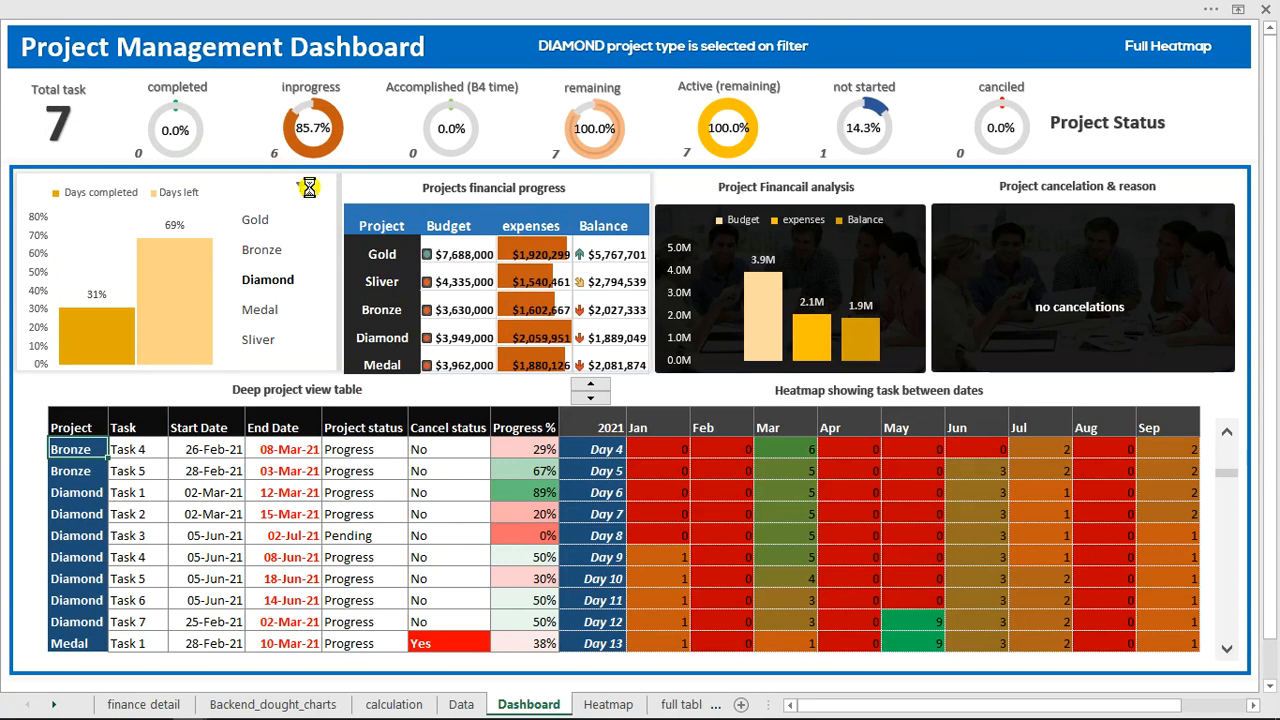
- Clear the dashboard's project filter and filter it to the Gold project
{"action": "left_click", "coordinate": [306, 188]}
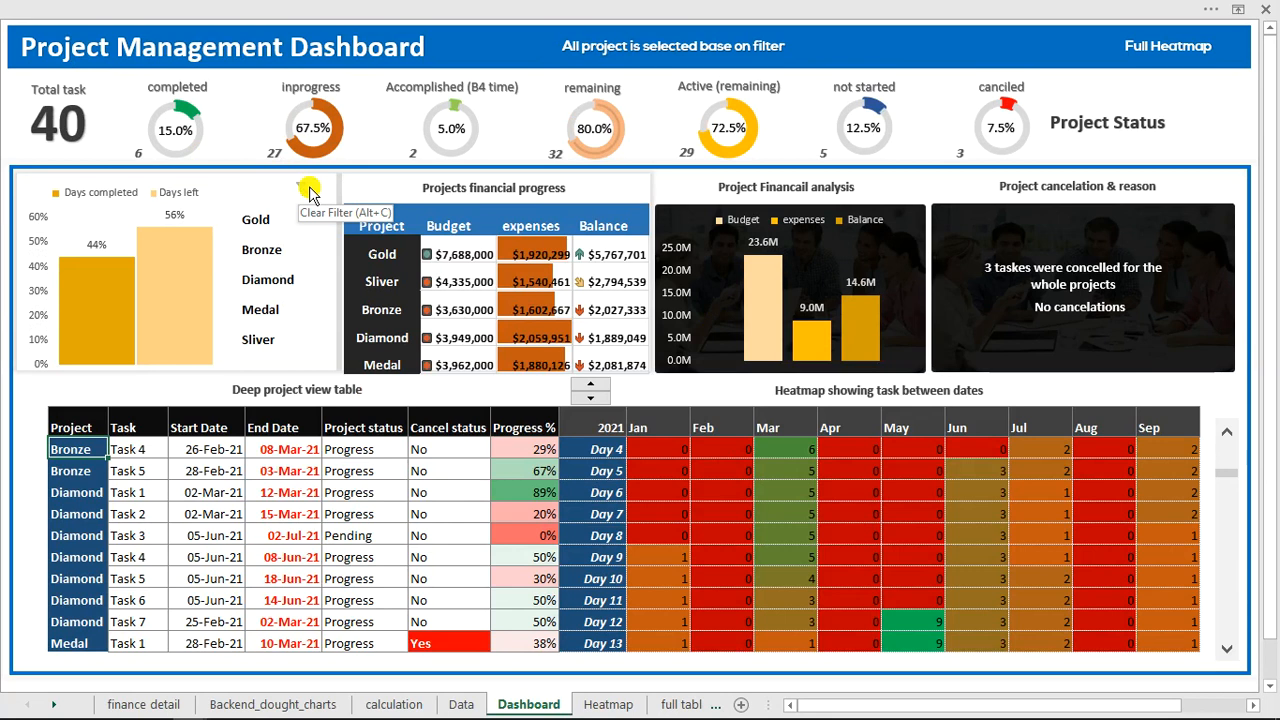
{"action": "left_click", "coordinate": [269, 228]}
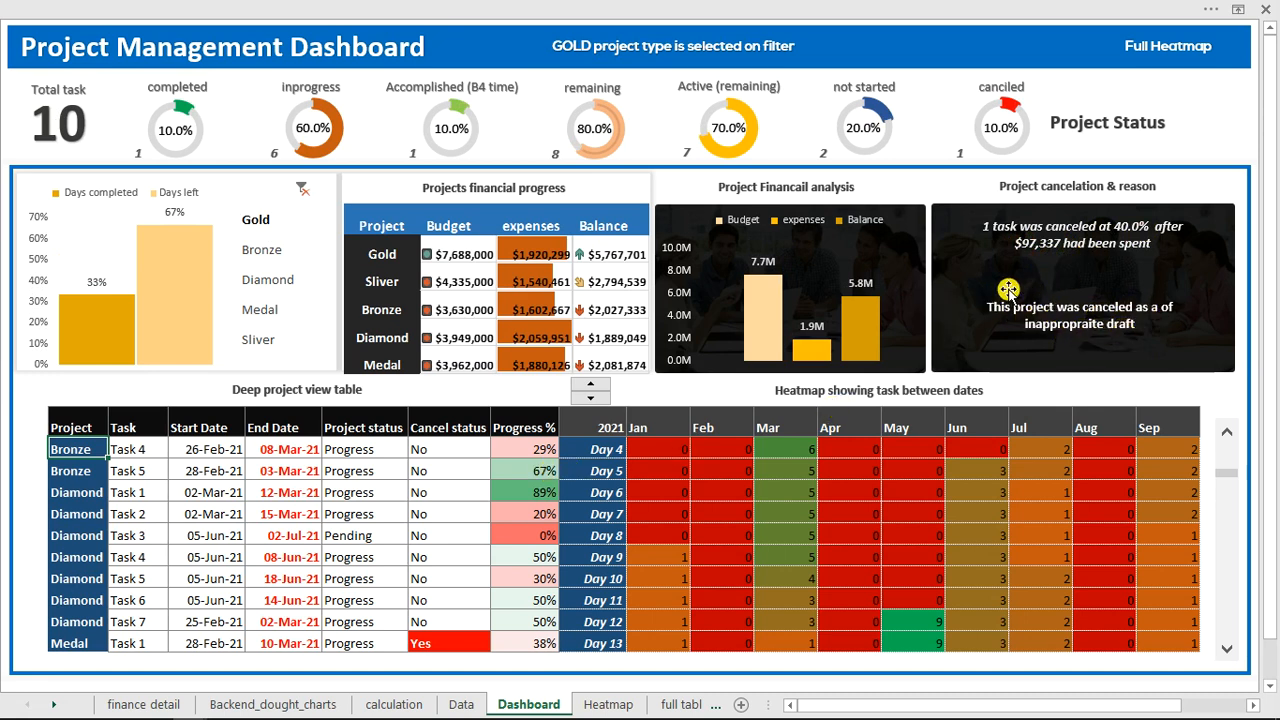
- Review the two cancellation notes in the Note column of the Data sheet
{"action": "left_click", "coordinate": [460, 704]}
{"action": "left_click", "coordinate": [869, 122]}
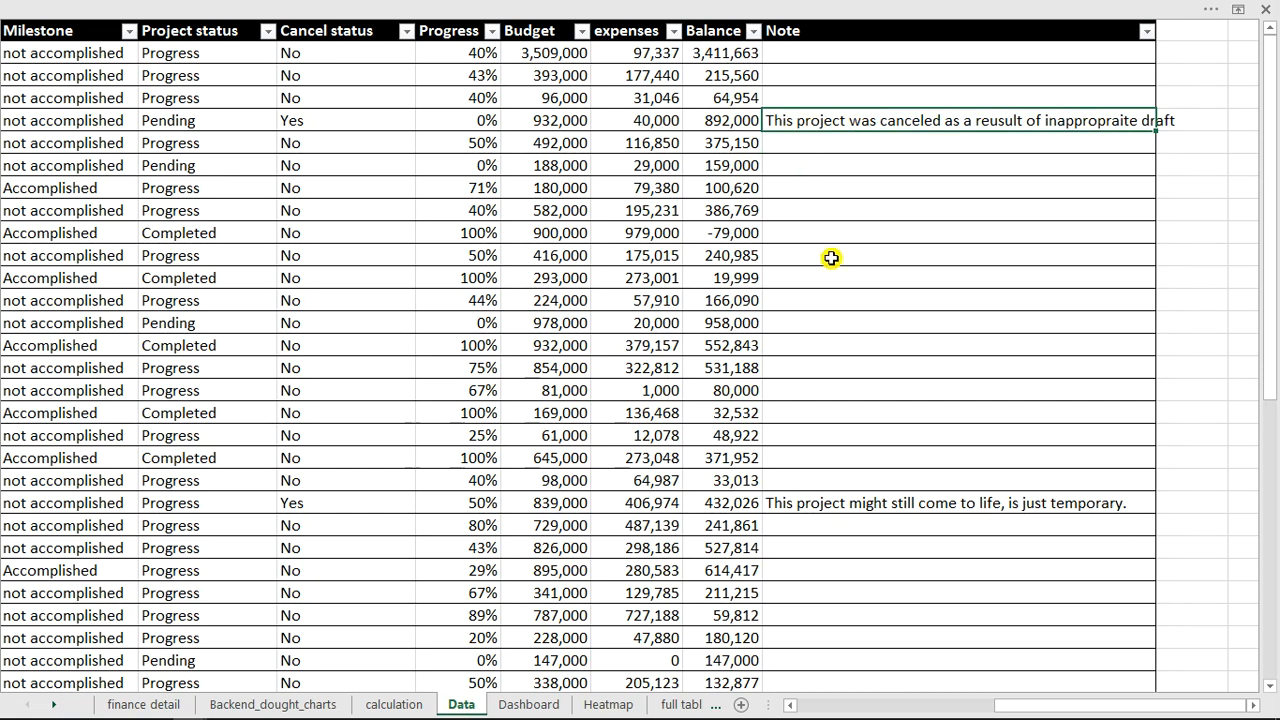
{"action": "left_click", "coordinate": [855, 502]}
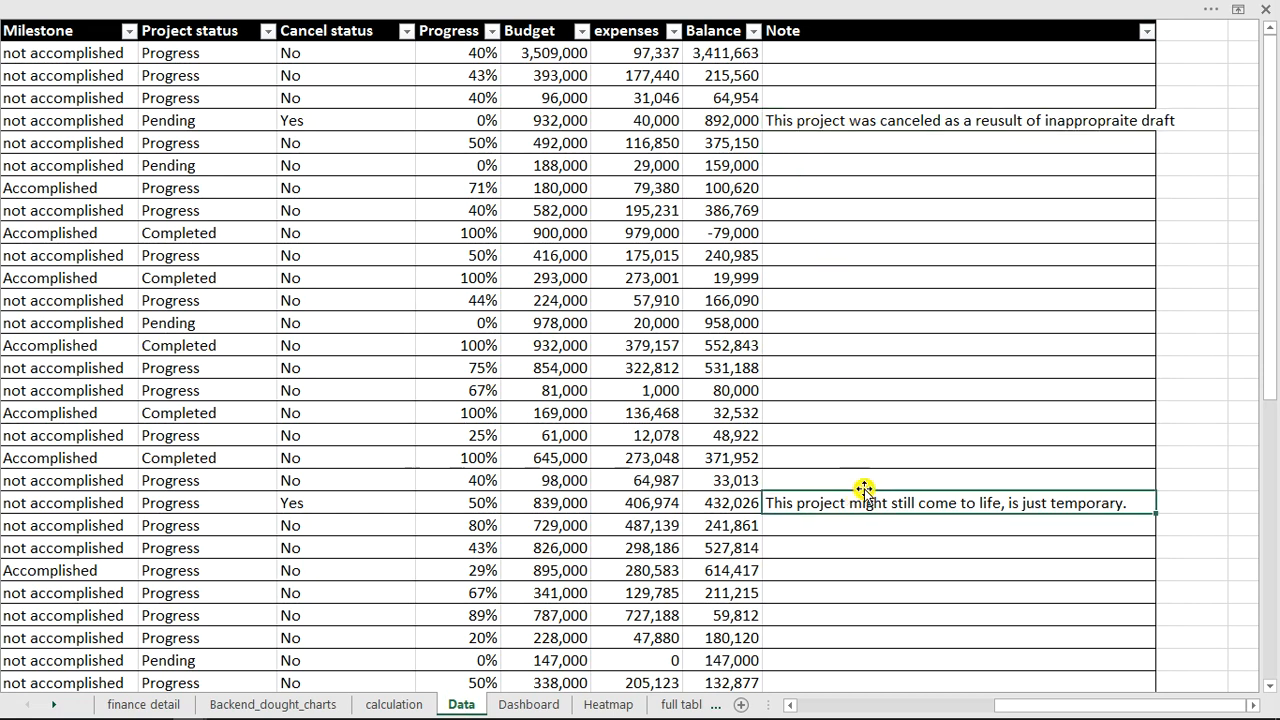
{"action": "left_click", "coordinate": [922, 122]}
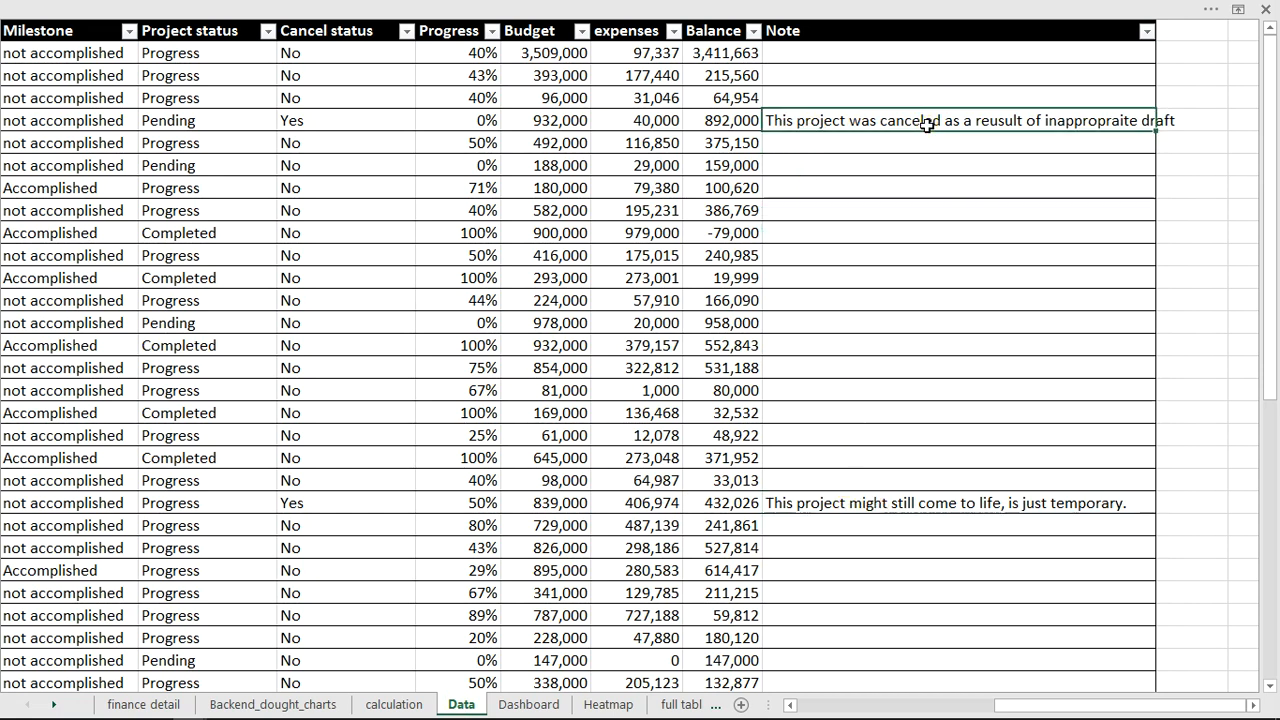
- Return to the Dashboard sheet and examine the January to May cells of the task heatmap
{"action": "left_click", "coordinate": [519, 705]}
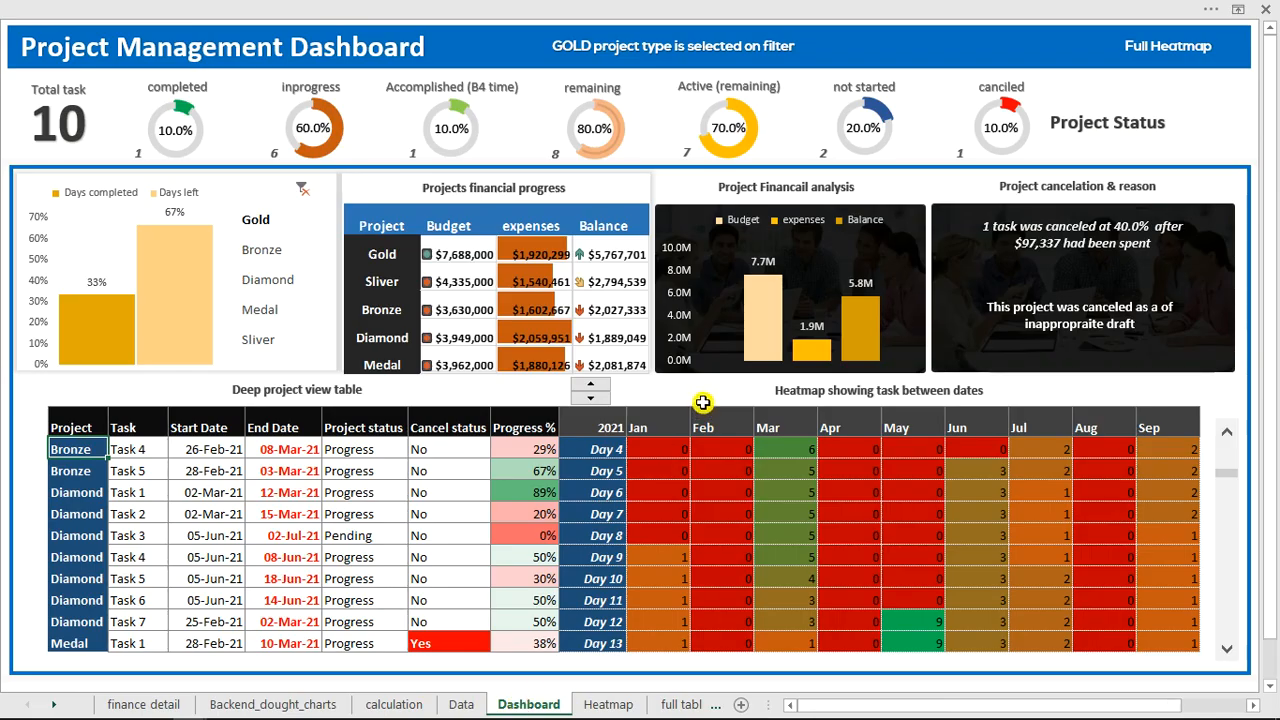
{"action": "left_click", "coordinate": [654, 453]}
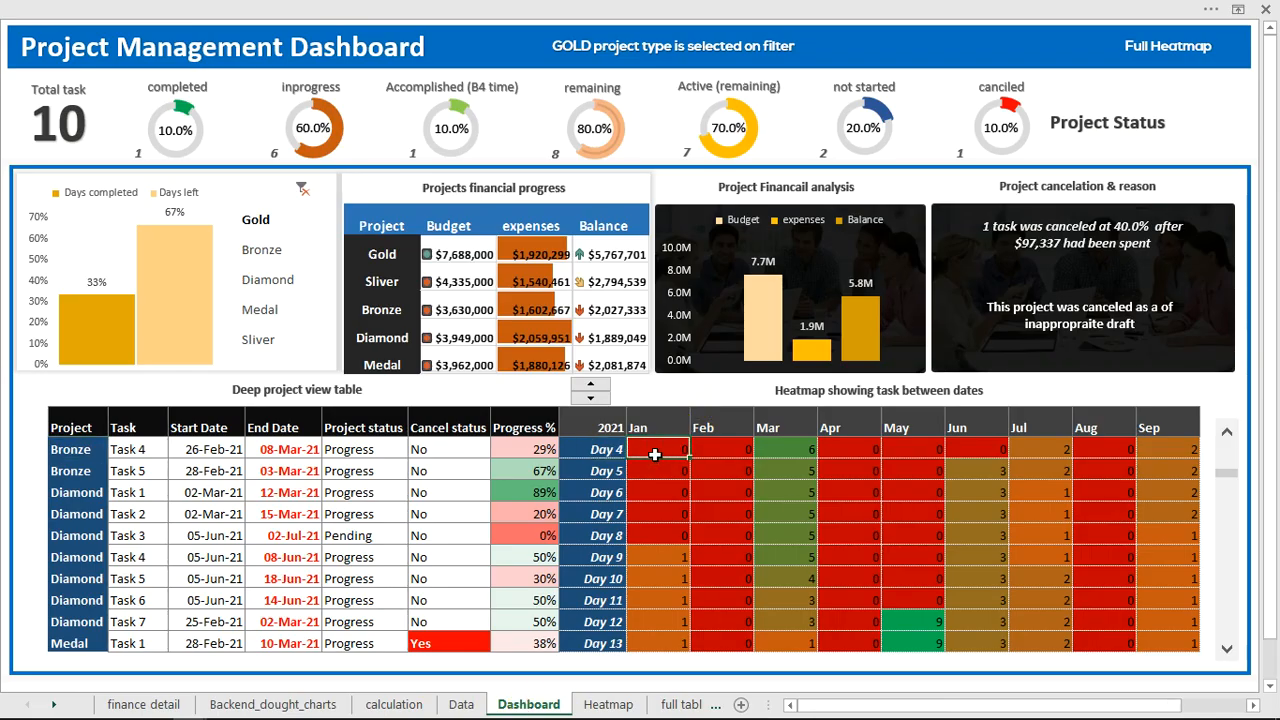
{"action": "left_click_drag", "start_coordinate": [654, 453], "coordinate": [935, 640]}
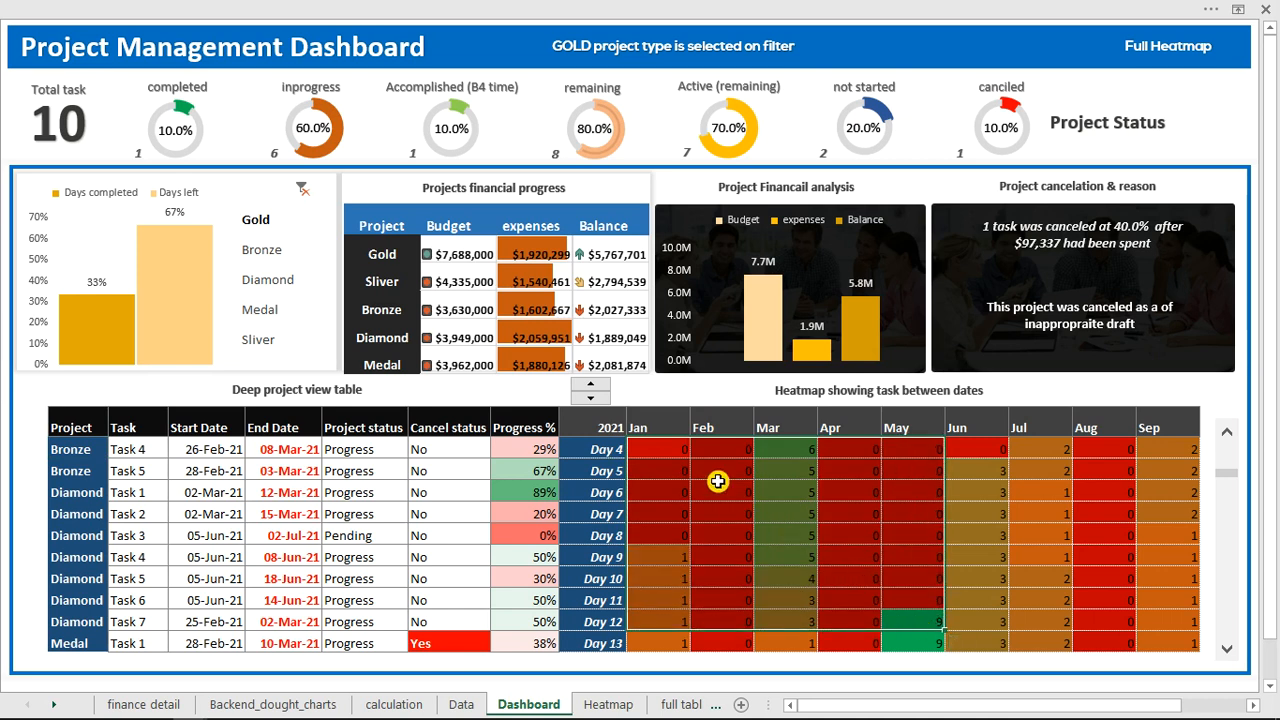
{"action": "left_click", "coordinate": [680, 454]}
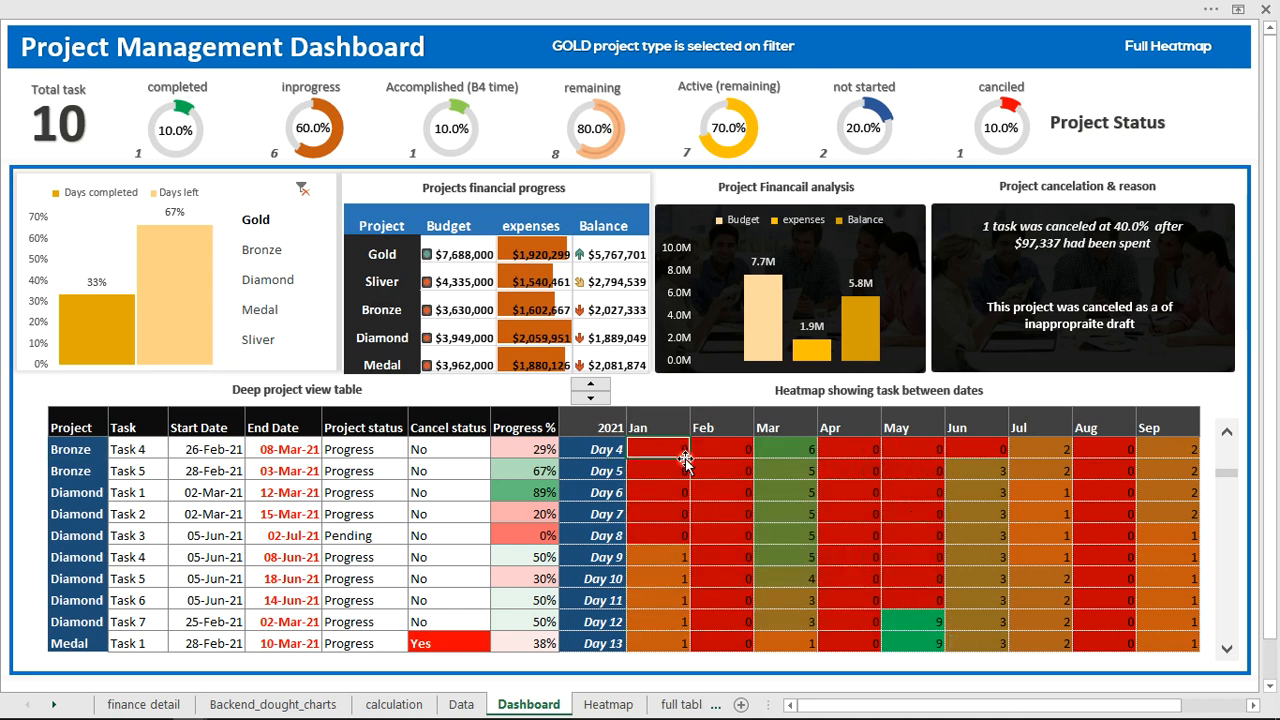
- Check the start and end dates of Gold Task 1 in the Data sheet
{"action": "left_click", "coordinate": [458, 704]}
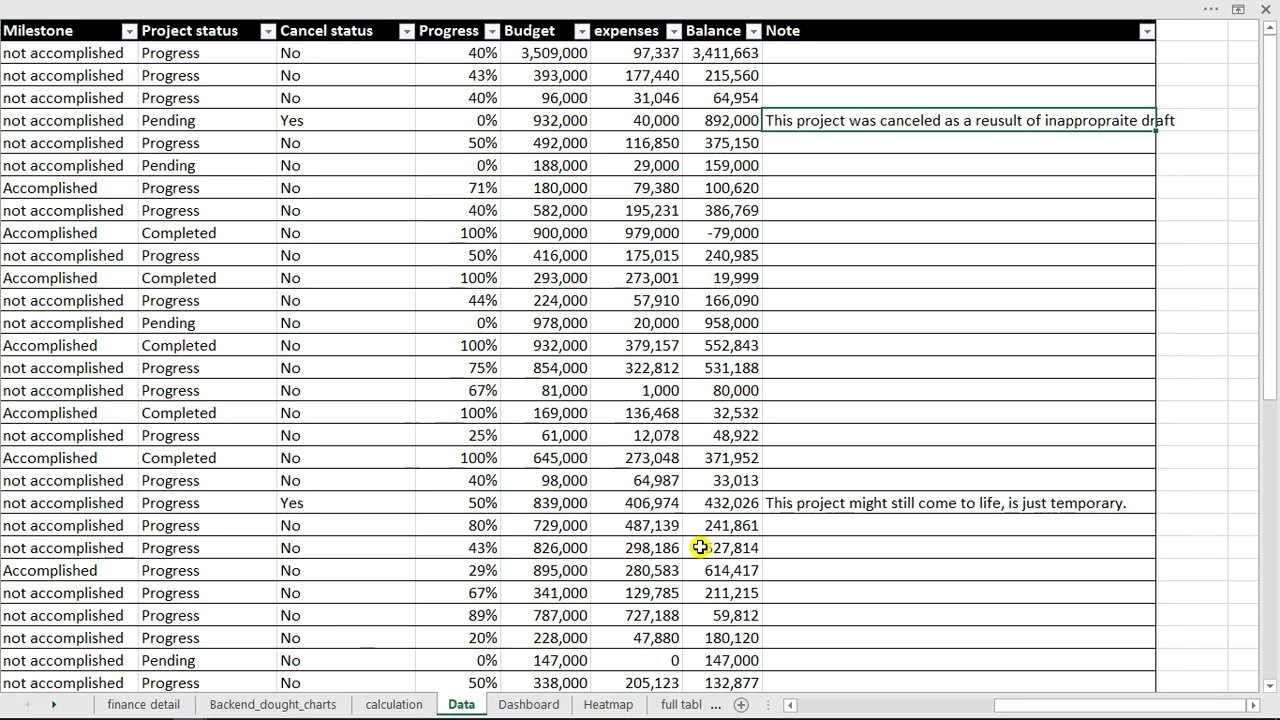
{"action": "left_click", "coordinate": [869, 707]}
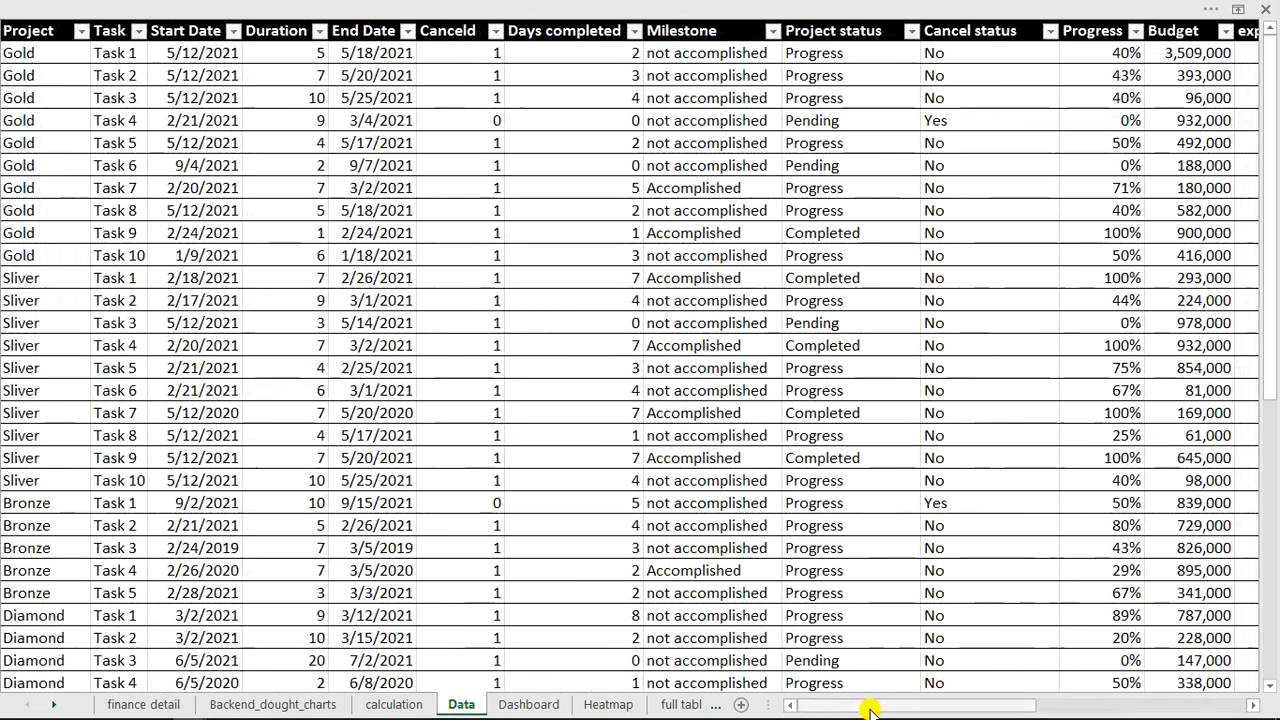
{"action": "left_click", "coordinate": [195, 50]}
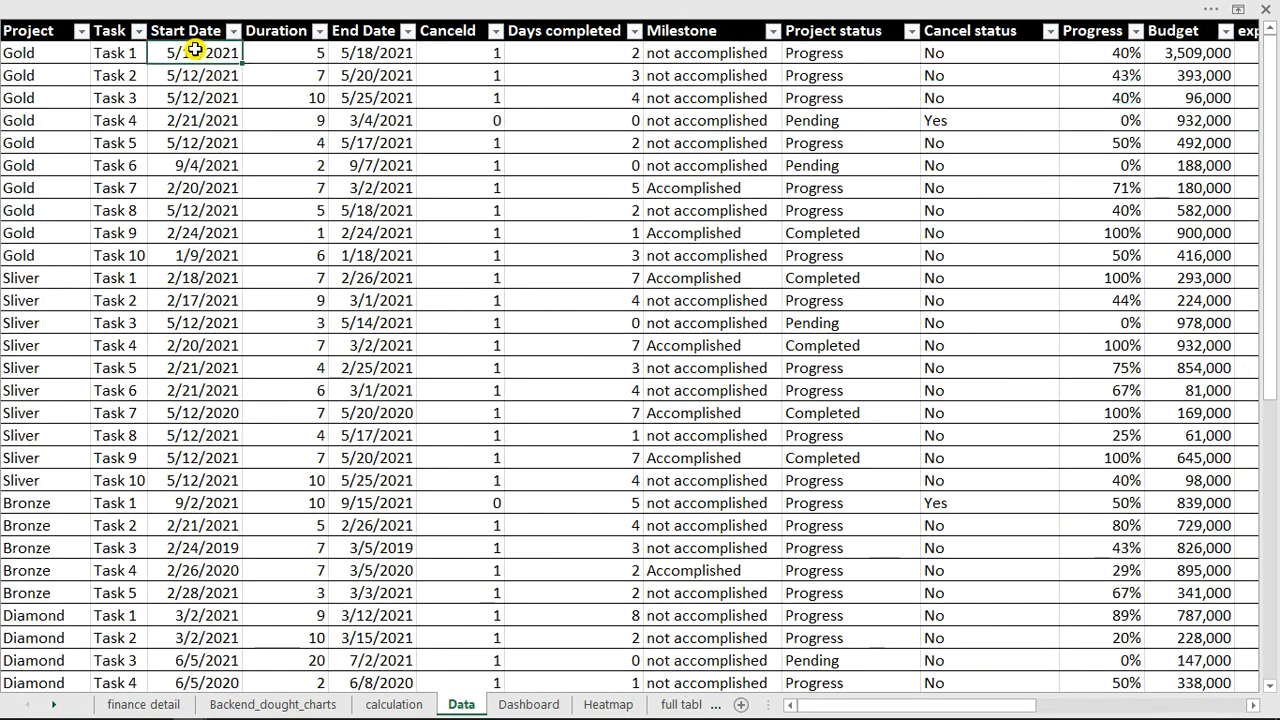
{"action": "left_click", "coordinate": [352, 51]}
{"action": "left_click", "coordinate": [204, 47]}
{"action": "left_click", "coordinate": [370, 60]}
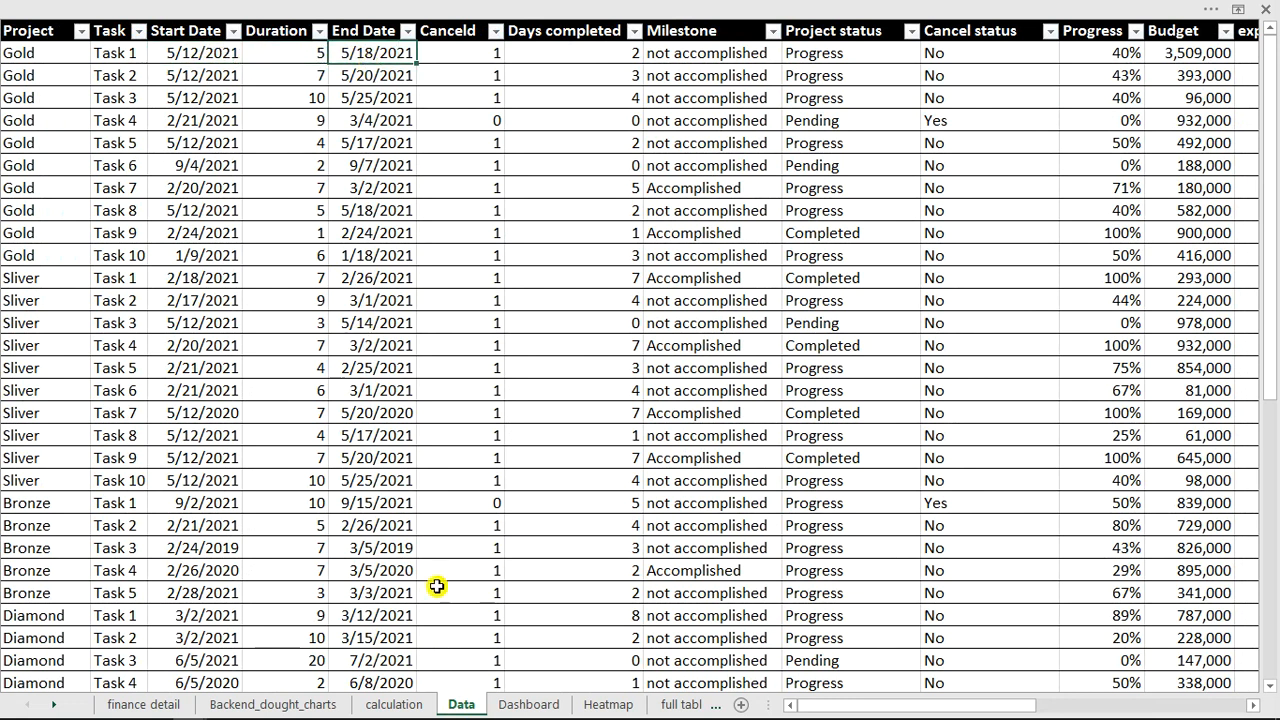
- Open the full heatmap from the dashboard and examine the September date list and its task counts beside it
{"action": "left_click", "coordinate": [528, 704]}
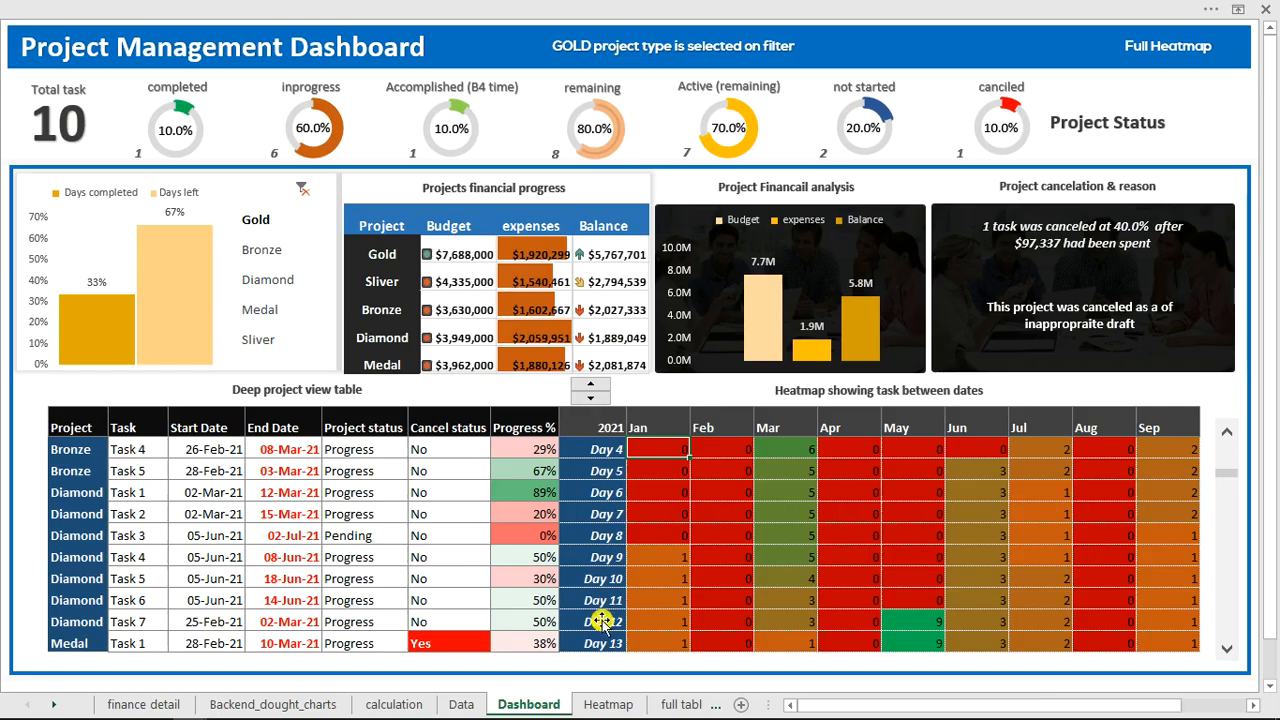
{"action": "left_click", "coordinate": [1148, 50]}
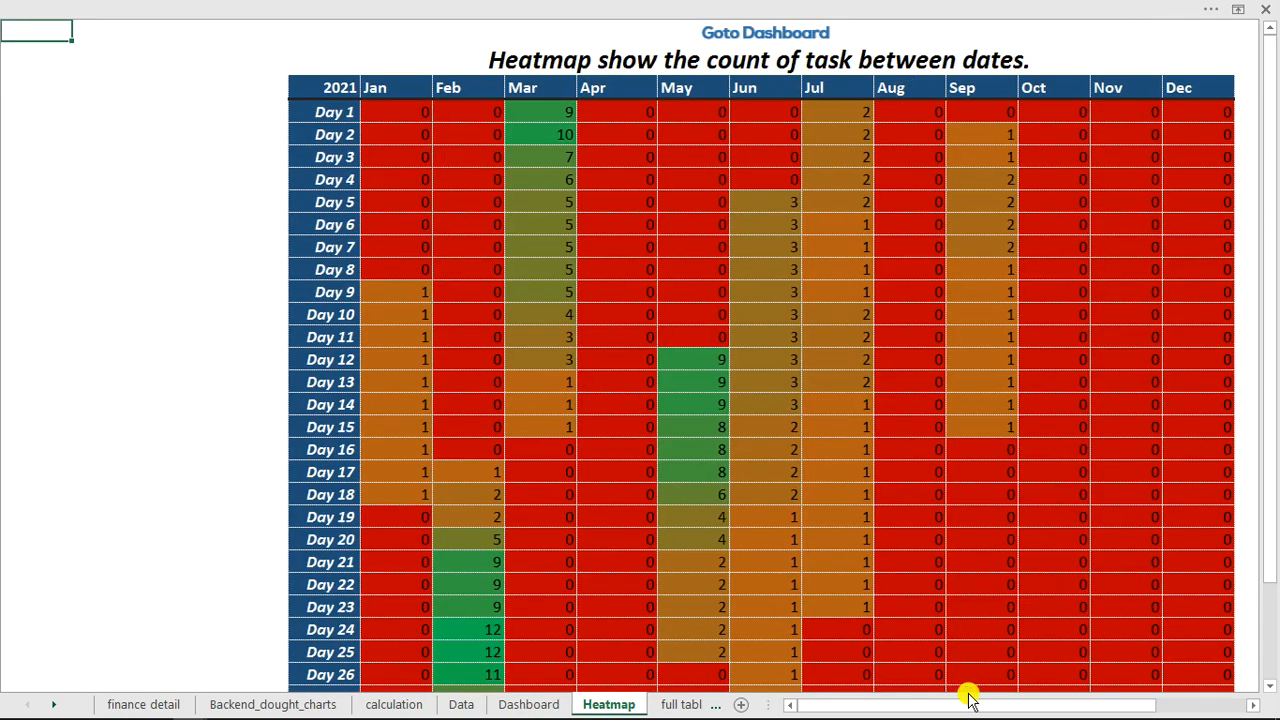
{"action": "left_click_drag", "start_coordinate": [971, 709], "coordinate": [1078, 708]}
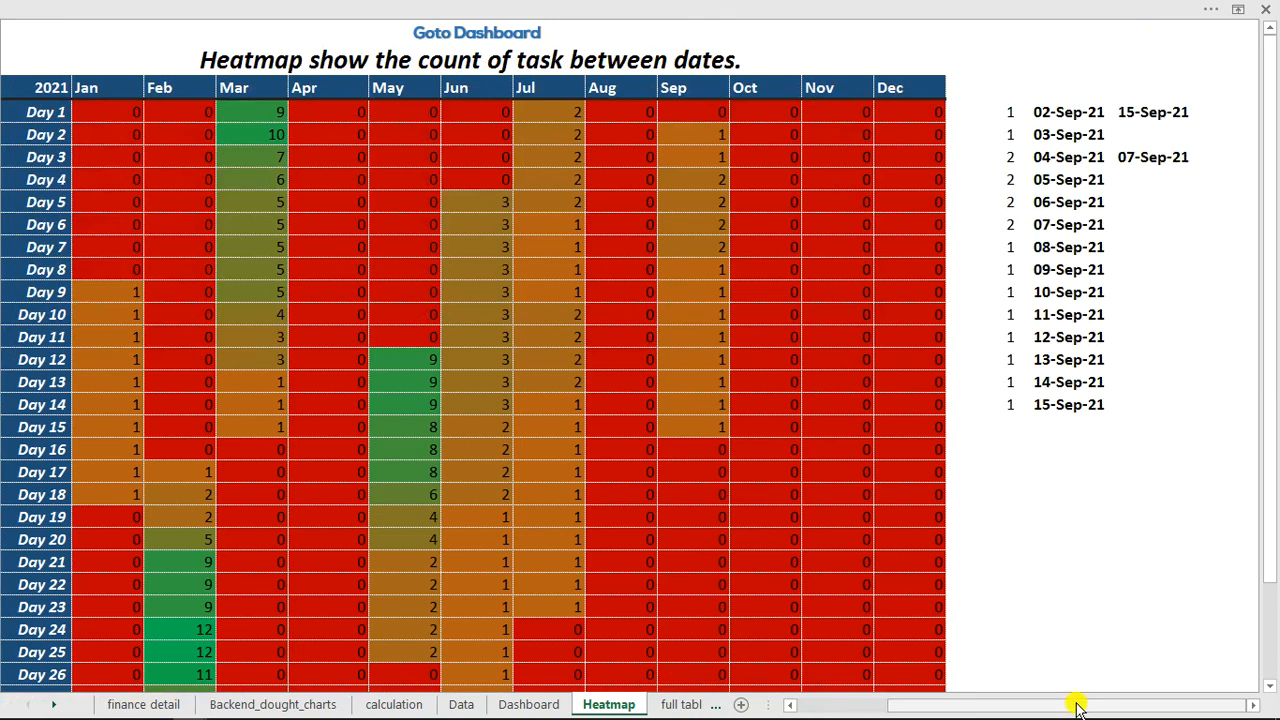
{"action": "left_click", "coordinate": [1055, 116]}
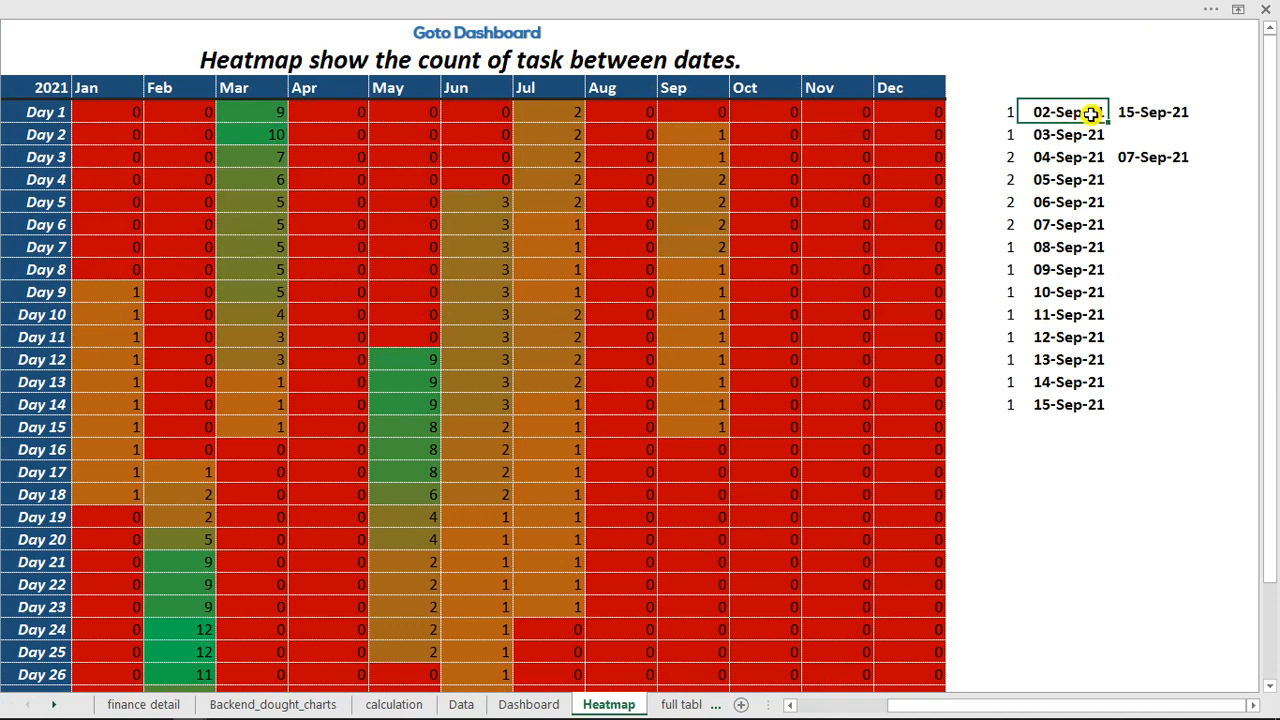
{"action": "left_click_drag", "start_coordinate": [1087, 111], "coordinate": [1079, 403]}
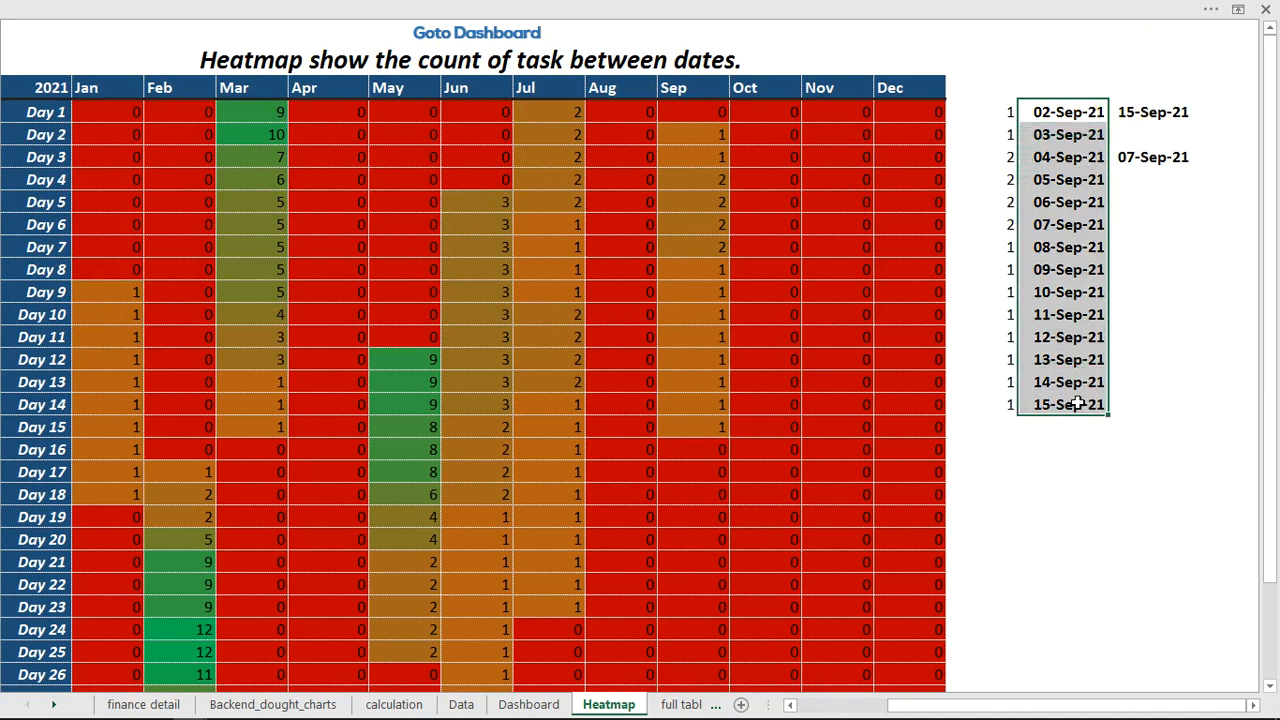
{"action": "left_click", "coordinate": [1008, 111]}
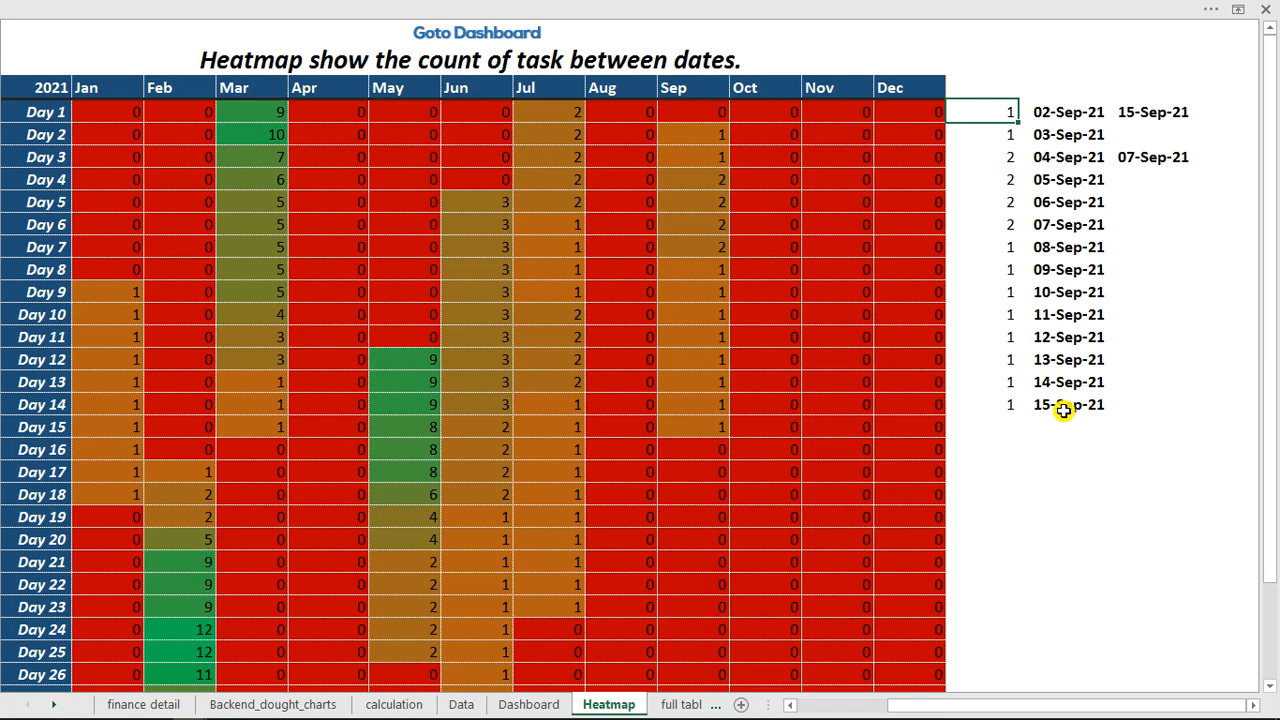
- Filter the Data sheet's Start Date column to show only September 02, 2021
{"action": "left_click", "coordinate": [461, 704]}
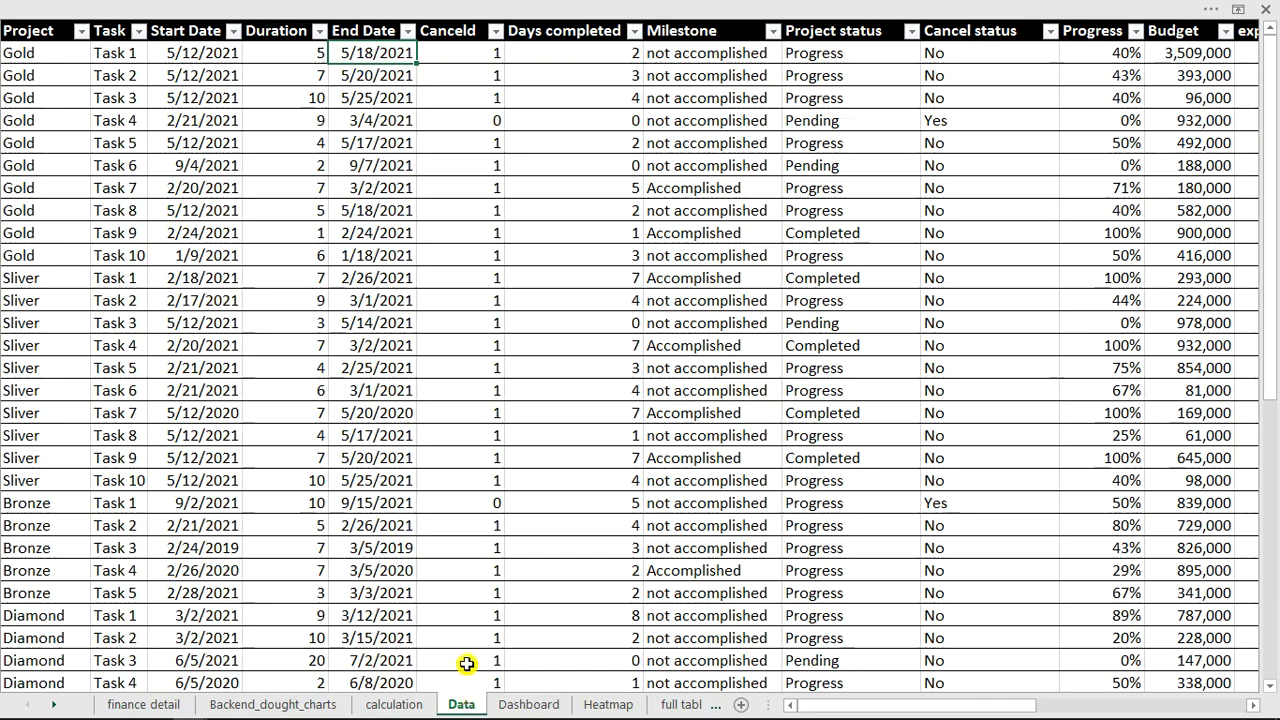
{"action": "left_click", "coordinate": [232, 31]}
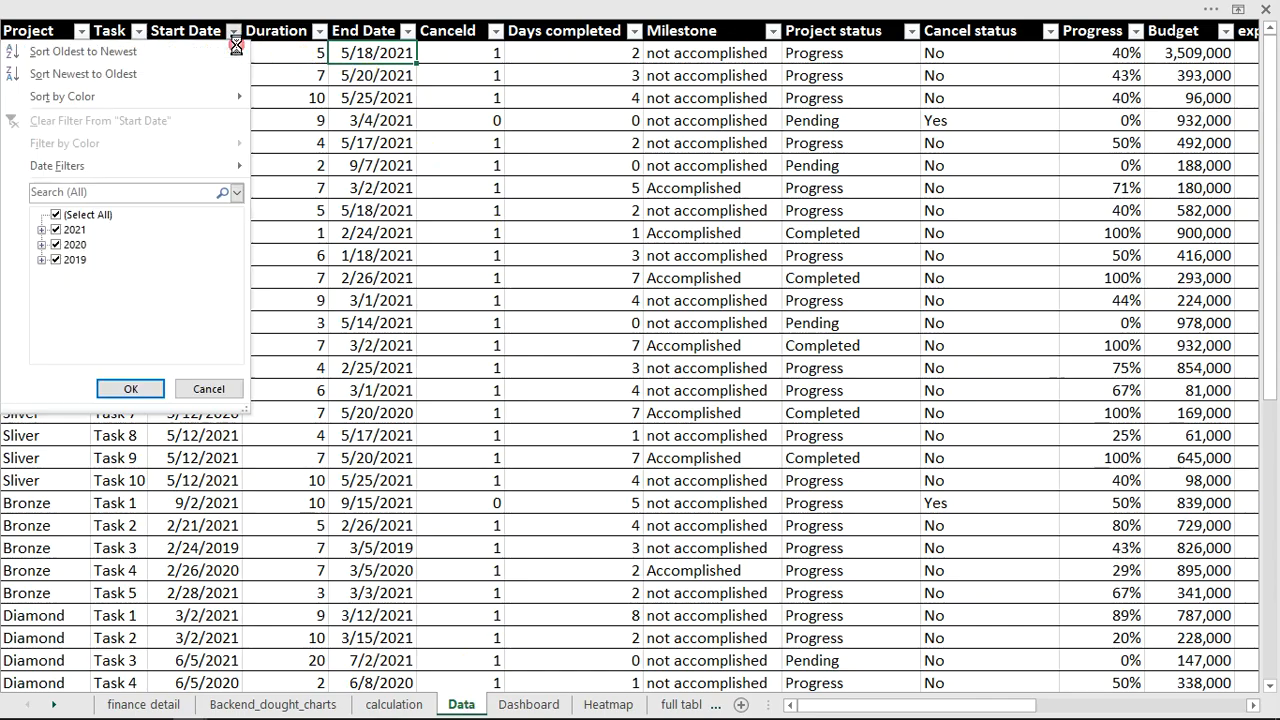
{"action": "left_click", "coordinate": [55, 214]}
{"action": "left_click", "coordinate": [41, 230]}
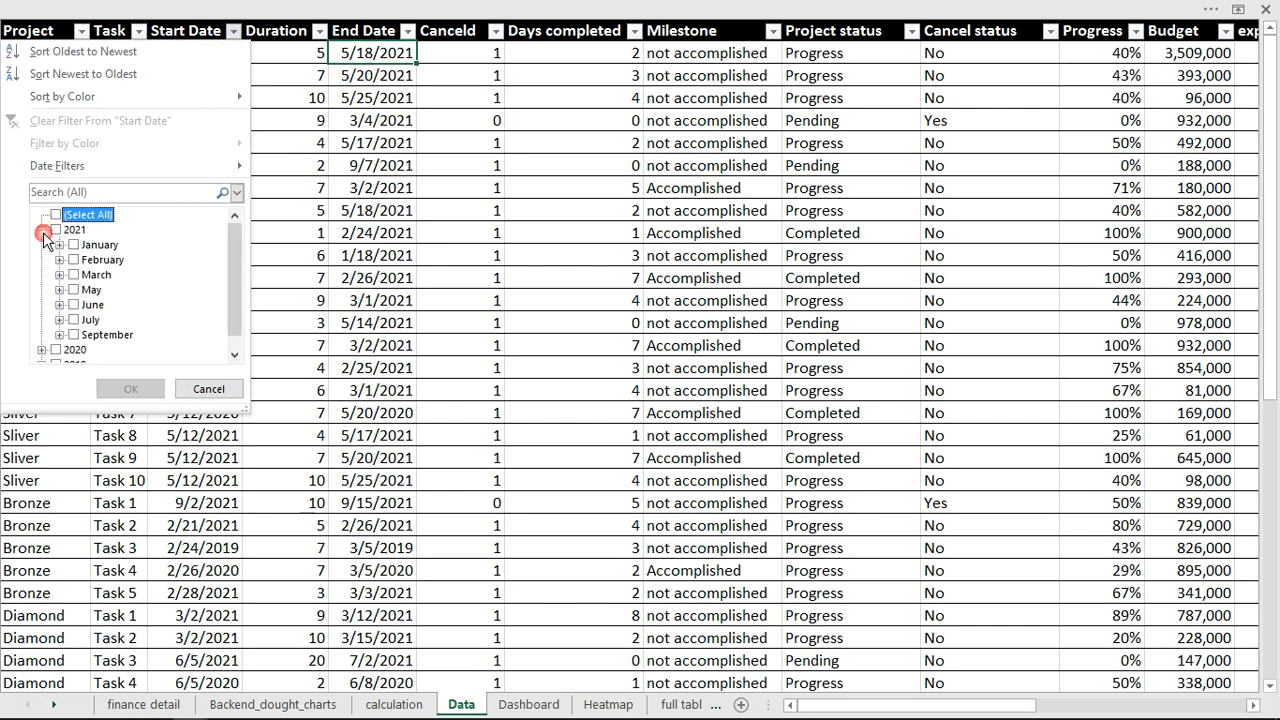
{"action": "left_click", "coordinate": [60, 334]}
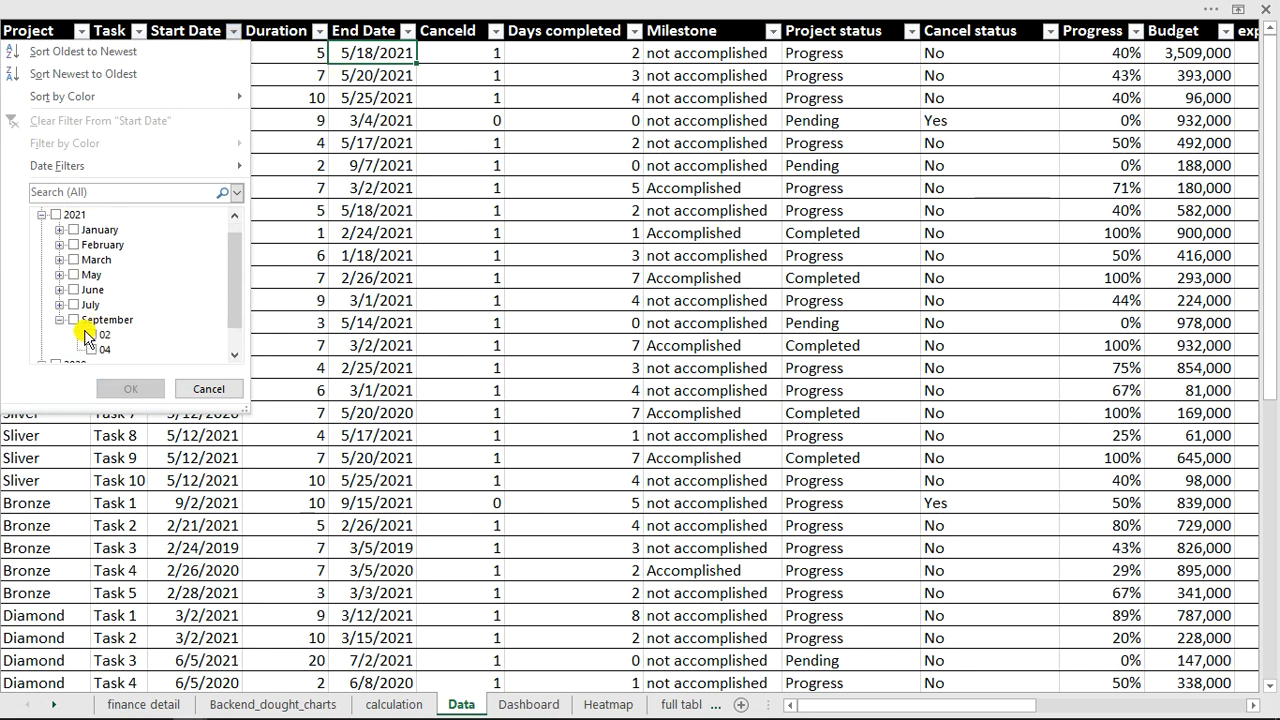
{"action": "left_click", "coordinate": [91, 335]}
{"action": "left_click", "coordinate": [131, 389]}
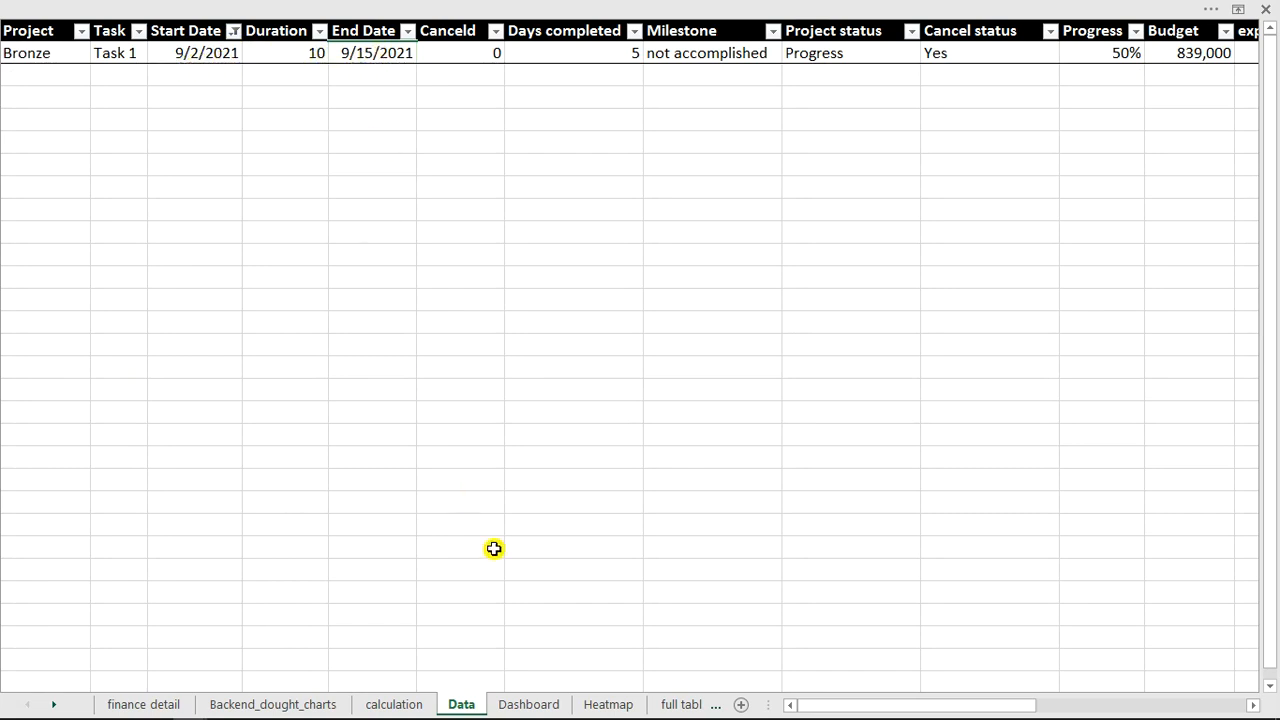
- Check the task count for 04-Sep-21 in the list beside the full heatmap
{"action": "left_click", "coordinate": [624, 704]}
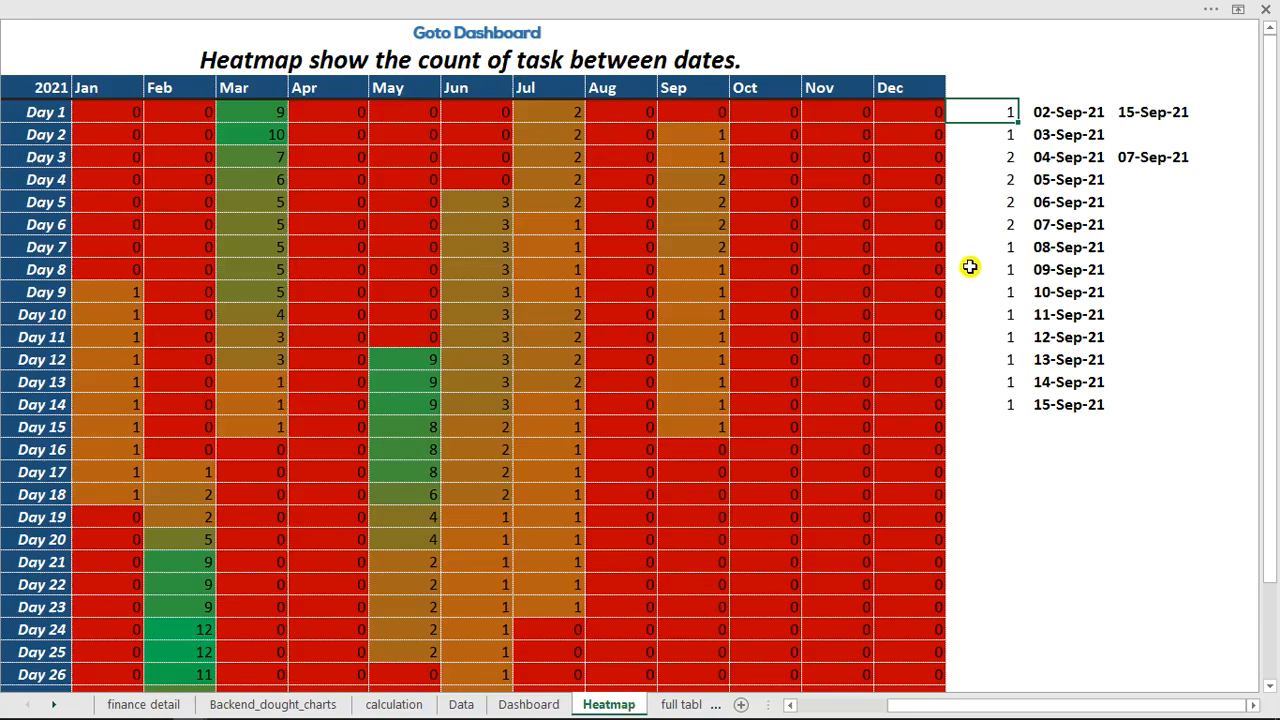
{"action": "left_click", "coordinate": [1017, 157]}
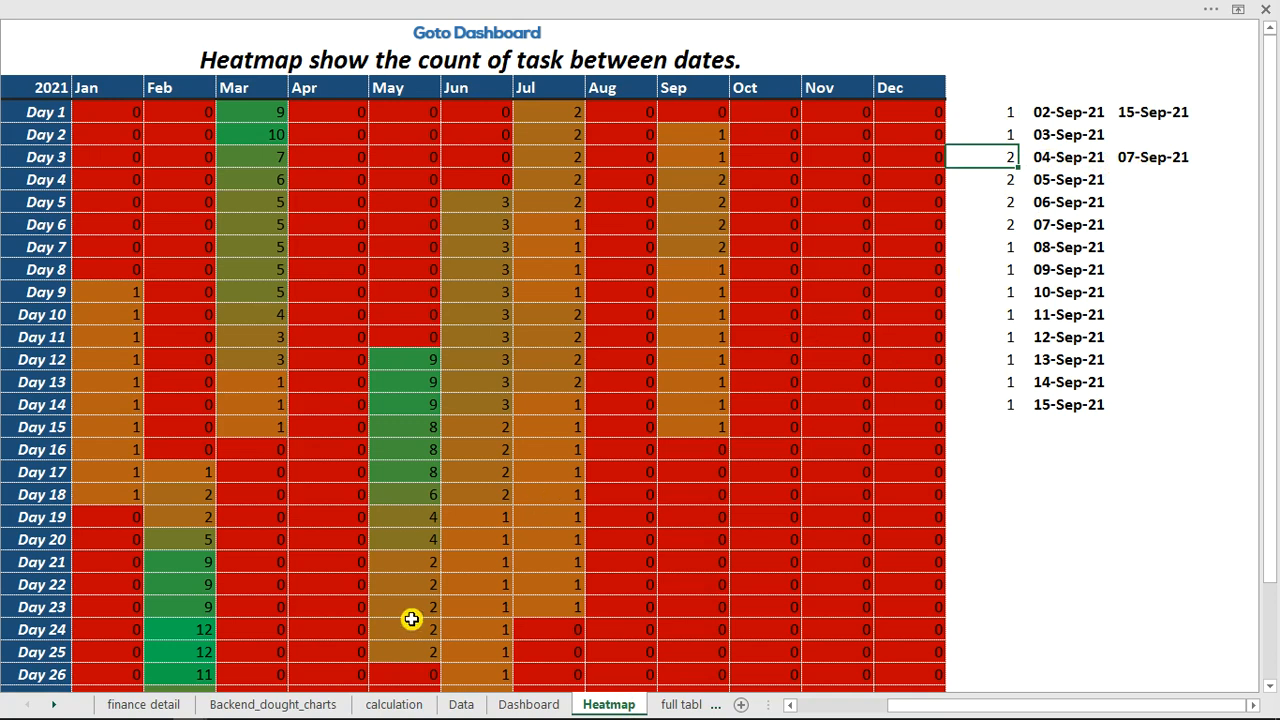
- Add September 04, 2021 to the Start Date filter on the Data sheet
{"action": "left_click", "coordinate": [460, 704]}
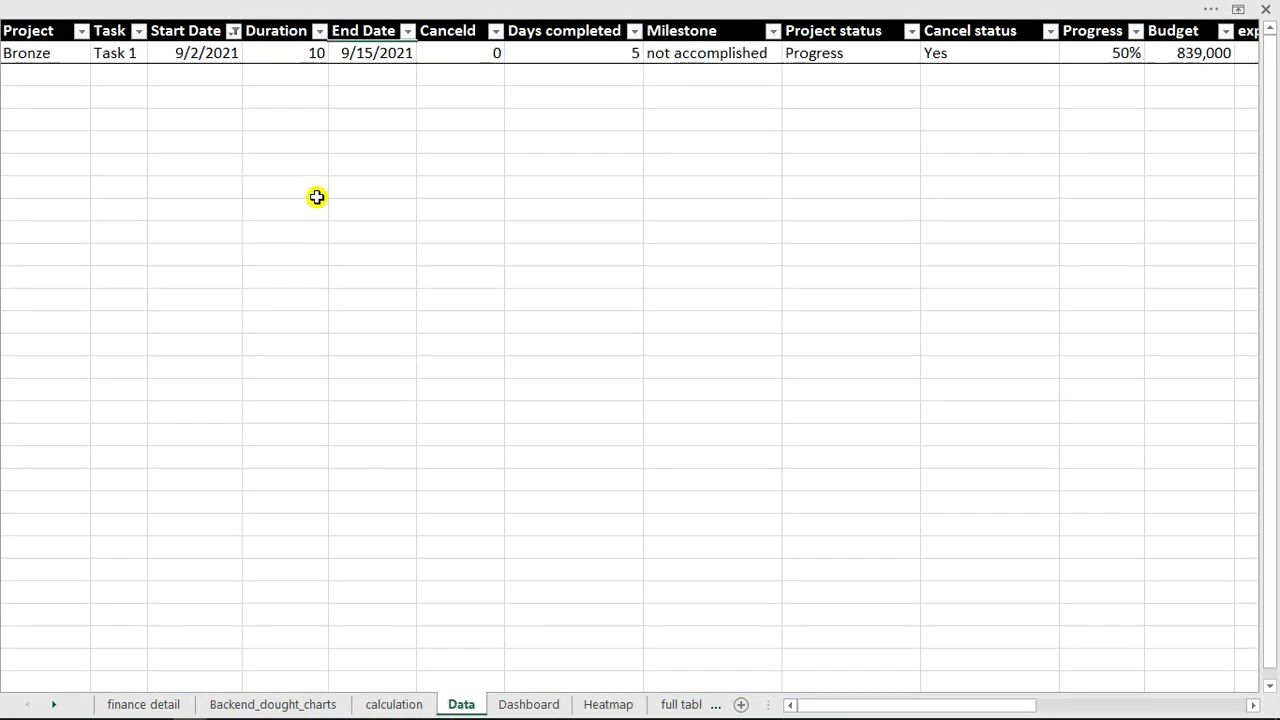
{"action": "left_click", "coordinate": [232, 33]}
{"action": "left_click", "coordinate": [43, 230]}
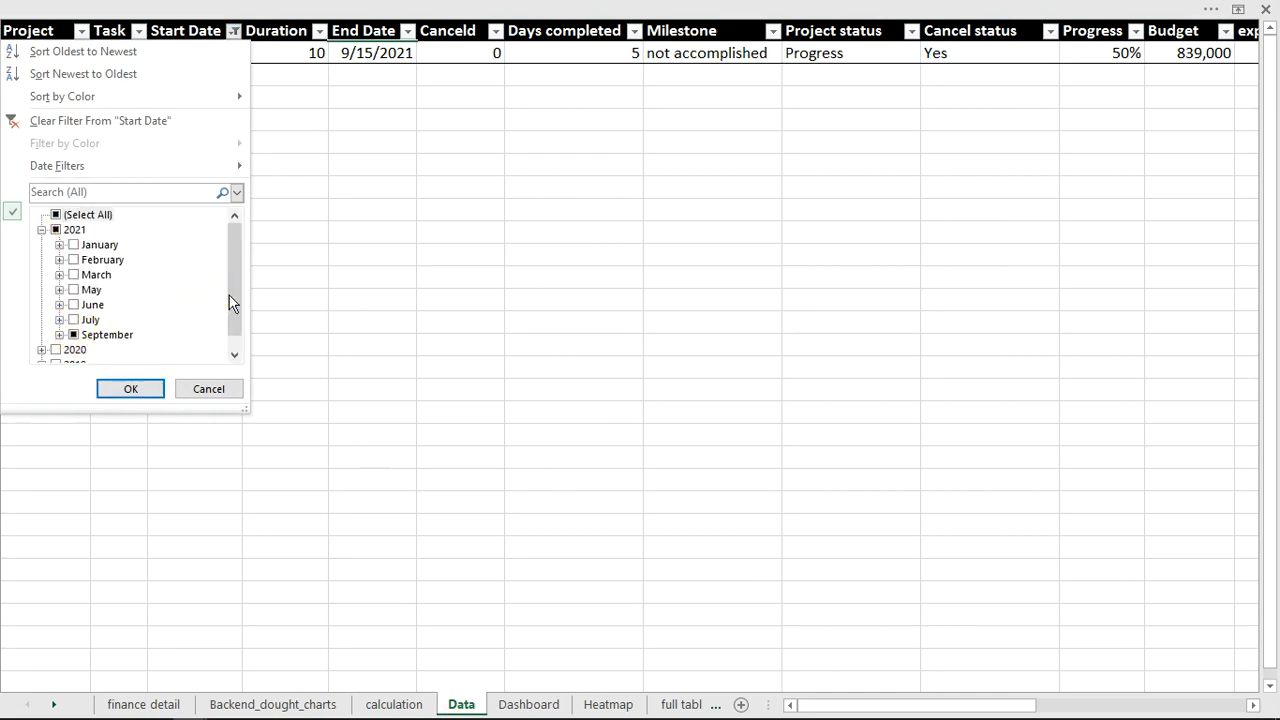
{"action": "left_click_drag", "start_coordinate": [231, 300], "coordinate": [229, 316]}
{"action": "left_click", "coordinate": [60, 320]}
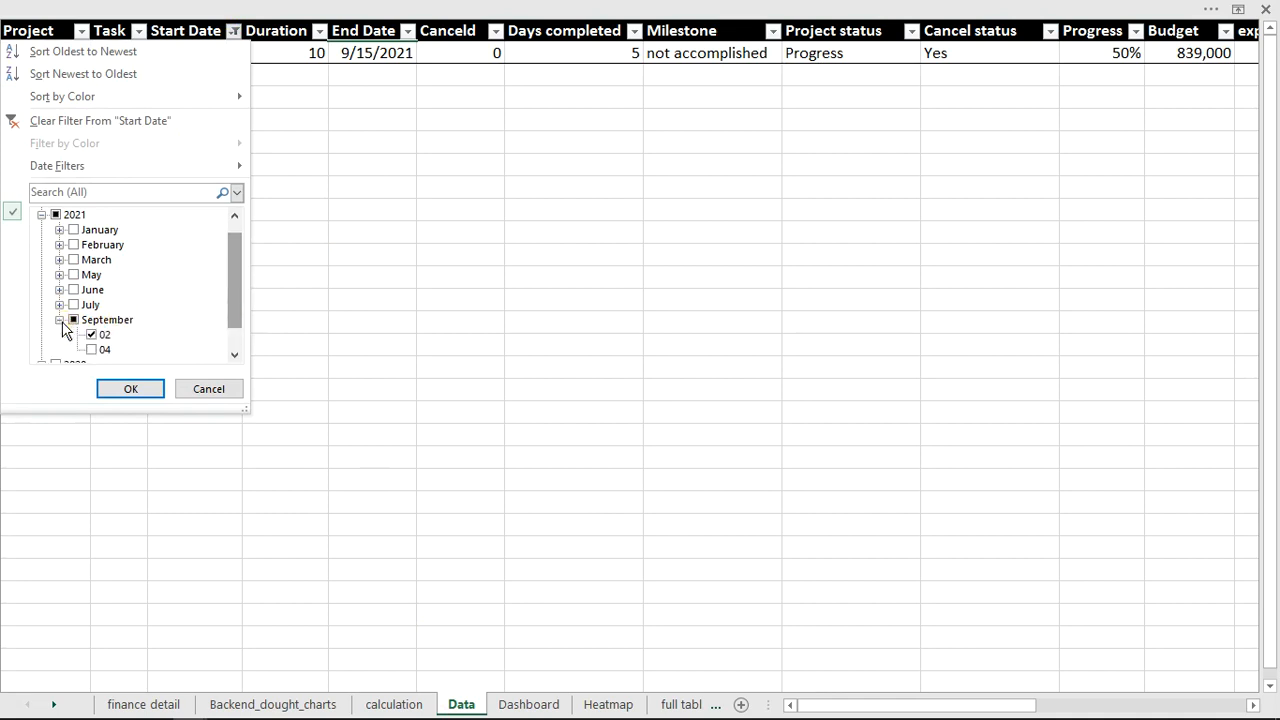
{"action": "left_click", "coordinate": [128, 388]}
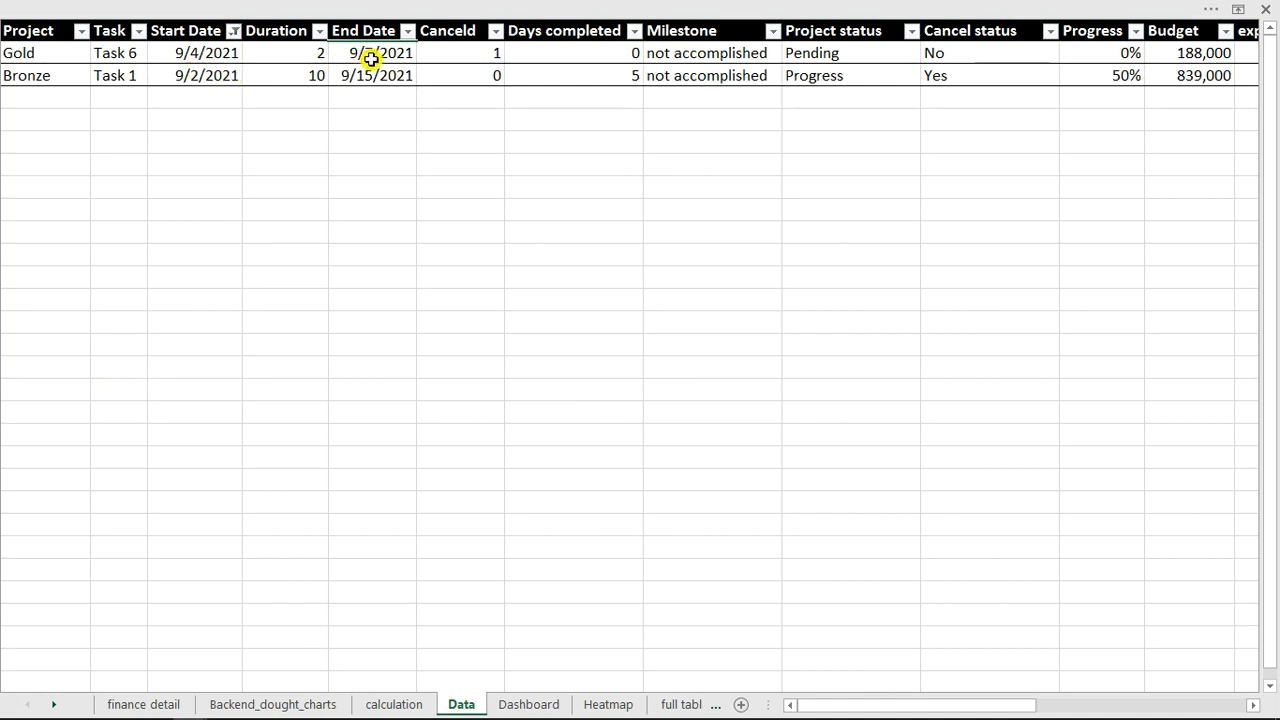
- Compare the task counts for 04 to 07 September and 08 to 15 September with the heatmap's Sep column
{"action": "left_click", "coordinate": [622, 704]}
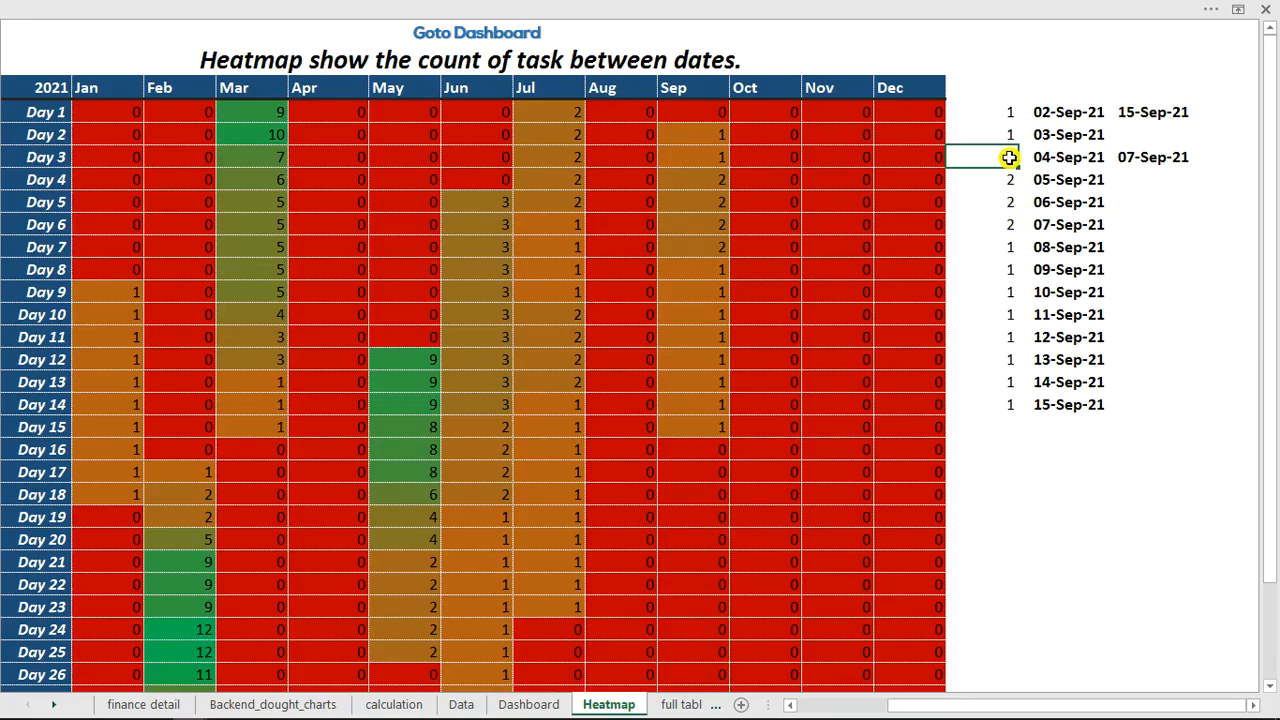
{"action": "left_click_drag", "start_coordinate": [1010, 157], "coordinate": [1010, 224]}
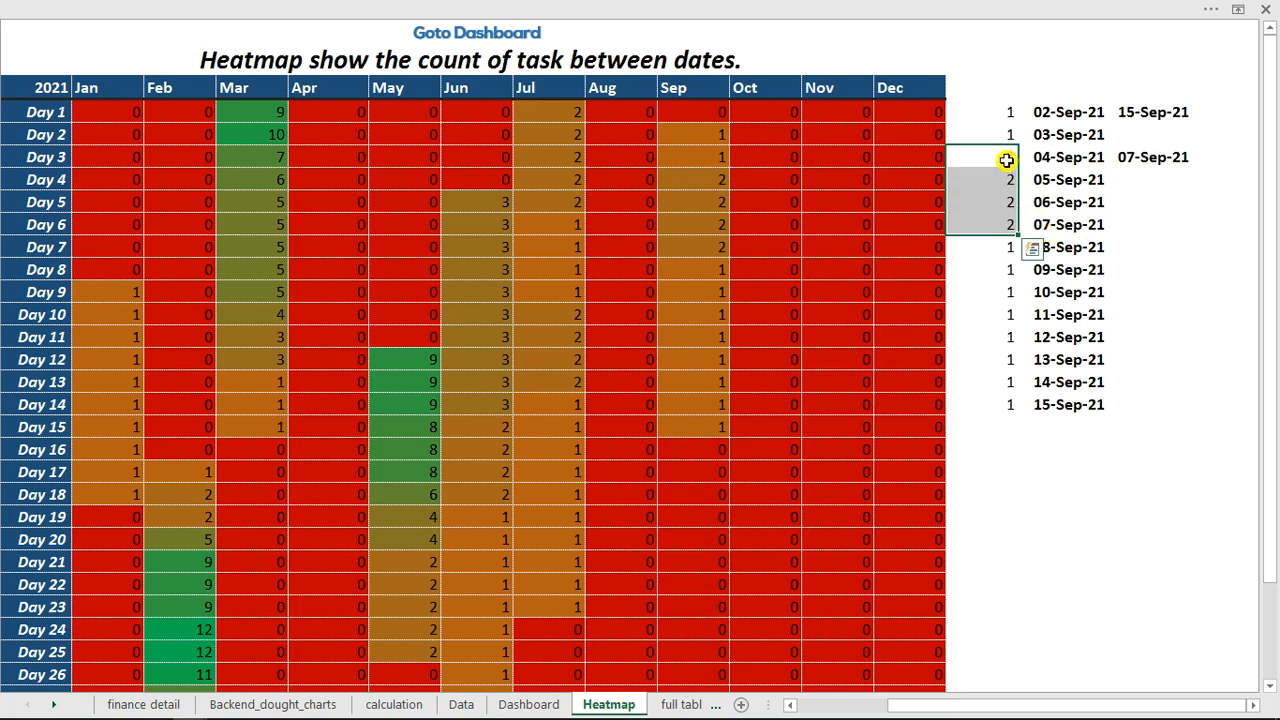
{"action": "left_click_drag", "start_coordinate": [1005, 160], "coordinate": [1006, 225]}
{"action": "left_click", "coordinate": [1009, 252]}
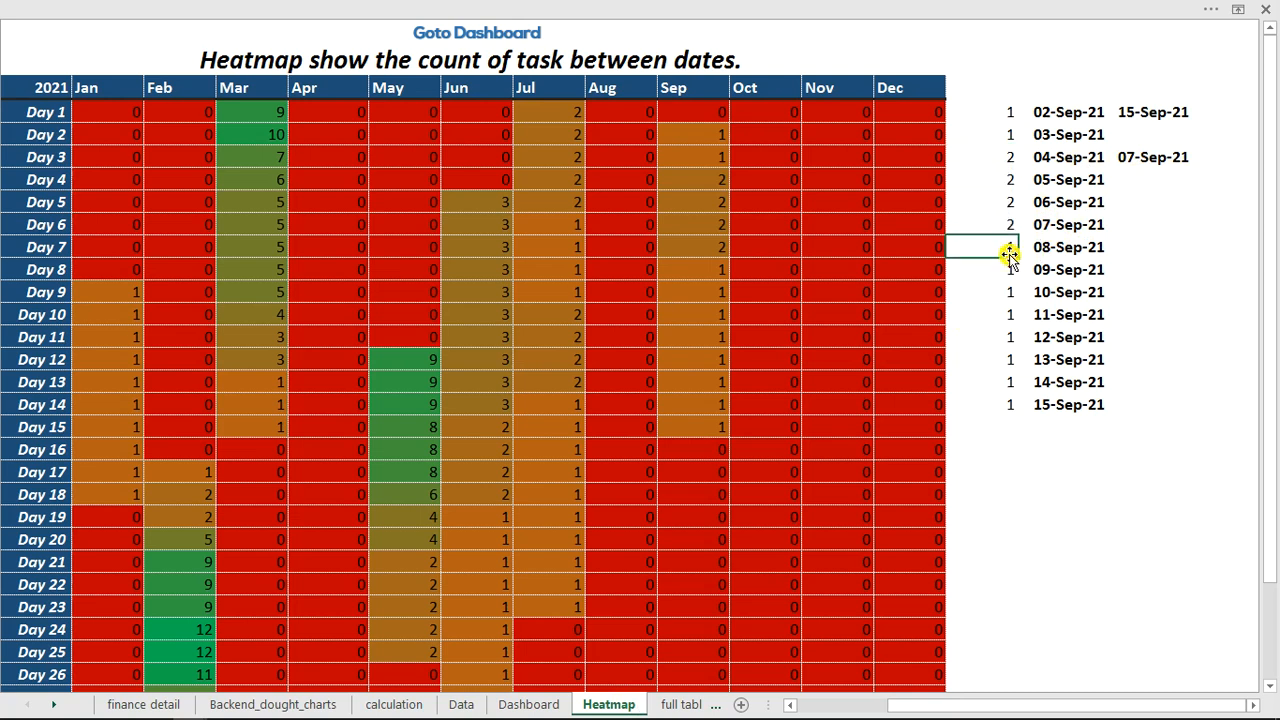
{"action": "left_click_drag", "start_coordinate": [1008, 243], "coordinate": [1020, 409]}
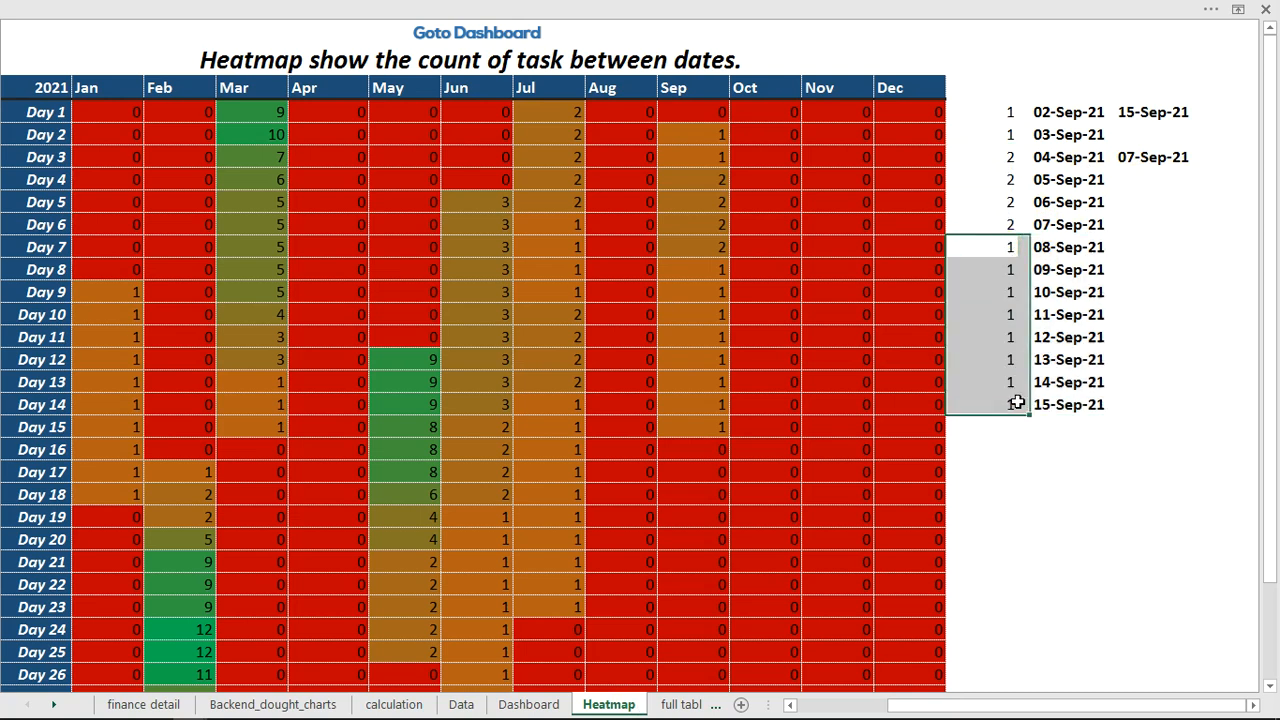
{"action": "left_click", "coordinate": [713, 427]}
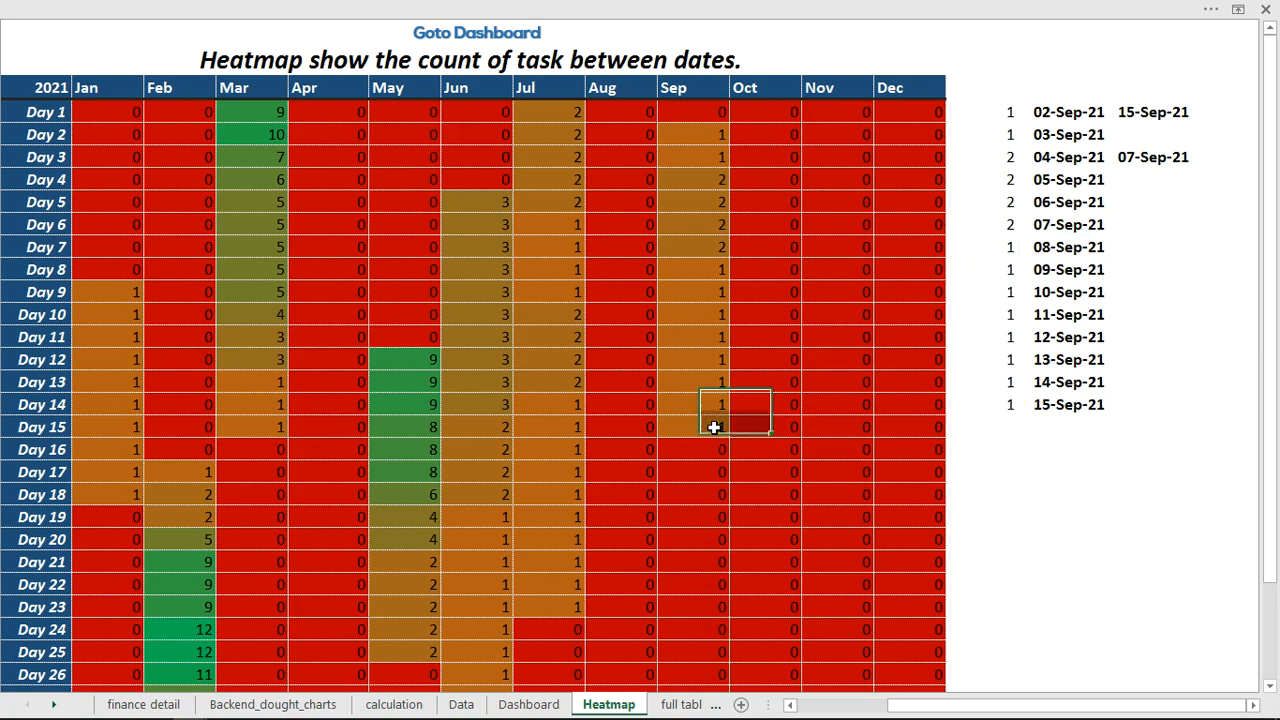
- Trace the heatmap's September 15 task count back to its Day 15 row label
{"action": "left_click_drag", "start_coordinate": [713, 427], "coordinate": [63, 428]}
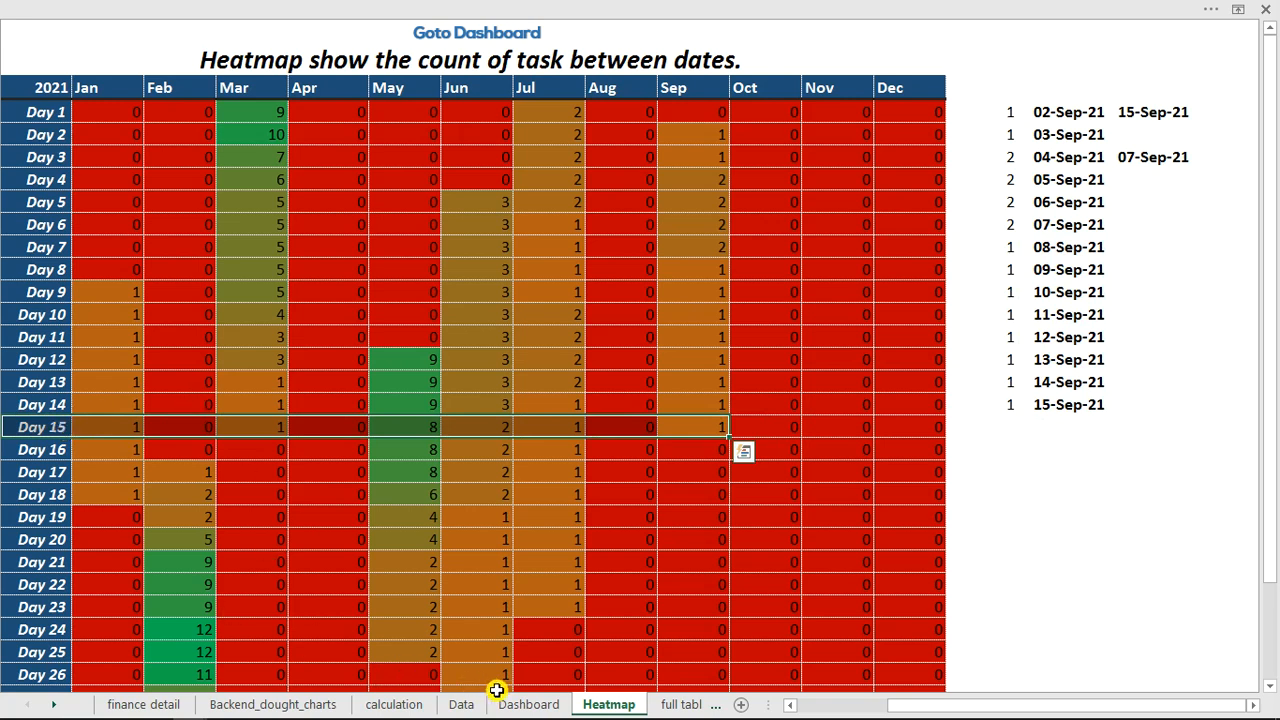
- Review the project status, cancel status, progress and date columns of the Dashboard's deep project view table
{"action": "left_click", "coordinate": [527, 705]}
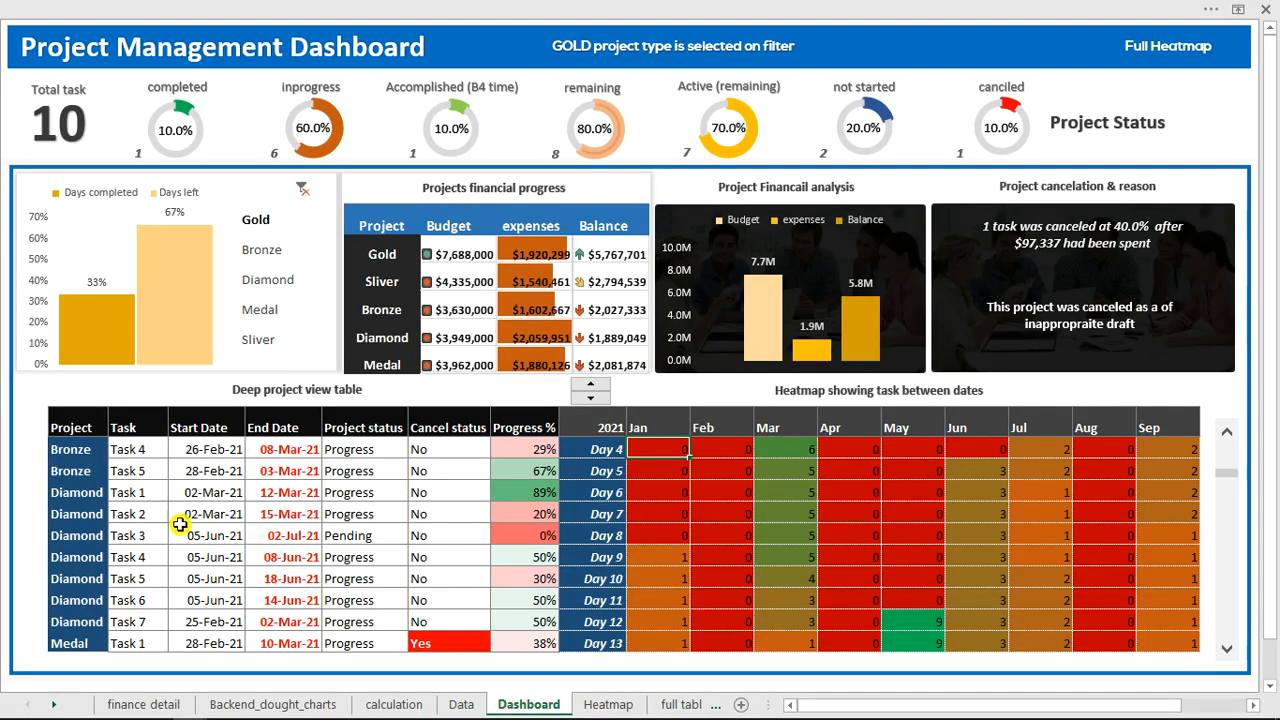
{"action": "scroll", "coordinate": [31, 490], "scroll_direction": "up", "scroll_amount": 3}
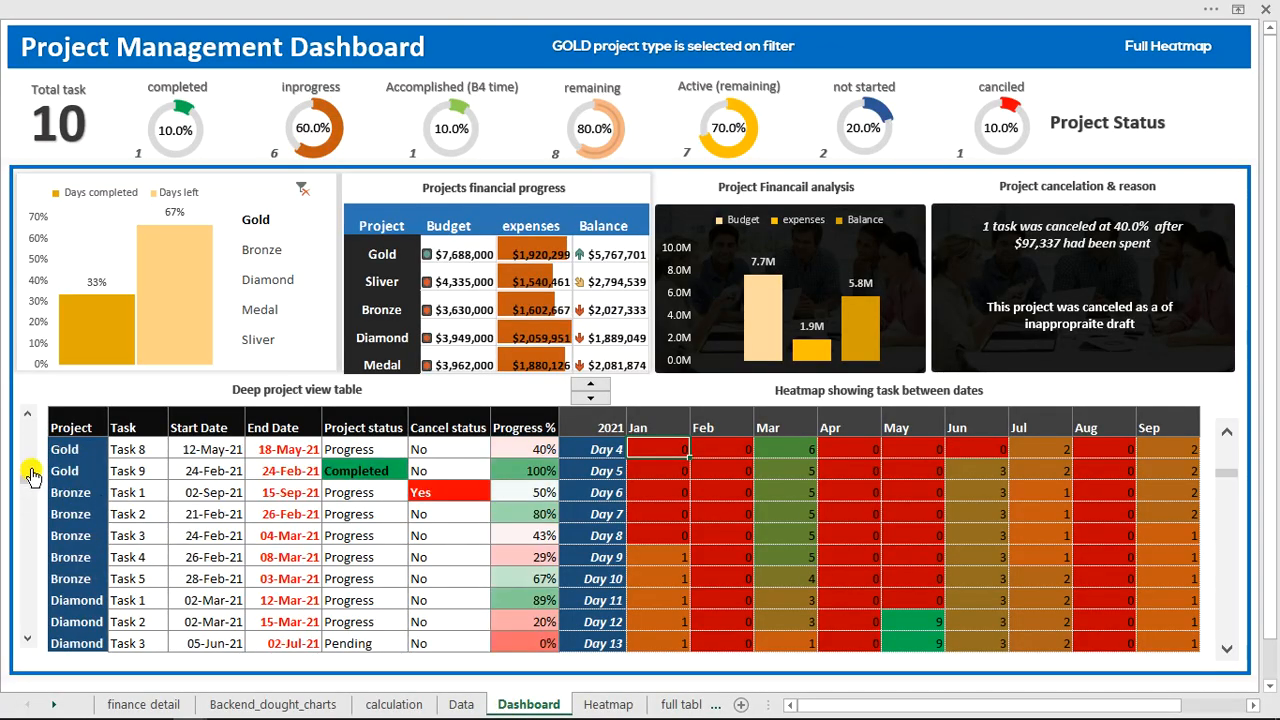
{"action": "scroll", "coordinate": [33, 470], "scroll_direction": "up", "scroll_amount": 3}
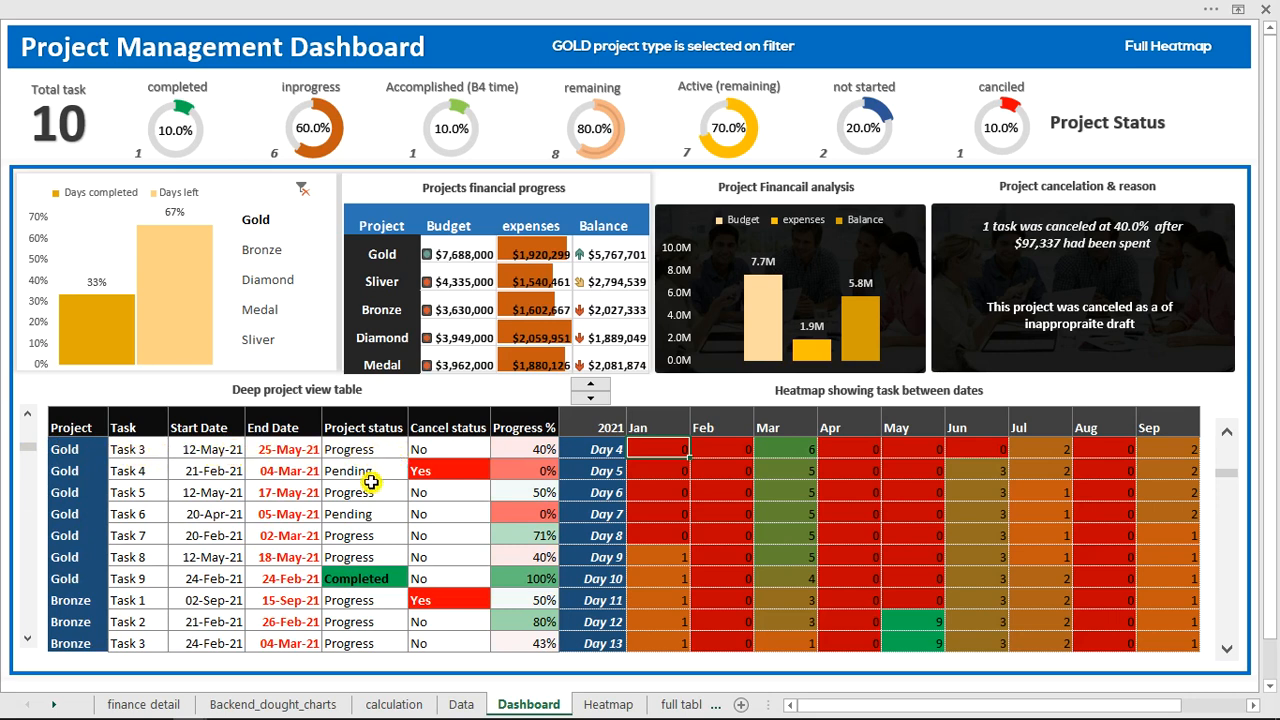
{"action": "left_click", "coordinate": [366, 572]}
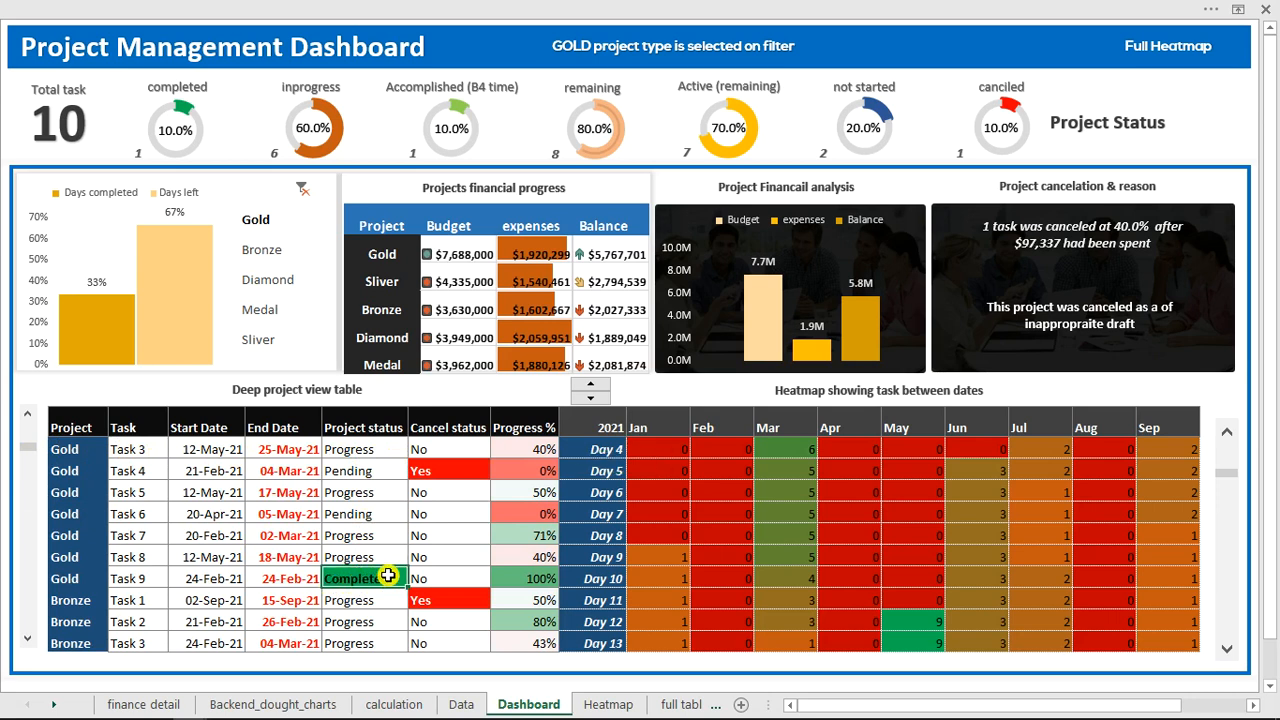
{"action": "left_click", "coordinate": [453, 472]}
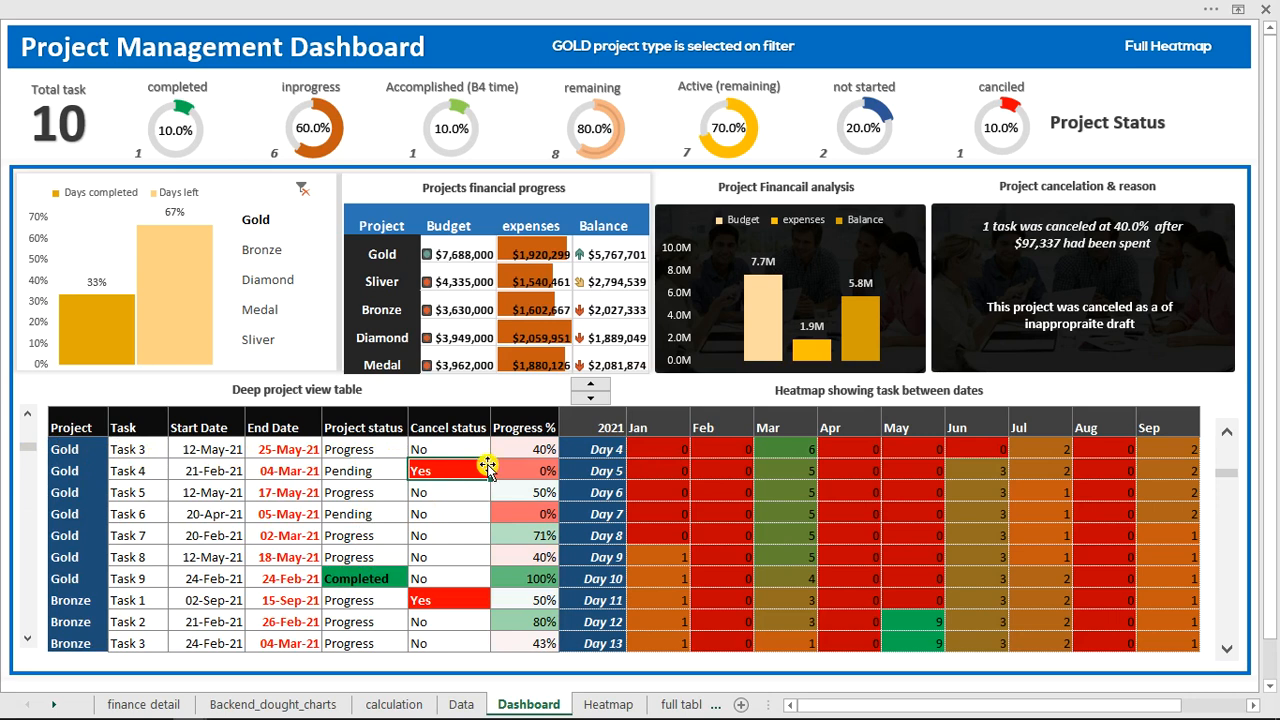
{"action": "left_click_drag", "start_coordinate": [544, 446], "coordinate": [542, 638]}
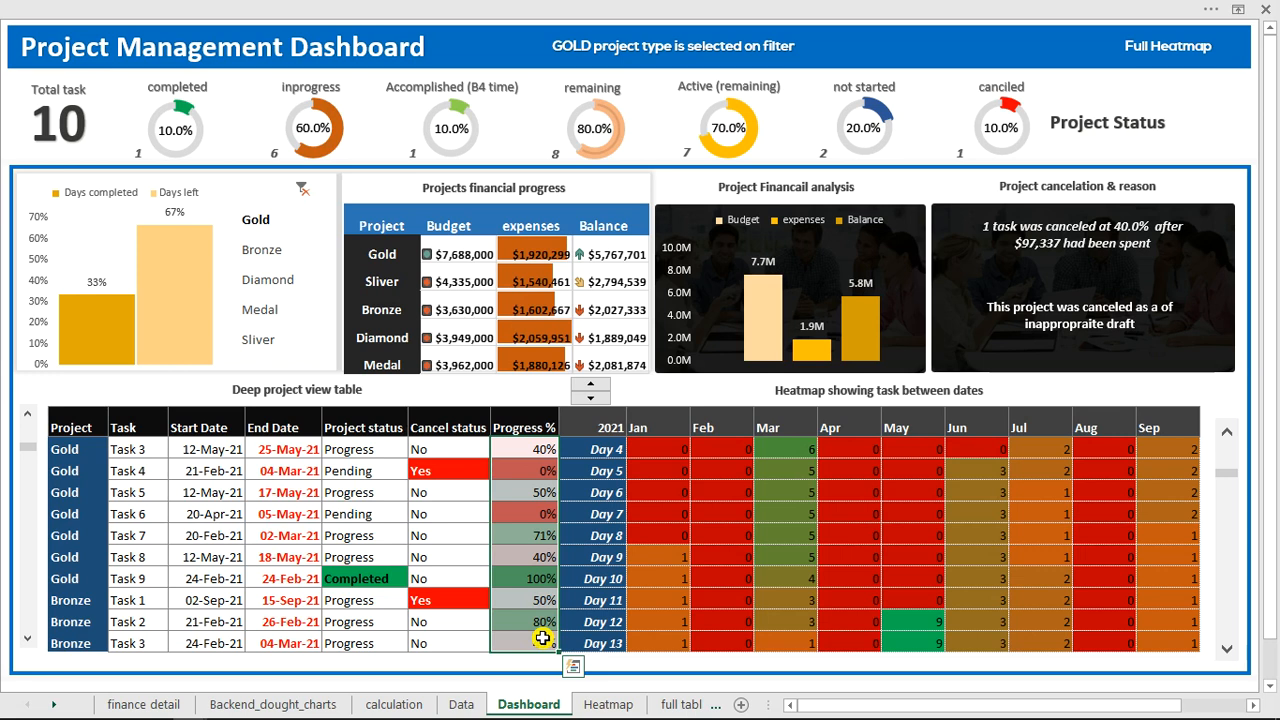
{"action": "left_click", "coordinate": [220, 448]}
{"action": "left_click", "coordinate": [266, 446]}
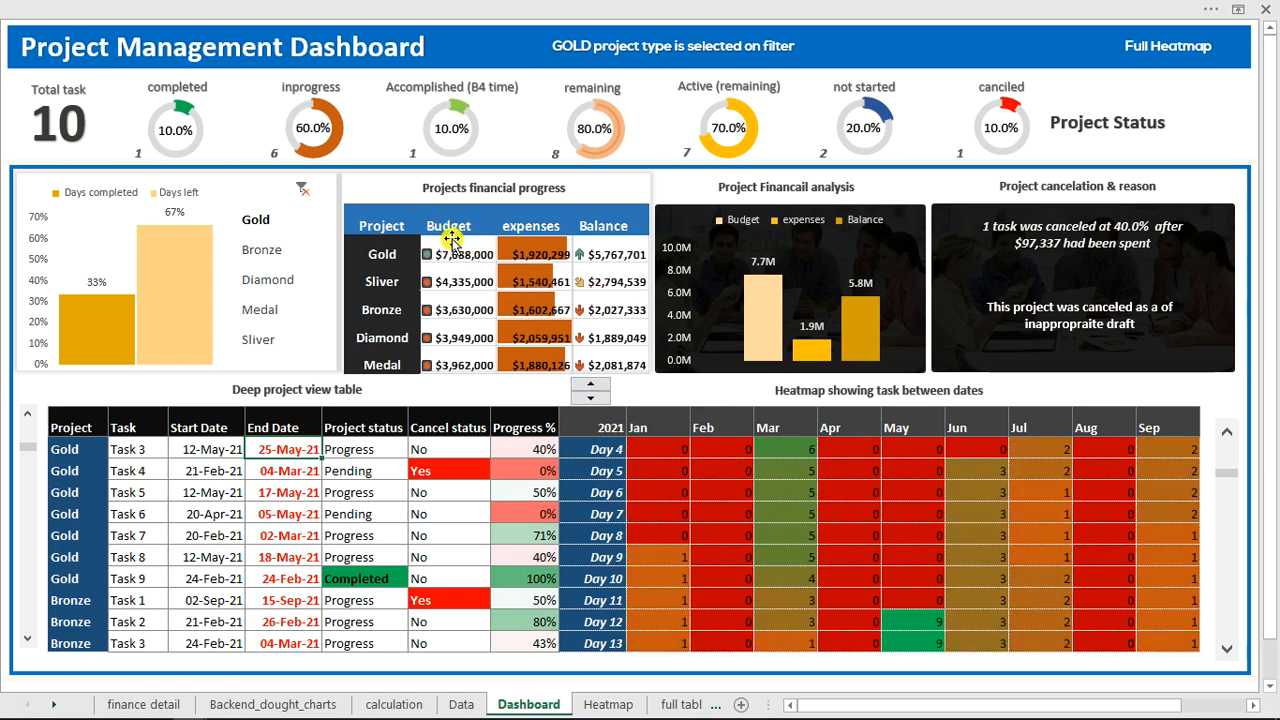
- Clear the Start Date filter on the Data sheet
{"action": "left_click", "coordinate": [460, 704]}
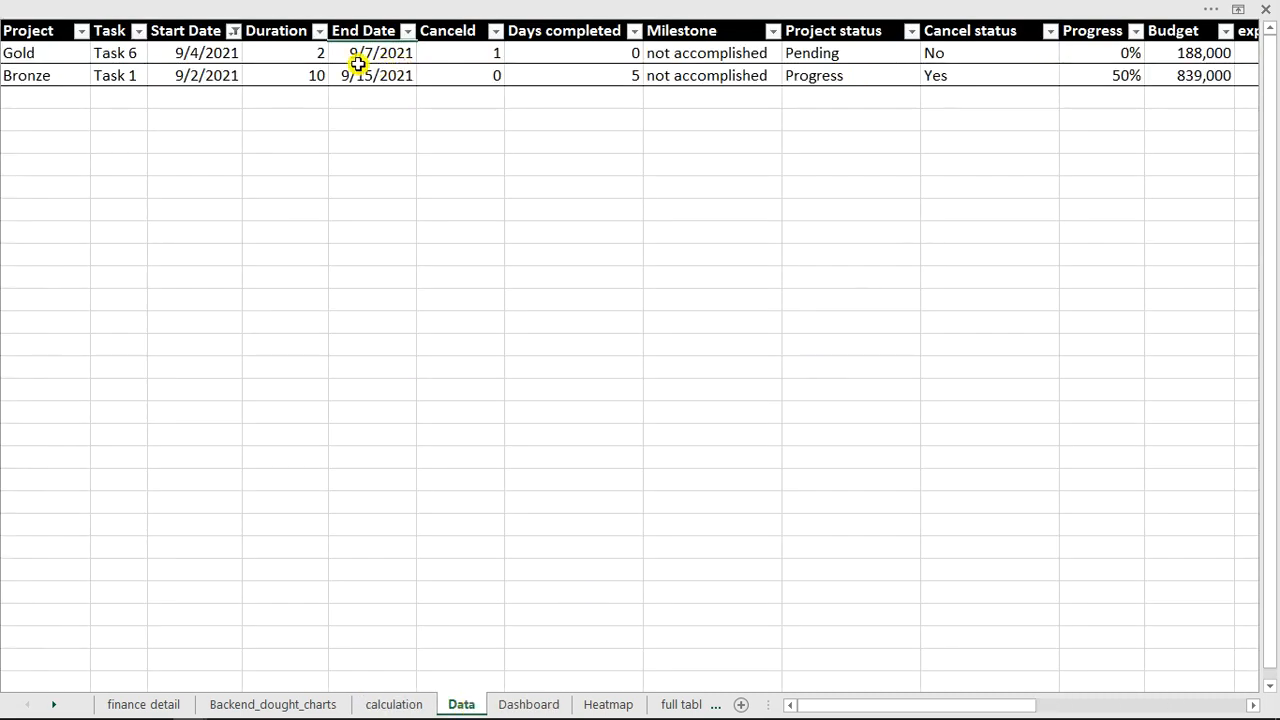
{"action": "left_click", "coordinate": [234, 32]}
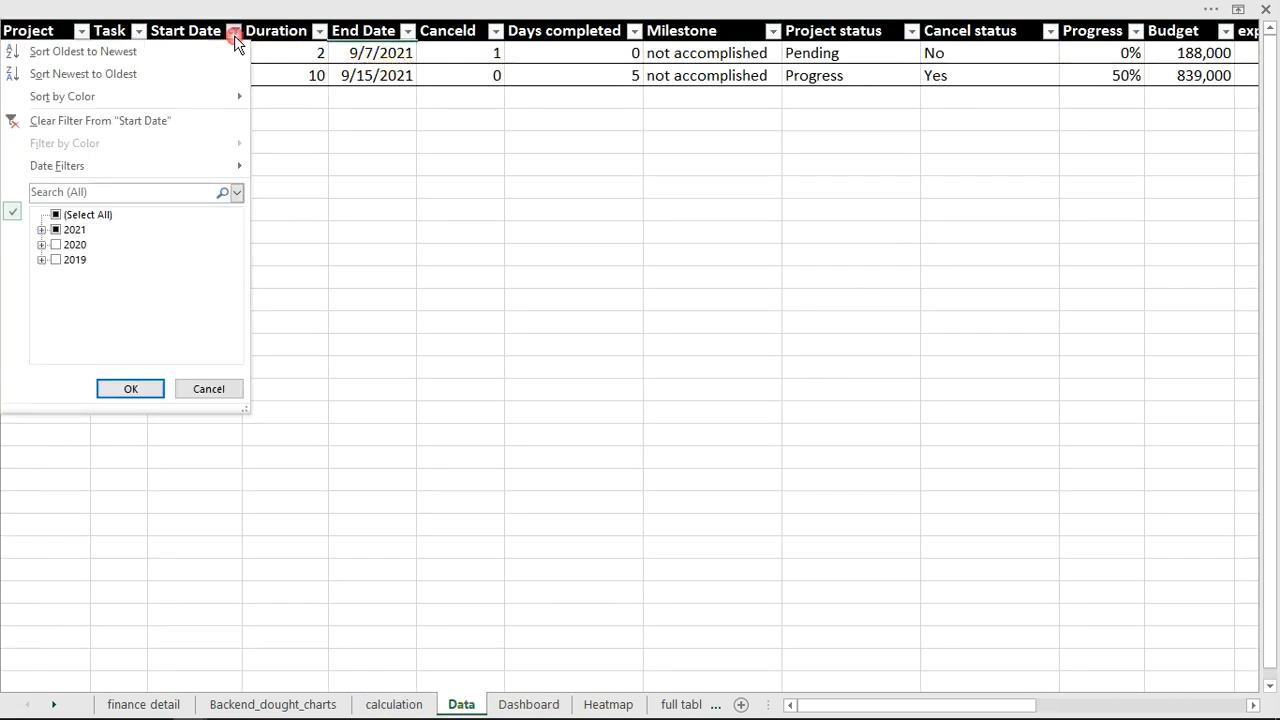
{"action": "left_click", "coordinate": [131, 122]}
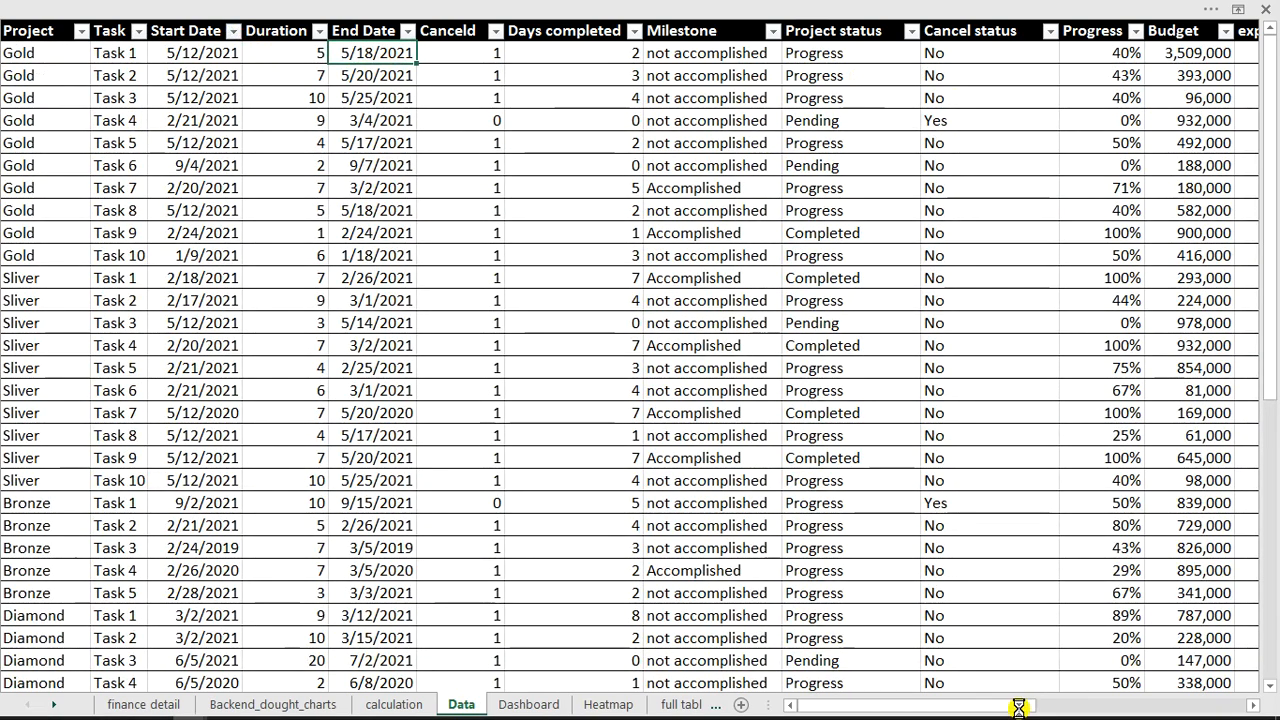
- Examine the Budget, expenses and Balance columns on the Data sheet
{"action": "left_click", "coordinate": [1047, 619]}
{"action": "left_click_drag", "start_coordinate": [1012, 706], "coordinate": [1138, 707]}
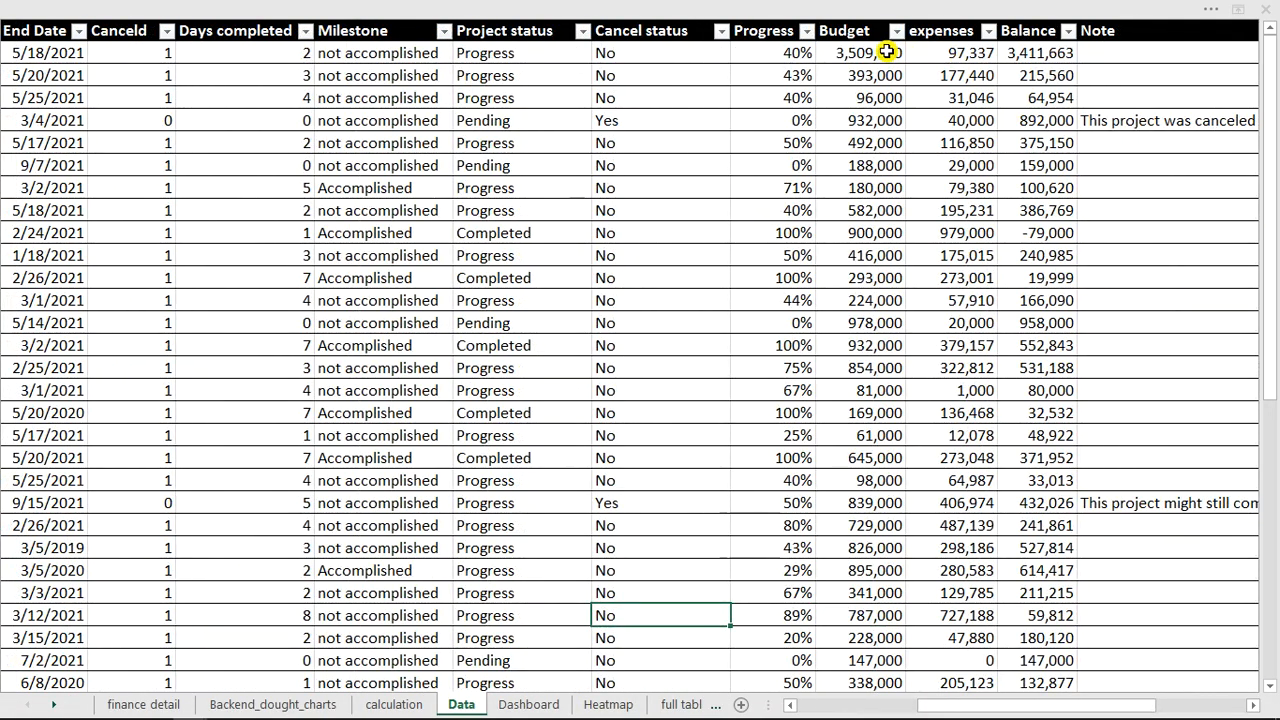
{"action": "left_click", "coordinate": [1015, 53]}
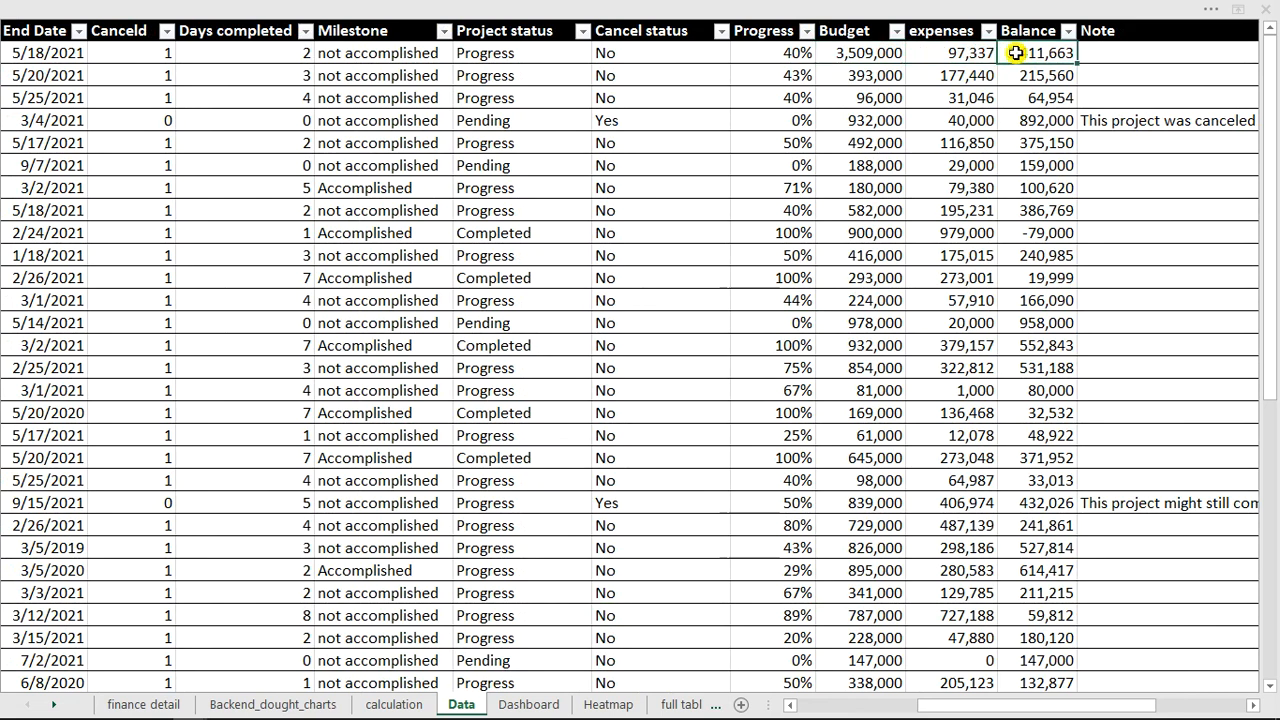
- Clear the Gold project filter on the Dashboard so all projects are included
{"action": "left_click", "coordinate": [528, 704]}
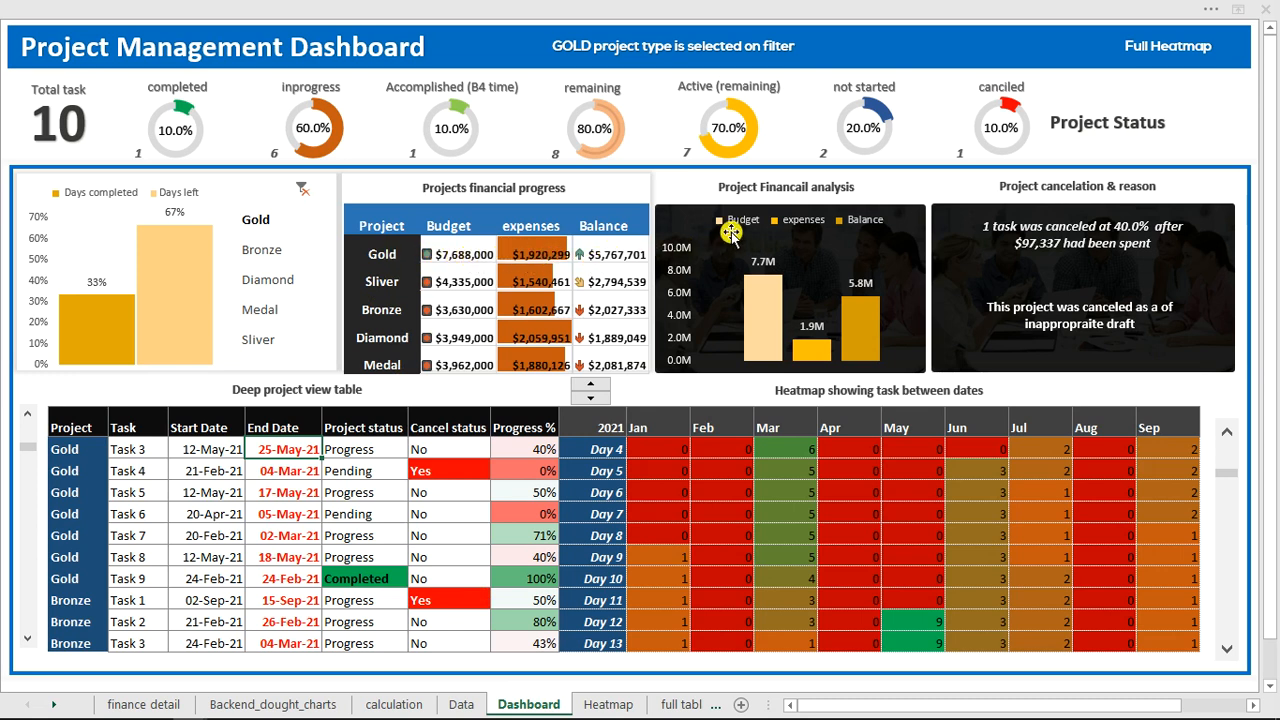
{"action": "mouse_move", "coordinate": [765, 292]}
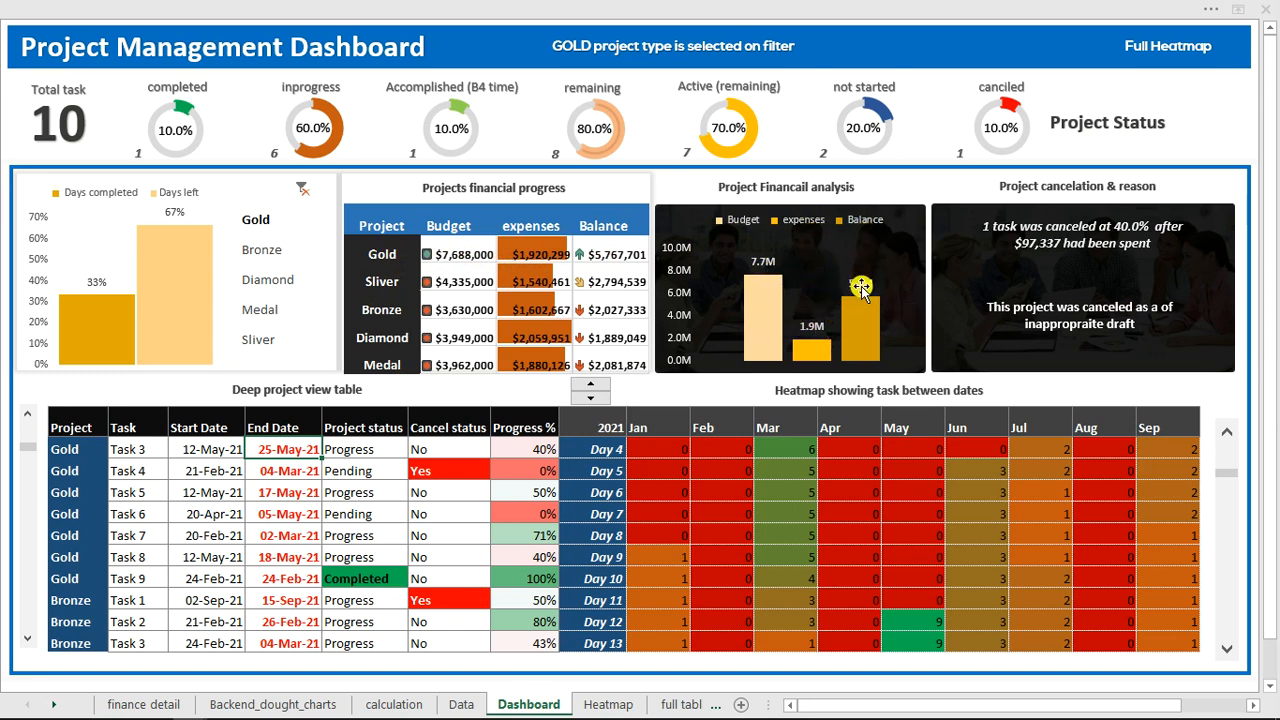
{"action": "left_click", "coordinate": [306, 190]}
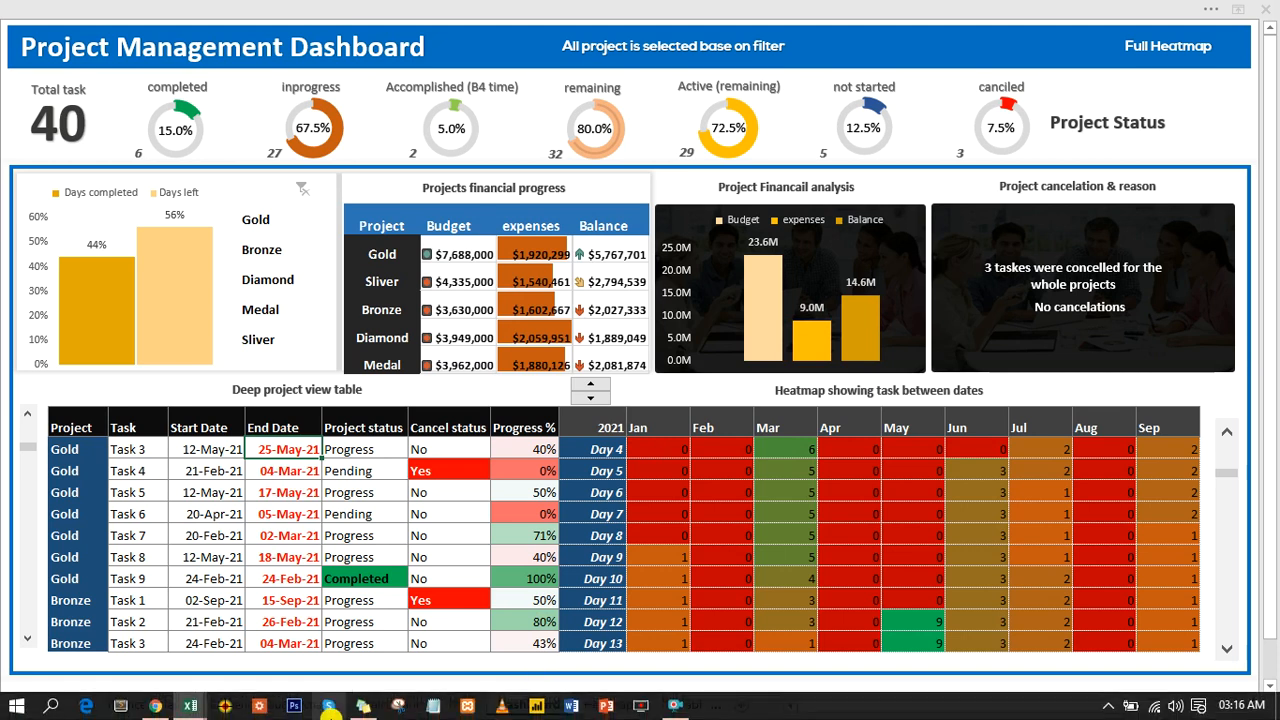
- Switch to the "YouTube lesson PROGRAM MANAGEMENT DASHBOARD EXCEL" workbook and open its Data sheet
{"action": "mouse_move", "coordinate": [190, 710]}
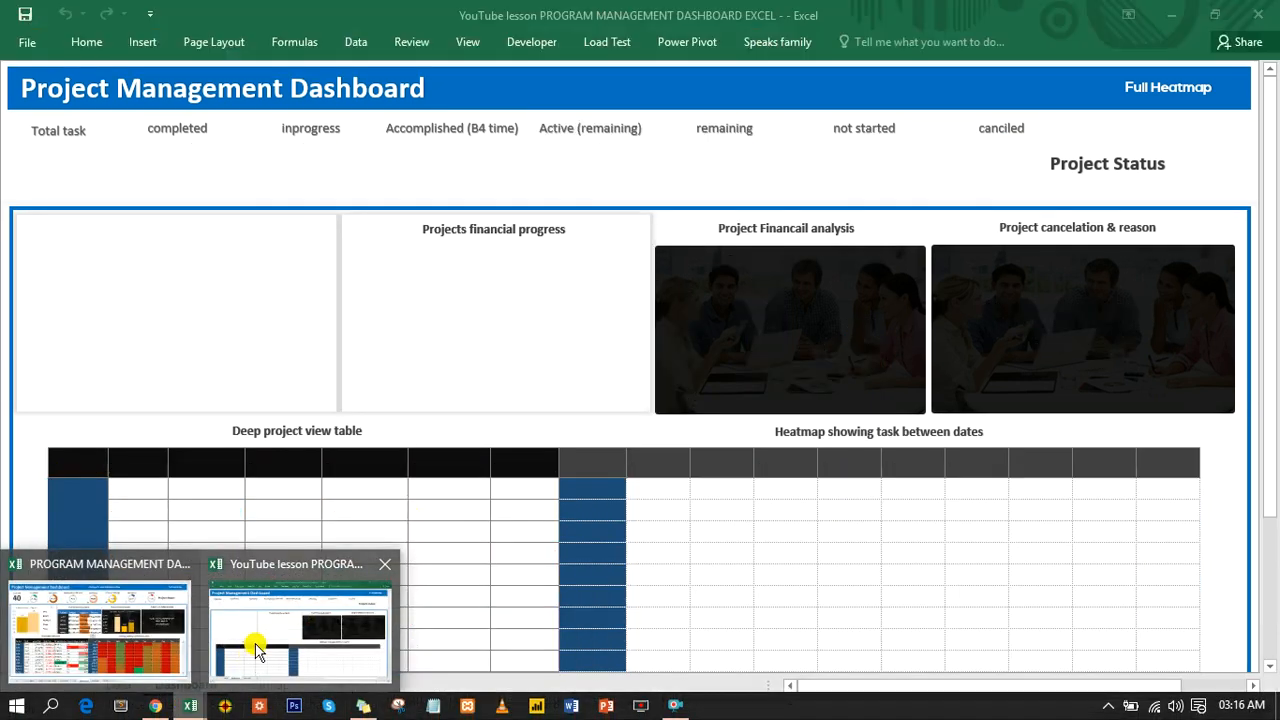
{"action": "left_click", "coordinate": [255, 645]}
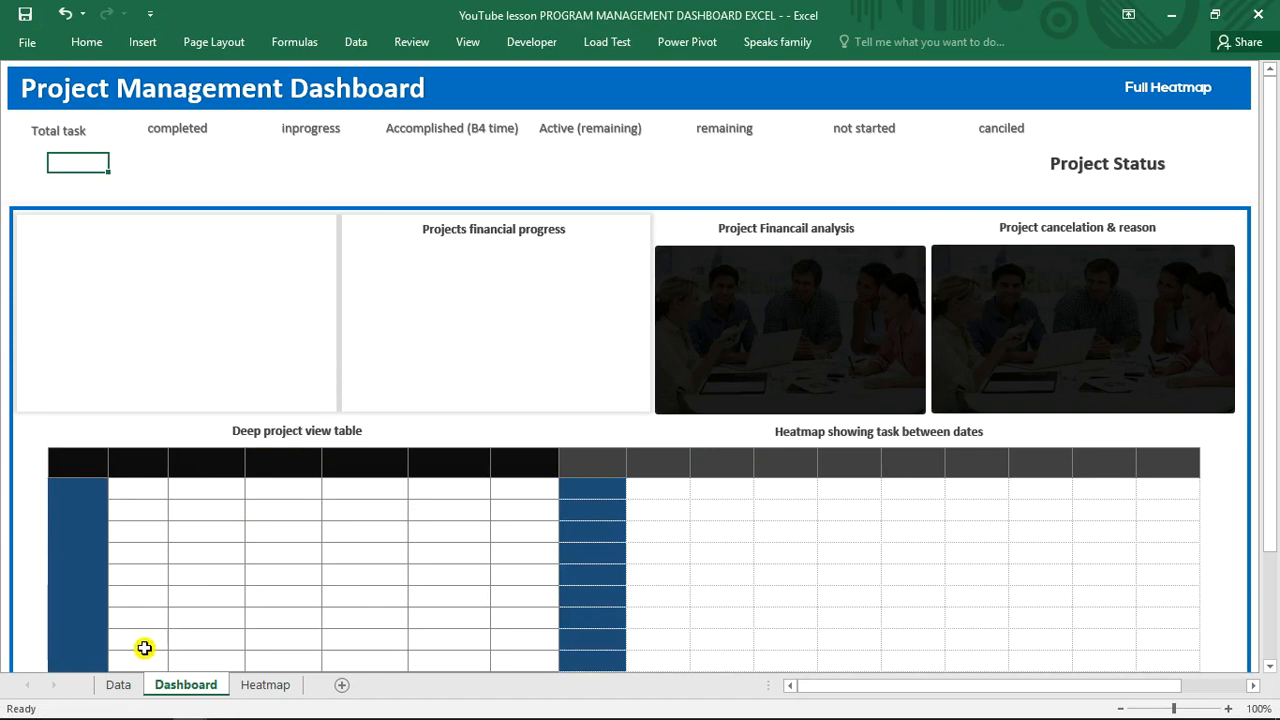
{"action": "key", "text": "ctrl+Page_Up"}
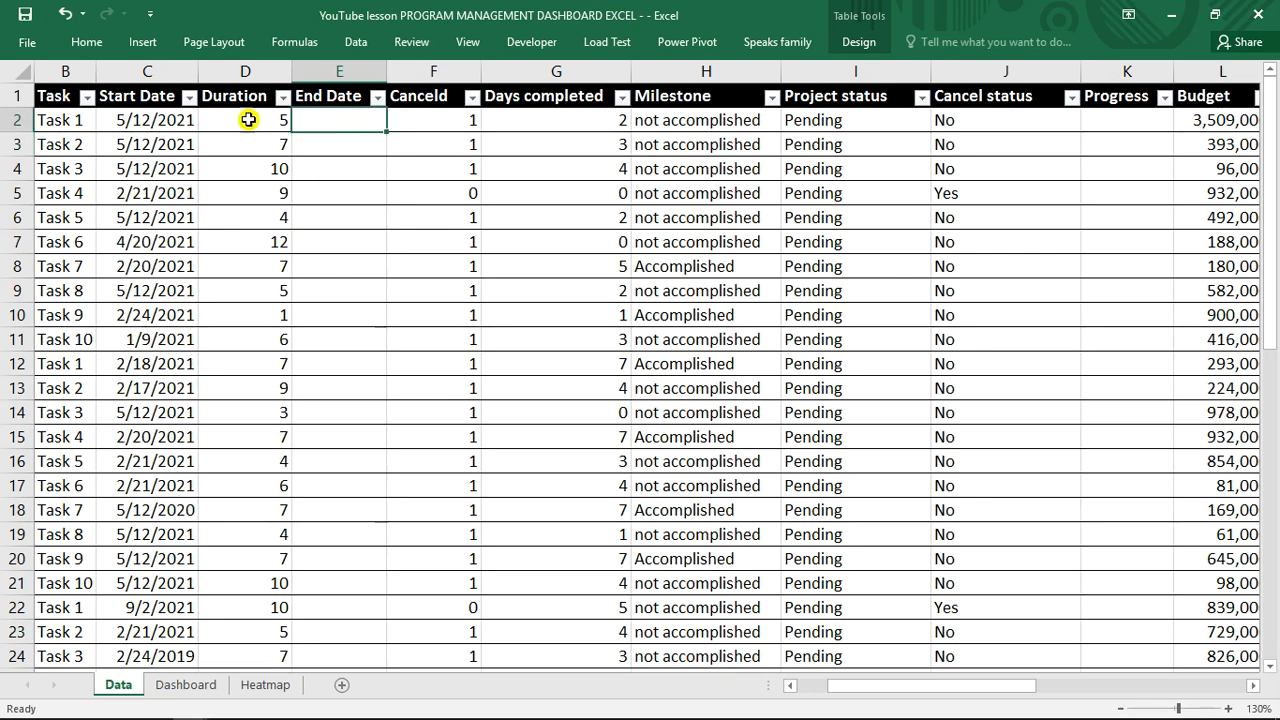
- Start a WORKDAY.INTL formula in End Date cell E2 with the row's Start Date as its start date
{"action": "left_click", "coordinate": [155, 120]}
{"action": "left_click", "coordinate": [334, 117]}
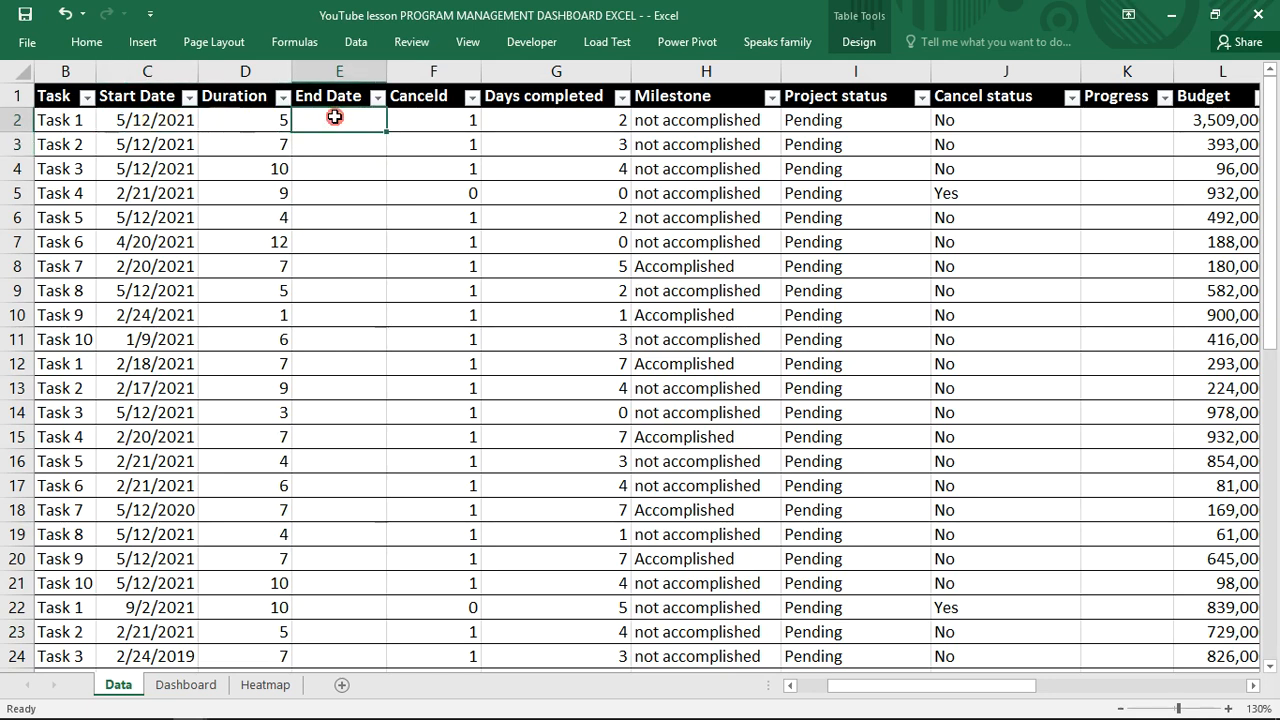
{"action": "left_click", "coordinate": [263, 120]}
{"action": "left_click", "coordinate": [332, 120]}
{"action": "type", "text": "="}
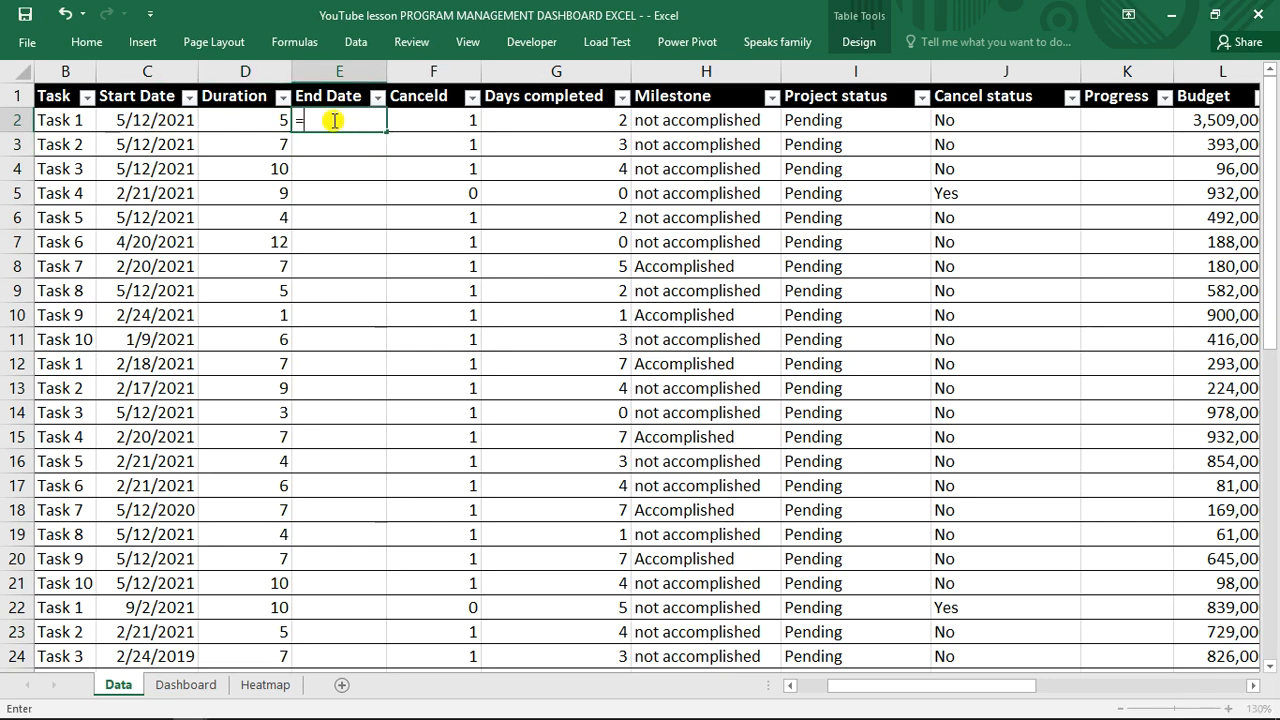
{"action": "type", "text": "wo"}
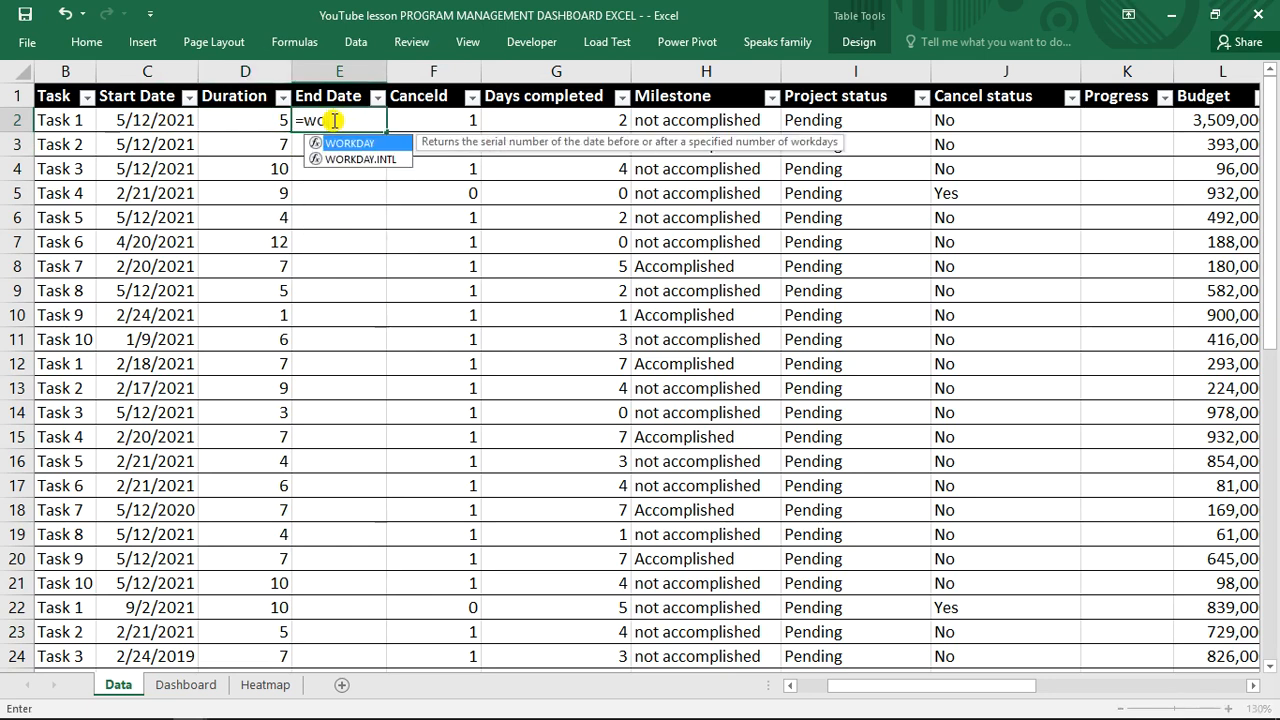
{"action": "key", "text": "Down"}
{"action": "key", "text": "Tab"}
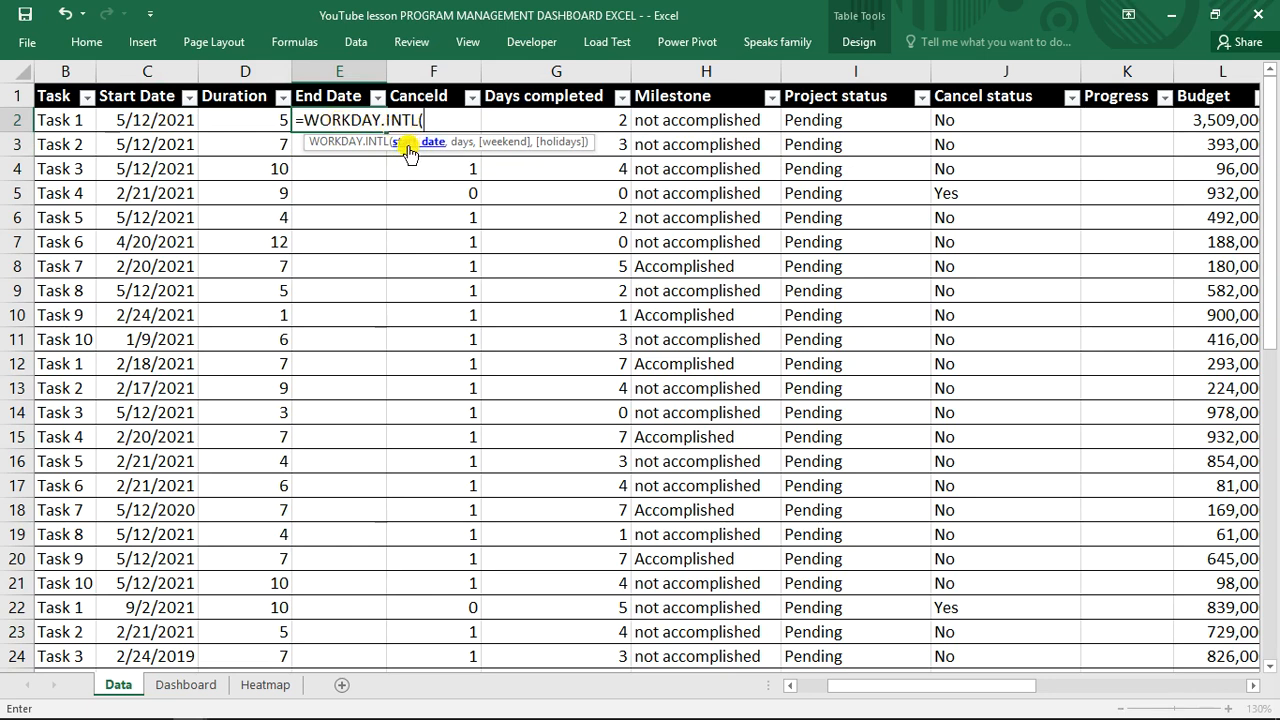
{"action": "left_click", "coordinate": [176, 117]}
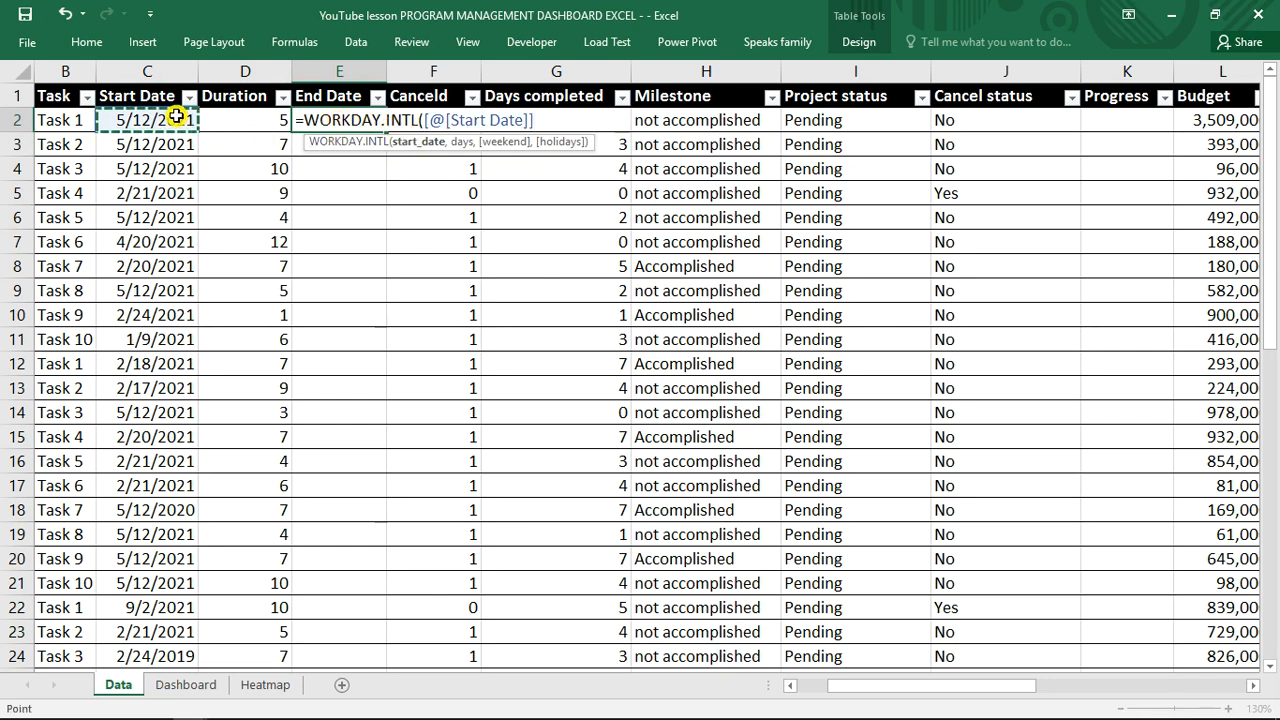
{"action": "type", "text": ","}
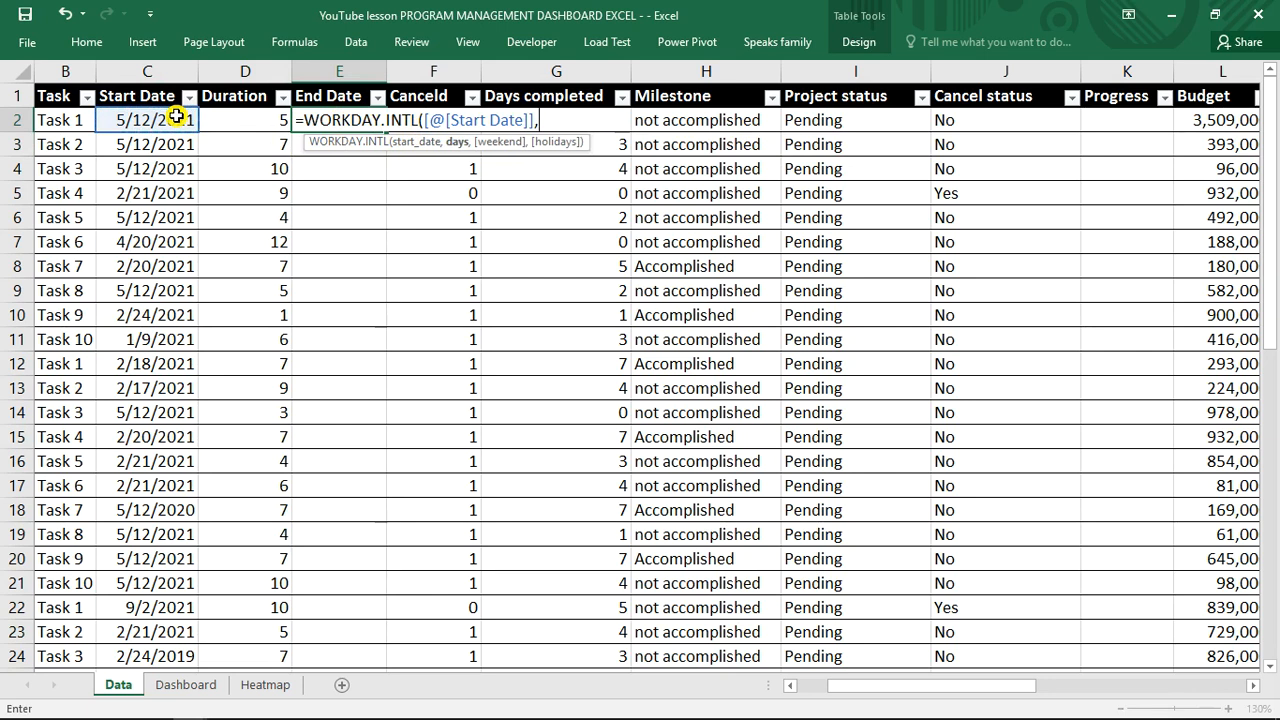
{"action": "left_click", "coordinate": [257, 121]}
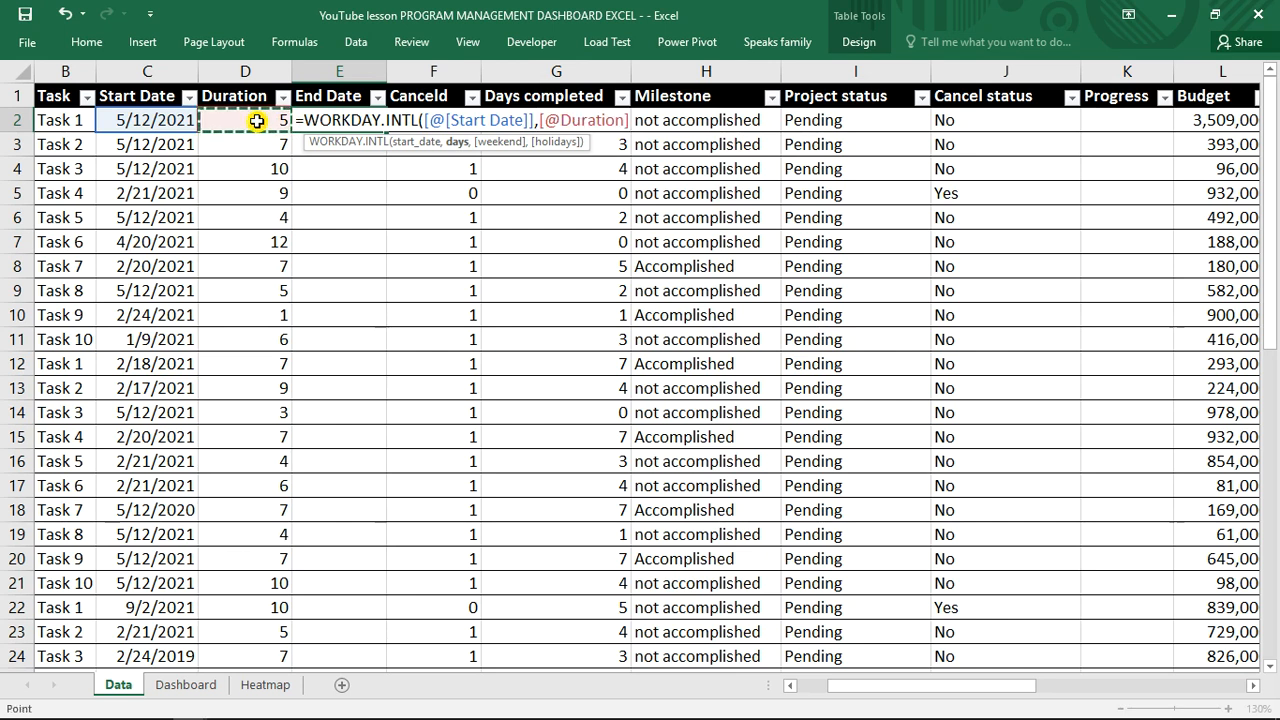
{"action": "key", "text": "BackSpace"}
{"action": "key", "text": "BackSpace"}
{"action": "key", "text": "BackSpace"}
{"action": "key", "text": "BackSpace"}
{"action": "key", "text": "BackSpace"}
{"action": "key", "text": "BackSpace"}
{"action": "key", "text": "BackSpace"}
{"action": "key", "text": "BackSpace"}
{"action": "key", "text": "BackSpace"}
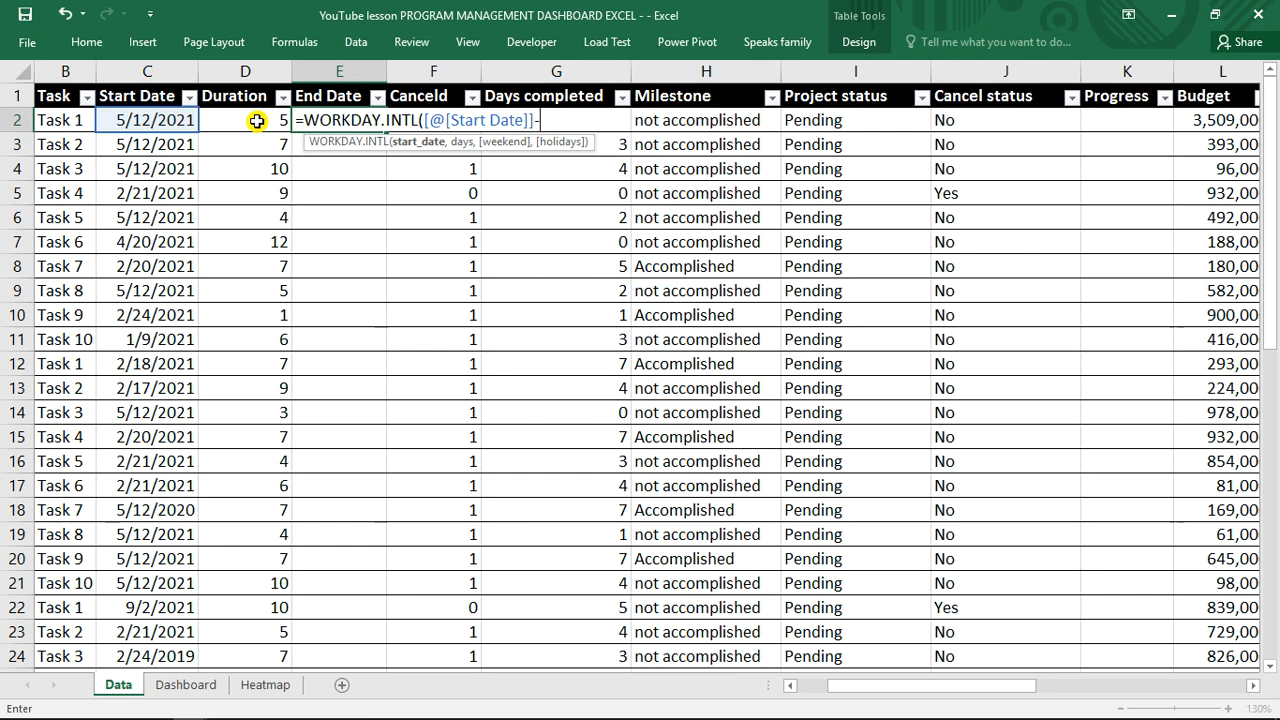
- Subtract 1 from the formula's Start Date and use the row's Duration as the days argument
{"action": "type", "text": "-1,"}
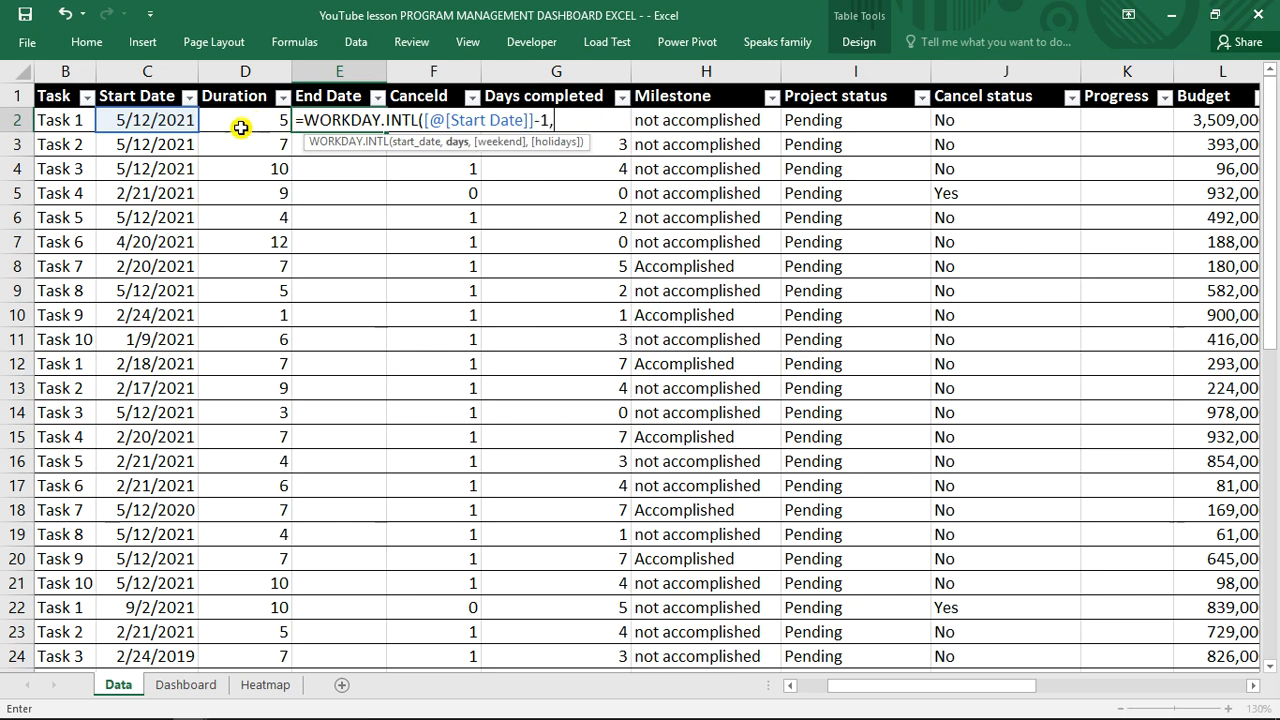
{"action": "left_click", "coordinate": [232, 126]}
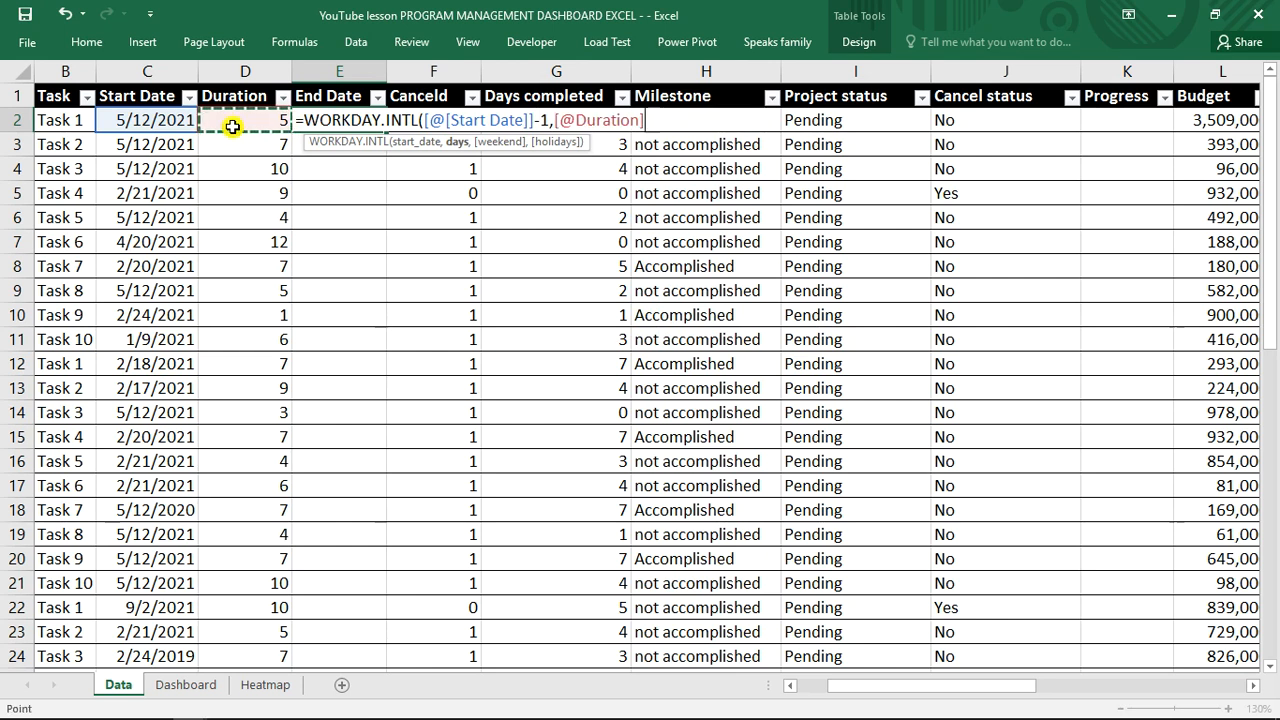
{"action": "type", "text": ","}
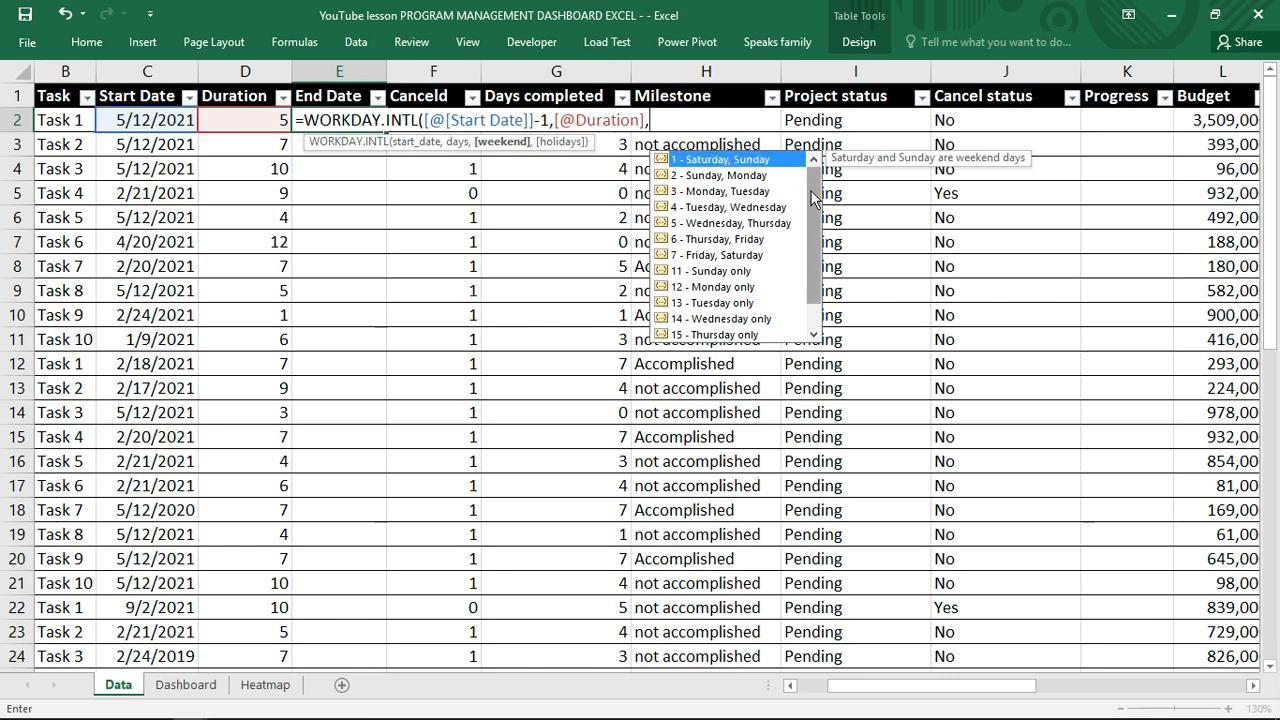
- Complete the End Date formula in E2 with Saturday and Sunday as weekend days and no holidays, and enter it for the table column
{"action": "mouse_move", "coordinate": [812, 200]}
{"action": "left_mouse_down"}
{"action": "mouse_move", "coordinate": [816, 232]}
{"action": "mouse_move", "coordinate": [816, 208]}
{"action": "left_mouse_up"}
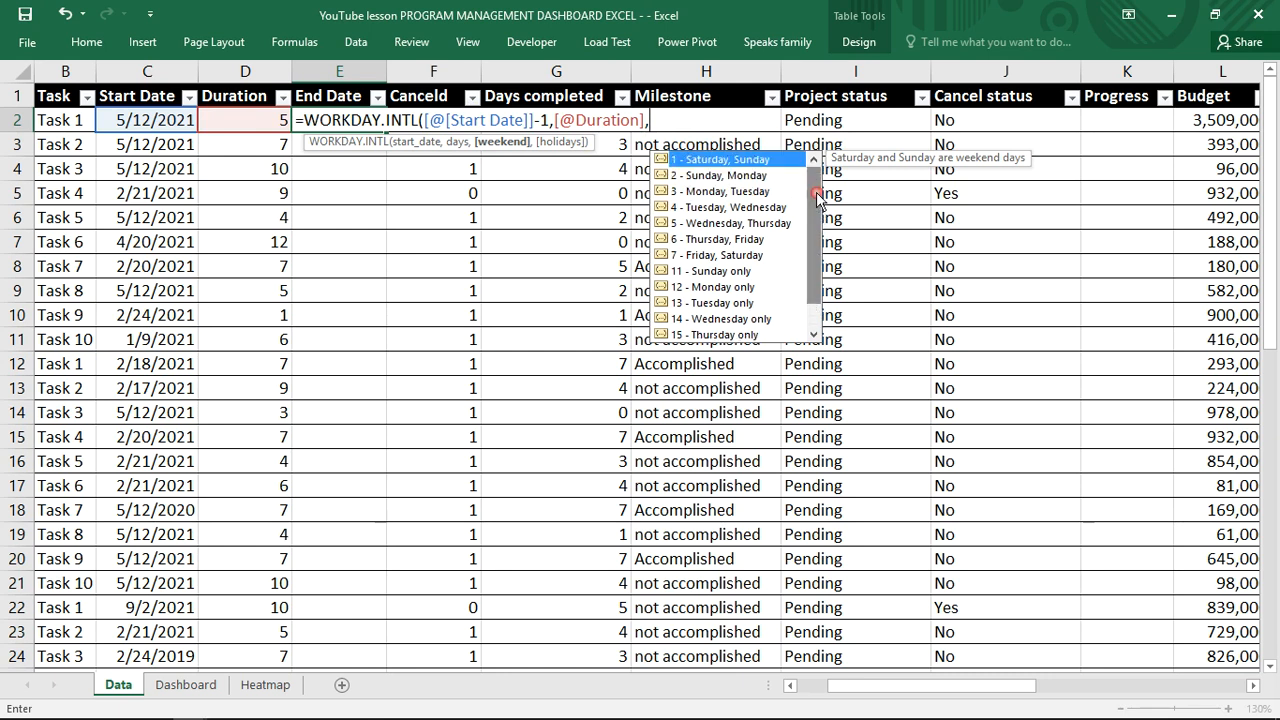
{"action": "left_click", "coordinate": [728, 240]}
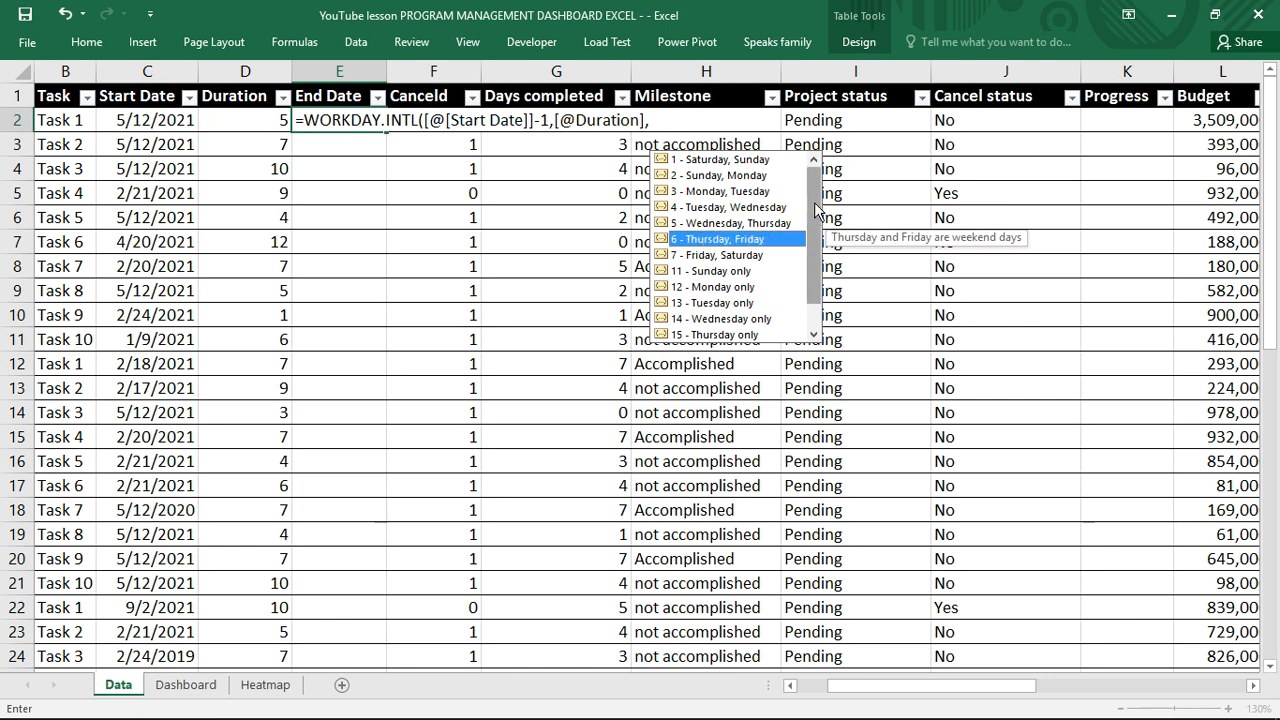
{"action": "double_click", "coordinate": [760, 160]}
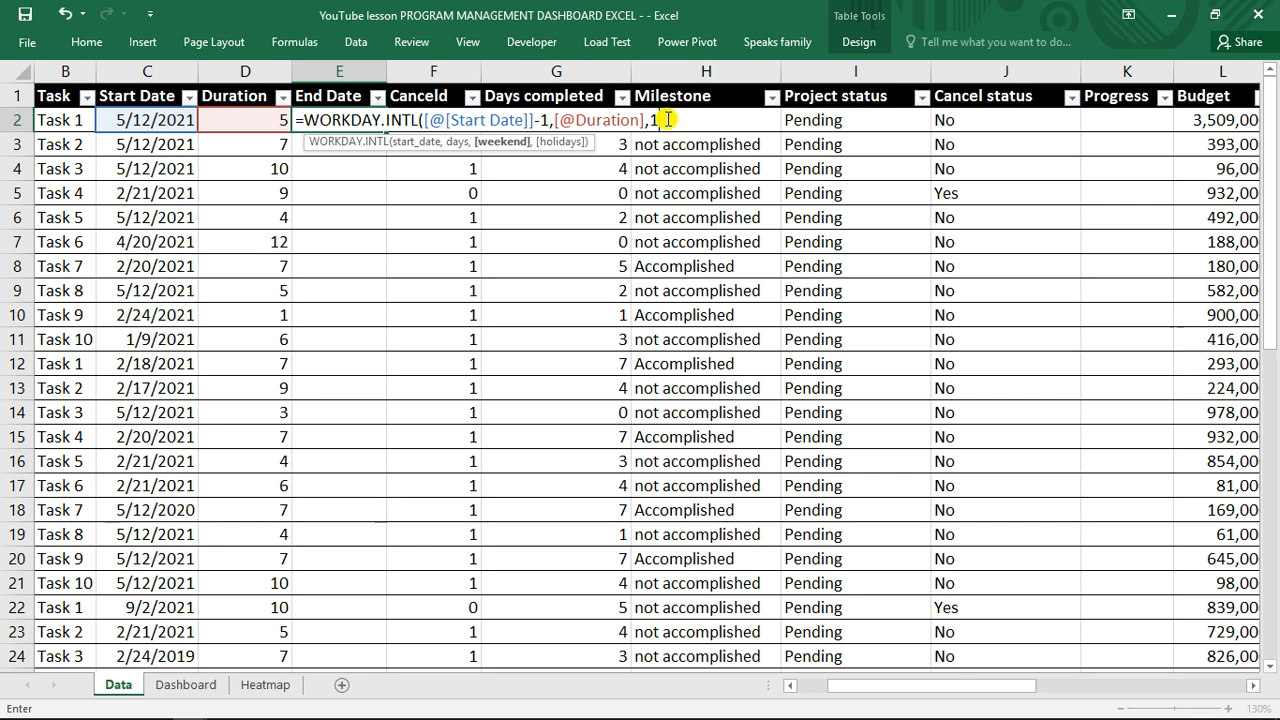
{"action": "type", "text": ","}
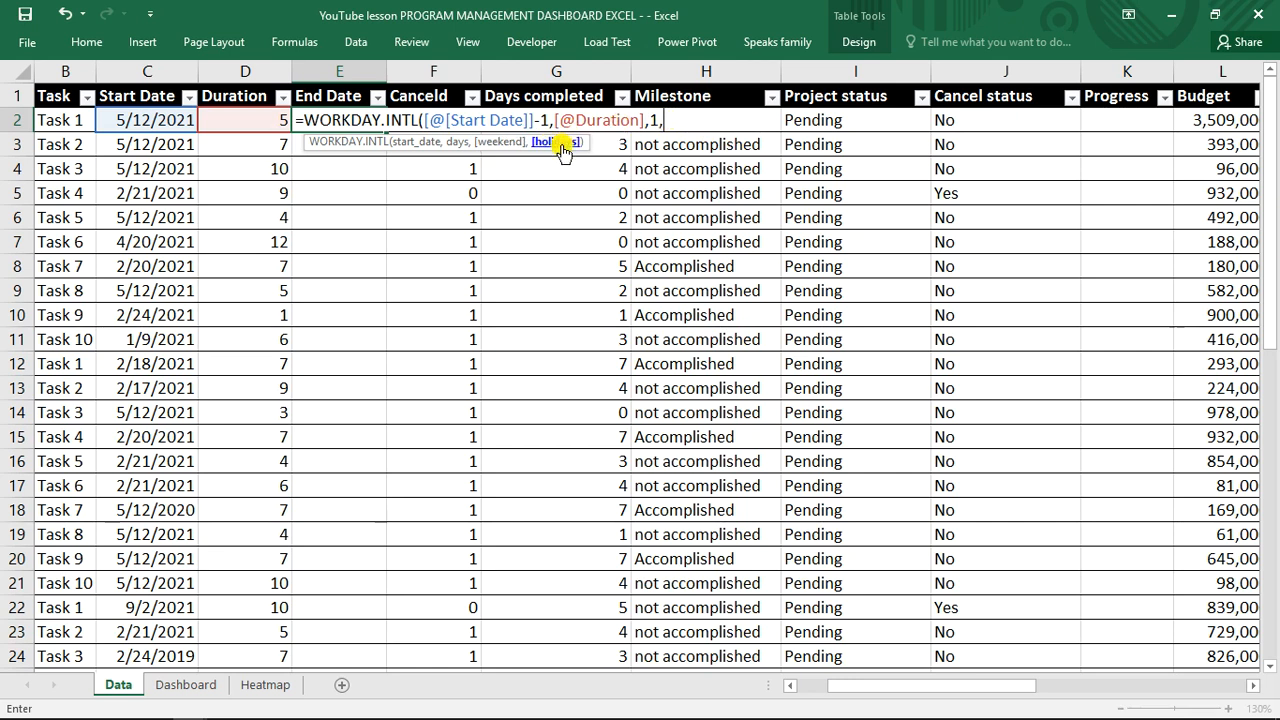
{"action": "key", "text": "BackSpace"}
{"action": "key", "text": "BackSpace"}
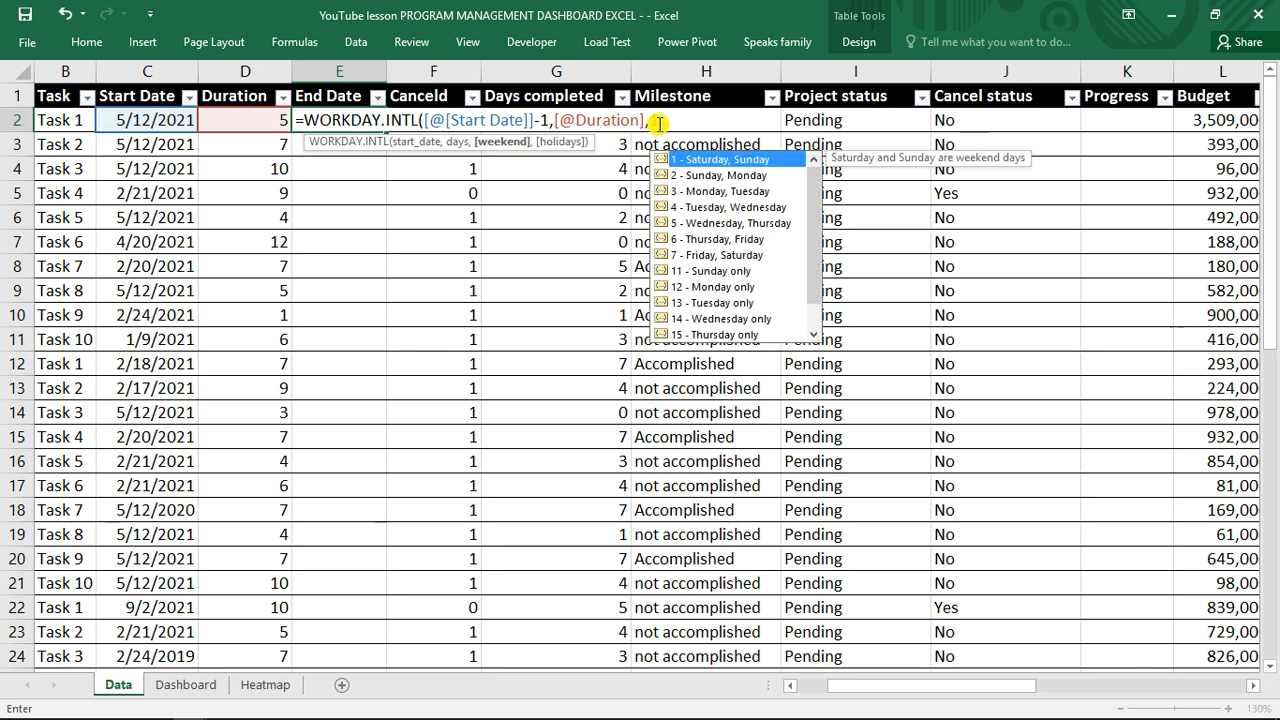
{"action": "type", "text": ")"}
{"action": "key", "text": "Return"}
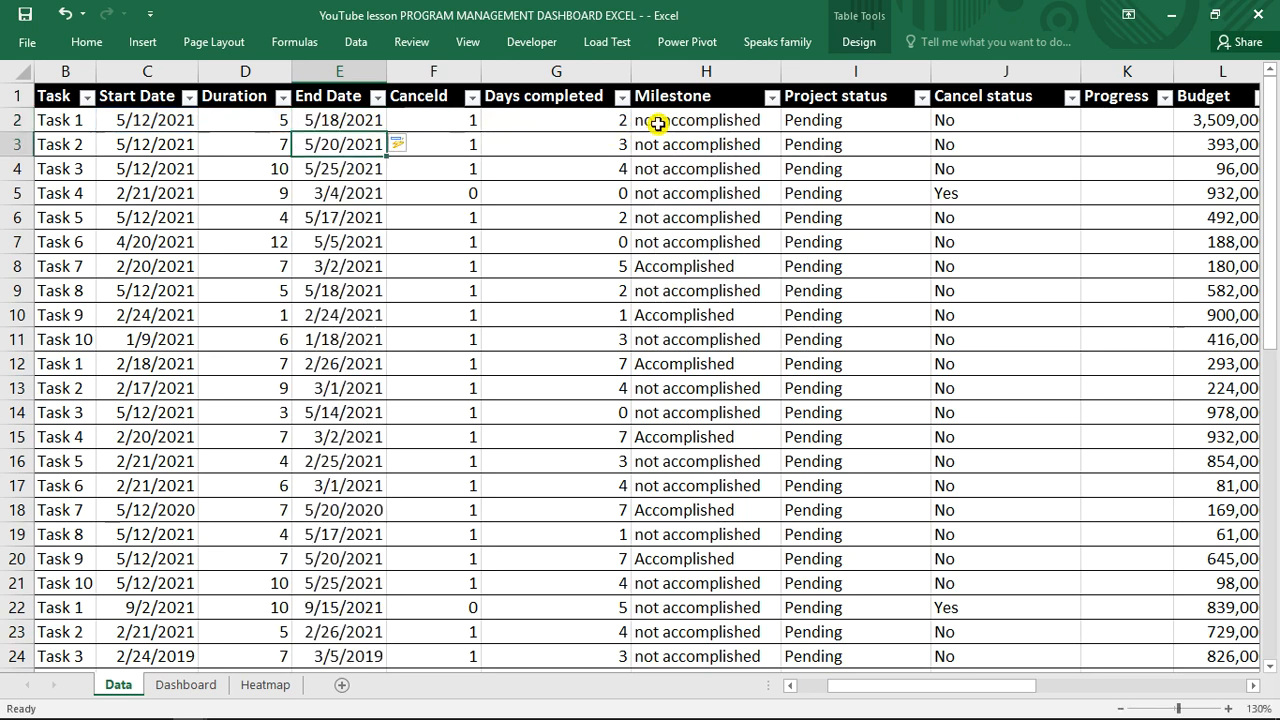
{"action": "left_click", "coordinate": [319, 194]}
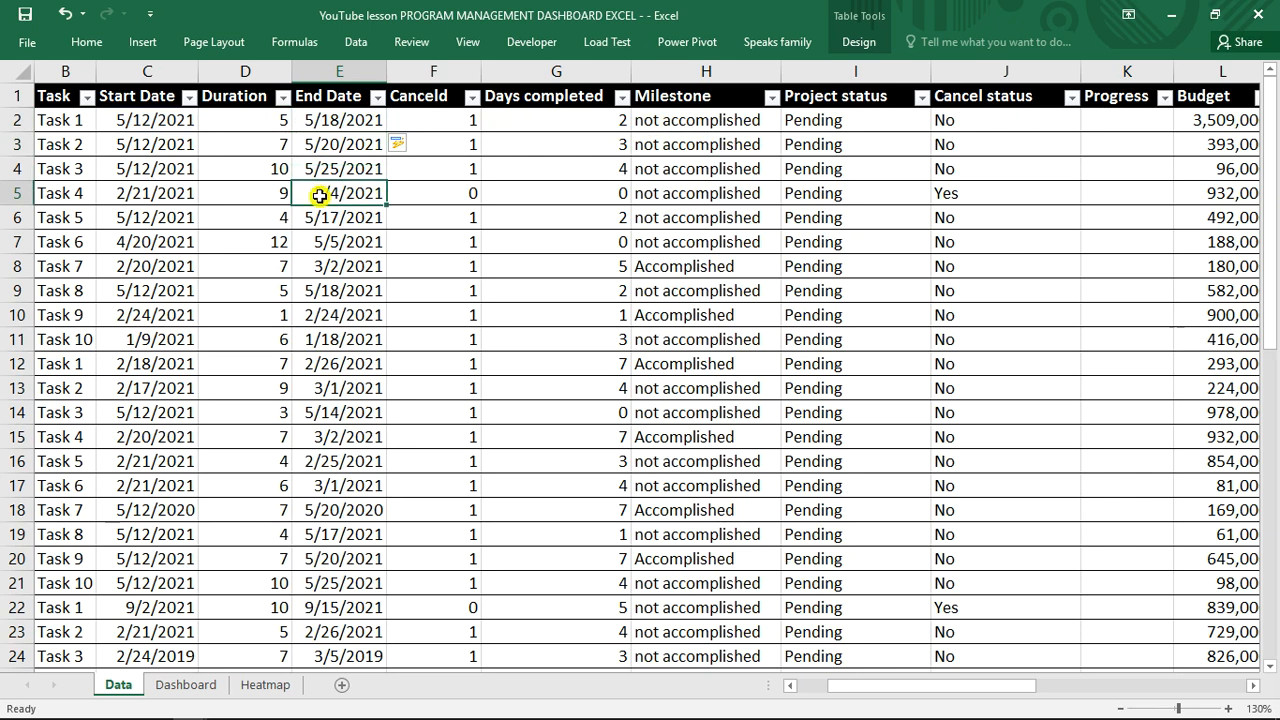
- Enter a Progress formula in K2 that divides the row's Days completed by its Duration
{"action": "left_click", "coordinate": [1108, 117]}
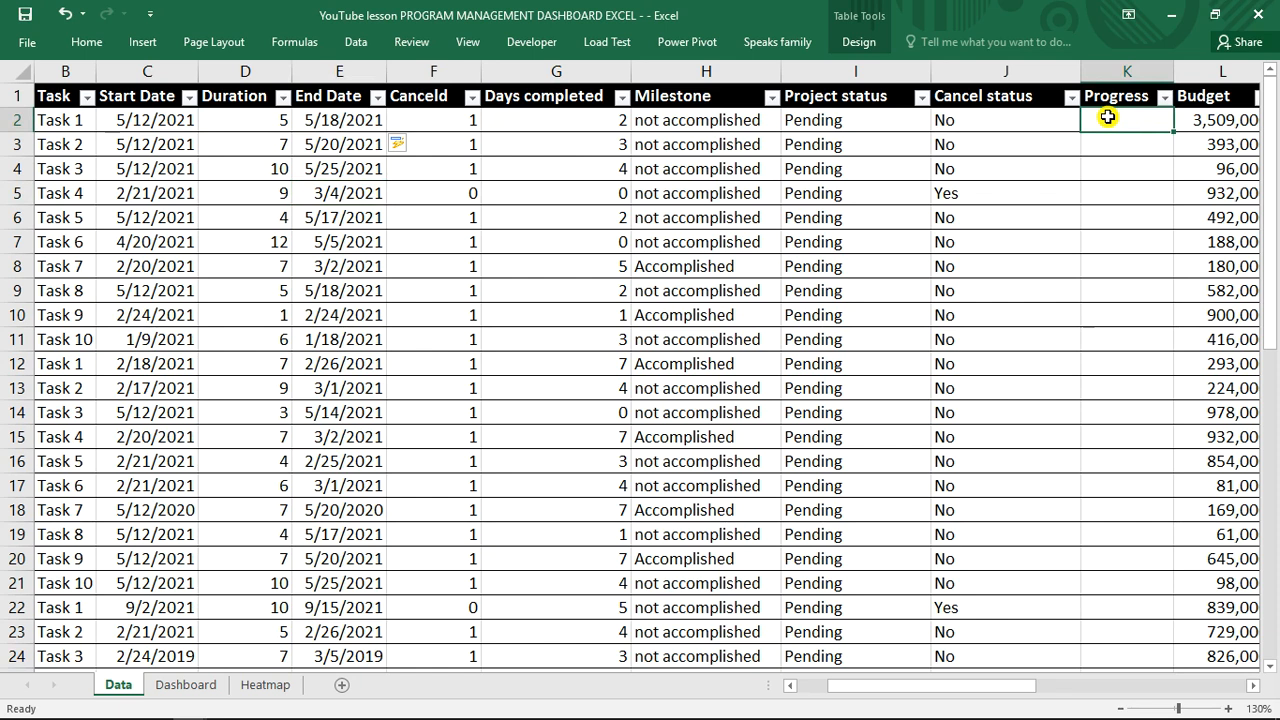
{"action": "type", "text": "="}
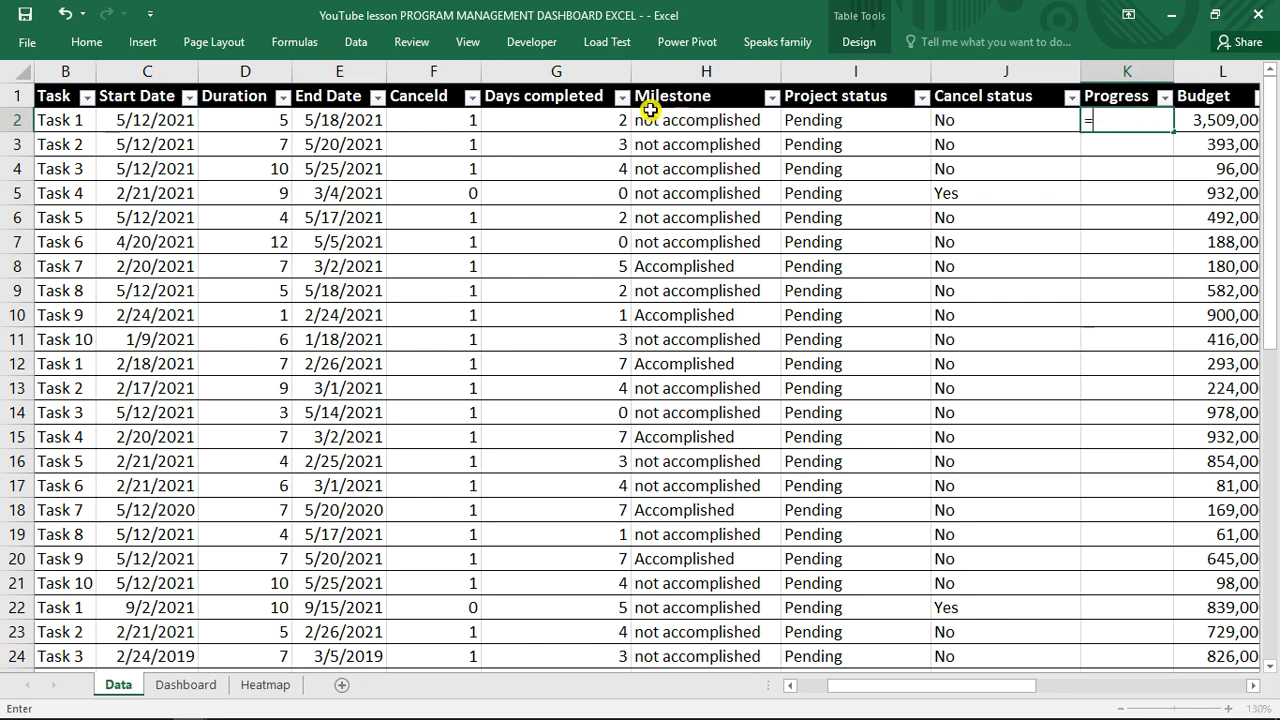
{"action": "left_click", "coordinate": [570, 122]}
{"action": "type", "text": "/"}
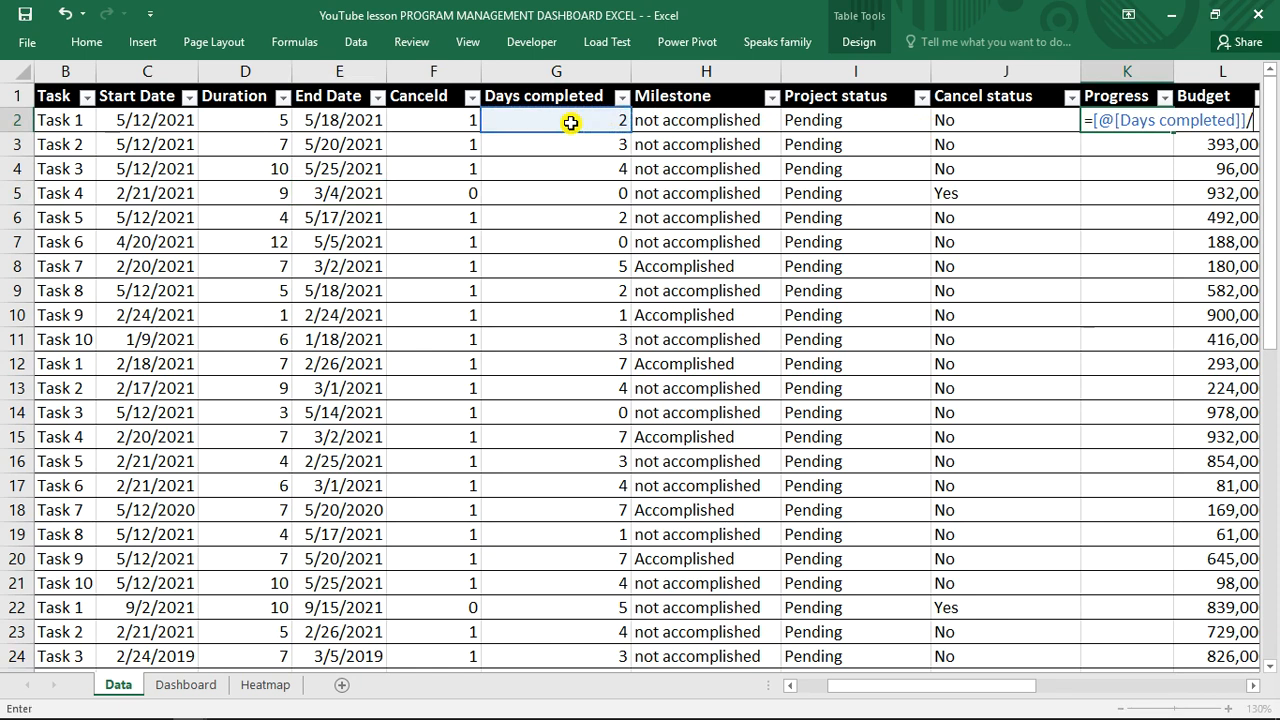
{"action": "left_click", "coordinate": [251, 122]}
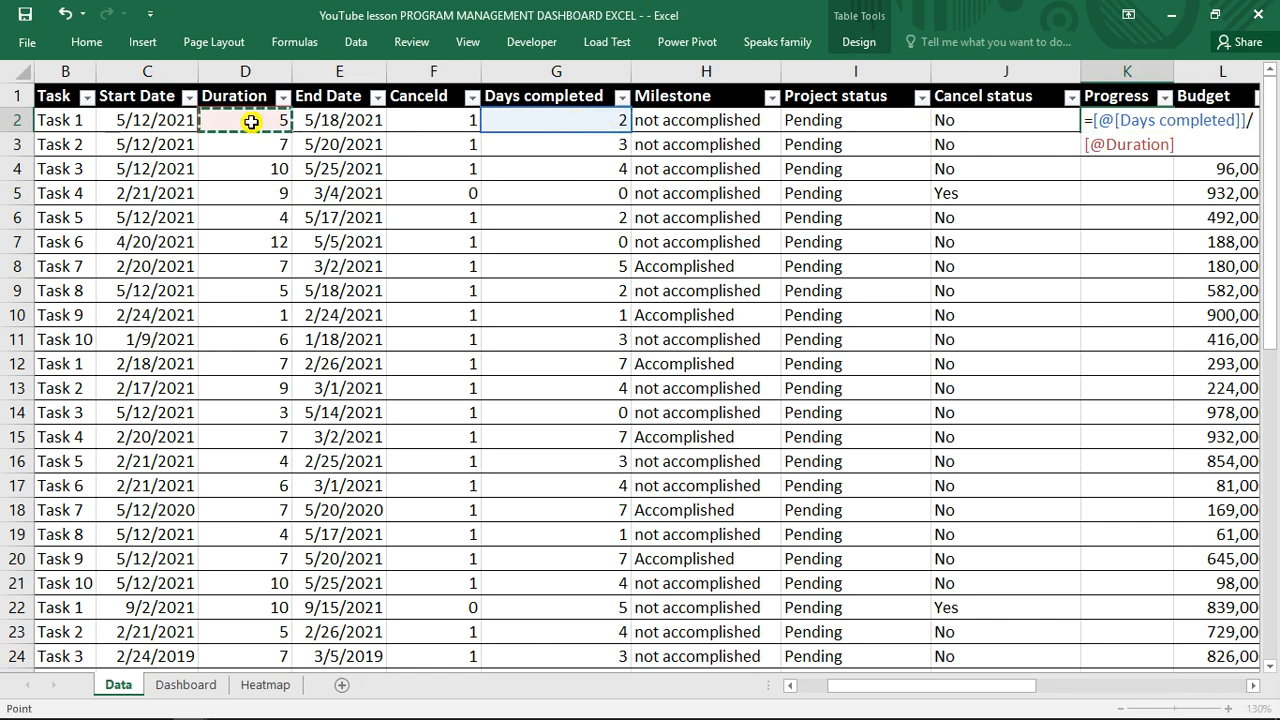
{"action": "key", "text": "Return"}
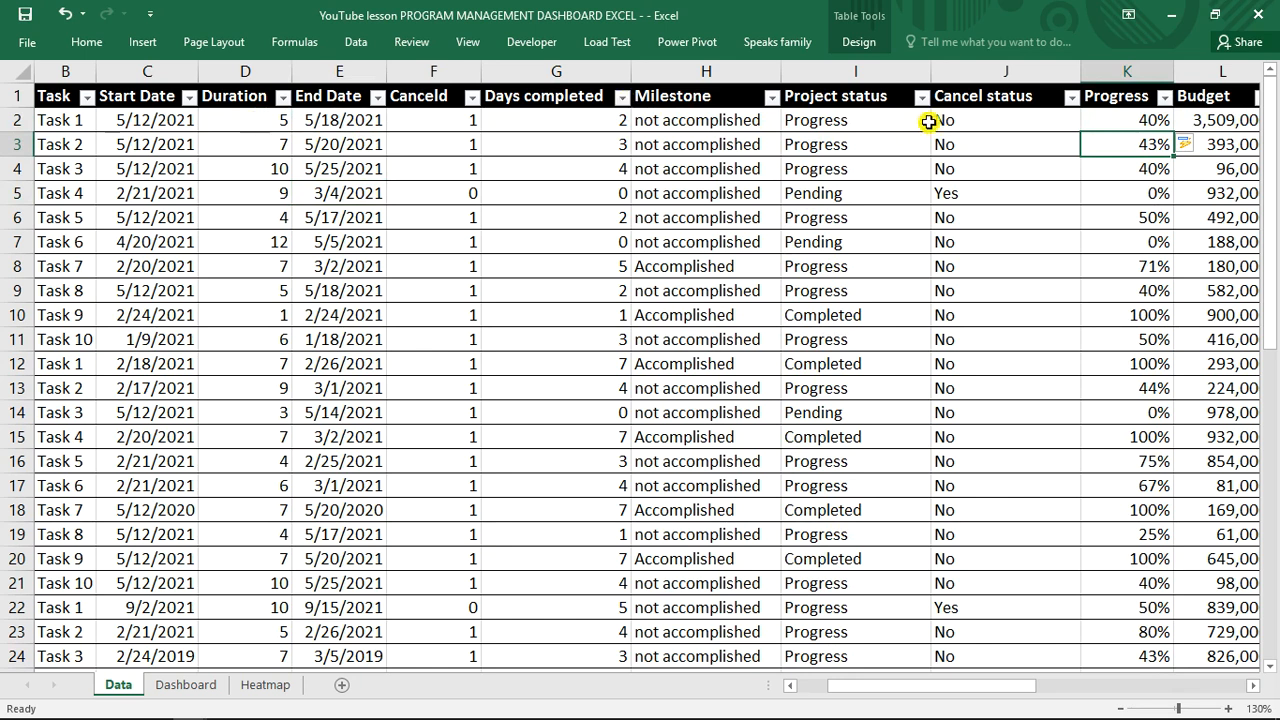
- Set Days completed for Task 1 in G2 to 5 and check the row's Progress
{"action": "left_click", "coordinate": [1118, 120]}
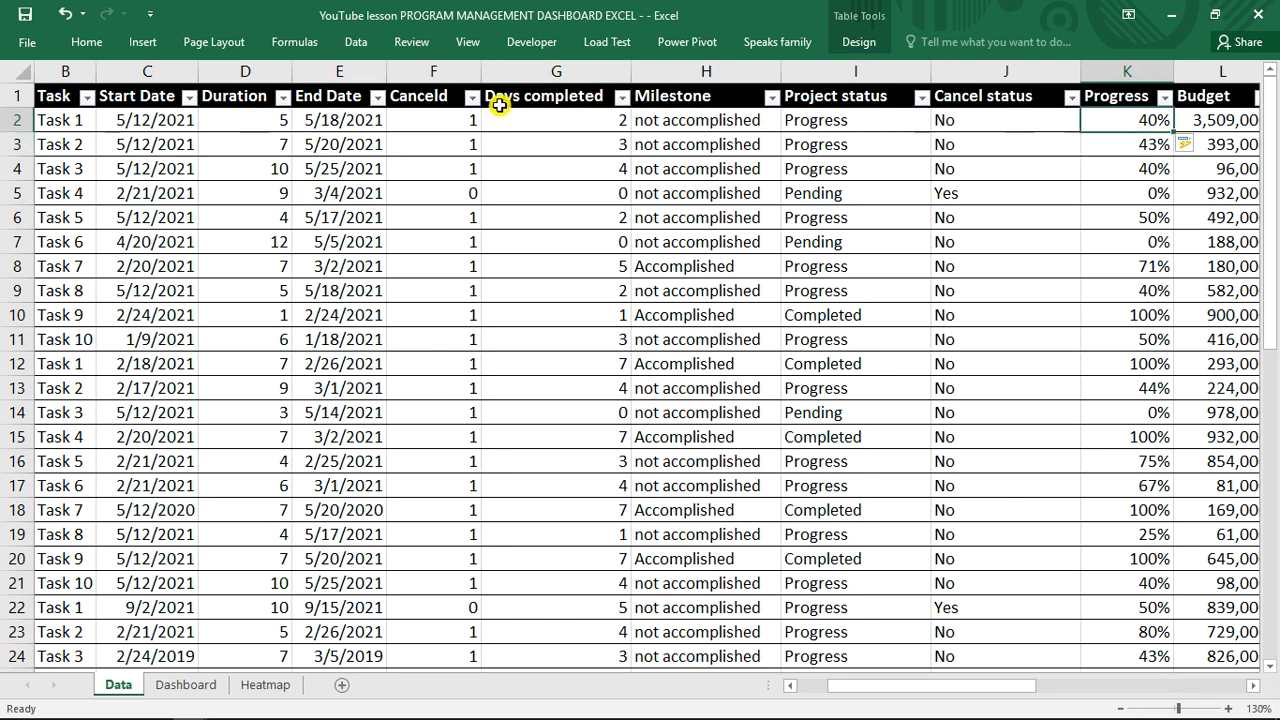
{"action": "left_click", "coordinate": [531, 114]}
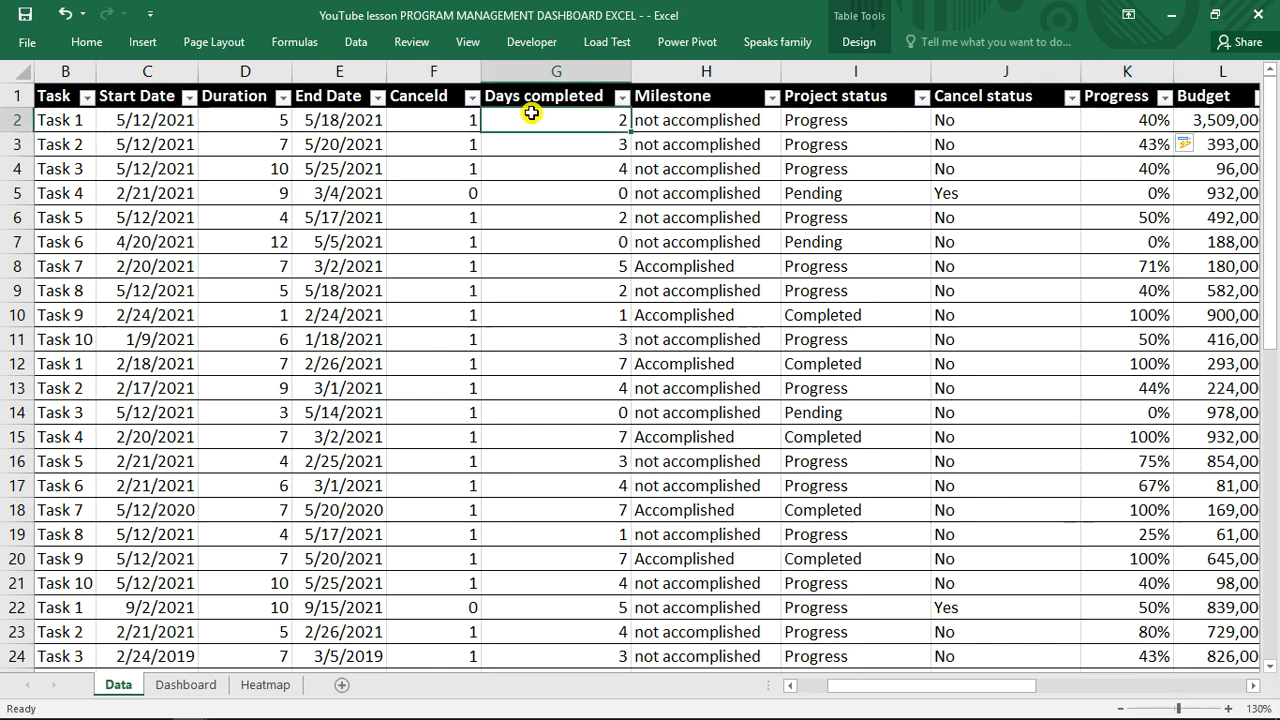
{"action": "type", "text": "5"}
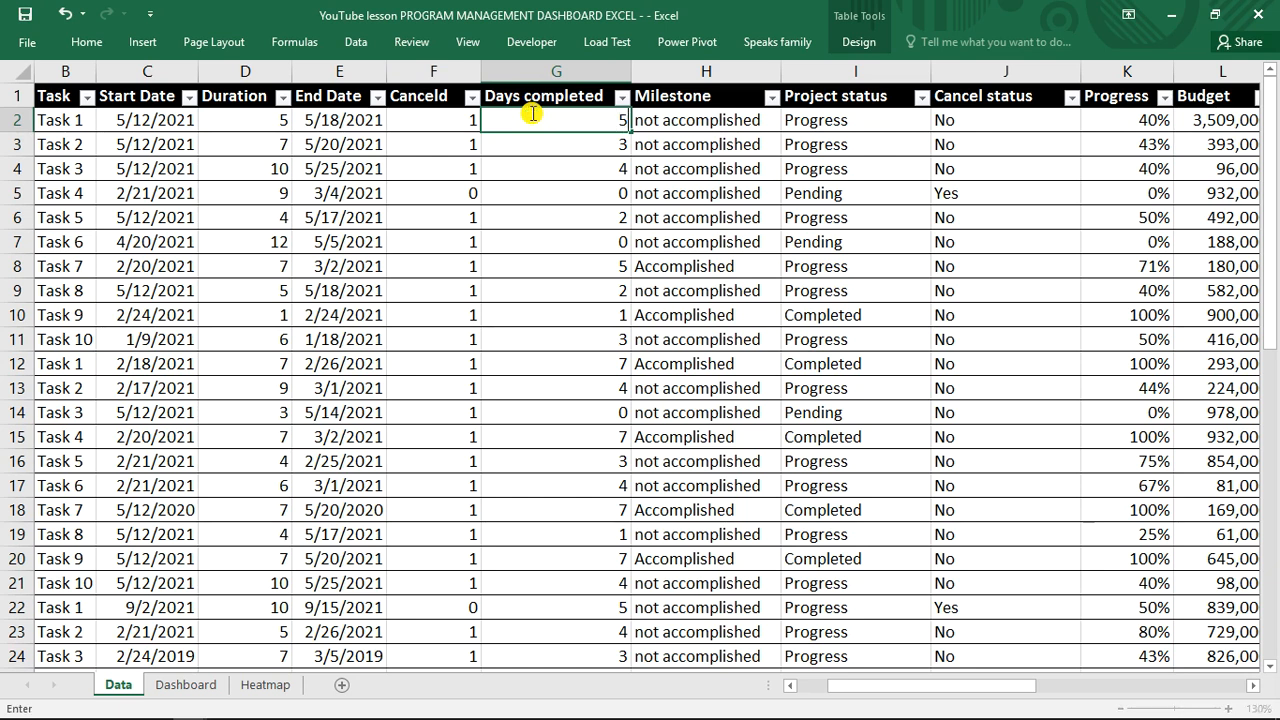
{"action": "key", "text": "Return"}
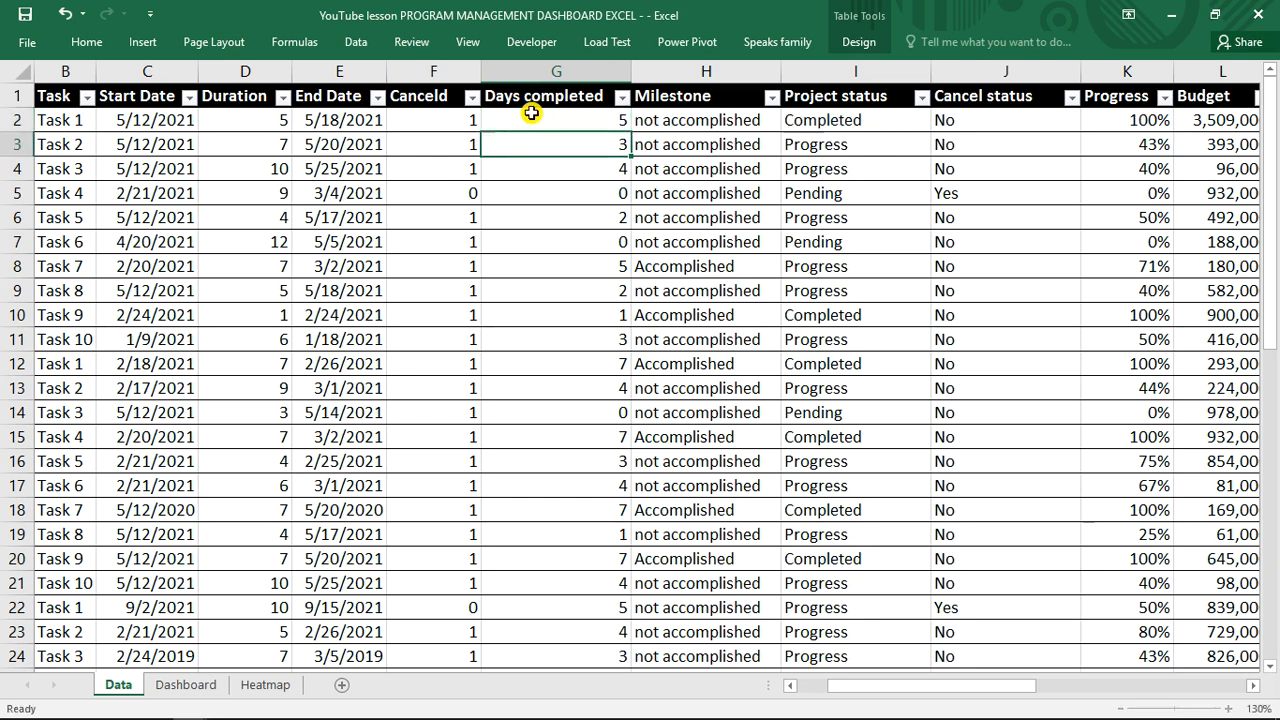
{"action": "left_click", "coordinate": [1133, 130]}
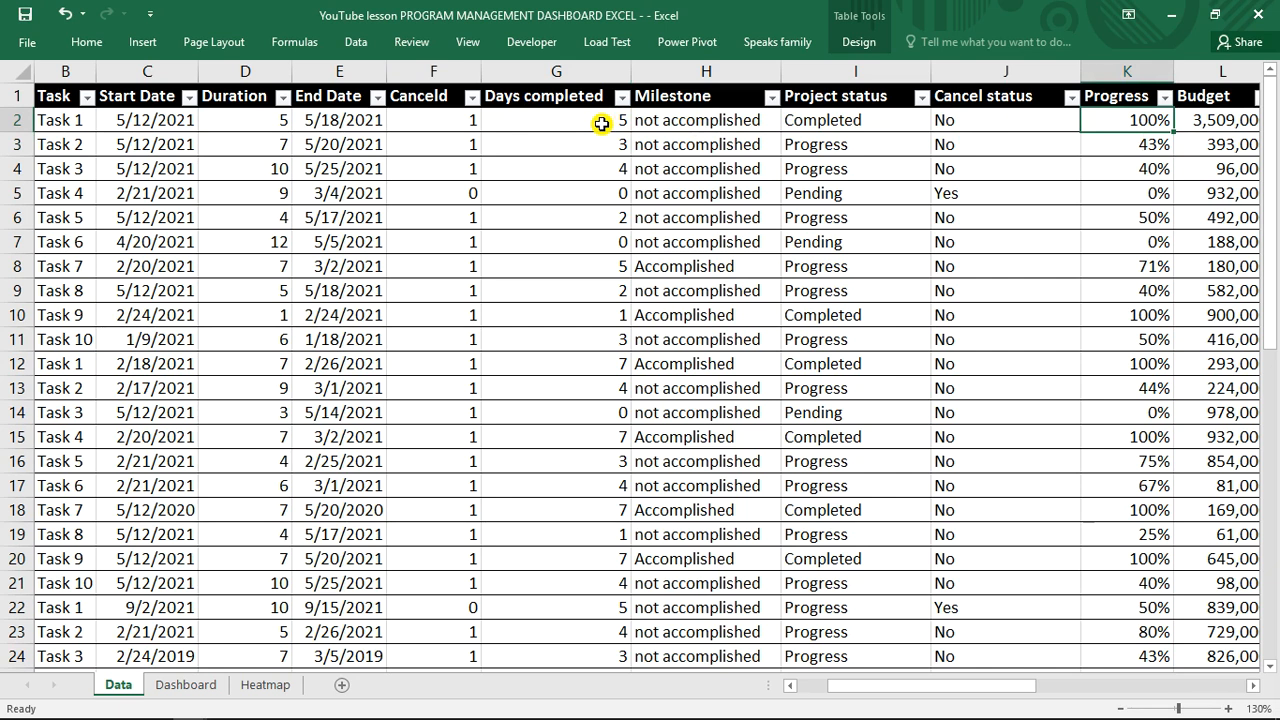
- Switch Task 2's Canceld value in F3 to 0 and back to 1 to test the Cancel status column
{"action": "left_click", "coordinate": [984, 119]}
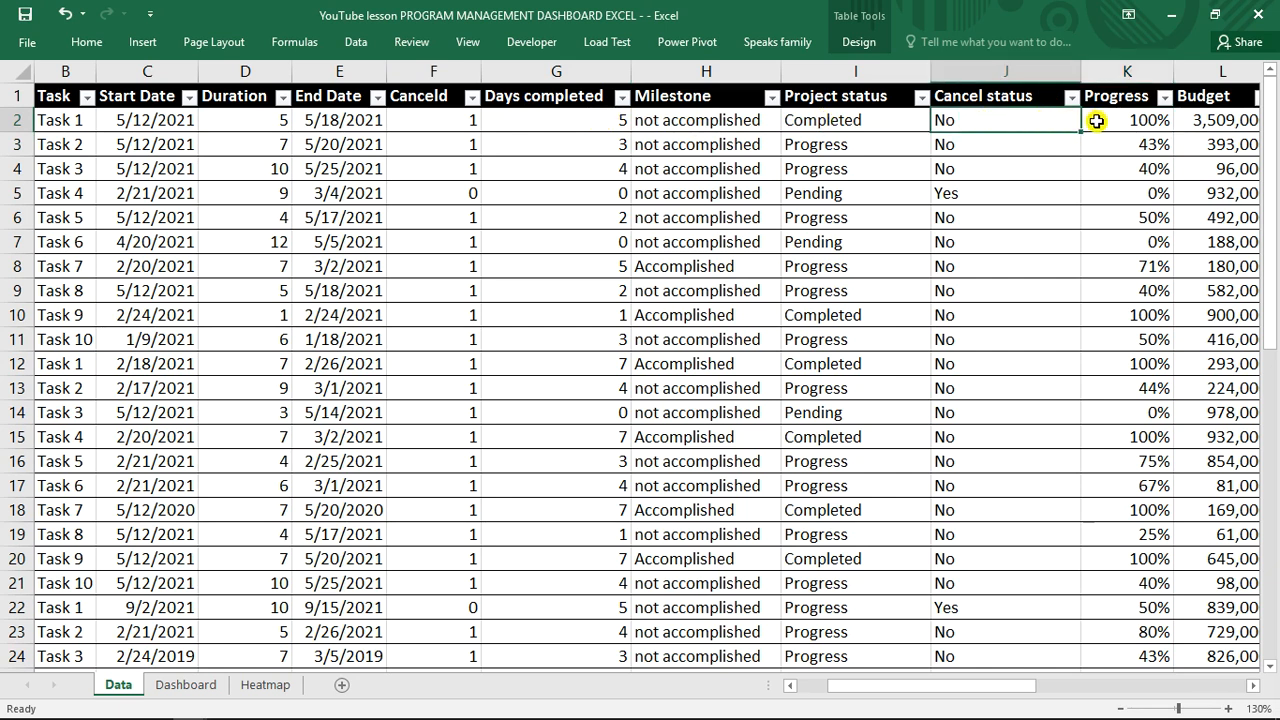
{"action": "left_click", "coordinate": [1040, 142]}
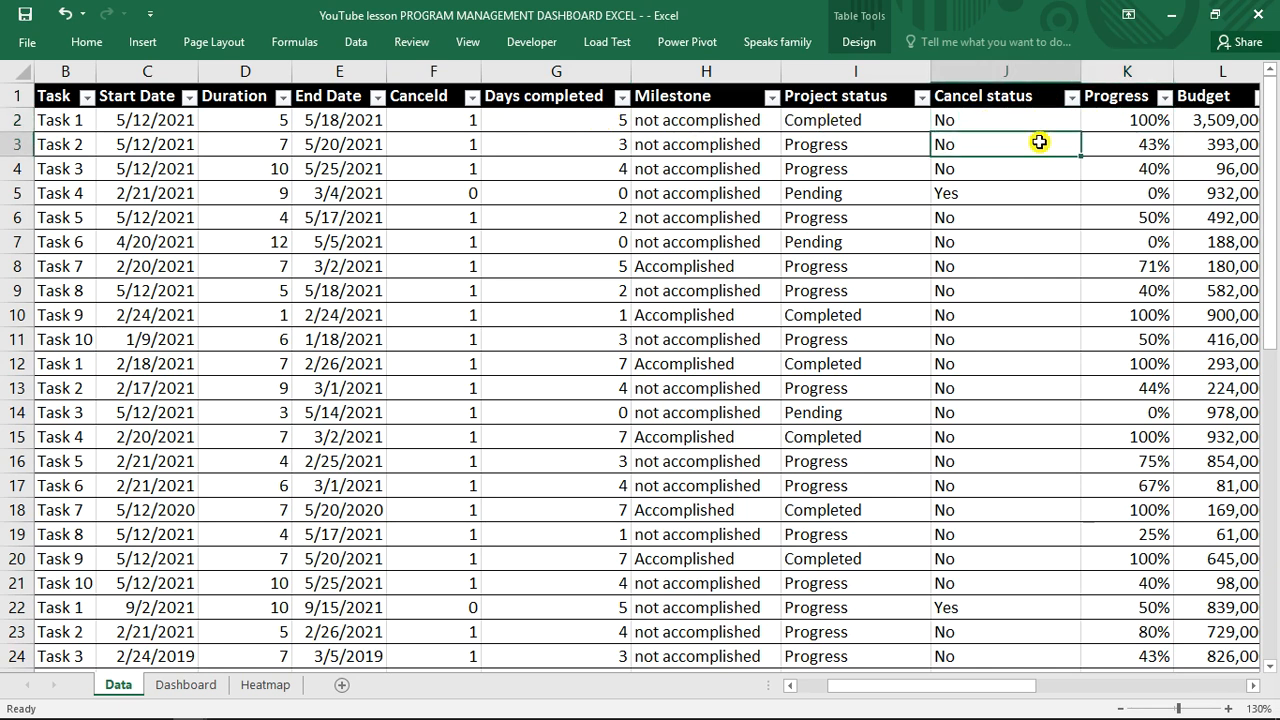
{"action": "left_click", "coordinate": [464, 148]}
{"action": "left_click", "coordinate": [489, 148]}
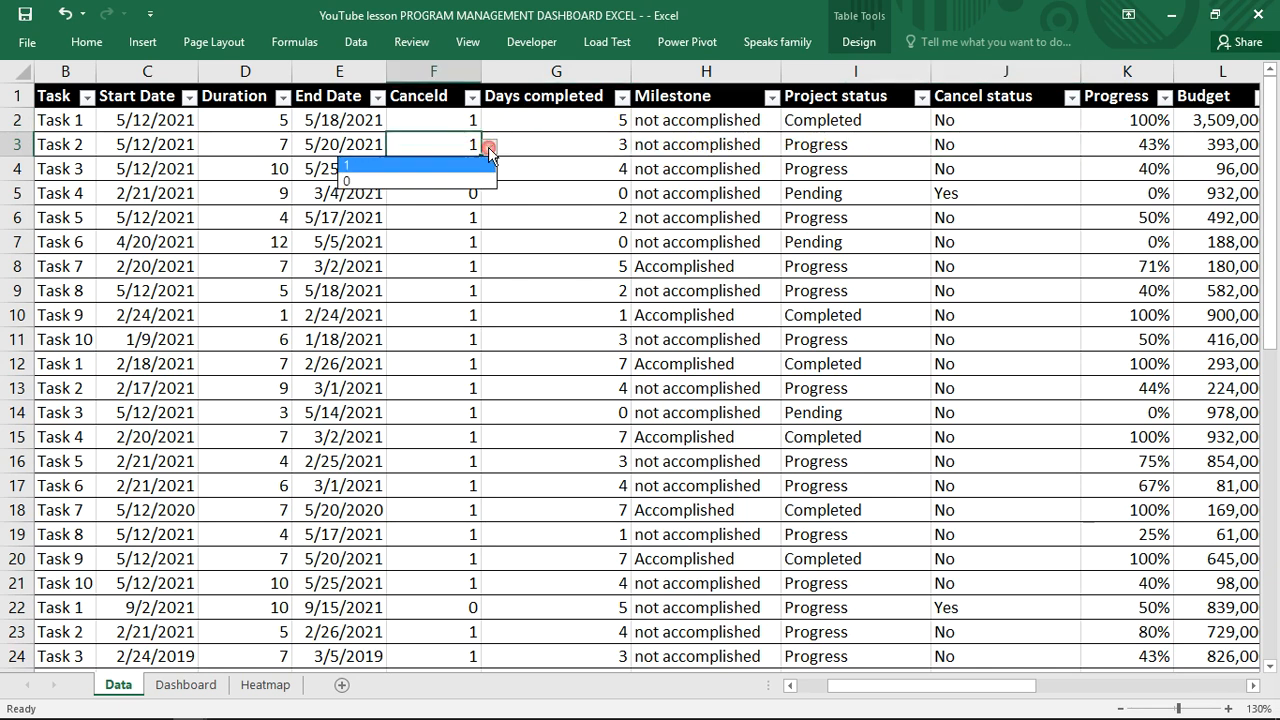
{"action": "left_click", "coordinate": [446, 180]}
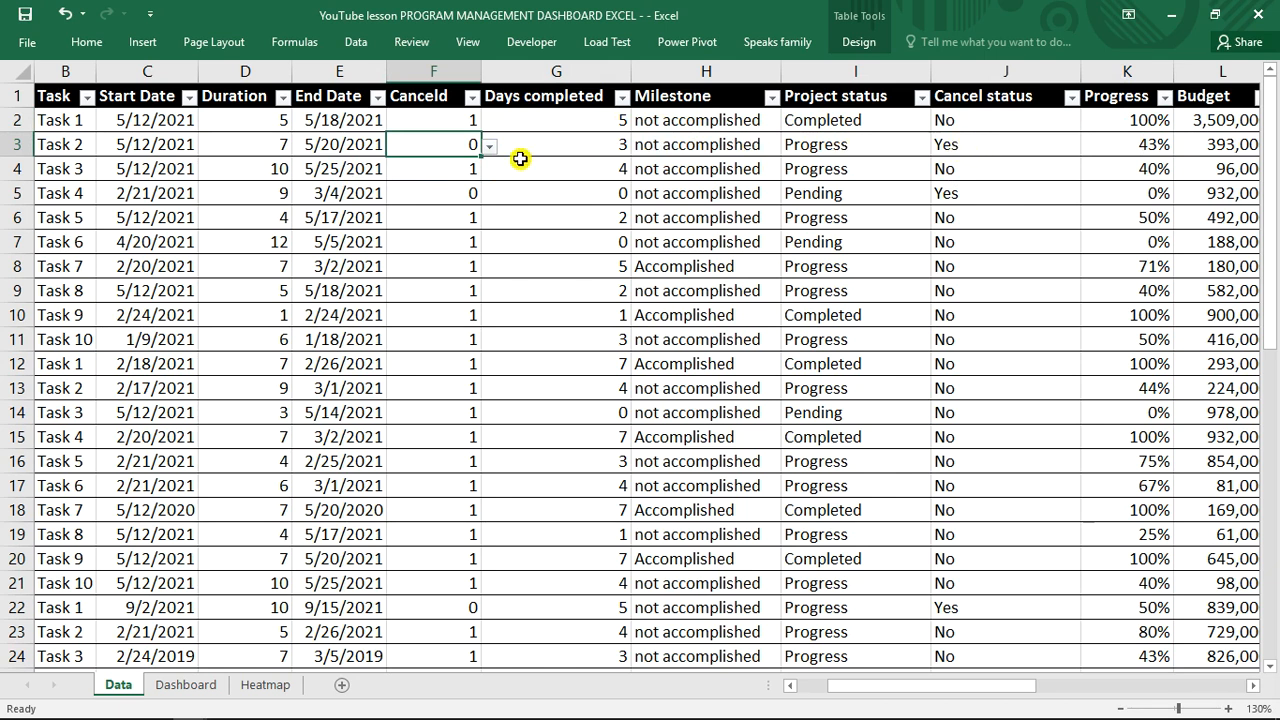
{"action": "left_click", "coordinate": [491, 148]}
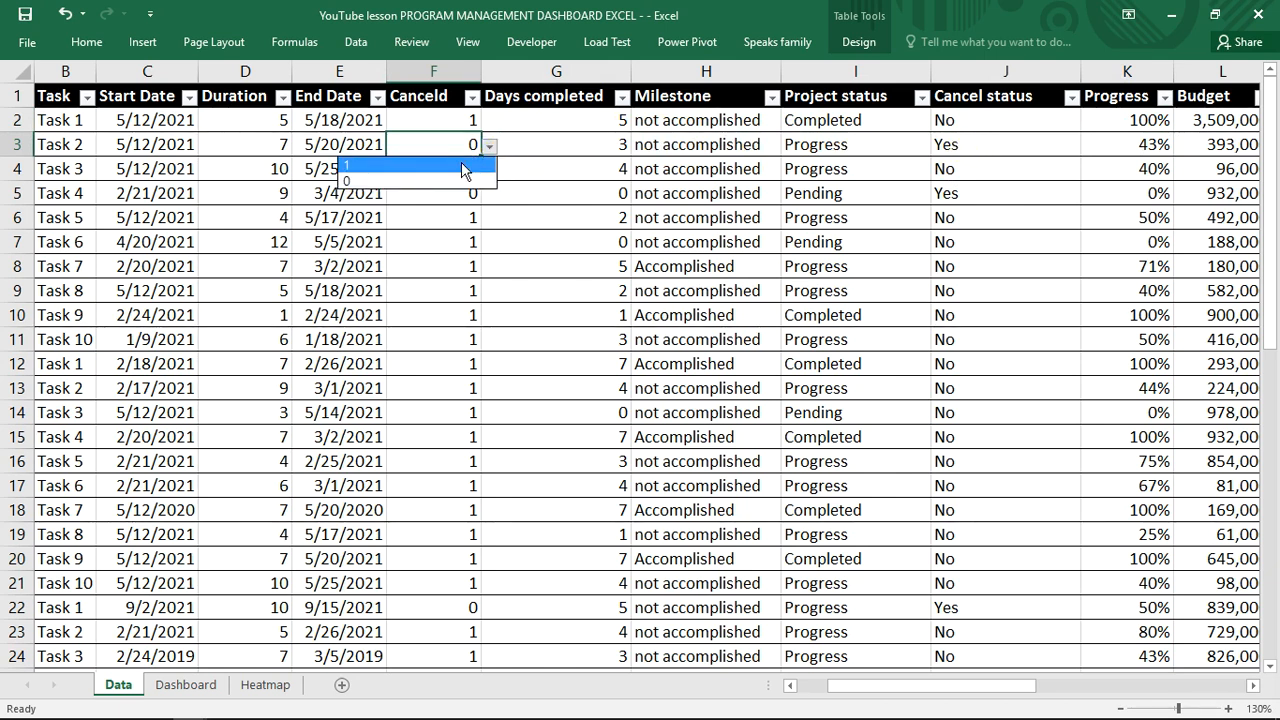
{"action": "left_click", "coordinate": [463, 167]}
{"action": "left_click", "coordinate": [896, 245]}
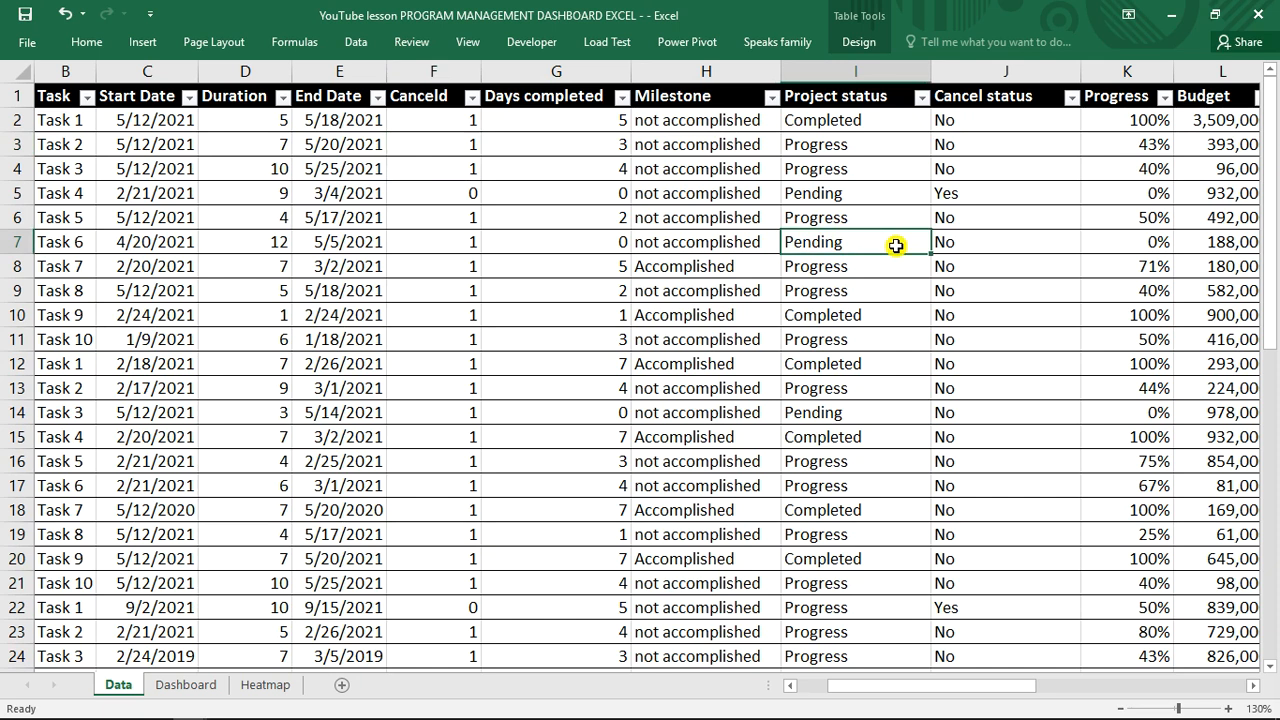
- Add a new worksheet after the Data sheet and name it summary
{"action": "left_click", "coordinate": [341, 685]}
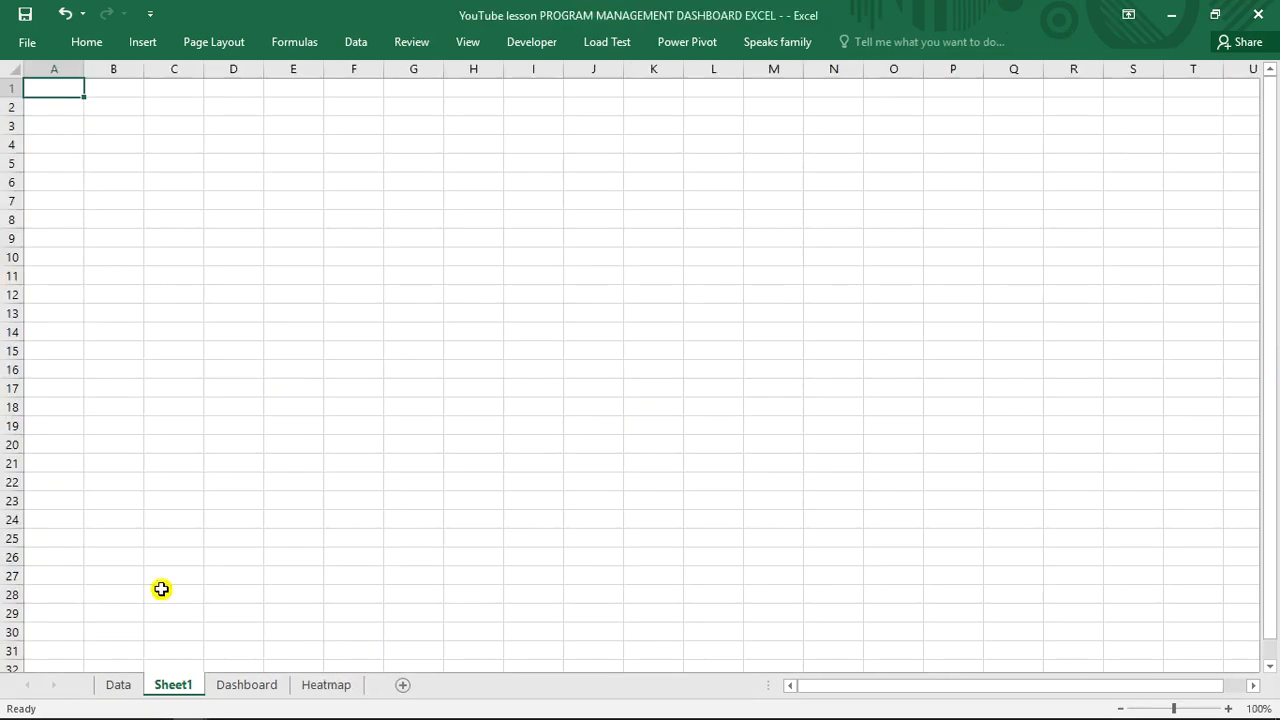
{"action": "double_click", "coordinate": [166, 686]}
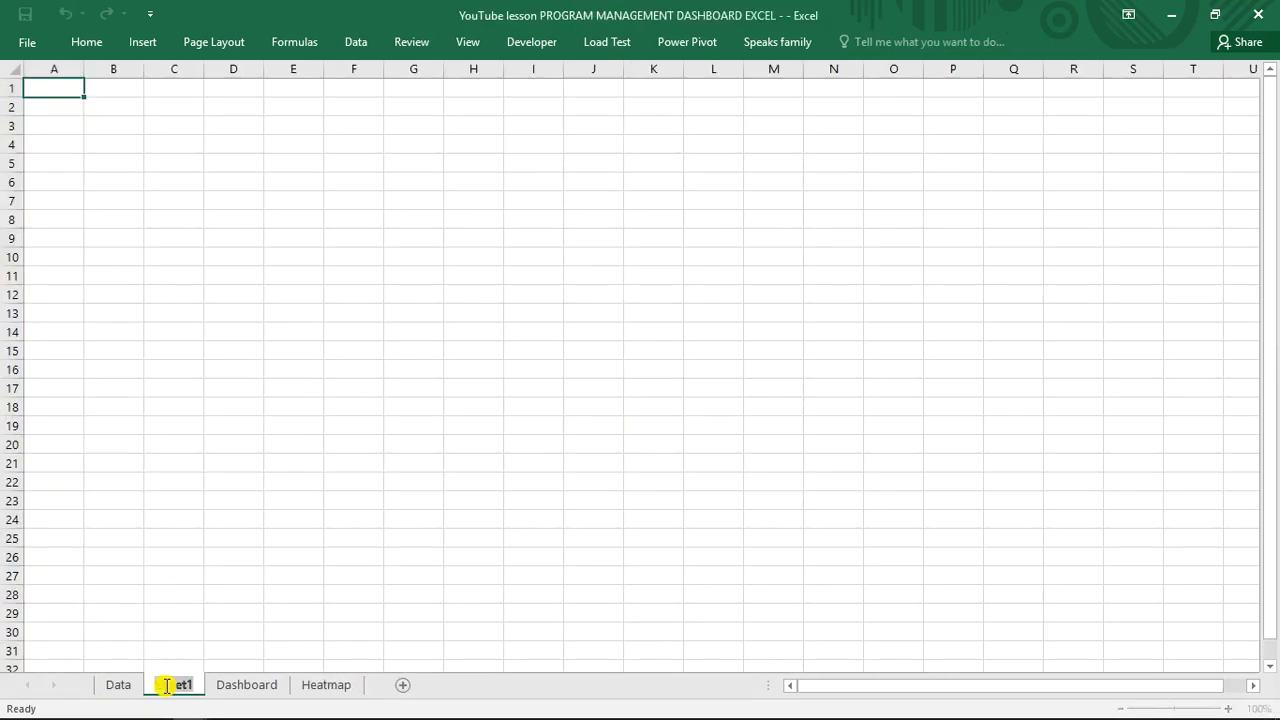
{"action": "type", "text": "Summary"}
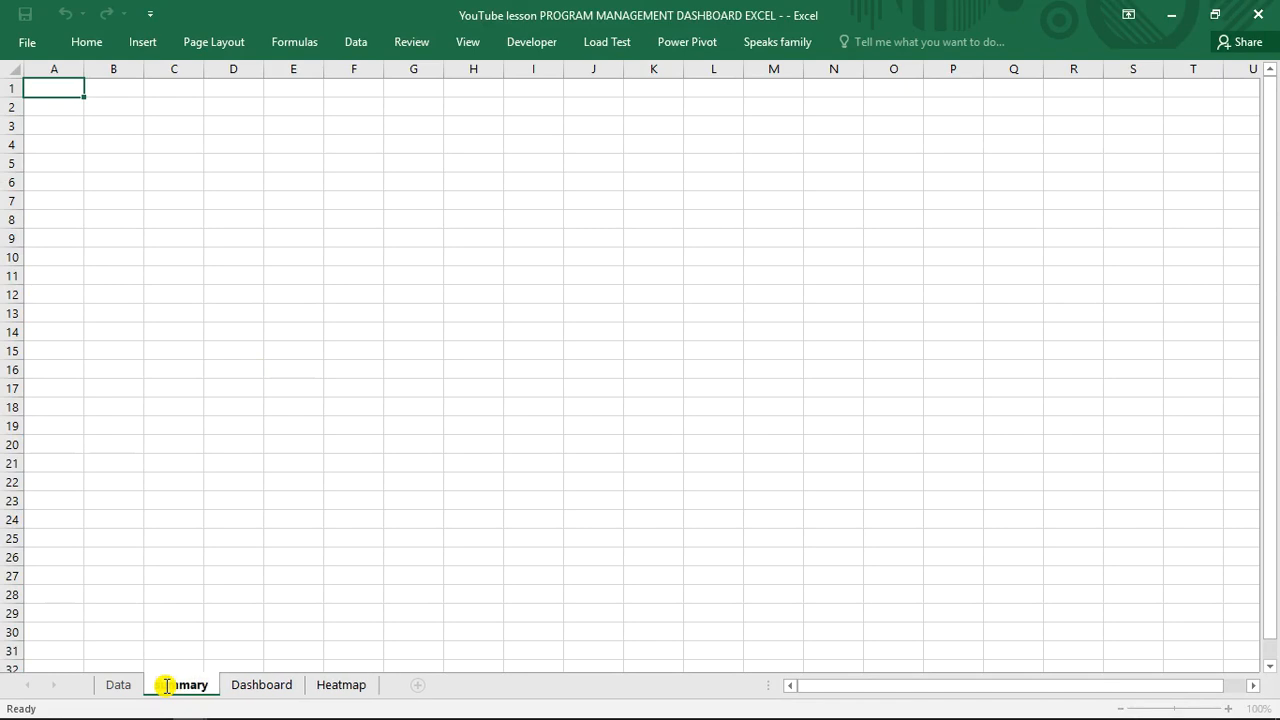
{"action": "key", "text": "Return"}
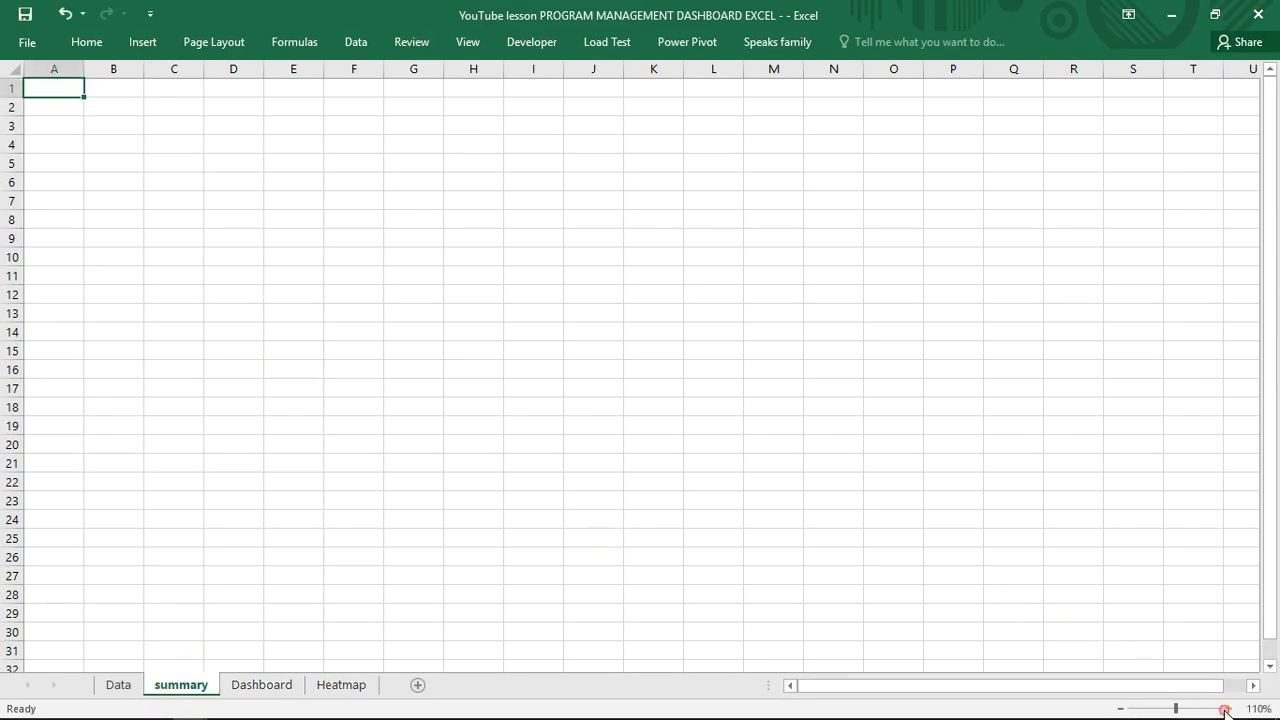
{"action": "left_click", "coordinate": [1227, 708]}
{"action": "left_click", "coordinate": [1227, 708]}
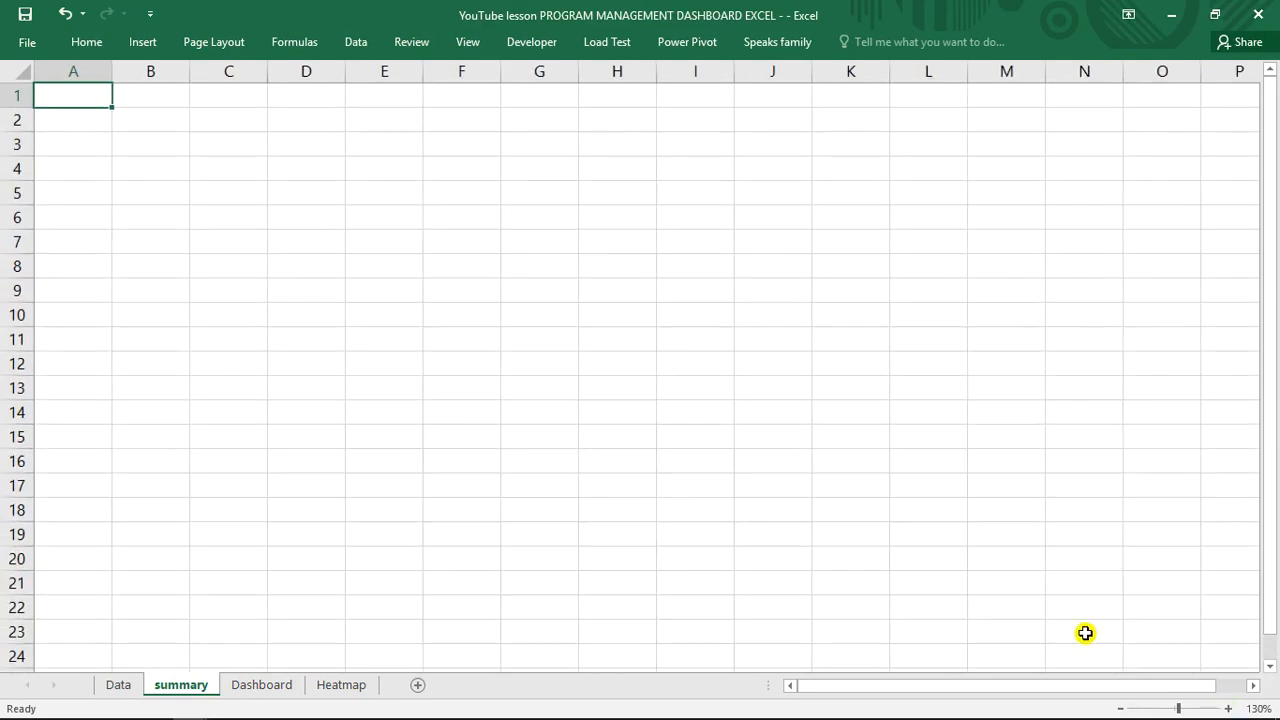
{"action": "left_click", "coordinate": [1228, 708]}
{"action": "left_click", "coordinate": [317, 267]}
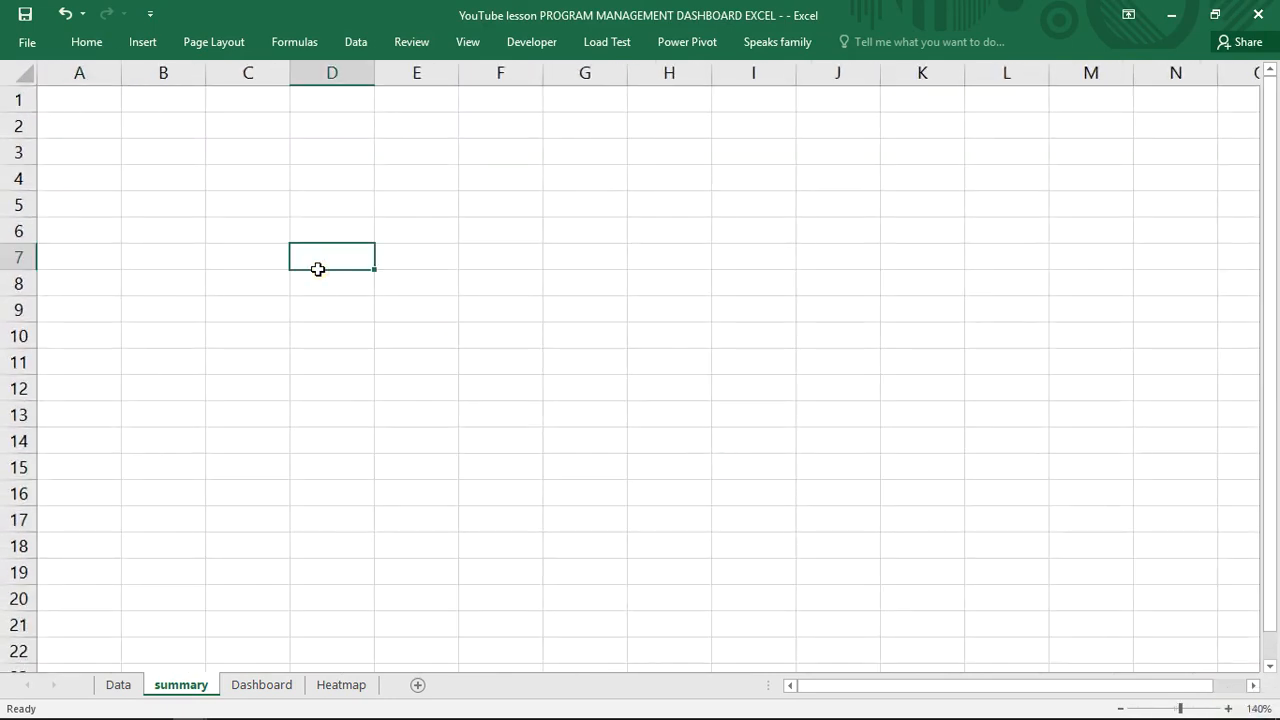
- Return to the Data sheet and check the name assigned to its table
{"action": "left_click", "coordinate": [117, 685]}
{"action": "left_click", "coordinate": [380, 190]}
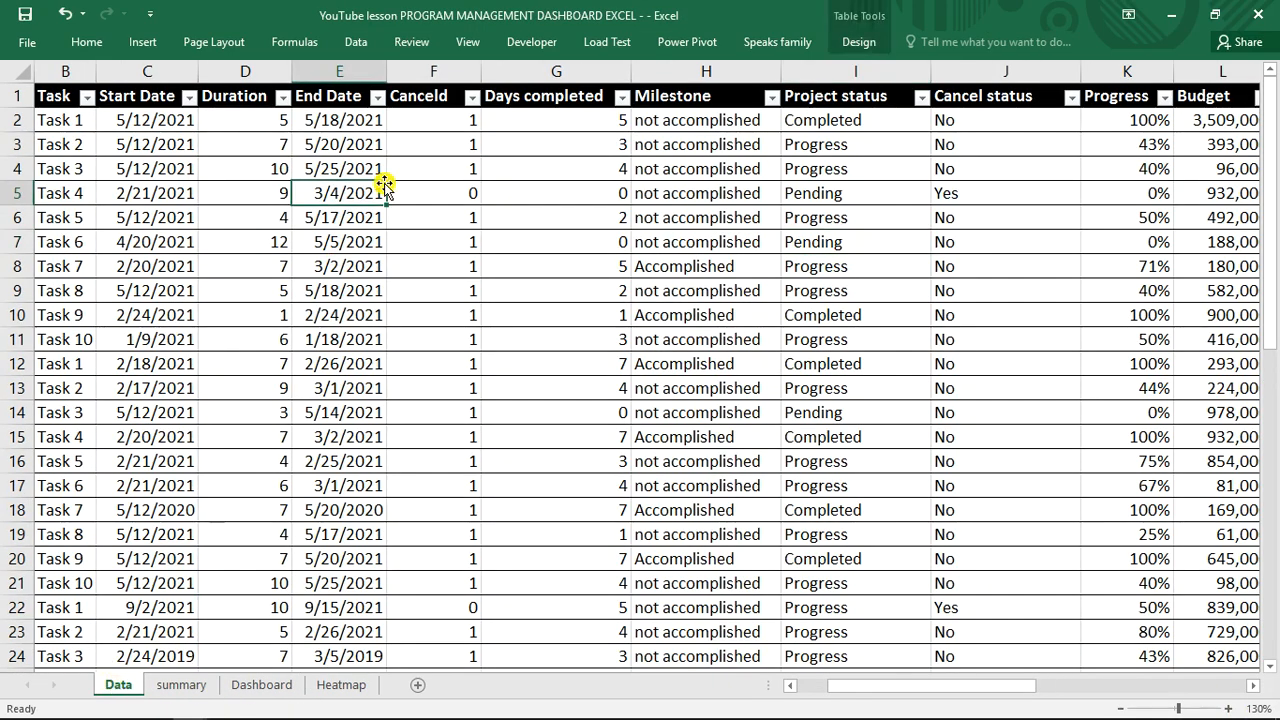
{"action": "left_click", "coordinate": [142, 41]}
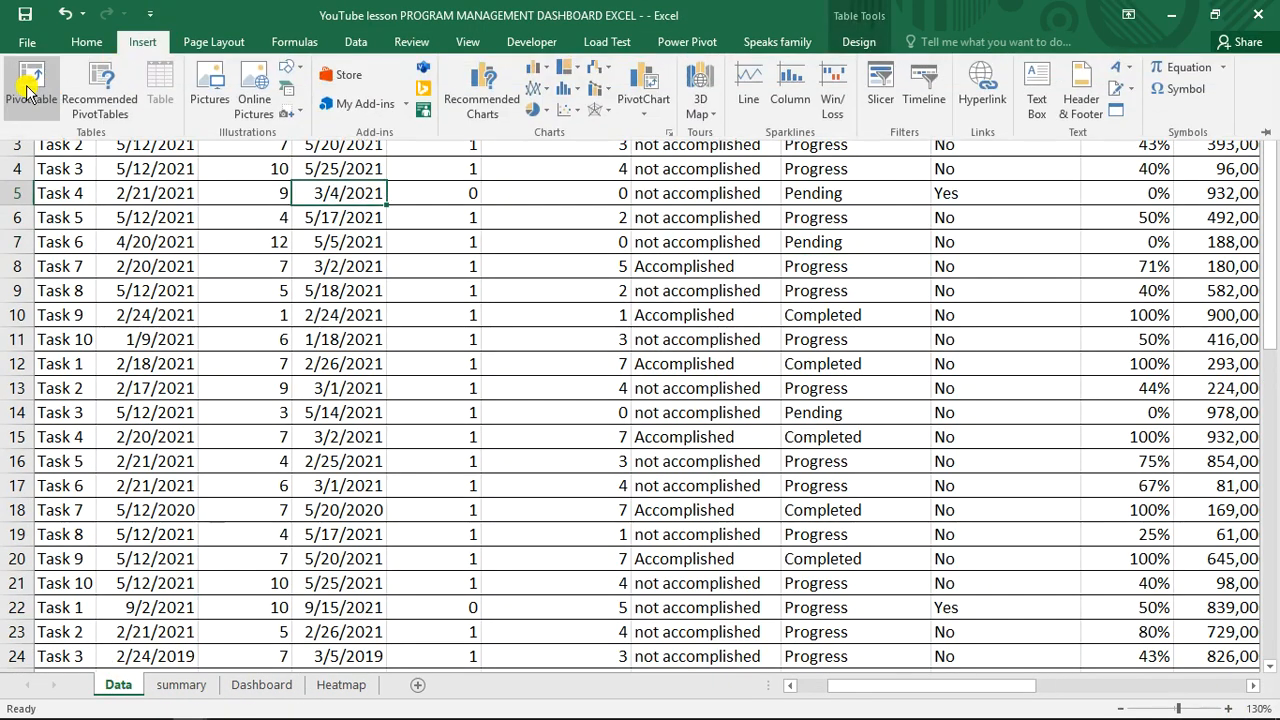
{"action": "left_click", "coordinate": [349, 201]}
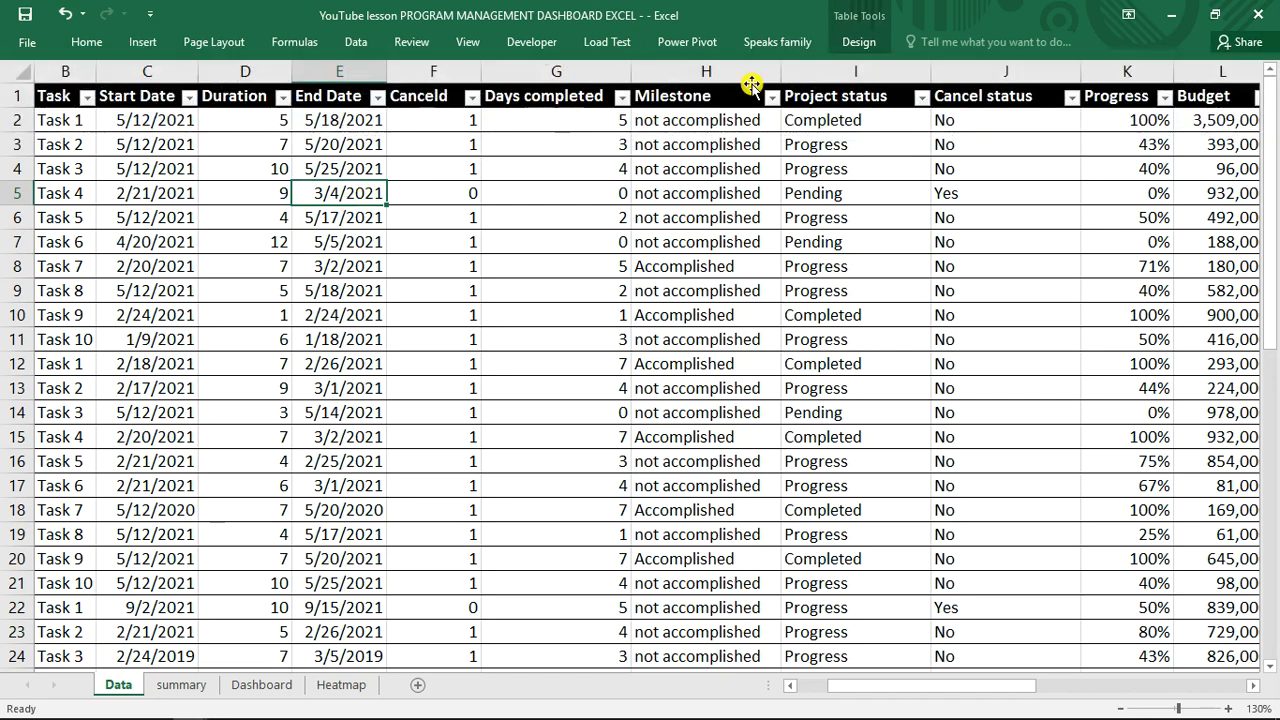
{"action": "left_click", "coordinate": [860, 42]}
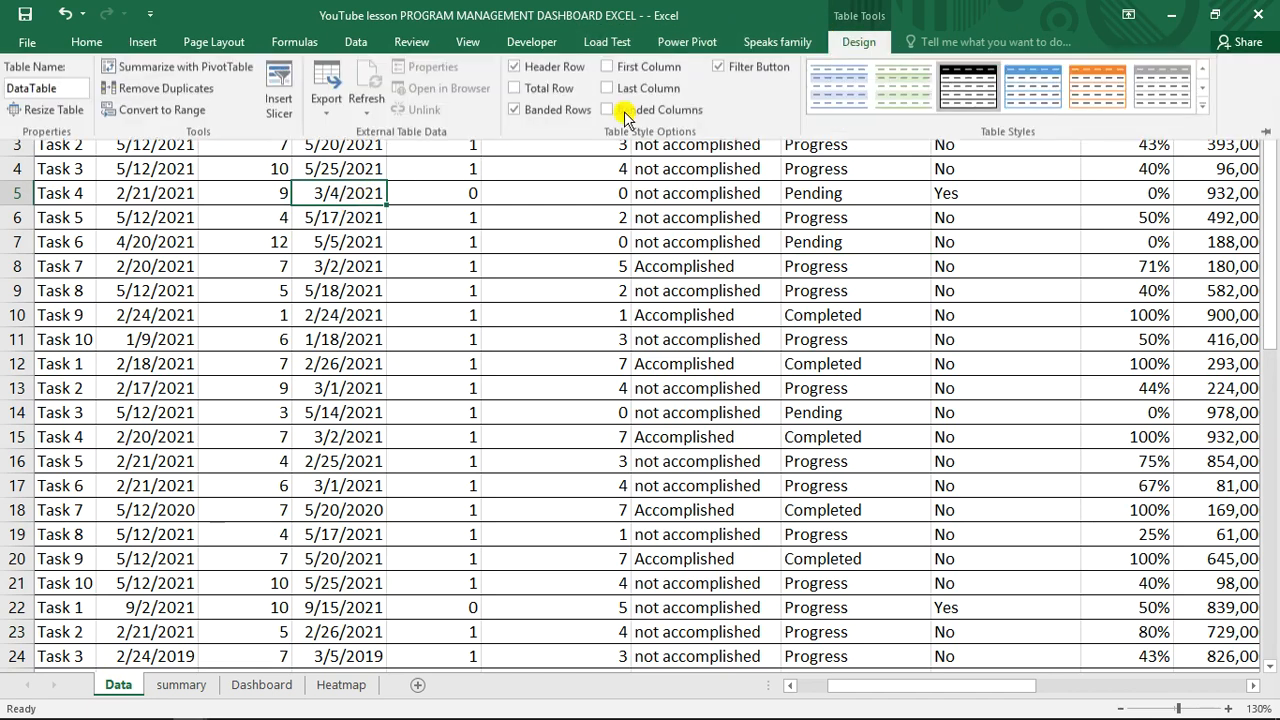
{"action": "left_click", "coordinate": [61, 91]}
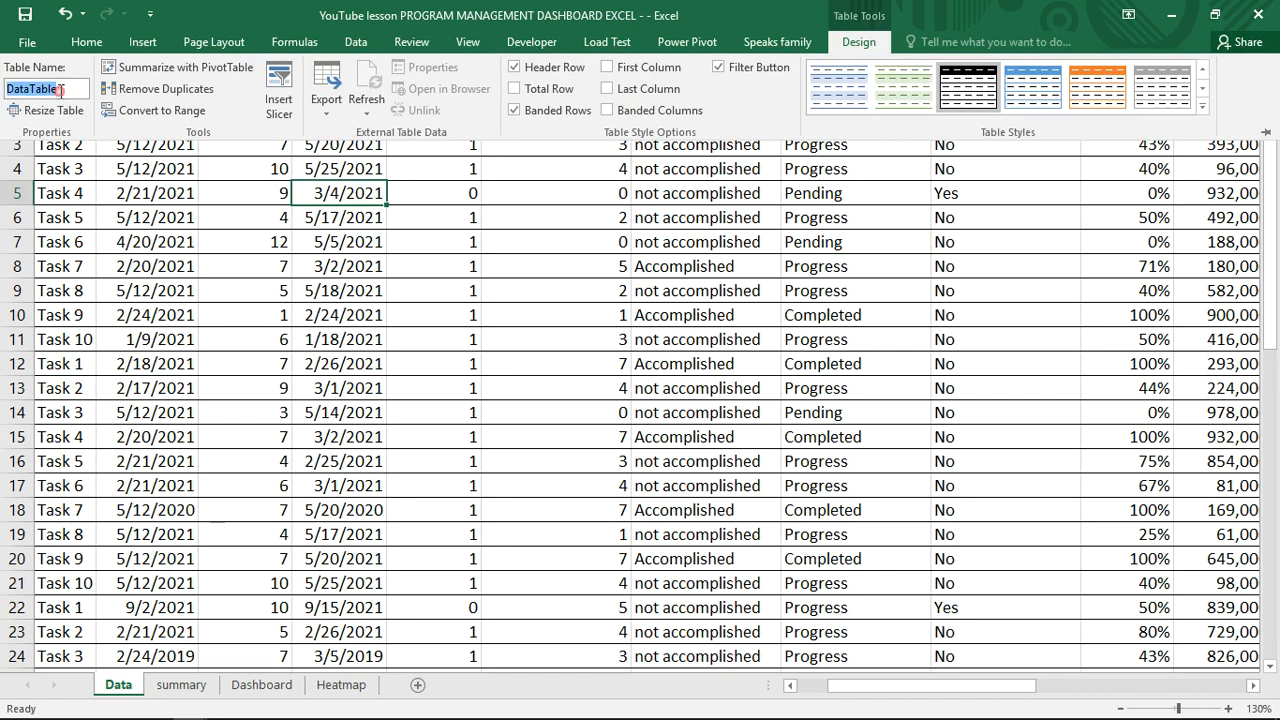
{"action": "left_click", "coordinate": [271, 290]}
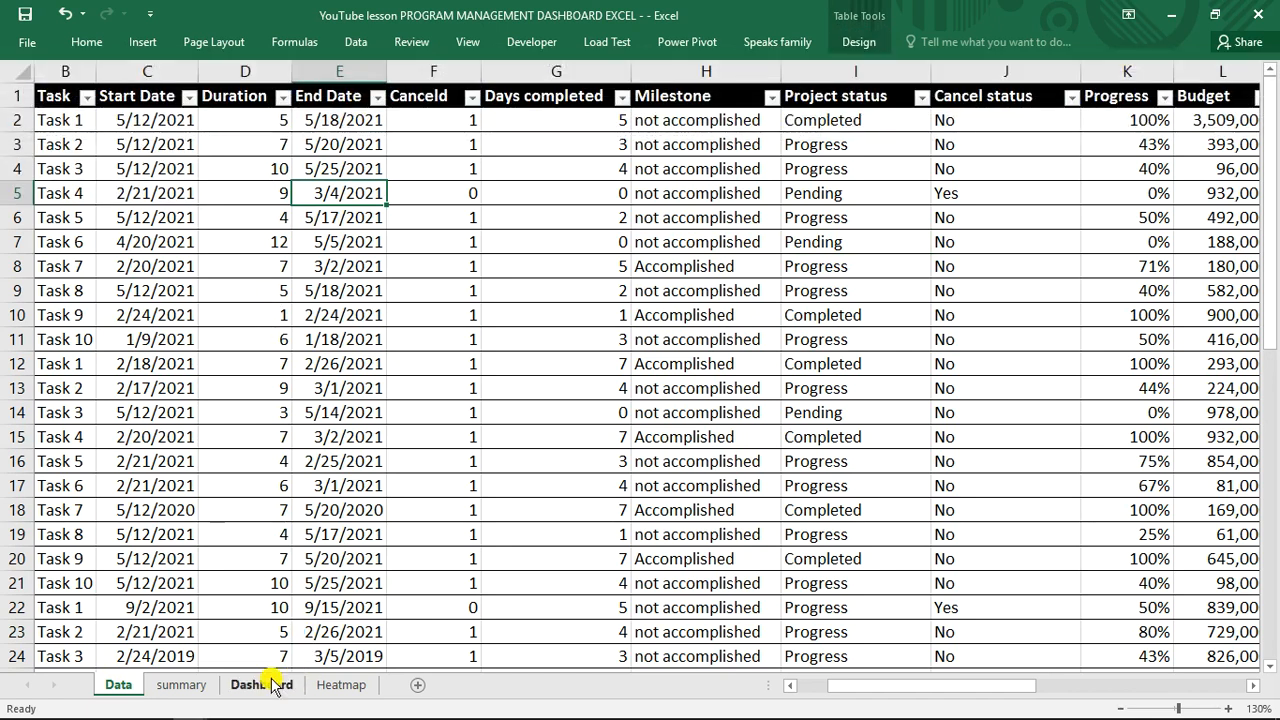
- Insert a PivotTable based on datatable into the existing summary sheet at cell C4
{"action": "left_click", "coordinate": [198, 686]}
{"action": "left_click", "coordinate": [273, 172]}
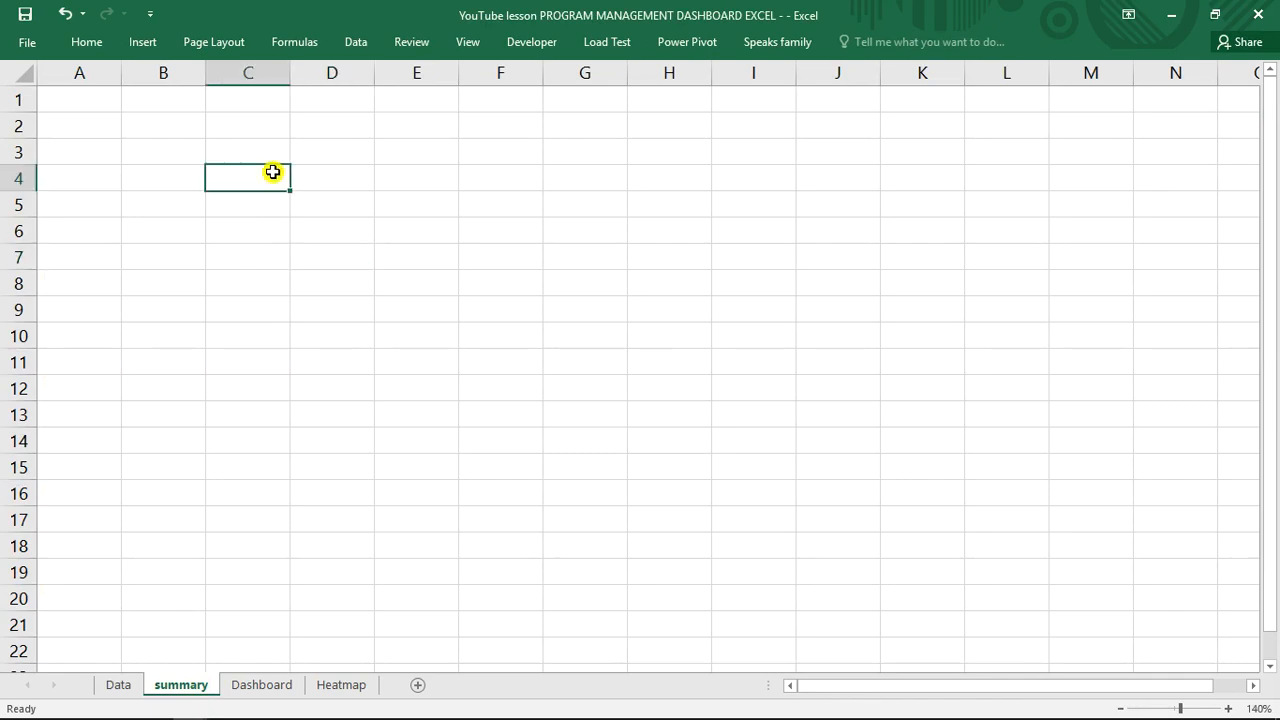
{"action": "key", "text": "alt"}
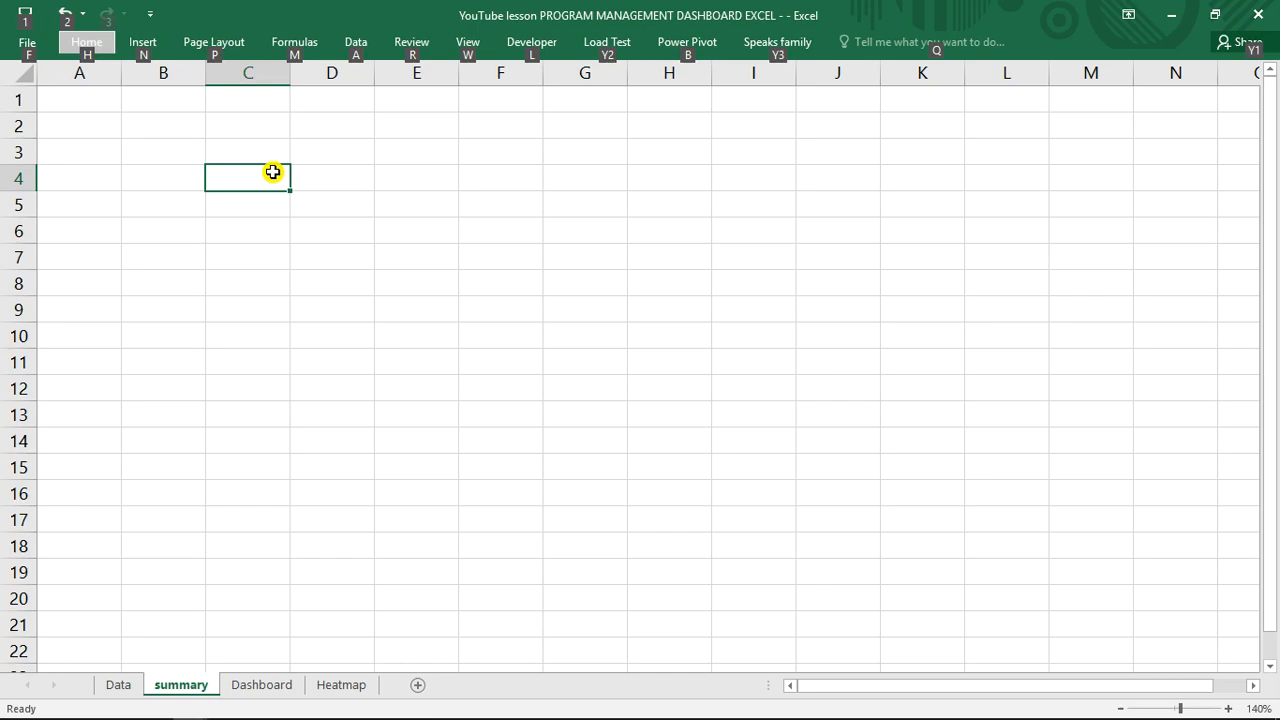
{"action": "key", "text": "Escape"}
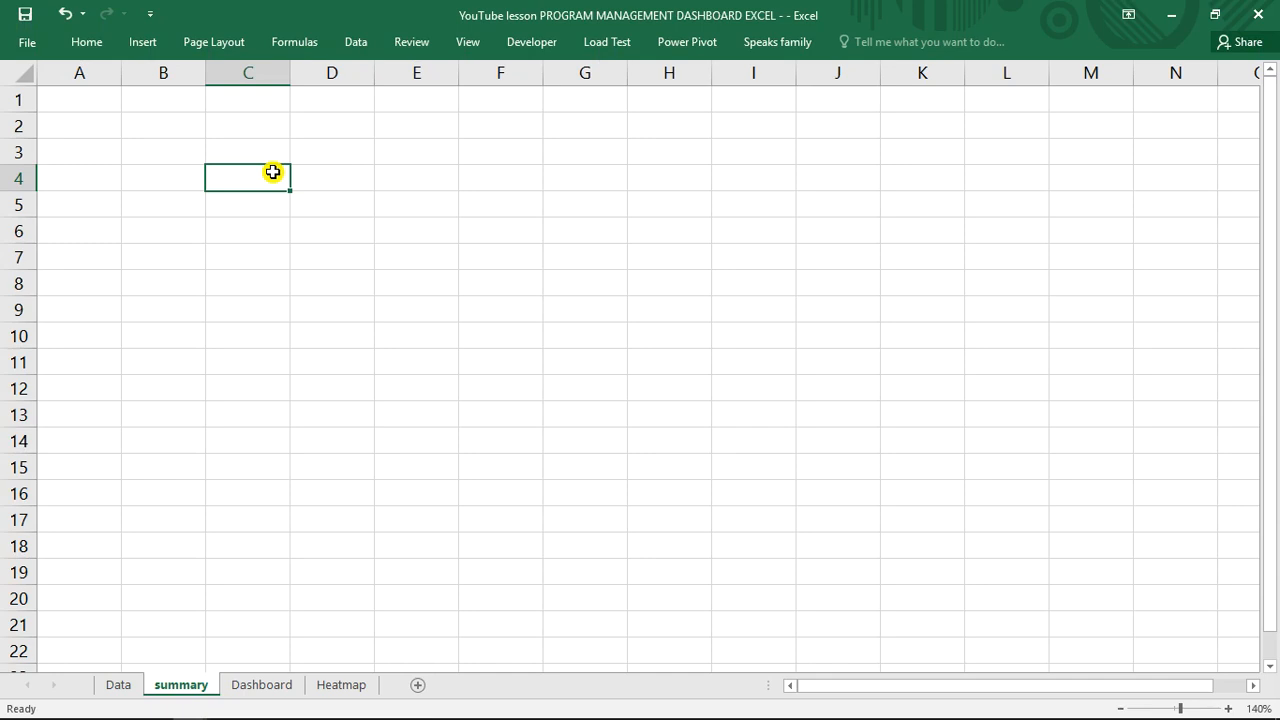
{"action": "key", "text": "alt+n"}
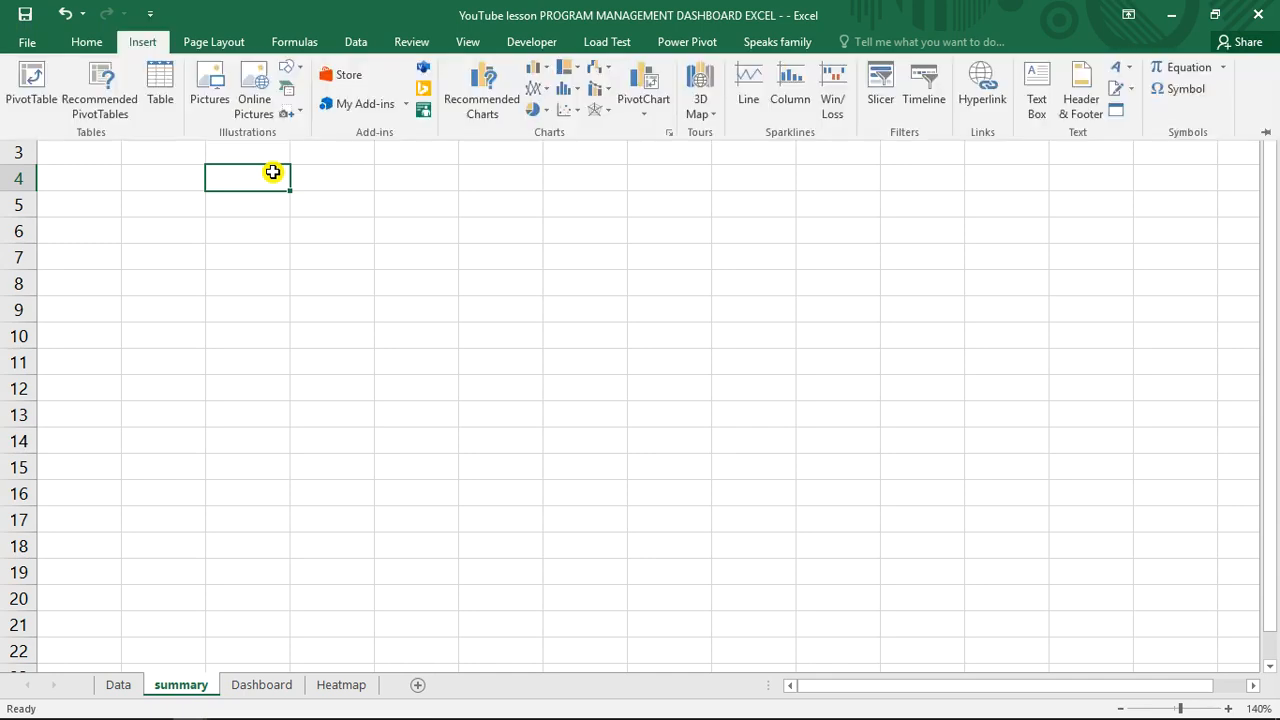
{"action": "key", "text": "v"}
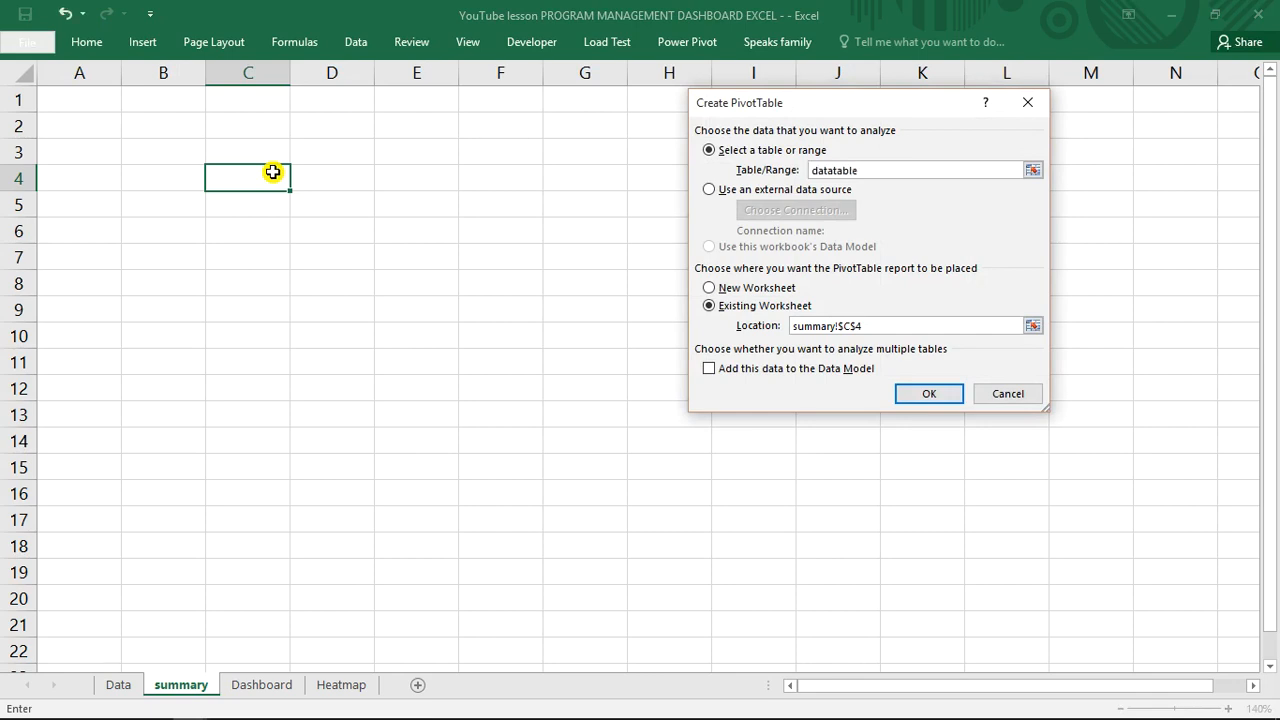
{"action": "key", "text": "Return"}
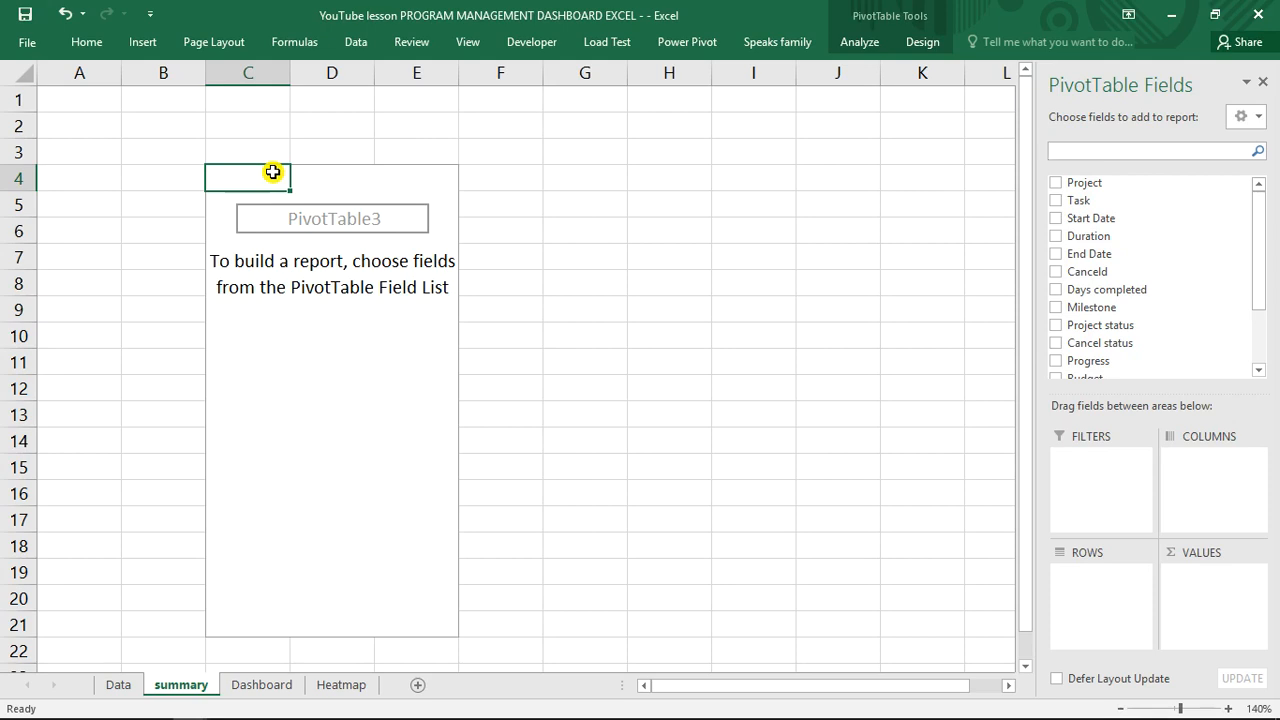
- Fill A1:I1 of the summary sheet with the headings Project, Task, Cancel status, Start Date, End Date, Progress, Milestone, Budget and expenses
{"action": "type", "text": "Project\tTask\tCancel sta\tStart Date\tEnd Date\tProgress\tMilestone\tBudget\texpenses"}
{"action": "key", "text": "ctrl"}
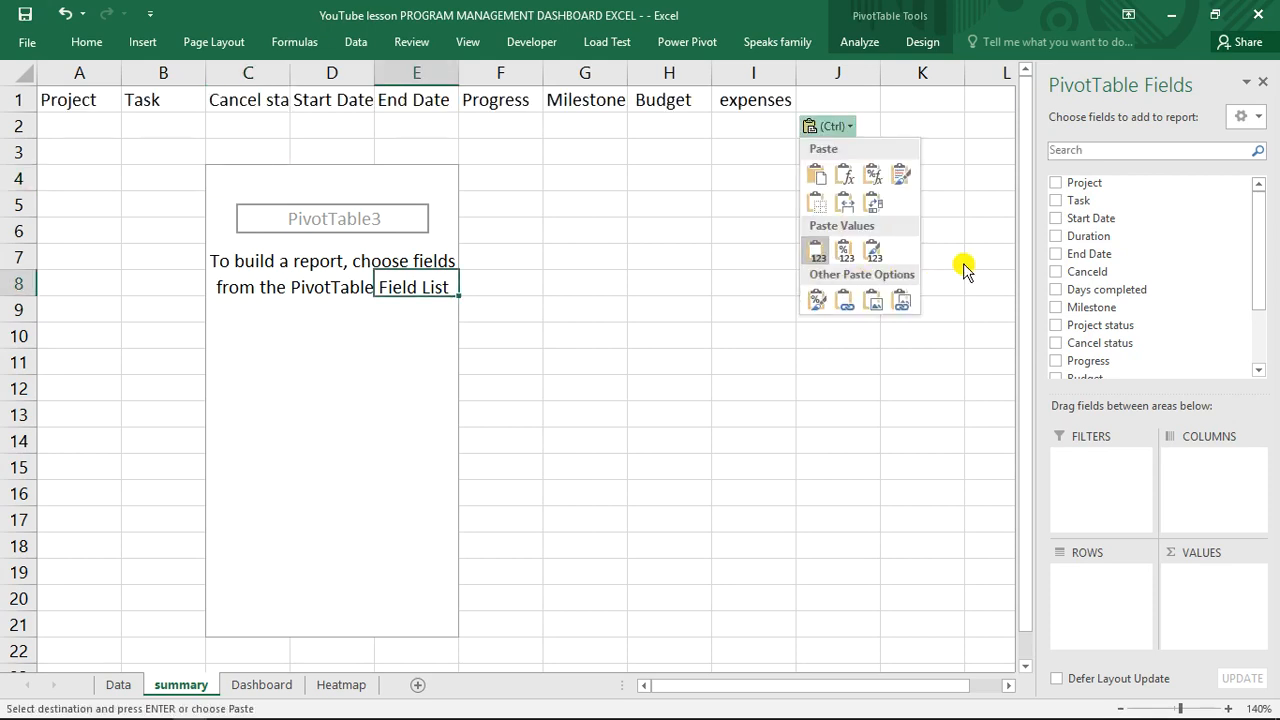
{"action": "key", "text": "Escape"}
{"action": "left_click", "coordinate": [674, 705]}
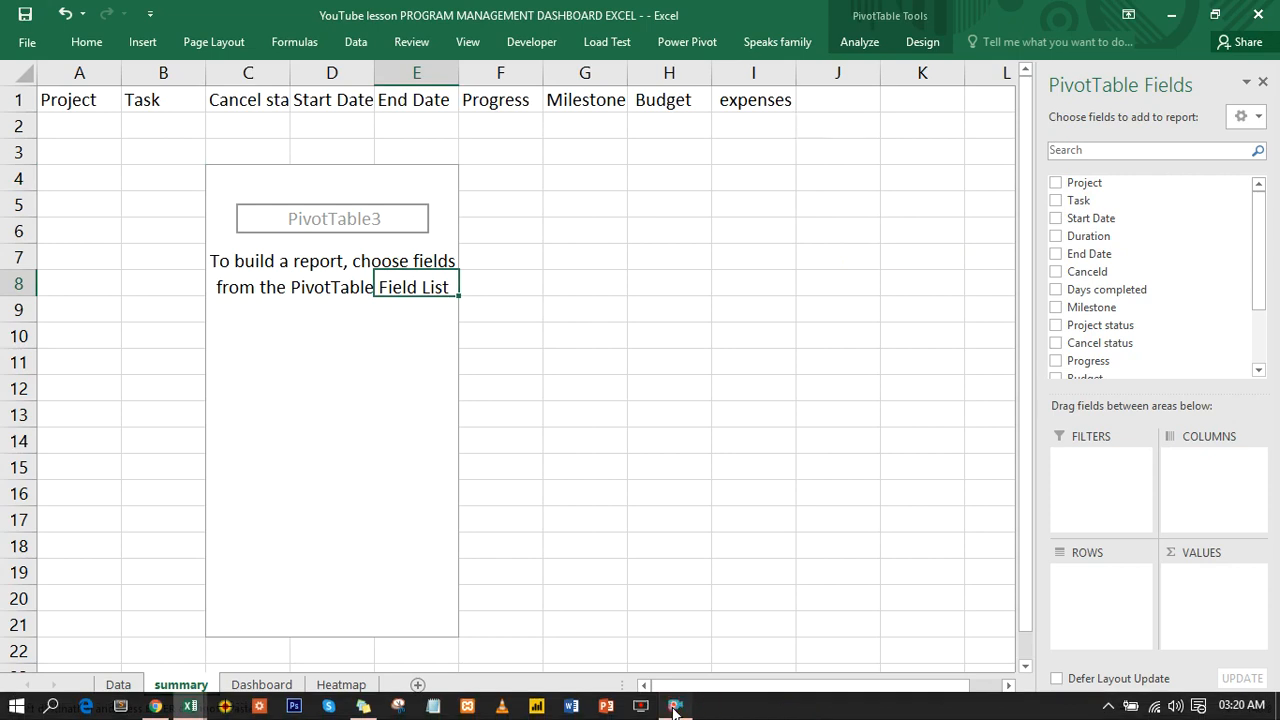
{"action": "left_click", "coordinate": [789, 497]}
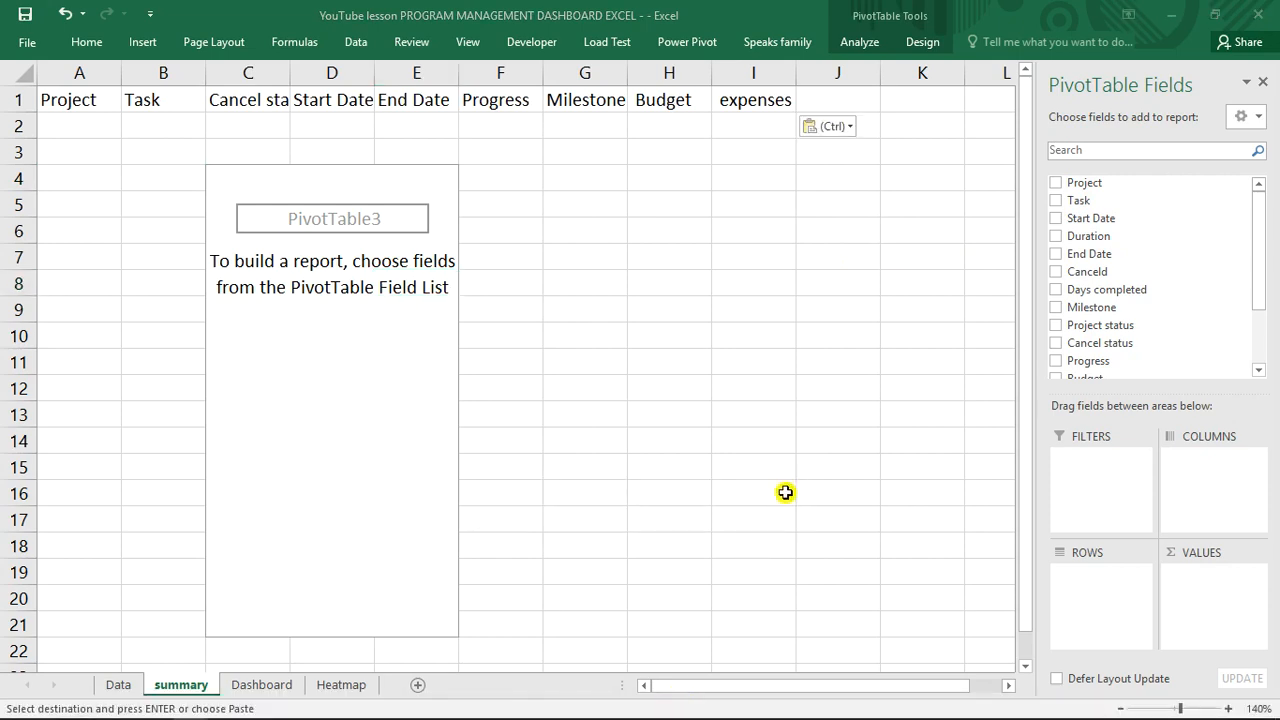
- Add the Project, Task, Cancel status, Start Date and End Date fields to the PivotTable's rows
{"action": "left_click", "coordinate": [1056, 185]}
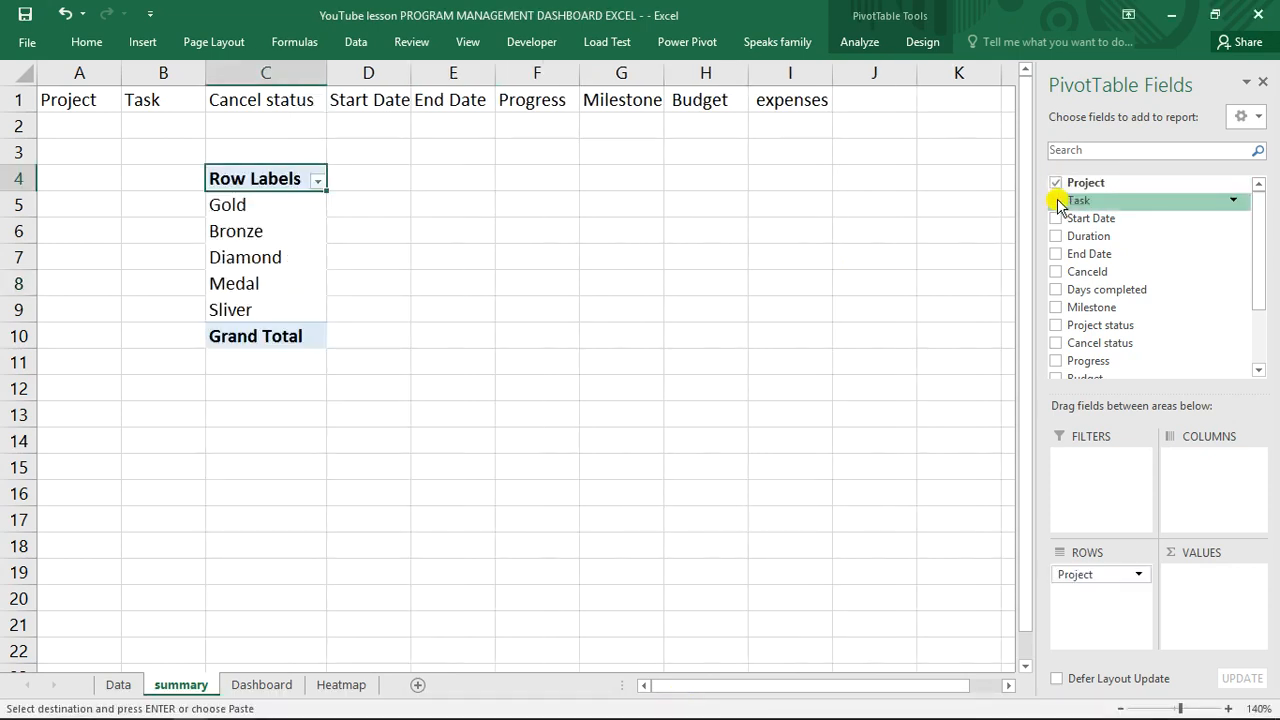
{"action": "left_click", "coordinate": [1057, 201]}
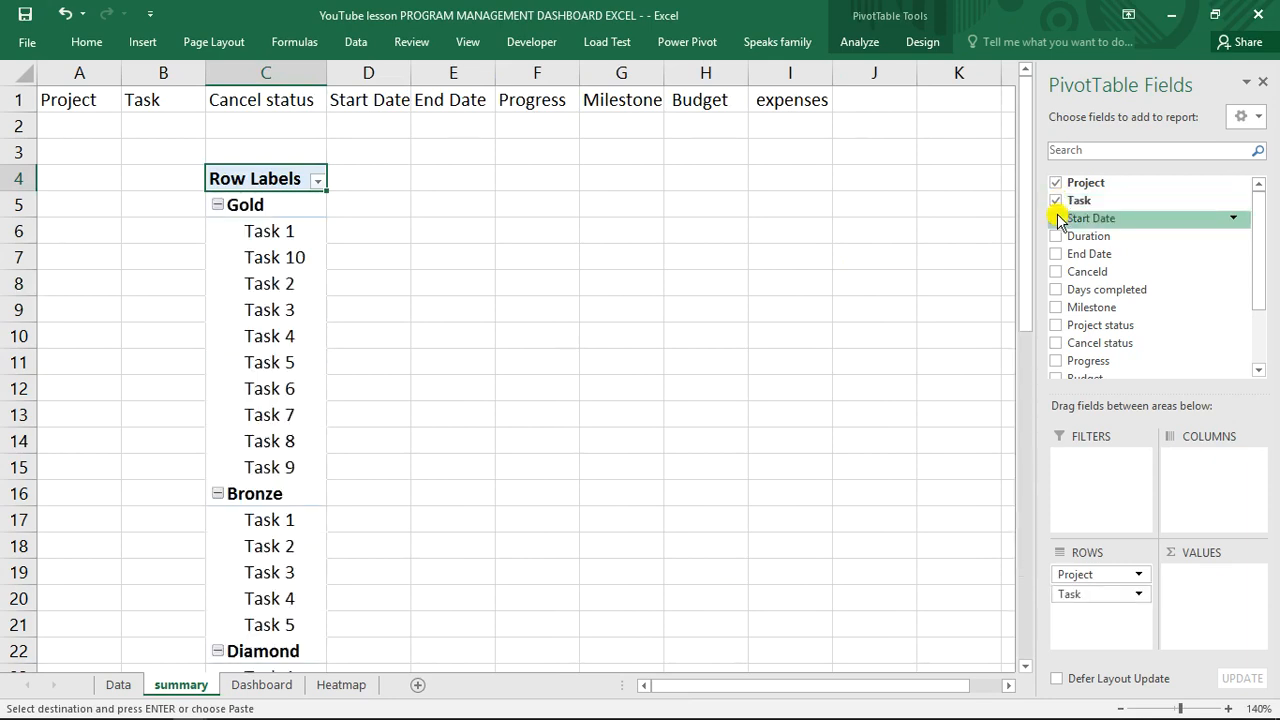
{"action": "left_click", "coordinate": [1057, 218]}
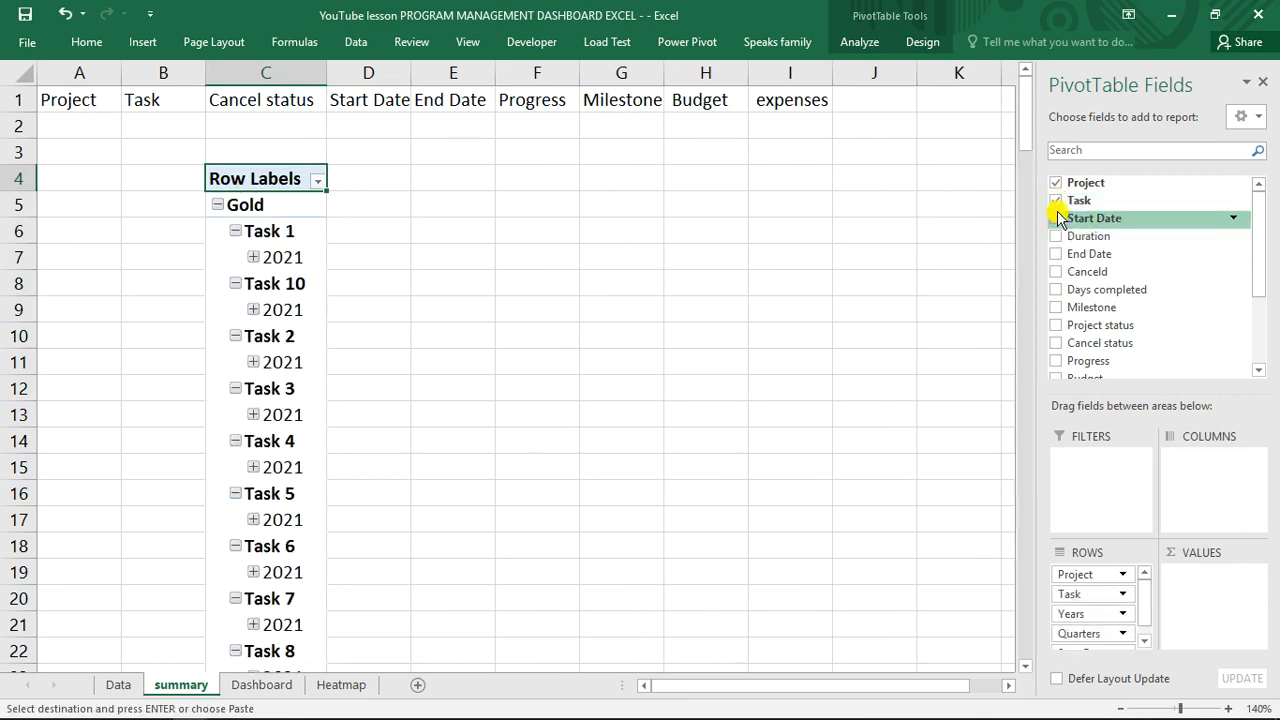
{"action": "left_click", "coordinate": [1057, 218]}
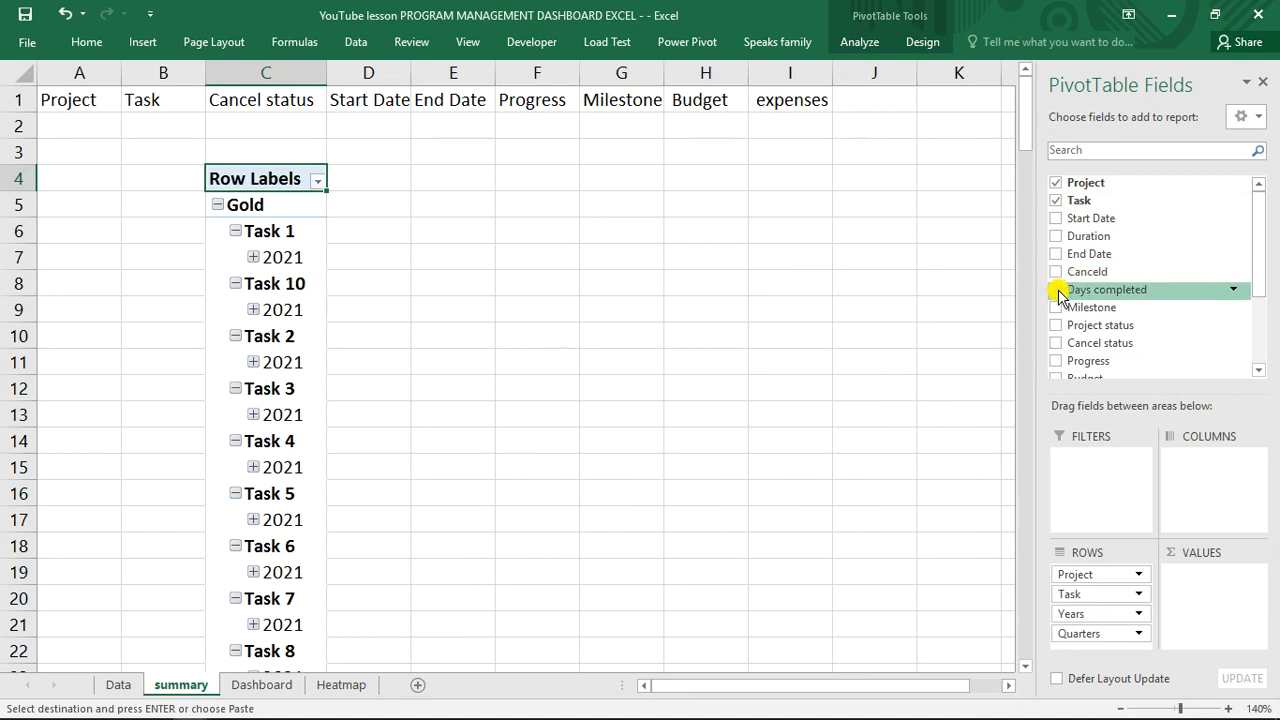
{"action": "left_click", "coordinate": [1056, 343]}
{"action": "left_click", "coordinate": [1057, 218]}
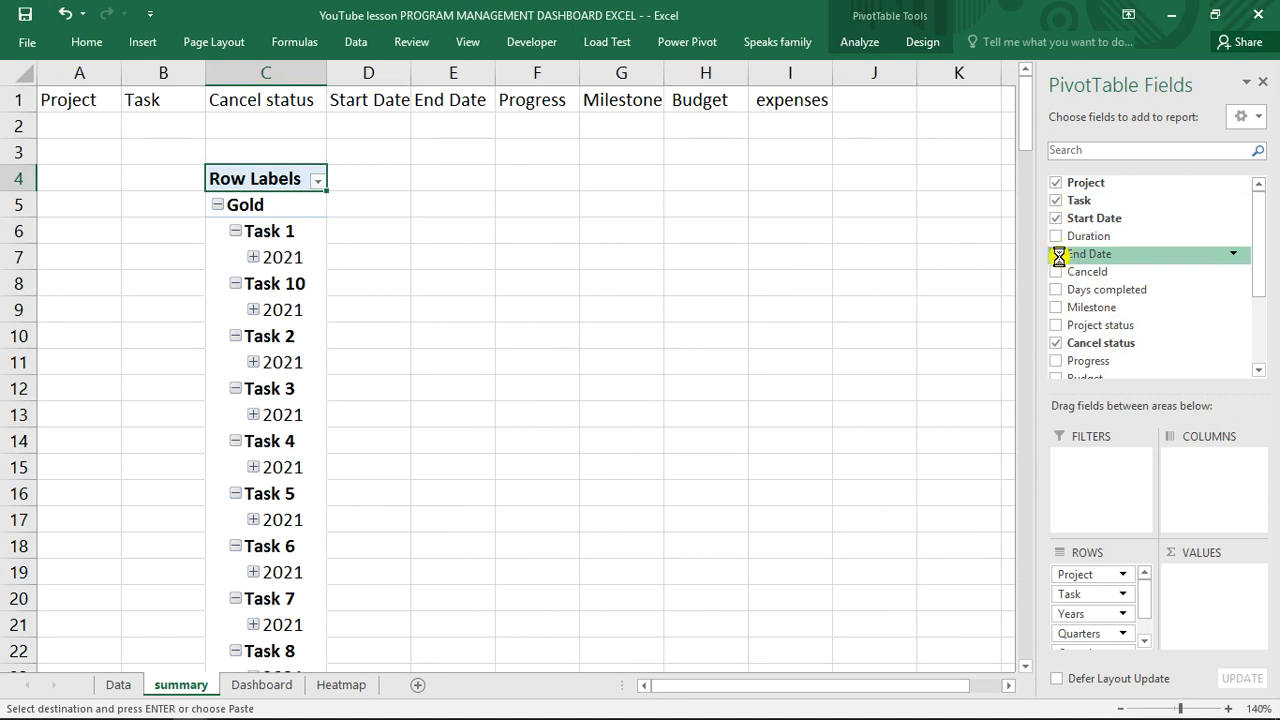
{"action": "left_click", "coordinate": [1056, 254]}
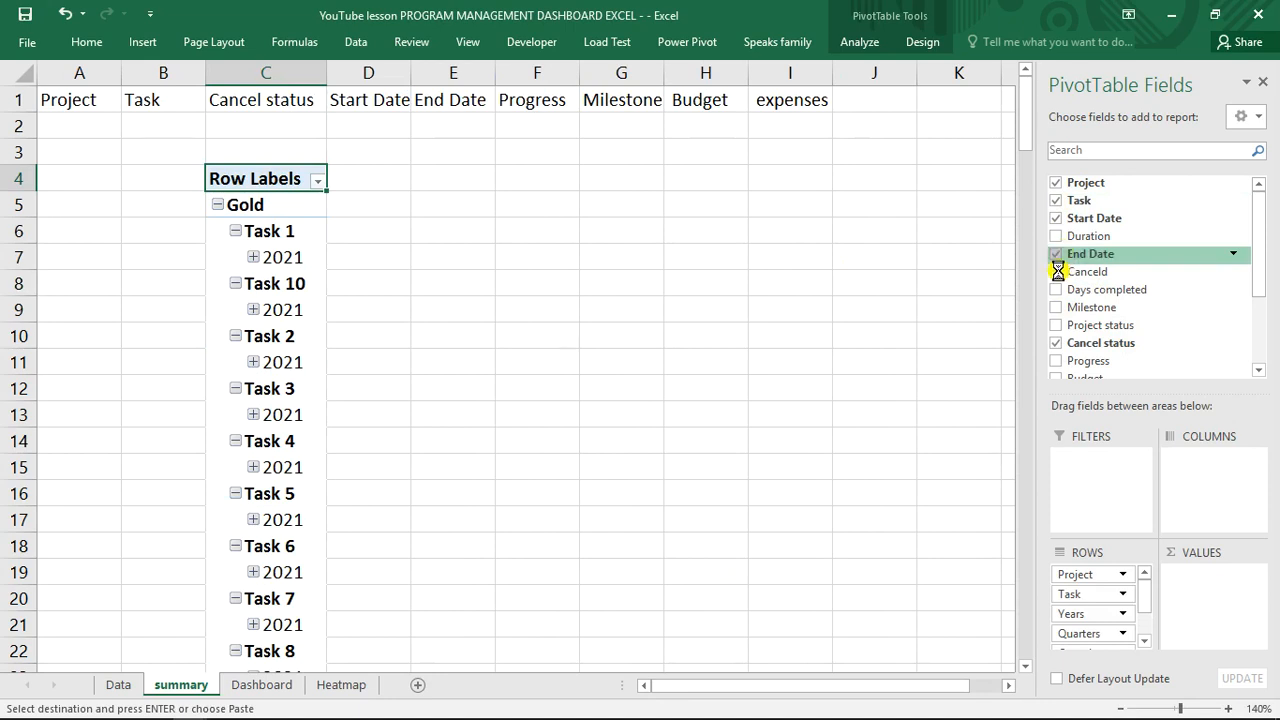
- Add Progress to the PivotTable, move it from the values to the end of the rows, and add Milestone as a row field
{"action": "left_click", "coordinate": [1057, 358]}
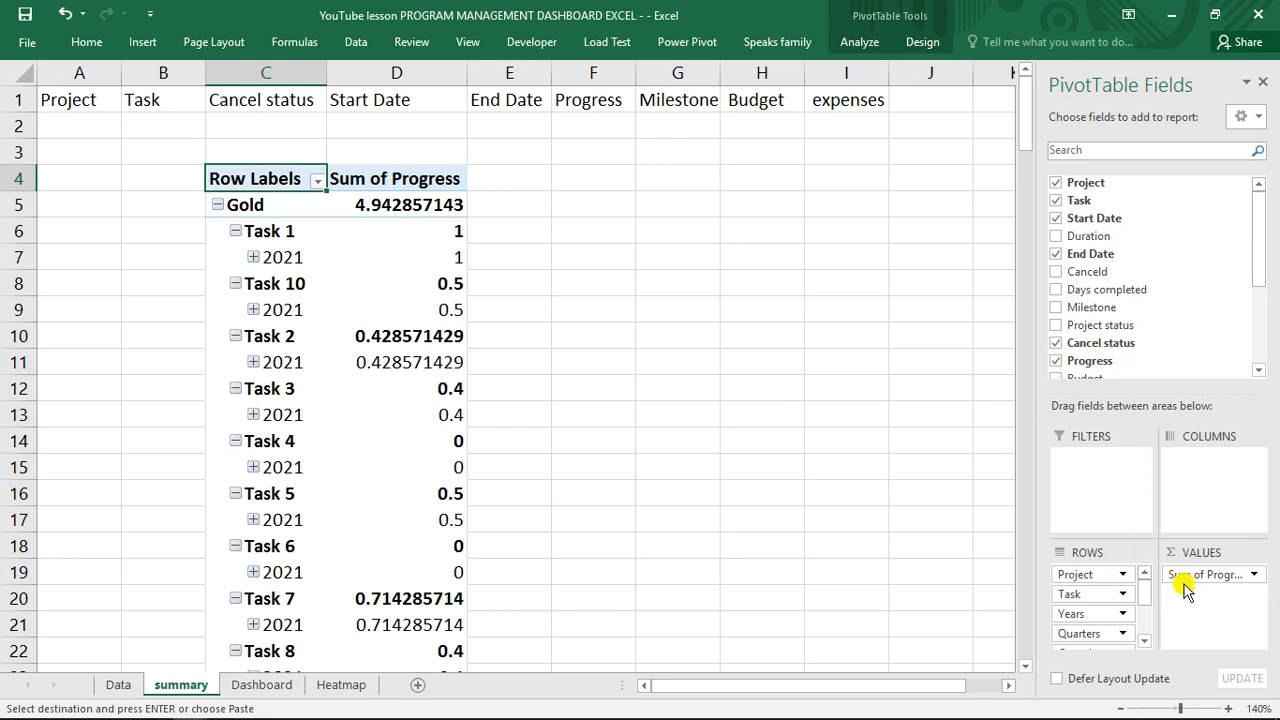
{"action": "left_click_drag", "start_coordinate": [1186, 578], "coordinate": [1094, 642]}
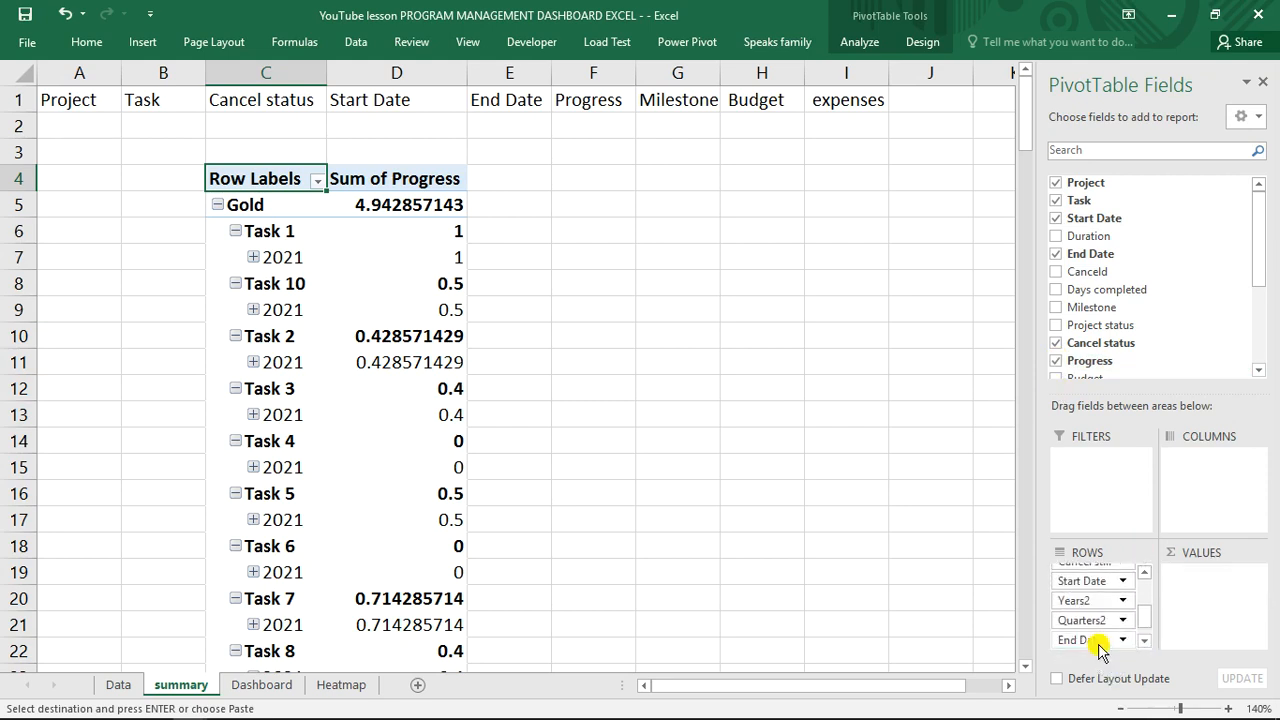
{"action": "left_click", "coordinate": [1057, 308]}
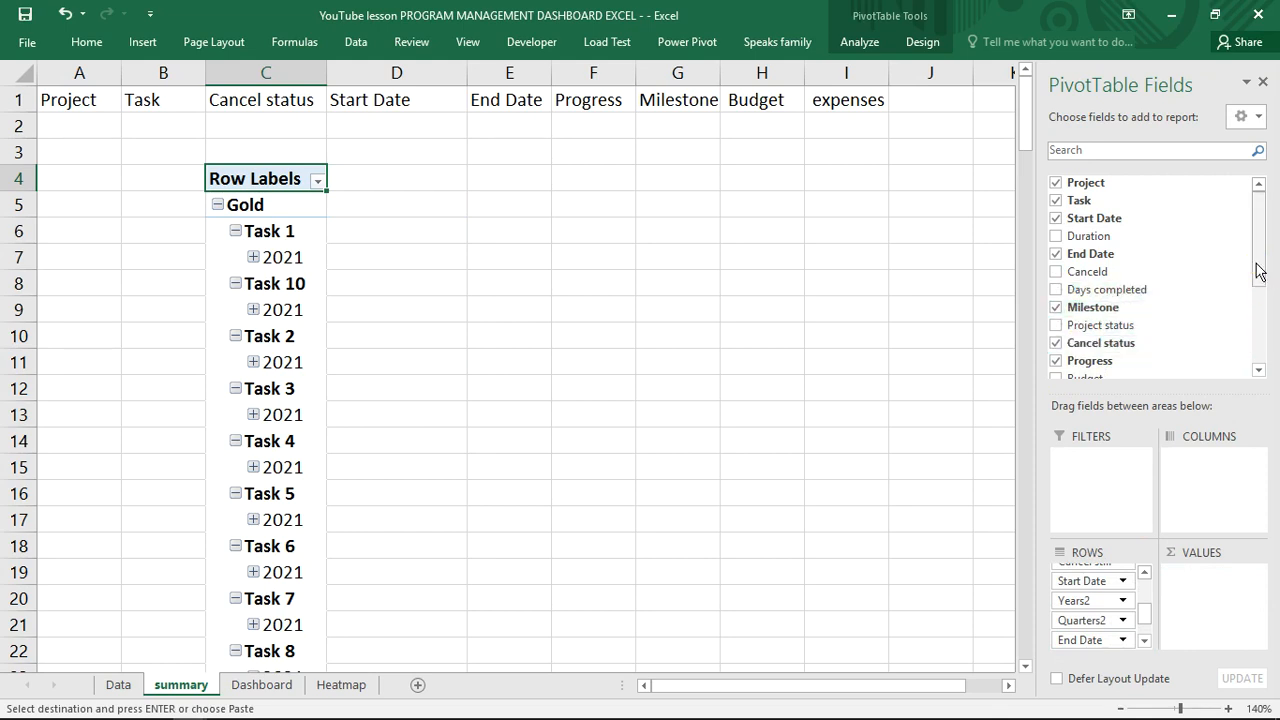
- Add Budget and expenses as summed values in the PivotTable and close the field list
{"action": "left_click_drag", "start_coordinate": [1258, 272], "coordinate": [1257, 323]}
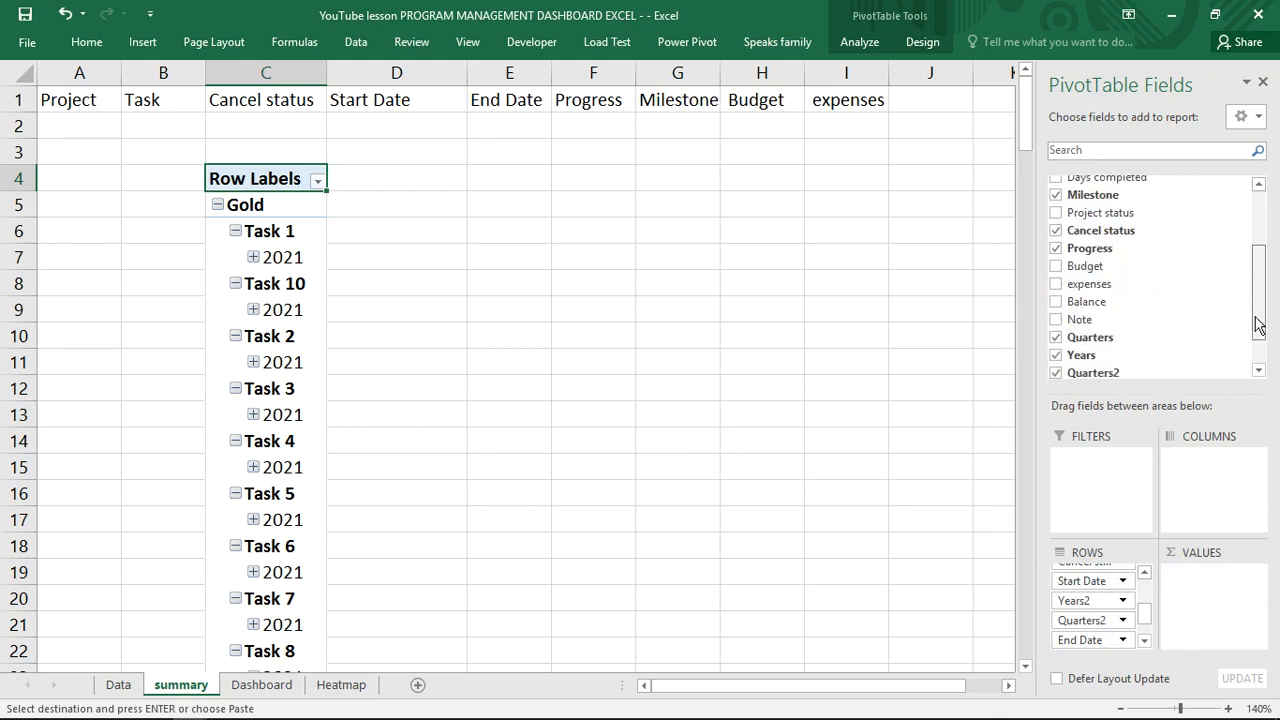
{"action": "left_click", "coordinate": [1058, 268]}
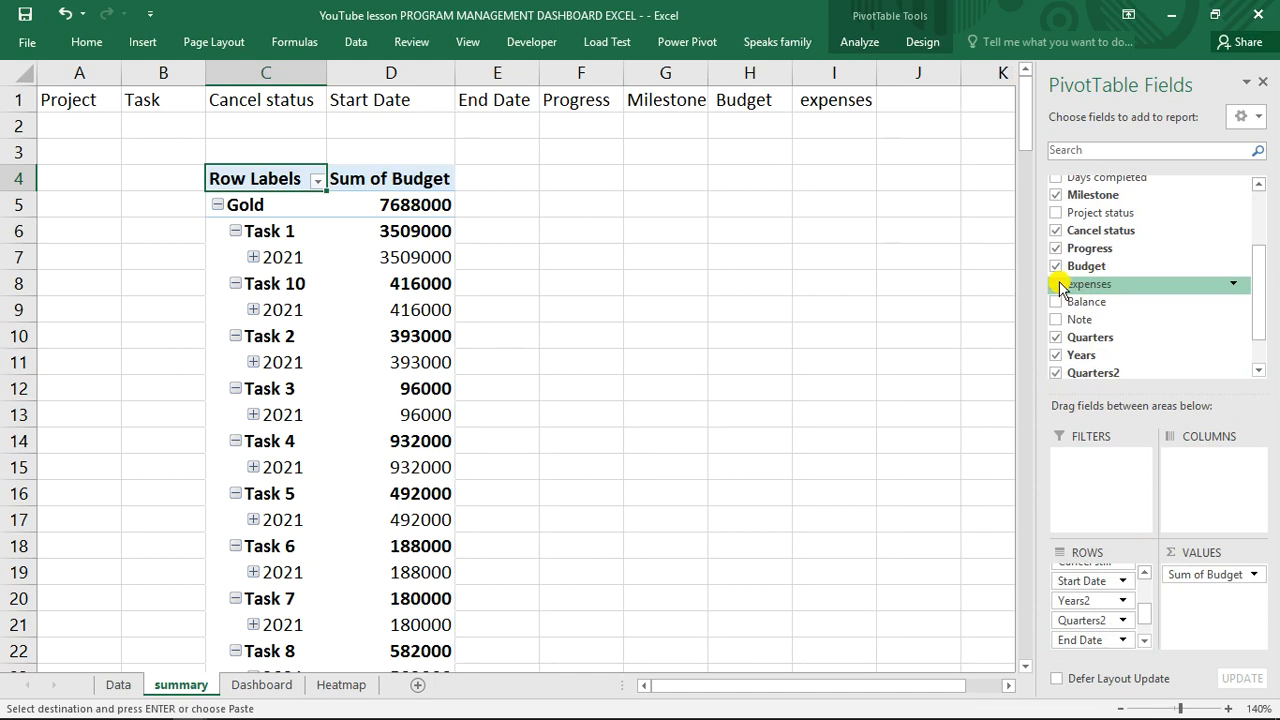
{"action": "left_click", "coordinate": [1058, 285]}
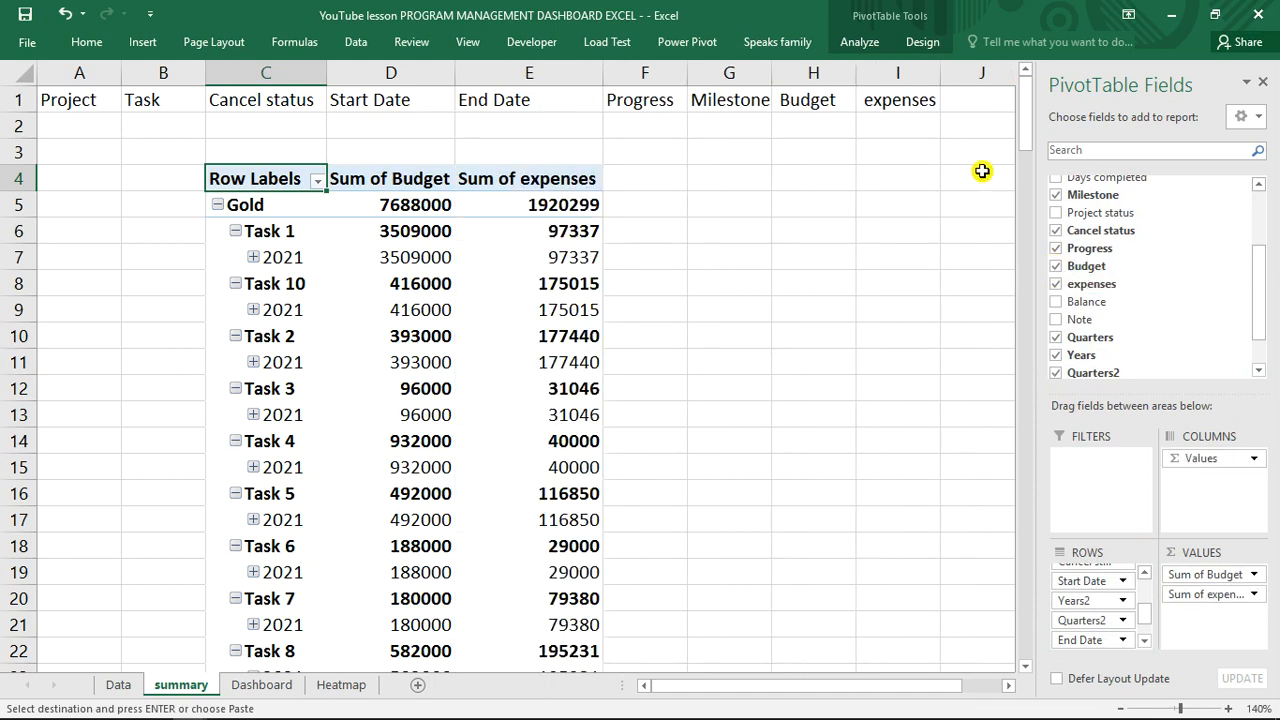
{"action": "left_click", "coordinate": [1262, 82]}
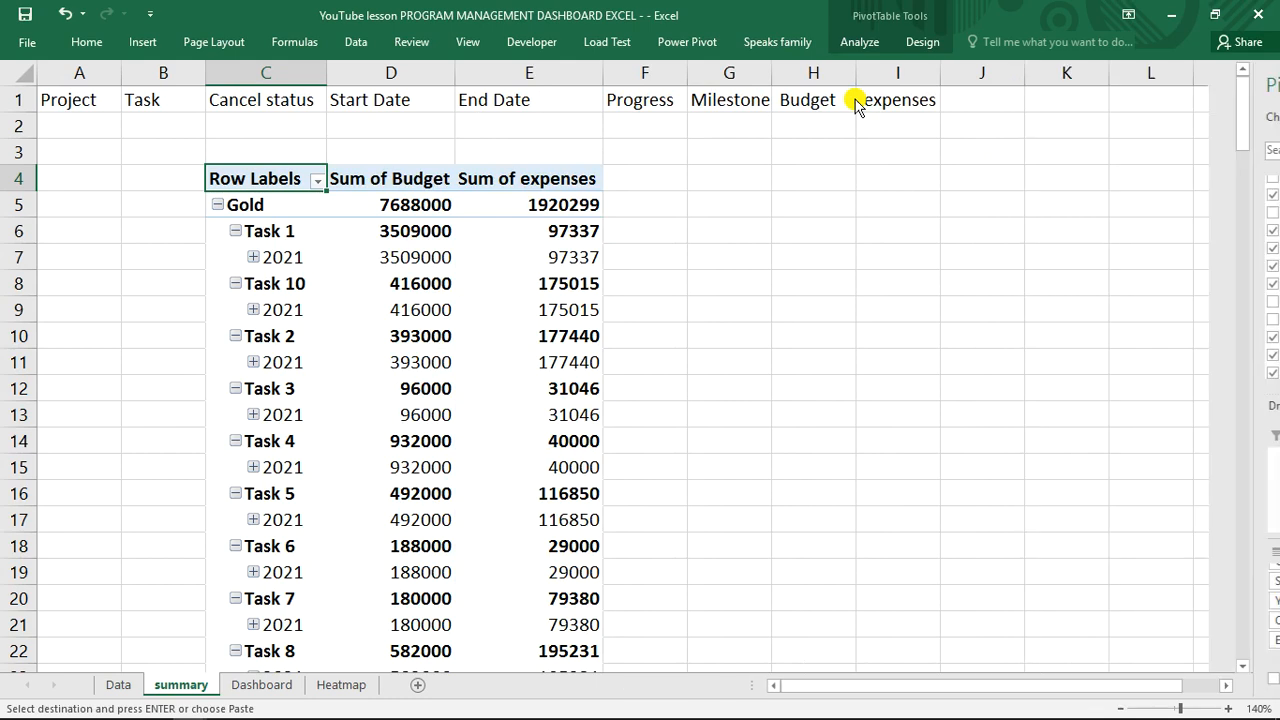
- Change the PivotTable's report layout to tabular form
{"action": "left_click", "coordinate": [420, 228]}
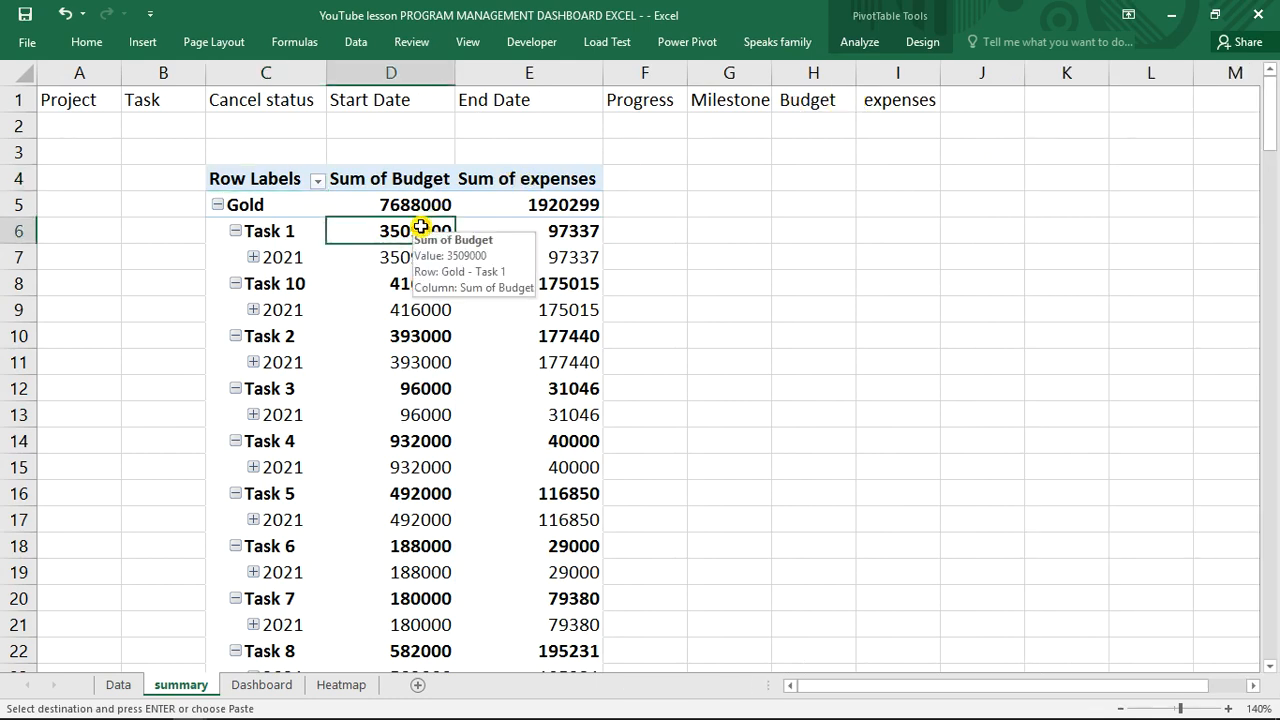
{"action": "left_click", "coordinate": [922, 41]}
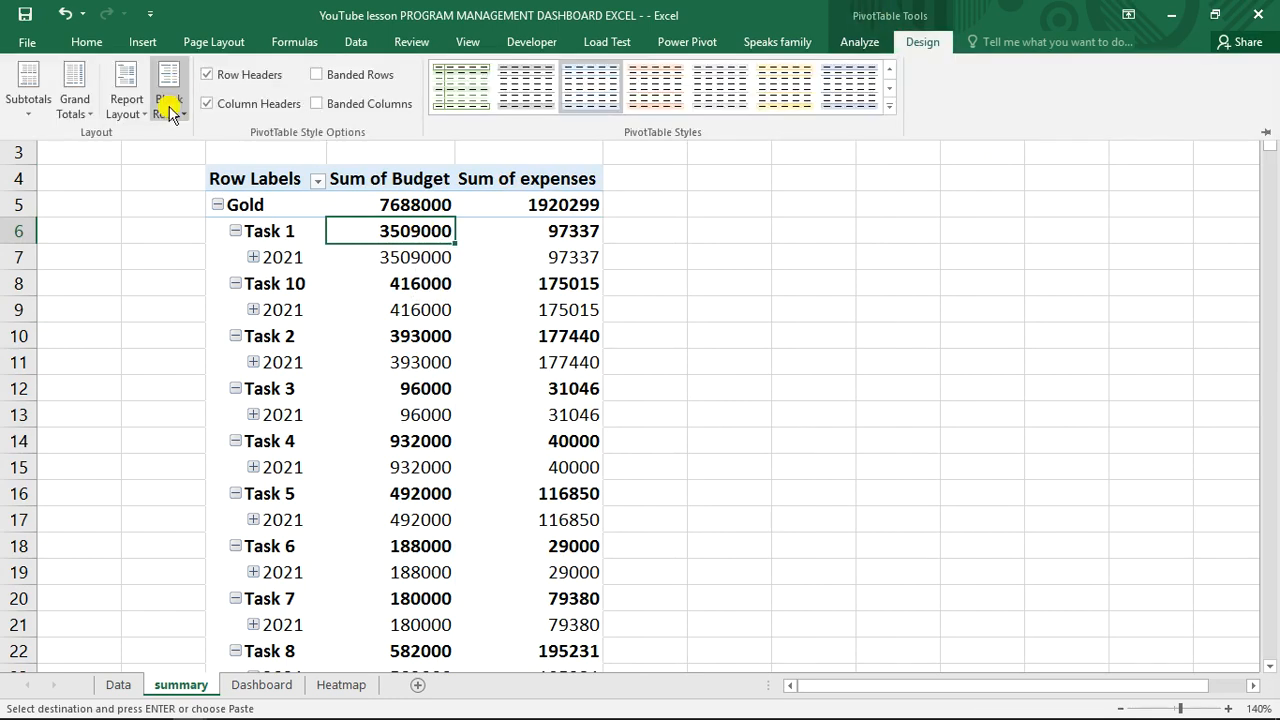
{"action": "left_click", "coordinate": [169, 108]}
{"action": "left_click", "coordinate": [124, 106]}
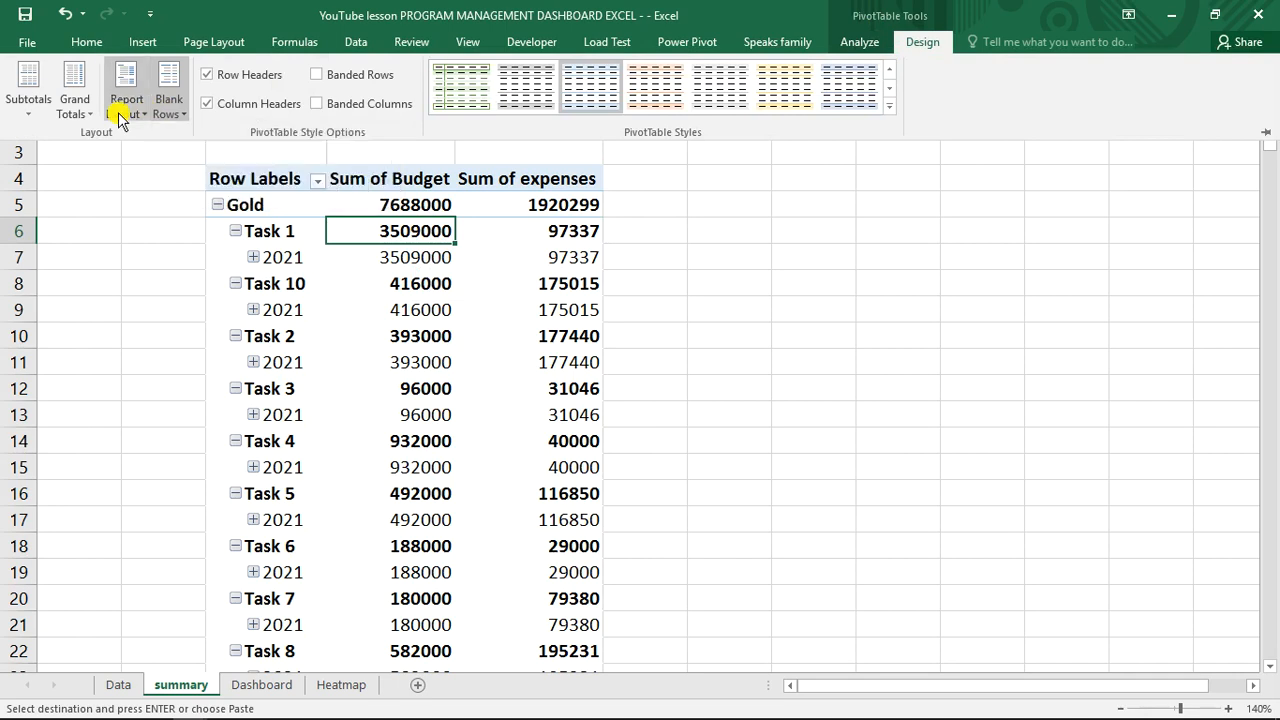
{"action": "left_click", "coordinate": [124, 106]}
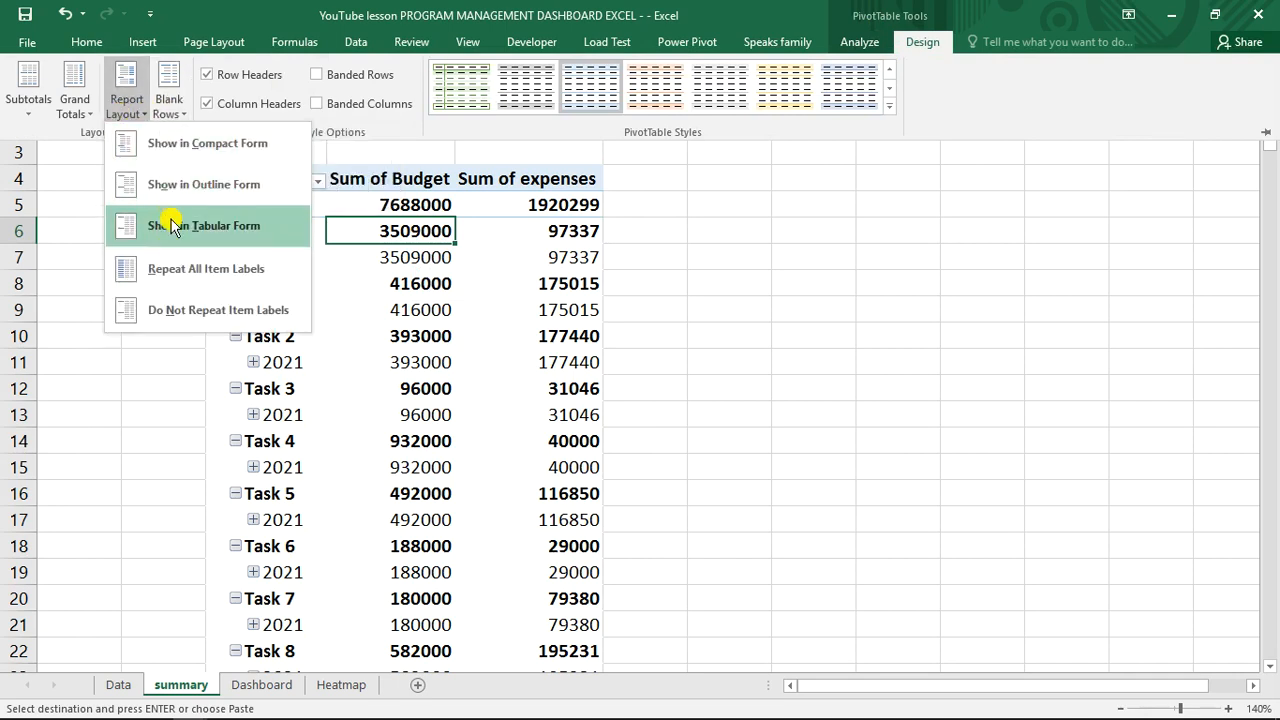
{"action": "left_click", "coordinate": [172, 226]}
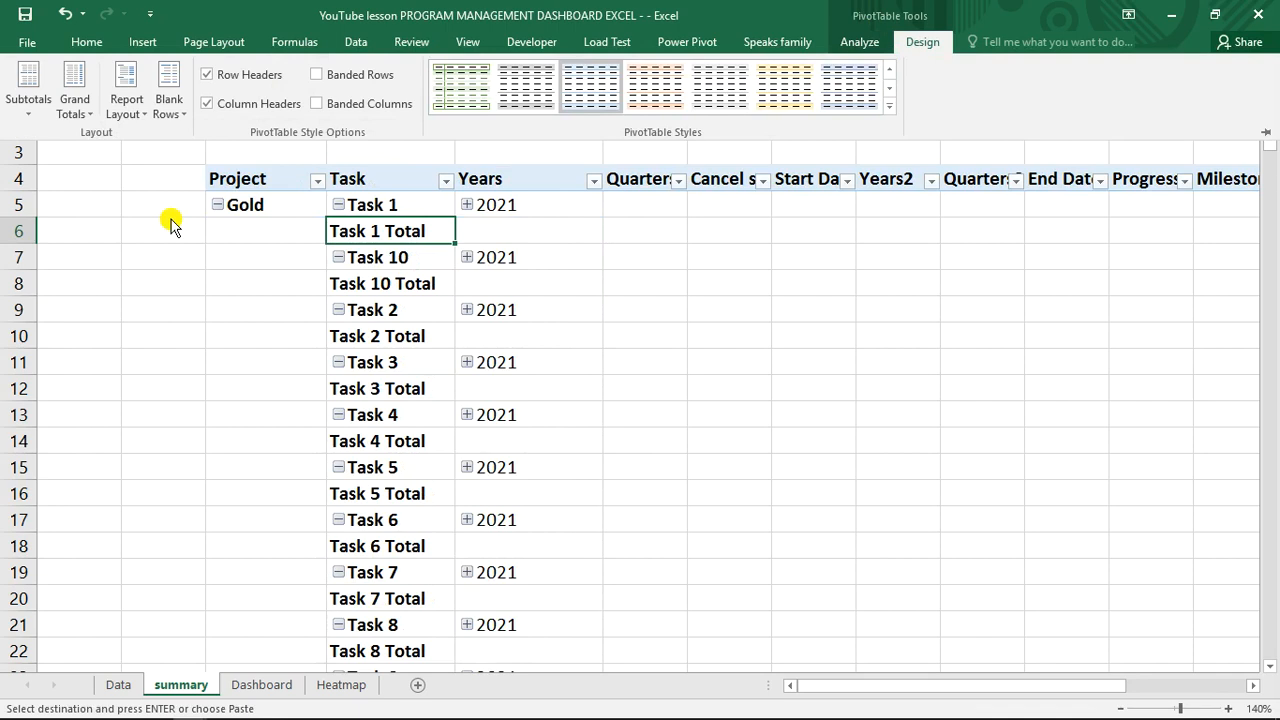
- Turn off the PivotTable's grand totals for rows and columns and hide all subtotals
{"action": "left_click", "coordinate": [76, 108]}
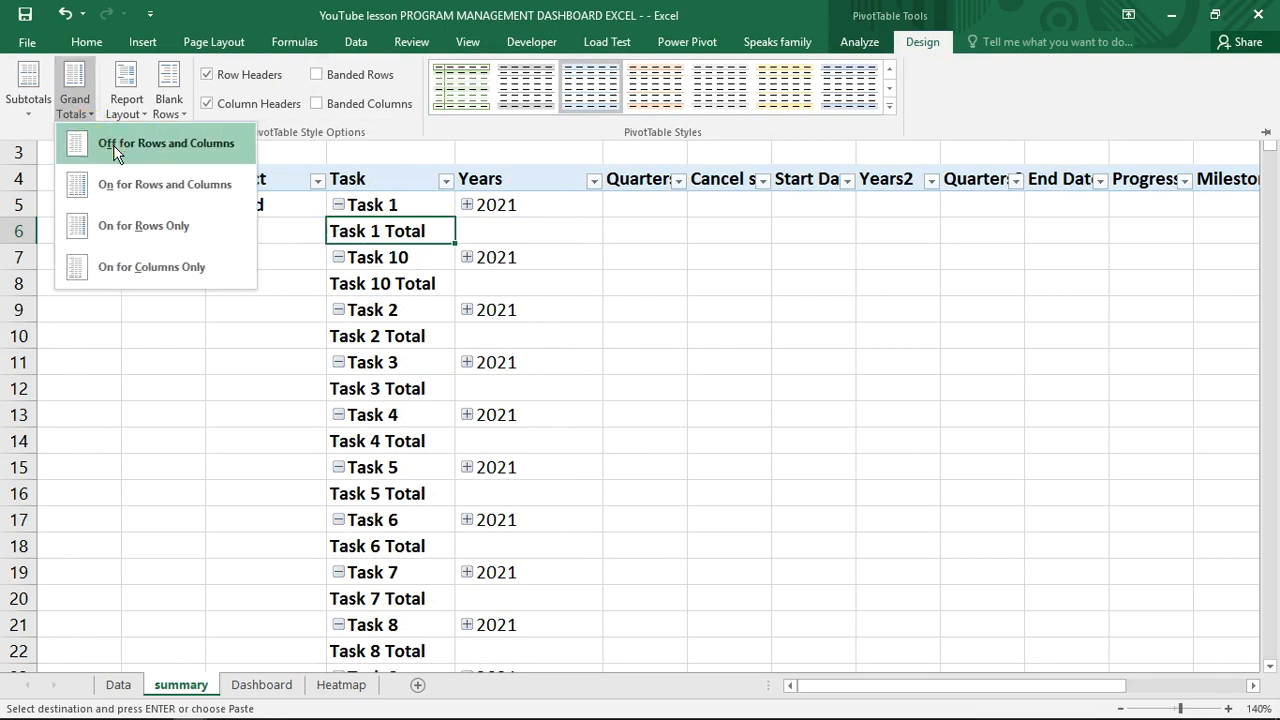
{"action": "left_click", "coordinate": [115, 148]}
{"action": "left_click", "coordinate": [32, 120]}
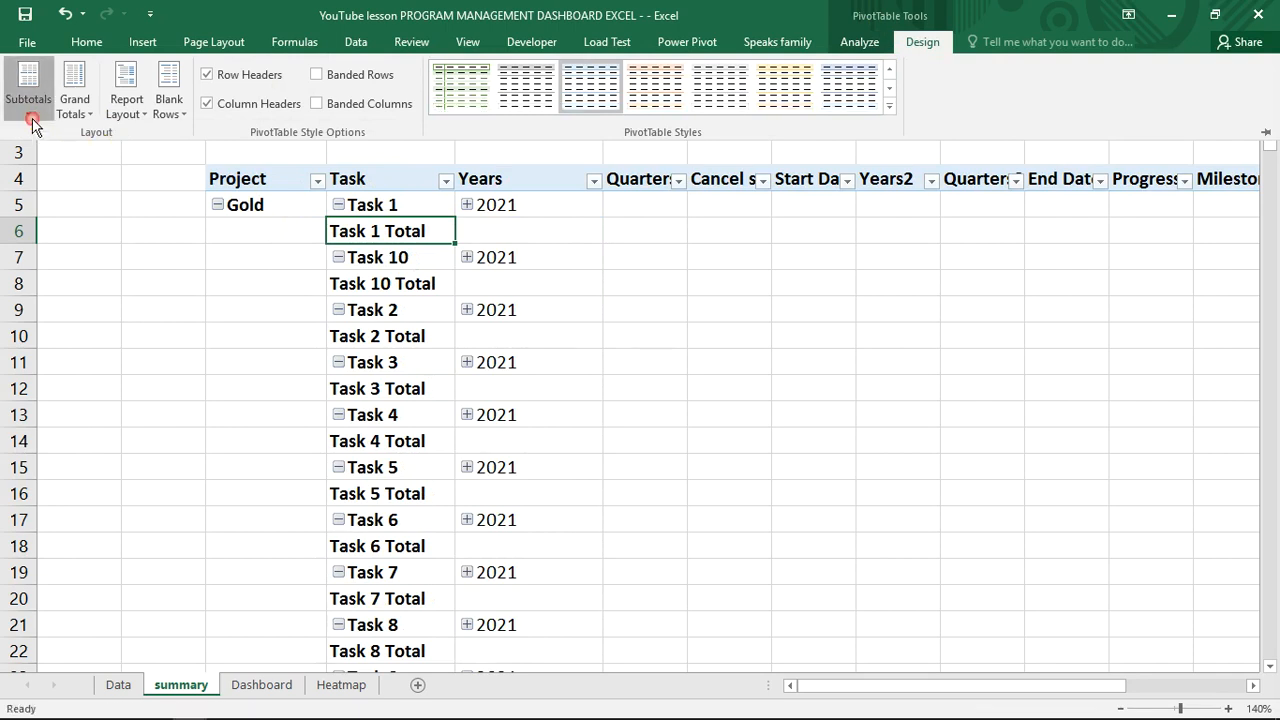
{"action": "left_click", "coordinate": [65, 144]}
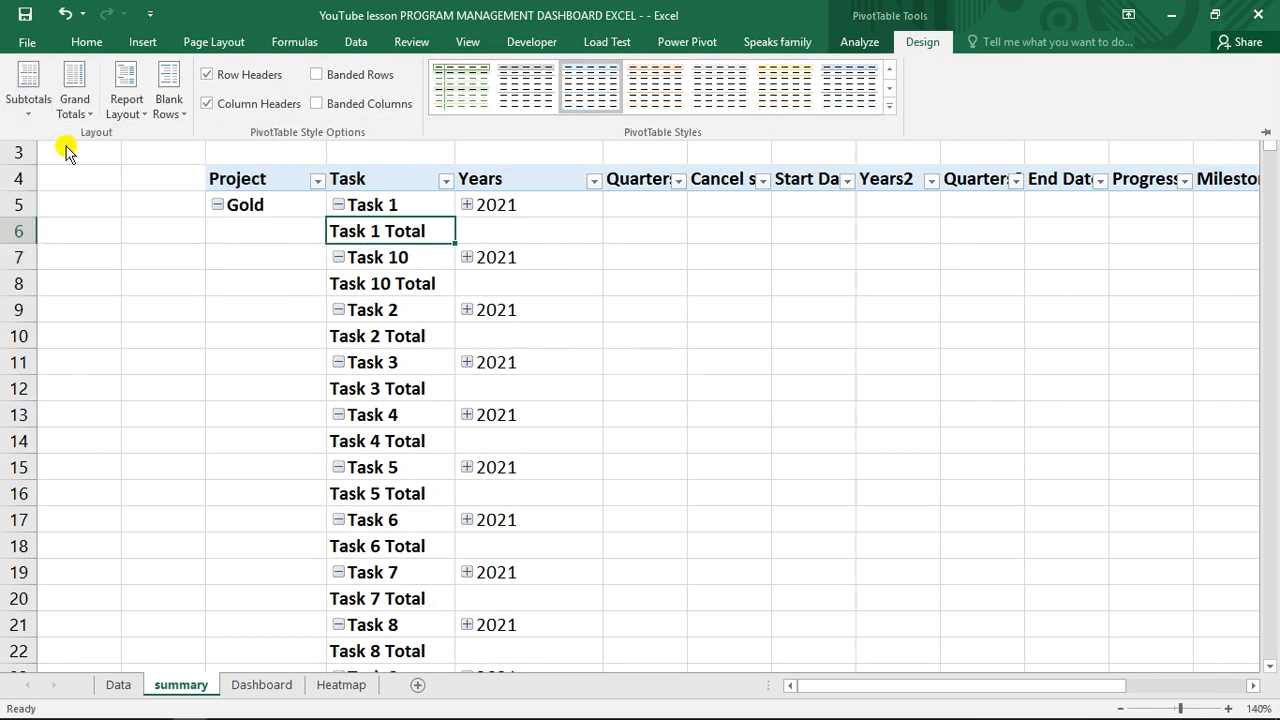
{"action": "key", "text": "ctrl+F1"}
- Repeat all item labels in the PivotTable so every row carries its project name
{"action": "left_click", "coordinate": [250, 207]}
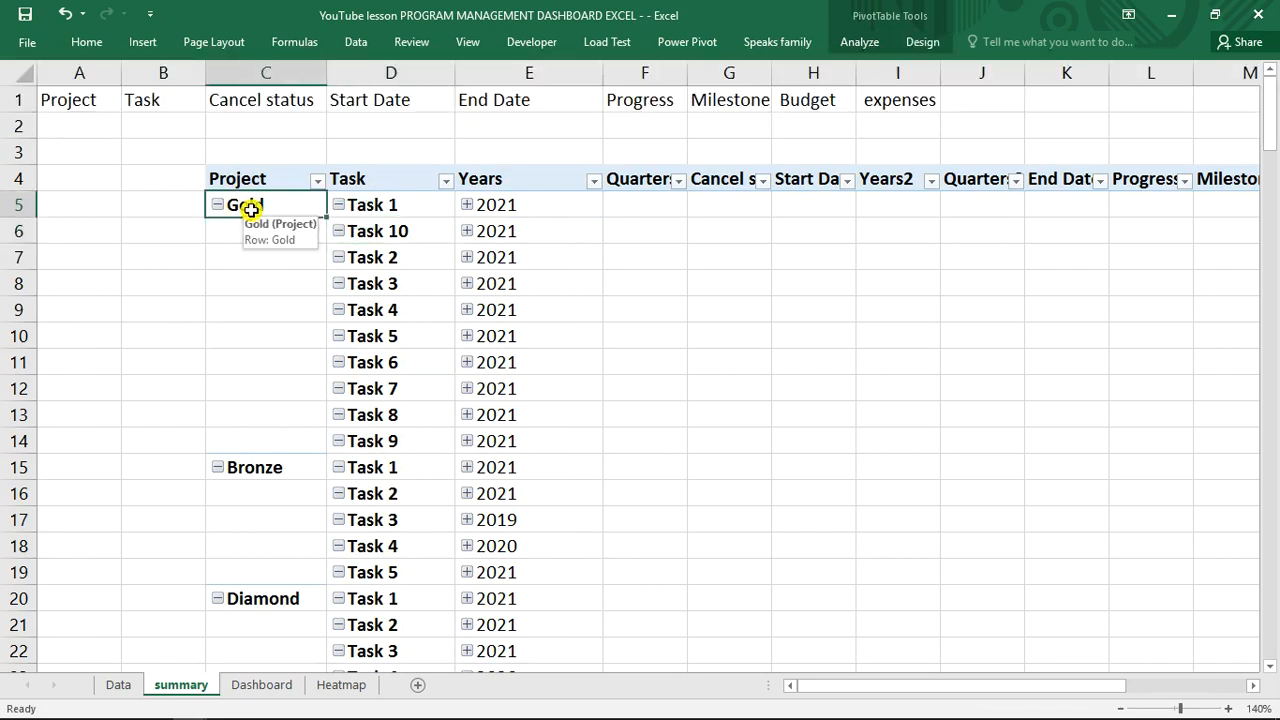
{"action": "left_click", "coordinate": [260, 420]}
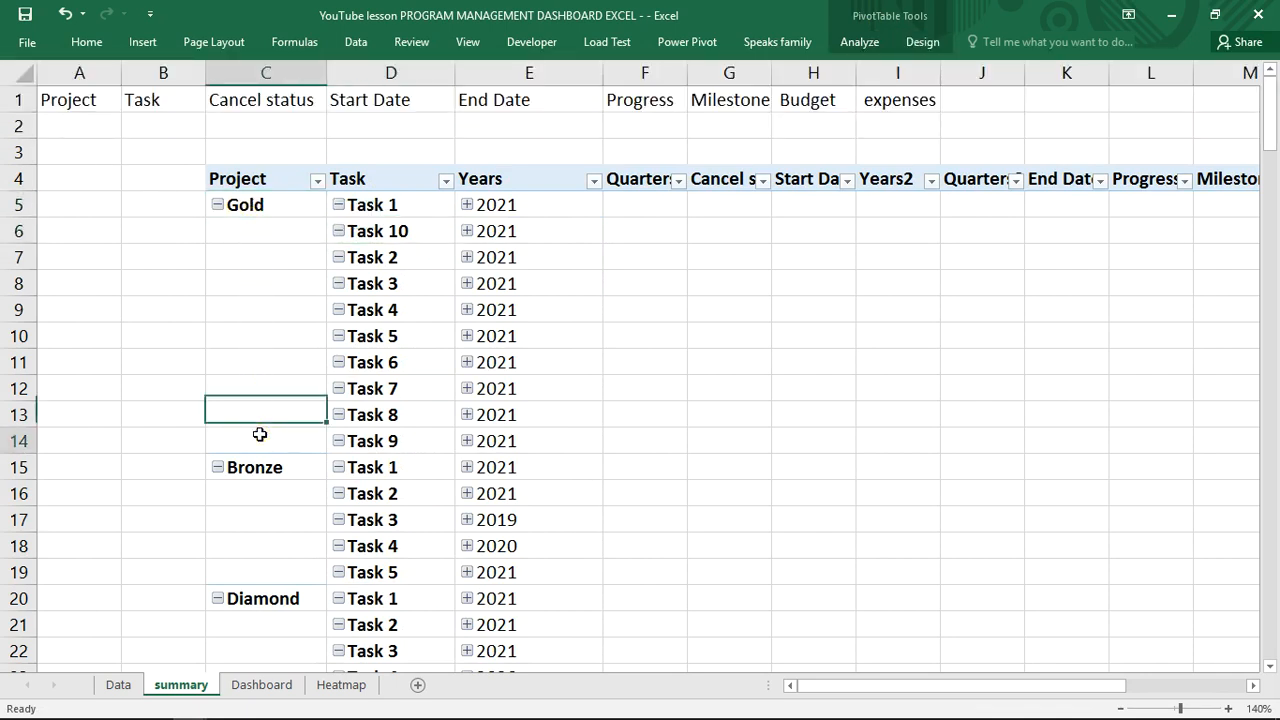
{"action": "left_click", "coordinate": [258, 441]}
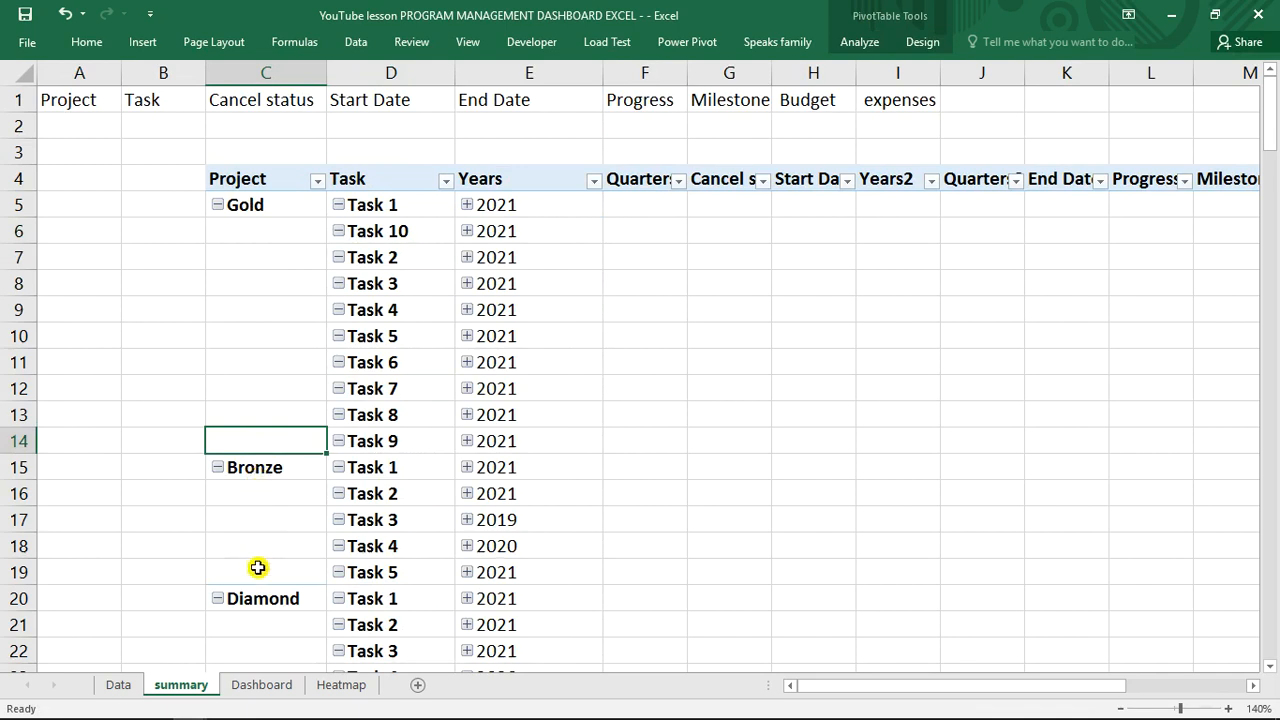
{"action": "left_click", "coordinate": [910, 46]}
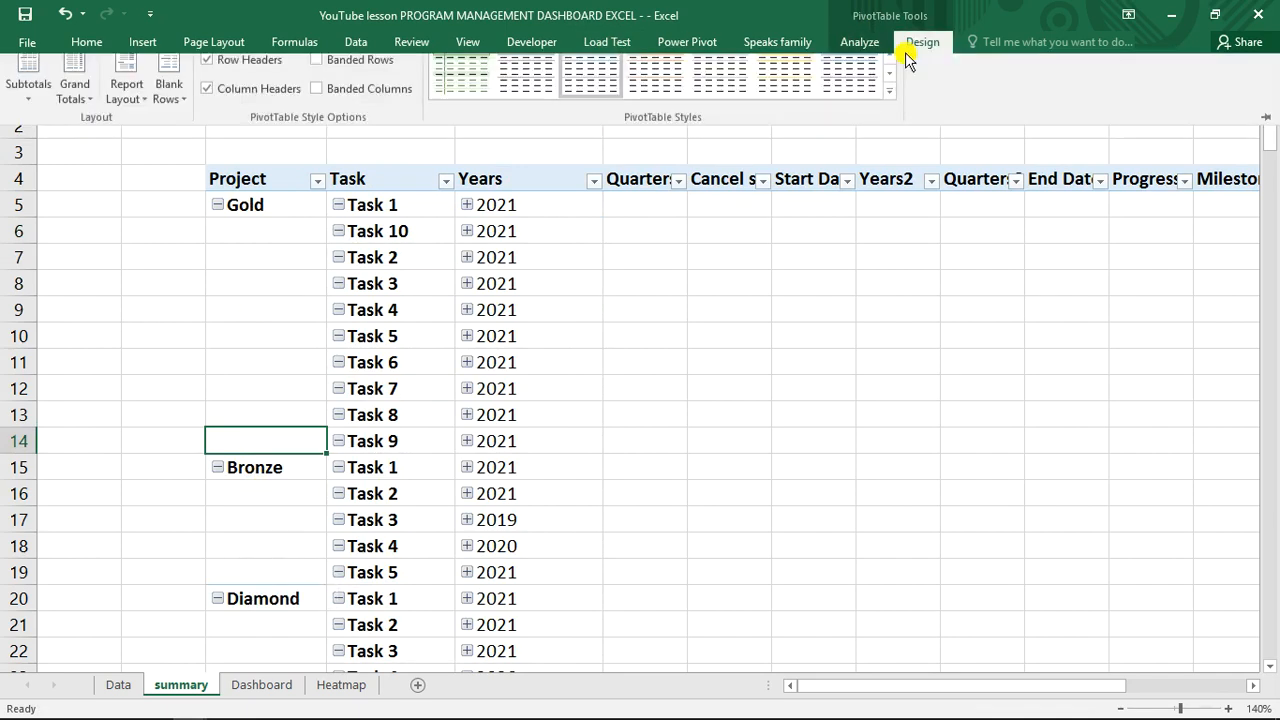
{"action": "left_click", "coordinate": [133, 117]}
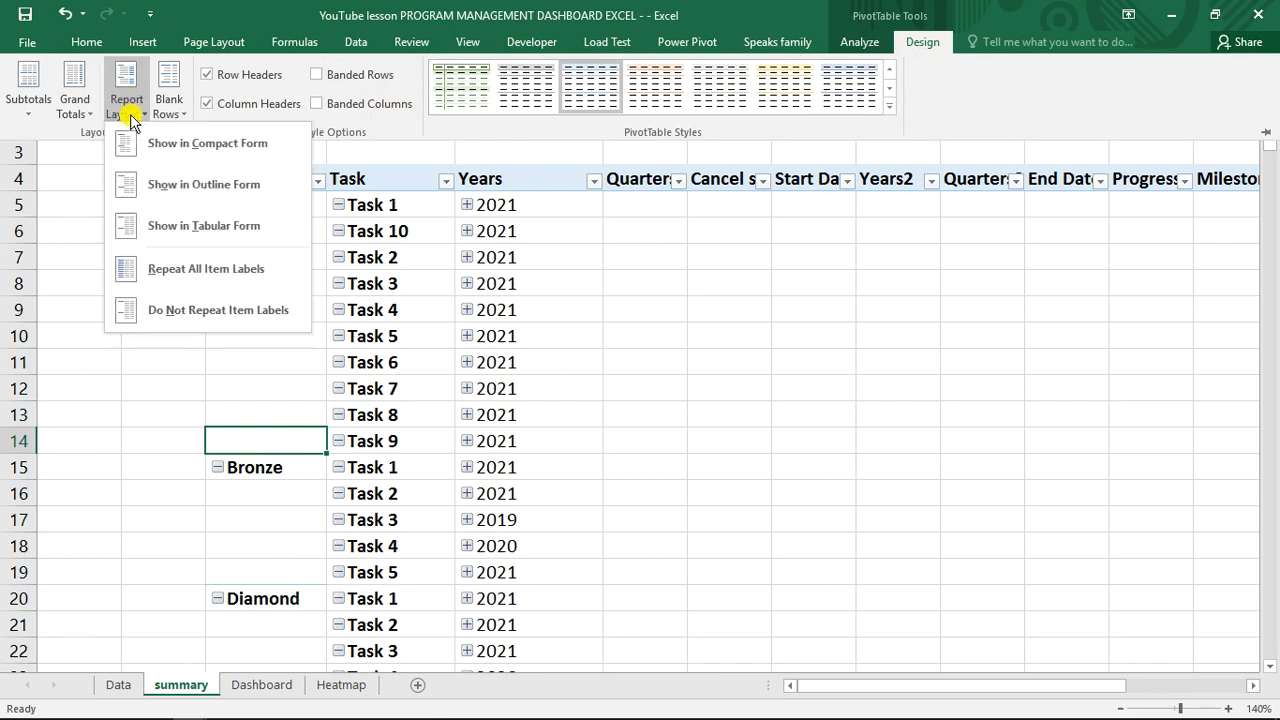
{"action": "left_click", "coordinate": [190, 270]}
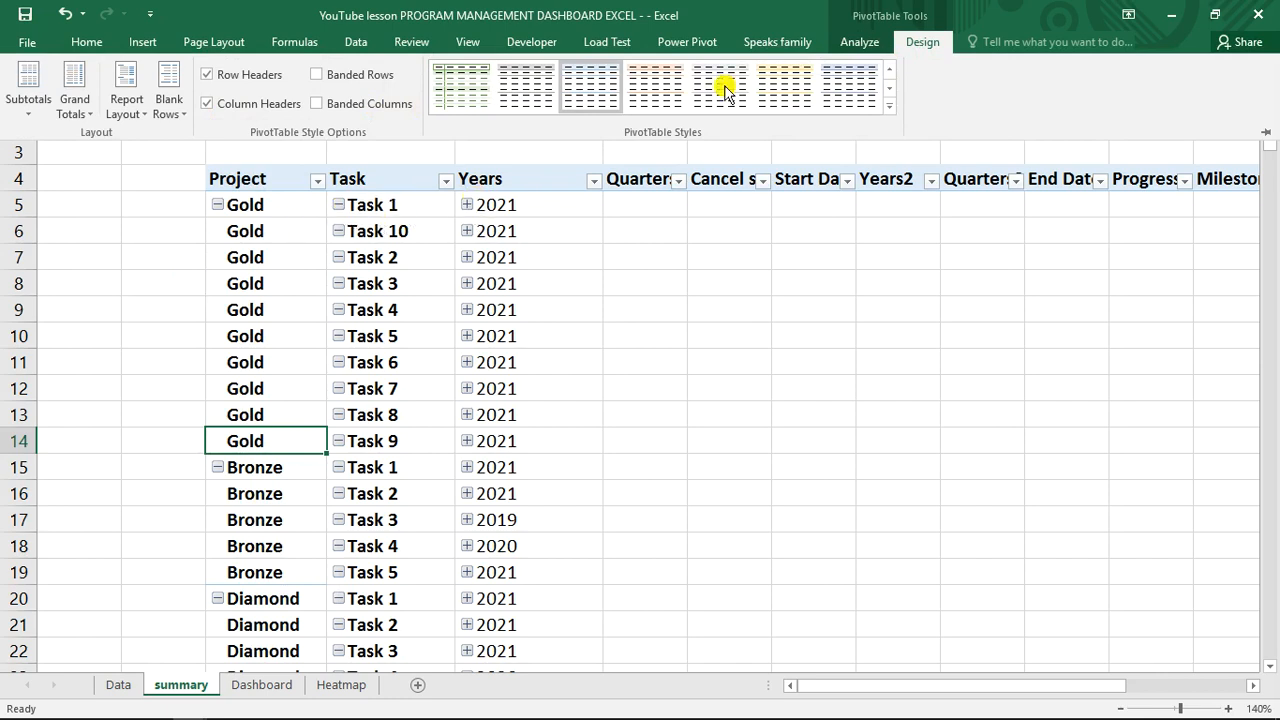
- Hide the PivotTable's expand/collapse buttons and collapse the ribbon
{"action": "left_click", "coordinate": [857, 40]}
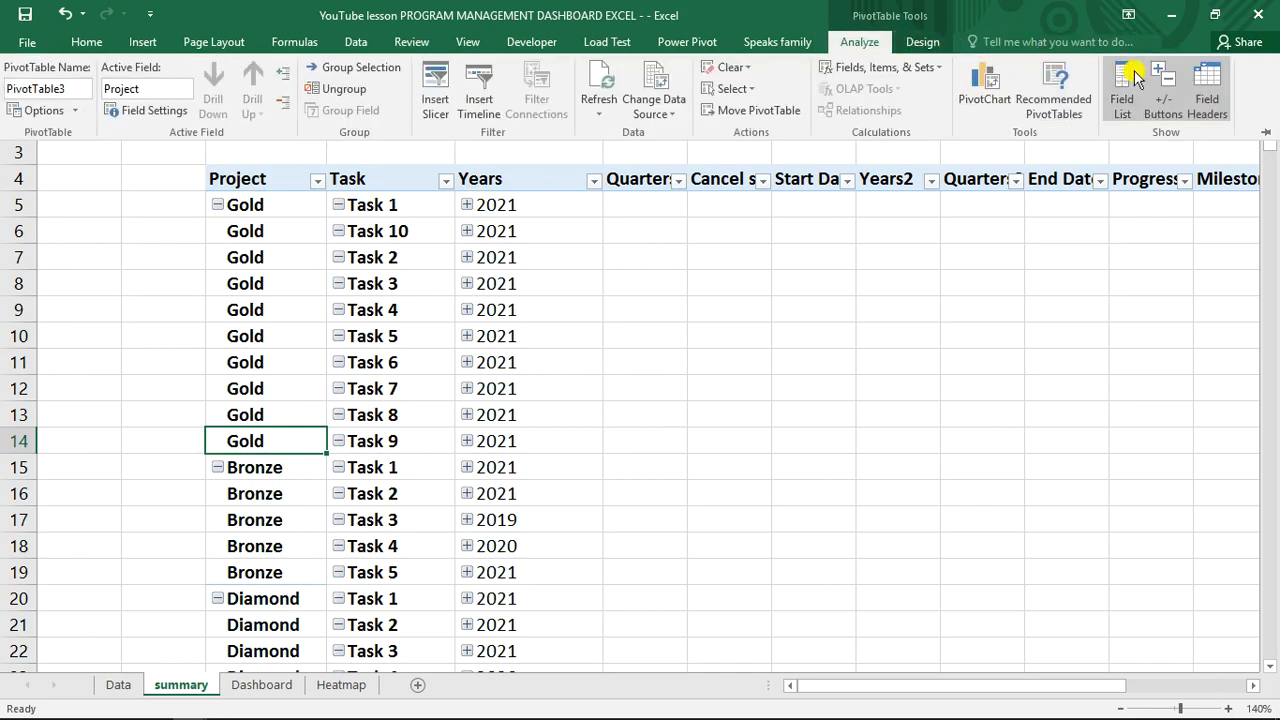
{"action": "left_click", "coordinate": [1163, 85]}
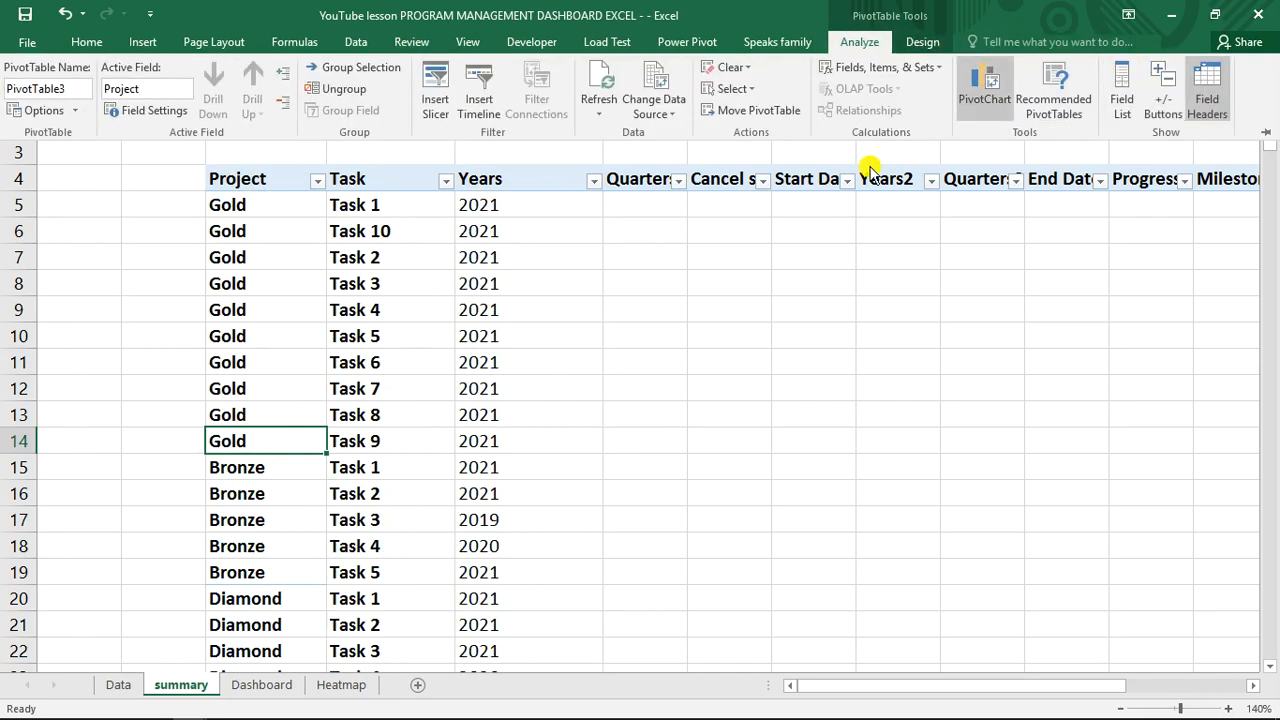
{"action": "key", "text": "ctrl+F1"}
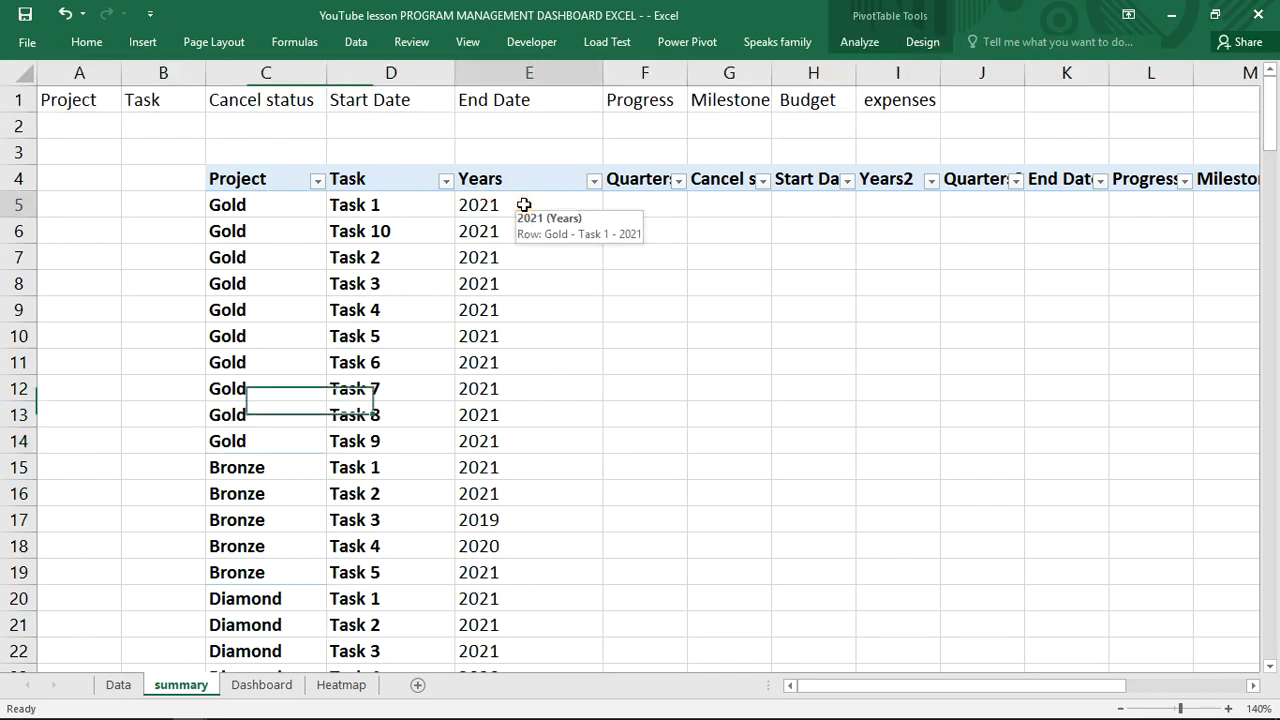
- Ungroup the start dates and the end dates in the PivotTable to remove their Years and Quarters fields
{"action": "left_click", "coordinate": [523, 205]}
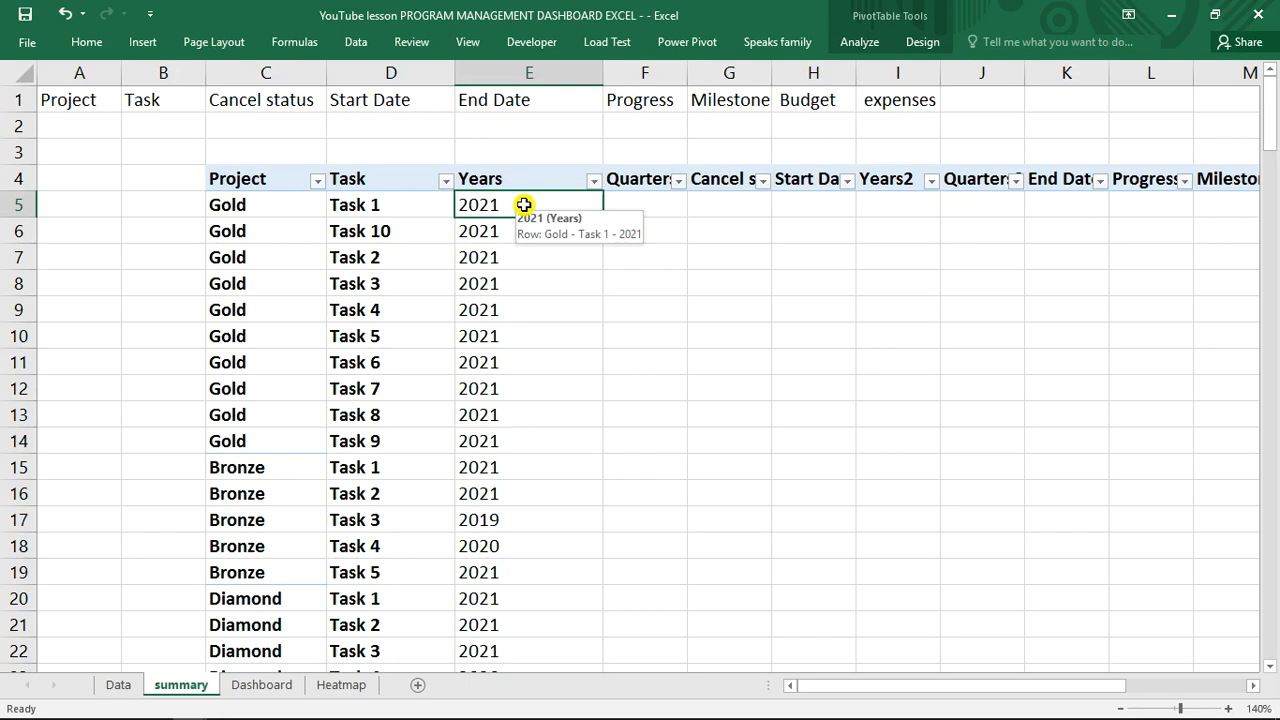
{"action": "right_click", "coordinate": [523, 205]}
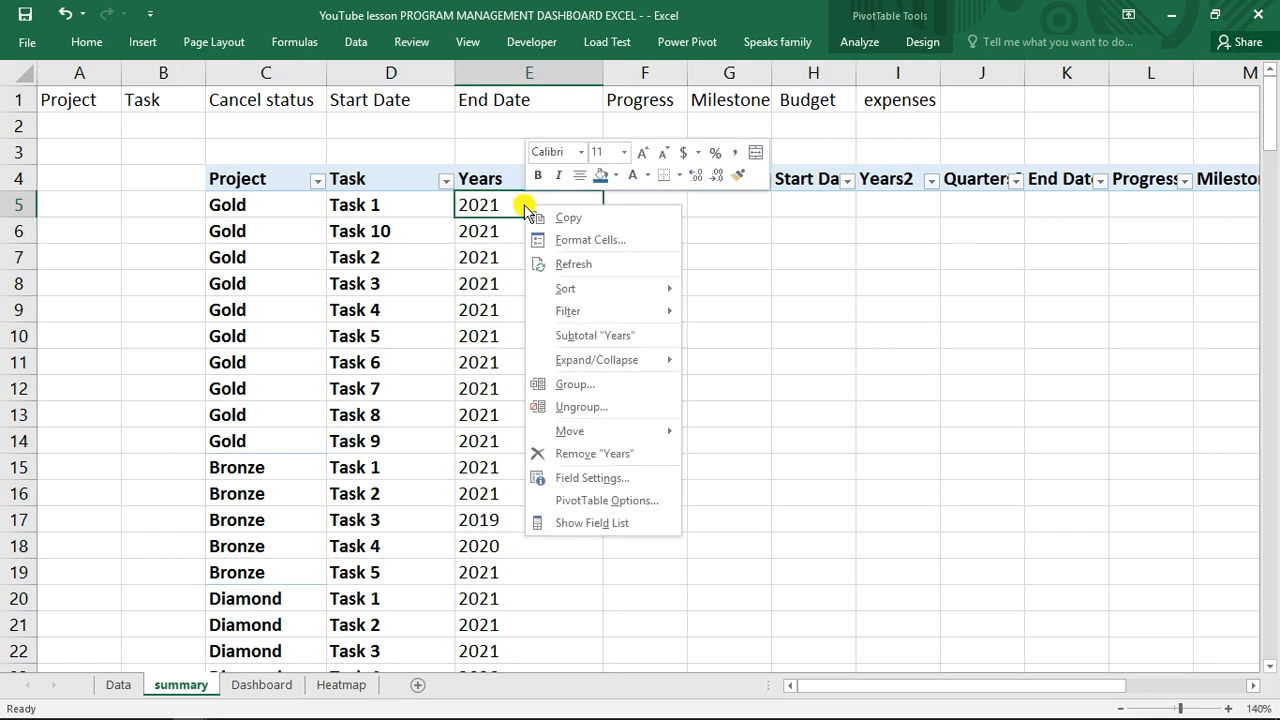
{"action": "left_click", "coordinate": [595, 408]}
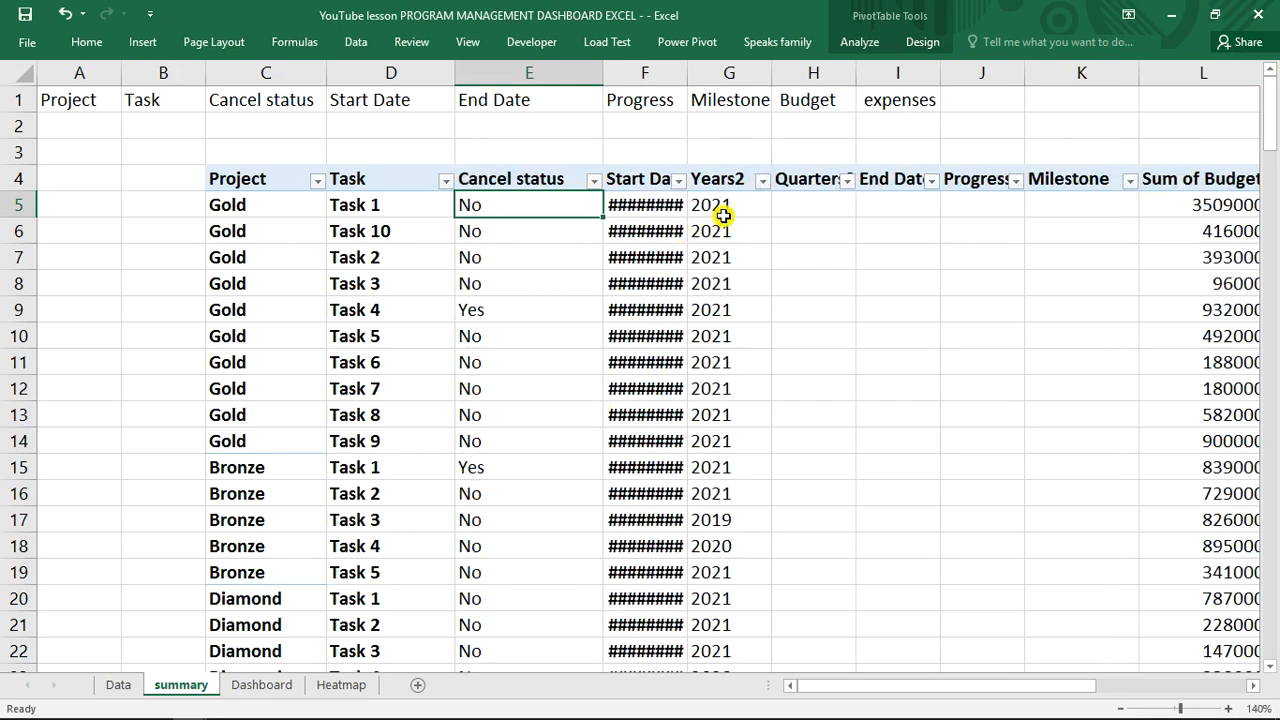
{"action": "left_click", "coordinate": [723, 210]}
{"action": "right_click", "coordinate": [724, 206]}
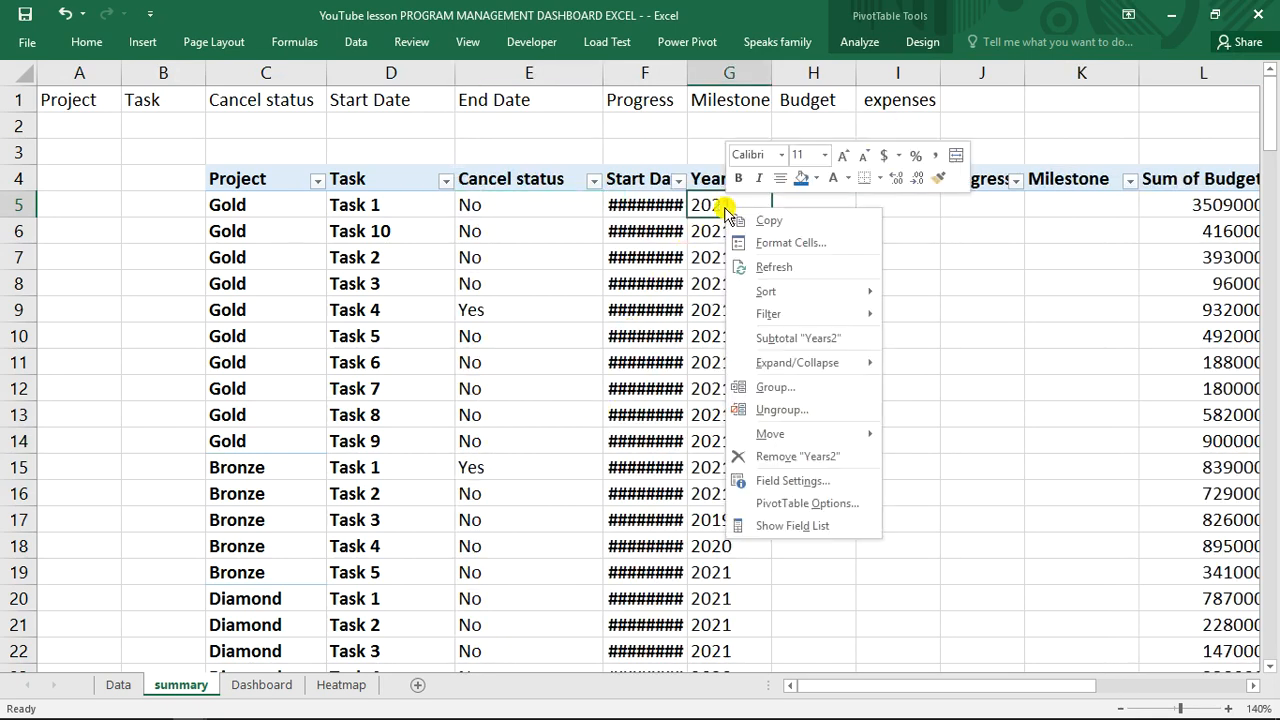
{"action": "left_click", "coordinate": [786, 411]}
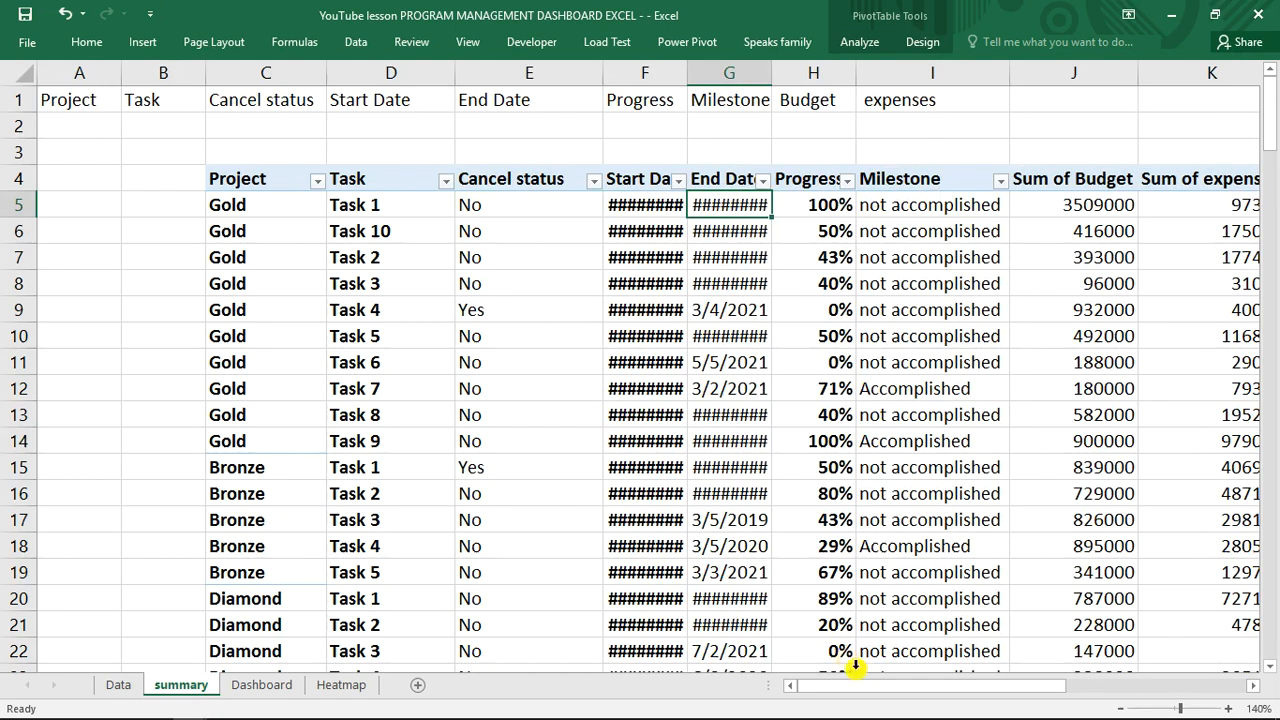
- Delete row 1 with the loose field names above the PivotTable on the summary sheet
{"action": "left_click_drag", "start_coordinate": [866, 688], "coordinate": [905, 690]}
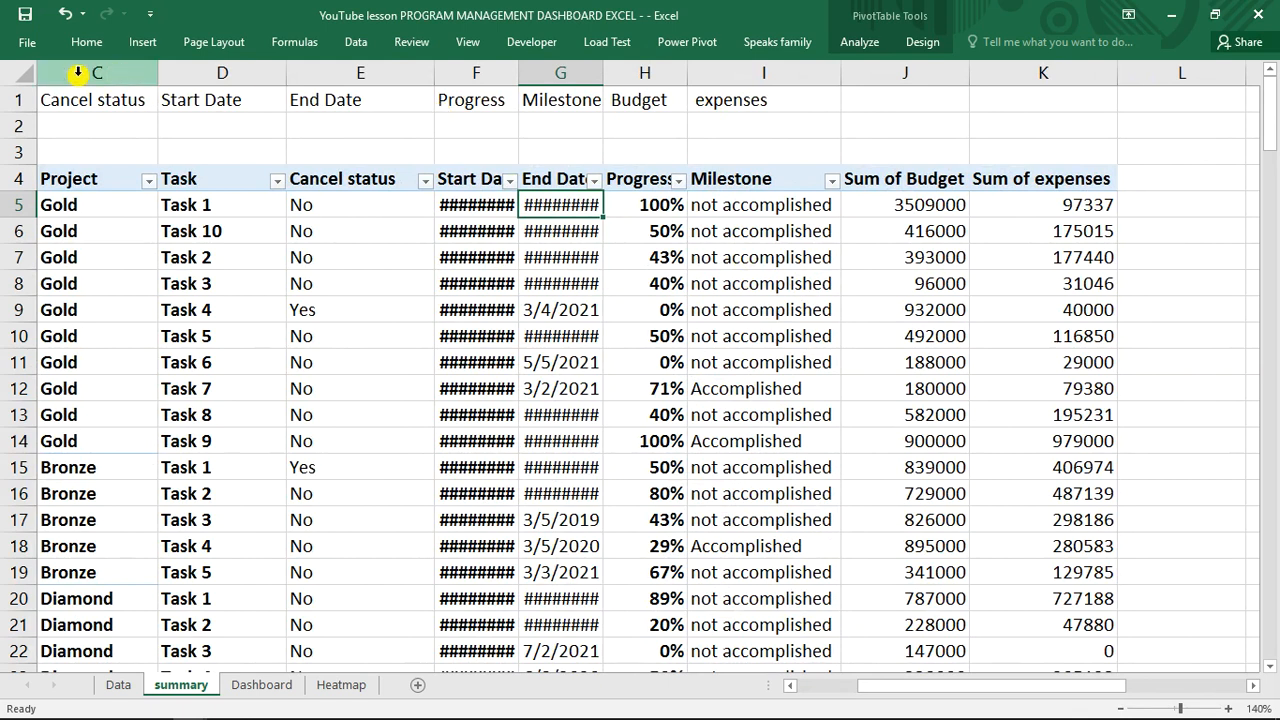
{"action": "left_click", "coordinate": [14, 101]}
{"action": "right_click", "coordinate": [14, 103]}
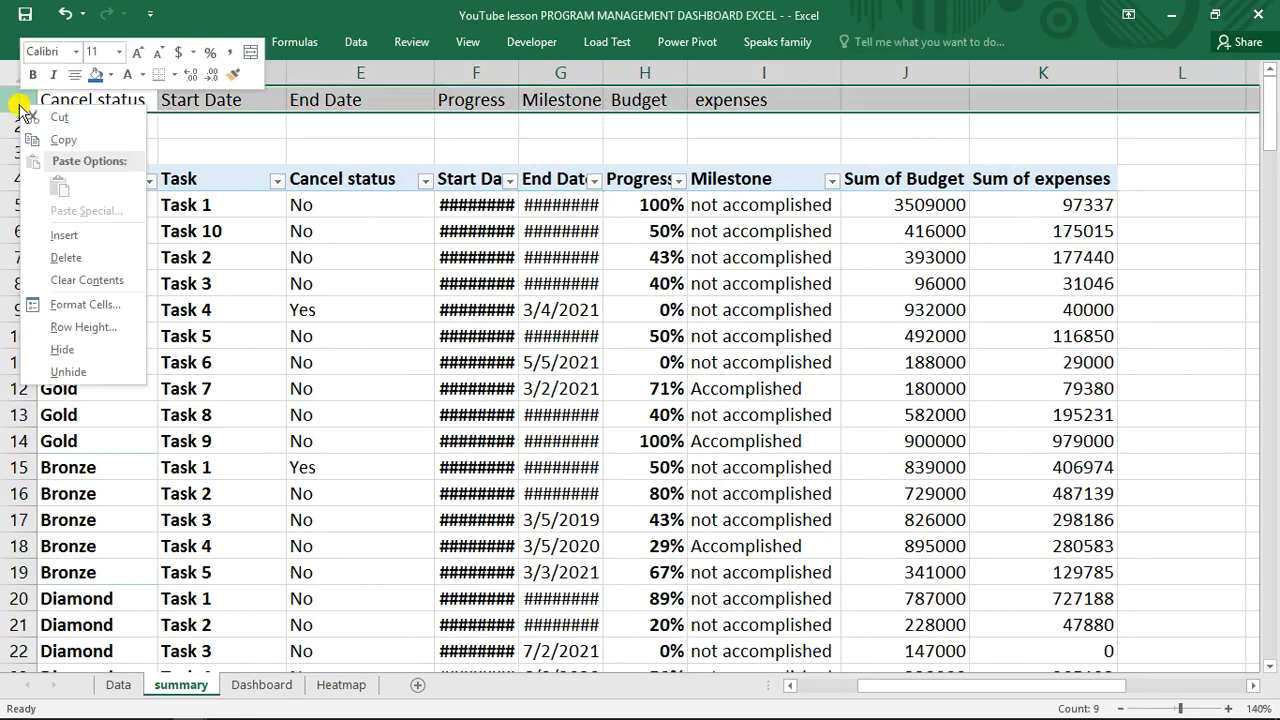
{"action": "left_click", "coordinate": [95, 252]}
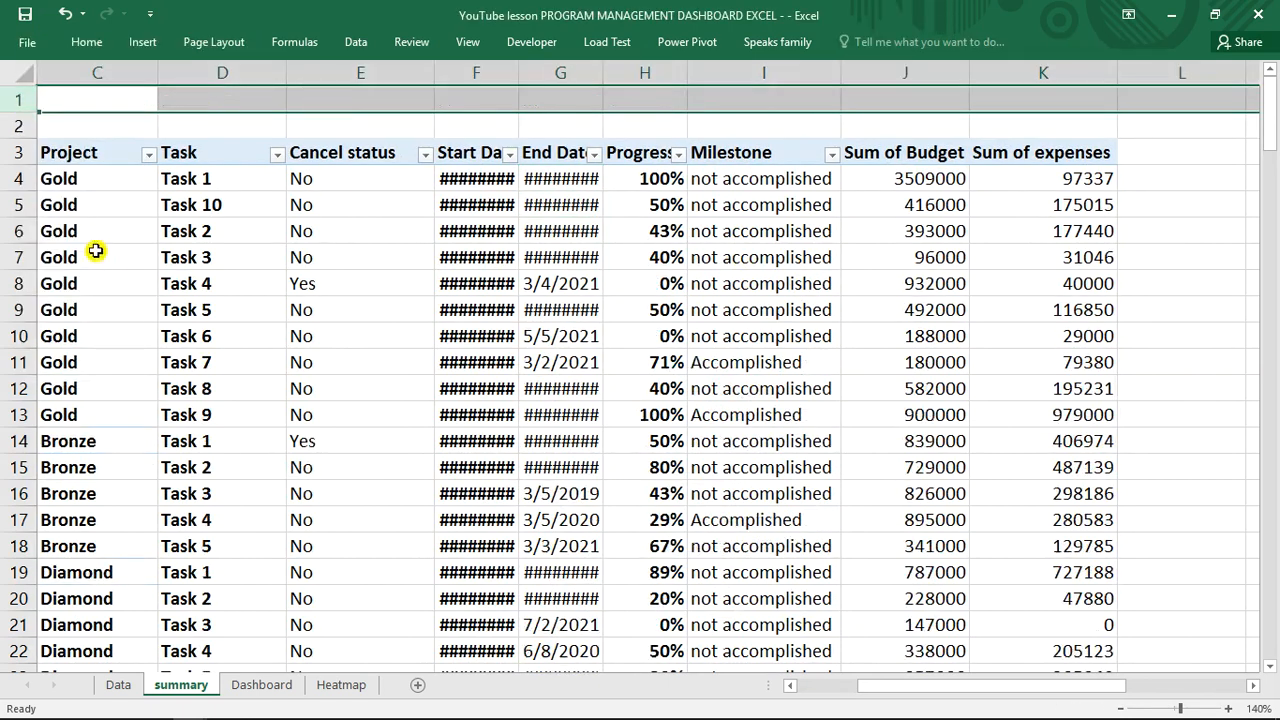
- Autofit all column widths on the summary sheet so the dates and headings show in full
{"action": "left_click", "coordinate": [251, 238]}
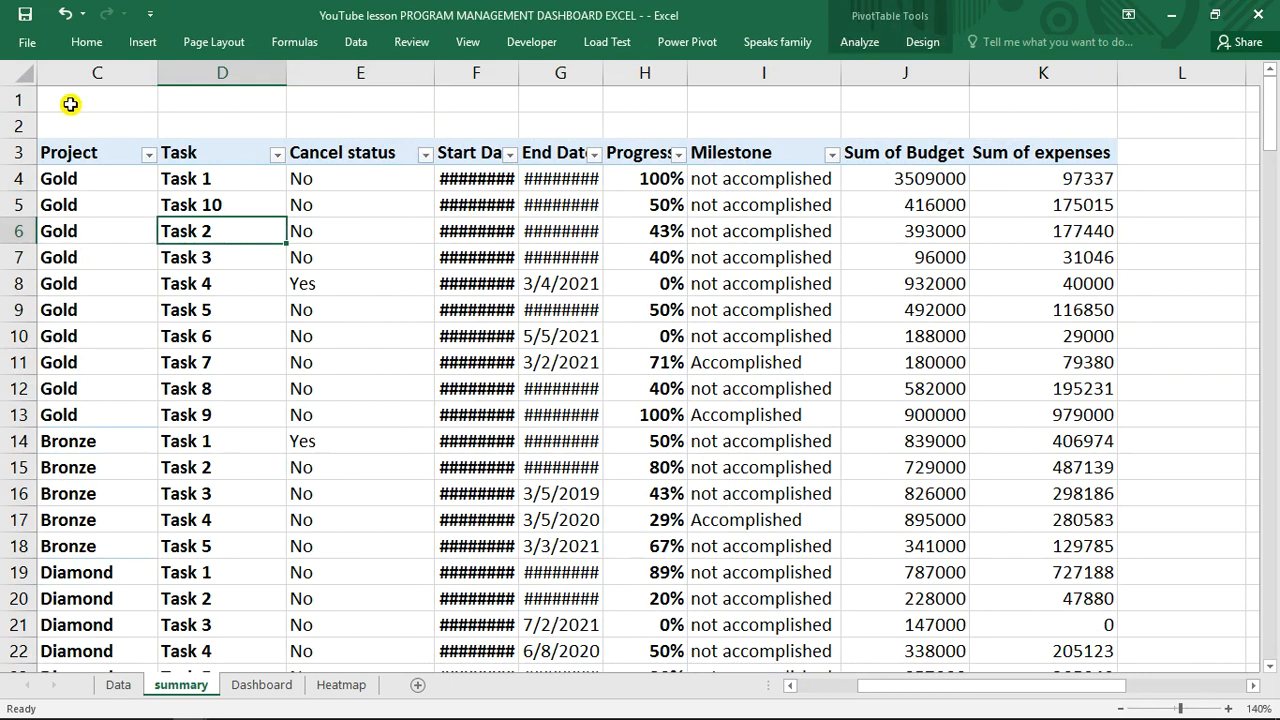
{"action": "left_click", "coordinate": [29, 73]}
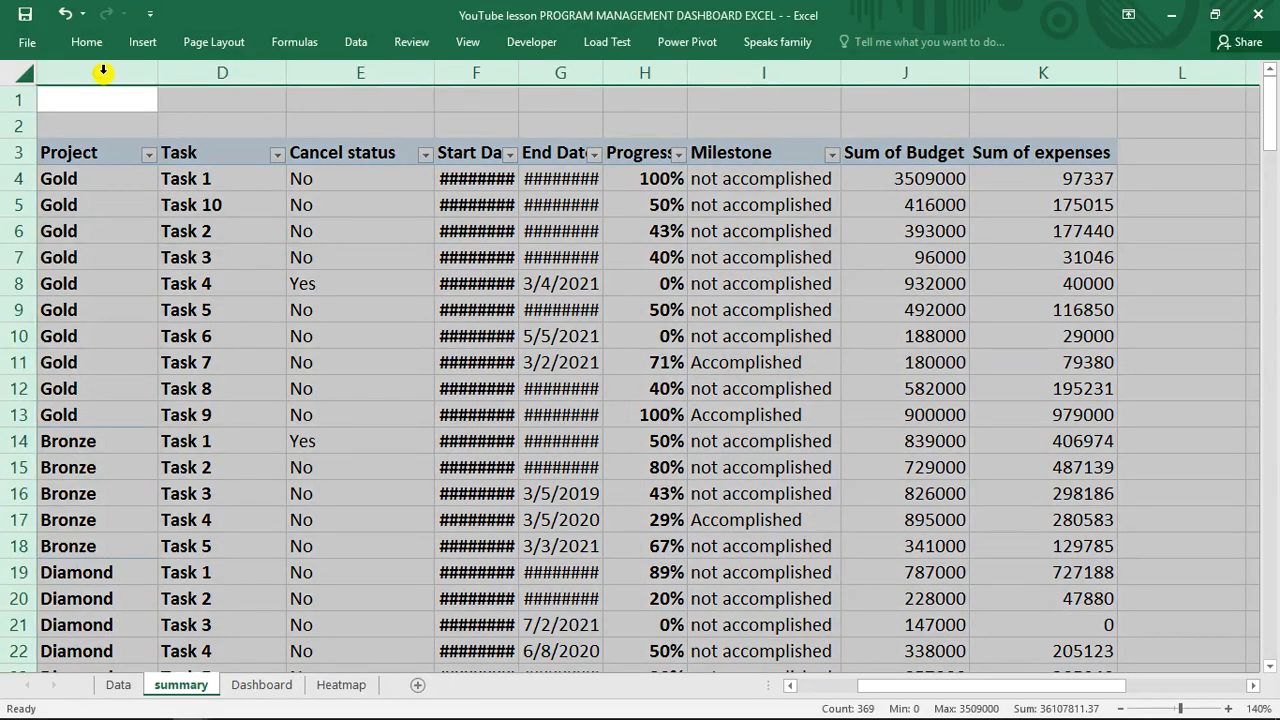
{"action": "double_click", "coordinate": [288, 74]}
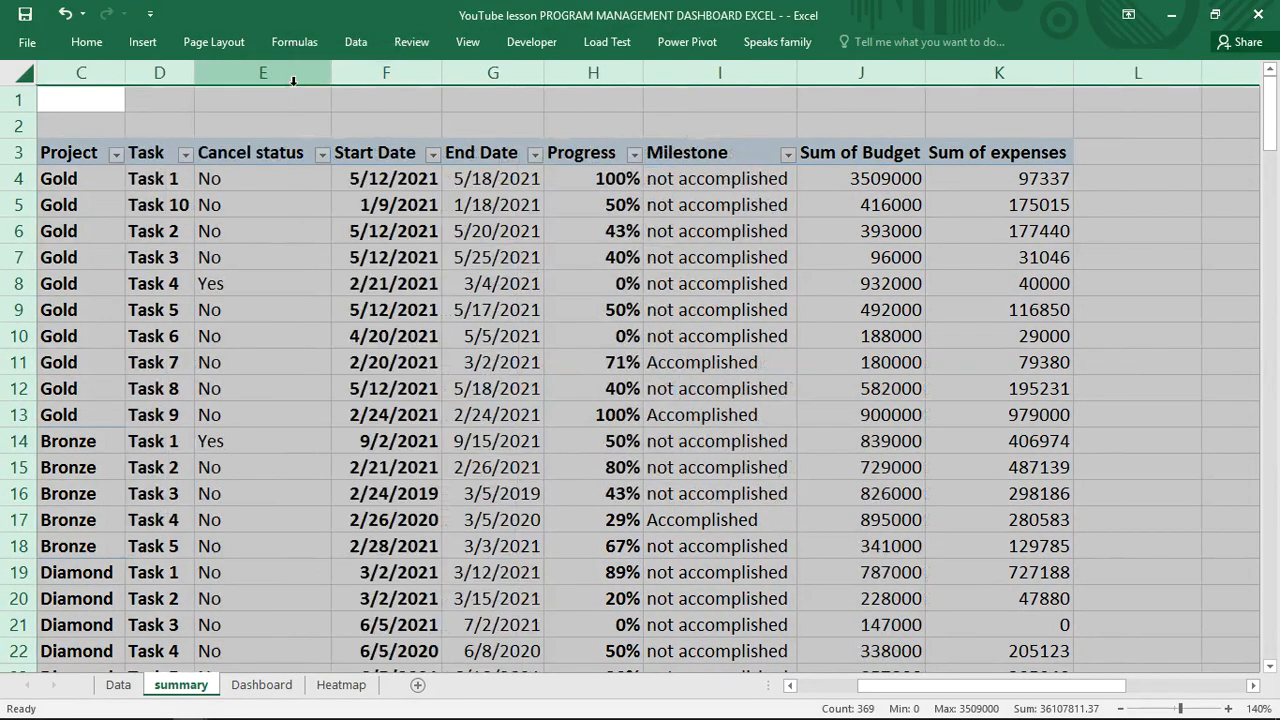
{"action": "left_click", "coordinate": [500, 257]}
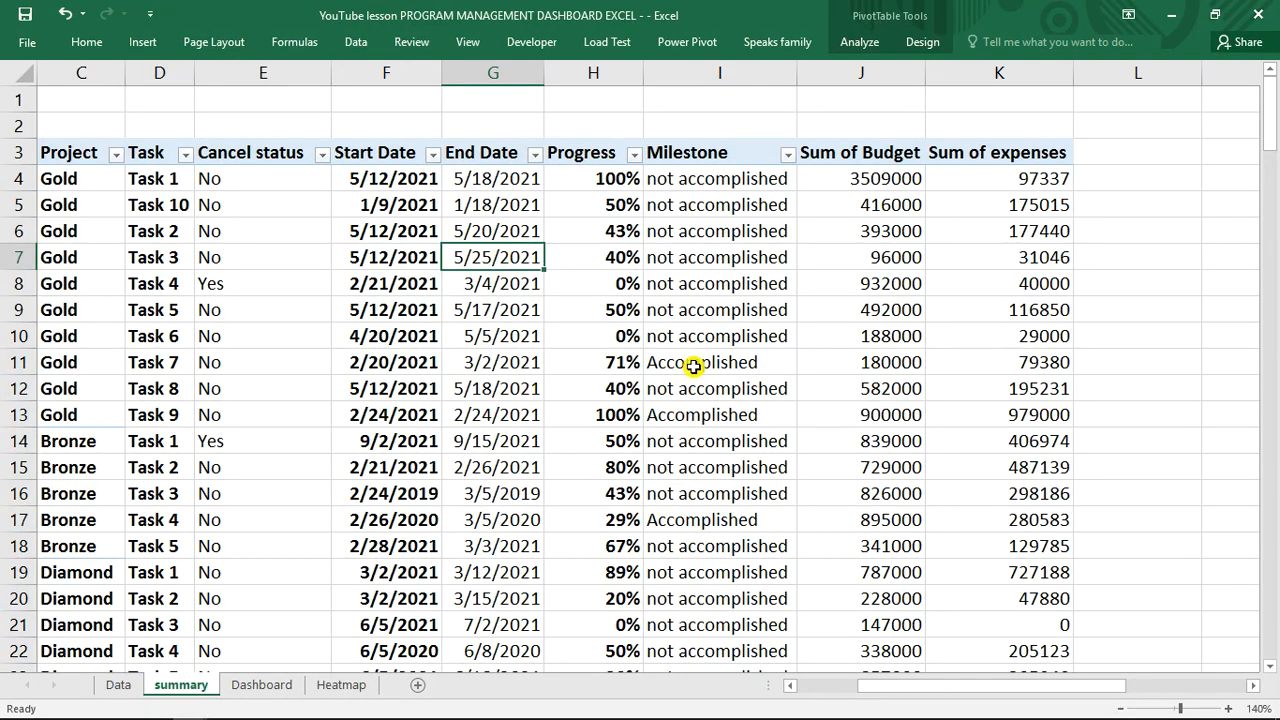
{"action": "left_click_drag", "start_coordinate": [905, 690], "coordinate": [884, 694]}
- Switch to the finished dashboard workbook to copy its Insights label list, and return to the lesson workbook
{"action": "mouse_move", "coordinate": [340, 712]}
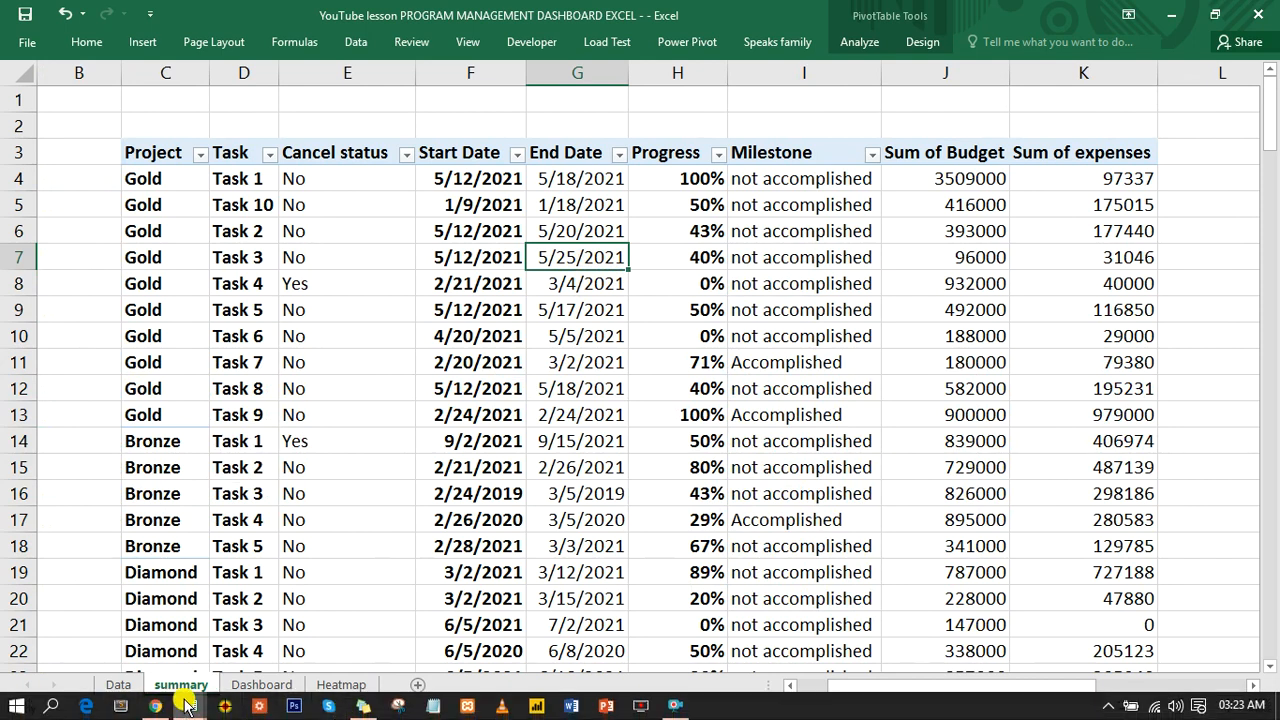
{"action": "mouse_move", "coordinate": [188, 703]}
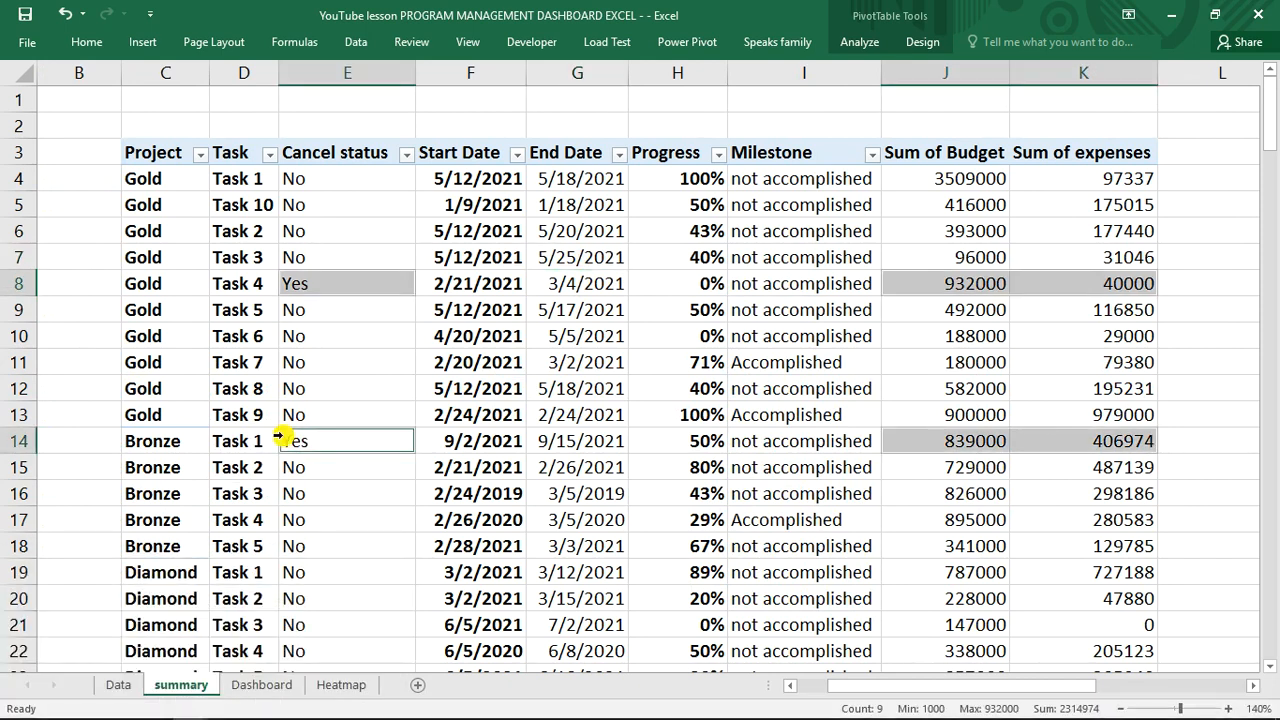
{"action": "key", "text": "alt+Tab"}
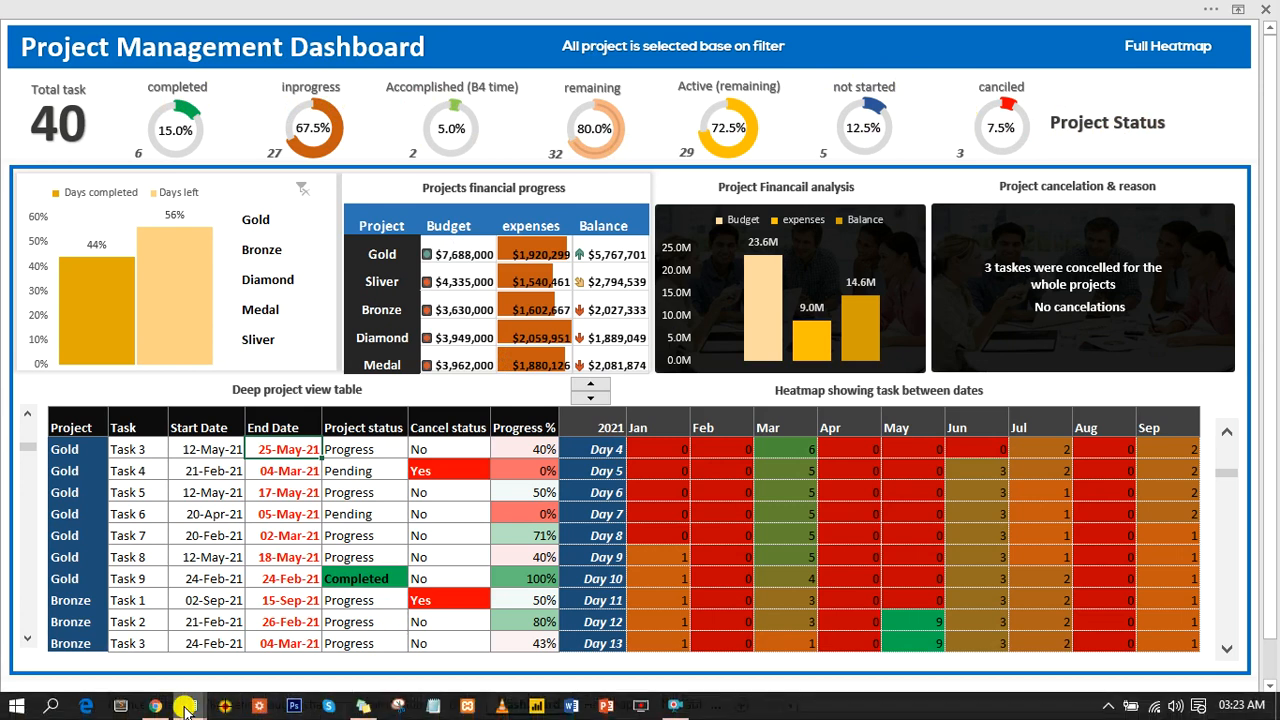
{"action": "mouse_move", "coordinate": [185, 707]}
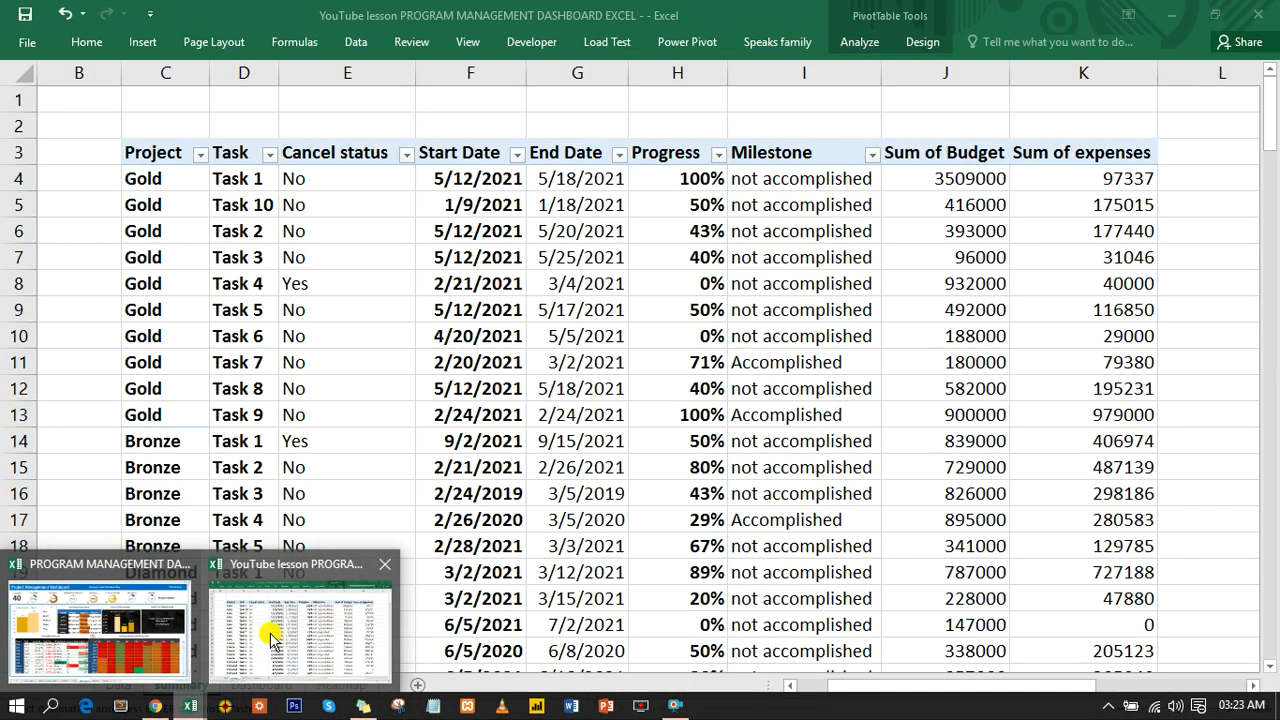
{"action": "left_click", "coordinate": [268, 628]}
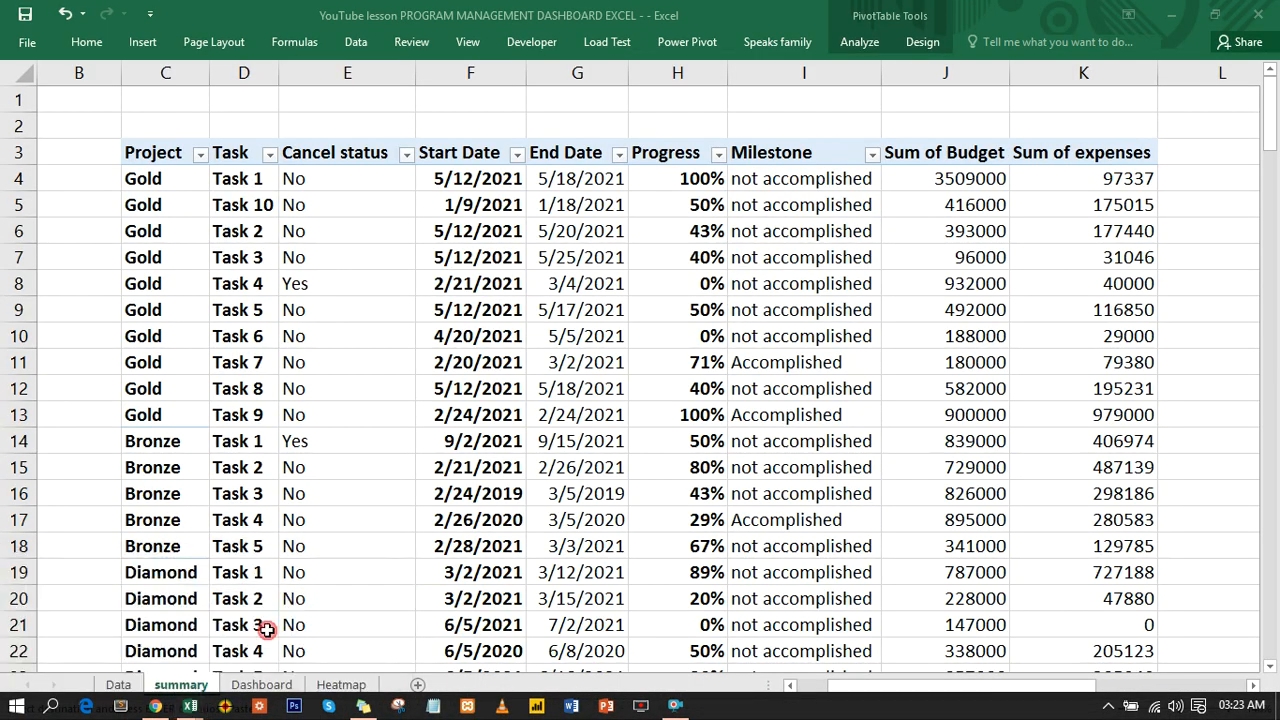
- Paste the copied label list, from Insights to Accomplished (B4 time), at D6 of a new sheet and autofit column D
{"action": "left_click", "coordinate": [418, 687]}
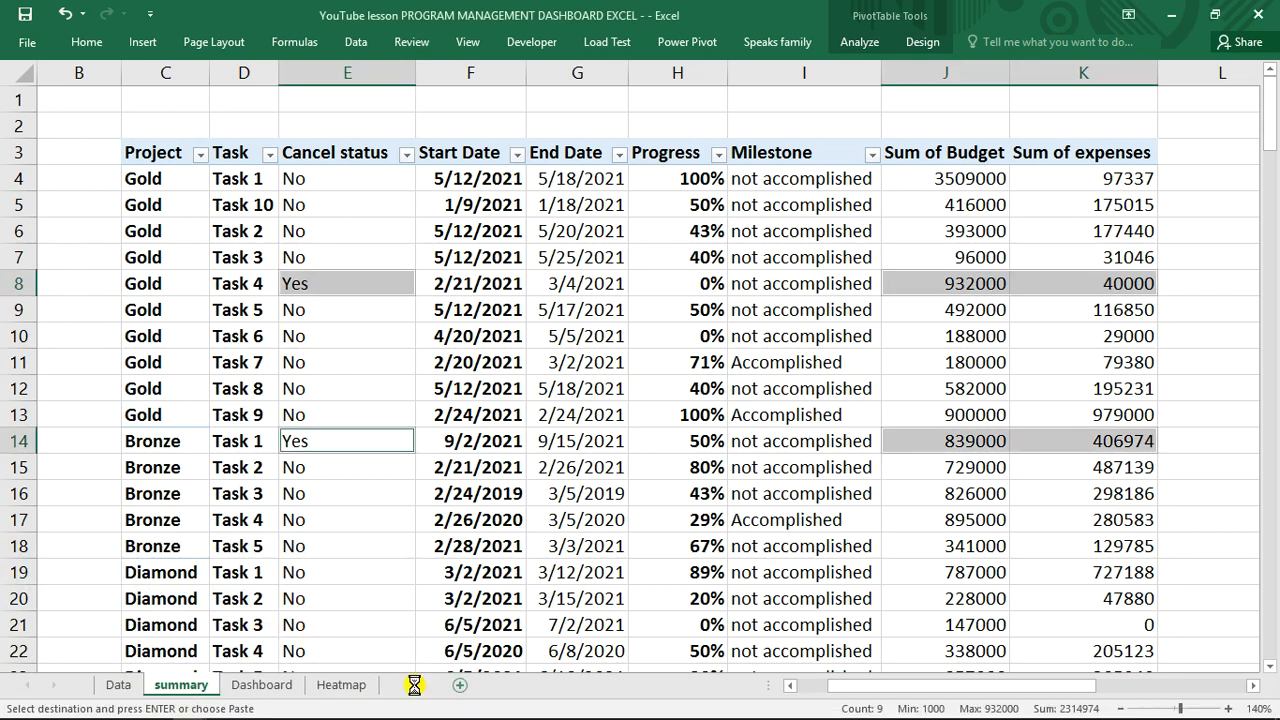
{"action": "left_click", "coordinate": [247, 175]}
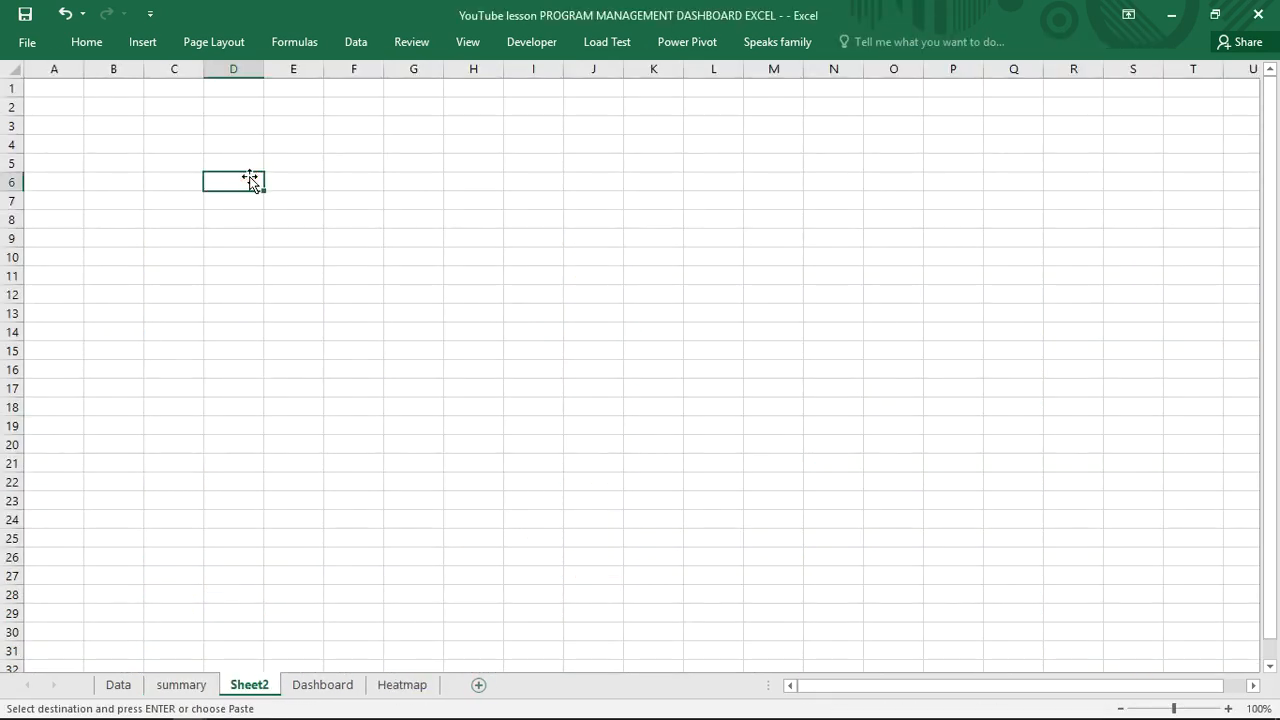
{"action": "type", "text": "Insights Total task completed not started inprogress remaining canciled Active (remaining) Accomplished (B4 time)"}
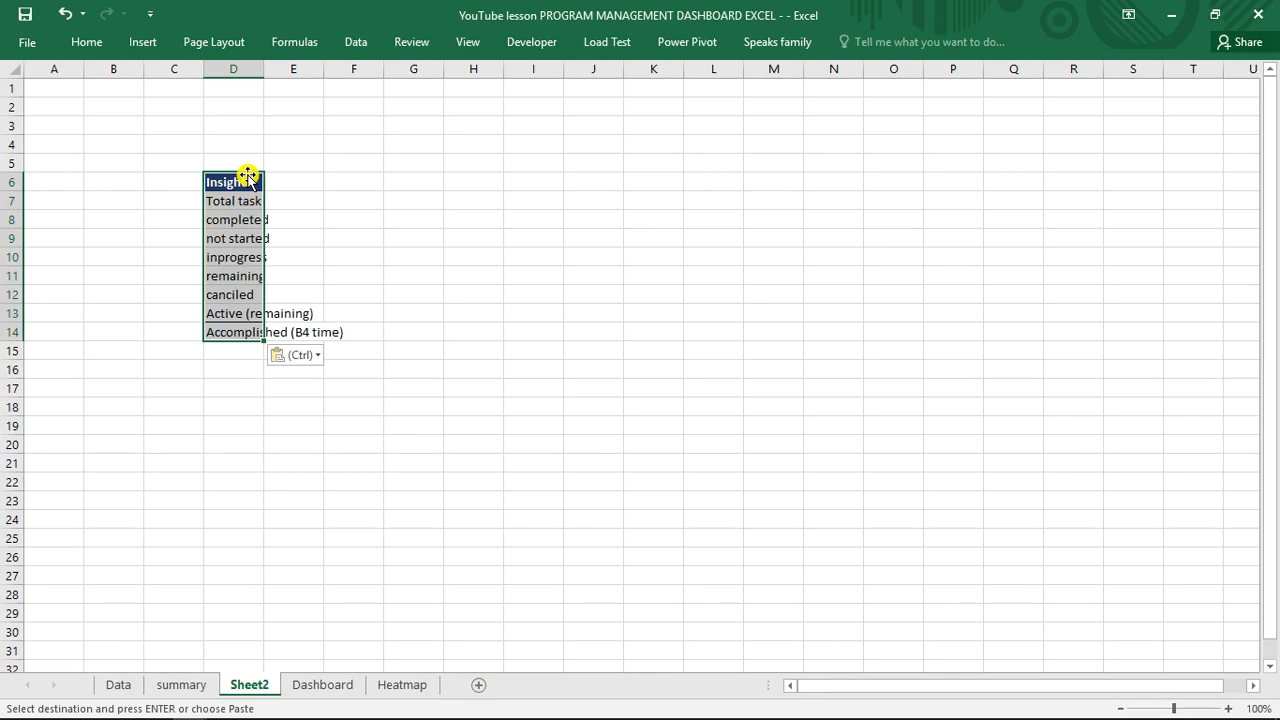
{"action": "left_click", "coordinate": [268, 87]}
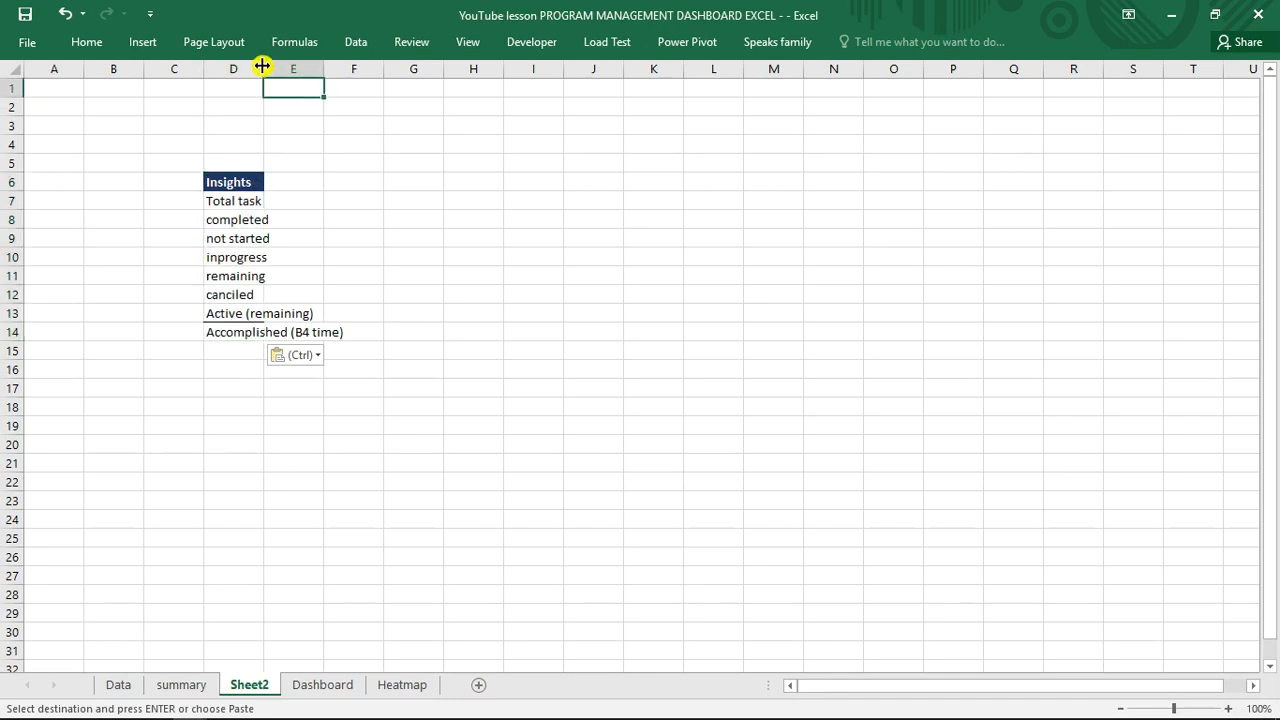
{"action": "double_click", "coordinate": [267, 69]}
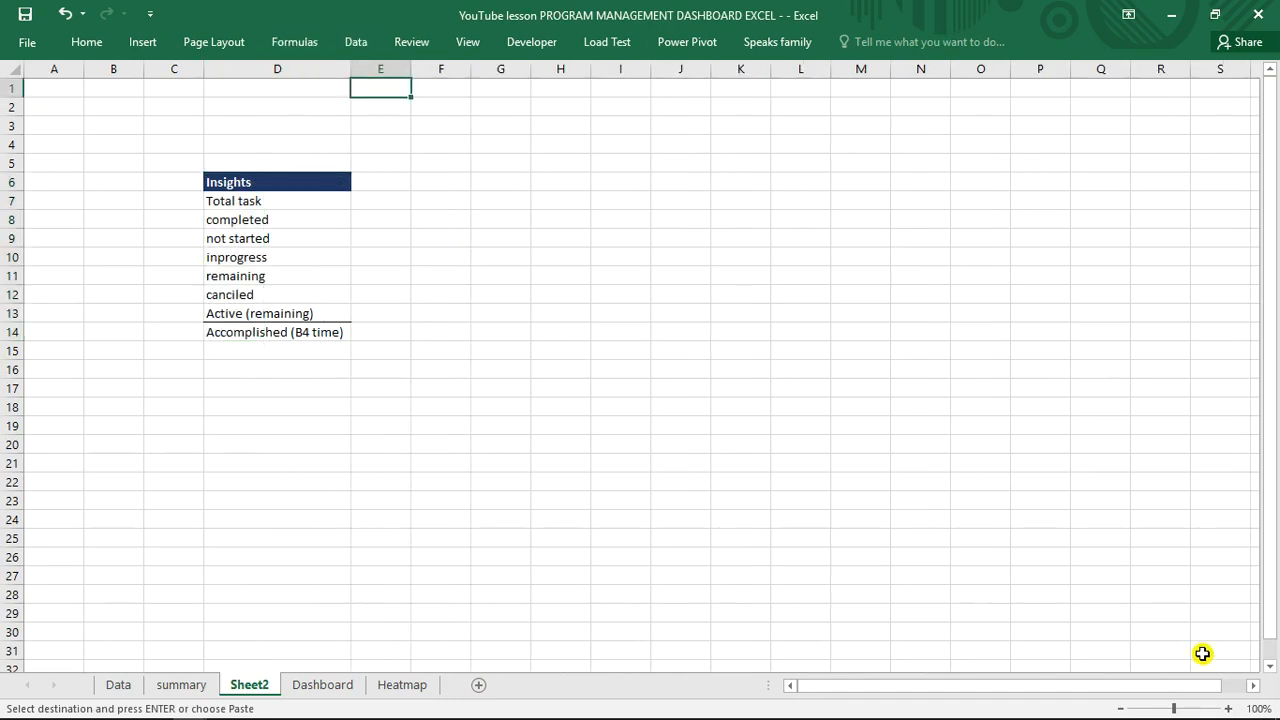
- Enter the column heading summary in E6, beside the Insights heading
{"action": "left_click", "coordinate": [1228, 708]}
{"action": "left_click", "coordinate": [1228, 708]}
{"action": "left_click", "coordinate": [1228, 708]}
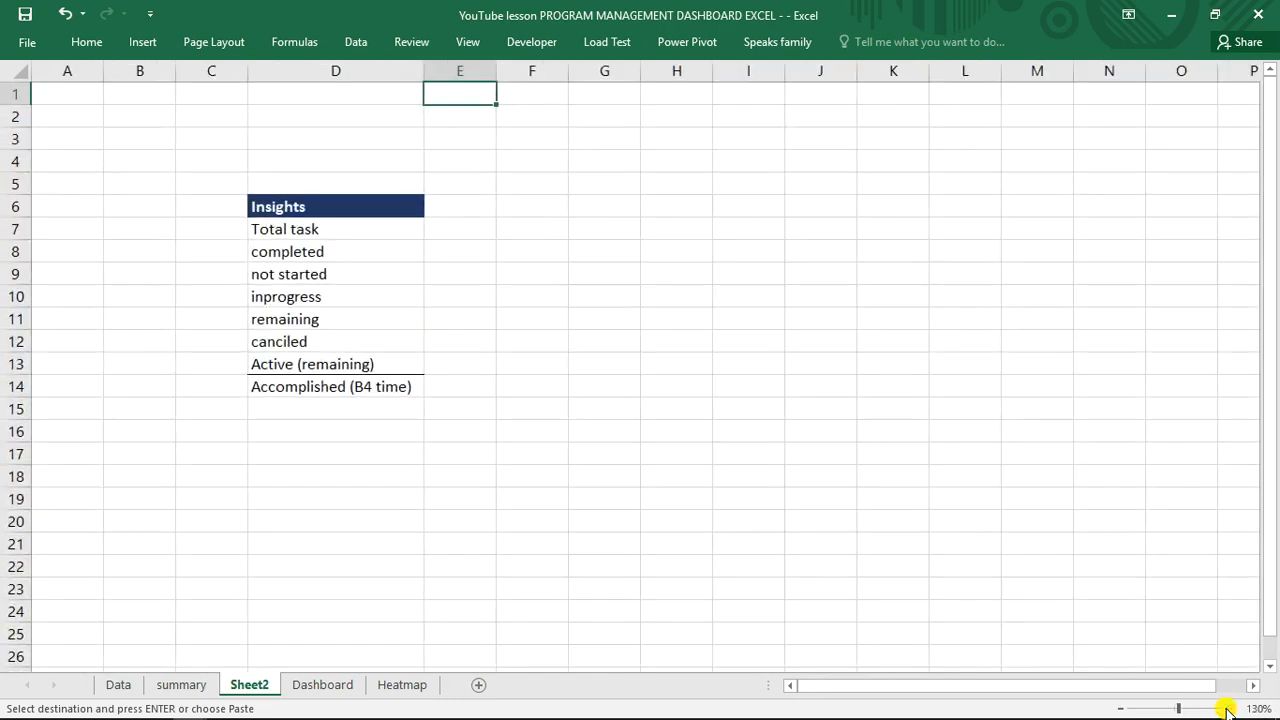
{"action": "left_click", "coordinate": [1228, 708]}
{"action": "left_click", "coordinate": [1228, 708]}
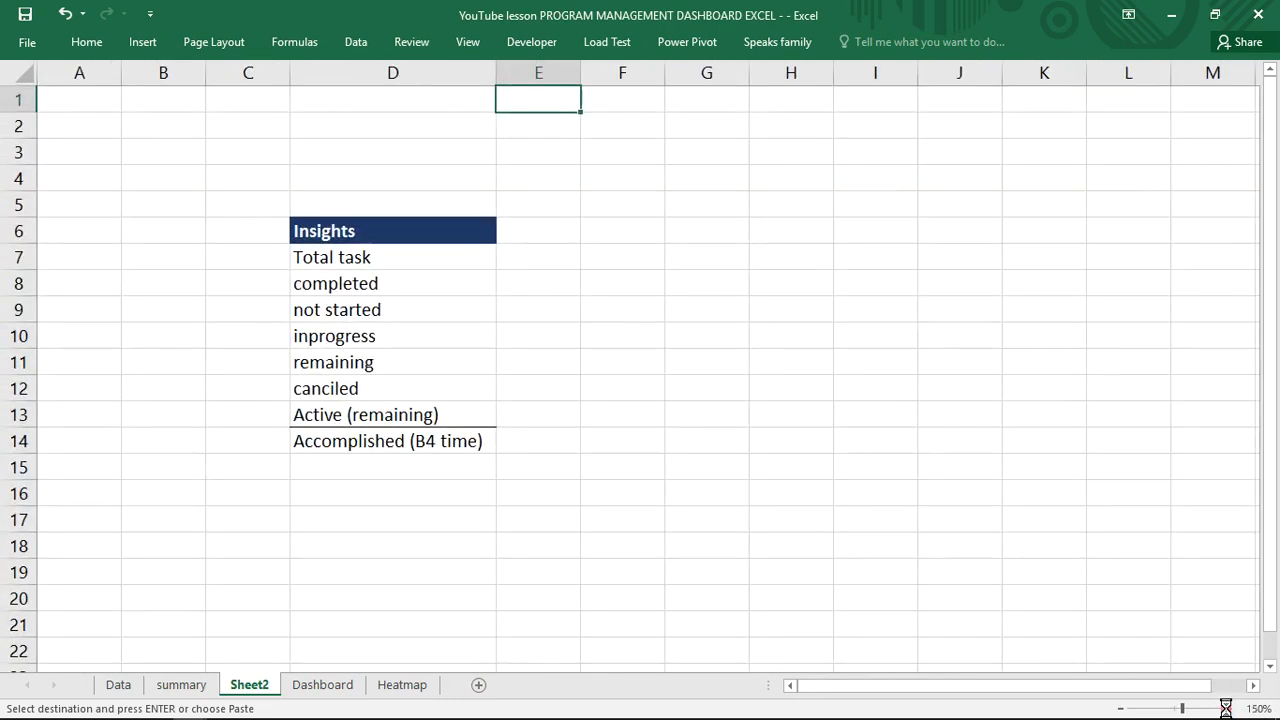
{"action": "left_click", "coordinate": [562, 244]}
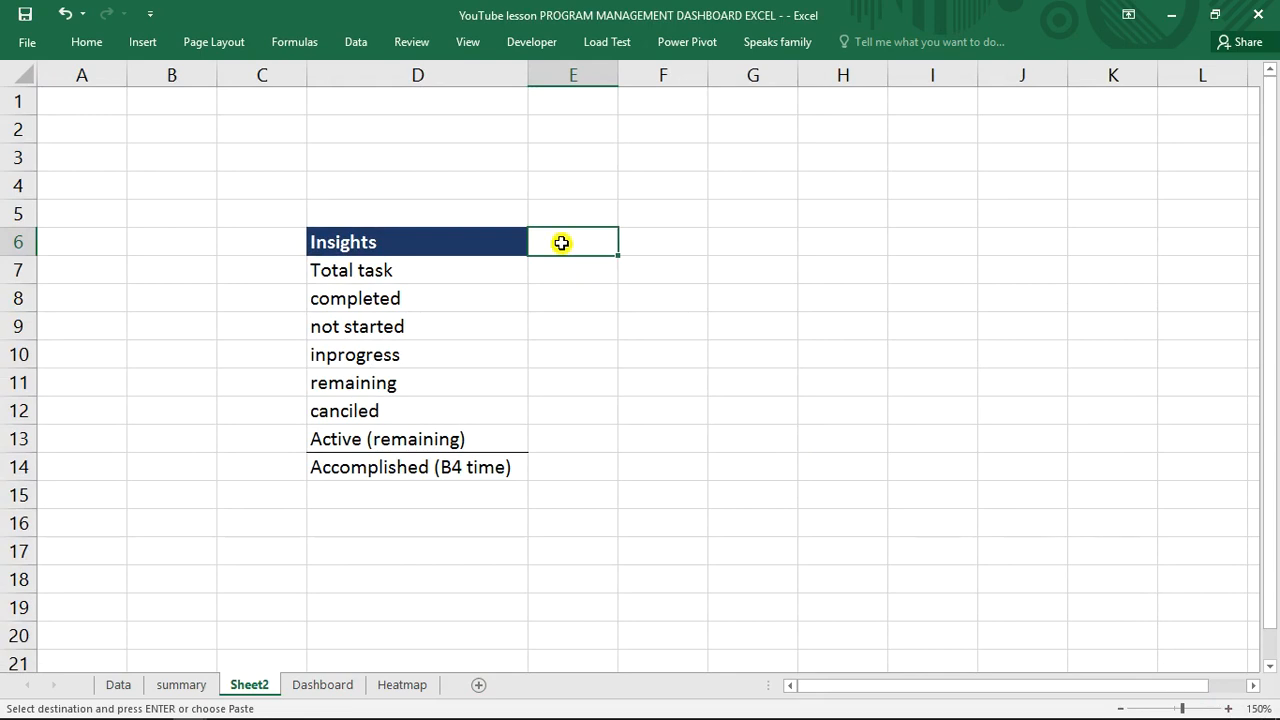
{"action": "type", "text": "summary"}
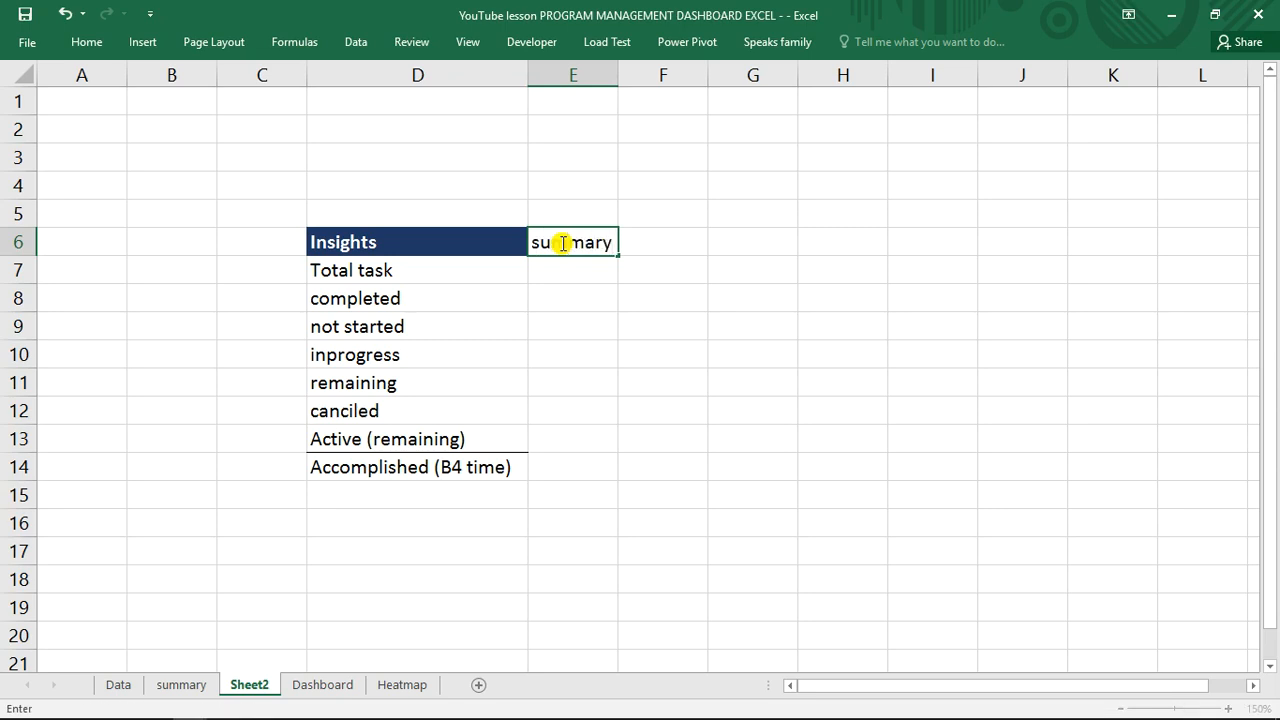
{"action": "key", "text": "Down"}
{"action": "key", "text": "Right"}
{"action": "key", "text": "Up"}
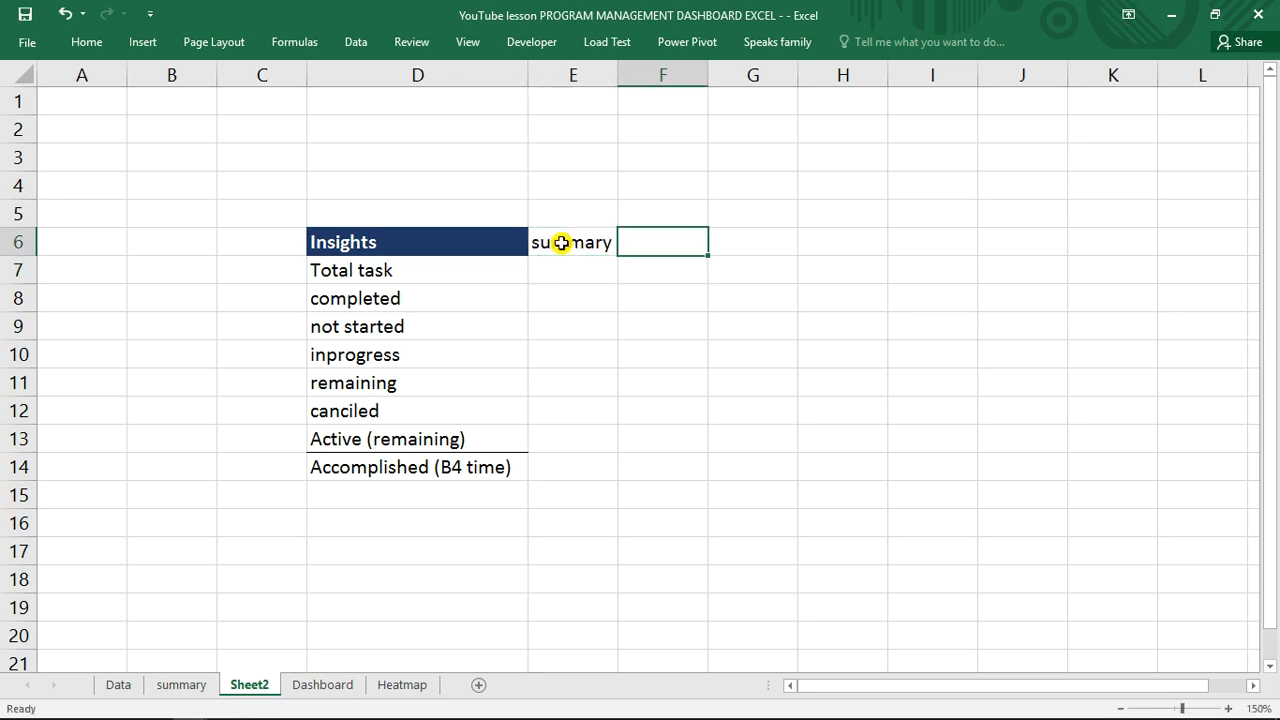
- Enter the headings percentage in F6 and blankspace in G6
{"action": "type", "text": "pwer"}
{"action": "key", "text": "BackSpace"}
{"action": "key", "text": "BackSpace"}
{"action": "type", "text": "e"}
{"action": "key", "text": "BackSpace"}
{"action": "key", "text": "BackSpace"}
{"action": "type", "text": "ercentage"}
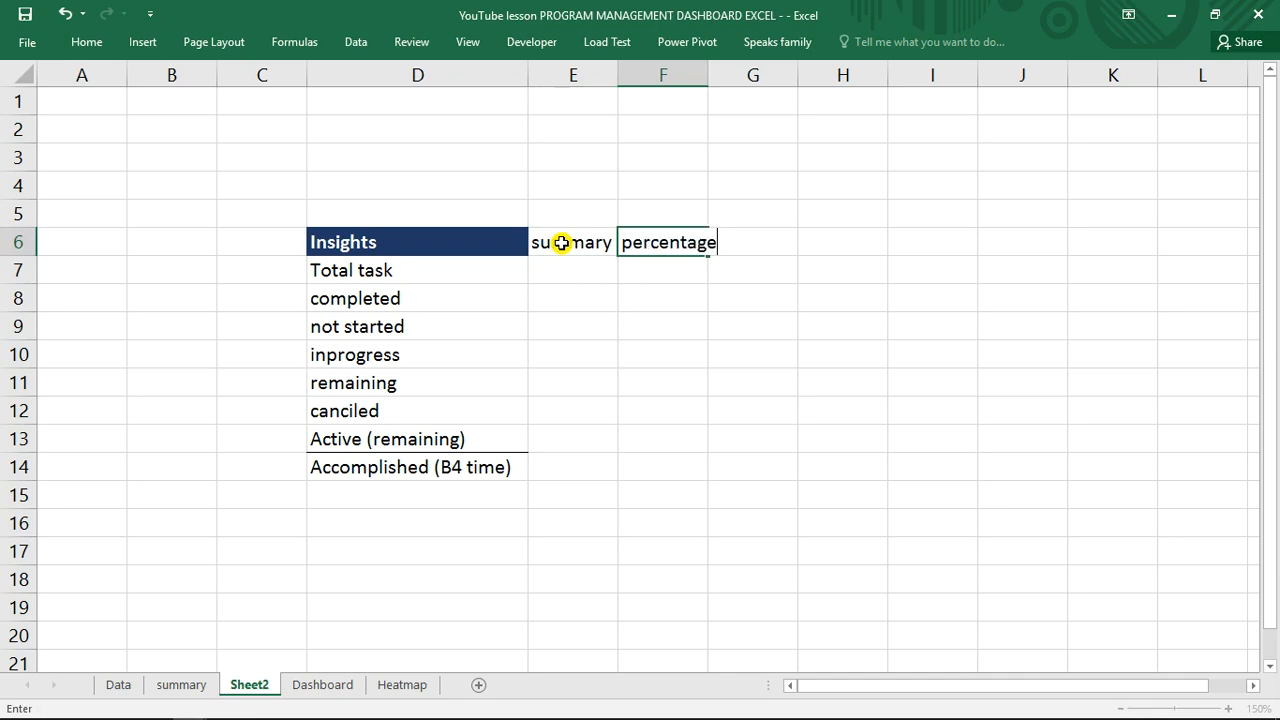
{"action": "key", "text": "Tab"}
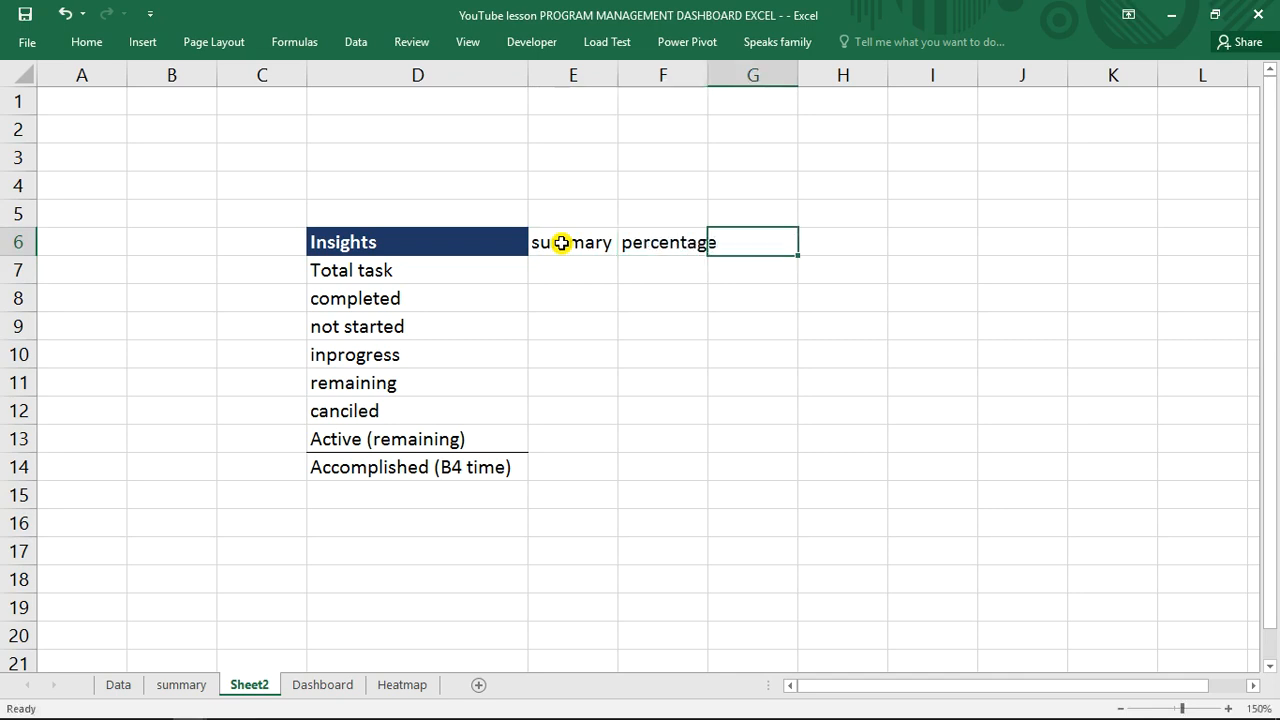
{"action": "type", "text": "blacn"}
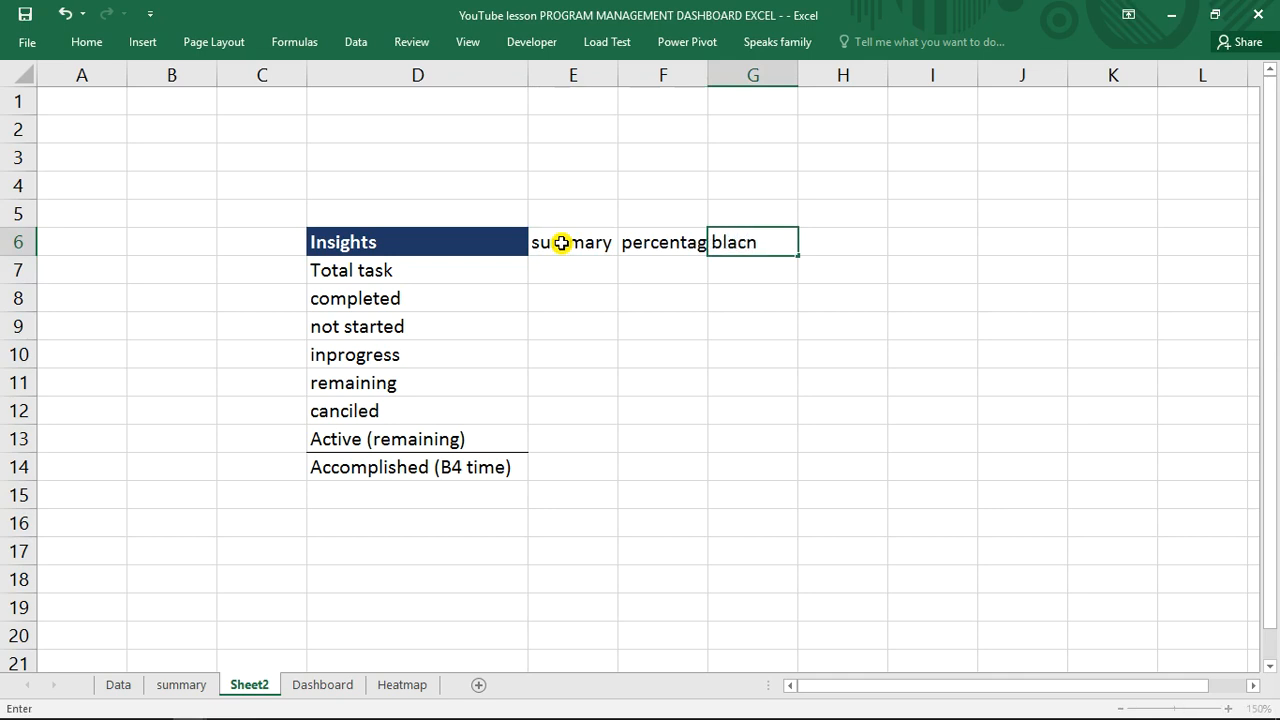
{"action": "key", "text": "BackSpace"}
{"action": "key", "text": "BackSpace"}
{"action": "type", "text": "nkspa"}
{"action": "key", "text": "Return"}
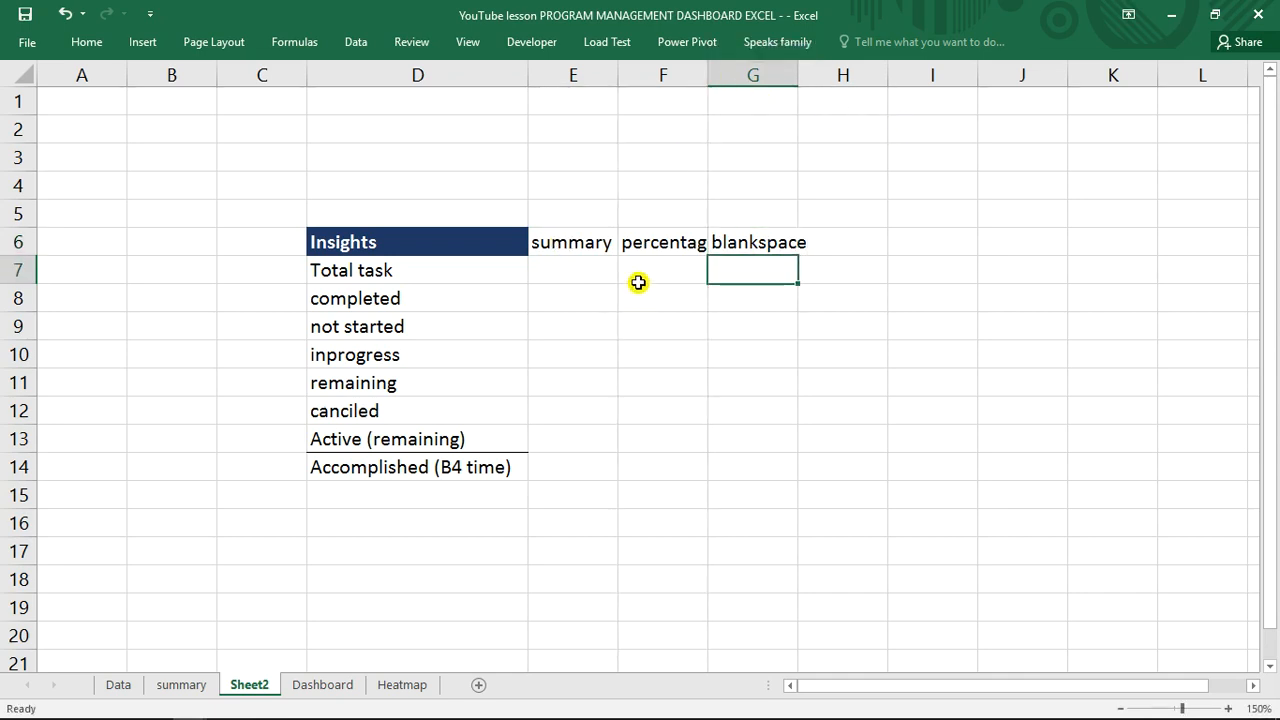
- Format the empty cells F7:G14 under percentage and blankspace as percentages with zero decimal places
{"action": "left_click_drag", "start_coordinate": [638, 282], "coordinate": [728, 469]}
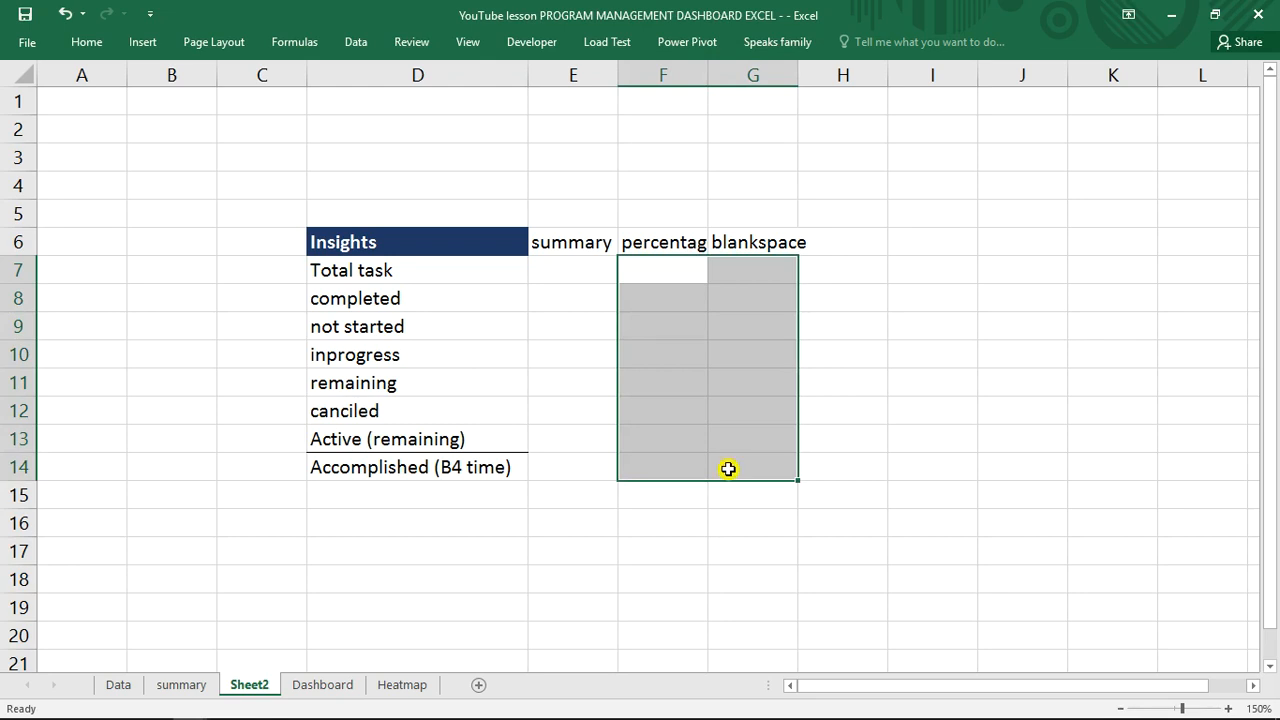
{"action": "key", "text": "ctrl+1"}
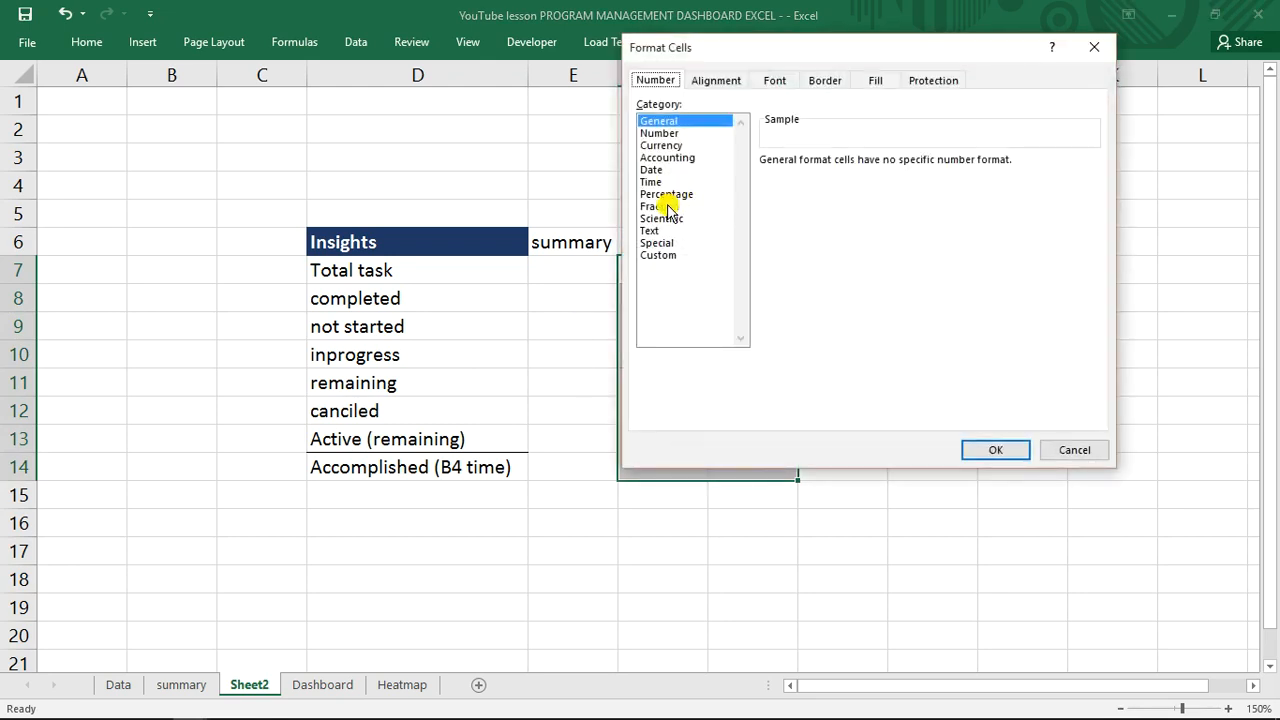
{"action": "left_click", "coordinate": [668, 194]}
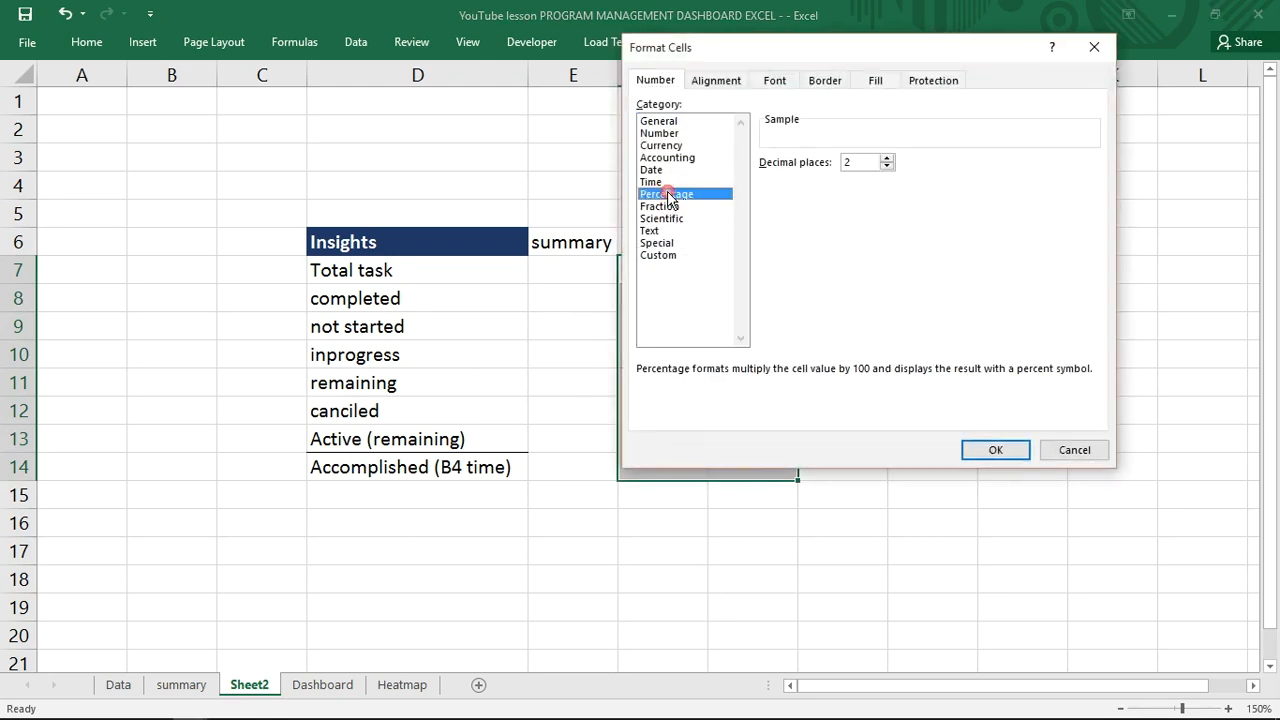
{"action": "double_click", "coordinate": [889, 166]}
{"action": "left_click", "coordinate": [996, 450]}
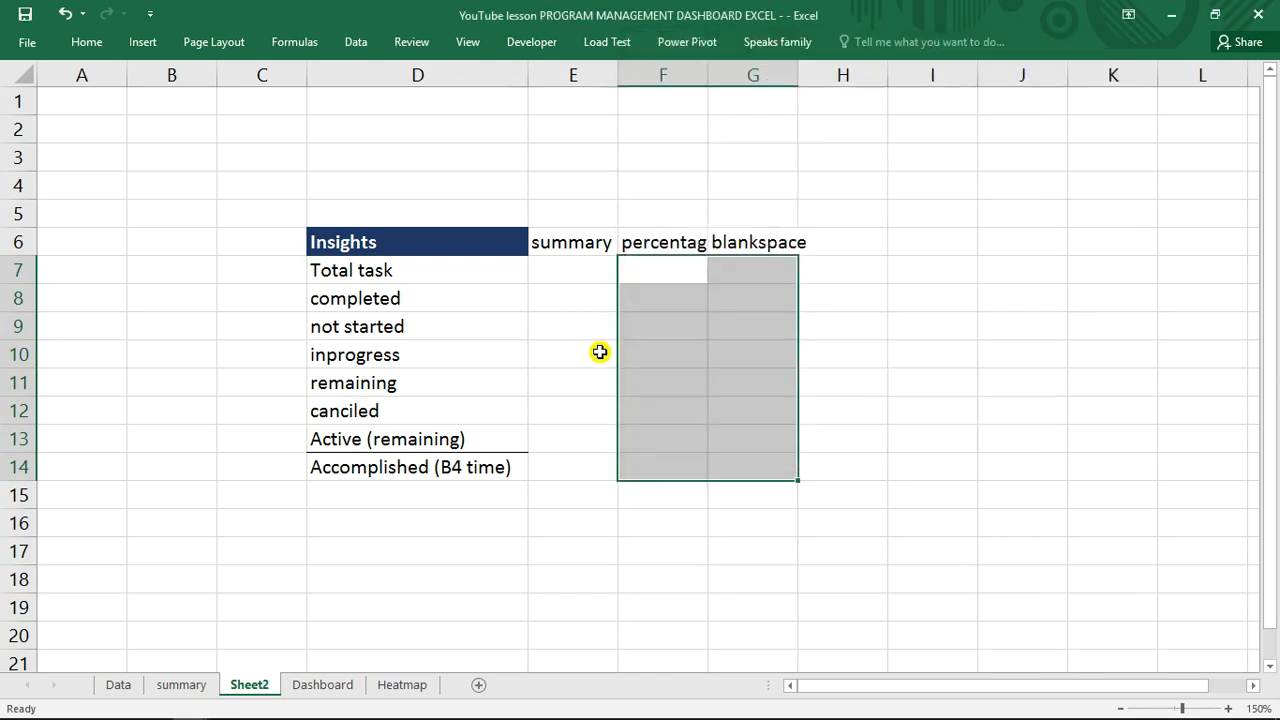
- Format the three new headings in E6:G6 with a blue fill and bold white text
{"action": "left_click", "coordinate": [580, 269]}
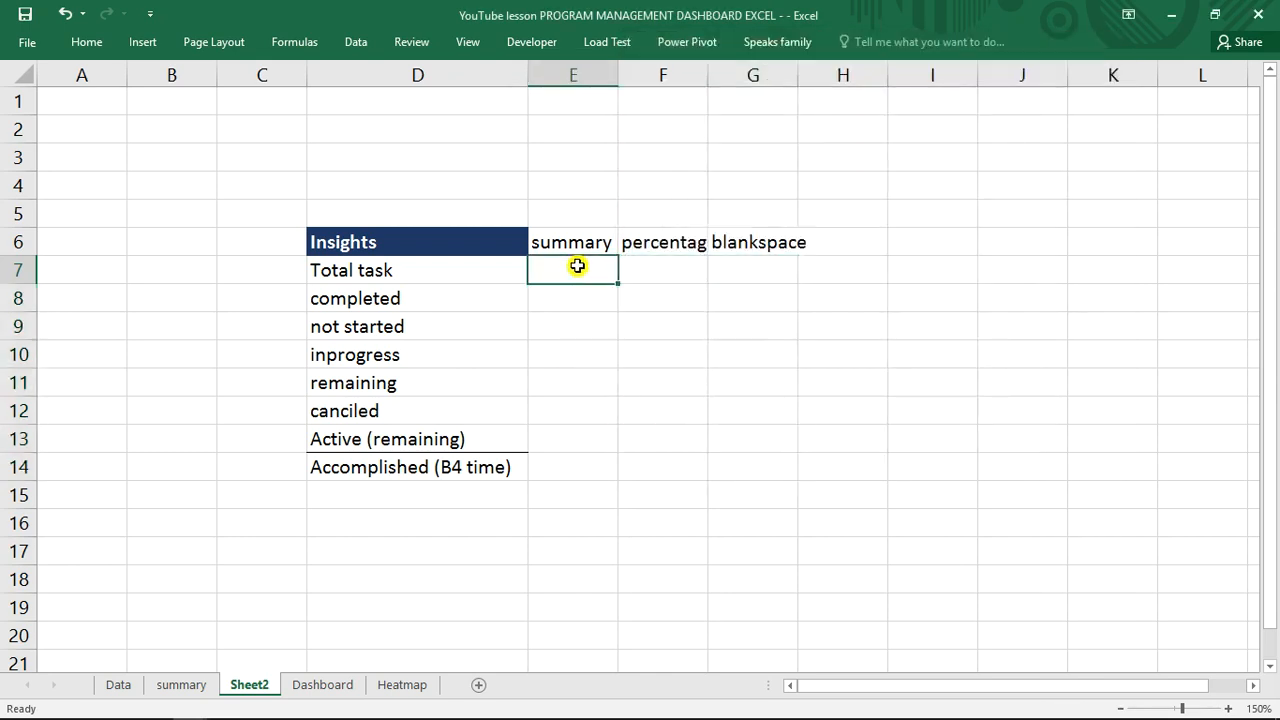
{"action": "left_click_drag", "start_coordinate": [565, 246], "coordinate": [788, 246]}
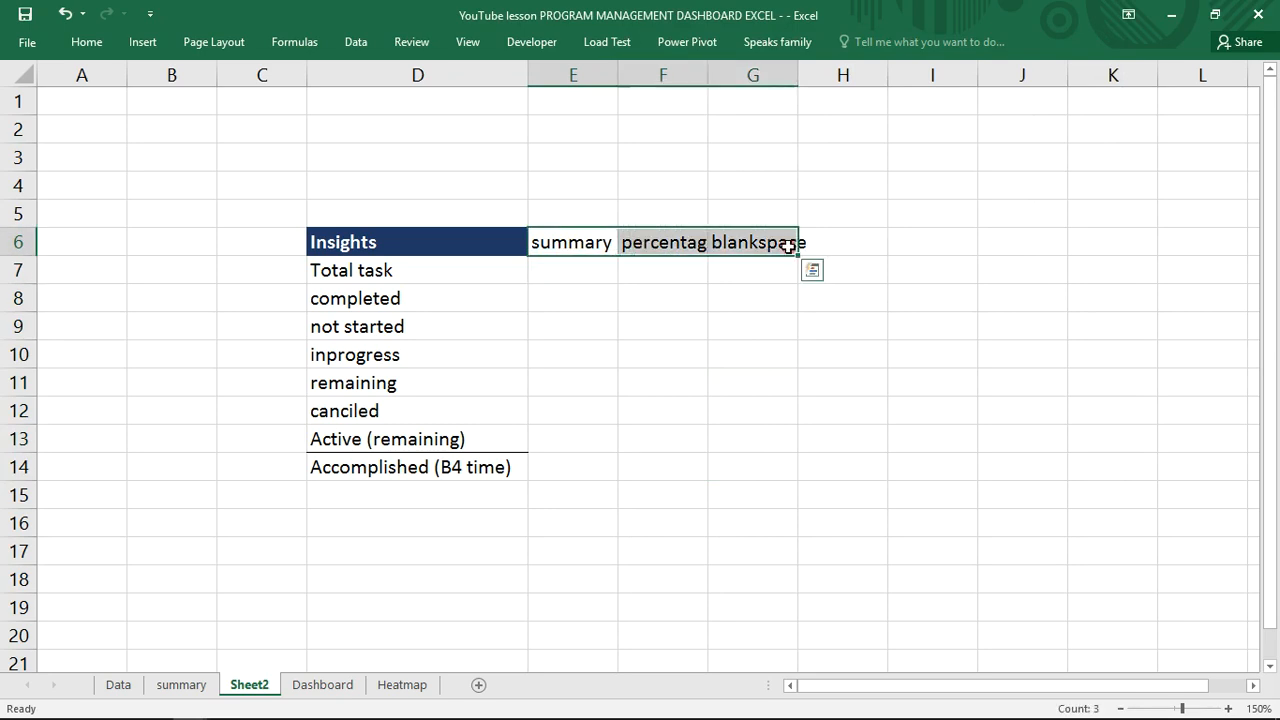
{"action": "left_click", "coordinate": [103, 50]}
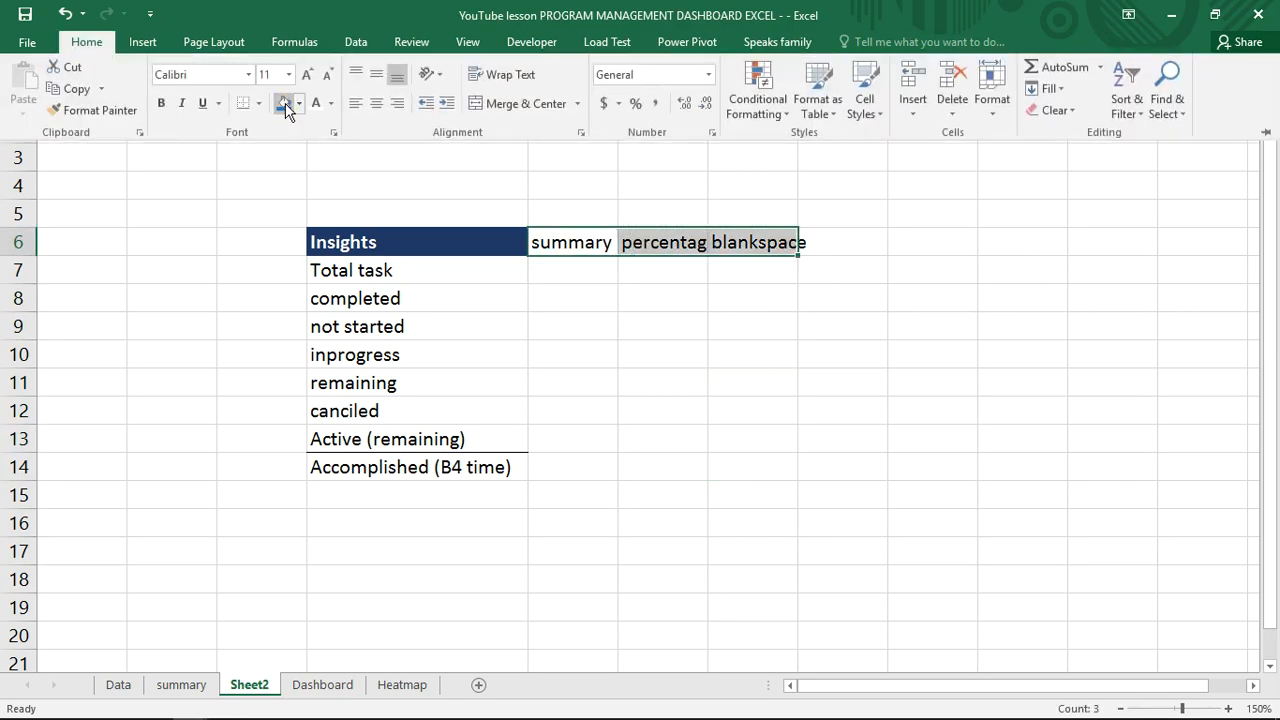
{"action": "left_click", "coordinate": [284, 103]}
{"action": "left_click", "coordinate": [316, 103]}
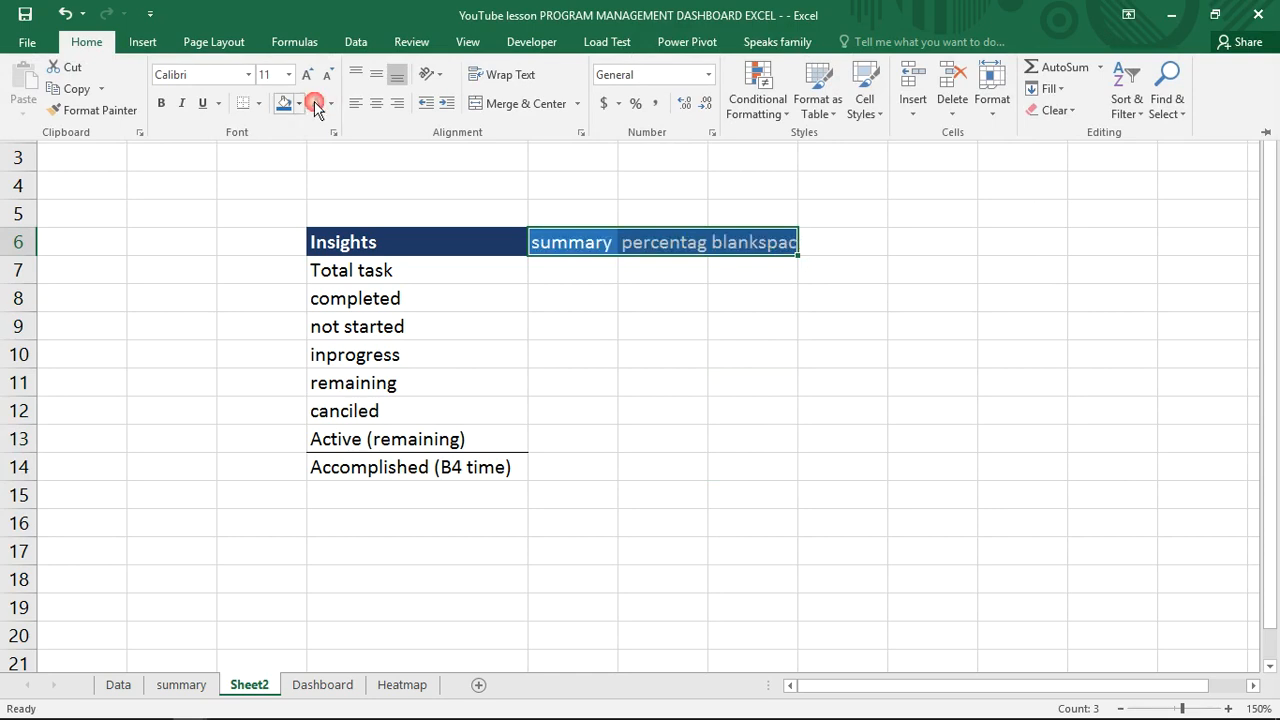
{"action": "left_click", "coordinate": [162, 103]}
- Enter a COUNTA formula for Total task in E7 that counts the Cancel status column, summary!E:E
{"action": "left_click", "coordinate": [551, 280]}
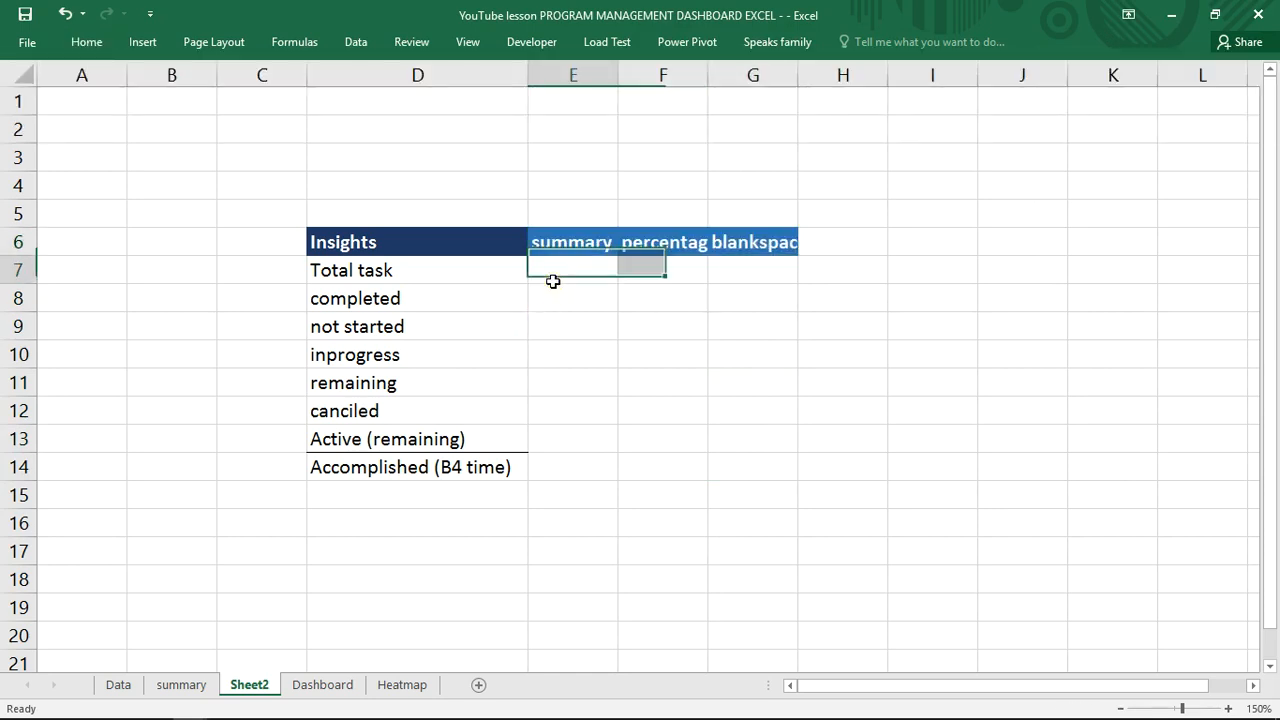
{"action": "type", "text": "="}
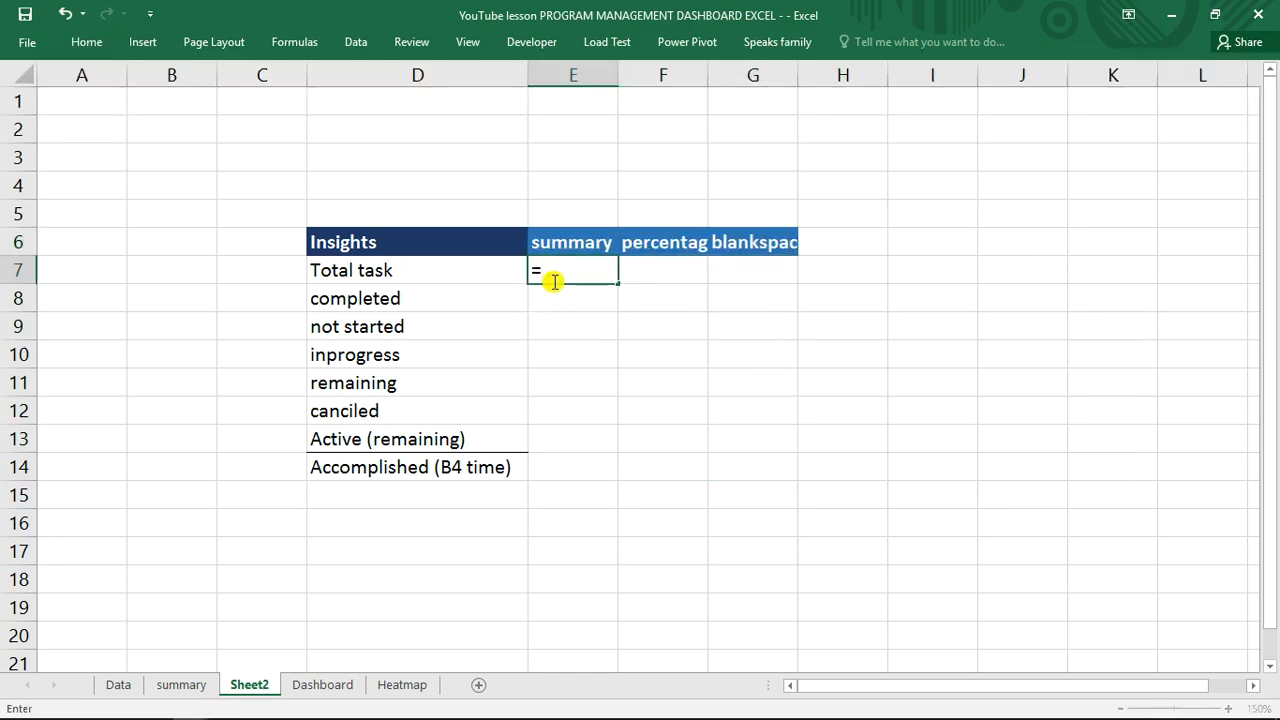
{"action": "type", "text": "con"}
{"action": "key", "text": "BackSpace"}
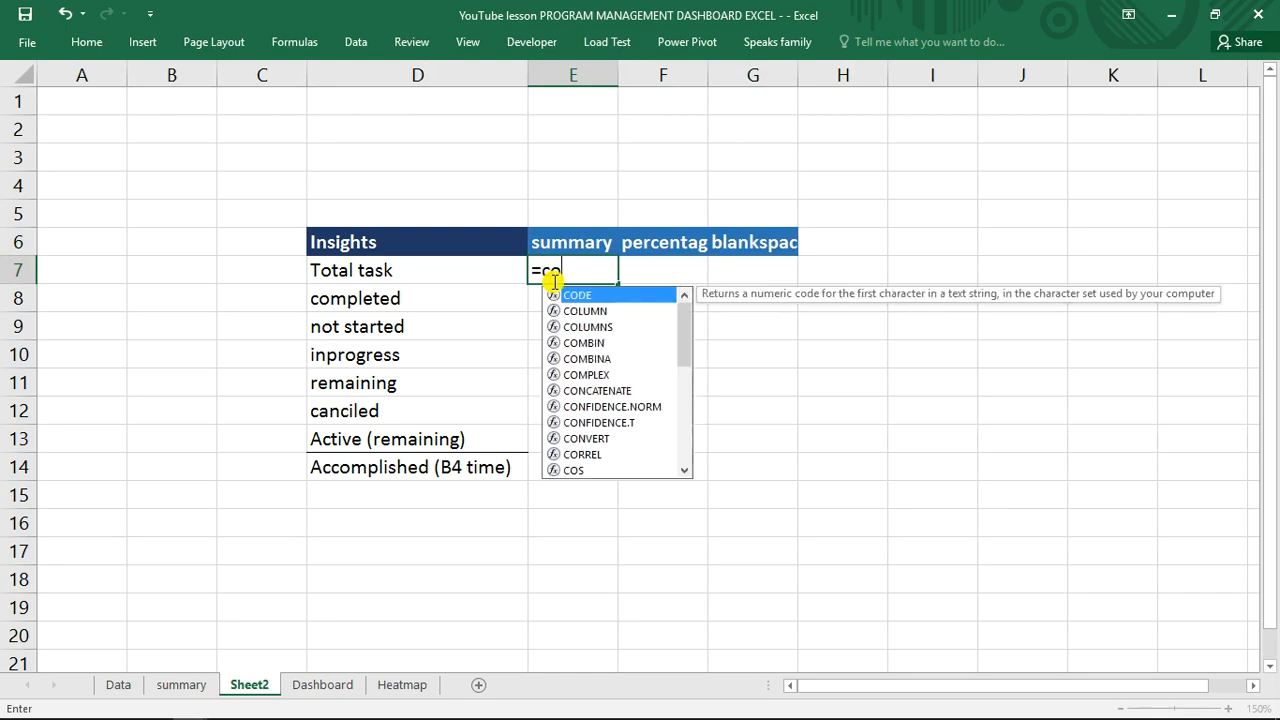
{"action": "type", "text": "unta"}
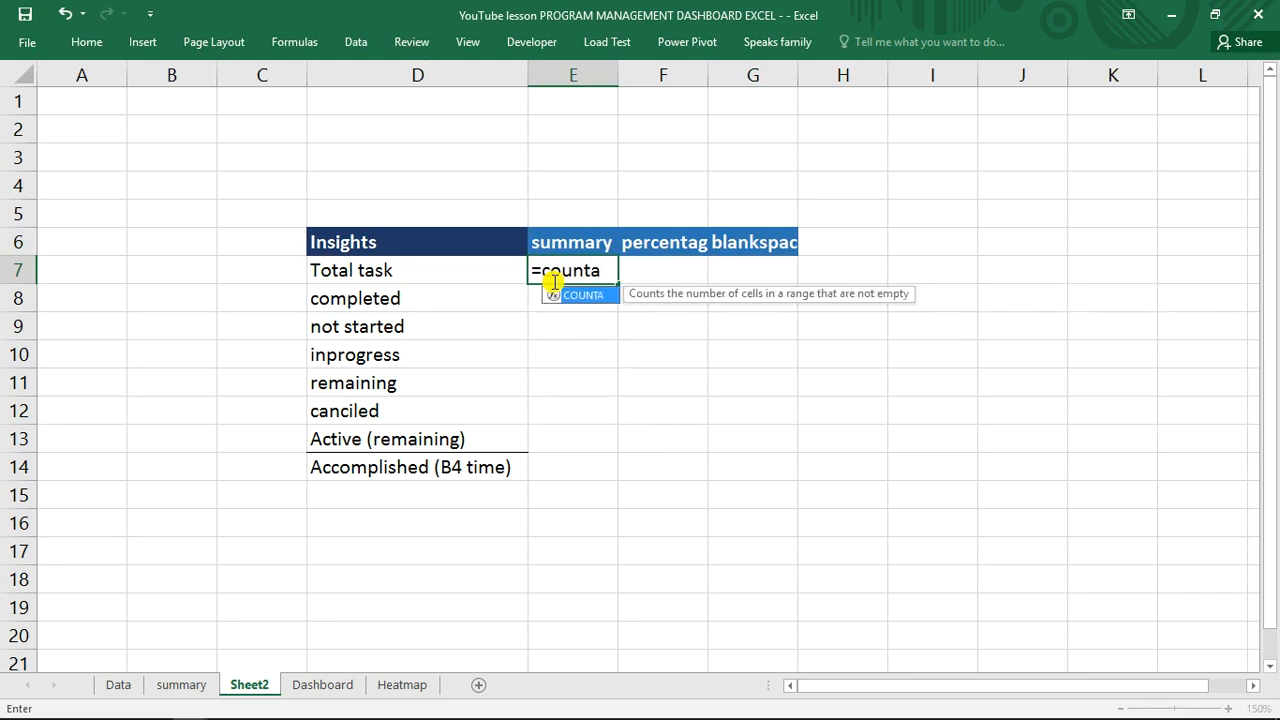
{"action": "key", "text": "Tab"}
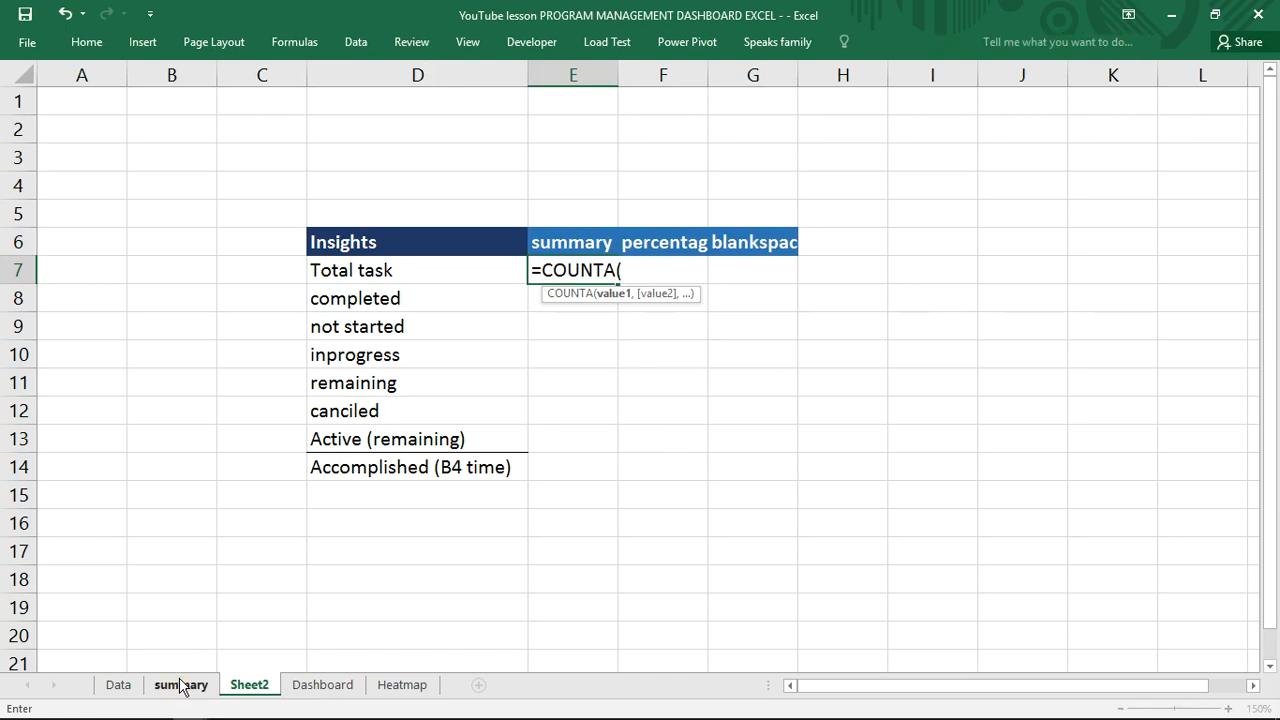
{"action": "left_click", "coordinate": [181, 685]}
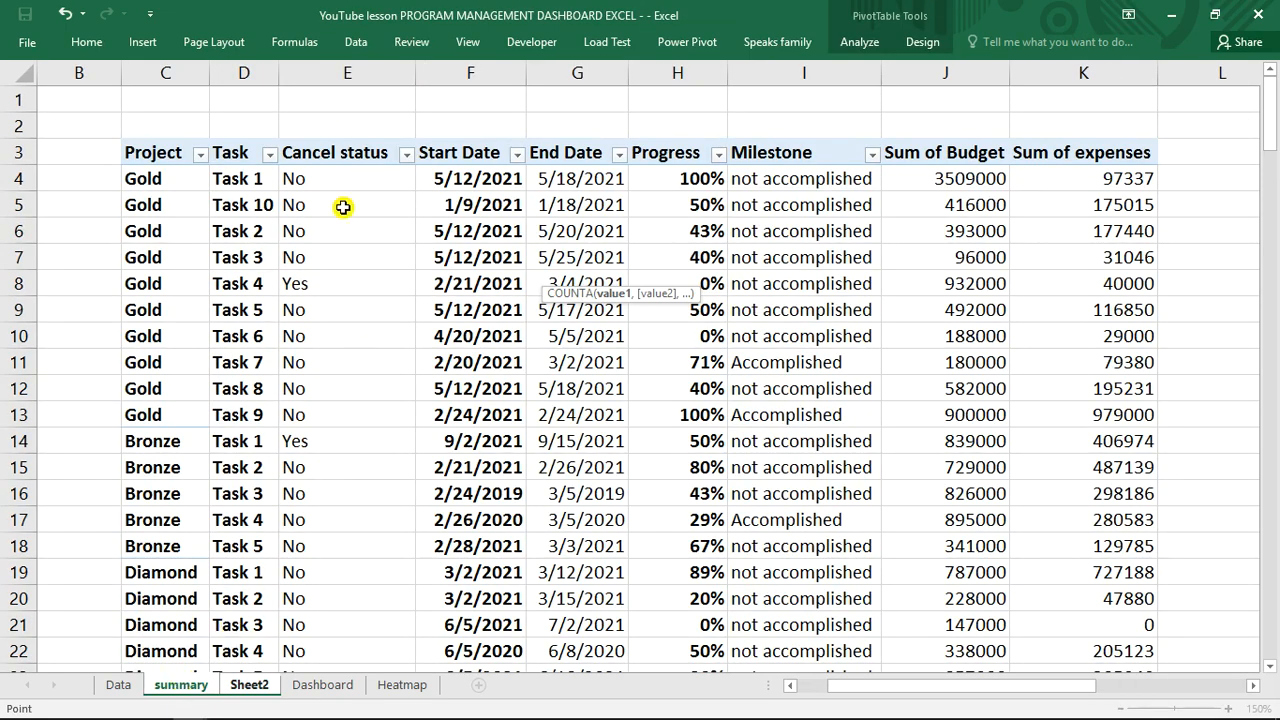
{"action": "left_click", "coordinate": [334, 73]}
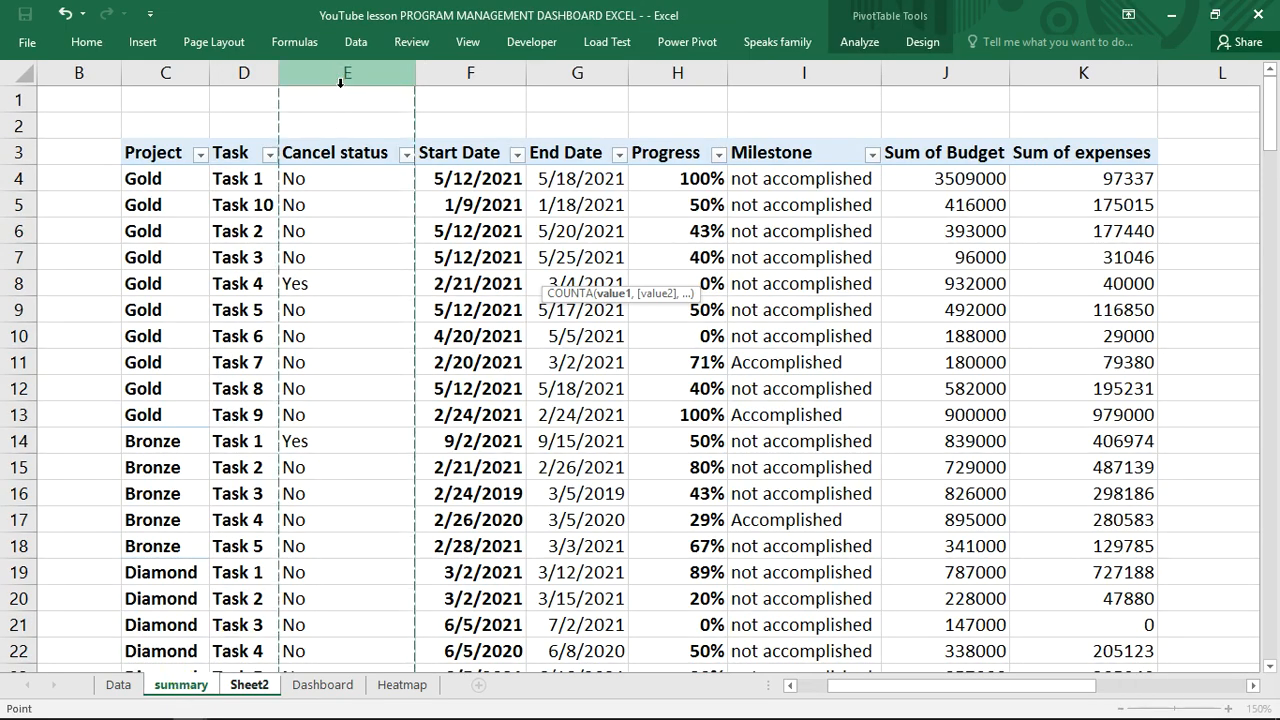
{"action": "key", "text": "Return"}
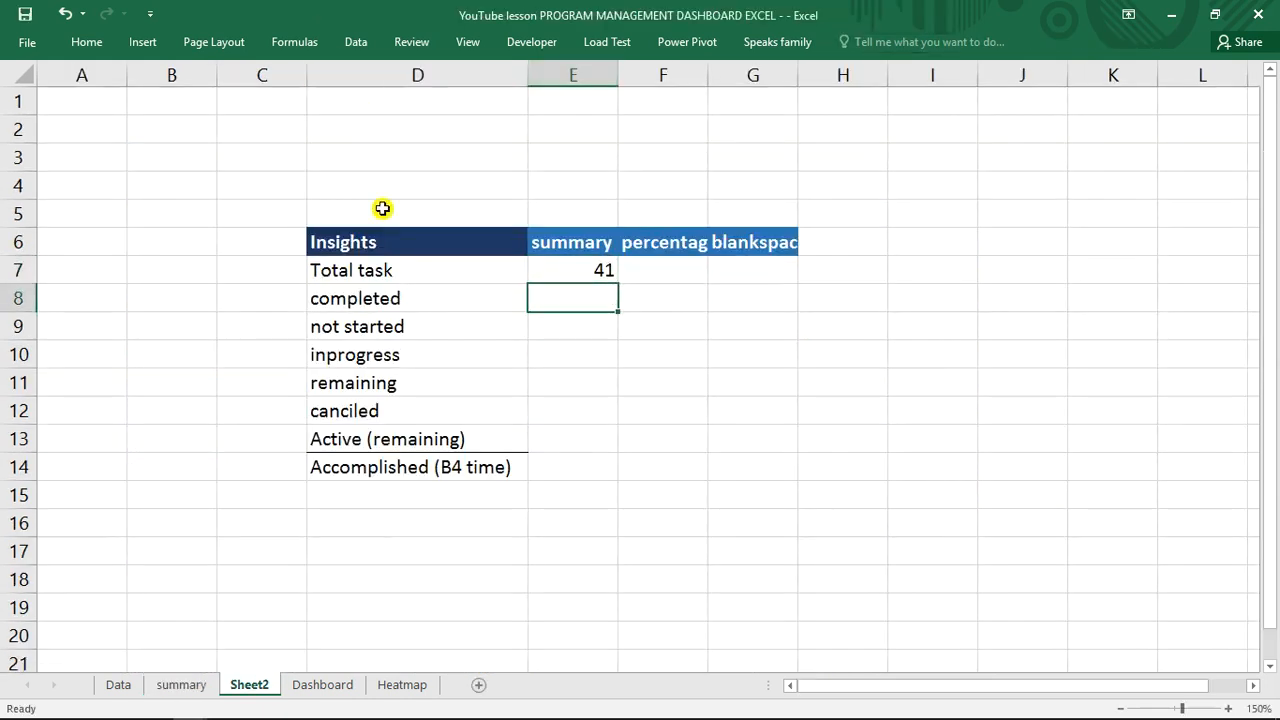
- Rename the sheet holding the Insights table to calculation
{"action": "left_click", "coordinate": [186, 687]}
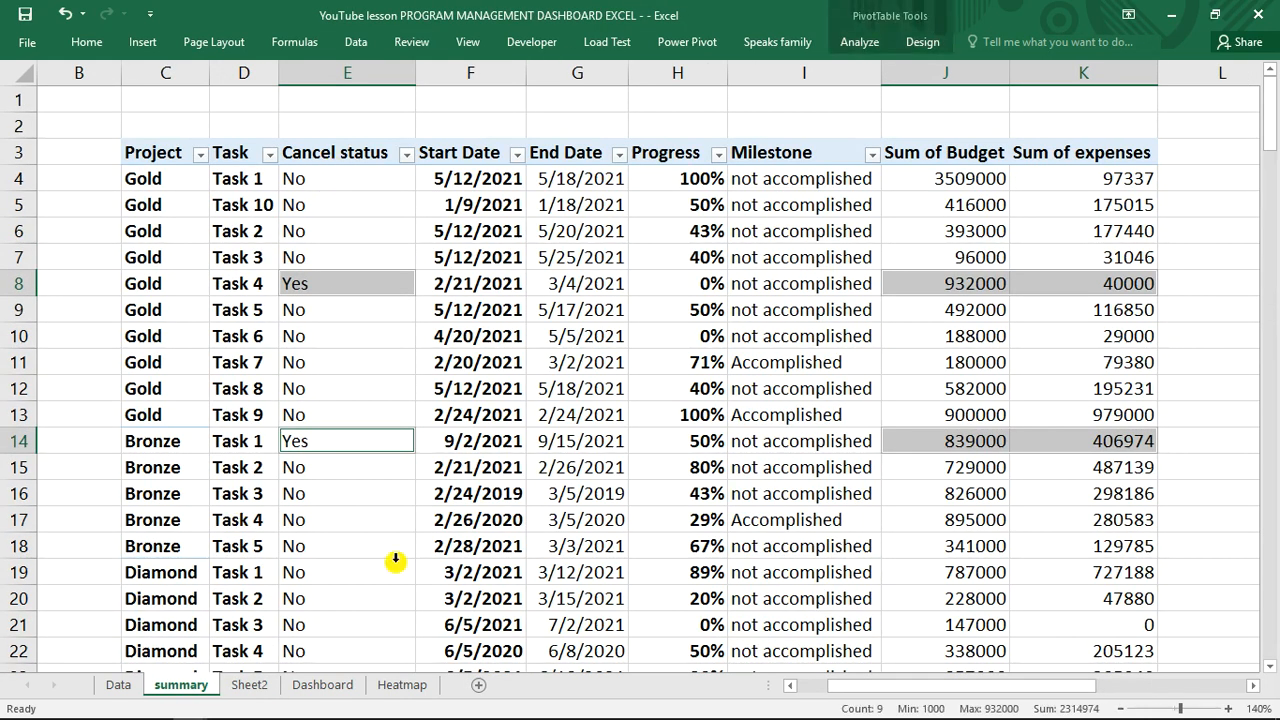
{"action": "left_click", "coordinate": [253, 687]}
{"action": "double_click", "coordinate": [252, 686]}
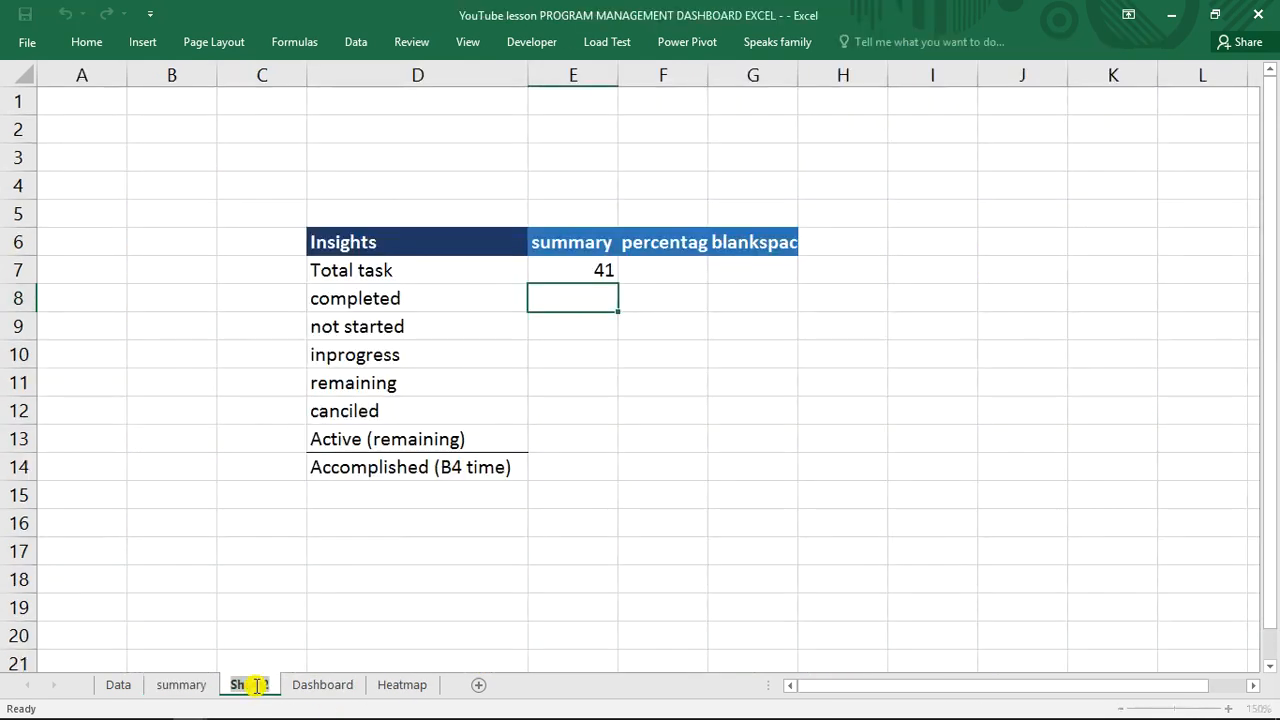
{"action": "type", "text": "calculatio"}
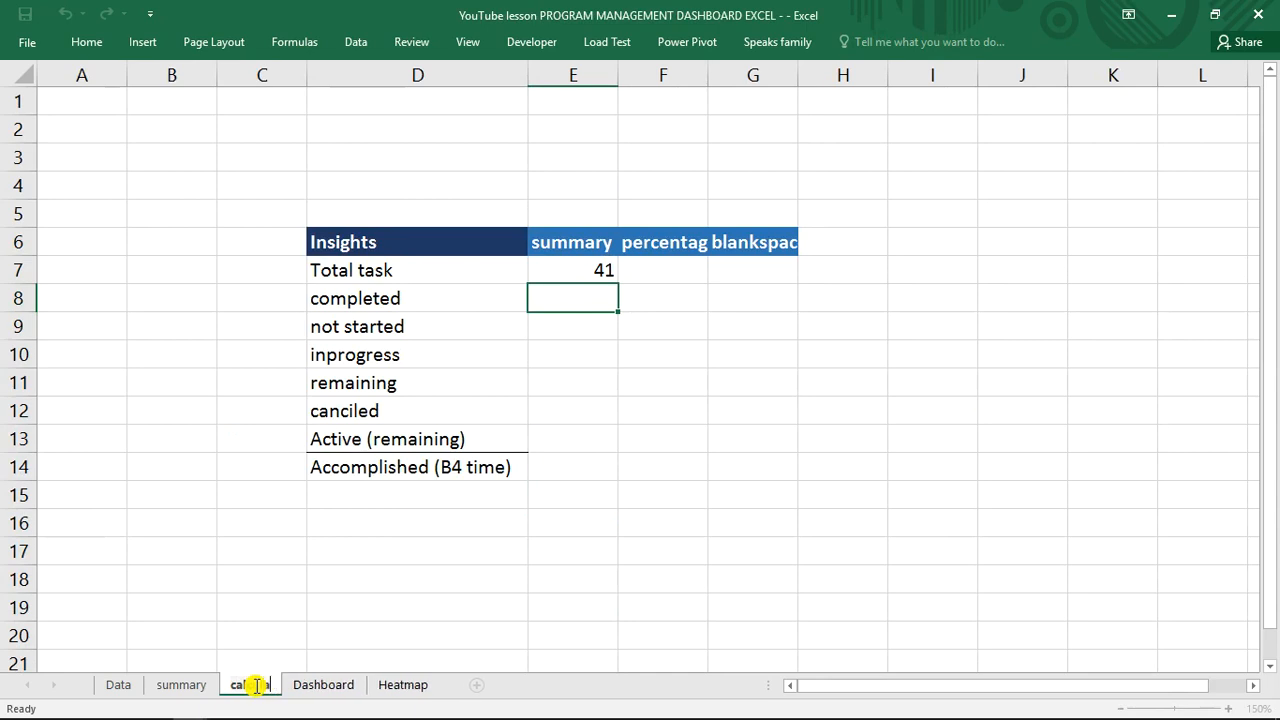
{"action": "type", "text": "n"}
{"action": "key", "text": "Return"}
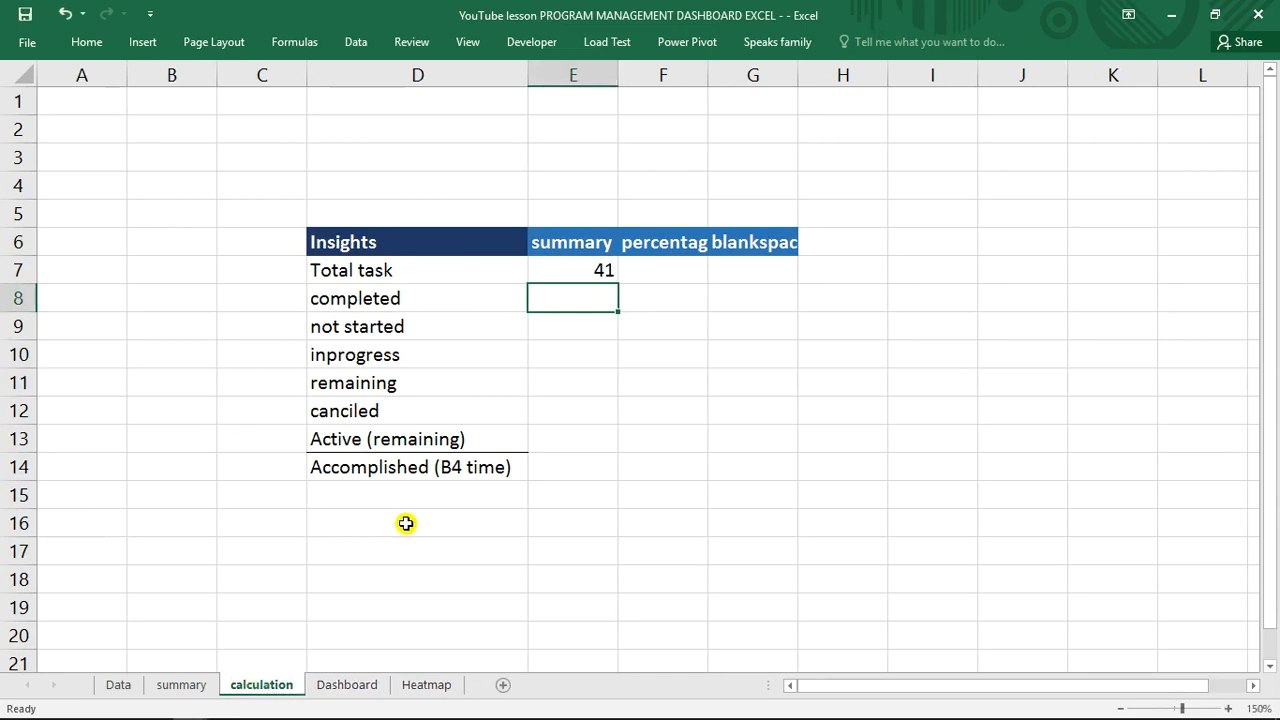
- Show the formula bar and display the Total task formula from E7 in it
{"action": "left_click", "coordinate": [600, 268]}
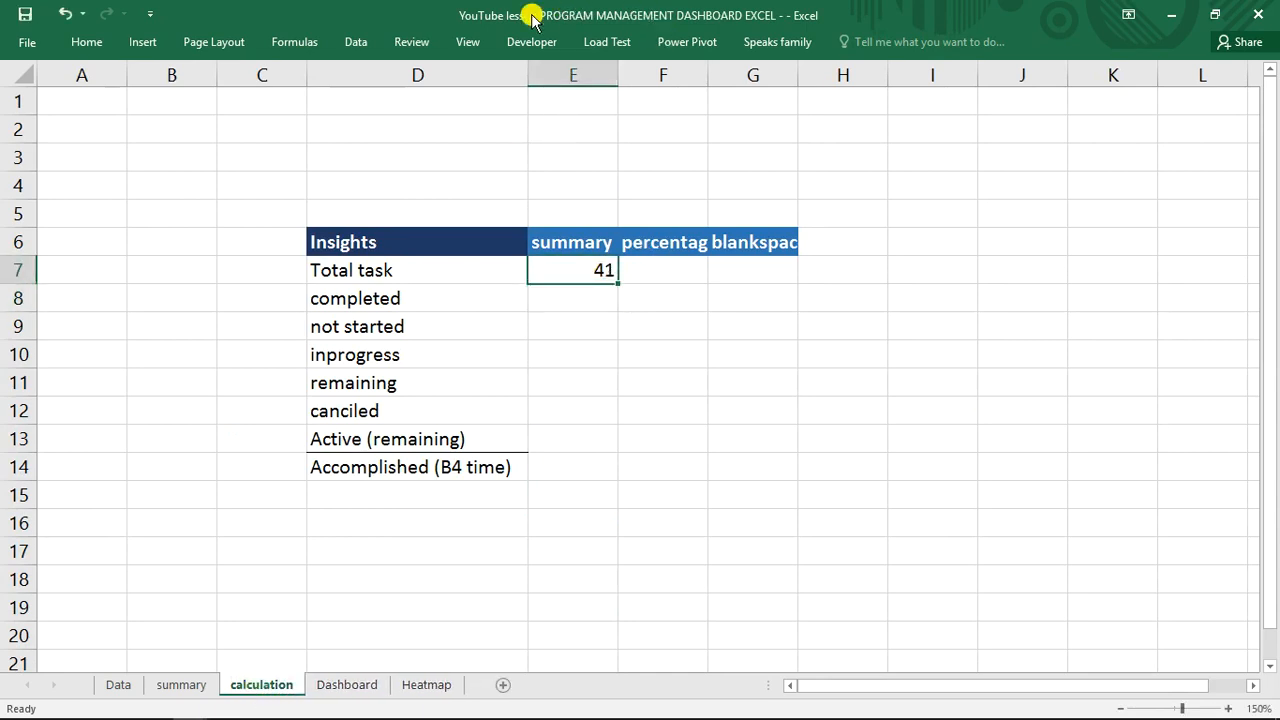
{"action": "left_click", "coordinate": [460, 48]}
{"action": "left_click", "coordinate": [312, 78]}
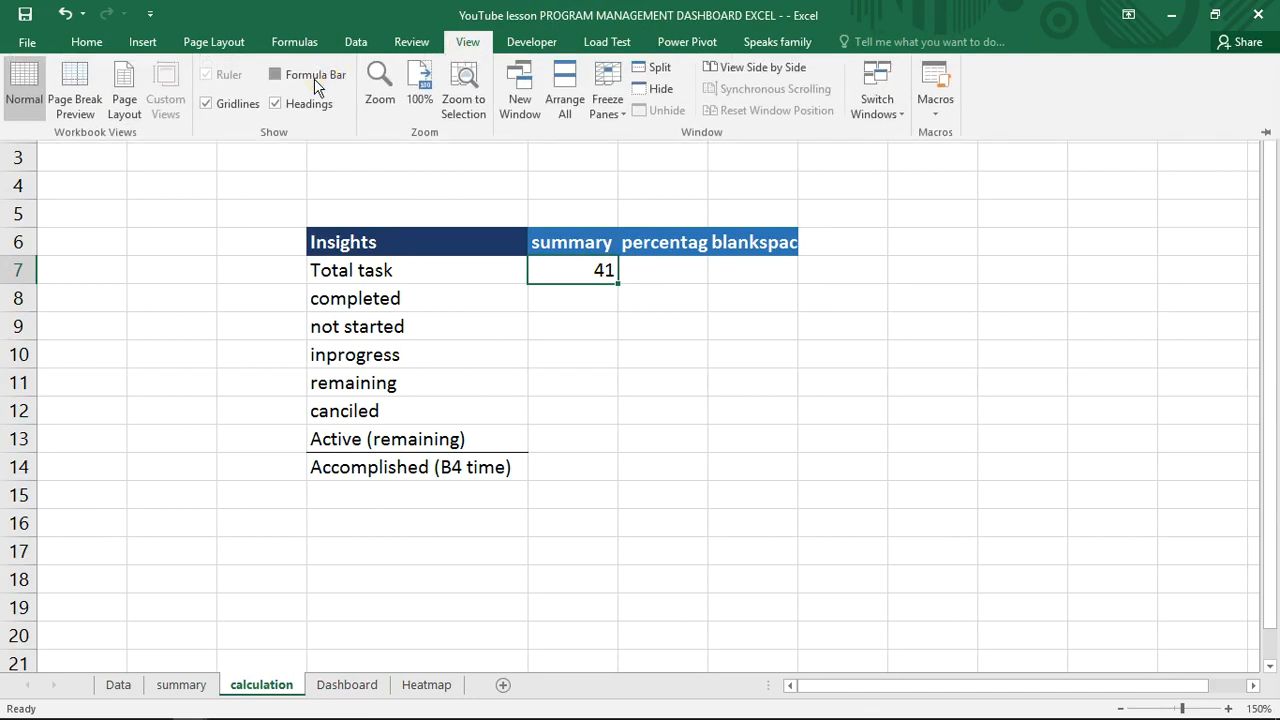
{"action": "left_click", "coordinate": [568, 316]}
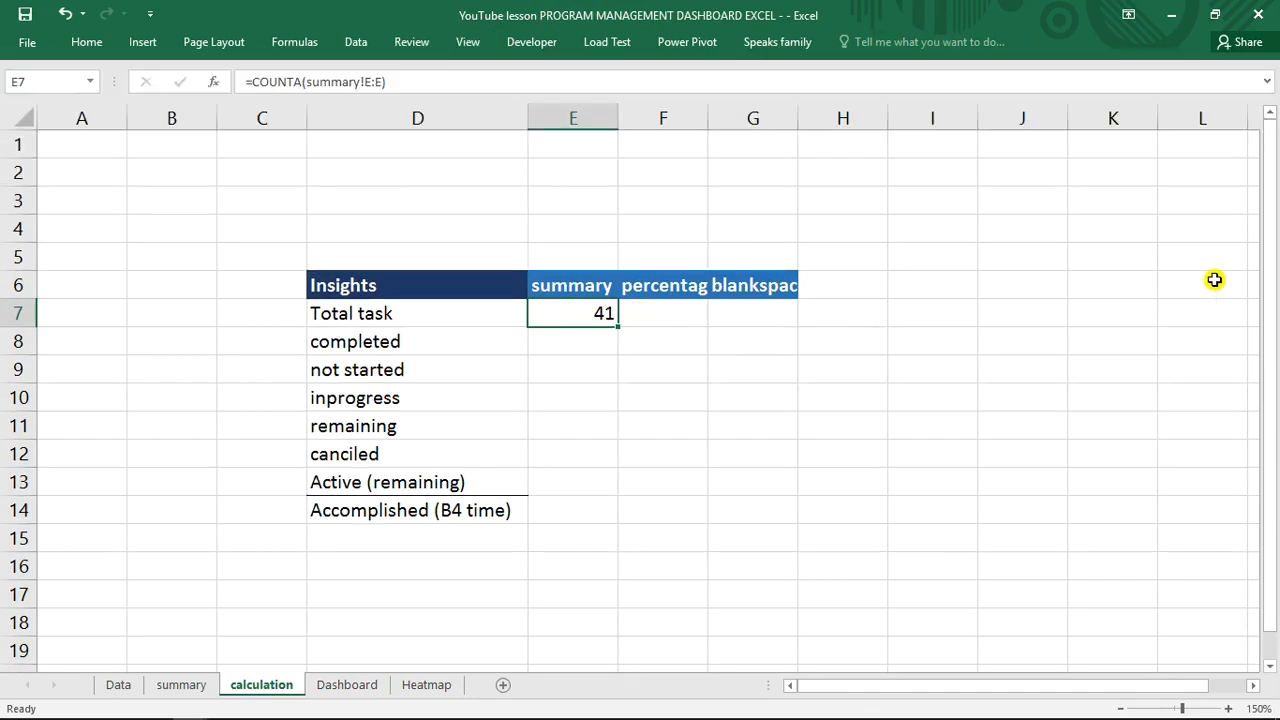
{"action": "left_click_drag", "start_coordinate": [1271, 278], "coordinate": [1276, 328]}
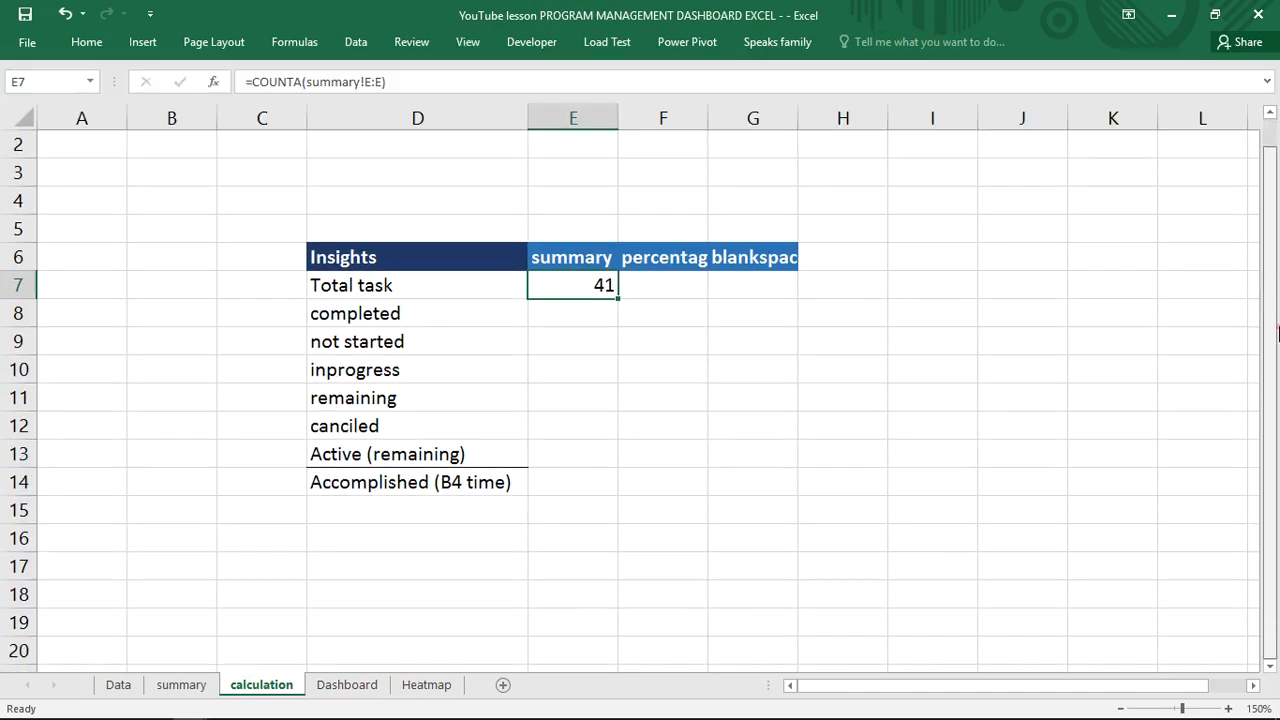
- Subtract 1 from the Total task formula in E7 so it reads =COUNTA(summary!E:E)-1, excluding the header
{"action": "left_click", "coordinate": [396, 82]}
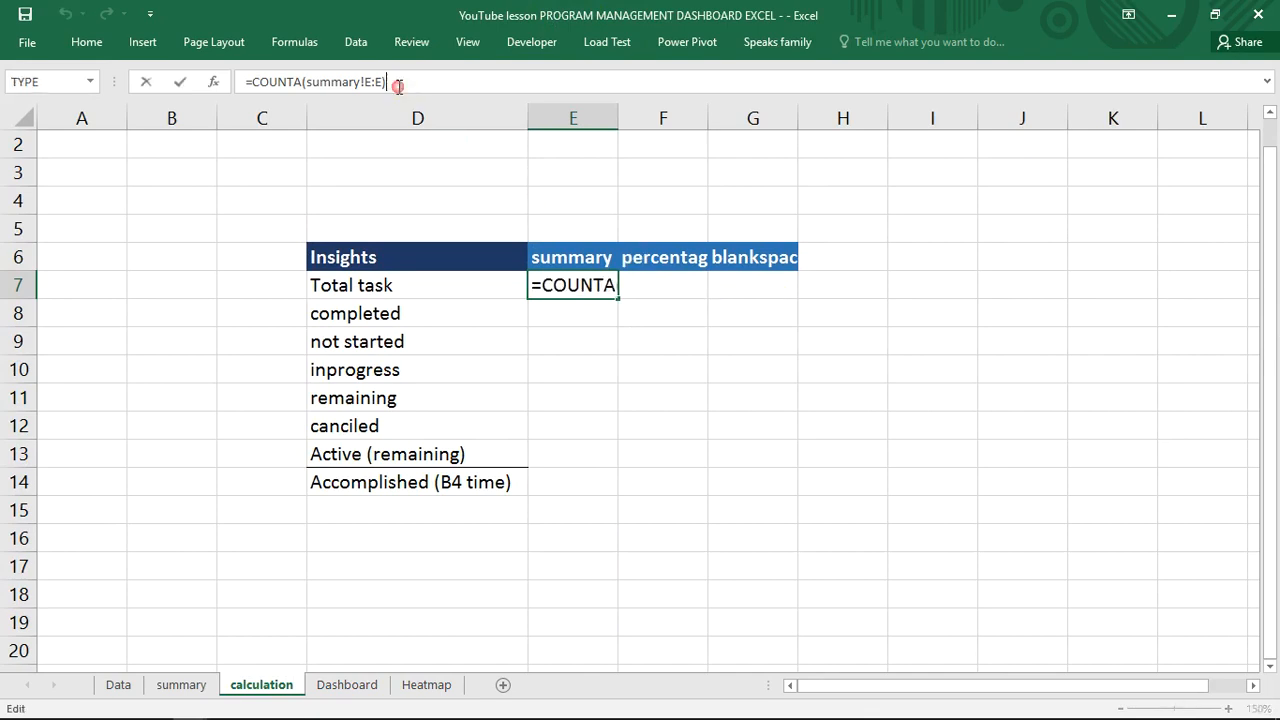
{"action": "type", "text": "-1"}
{"action": "key", "text": "Return"}
{"action": "type", "text": "\\"}
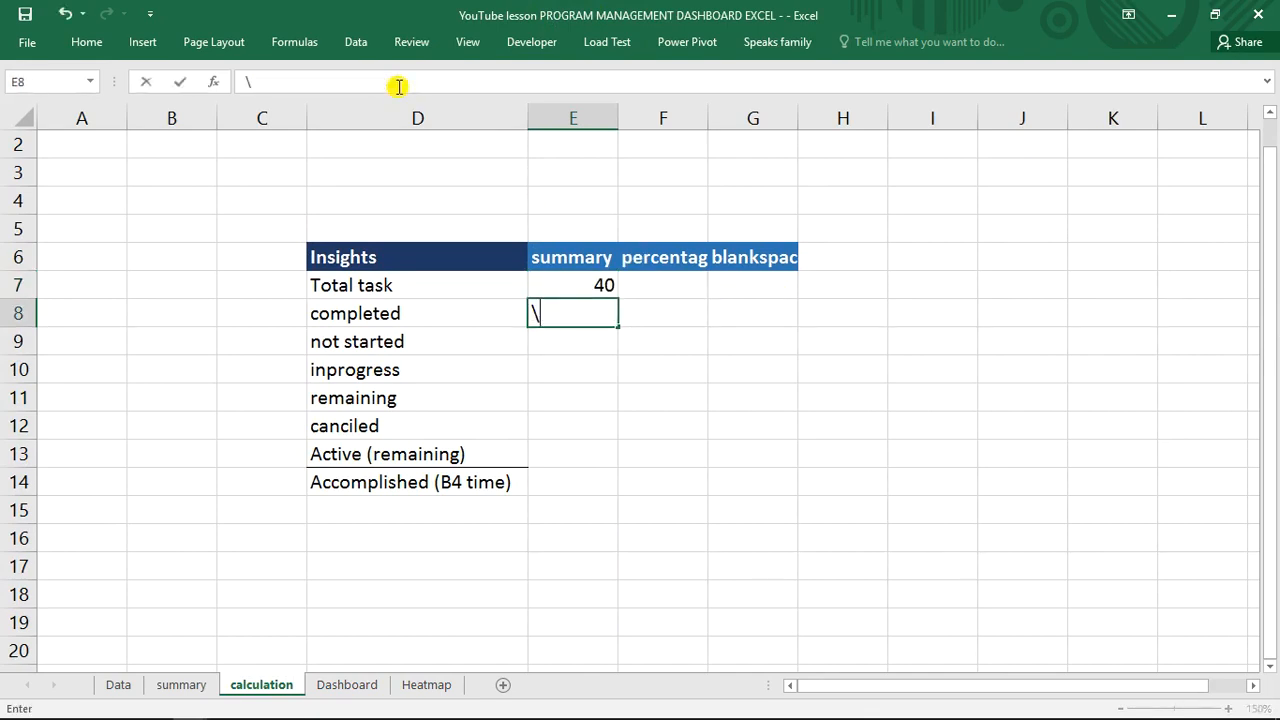
- Enter =COUNTIFS(summary!H:H,"="&1,summary!E:E,"="&"no") in E8 to count completed tasks that are not cancelled
{"action": "key", "text": "BackSpace"}
{"action": "key", "text": "Escape"}
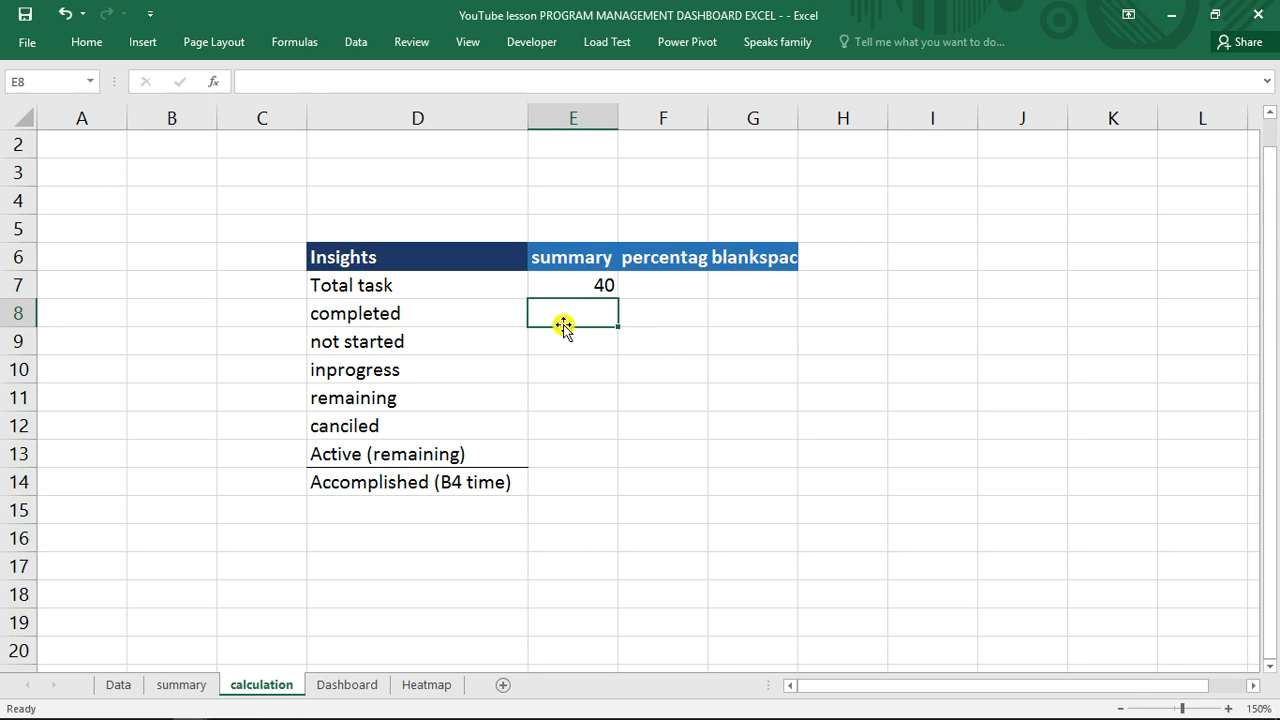
{"action": "type", "text": "=countif"}
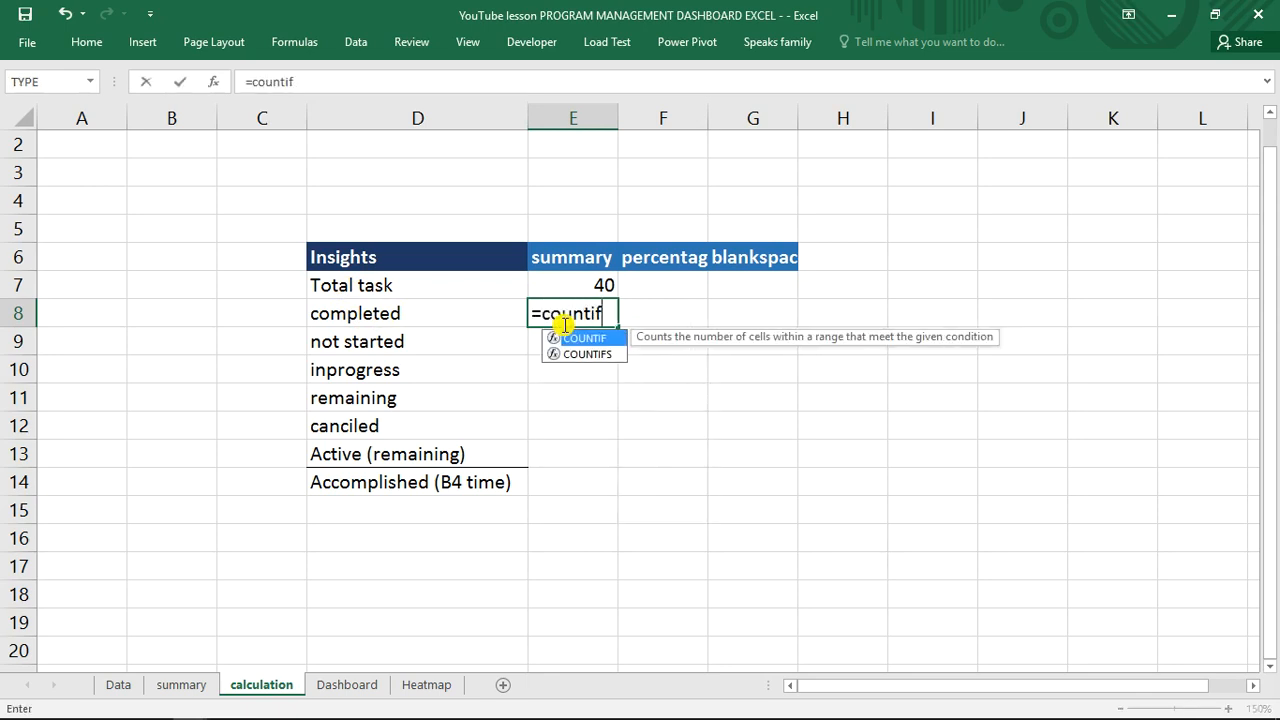
{"action": "type", "text": "s"}
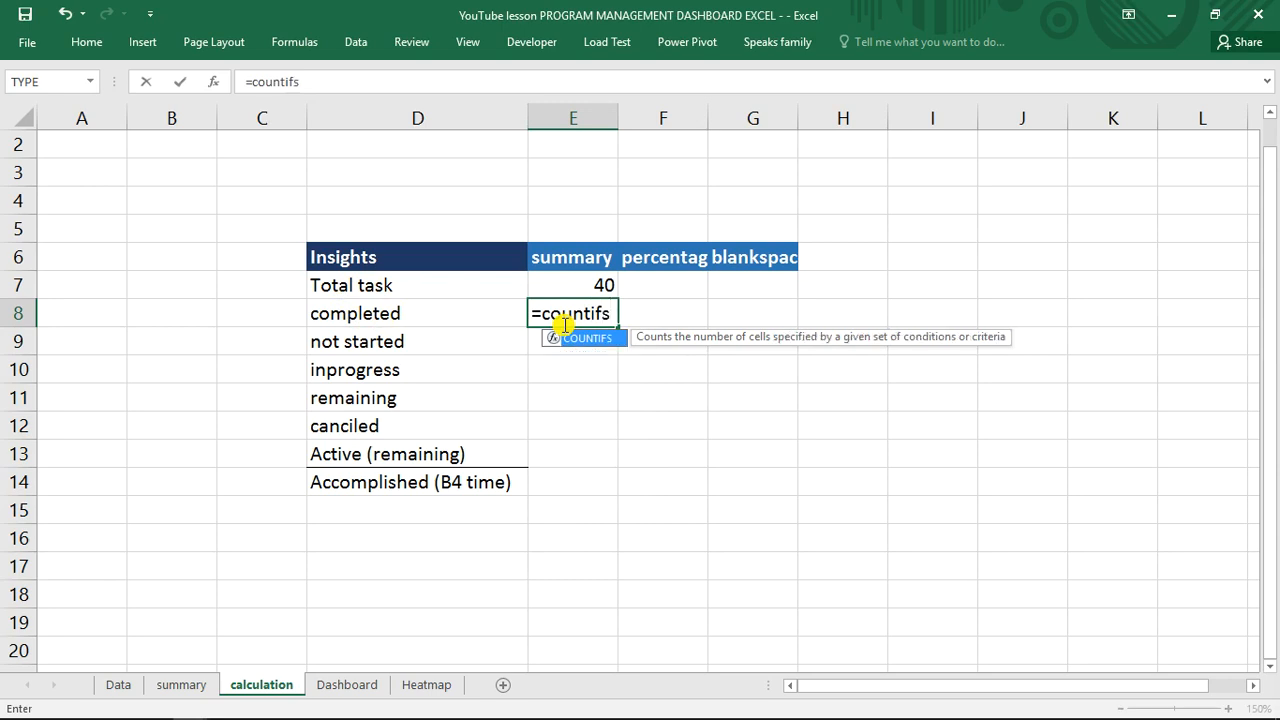
{"action": "key", "text": "Tab"}
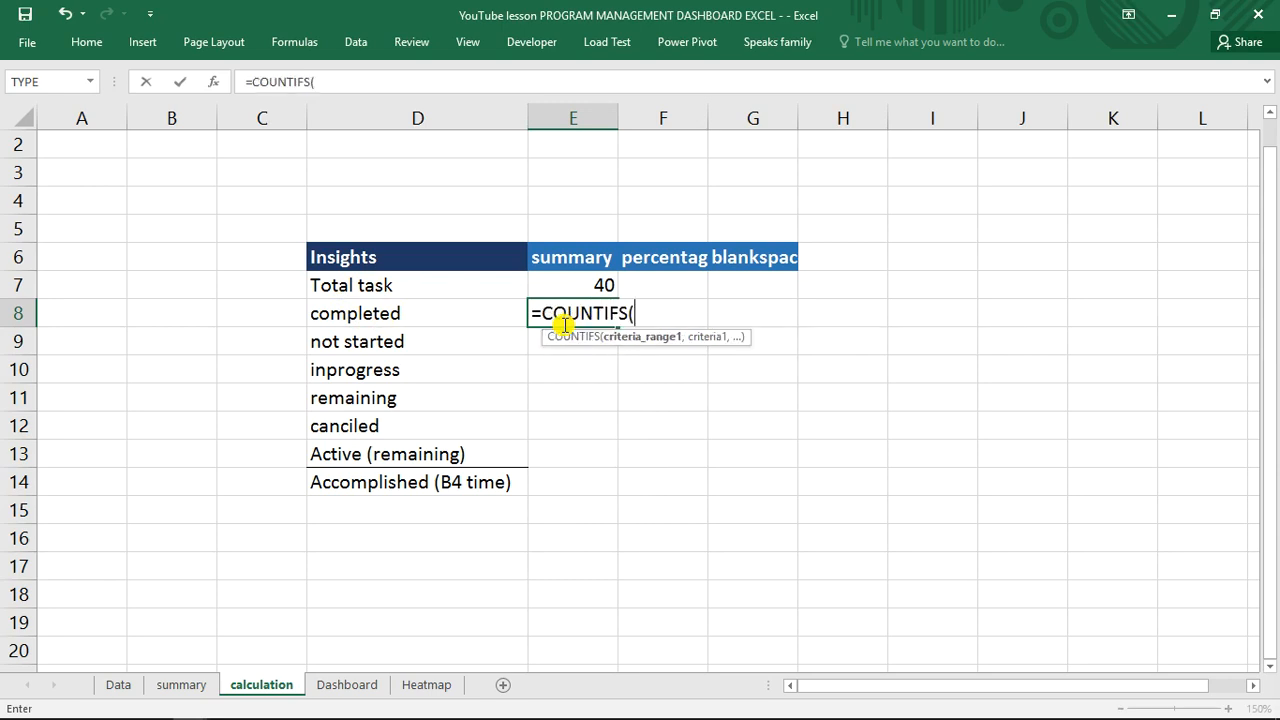
{"action": "left_click", "coordinate": [182, 687]}
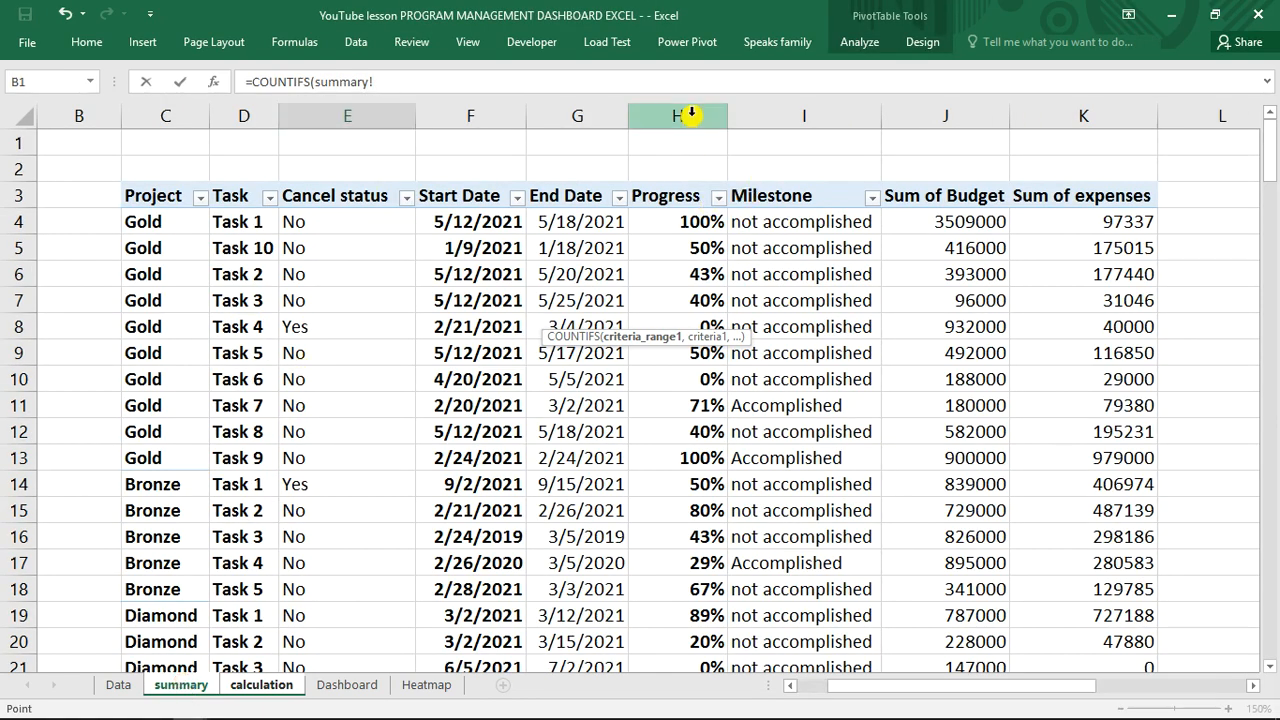
{"action": "left_click", "coordinate": [690, 116]}
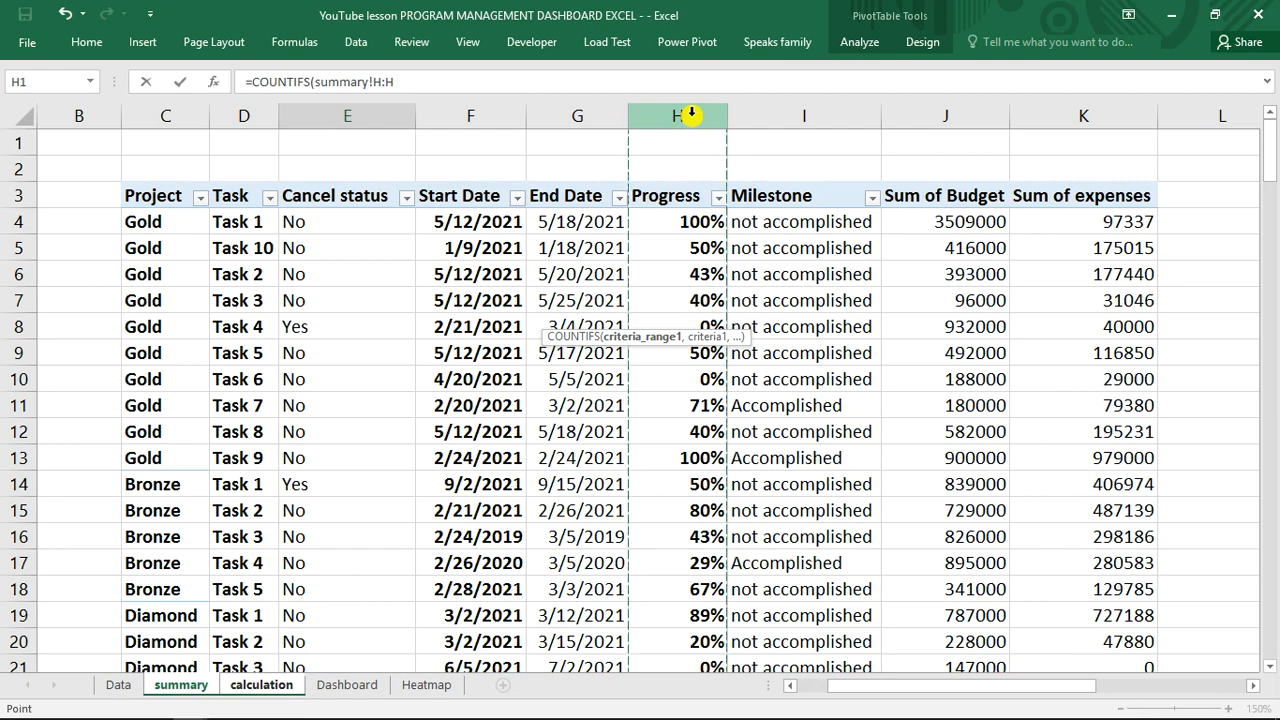
{"action": "type", "text": ",\"=\"&"}
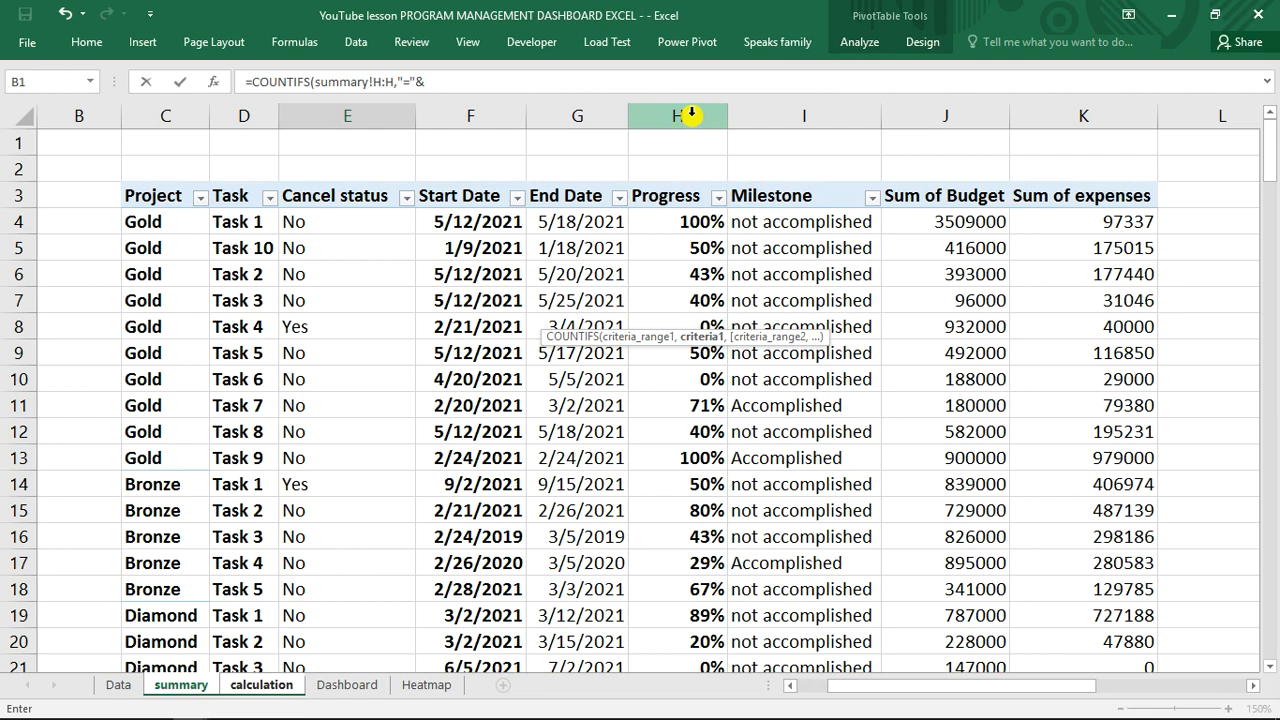
{"action": "type", "text": ","}
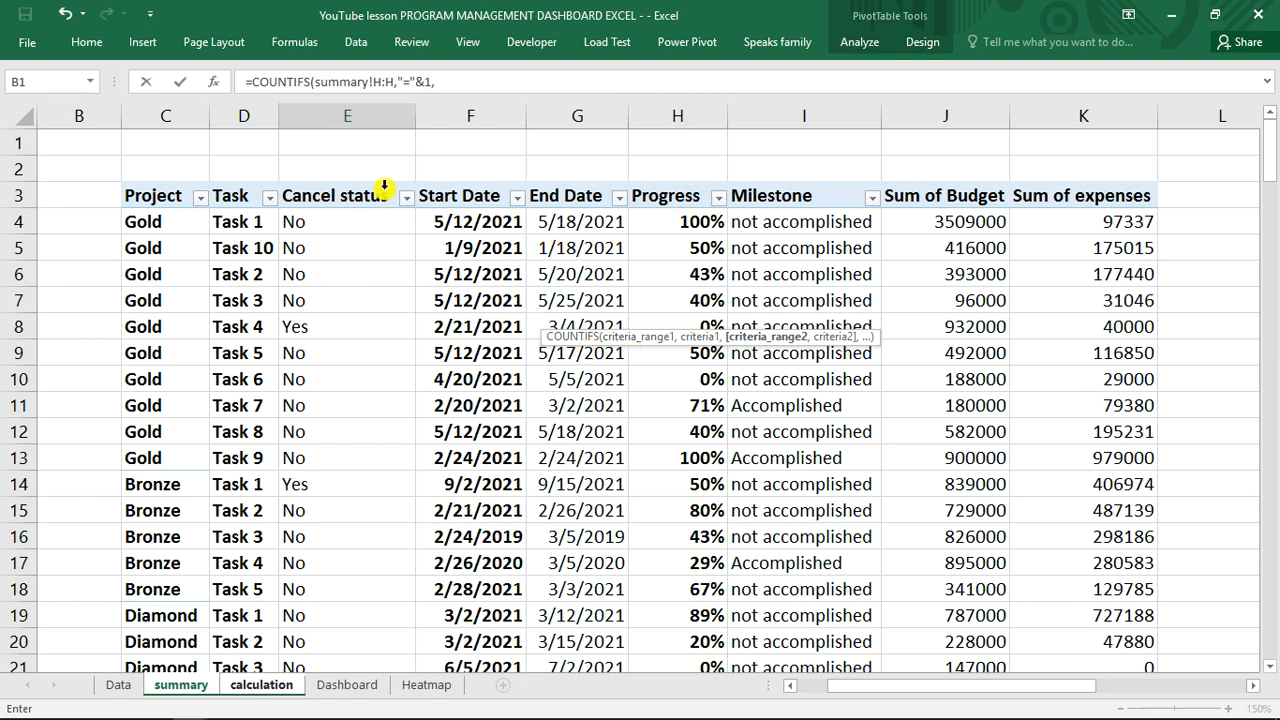
{"action": "left_click", "coordinate": [338, 114]}
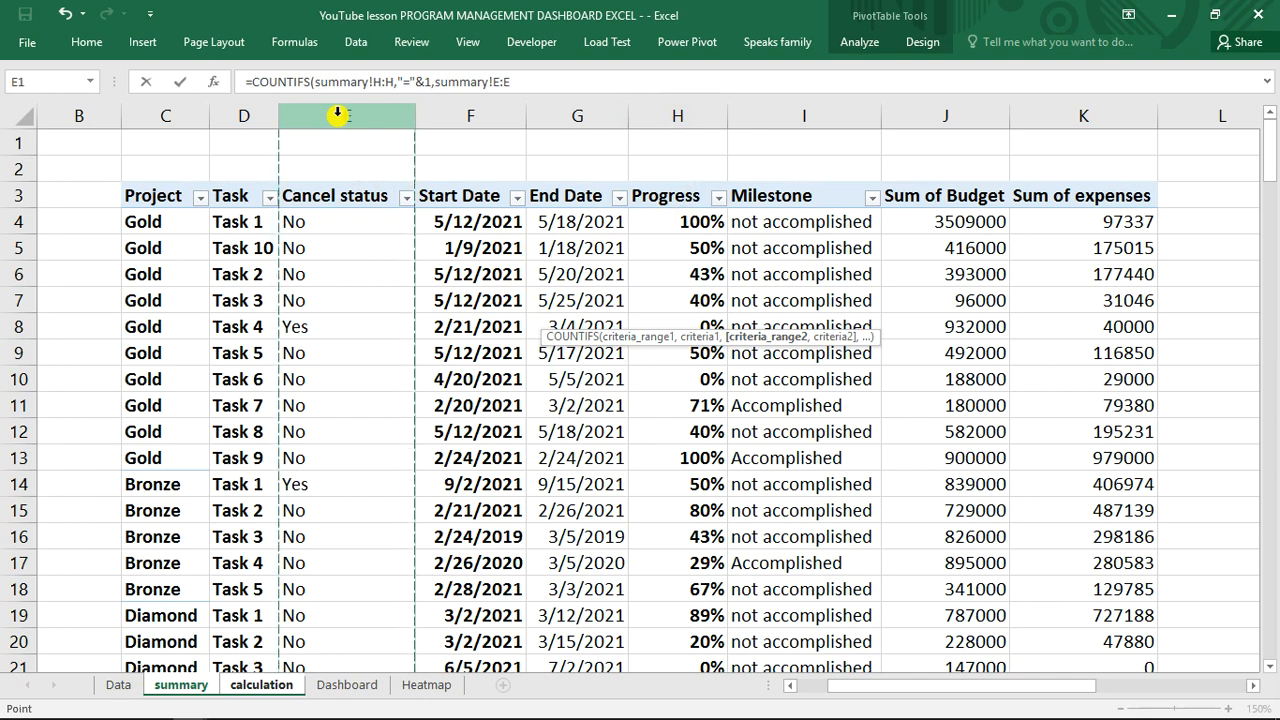
{"action": "type", "text": ",\"=\"&\"no"}
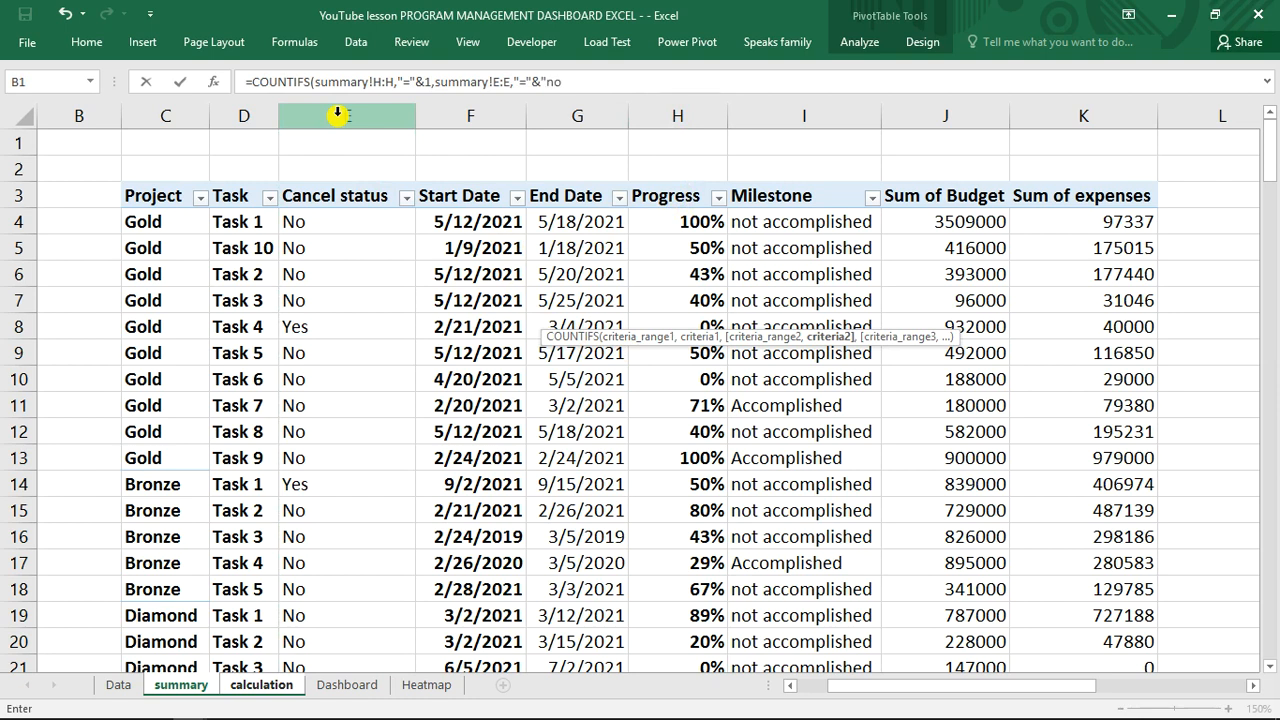
{"action": "key", "text": "Return"}
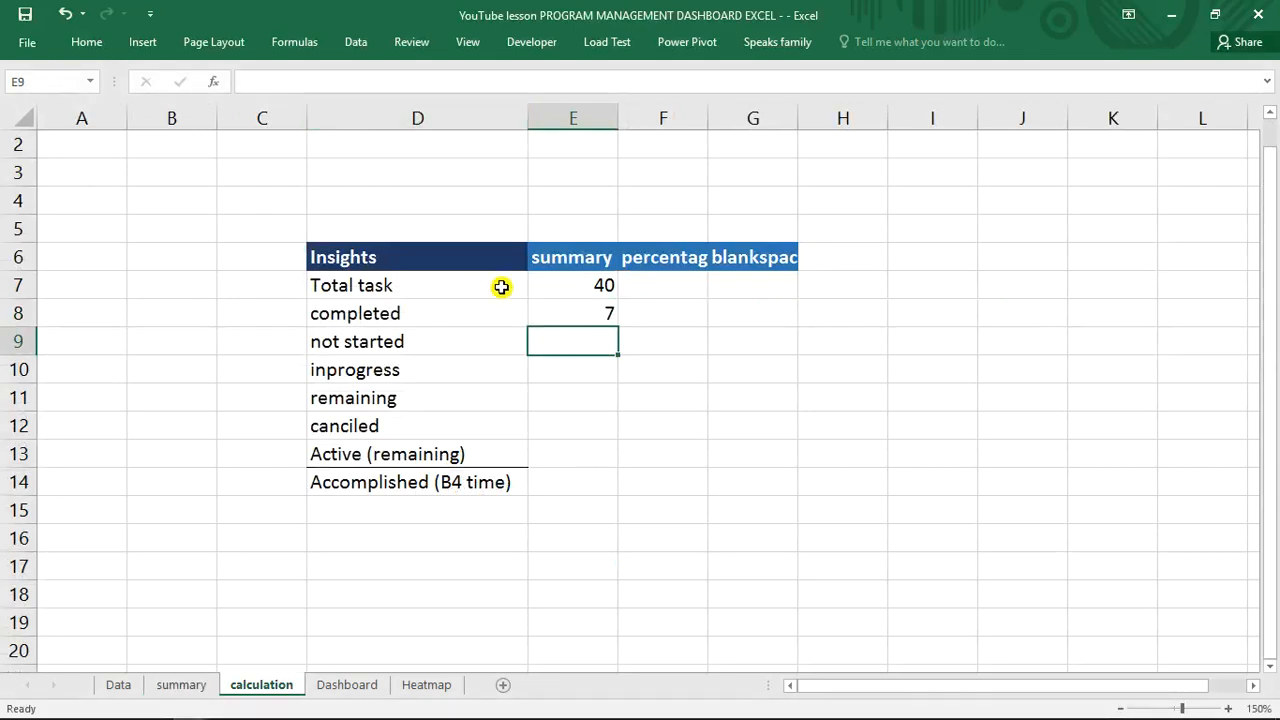
- Review the progress criterion in the completed formula in E8 without changing it
{"action": "left_click", "coordinate": [588, 317]}
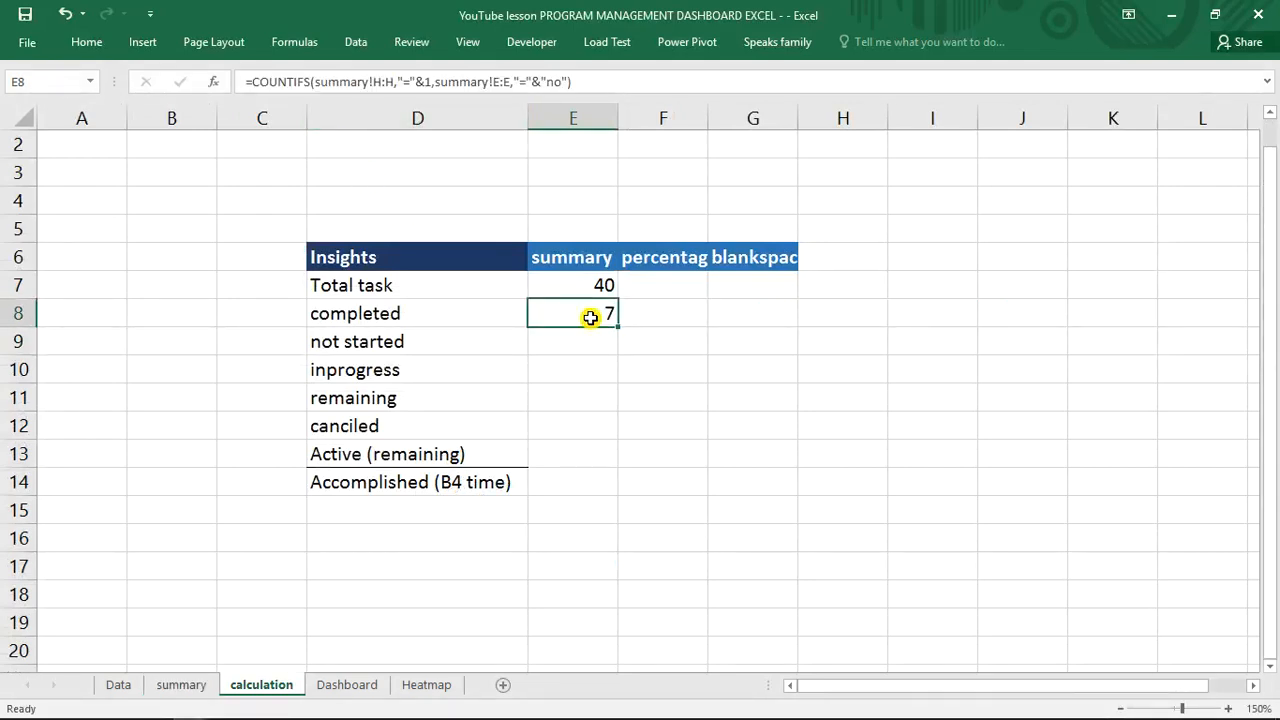
{"action": "left_click", "coordinate": [430, 82]}
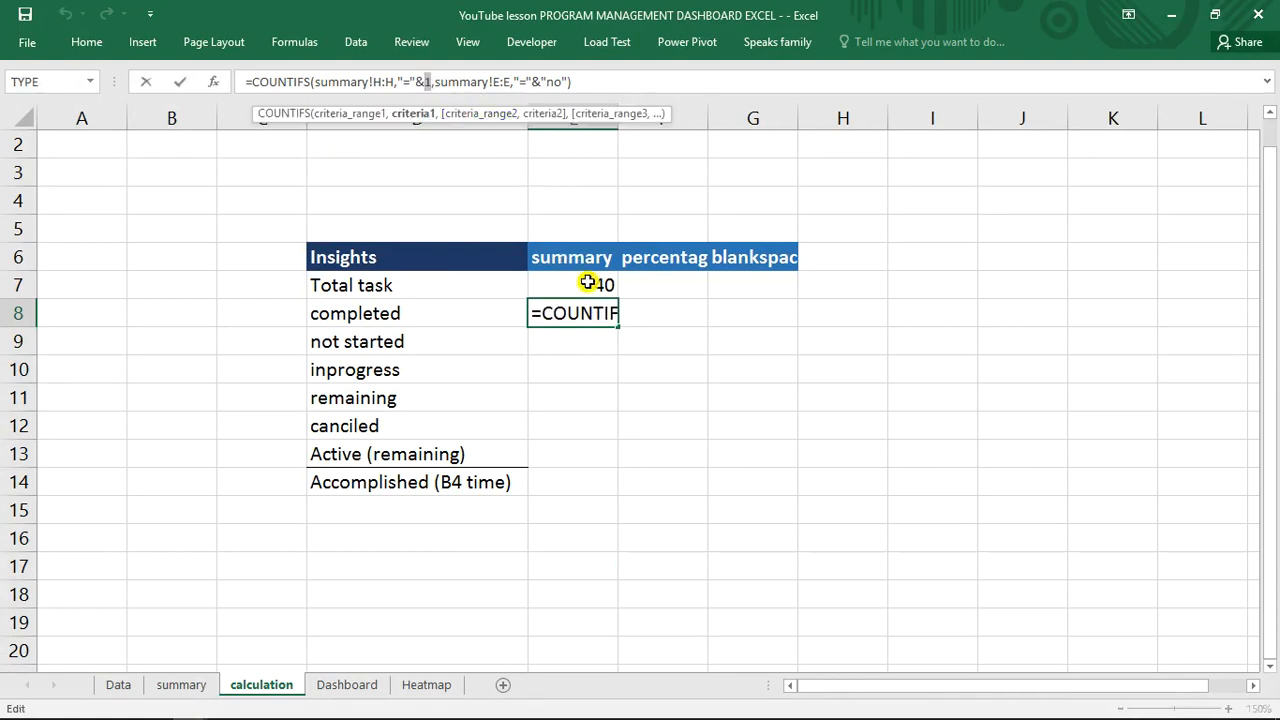
{"action": "key", "text": "ctrl+Return"}
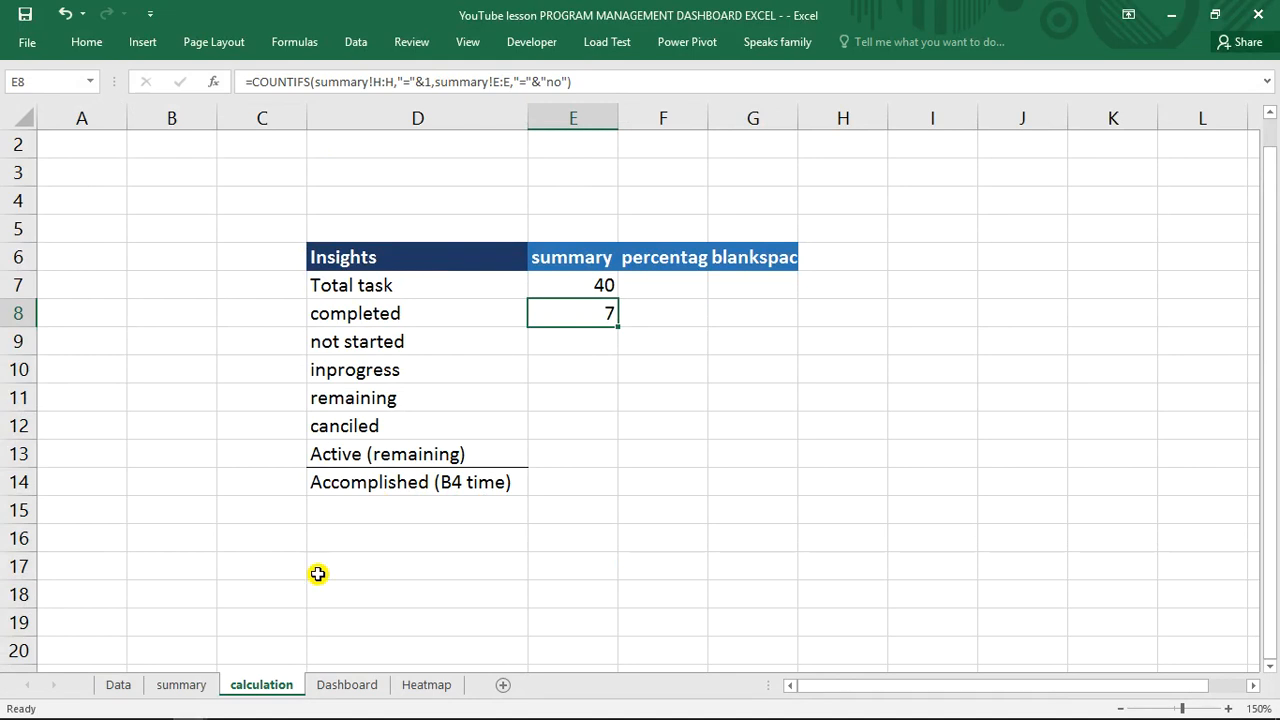
- Filter the Progress column of the summary PivotTable to show only 100% tasks
{"action": "left_click", "coordinate": [178, 686]}
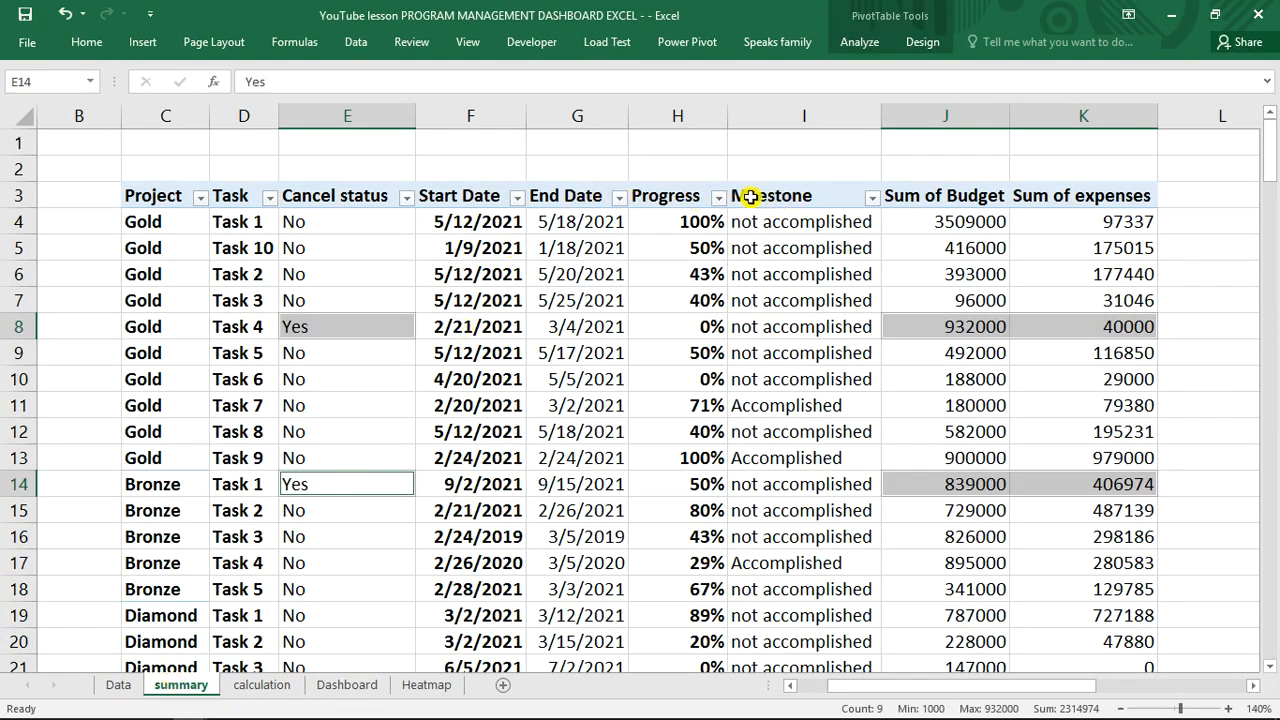
{"action": "left_click", "coordinate": [719, 197]}
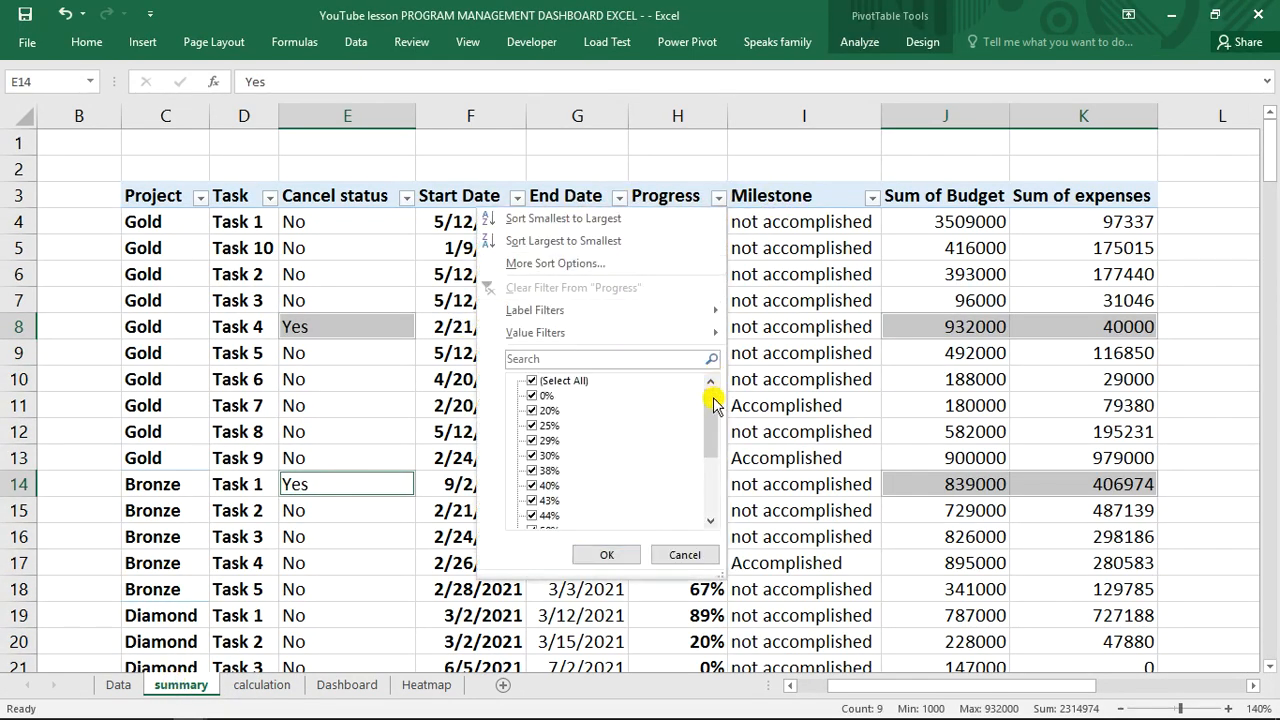
{"action": "left_click_drag", "start_coordinate": [709, 425], "coordinate": [709, 500]}
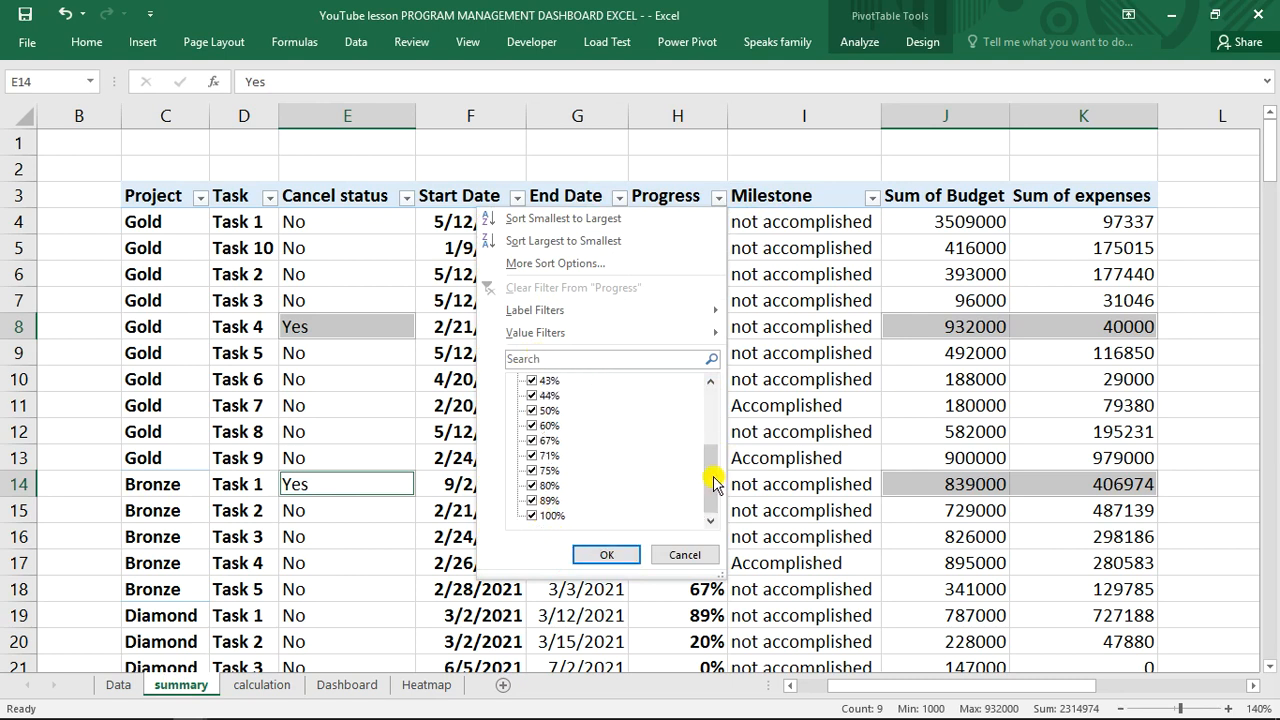
{"action": "left_click_drag", "start_coordinate": [712, 477], "coordinate": [720, 397]}
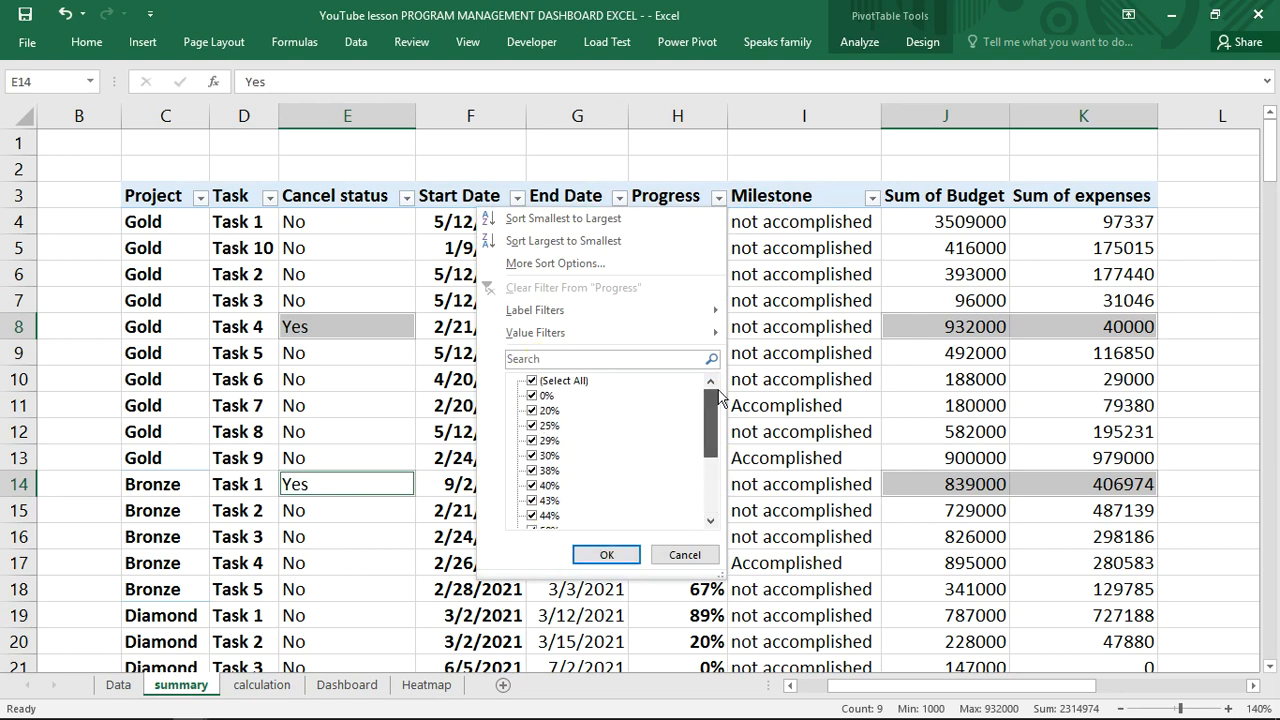
{"action": "left_click", "coordinate": [529, 381]}
{"action": "left_click_drag", "start_coordinate": [709, 430], "coordinate": [707, 500]}
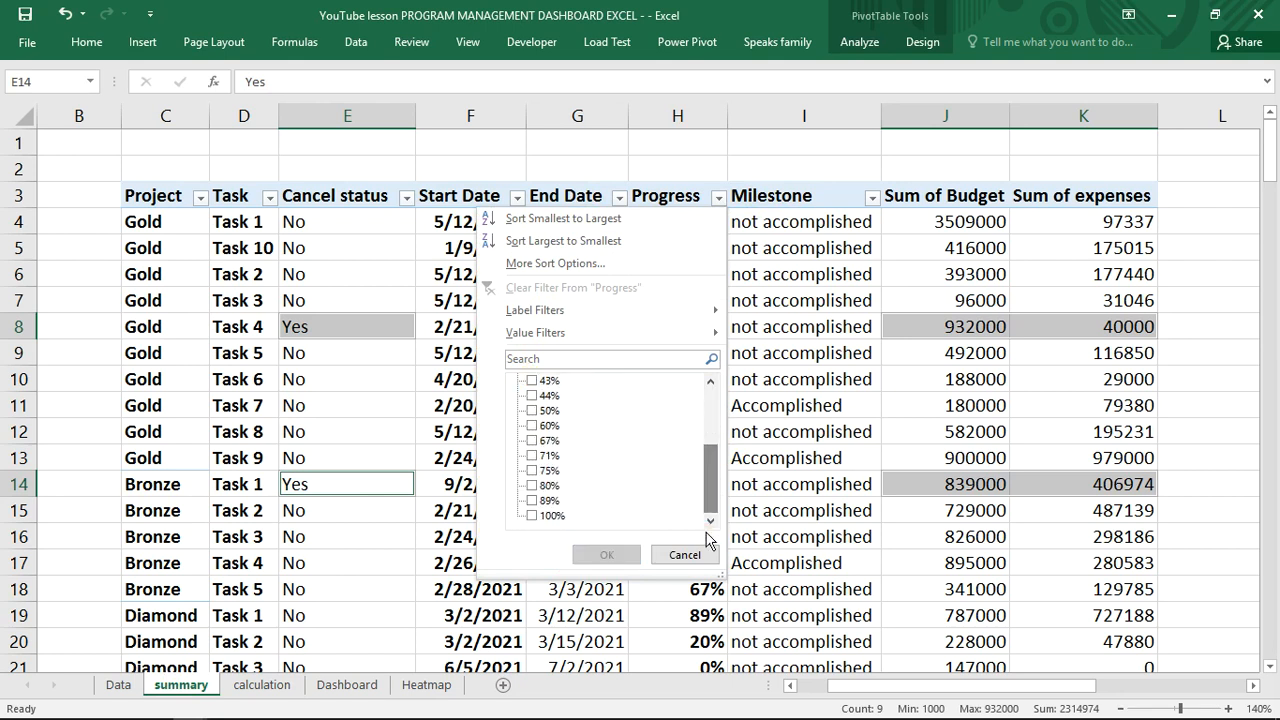
{"action": "left_click", "coordinate": [531, 515]}
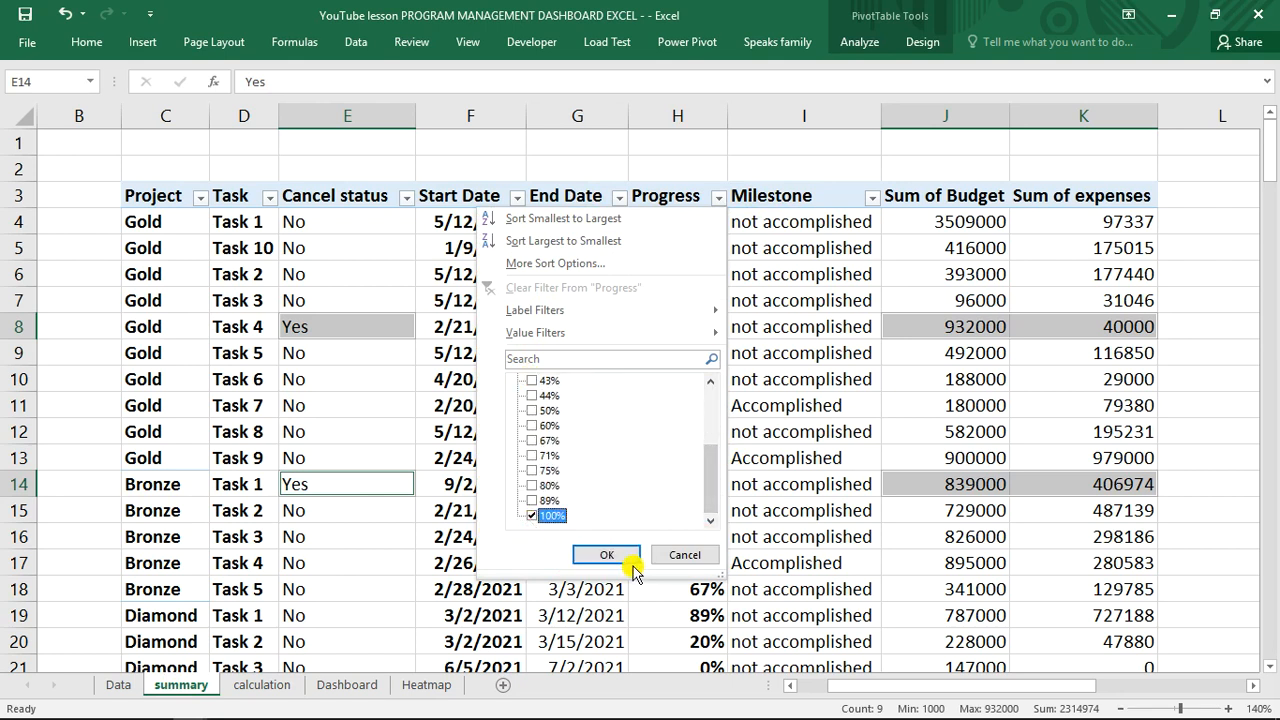
{"action": "left_click", "coordinate": [605, 554]}
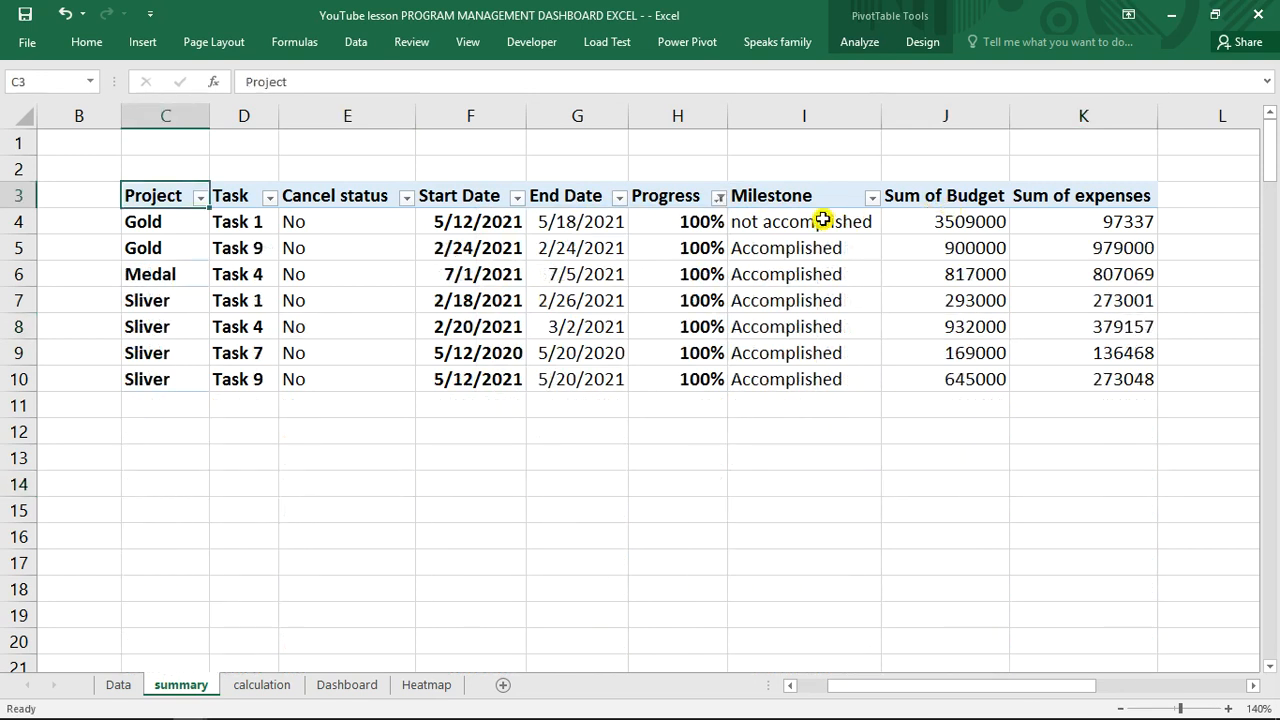
{"action": "left_click", "coordinate": [872, 197]}
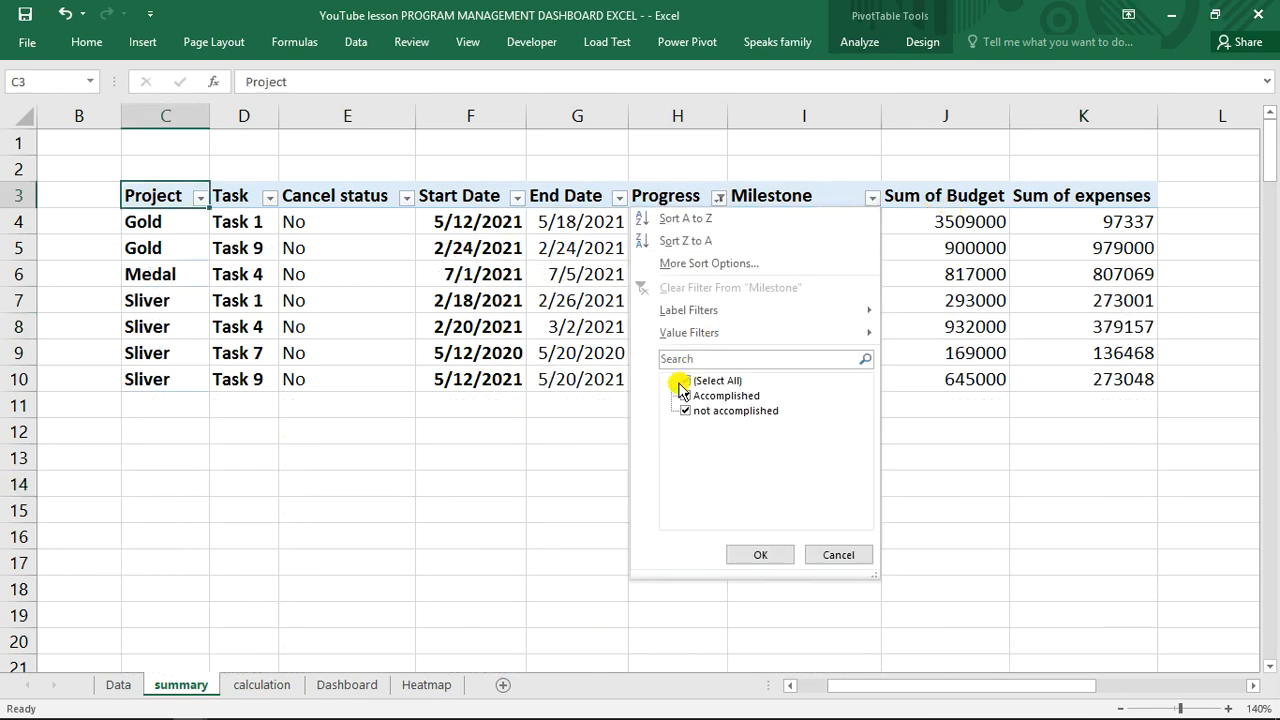
{"action": "left_click", "coordinate": [686, 411]}
{"action": "left_click", "coordinate": [758, 555]}
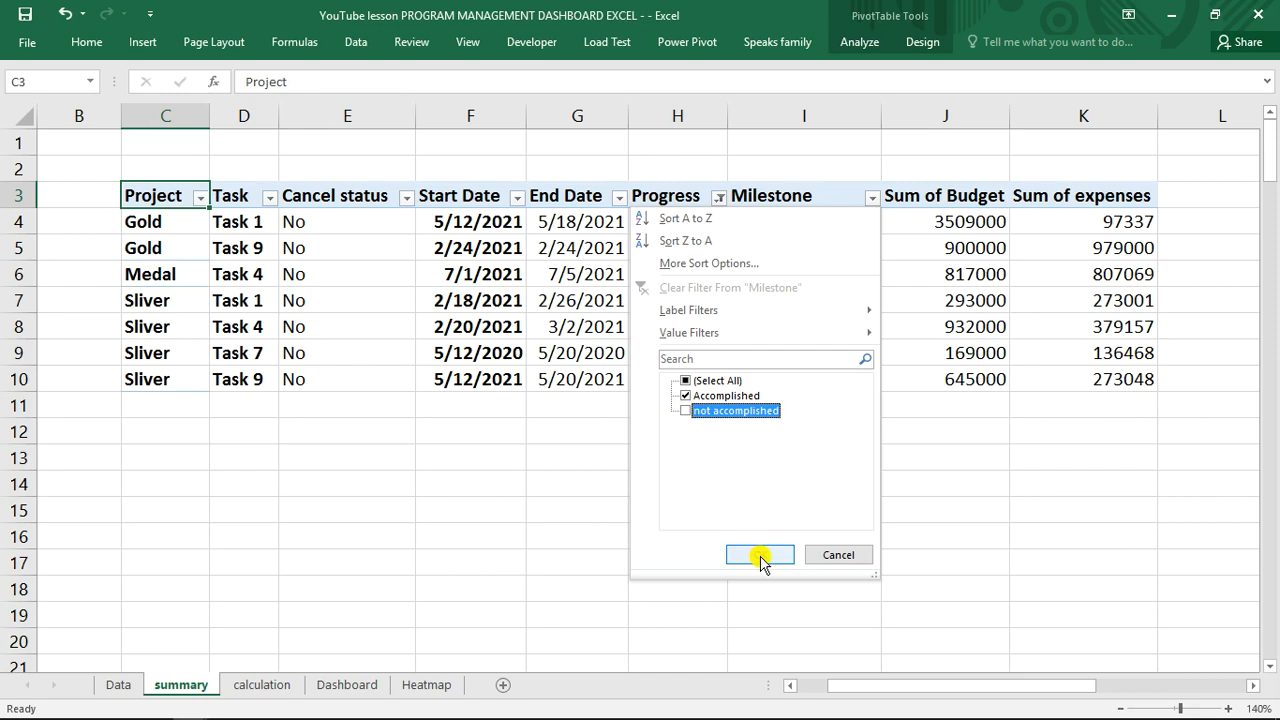
{"action": "left_click", "coordinate": [685, 410]}
{"action": "left_click", "coordinate": [830, 552]}
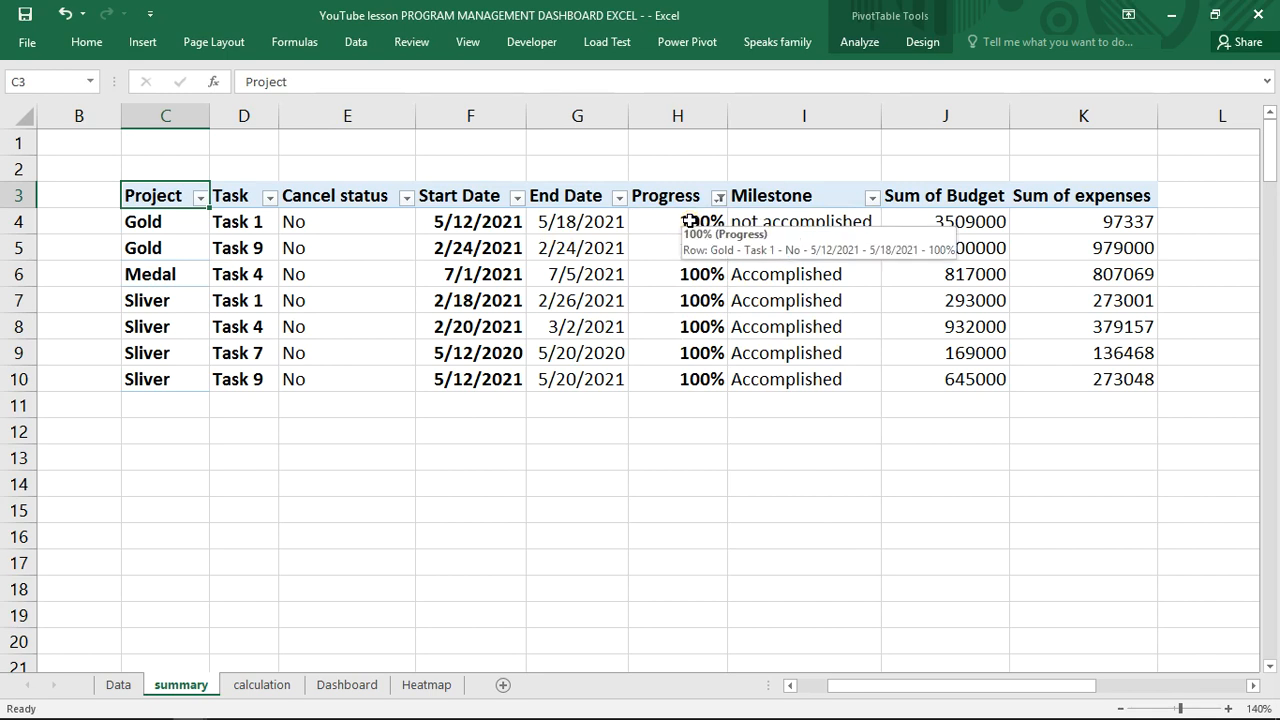
- Count the filtered Progress cells H4:H10 and compare the count with the completed figure on the calculation sheet
{"action": "left_click_drag", "start_coordinate": [690, 222], "coordinate": [697, 378]}
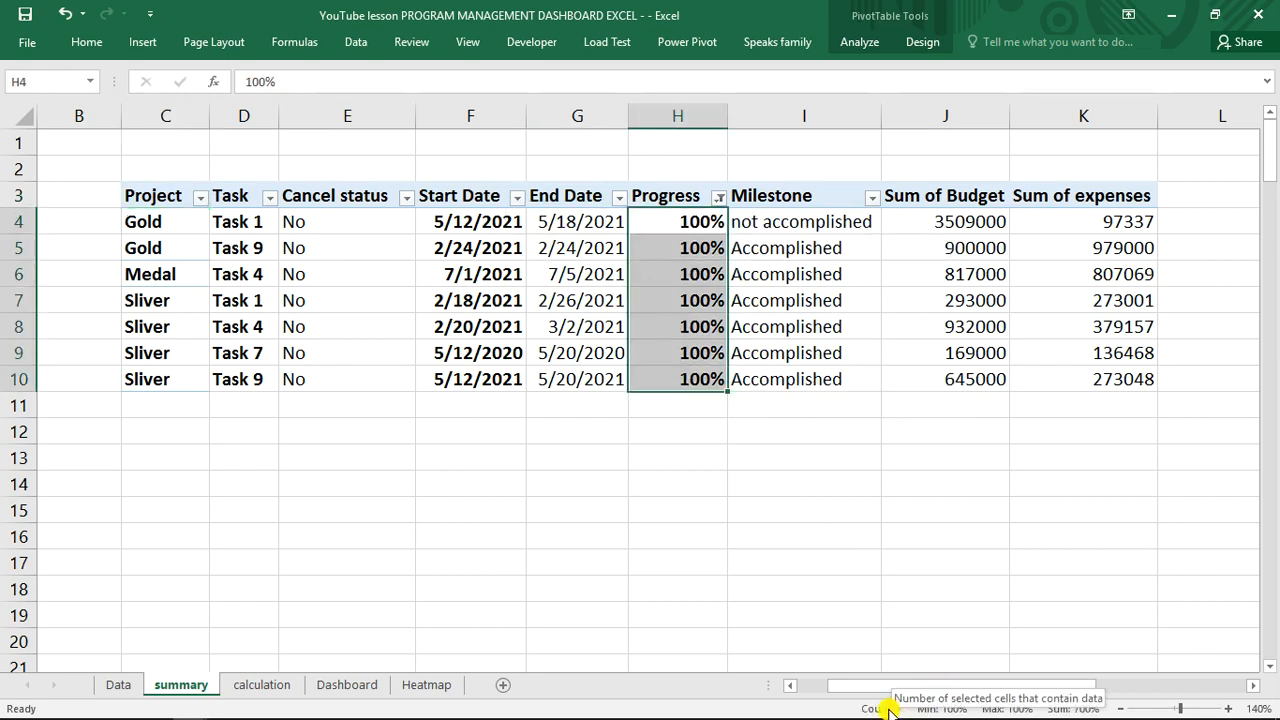
{"action": "left_click", "coordinate": [279, 685]}
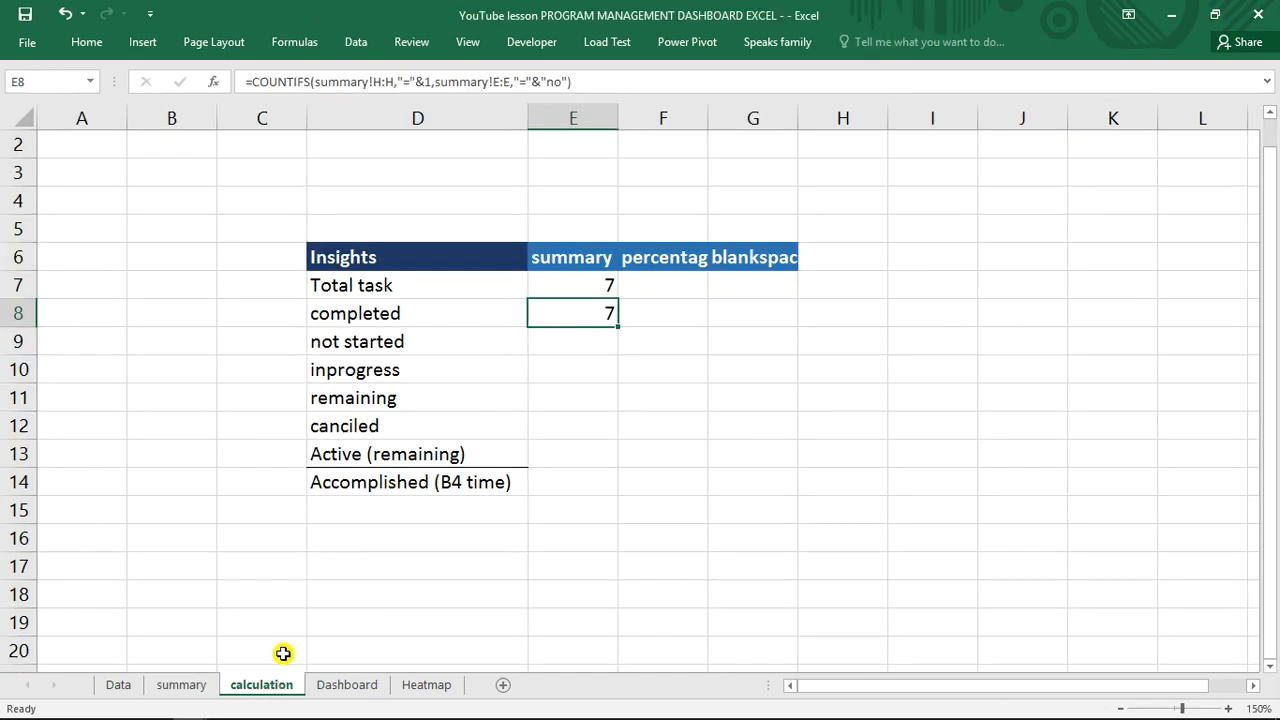
- Clear the Progress filter from the summary PivotTable and return to the calculation sheet
{"action": "left_click", "coordinate": [185, 685]}
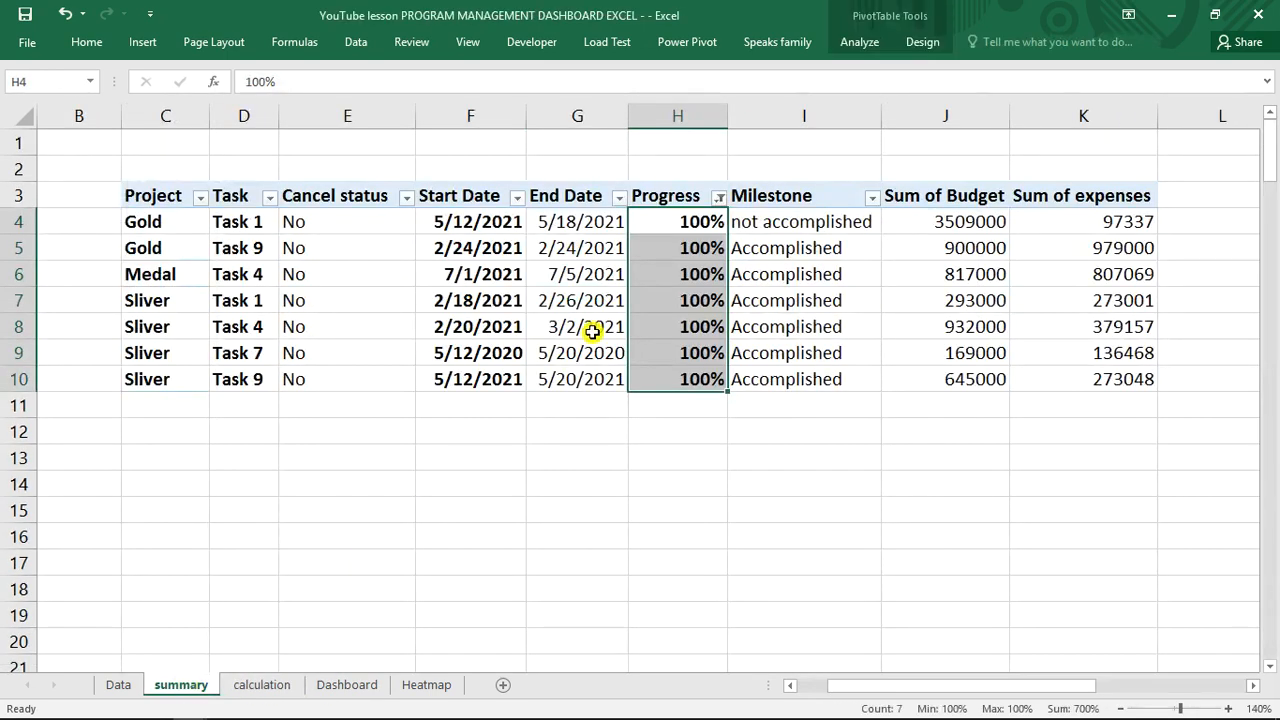
{"action": "left_click", "coordinate": [720, 197]}
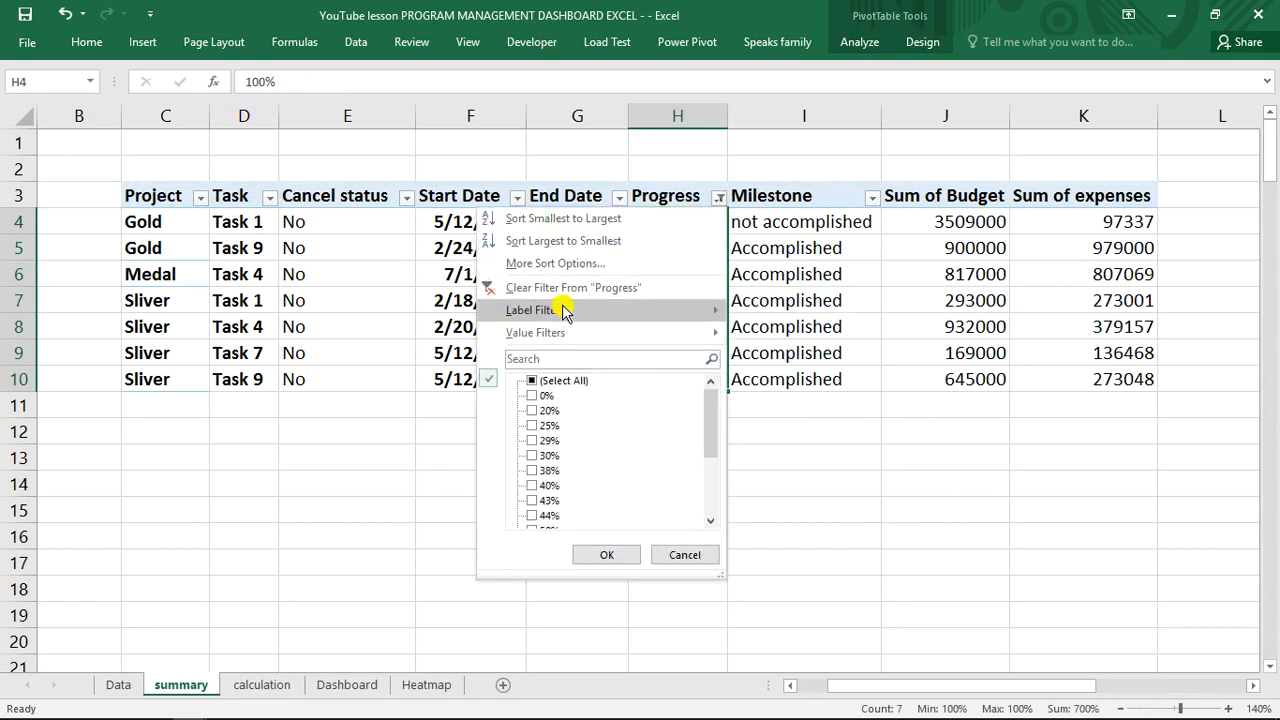
{"action": "left_click", "coordinate": [565, 287]}
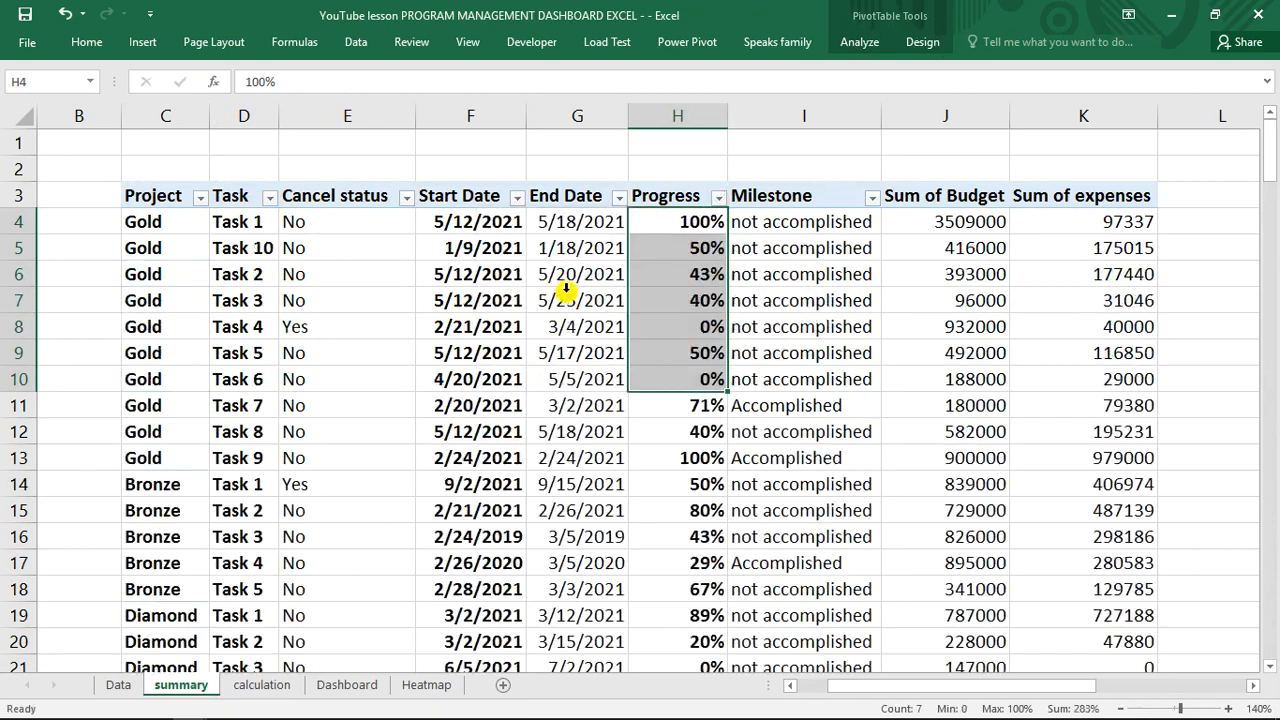
{"action": "left_click", "coordinate": [258, 685]}
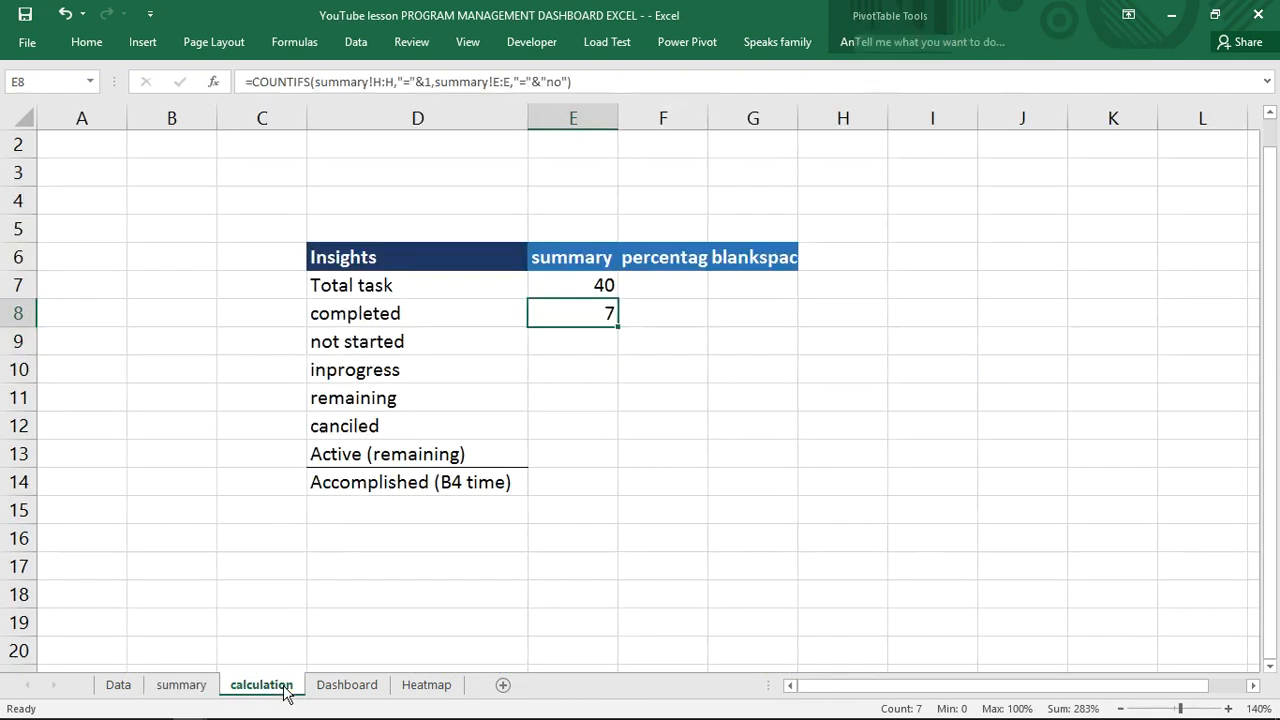
- Count the not started tasks in E9 with =COUNTIF(summary!H:H,"="&0)
{"action": "left_click", "coordinate": [611, 342]}
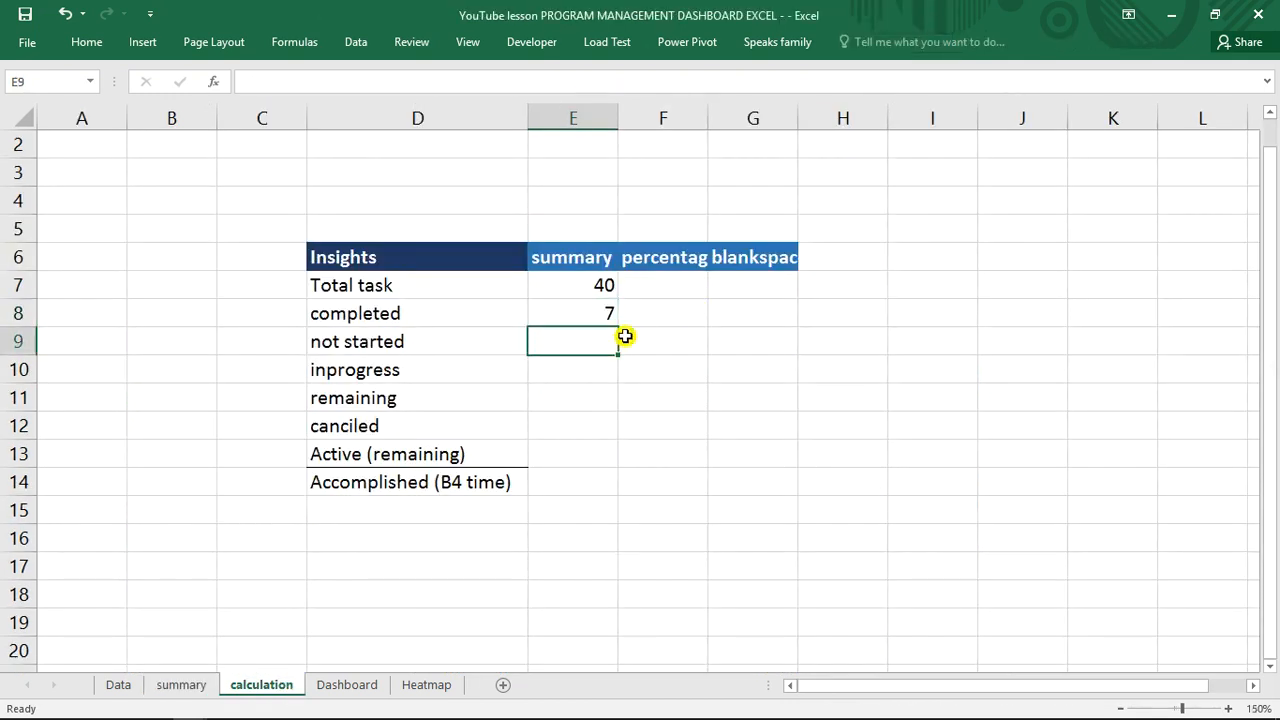
{"action": "type", "text": "=cou"}
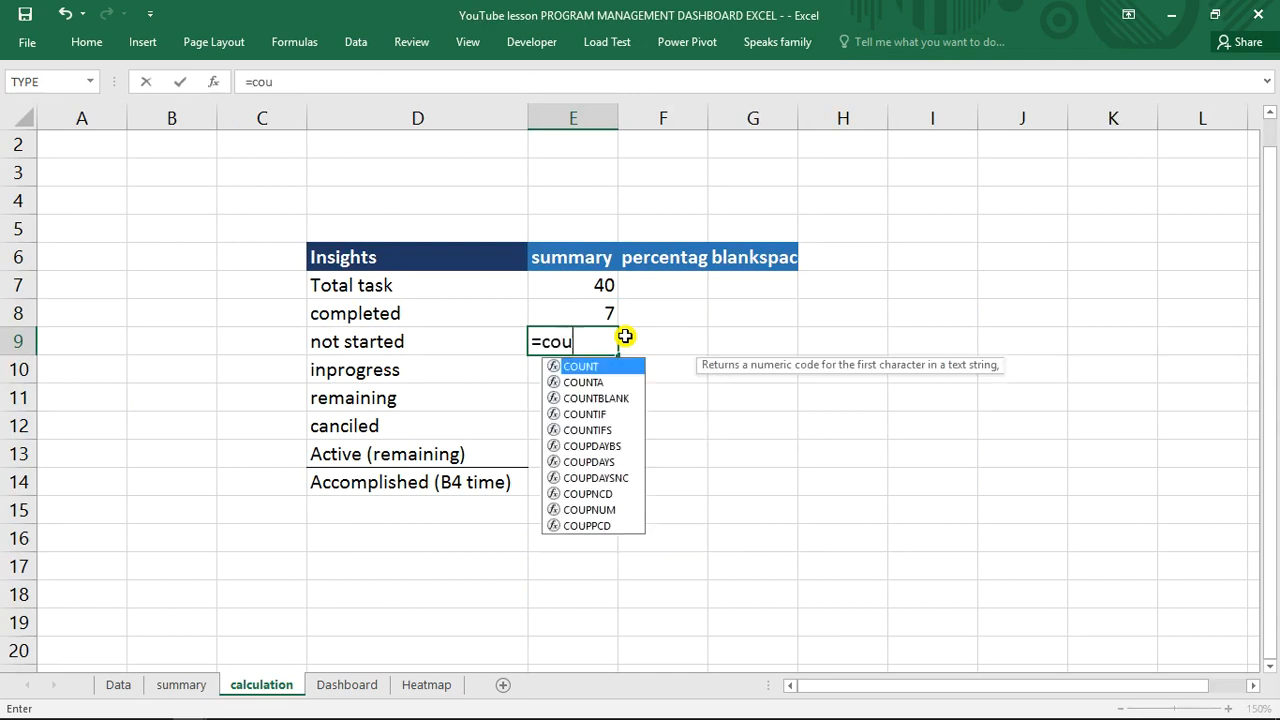
{"action": "type", "text": "ntif"}
{"action": "key", "text": "Tab"}
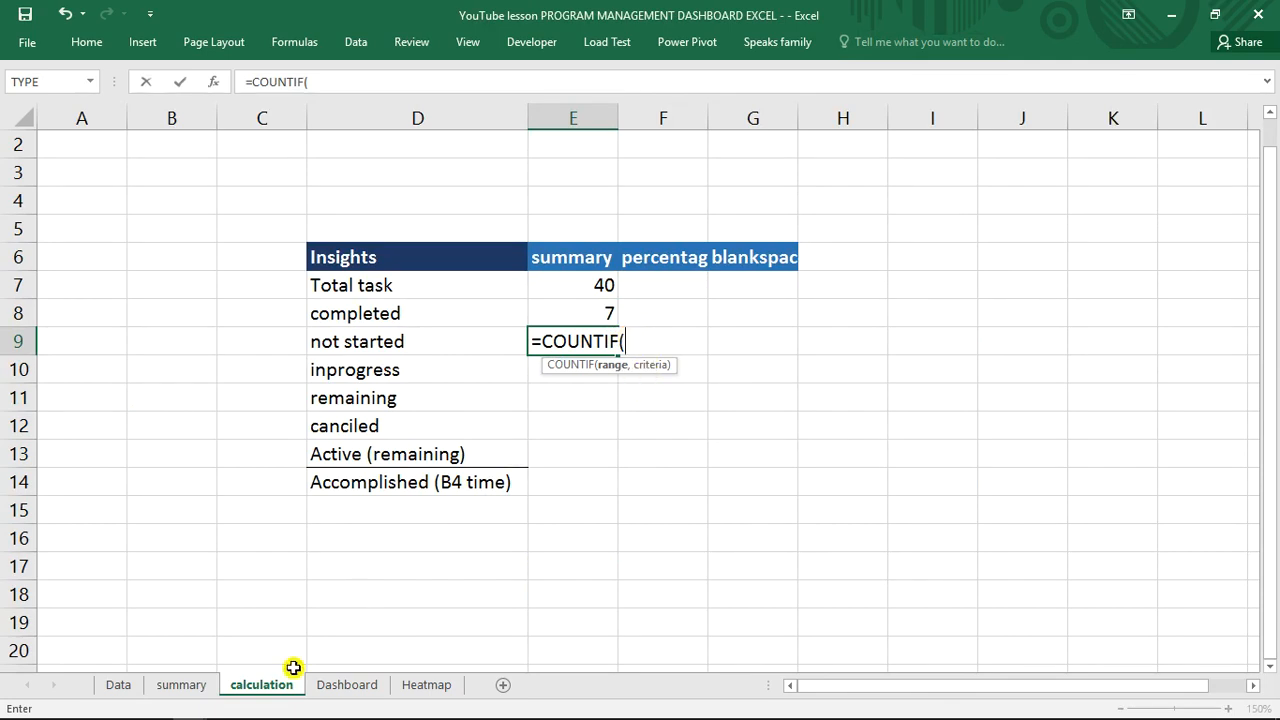
{"action": "left_click", "coordinate": [192, 686]}
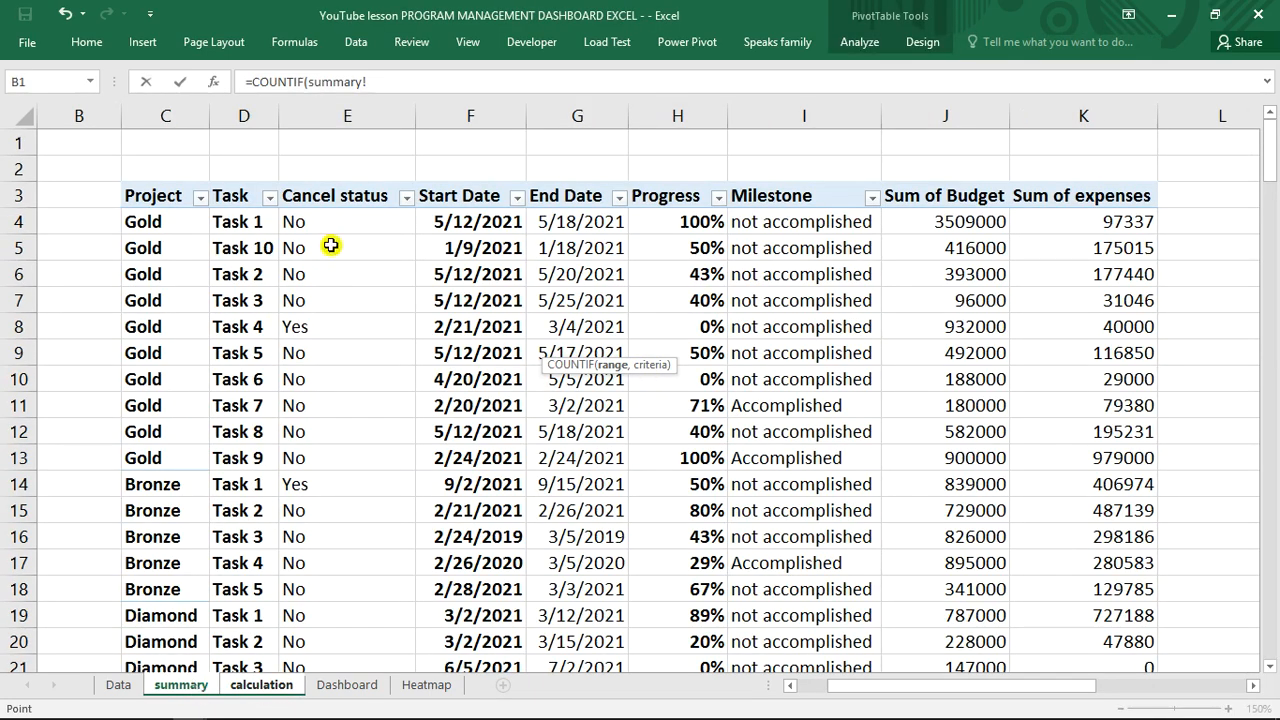
{"action": "left_click", "coordinate": [687, 116]}
{"action": "type", "text": ",\"="}
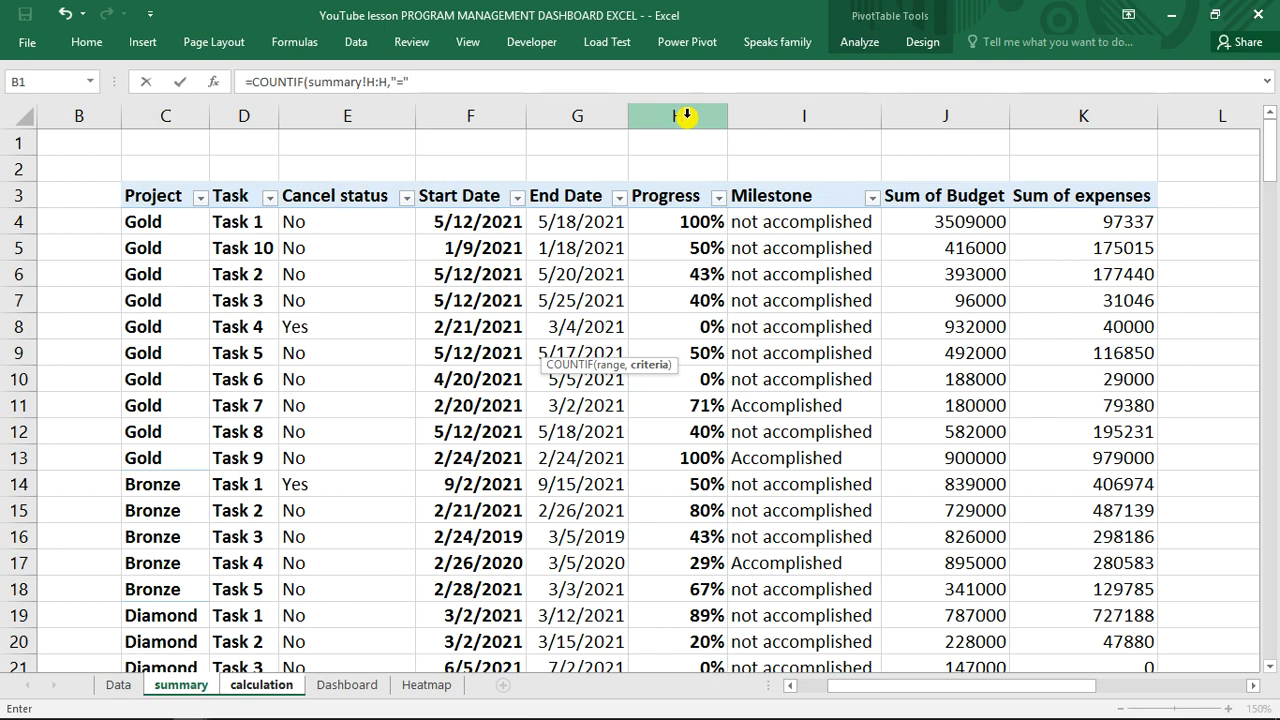
{"action": "type", "text": "\"&0"}
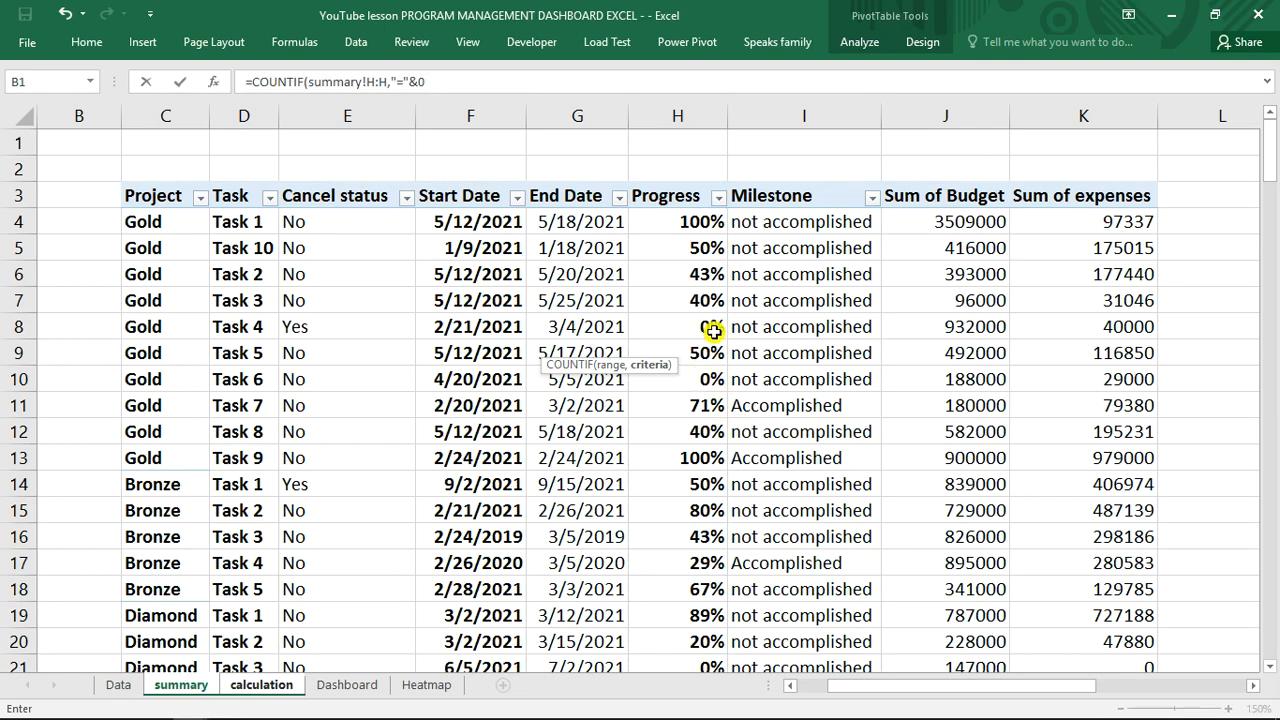
{"action": "type", "text": ","}
{"action": "key", "text": "BackSpace"}
{"action": "key", "text": "Return"}
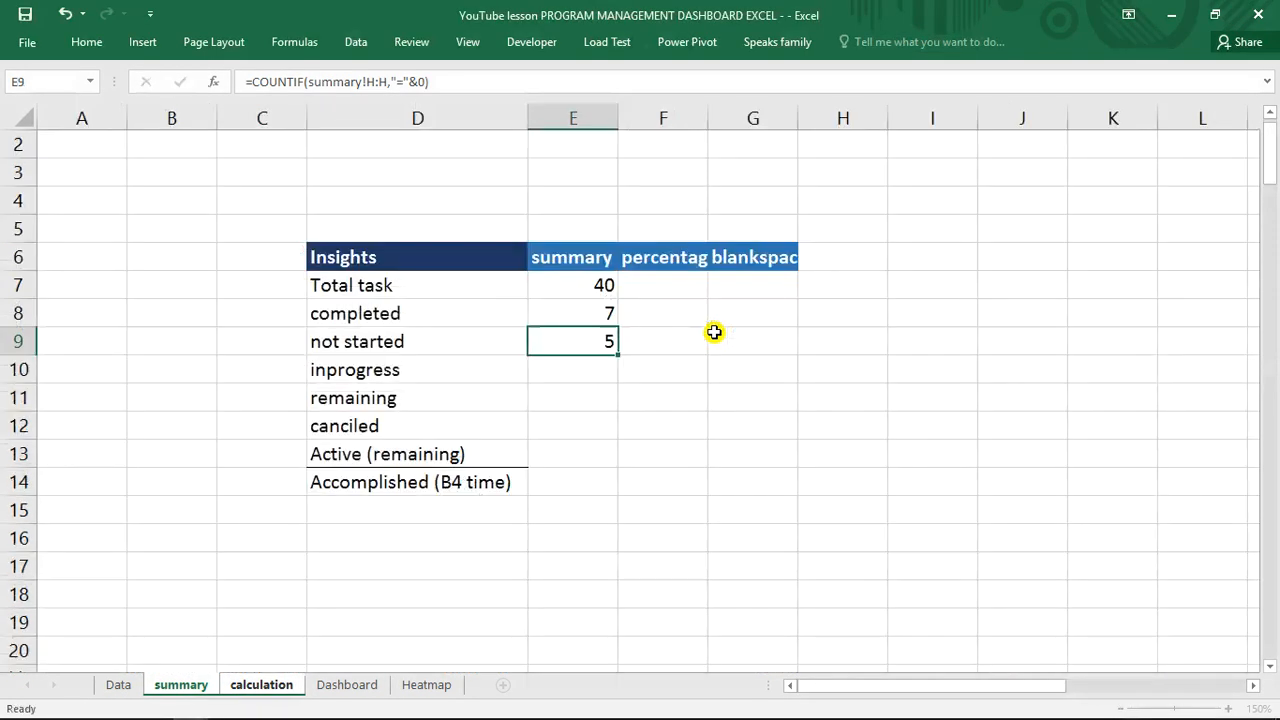
{"action": "left_click", "coordinate": [606, 341]}
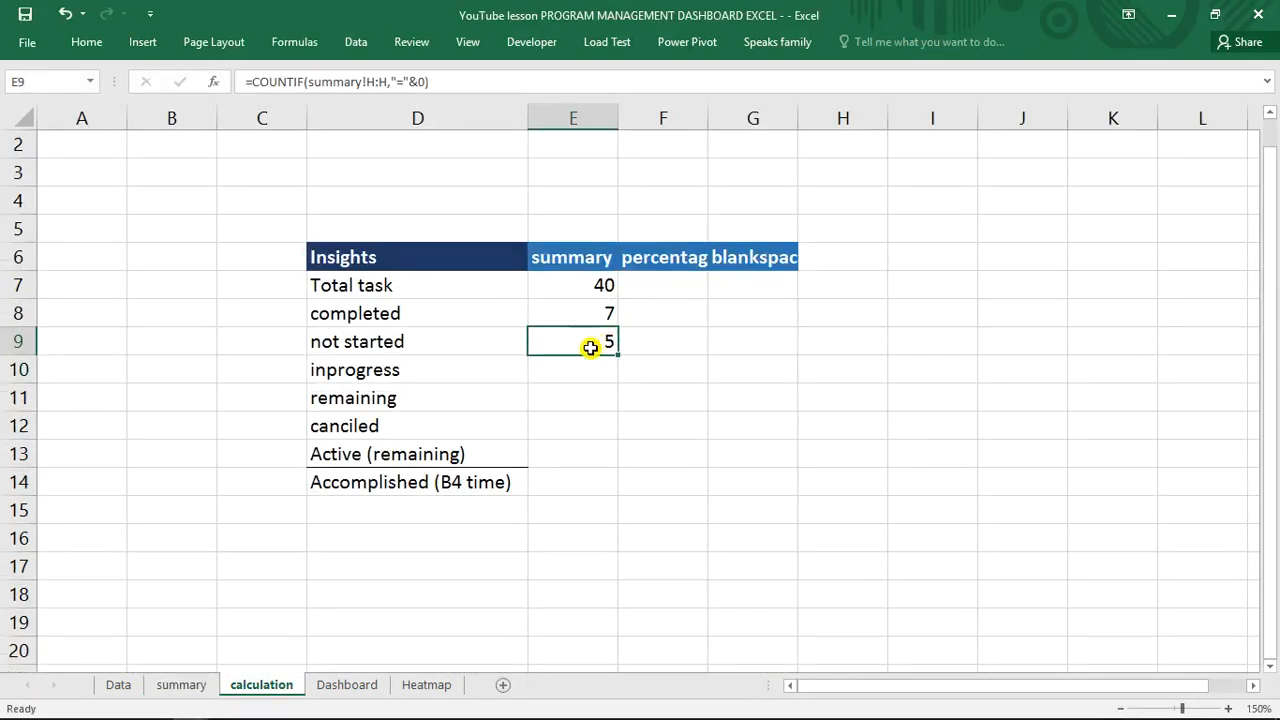
- Start a COUNTIFS formula in E10 for inprogress tasks, using the summary sheet's Progress column H with the criterion "<>"0
{"action": "left_click", "coordinate": [588, 360]}
{"action": "left_click", "coordinate": [588, 360]}
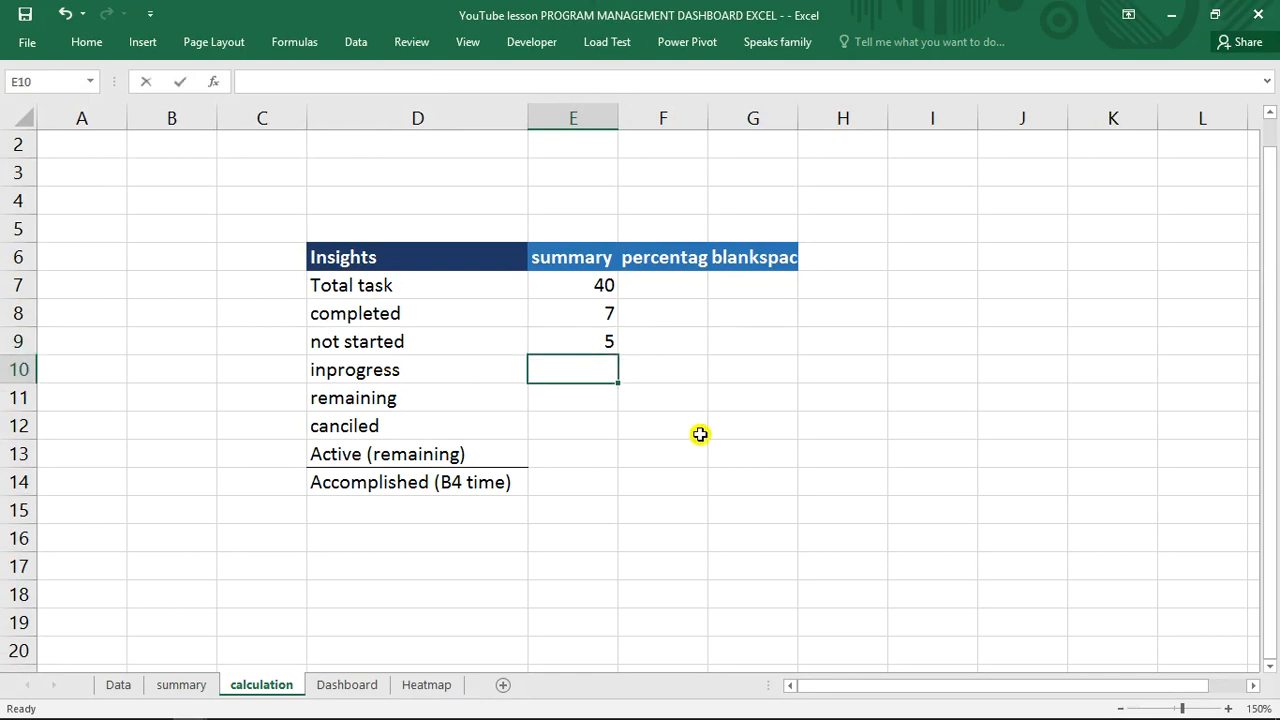
{"action": "type", "text": "=countifs"}
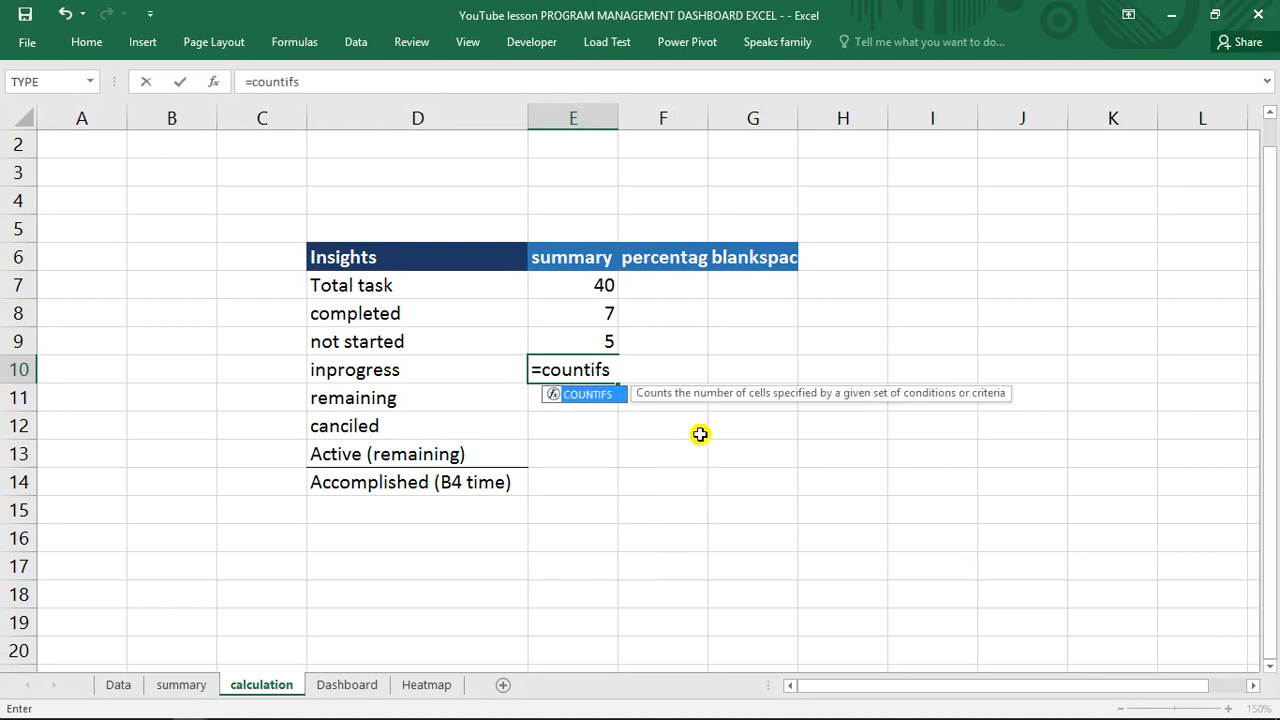
{"action": "key", "text": "Tab"}
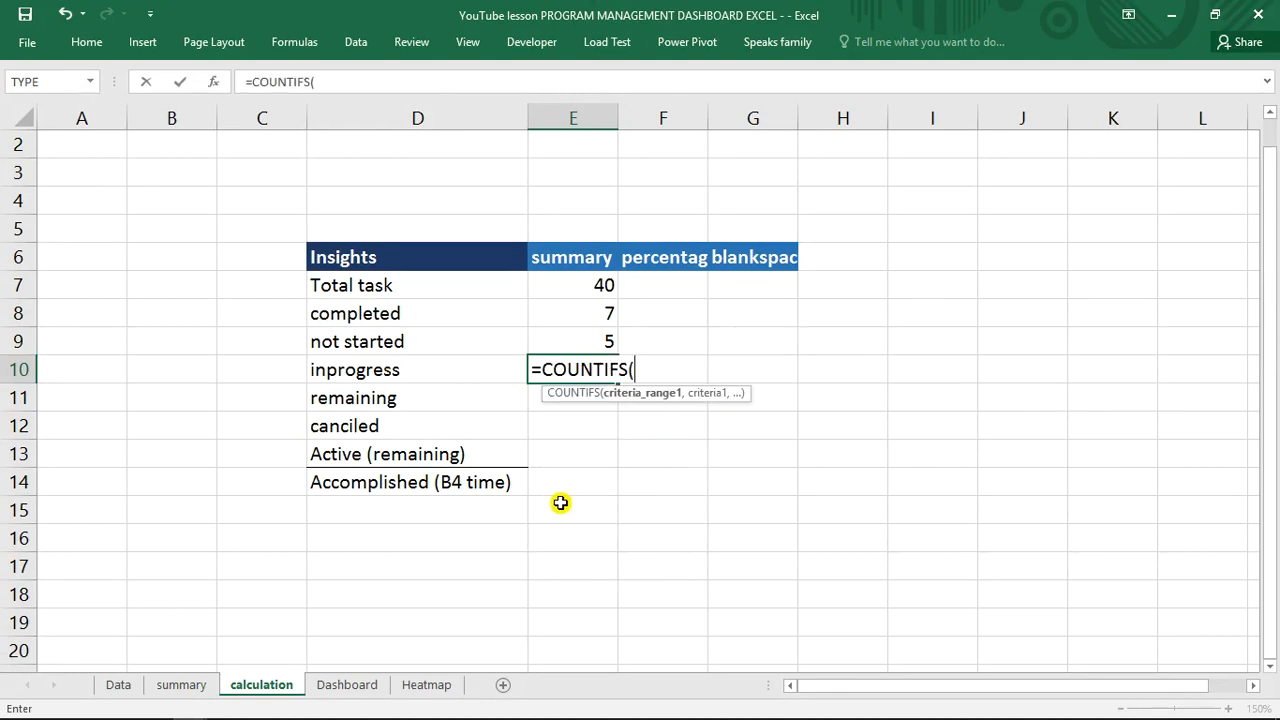
{"action": "left_click", "coordinate": [190, 686]}
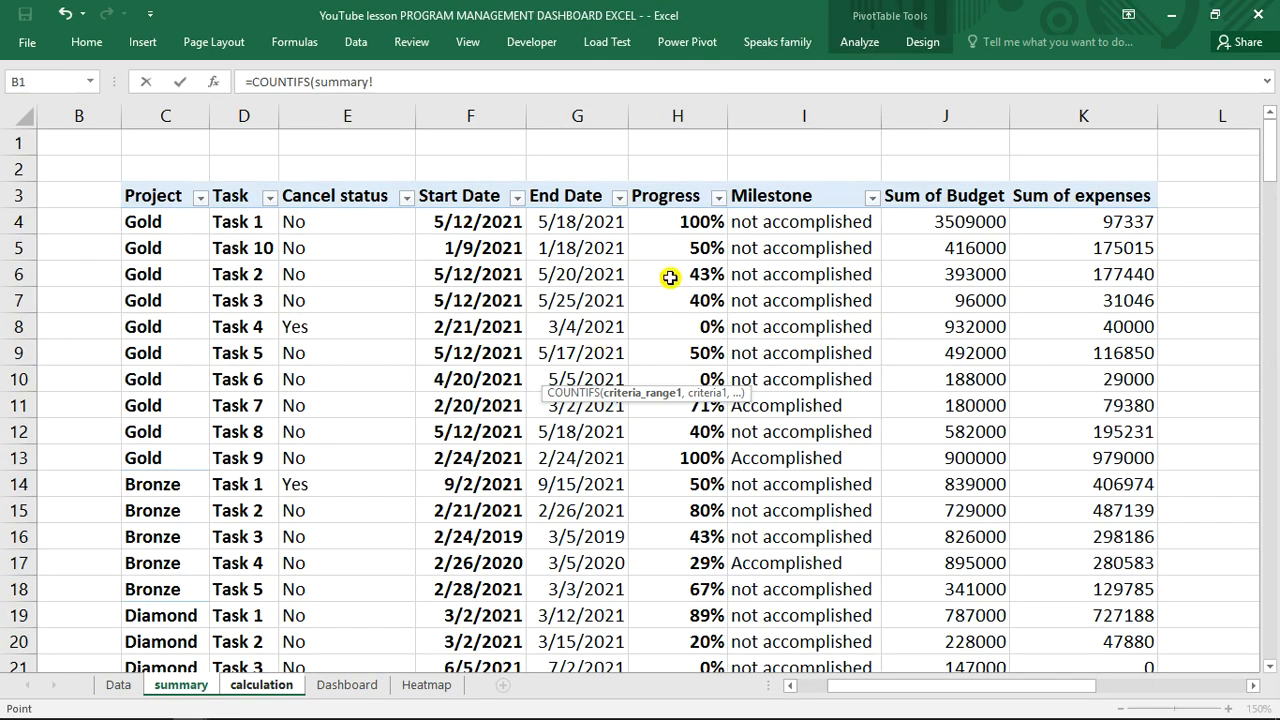
{"action": "left_click", "coordinate": [689, 116]}
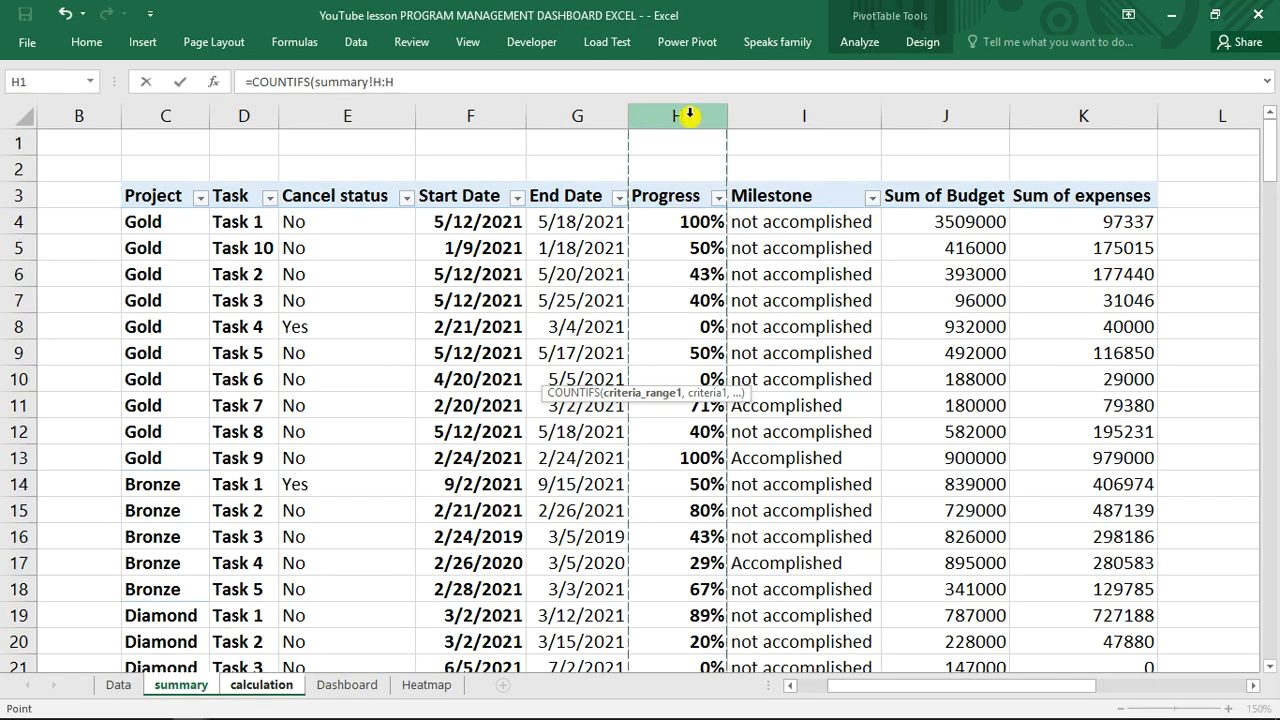
{"action": "left_click", "coordinate": [399, 79]}
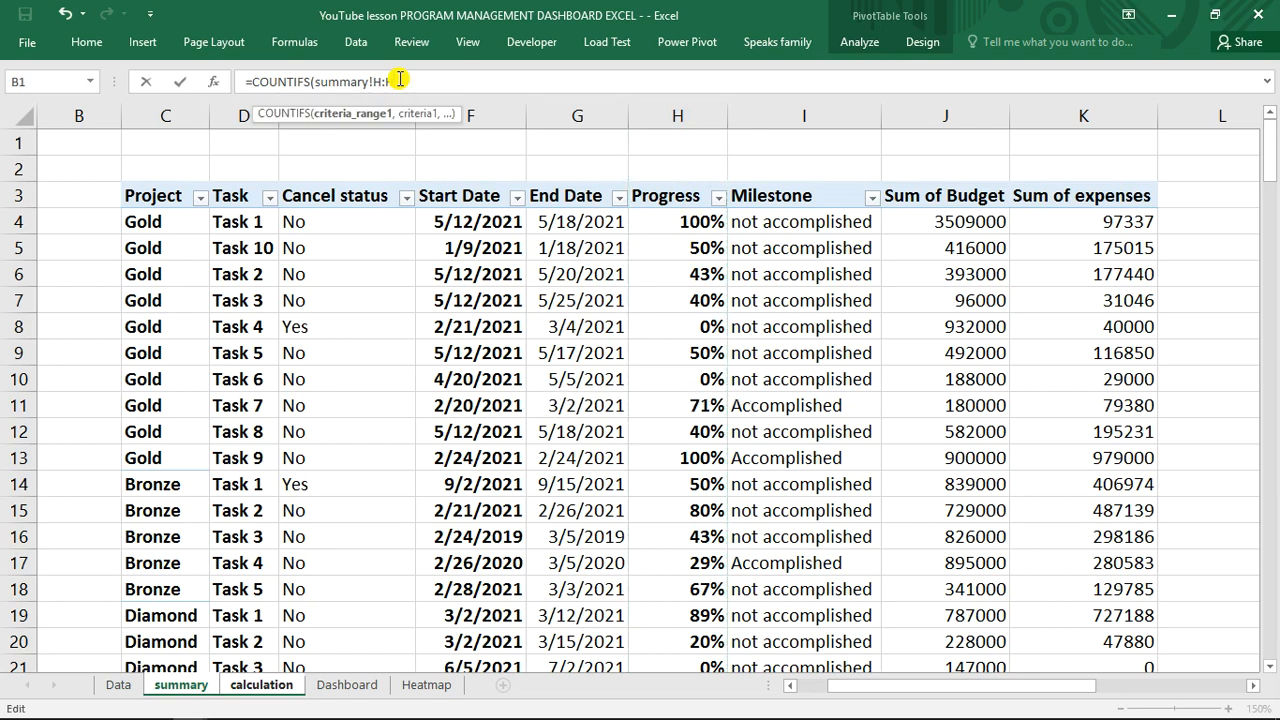
{"action": "type", "text": ","}
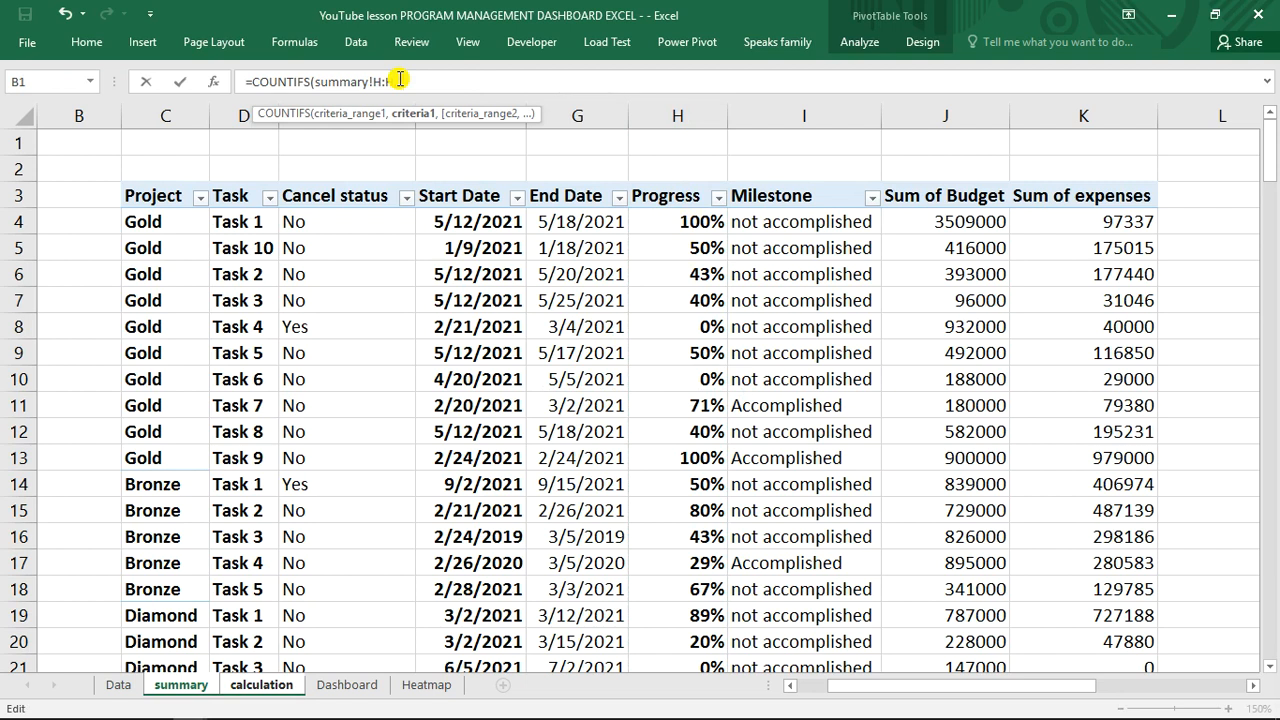
{"action": "type", "text": "\"<>"}
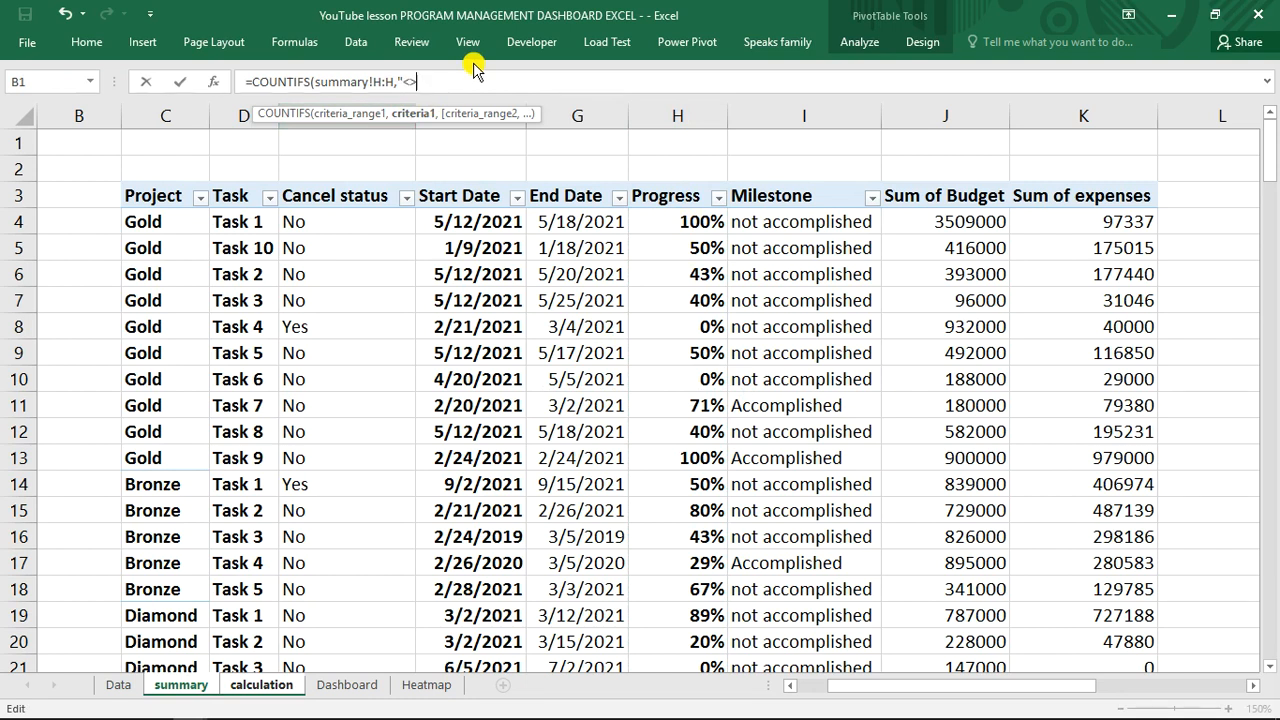
{"action": "type", "text": "\"0,"}
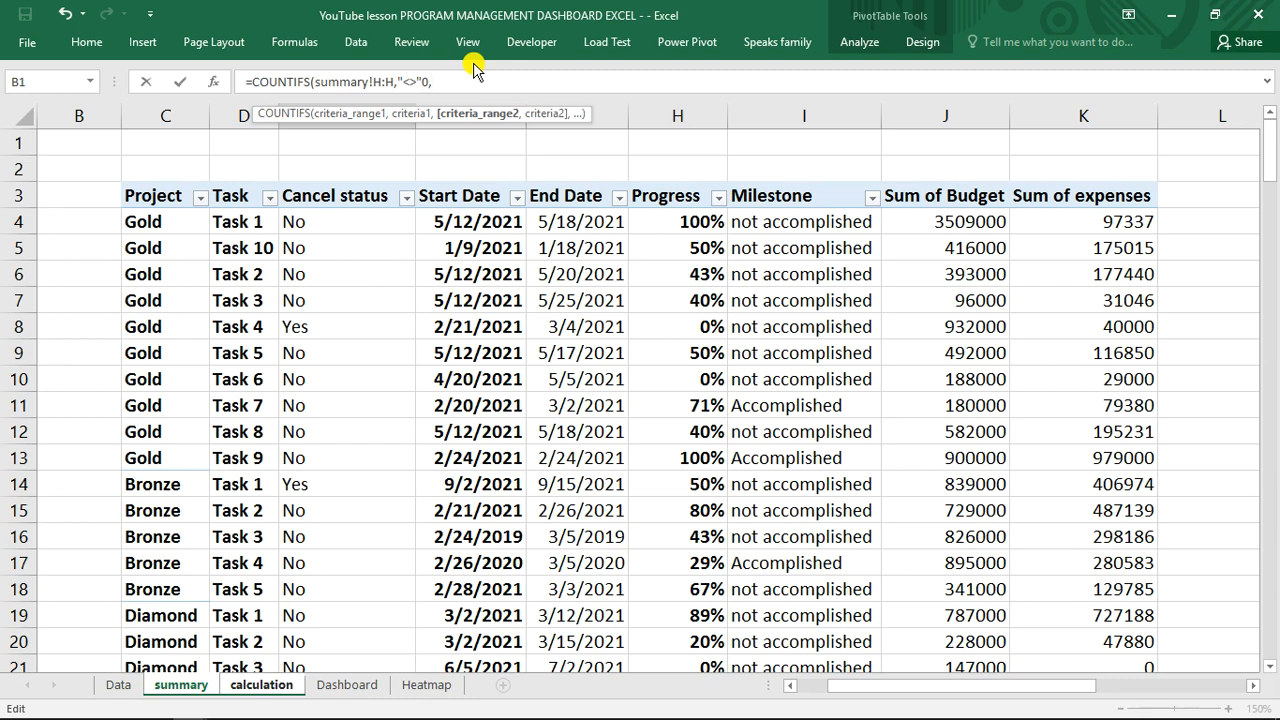
- Add the Progress column H as the second criteria range in the E10 formula, with the criterion "<1"
{"action": "left_click", "coordinate": [695, 119]}
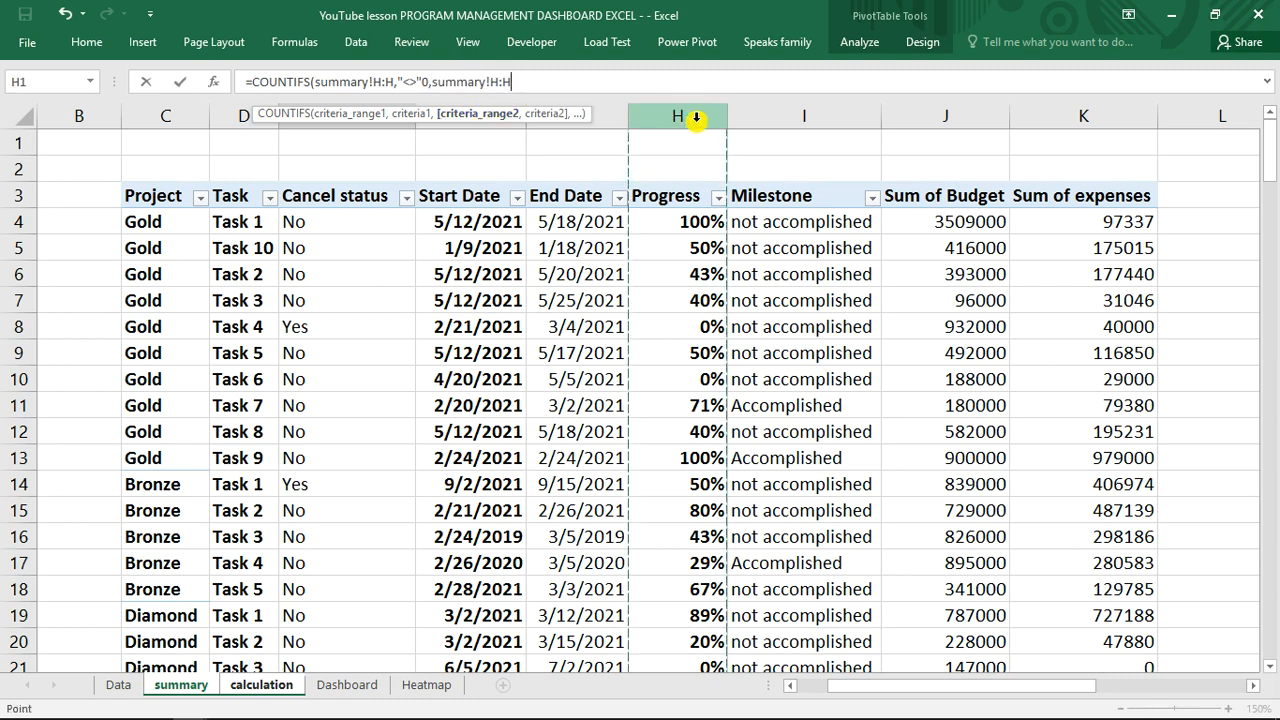
{"action": "type", "text": ","}
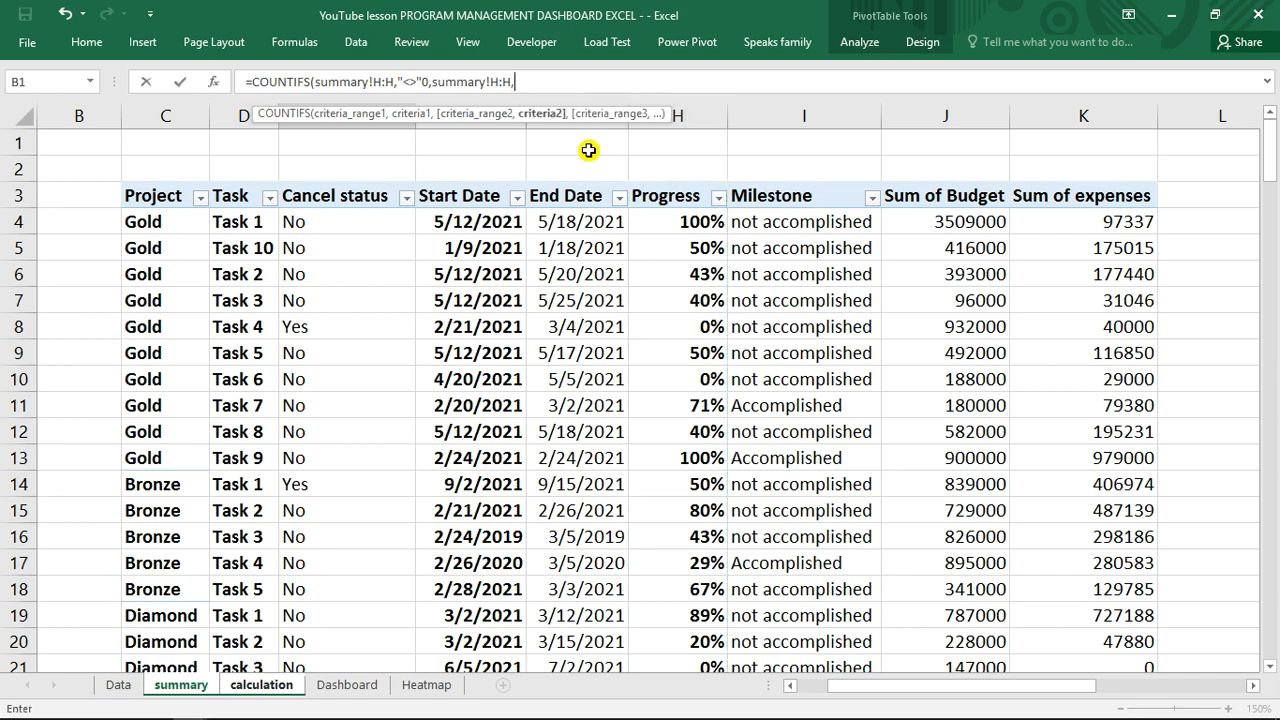
{"action": "type", "text": "\"<>"}
{"action": "type", "text": "1\","}
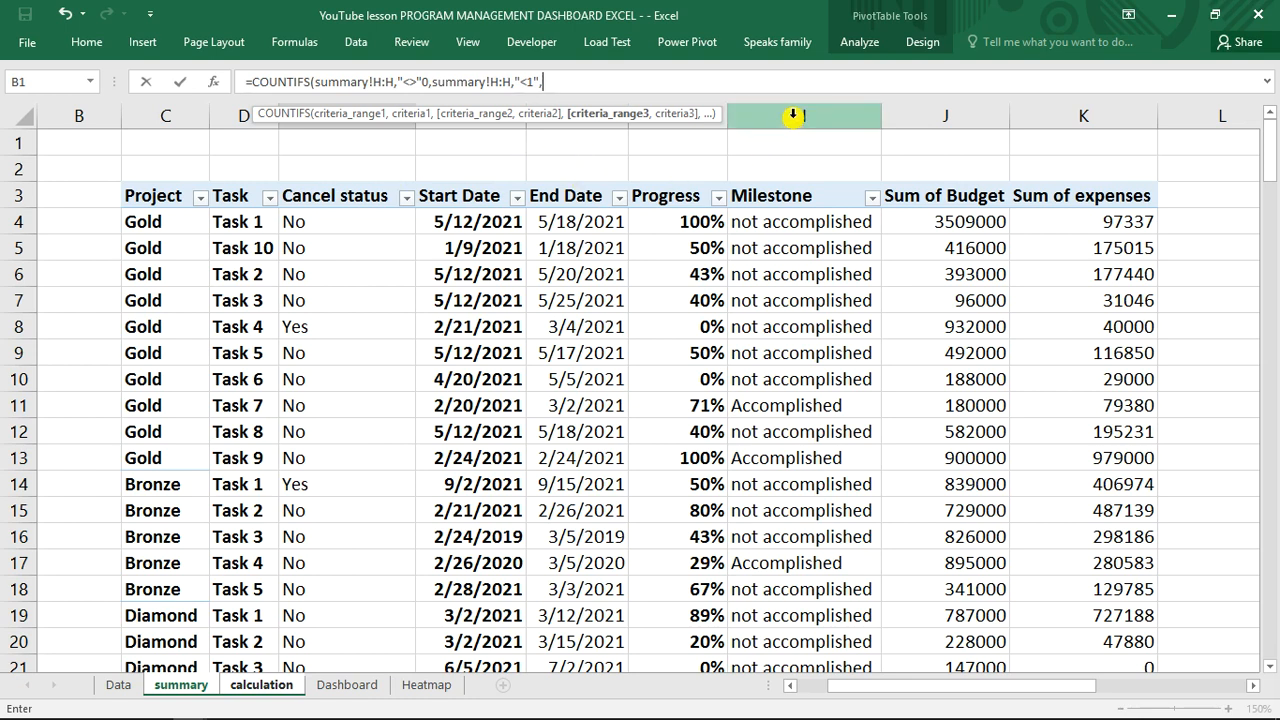
- Add the Milestone column I as the third criteria range, with the criterion "="&"accomplished", and close the formula
{"action": "left_click", "coordinate": [793, 116]}
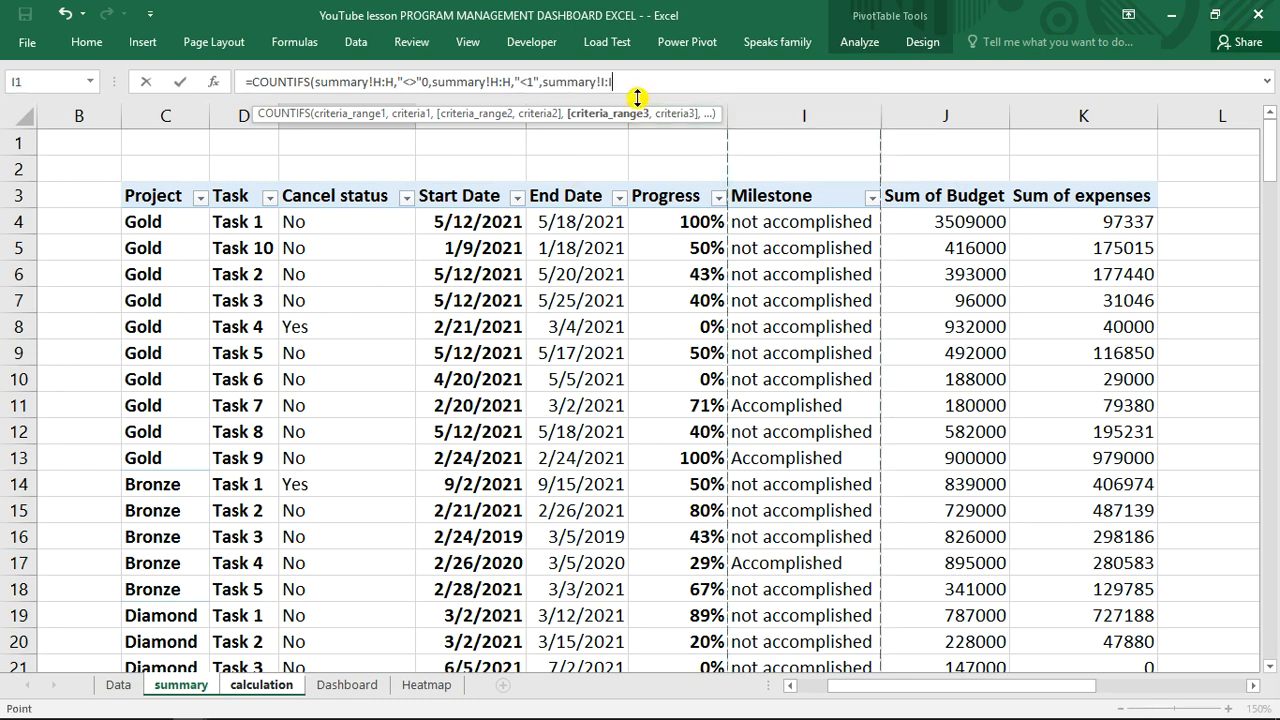
{"action": "type", "text": ",\"="}
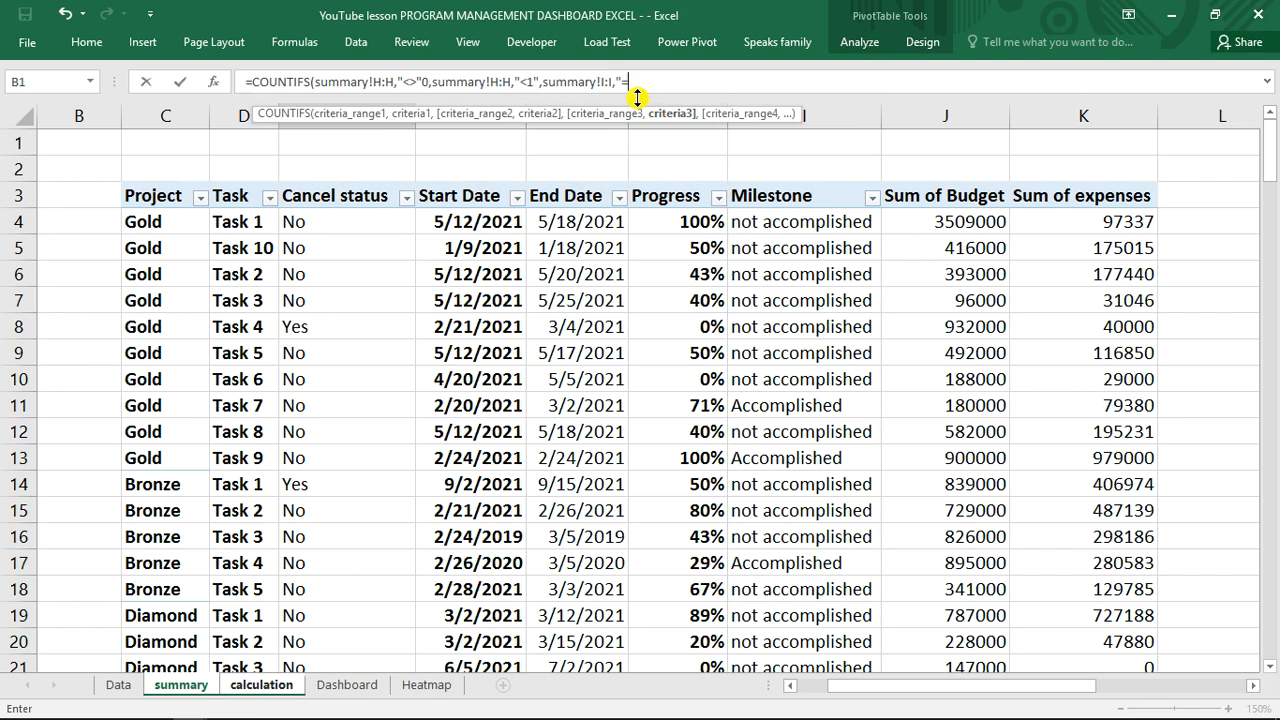
{"action": "type", "text": "\"&\"aco"}
{"action": "key", "text": "BackSpace"}
{"action": "type", "text": "complished\""}
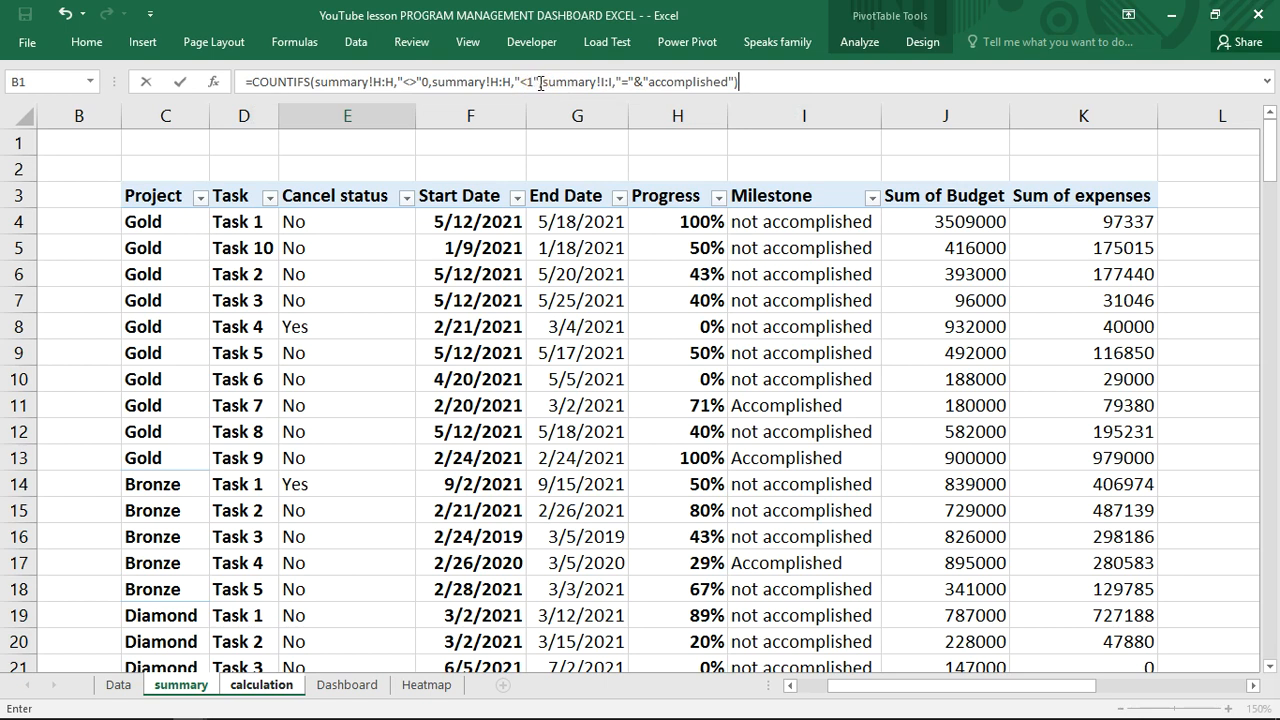
- Insert ampersands in the two progress criteria of the E10 formula so they read "<>"&0 and "<1"&
{"action": "left_click", "coordinate": [539, 83]}
{"action": "type", "text": "1"}
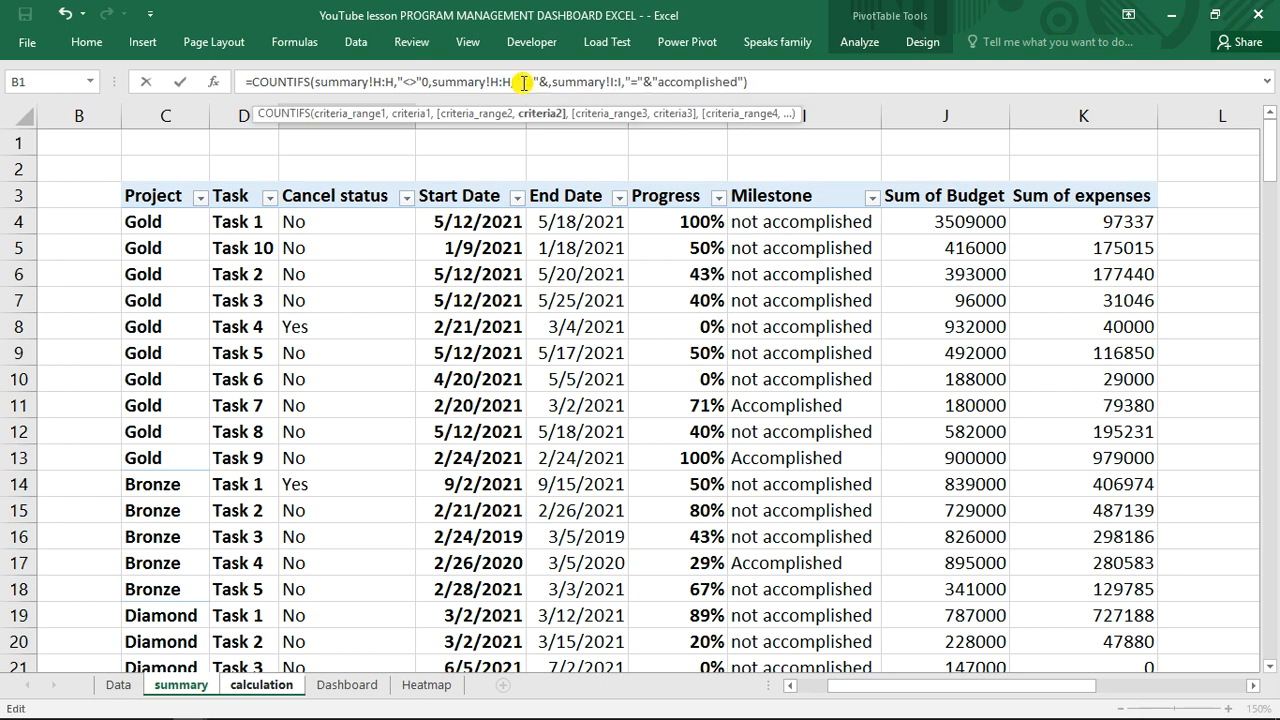
{"action": "left_click", "coordinate": [420, 81]}
{"action": "type", "text": "<"}
{"action": "left_click", "coordinate": [433, 83]}
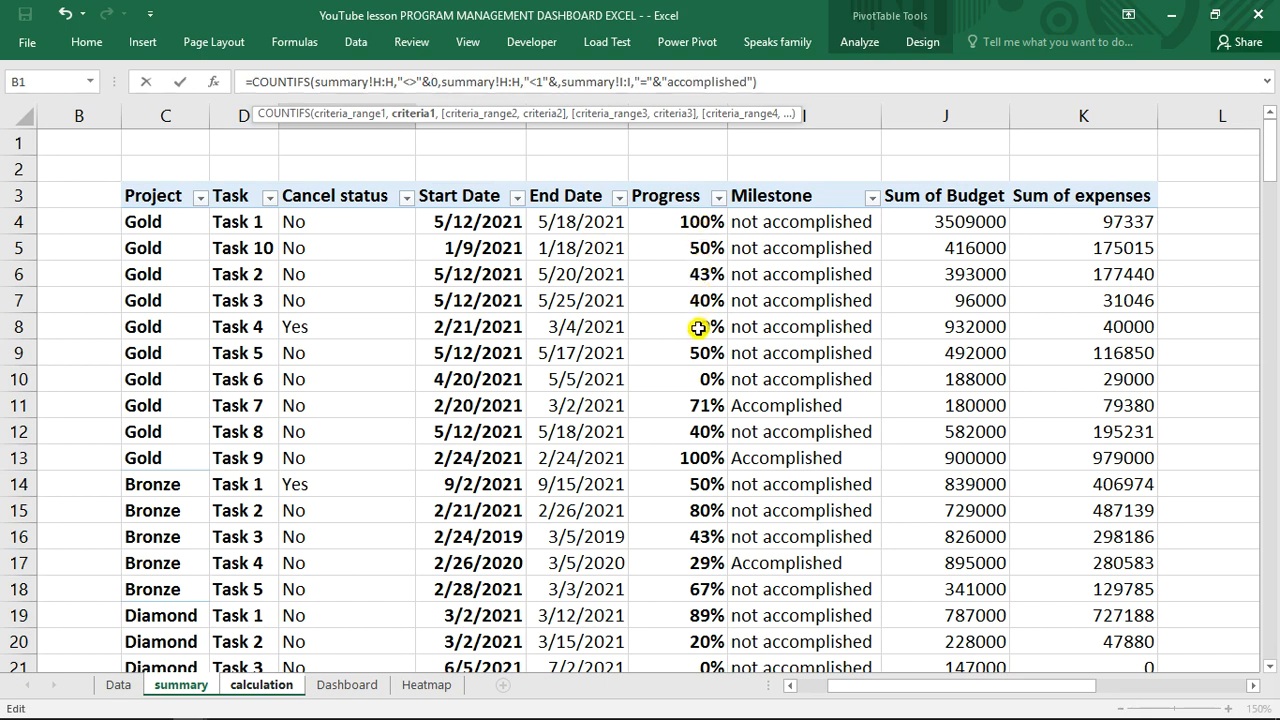
{"action": "left_click", "coordinate": [420, 82]}
{"action": "left_click_drag", "start_coordinate": [417, 82], "coordinate": [407, 80]}
{"action": "type", "text": "<>"}
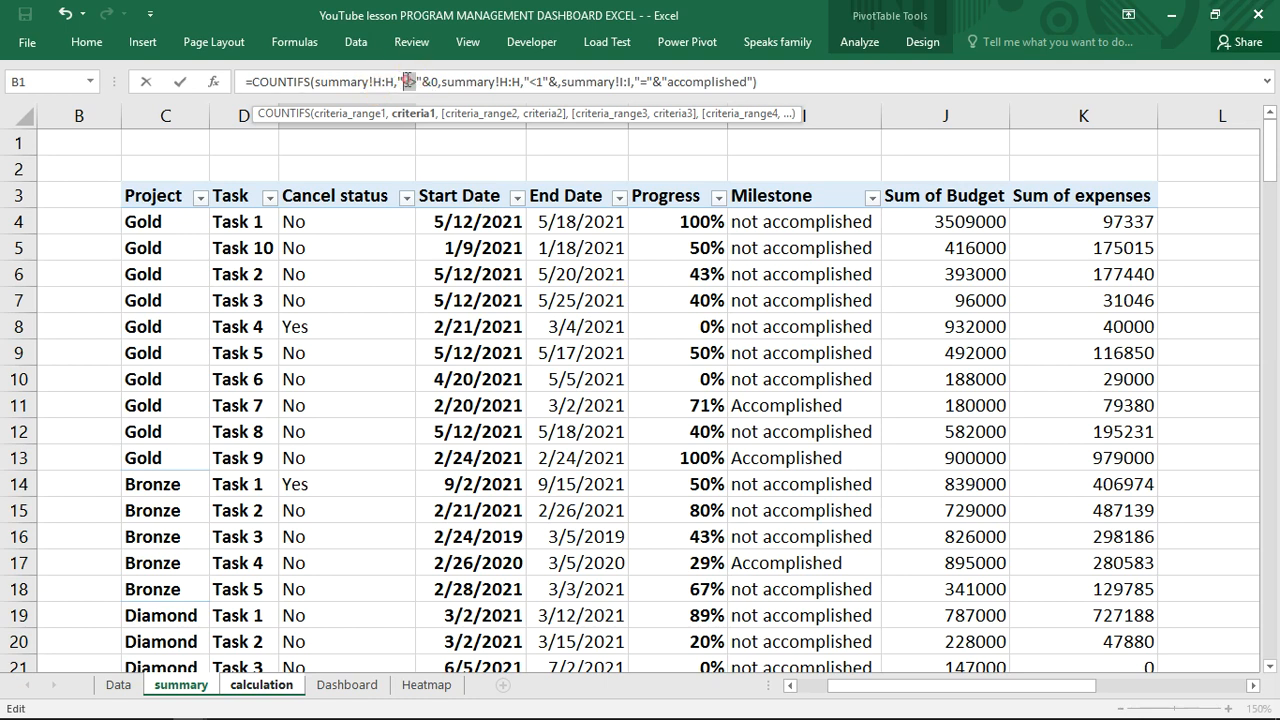
{"action": "left_click", "coordinate": [434, 82]}
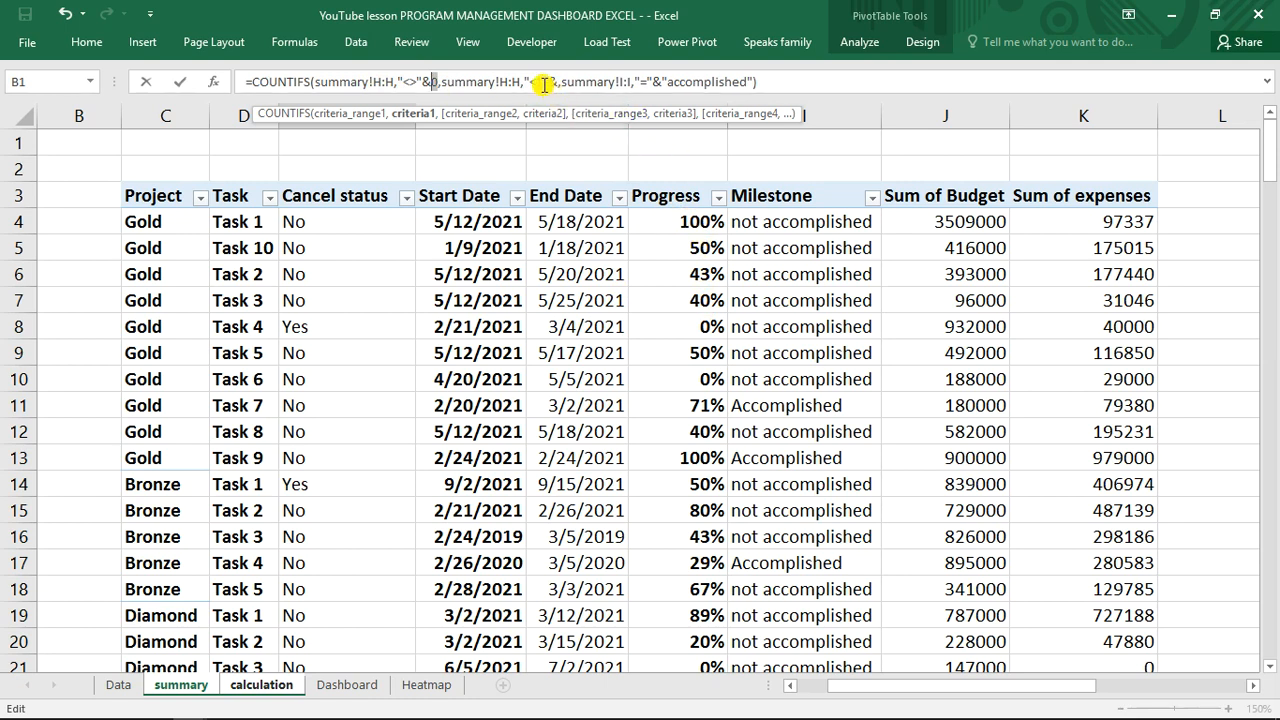
- Change the milestone criterion in the E10 formula to "not accomplished" and try to commit the formula
{"action": "left_click", "coordinate": [670, 81]}
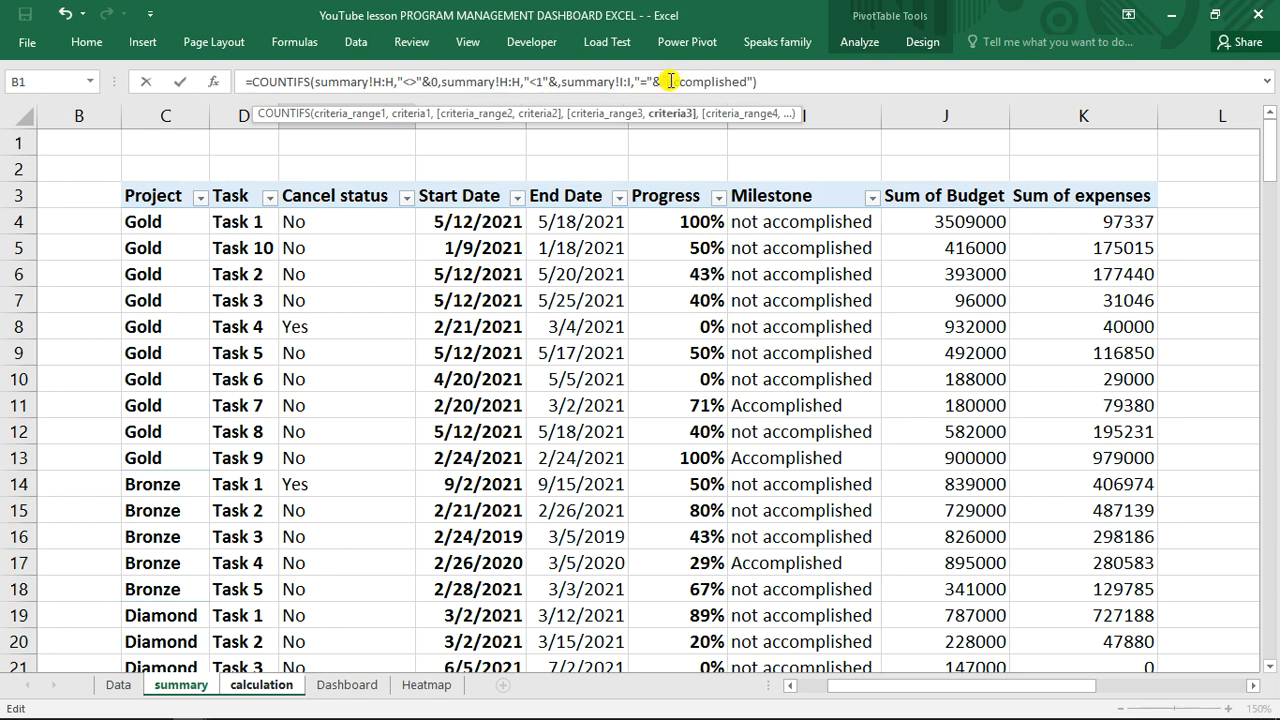
{"action": "type", "text": "not"}
{"action": "key", "text": "Return"}
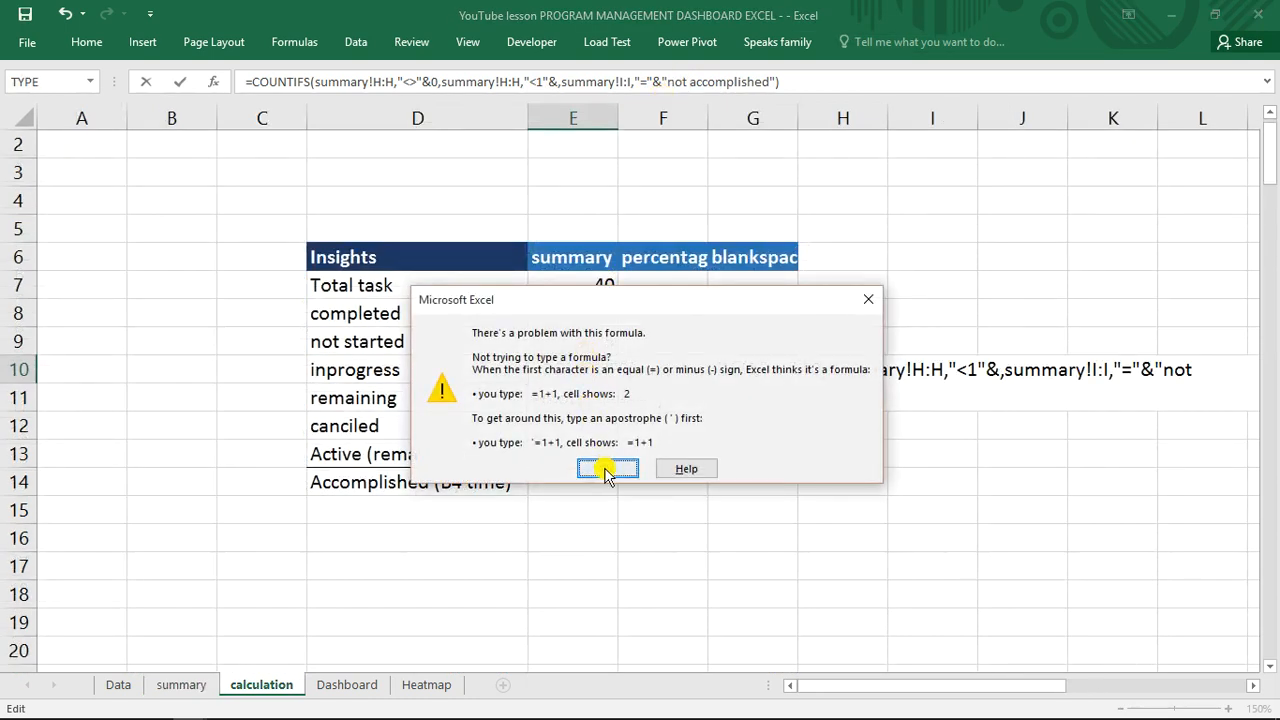
{"action": "left_click", "coordinate": [607, 469]}
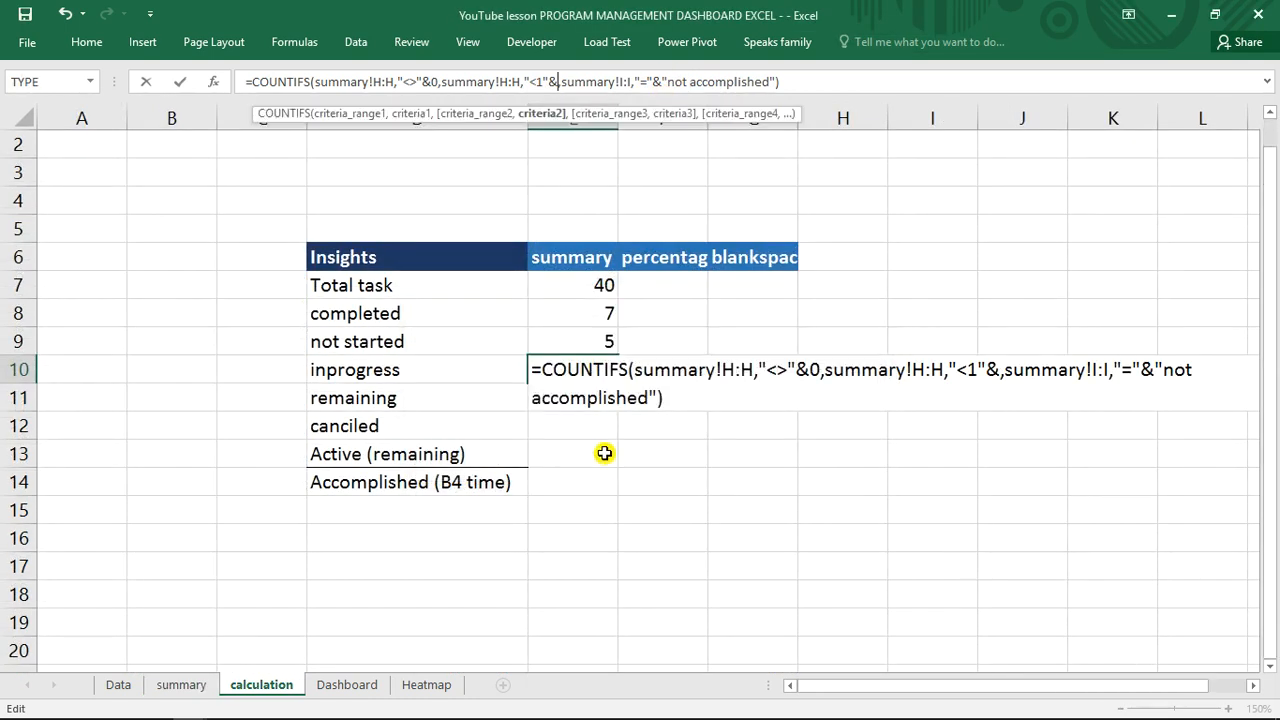
- Correct the second progress criterion in the E10 formula to "<"&1 and commit the formula
{"action": "left_click", "coordinate": [541, 82]}
{"action": "key", "text": "Delete"}
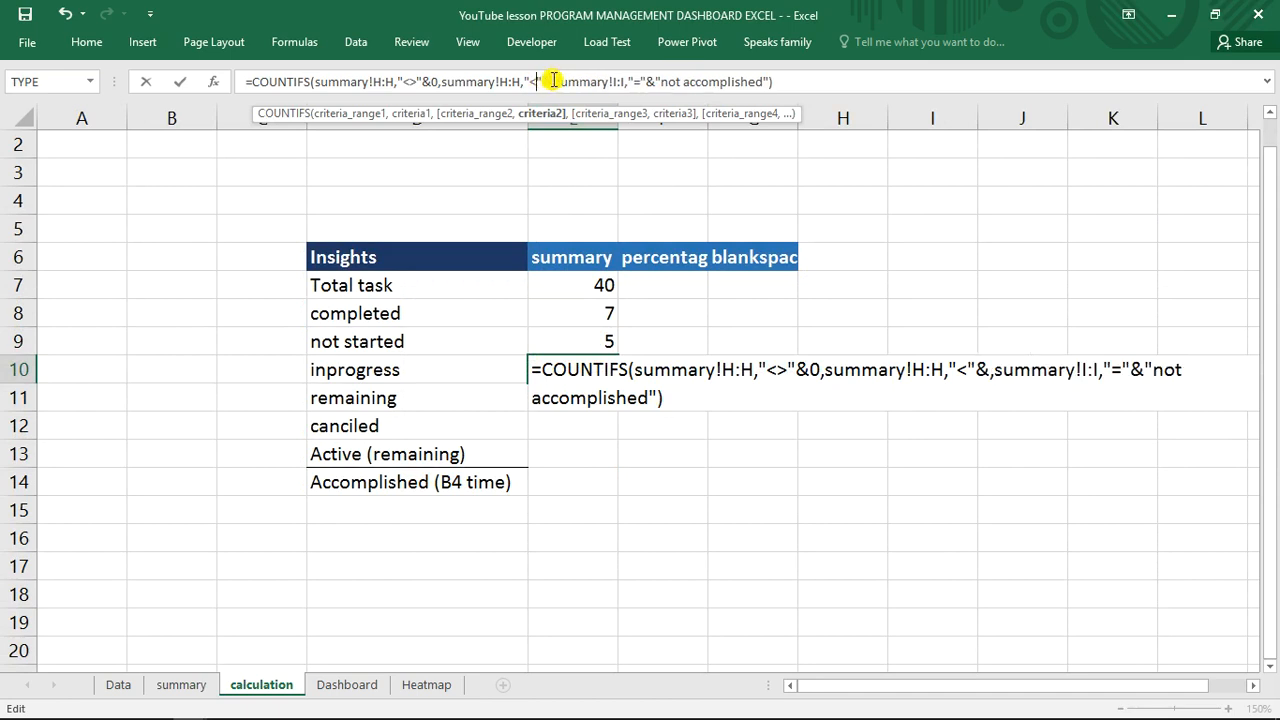
{"action": "left_click", "coordinate": [551, 84]}
{"action": "type", "text": "1"}
{"action": "key", "text": "Return"}
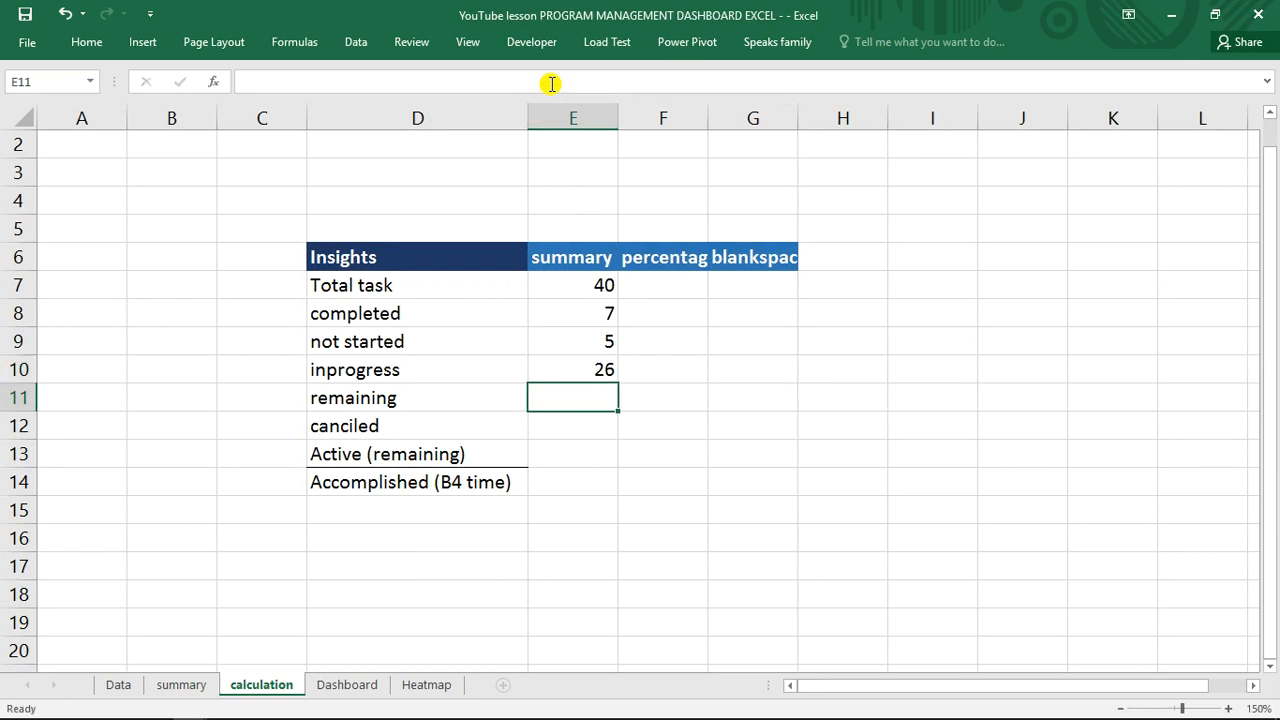
{"action": "left_click", "coordinate": [601, 368]}
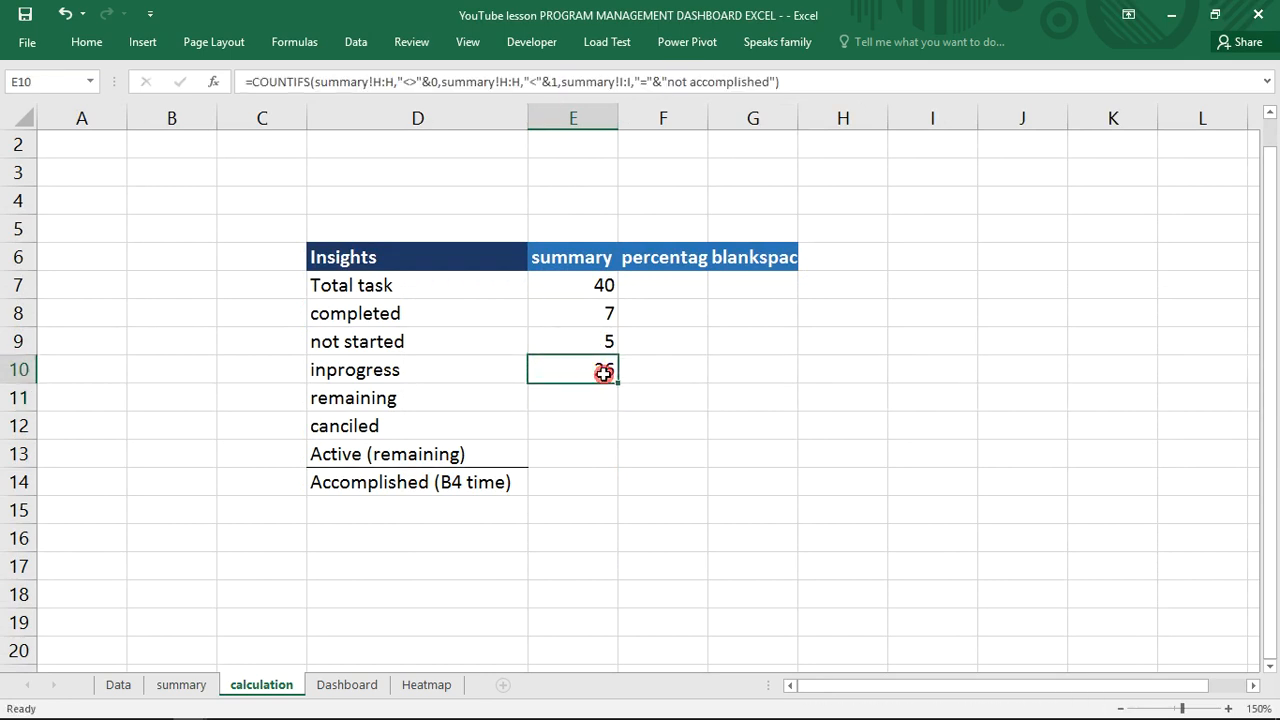
- Calculate the remaining tasks in E11 as the sum of not started and inprogress with =E9+E10
{"action": "left_click", "coordinate": [539, 400]}
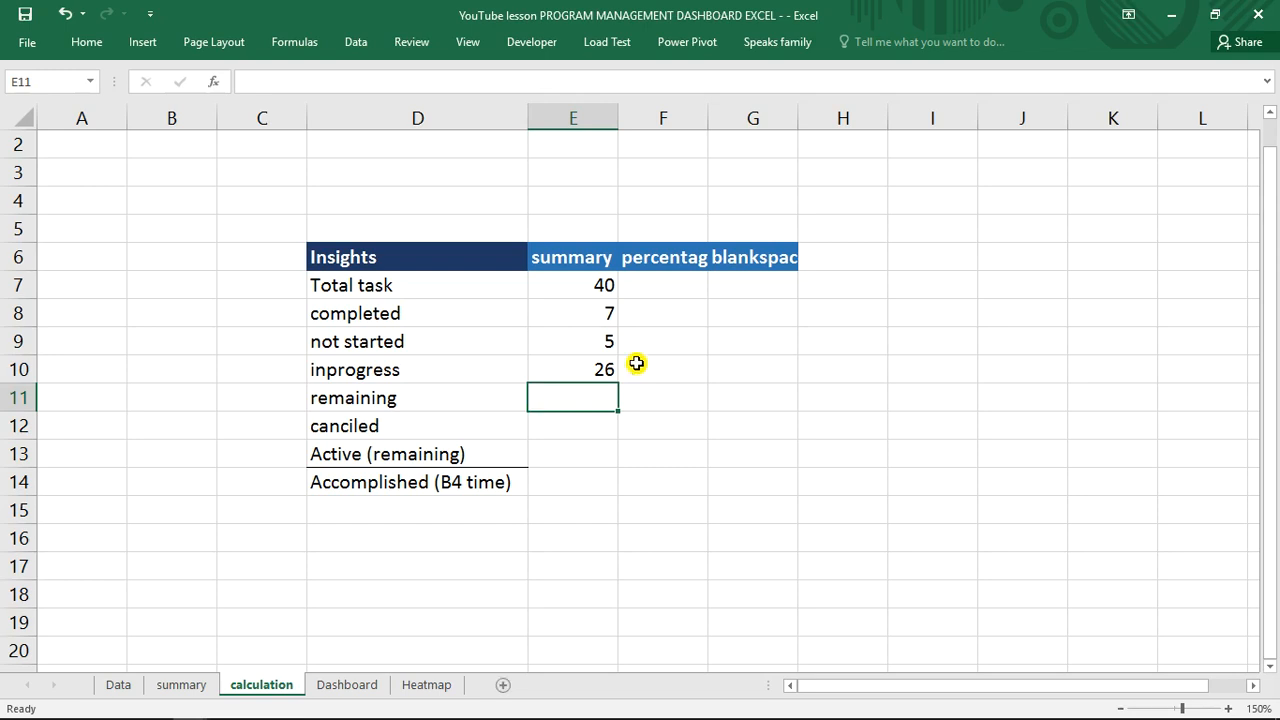
{"action": "type", "text": "="}
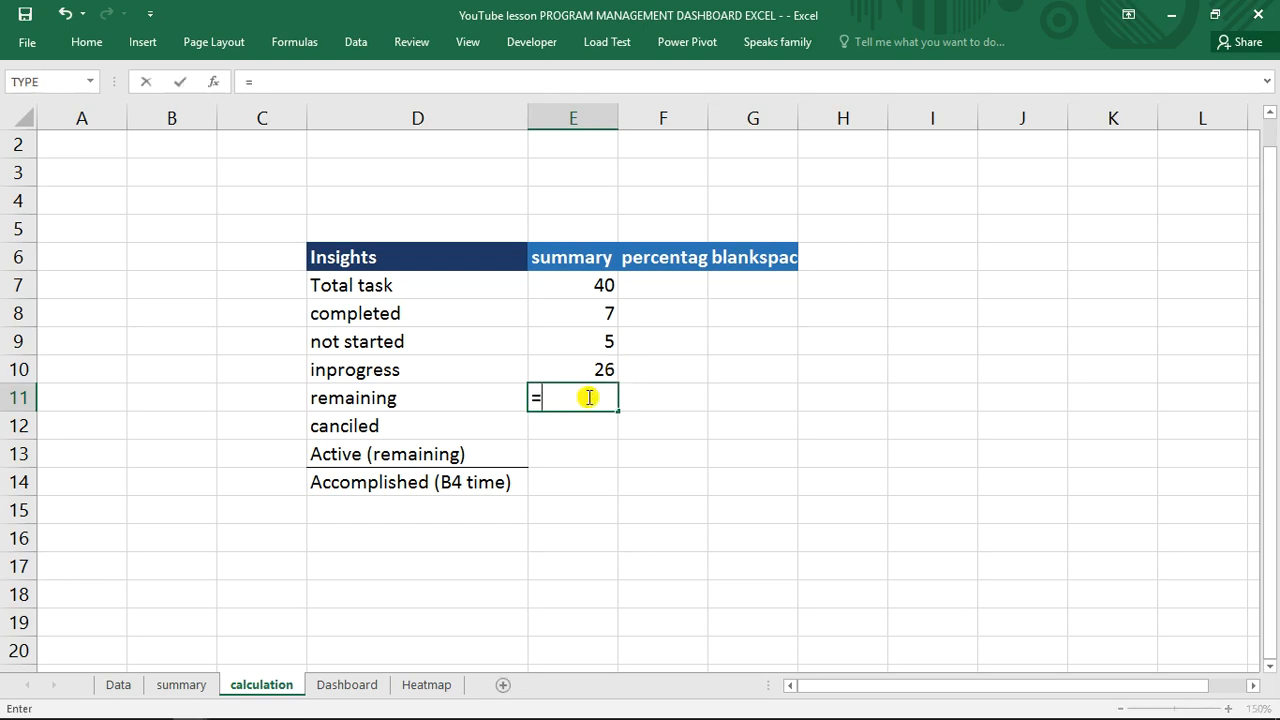
{"action": "left_click", "coordinate": [602, 339]}
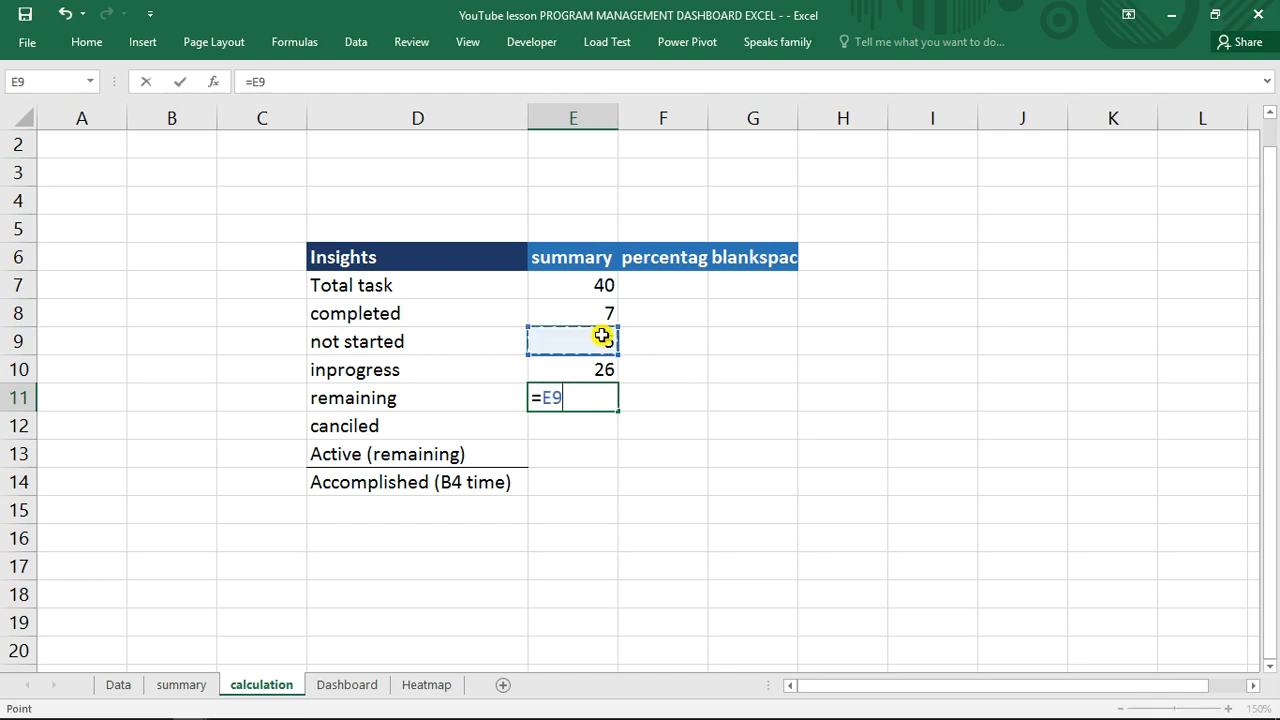
{"action": "type", "text": "+"}
{"action": "left_click", "coordinate": [602, 366]}
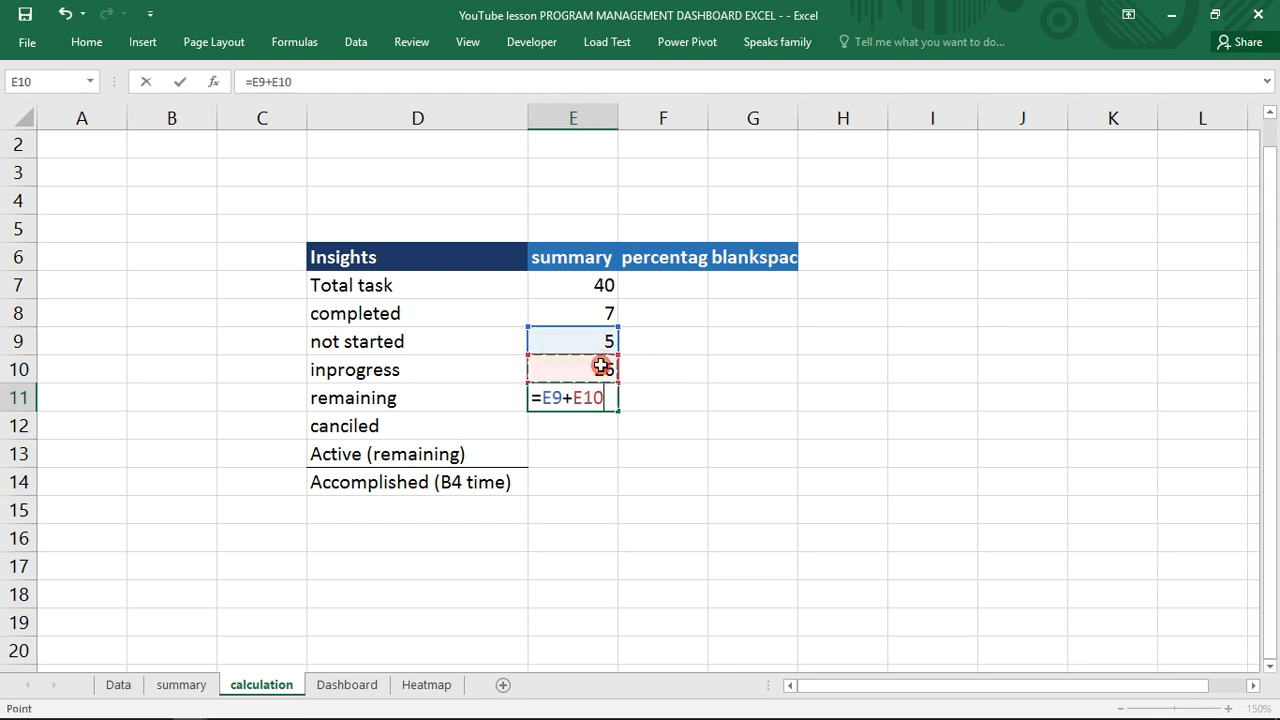
{"action": "key", "text": "Return"}
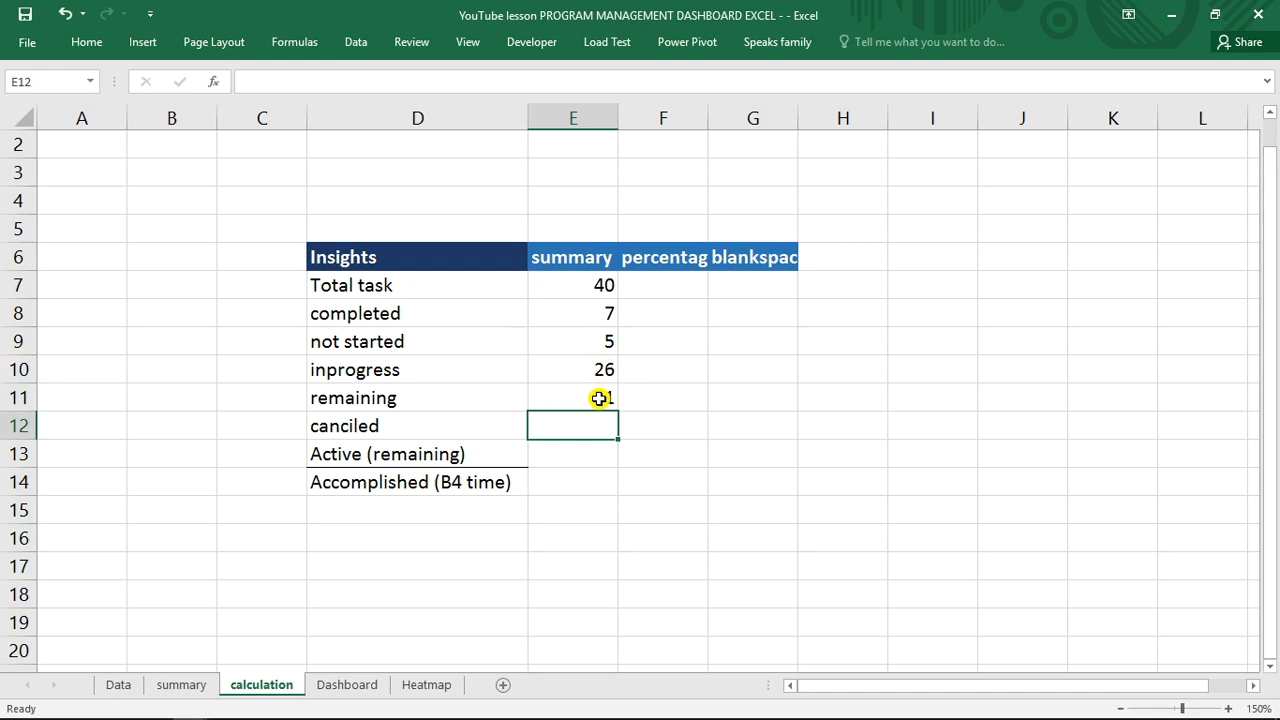
{"action": "left_click", "coordinate": [598, 401]}
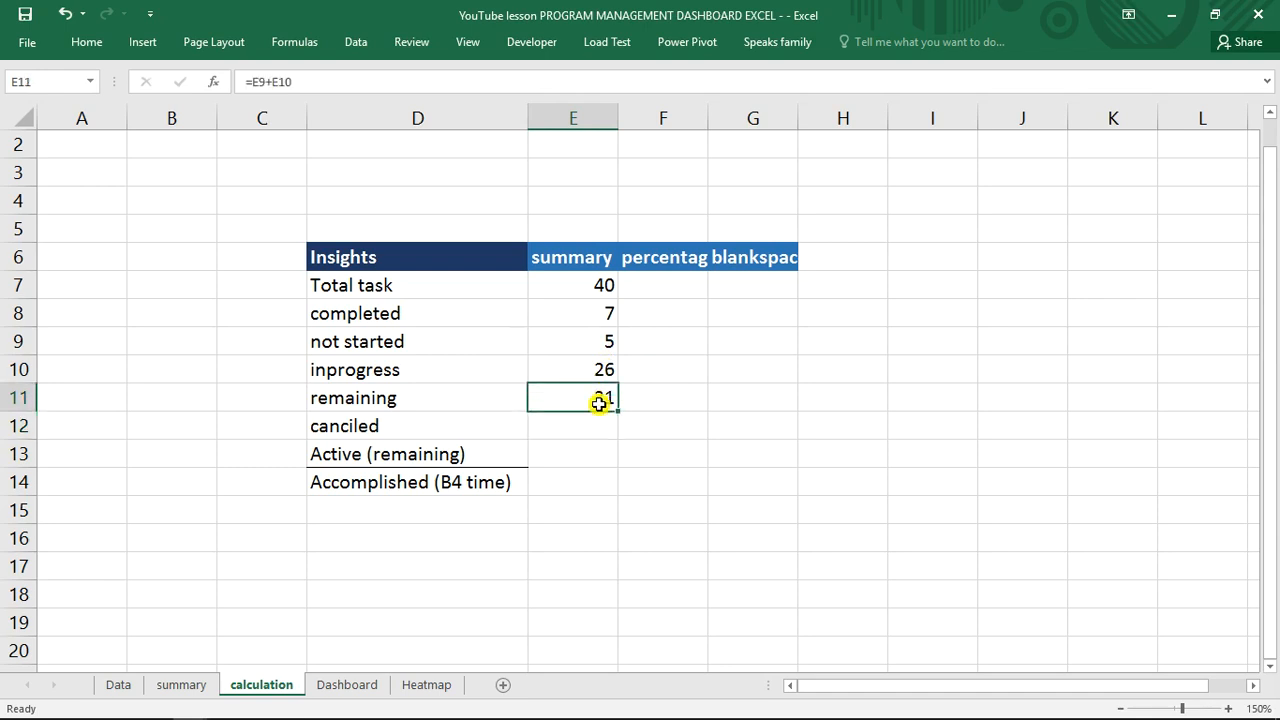
- Count the canceled tasks in E12 with COUNTIF on the summary sheet's Cancel status column E, using the criterion "="&"yes"
{"action": "left_click", "coordinate": [578, 433]}
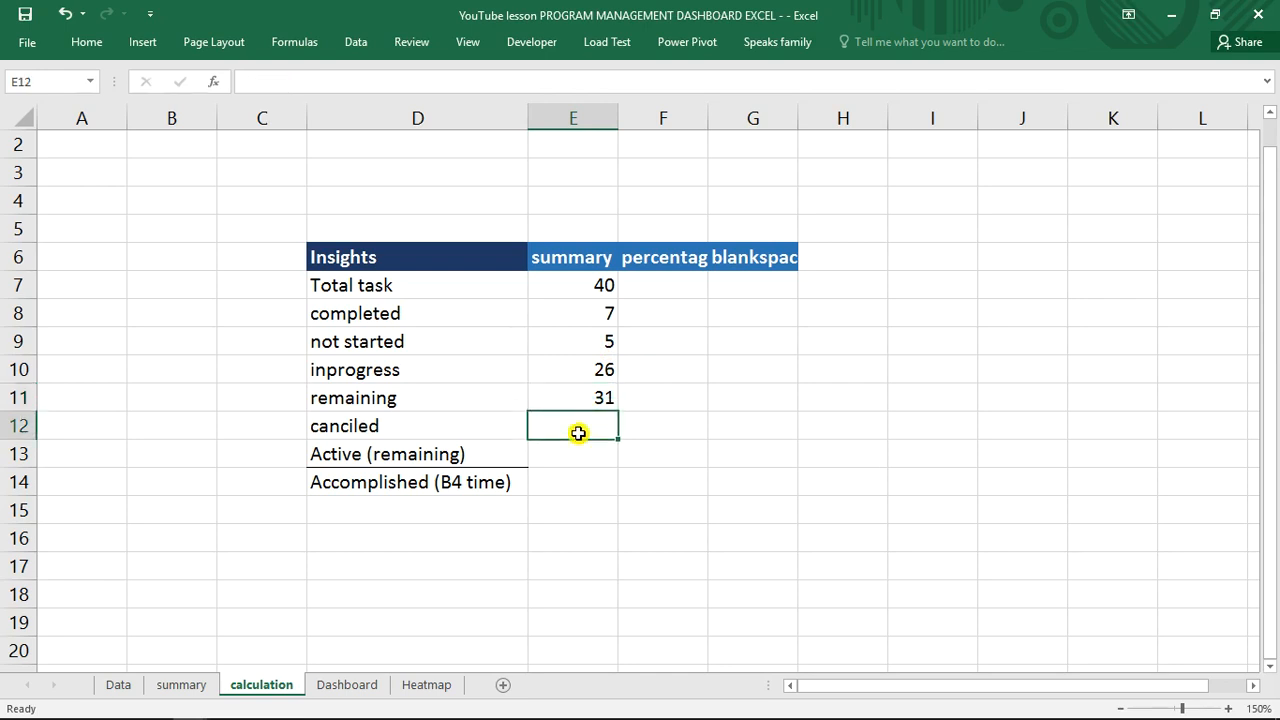
{"action": "type", "text": "="}
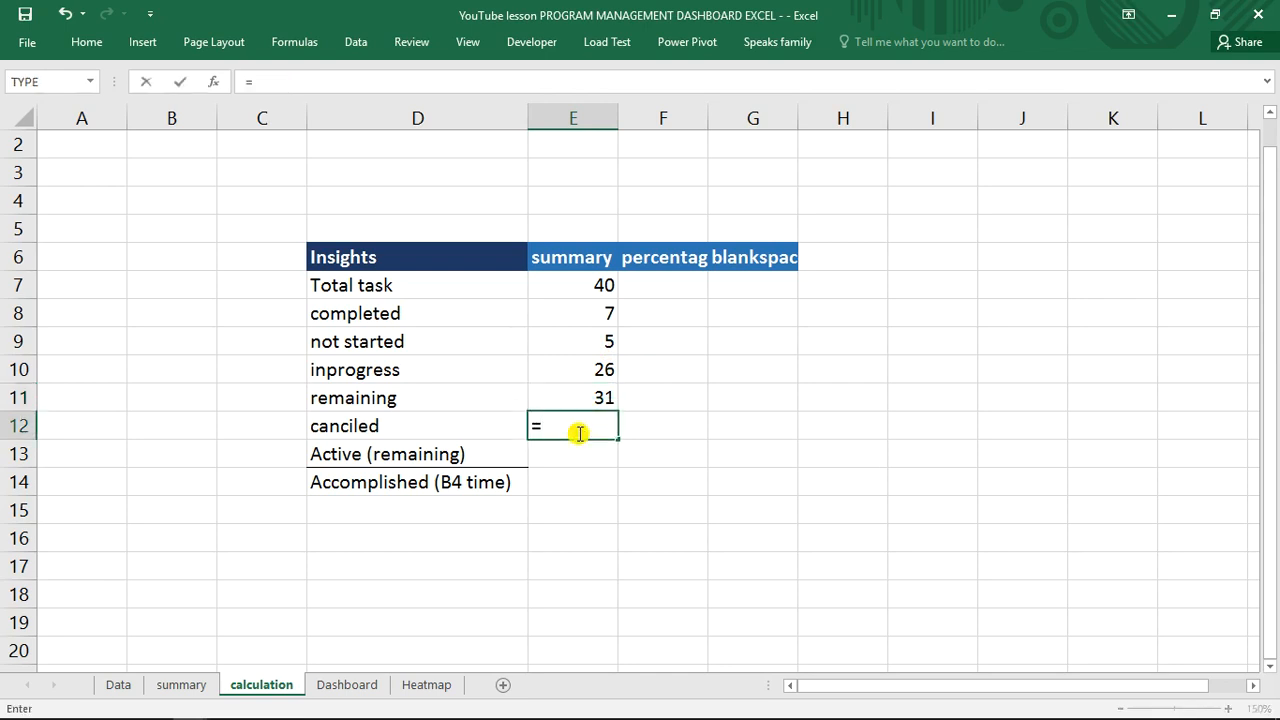
{"action": "type", "text": "counti"}
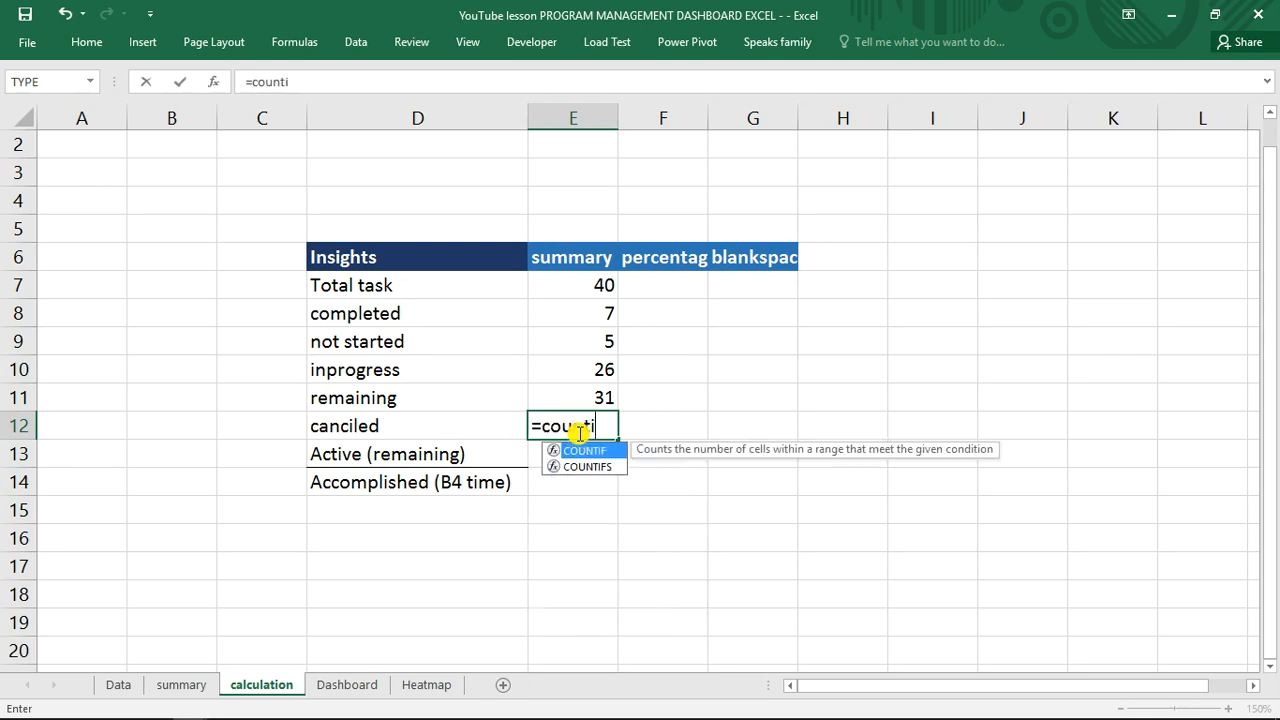
{"action": "key", "text": "Tab"}
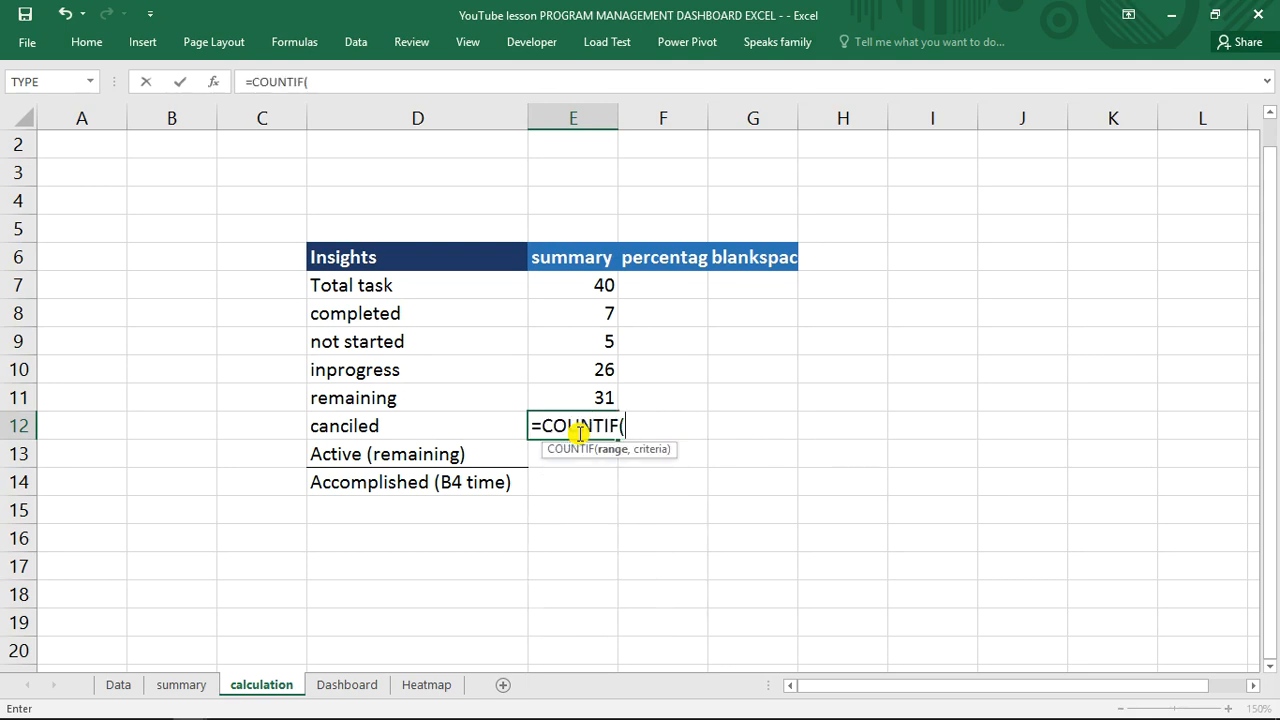
{"action": "left_click", "coordinate": [181, 685]}
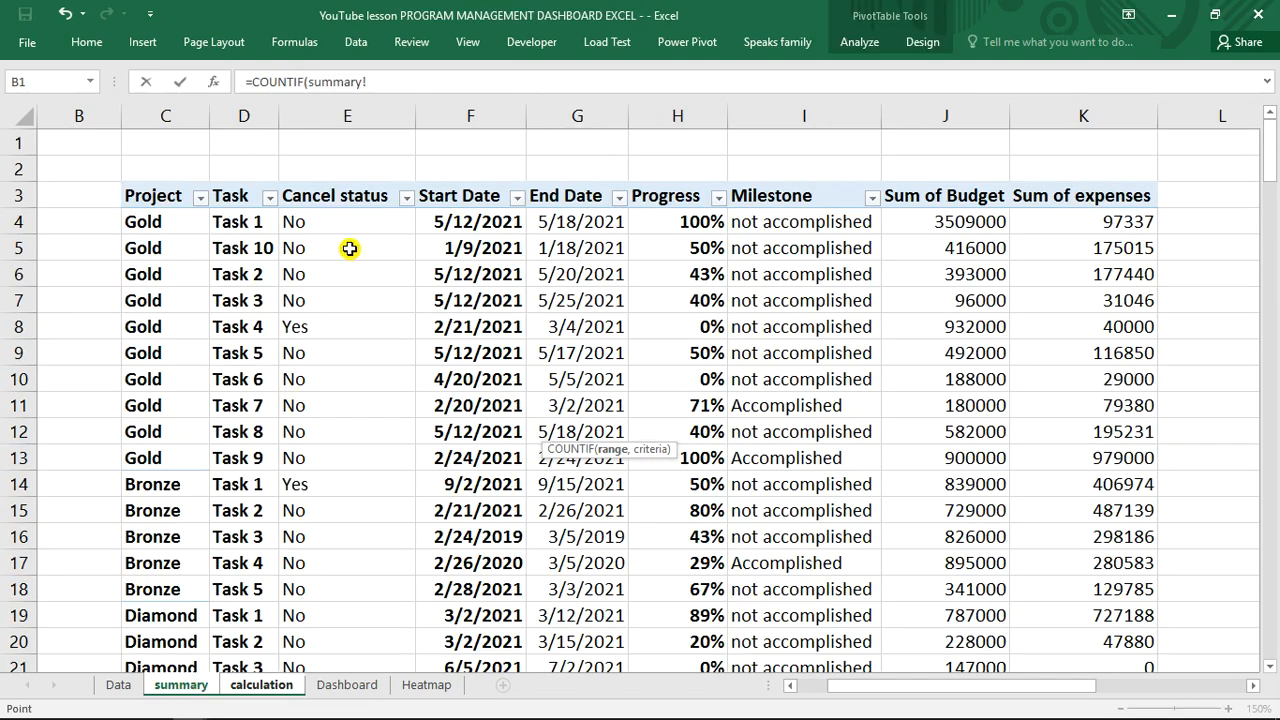
{"action": "left_click", "coordinate": [360, 117]}
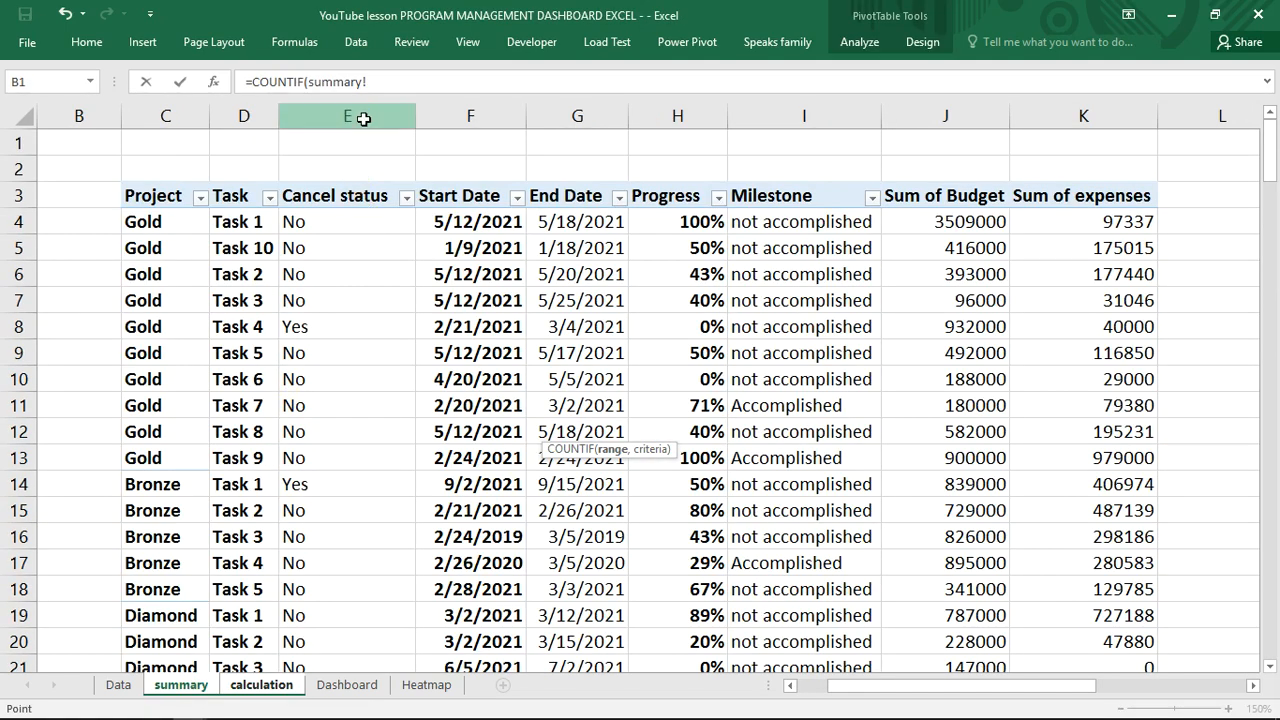
{"action": "left_click", "coordinate": [363, 118]}
{"action": "type", "text": ",\"=\"&\"yes"}
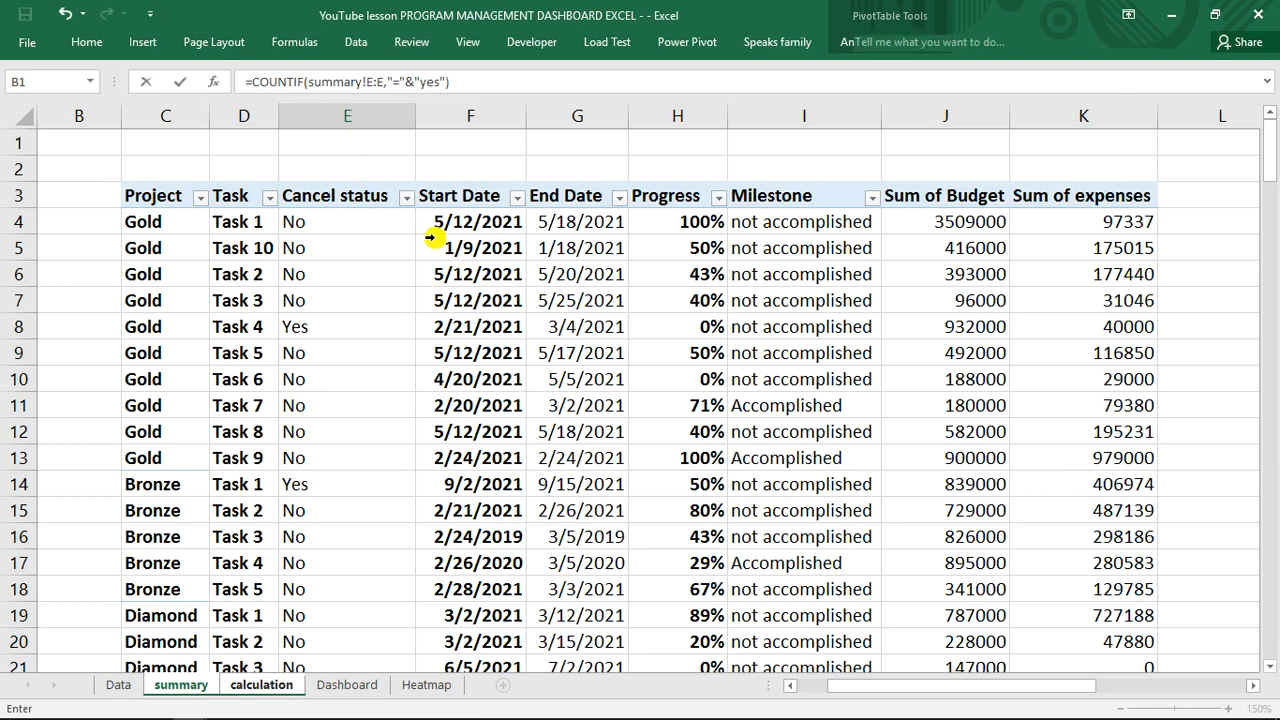
{"action": "key", "text": "Return"}
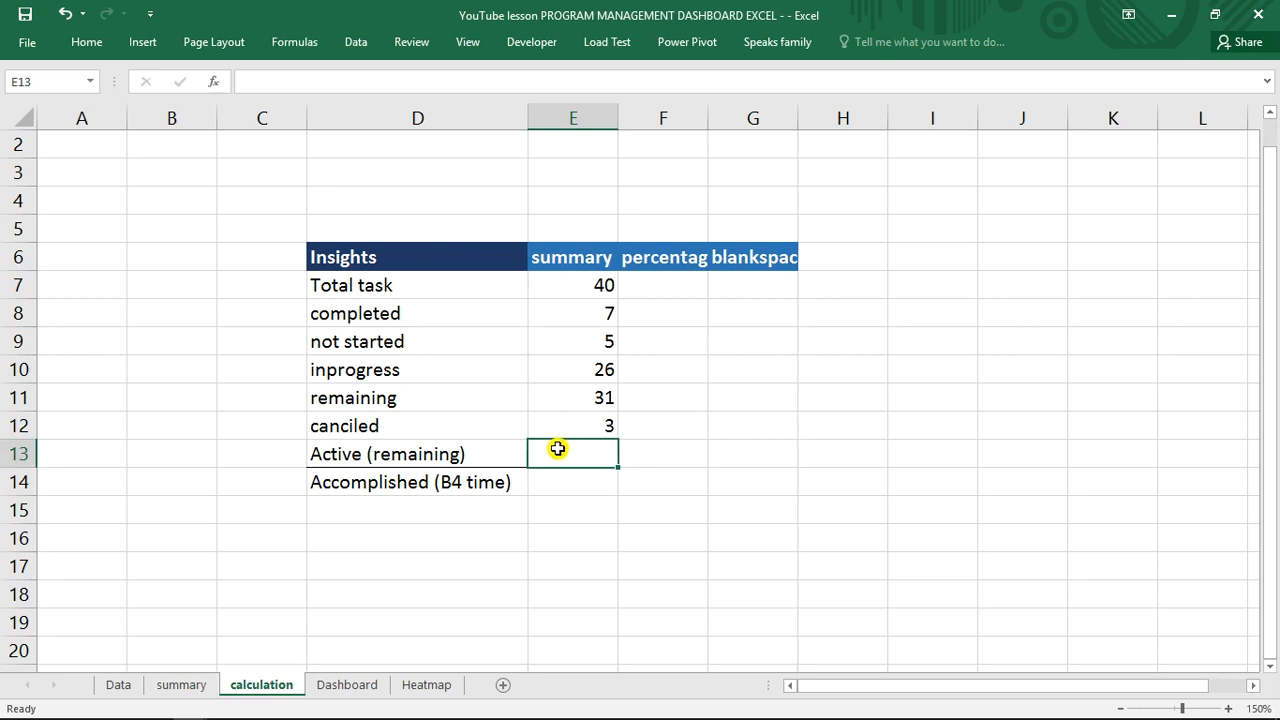
- Calculate the active remaining tasks in E13 by subtracting canceled from remaining tasks with =E11-E12
{"action": "type", "text": "="}
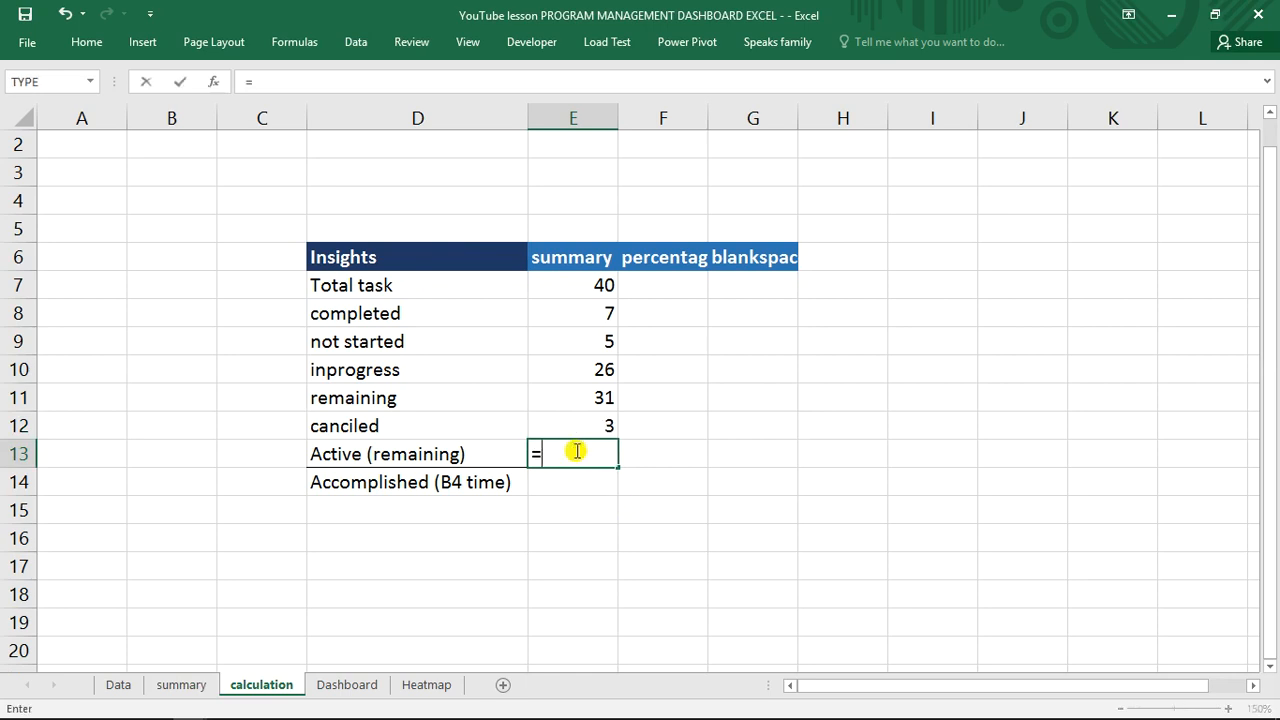
{"action": "left_click", "coordinate": [606, 397]}
{"action": "type", "text": "-"}
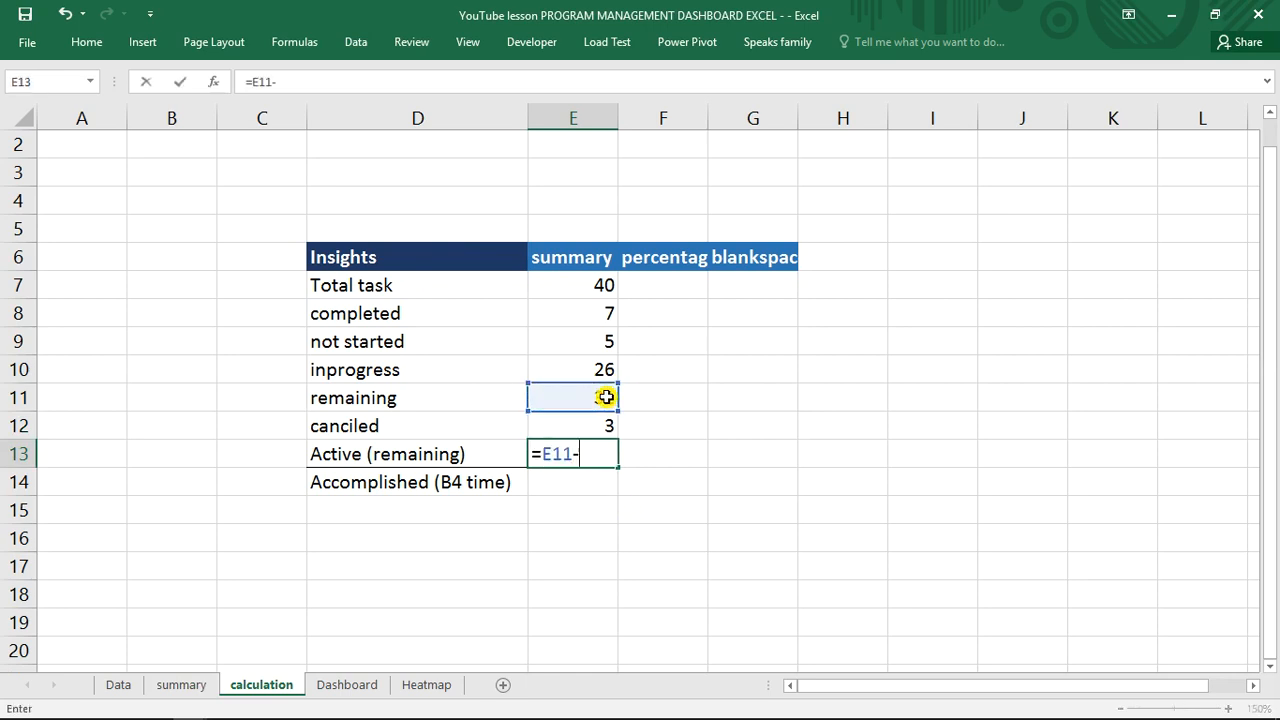
{"action": "left_click", "coordinate": [595, 430]}
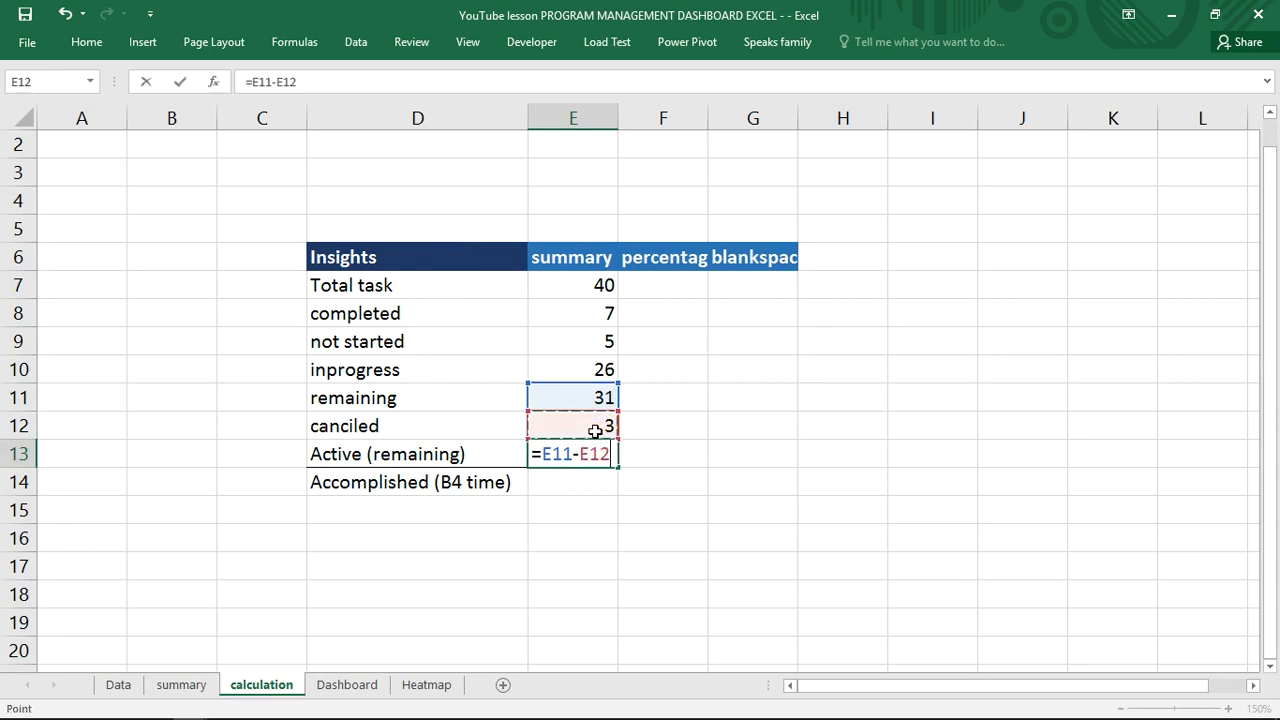
{"action": "key", "text": "Return"}
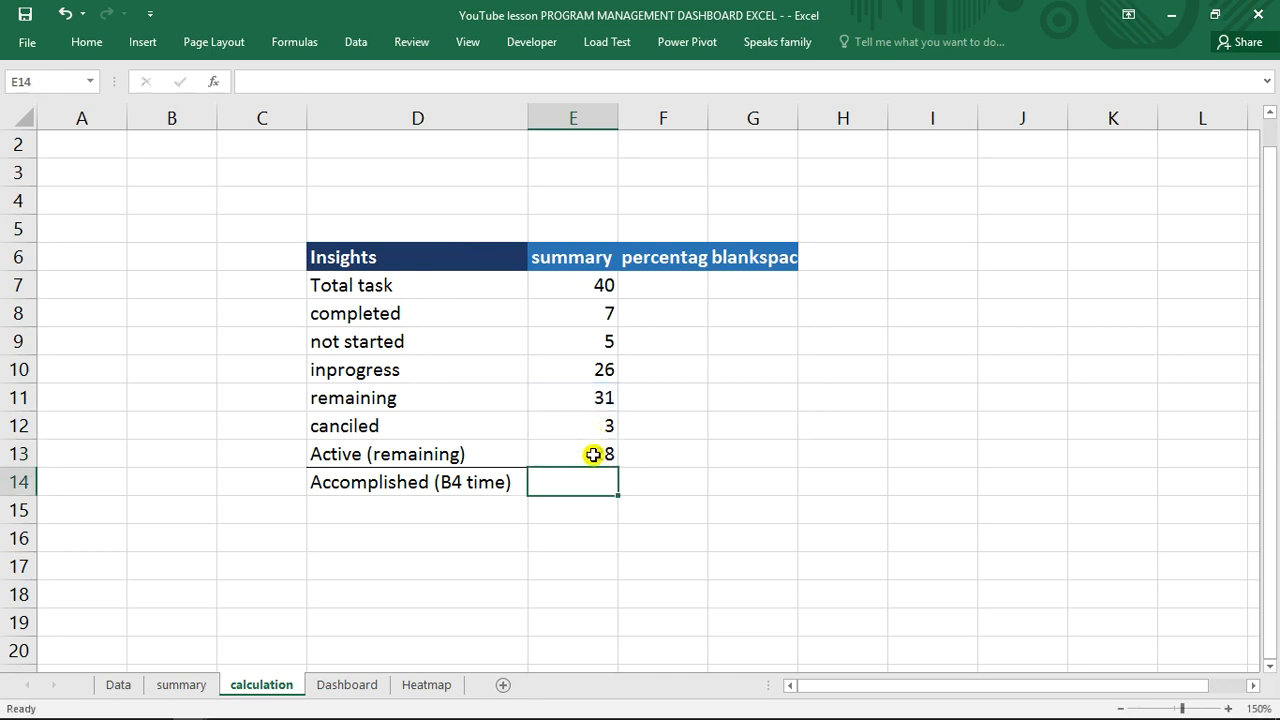
{"action": "left_click", "coordinate": [594, 455]}
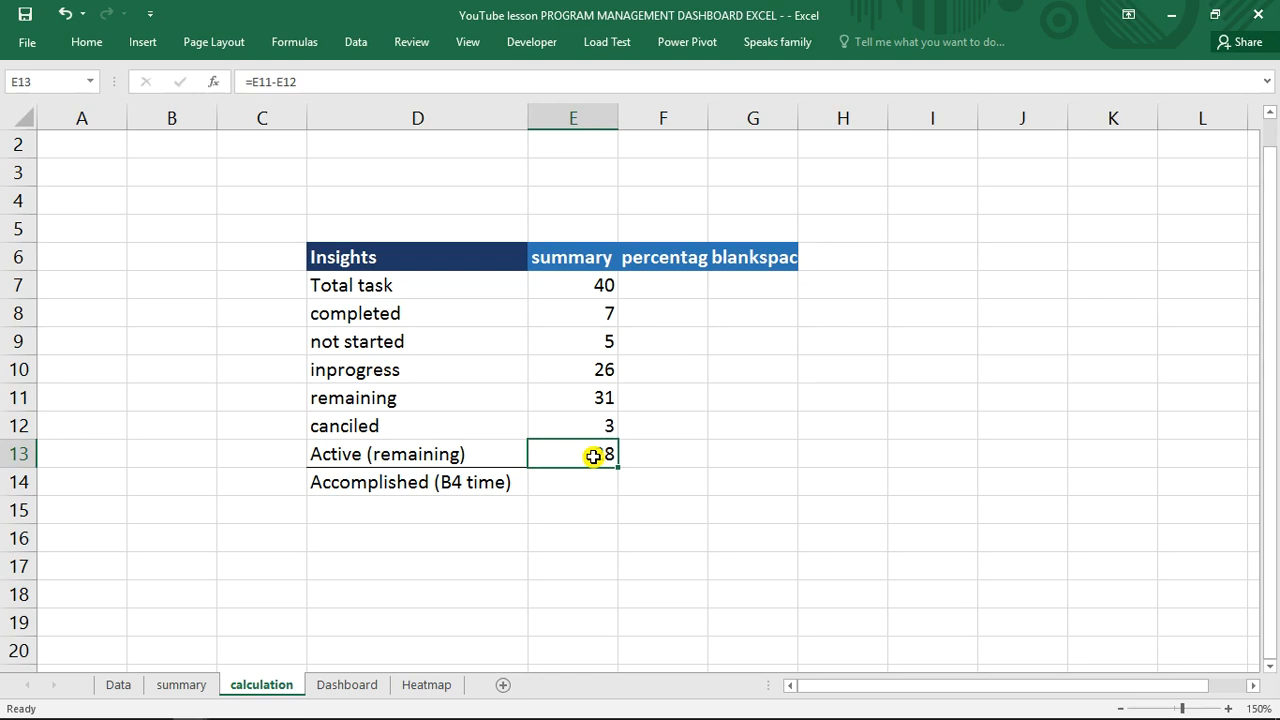
- Copy the COUNTIFS formula text from the inprogress cell E10 and paste it into E14 for Accomplished (B4 time)
{"action": "left_click", "coordinate": [405, 486]}
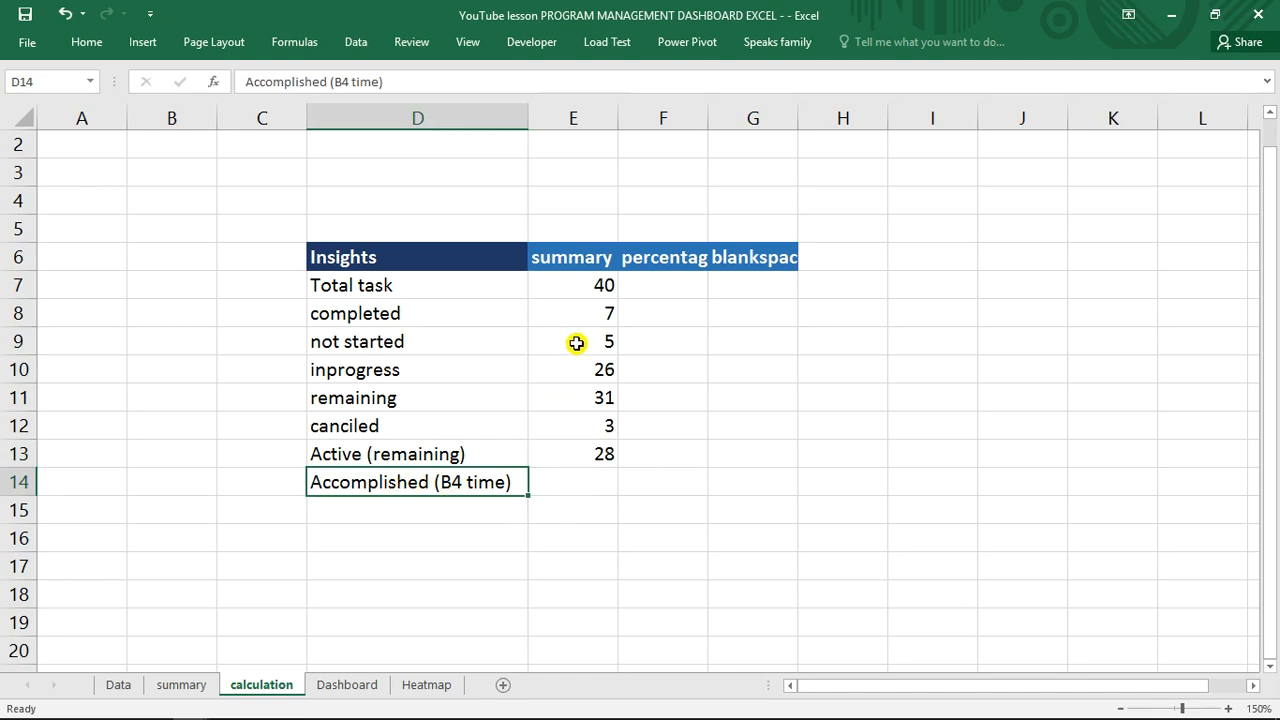
{"action": "left_click", "coordinate": [600, 367]}
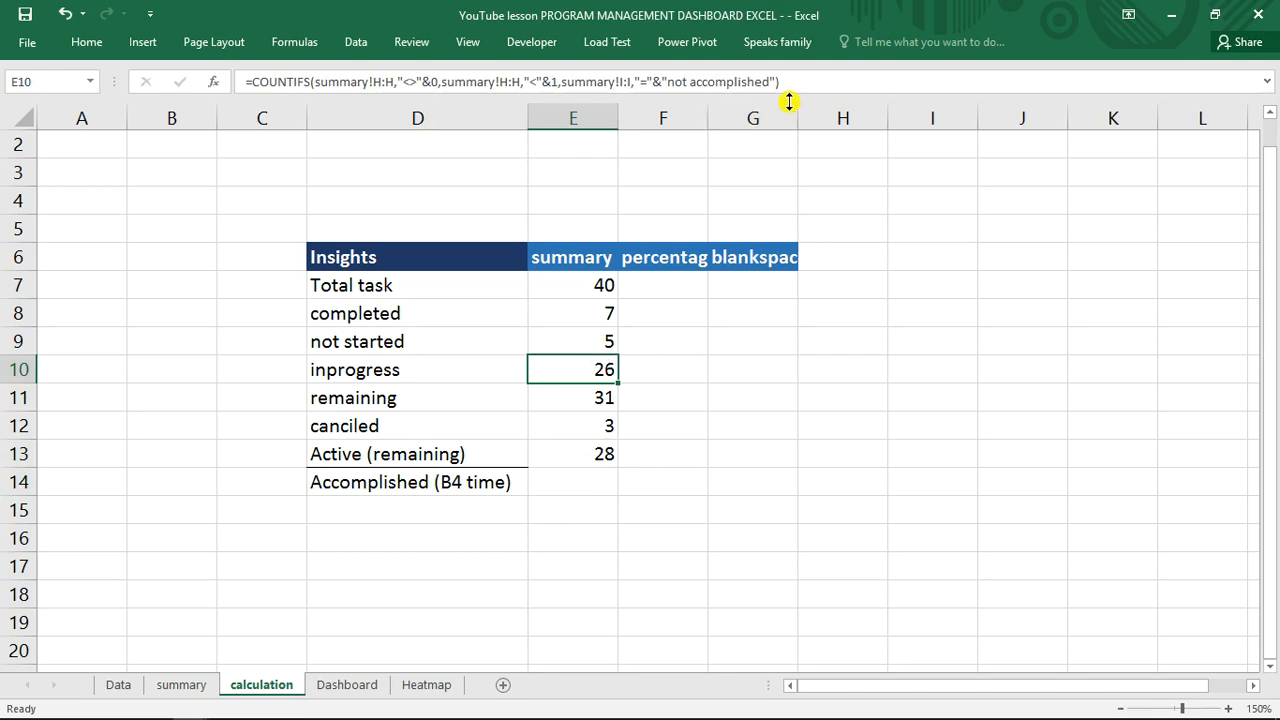
{"action": "left_click_drag", "start_coordinate": [791, 78], "coordinate": [152, 88]}
{"action": "key", "text": "ctrl+c"}
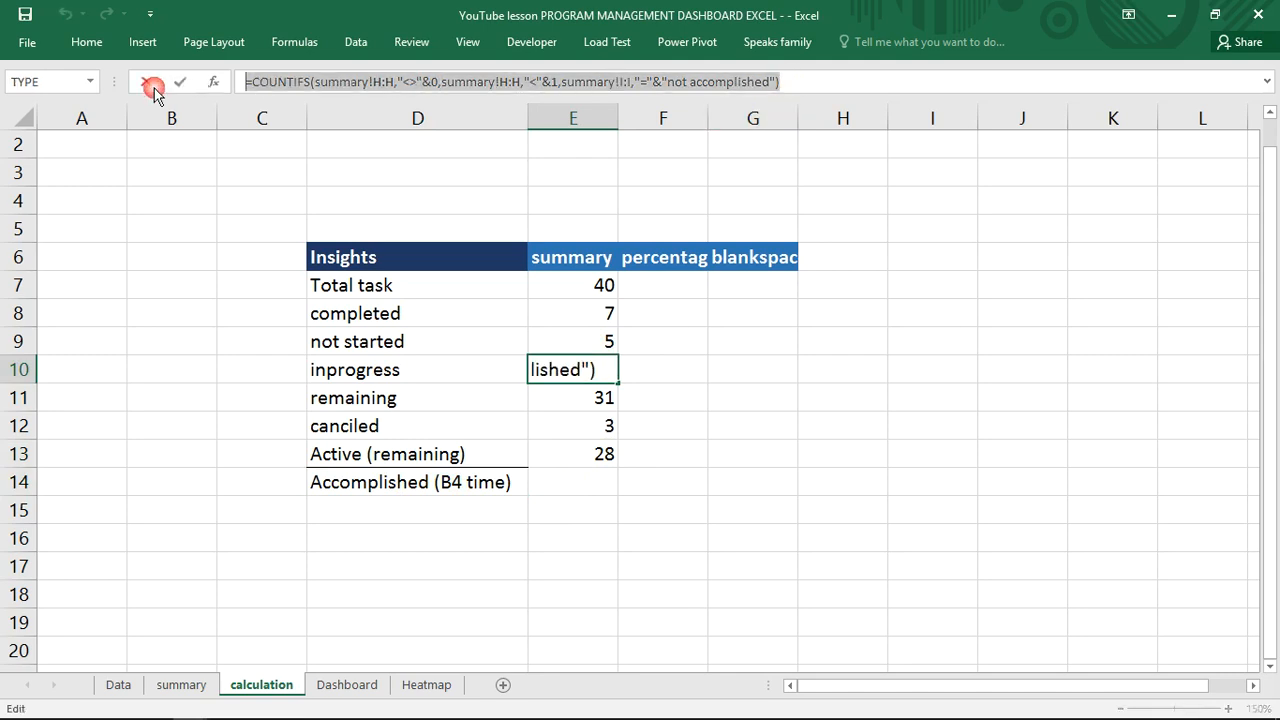
{"action": "left_click", "coordinate": [148, 84]}
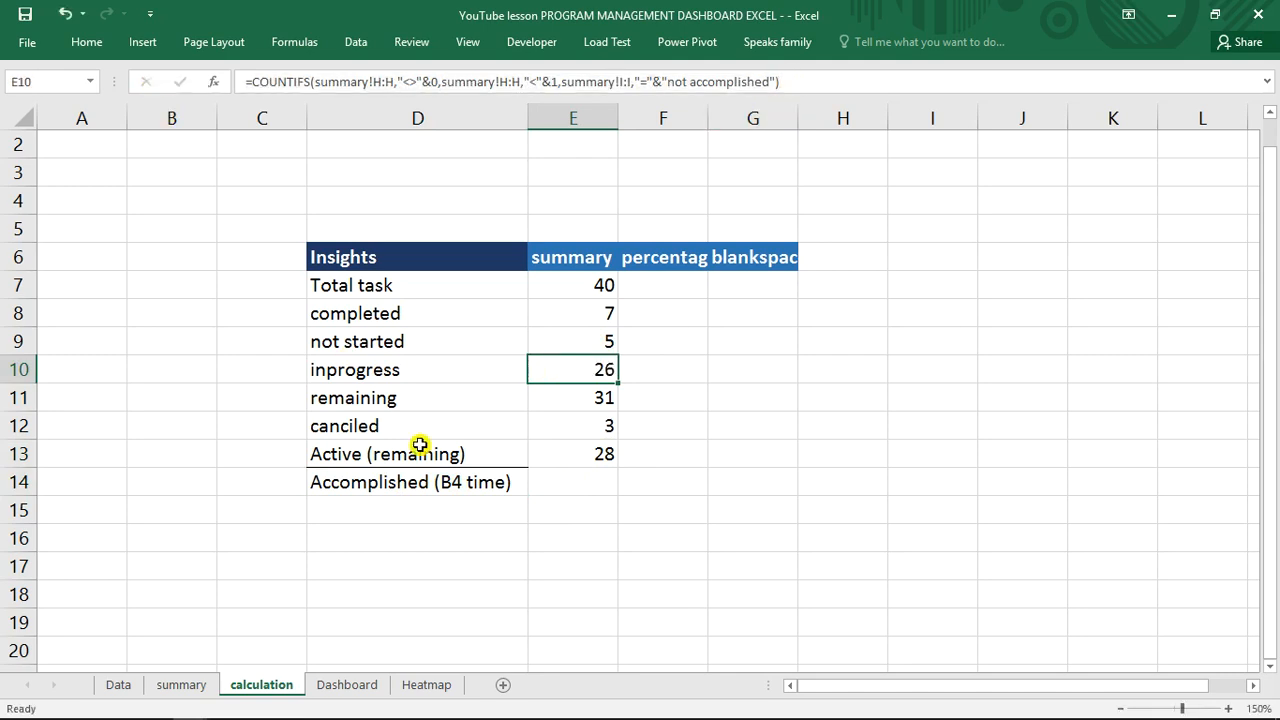
{"action": "left_click", "coordinate": [548, 481]}
{"action": "key", "text": "ctrl+v"}
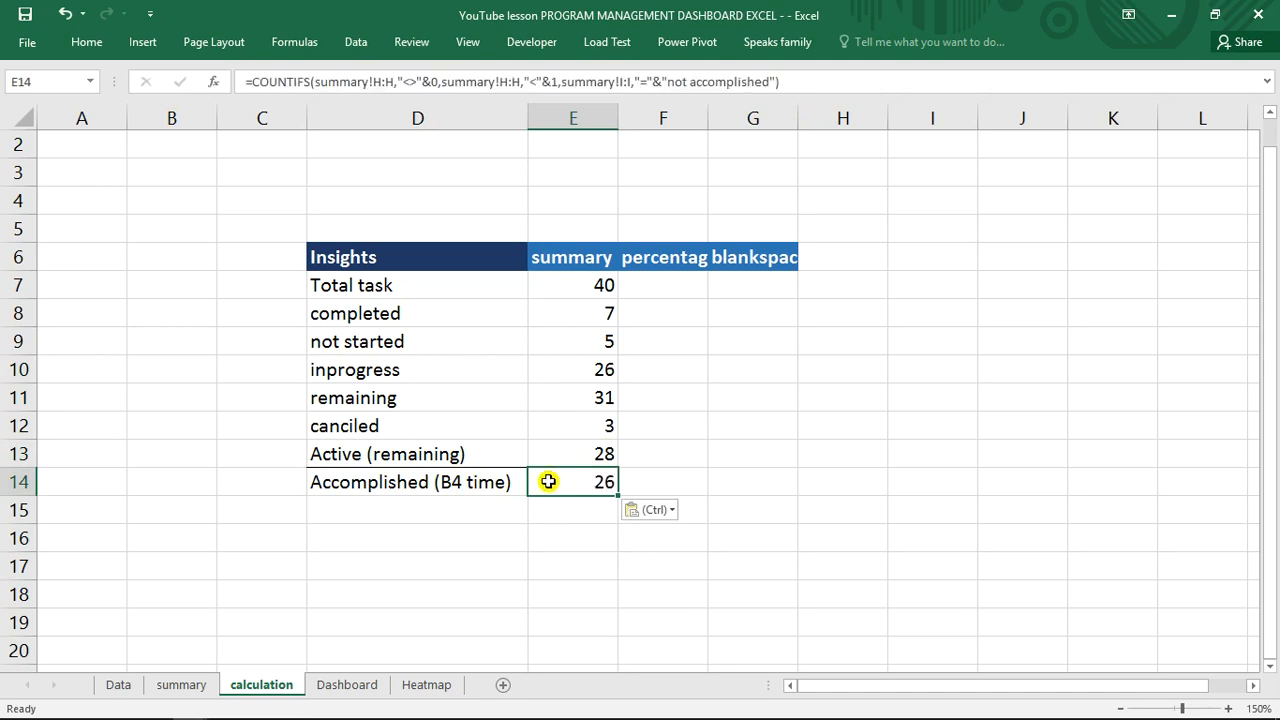
- Change the milestone criterion in the E14 formula to "accomplished" and commit the formula
{"action": "left_click", "coordinate": [679, 81]}
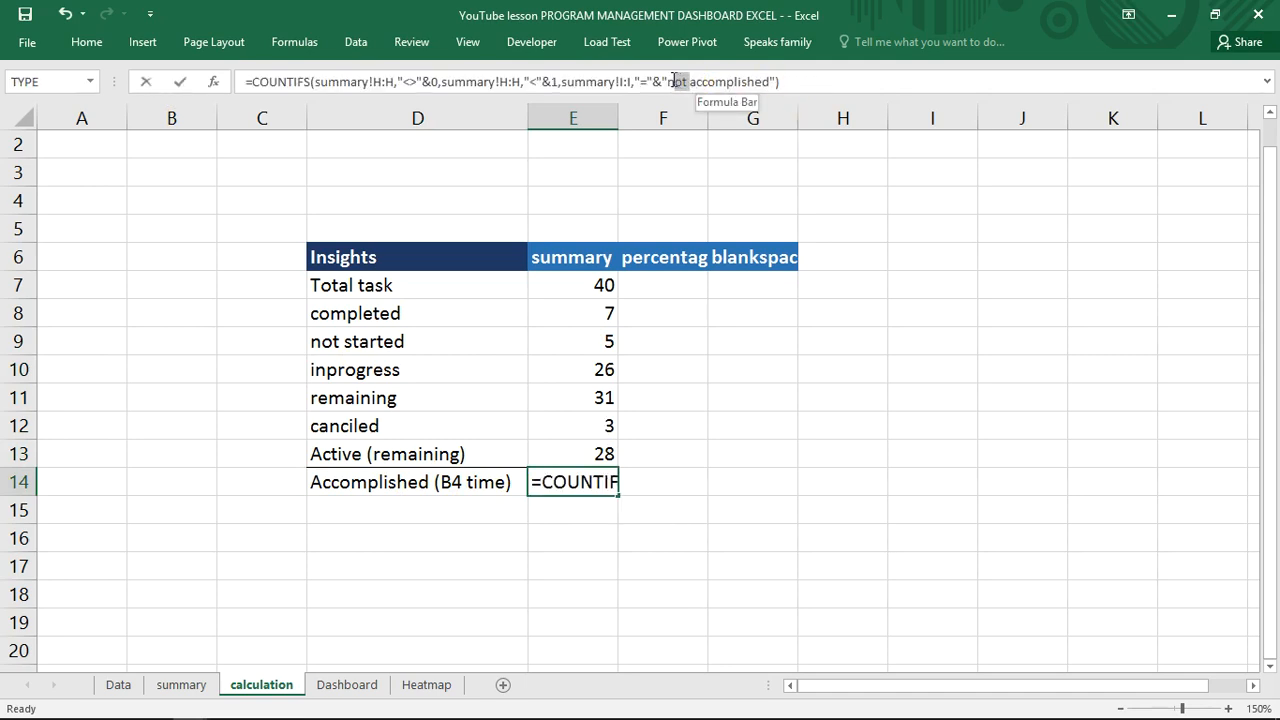
{"action": "key", "text": "BackSpace"}
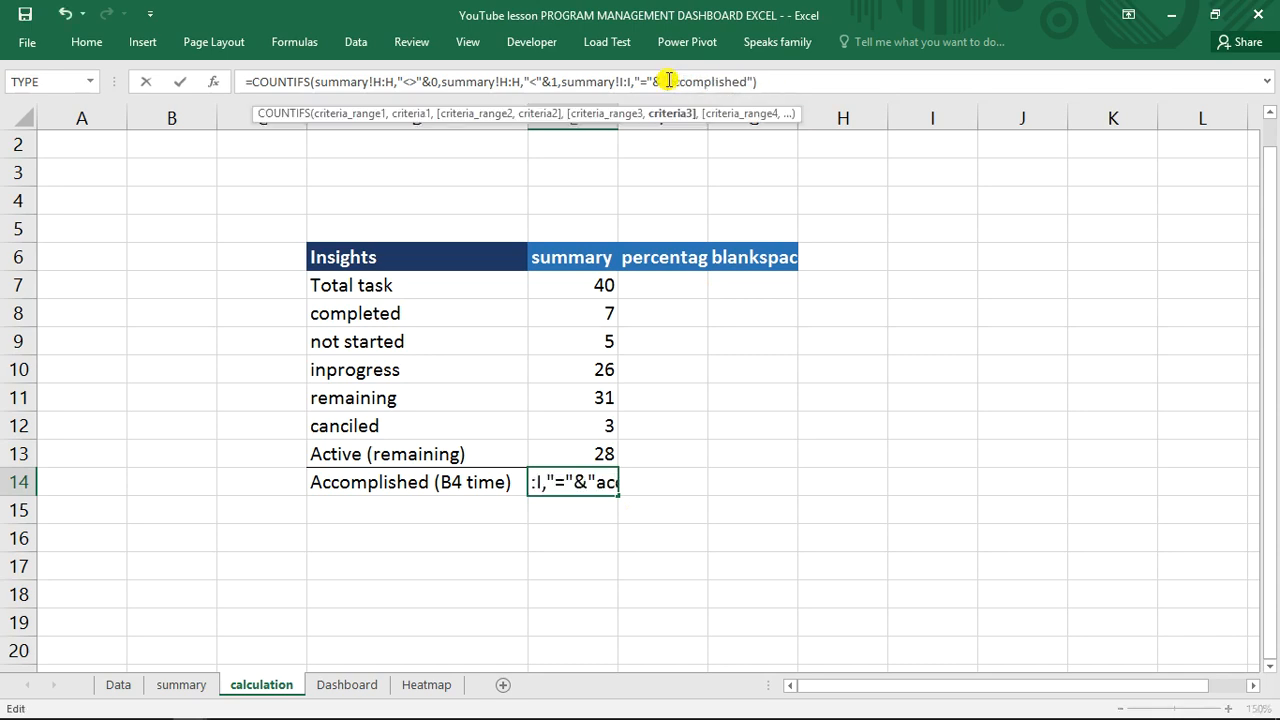
{"action": "key", "text": "Return"}
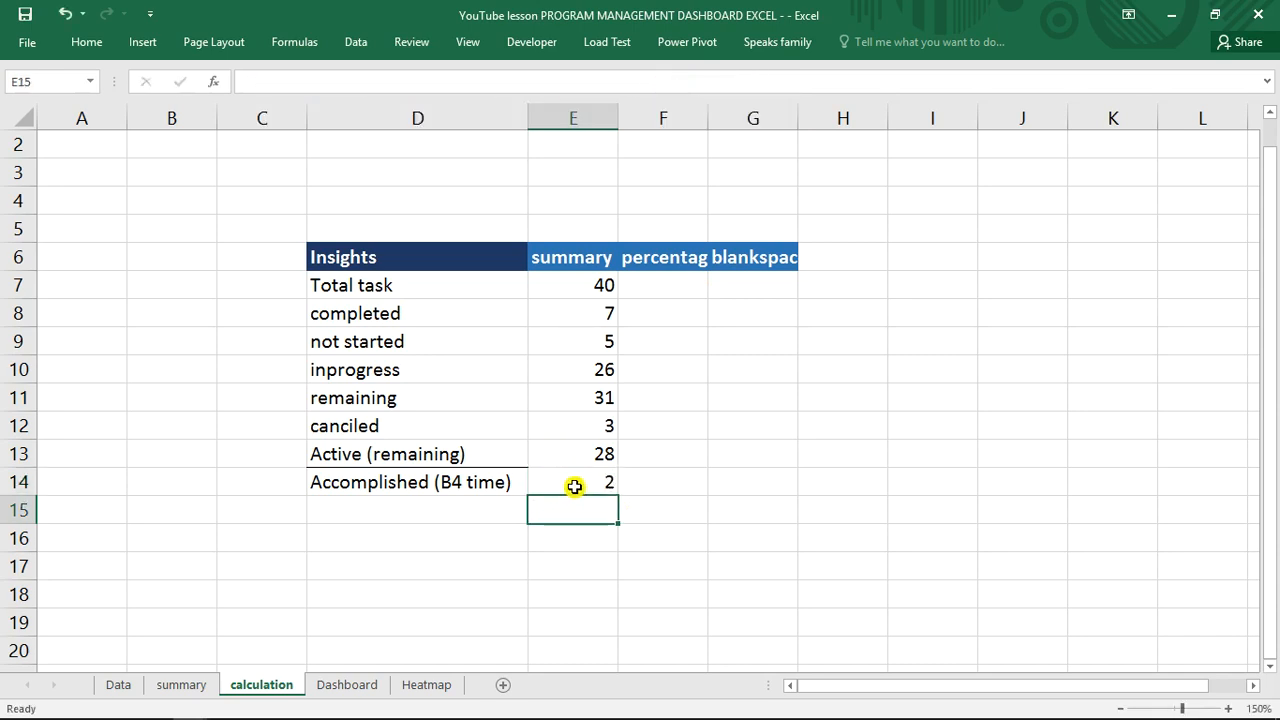
{"action": "left_click", "coordinate": [575, 485]}
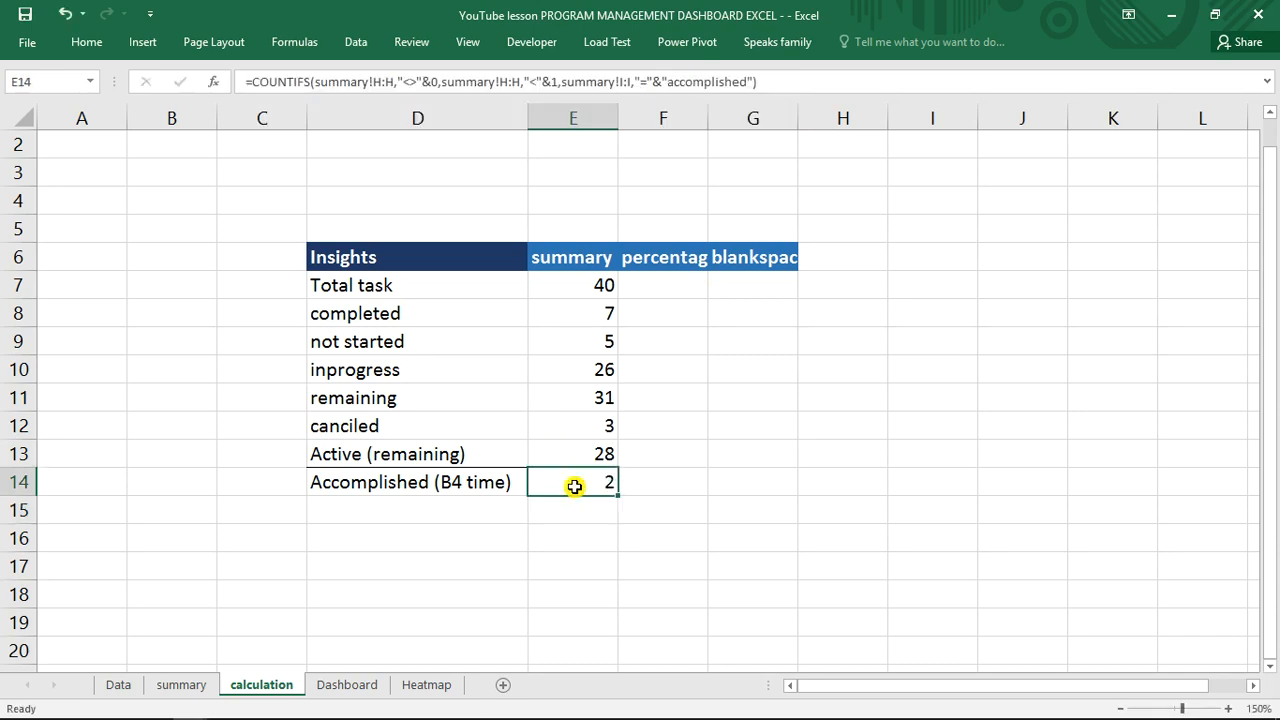
- Filter the Milestone column of the Data sheet table to show only Accomplished tasks
{"action": "left_click", "coordinate": [118, 685]}
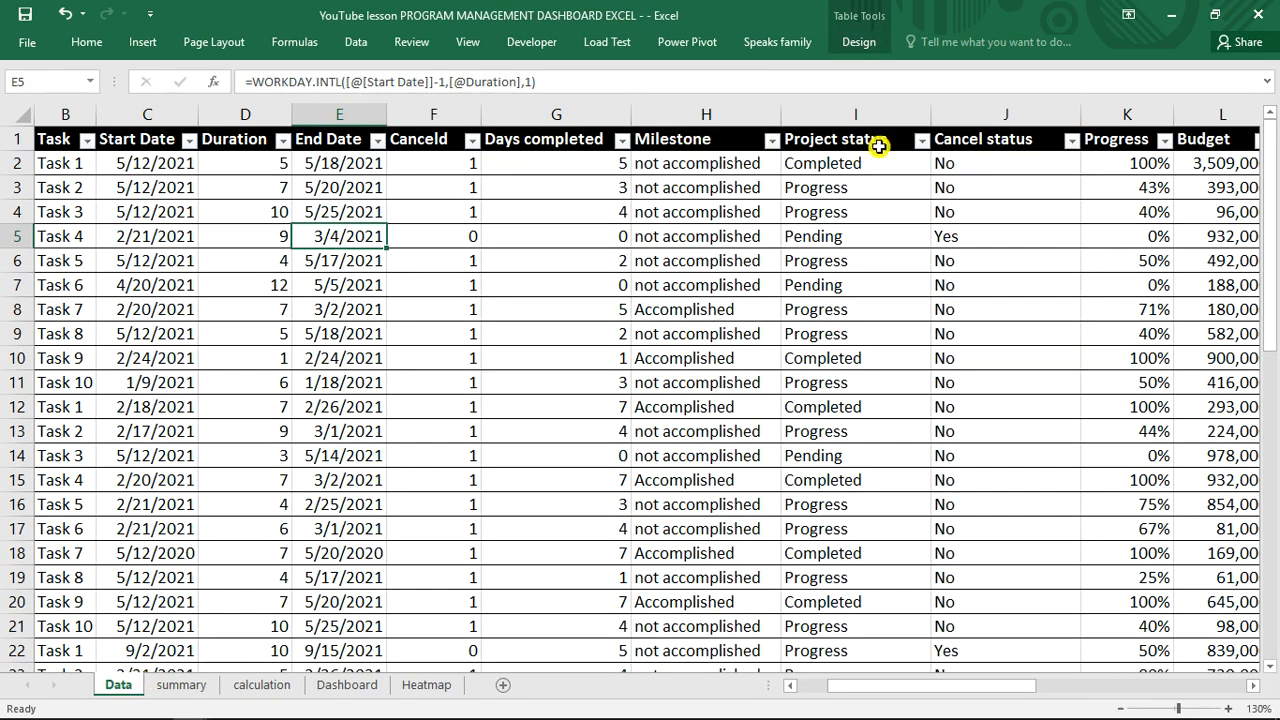
{"action": "left_click", "coordinate": [772, 140]}
{"action": "left_click", "coordinate": [588, 353]}
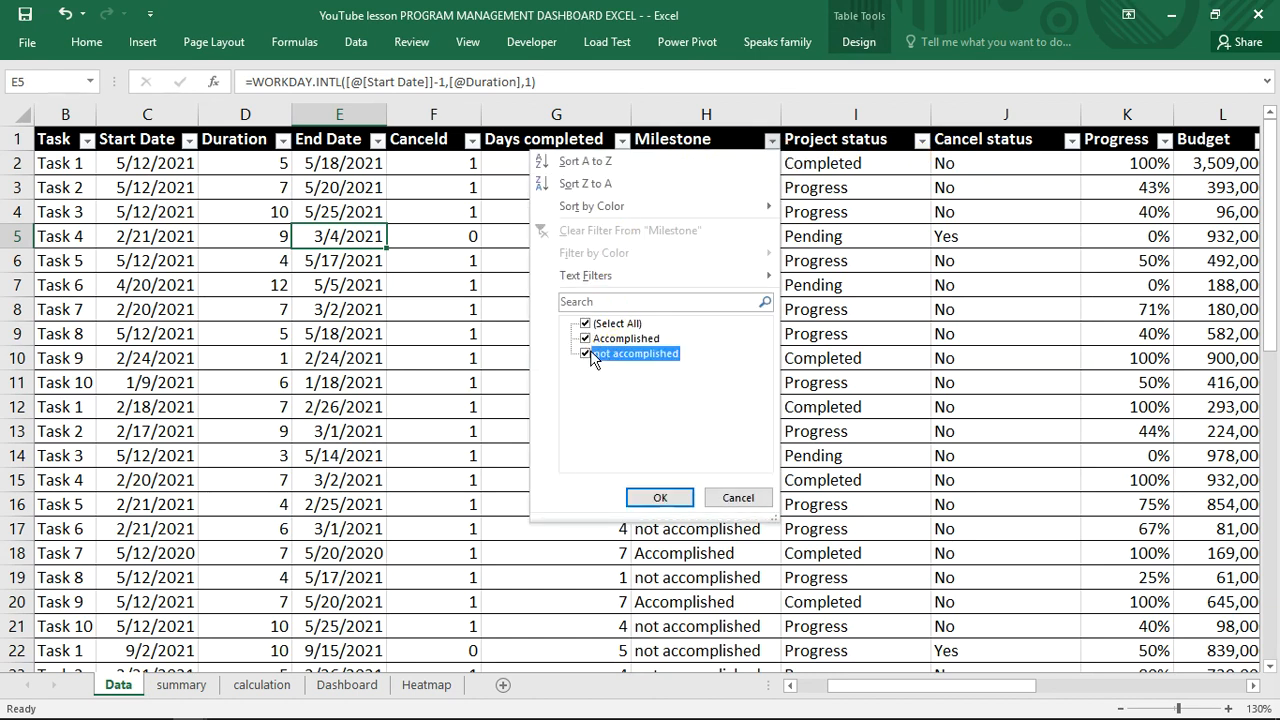
{"action": "left_click", "coordinate": [660, 497]}
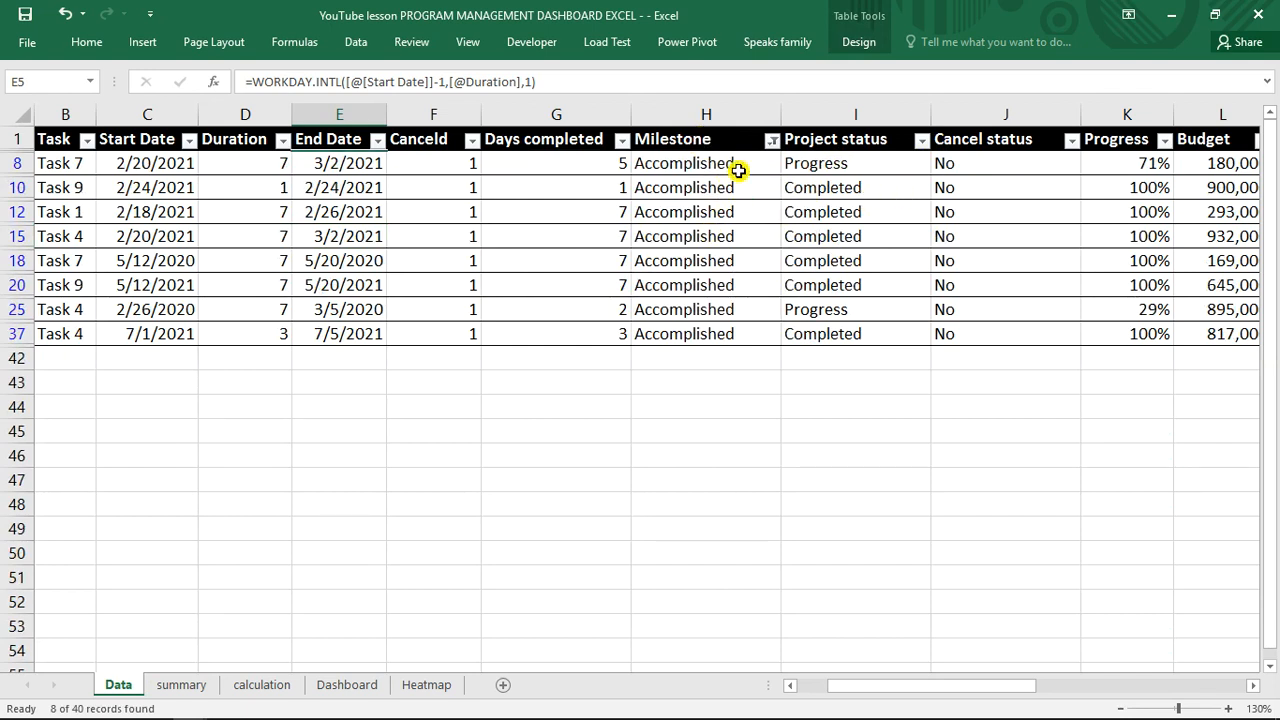
- Compare the duration, days completed and progress of the two accomplished tasks whose project status is still Progress
{"action": "left_click", "coordinate": [1110, 164]}
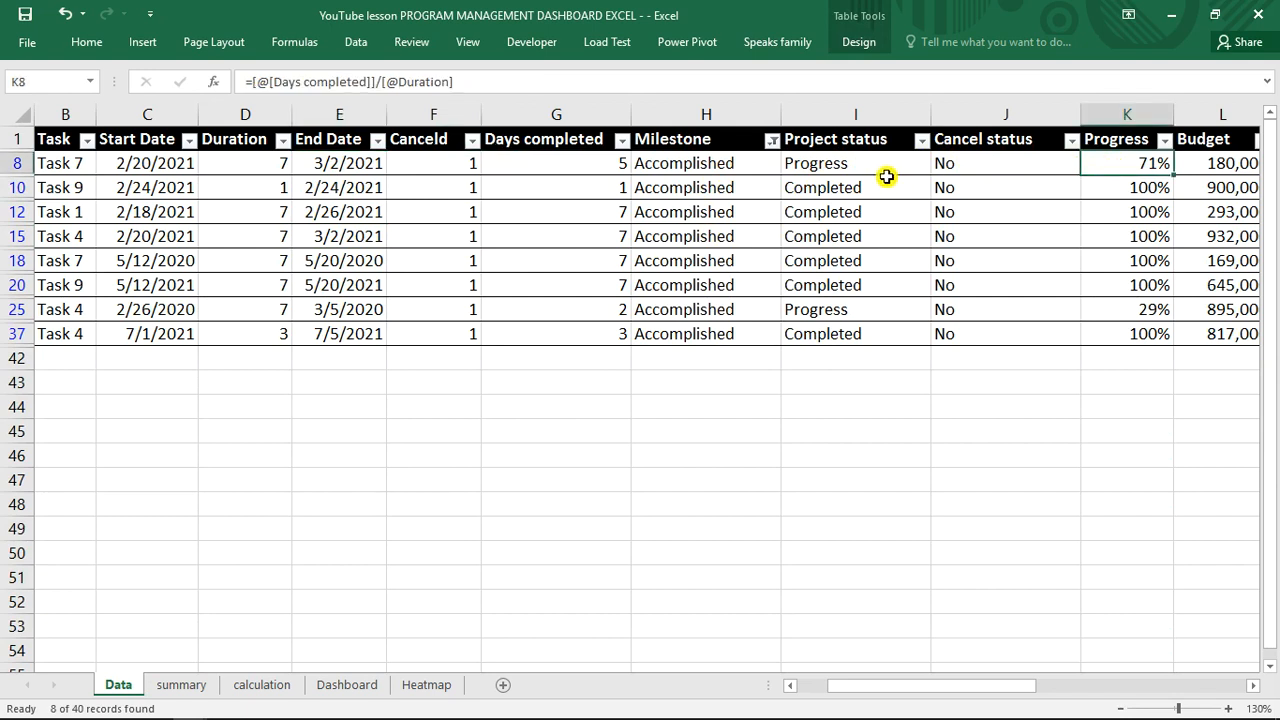
{"action": "left_click", "coordinate": [262, 166]}
{"action": "left_click", "coordinate": [531, 156]}
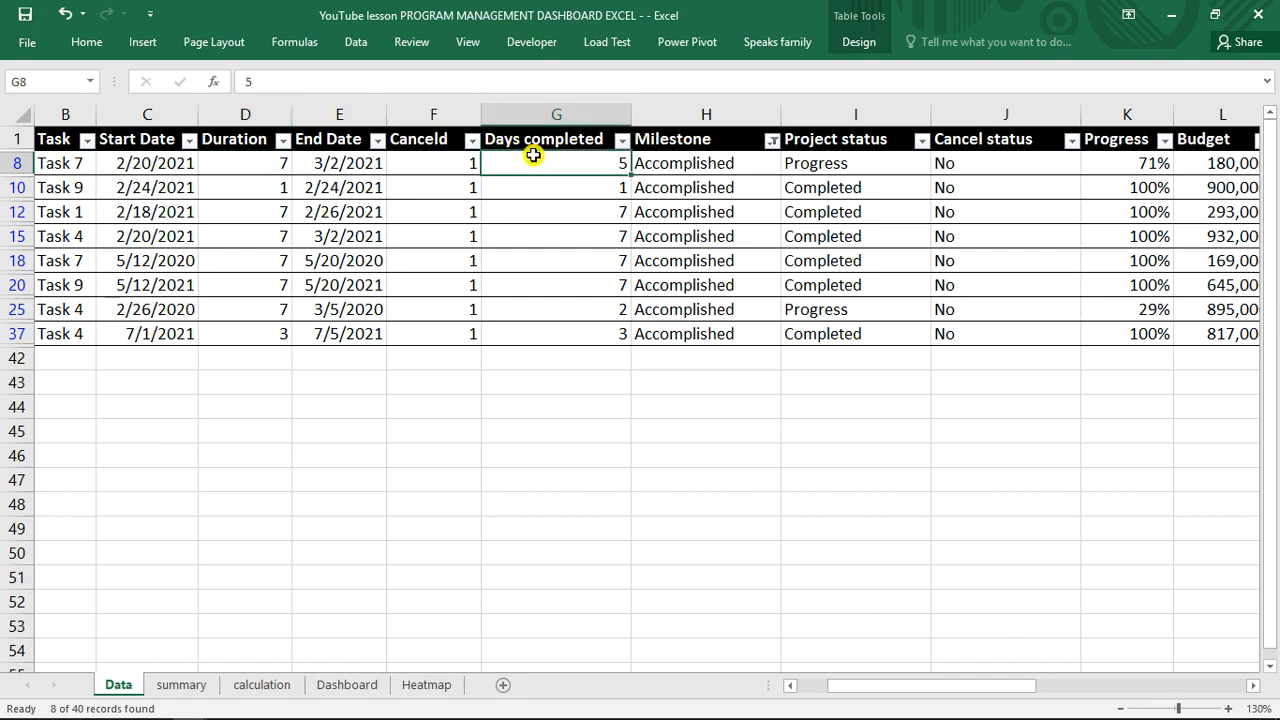
{"action": "left_click", "coordinate": [1155, 165]}
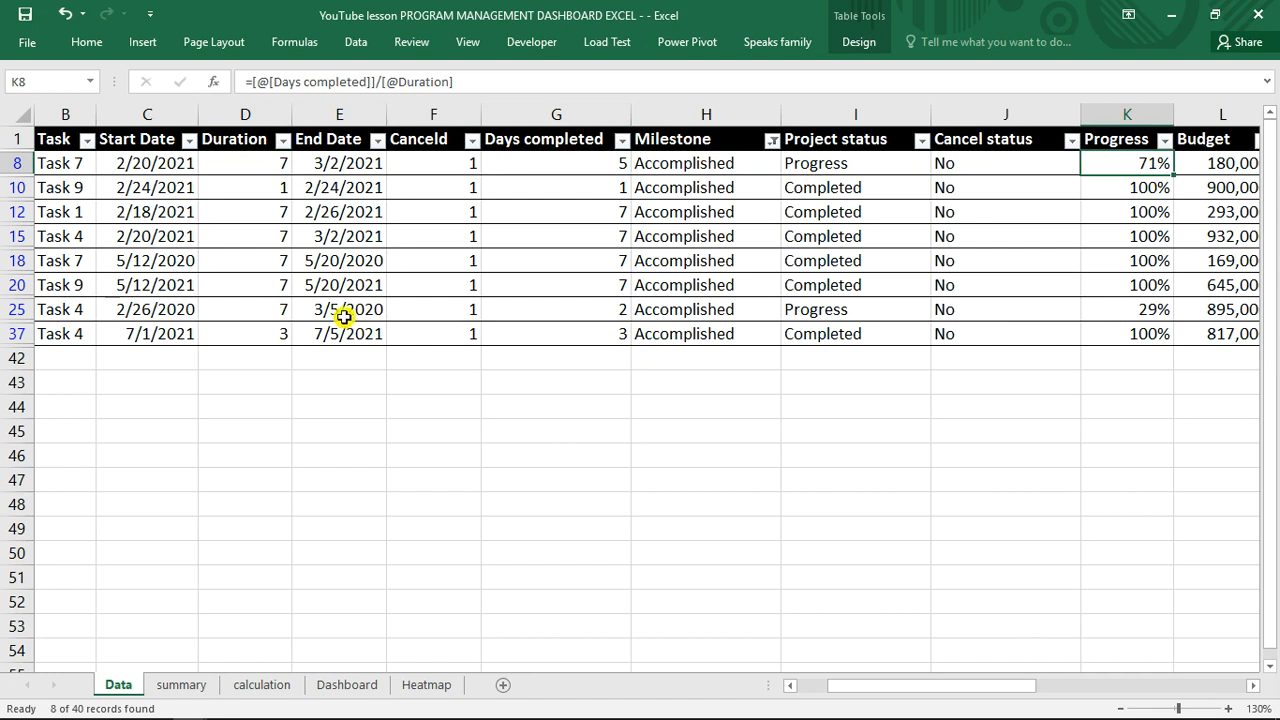
{"action": "left_click", "coordinate": [273, 315]}
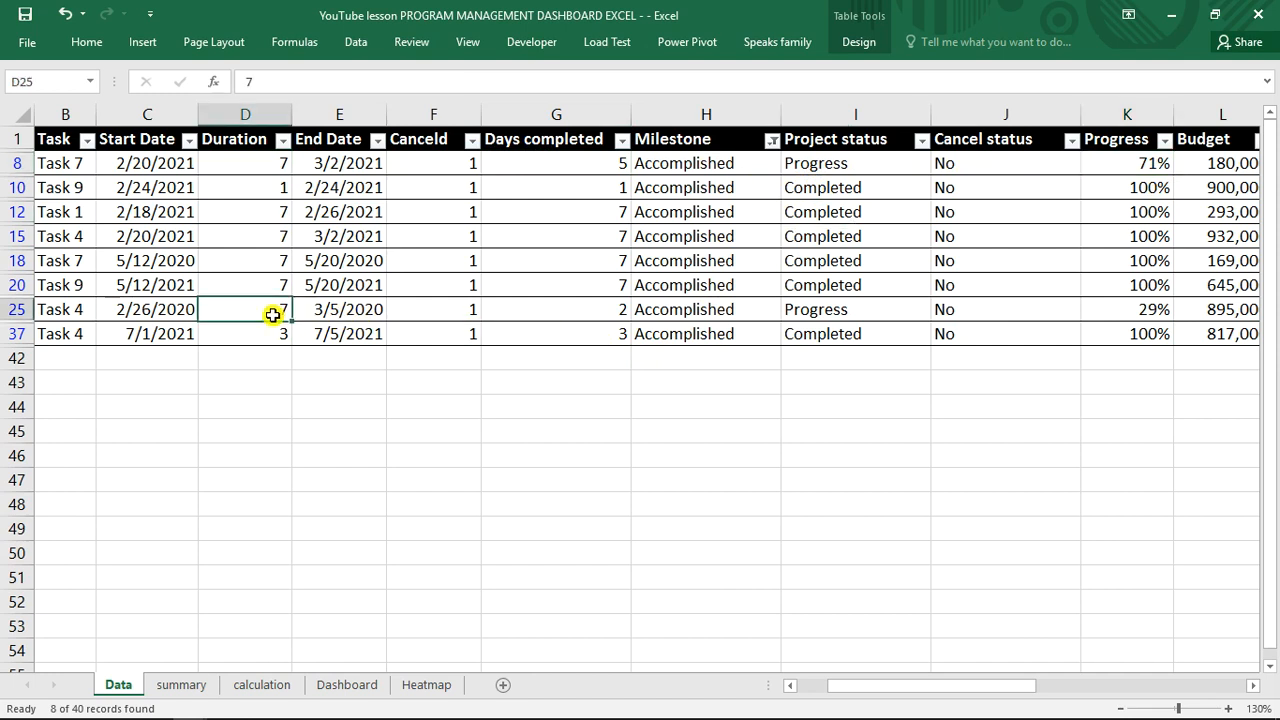
{"action": "left_click", "coordinate": [580, 326]}
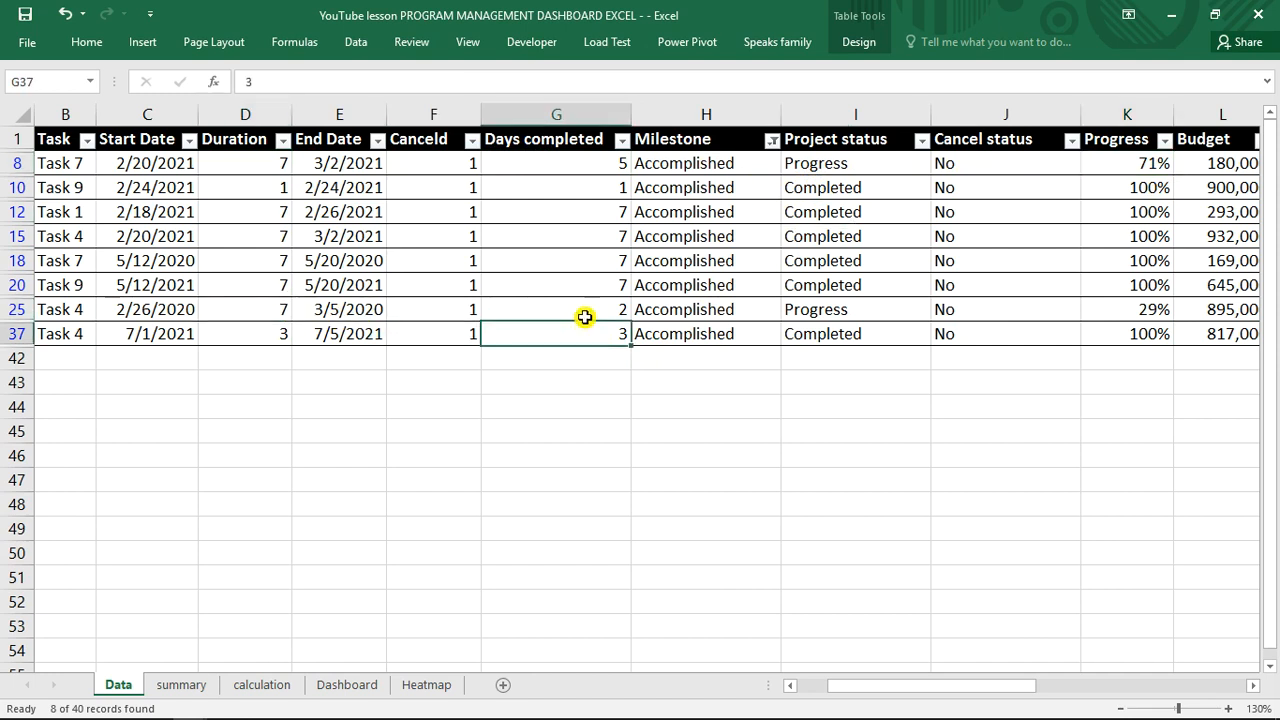
{"action": "left_click", "coordinate": [585, 314]}
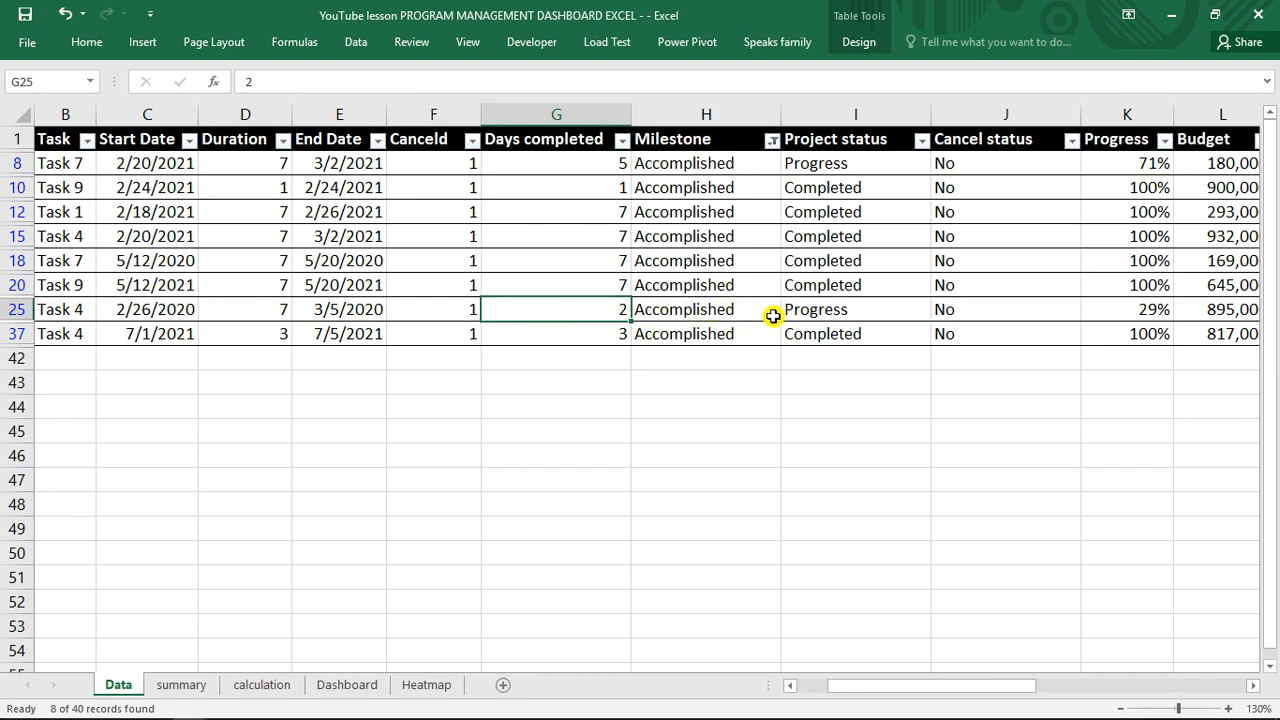
{"action": "left_click", "coordinate": [1138, 309]}
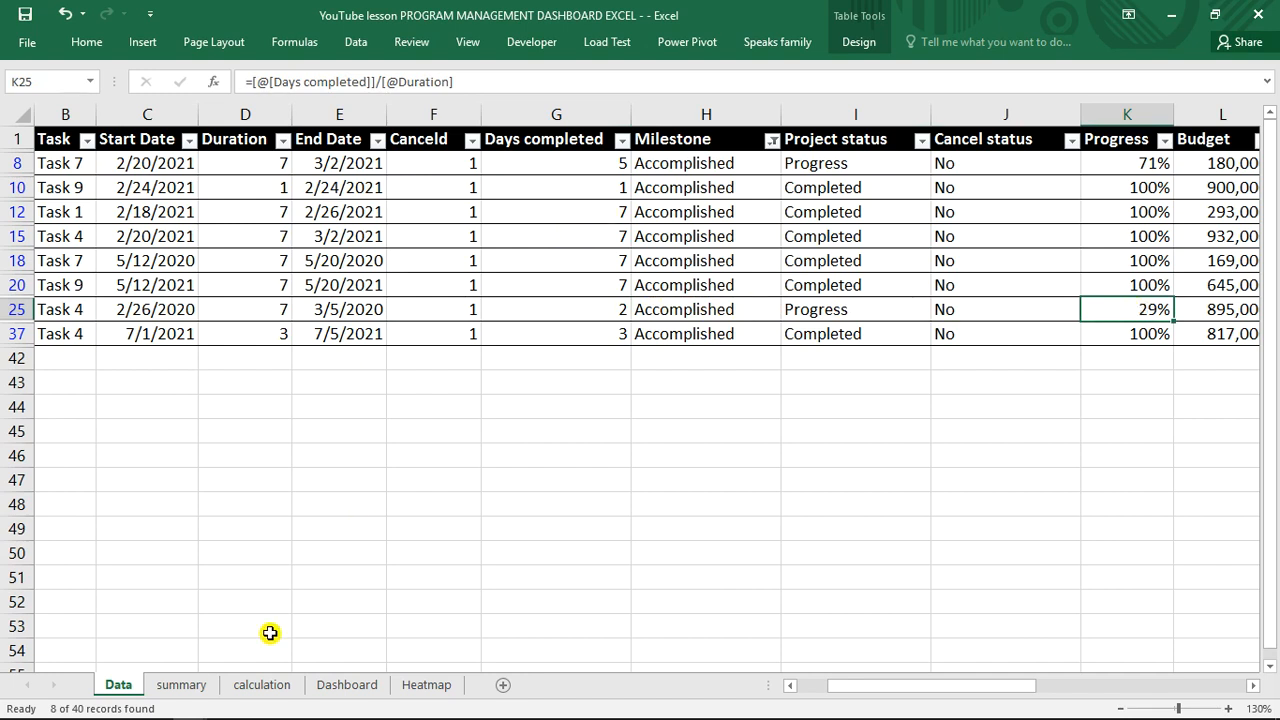
- Clear the Milestone filter on the Data sheet and return to the calculation sheet
{"action": "left_click", "coordinate": [771, 141]}
{"action": "left_click", "coordinate": [576, 244]}
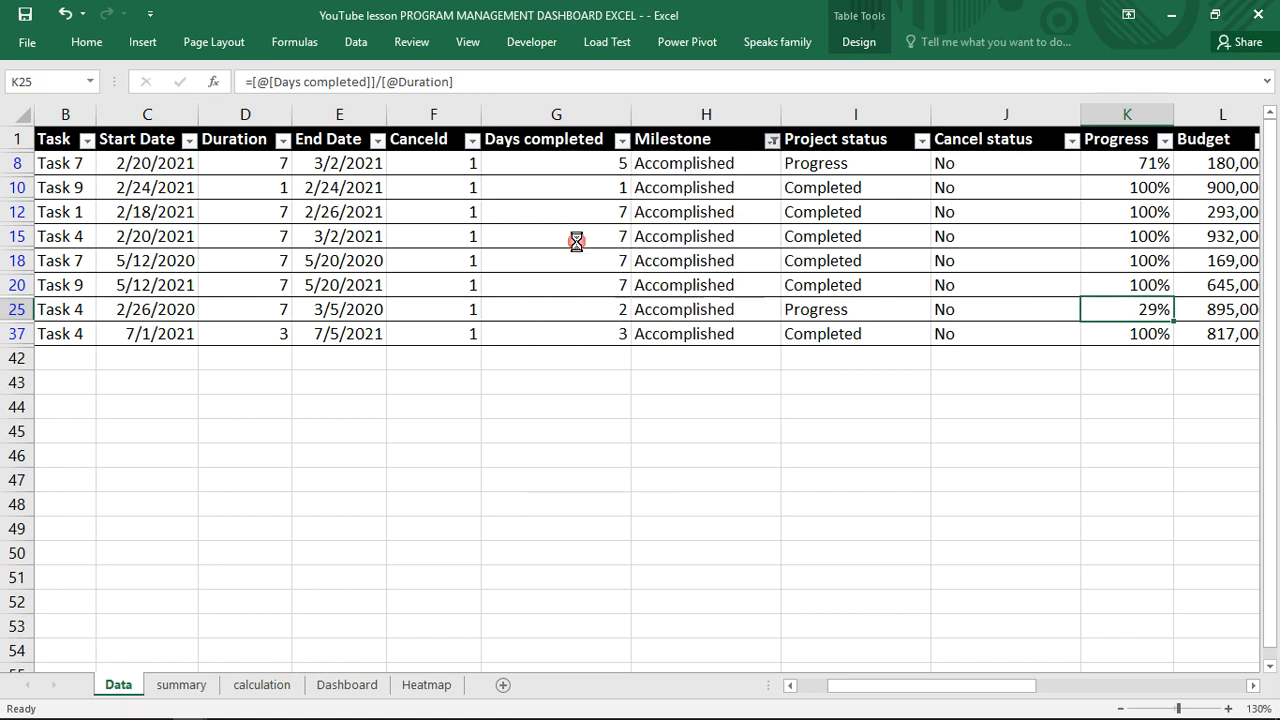
{"action": "left_click", "coordinate": [292, 688]}
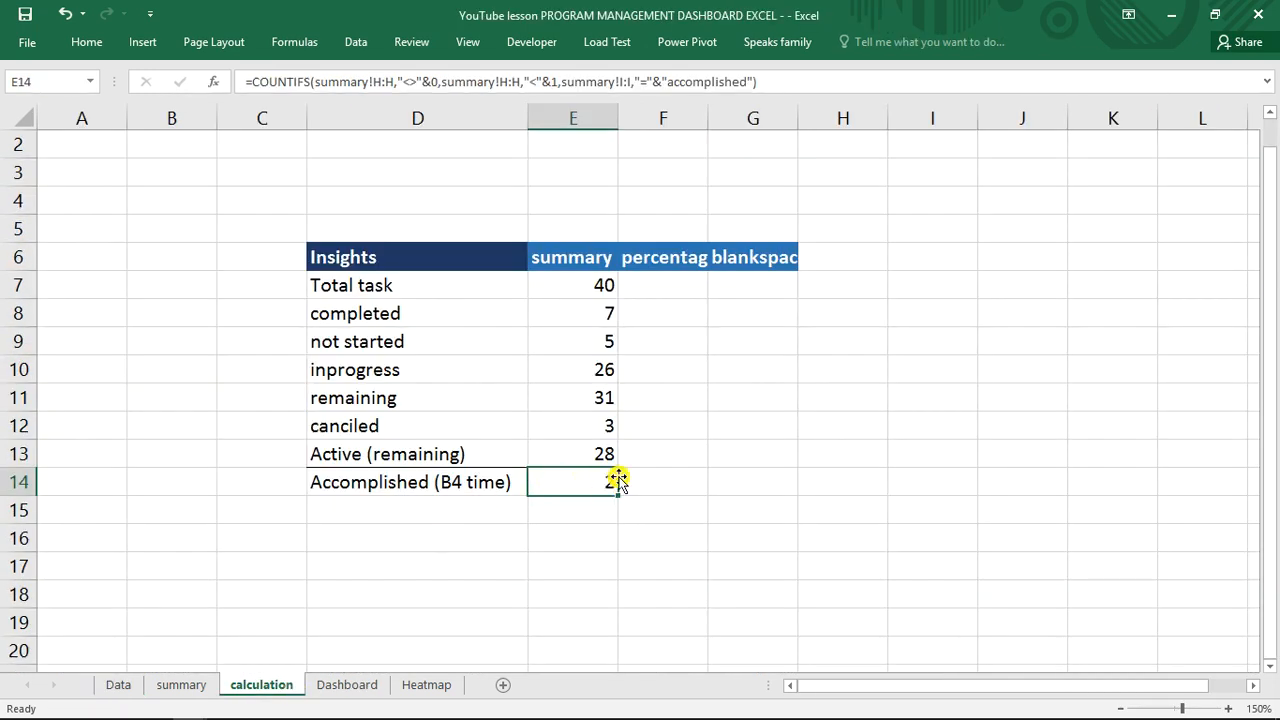
- Calculate the completed tasks' percentage of the total in F8 with =E8/E7
{"action": "left_click", "coordinate": [668, 291]}
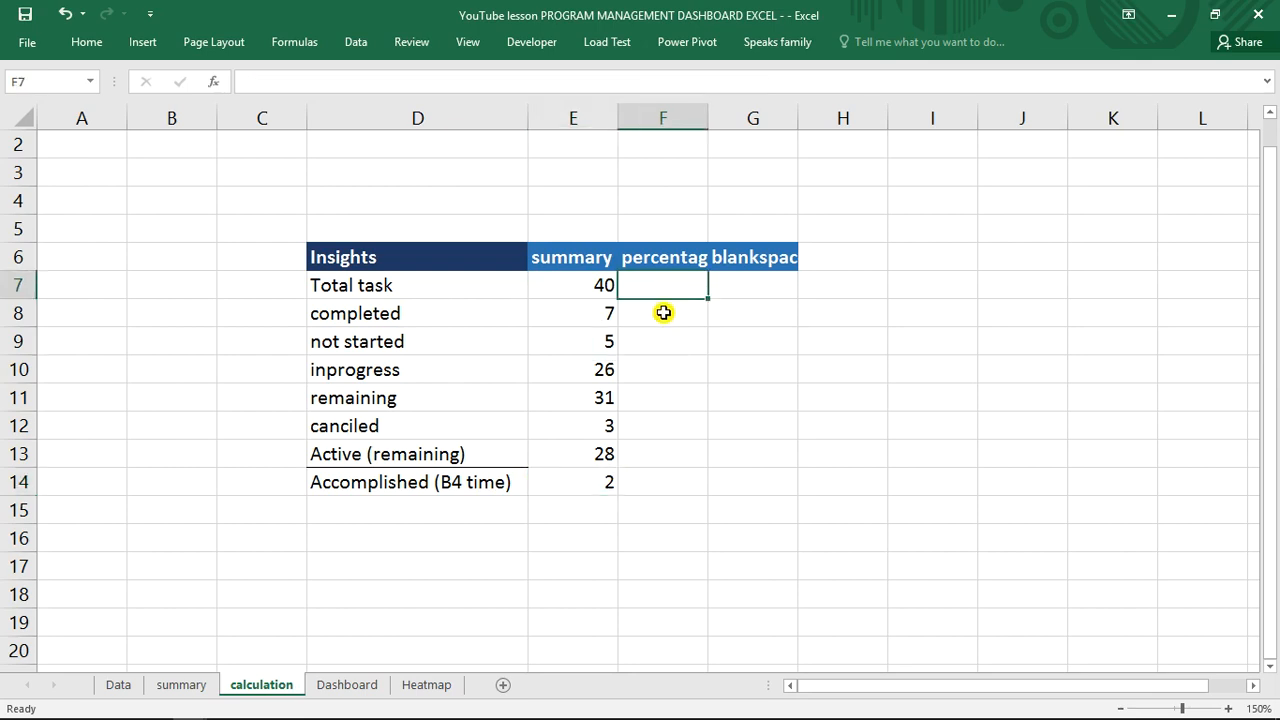
{"action": "left_click", "coordinate": [662, 315]}
{"action": "type", "text": "="}
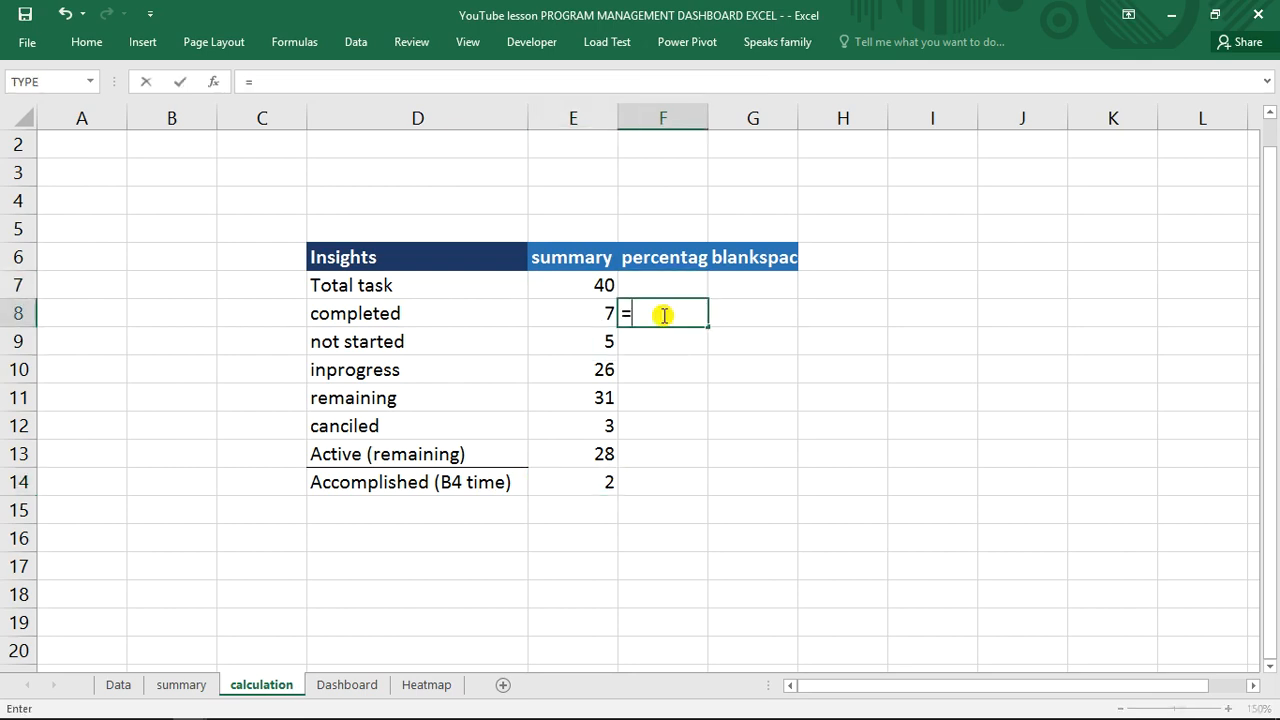
{"action": "left_click", "coordinate": [598, 307]}
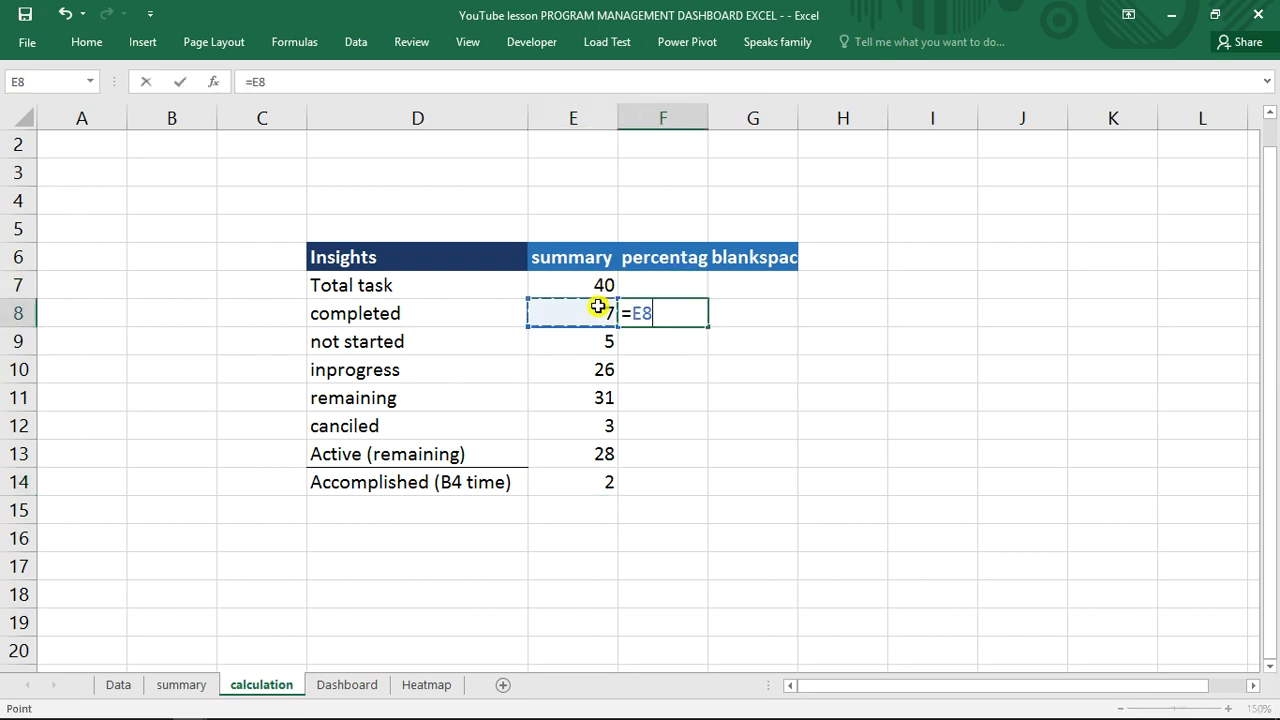
{"action": "type", "text": "/"}
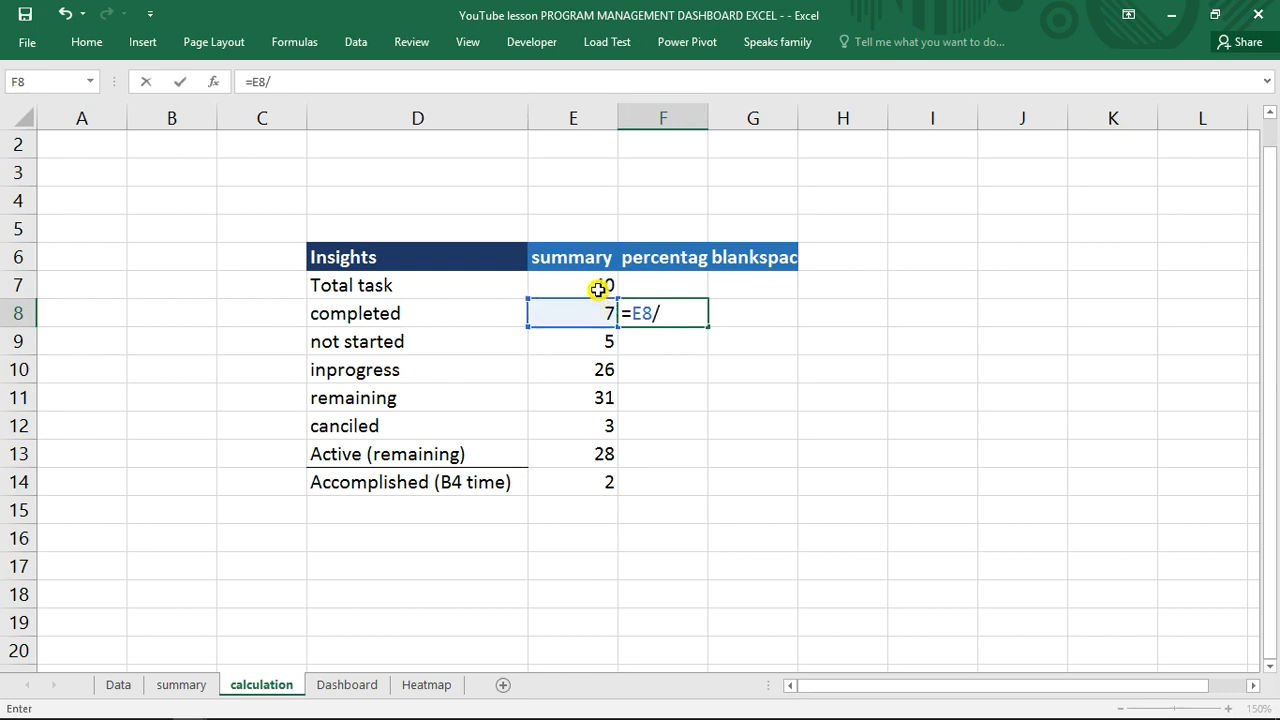
{"action": "left_click", "coordinate": [598, 287]}
{"action": "key", "text": "Return"}
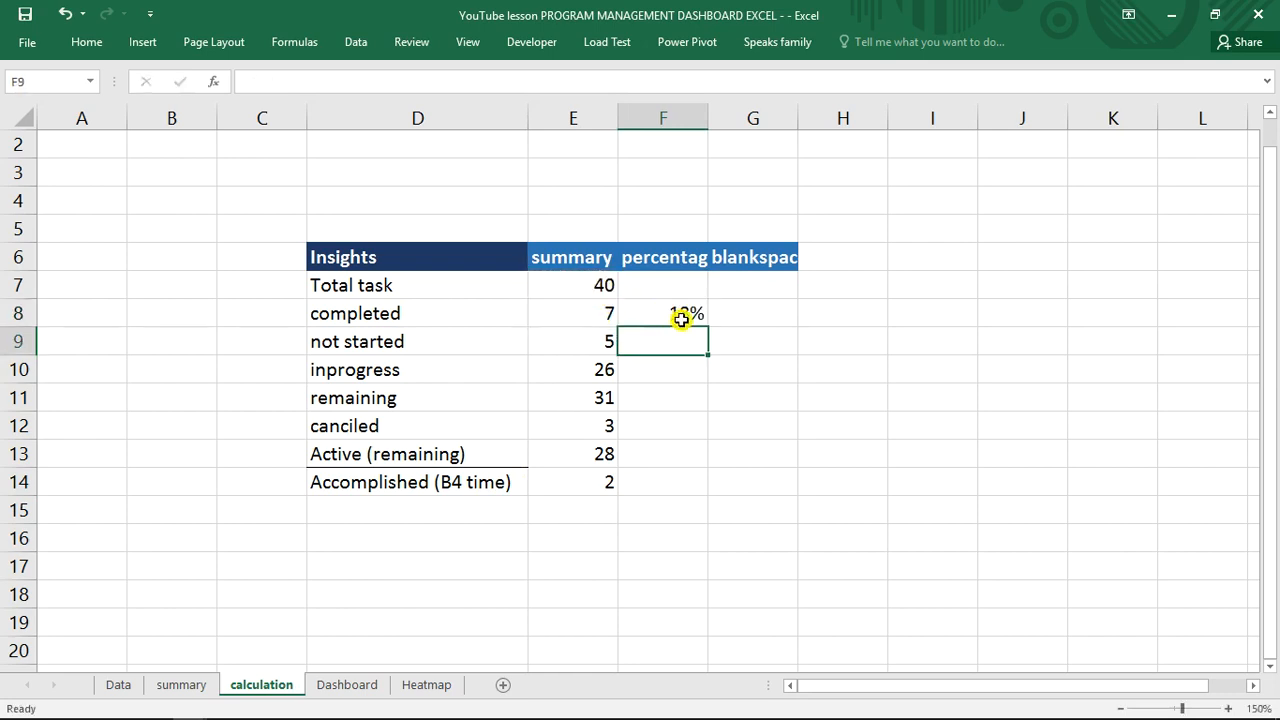
- Try filling the relative F8 percentage formula down to F14 and inspect the resulting formula in F11
{"action": "left_click", "coordinate": [678, 315]}
{"action": "double_click", "coordinate": [706, 326]}
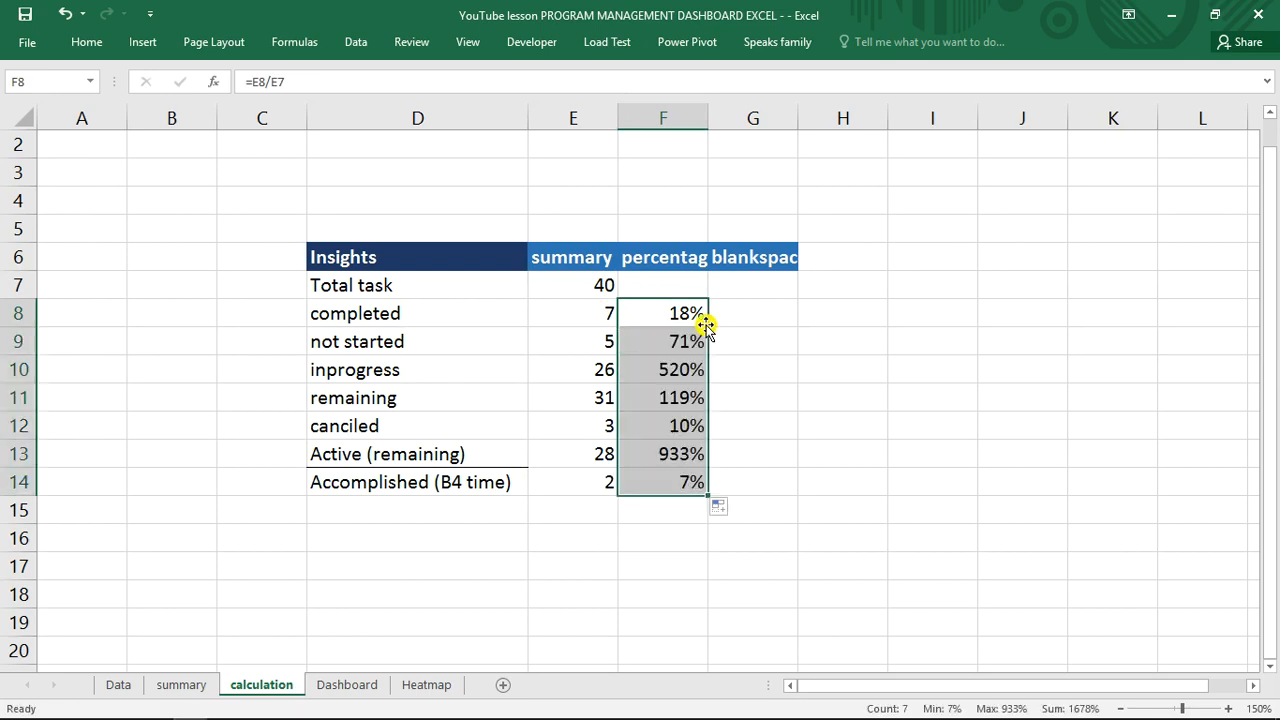
{"action": "double_click", "coordinate": [675, 399]}
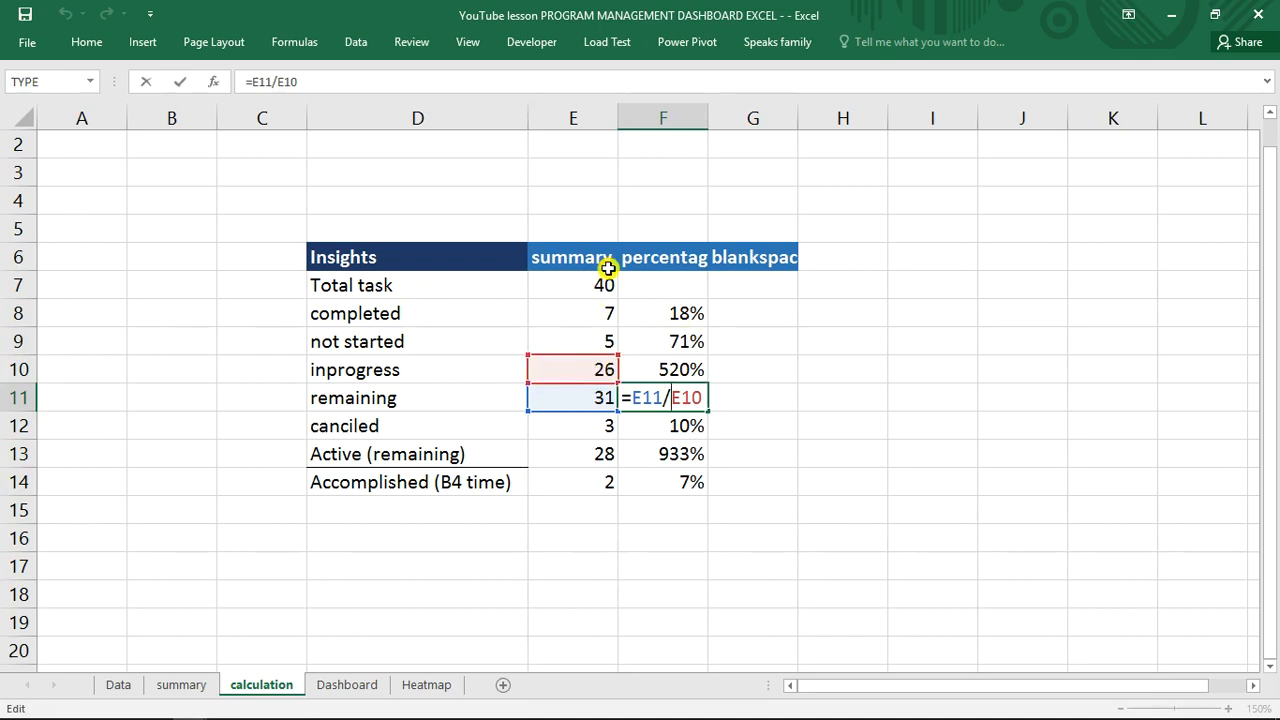
{"action": "key", "text": "Escape"}
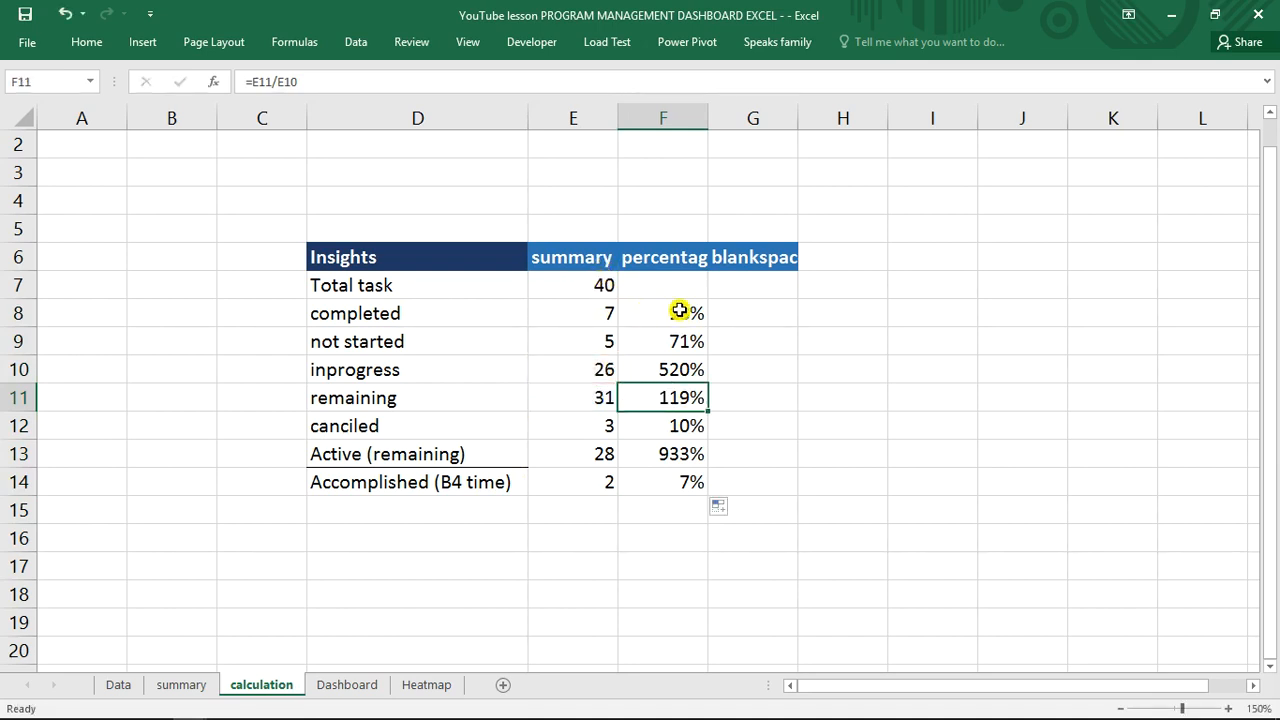
- Make the total task reference absolute so F8 reads =E8/$E$7, and fill the formula down to F14
{"action": "left_click", "coordinate": [675, 316]}
{"action": "double_click", "coordinate": [678, 315]}
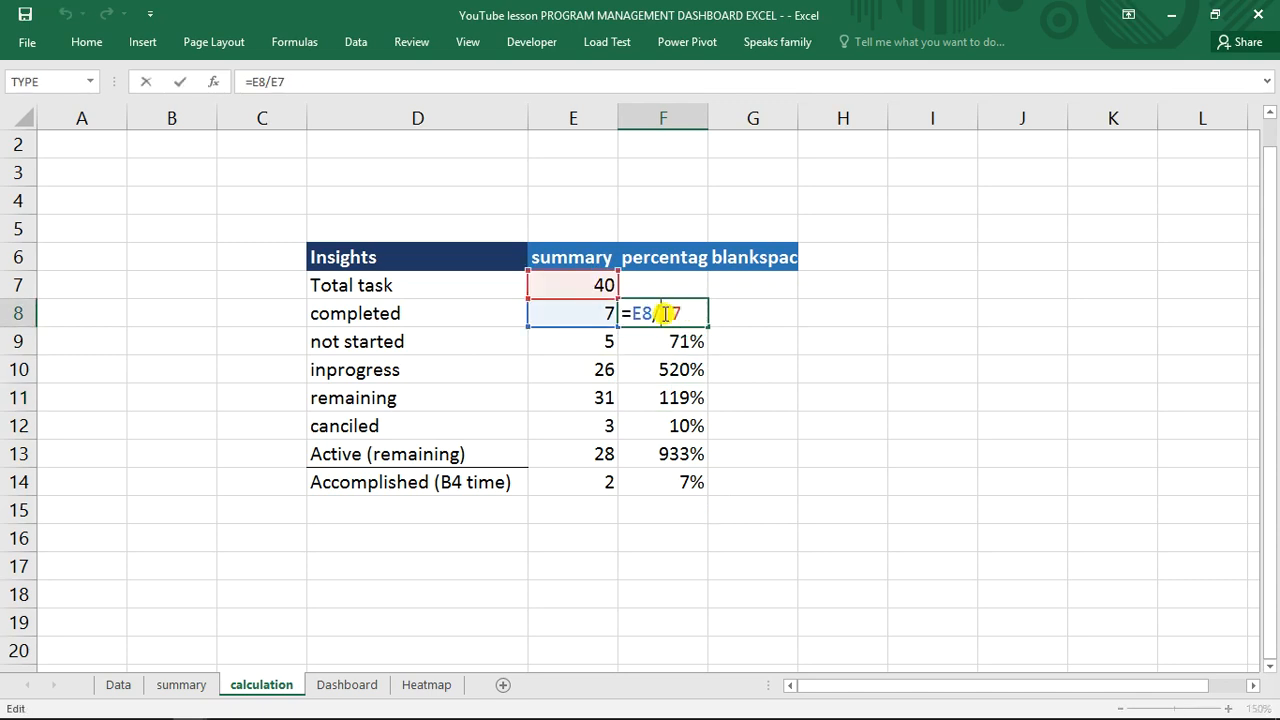
{"action": "type", "text": "$E$"}
{"action": "key", "text": "Return"}
{"action": "left_click", "coordinate": [700, 318]}
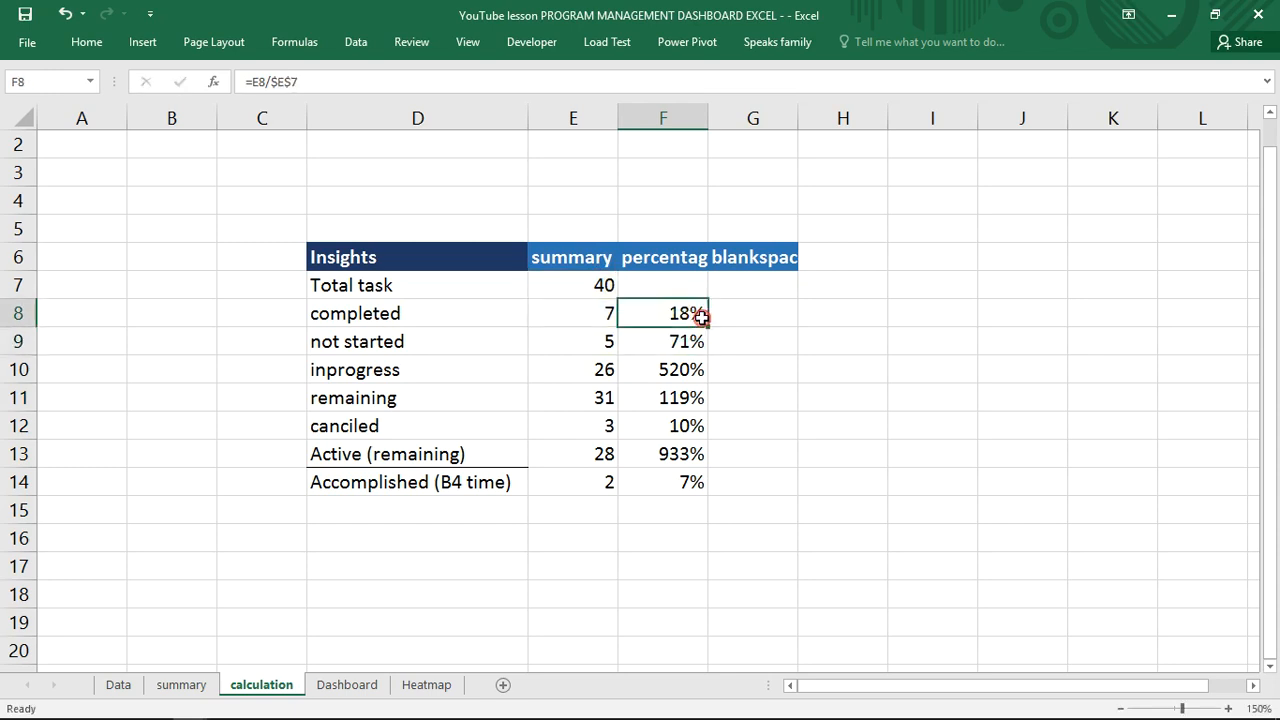
{"action": "double_click", "coordinate": [707, 325]}
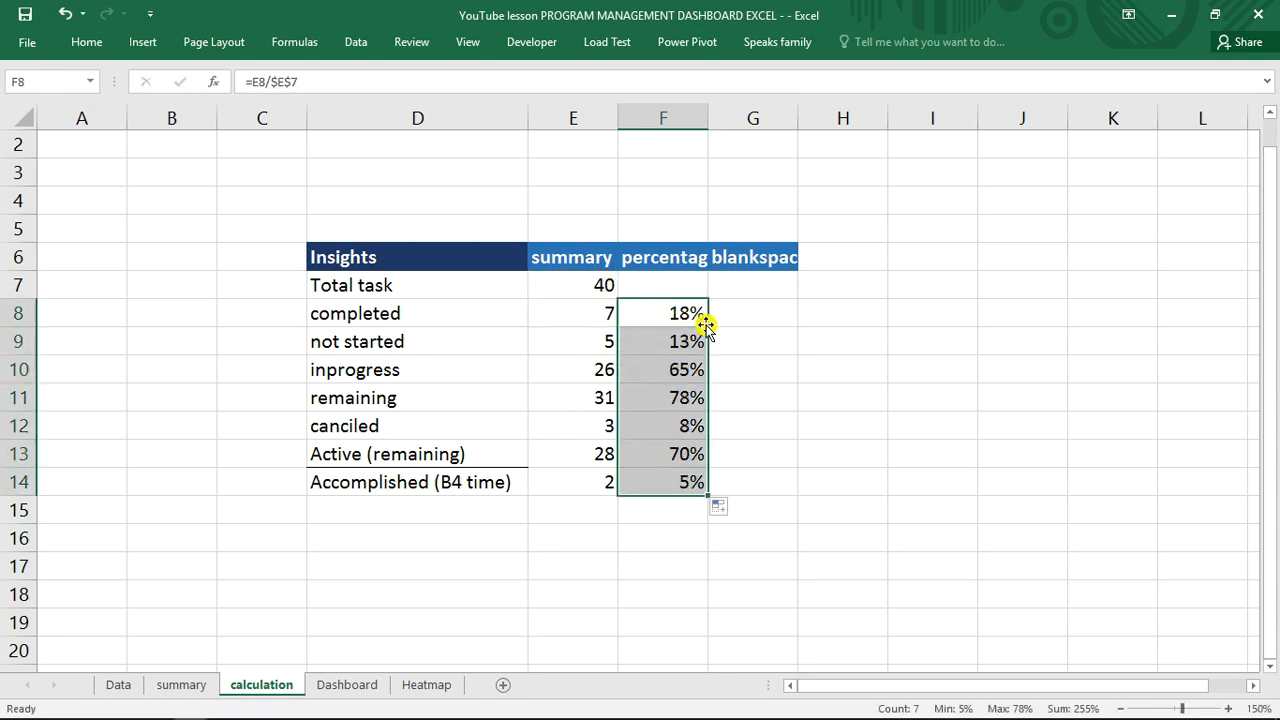
- Calculate the blankspace share in G8 with =1-F8 and fill the formula down to G14
{"action": "left_click", "coordinate": [730, 311]}
{"action": "type", "text": "="}
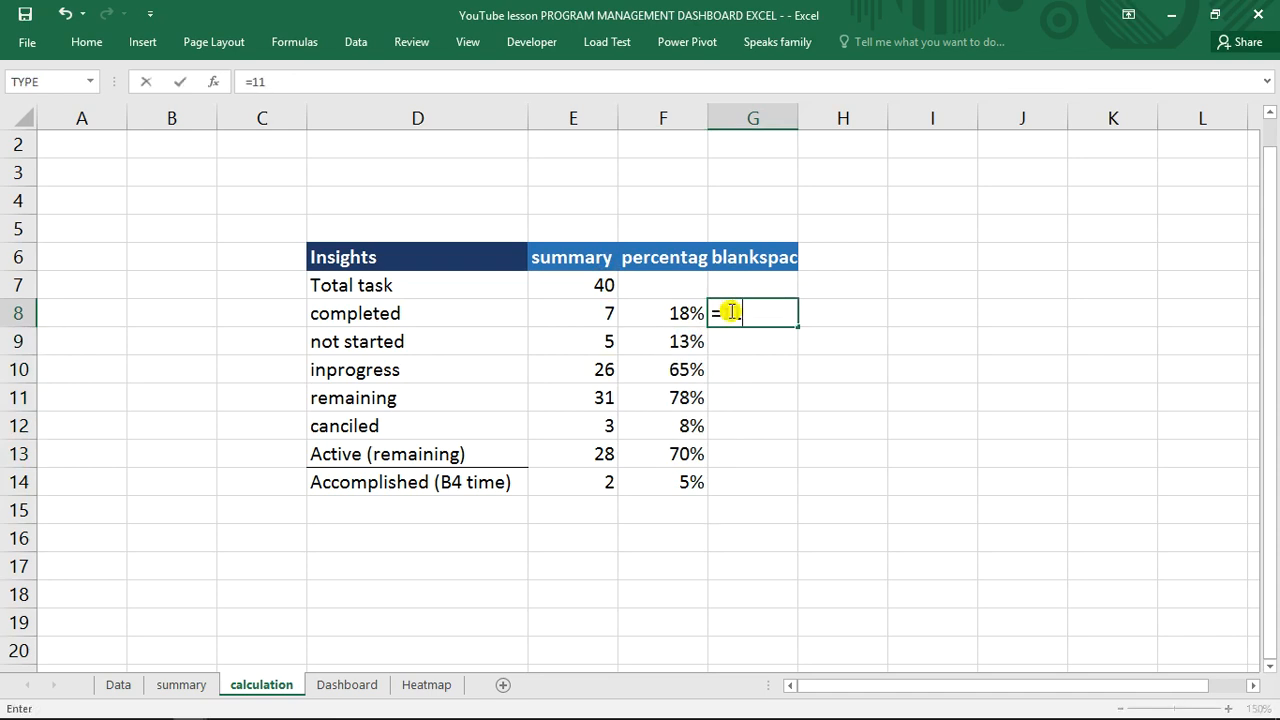
{"action": "type", "text": "1-"}
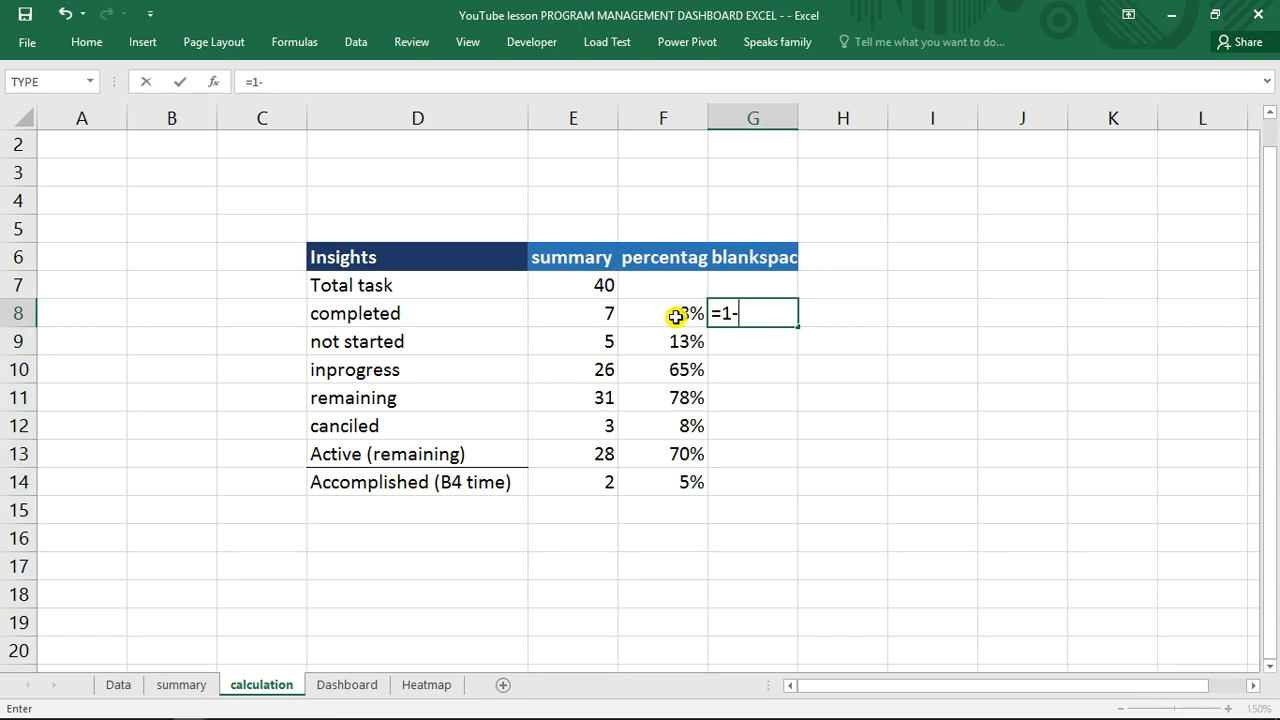
{"action": "left_click", "coordinate": [676, 314]}
{"action": "key", "text": "Return"}
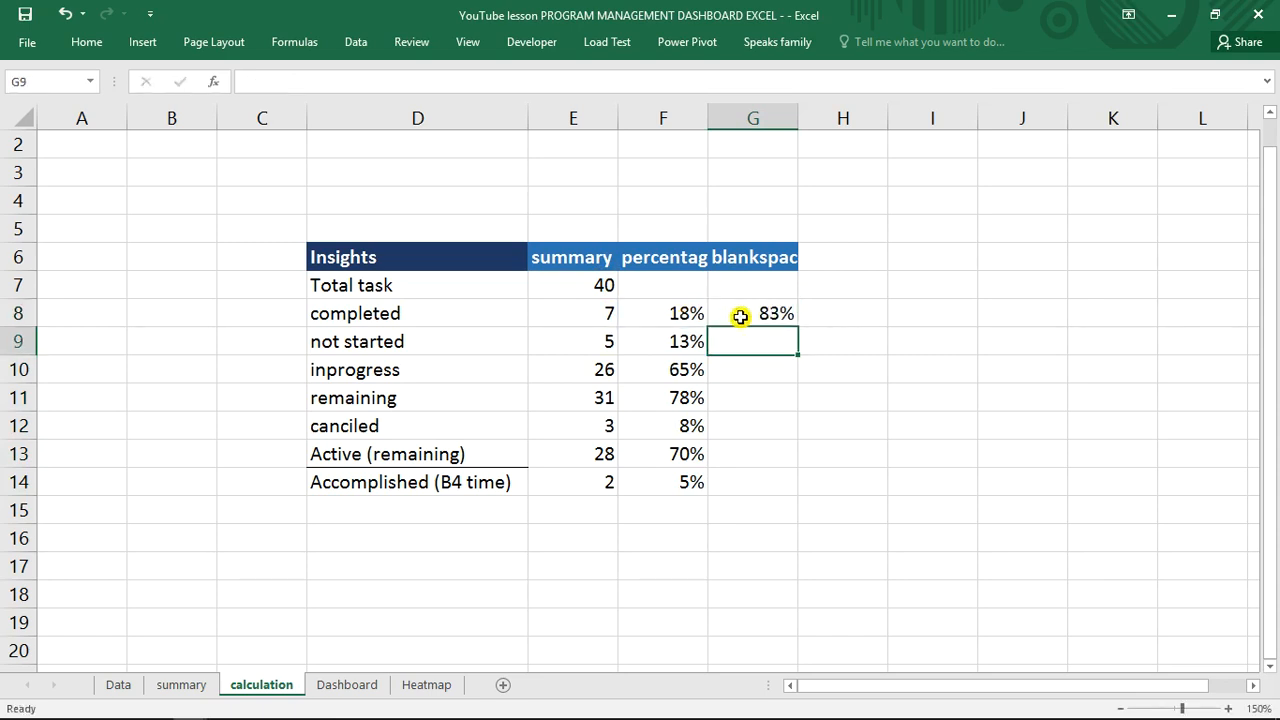
{"action": "left_click", "coordinate": [790, 317]}
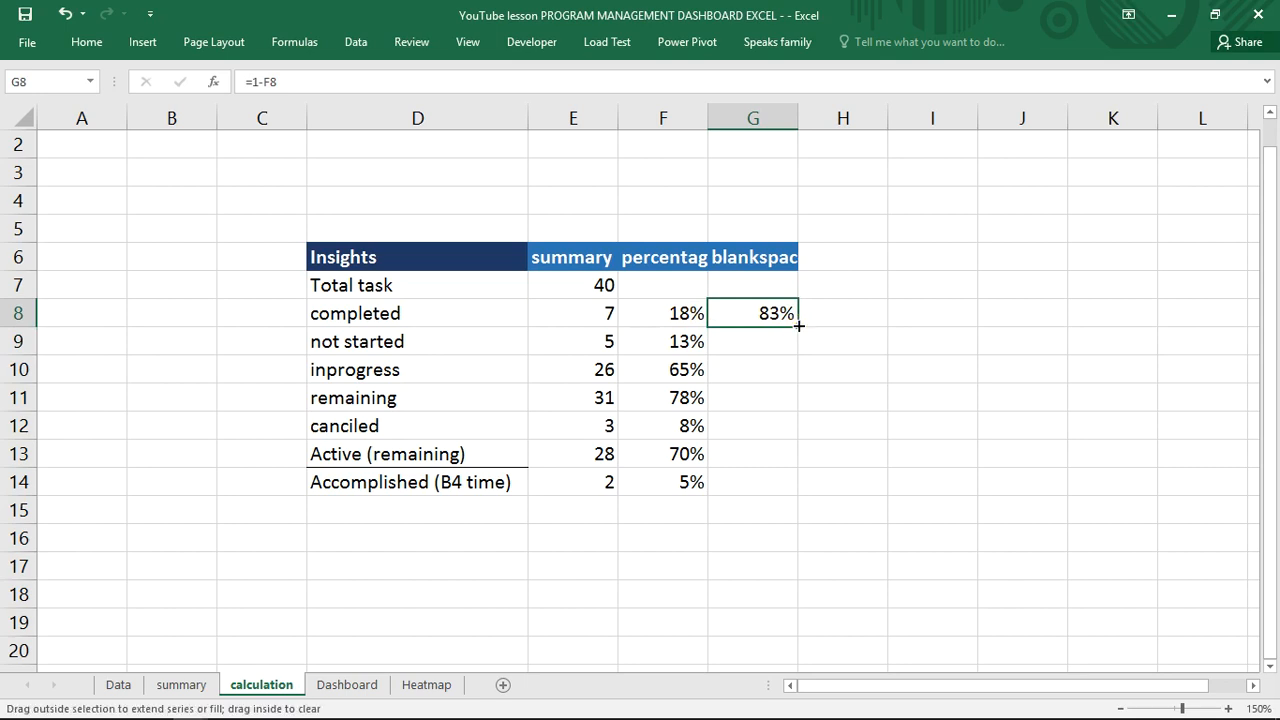
{"action": "double_click", "coordinate": [799, 325]}
- Check the sums of percentage and blankspace with temporary =G8+F8 formulas filled down H8:H14, and clear them
{"action": "left_click", "coordinate": [828, 304]}
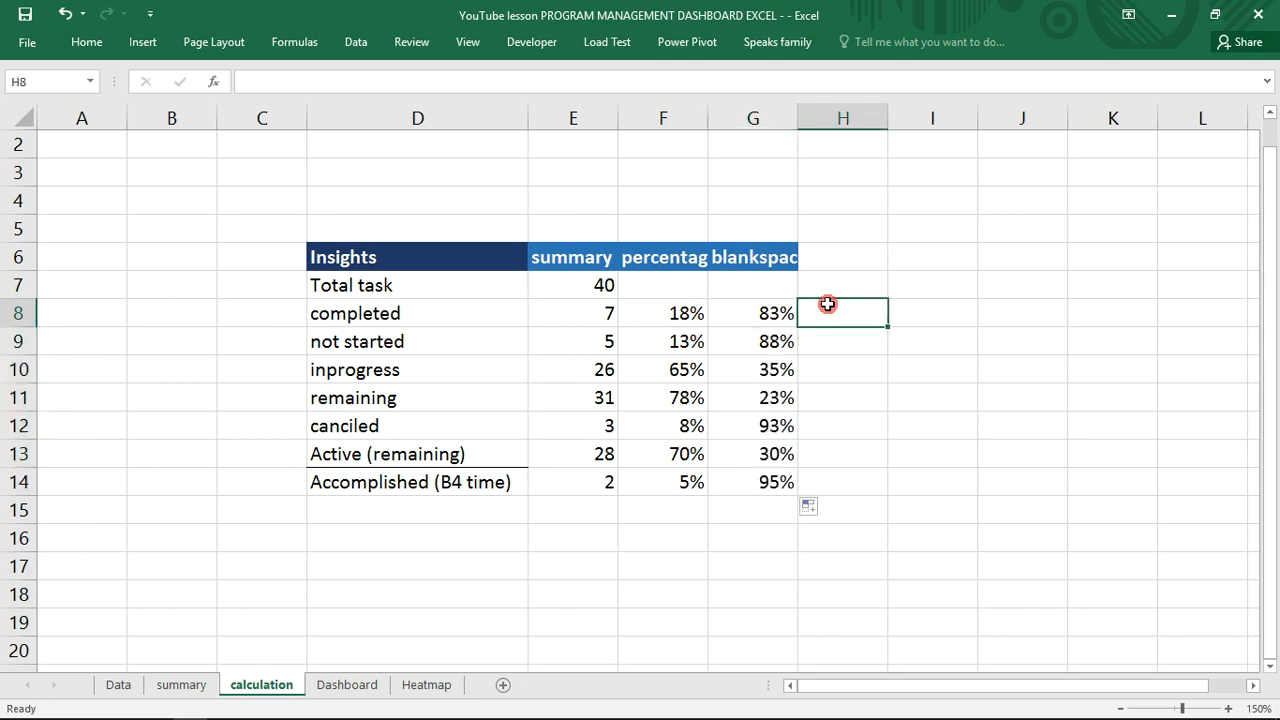
{"action": "type", "text": "="}
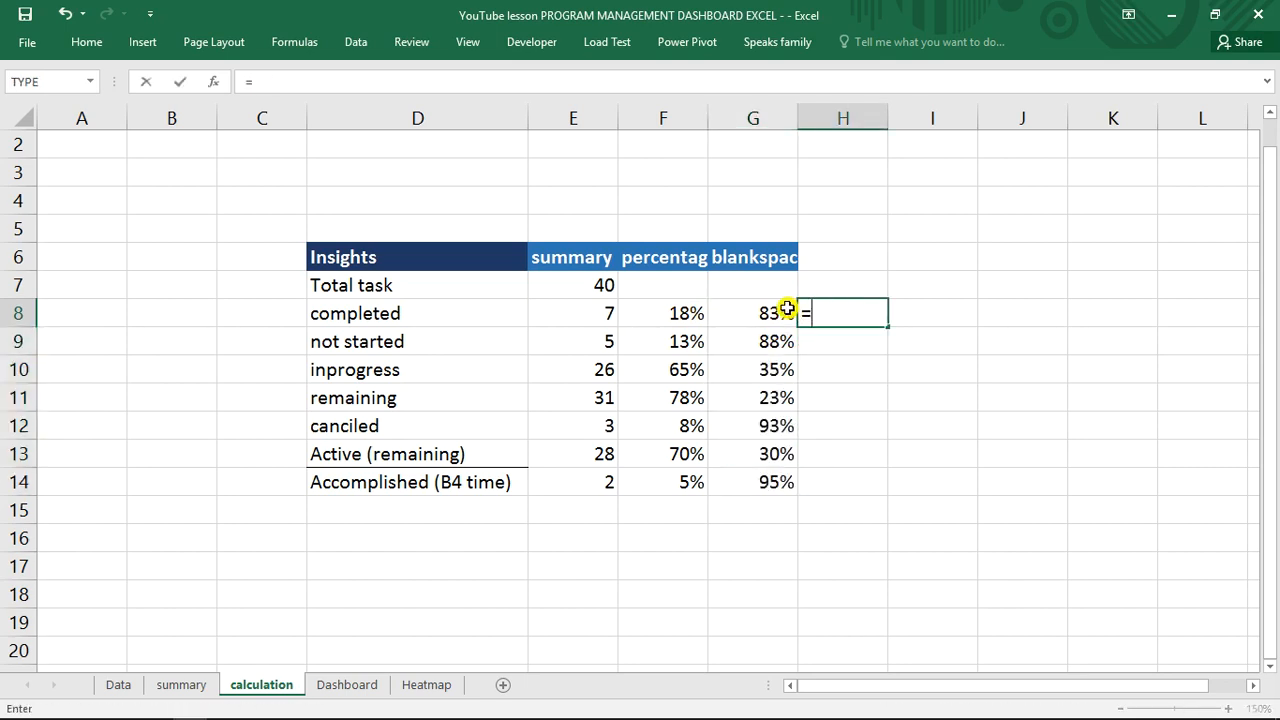
{"action": "left_click", "coordinate": [788, 310]}
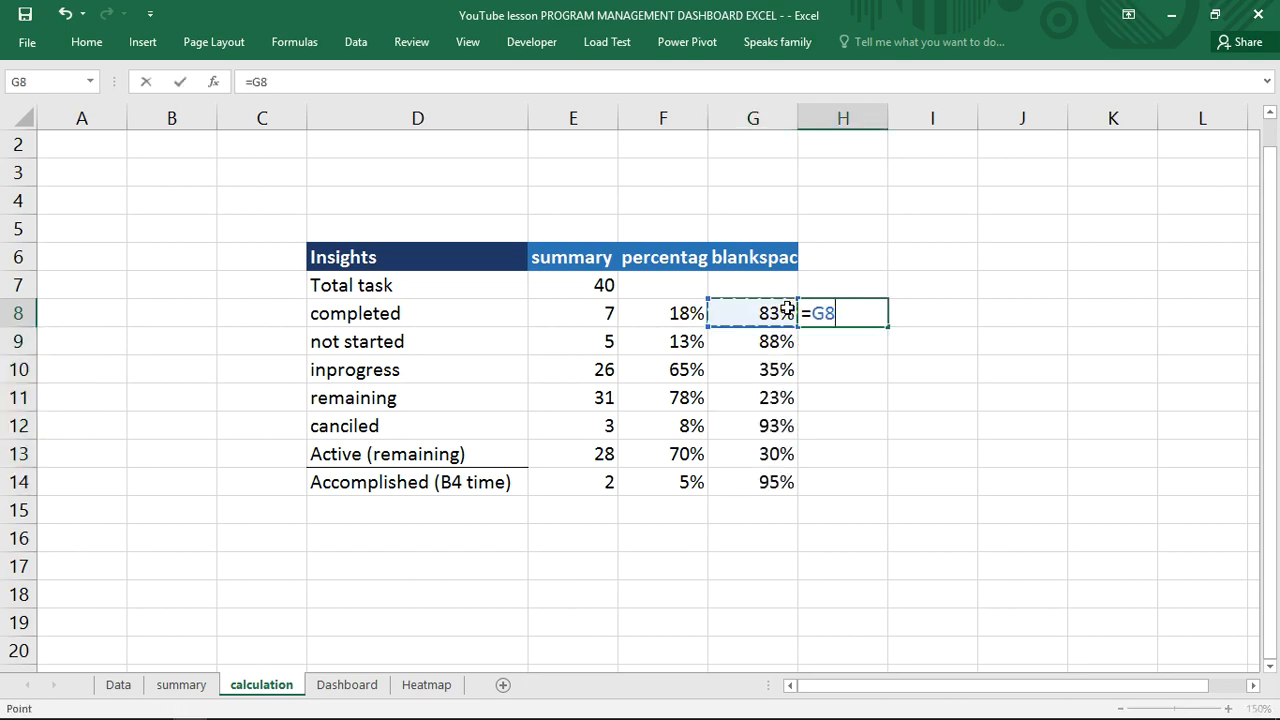
{"action": "left_click", "coordinate": [700, 314]}
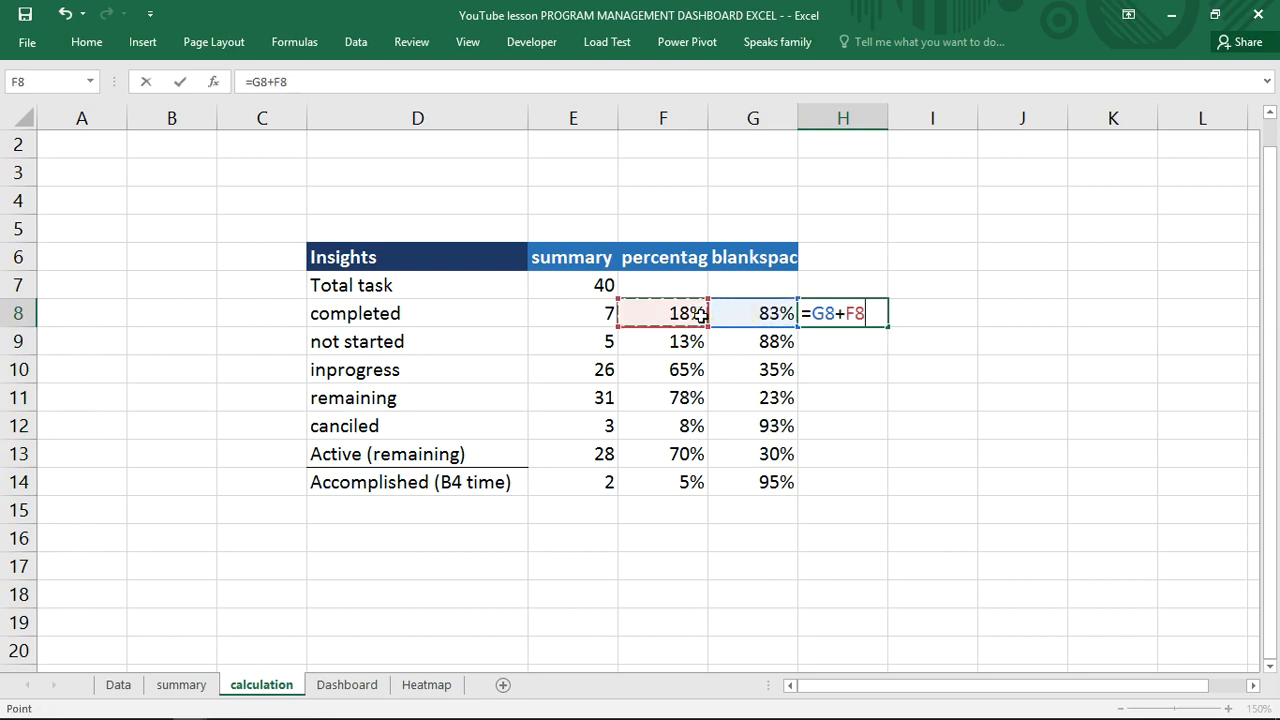
{"action": "key", "text": "Return"}
{"action": "left_click", "coordinate": [846, 312]}
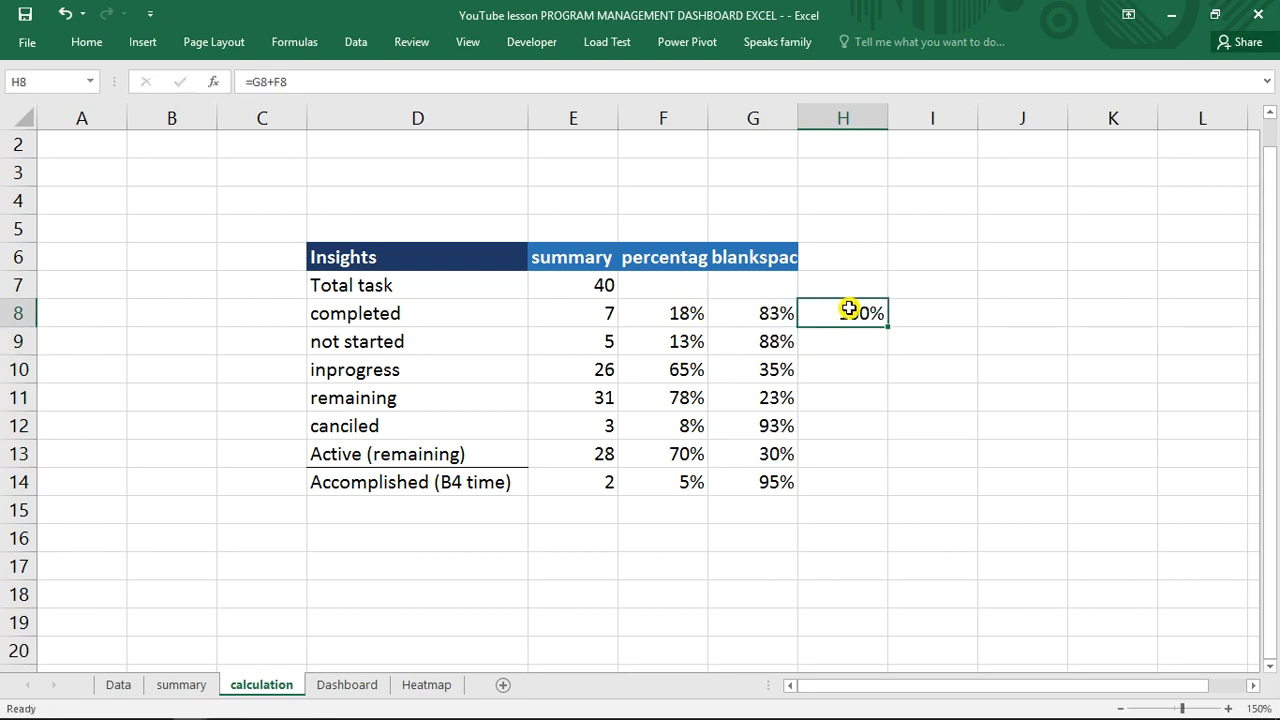
{"action": "double_click", "coordinate": [888, 328]}
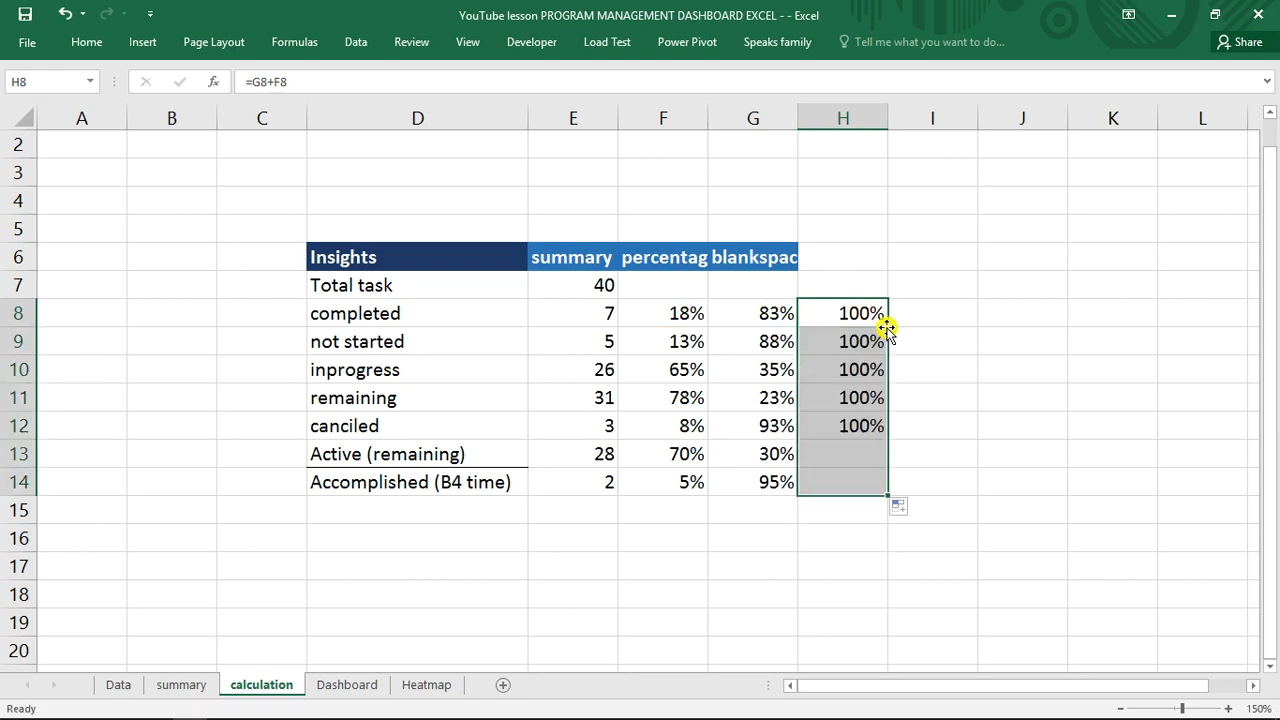
{"action": "key", "text": "Delete"}
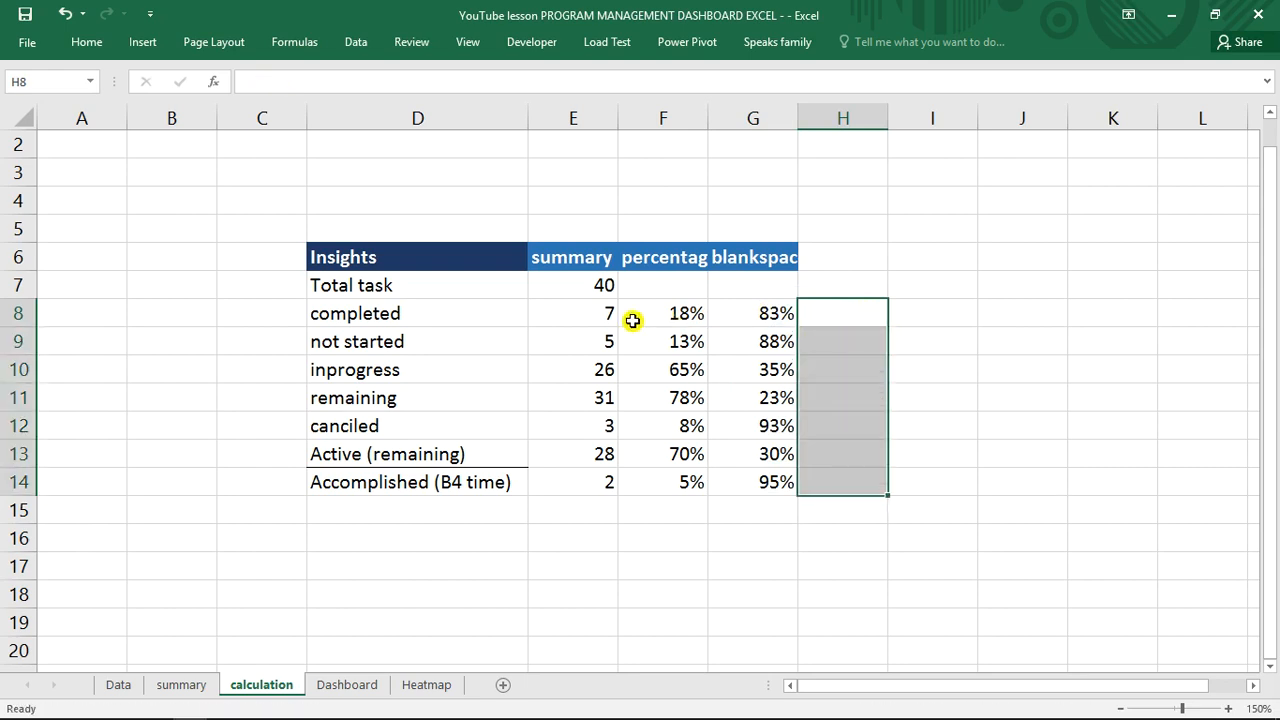
- View the project status charts in the finished PROGRAM MANAGEMENT DASHBOARD workbook and return to the lesson workbook's calculation sheet
{"action": "left_click", "coordinate": [633, 319]}
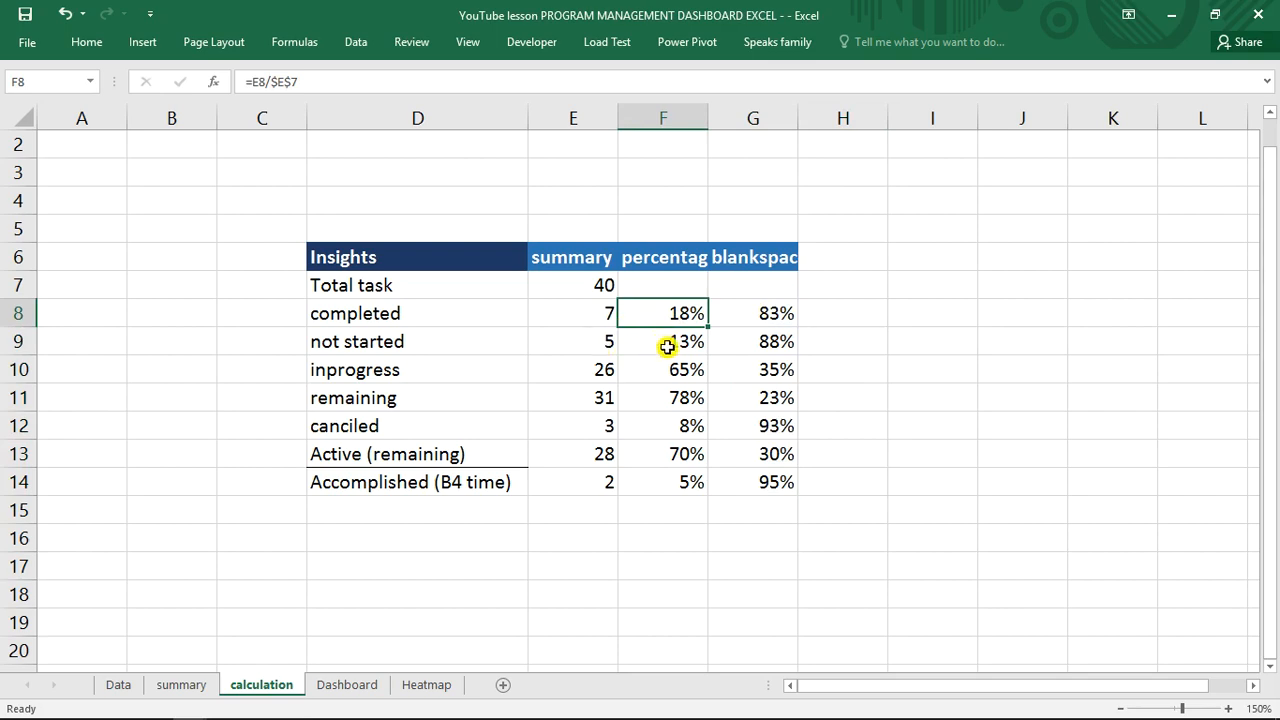
{"action": "key", "text": "ctrl+Page_Down"}
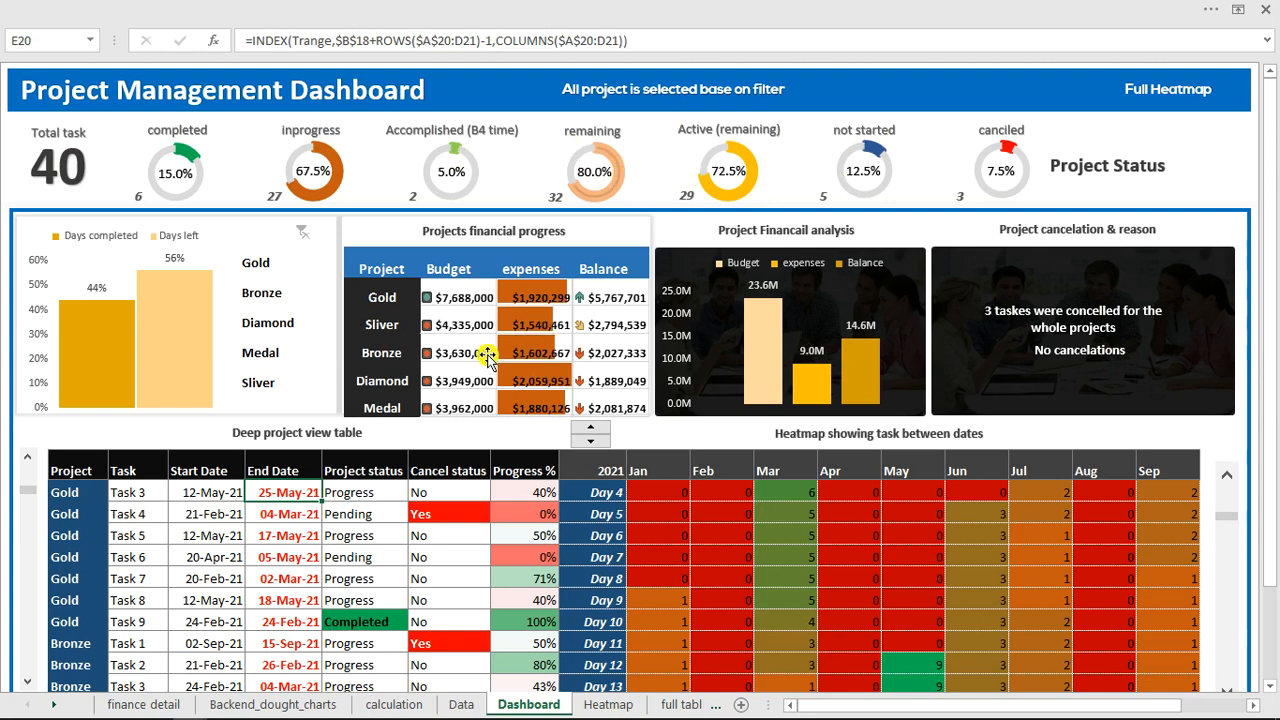
{"action": "mouse_move", "coordinate": [190, 708]}
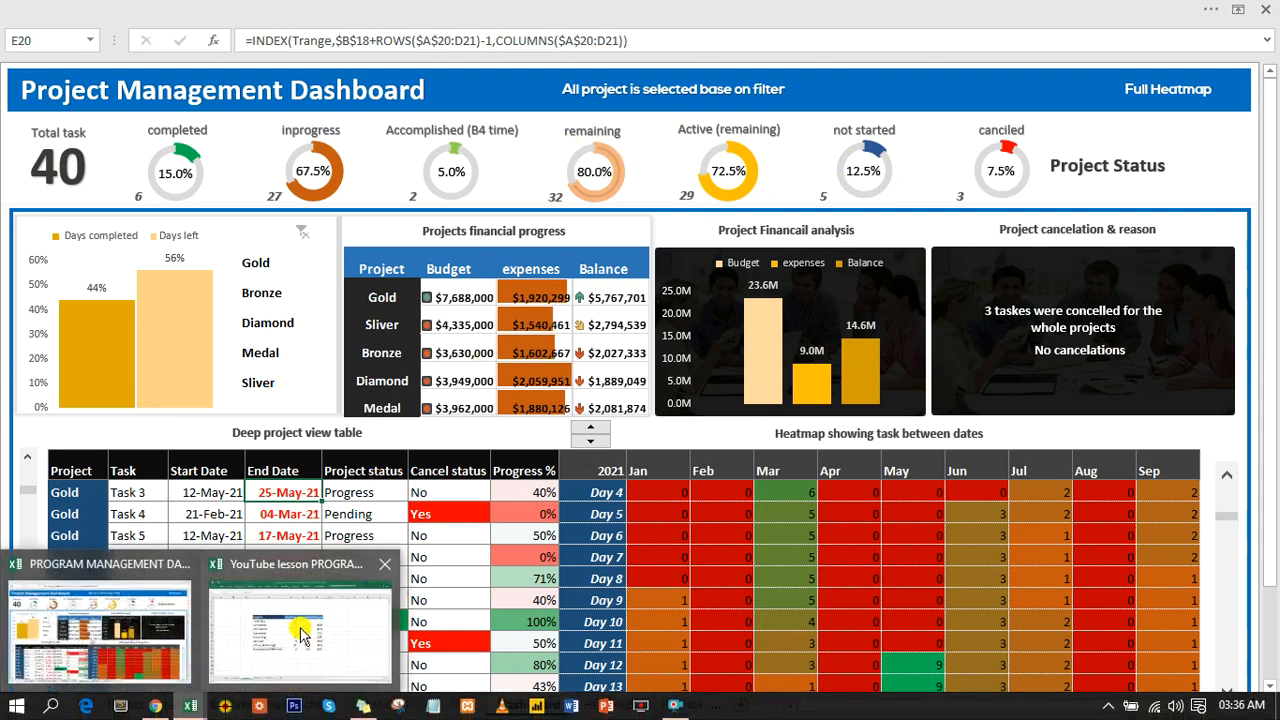
{"action": "left_click", "coordinate": [309, 622]}
{"action": "left_click", "coordinate": [637, 708]}
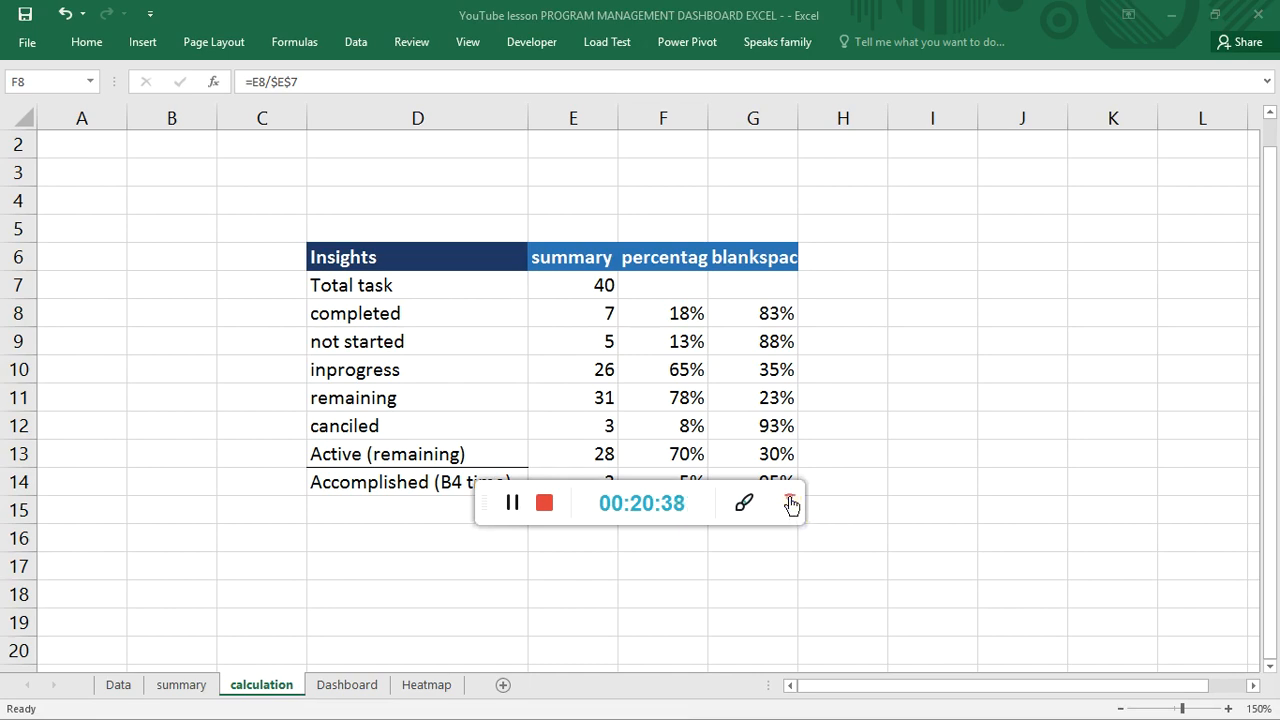
- Insert a doughnut chart from the completed row's percentage and blankspace cells F8:G8, and move it toward column A
{"action": "left_click", "coordinate": [790, 504]}
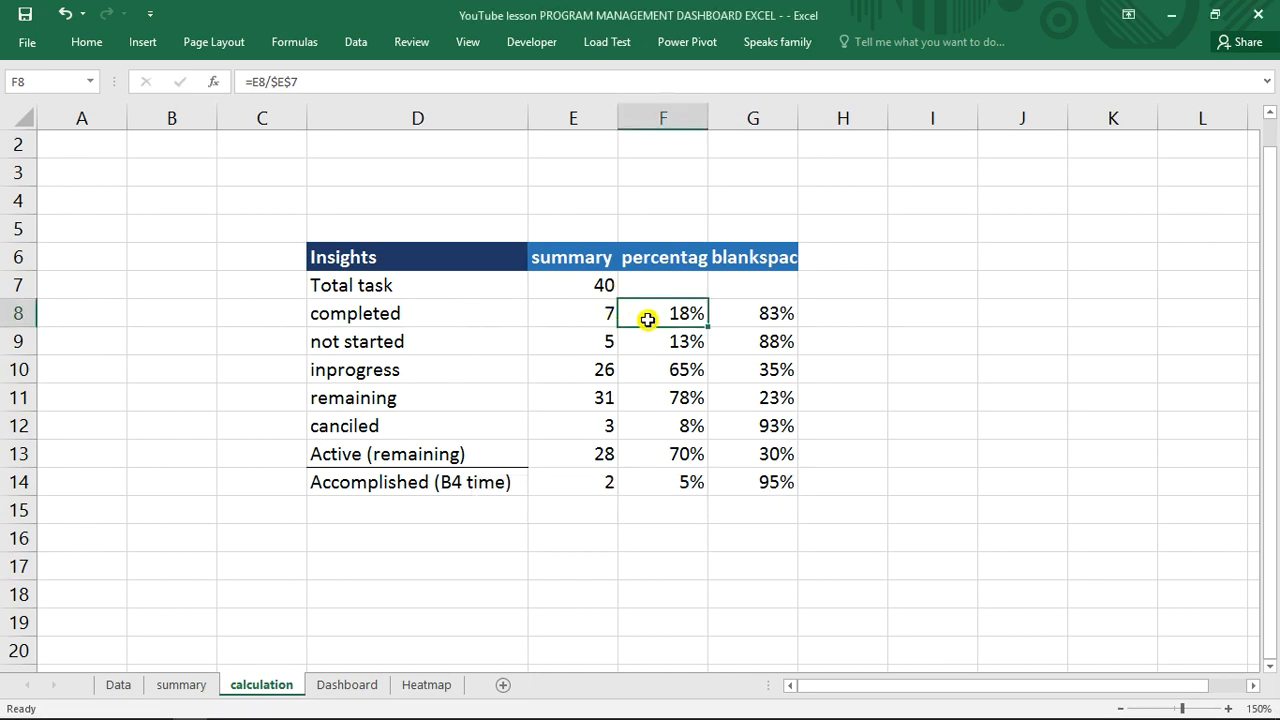
{"action": "left_click_drag", "start_coordinate": [649, 318], "coordinate": [769, 313]}
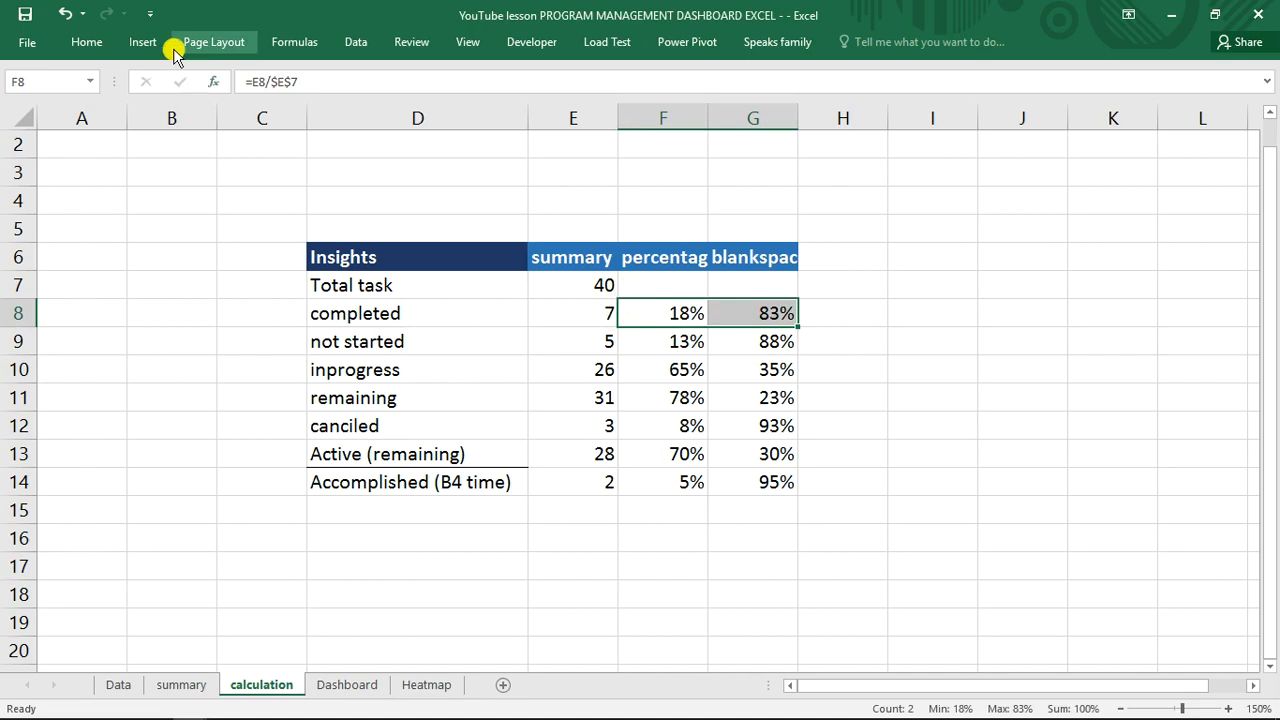
{"action": "left_click", "coordinate": [143, 42]}
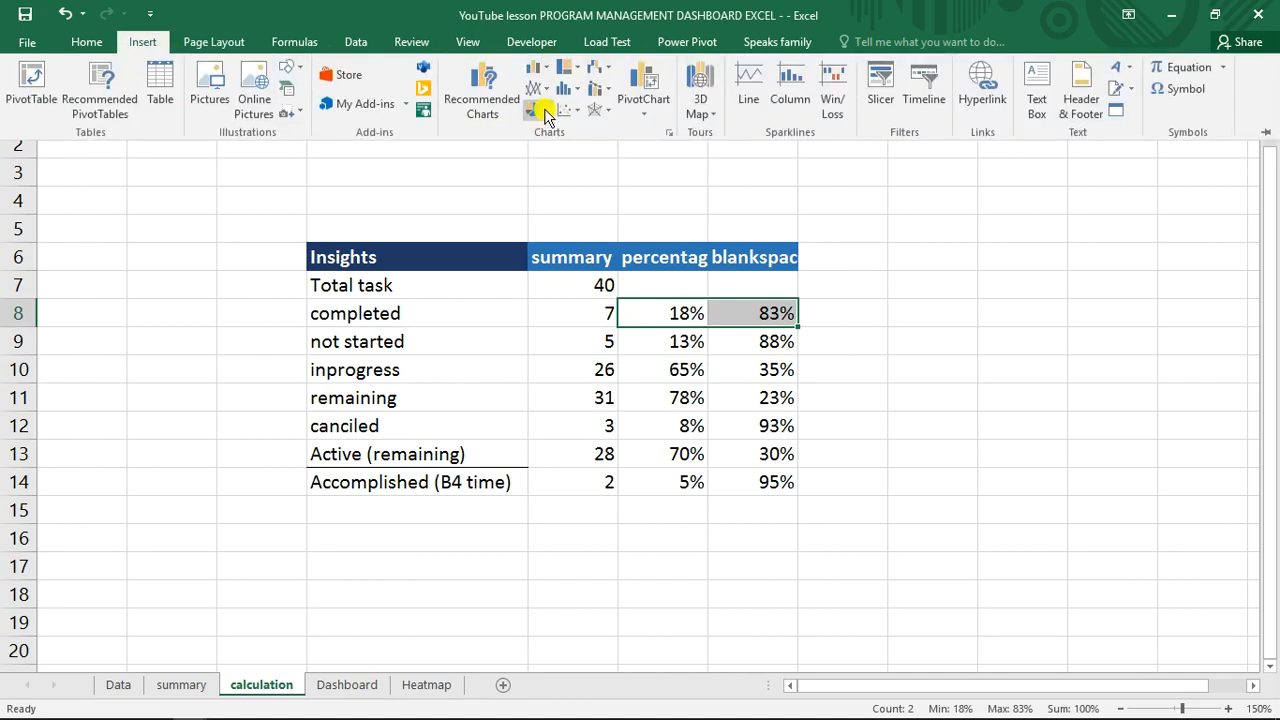
{"action": "left_click", "coordinate": [545, 106]}
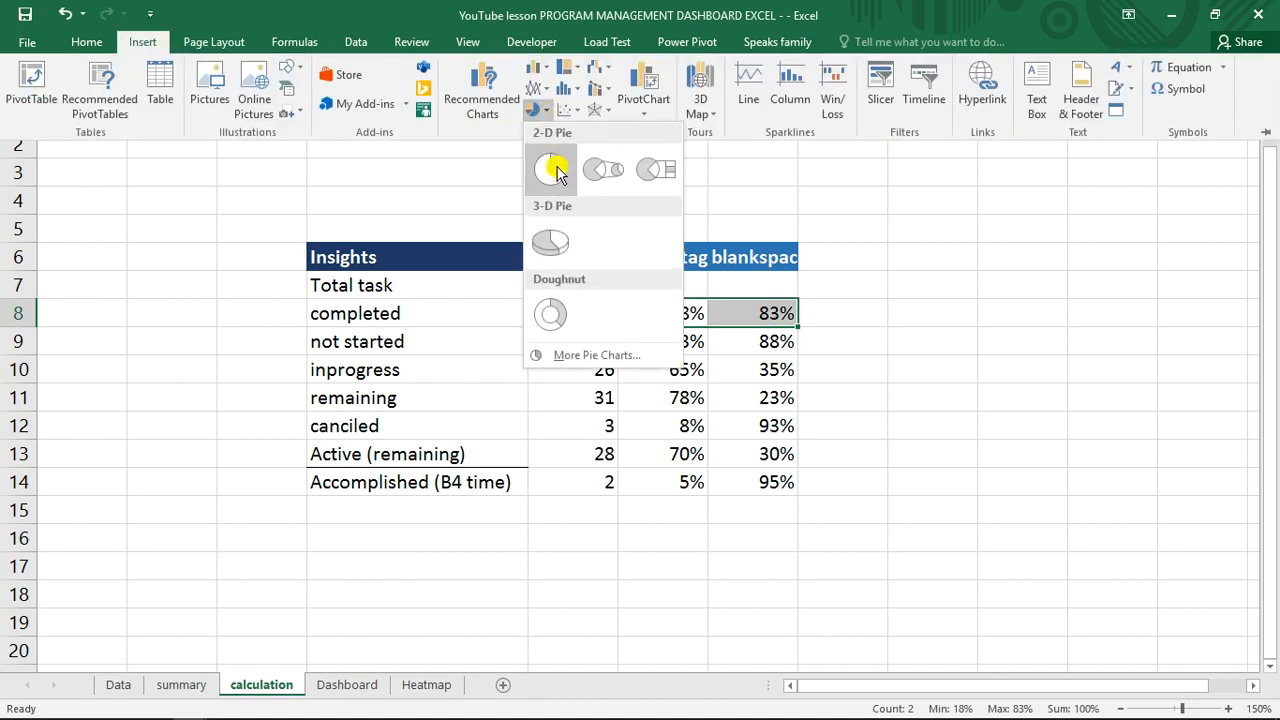
{"action": "left_click", "coordinate": [553, 314]}
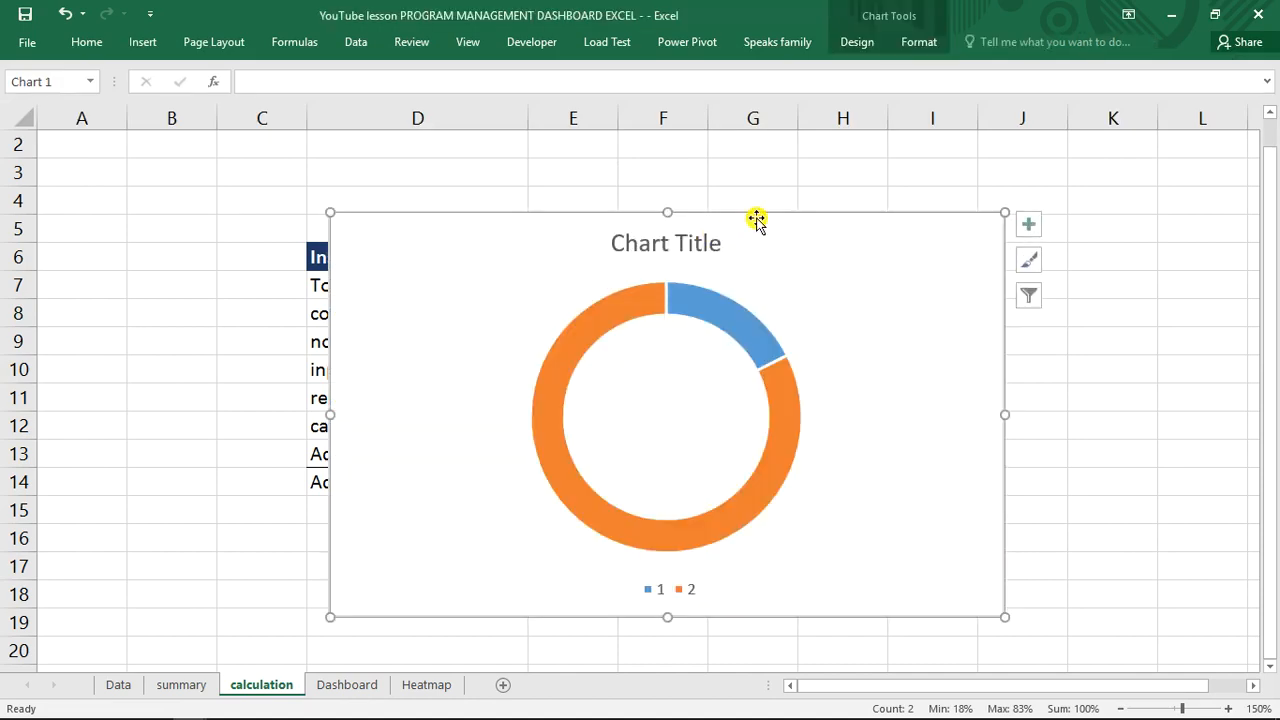
{"action": "left_click_drag", "start_coordinate": [760, 218], "coordinate": [493, 183]}
- Delete the doughnut chart's title and legend
{"action": "left_click", "coordinate": [436, 210]}
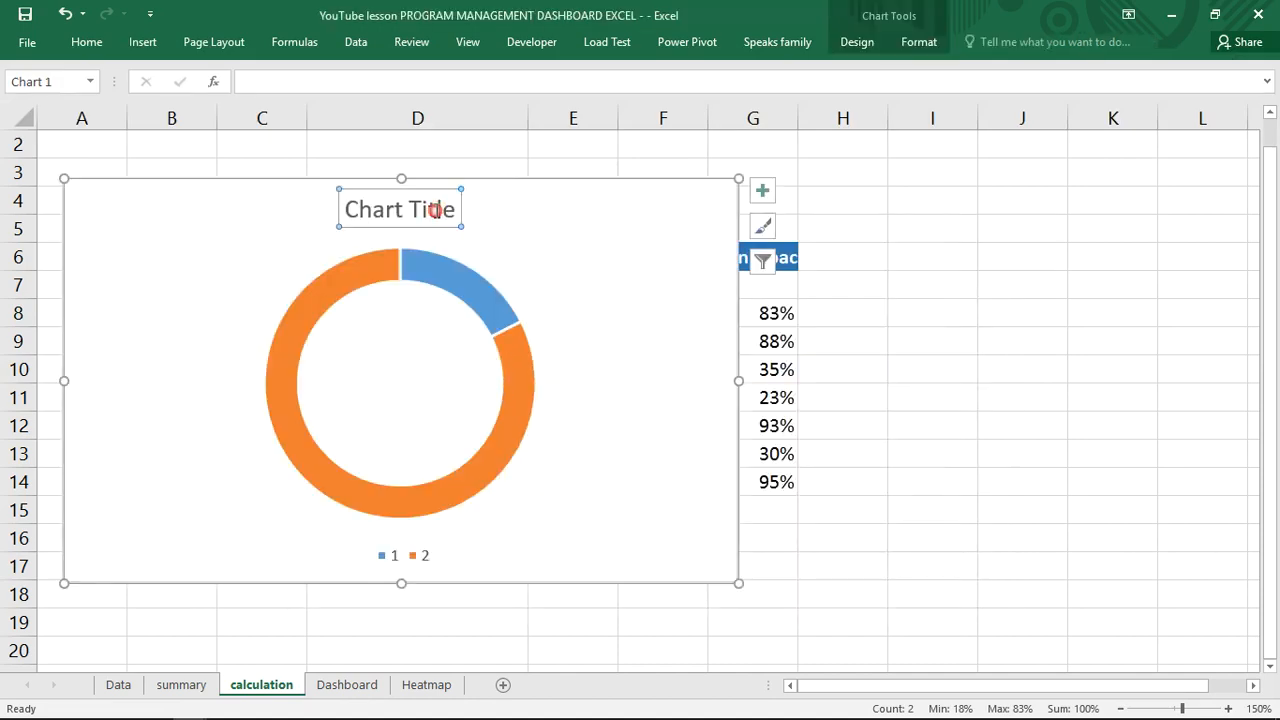
{"action": "key", "text": "Delete"}
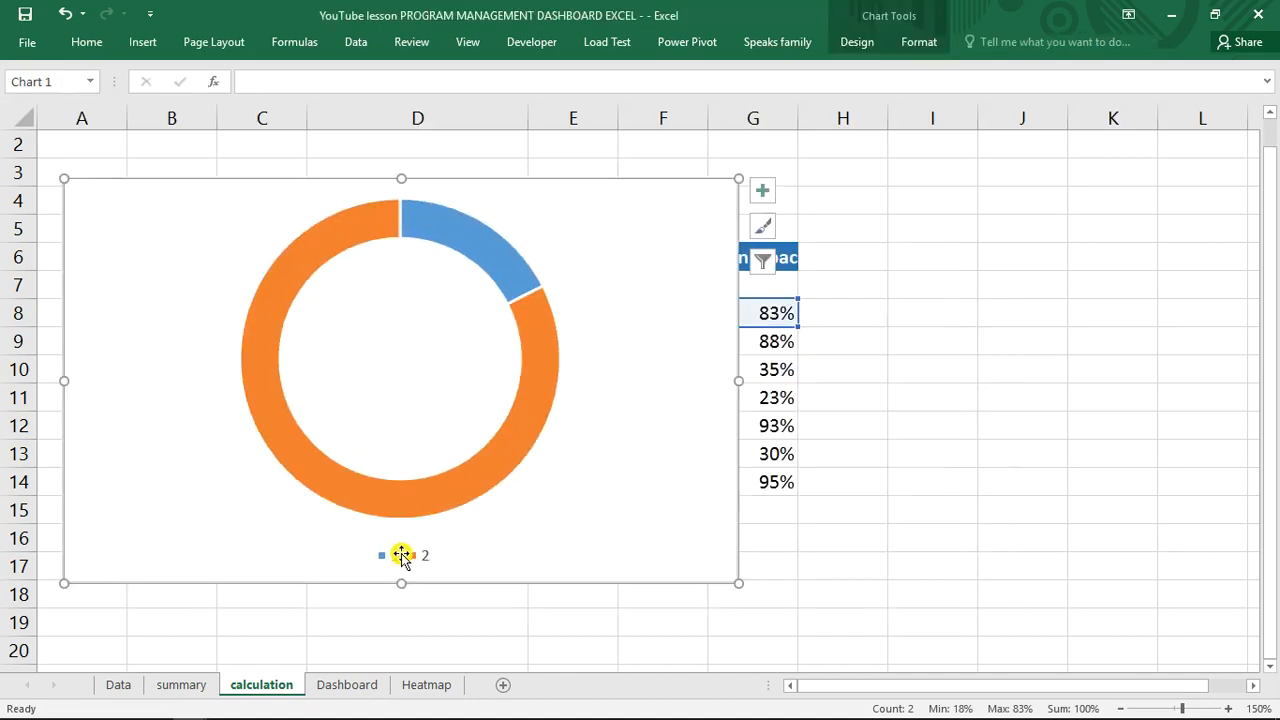
{"action": "left_click", "coordinate": [401, 555]}
{"action": "key", "text": "Delete"}
- Set the doughnut series border to No line and its Doughnut Hole Size to 83%
{"action": "left_click", "coordinate": [447, 506]}
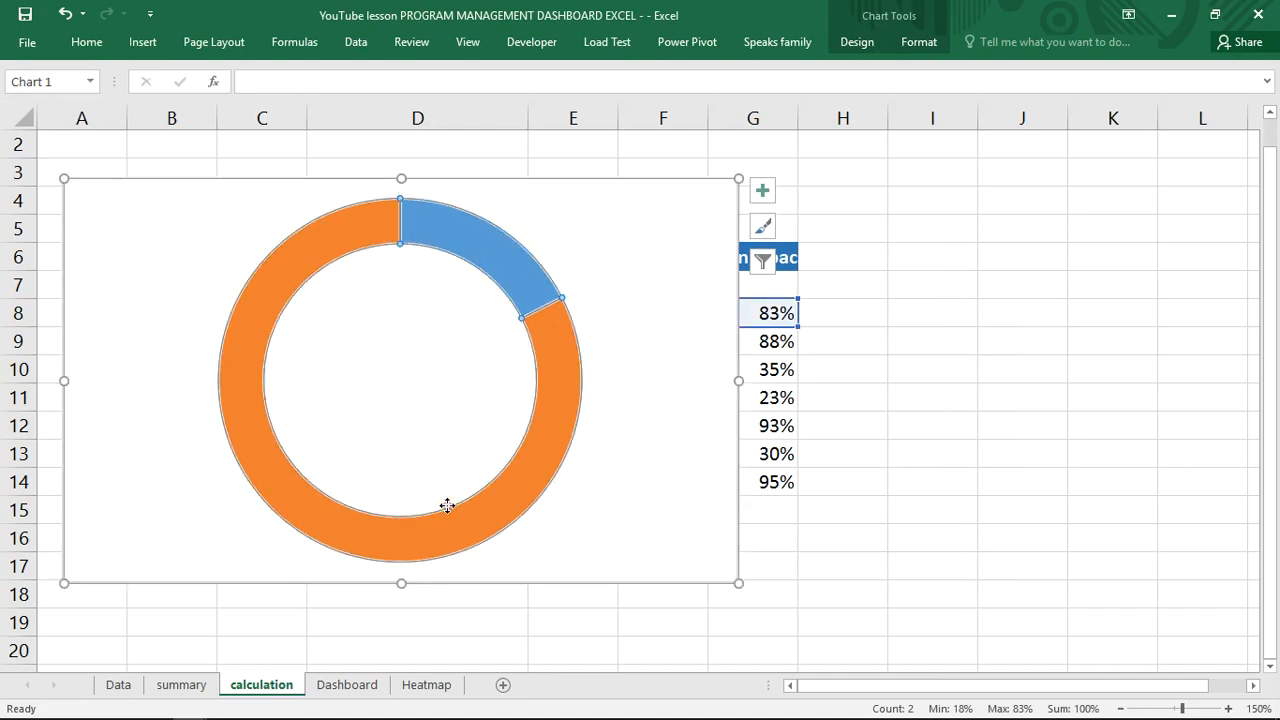
{"action": "left_click", "coordinate": [442, 475]}
{"action": "double_click", "coordinate": [442, 475]}
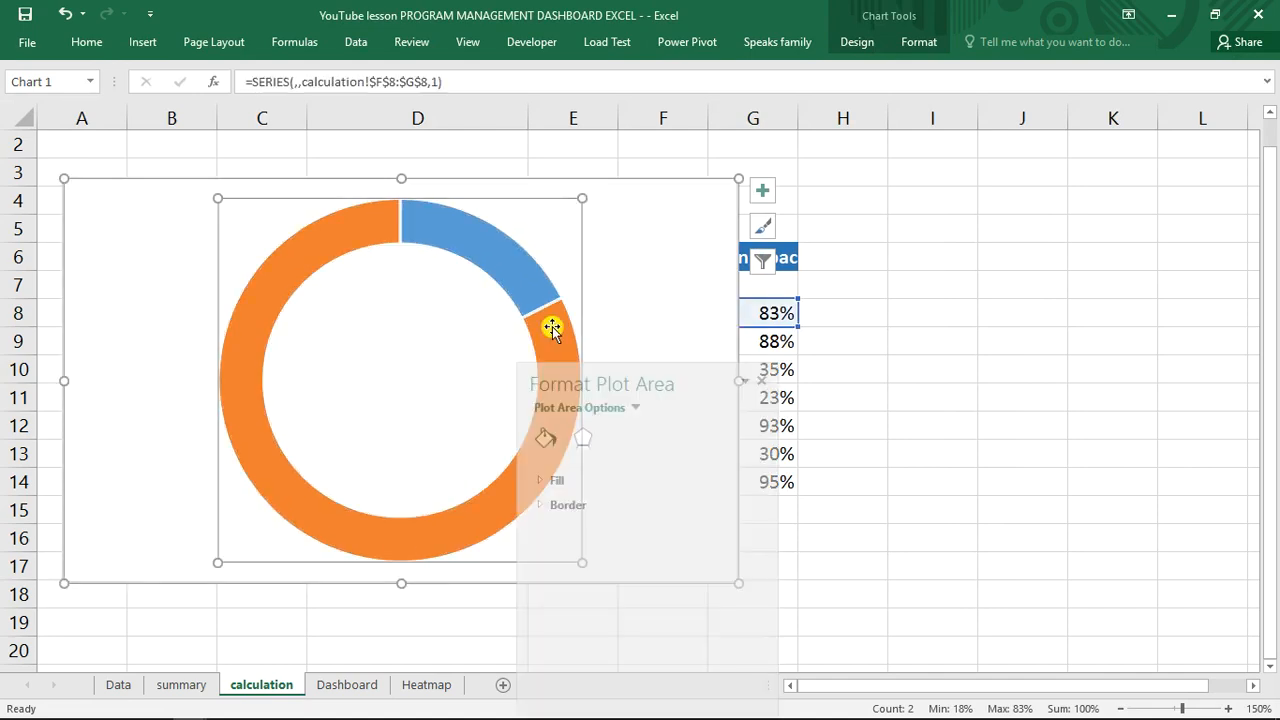
{"action": "left_click", "coordinate": [842, 170]}
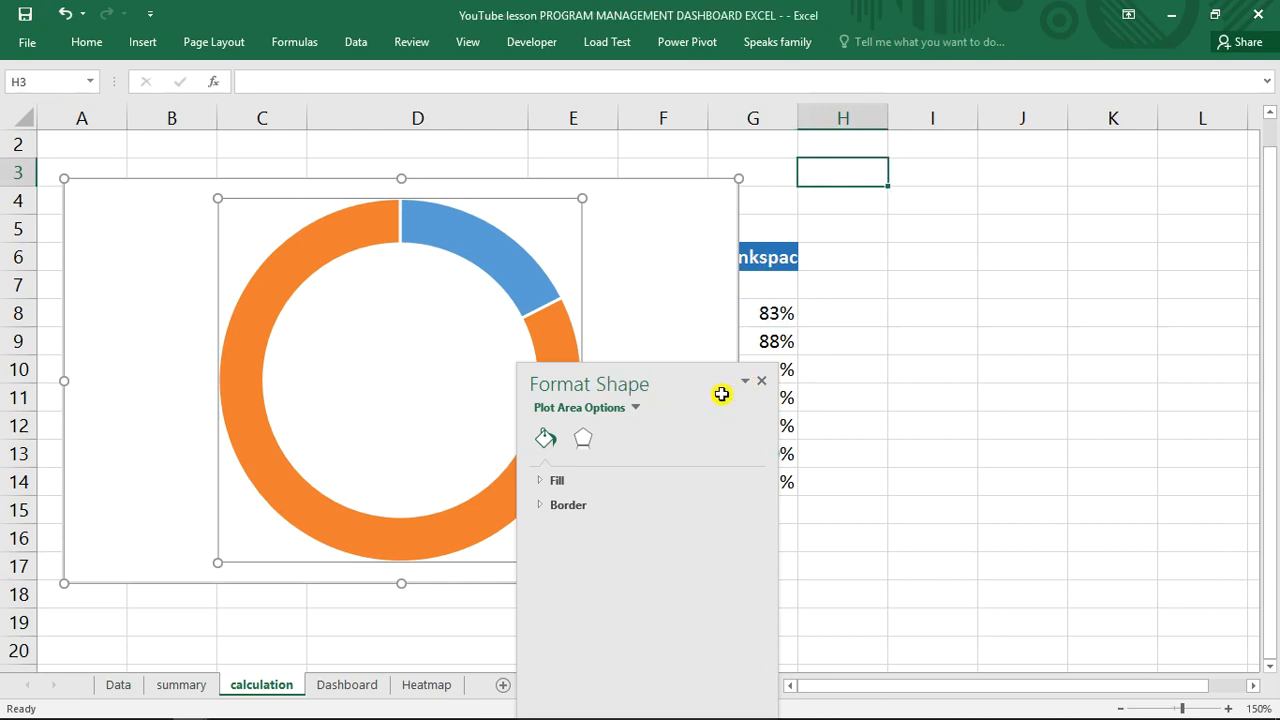
{"action": "left_click_drag", "start_coordinate": [713, 381], "coordinate": [943, 155]}
{"action": "double_click", "coordinate": [485, 270]}
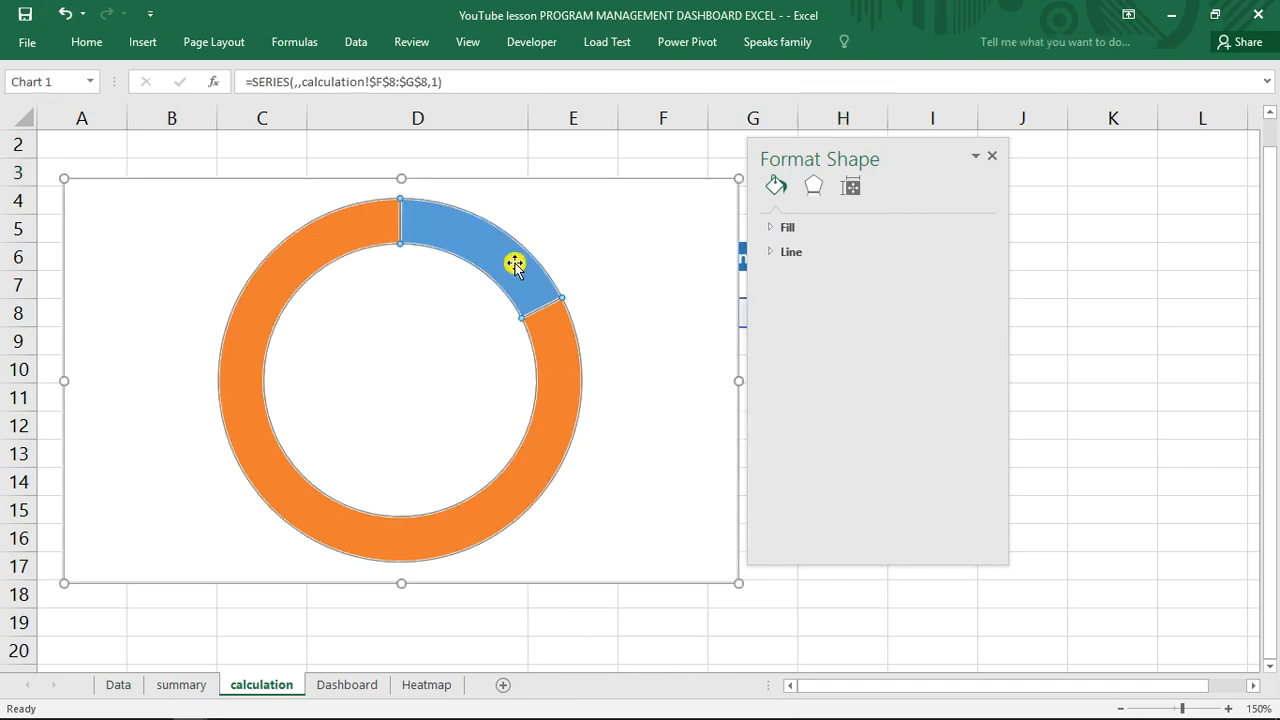
{"action": "left_click", "coordinate": [783, 257]}
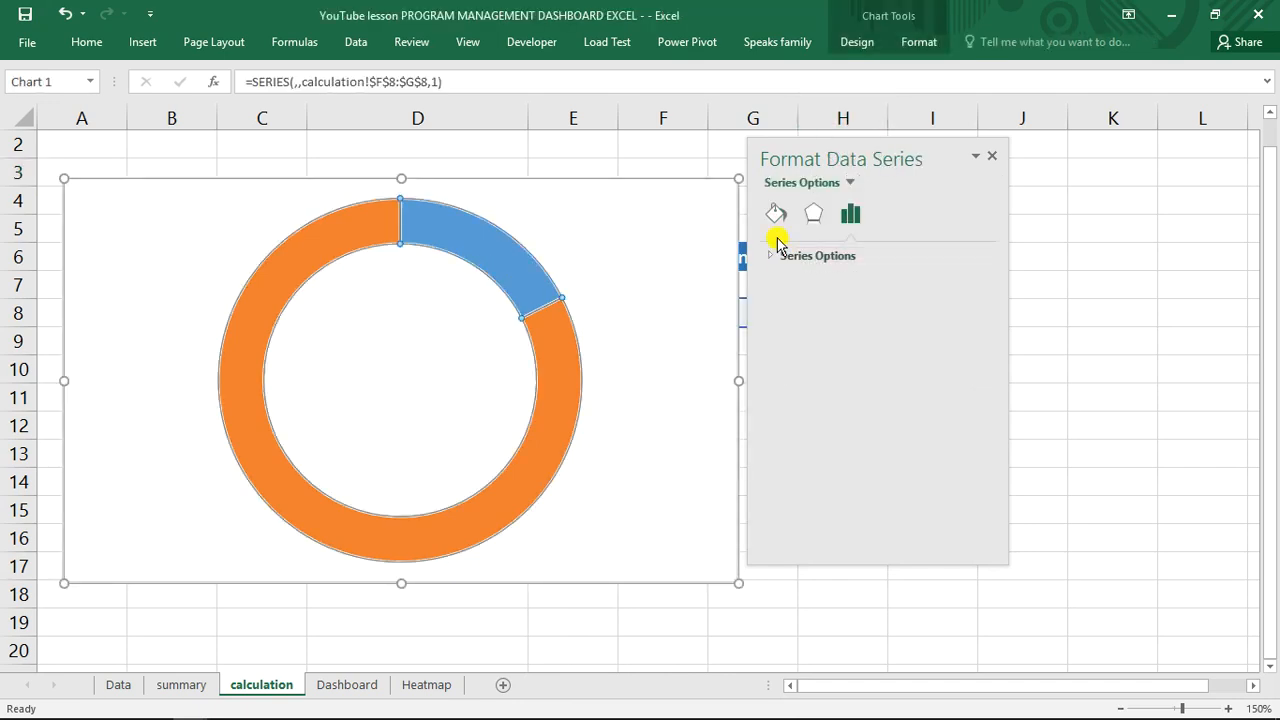
{"action": "left_click", "coordinate": [777, 216]}
{"action": "left_click", "coordinate": [780, 283]}
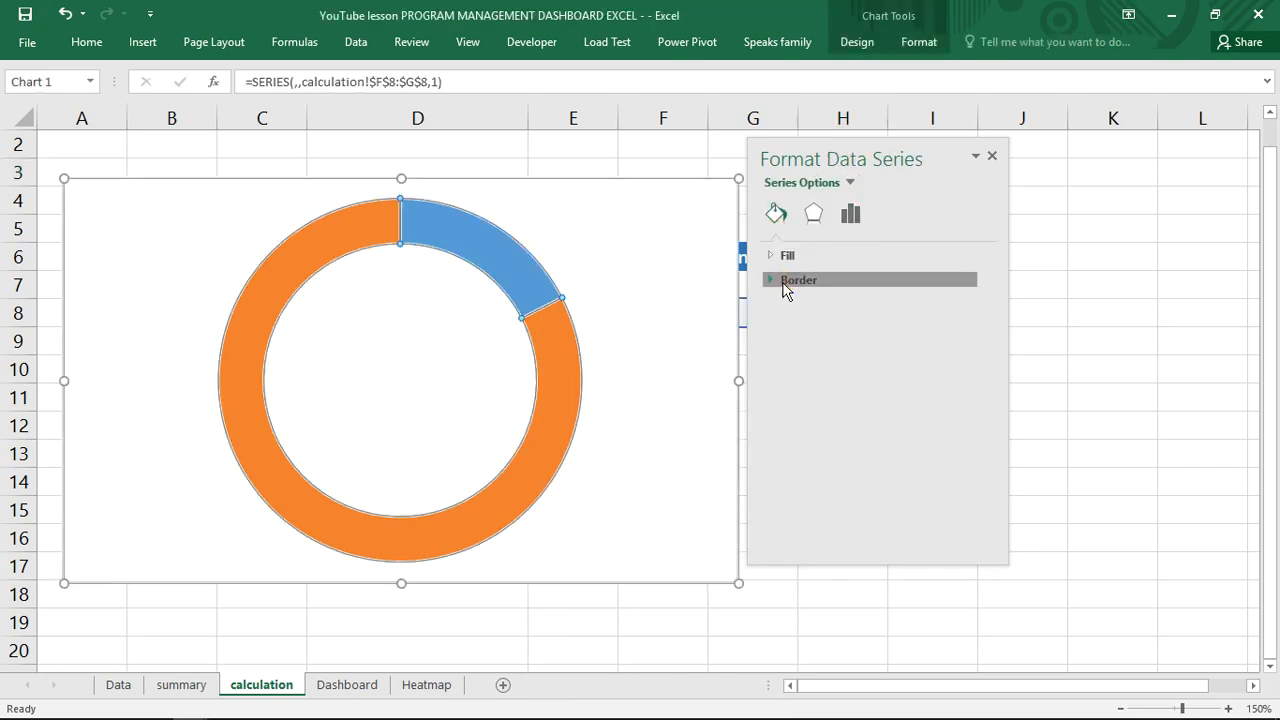
{"action": "left_click", "coordinate": [788, 308]}
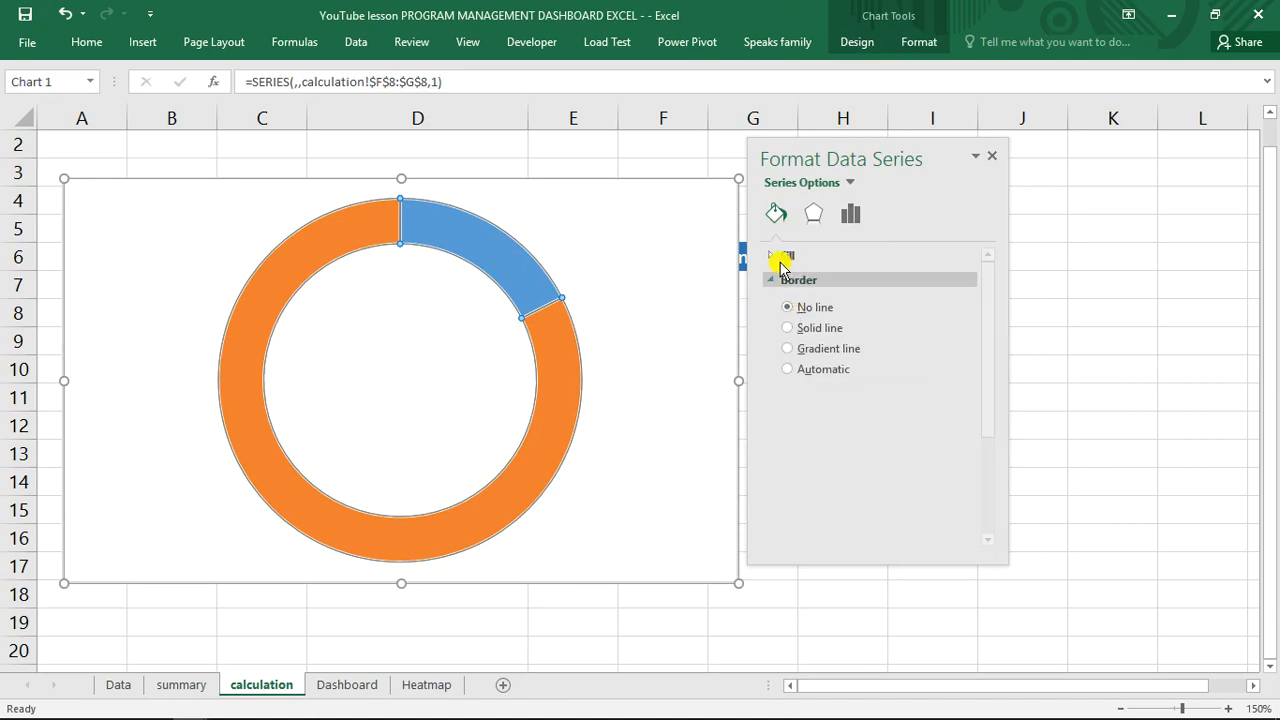
{"action": "left_click", "coordinate": [851, 216]}
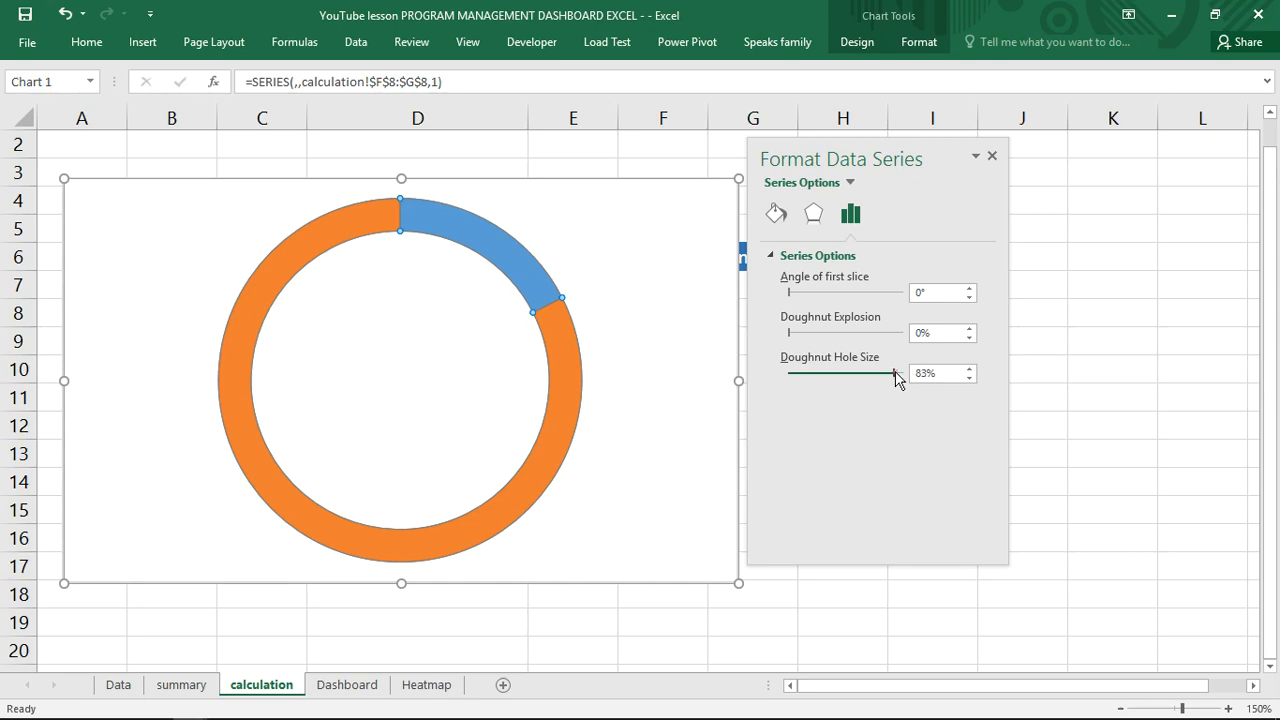
{"action": "left_click", "coordinate": [895, 375]}
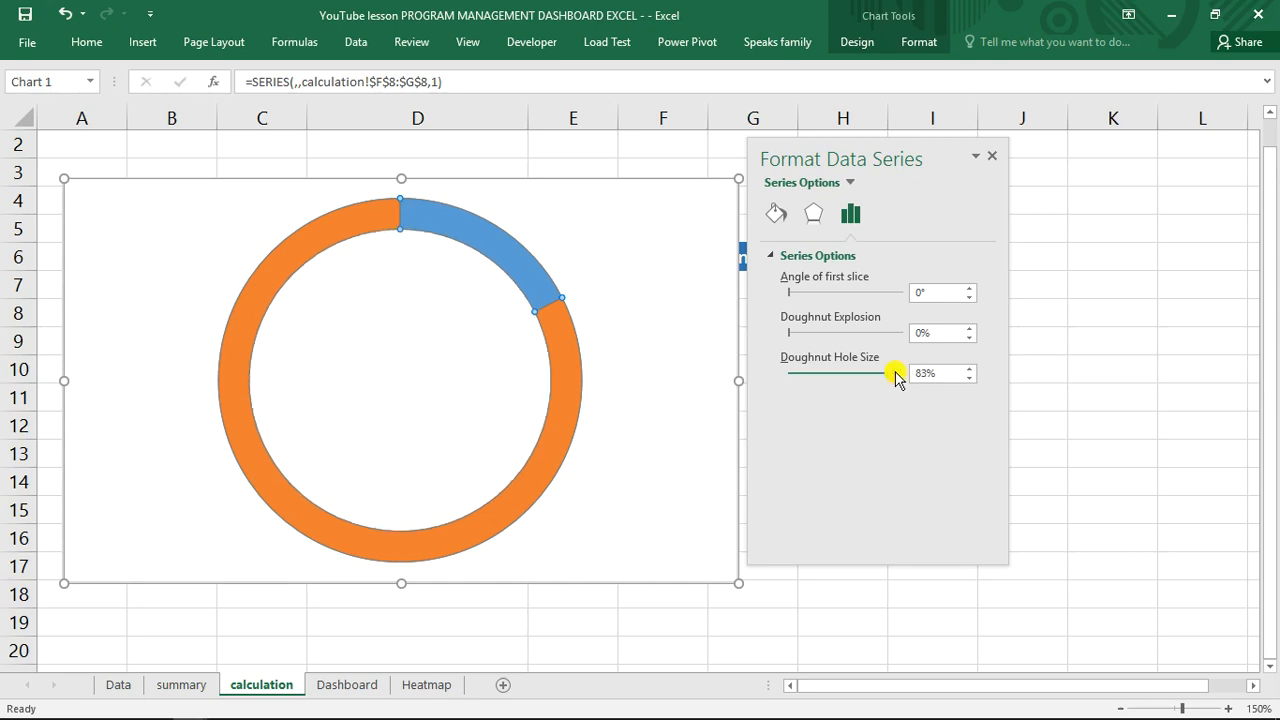
- Fill the orange blankspace slice of the doughnut with a solid light grey
{"action": "left_click", "coordinate": [563, 347]}
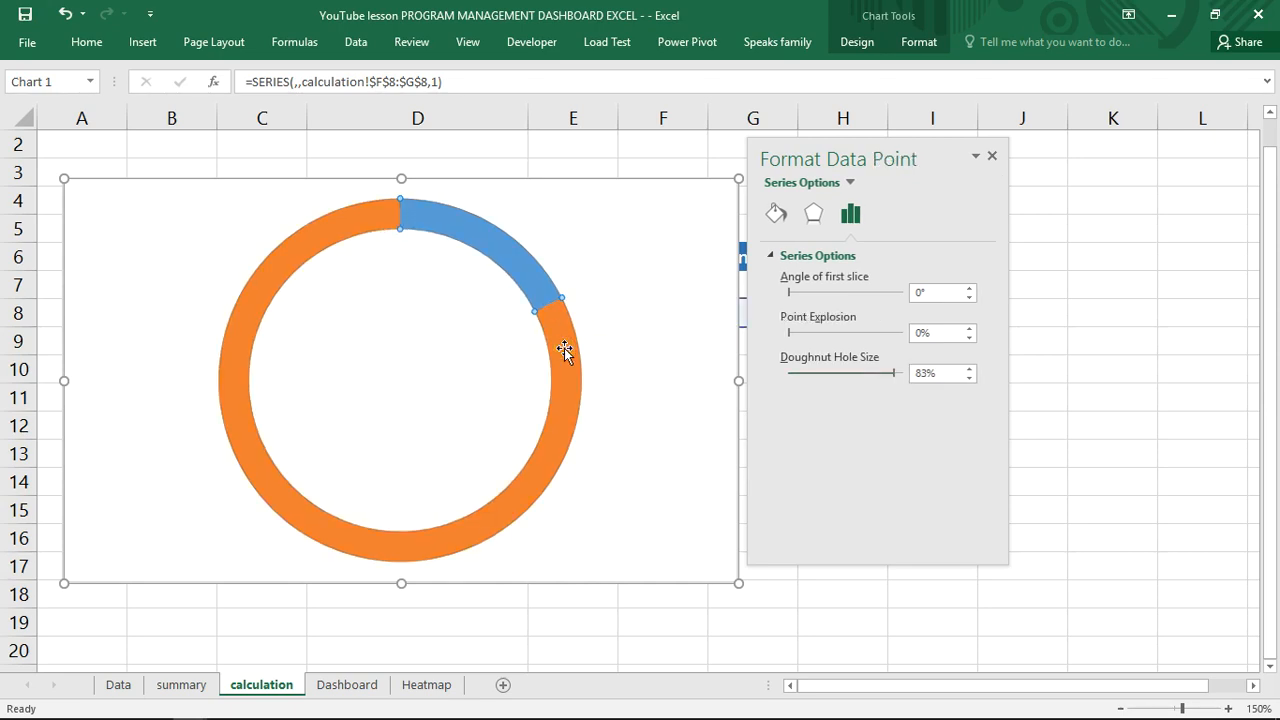
{"action": "left_click", "coordinate": [775, 213]}
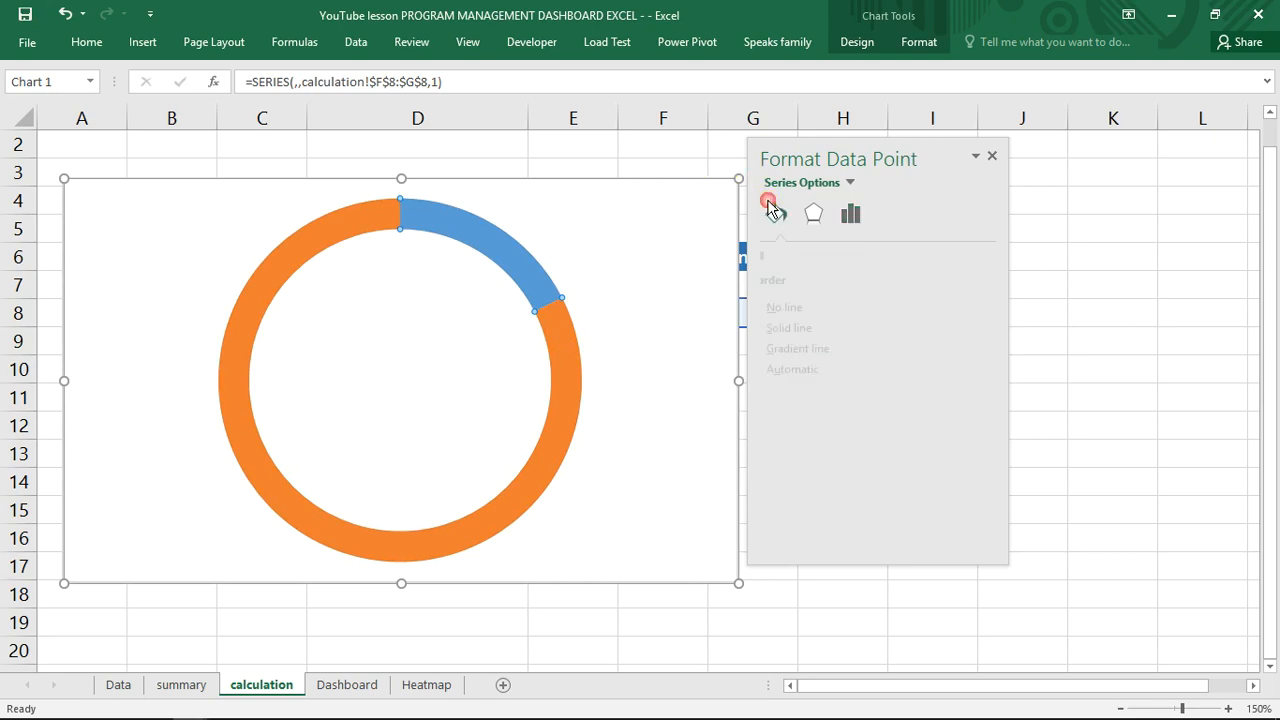
{"action": "left_click", "coordinate": [786, 259]}
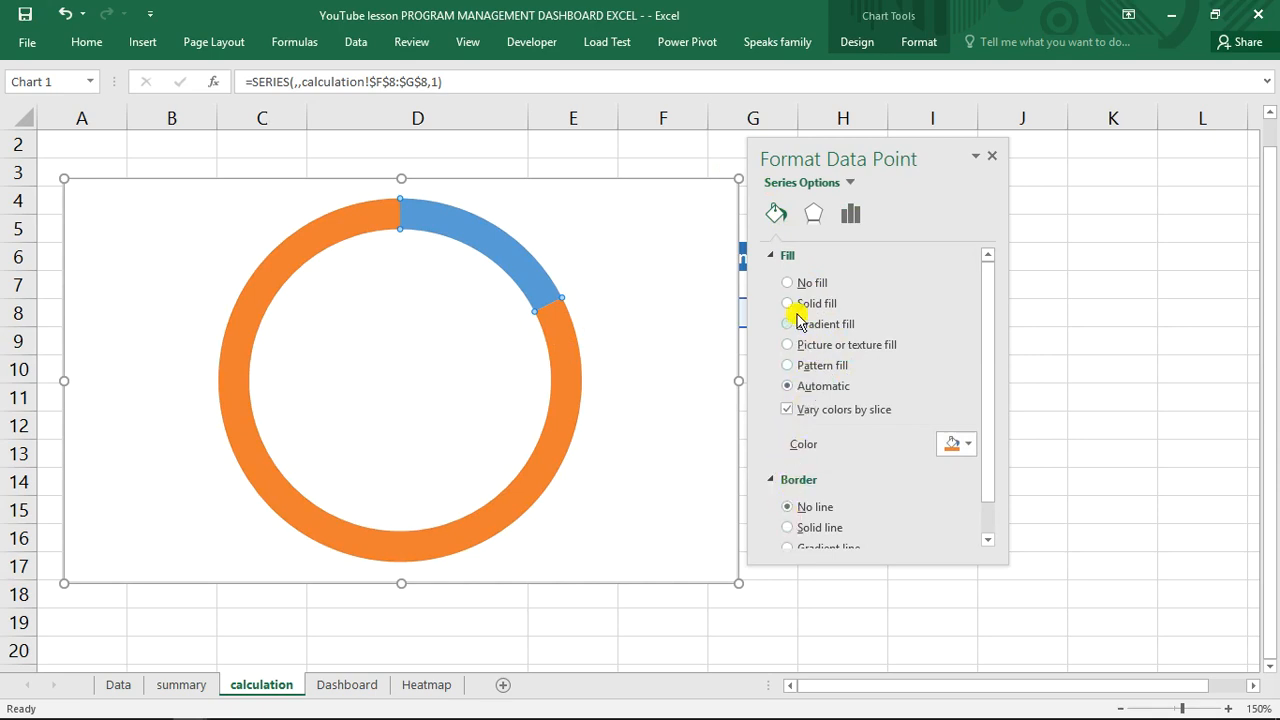
{"action": "left_click", "coordinate": [956, 440]}
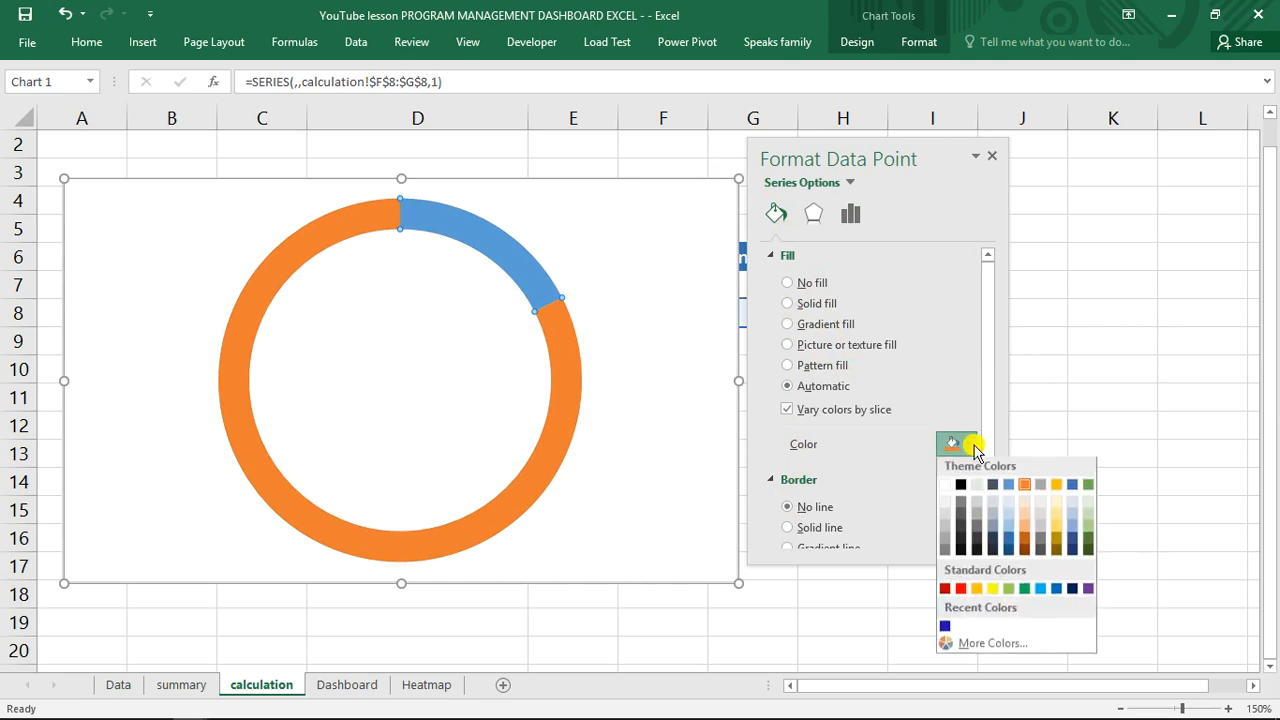
{"action": "left_click", "coordinate": [948, 518]}
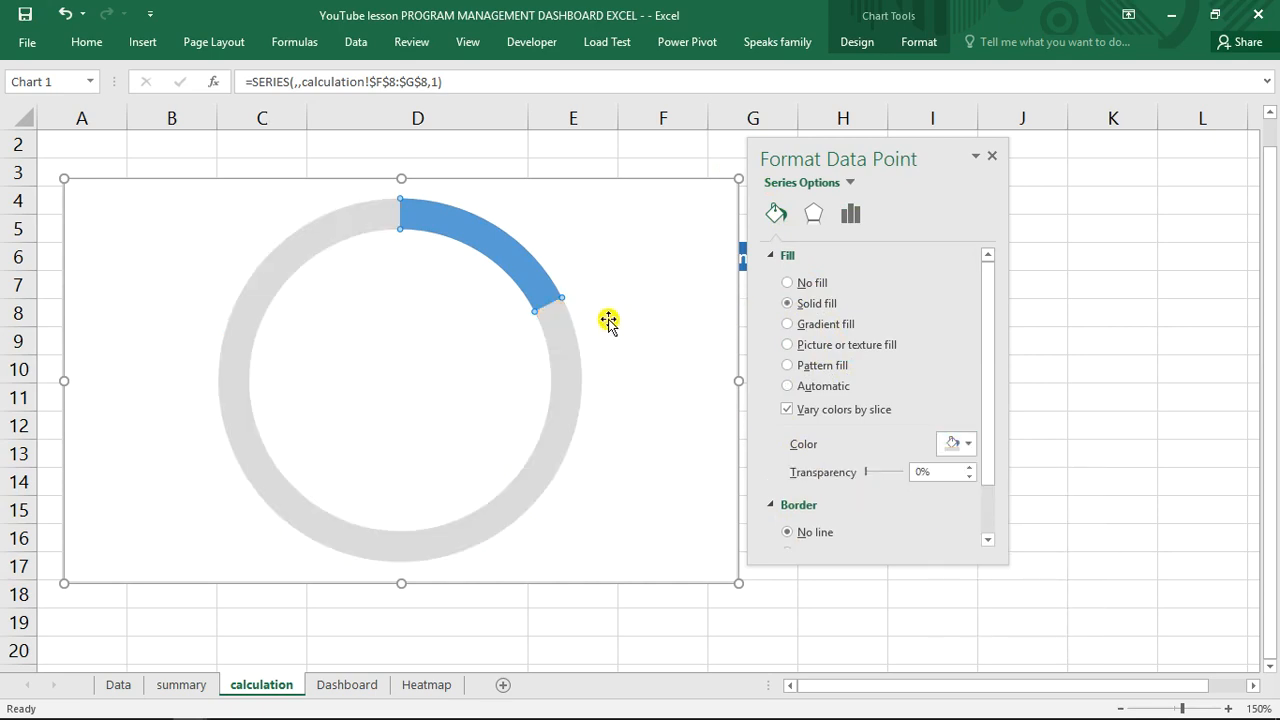
- Select the blue completed slice of the doughnut for fill formatting
{"action": "left_click", "coordinate": [517, 277]}
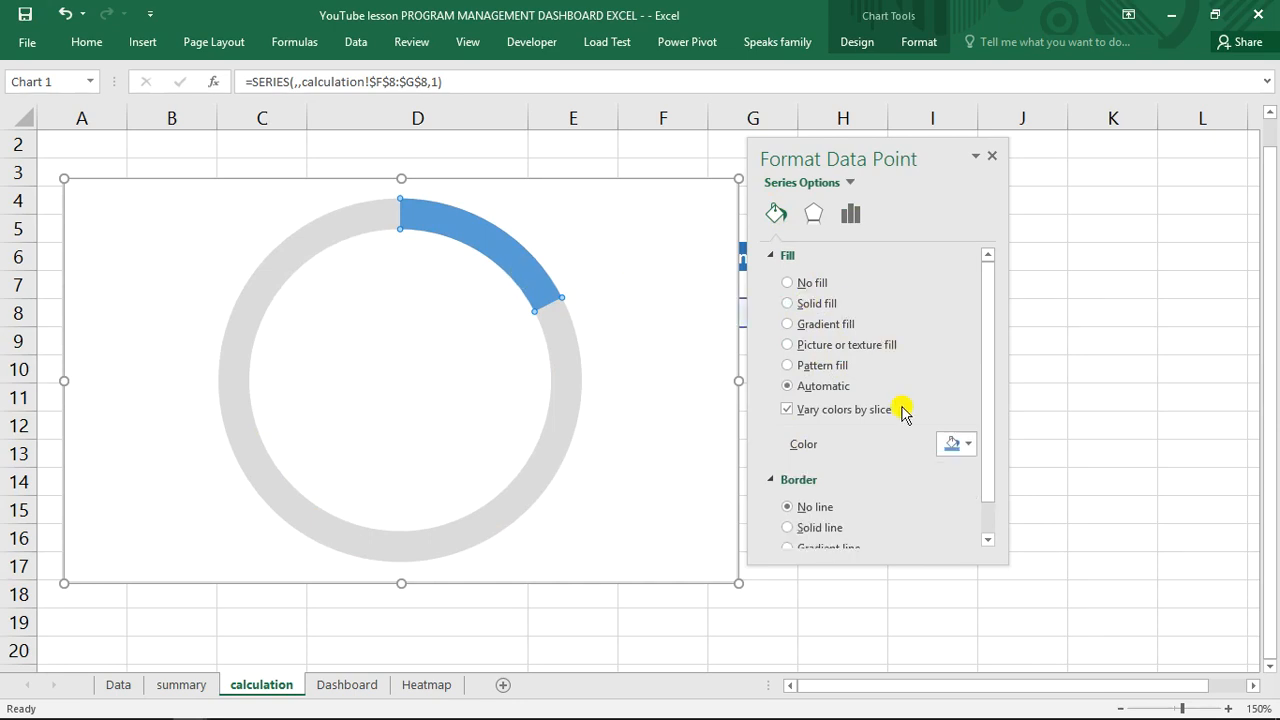
- Give the chart's blue data slice a solid green fill and a matching solid green border 3.5 pt wide
{"action": "left_click", "coordinate": [962, 446]}
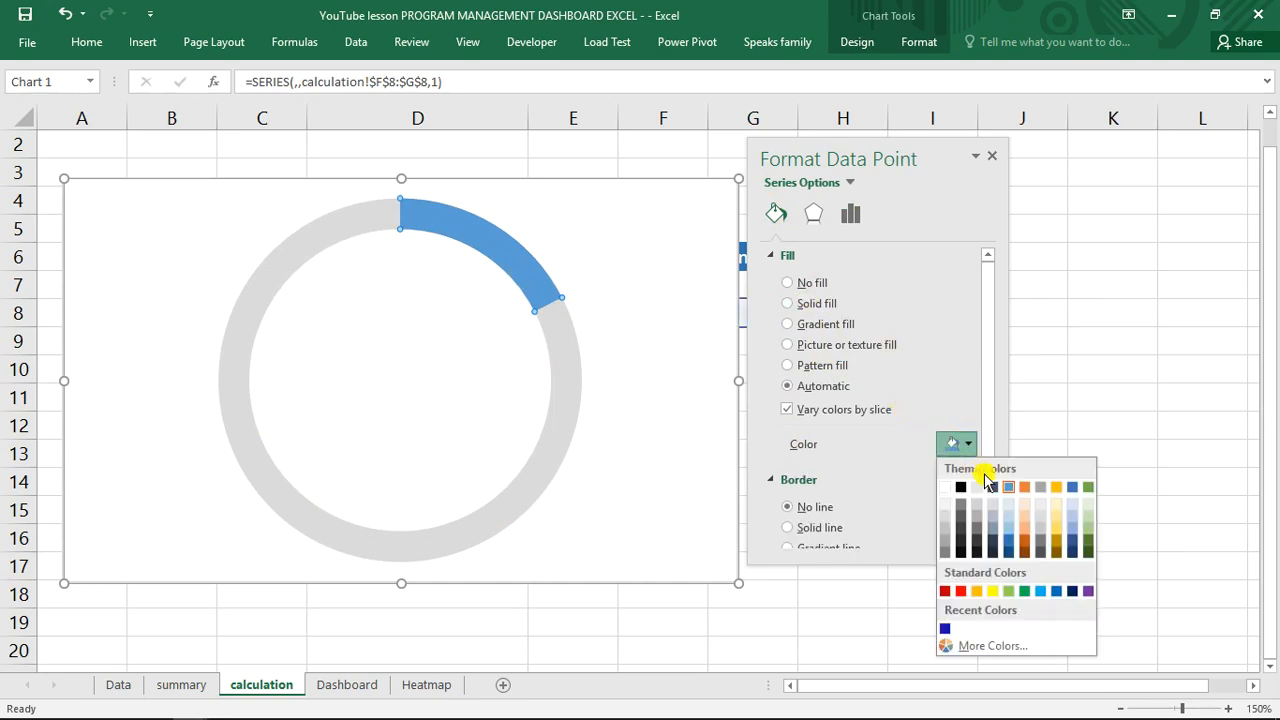
{"action": "left_click", "coordinate": [1024, 591]}
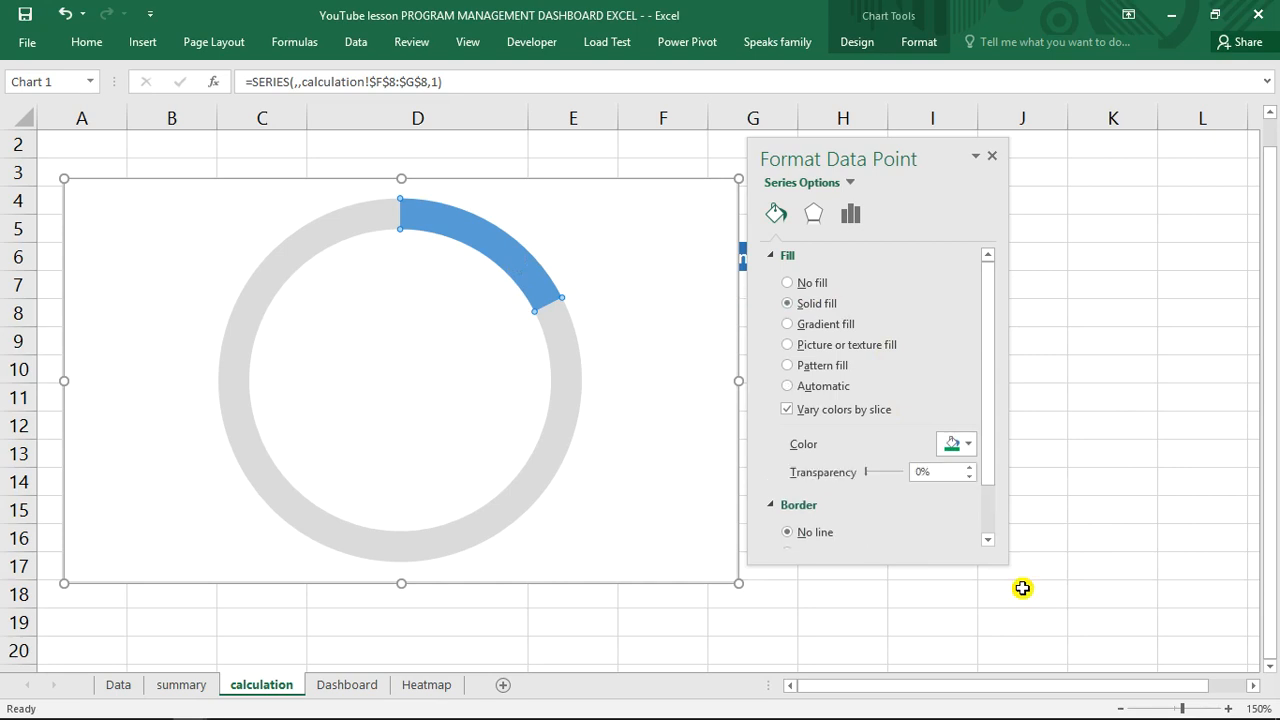
{"action": "left_click_drag", "start_coordinate": [988, 403], "coordinate": [991, 500]}
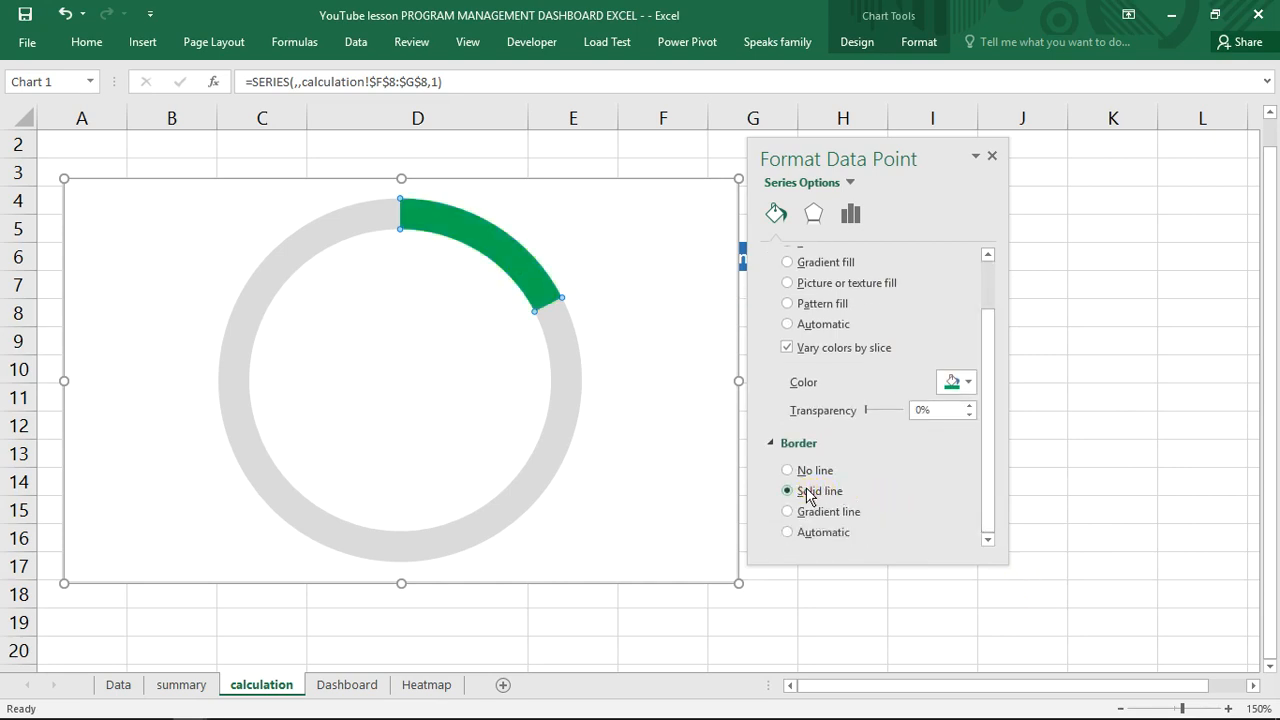
{"action": "left_click_drag", "start_coordinate": [989, 391], "coordinate": [986, 449]}
{"action": "left_click", "coordinate": [969, 396]}
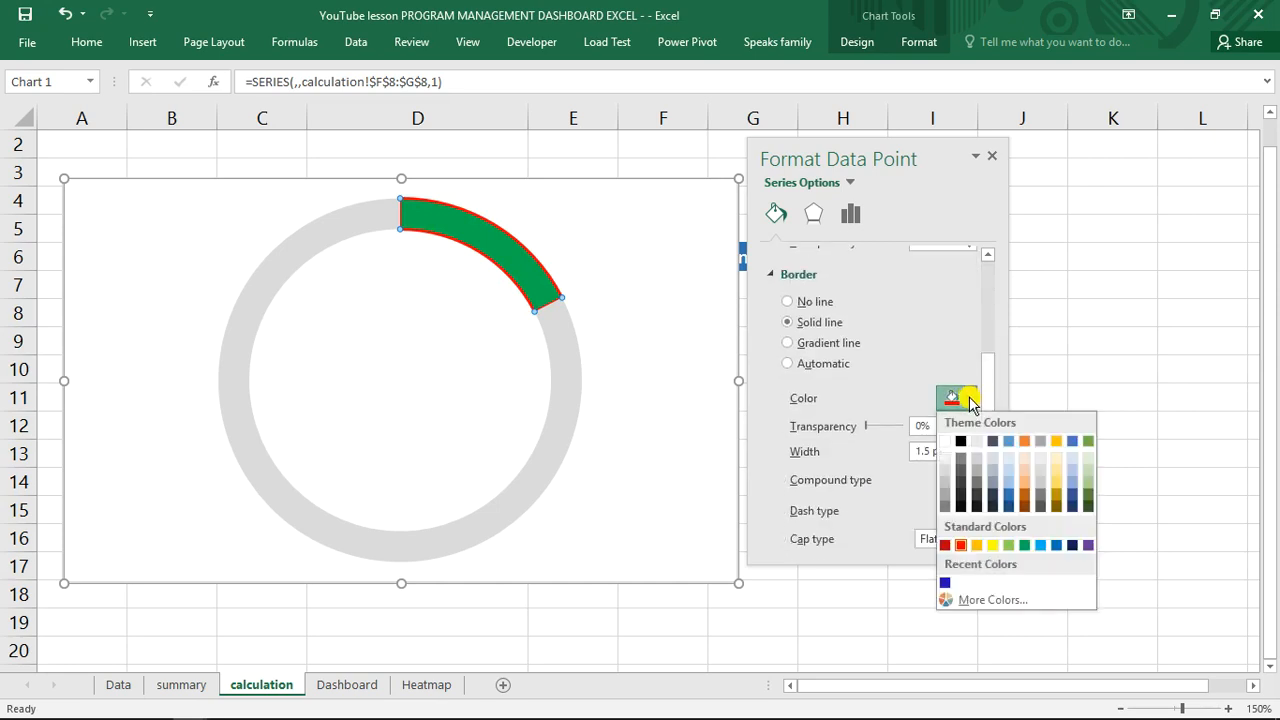
{"action": "left_click", "coordinate": [1024, 545]}
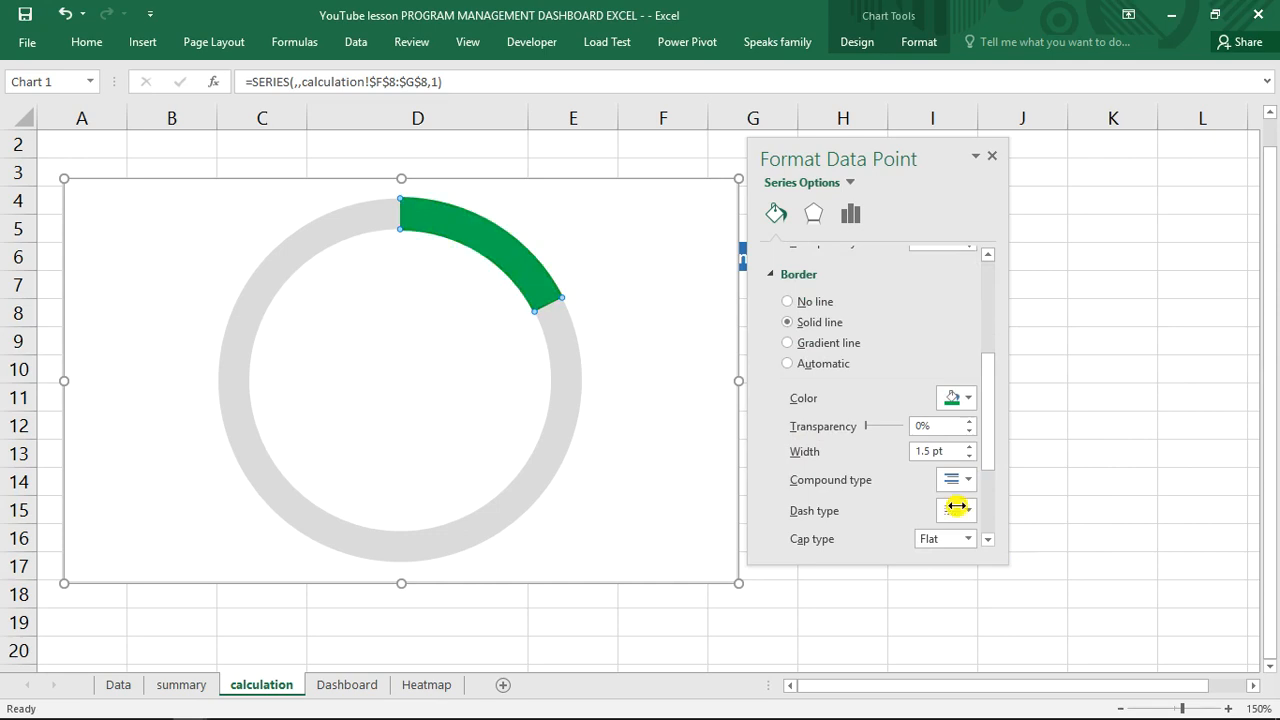
{"action": "left_click", "coordinate": [914, 451]}
{"action": "key", "text": "Delete"}
{"action": "type", "text": "3"}
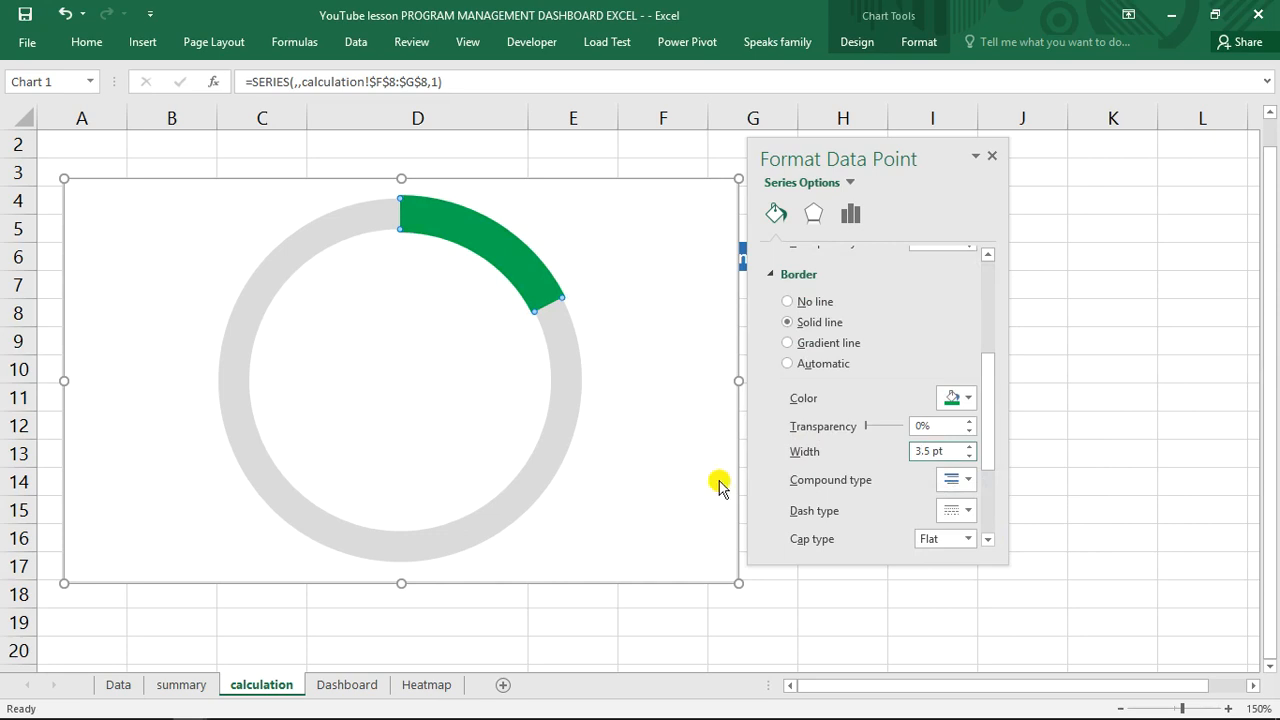
- Remove the border line and the background fill from the doughnut chart's chart area
{"action": "left_click", "coordinate": [642, 259]}
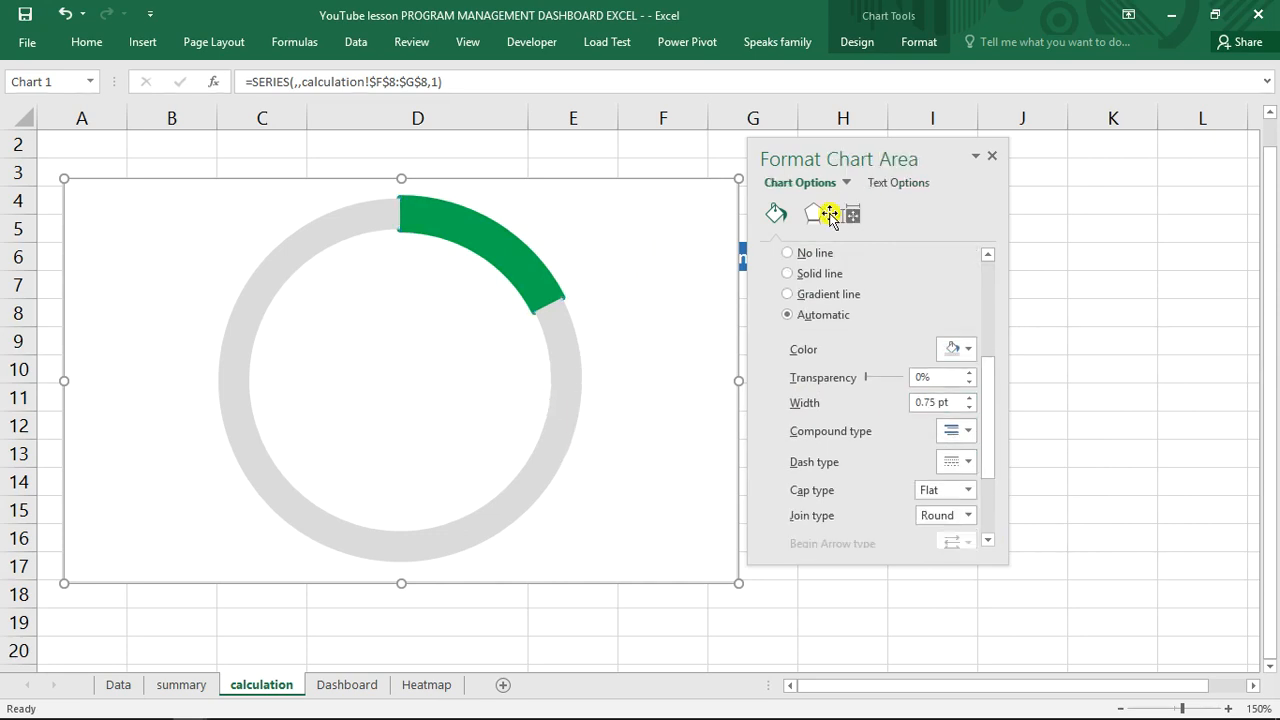
{"action": "left_click", "coordinate": [789, 255]}
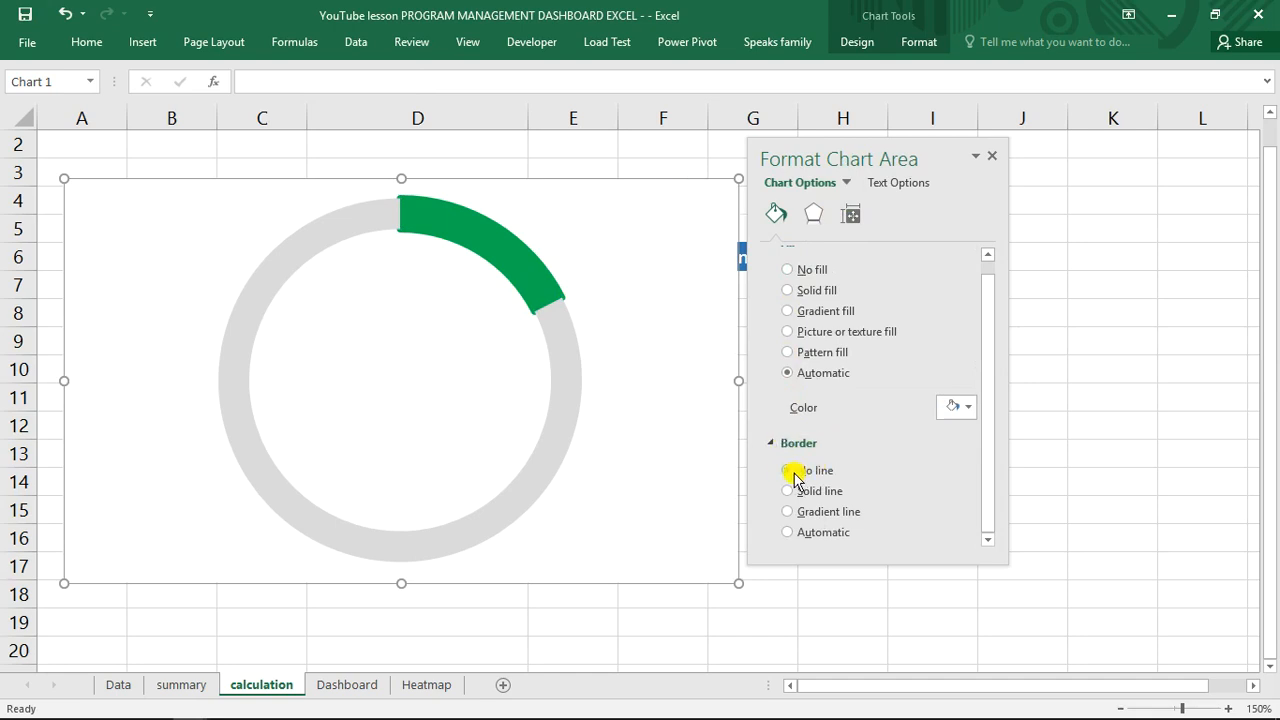
{"action": "left_click", "coordinate": [663, 150]}
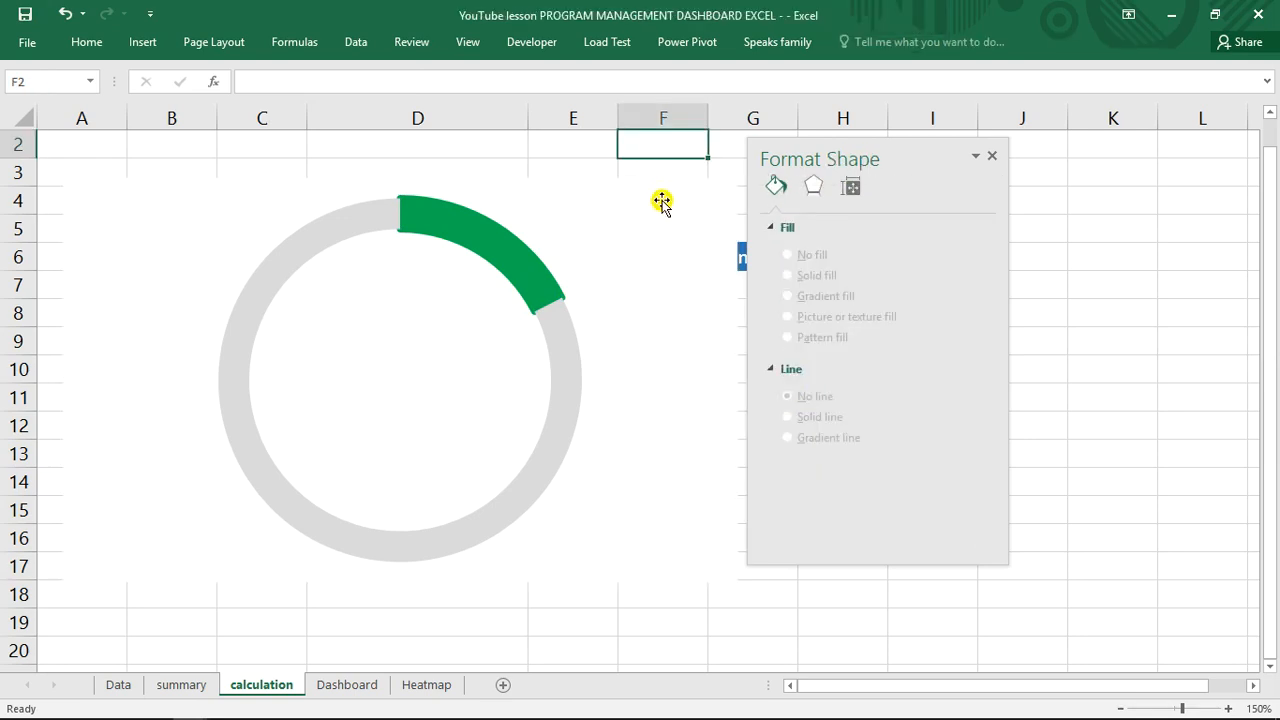
{"action": "left_click", "coordinate": [660, 201]}
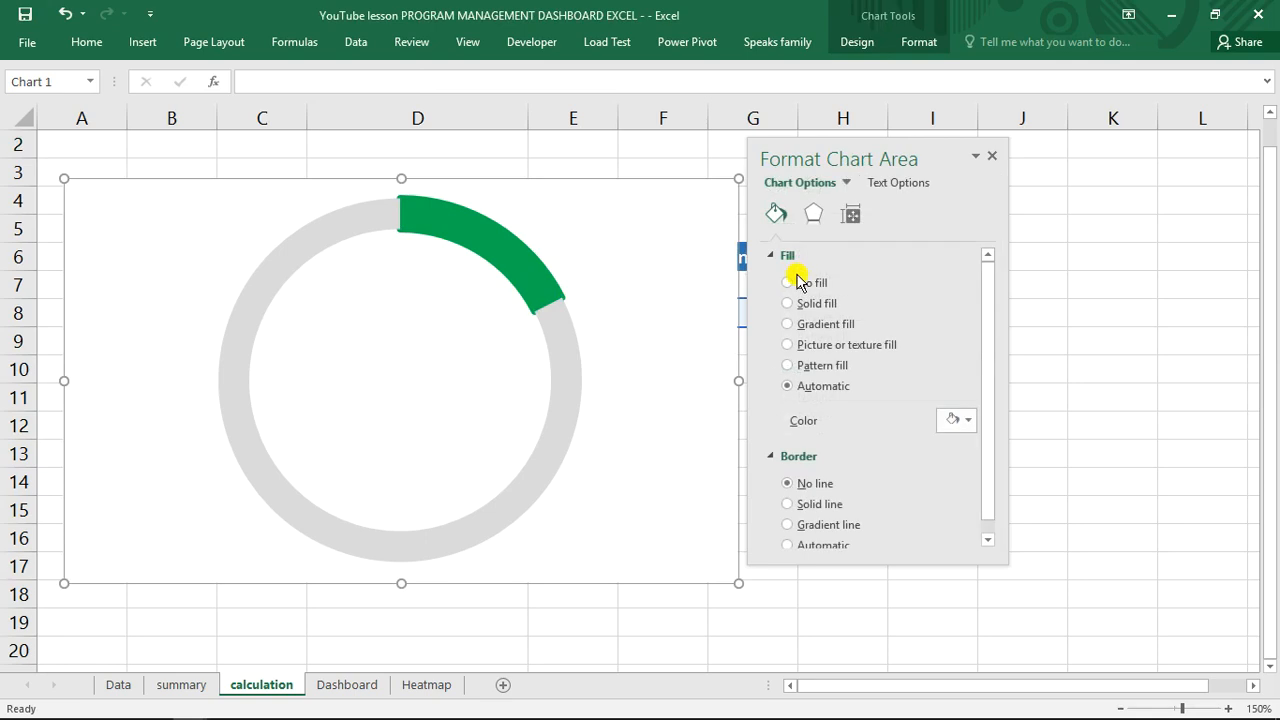
{"action": "left_click", "coordinate": [795, 285]}
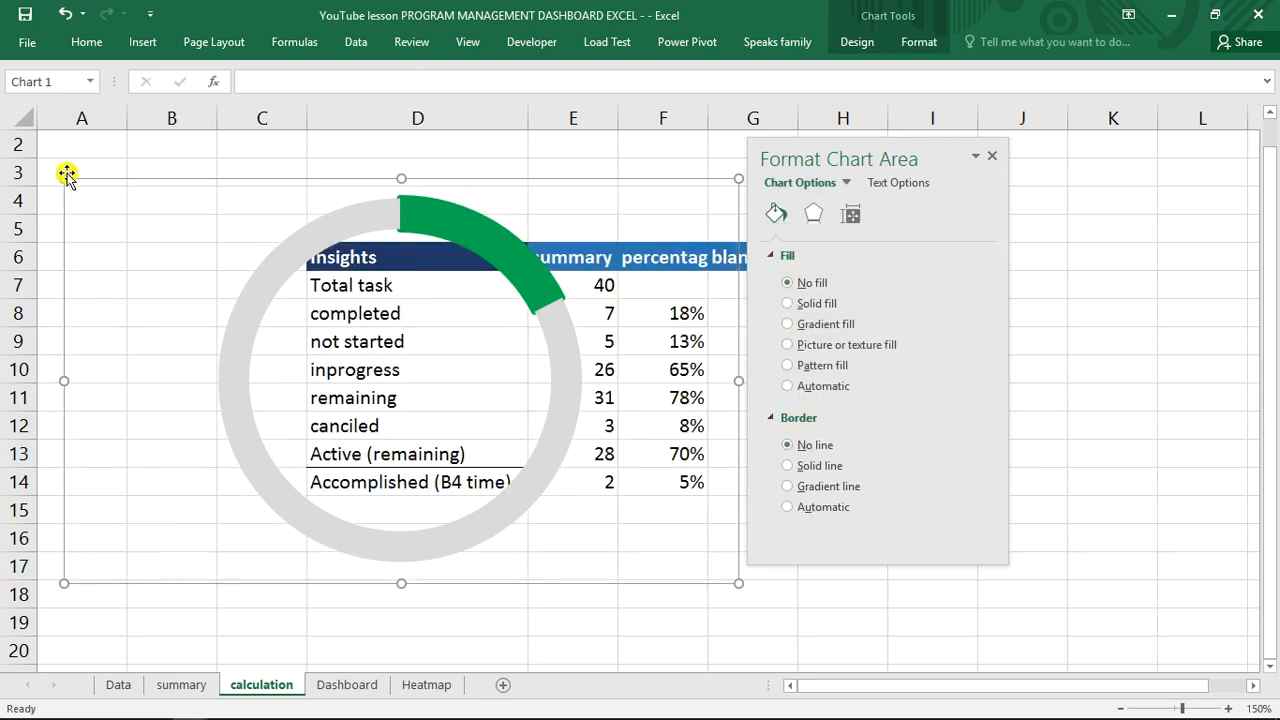
- Shrink the doughnut chart to a small size and paste a copy of it on the Dashboard sheet
{"action": "left_click_drag", "start_coordinate": [61, 177], "coordinate": [574, 484]}
{"action": "key", "text": "Escape"}
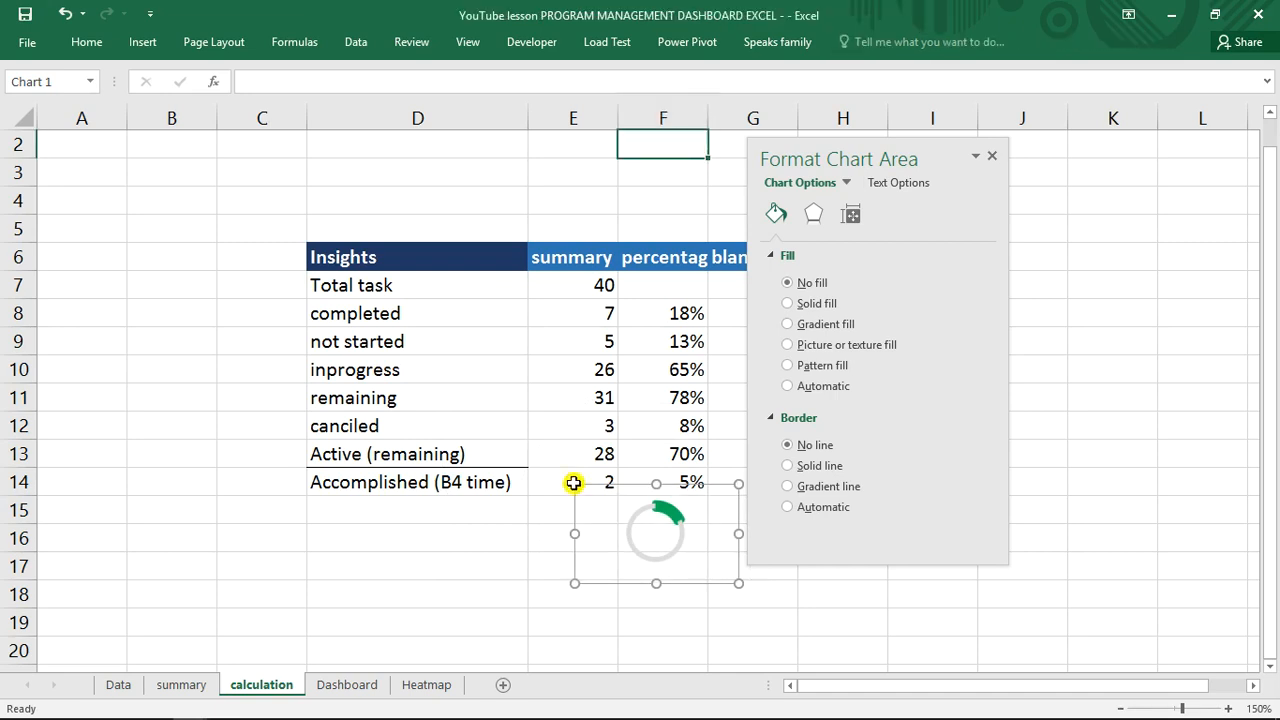
{"action": "left_click", "coordinate": [348, 686]}
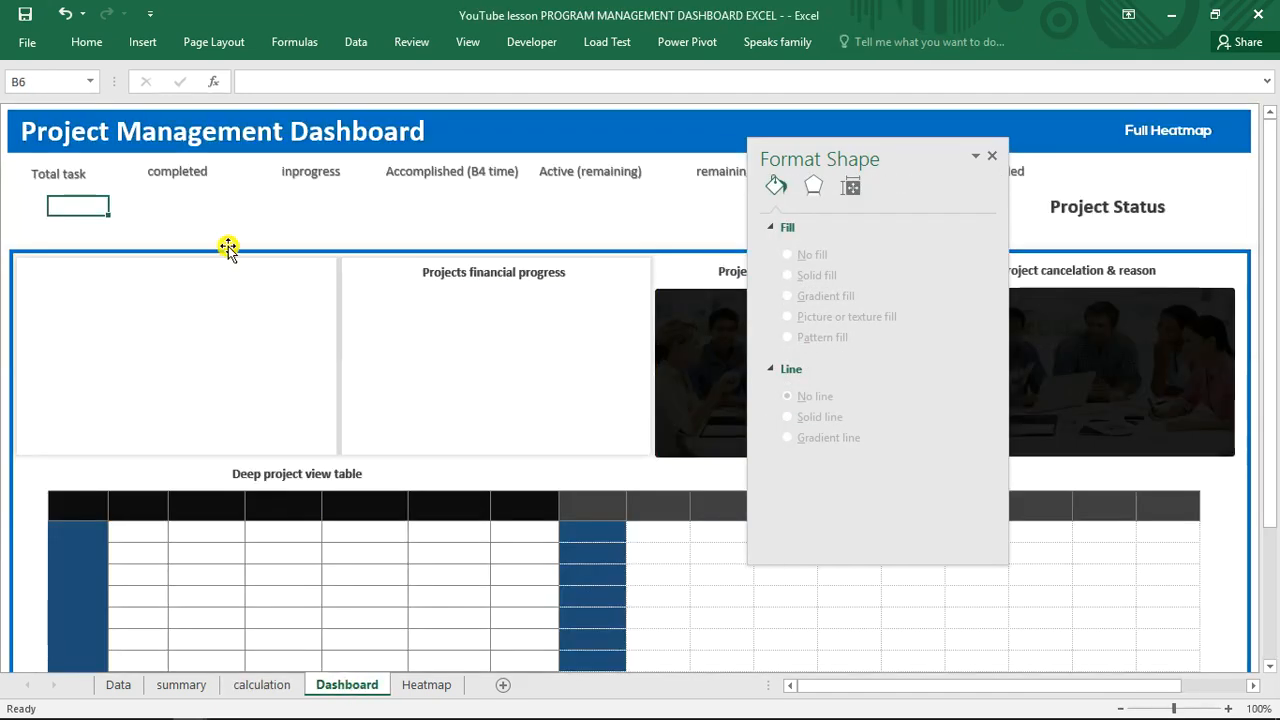
{"action": "left_click", "coordinate": [190, 220]}
{"action": "key", "text": "ctrl+v"}
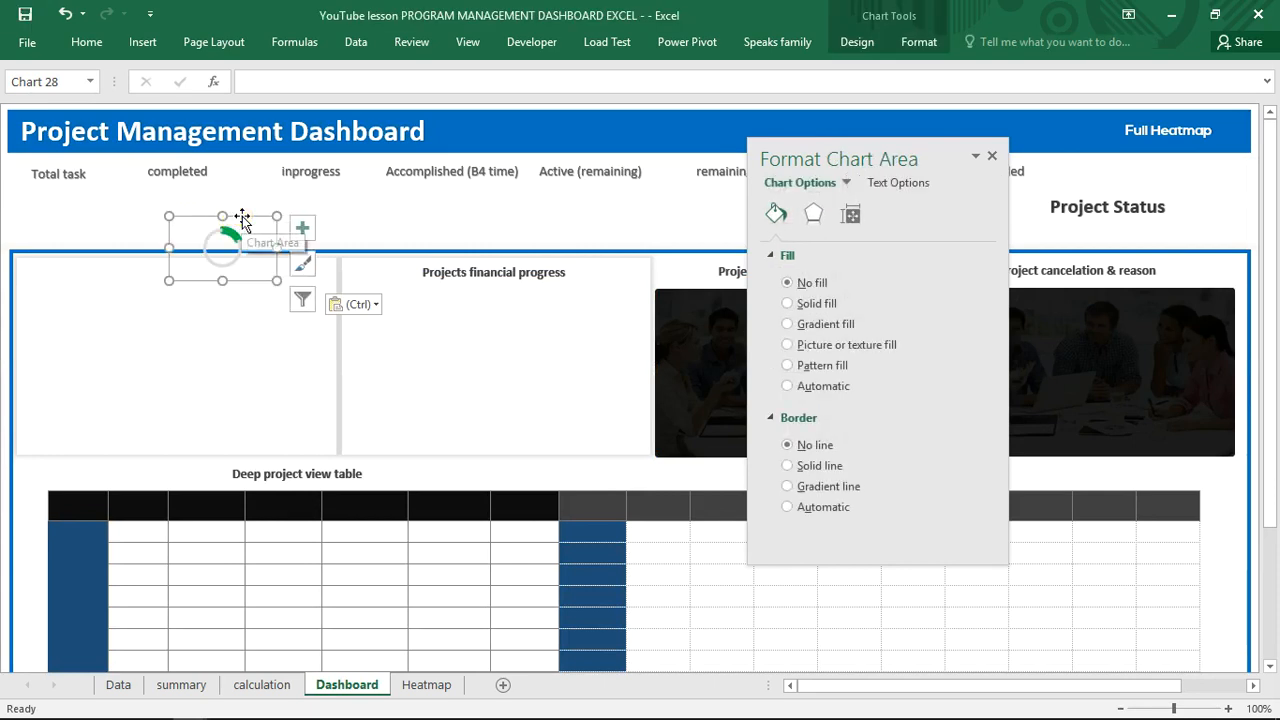
- Fit the pasted chart beneath the completed heading and duplicate it under the other status headings from inprogress to canciled
{"action": "left_click_drag", "start_coordinate": [232, 210], "coordinate": [187, 172]}
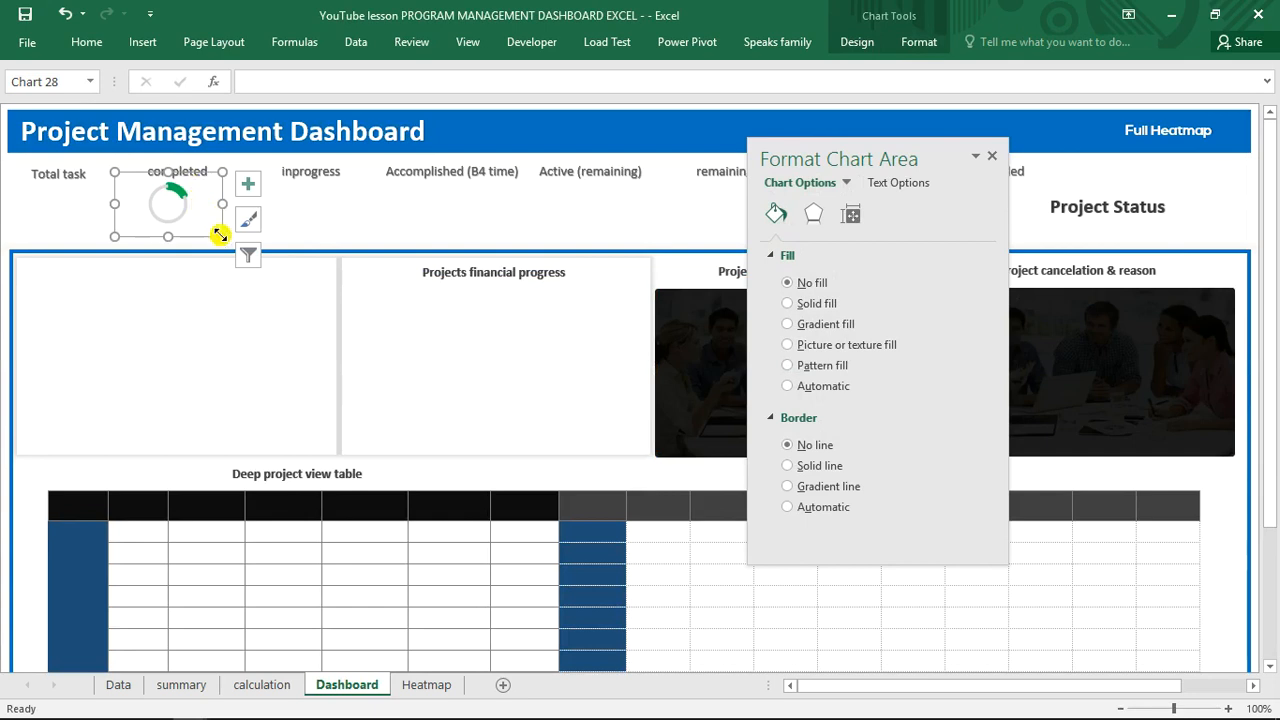
{"action": "left_click_drag", "start_coordinate": [220, 234], "coordinate": [244, 255]}
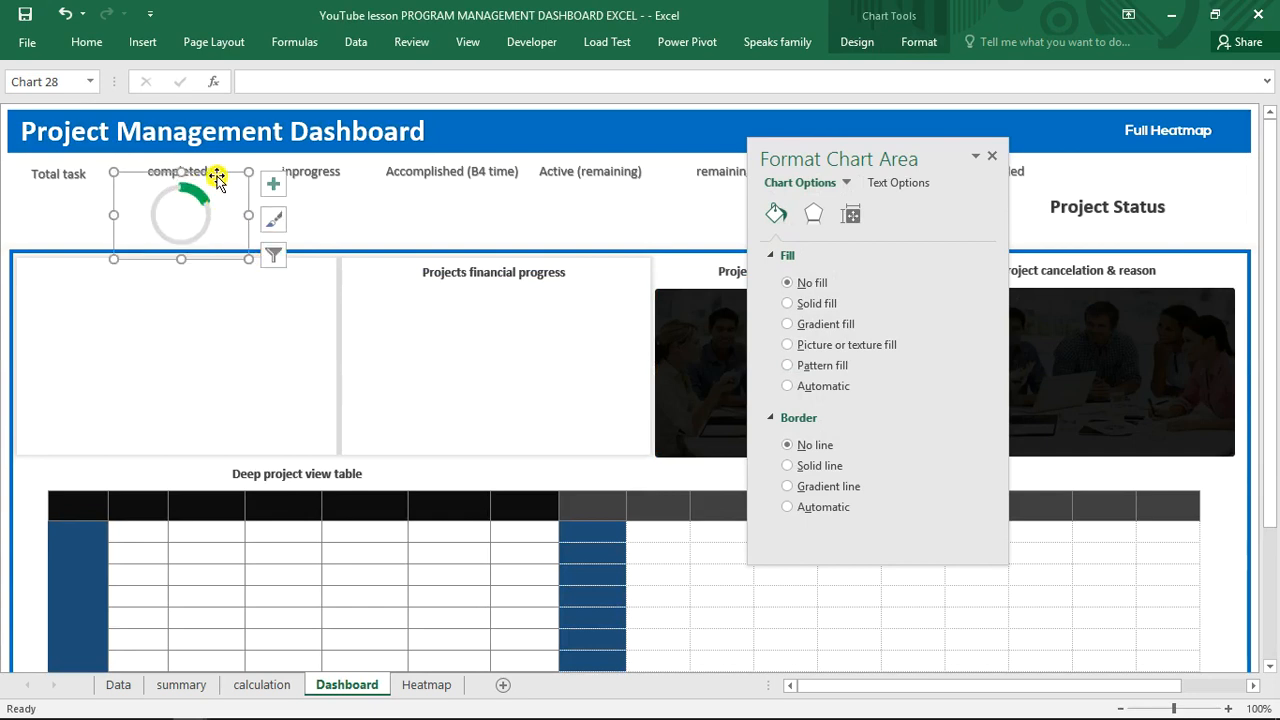
{"action": "left_click_drag", "start_coordinate": [224, 172], "coordinate": [357, 173]}
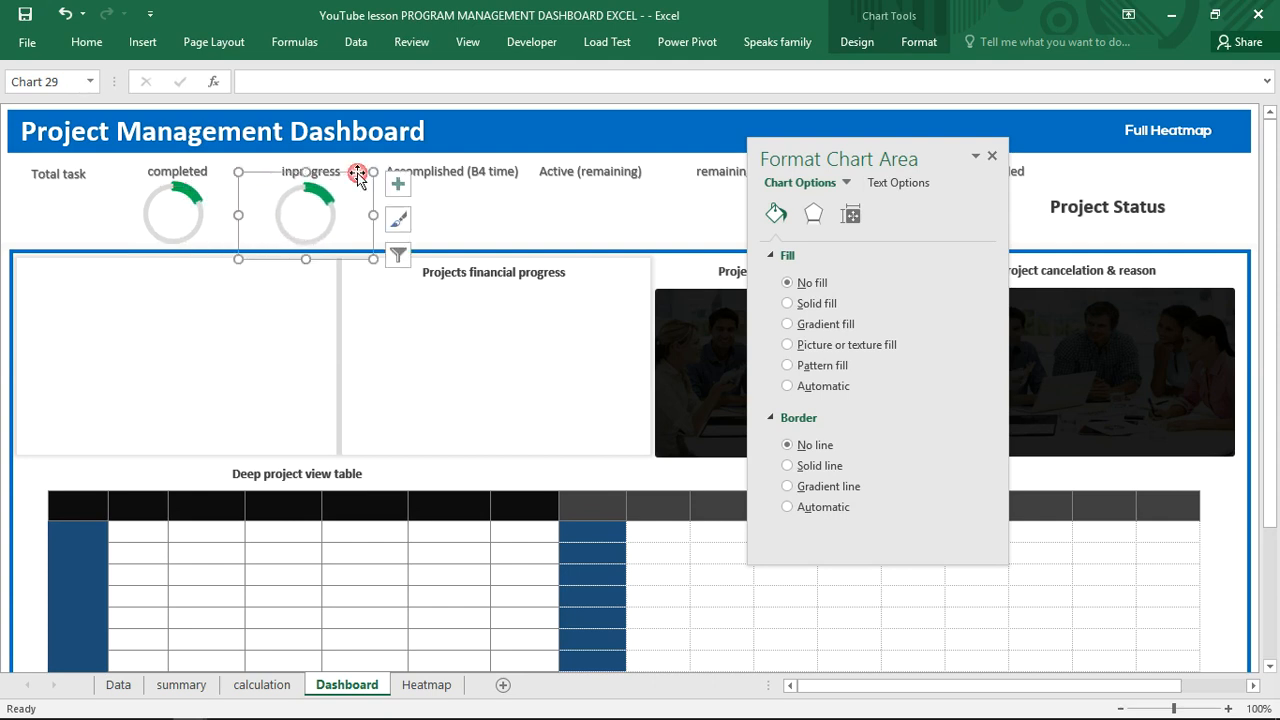
{"action": "left_click", "coordinate": [357, 173], "text": "ctrl"}
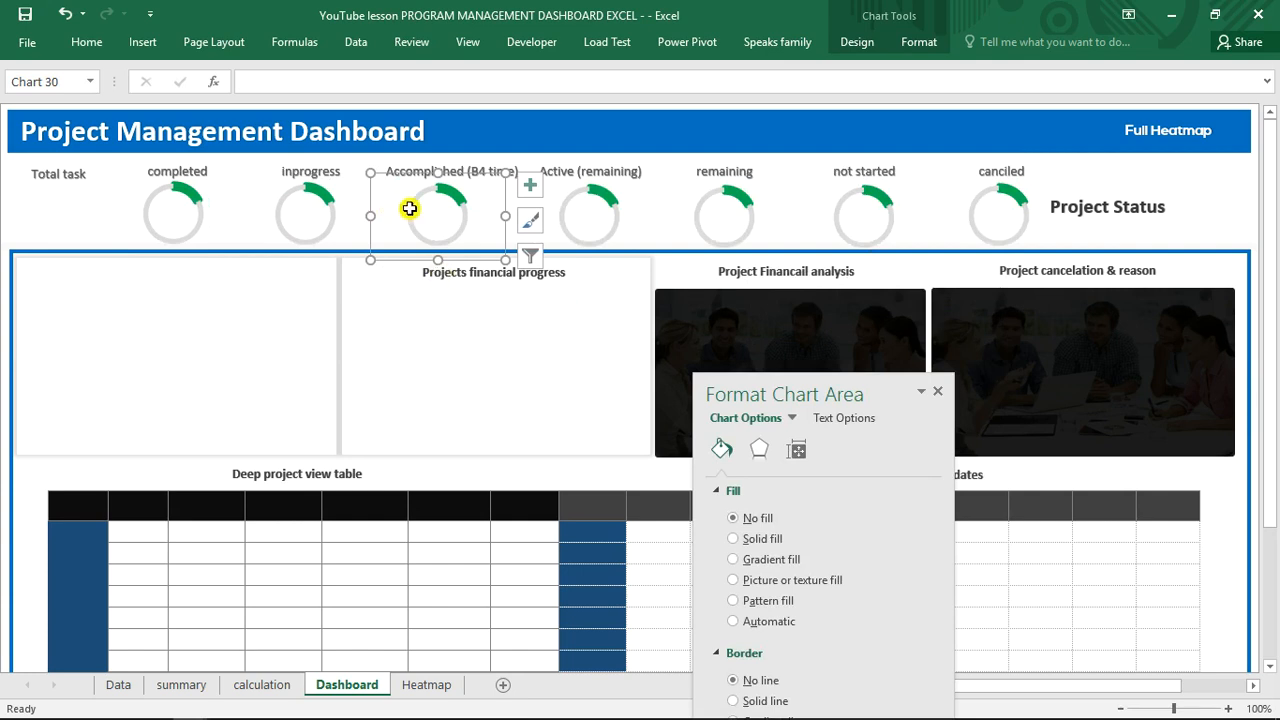
- Change the data range of the chart under inprogress to =calculation!$F$10:$G$10
{"action": "left_click", "coordinate": [315, 213]}
{"action": "left_click", "coordinate": [317, 200]}
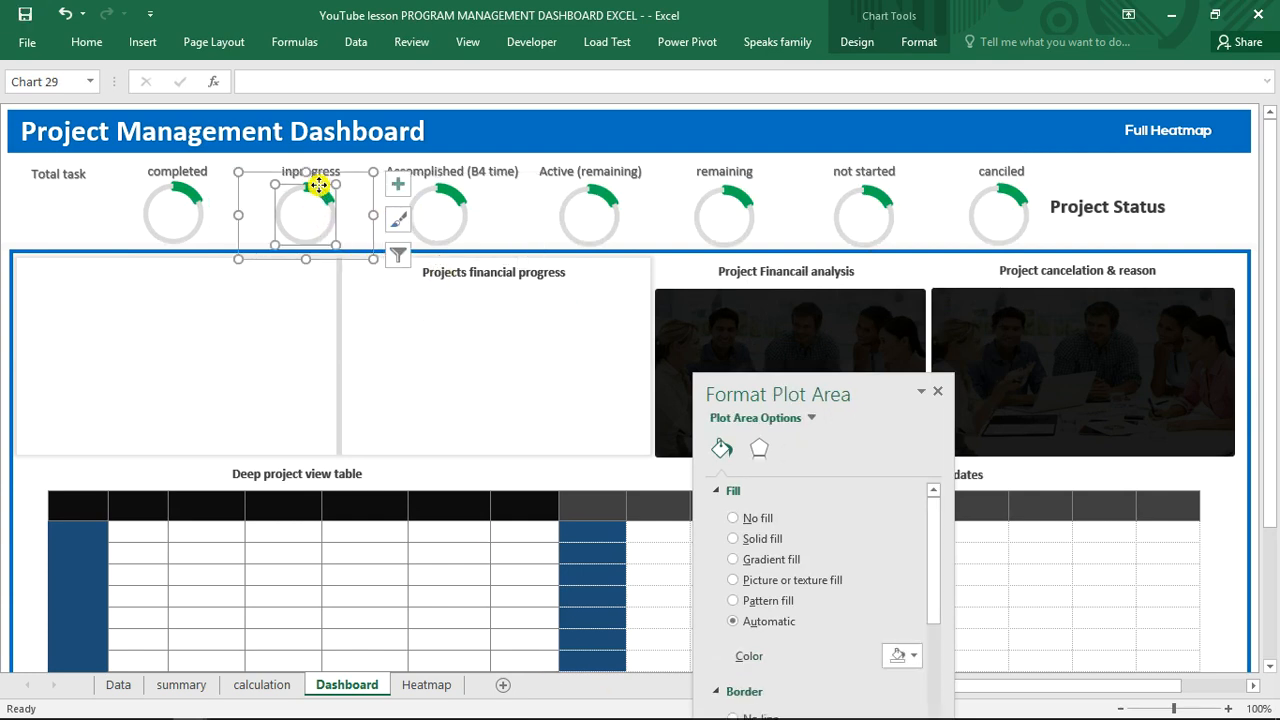
{"action": "right_click", "coordinate": [318, 186]}
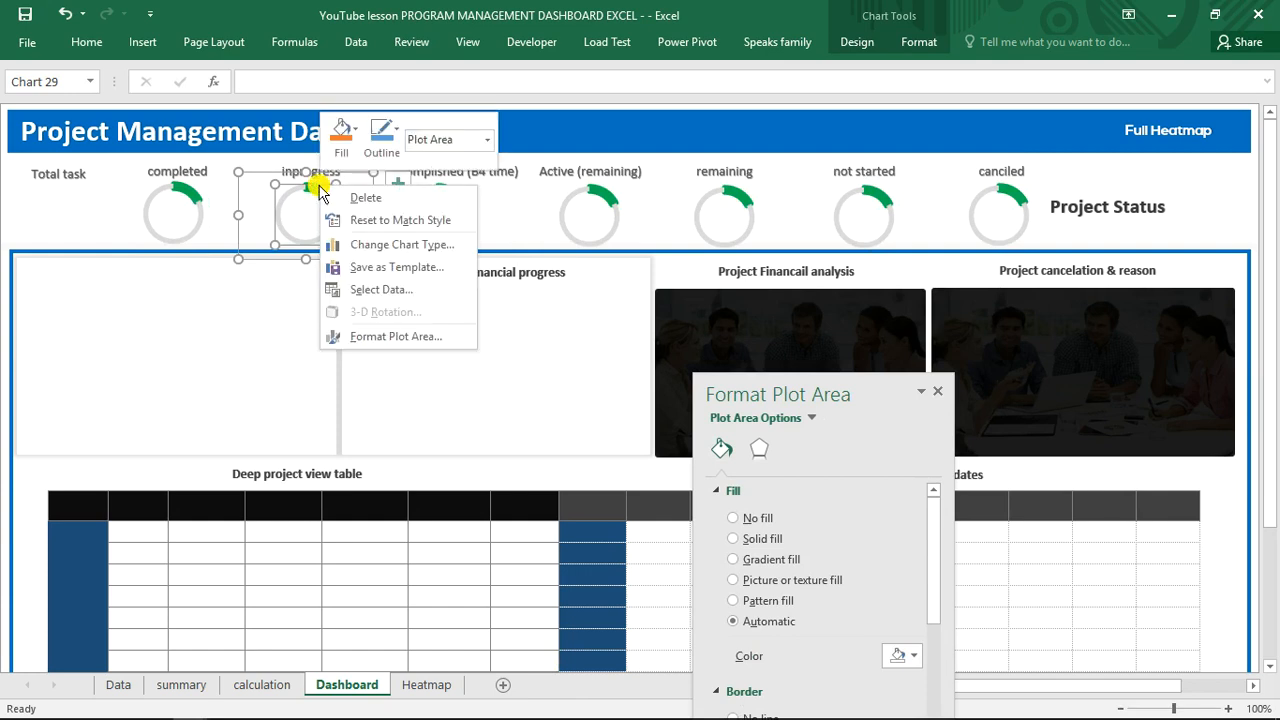
{"action": "left_click", "coordinate": [383, 289]}
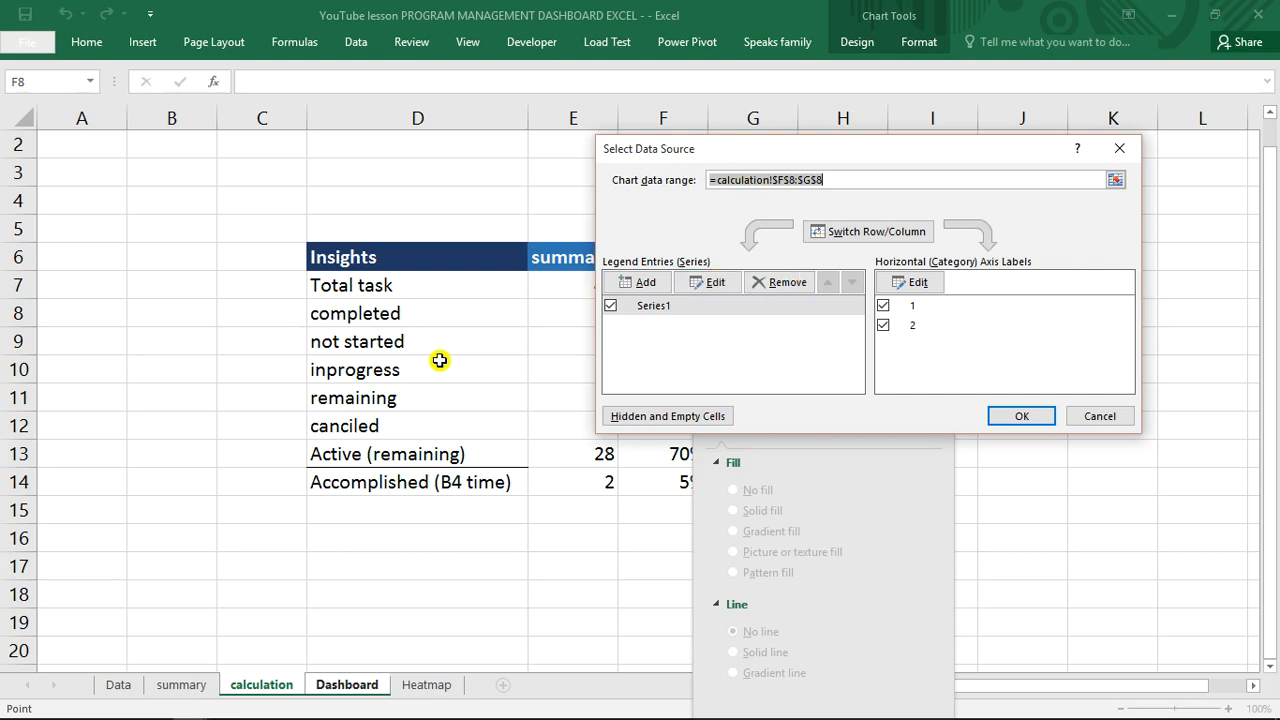
{"action": "left_click_drag", "start_coordinate": [892, 155], "coordinate": [512, 430]}
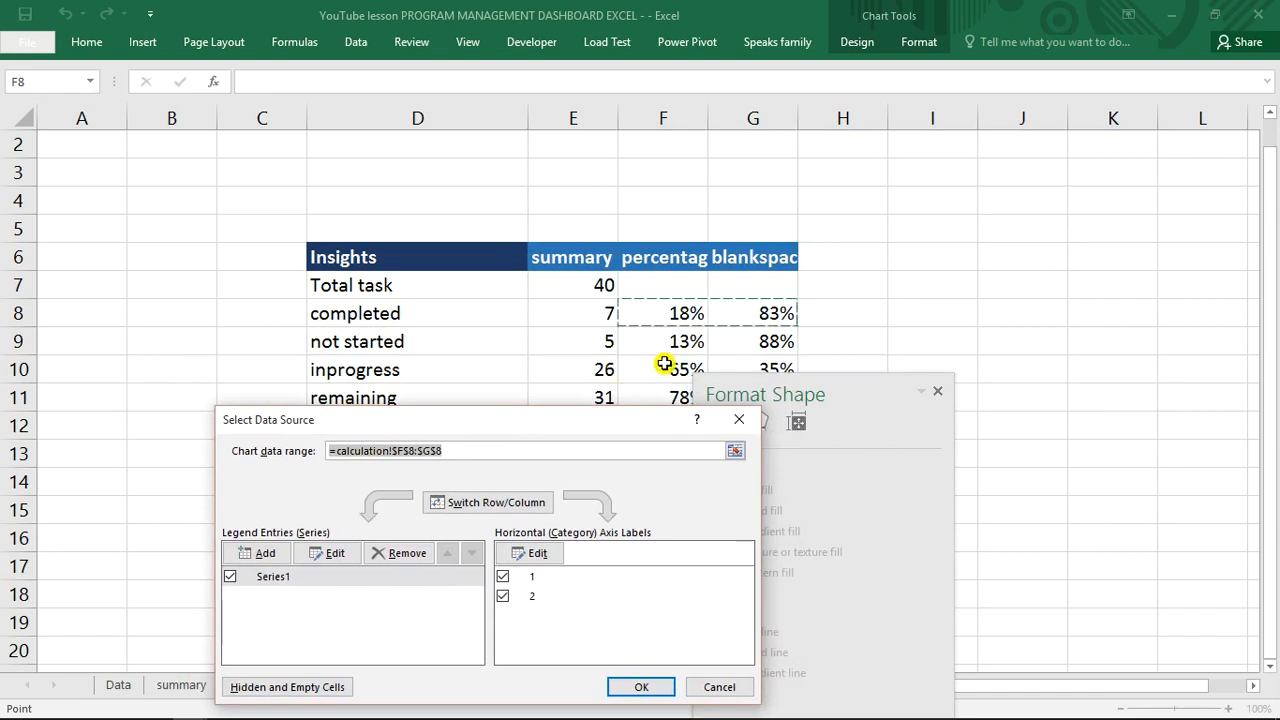
{"action": "left_click_drag", "start_coordinate": [666, 365], "coordinate": [783, 363]}
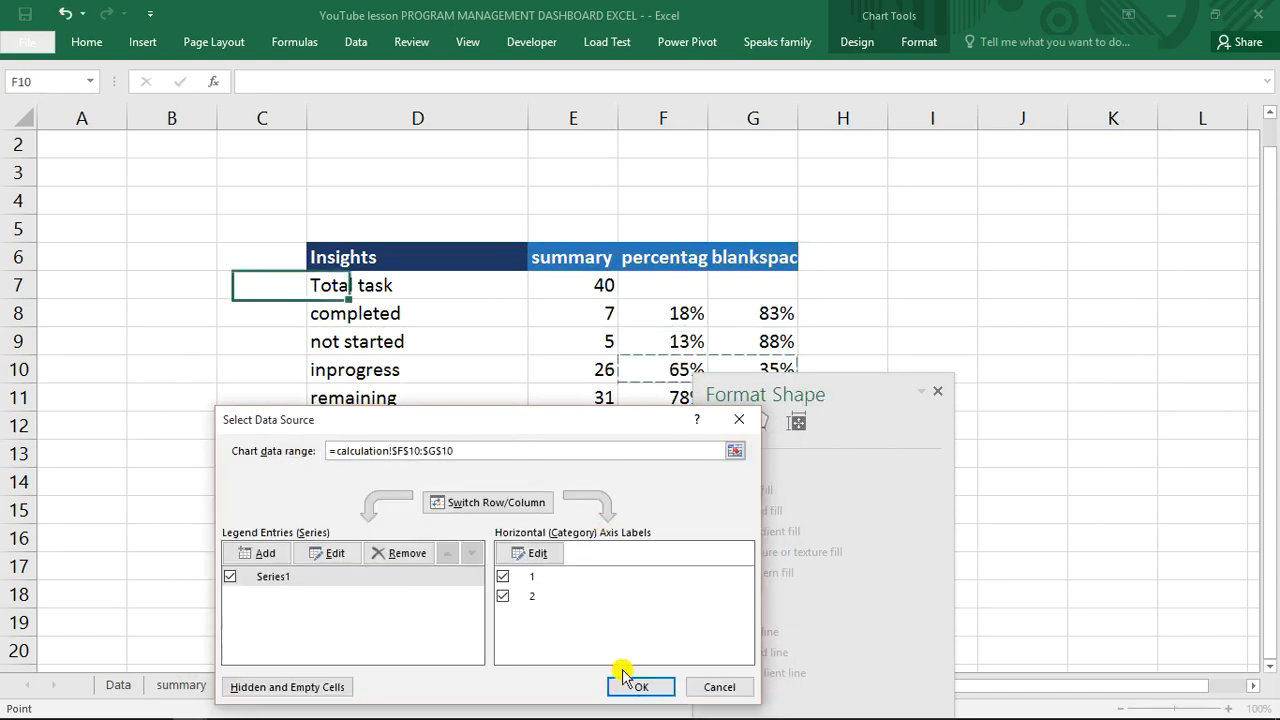
{"action": "left_click", "coordinate": [636, 686]}
{"action": "left_click", "coordinate": [329, 220]}
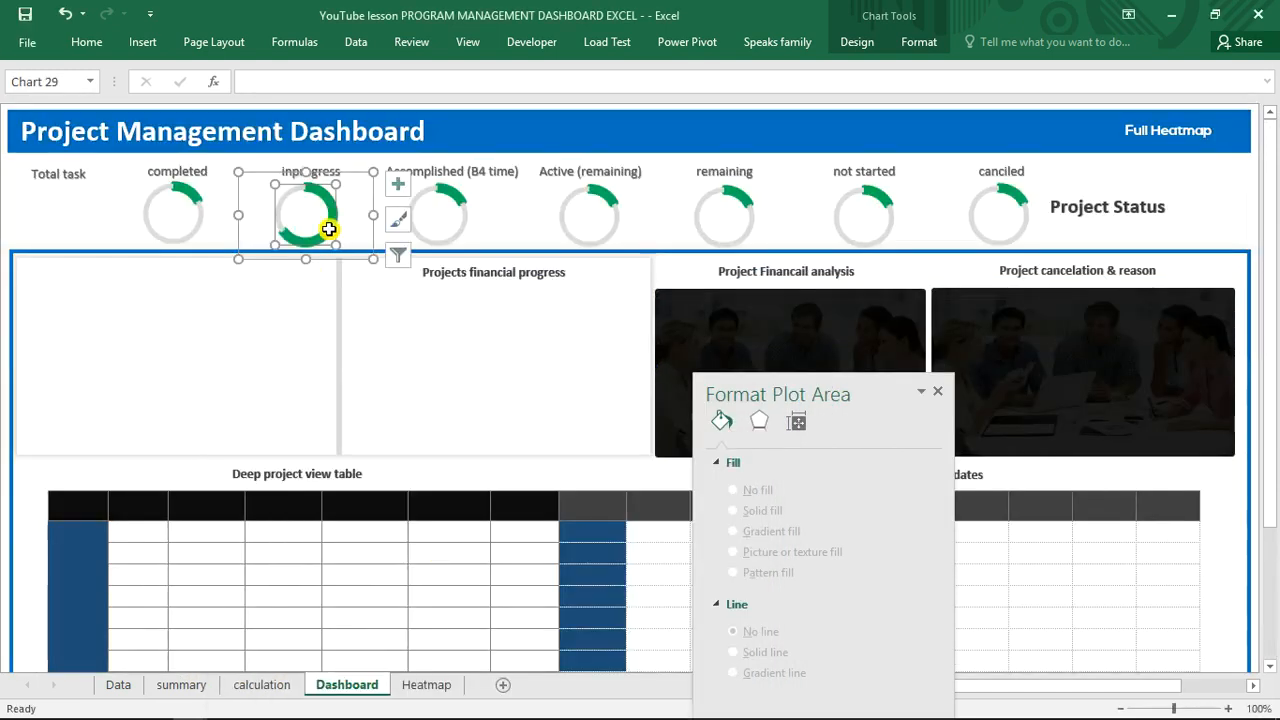
{"action": "left_click", "coordinate": [453, 194]}
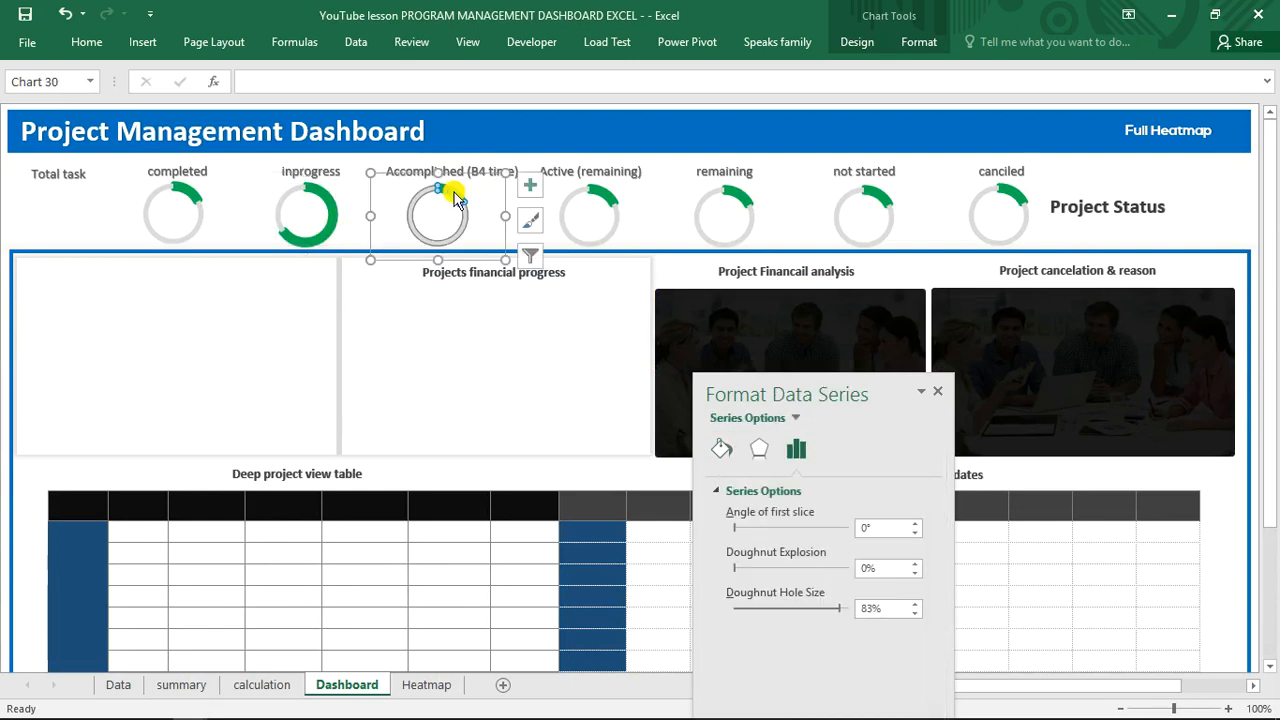
{"action": "left_click", "coordinate": [1186, 191]}
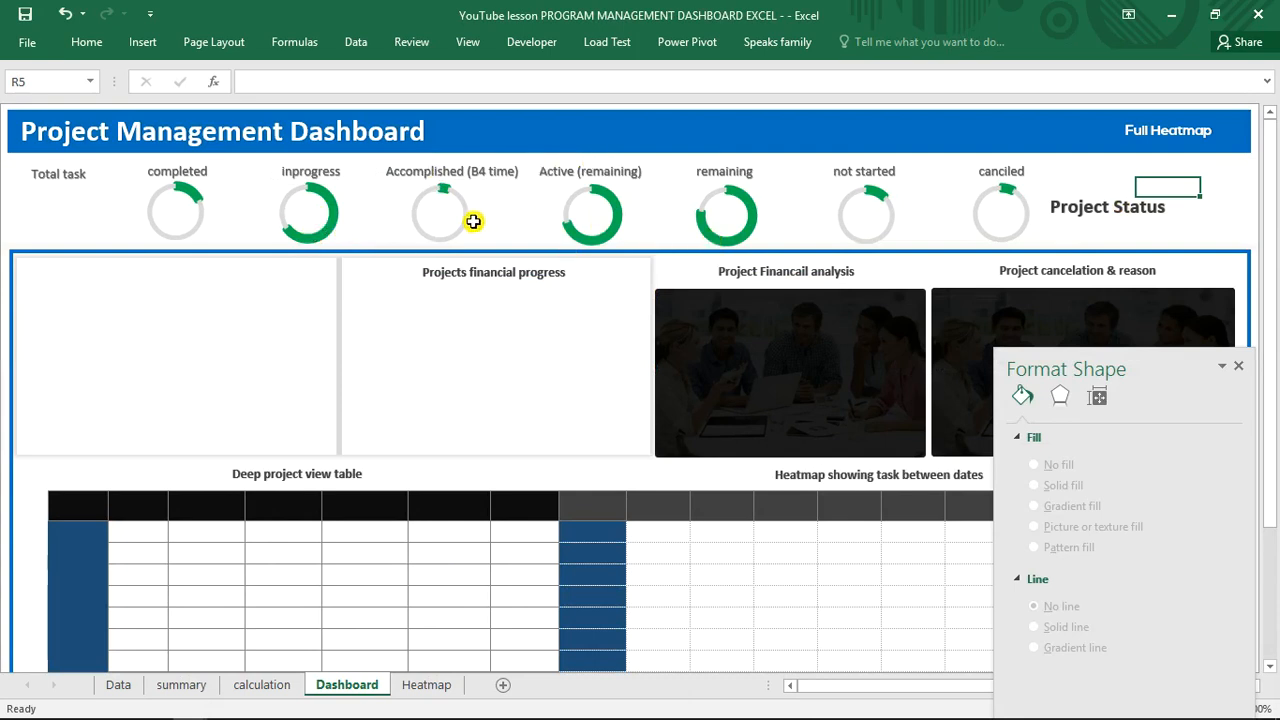
- Recolour the inprogress chart's green slice with a dark orange fill and a matching dark orange border
{"action": "left_click", "coordinate": [327, 204]}
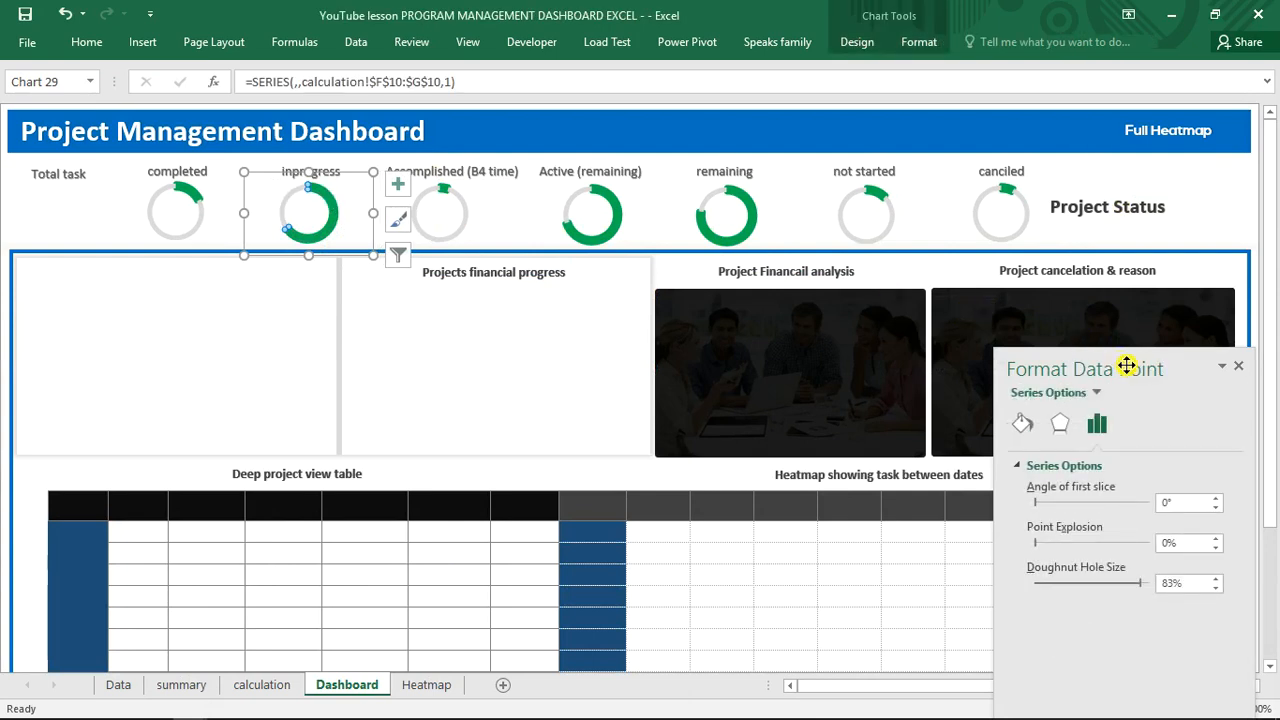
{"action": "left_click_drag", "start_coordinate": [1127, 366], "coordinate": [823, 168]}
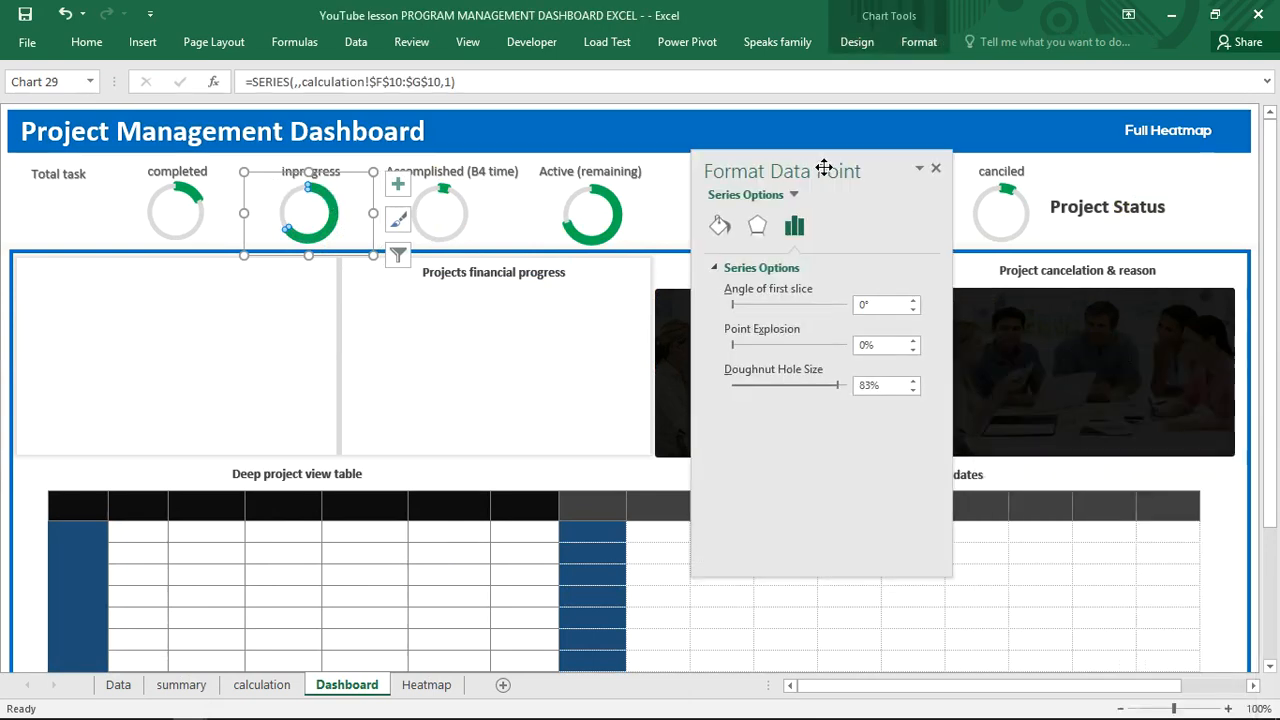
{"action": "left_click", "coordinate": [721, 224]}
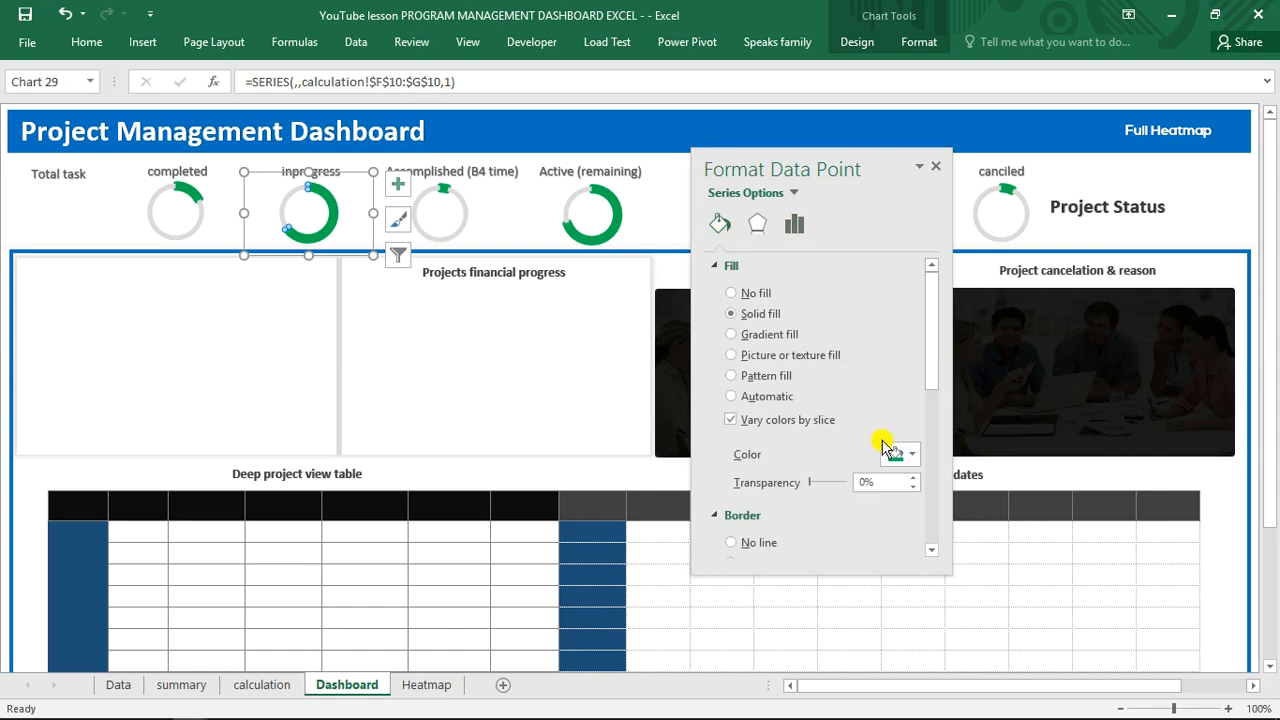
{"action": "left_click", "coordinate": [913, 455]}
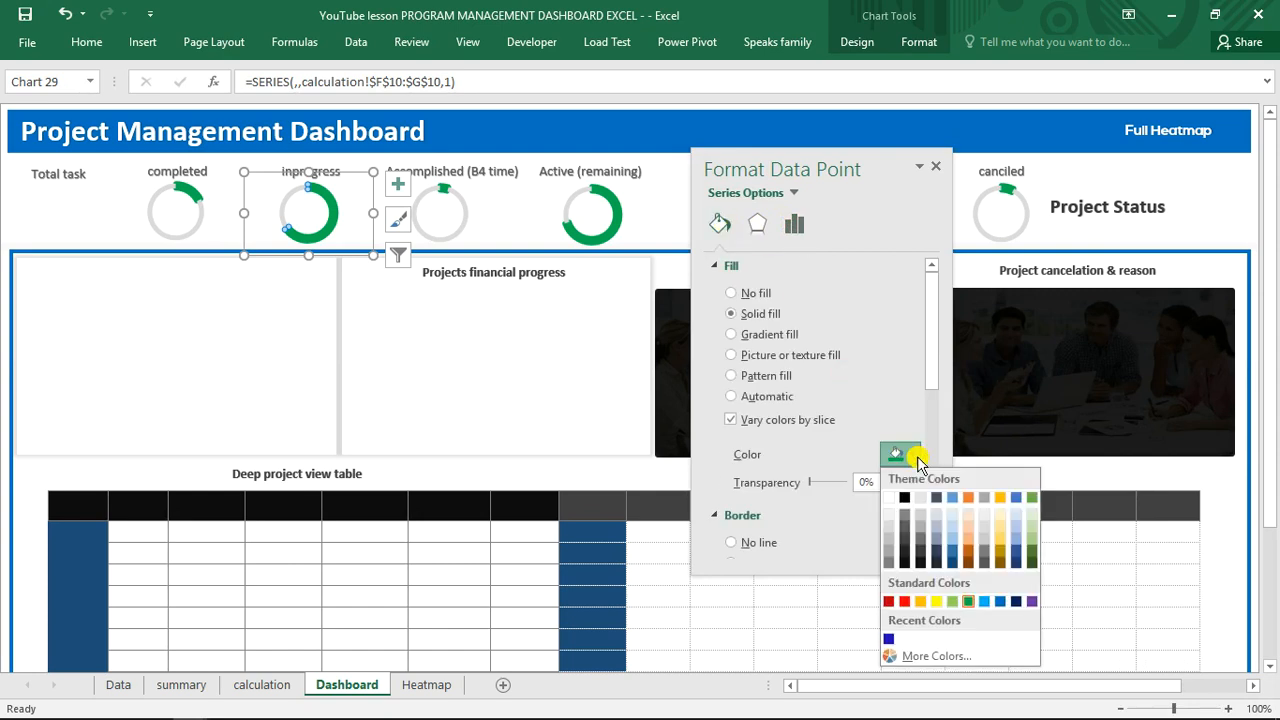
{"action": "left_click", "coordinate": [971, 551]}
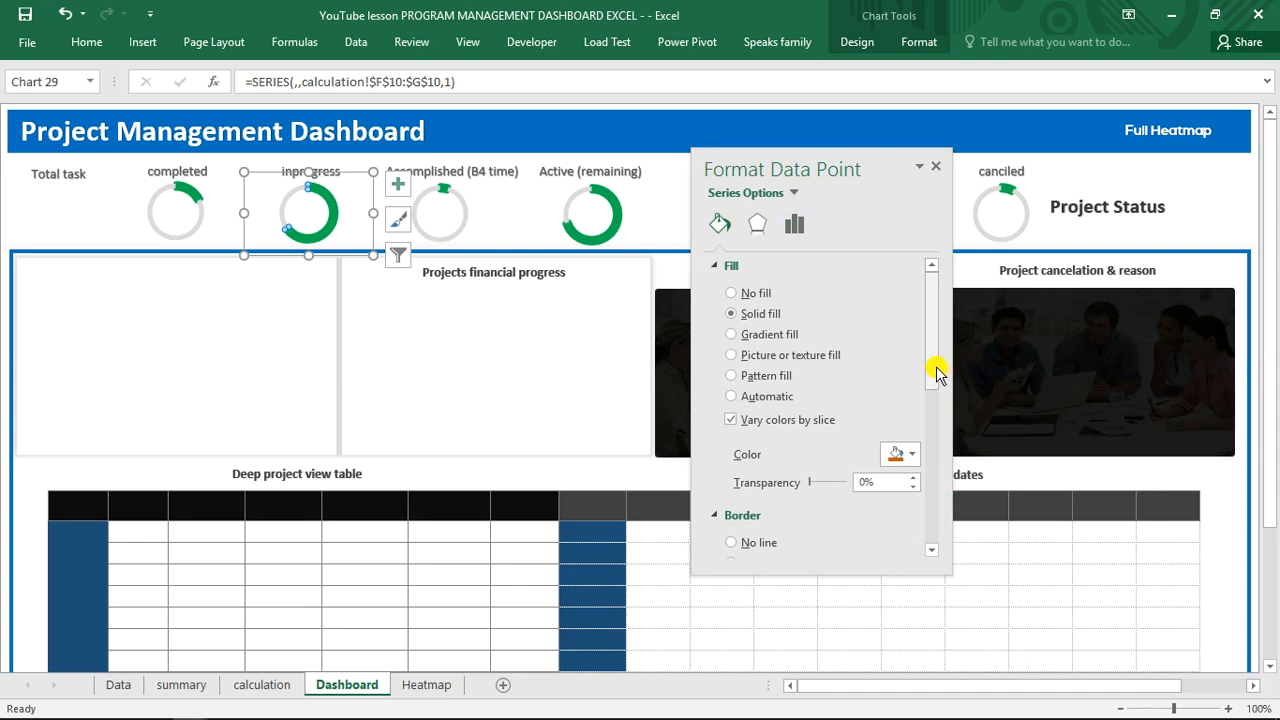
{"action": "left_click_drag", "start_coordinate": [934, 371], "coordinate": [934, 466]}
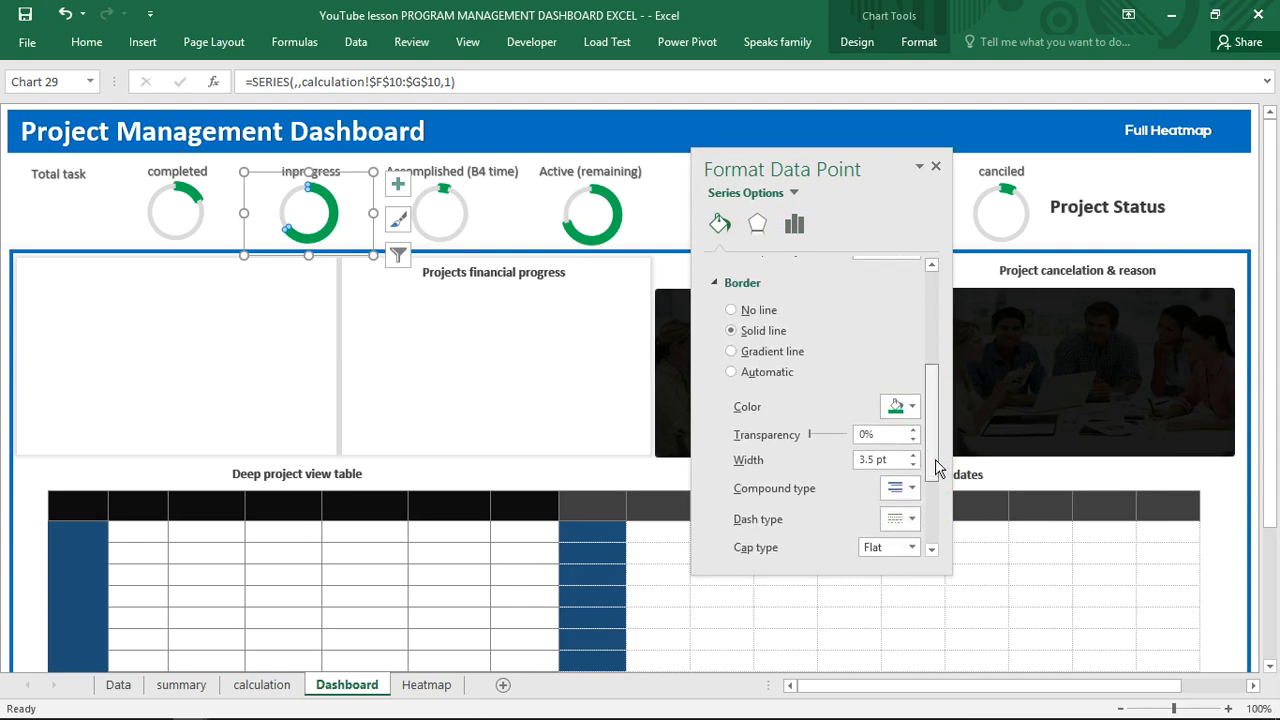
{"action": "left_click", "coordinate": [912, 402]}
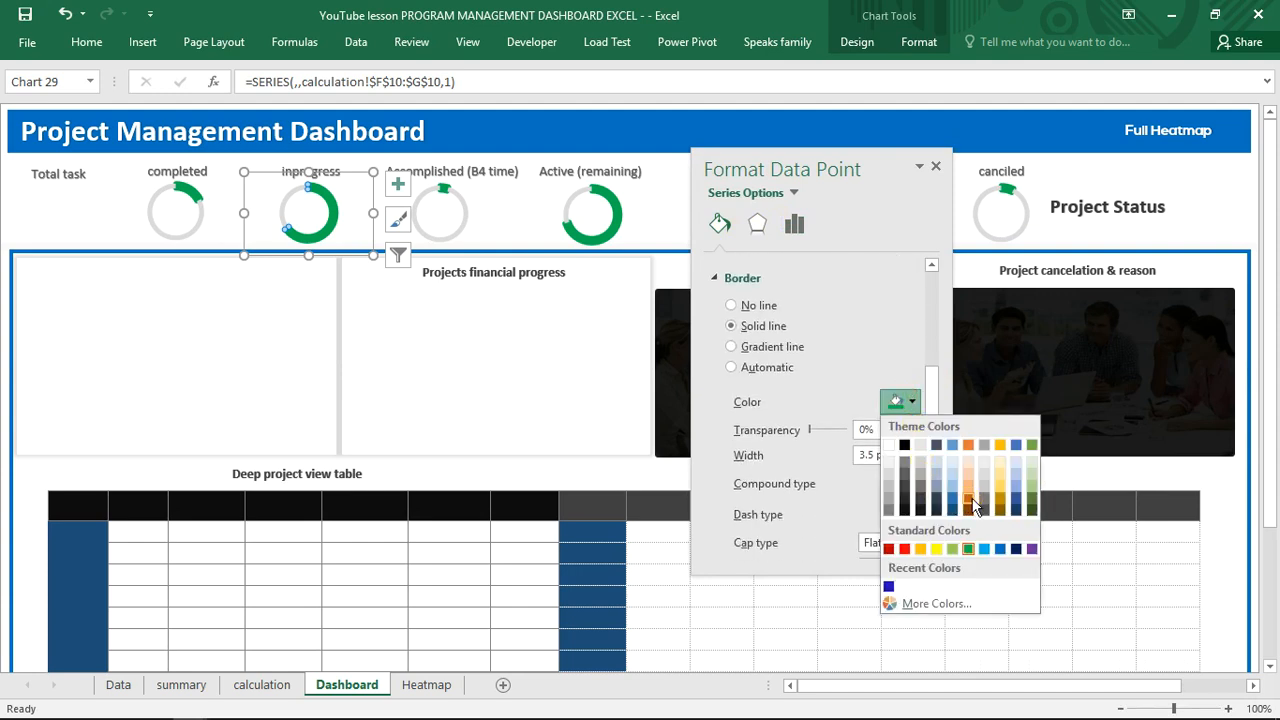
{"action": "left_click", "coordinate": [971, 501]}
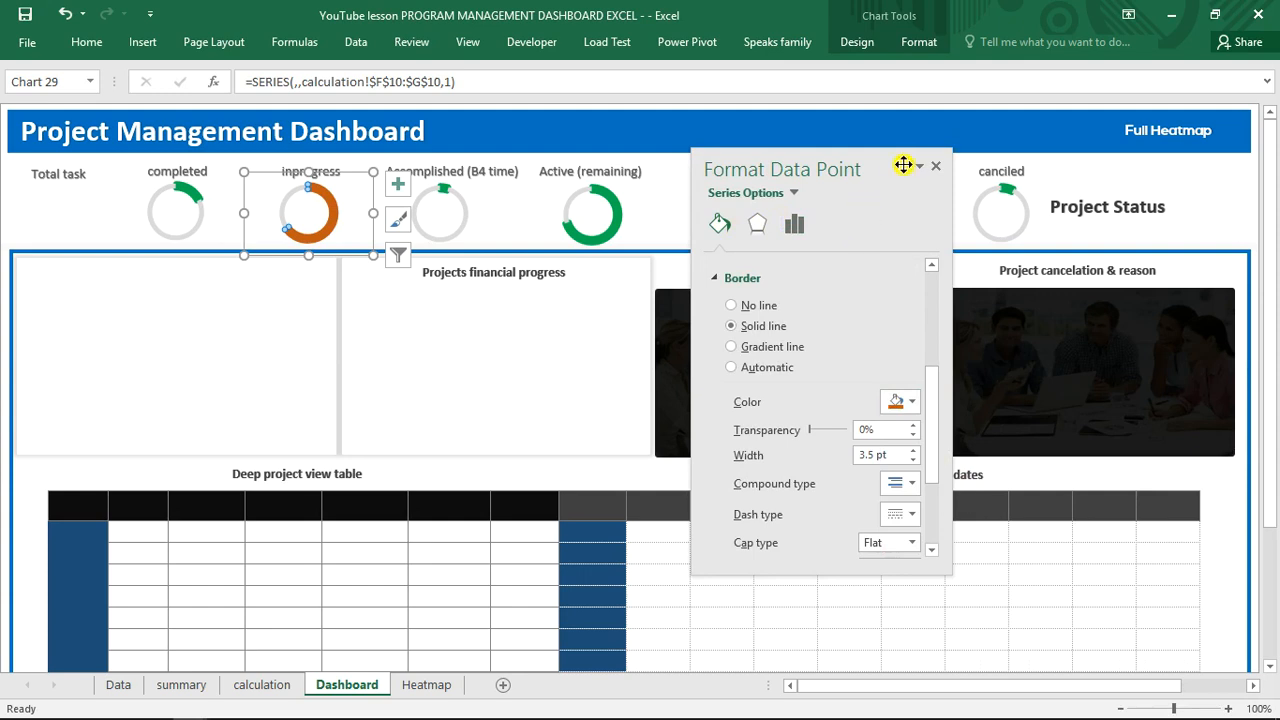
{"action": "left_click_drag", "start_coordinate": [896, 162], "coordinate": [986, 233]}
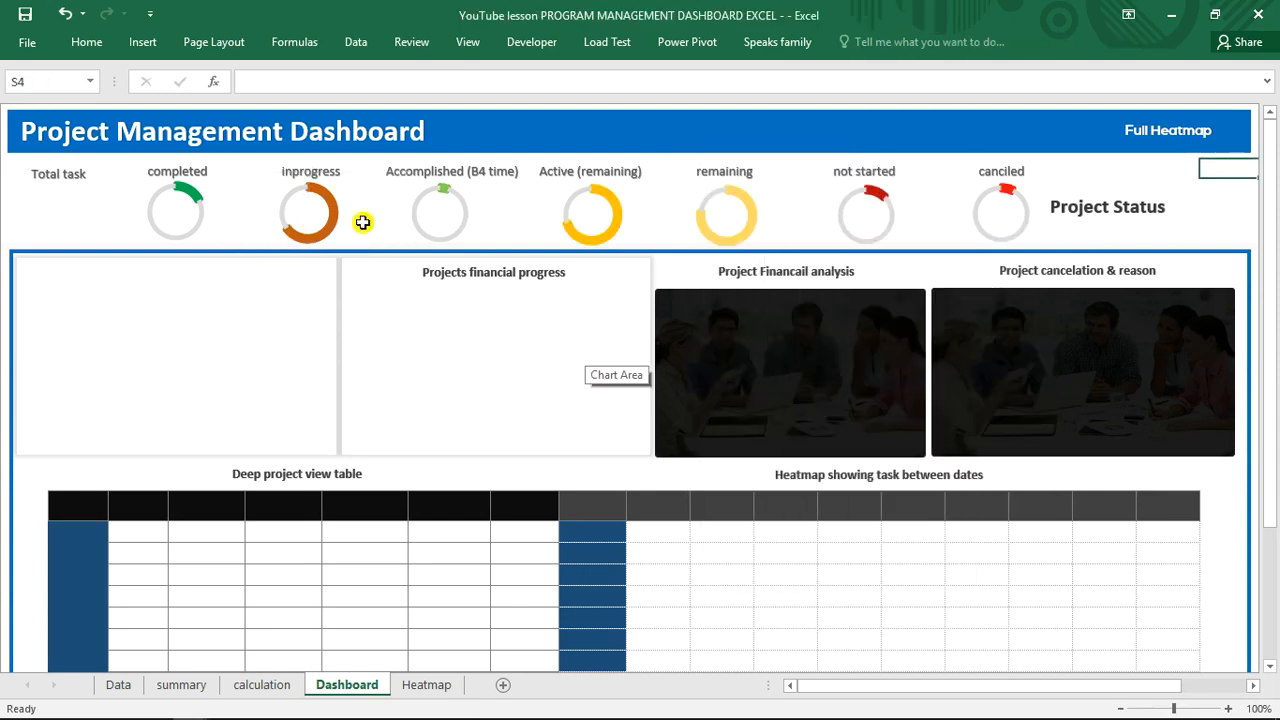
- Insert a plain black WordArt text on the Dashboard and link it to =calculation!E7
{"action": "left_click", "coordinate": [142, 42]}
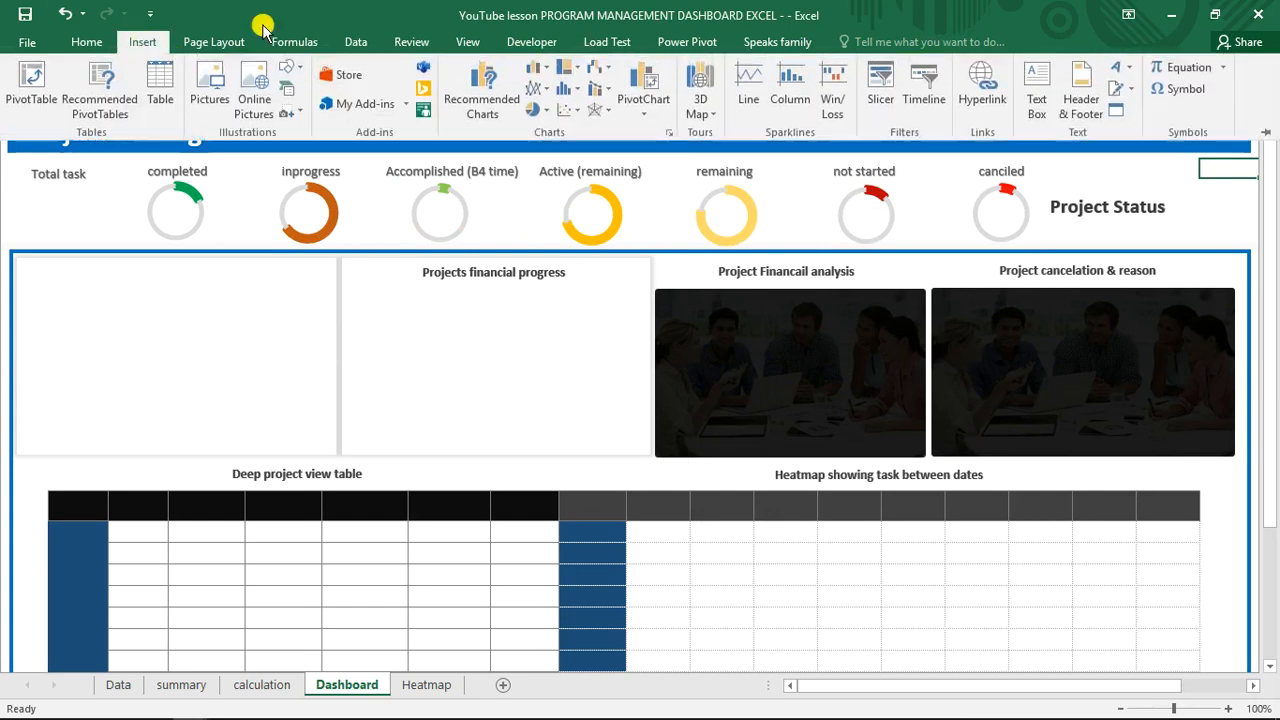
{"action": "left_click", "coordinate": [1118, 67]}
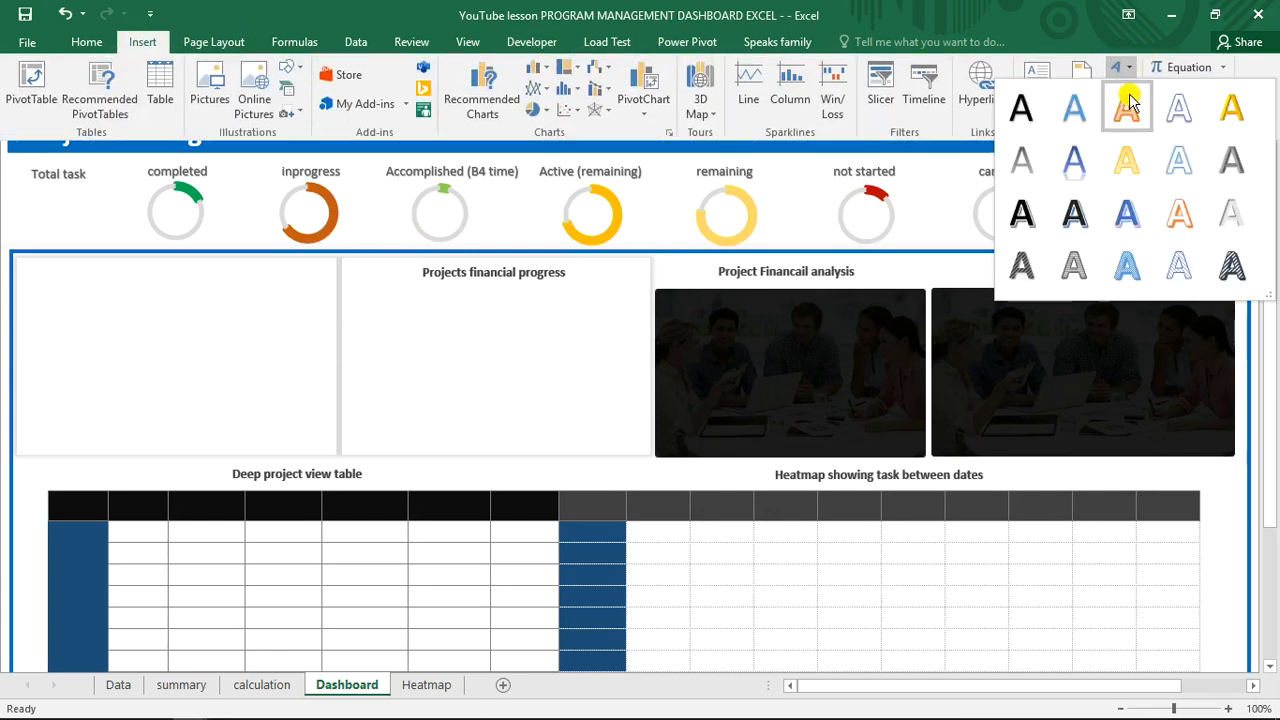
{"action": "left_click", "coordinate": [1022, 107]}
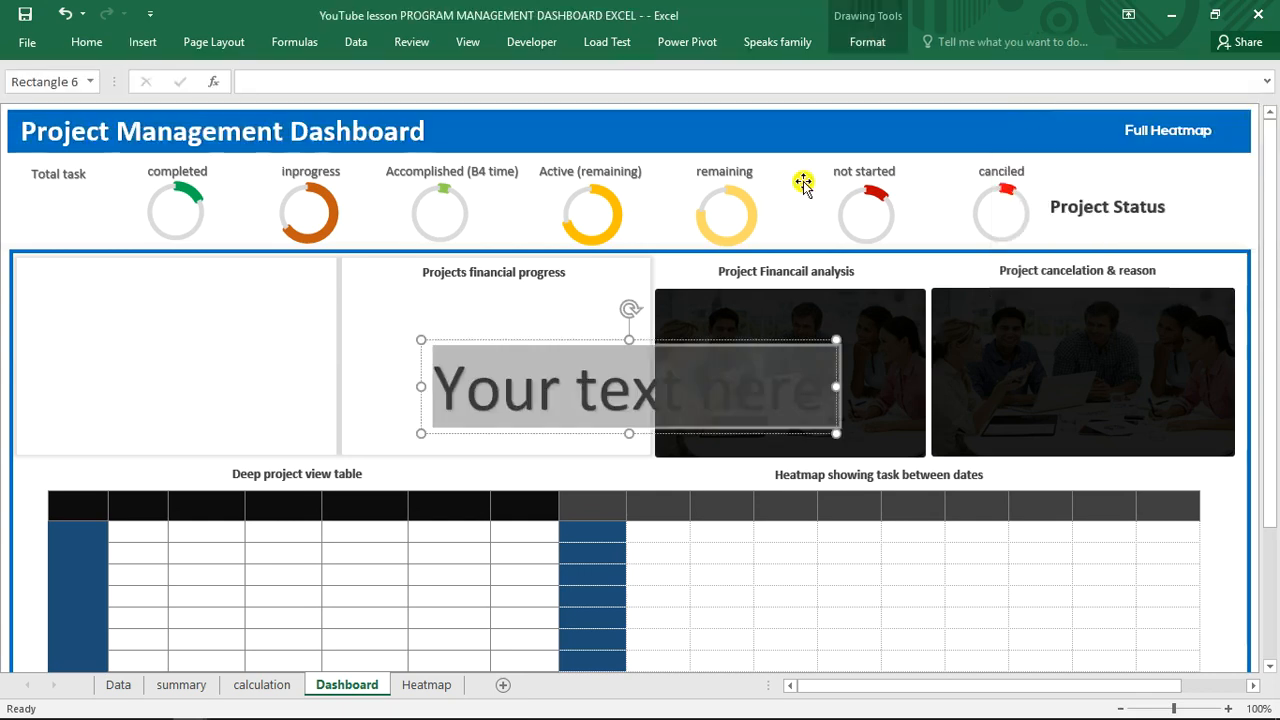
{"action": "left_click", "coordinate": [379, 79]}
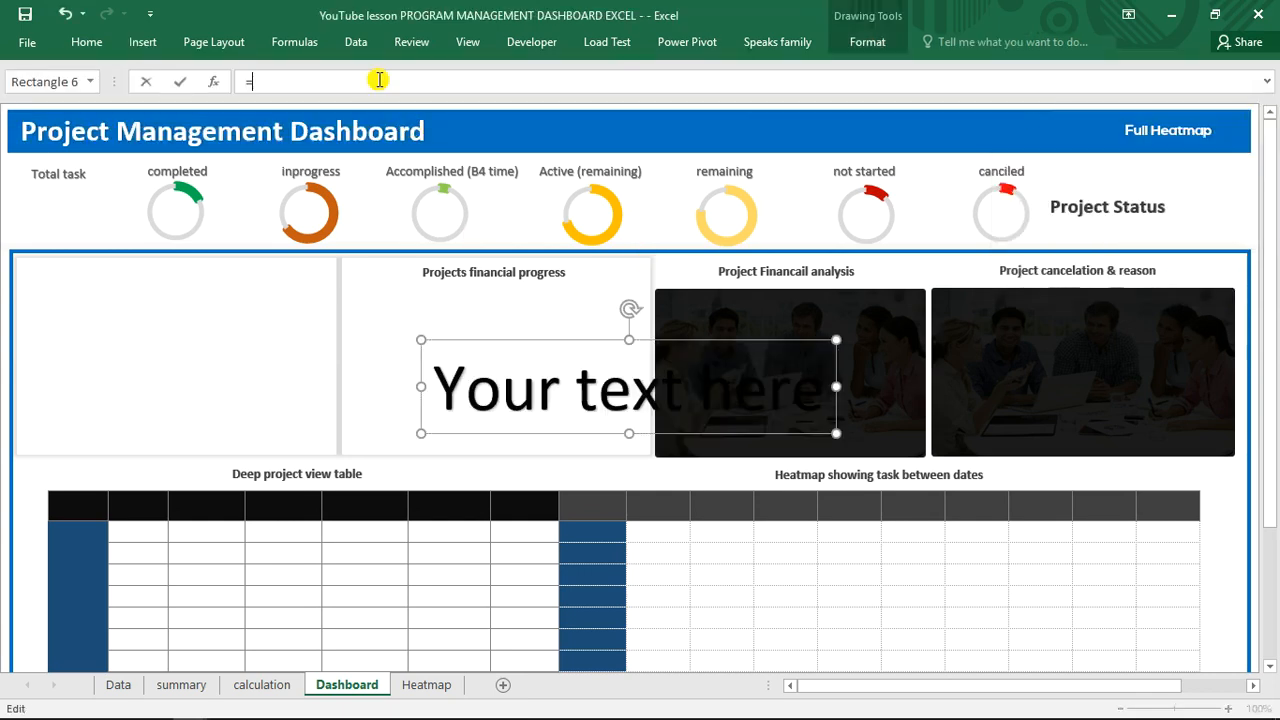
{"action": "left_click", "coordinate": [231, 687]}
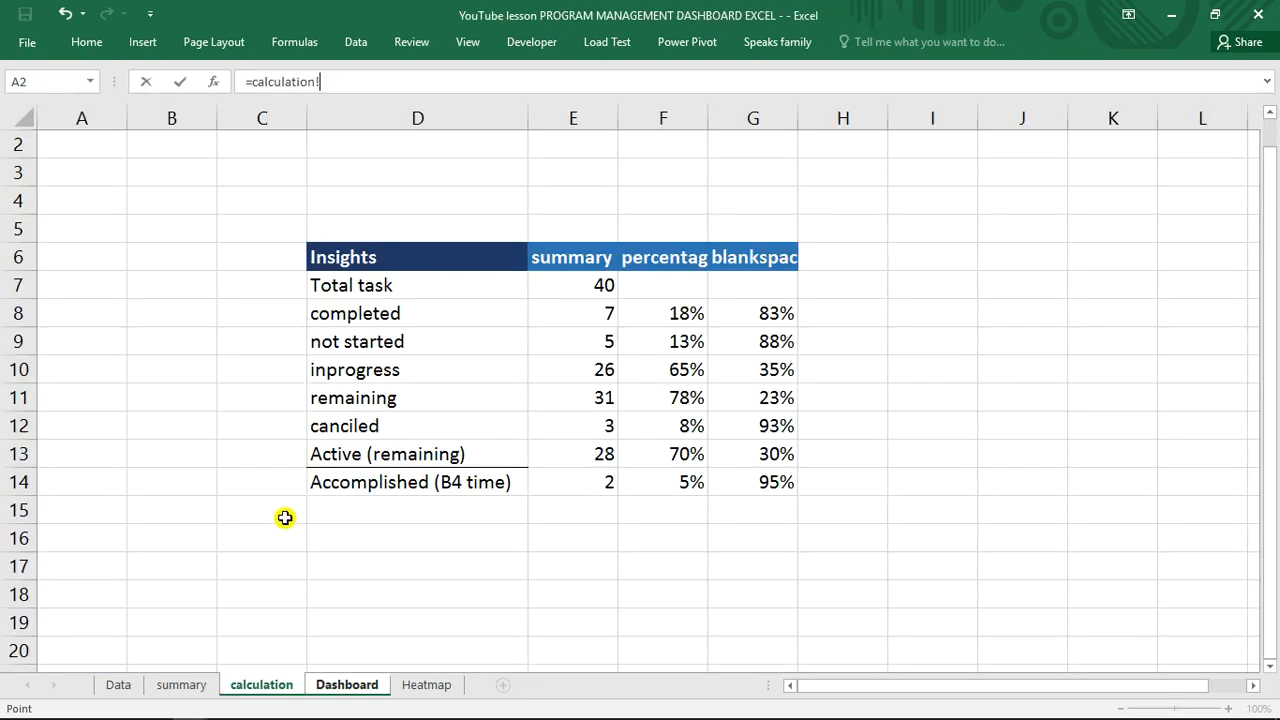
{"action": "left_click", "coordinate": [602, 287]}
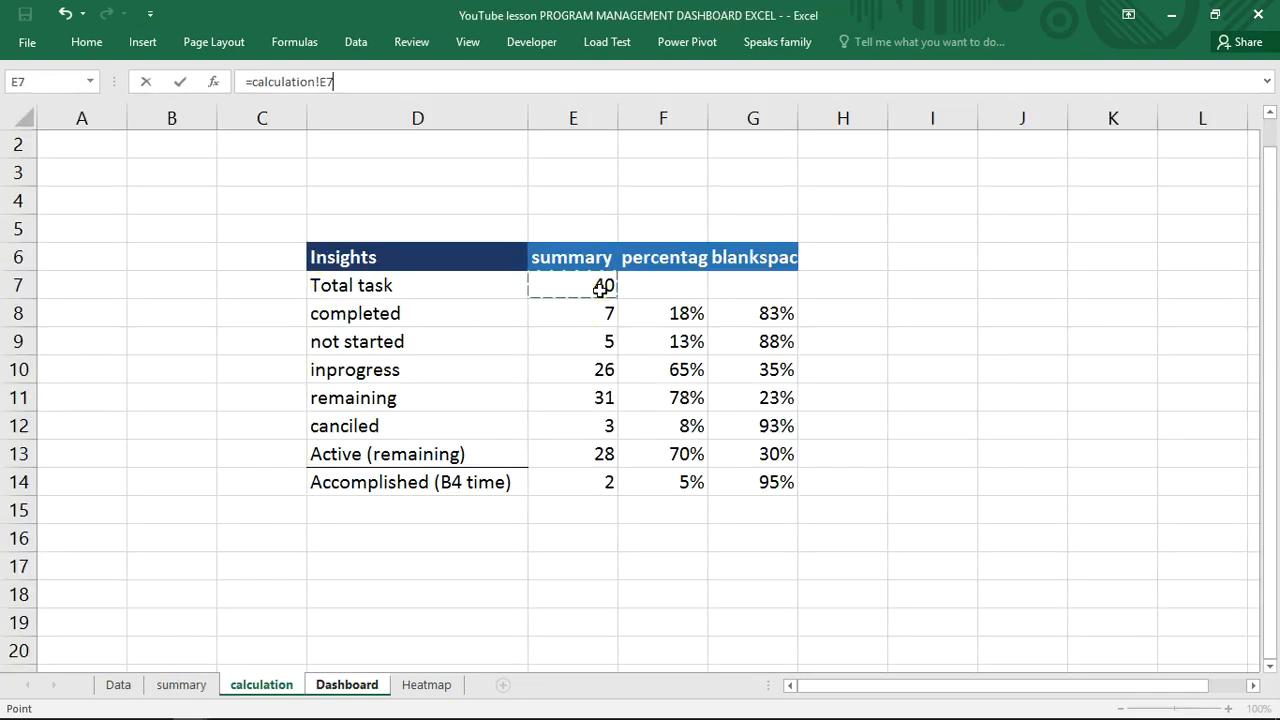
{"action": "key", "text": "Return"}
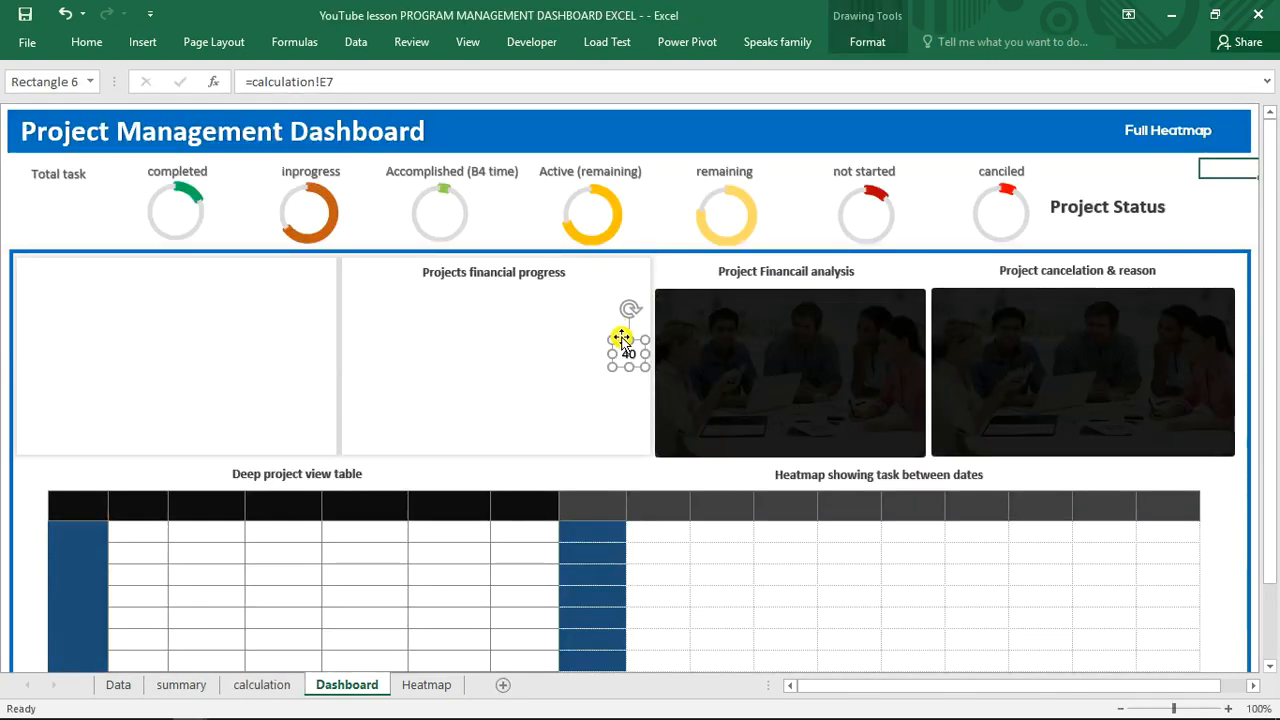
- Move the linked total number up into the status row near the Total task heading and duplicate it for the charts
{"action": "left_click_drag", "start_coordinate": [622, 343], "coordinate": [329, 270]}
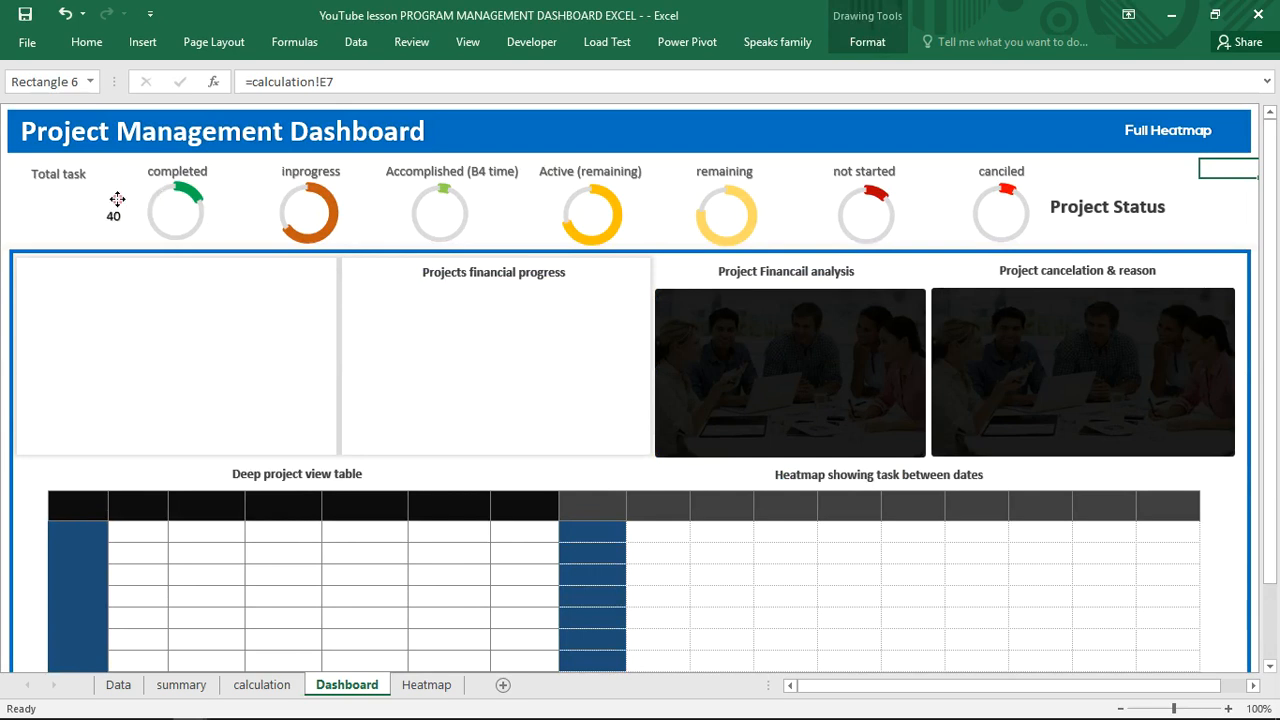
{"action": "left_click_drag", "start_coordinate": [117, 199], "coordinate": [316, 201]}
{"action": "key", "text": "ctrl+d"}
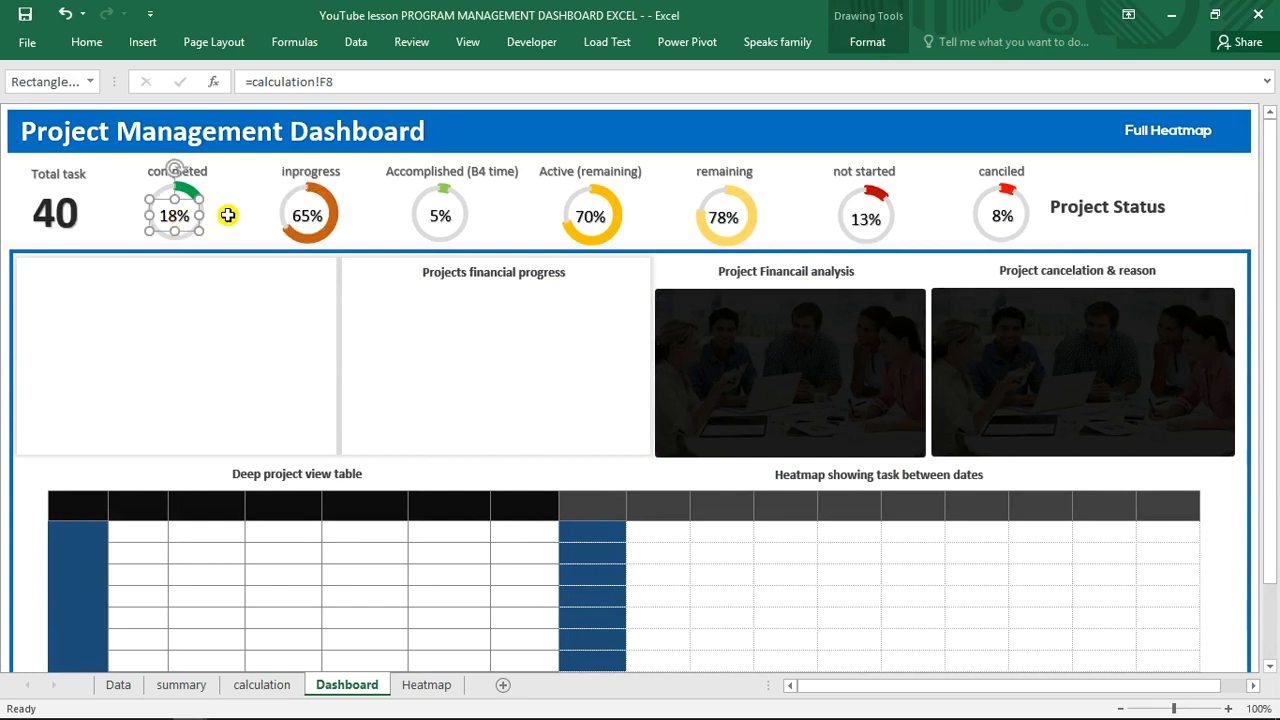
- Duplicate the percentage labels of all seven doughnut charts and place the copies just below and left of the rings
{"action": "left_click", "coordinate": [307, 216], "text": "ctrl"}
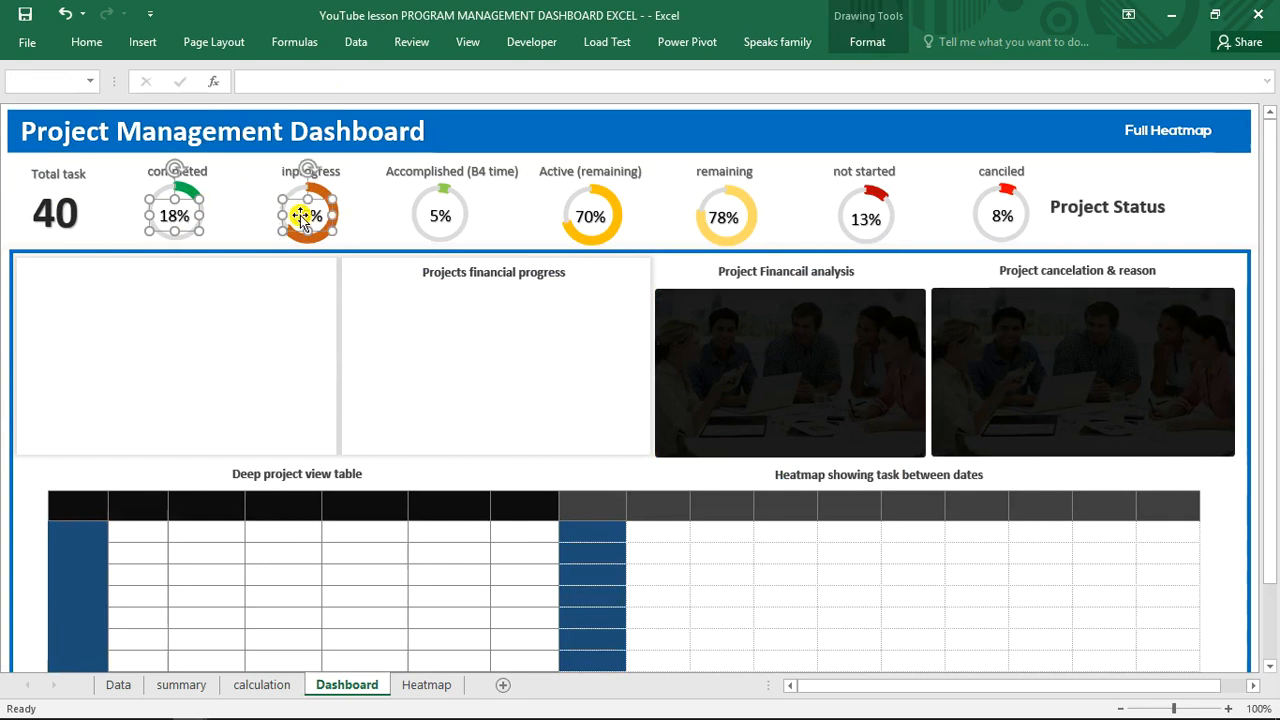
{"action": "left_click", "coordinate": [440, 220], "text": "ctrl"}
{"action": "left_click", "coordinate": [590, 215], "text": "ctrl"}
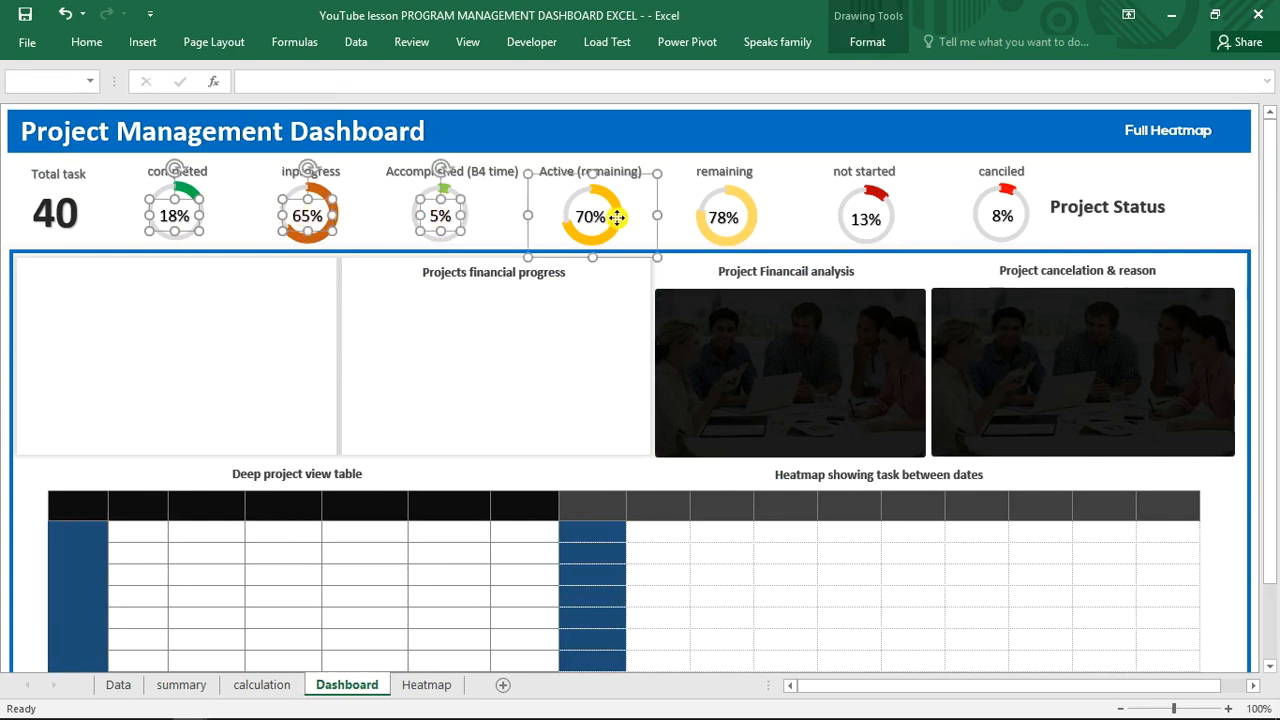
{"action": "left_click", "coordinate": [600, 220], "text": "ctrl"}
{"action": "left_click", "coordinate": [591, 220], "text": "ctrl"}
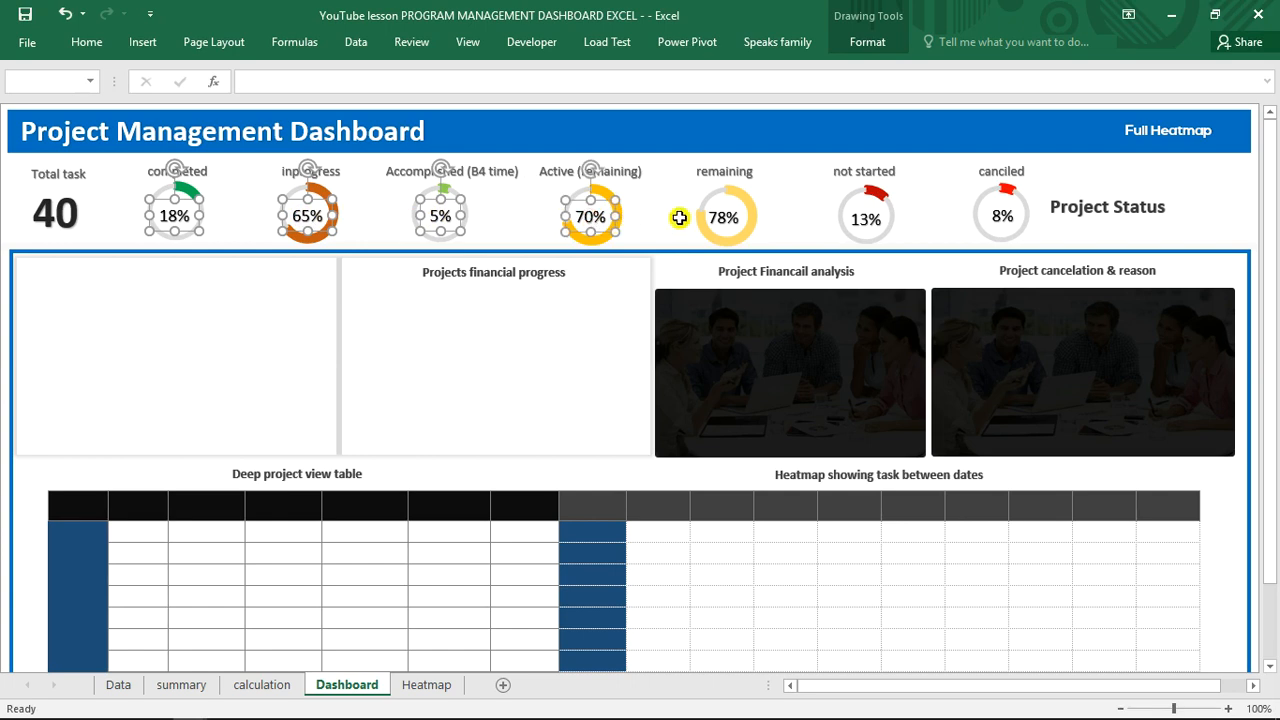
{"action": "left_click", "coordinate": [722, 218], "text": "ctrl"}
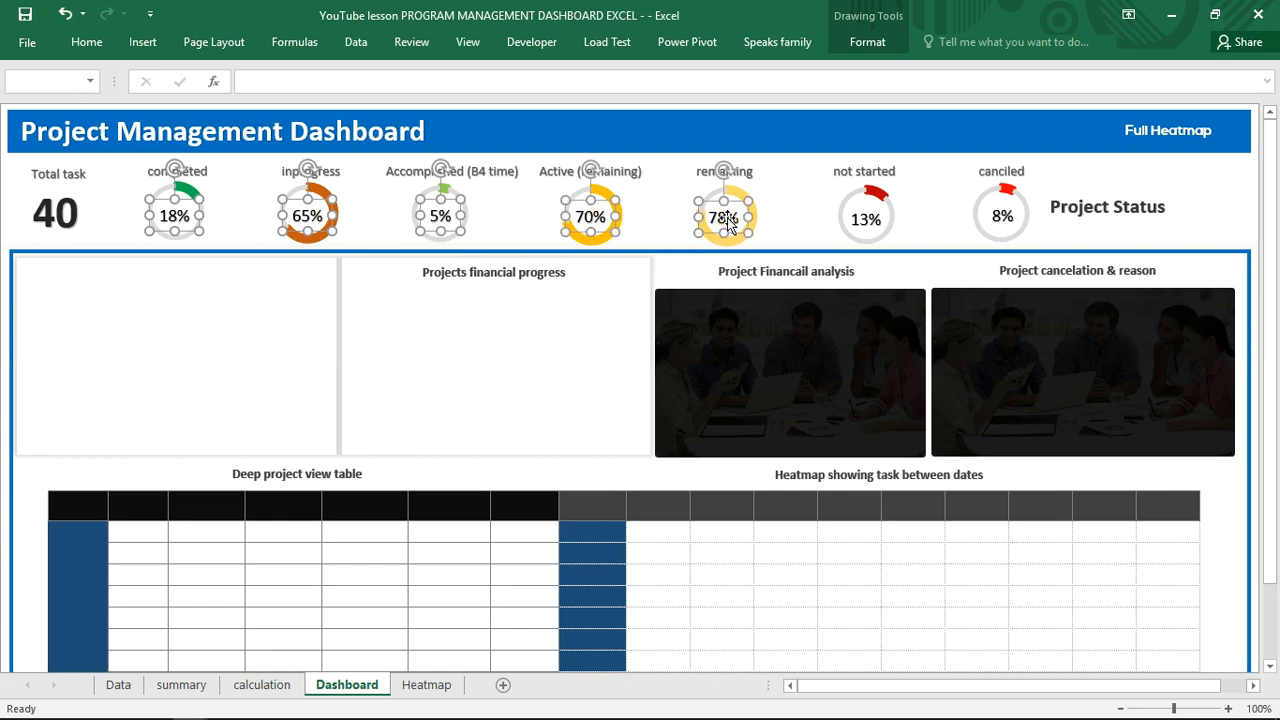
{"action": "left_click", "coordinate": [868, 218], "text": "ctrl"}
{"action": "left_click", "coordinate": [1000, 222], "text": "ctrl"}
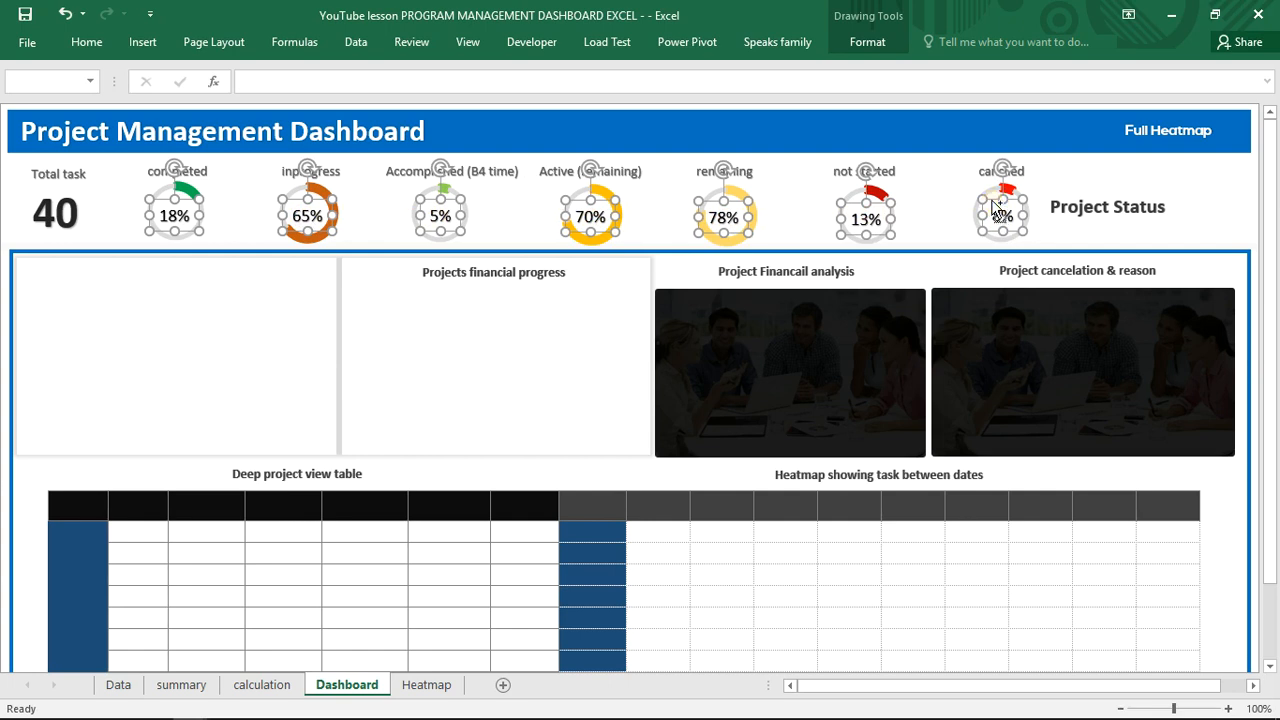
{"action": "left_click_drag", "start_coordinate": [992, 201], "coordinate": [957, 223]}
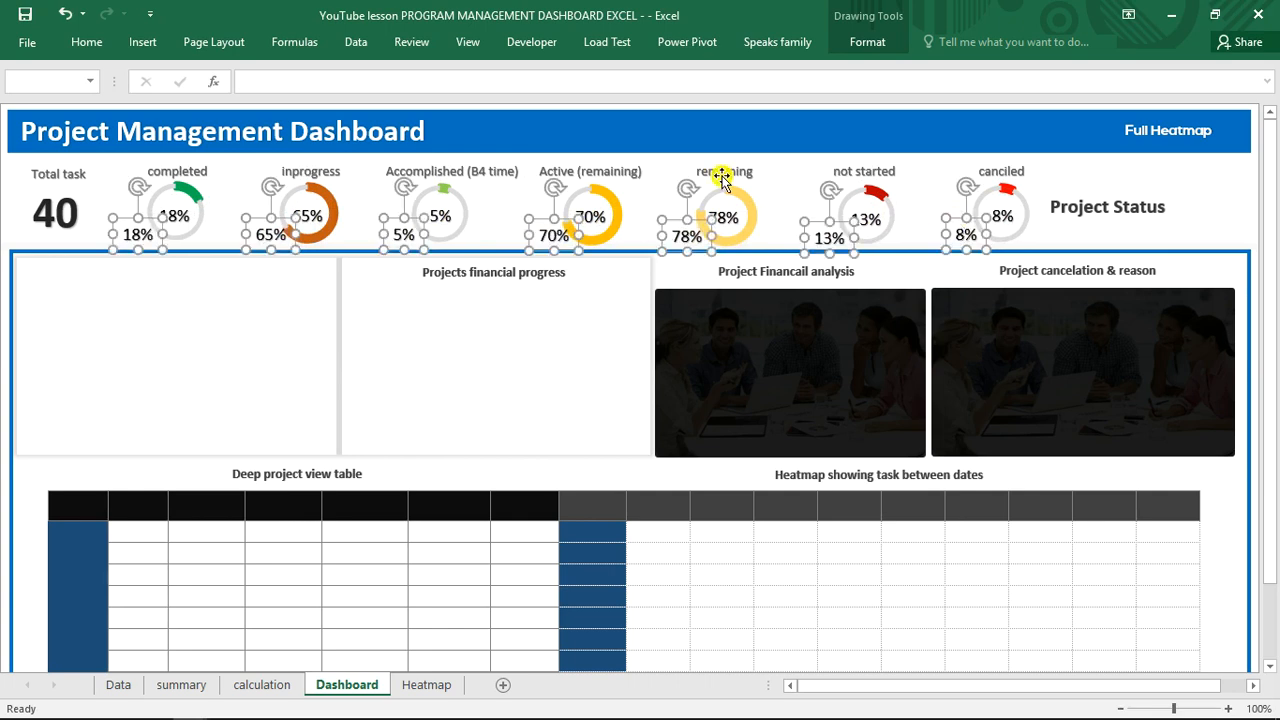
- Relink the copied label beside the completed chart to =calculation!E8
{"action": "left_click", "coordinate": [220, 351]}
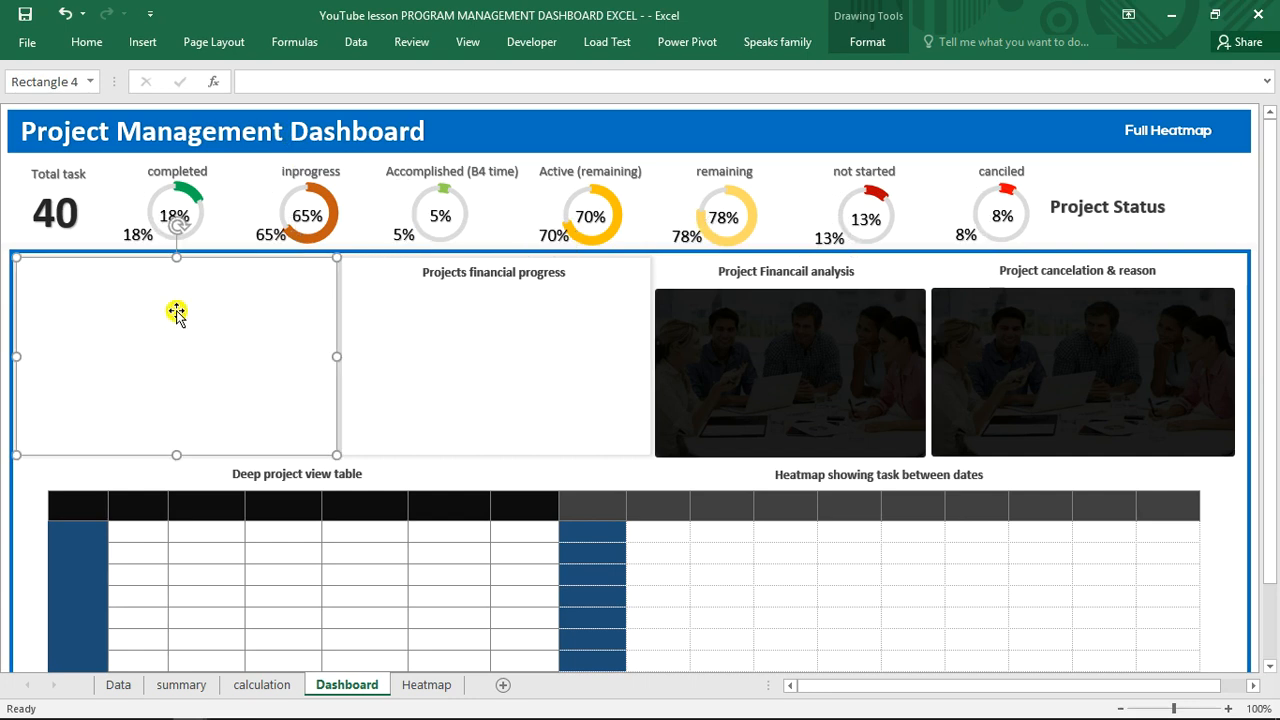
{"action": "left_click", "coordinate": [140, 235]}
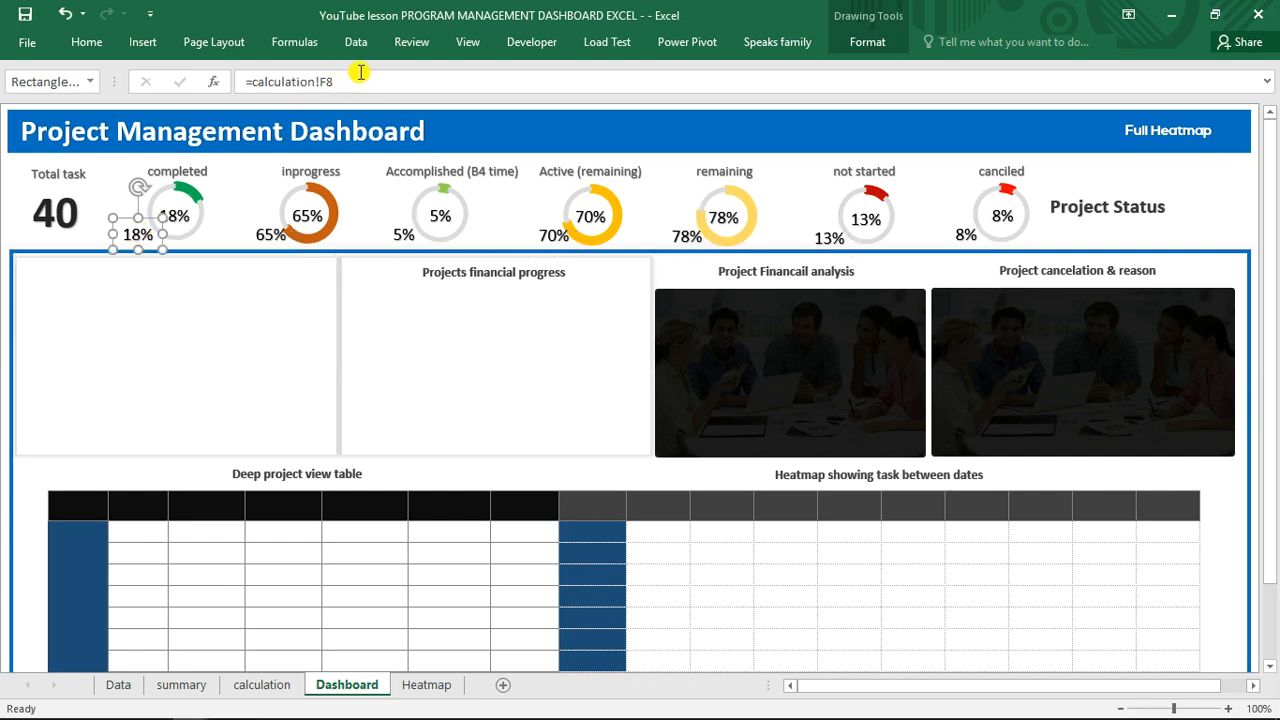
{"action": "left_click_drag", "start_coordinate": [350, 84], "coordinate": [320, 84]}
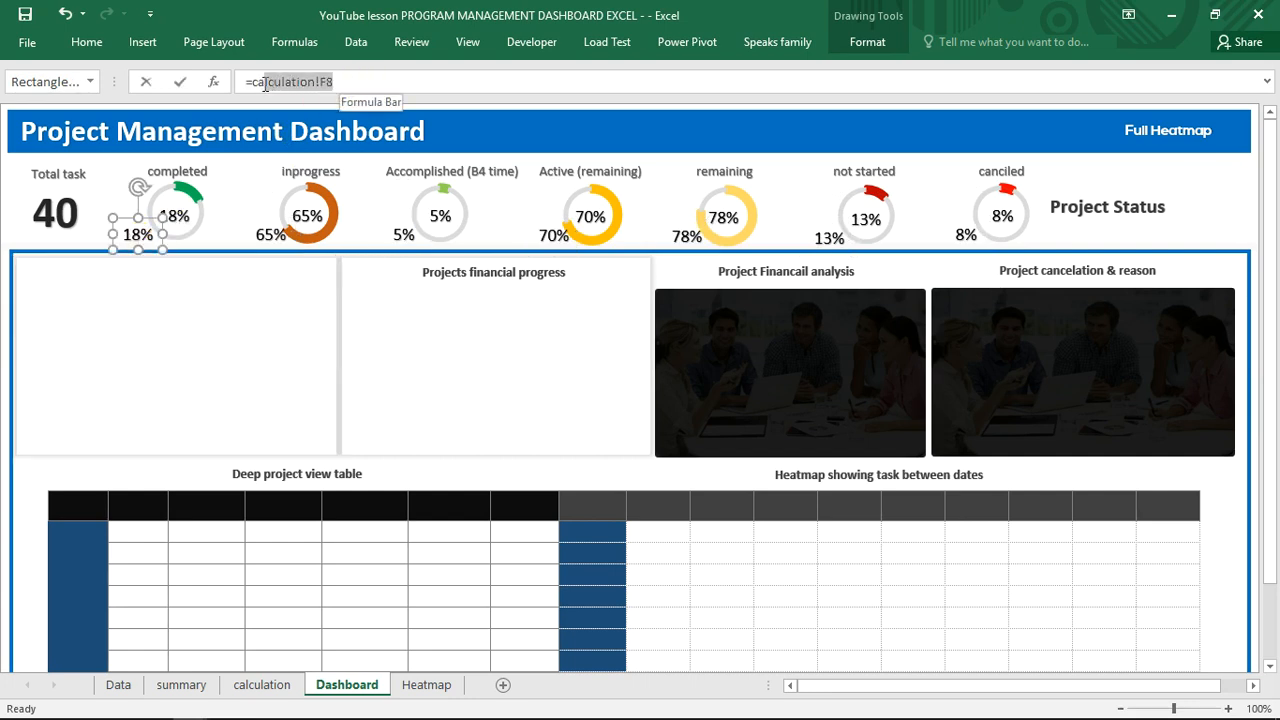
{"action": "left_click", "coordinate": [262, 685]}
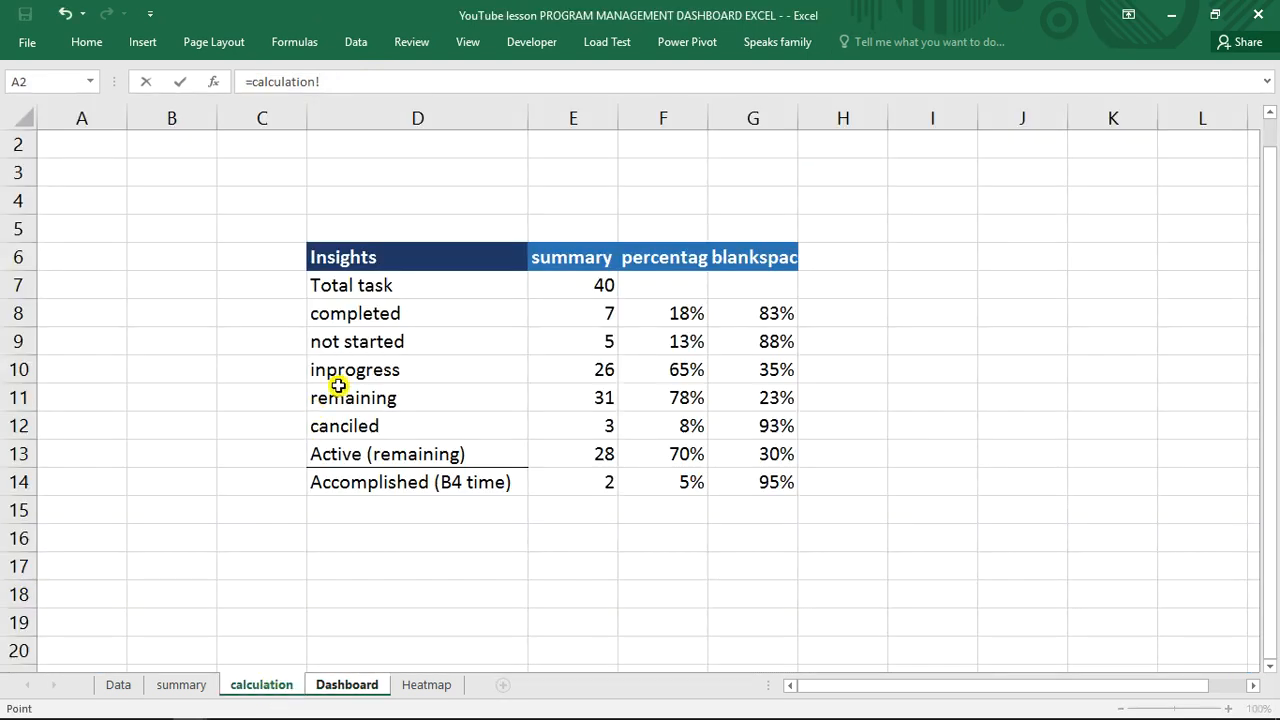
{"action": "left_click", "coordinate": [586, 313]}
{"action": "key", "text": "Return"}
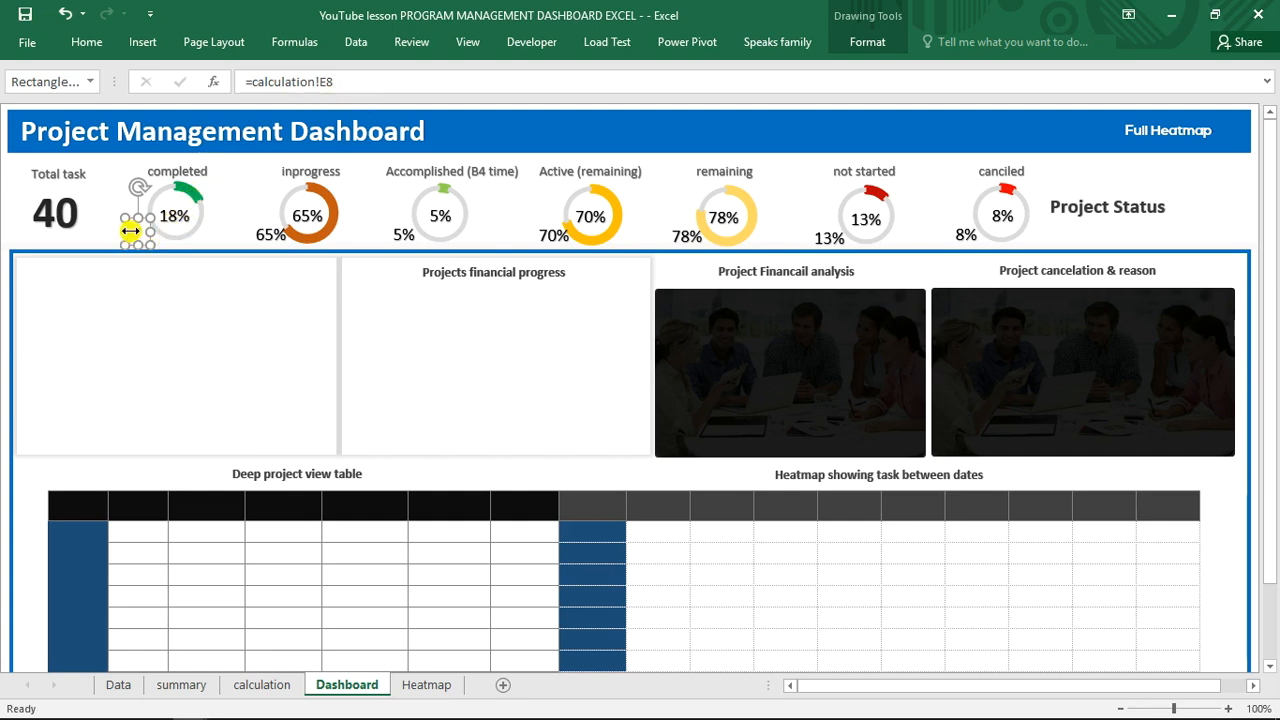
- Relink the copied labels beside the inprogress and Accomplished (B4 time) charts to =calculation!E10 and =calculation!E14
{"action": "left_click", "coordinate": [268, 235]}
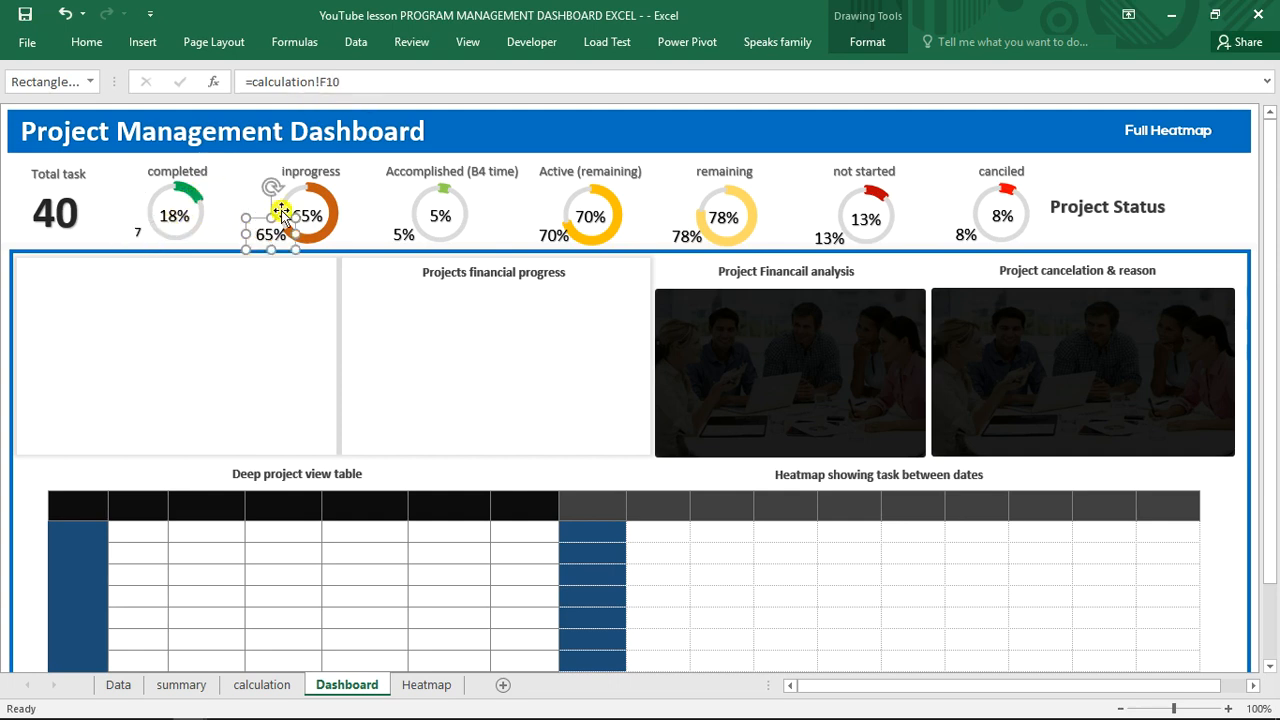
{"action": "left_click", "coordinate": [322, 82]}
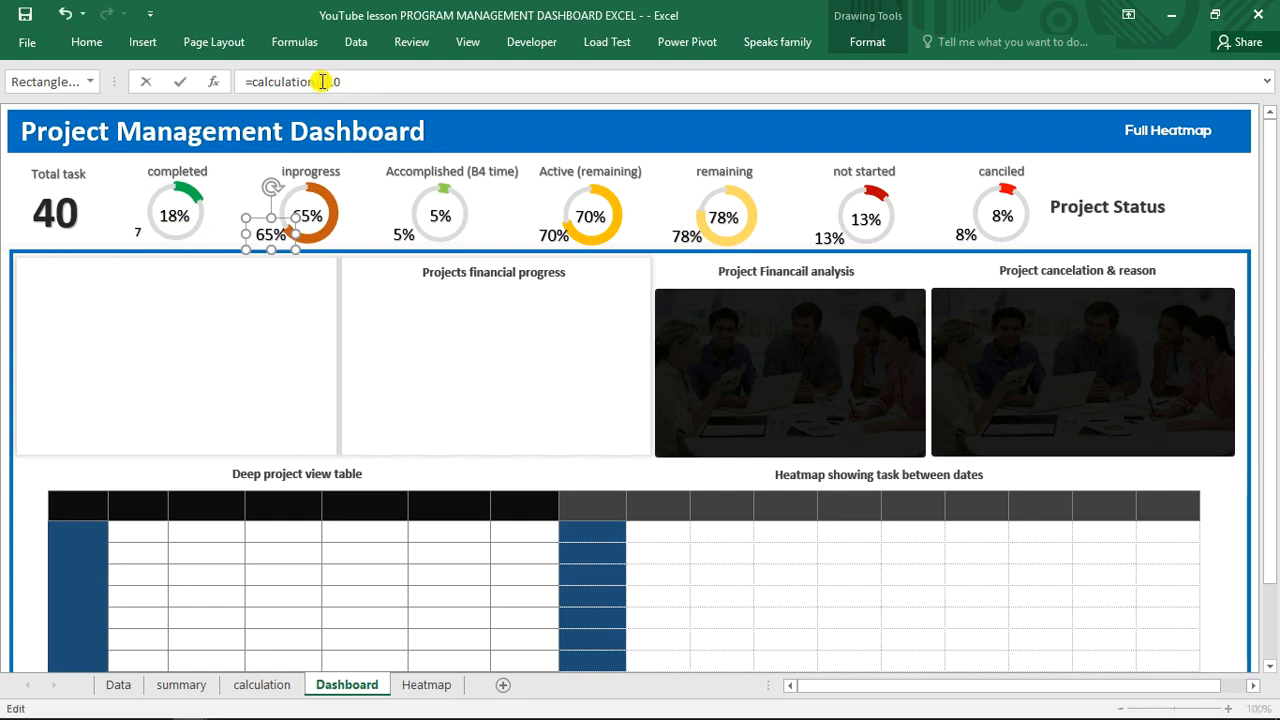
{"action": "key", "text": "BackSpace"}
{"action": "type", "text": "e"}
{"action": "left_click_drag", "start_coordinate": [403, 243], "coordinate": [404, 243]}
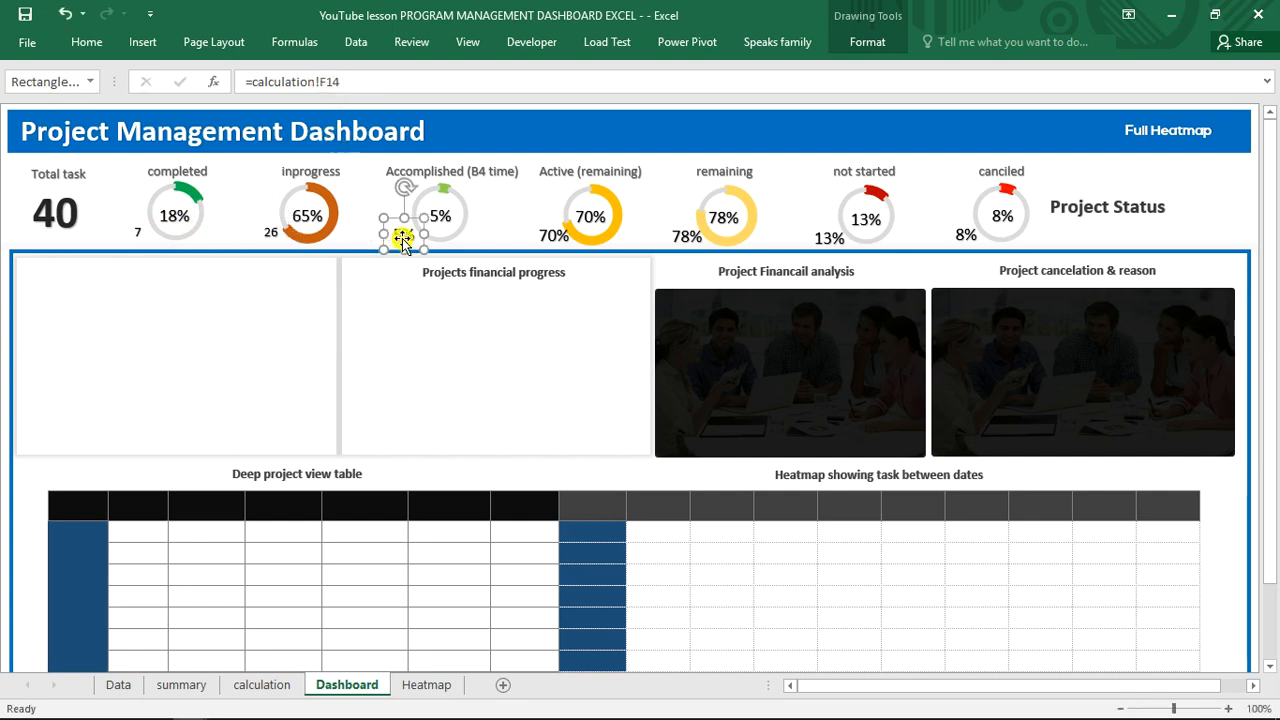
{"action": "left_click", "coordinate": [322, 82]}
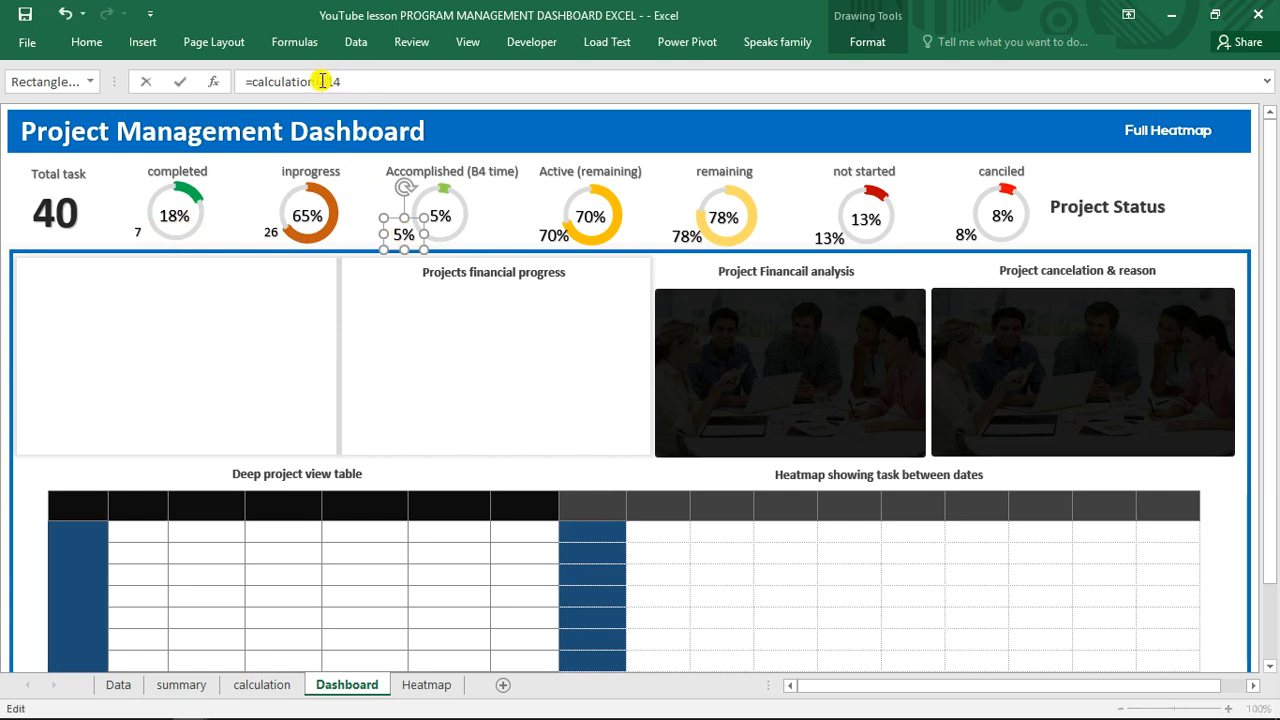
{"action": "key", "text": "Return"}
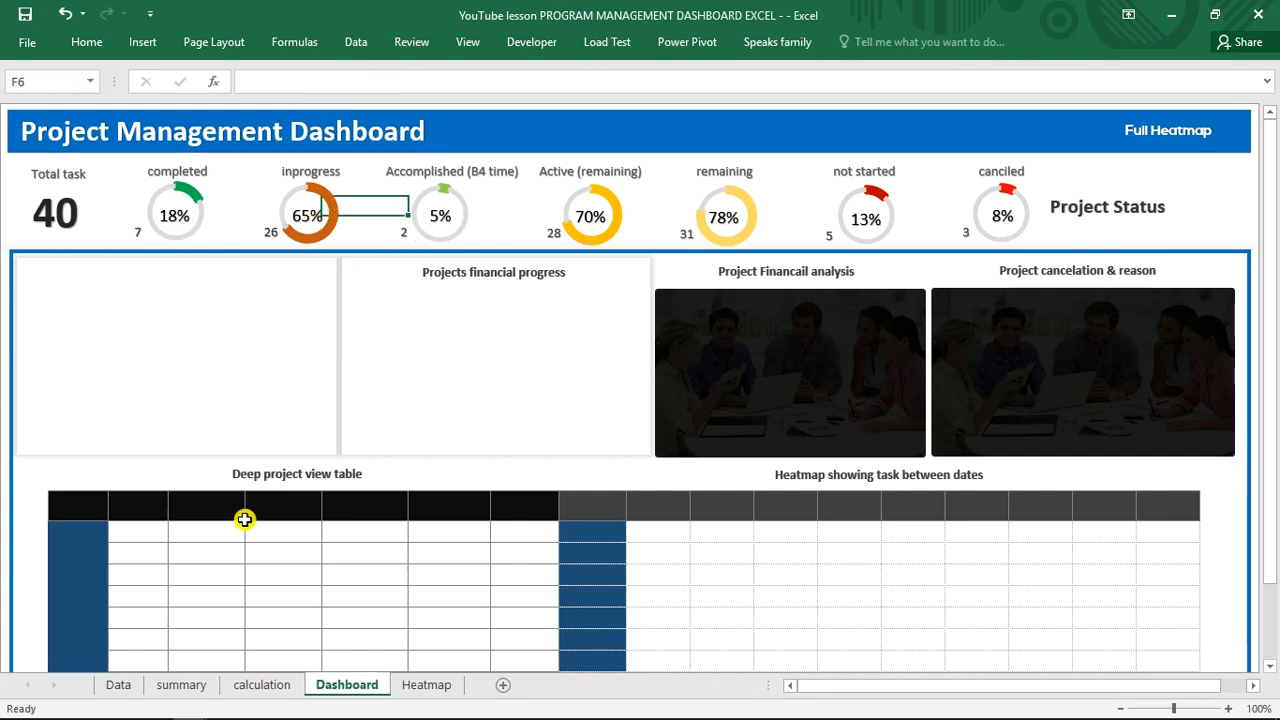
- Insert a Project slicer for the pivot table on the summary sheet
{"action": "left_click", "coordinate": [190, 688]}
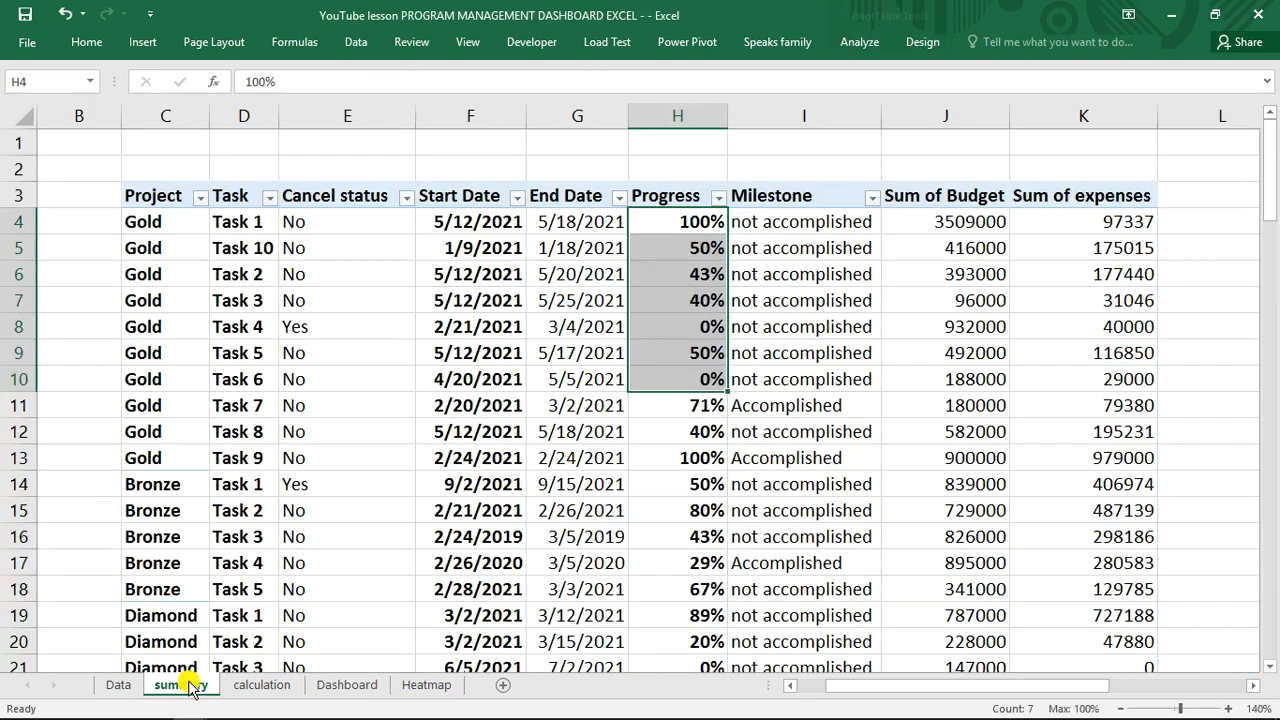
{"action": "left_click", "coordinate": [532, 350]}
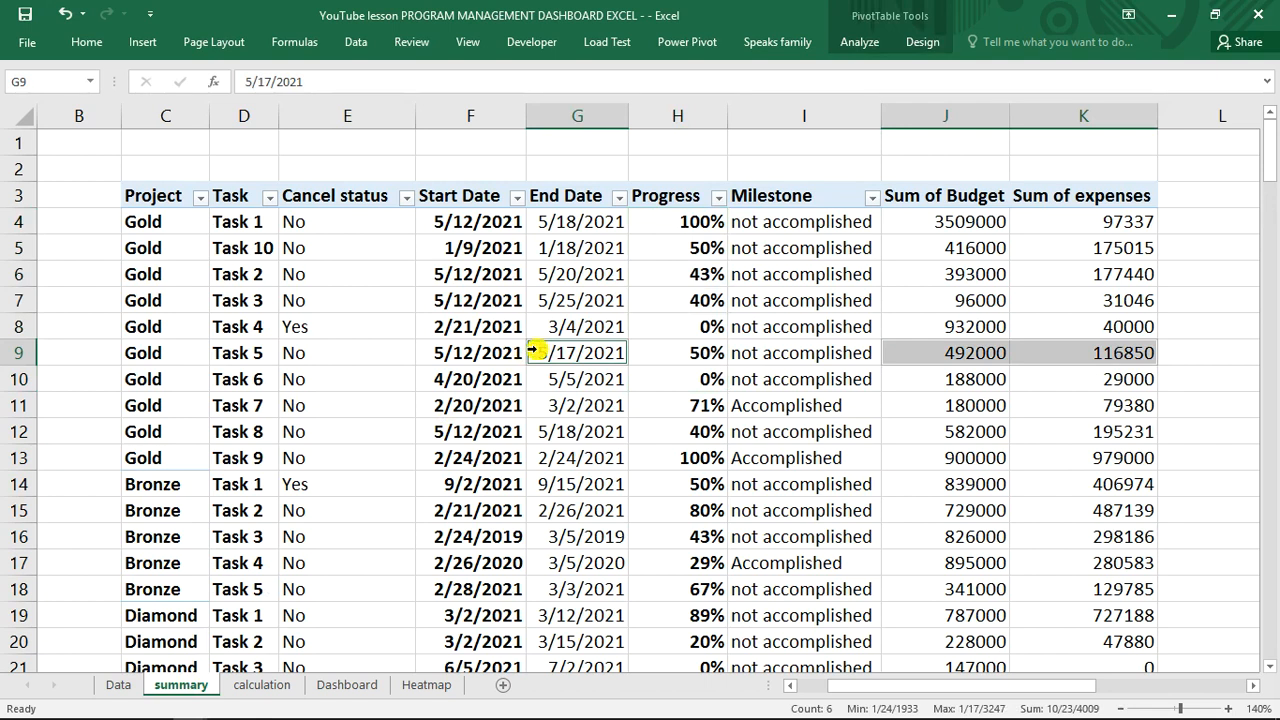
{"action": "left_click", "coordinate": [859, 42]}
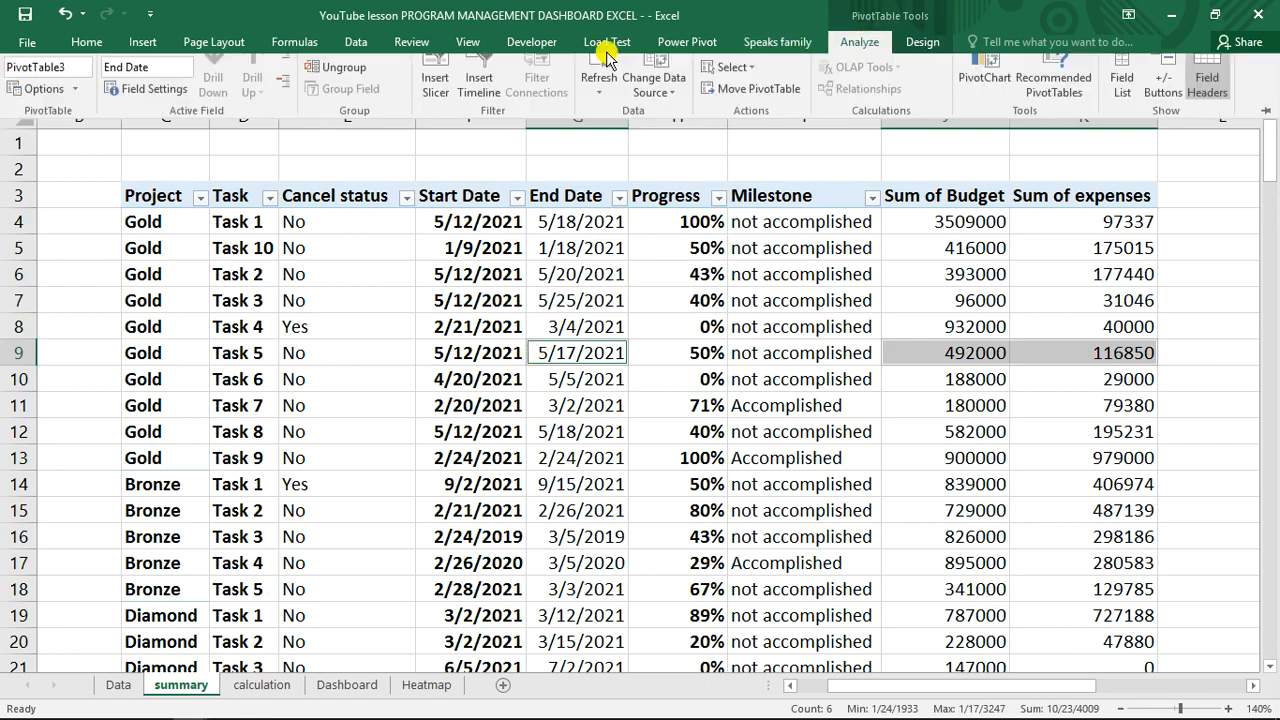
{"action": "left_click", "coordinate": [435, 77]}
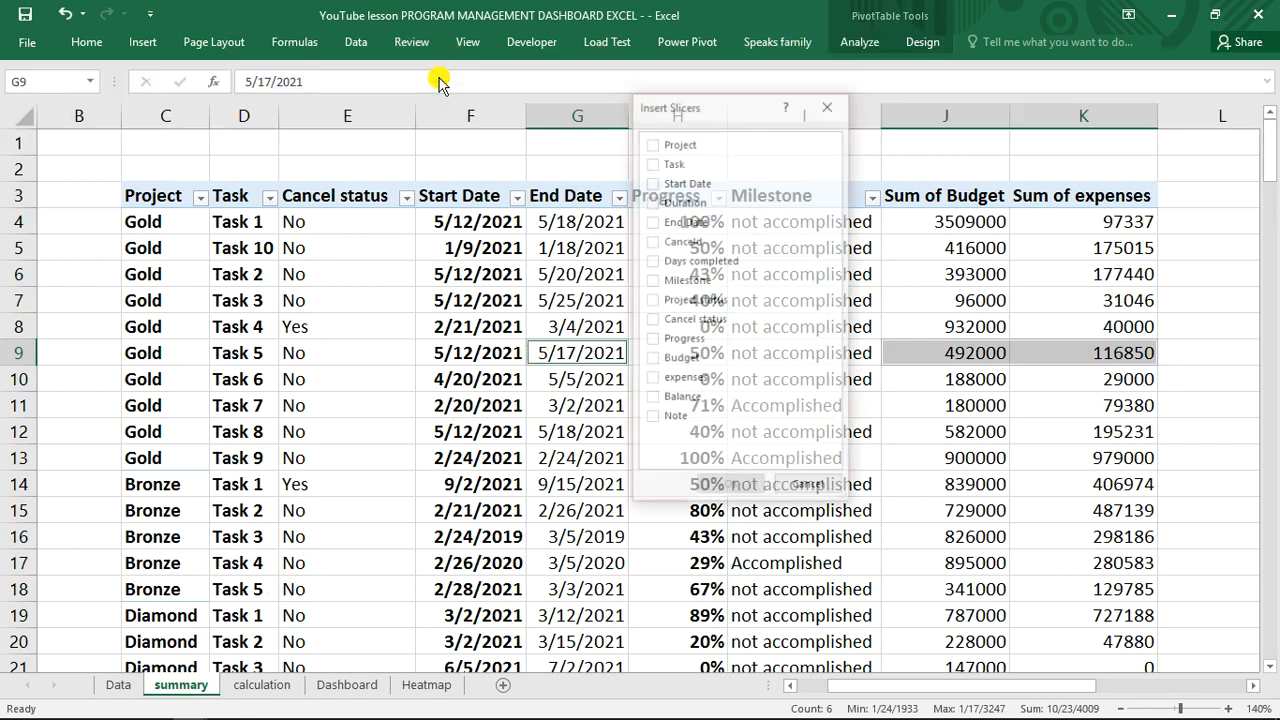
{"action": "left_click", "coordinate": [657, 145]}
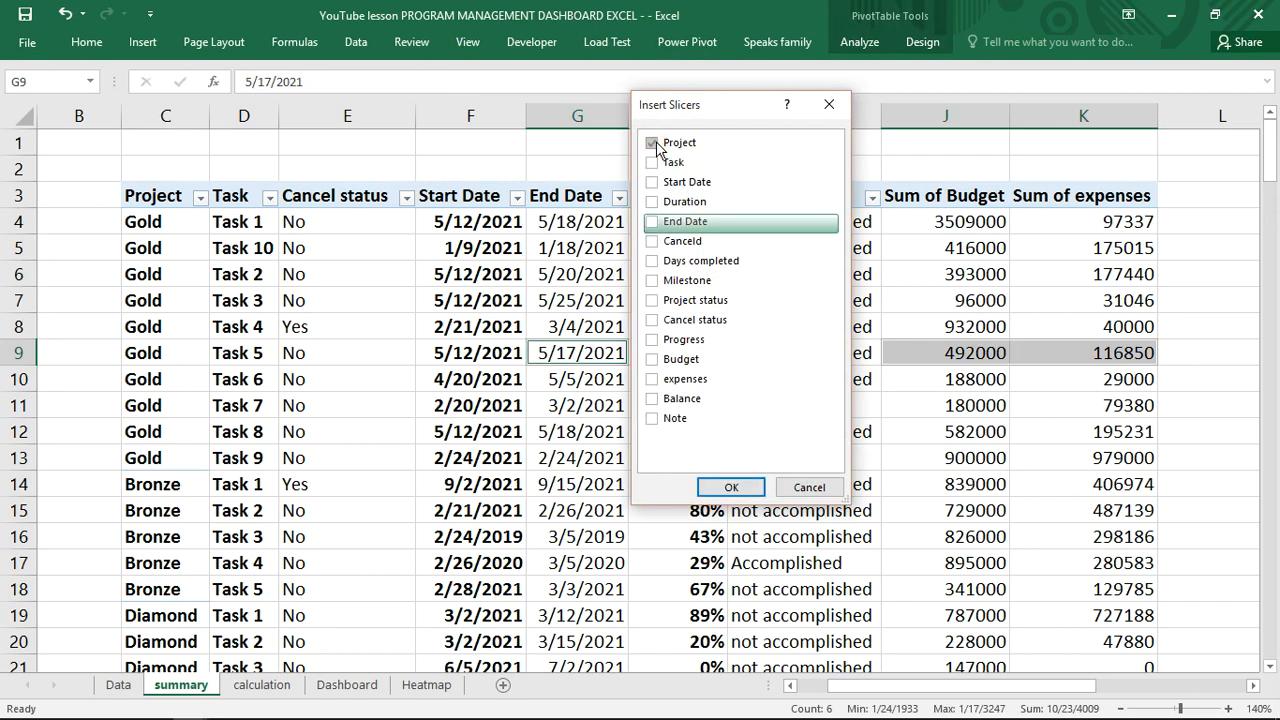
{"action": "left_click", "coordinate": [728, 487]}
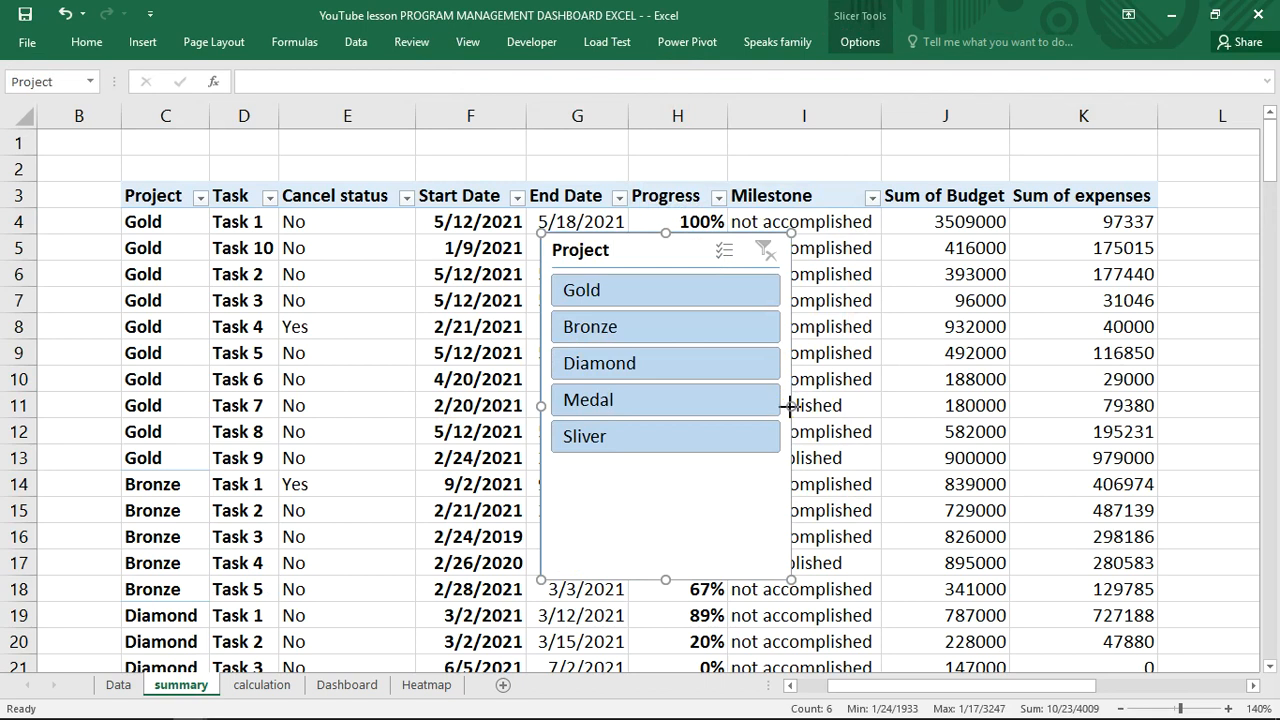
- Narrow and shorten the Project slicer so its frame closely fits the five project buttons
{"action": "left_click_drag", "start_coordinate": [789, 405], "coordinate": [668, 405]}
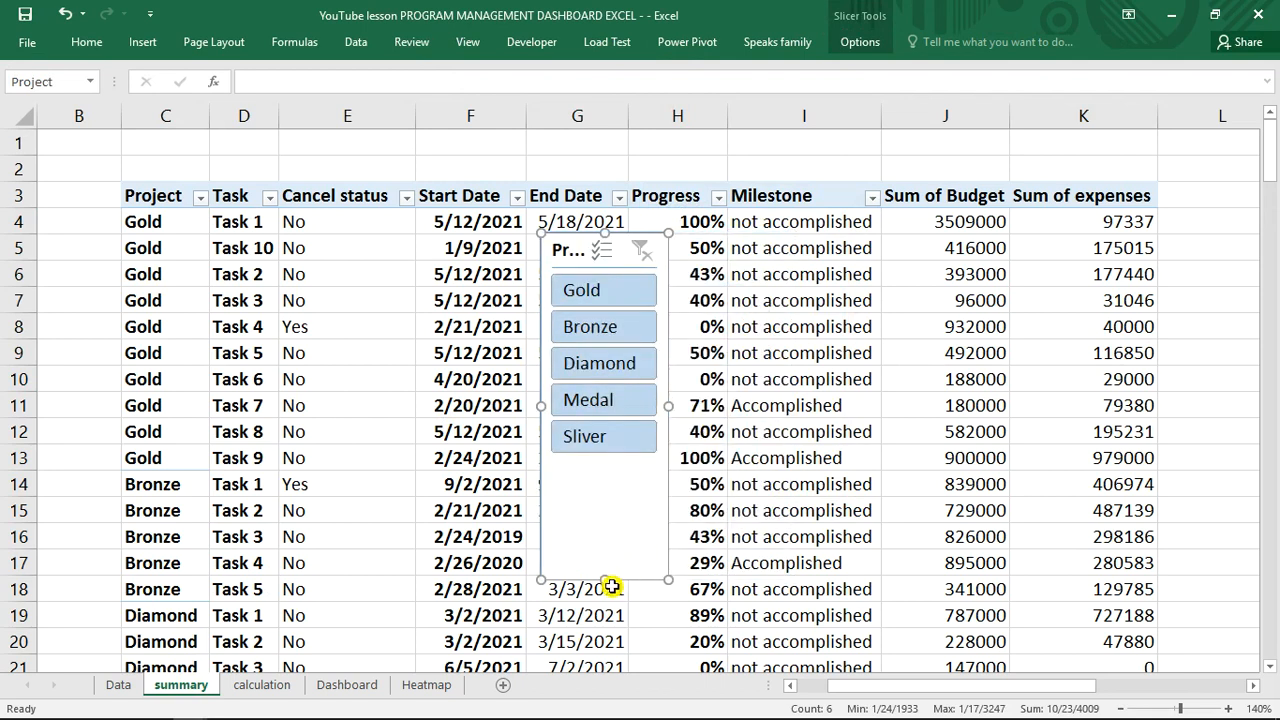
{"action": "left_click_drag", "start_coordinate": [607, 579], "coordinate": [602, 470]}
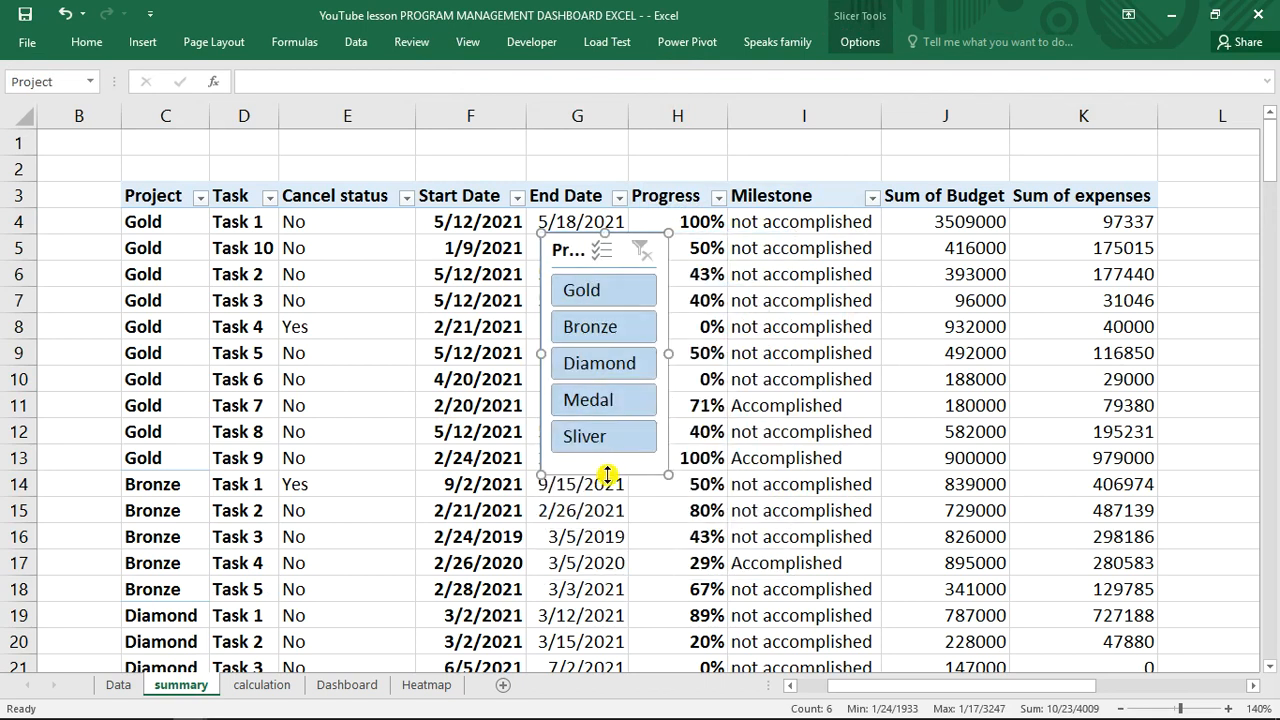
- Set the Project slicer to hide items with no data and clear its header caption
{"action": "right_click", "coordinate": [567, 246]}
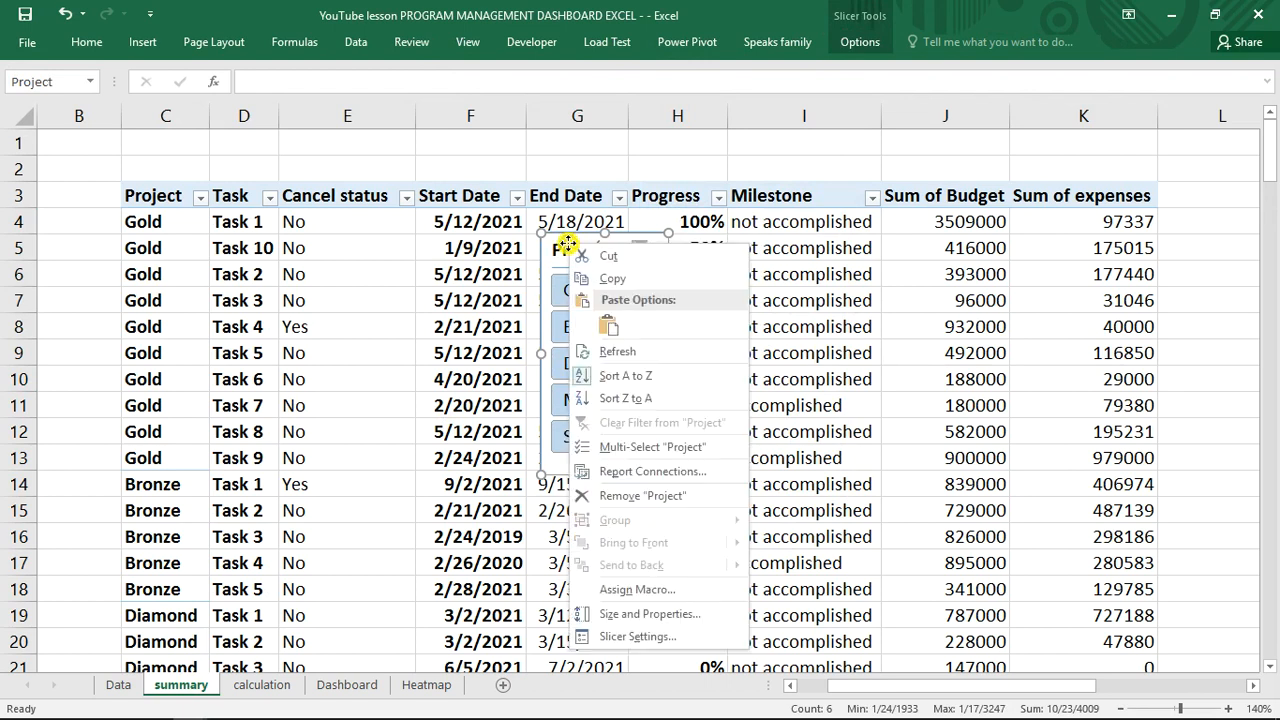
{"action": "left_click", "coordinate": [660, 637]}
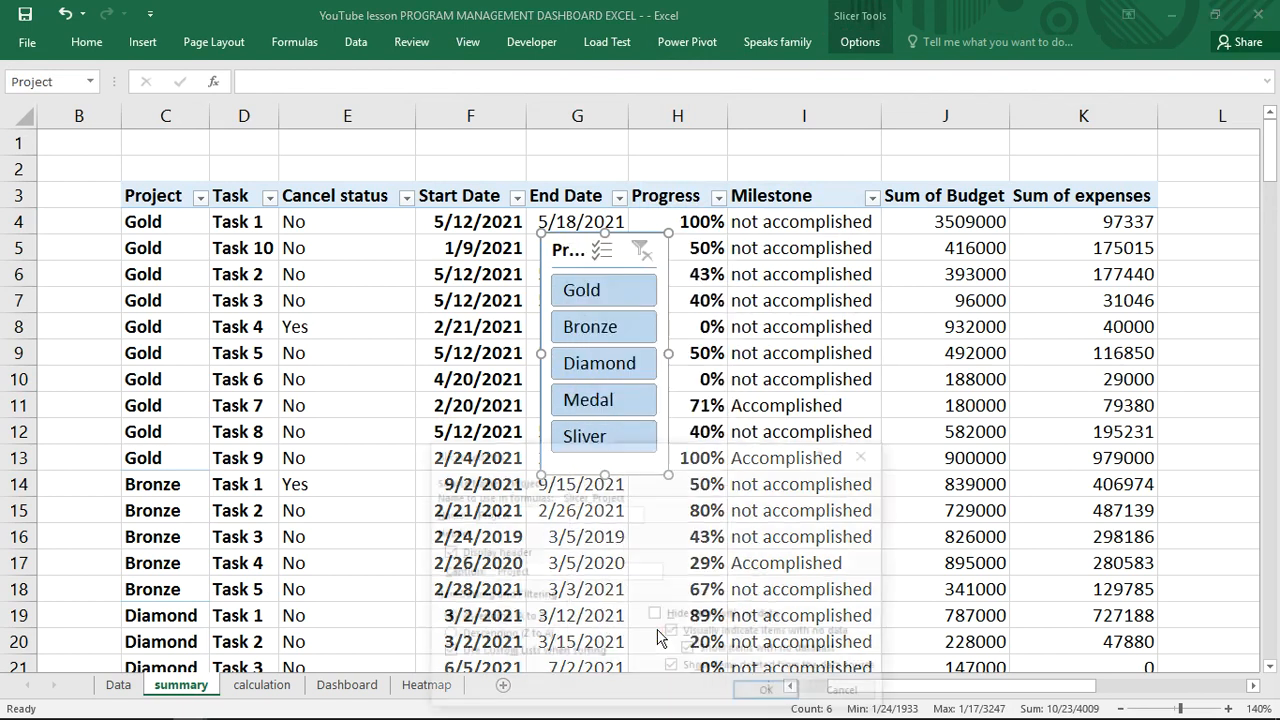
{"action": "left_click", "coordinate": [656, 615]}
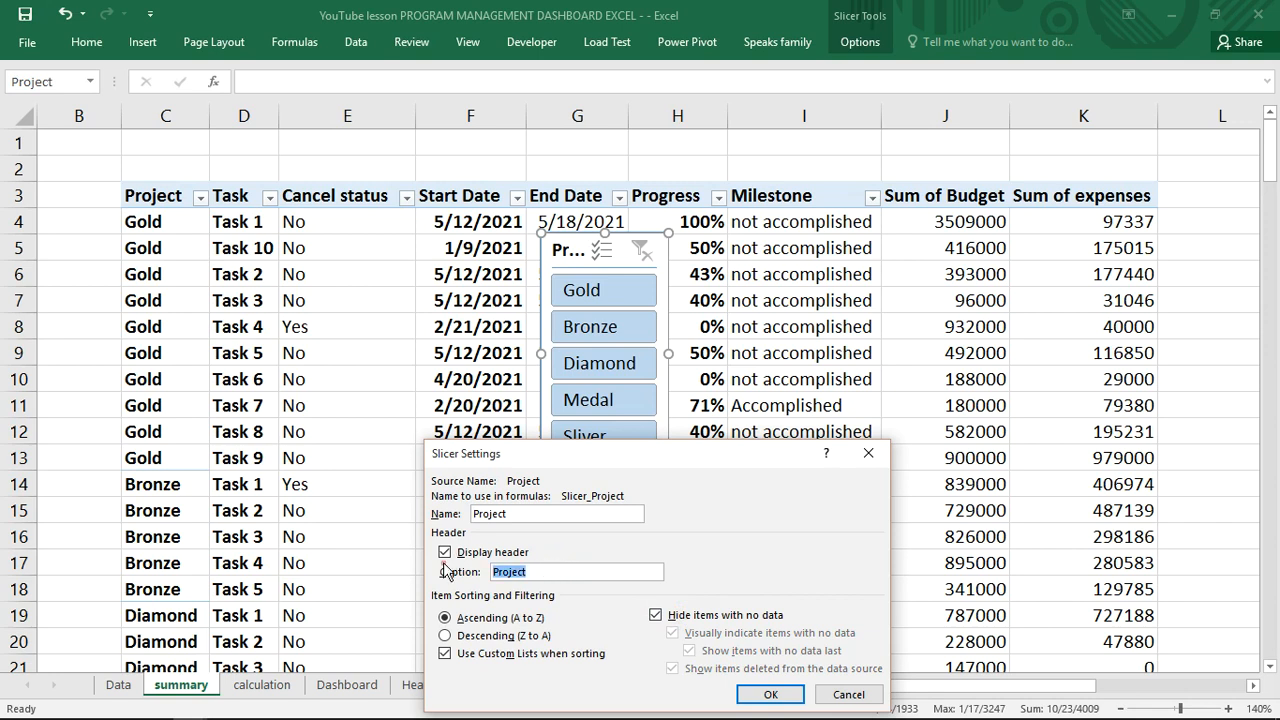
{"action": "key", "text": "BackSpace"}
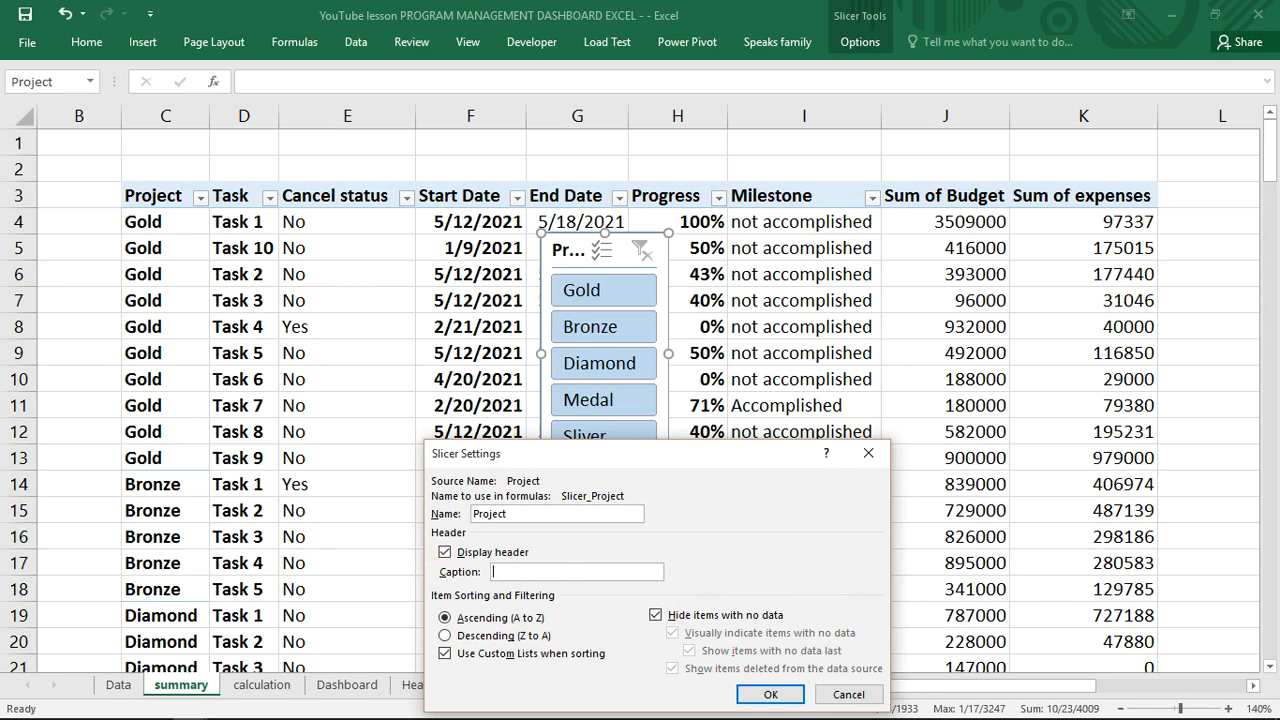
{"action": "left_click", "coordinate": [771, 694]}
- Move the Project slicer from the summary sheet to the Dashboard, at the right end of the empty panel beside Projects financial progress
{"action": "key", "text": "ctrl+x"}
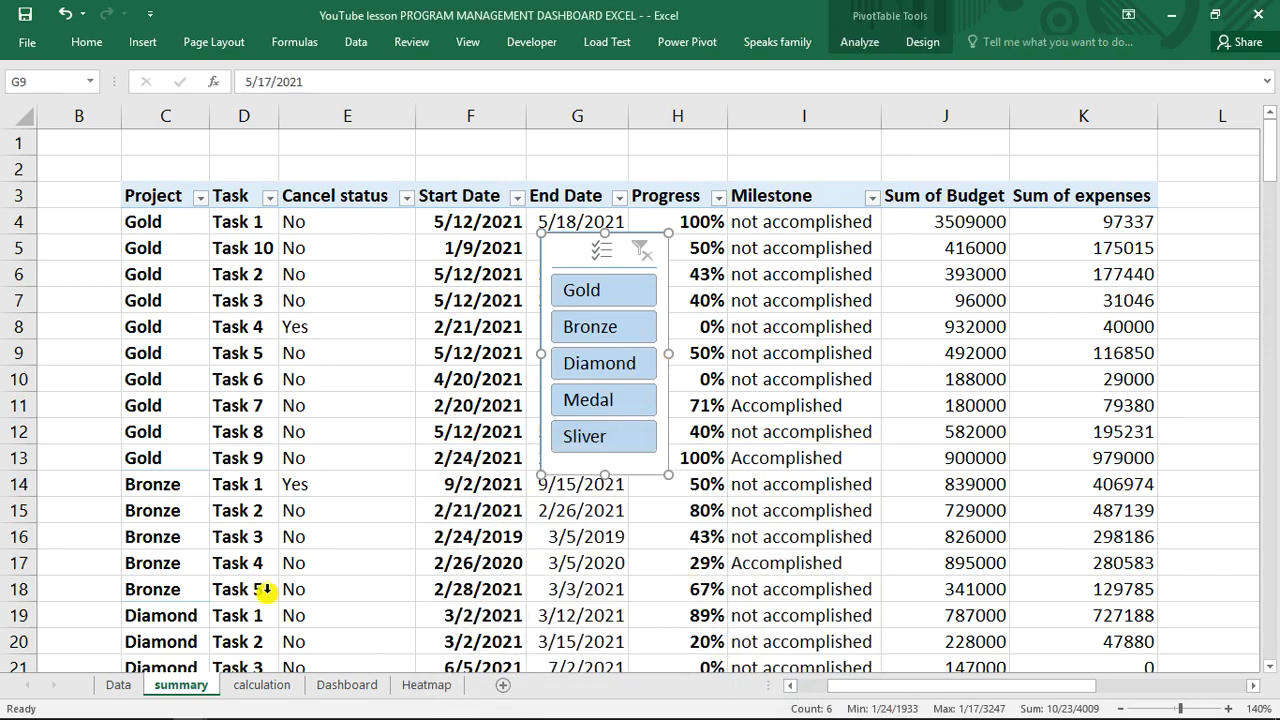
{"action": "left_click", "coordinate": [340, 685]}
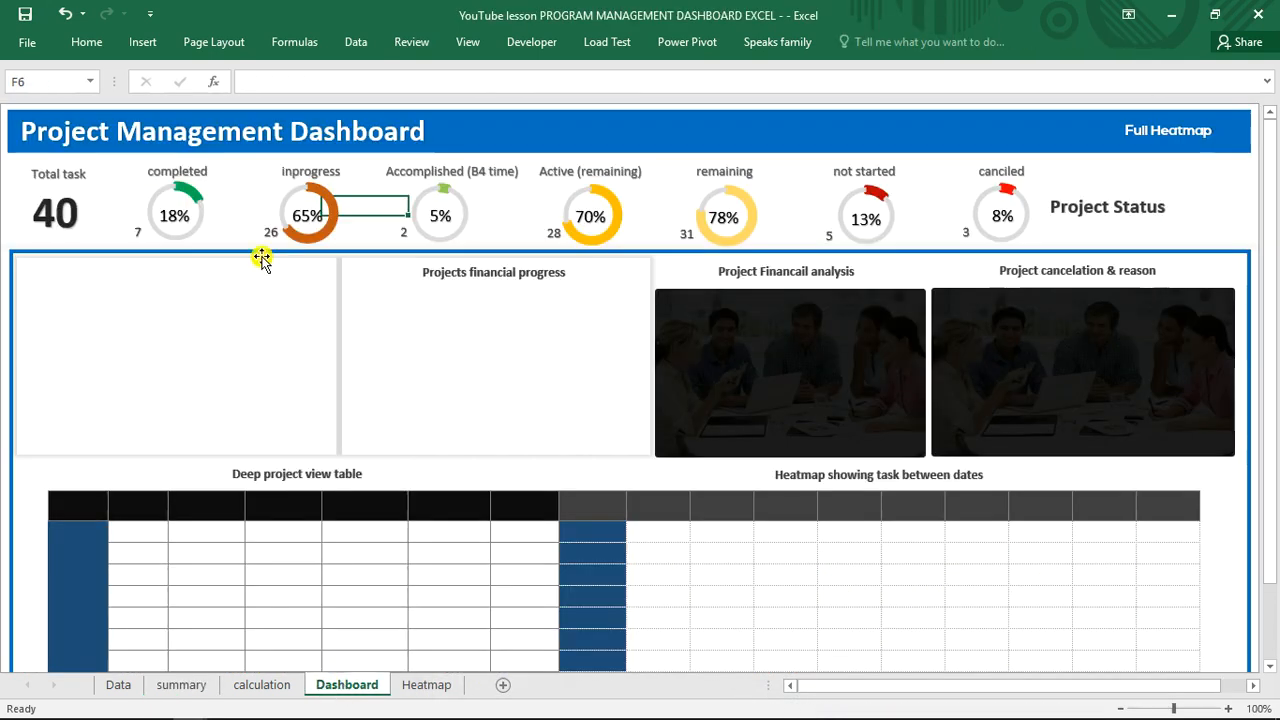
{"action": "left_click", "coordinate": [259, 289]}
{"action": "key", "text": "ctrl+v"}
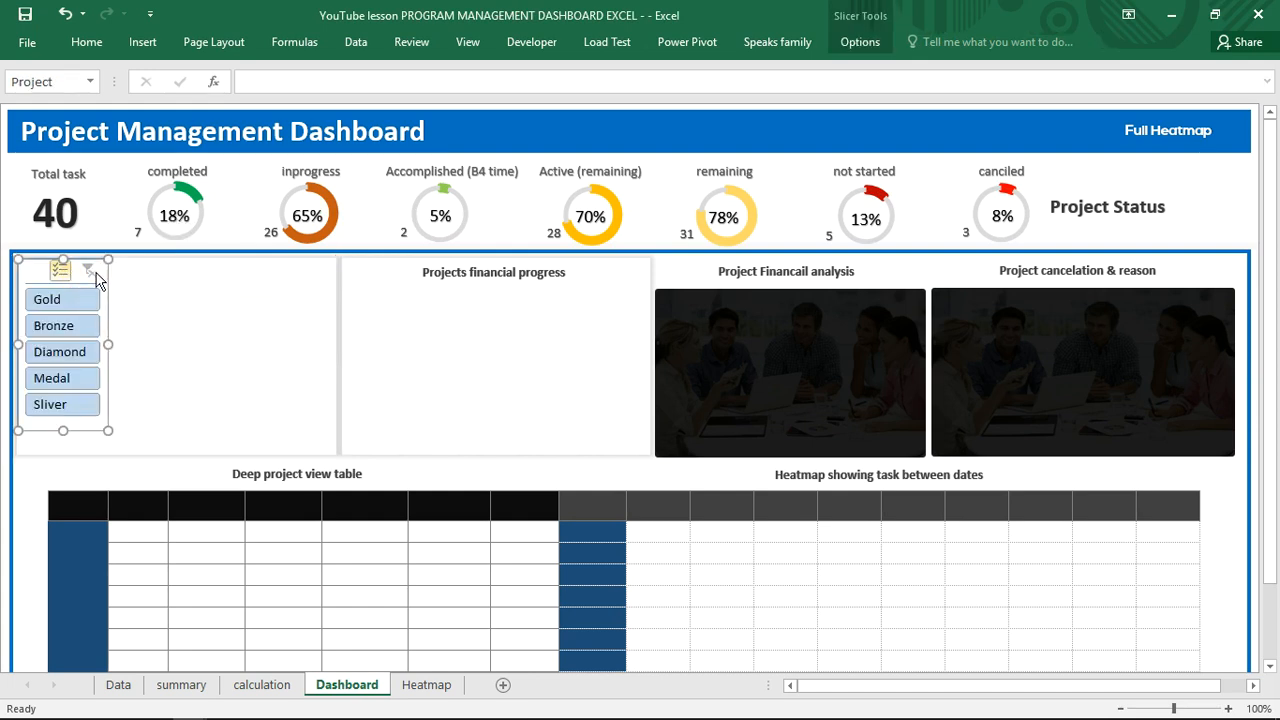
{"action": "left_click_drag", "start_coordinate": [33, 271], "coordinate": [259, 273]}
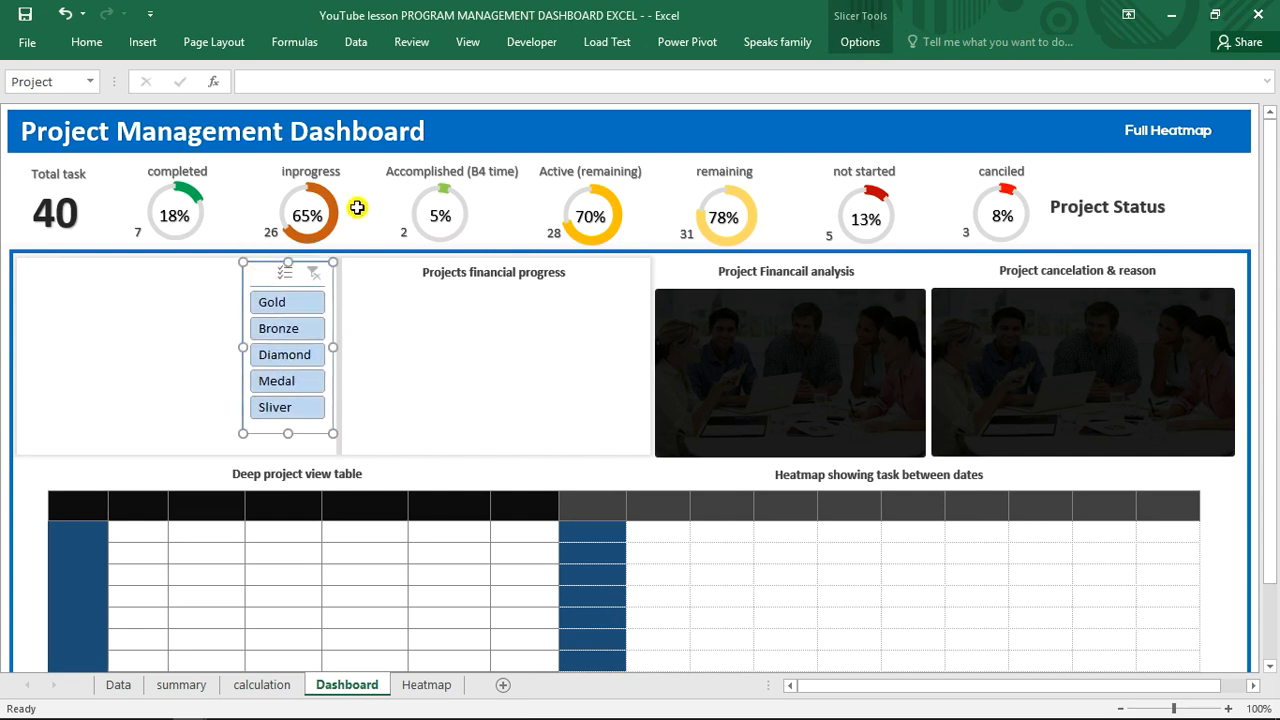
- Apply the plain white slicer style without coloured buttons to the Project slicer
{"action": "left_click", "coordinate": [871, 43]}
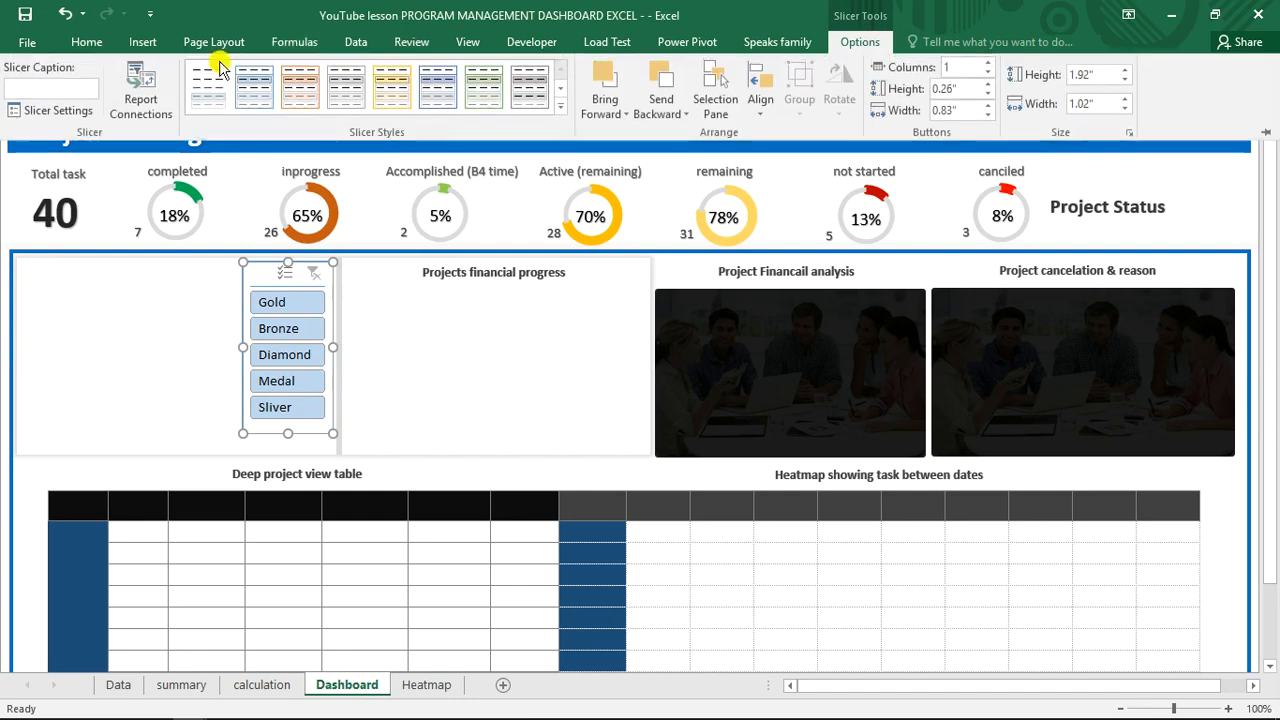
{"action": "left_click", "coordinate": [207, 90]}
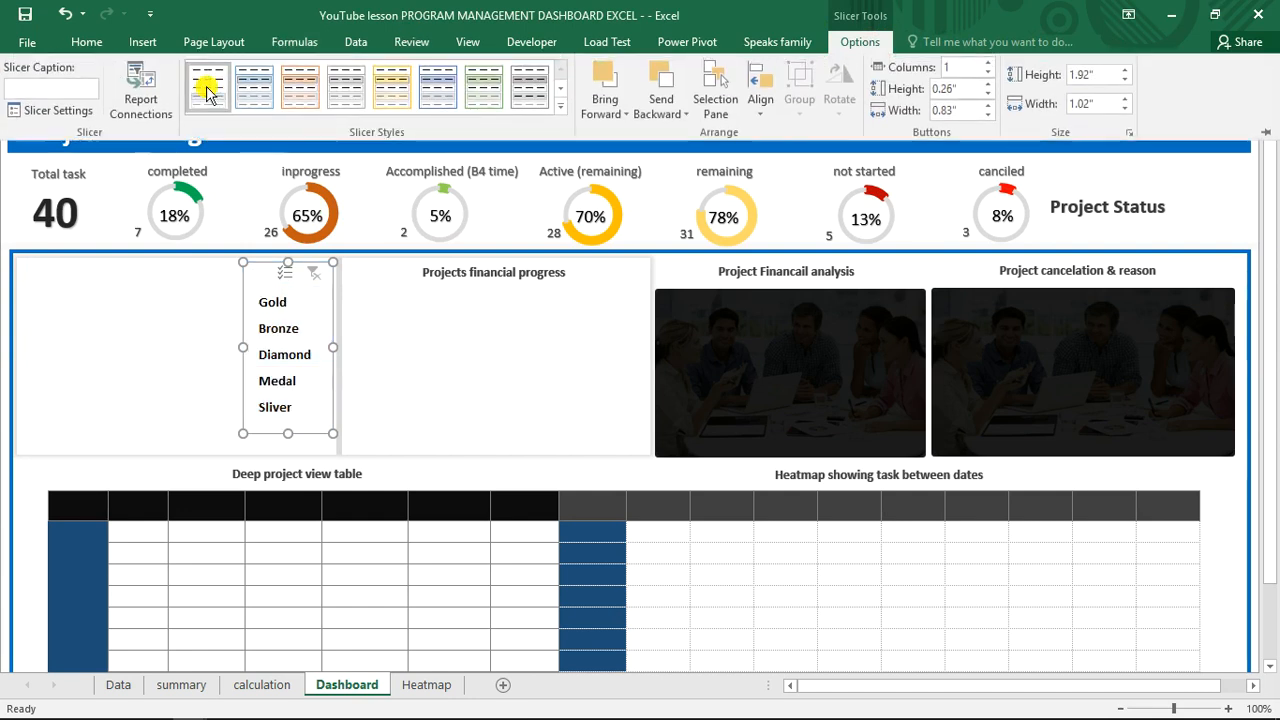
{"action": "left_click", "coordinate": [175, 257]}
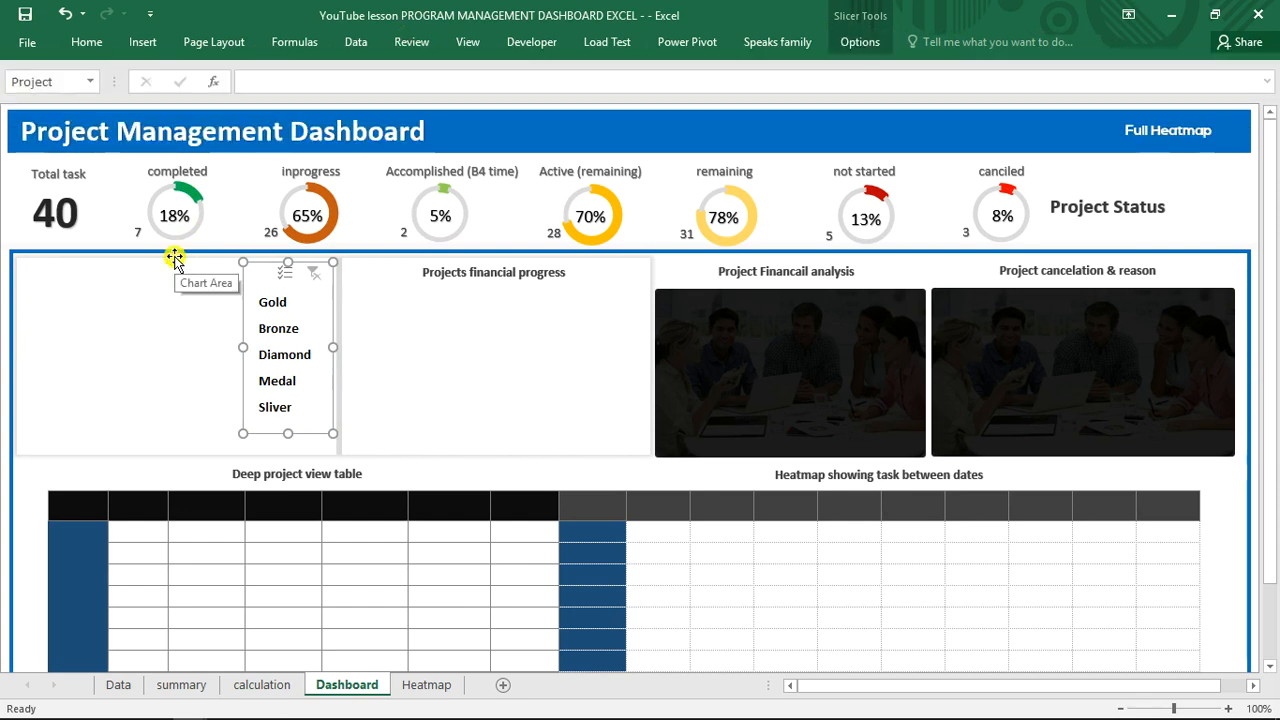
- Test the slicer by filtering the dashboard by Diamond, Bronze, Gold and Bronze again, then clear the filter
{"action": "left_click", "coordinate": [288, 357]}
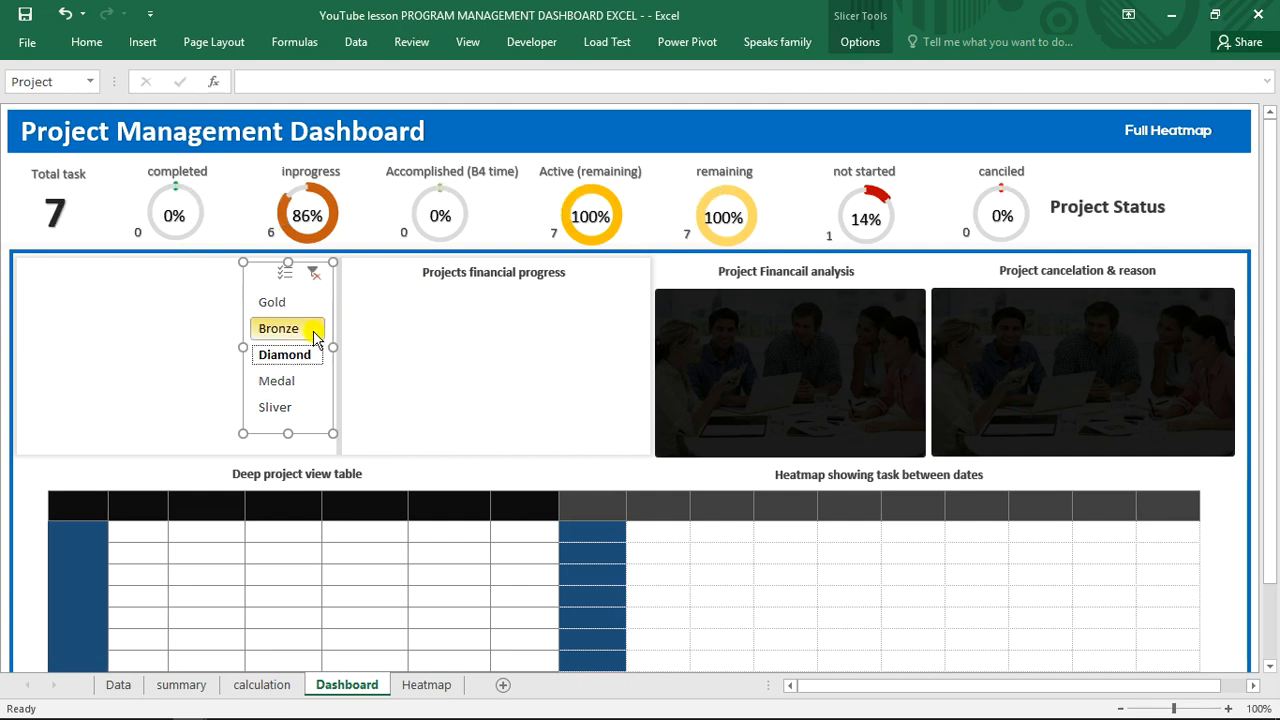
{"action": "left_click", "coordinate": [305, 332]}
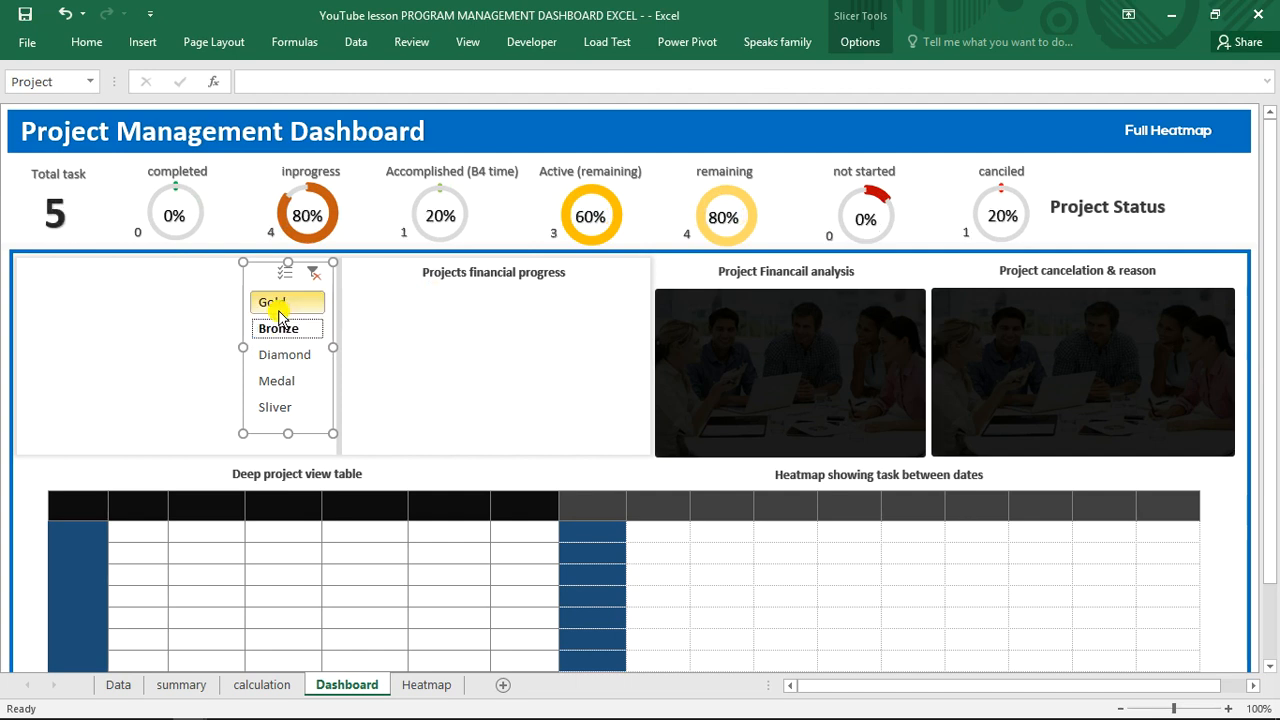
{"action": "left_click", "coordinate": [281, 308]}
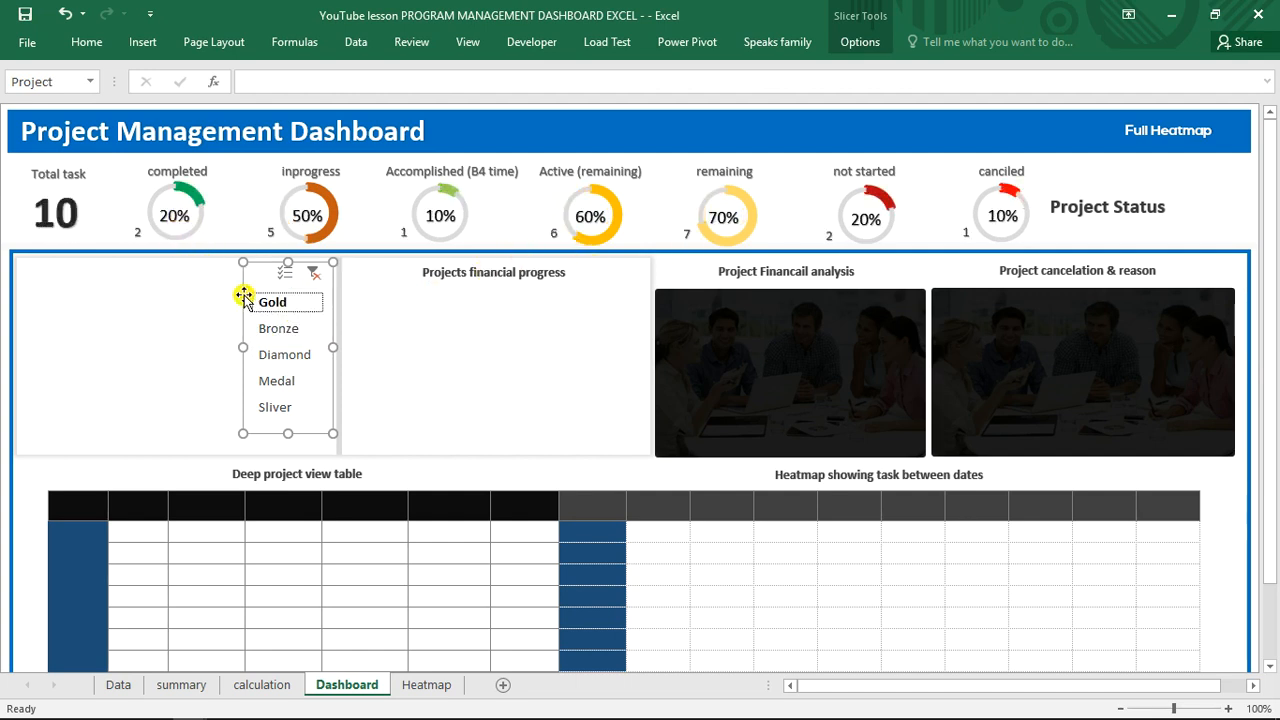
{"action": "left_click", "coordinate": [290, 333]}
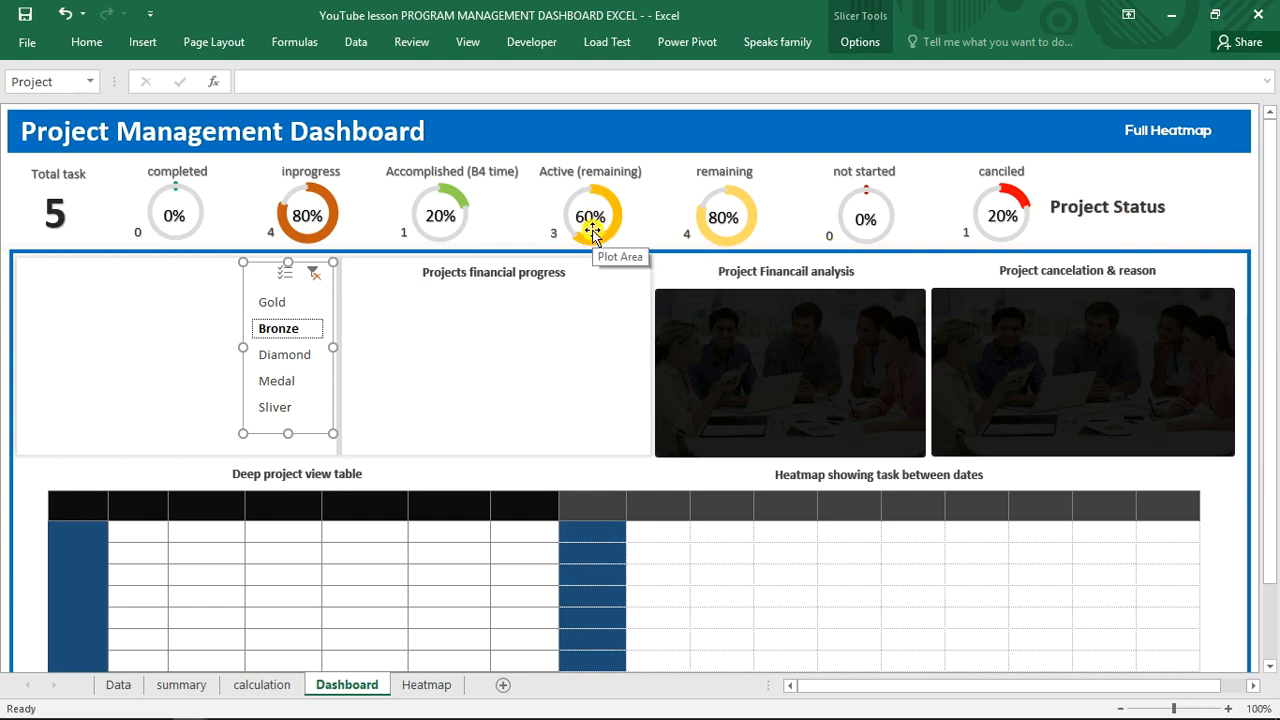
{"action": "left_click", "coordinate": [314, 274]}
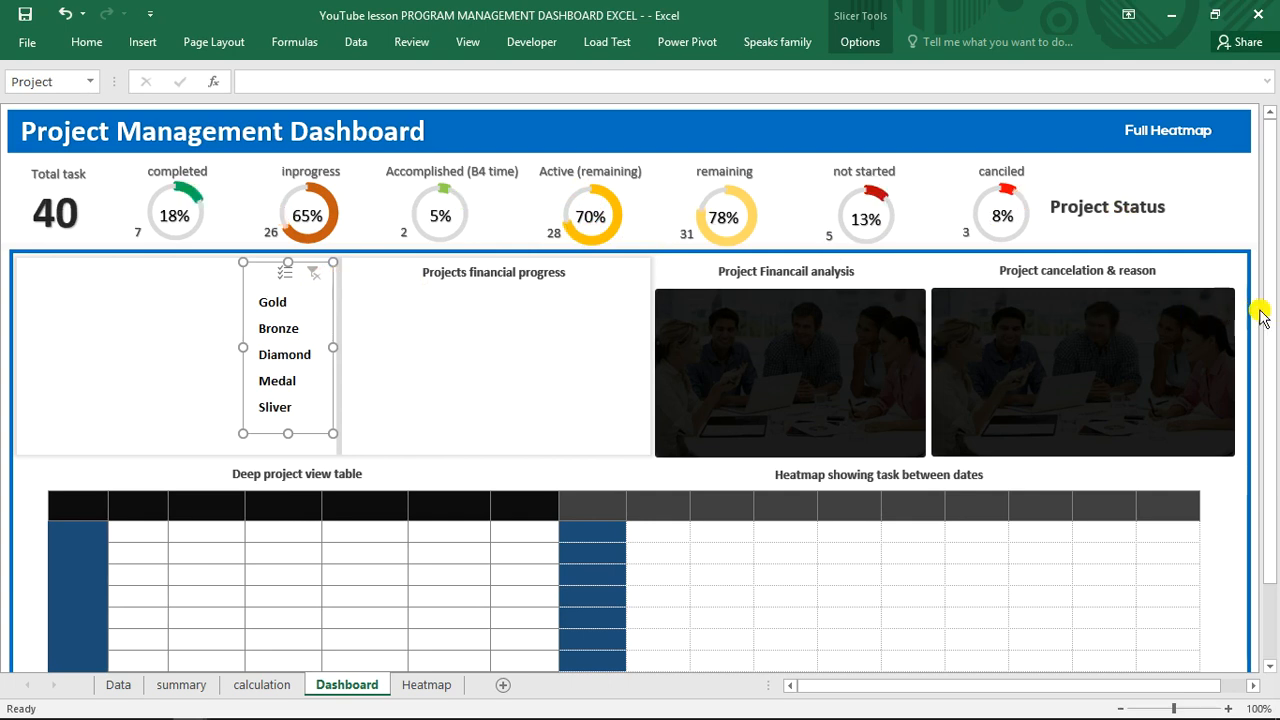
- Add a new worksheet after the Dashboard and name it table view
{"action": "scroll", "coordinate": [1273, 320], "scroll_direction": "down", "scroll_amount": 1}
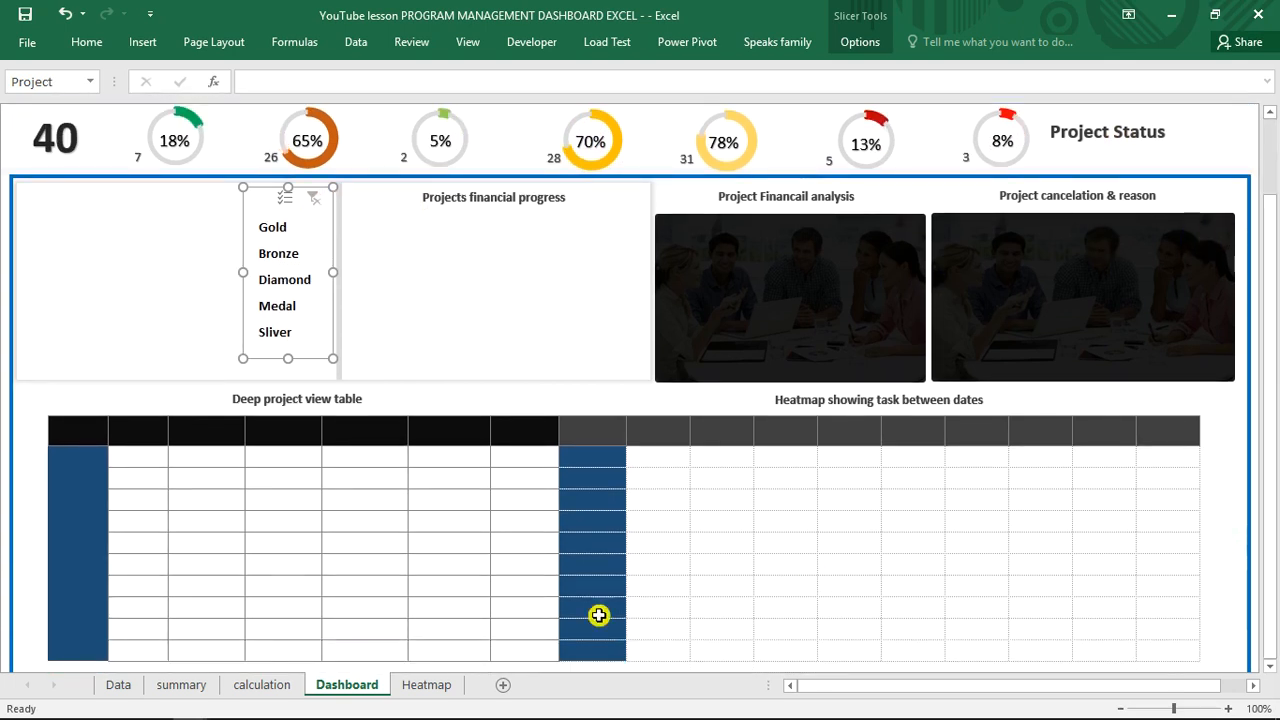
{"action": "left_click", "coordinate": [142, 463]}
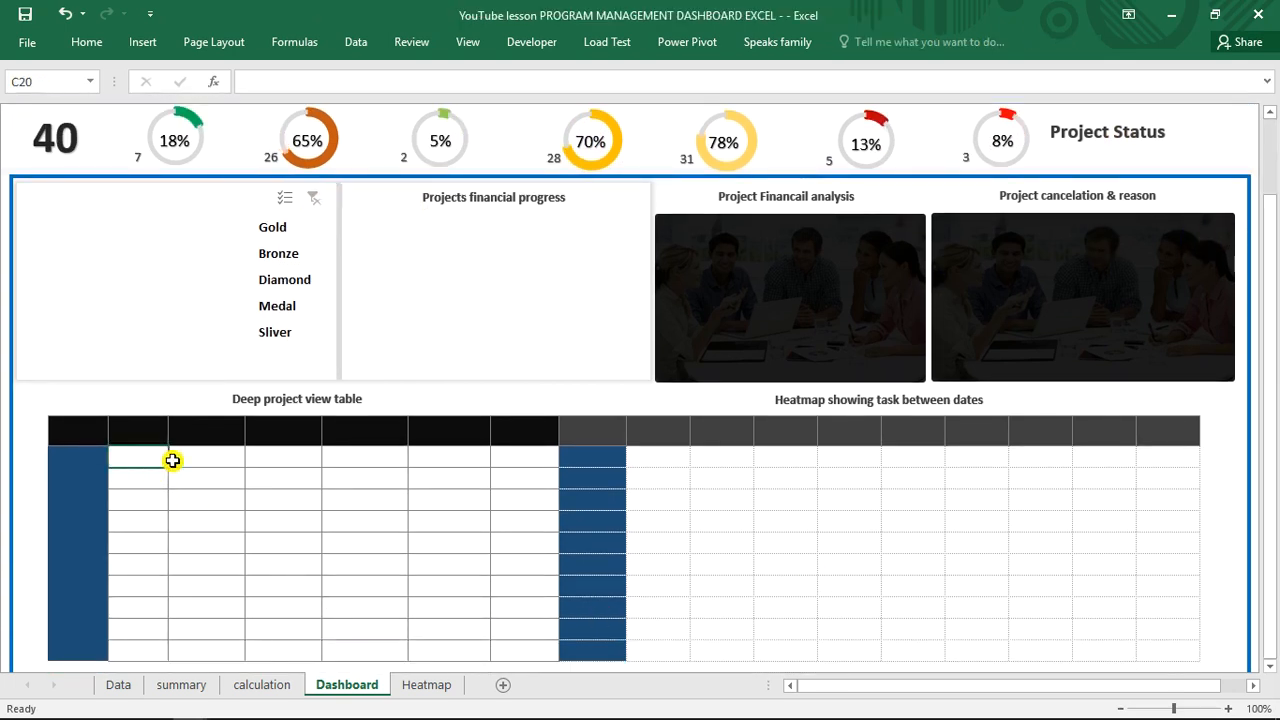
{"action": "left_click", "coordinate": [502, 686]}
{"action": "double_click", "coordinate": [438, 685]}
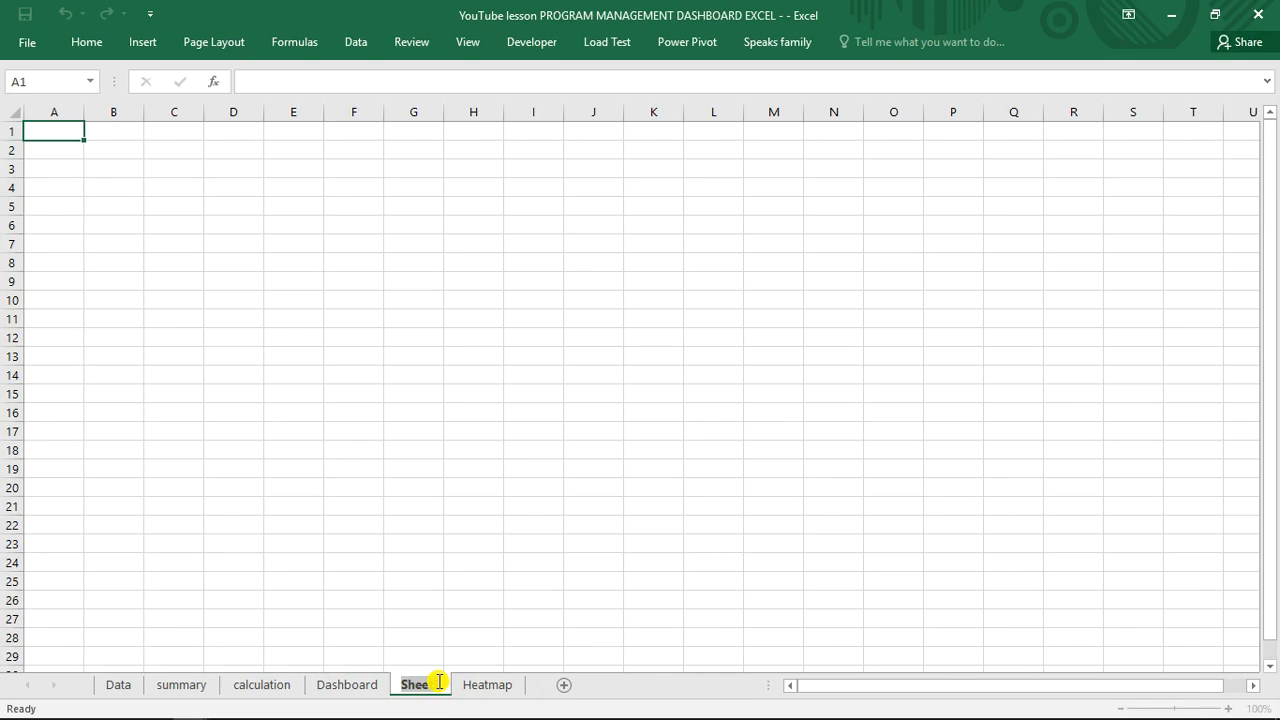
{"action": "type", "text": "table"}
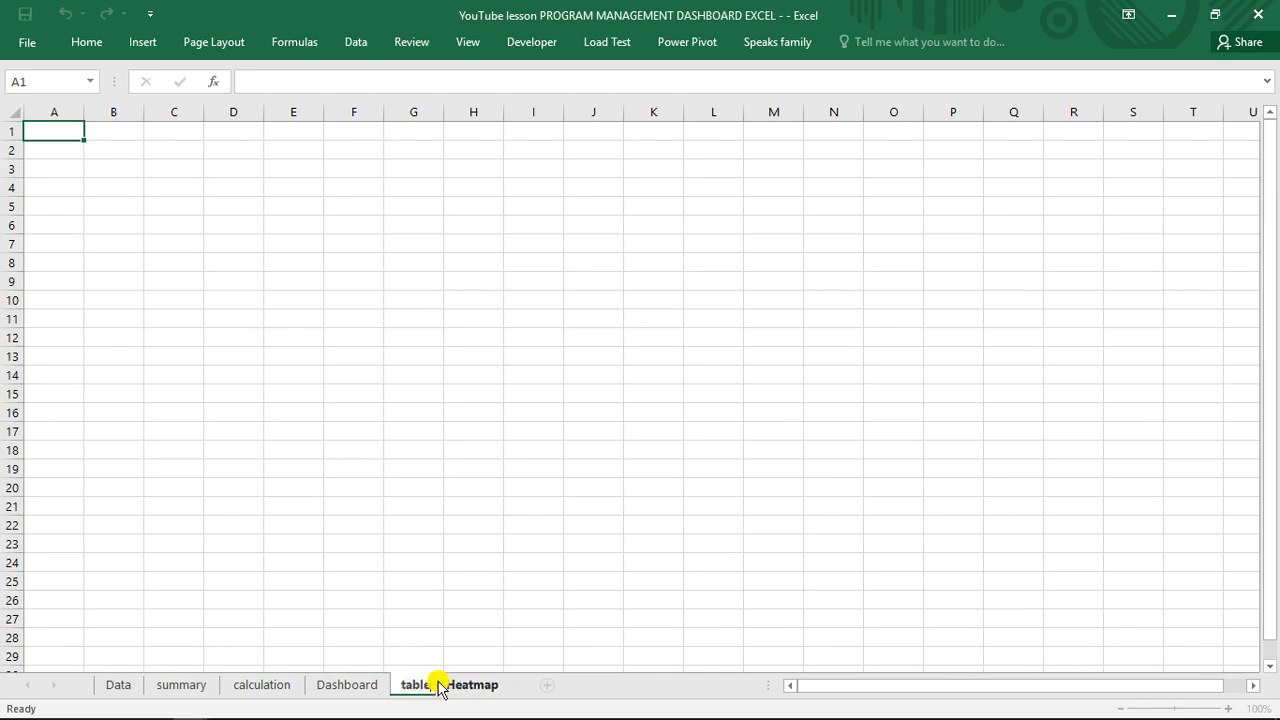
{"action": "type", "text": " view"}
{"action": "key", "text": "Return"}
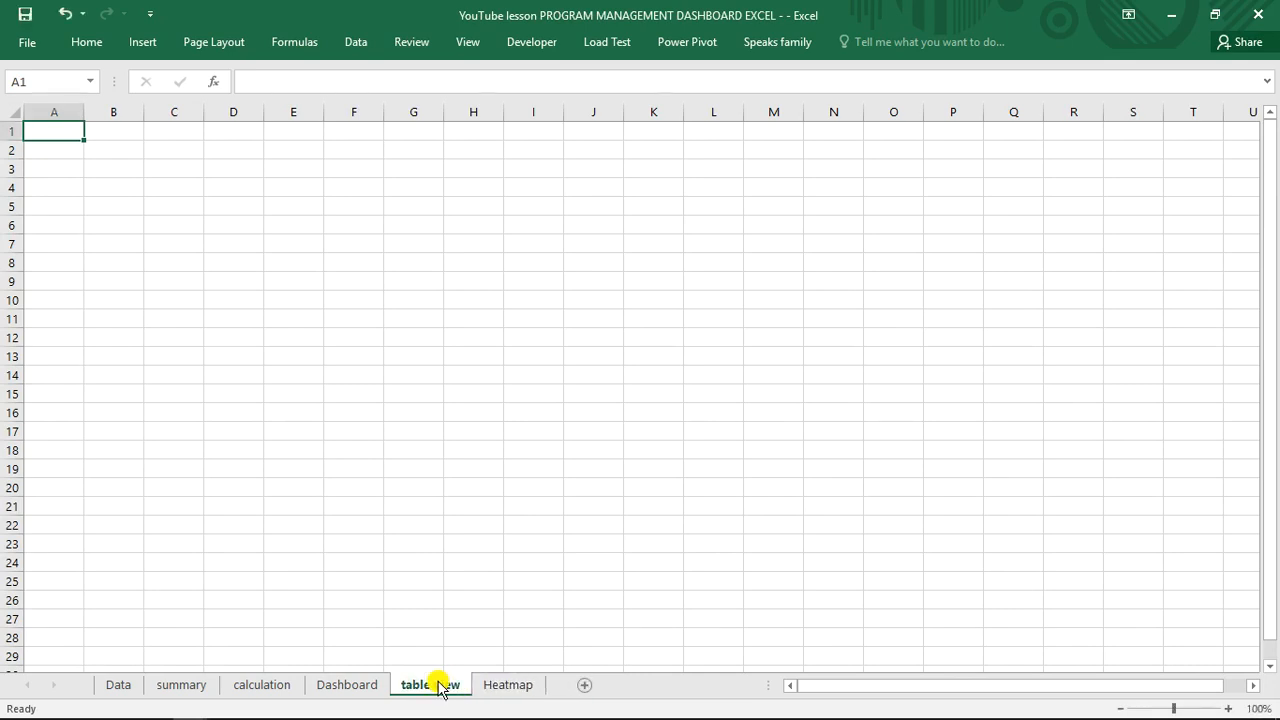
- Copy the pivot table columns C:K from the summary sheet into the table view sheet, starting at column C
{"action": "left_click", "coordinate": [181, 684]}
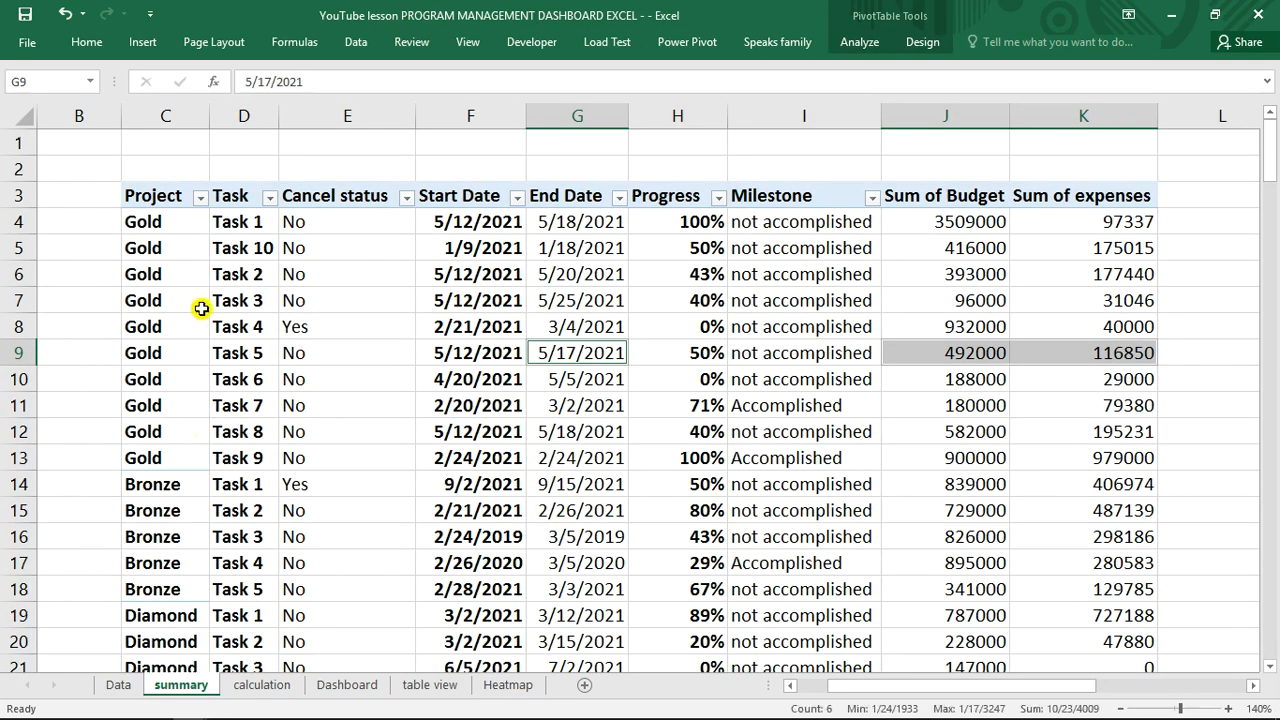
{"action": "left_click_drag", "start_coordinate": [172, 115], "coordinate": [1083, 97]}
{"action": "key", "text": "ctrl+c"}
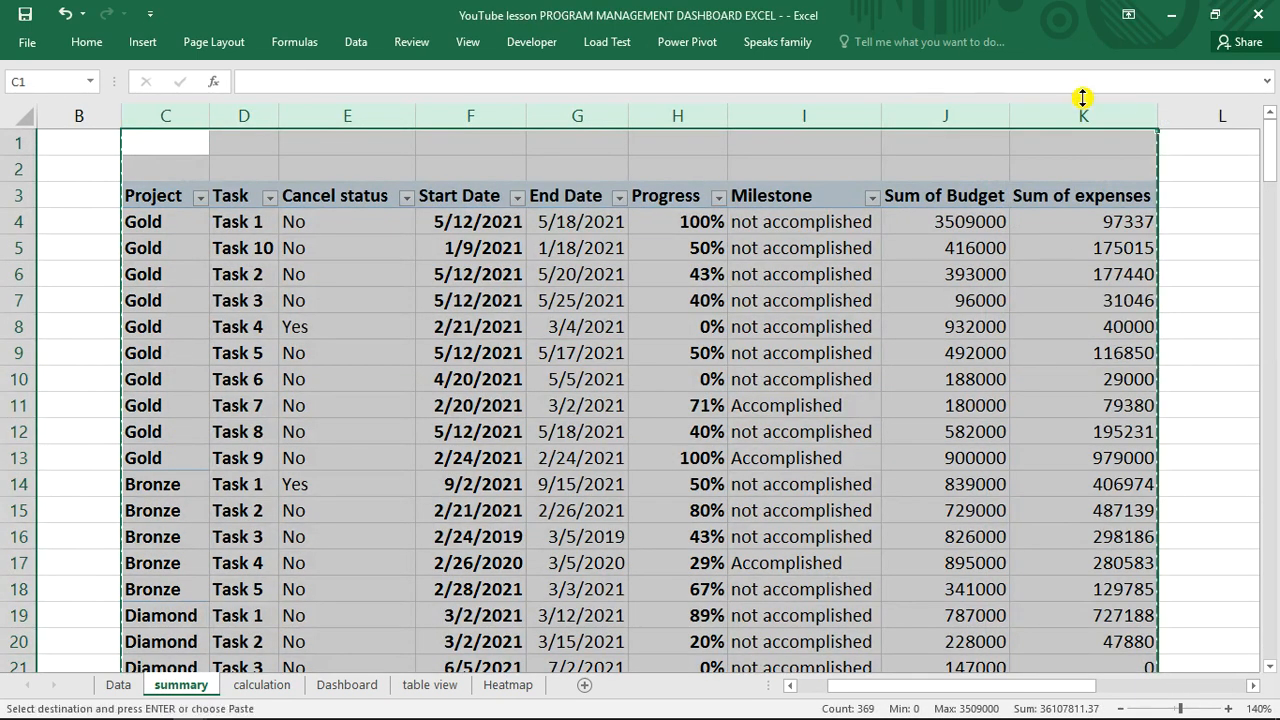
{"action": "left_click", "coordinate": [420, 688]}
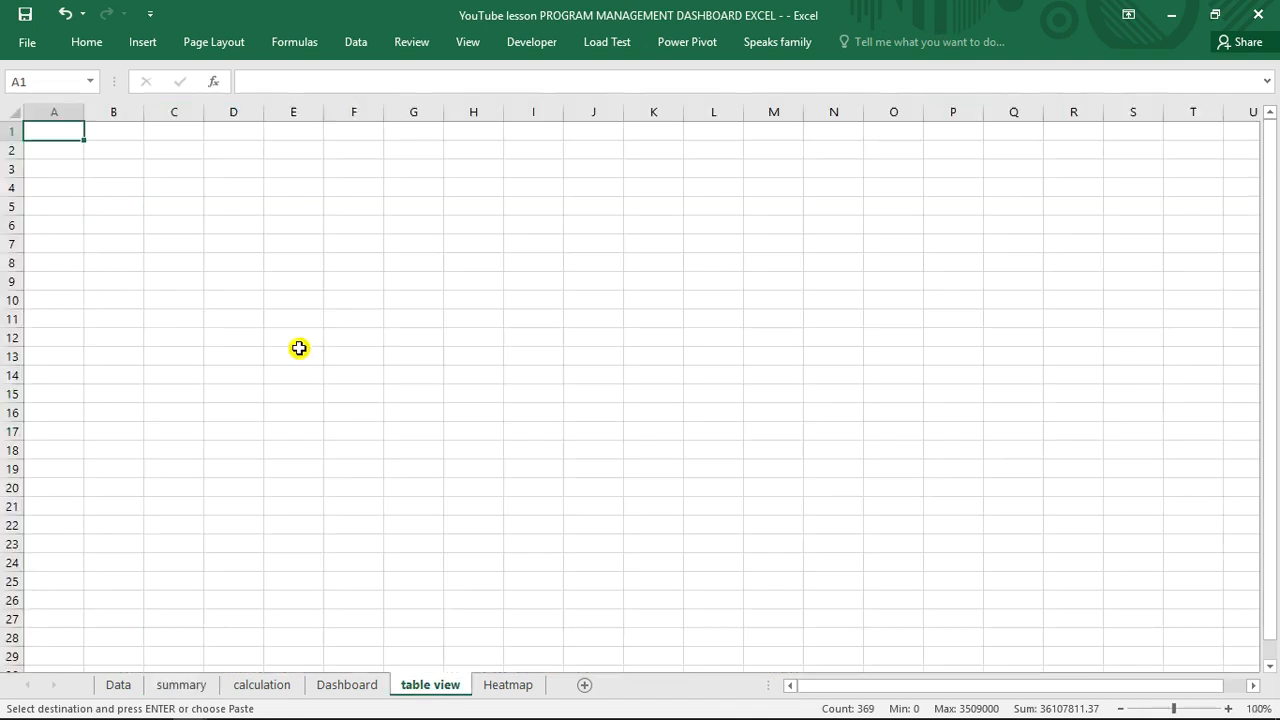
{"action": "left_click", "coordinate": [163, 114]}
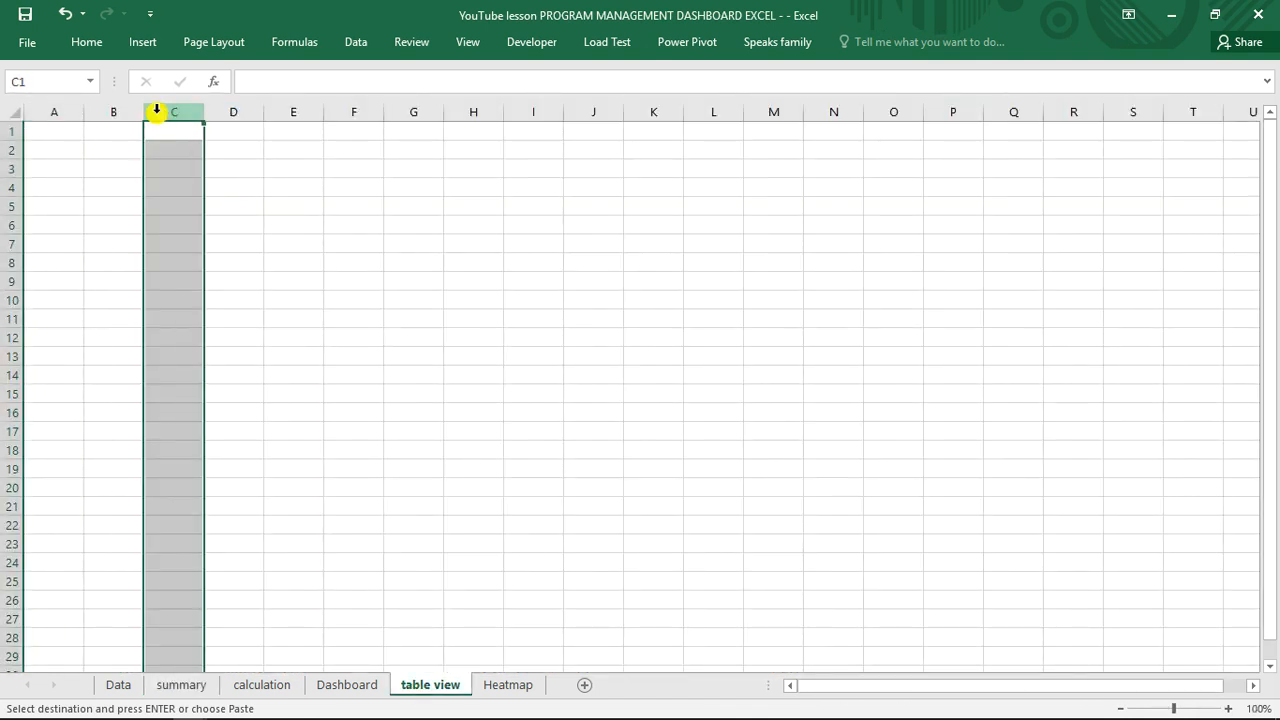
{"action": "key", "text": "ctrl+v"}
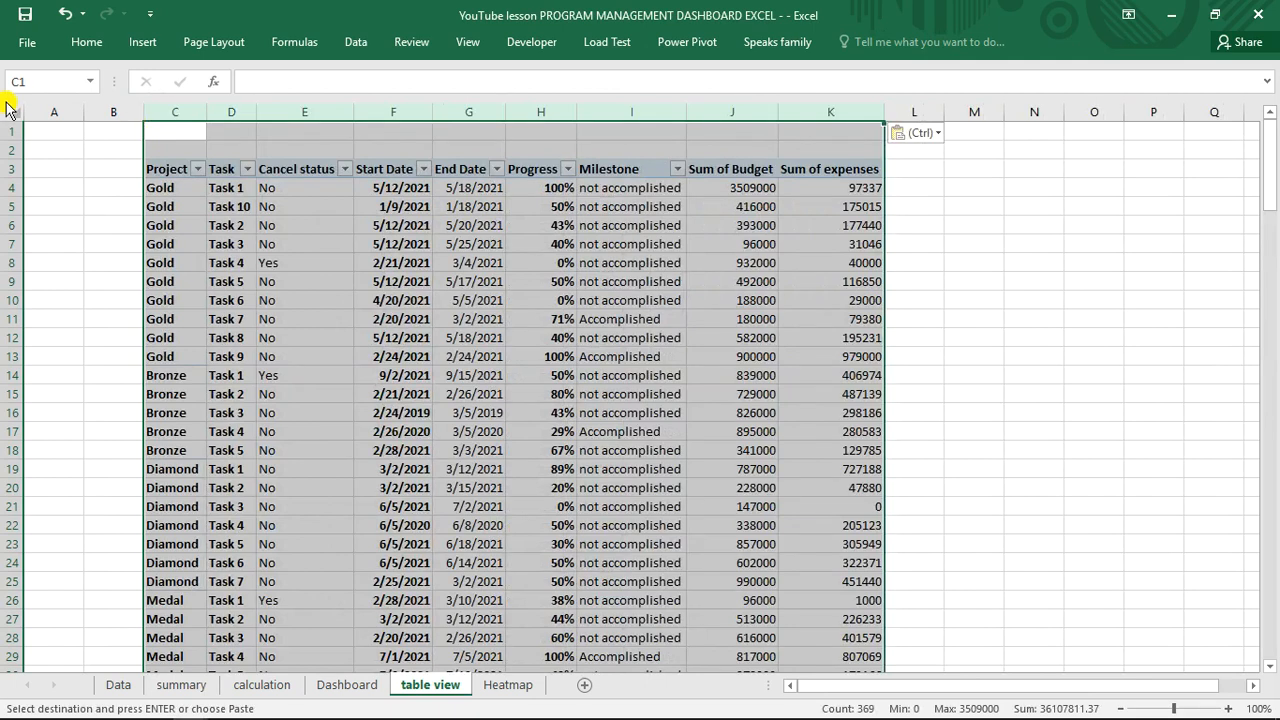
- Autofit the width of all columns on the table view sheet
{"action": "left_click", "coordinate": [7, 109]}
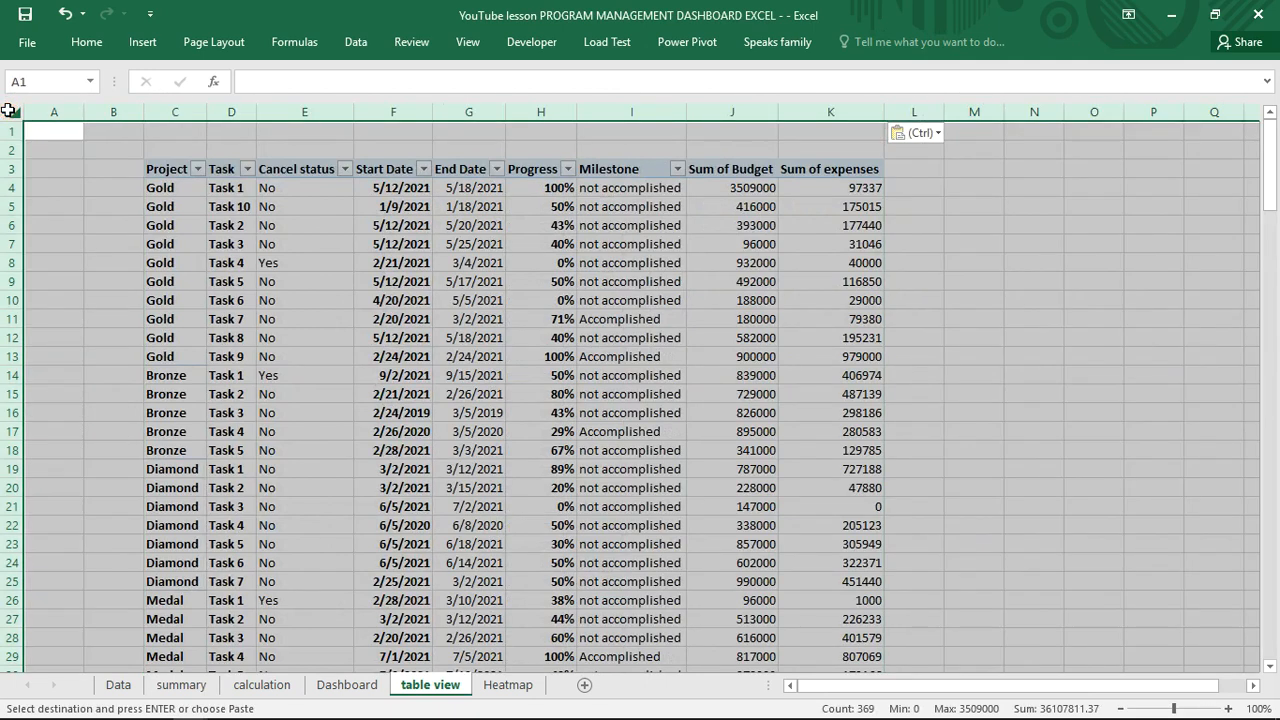
{"action": "double_click", "coordinate": [207, 113]}
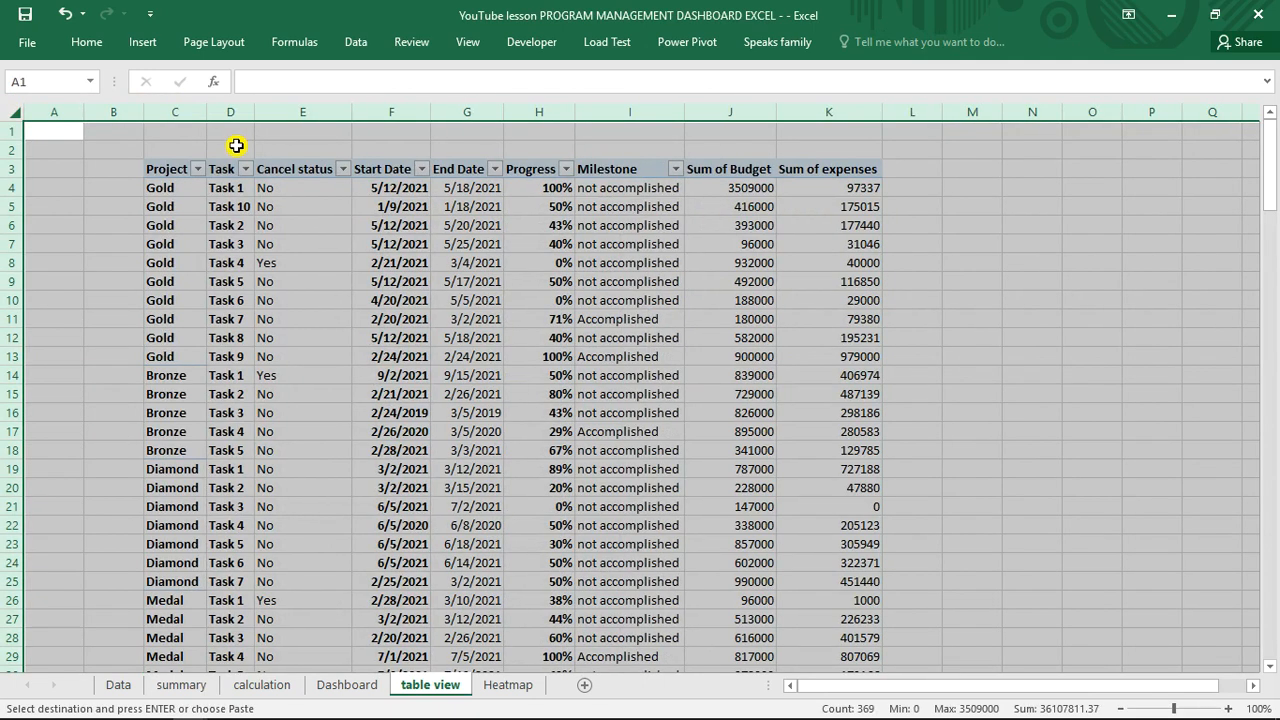
{"action": "left_click", "coordinate": [300, 194]}
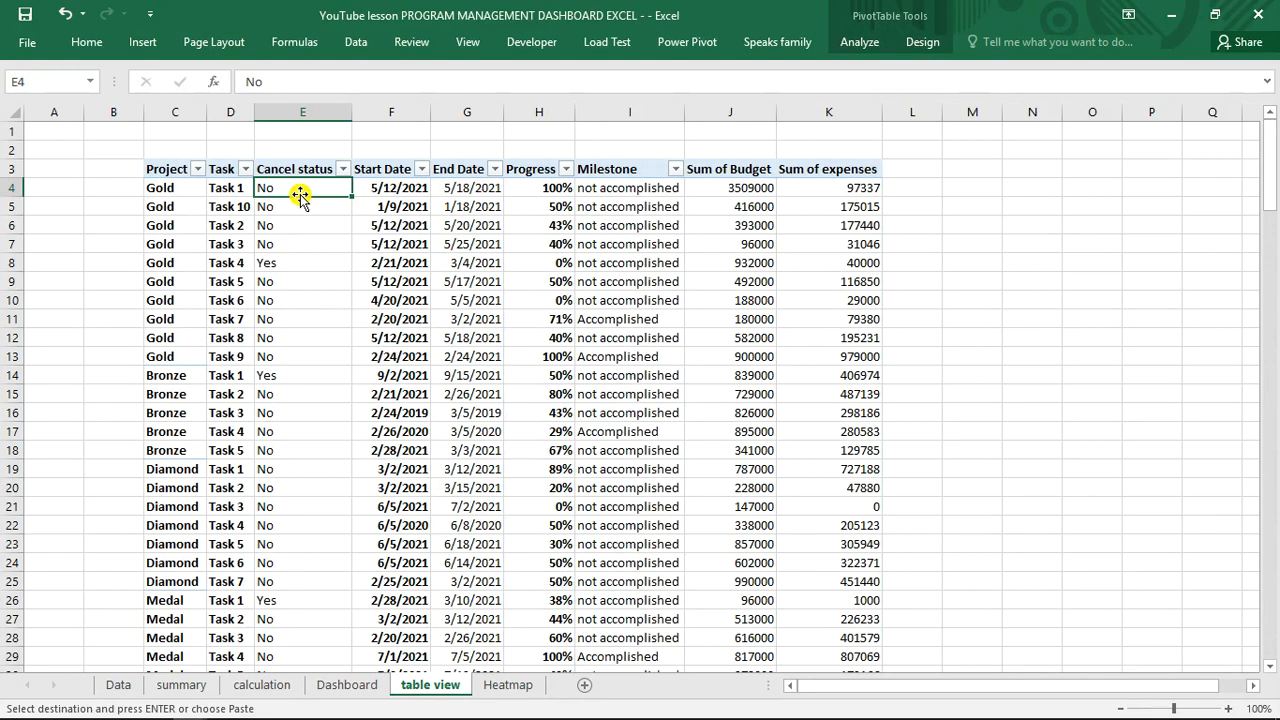
- Remove the Budget and Progress fields from the copied pivot table on the table view sheet
{"action": "left_click", "coordinate": [299, 190]}
{"action": "right_click", "coordinate": [299, 190]}
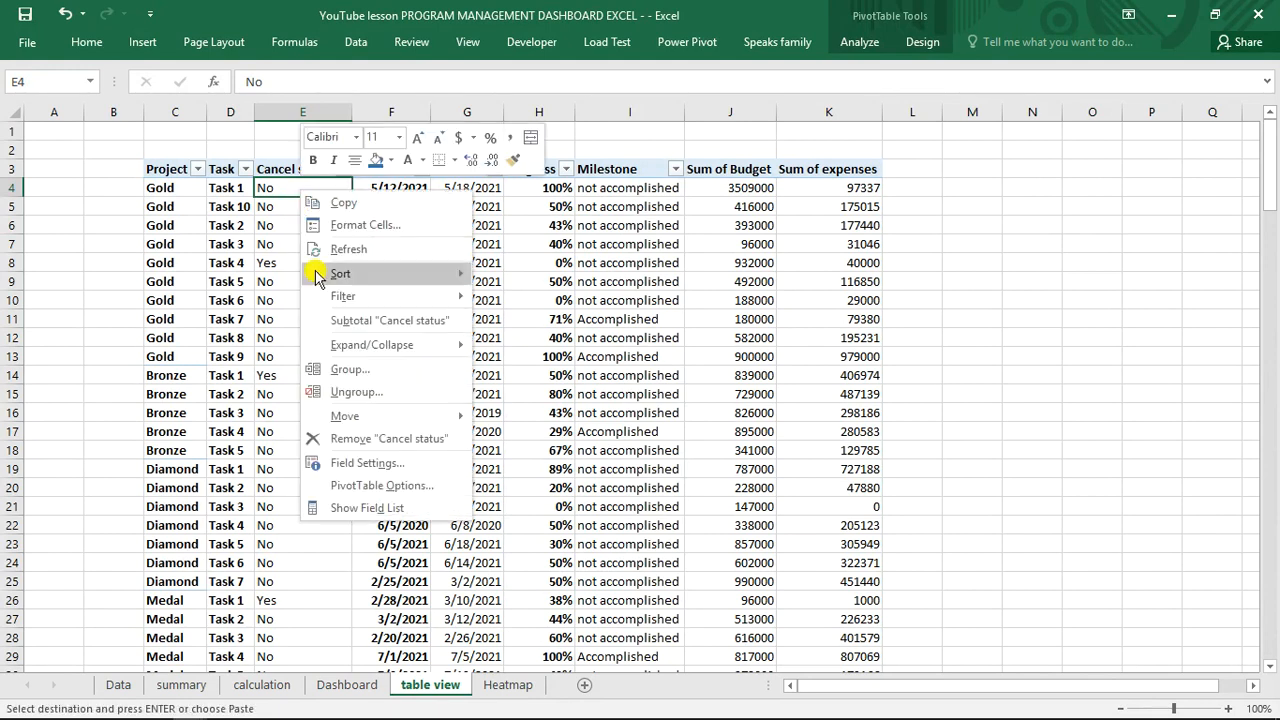
{"action": "left_click", "coordinate": [377, 506]}
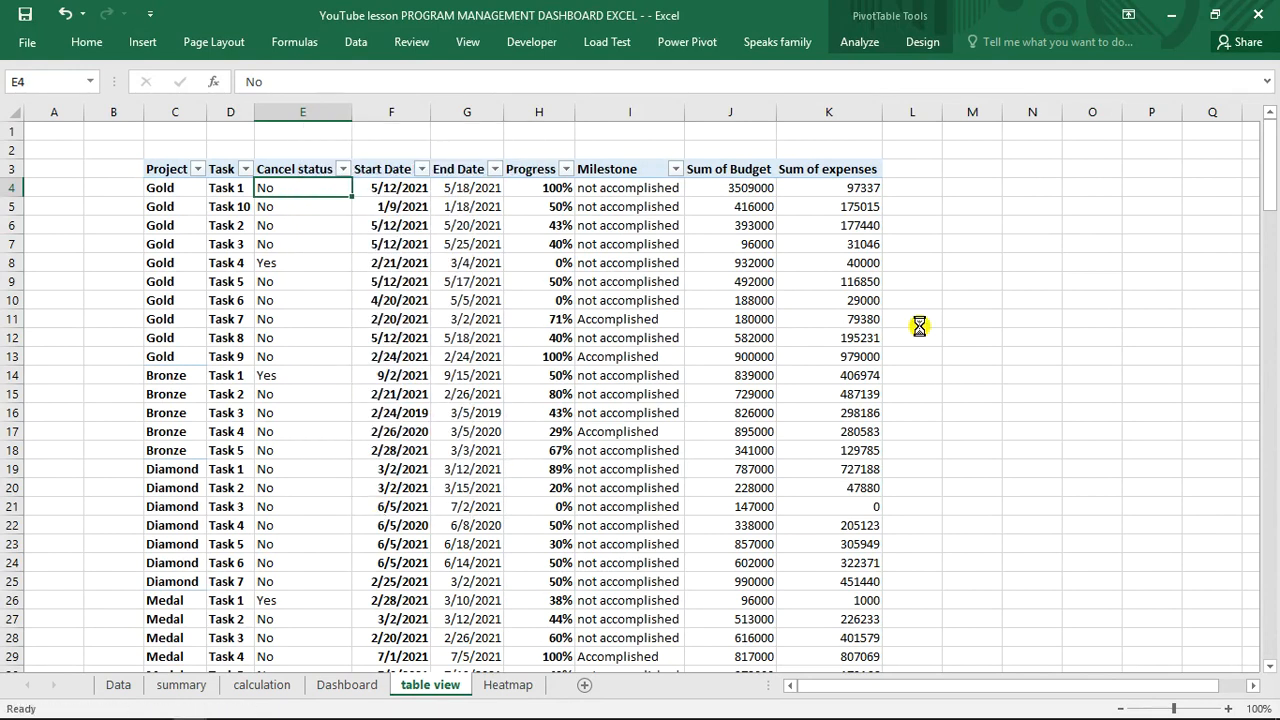
{"action": "left_click_drag", "start_coordinate": [1260, 308], "coordinate": [1262, 400]}
{"action": "left_click", "coordinate": [1058, 313]}
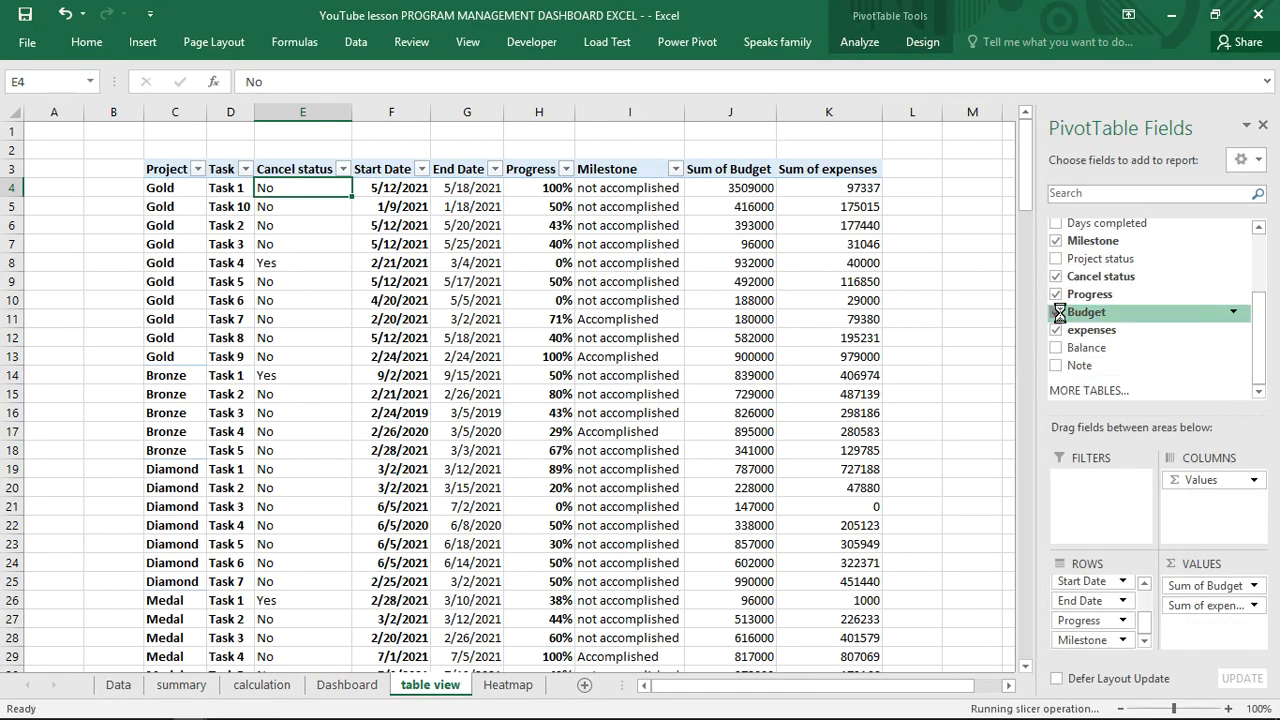
{"action": "left_click", "coordinate": [1058, 296]}
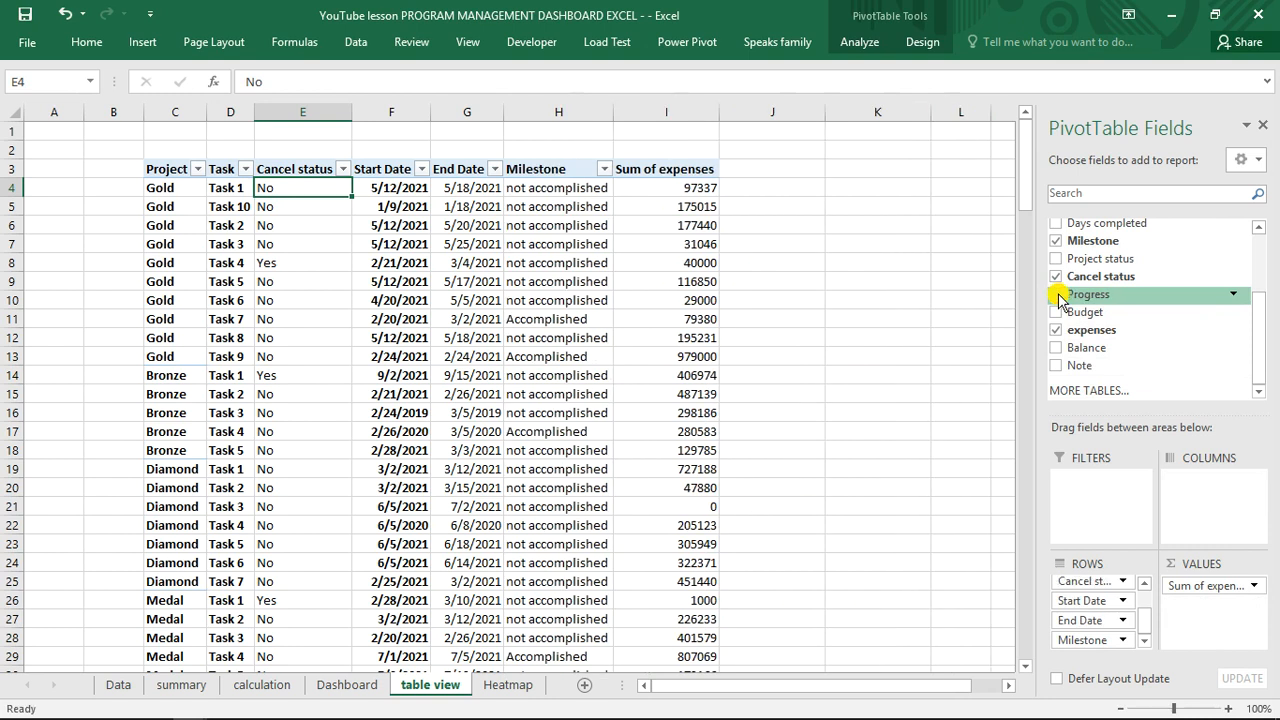
- Replace the Milestone and expenses fields in the table view pivot table with Project status and Progress as row fields
{"action": "left_click", "coordinate": [1058, 242]}
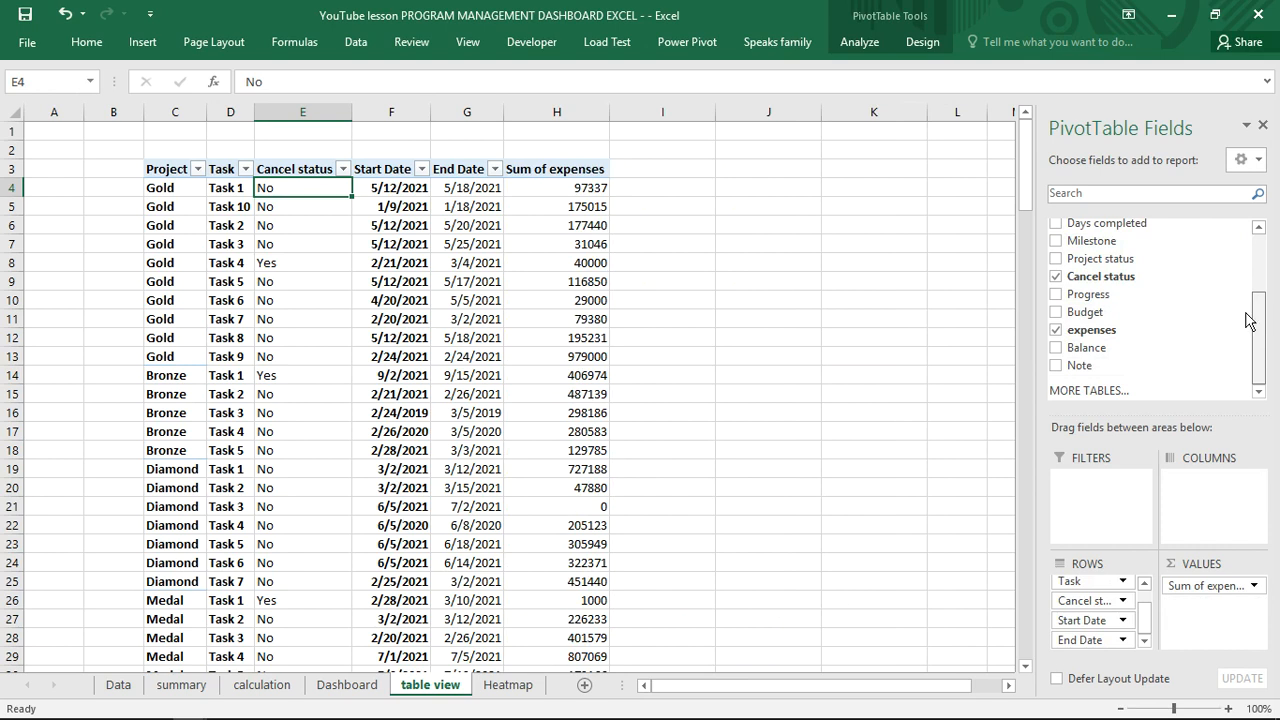
{"action": "left_click", "coordinate": [1057, 331]}
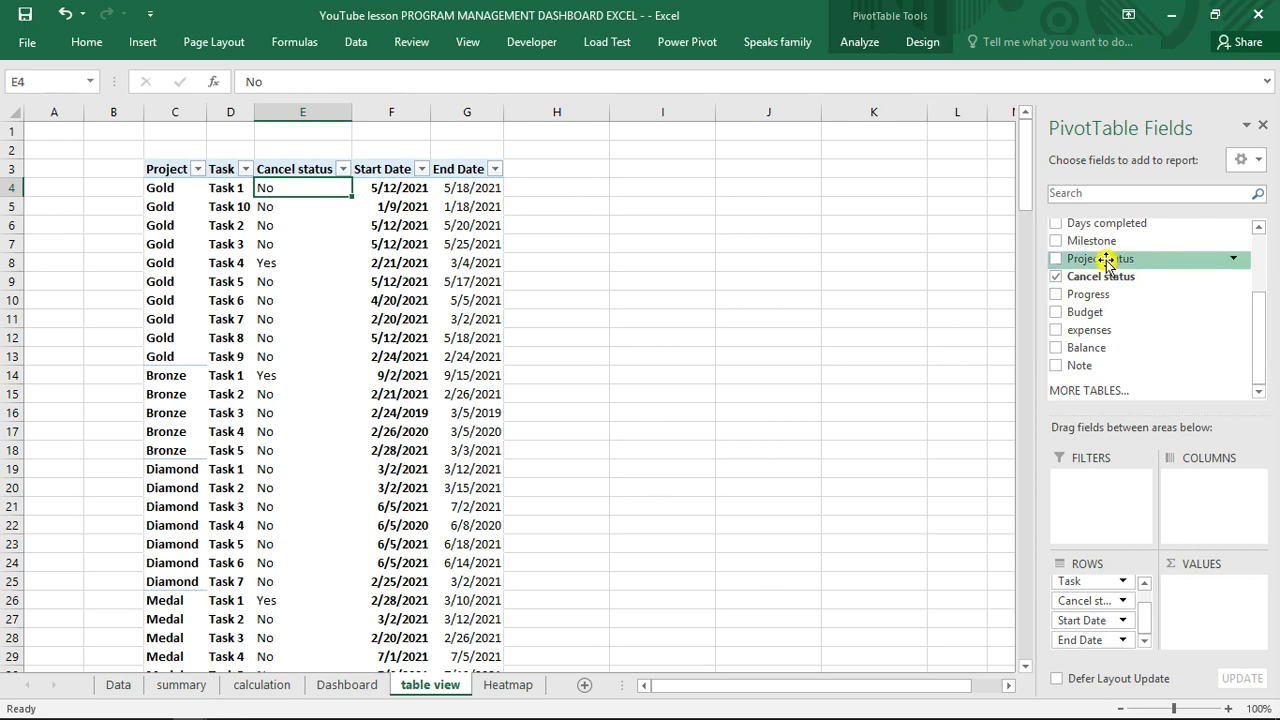
{"action": "left_click", "coordinate": [1055, 260]}
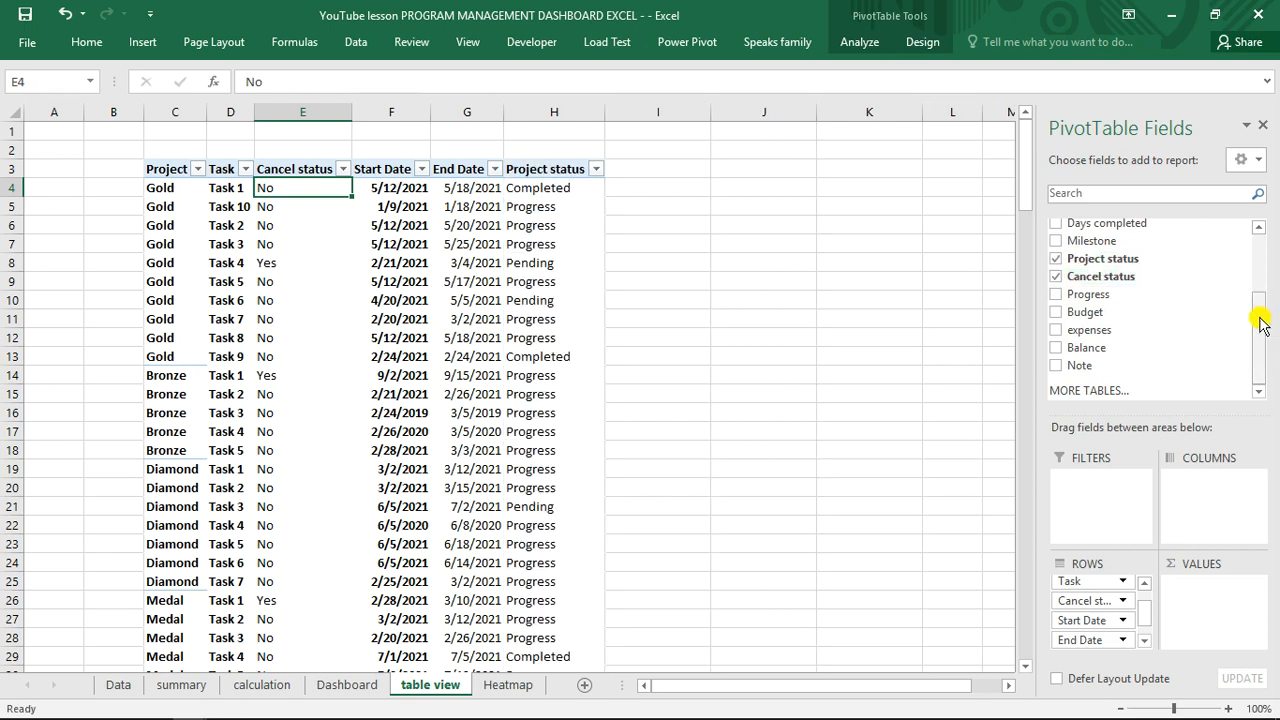
{"action": "mouse_move", "coordinate": [1260, 320]}
{"action": "left_mouse_down"}
{"action": "mouse_move", "coordinate": [1264, 268]}
{"action": "mouse_move", "coordinate": [1259, 326]}
{"action": "left_mouse_up"}
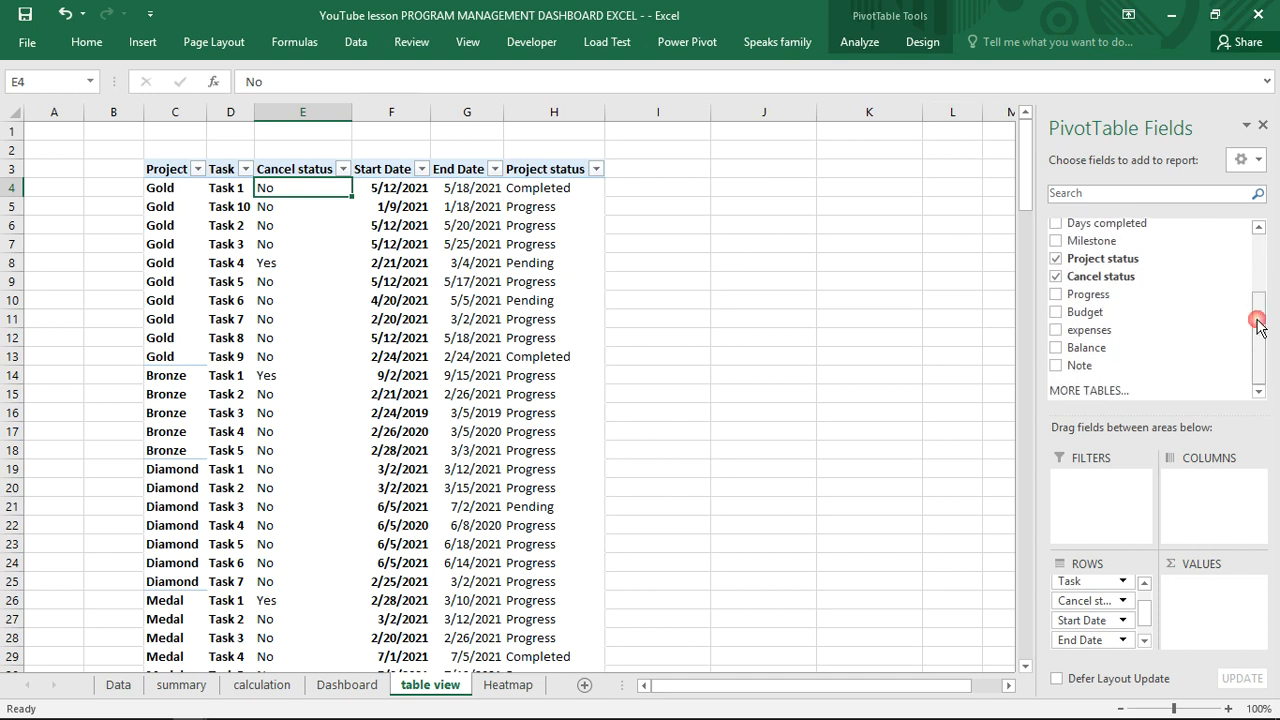
{"action": "left_click", "coordinate": [1058, 296]}
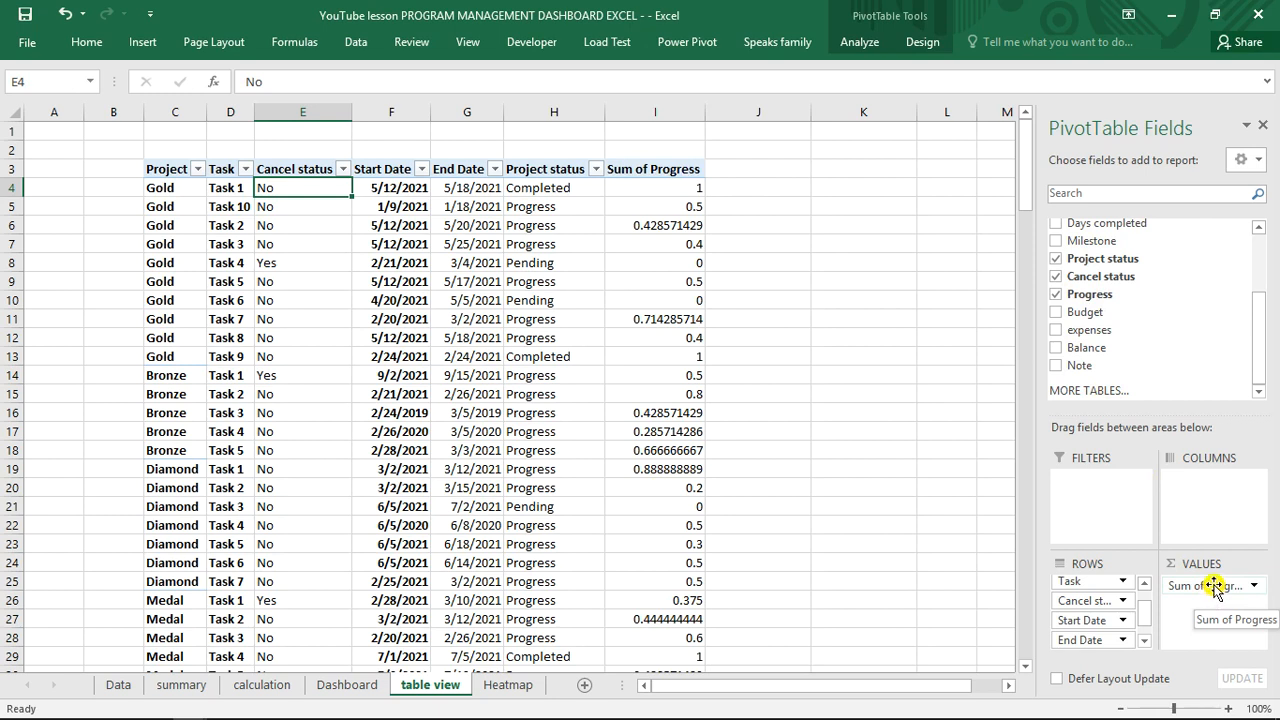
{"action": "scroll", "coordinate": [1110, 640], "scroll_direction": "down", "scroll_amount": 1}
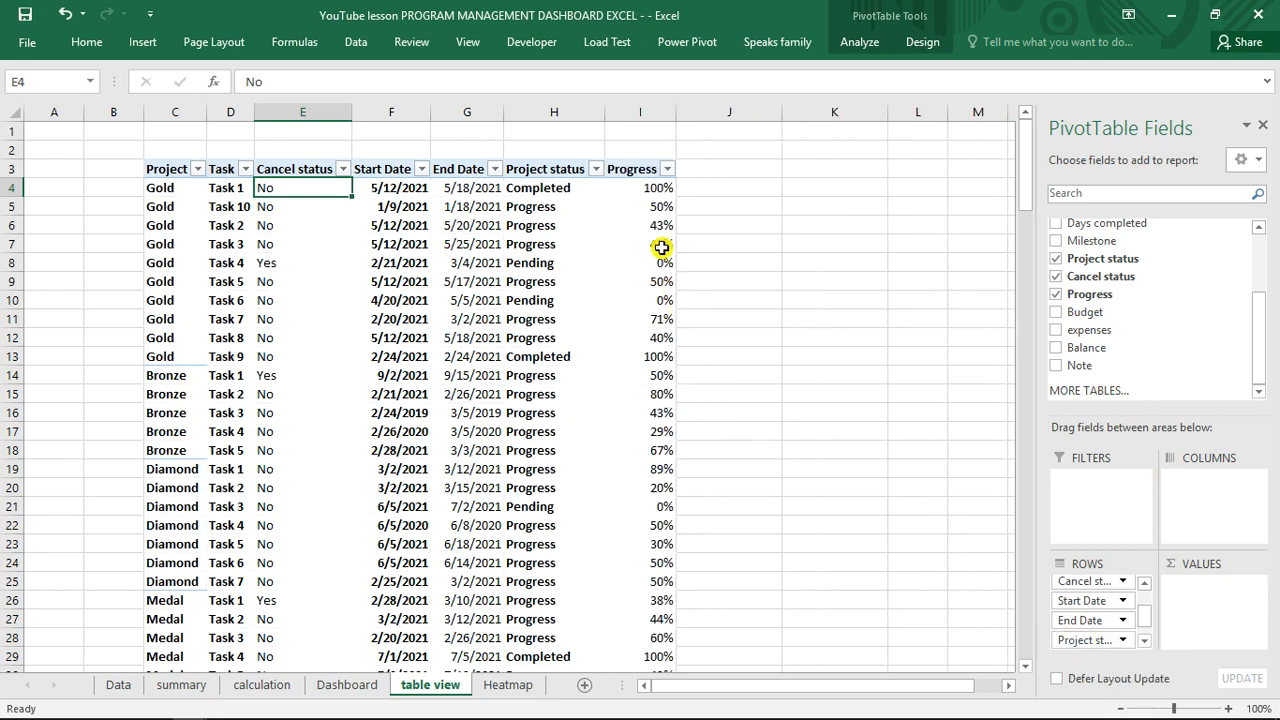
{"action": "left_click", "coordinate": [646, 214]}
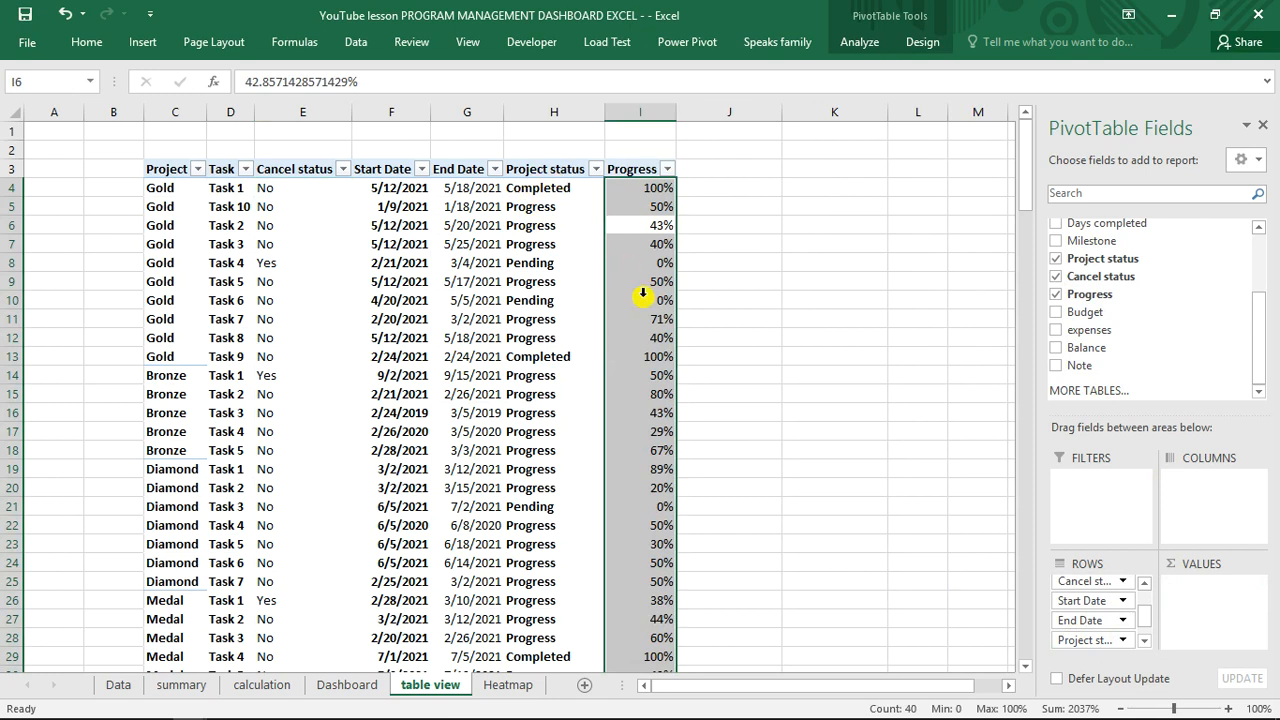
{"action": "left_click", "coordinate": [438, 298]}
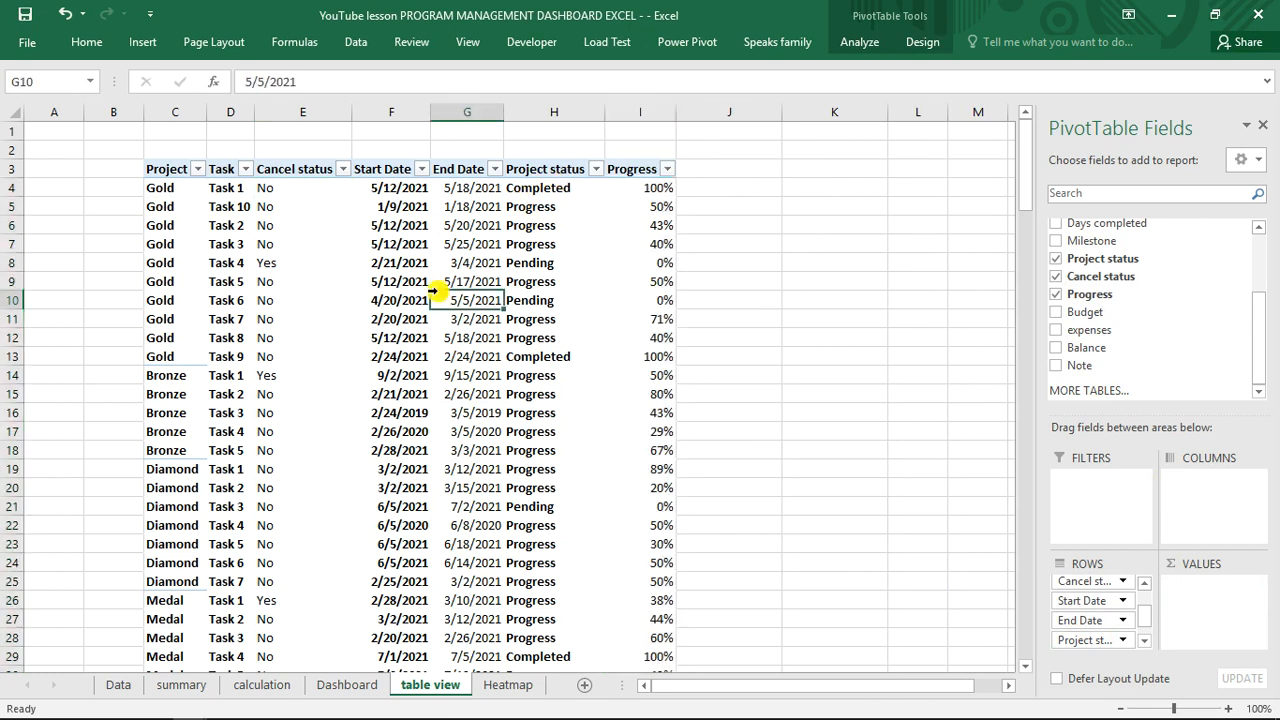
{"action": "left_click", "coordinate": [262, 221]}
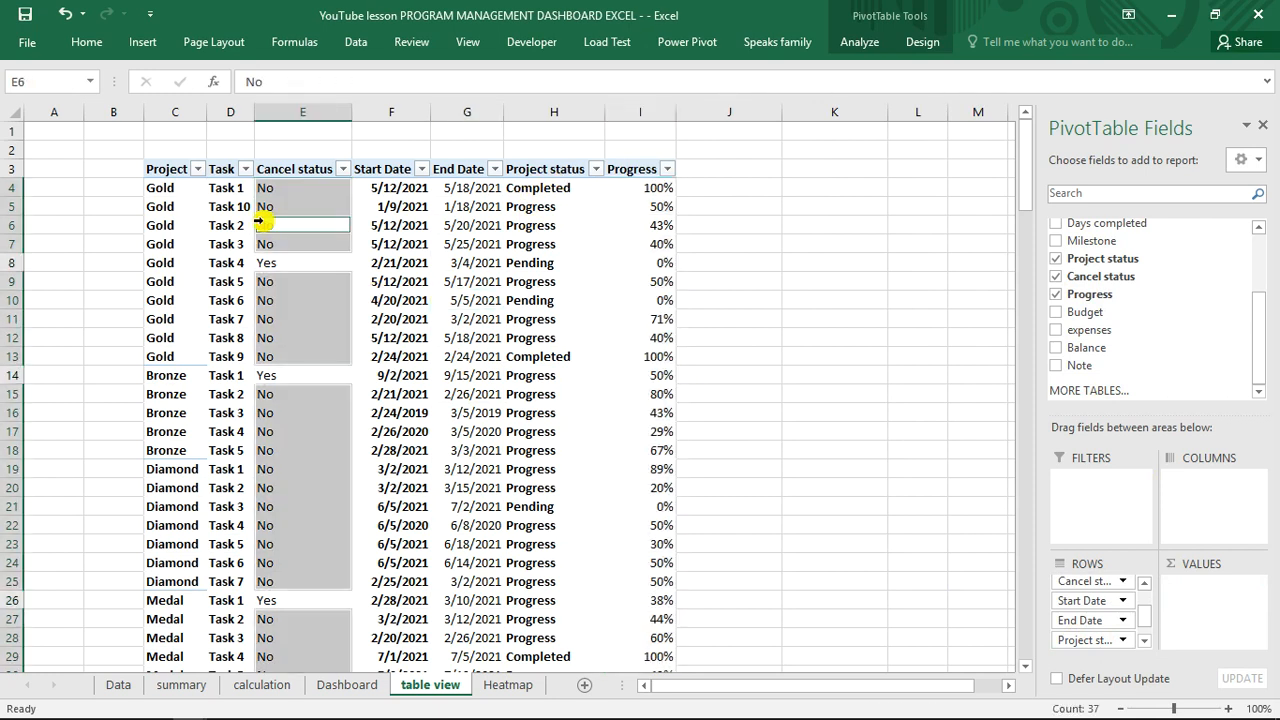
{"action": "left_click", "coordinate": [402, 240]}
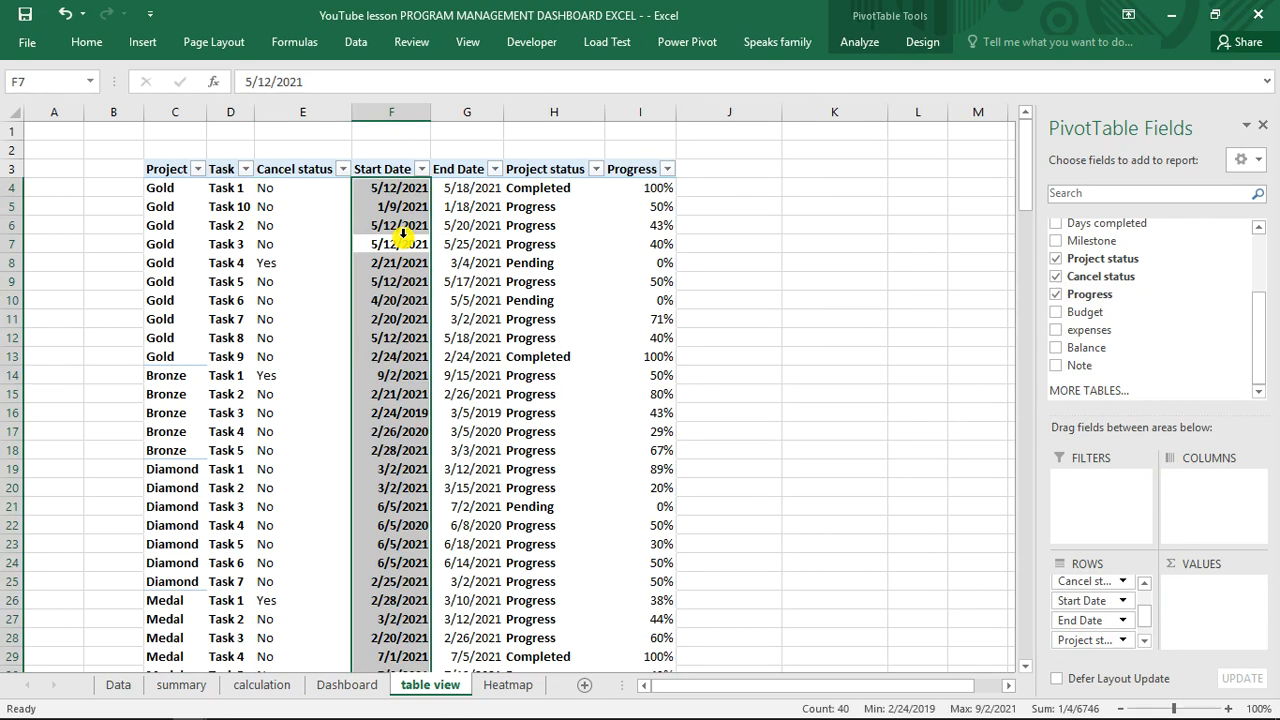
- Insert a vertical form-control scroll bar on the Dashboard sheet and place it beside the first column of the Deep project view table
{"action": "left_click", "coordinate": [347, 686]}
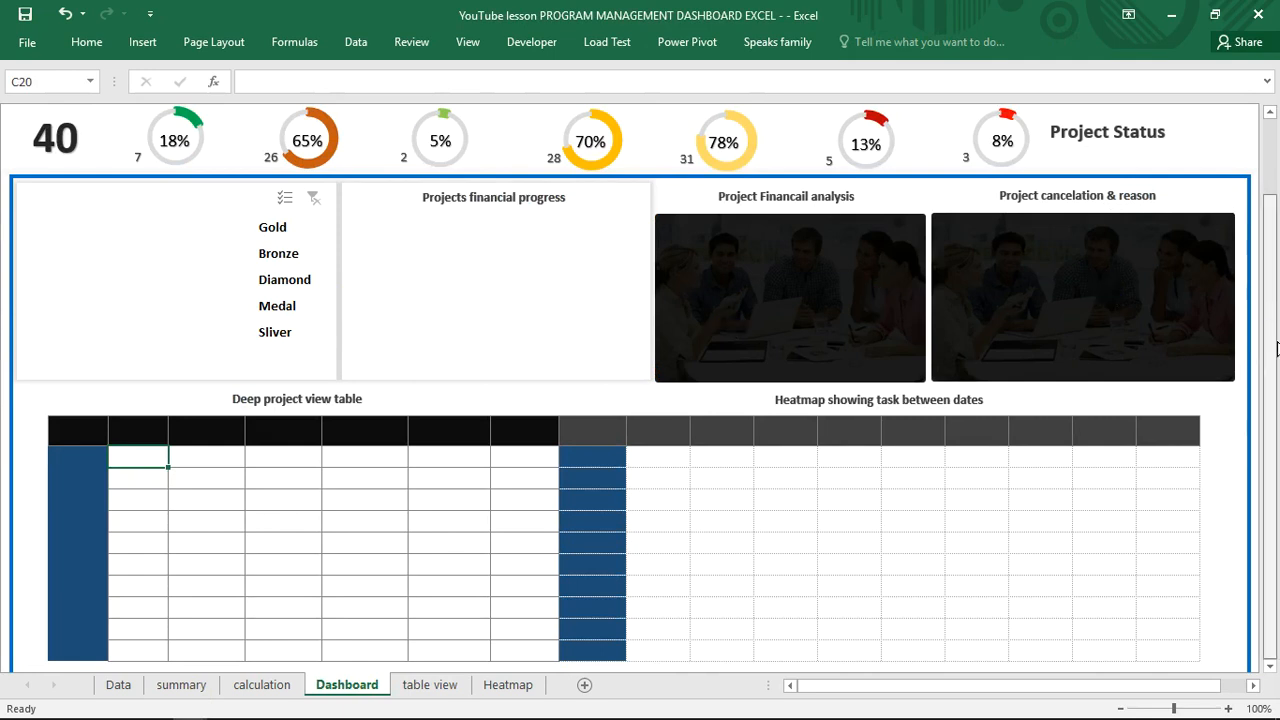
{"action": "left_click", "coordinate": [537, 60]}
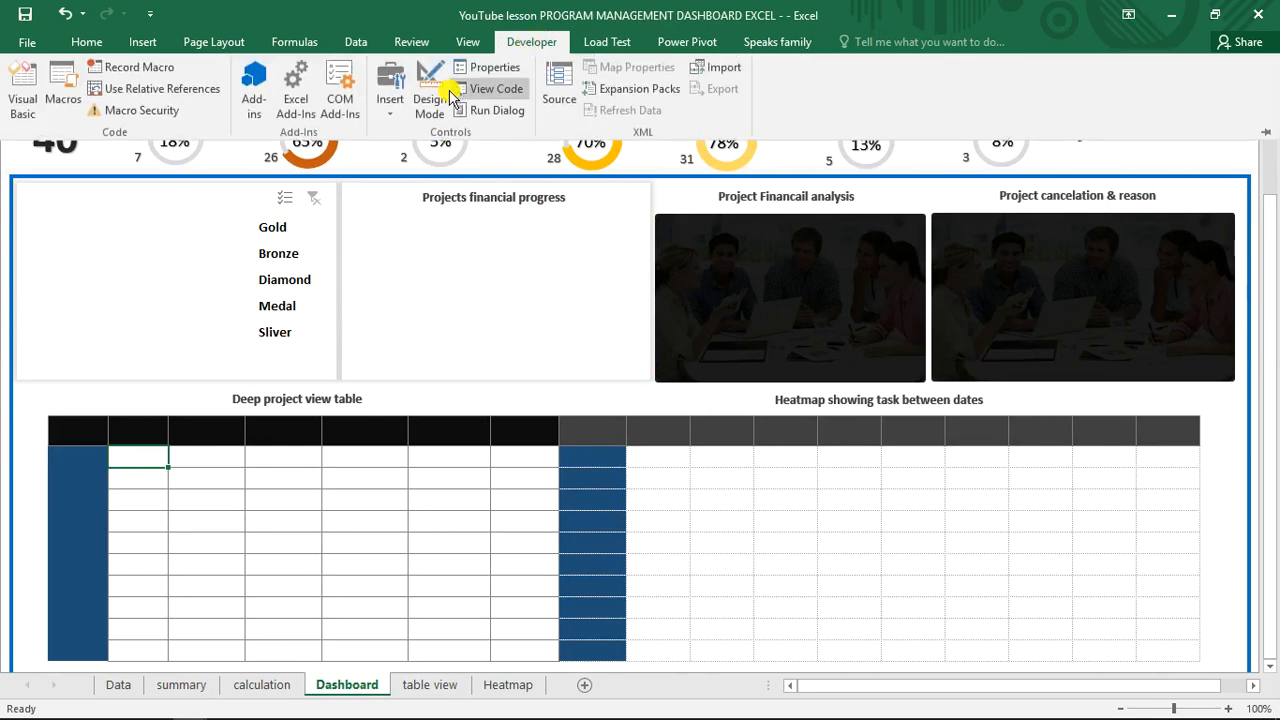
{"action": "left_click", "coordinate": [391, 118]}
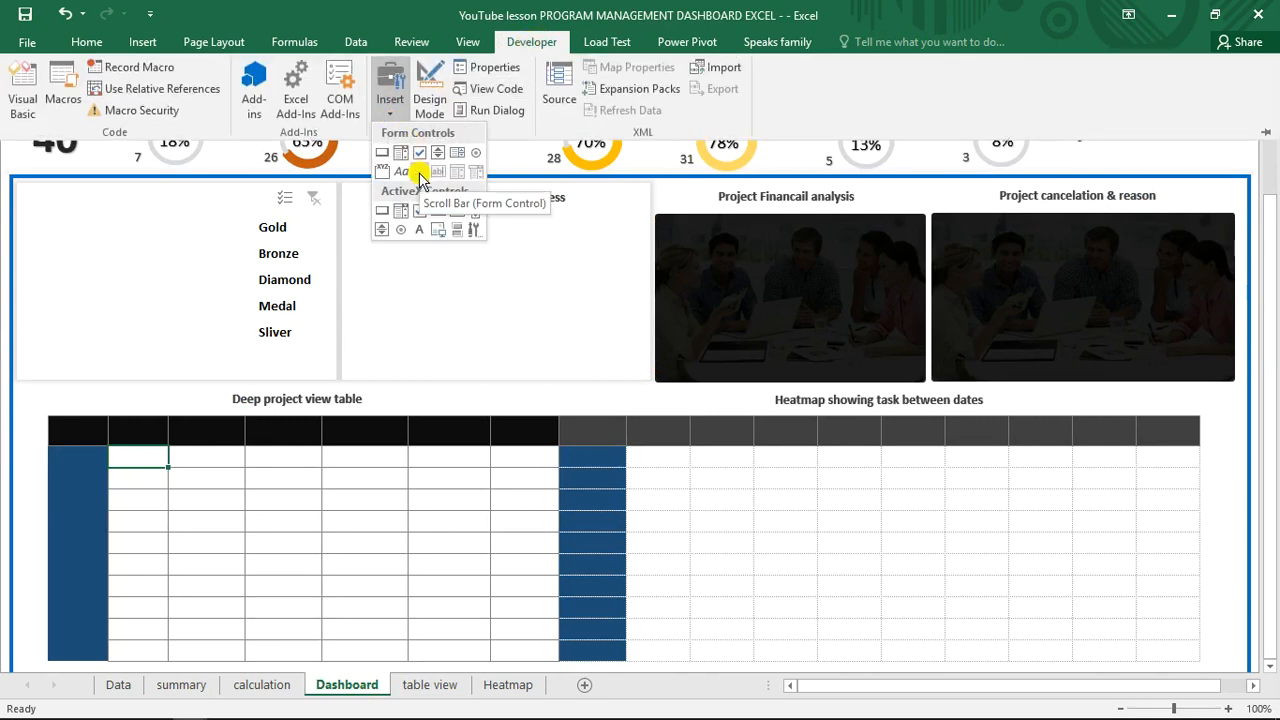
{"action": "left_click", "coordinate": [420, 178]}
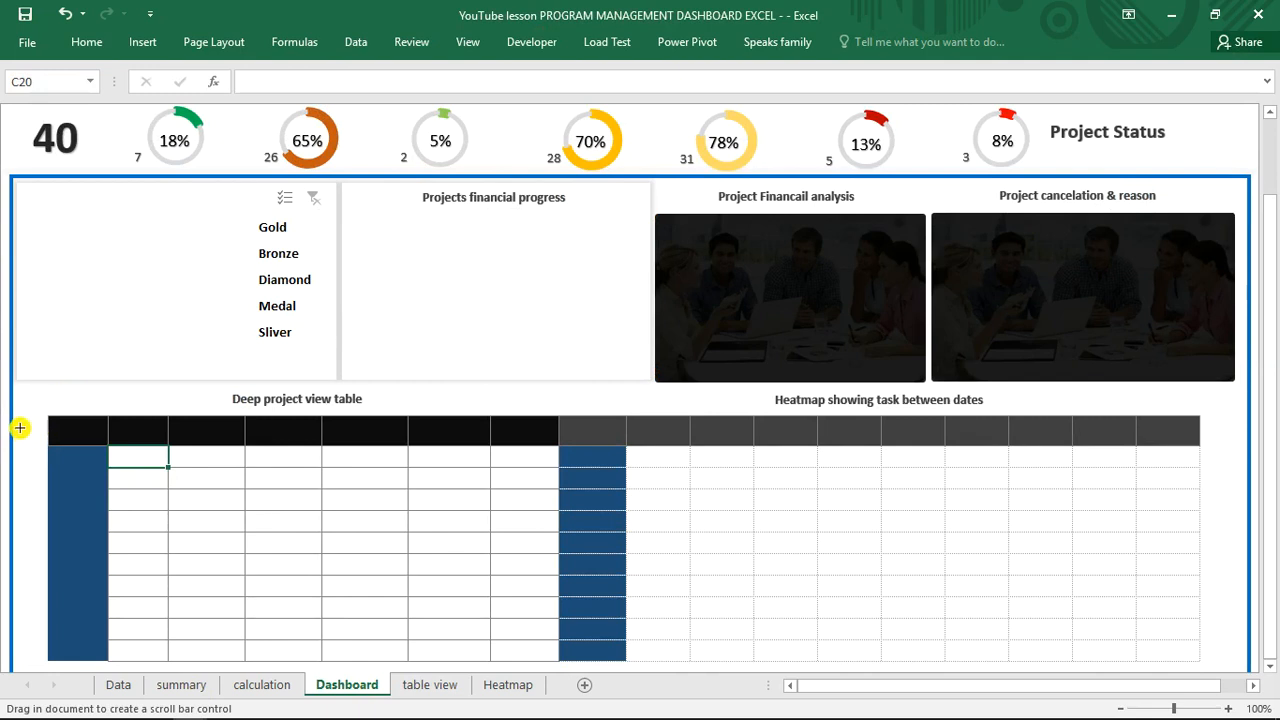
{"action": "left_click_drag", "start_coordinate": [17, 426], "coordinate": [38, 613]}
{"action": "left_click_drag", "start_coordinate": [30, 515], "coordinate": [32, 546]}
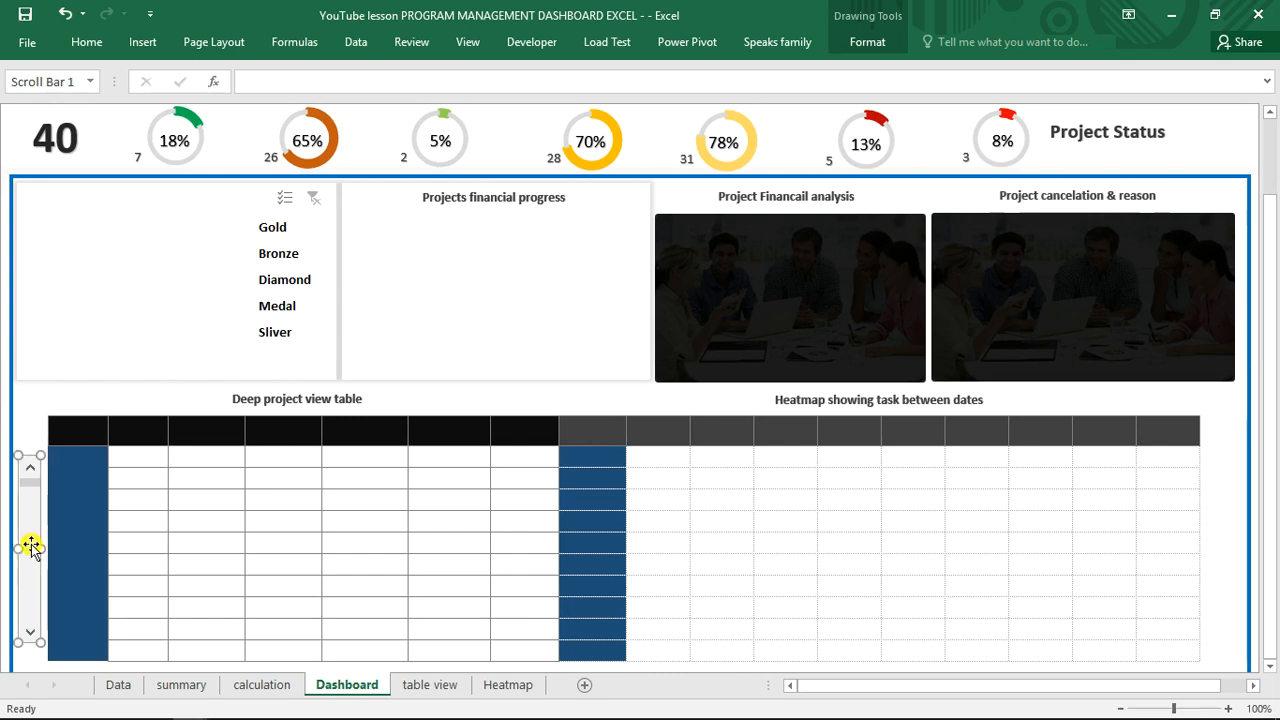
- Set the scroll bar's minimum value to 1, maximum value to 31 and page change to 5 in its control format
{"action": "right_click", "coordinate": [31, 544]}
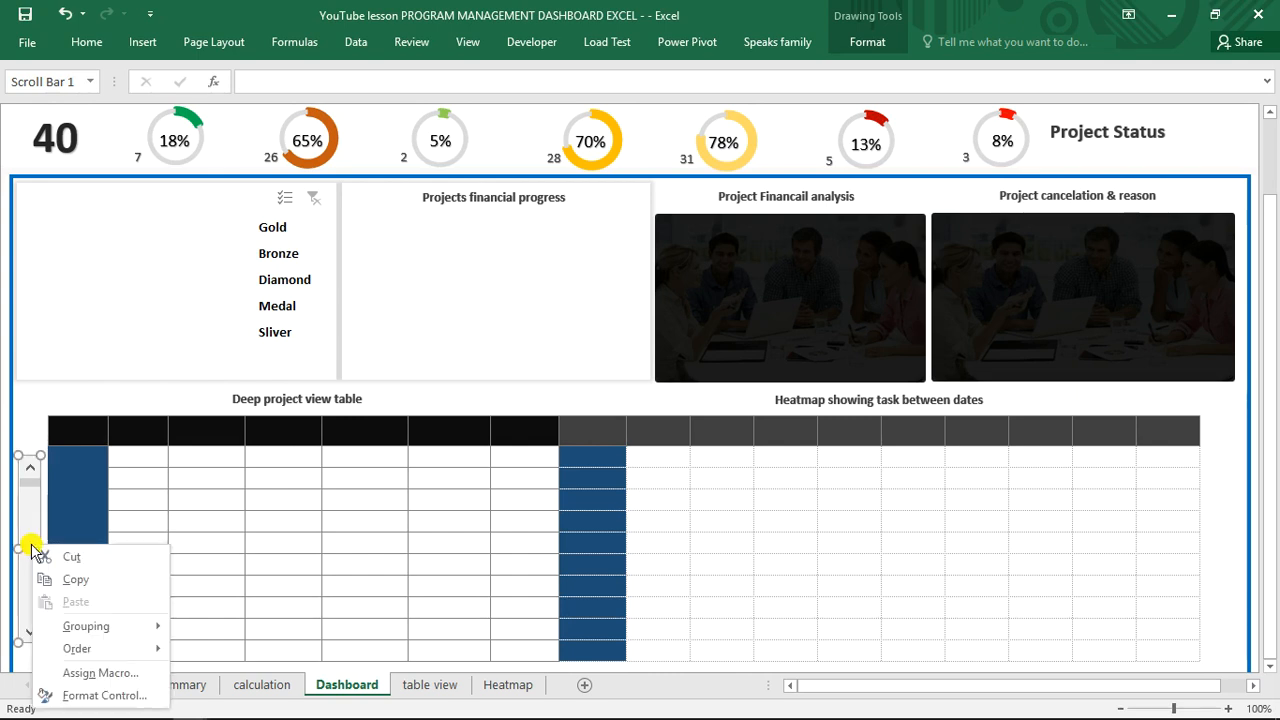
{"action": "key", "text": "Escape"}
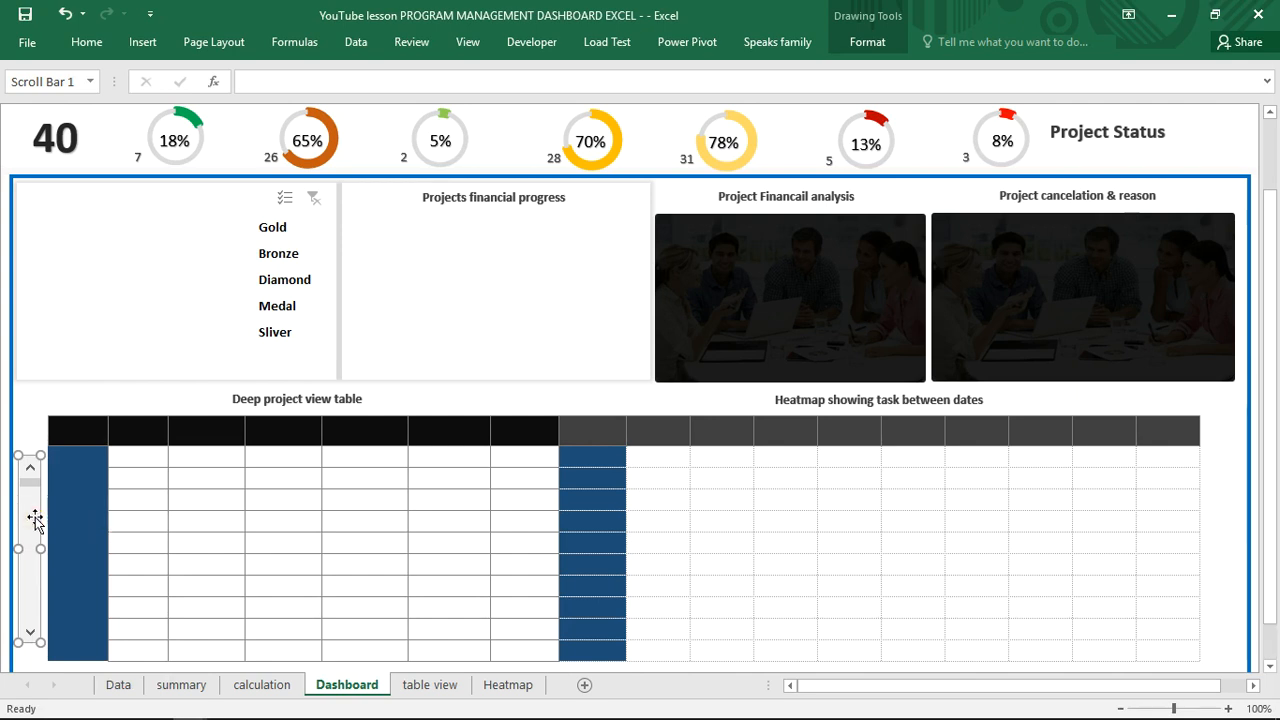
{"action": "right_click", "coordinate": [35, 518]}
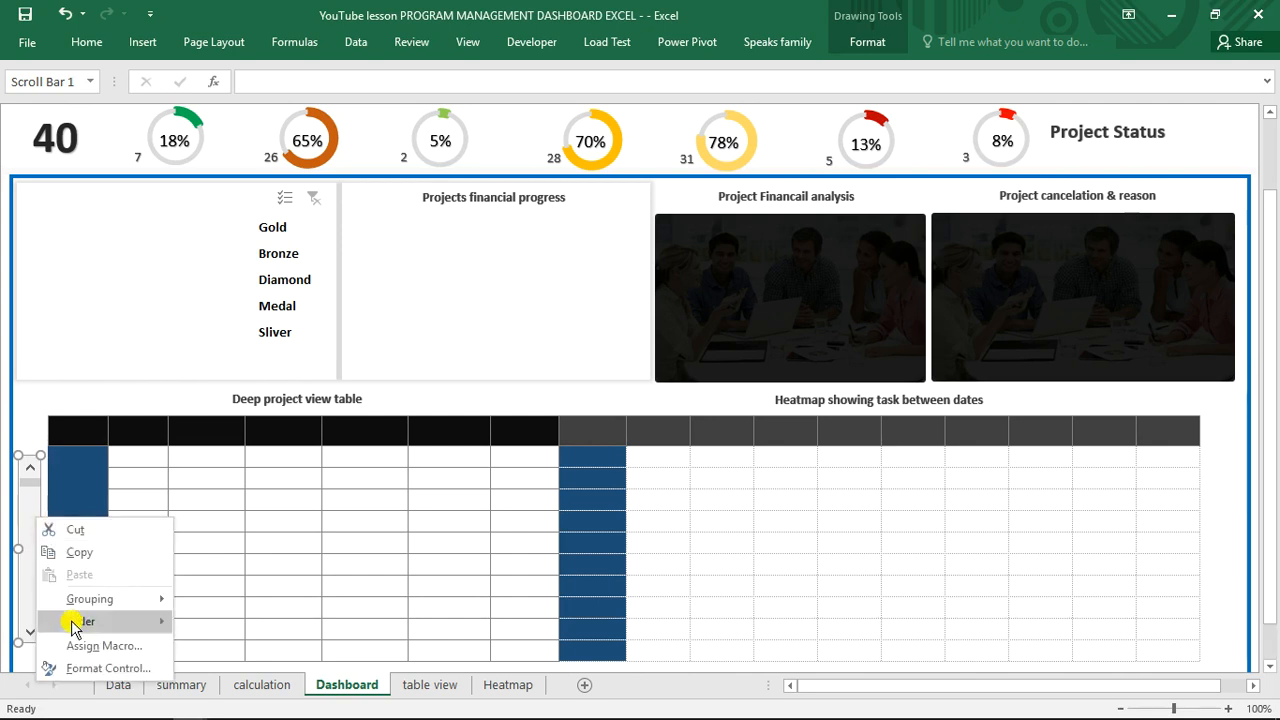
{"action": "left_click", "coordinate": [76, 659]}
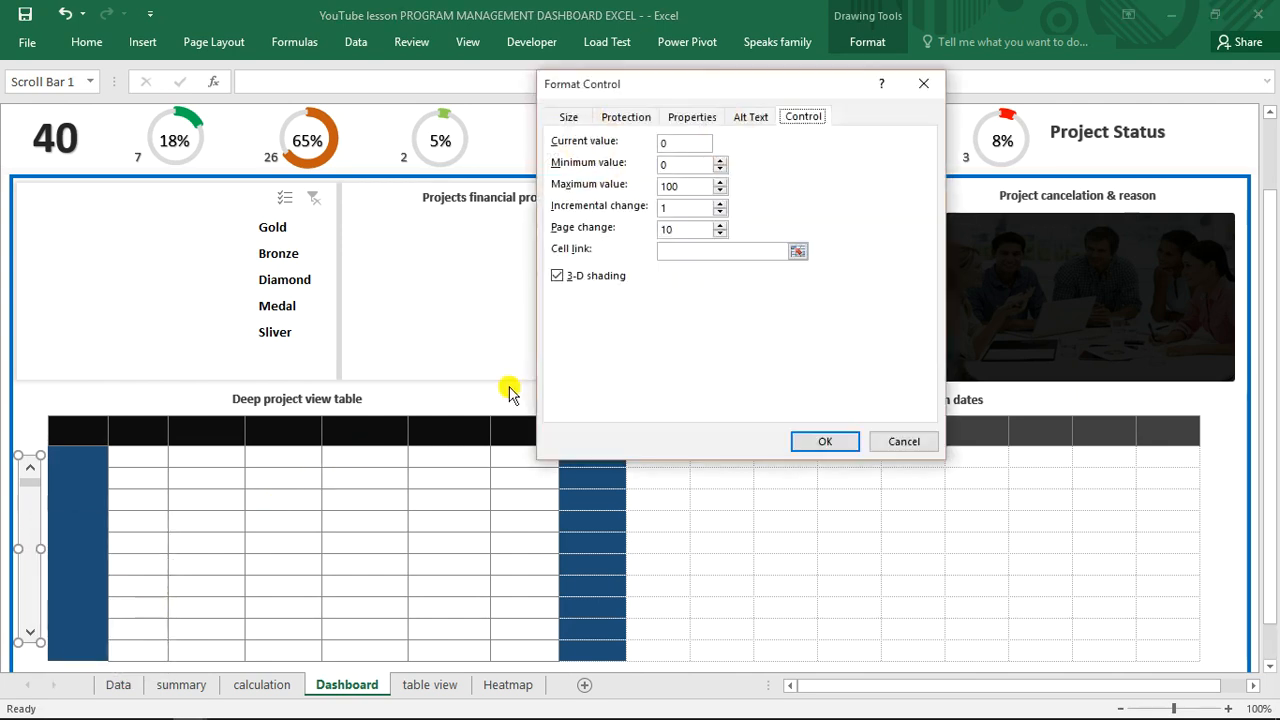
{"action": "left_click", "coordinate": [666, 145]}
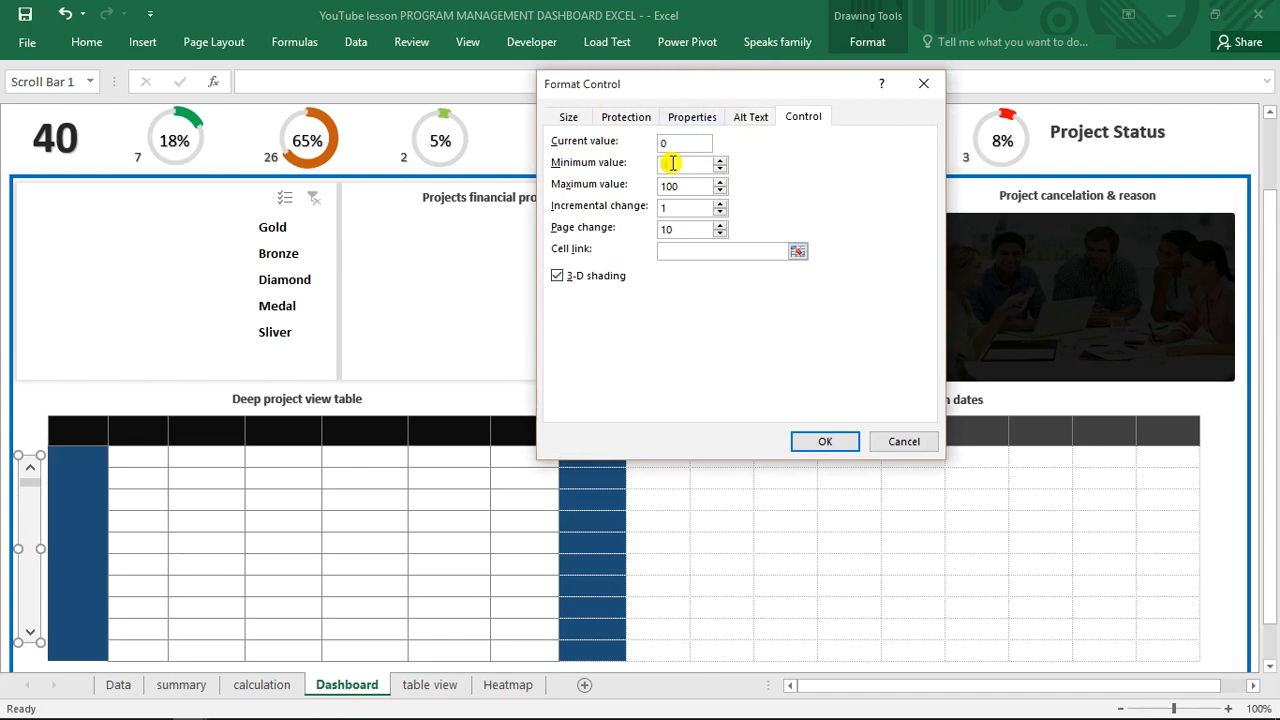
{"action": "type", "text": "1"}
{"action": "left_click", "coordinate": [690, 186]}
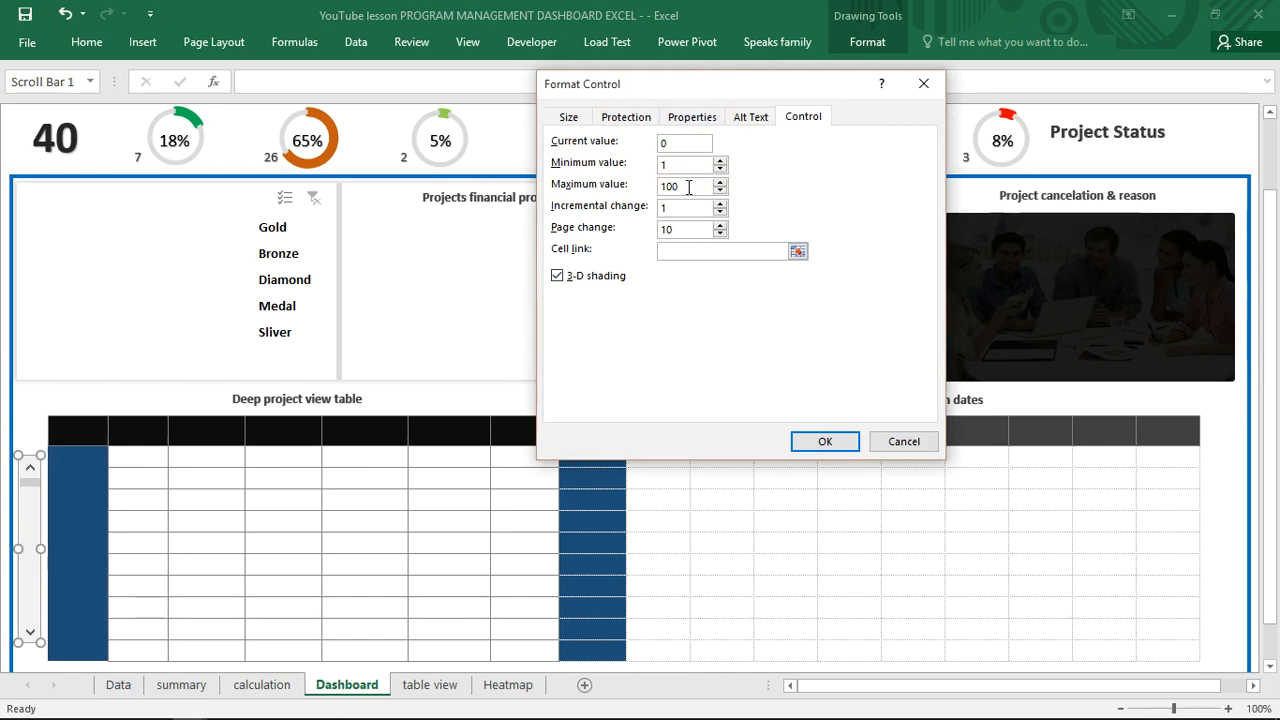
{"action": "left_click_drag", "start_coordinate": [696, 186], "coordinate": [655, 186]}
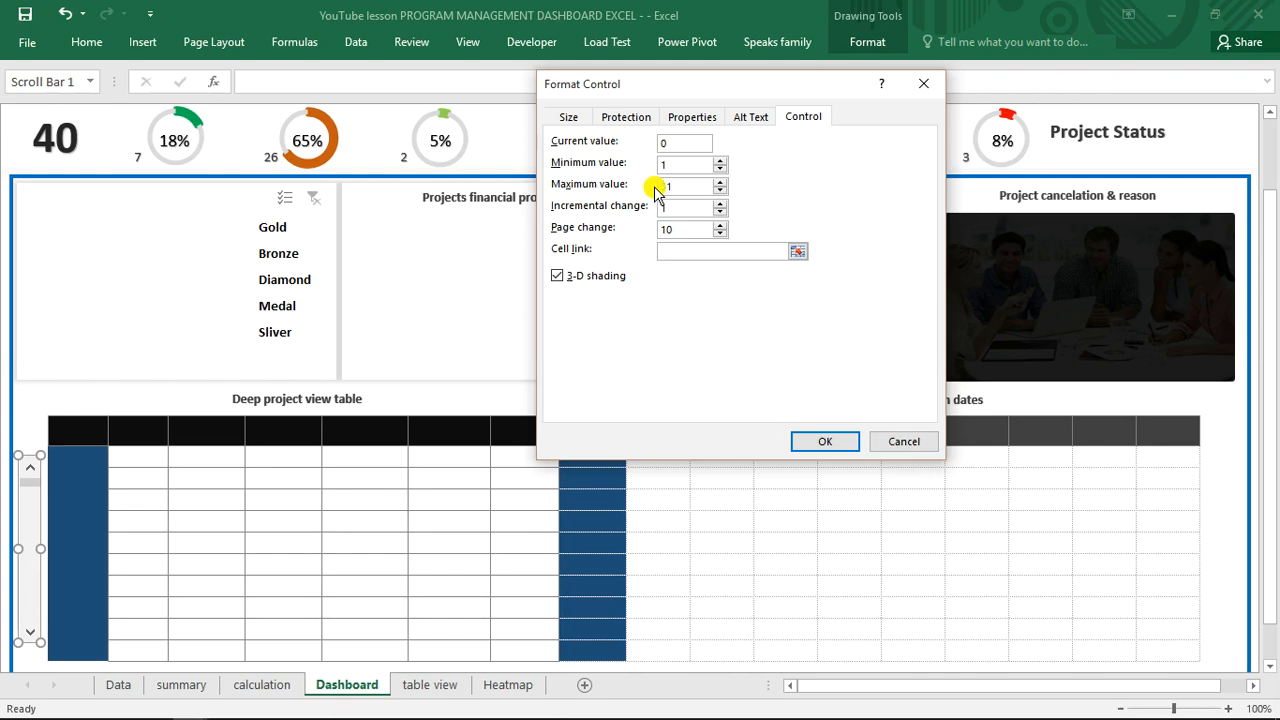
{"action": "type", "text": "31"}
{"action": "left_click", "coordinate": [650, 232]}
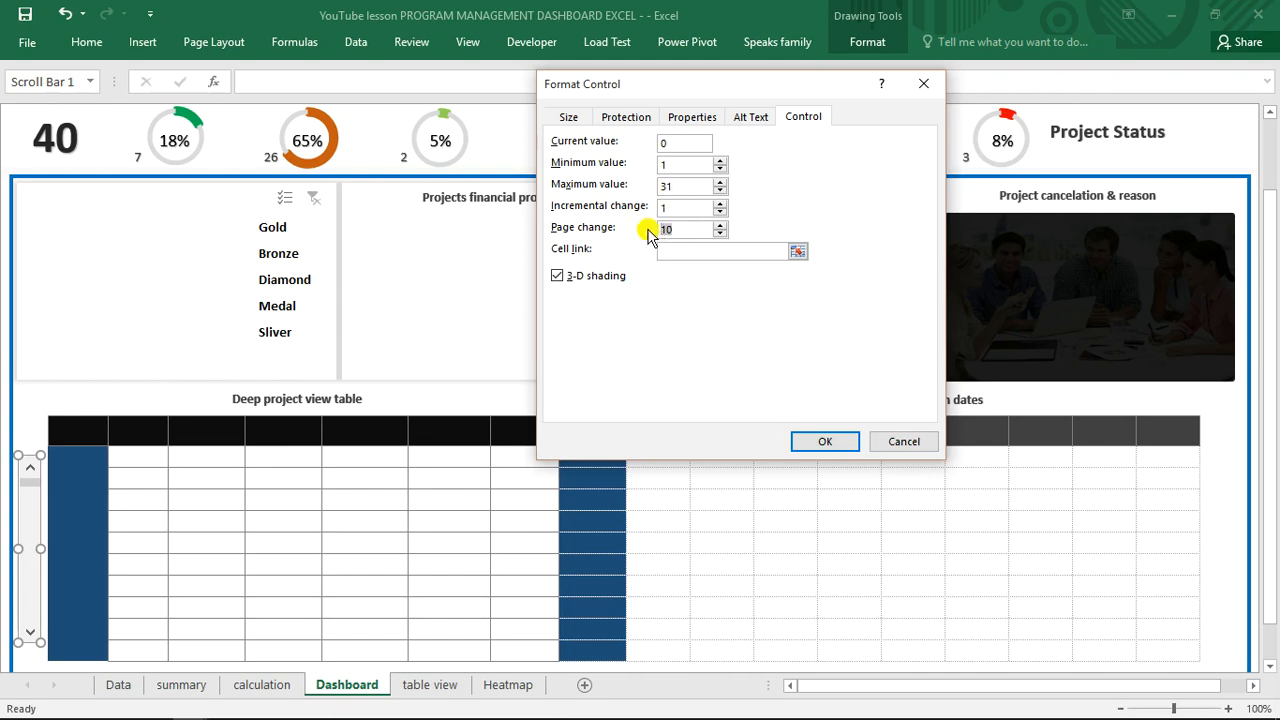
{"action": "type", "text": "5"}
- Link the scroll bar to cell C2 of the table view sheet and apply the control settings
{"action": "left_click", "coordinate": [677, 254]}
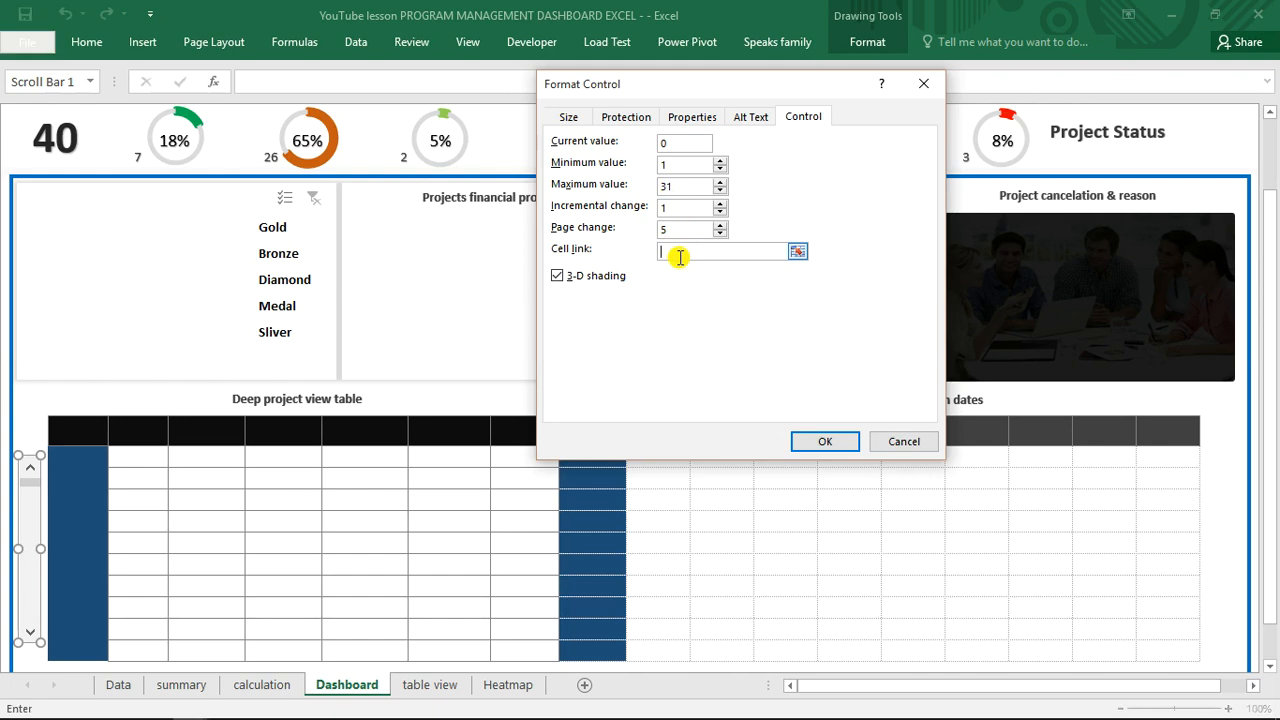
{"action": "left_click", "coordinate": [430, 690]}
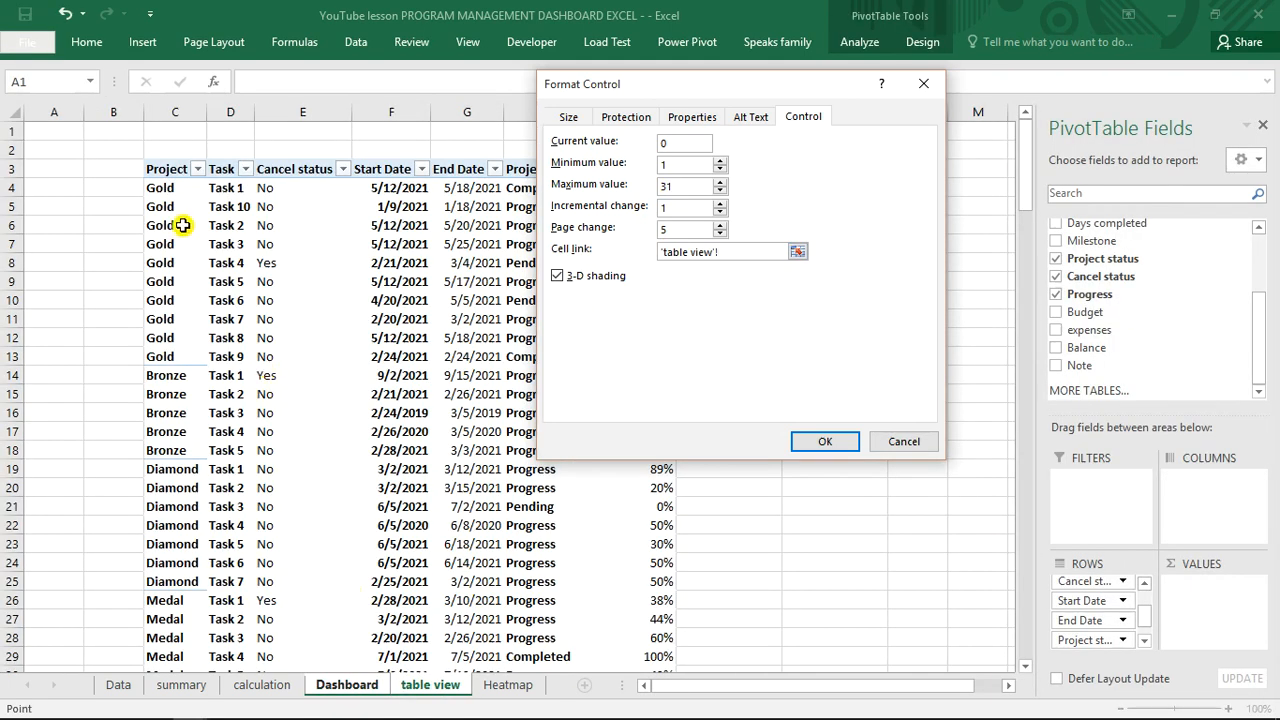
{"action": "left_click", "coordinate": [189, 149]}
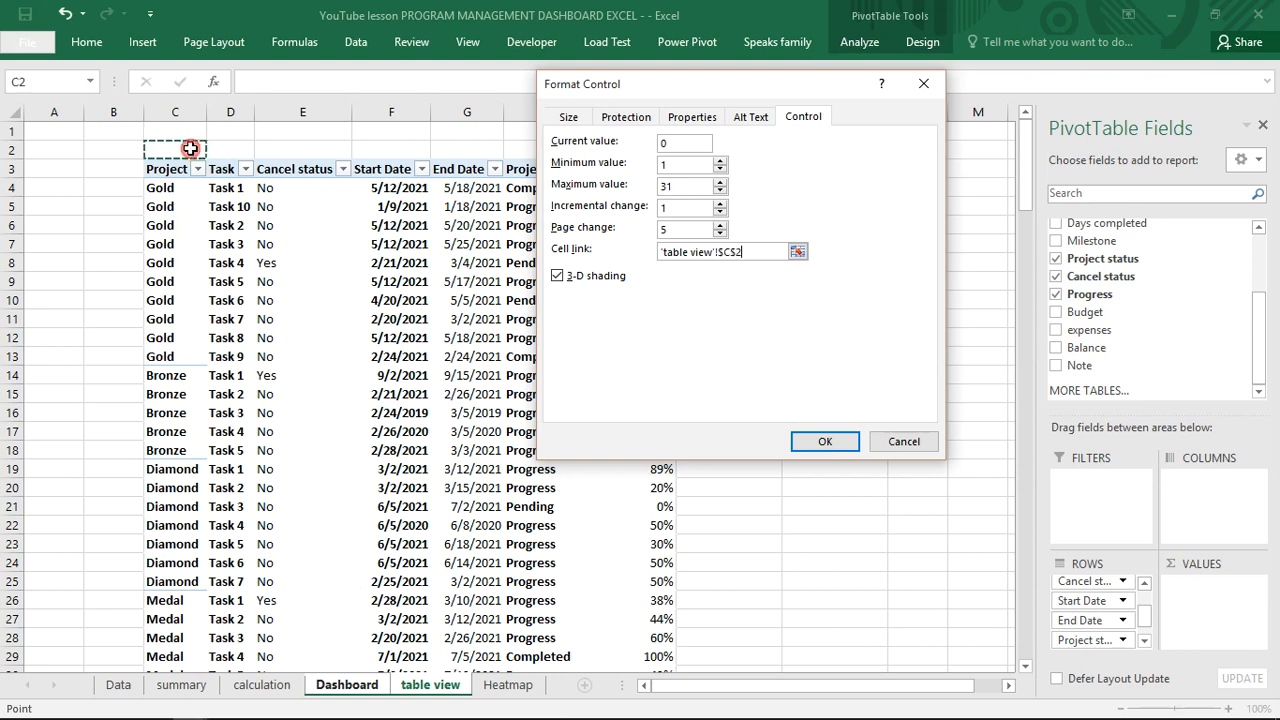
{"action": "left_click", "coordinate": [815, 442]}
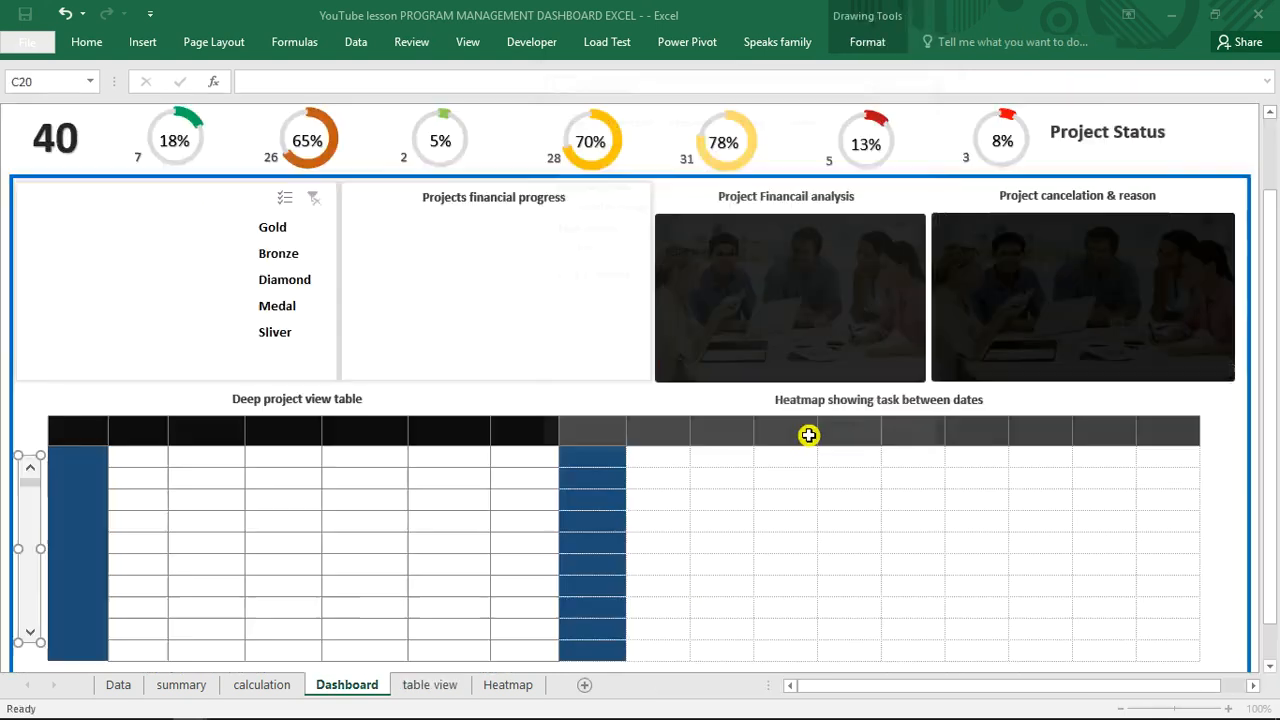
- Test the Dashboard scroll bar by paging it down and checking linked cell C2 on the table view sheet
{"action": "left_click", "coordinate": [34, 404]}
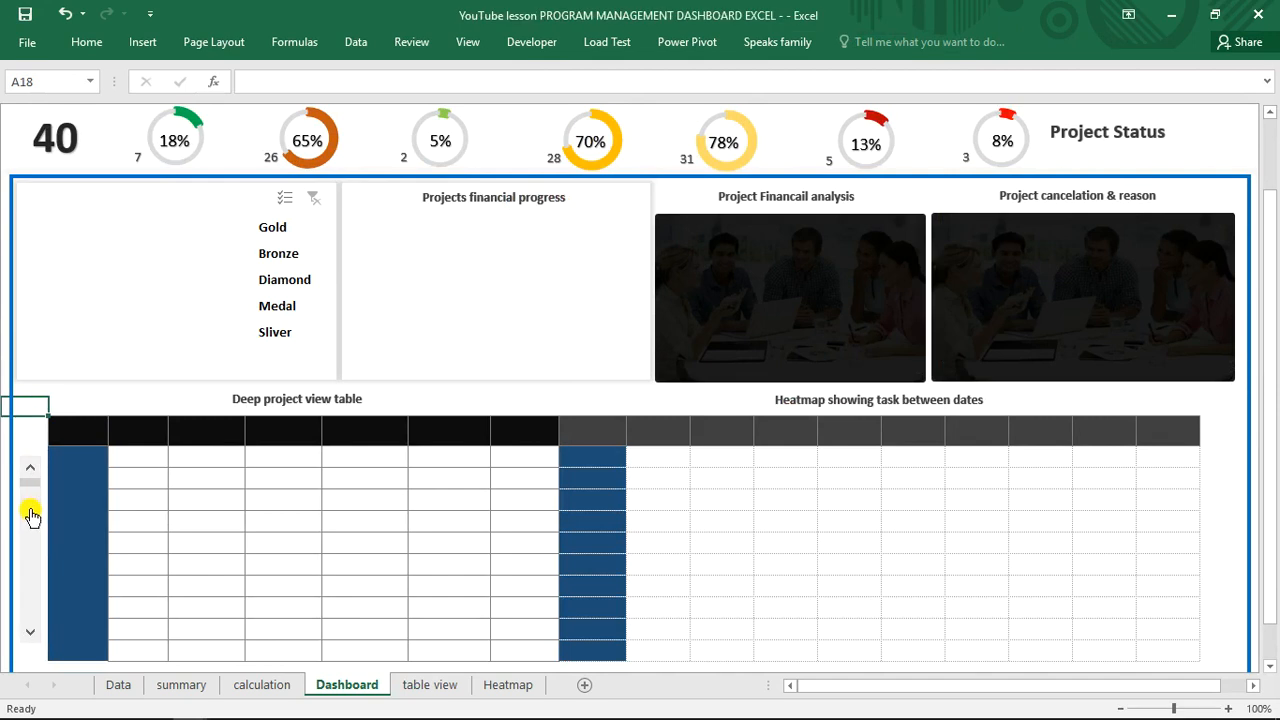
{"action": "left_click", "coordinate": [407, 688]}
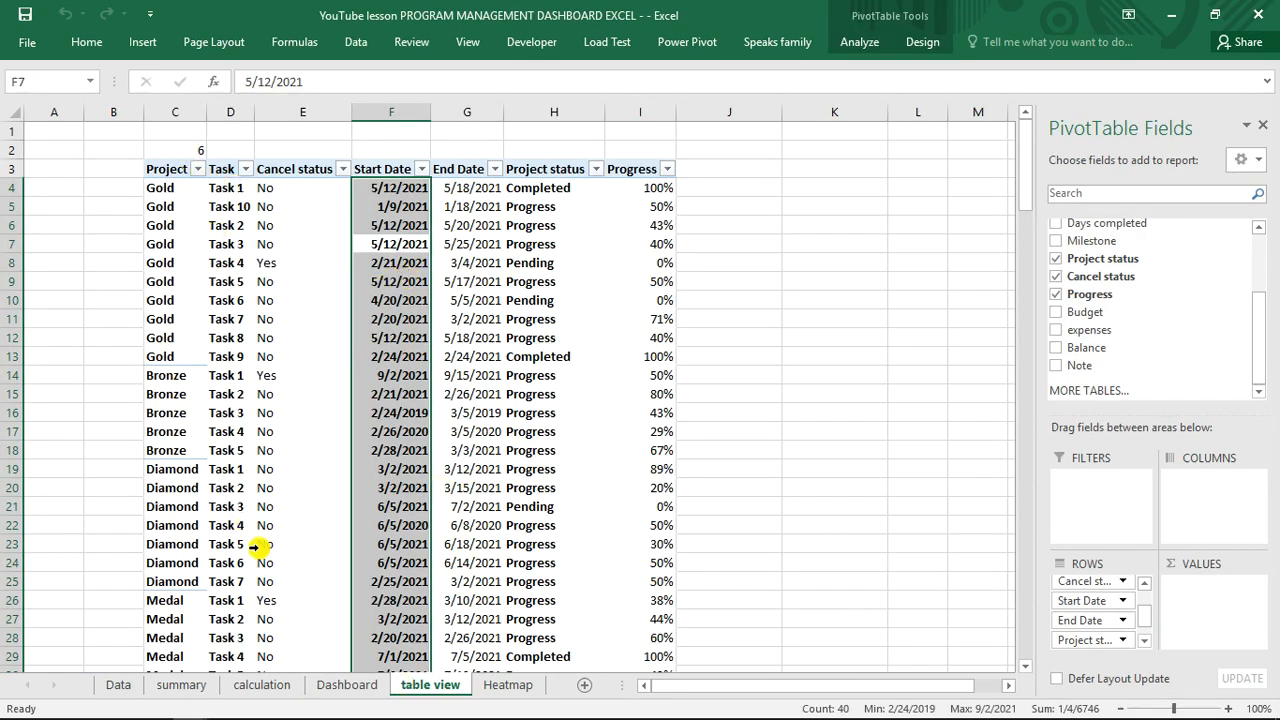
{"action": "left_click", "coordinate": [340, 685]}
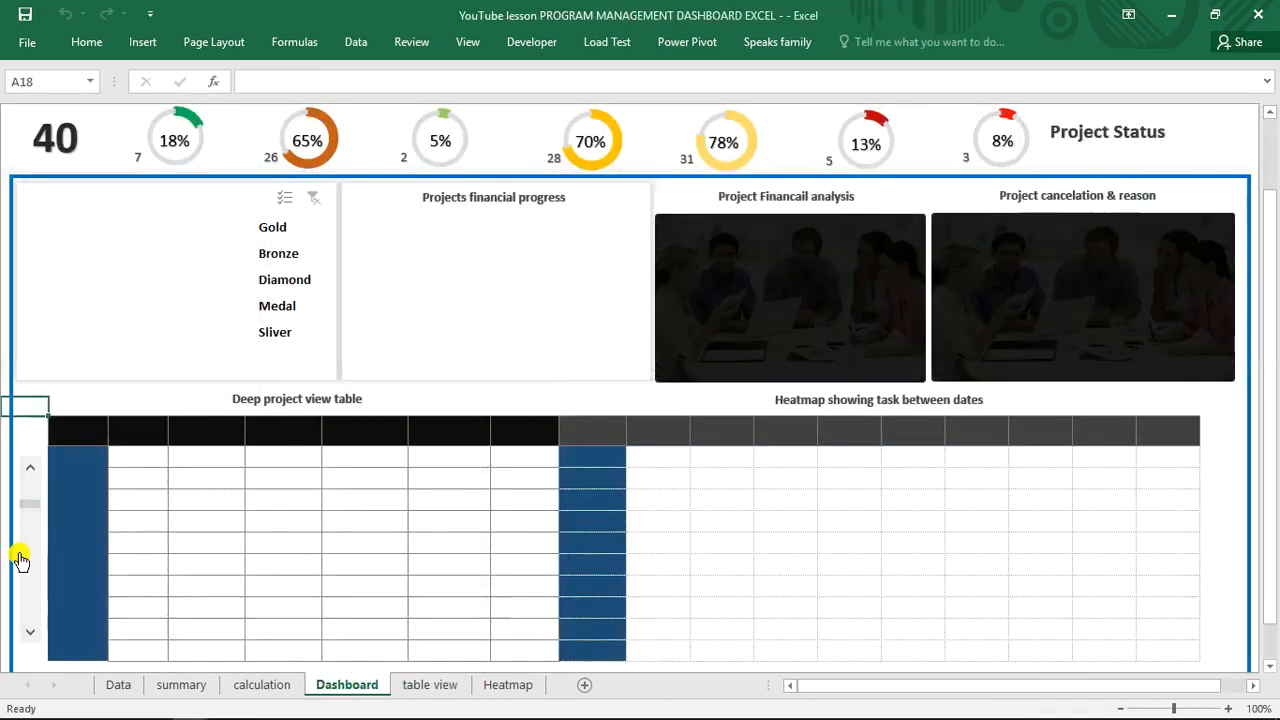
{"action": "left_click", "coordinate": [407, 688]}
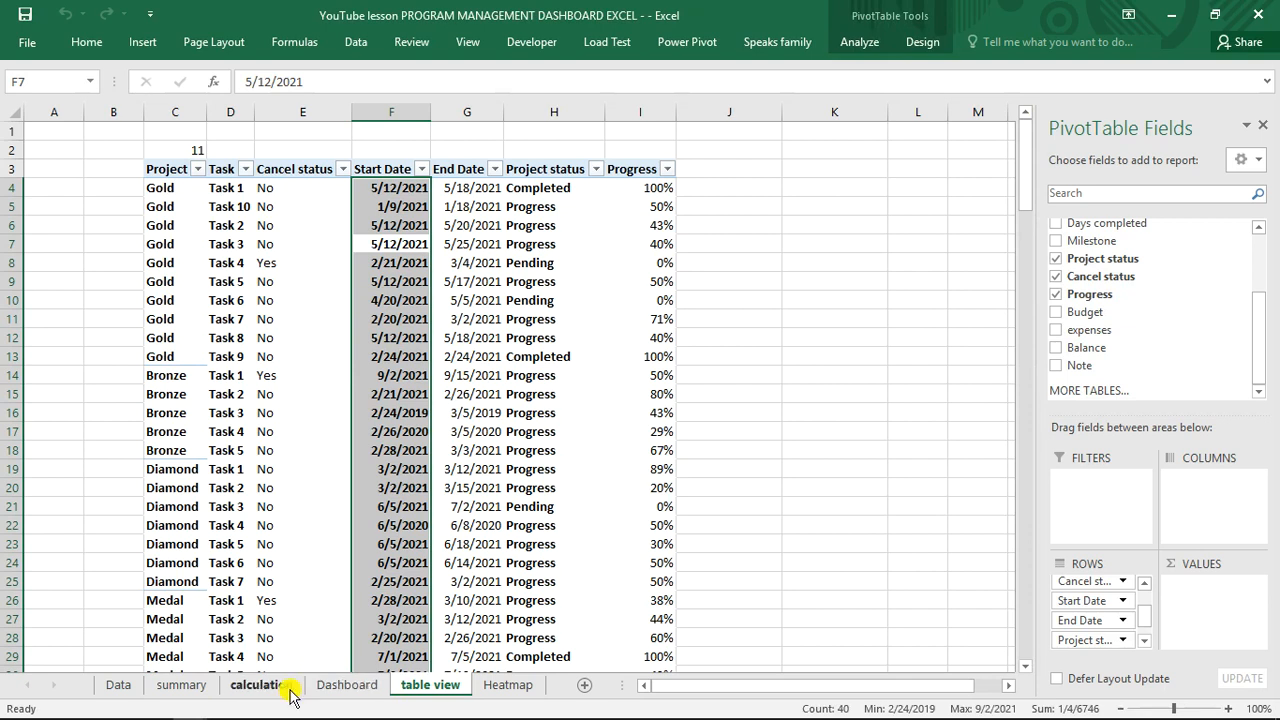
{"action": "left_click", "coordinate": [337, 687]}
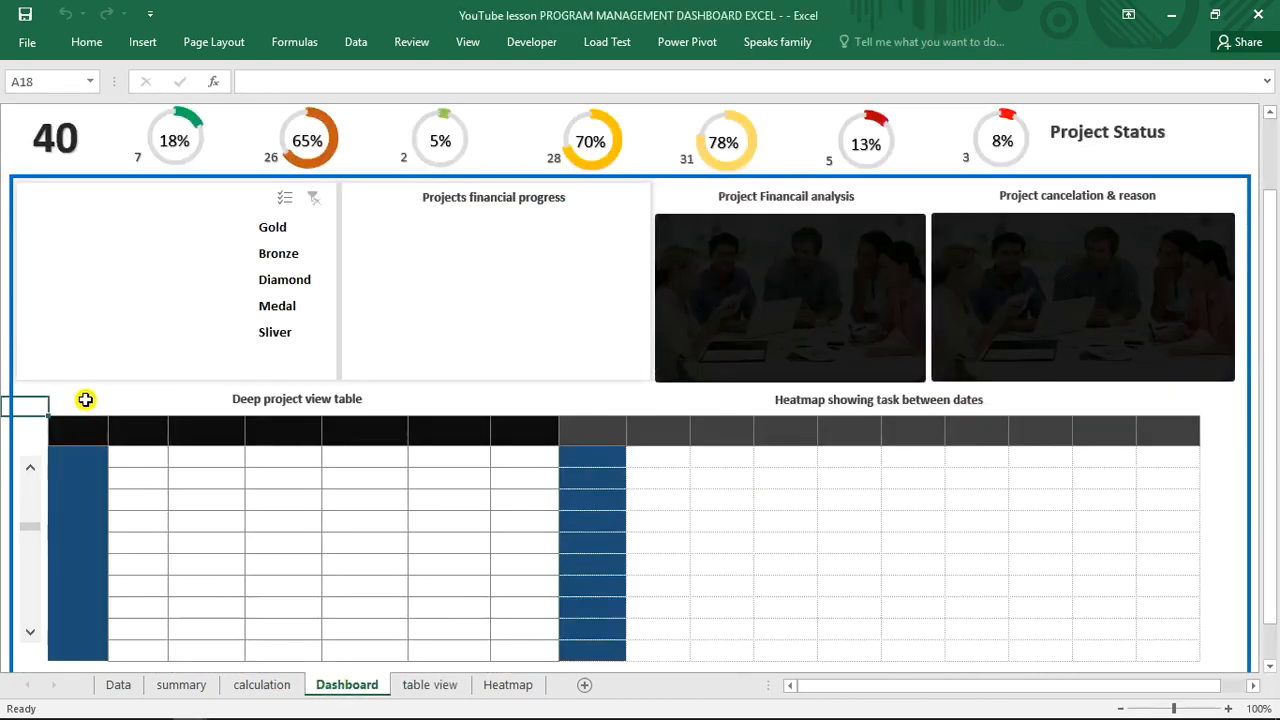
- Start an INDEX formula in Dashboard cell B19 with the absolute range 'table view'!$C$3:$I$95 as its array
{"action": "left_click", "coordinate": [81, 430]}
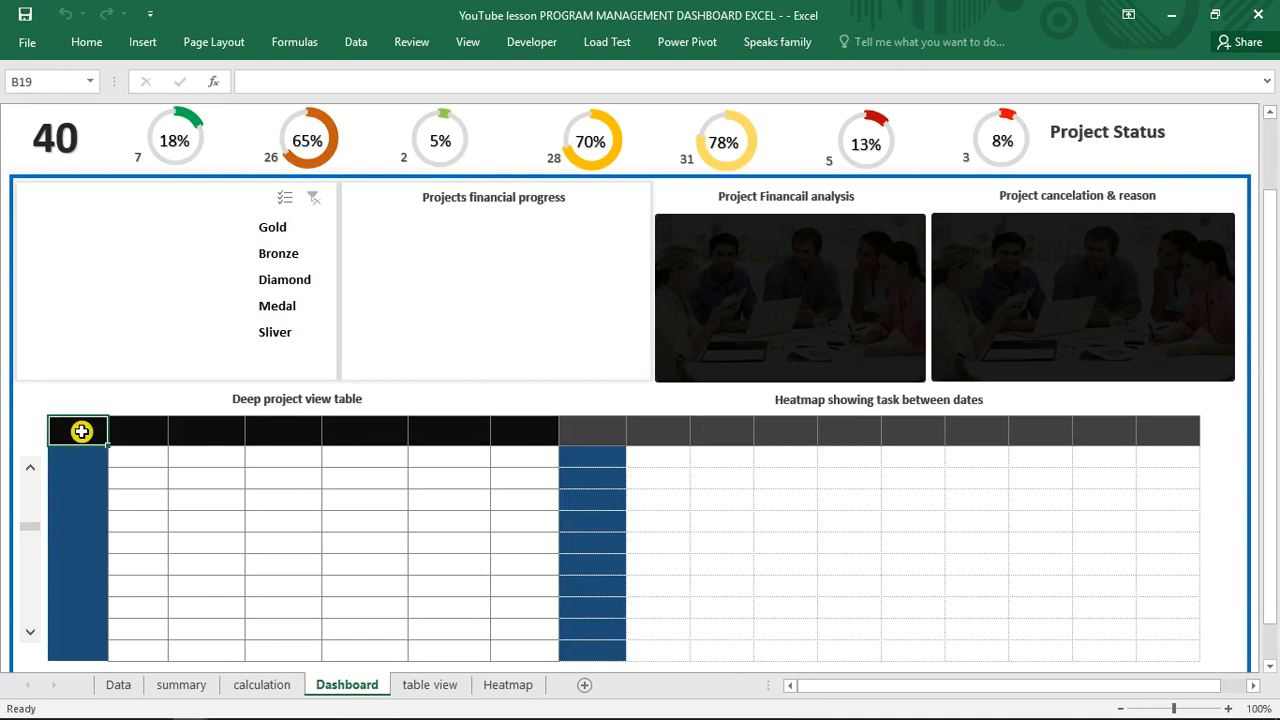
{"action": "type", "text": "=ind"}
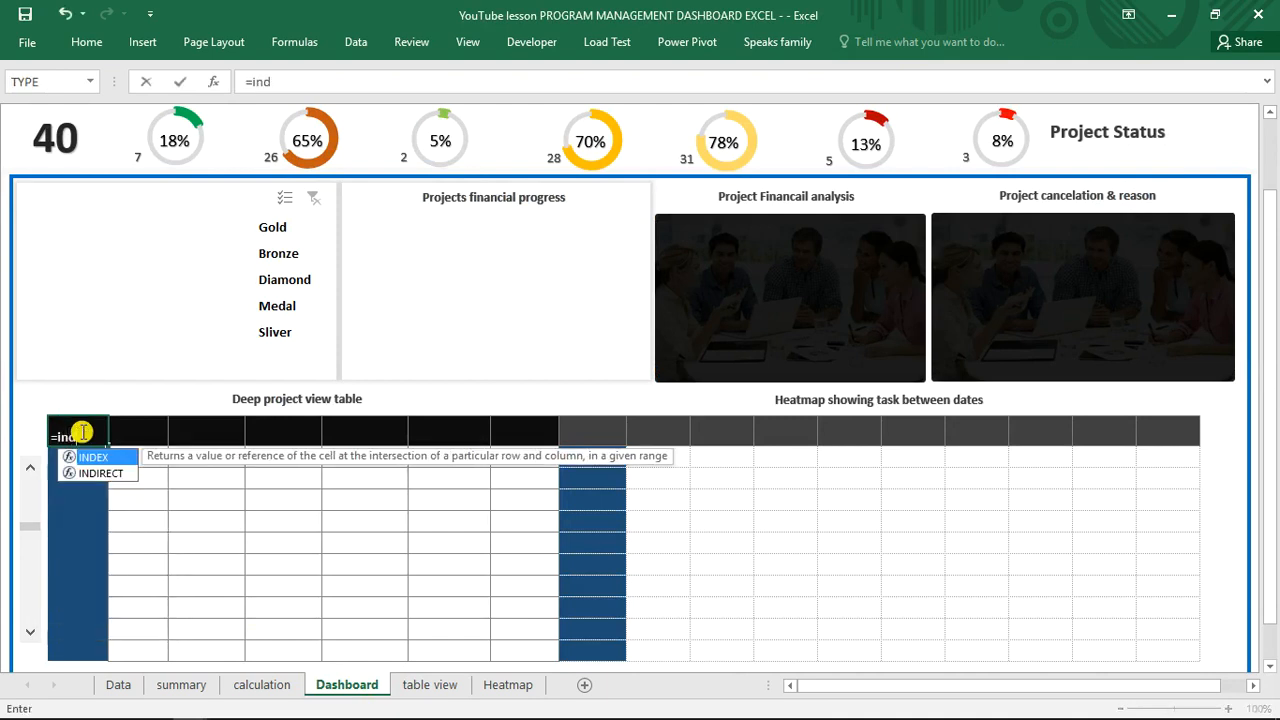
{"action": "key", "text": "Tab"}
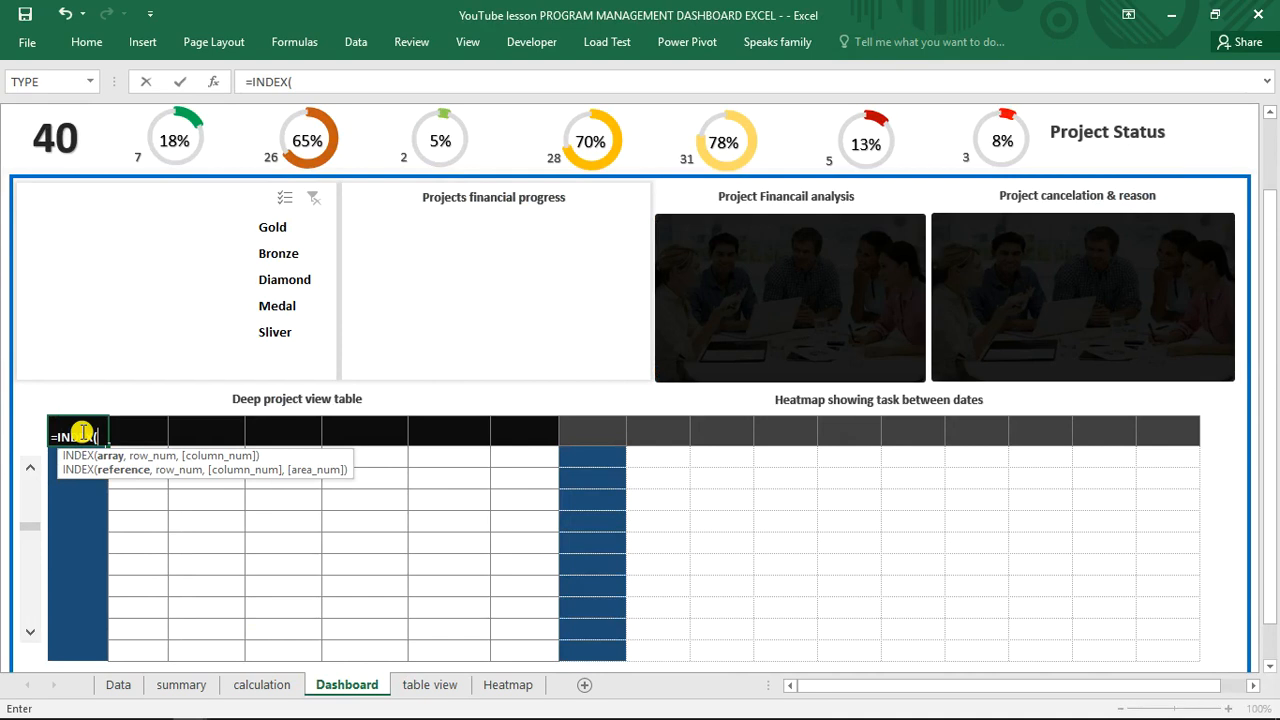
{"action": "left_click", "coordinate": [444, 686]}
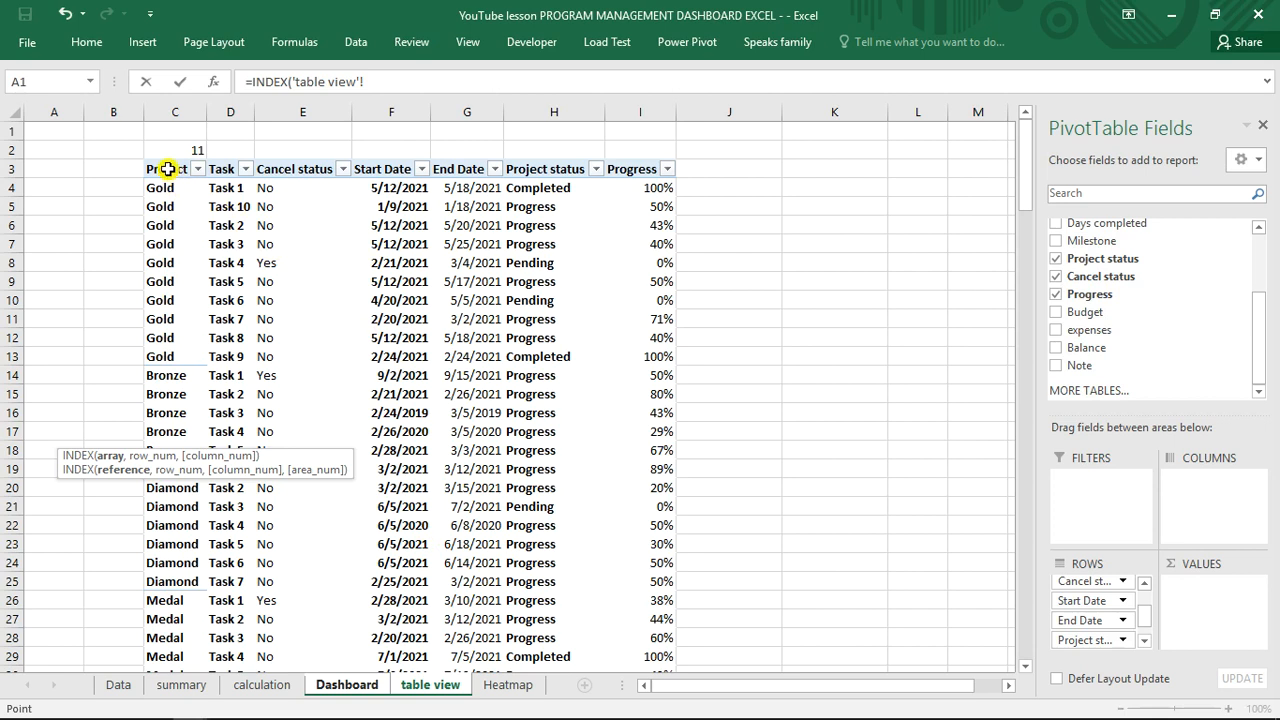
{"action": "left_click_drag", "start_coordinate": [167, 168], "coordinate": [660, 636]}
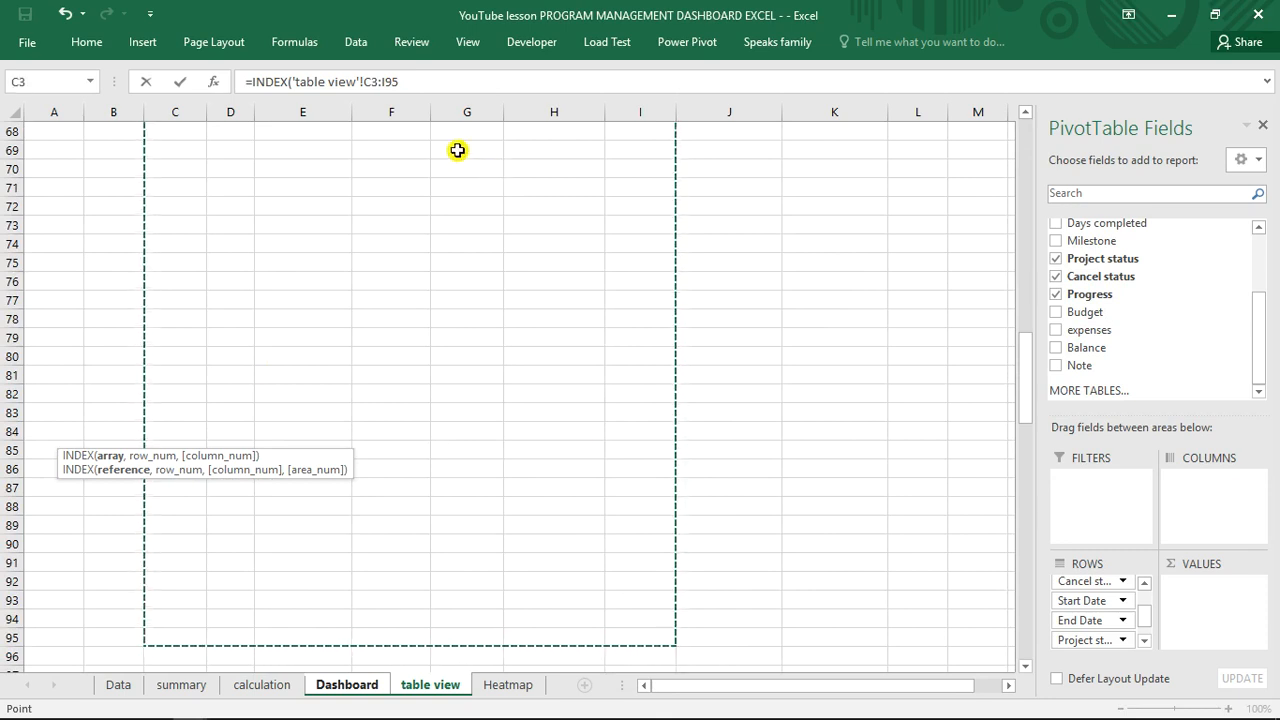
{"action": "left_click", "coordinate": [368, 82]}
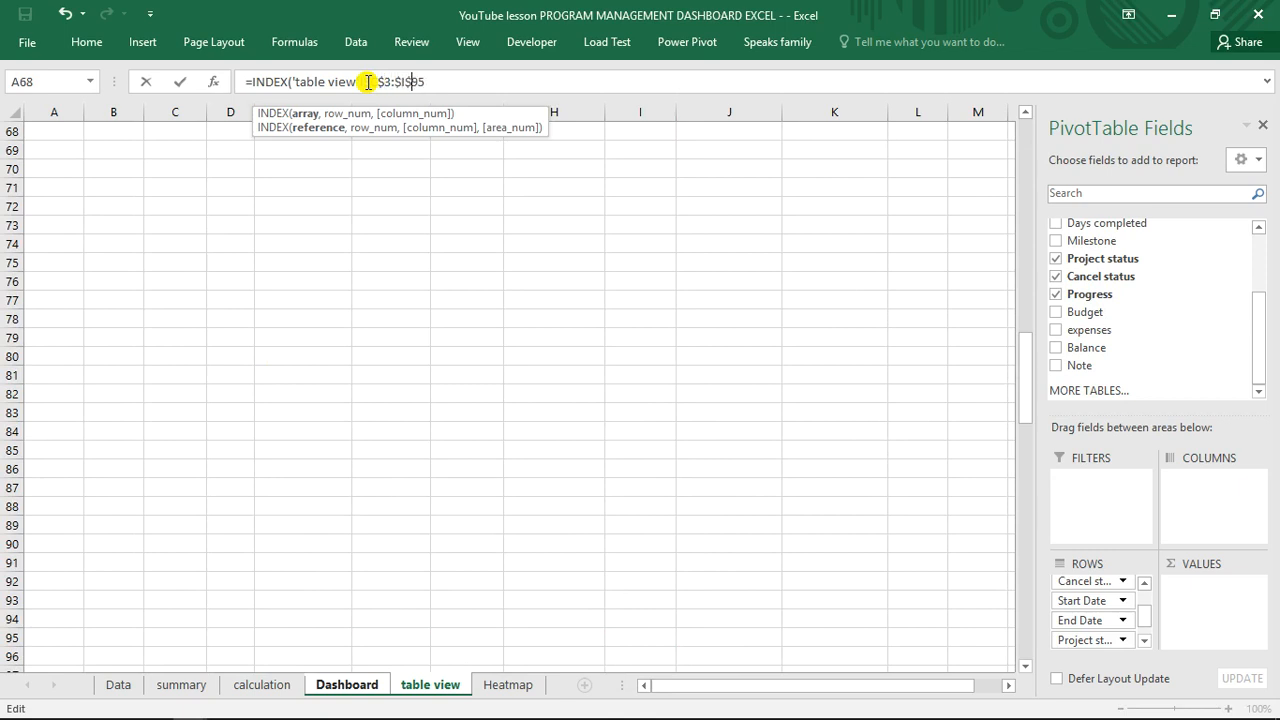
{"action": "type", "text": ","}
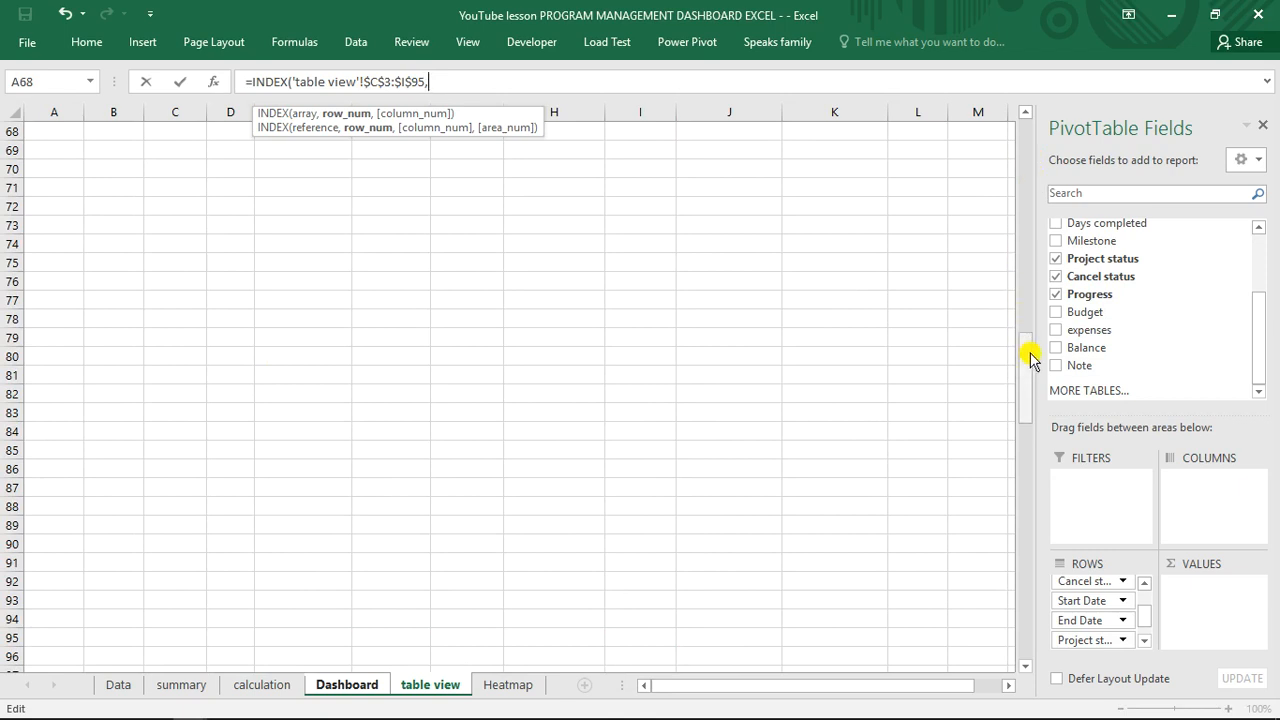
- Add the scroll bar's linked cell 'table view'!$C$2 as an absolute reference for the INDEX row argument
{"action": "left_click_drag", "start_coordinate": [1029, 357], "coordinate": [1038, 125]}
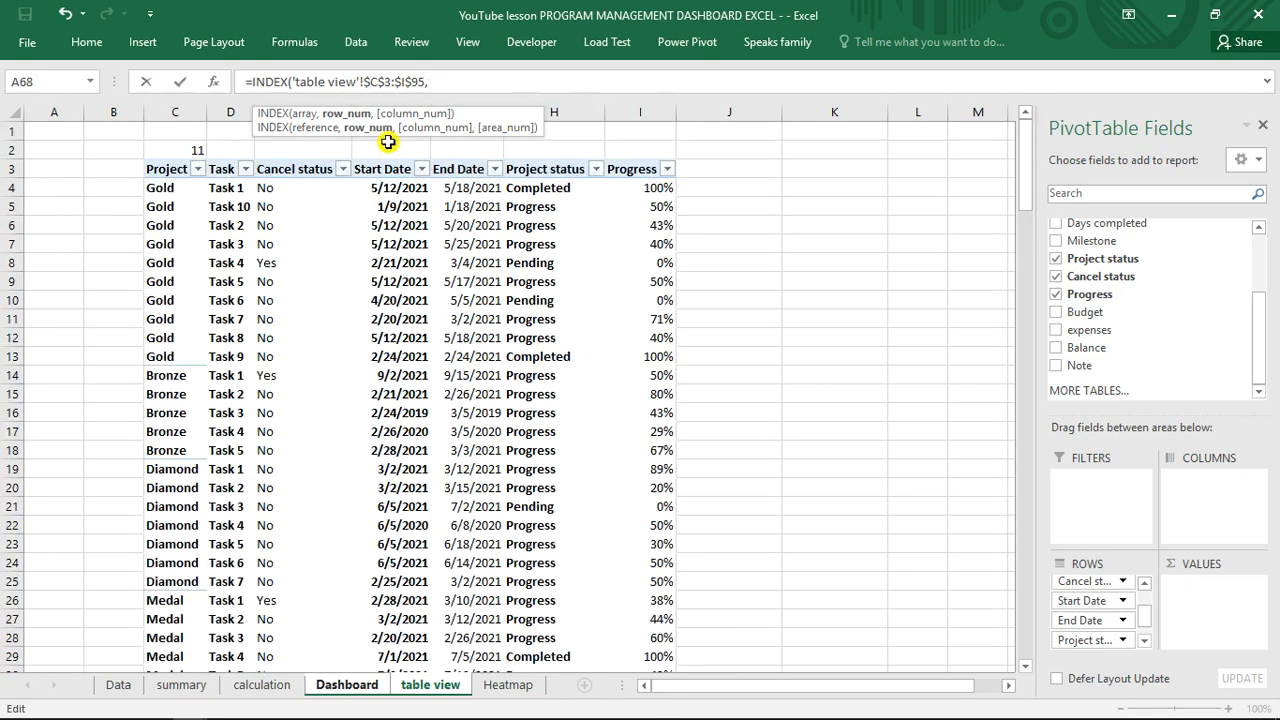
{"action": "left_click", "coordinate": [187, 152]}
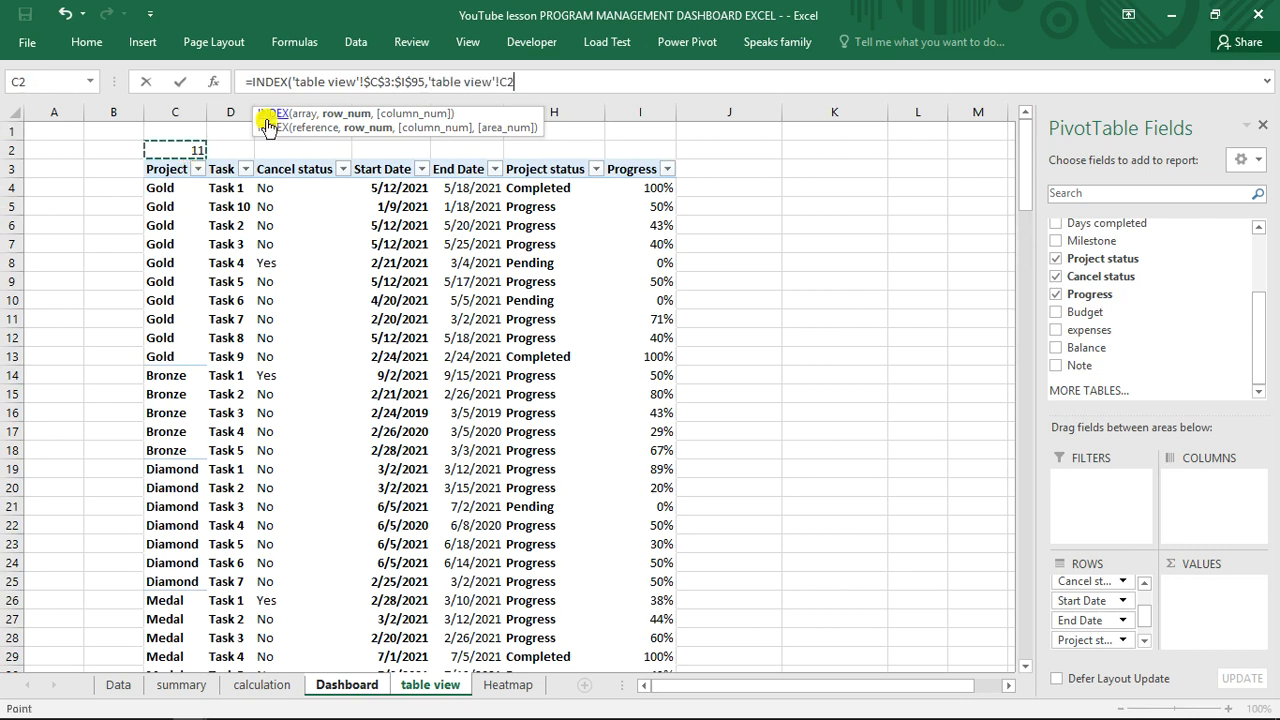
{"action": "left_click", "coordinate": [500, 82]}
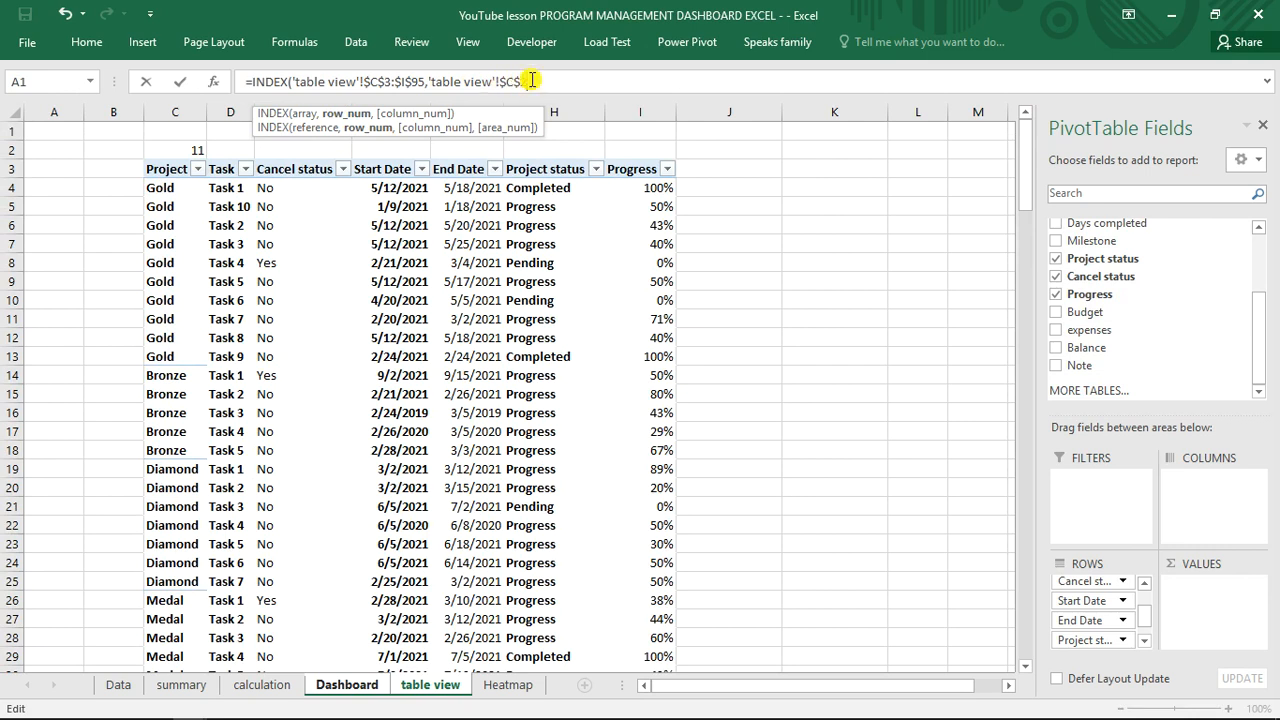
{"action": "type", "text": ","}
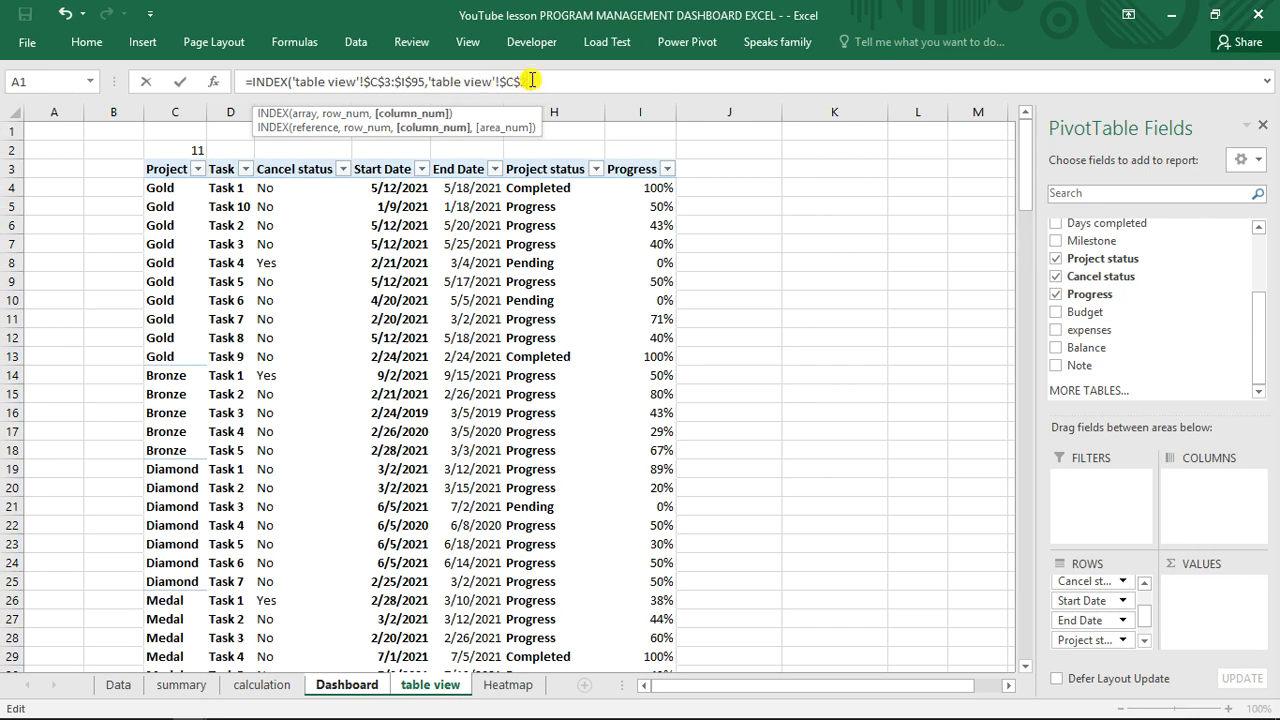
- Return to the Dashboard sheet, remove the stray Dashboard! reference from the formula and append +ROWS(
{"action": "left_click", "coordinate": [349, 668]}
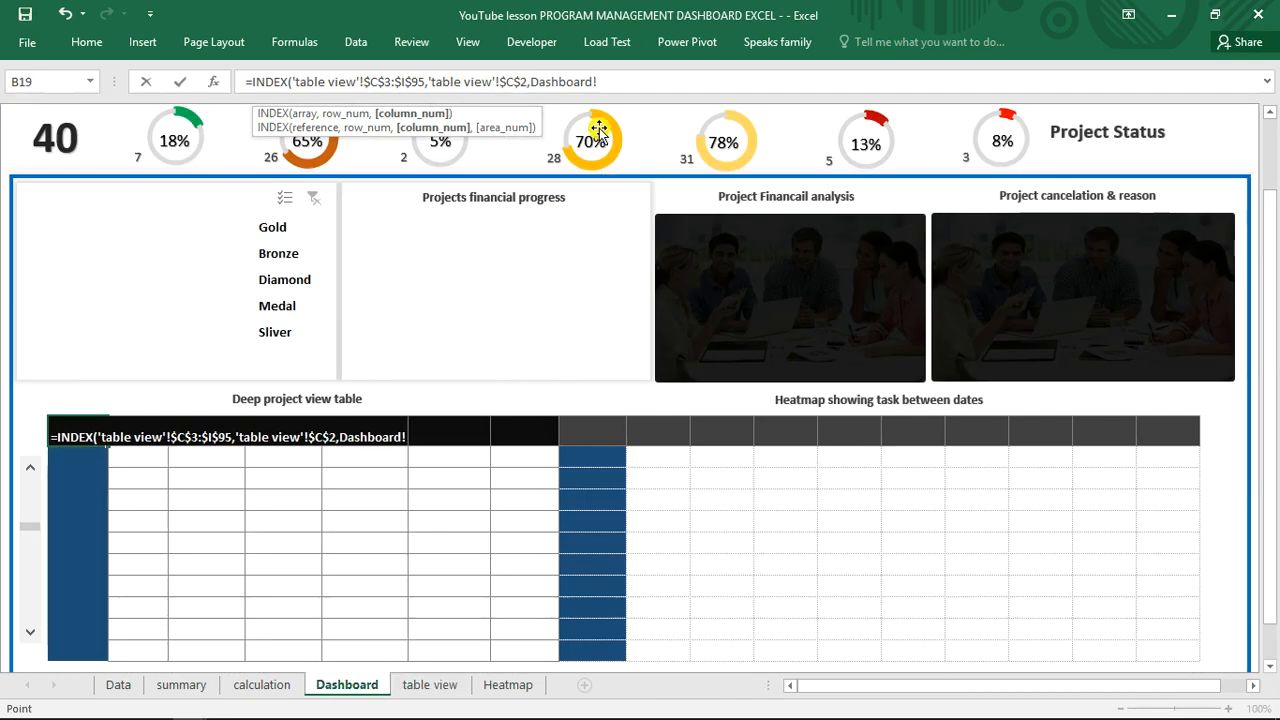
{"action": "key", "text": "BackSpace"}
{"action": "key", "text": "BackSpace"}
{"action": "key", "text": "BackSpace"}
{"action": "key", "text": "BackSpace"}
{"action": "key", "text": "BackSpace"}
{"action": "key", "text": "BackSpace"}
{"action": "key", "text": "BackSpace"}
{"action": "key", "text": "BackSpace"}
{"action": "key", "text": "BackSpace"}
{"action": "key", "text": "BackSpace"}
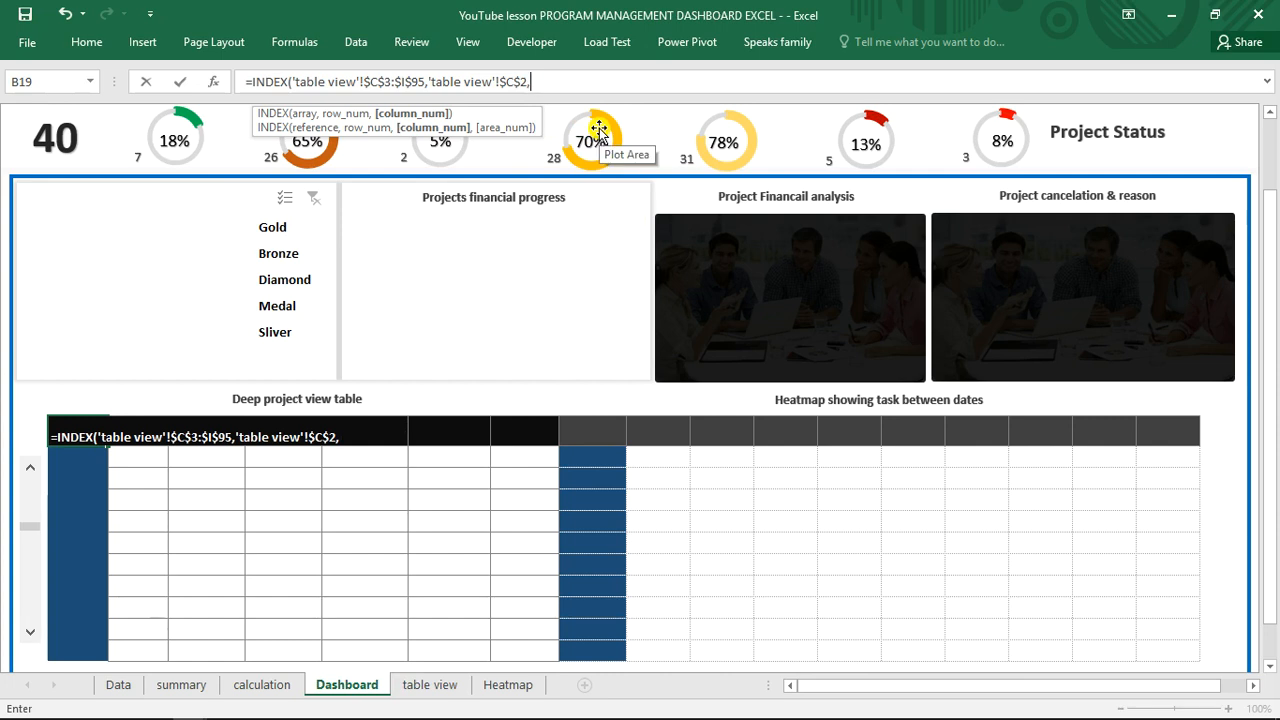
{"action": "type", "text": "+rows"}
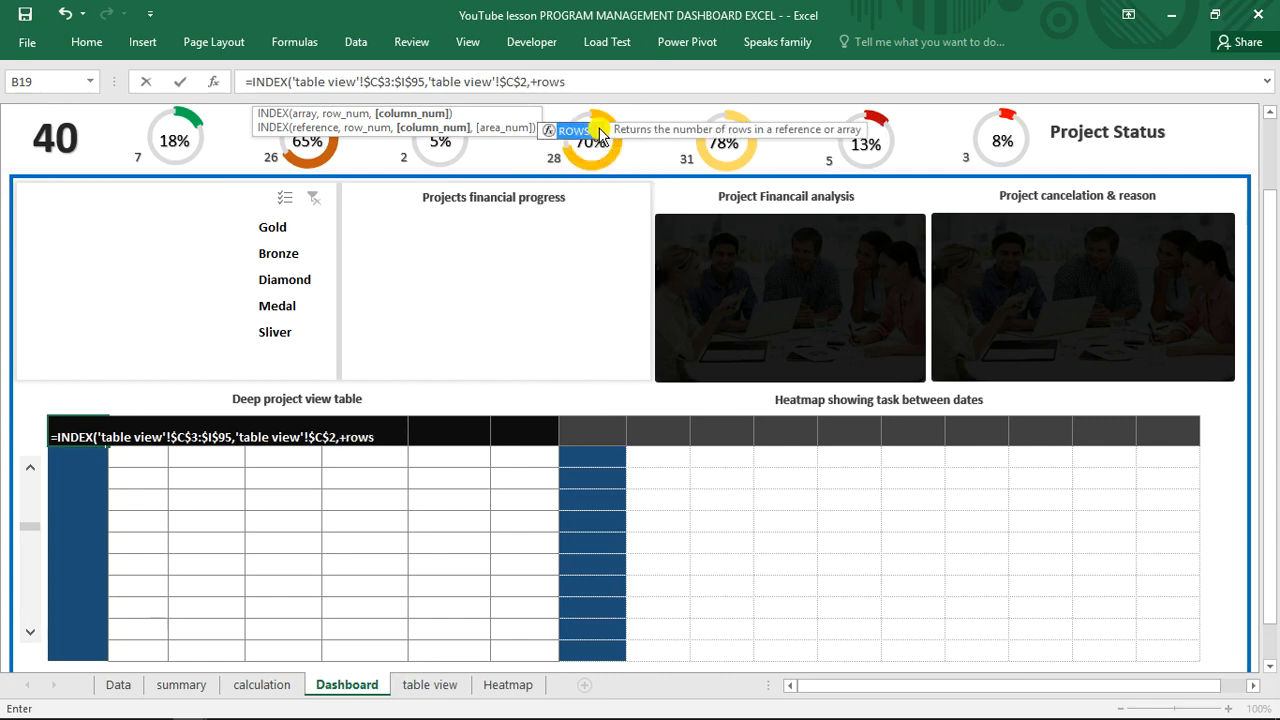
{"action": "key", "text": "Tab"}
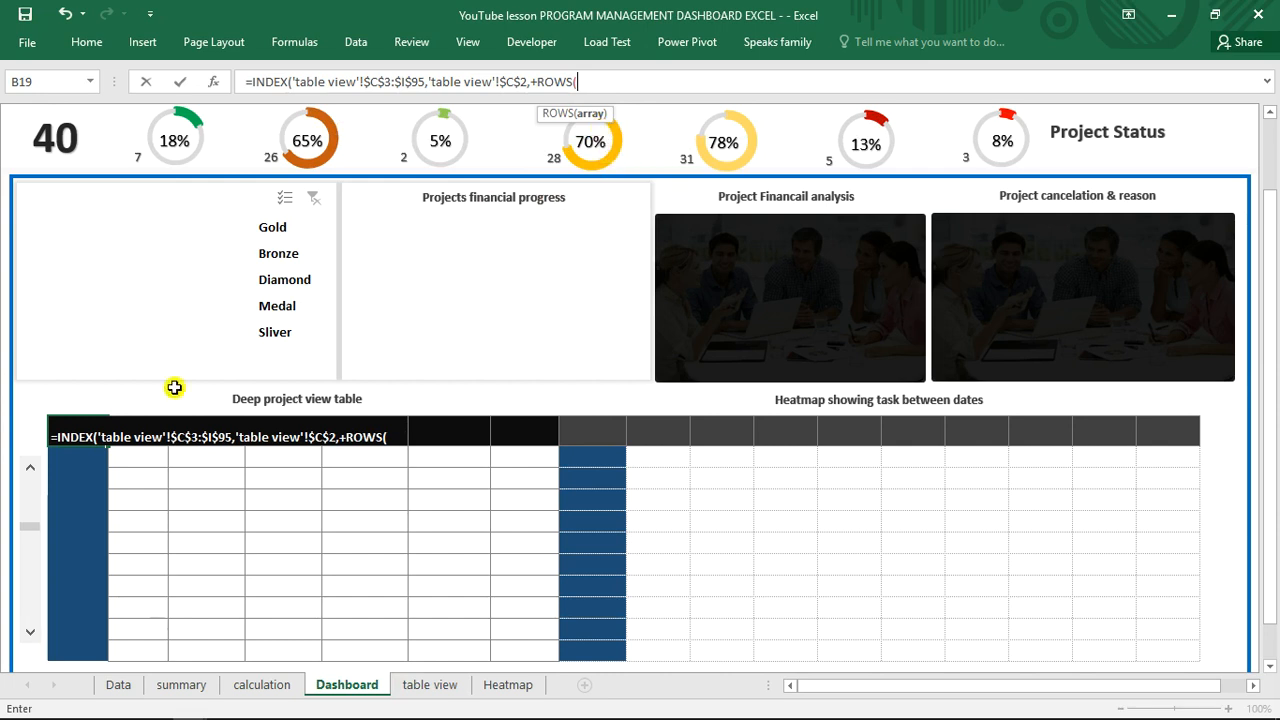
{"action": "left_click", "coordinate": [29, 433]}
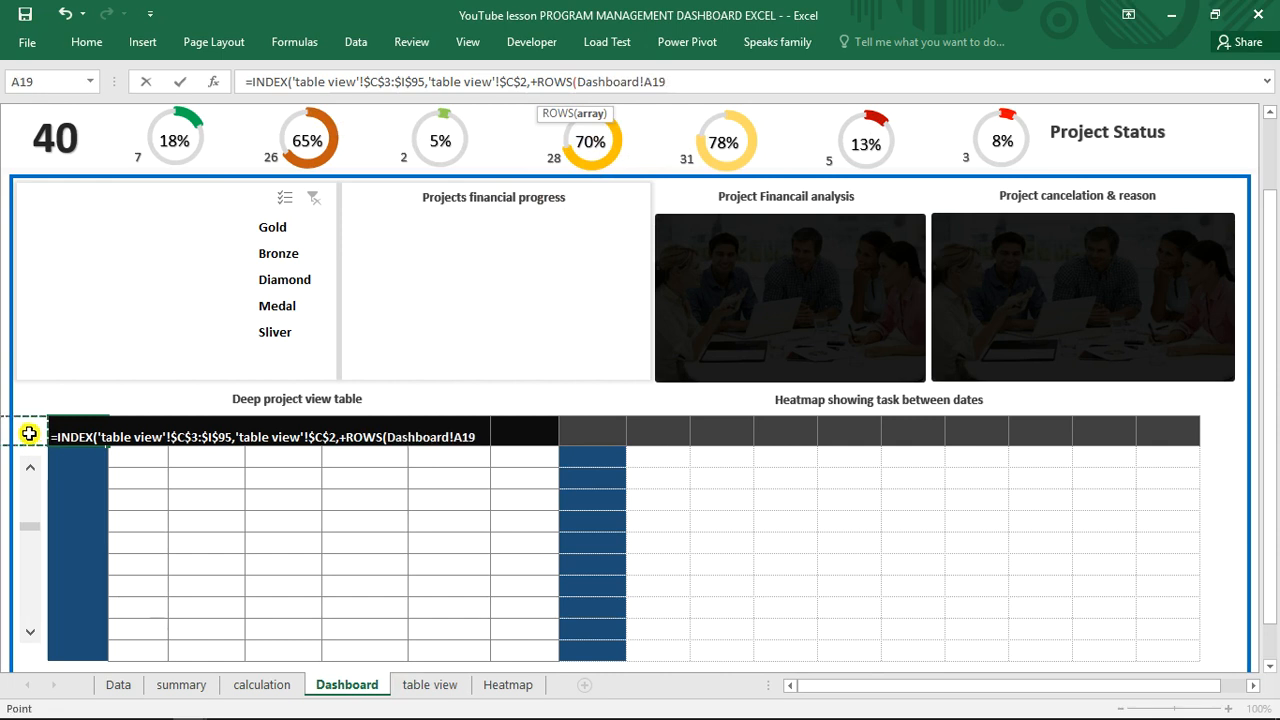
{"action": "type", "text": "\""}
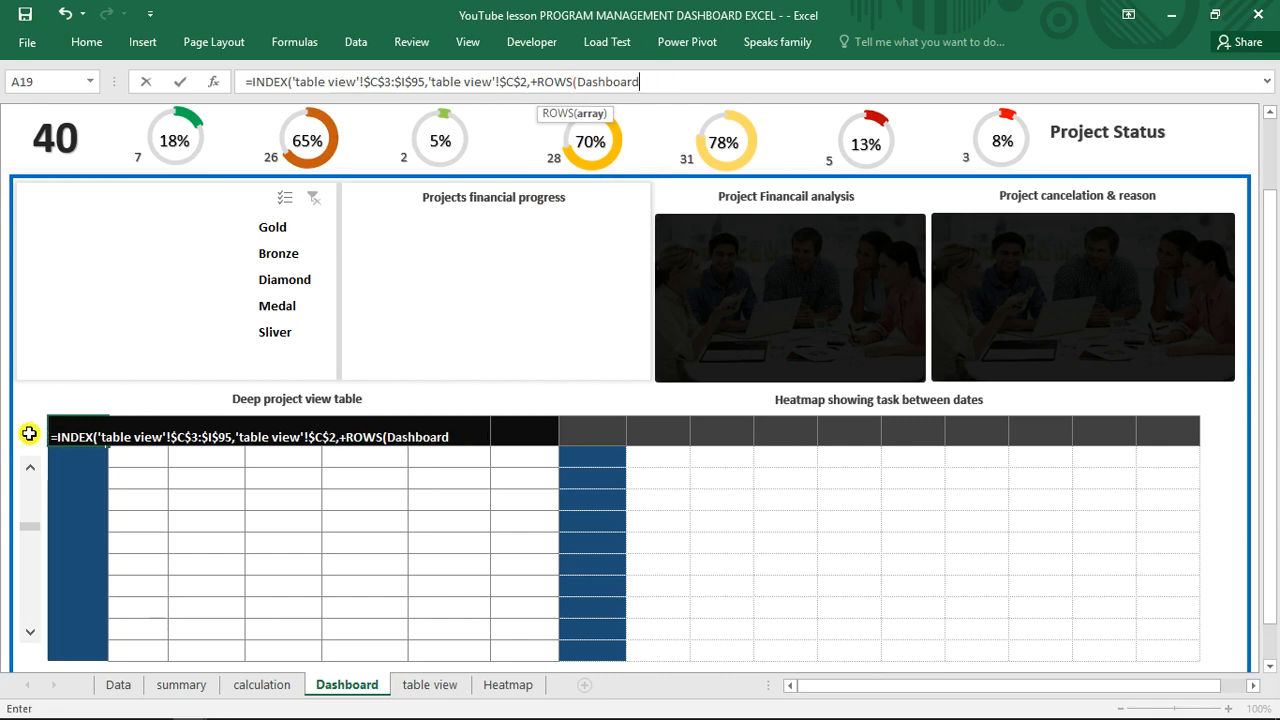
{"action": "key", "text": "BackSpace"}
{"action": "key", "text": "BackSpace"}
{"action": "key", "text": "BackSpace"}
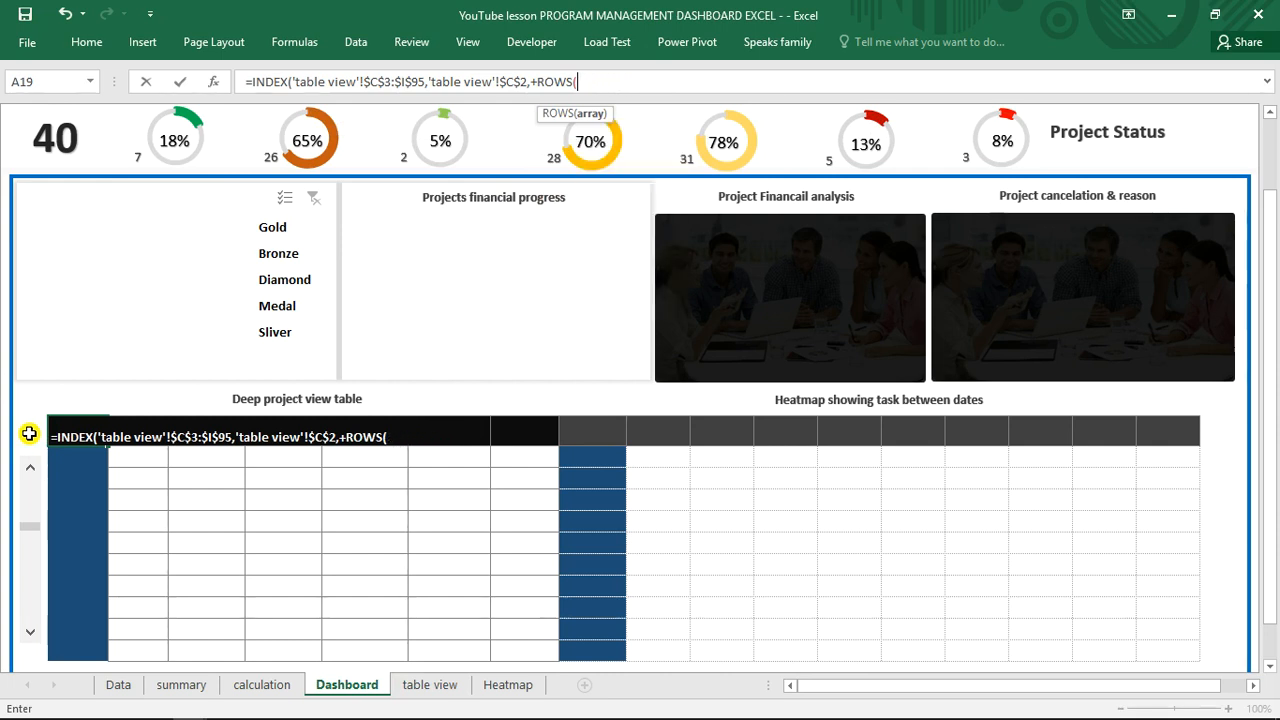
- Set the ROWS range to the expanding reference Dashboard!$A$19:A19 and subtract 1 from it
{"action": "left_click", "coordinate": [29, 433]}
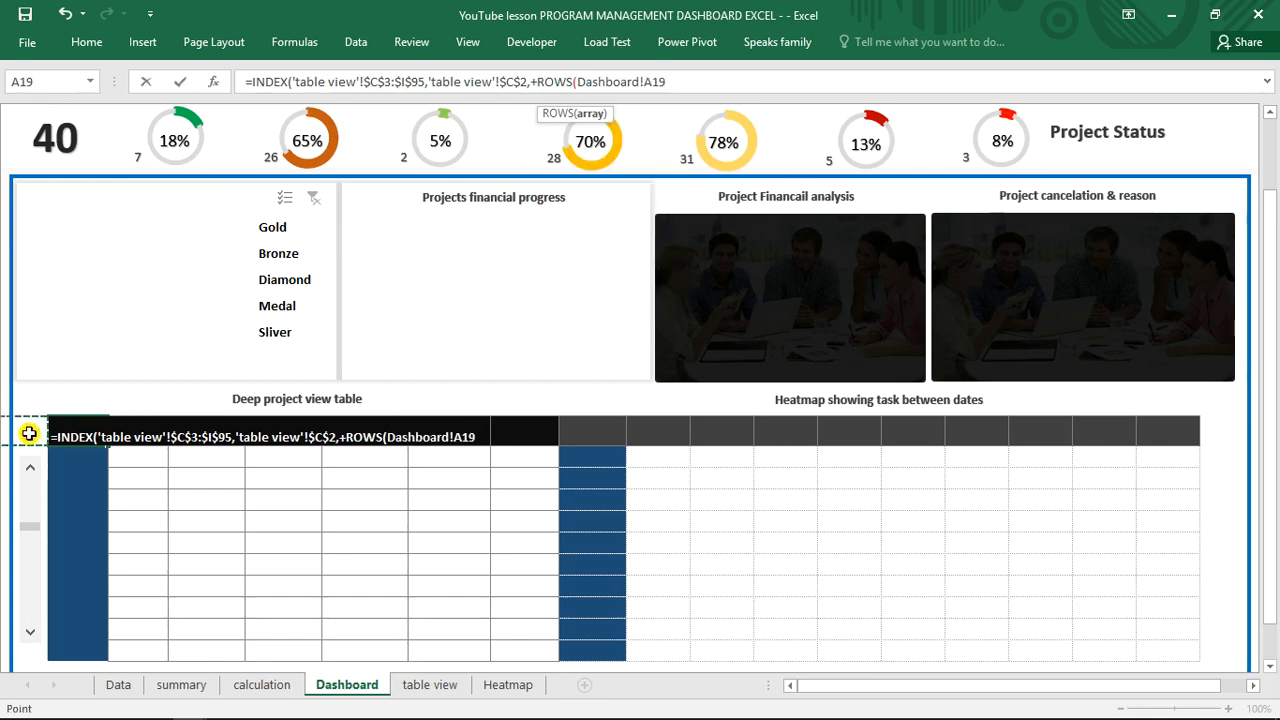
{"action": "key", "text": "F8"}
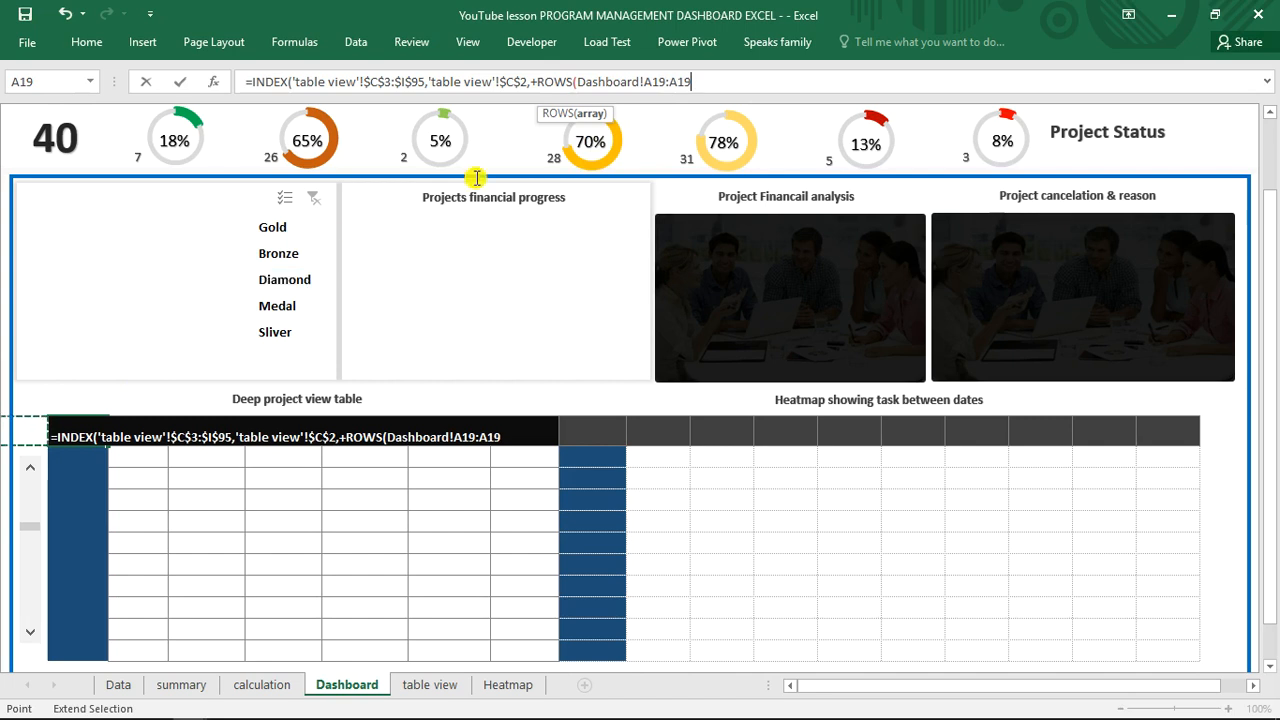
{"action": "left_click", "coordinate": [646, 83]}
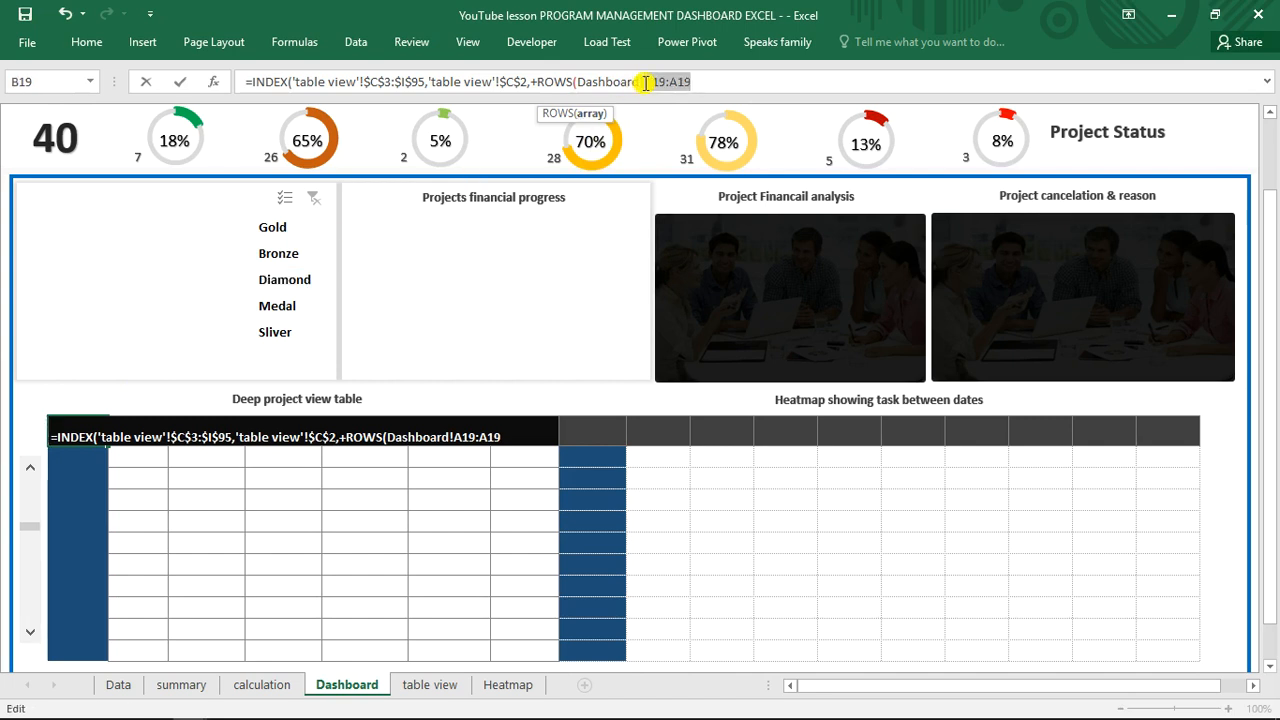
{"action": "left_click", "coordinate": [646, 83]}
{"action": "type", "text": "$"}
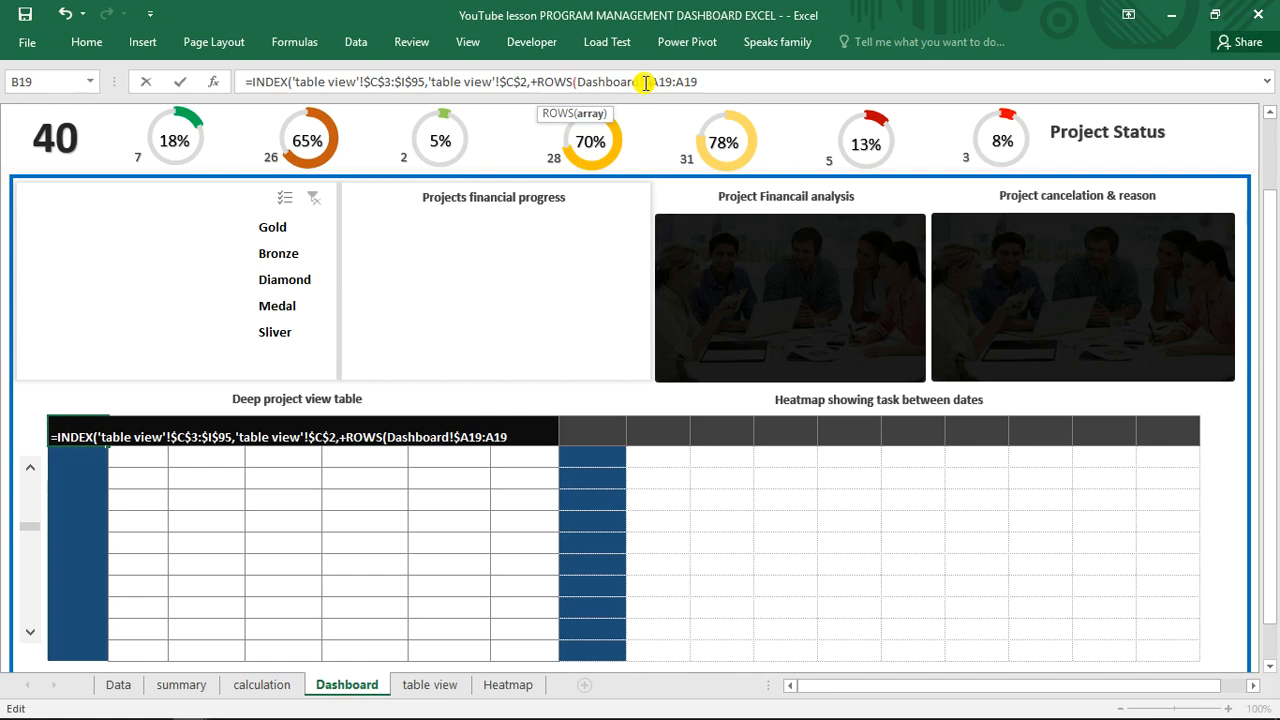
{"action": "key", "text": "Right"}
{"action": "type", "text": "$"}
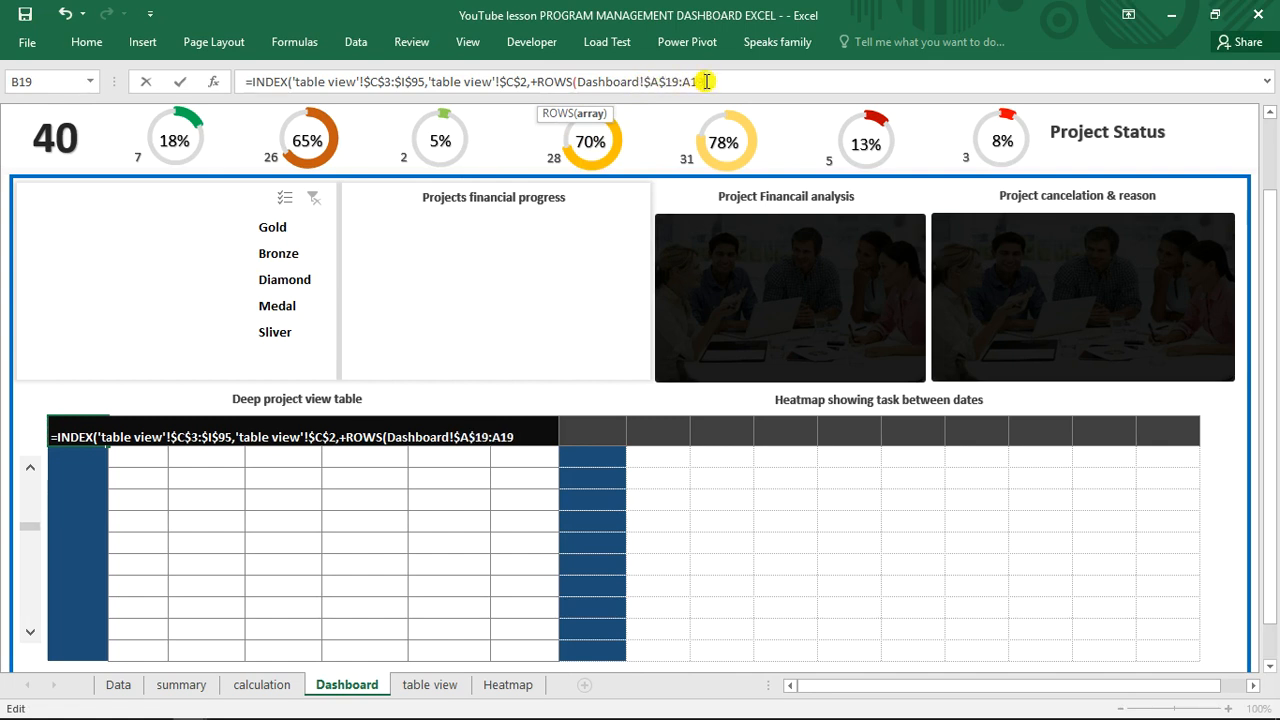
{"action": "key", "text": "End"}
{"action": "type", "text": "-"}
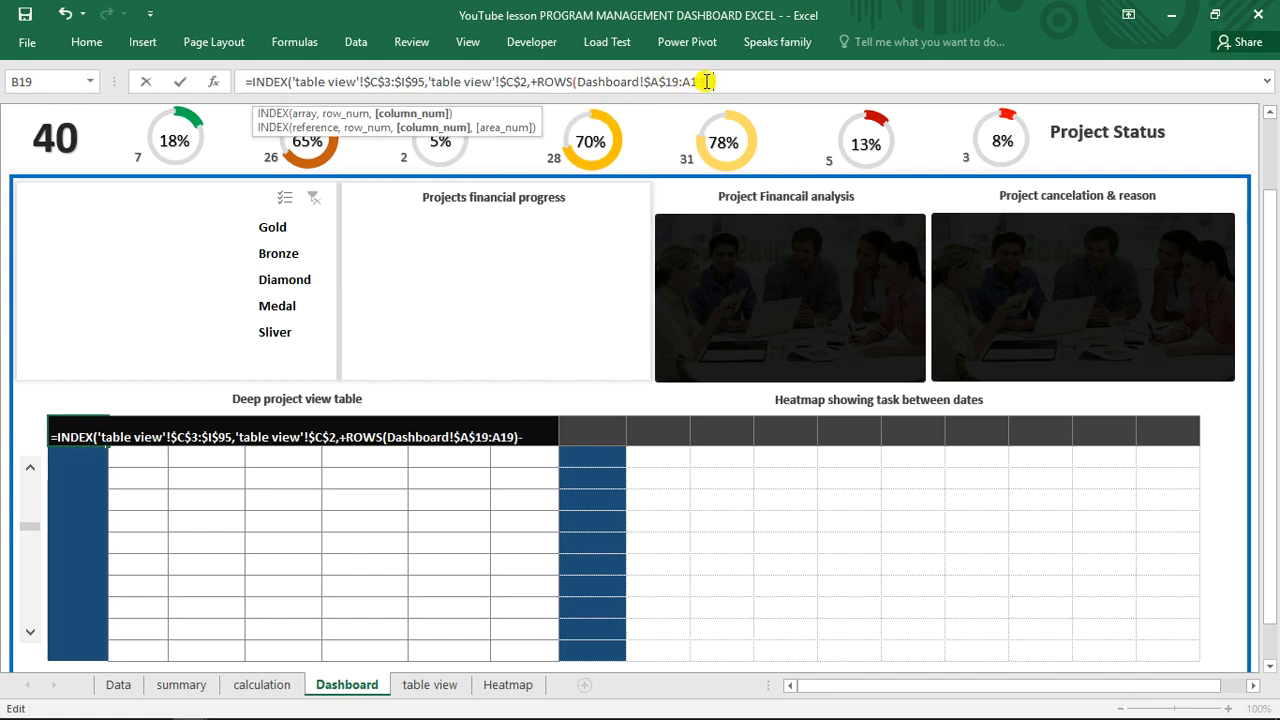
{"action": "type", "text": "1,"}
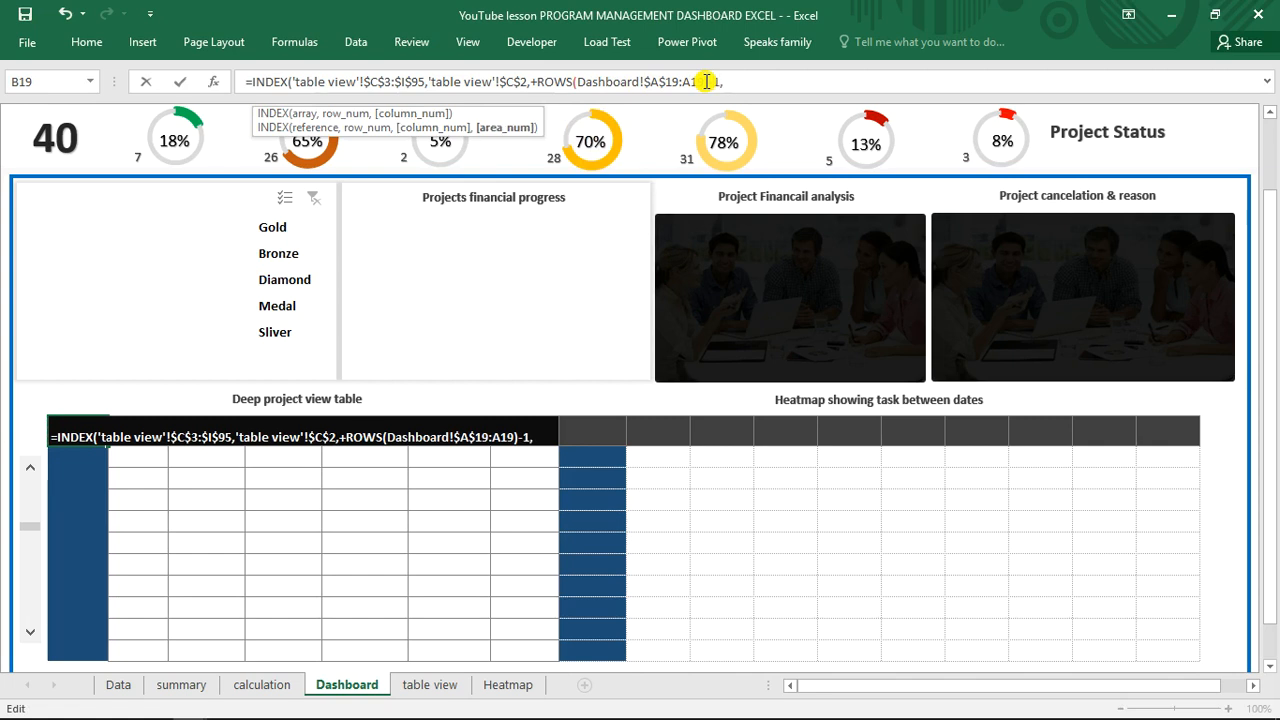
- Add a COLUMNS function over Dashboard!A19:A19 as the formula's last argument and close both functions
{"action": "type", "text": "col"}
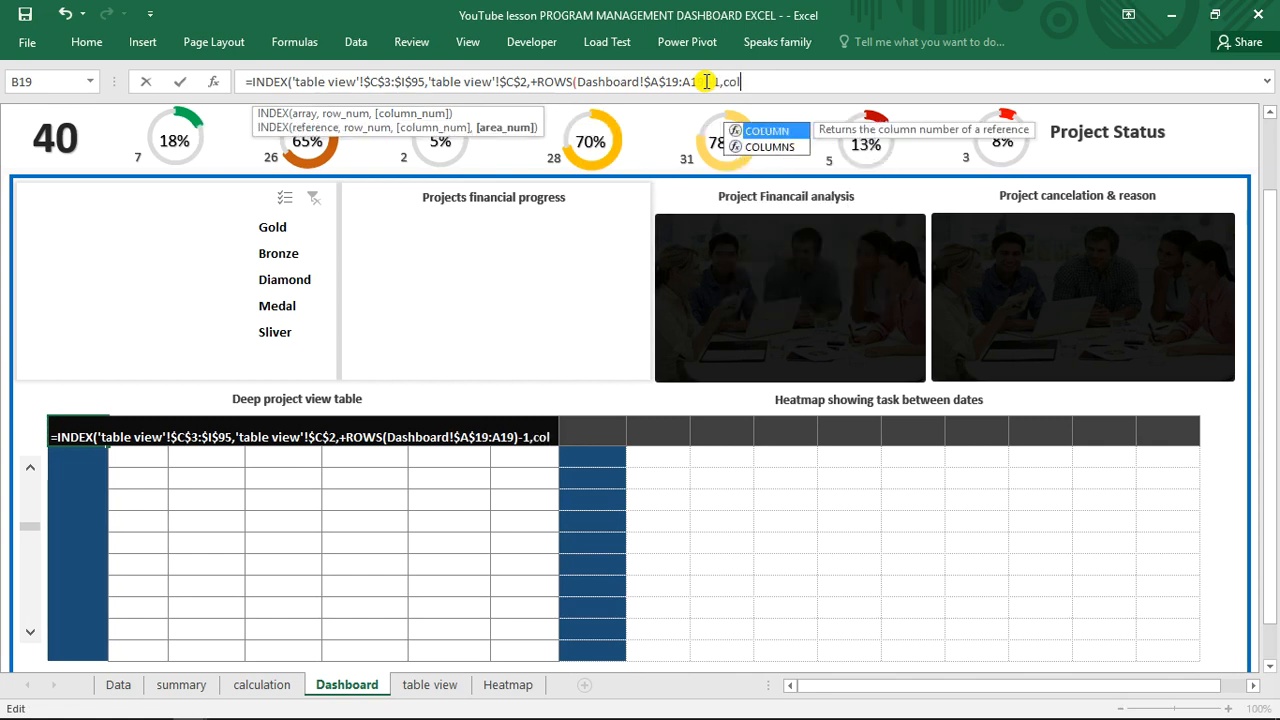
{"action": "key", "text": "Down"}
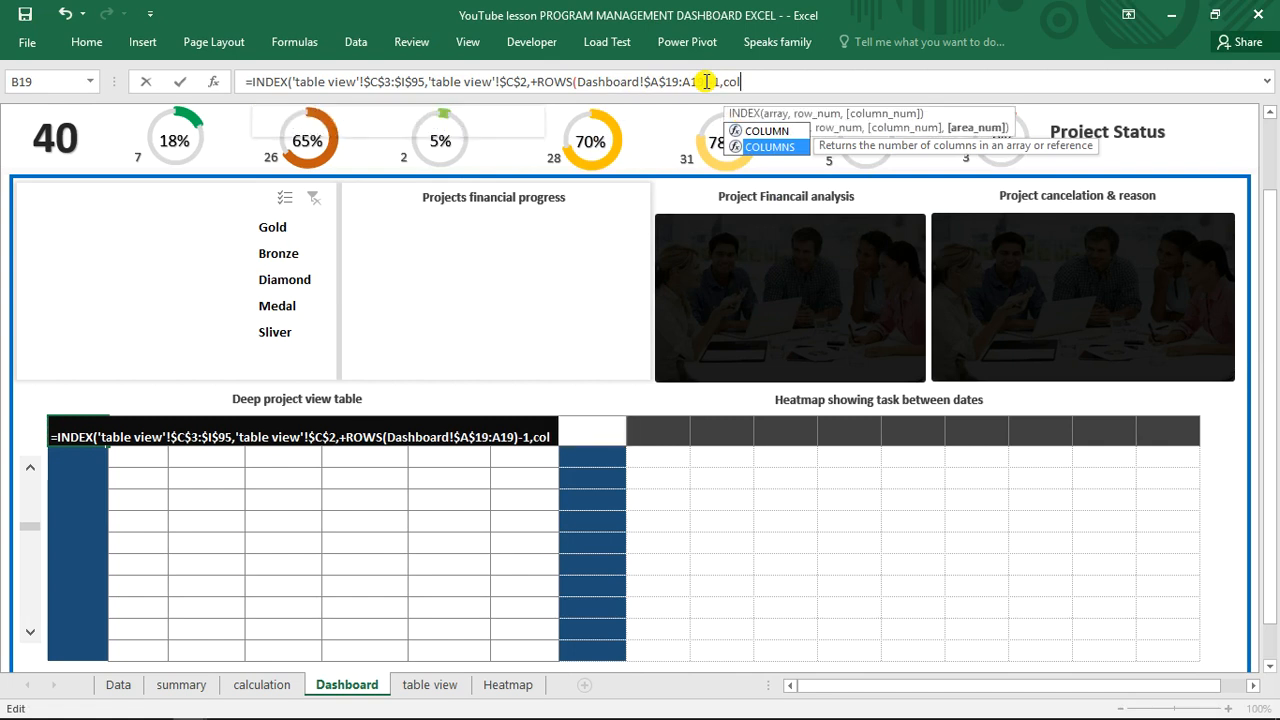
{"action": "key", "text": "Tab"}
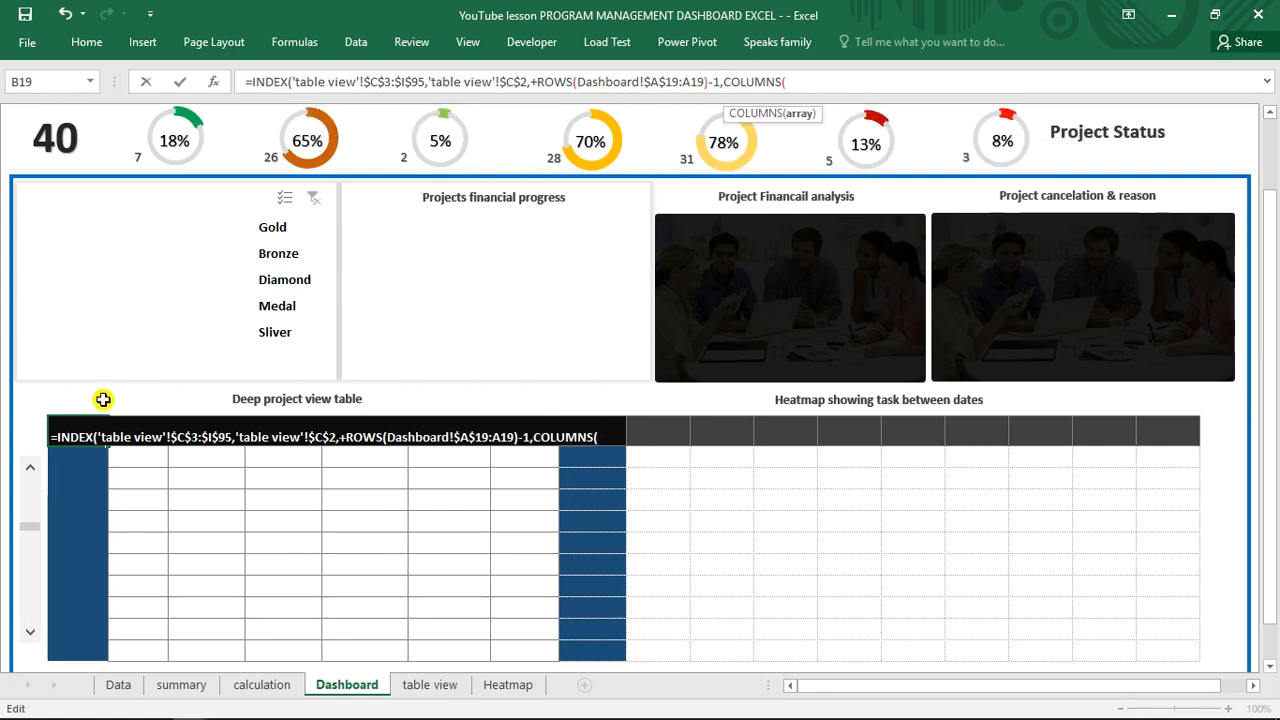
{"action": "left_click", "coordinate": [33, 432]}
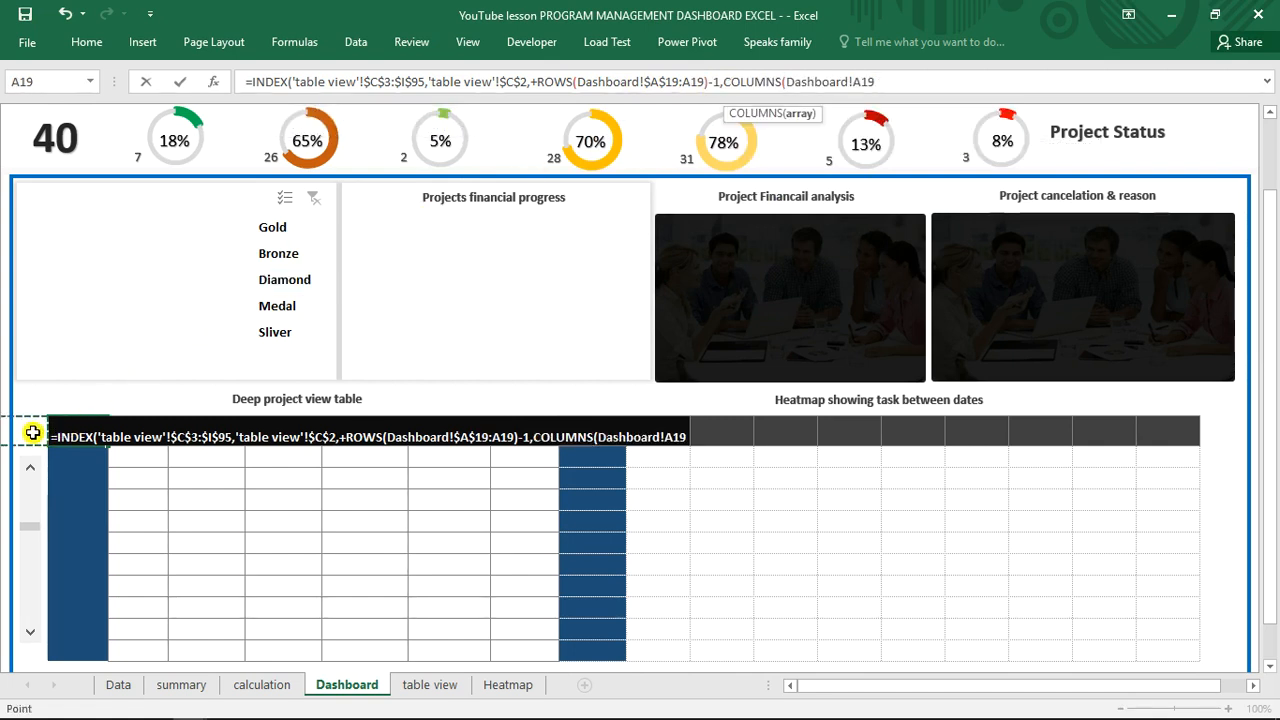
{"action": "key", "text": "F8"}
{"action": "type", "text": ")"}
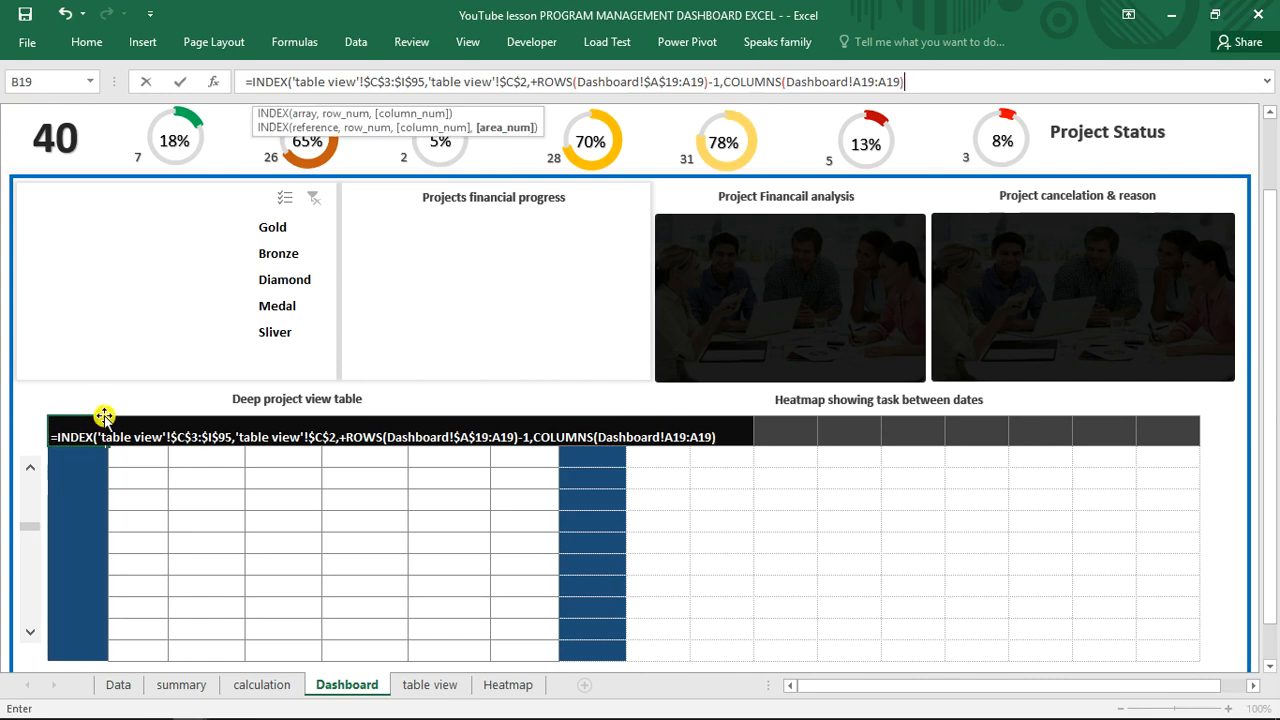
{"action": "type", "text": ")"}
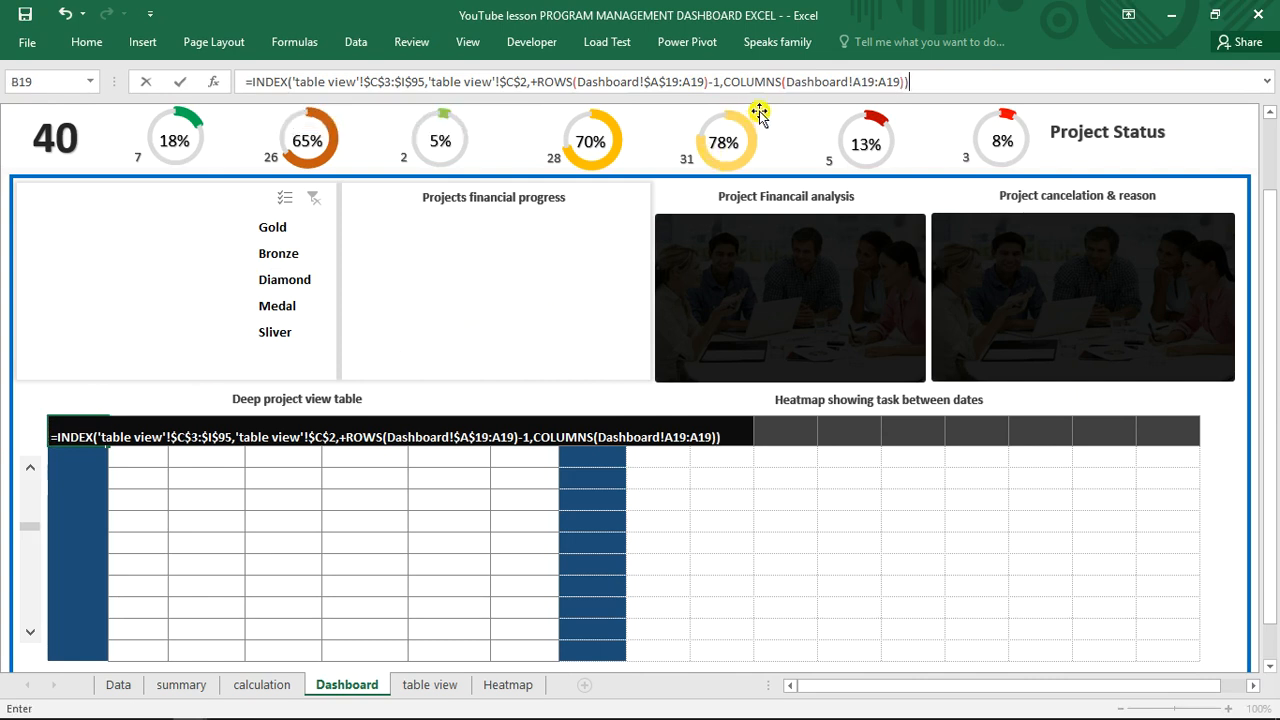
- Make the start of the COLUMNS range absolute as $A$19 and enter the formula in B19
{"action": "left_click", "coordinate": [857, 80]}
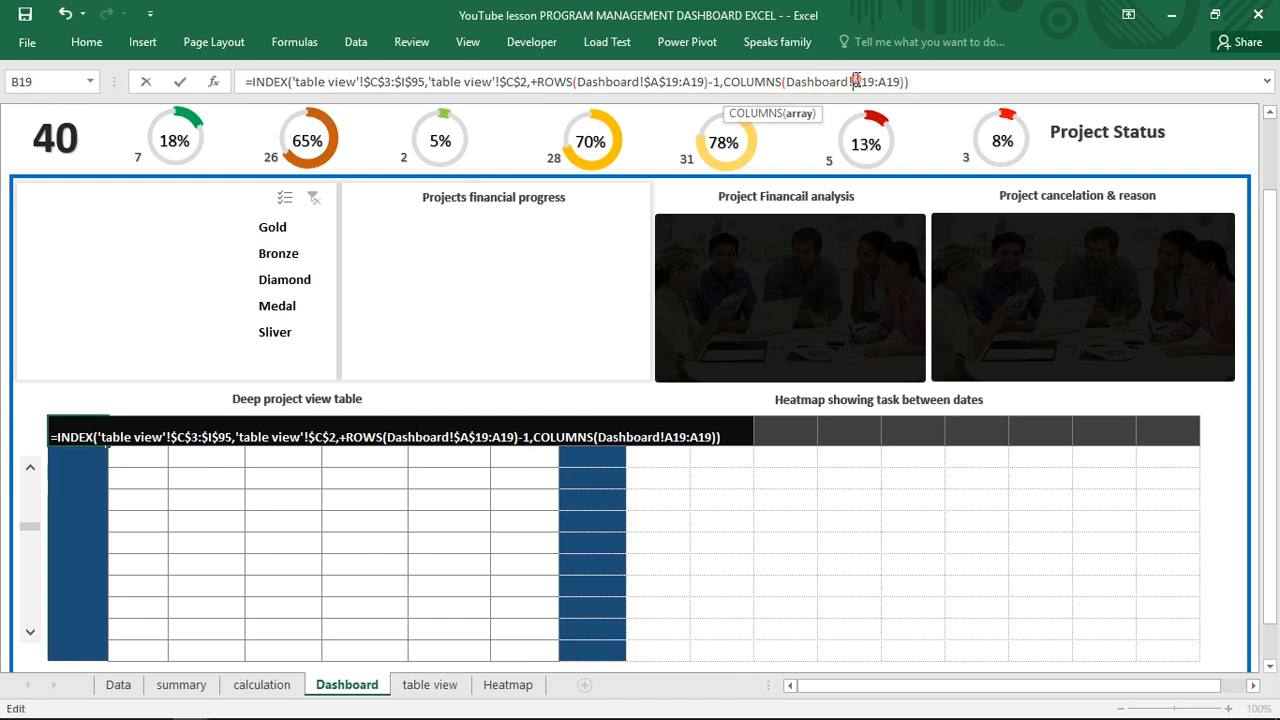
{"action": "type", "text": "$A$"}
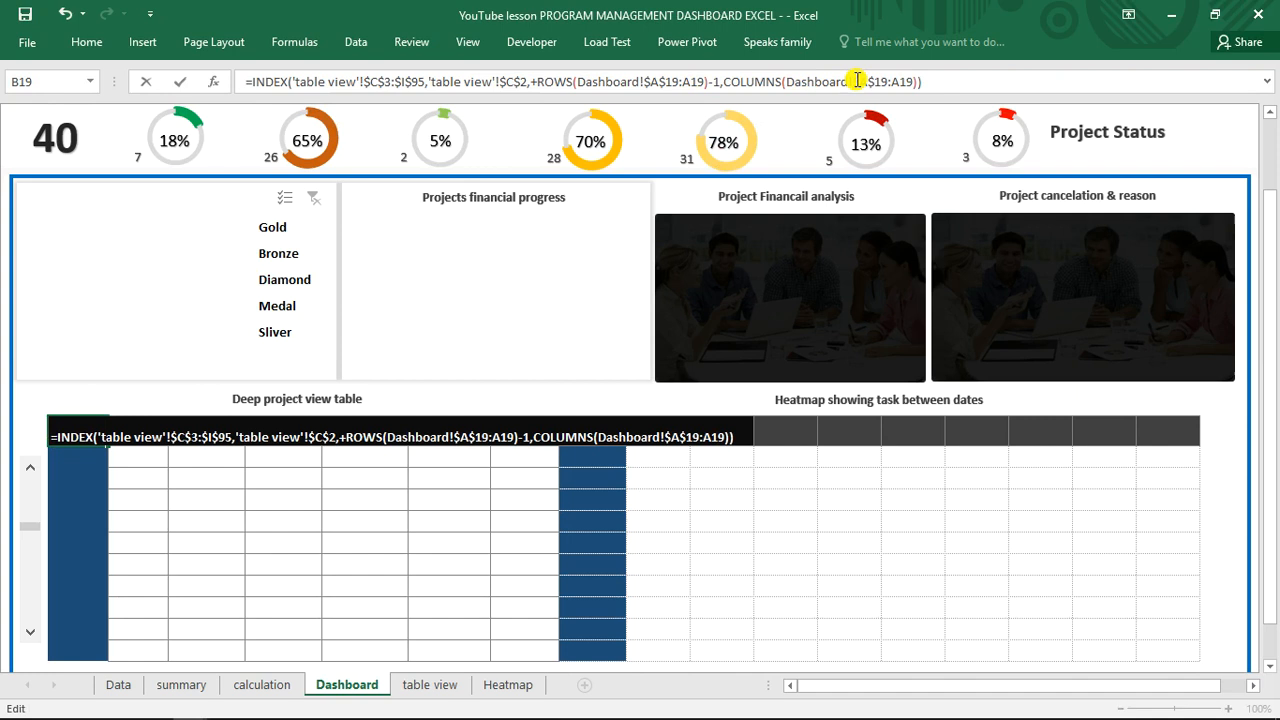
{"action": "key", "text": "Return"}
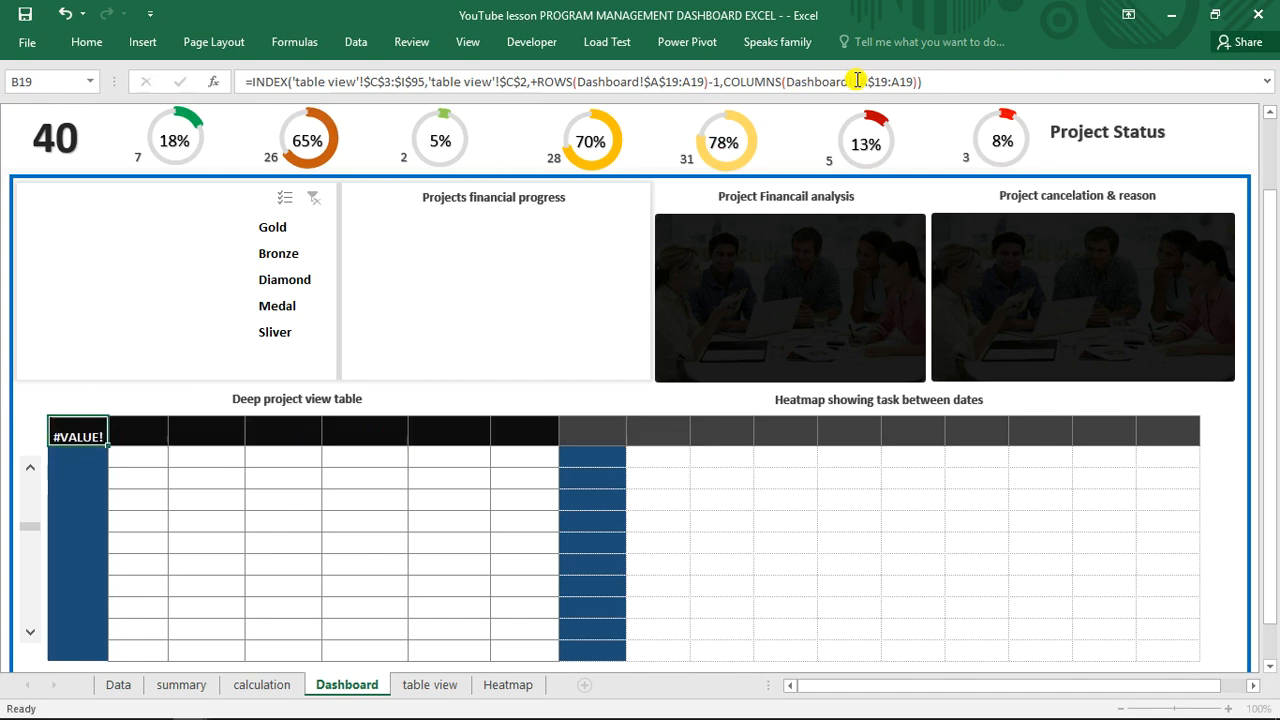
{"action": "left_click", "coordinate": [88, 435]}
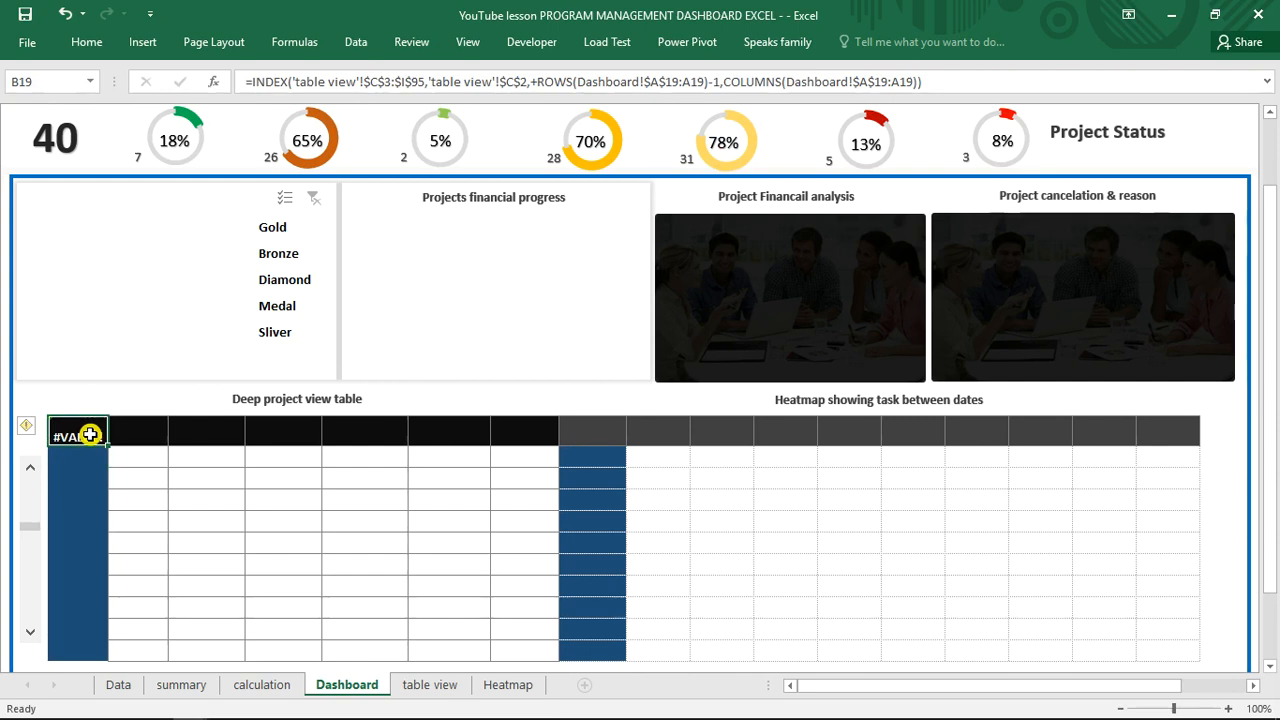
- Remove the comma before +ROWS in B19's INDEX formula, enter it and fill it across the Deep project view table through H29
{"action": "double_click", "coordinate": [89, 434]}
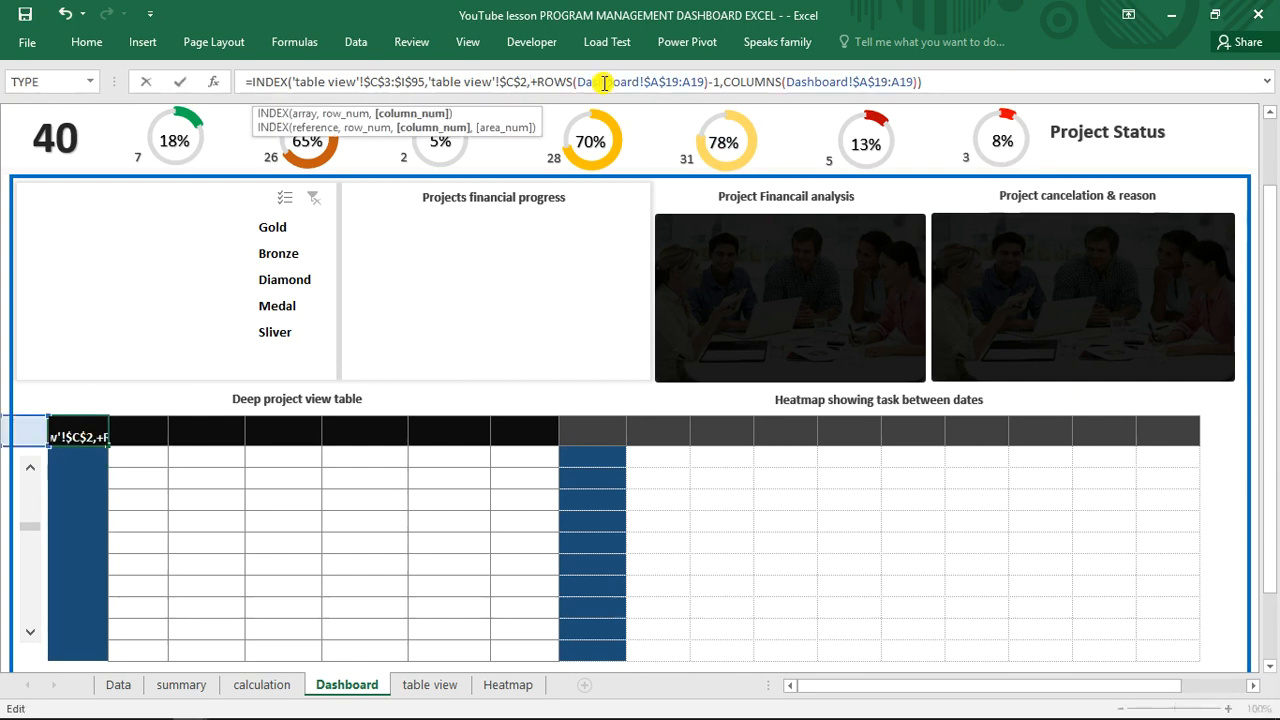
{"action": "left_click", "coordinate": [550, 92]}
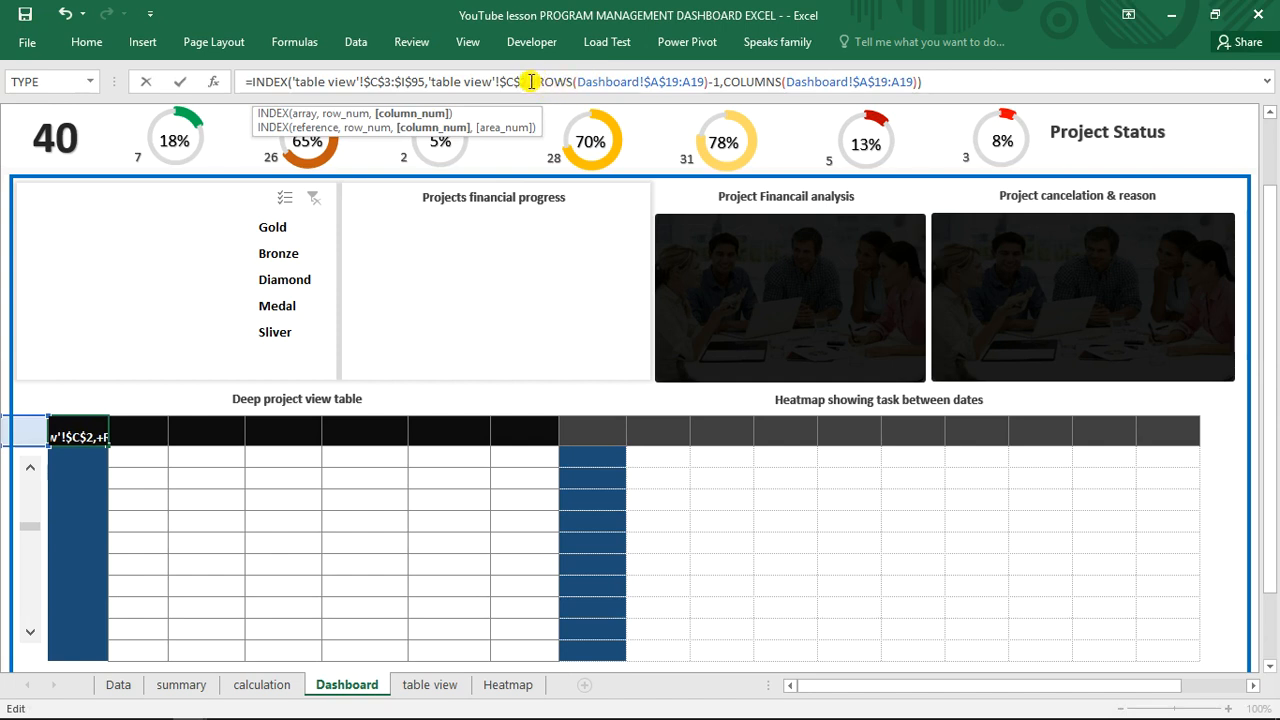
{"action": "key", "text": "BackSpace"}
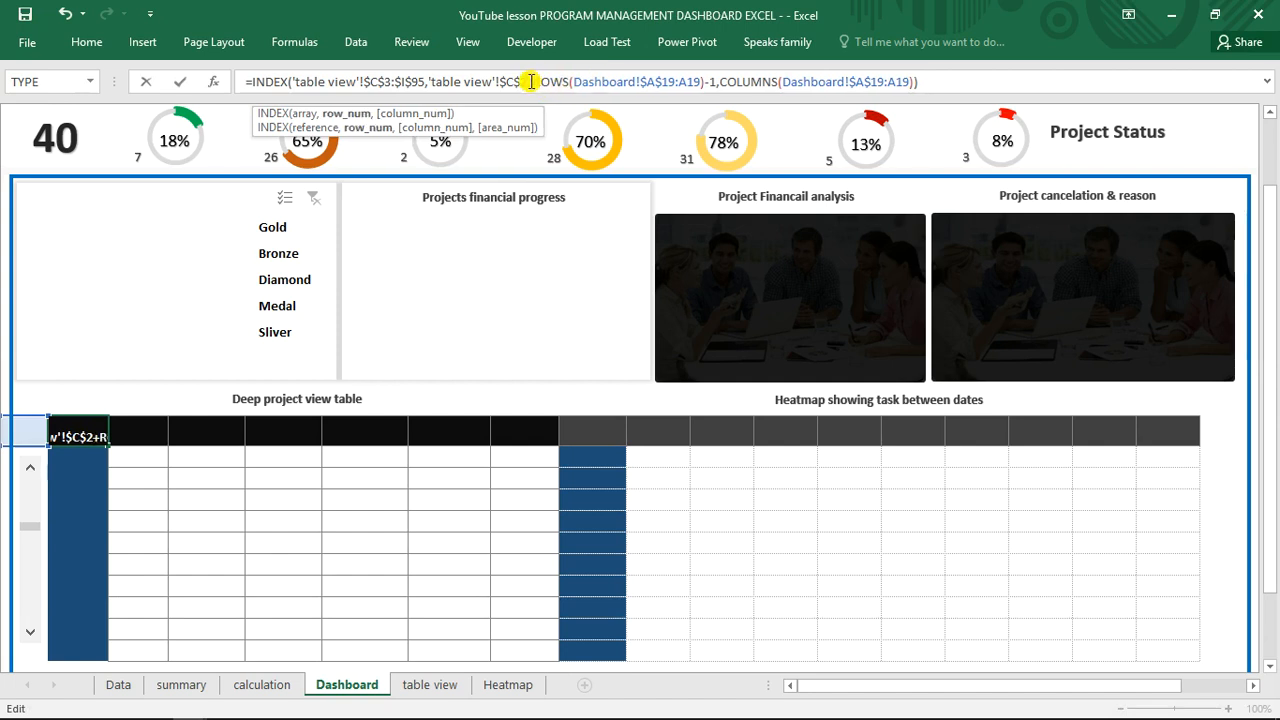
{"action": "type", "text": ","}
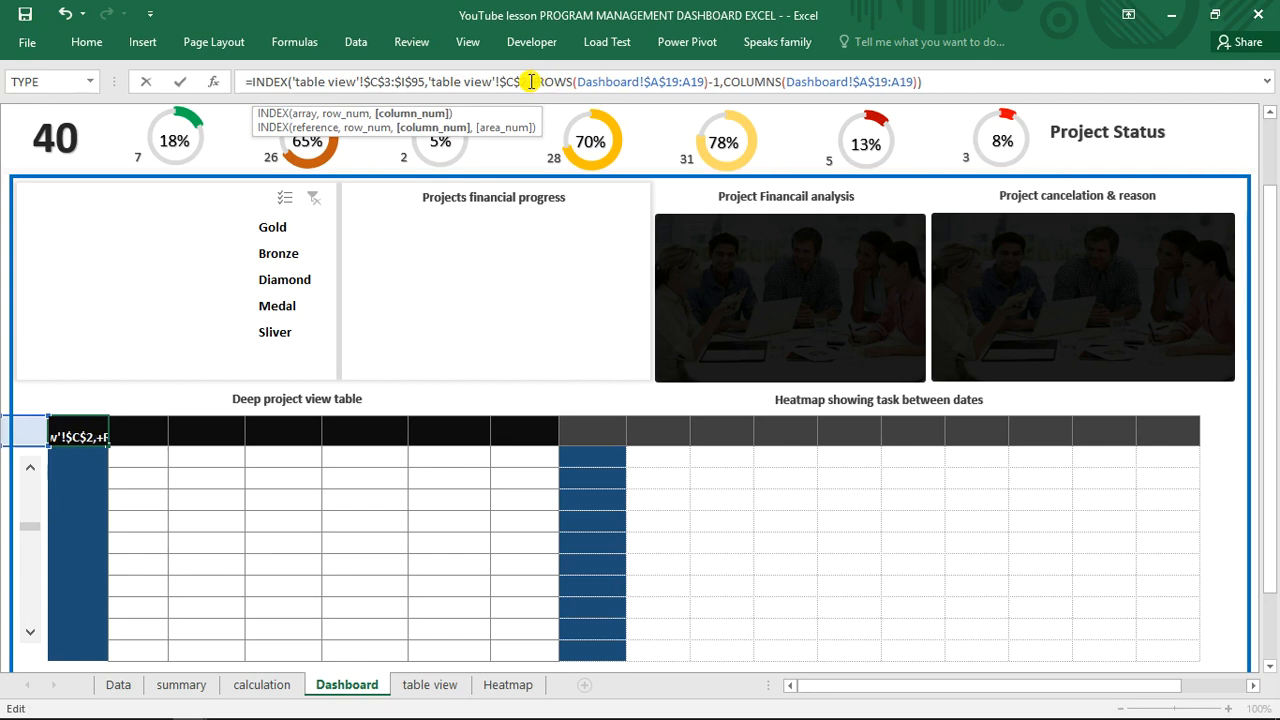
{"action": "key", "text": "BackSpace"}
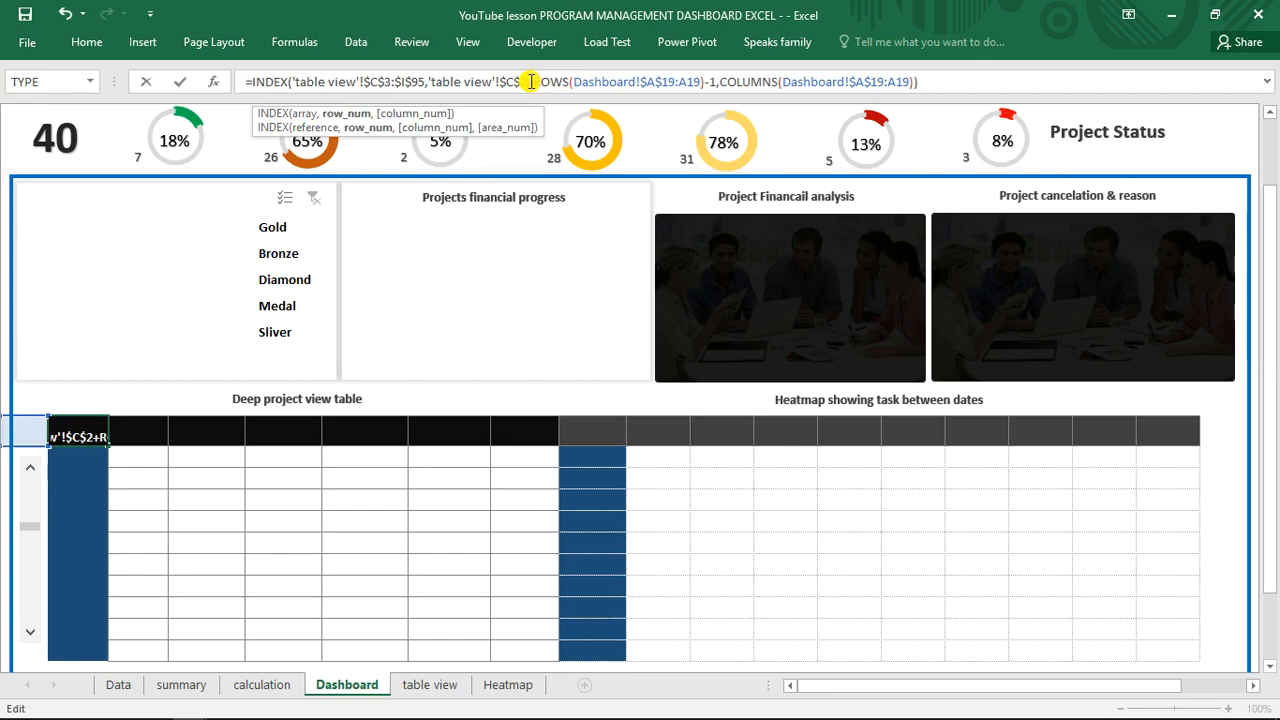
{"action": "key", "text": "ctrl+Return"}
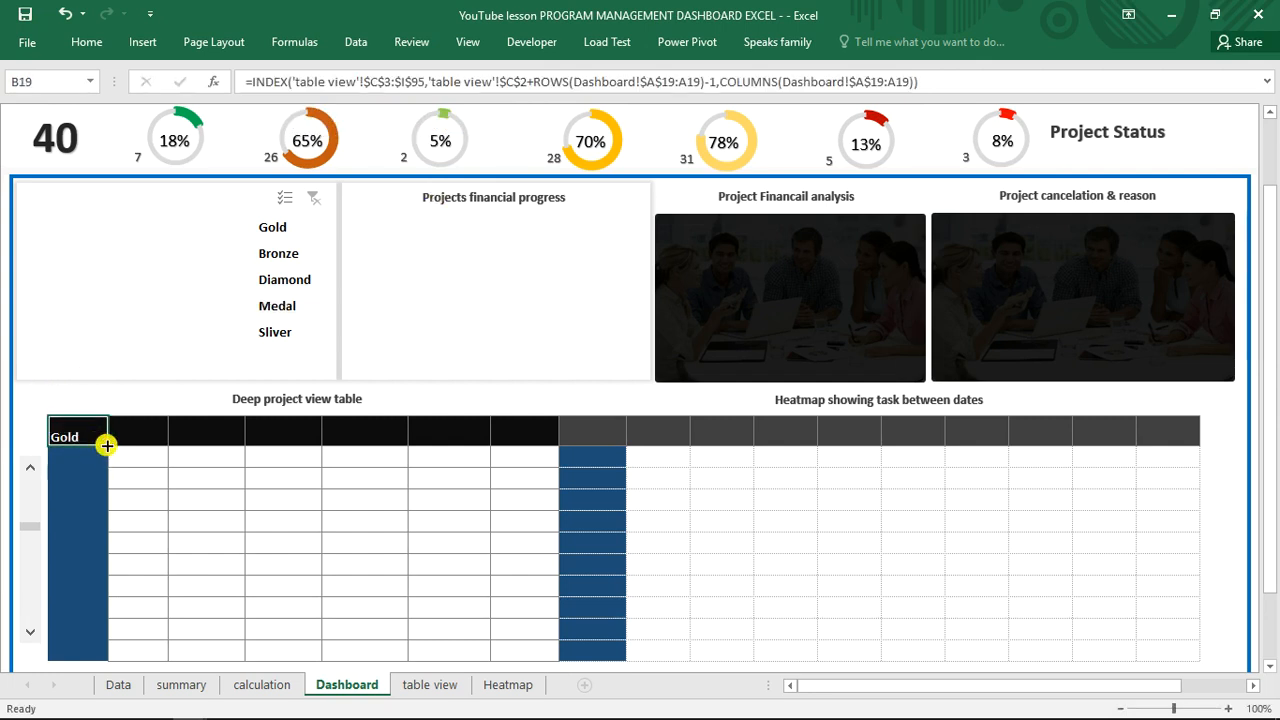
{"action": "left_click_drag", "start_coordinate": [107, 445], "coordinate": [557, 655]}
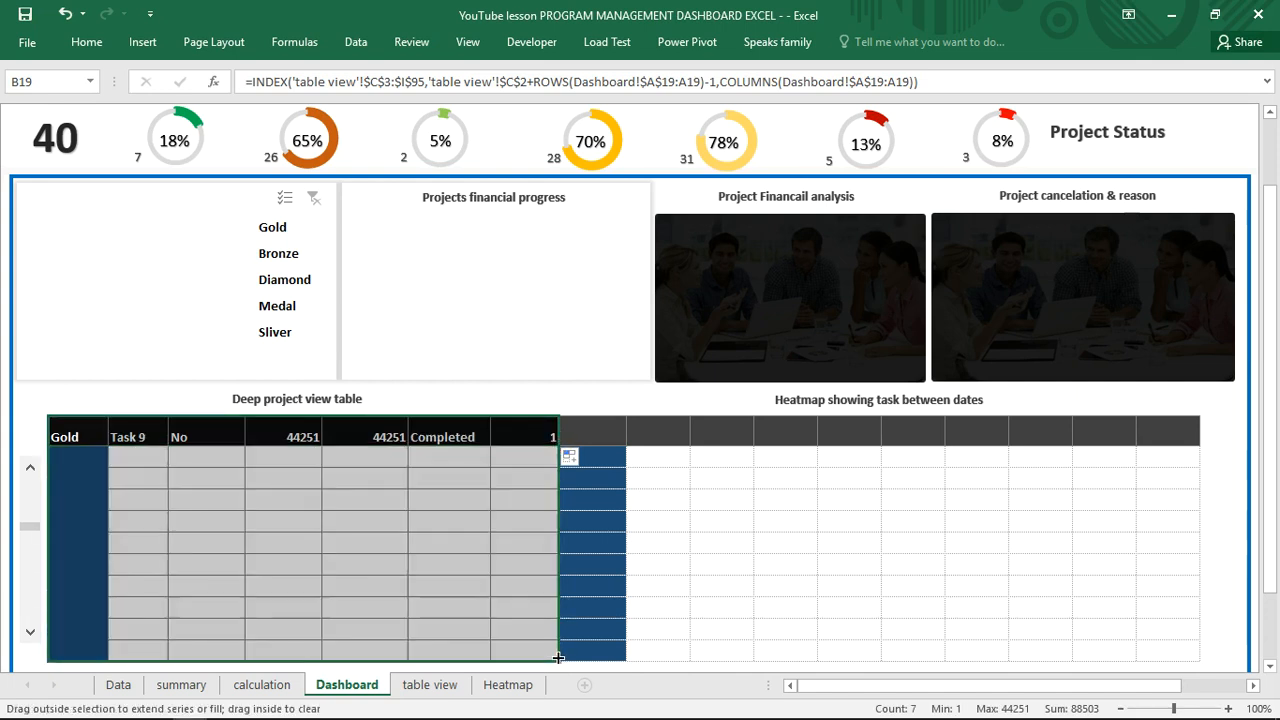
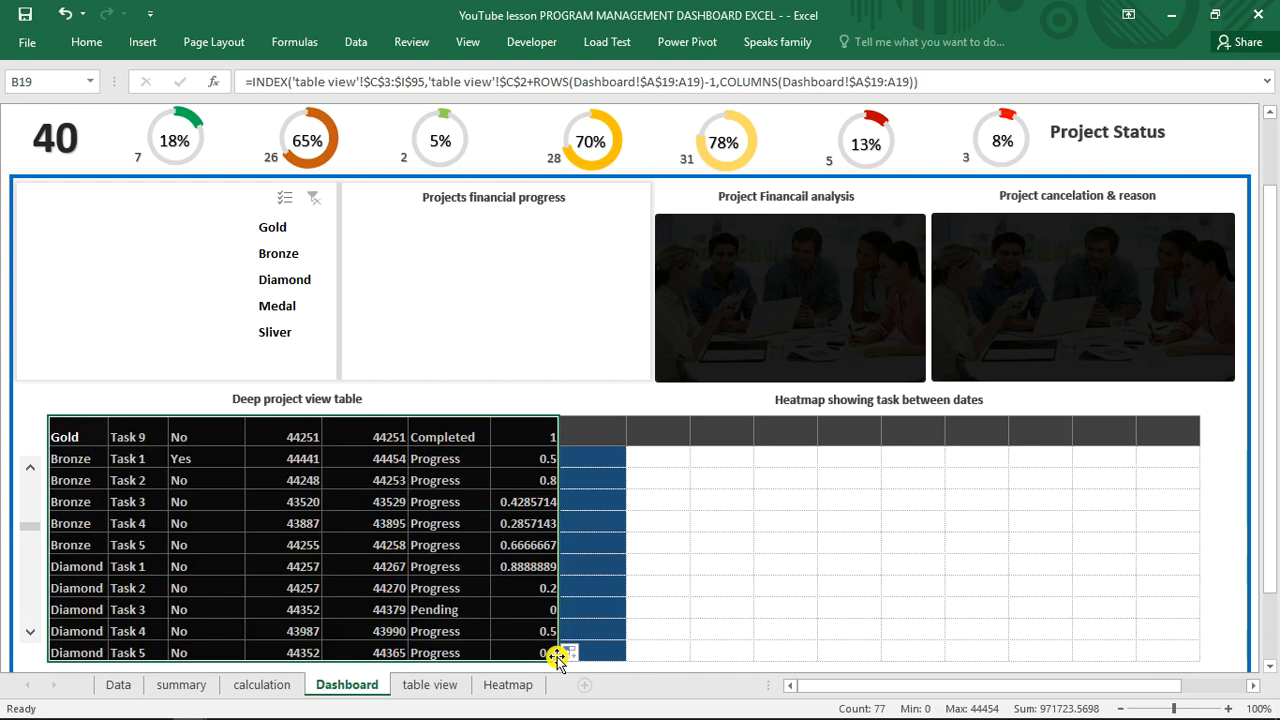
- Set cell C2 on the table view sheet to 1 and return to the Dashboard sheet
{"action": "left_click", "coordinate": [437, 686]}
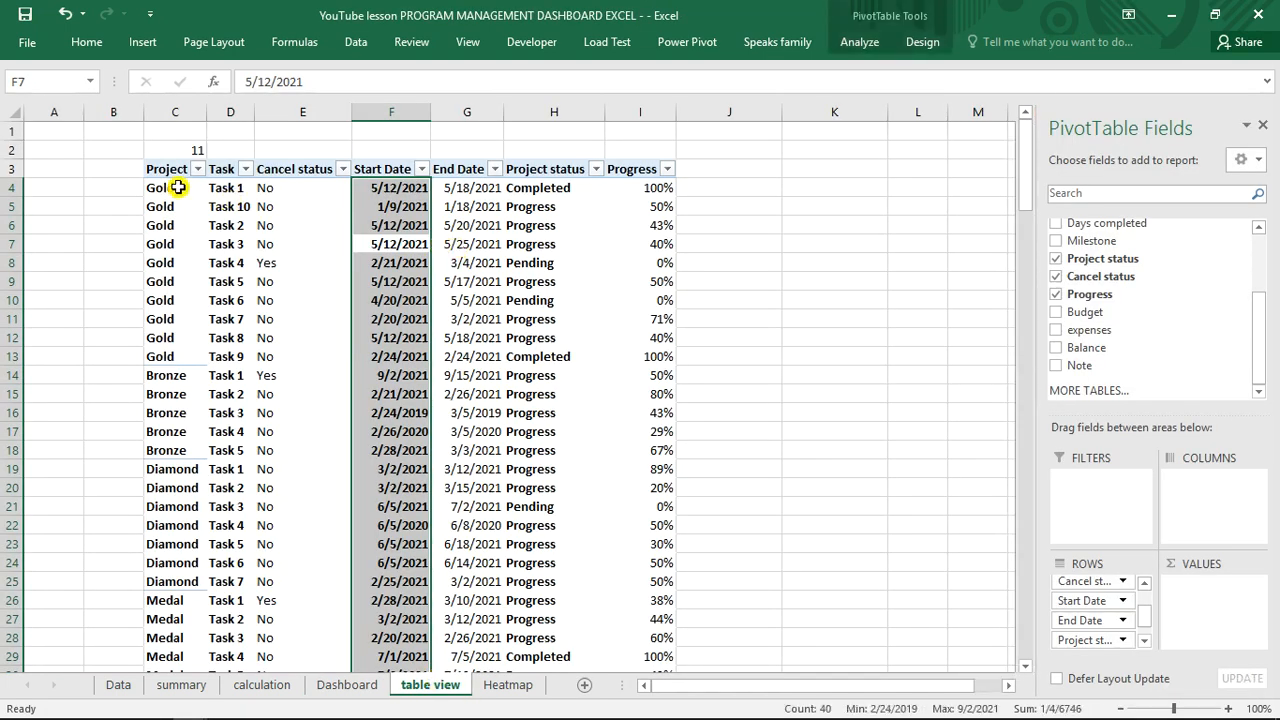
{"action": "left_click", "coordinate": [178, 150]}
{"action": "type", "text": "1"}
{"action": "key", "text": "Return"}
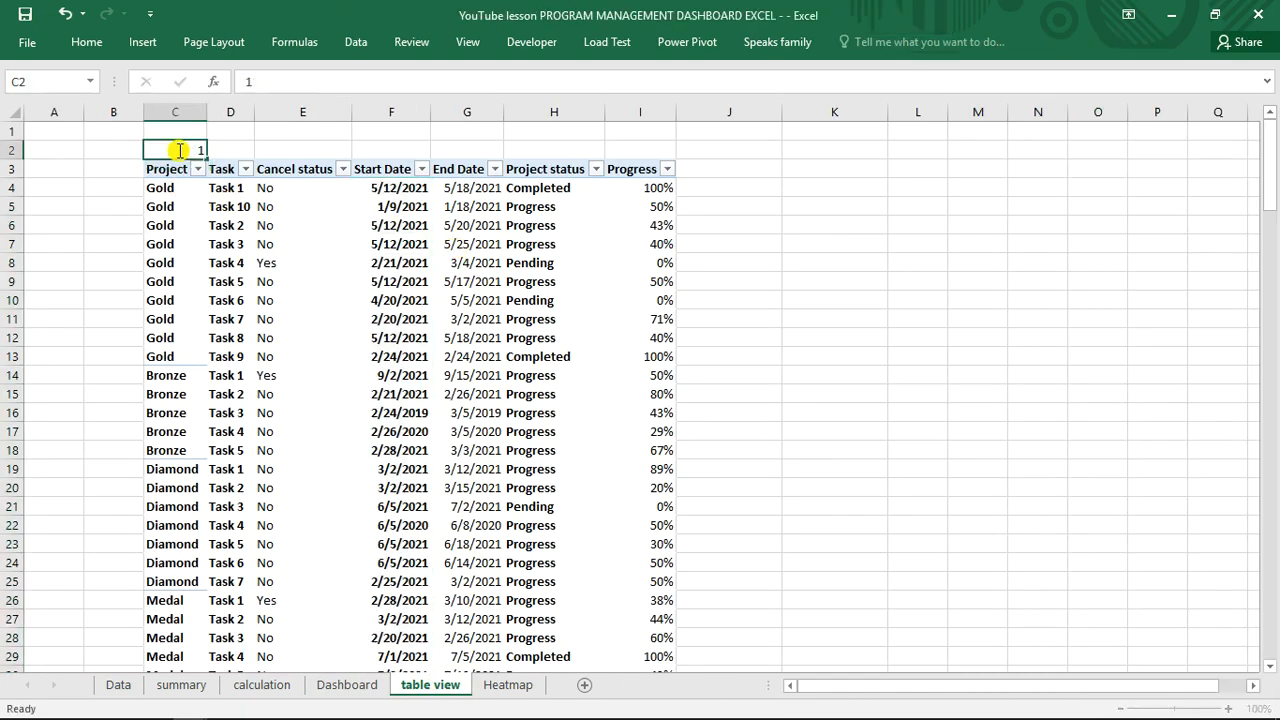
{"action": "left_click", "coordinate": [347, 685]}
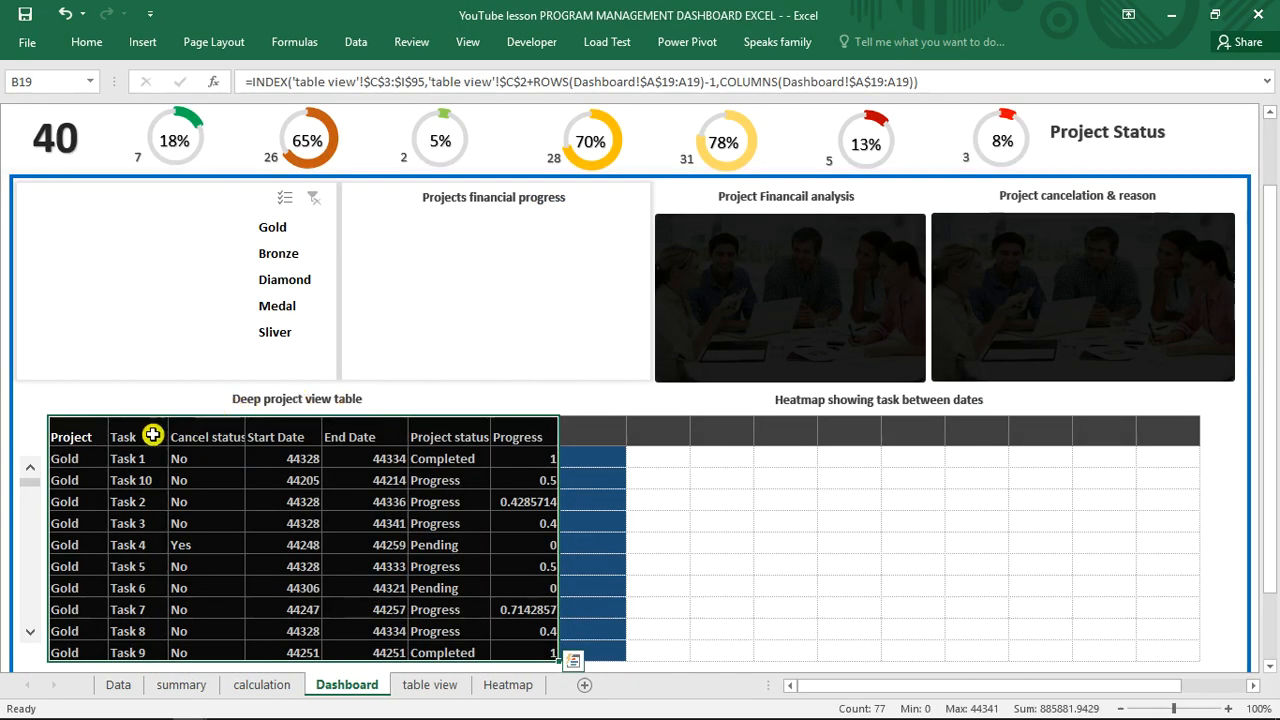
- Test the Deep project view table's scroll bar by moving the rows down and back up to the header row
{"action": "left_click", "coordinate": [82, 437]}
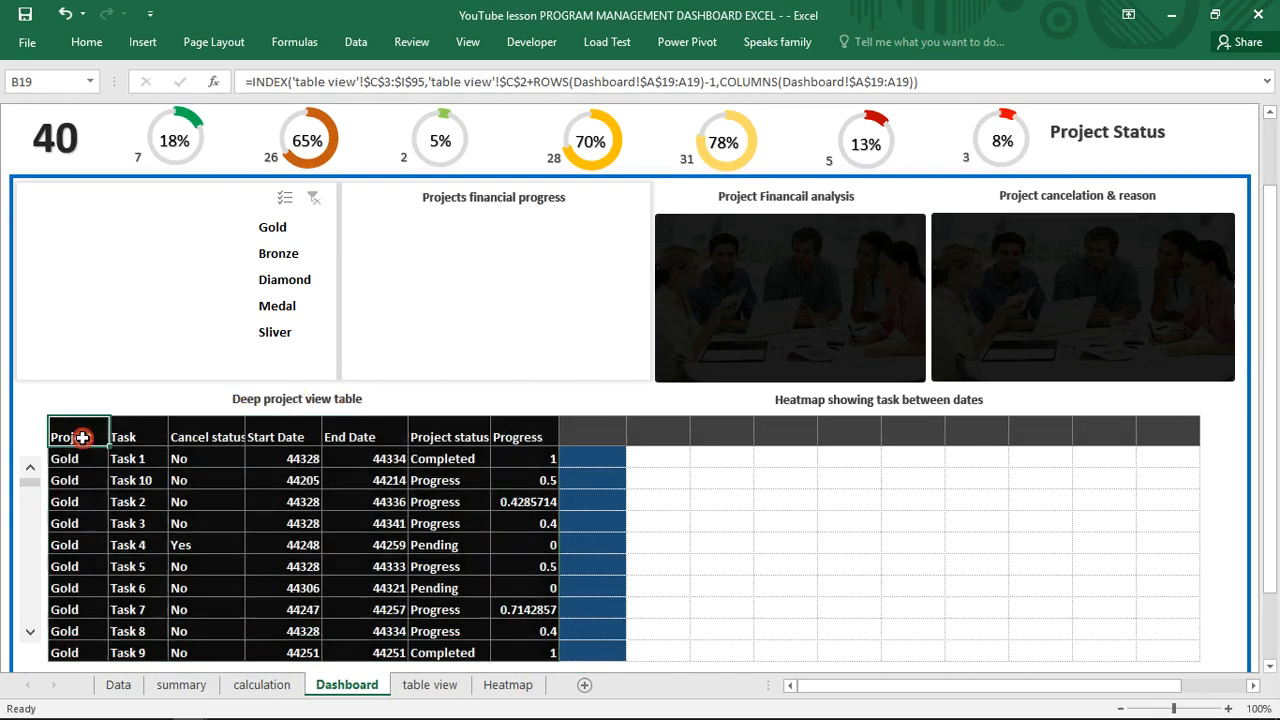
{"action": "left_click", "coordinate": [33, 545]}
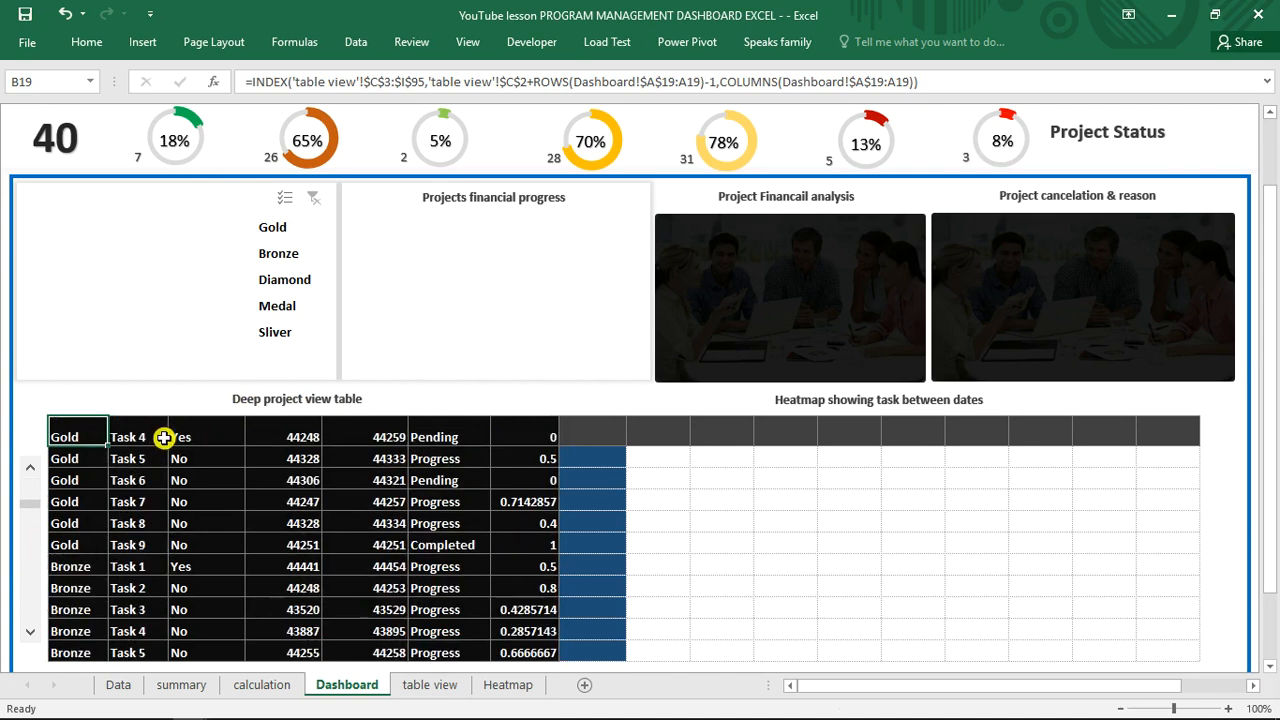
{"action": "left_click", "coordinate": [30, 478]}
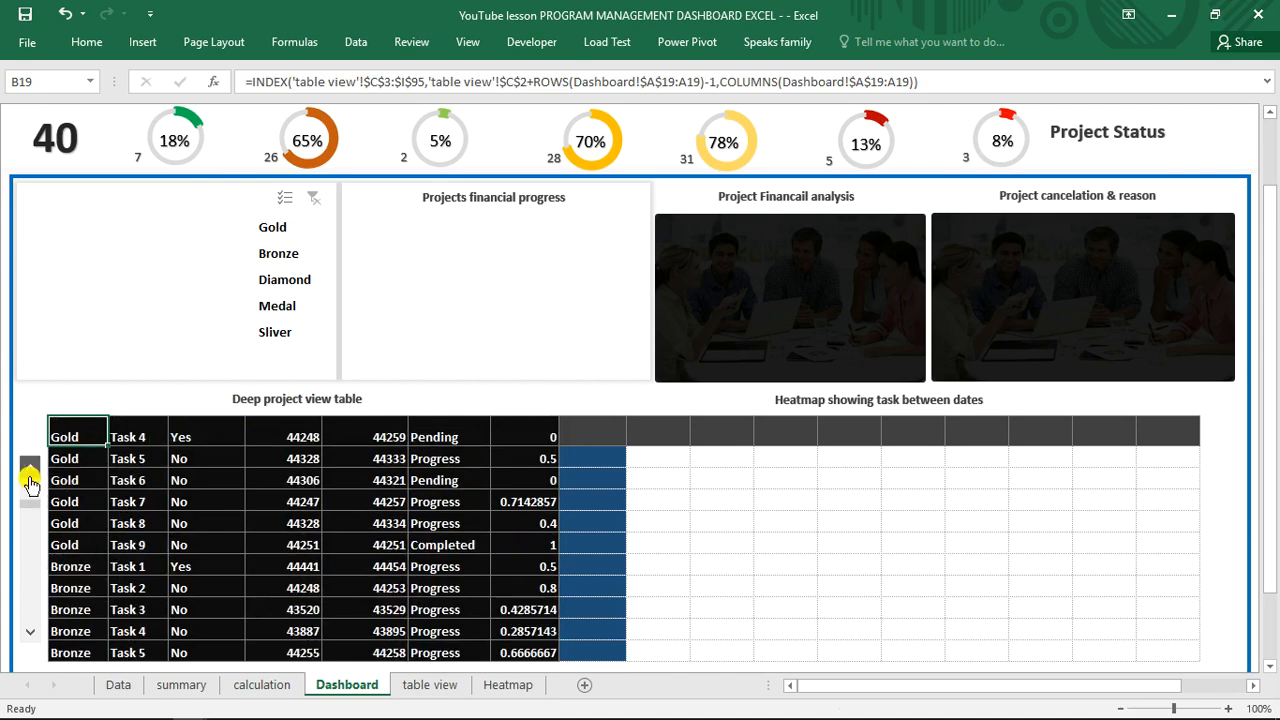
{"action": "left_click", "coordinate": [30, 478]}
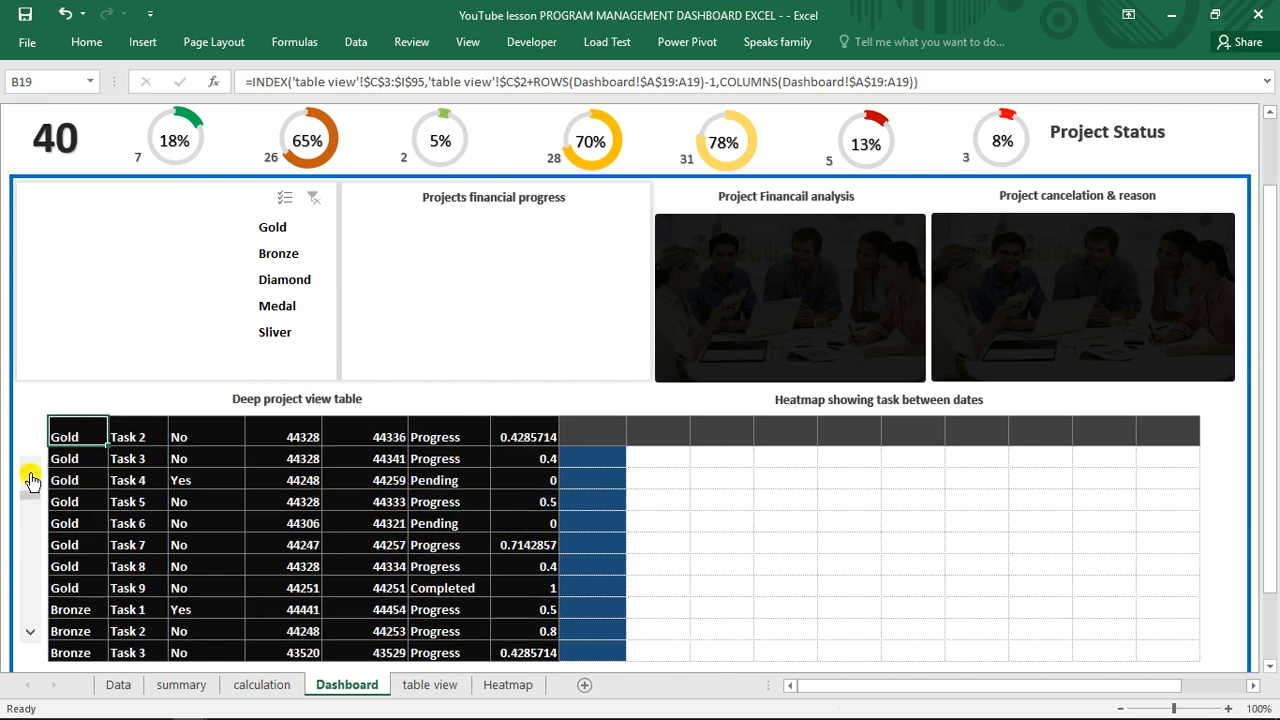
{"action": "left_click", "coordinate": [30, 478]}
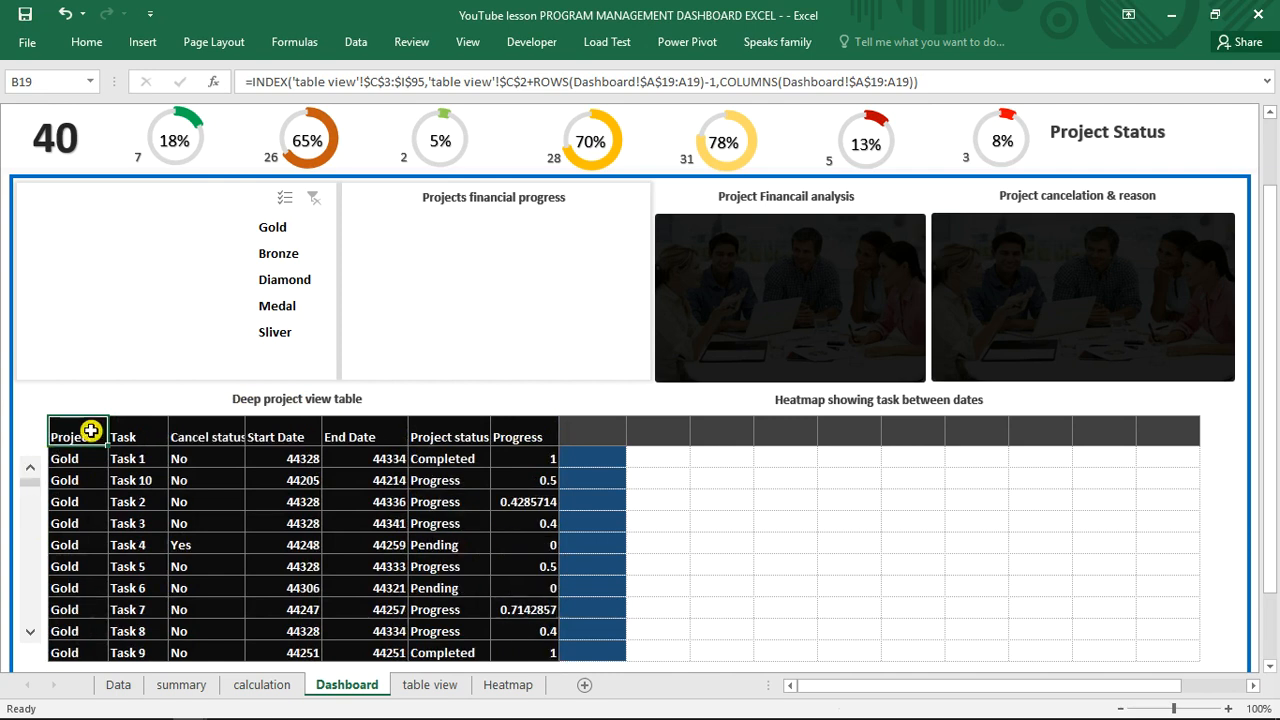
- Replace the header formulas in B19:H19 with their values and check that the headers stay fixed while the table scrolls
{"action": "left_click_drag", "start_coordinate": [90, 430], "coordinate": [538, 428]}
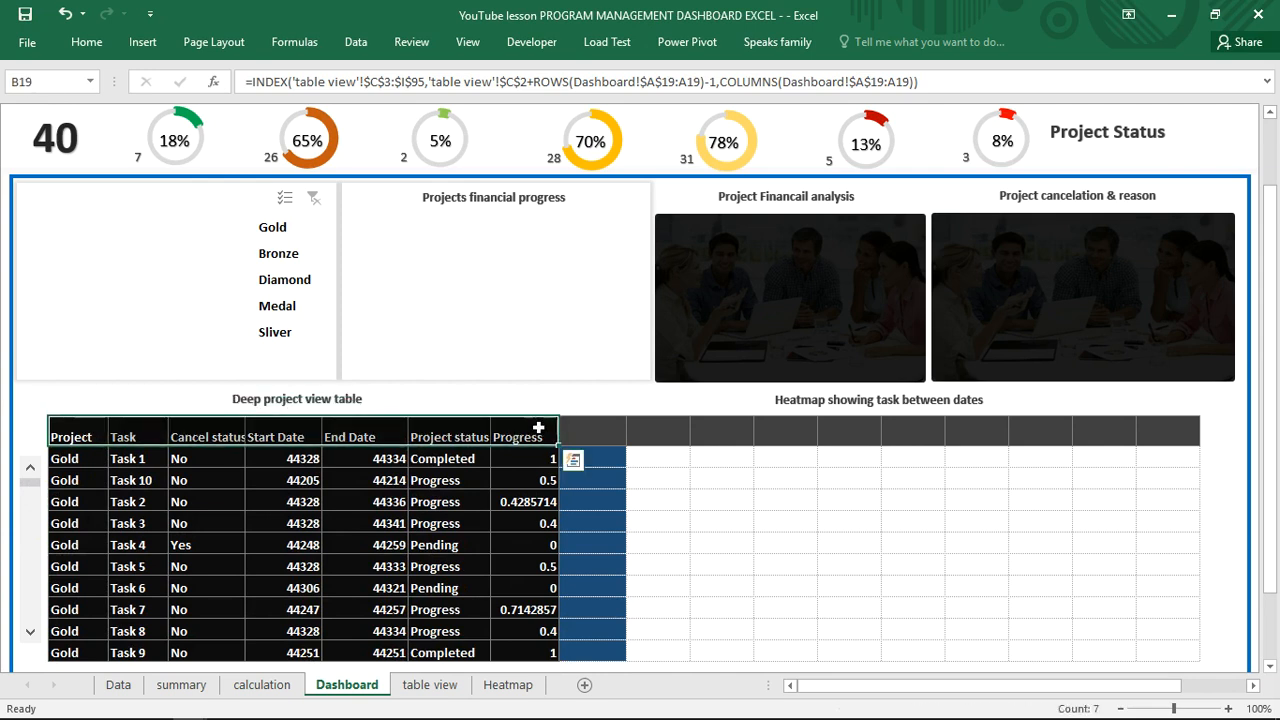
{"action": "key", "text": "ctrl+c"}
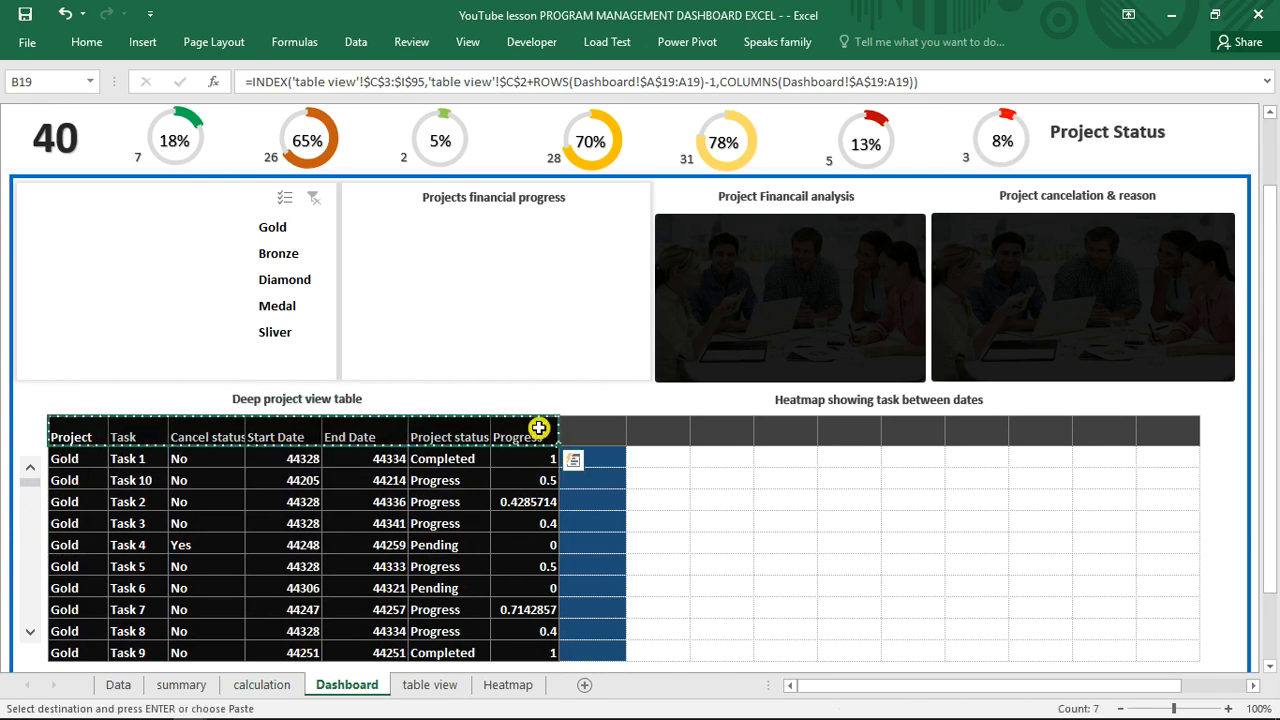
{"action": "right_click", "coordinate": [538, 428]}
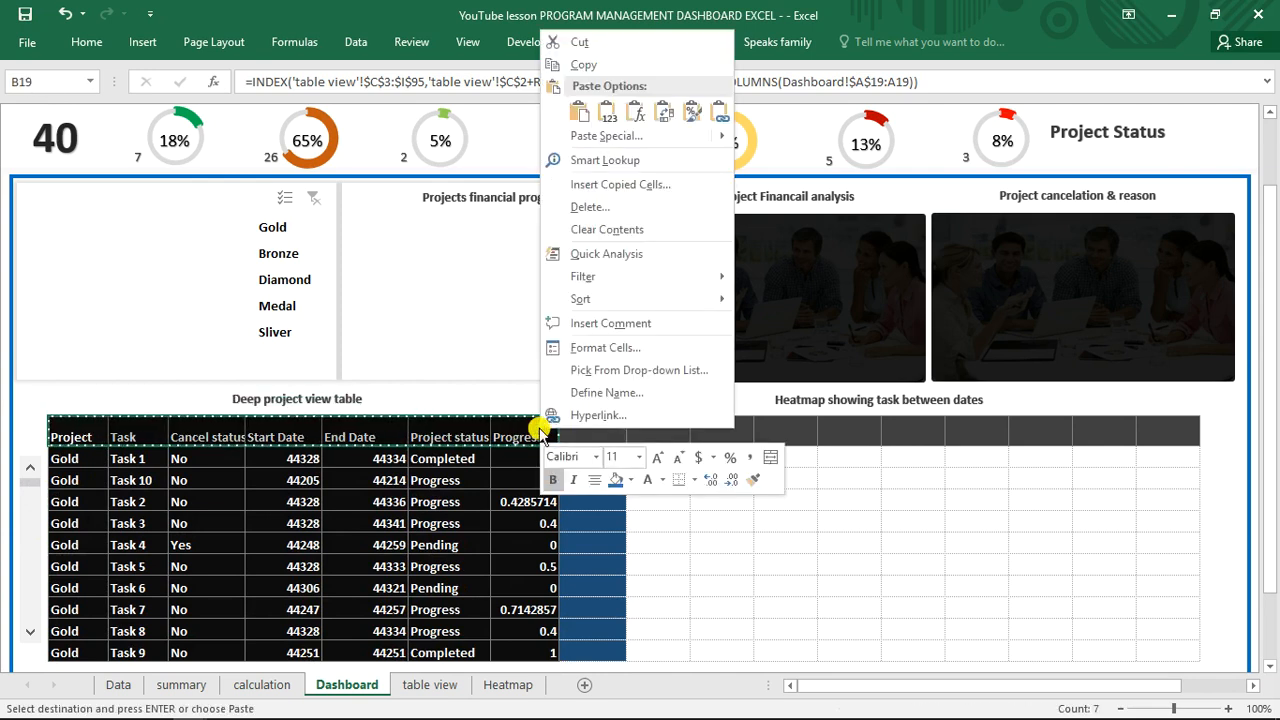
{"action": "left_click", "coordinate": [606, 114]}
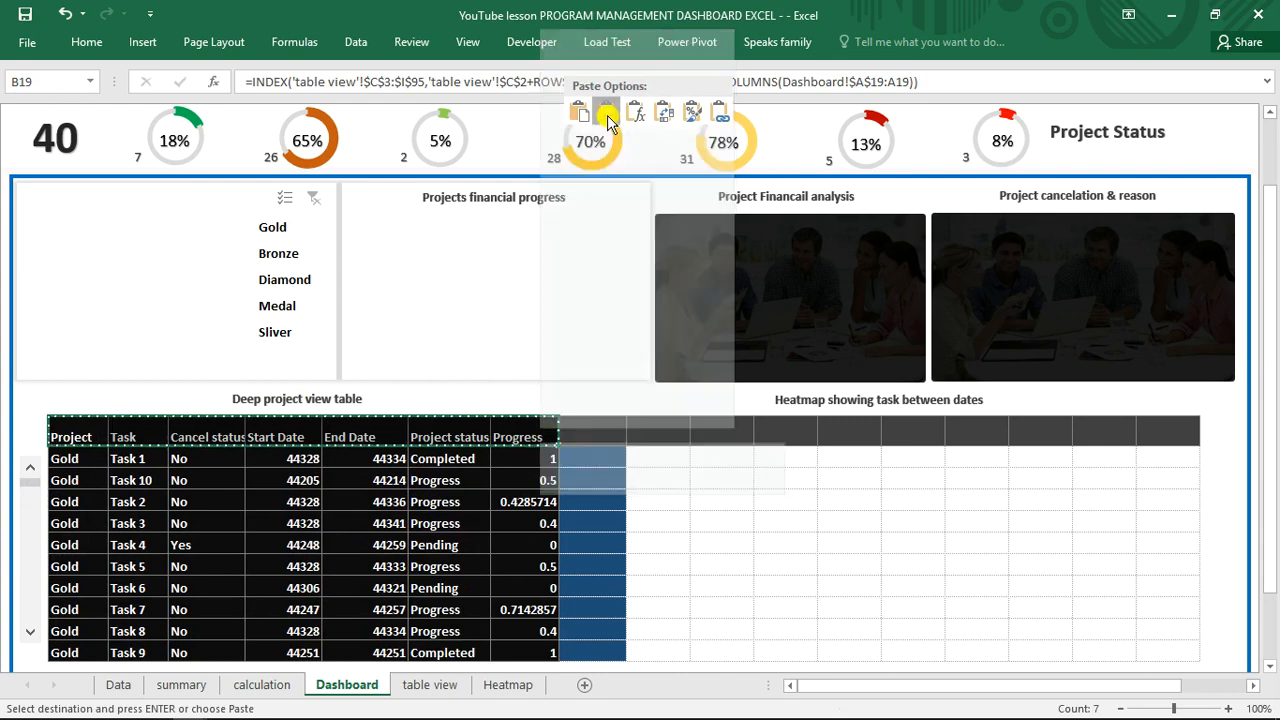
{"action": "left_click", "coordinate": [346, 436]}
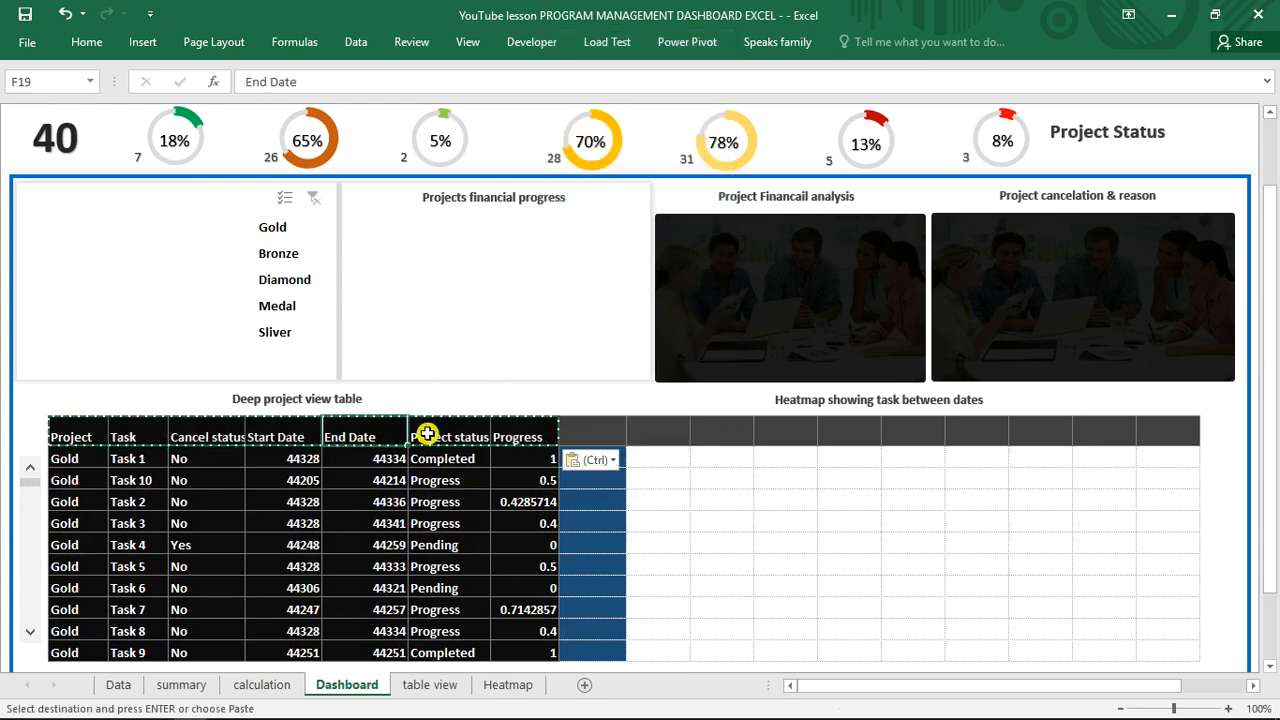
{"action": "key", "text": "Escape"}
{"action": "left_click", "coordinate": [427, 434]}
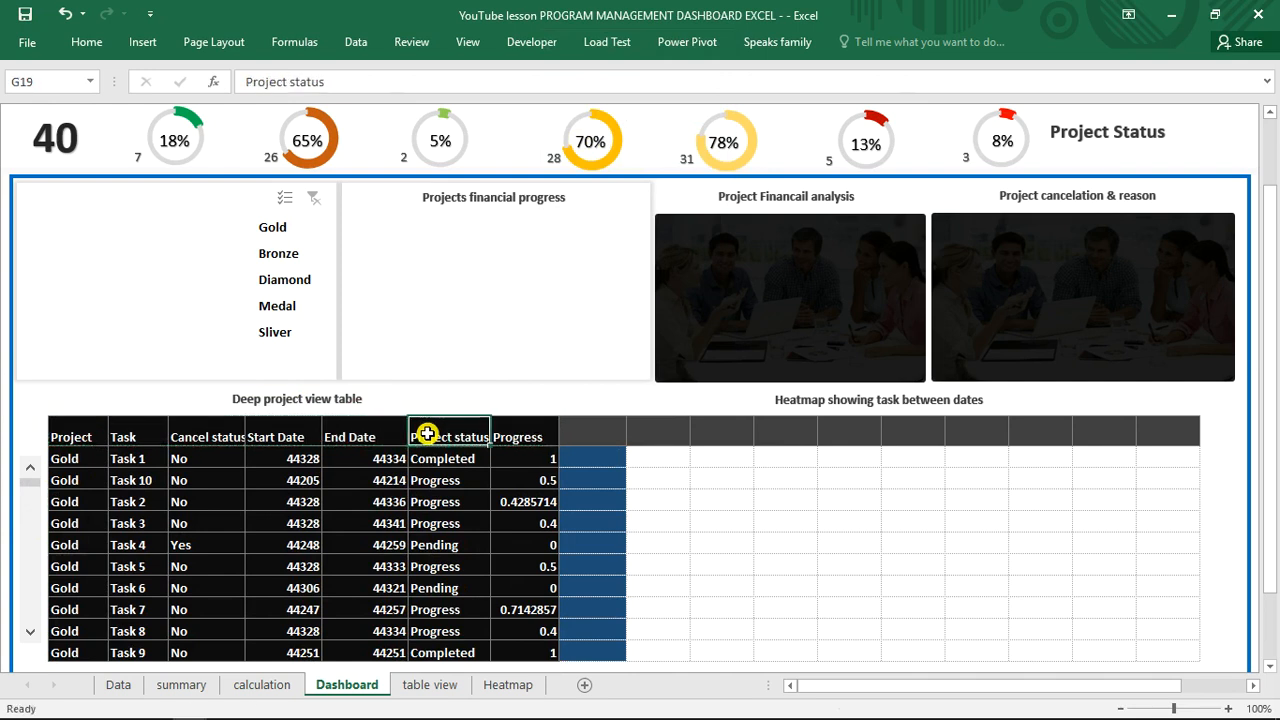
{"action": "left_click", "coordinate": [496, 436]}
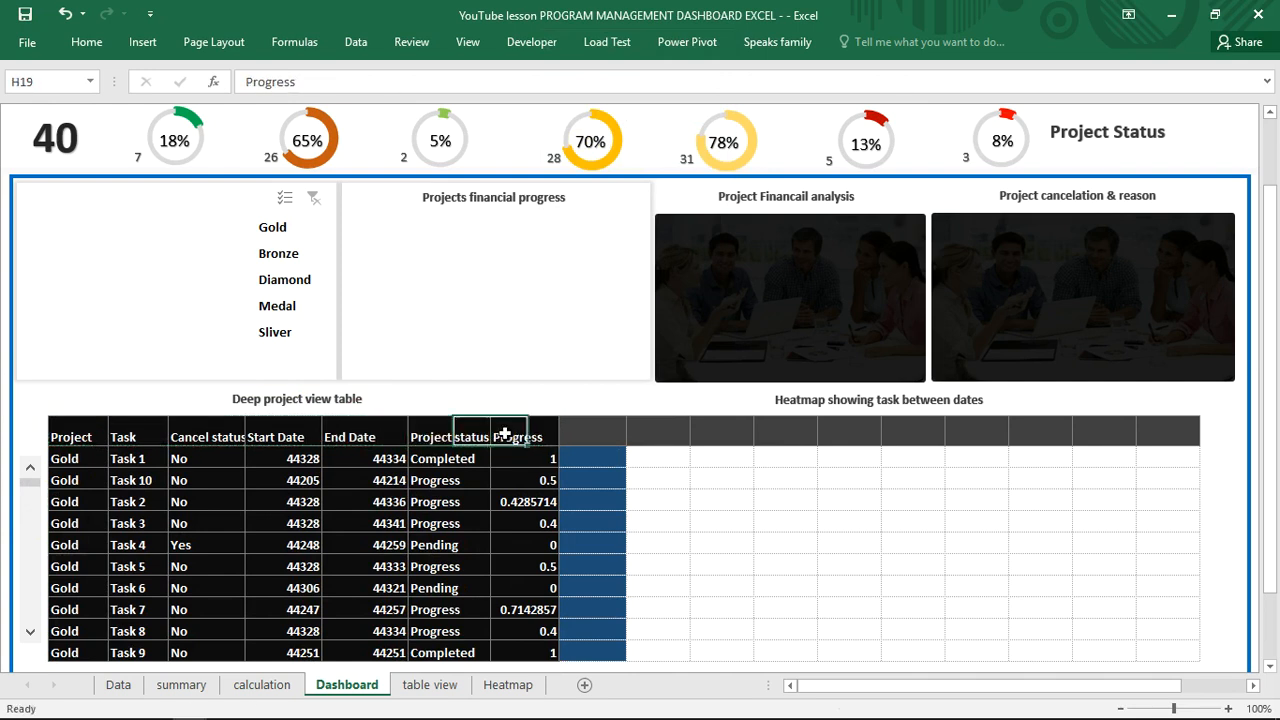
{"action": "left_click", "coordinate": [35, 540]}
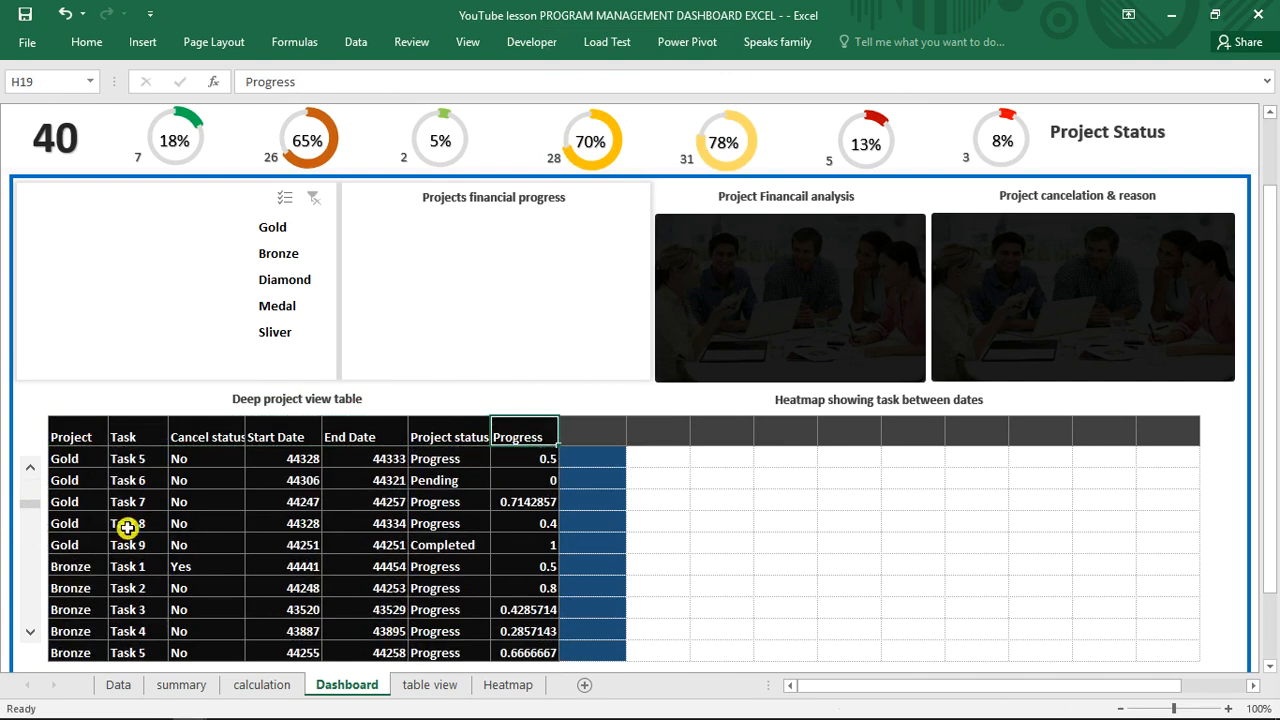
- Copy the blue cell formatting from I20:I29 onto the Project column entries in B20:B29
{"action": "left_click", "coordinate": [605, 455]}
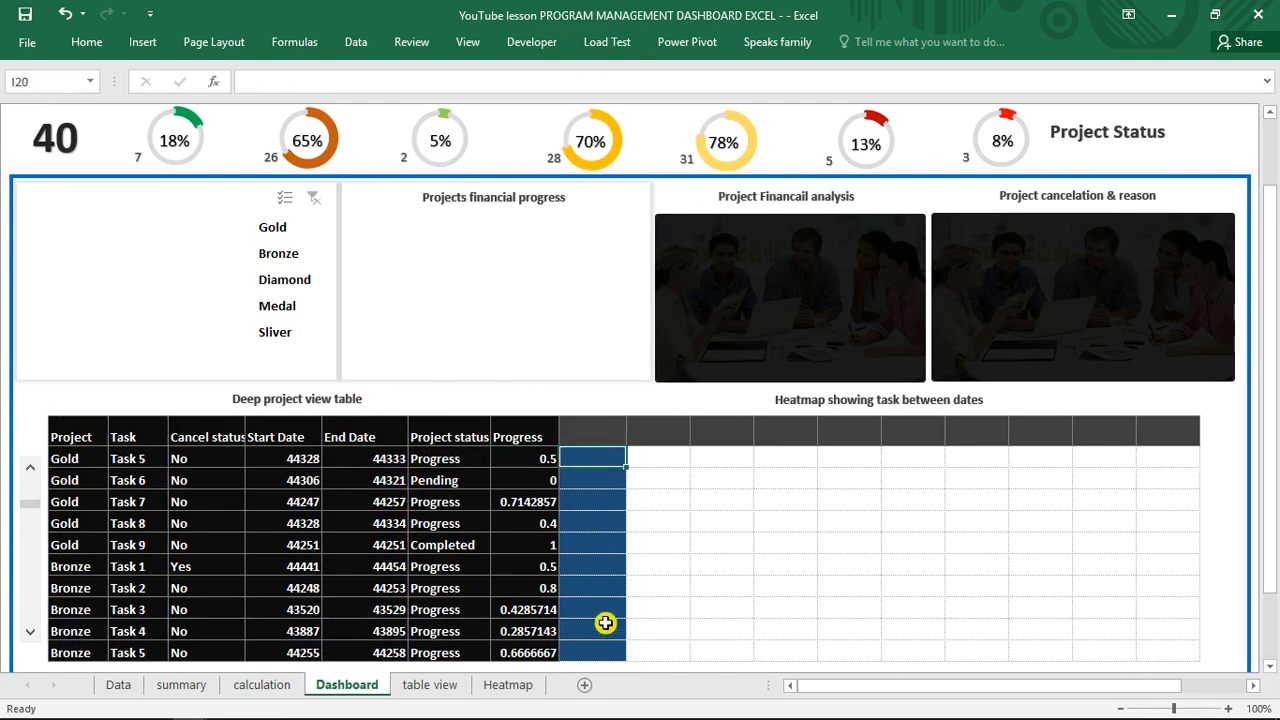
{"action": "left_click_drag", "start_coordinate": [598, 458], "coordinate": [597, 654]}
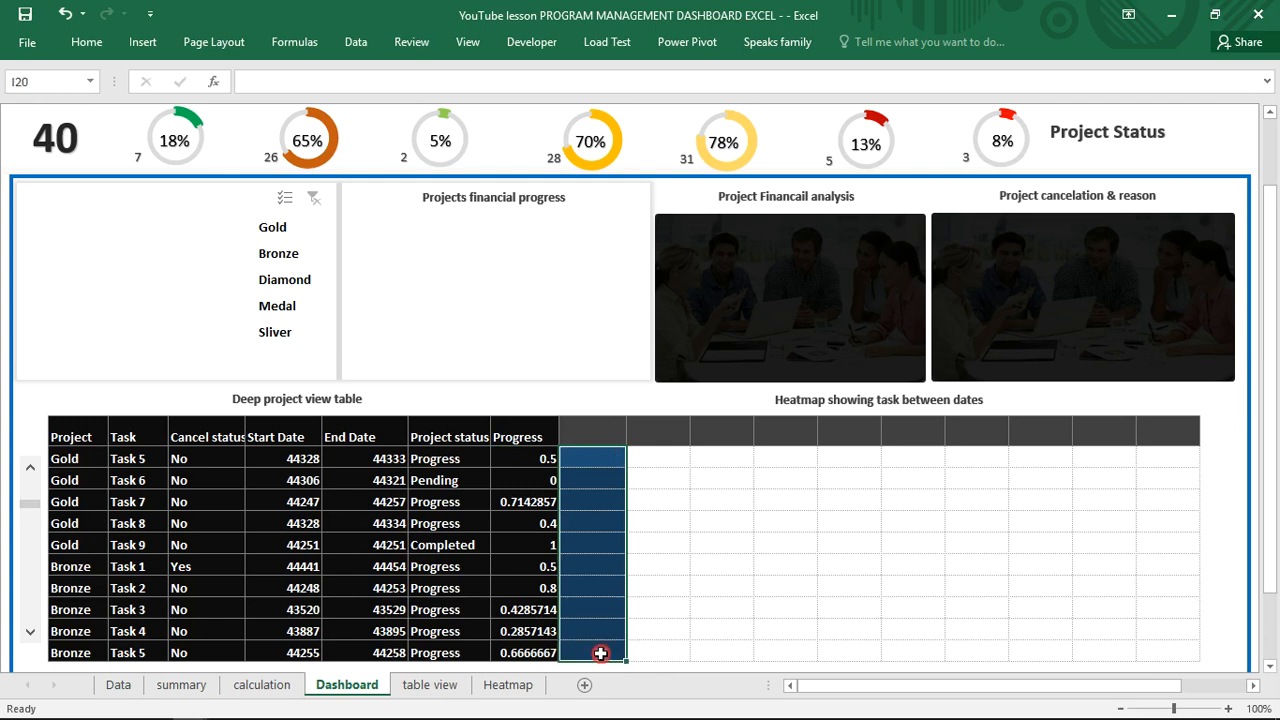
{"action": "left_click", "coordinate": [90, 44]}
{"action": "left_click", "coordinate": [92, 110]}
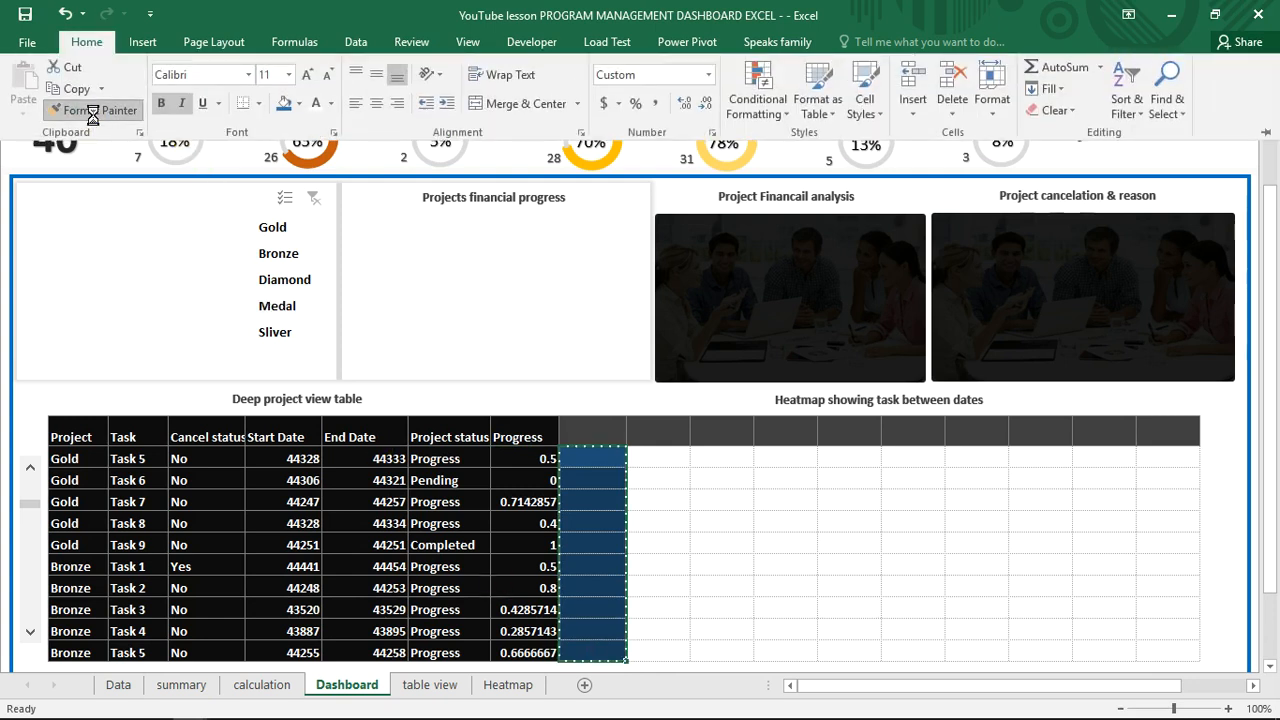
{"action": "left_click", "coordinate": [74, 458]}
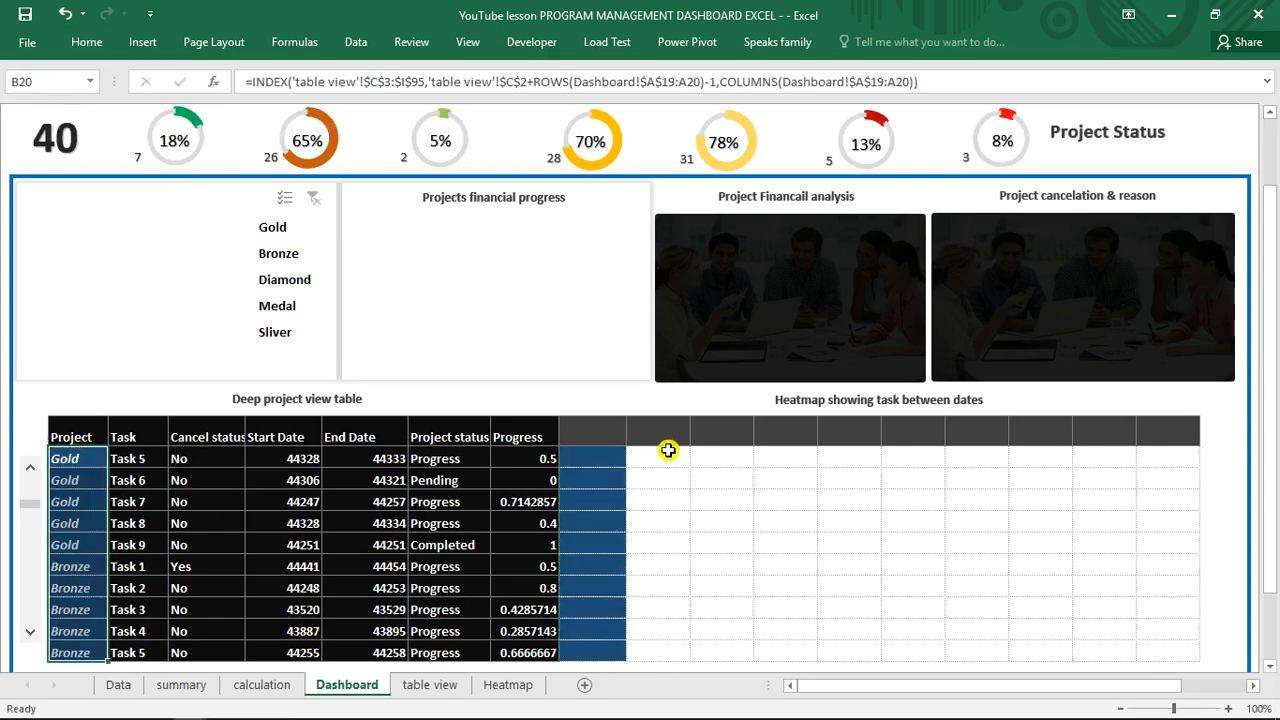
- Copy the plain white formatting of heatmap cells J20:J29 onto the table body from the Task through the Progress column
{"action": "left_click_drag", "start_coordinate": [662, 455], "coordinate": [677, 589]}
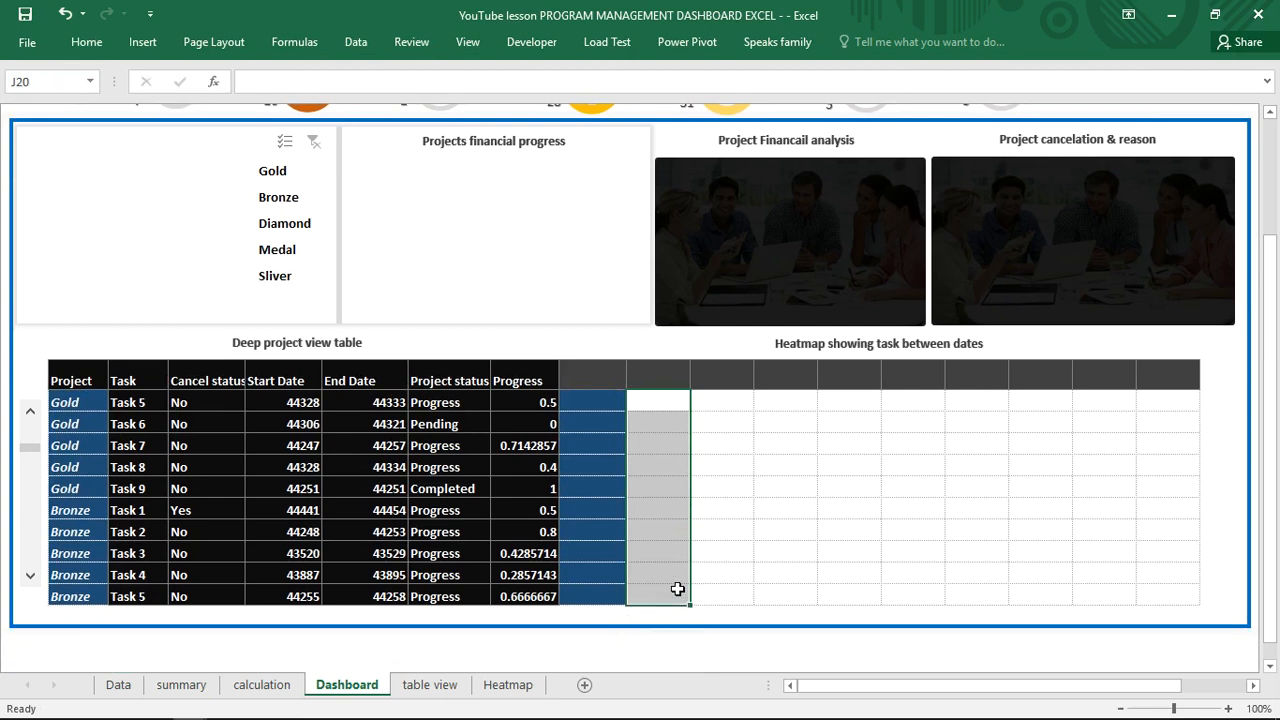
{"action": "left_click", "coordinate": [87, 45]}
{"action": "left_click", "coordinate": [92, 110]}
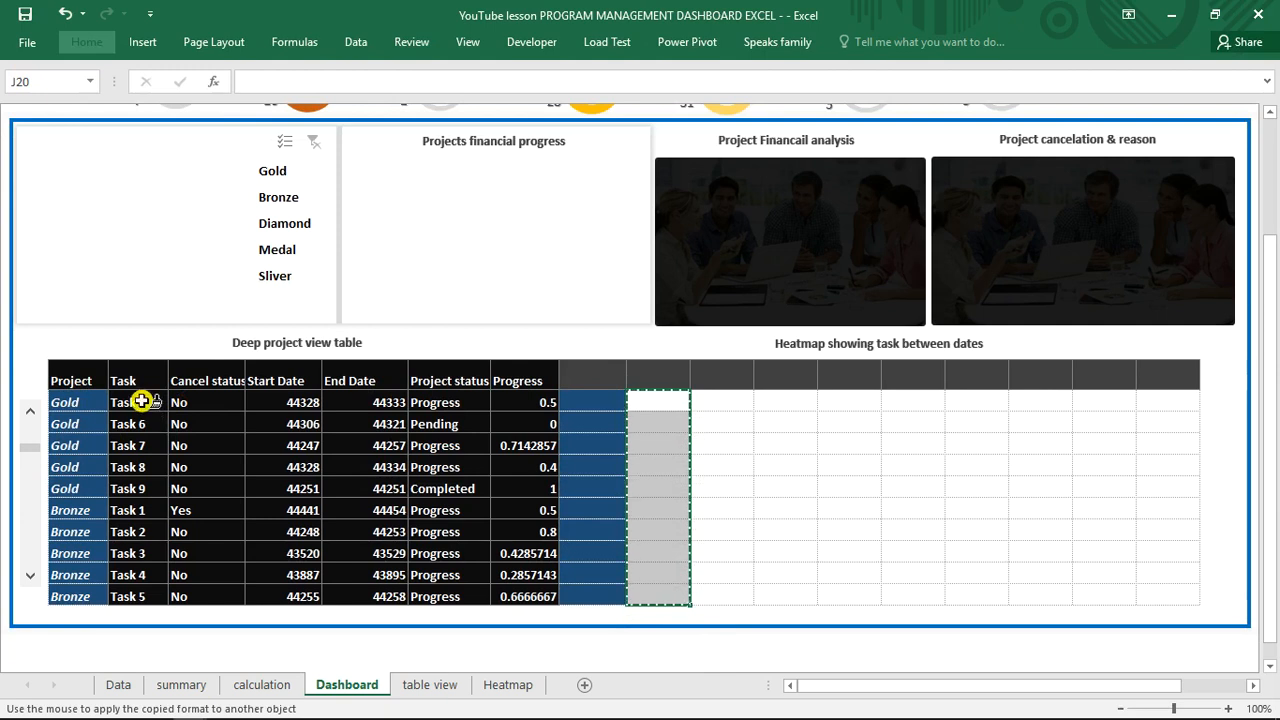
{"action": "mouse_move", "coordinate": [141, 400]}
{"action": "left_mouse_down"}
{"action": "mouse_move", "coordinate": [571, 471]}
{"action": "mouse_move", "coordinate": [538, 594]}
{"action": "left_mouse_up"}
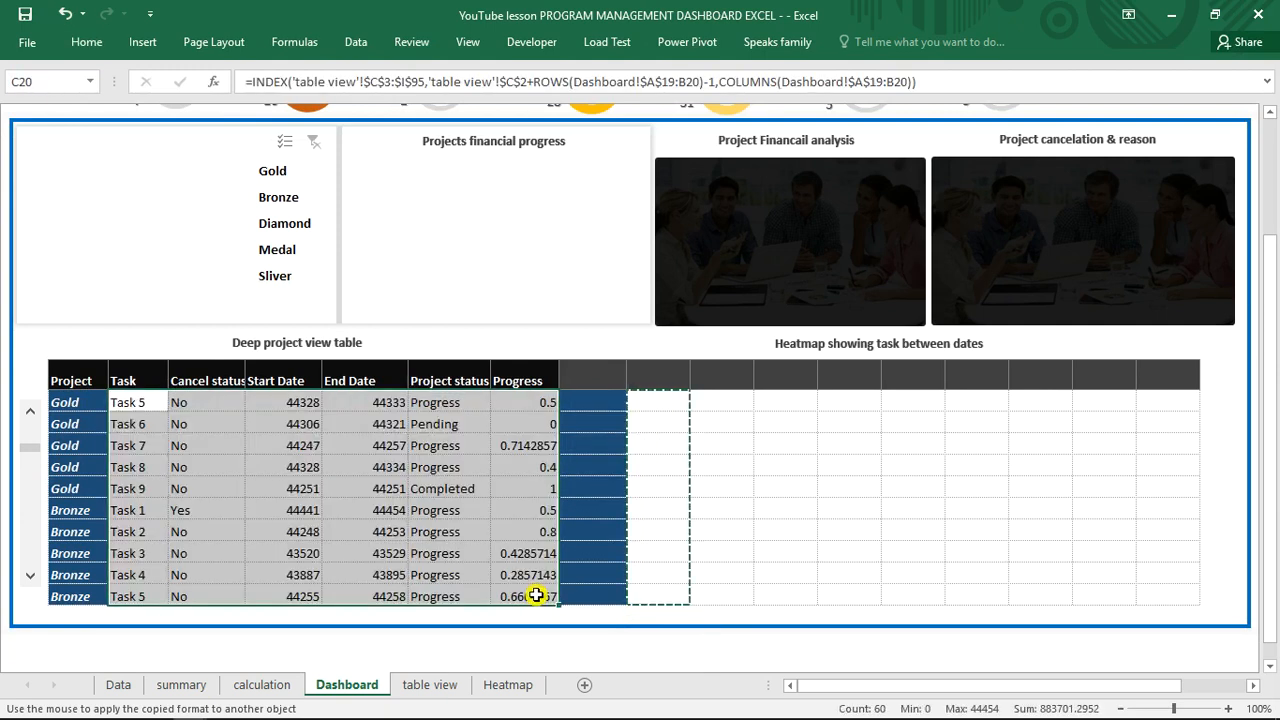
{"action": "left_click", "coordinate": [493, 486]}
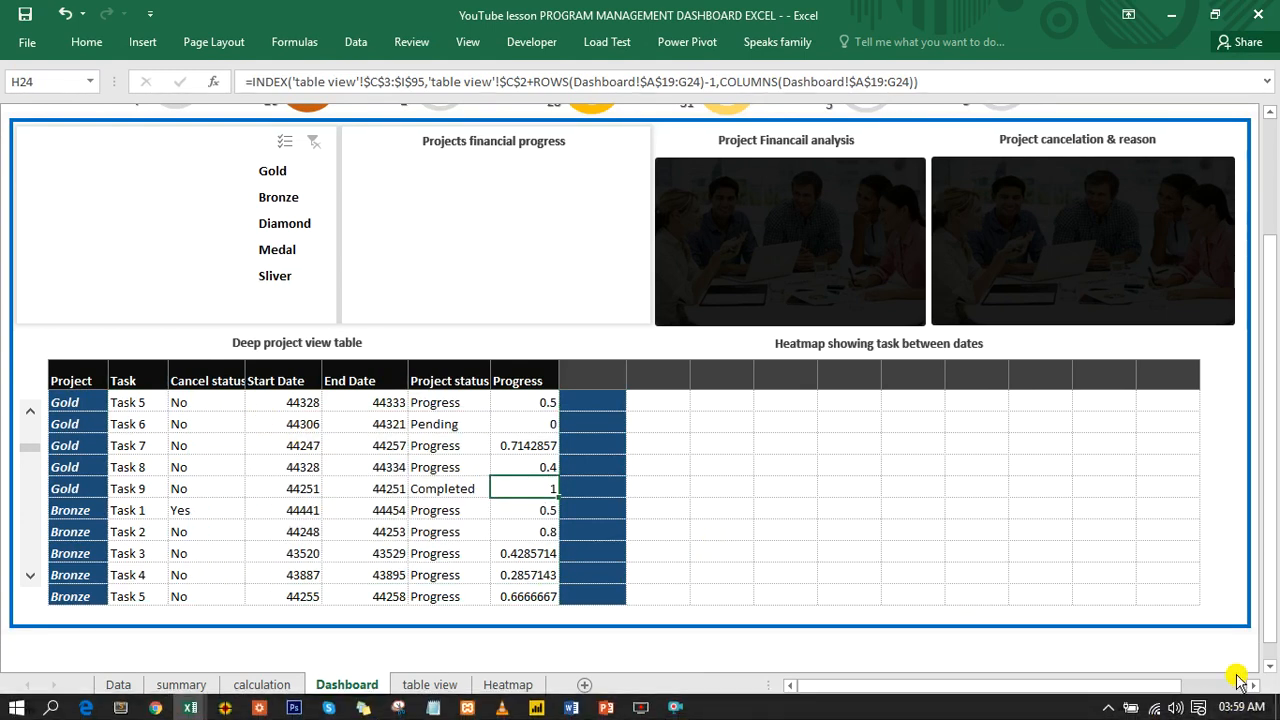
- Zoom the Dashboard sheet to 130% and bring the whole width of the Deep project view table into view
{"action": "left_click", "coordinate": [1235, 708]}
{"action": "left_click", "coordinate": [1235, 708]}
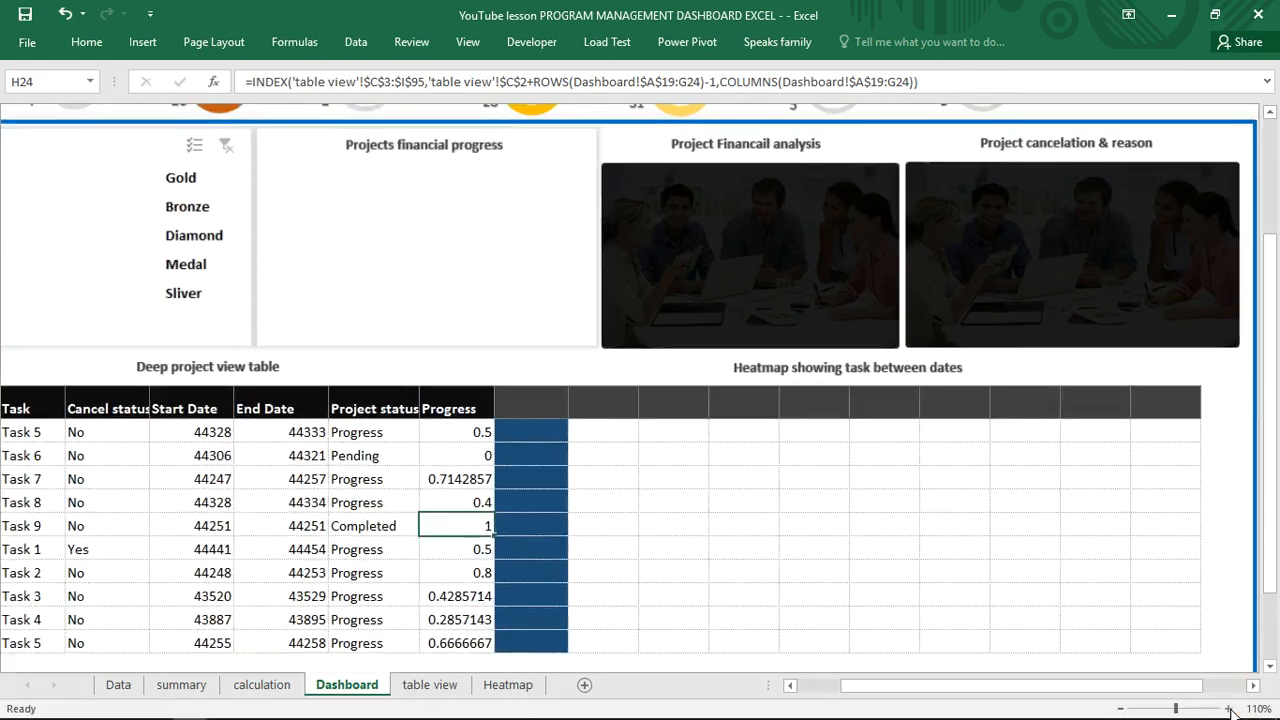
{"action": "left_click", "coordinate": [1233, 708]}
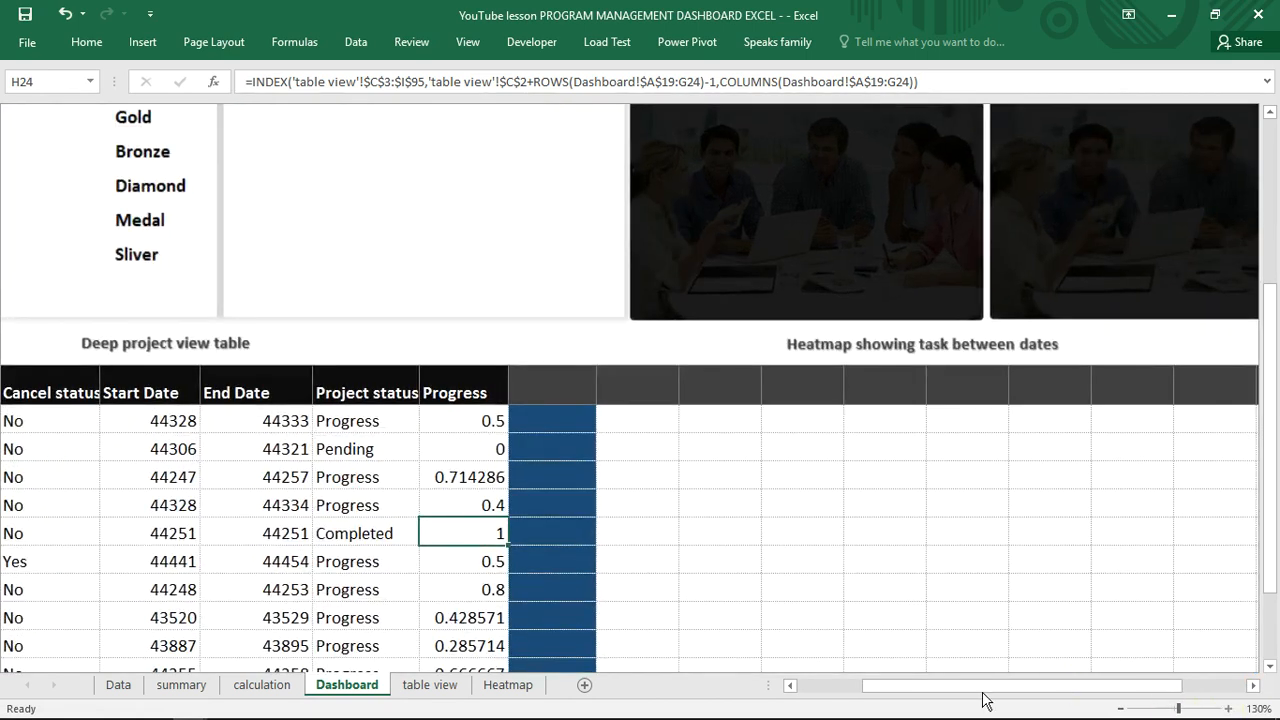
{"action": "left_click_drag", "start_coordinate": [984, 687], "coordinate": [910, 687]}
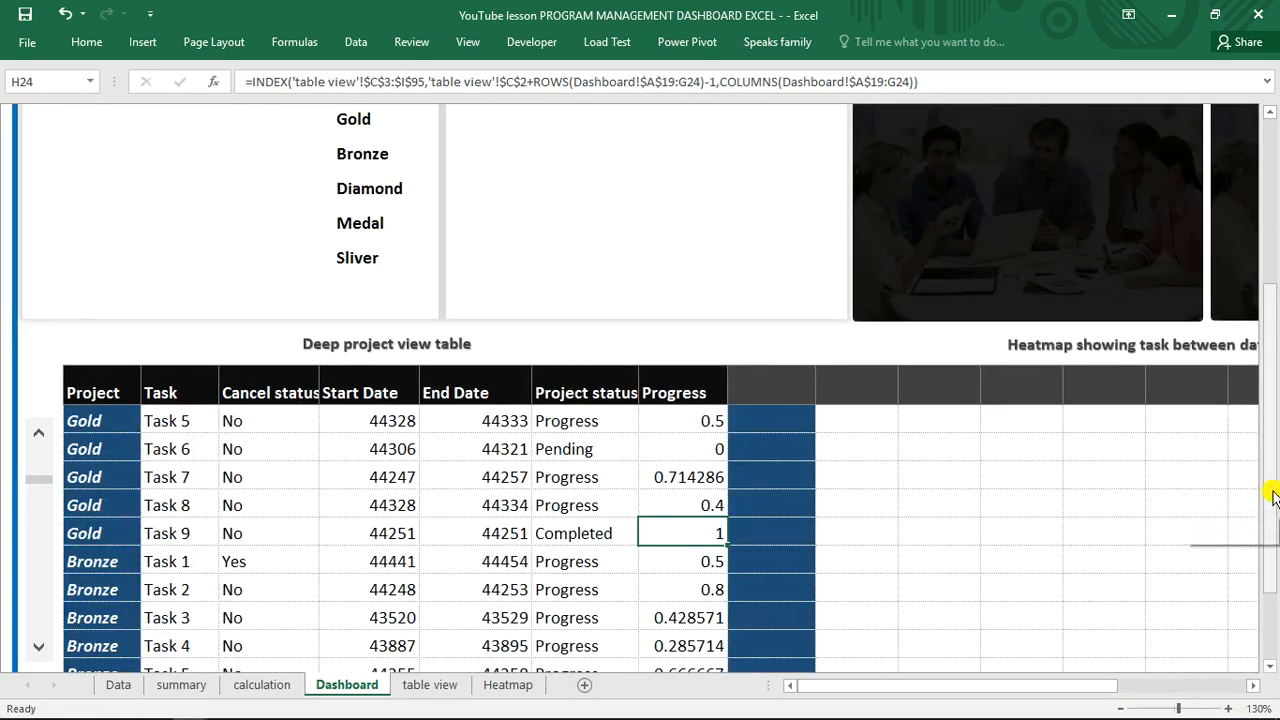
- Format the Start Date and End Date entries in E20:F29 as dates in the *3/14/2012 style
{"action": "scroll", "coordinate": [1273, 497], "scroll_direction": "down", "scroll_amount": 2}
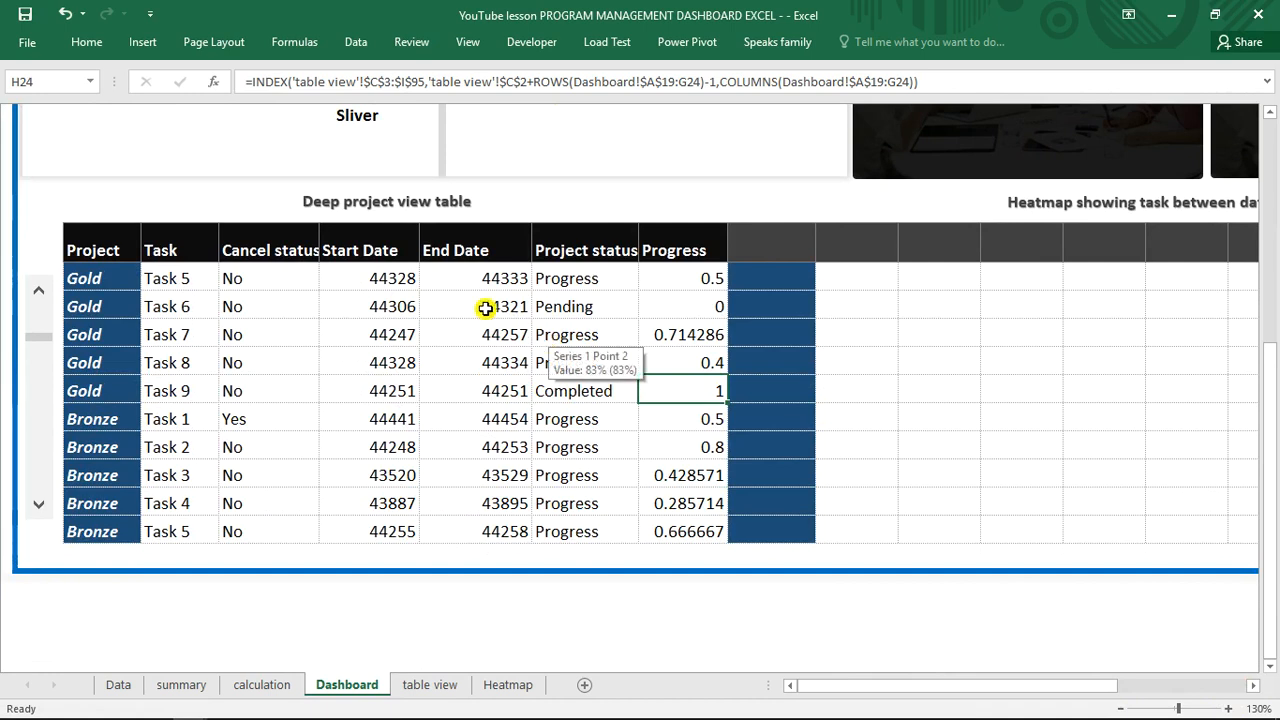
{"action": "left_click", "coordinate": [388, 278]}
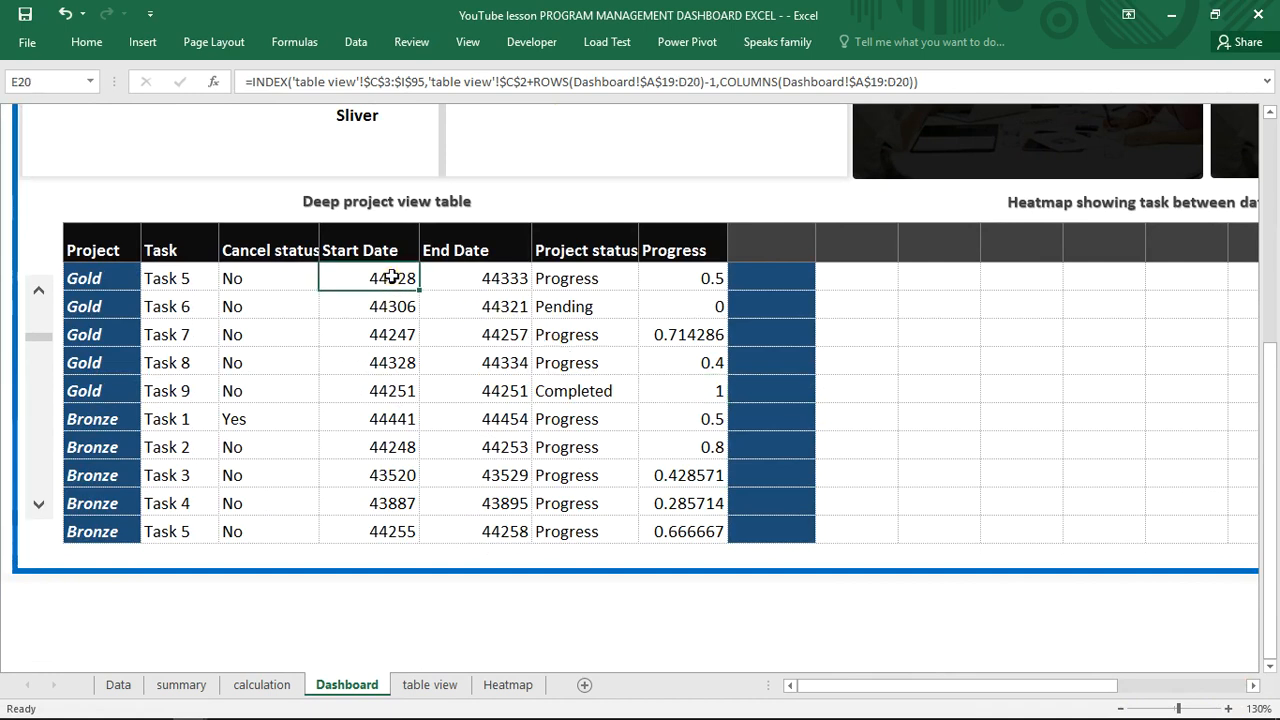
{"action": "left_click_drag", "start_coordinate": [392, 278], "coordinate": [483, 526]}
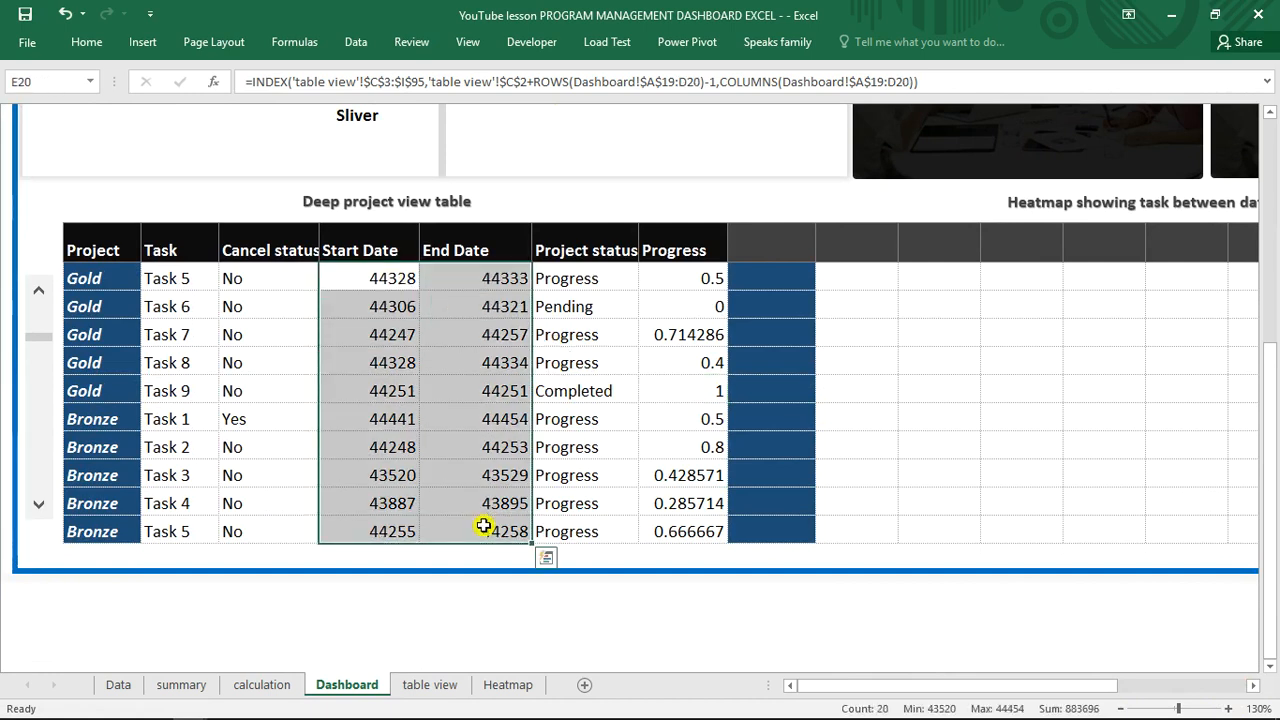
{"action": "key", "text": "ctrl+1"}
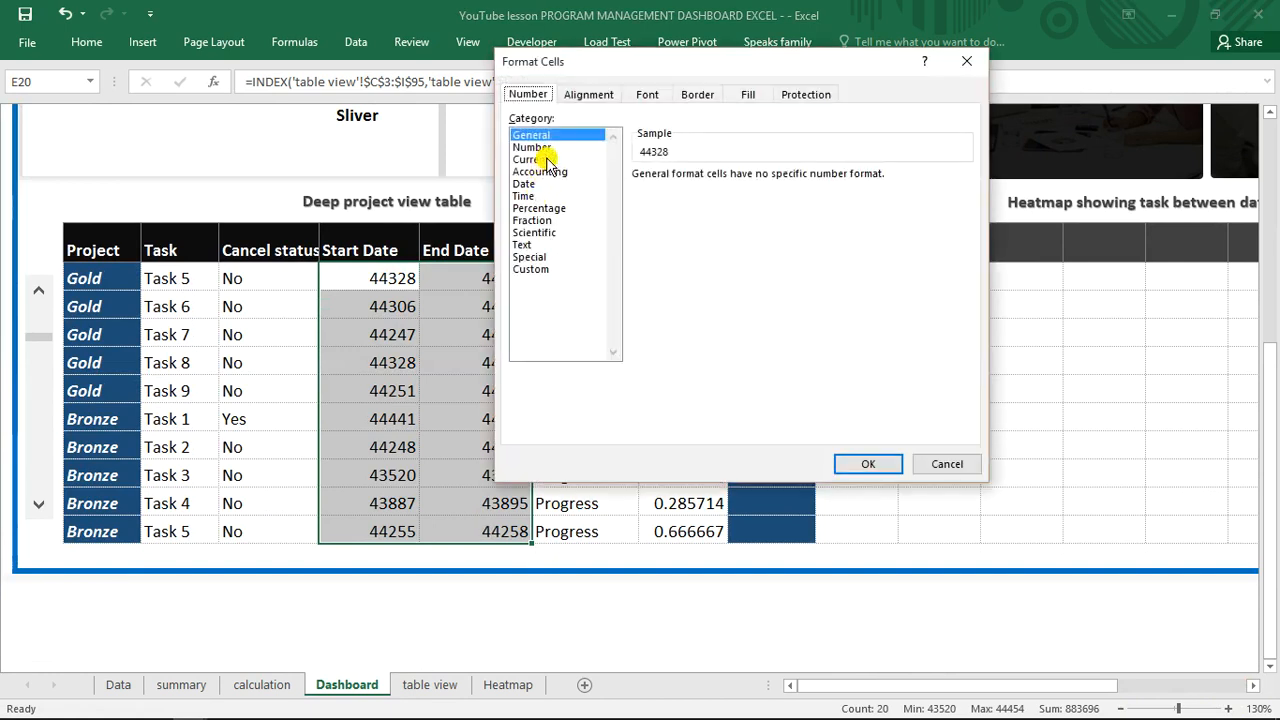
{"action": "left_click", "coordinate": [528, 184]}
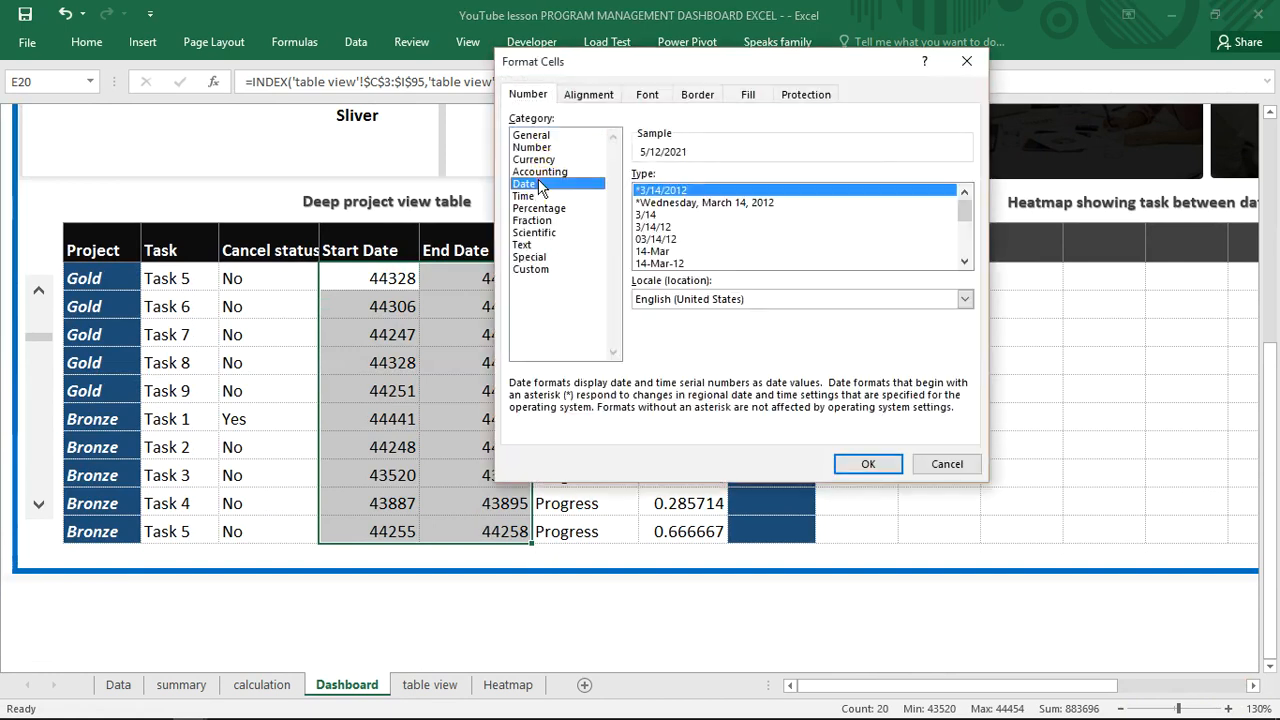
{"action": "left_click", "coordinate": [844, 458]}
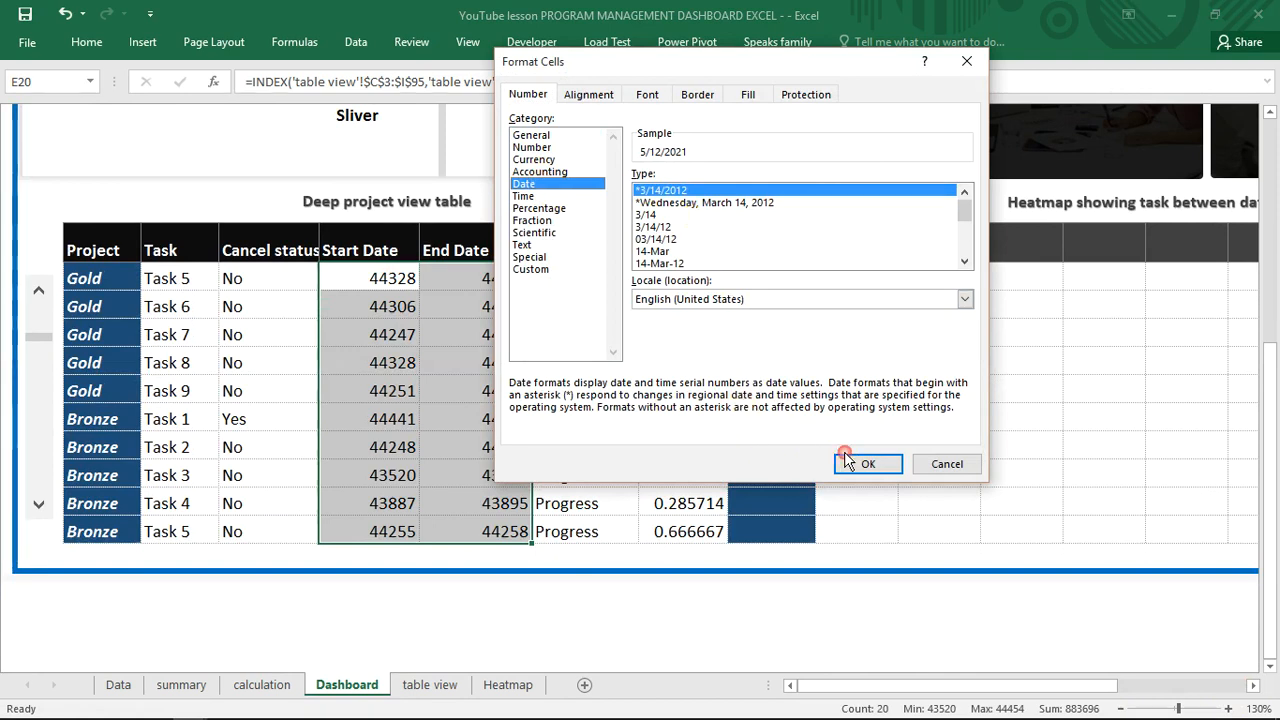
{"action": "left_click", "coordinate": [846, 460]}
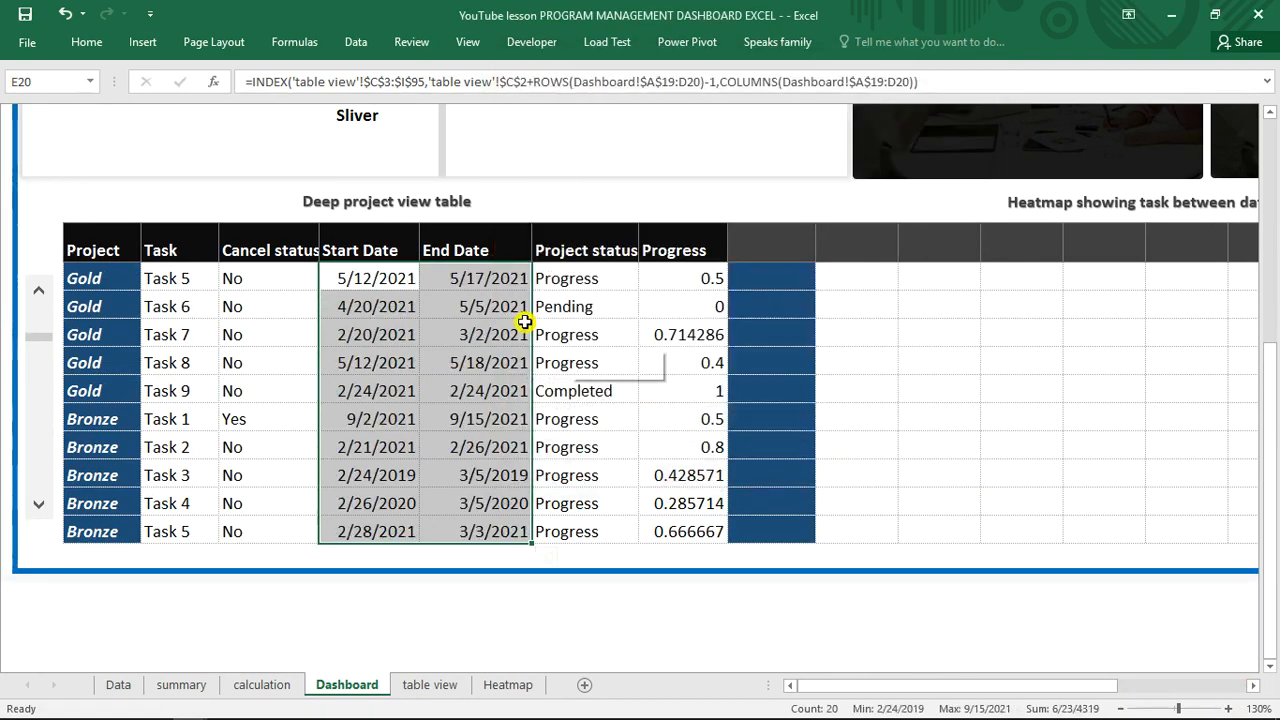
- Make the End Date entries in F20:F29 bold with a dark red font
{"action": "left_click", "coordinate": [465, 274]}
{"action": "left_click_drag", "start_coordinate": [477, 505], "coordinate": [478, 528]}
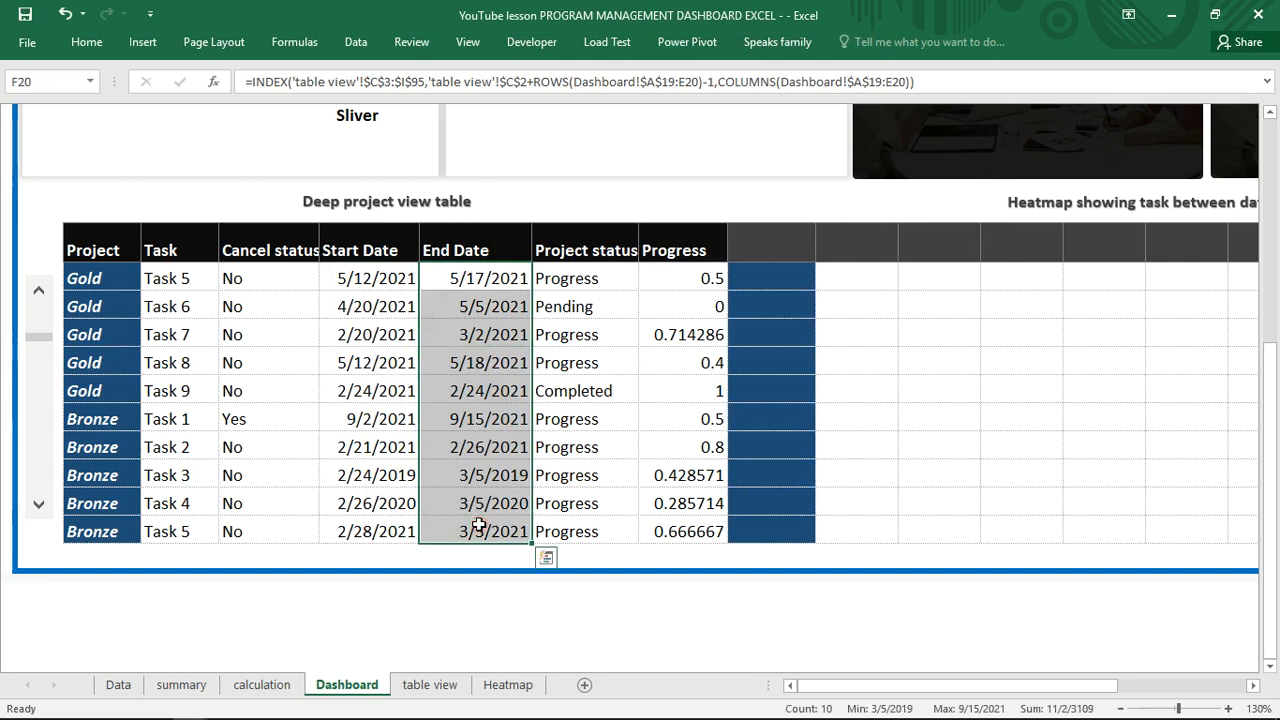
{"action": "left_click", "coordinate": [87, 40]}
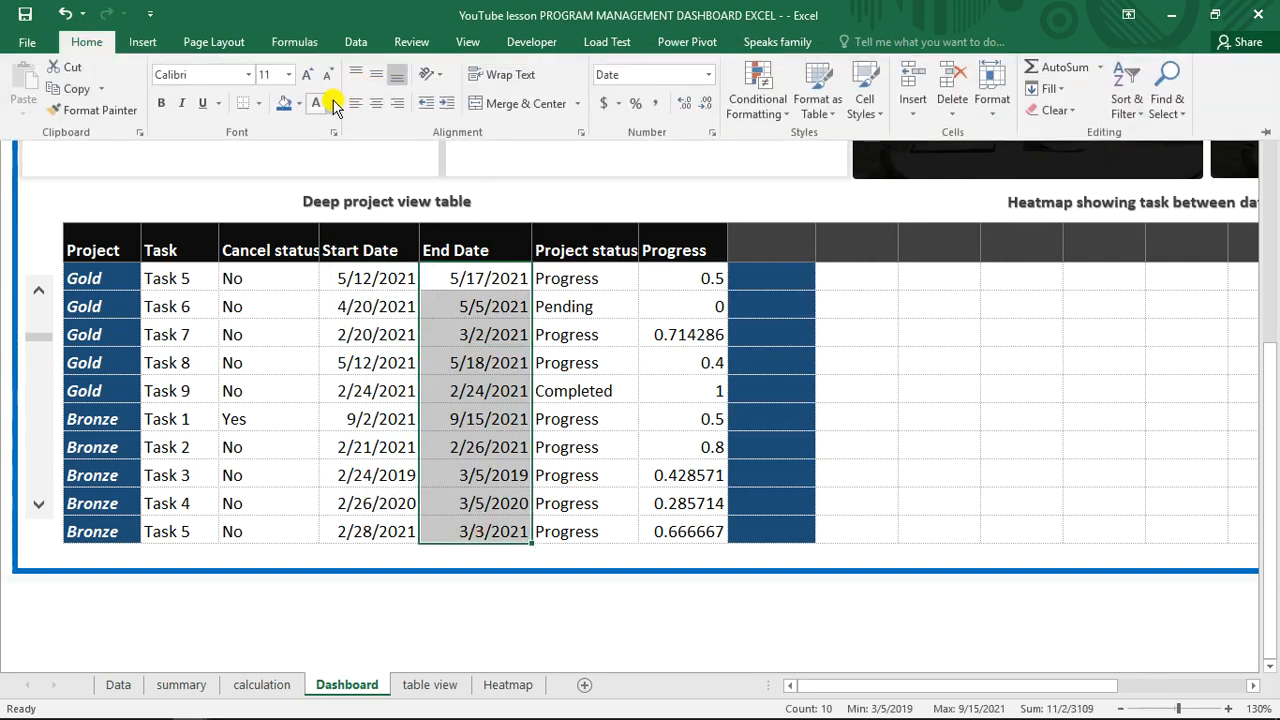
{"action": "left_click", "coordinate": [332, 104]}
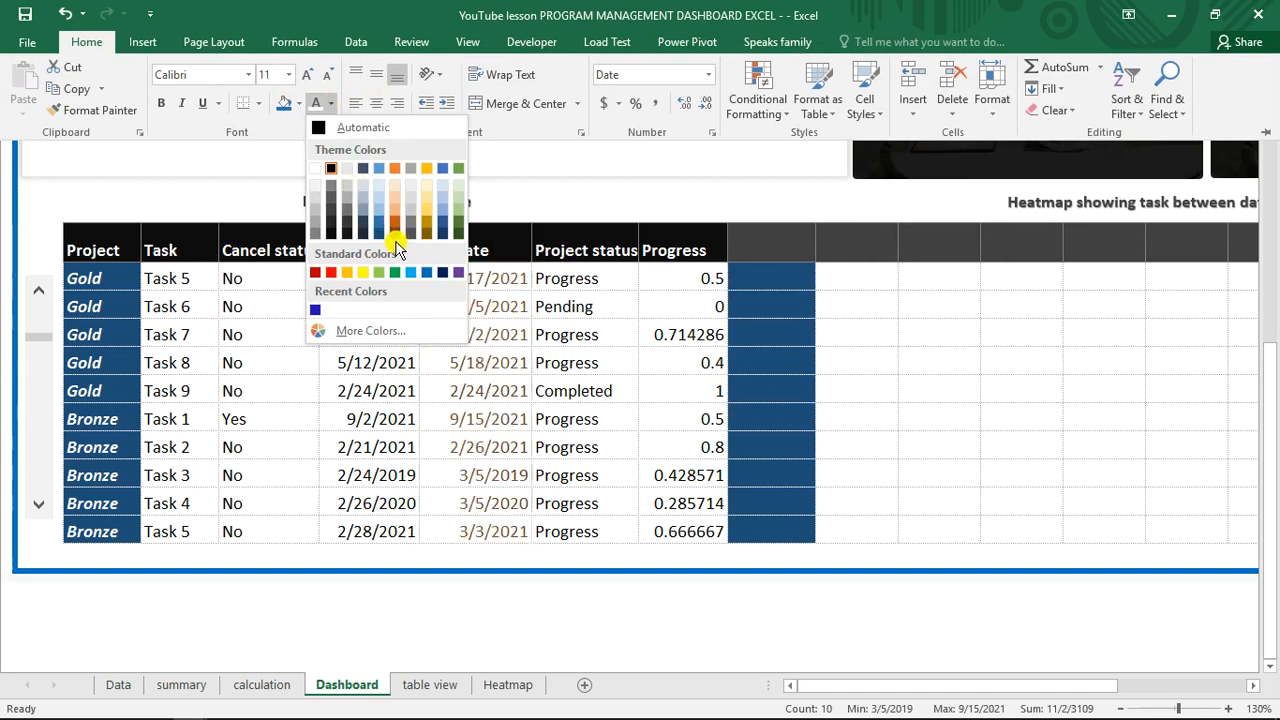
{"action": "left_click", "coordinate": [316, 273]}
{"action": "left_click", "coordinate": [160, 102]}
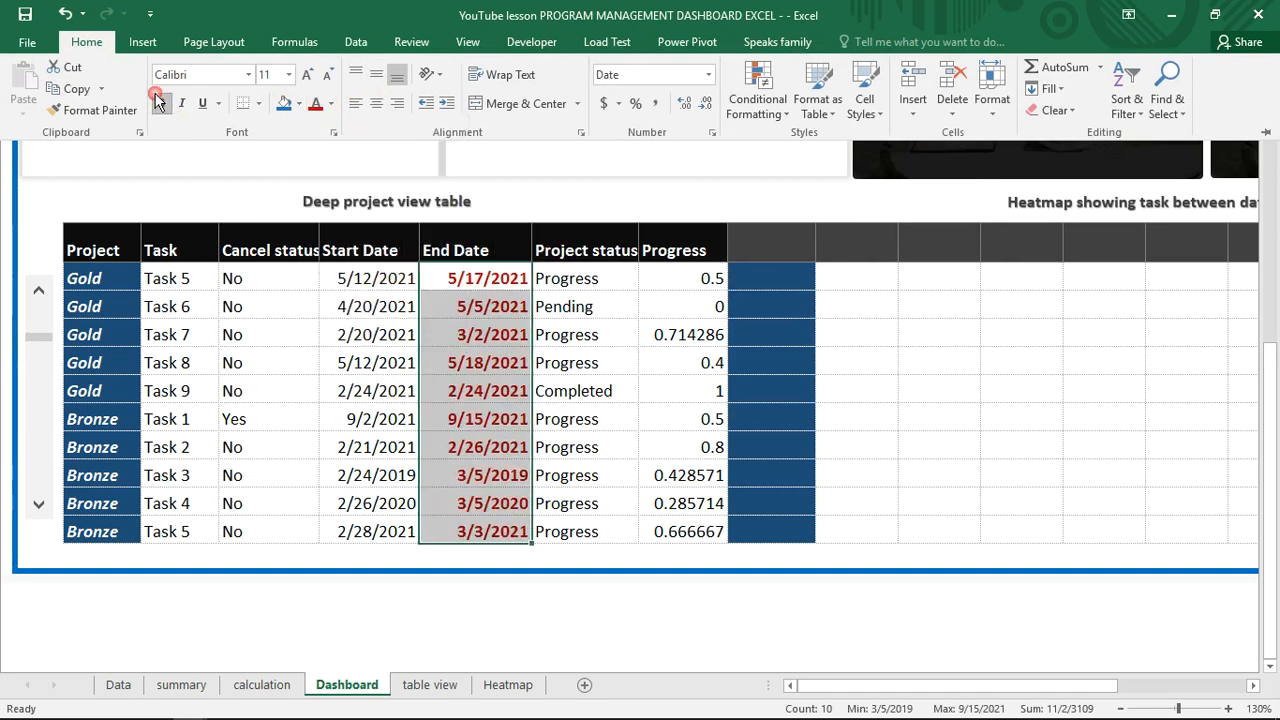
{"action": "left_click", "coordinate": [517, 327]}
{"action": "left_click", "coordinate": [510, 299]}
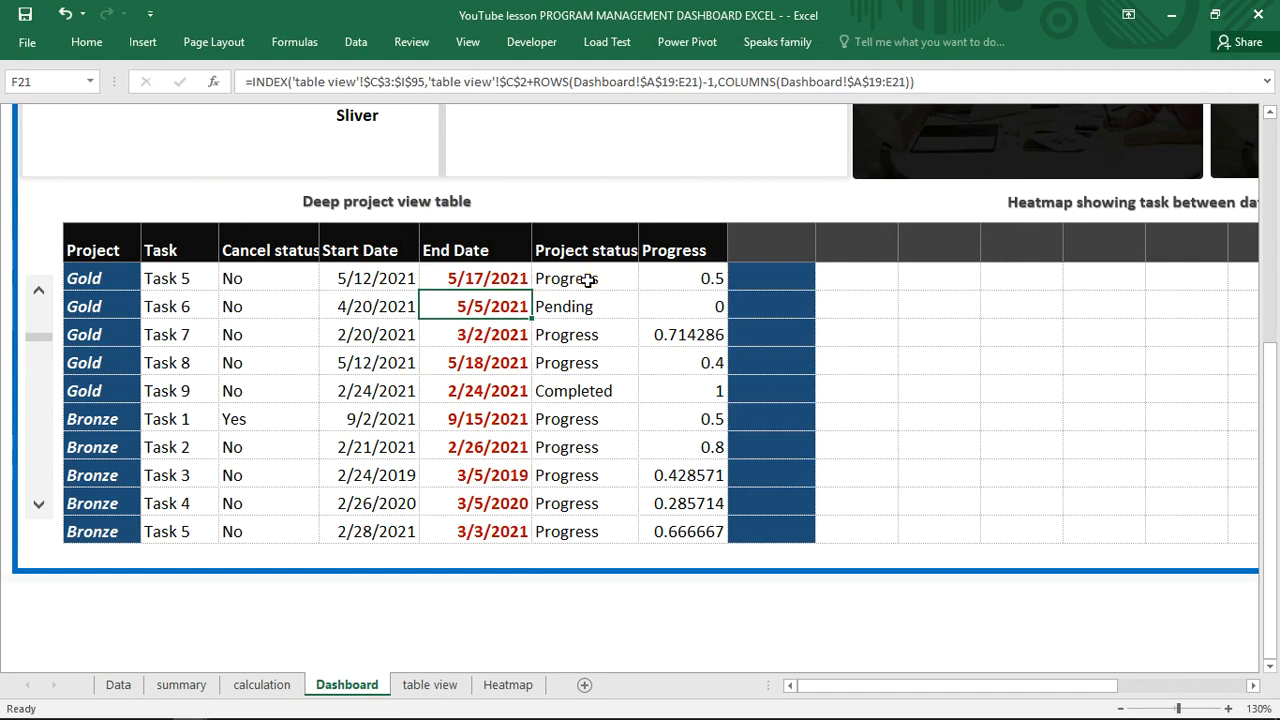
- Format the Progress entries in H20:H29 as percentages with 0 decimal places
{"action": "left_click", "coordinate": [588, 280]}
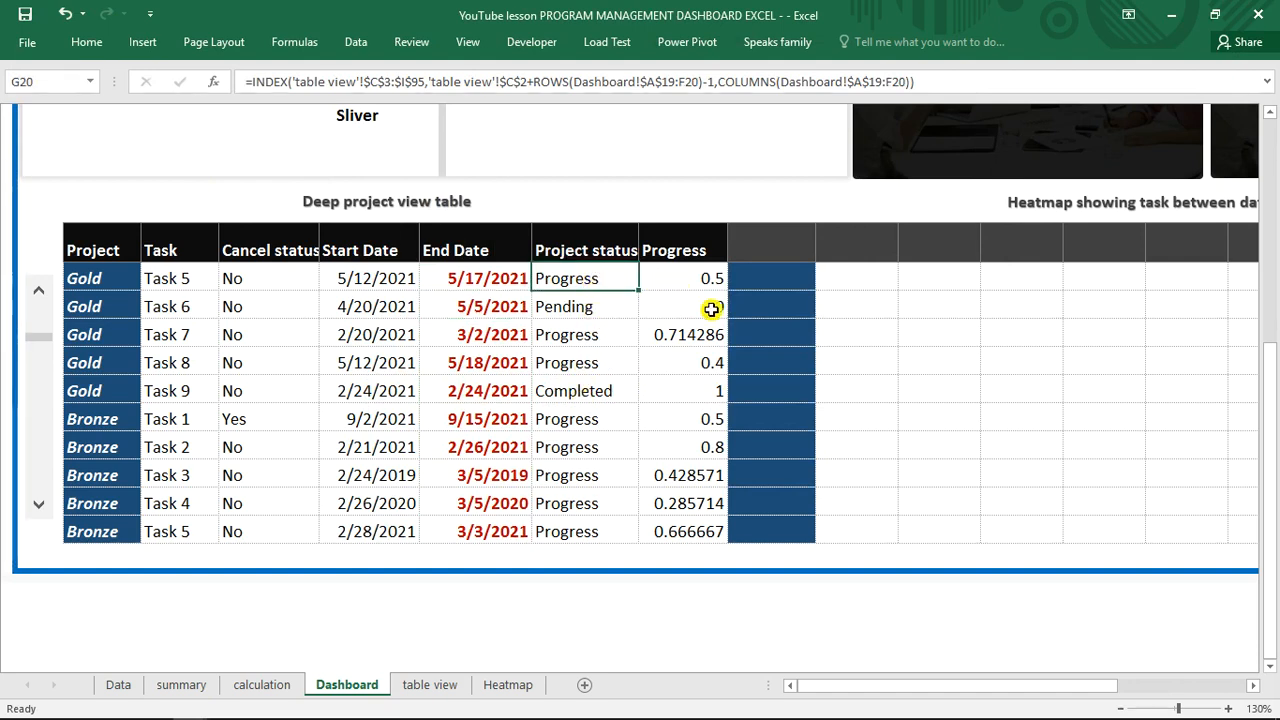
{"action": "left_click_drag", "start_coordinate": [708, 282], "coordinate": [706, 531]}
{"action": "key", "text": "ctrl+1"}
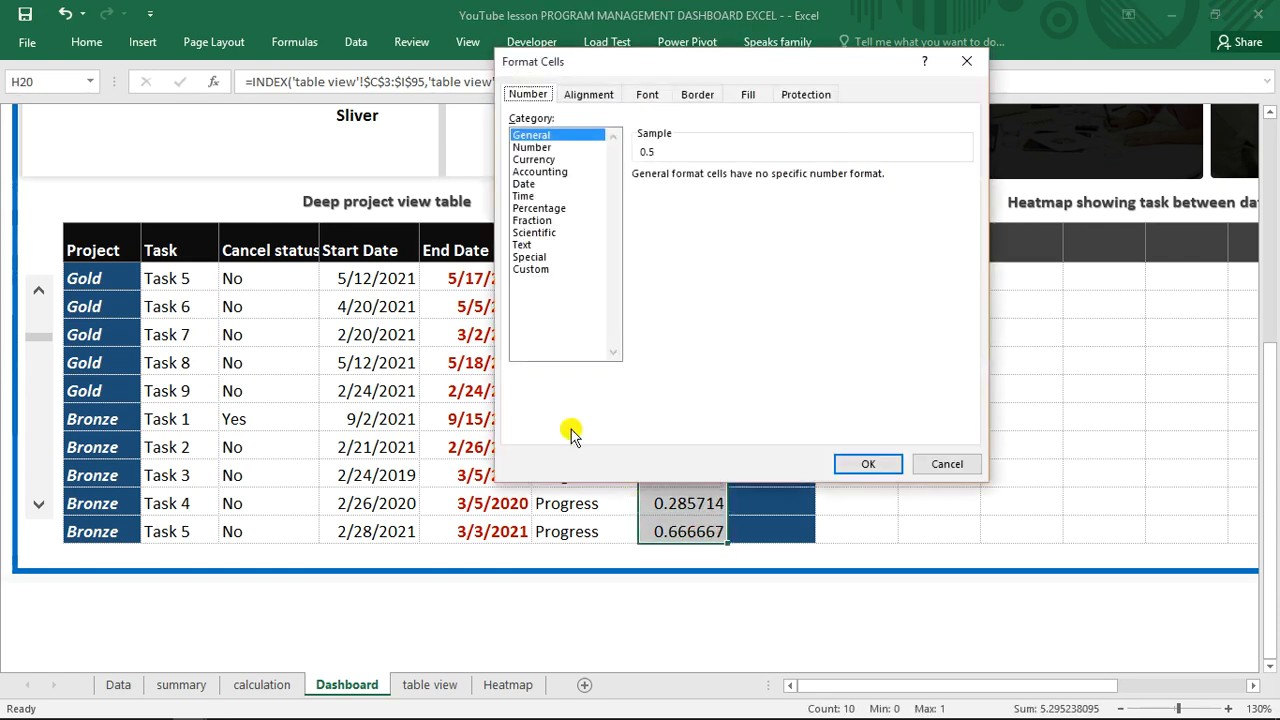
{"action": "left_click", "coordinate": [543, 209]}
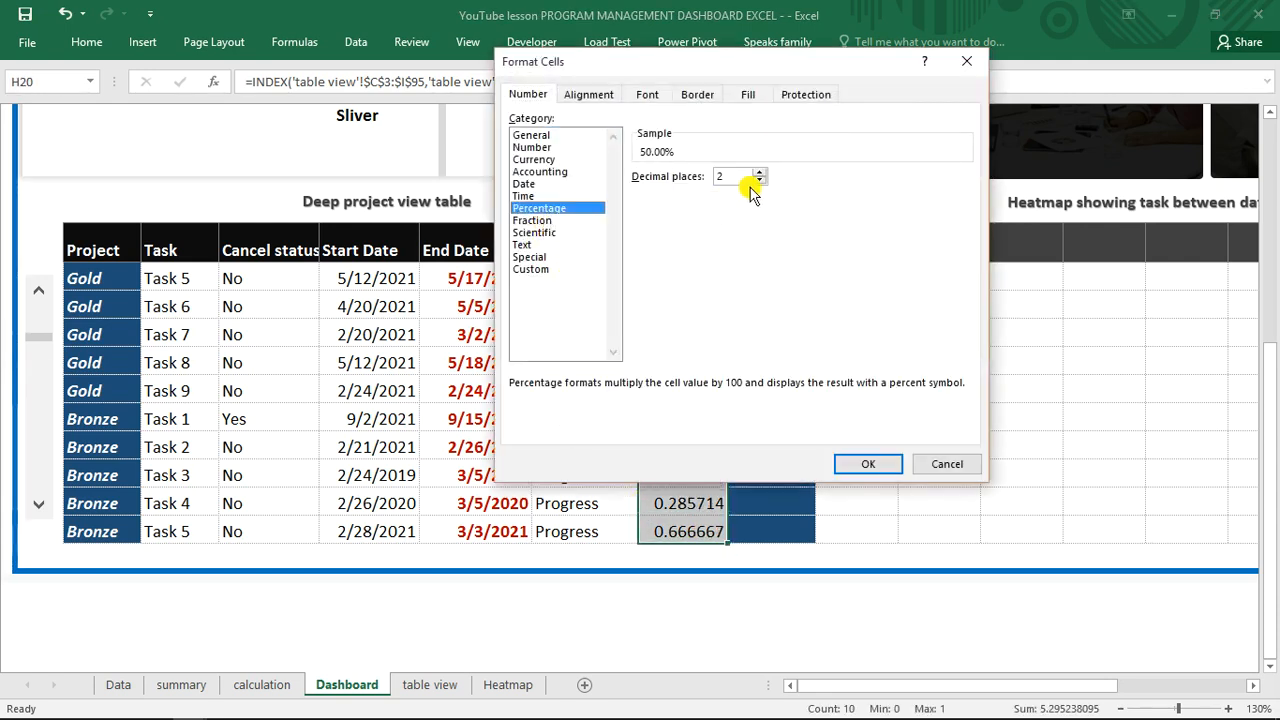
{"action": "left_click", "coordinate": [760, 182]}
{"action": "left_click", "coordinate": [760, 182]}
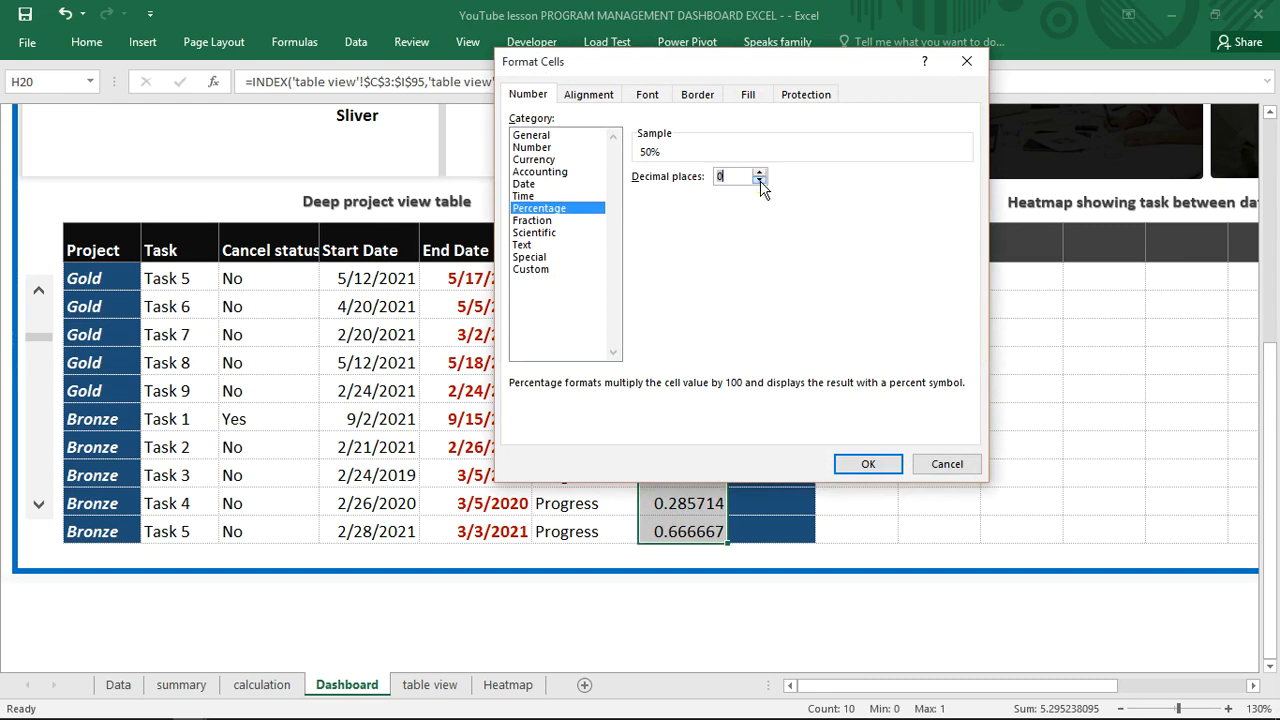
{"action": "left_click", "coordinate": [850, 464]}
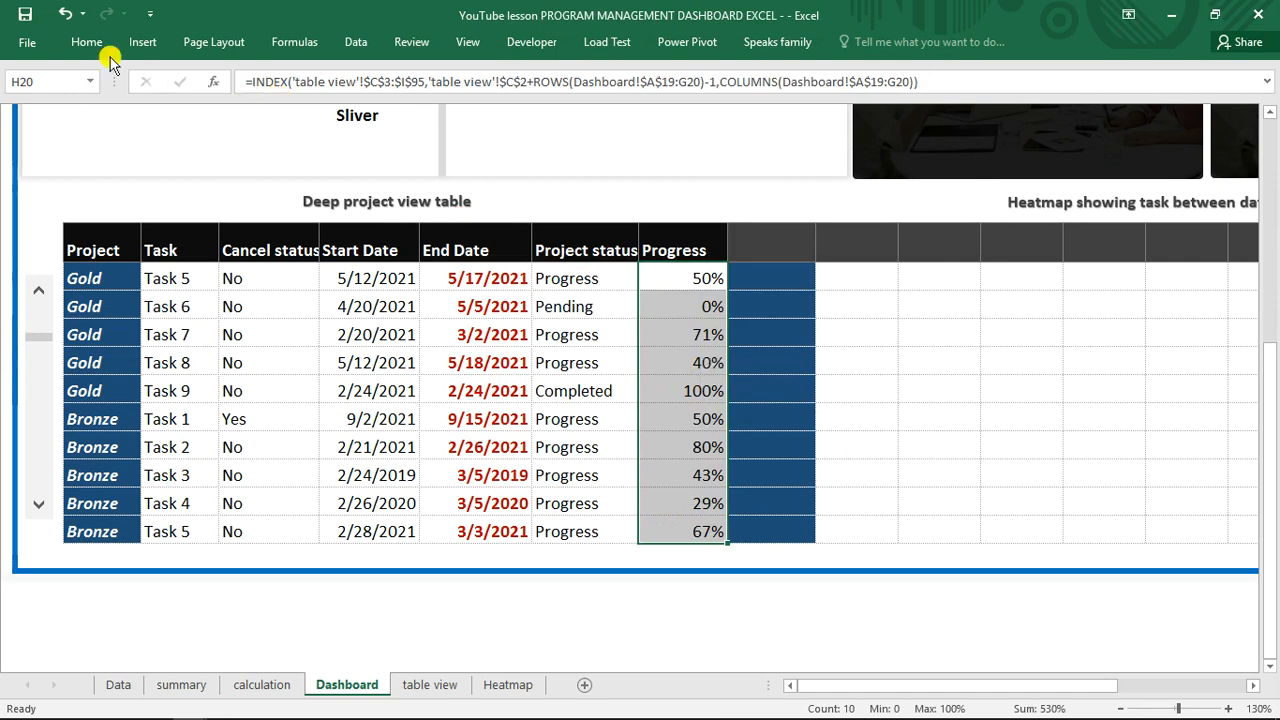
{"action": "left_click", "coordinate": [88, 42]}
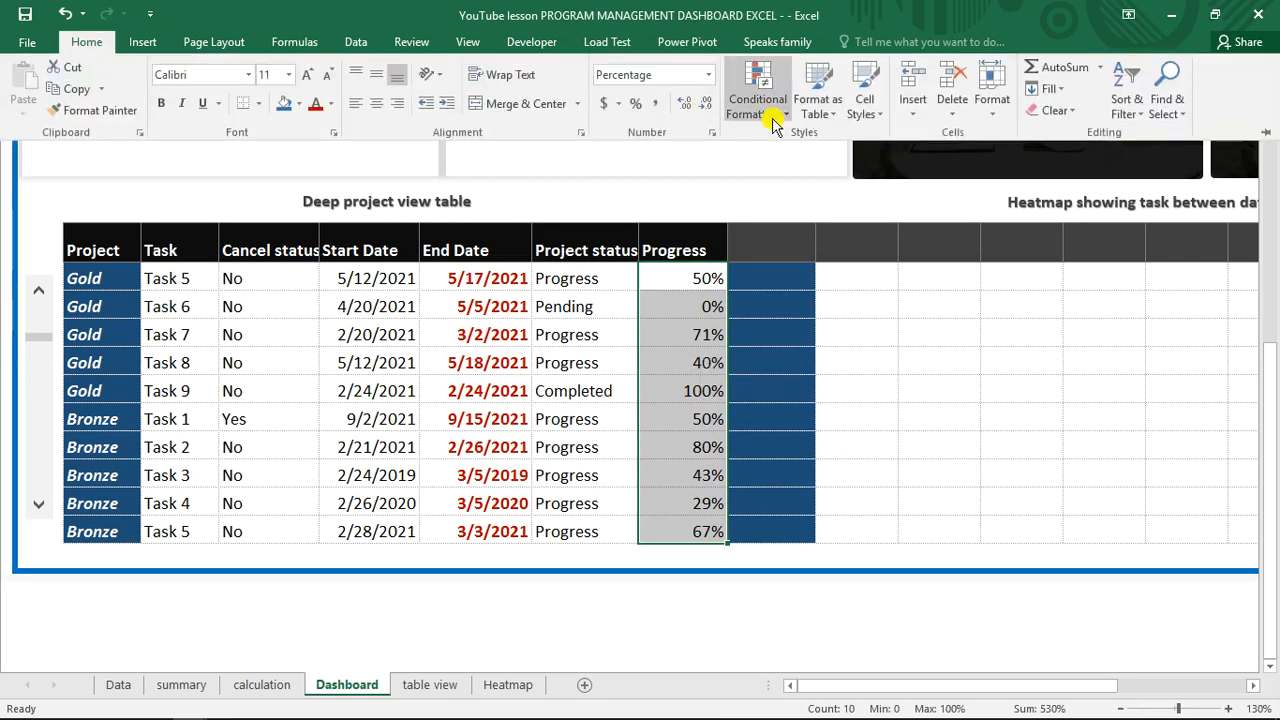
{"action": "left_click", "coordinate": [773, 116]}
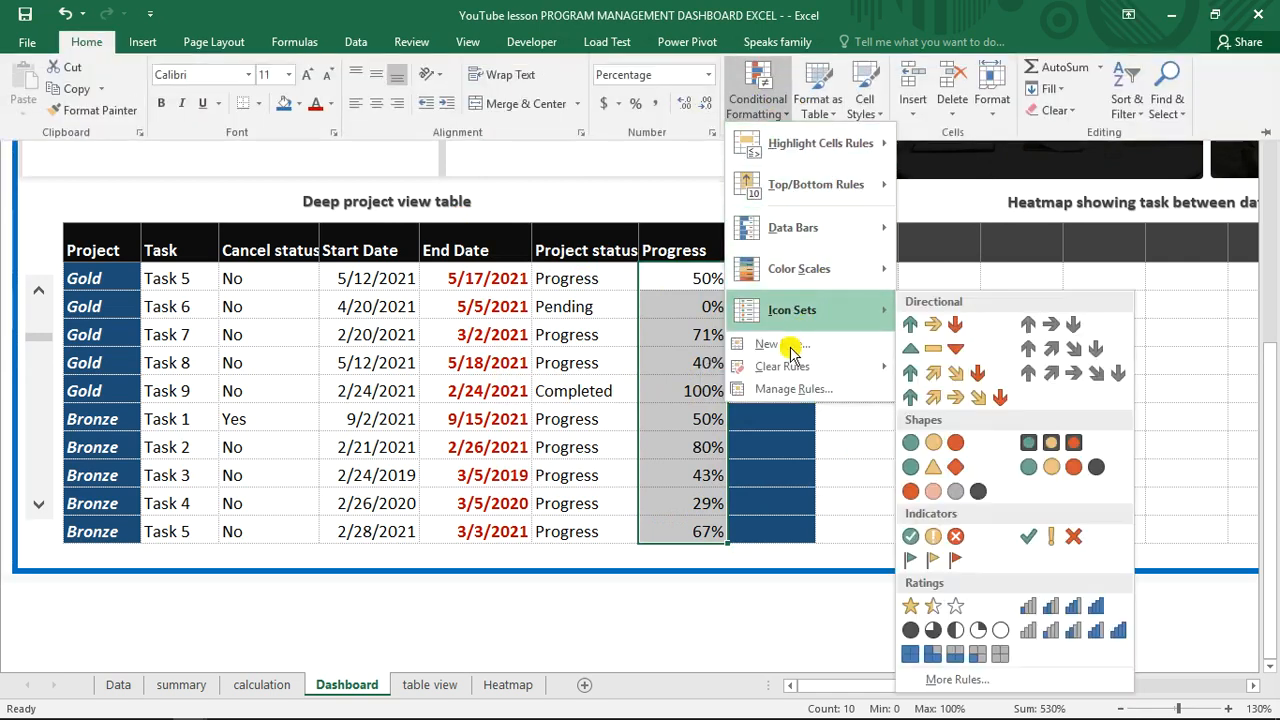
{"action": "left_click", "coordinate": [790, 352]}
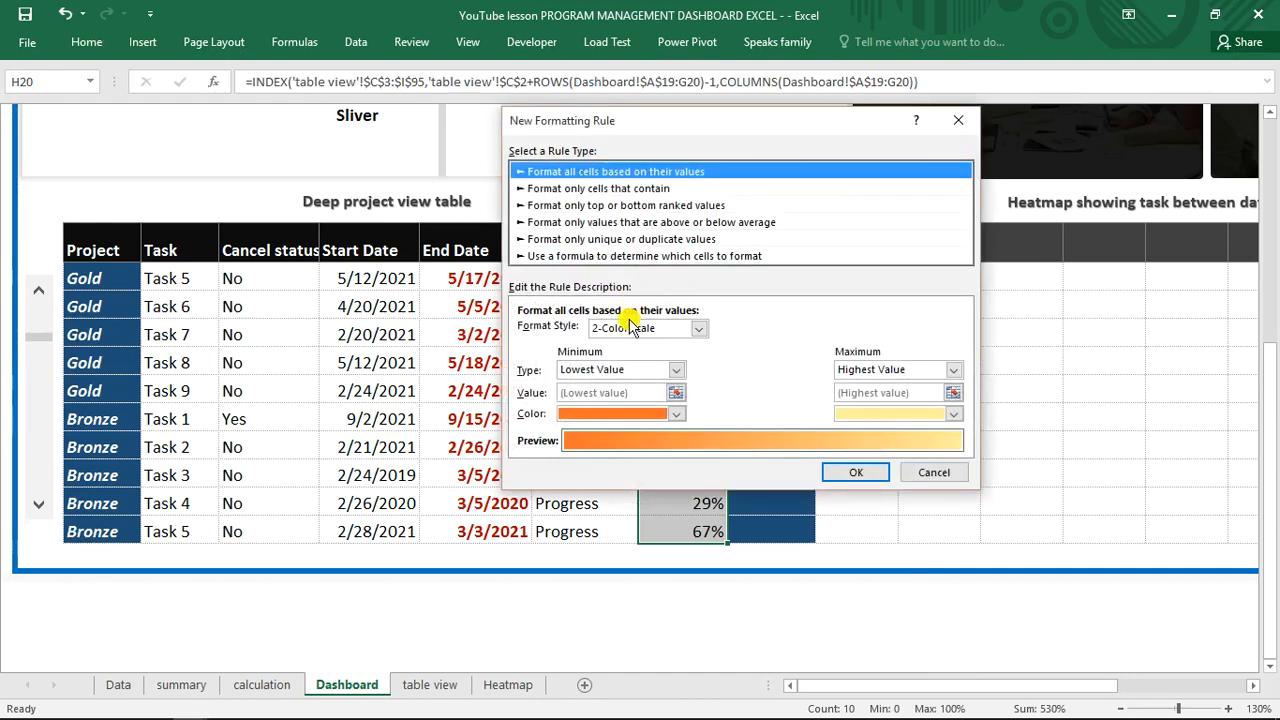
{"action": "left_click", "coordinate": [632, 257]}
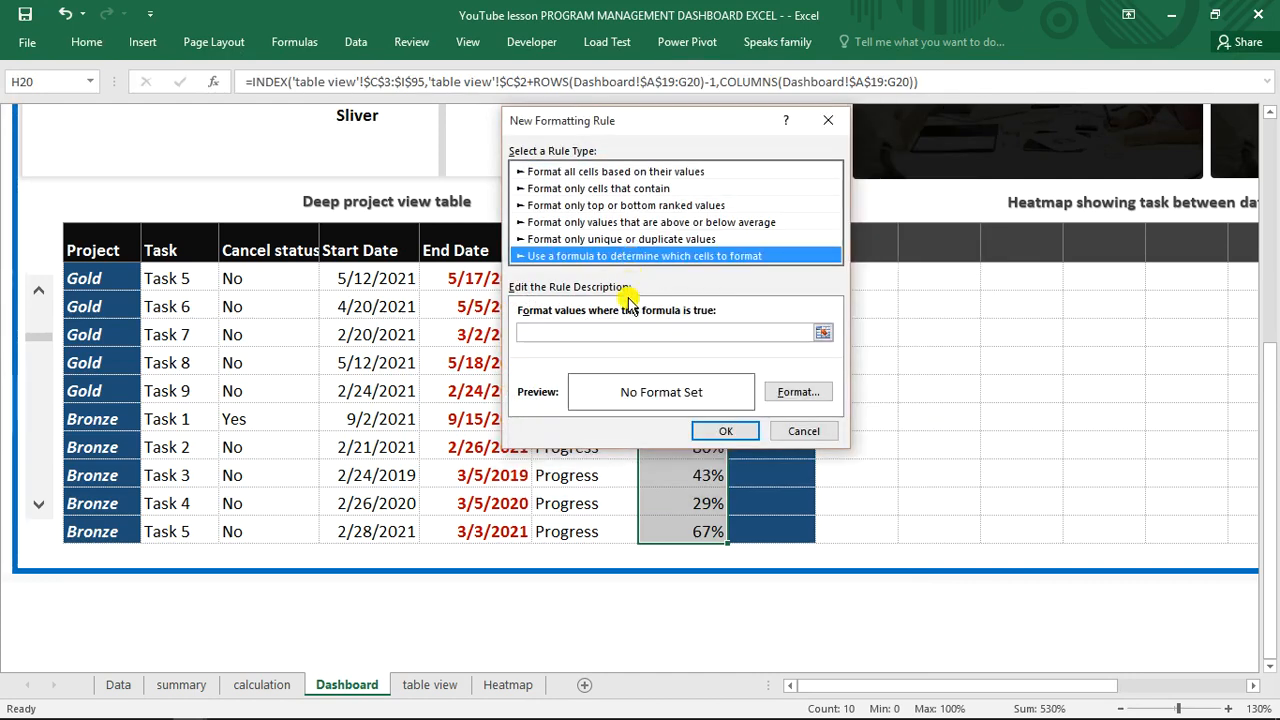
{"action": "left_click", "coordinate": [619, 332]}
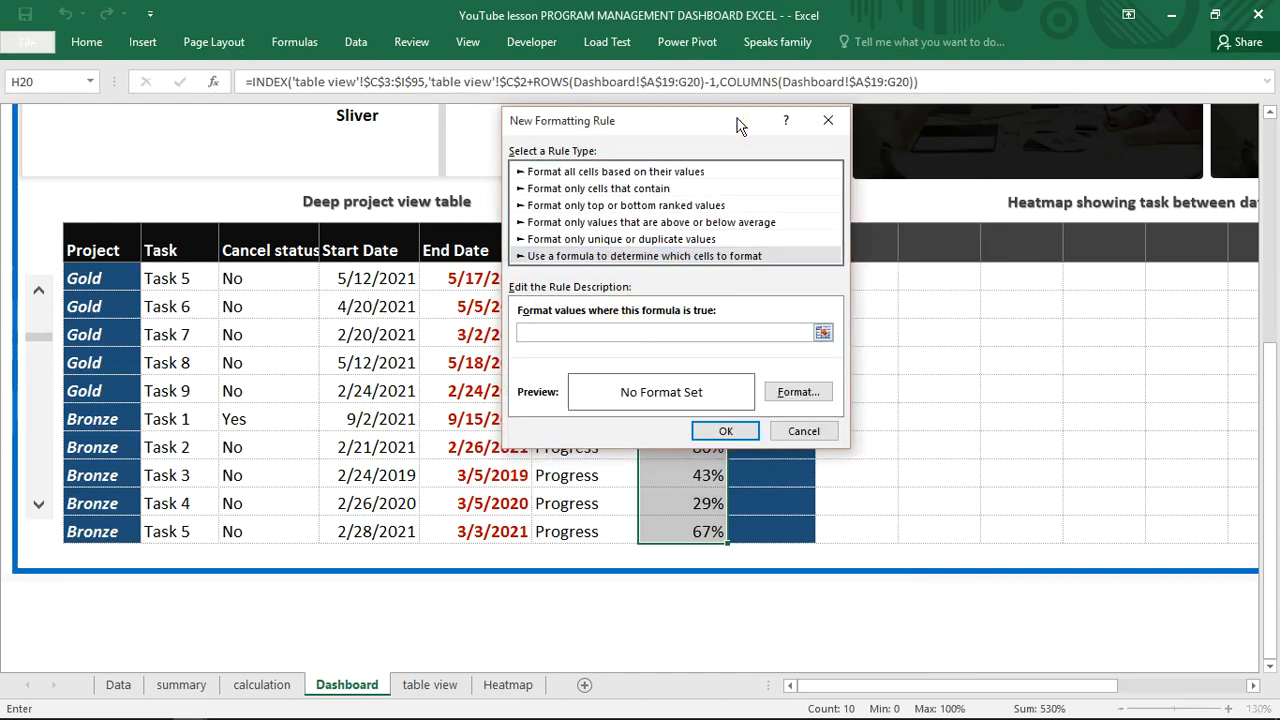
{"action": "left_click_drag", "start_coordinate": [740, 125], "coordinate": [388, 167]}
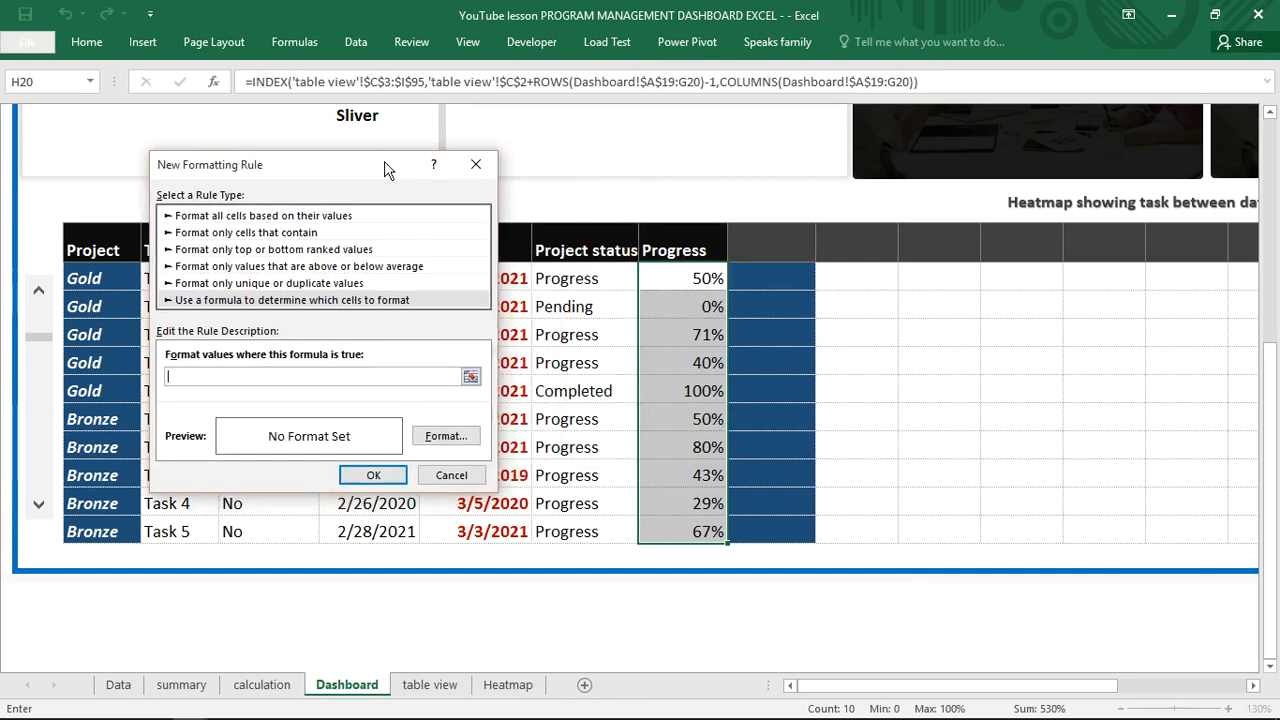
{"action": "left_click", "coordinate": [670, 282]}
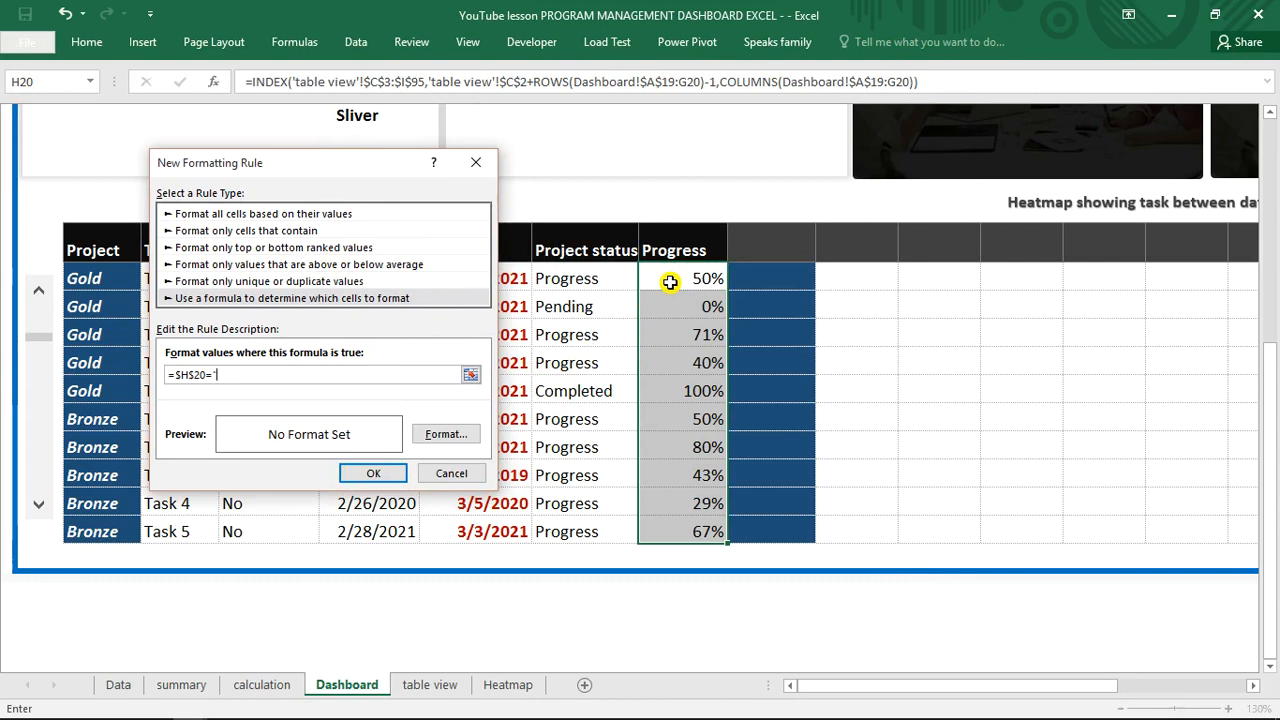
{"action": "left_click", "coordinate": [449, 473]}
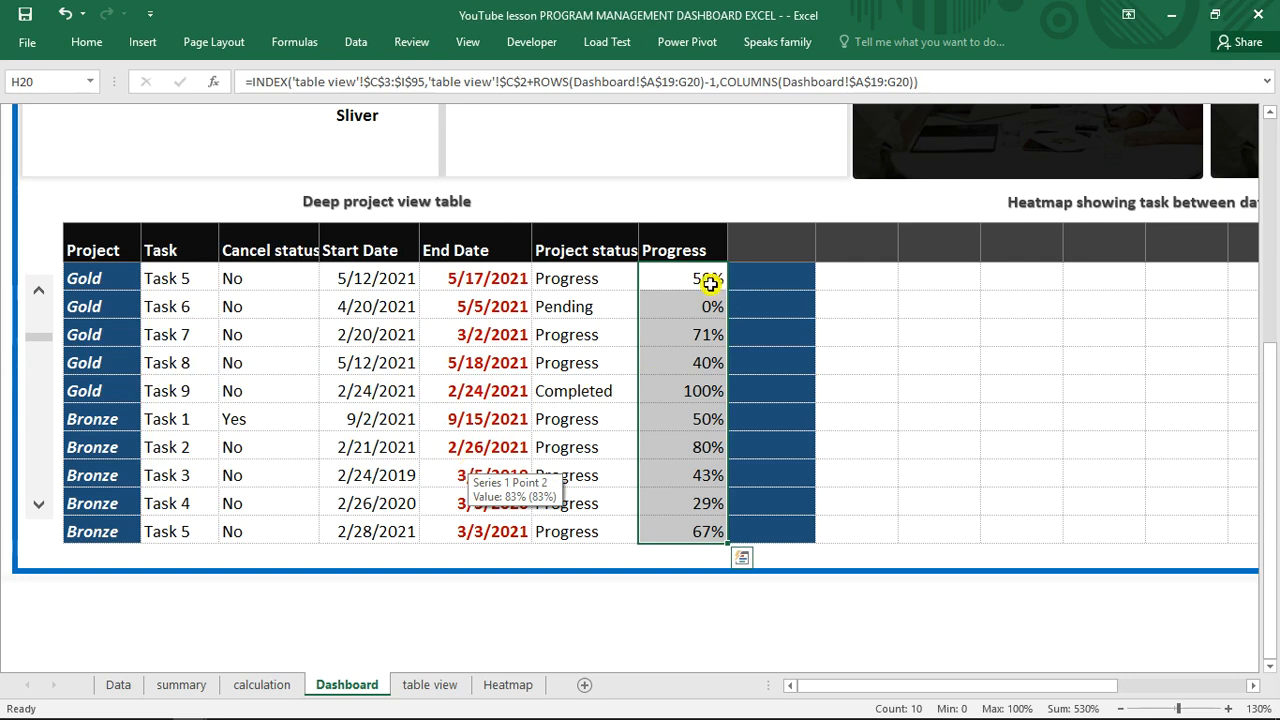
- Create a custom 3-Color Scale conditional formatting rule for the Progress entries in H20:H29
{"action": "left_click", "coordinate": [90, 42]}
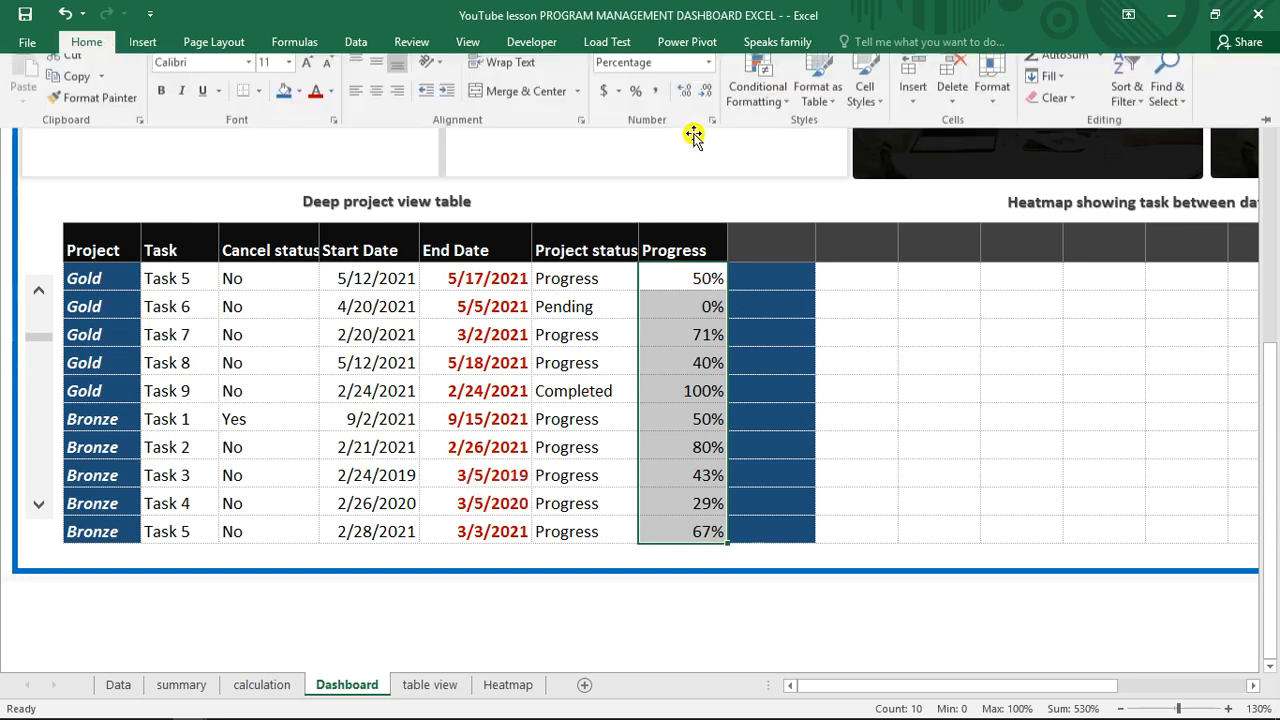
{"action": "left_click", "coordinate": [785, 112]}
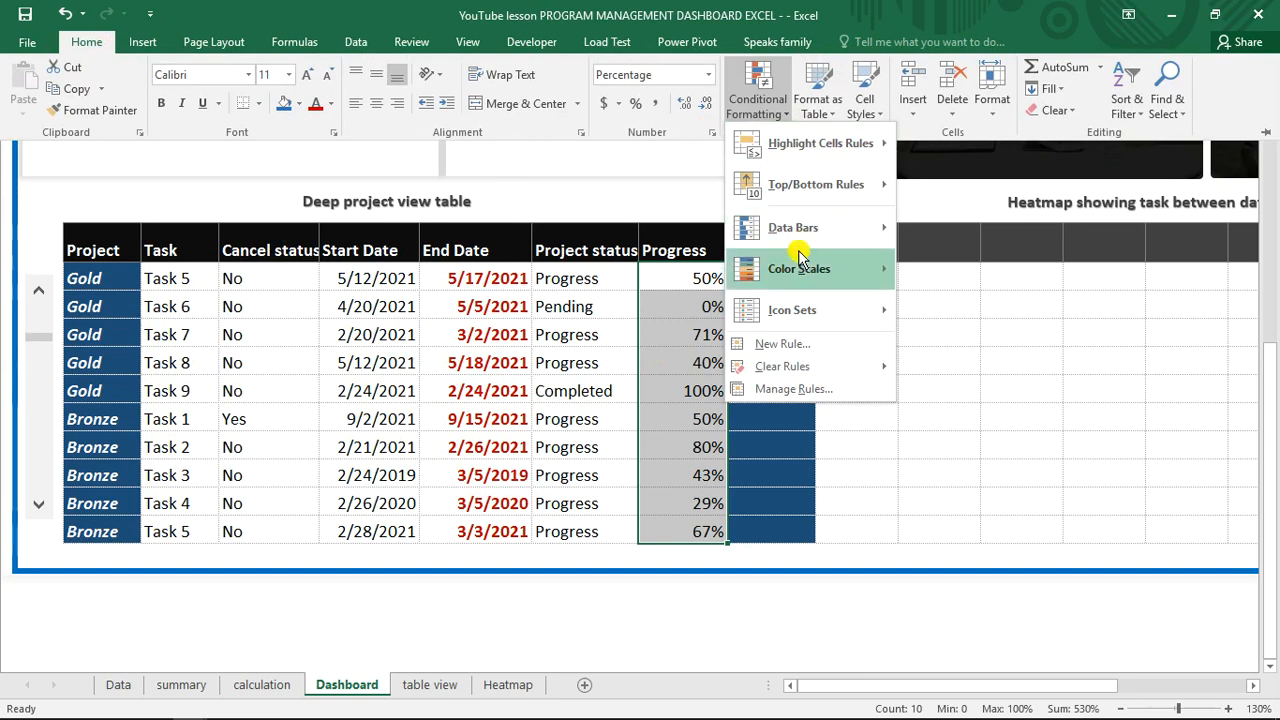
{"action": "mouse_move", "coordinate": [800, 268]}
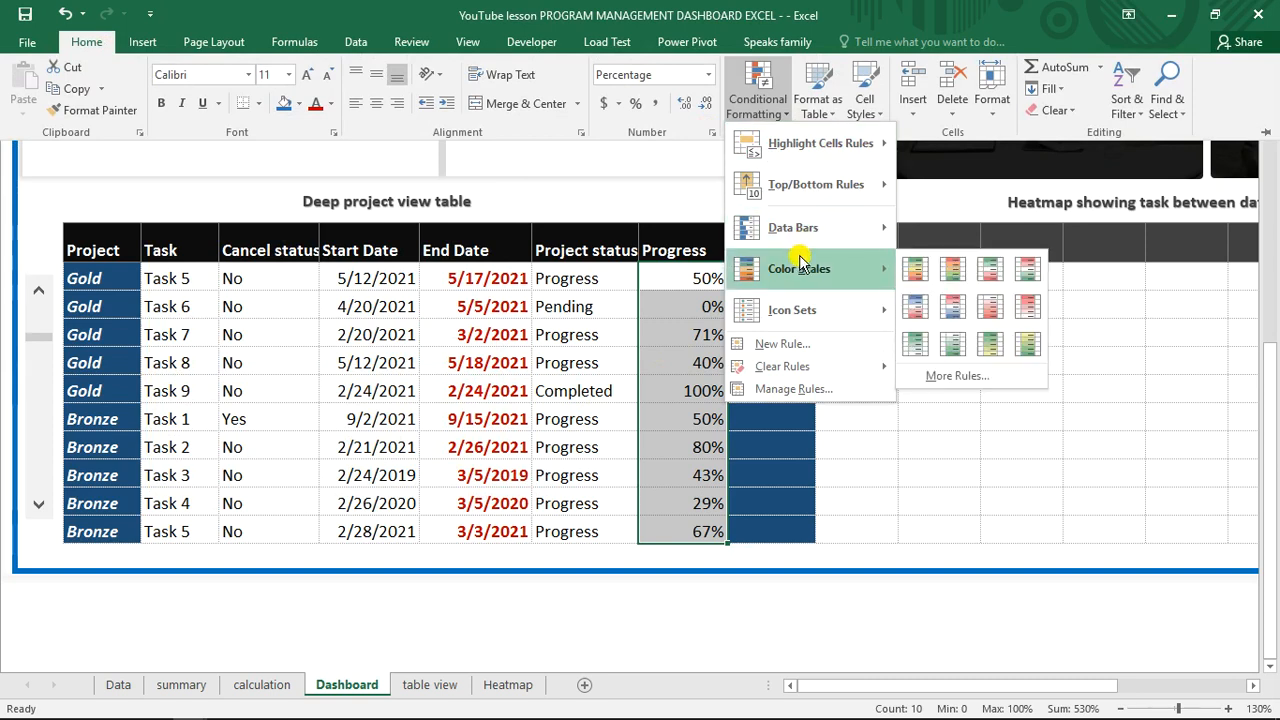
{"action": "left_click", "coordinate": [980, 378]}
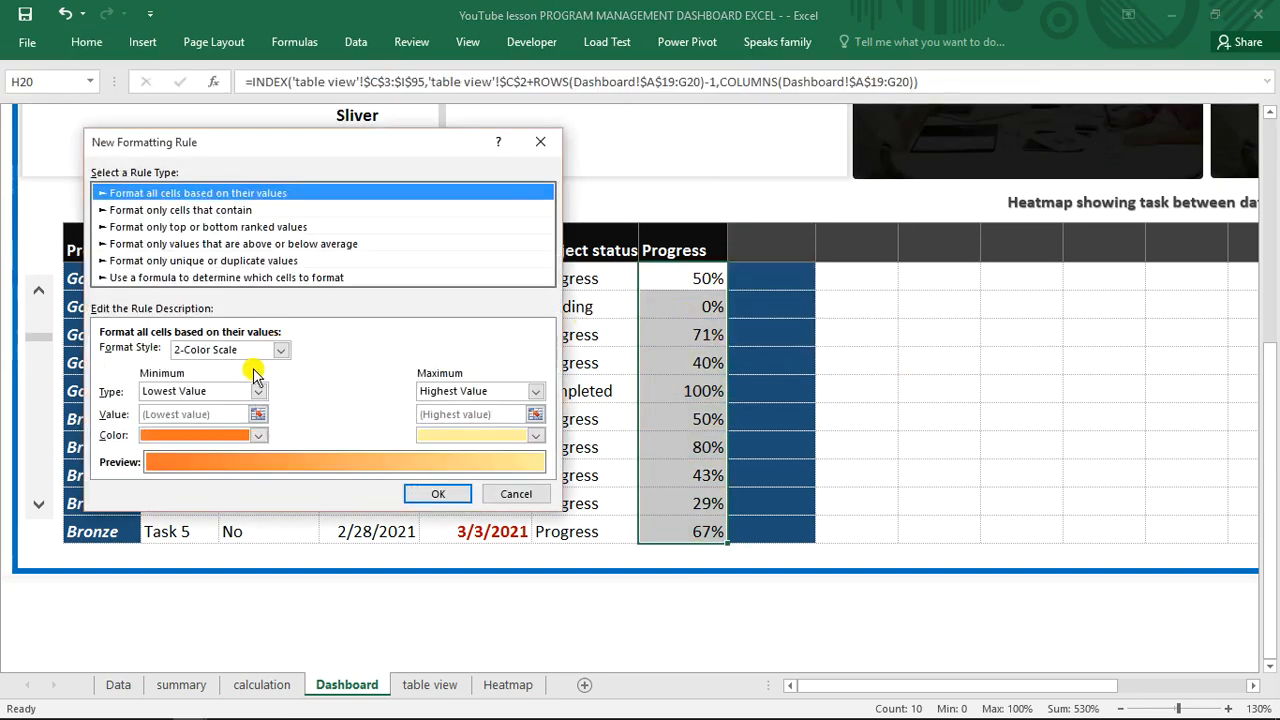
{"action": "left_click", "coordinate": [281, 350]}
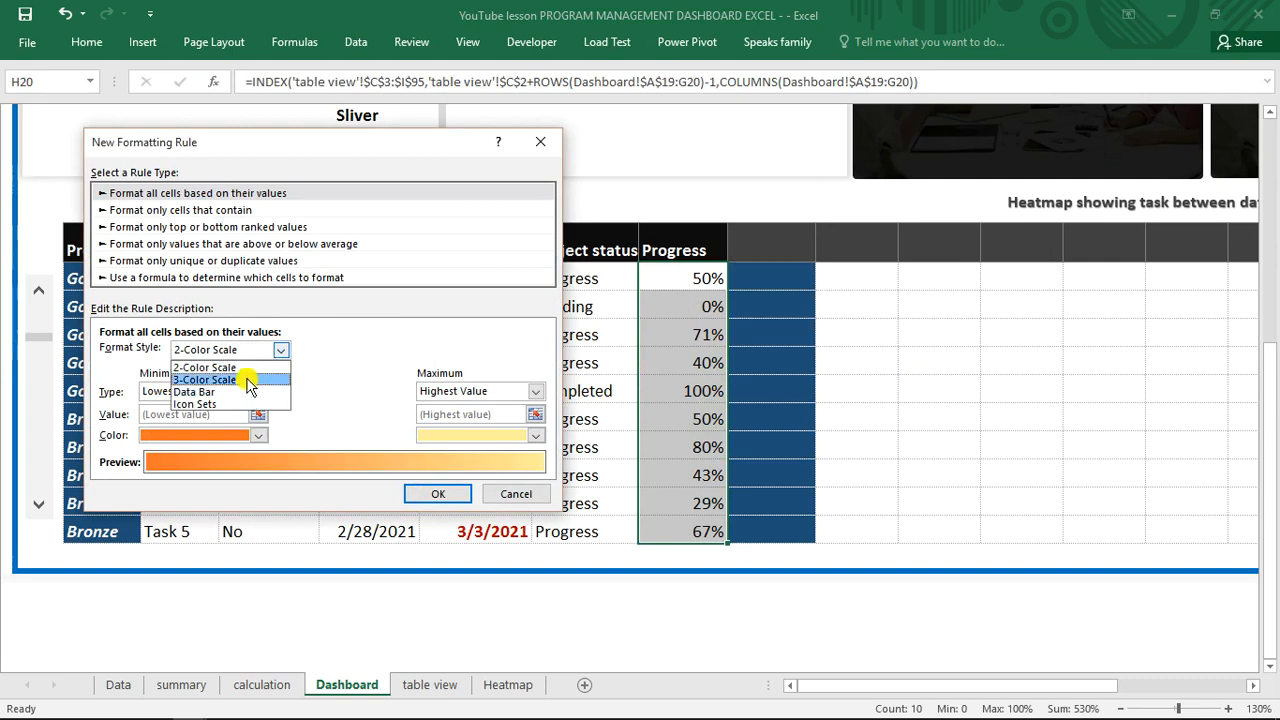
{"action": "left_click", "coordinate": [247, 380]}
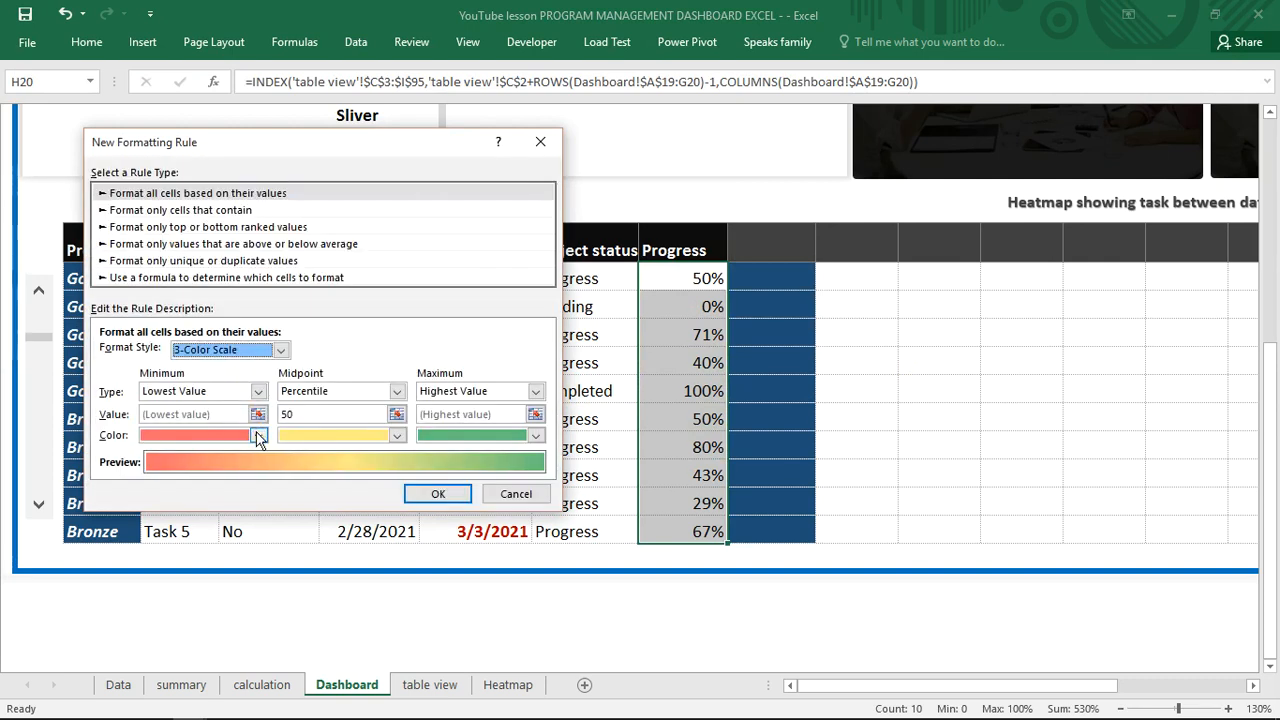
- Set the Progress color scale to red for minimum, light orange for midpoint and green for maximum, and apply the rule
{"action": "left_click", "coordinate": [258, 436]}
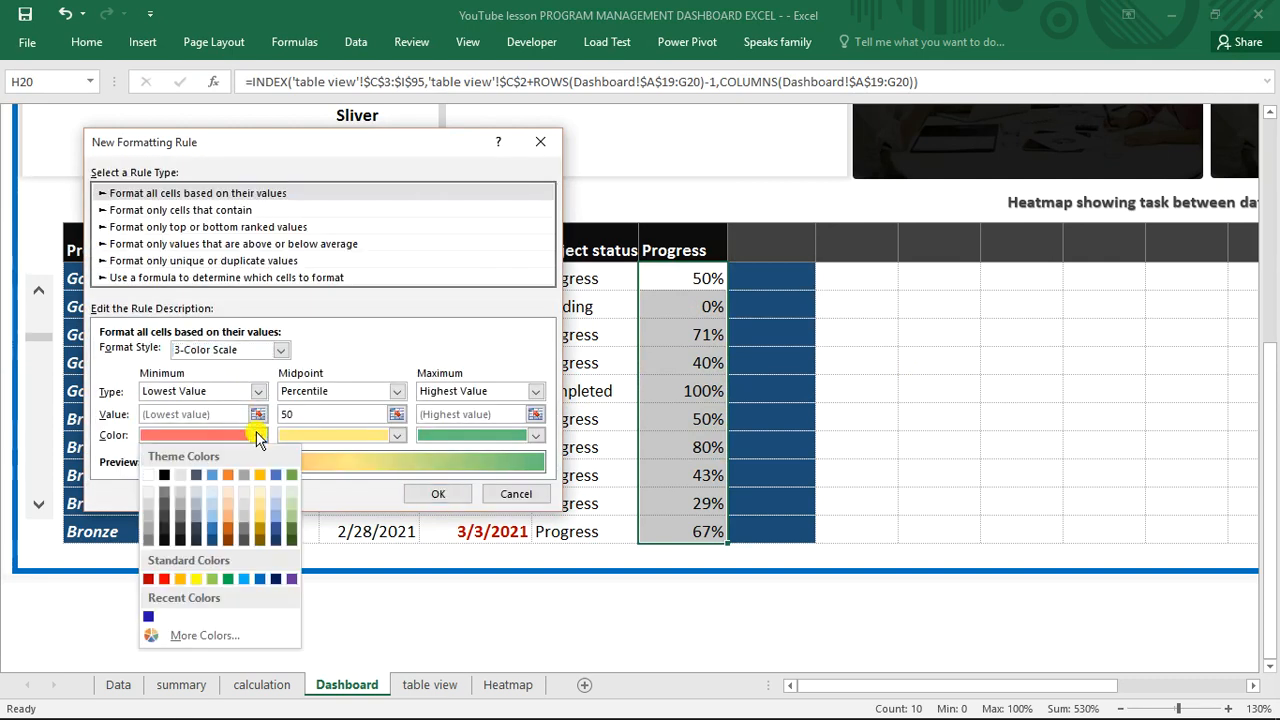
{"action": "left_click", "coordinate": [160, 580]}
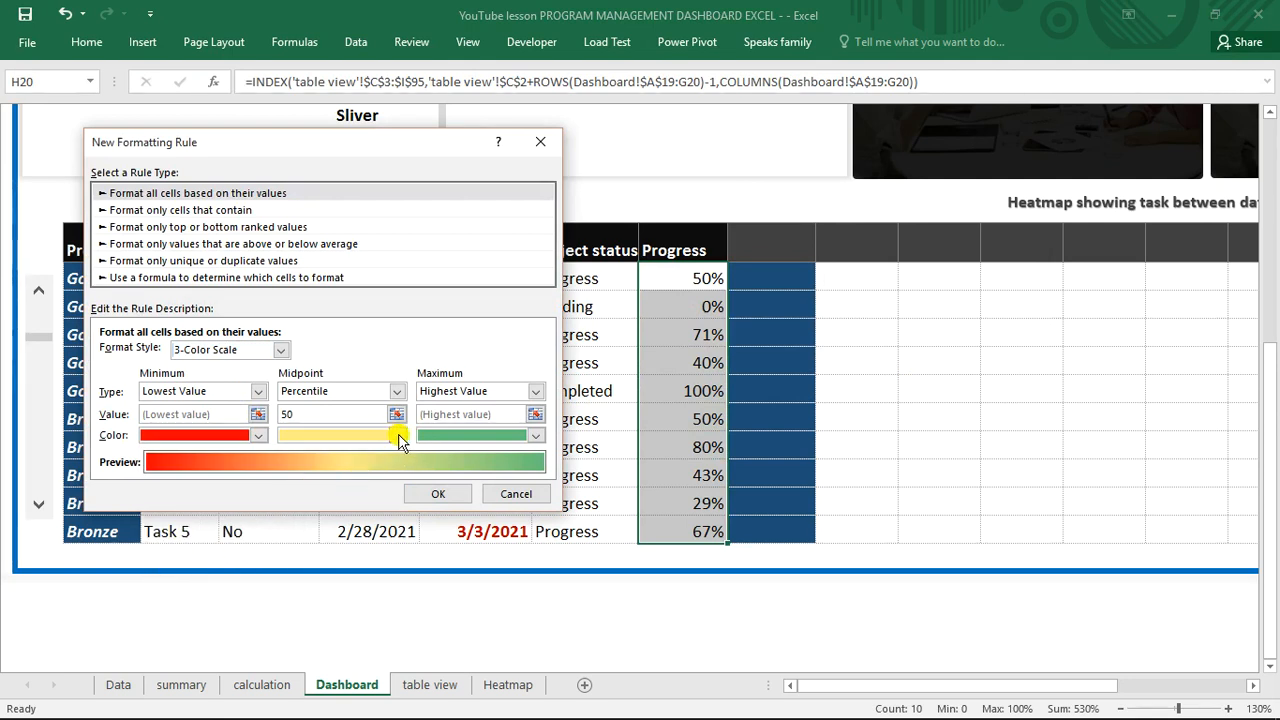
{"action": "left_click", "coordinate": [397, 437]}
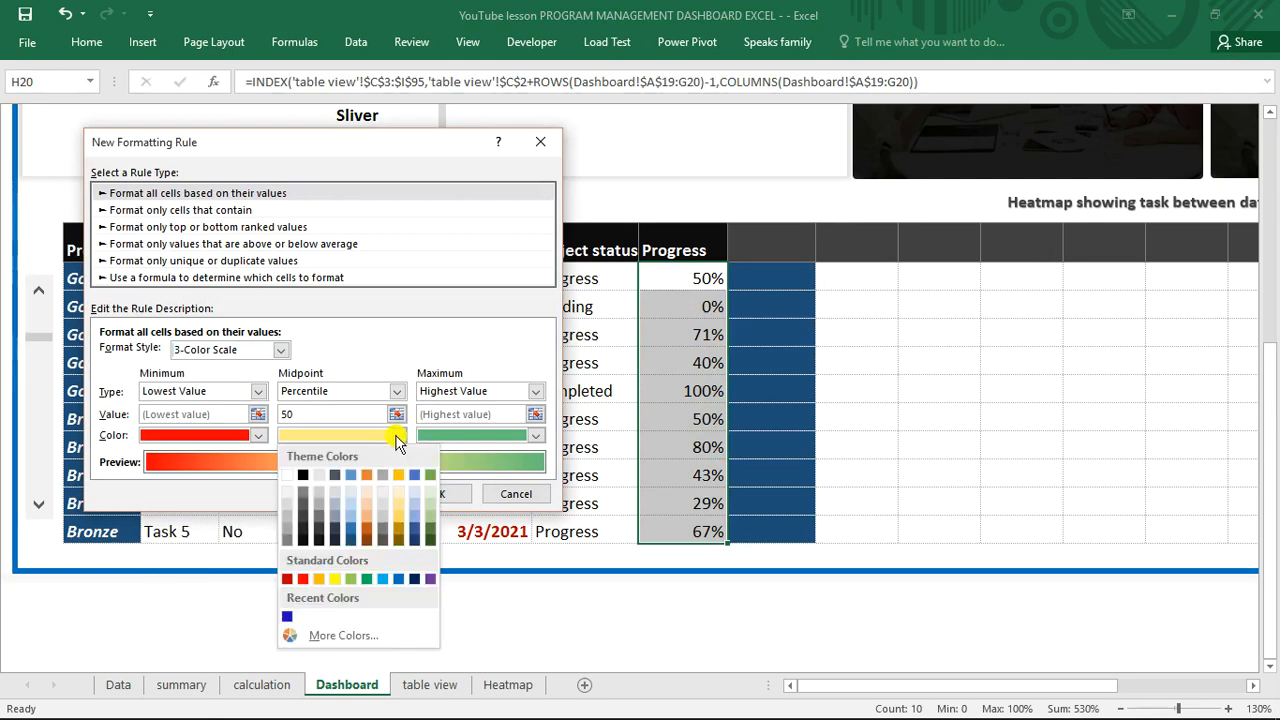
{"action": "left_click", "coordinate": [367, 519]}
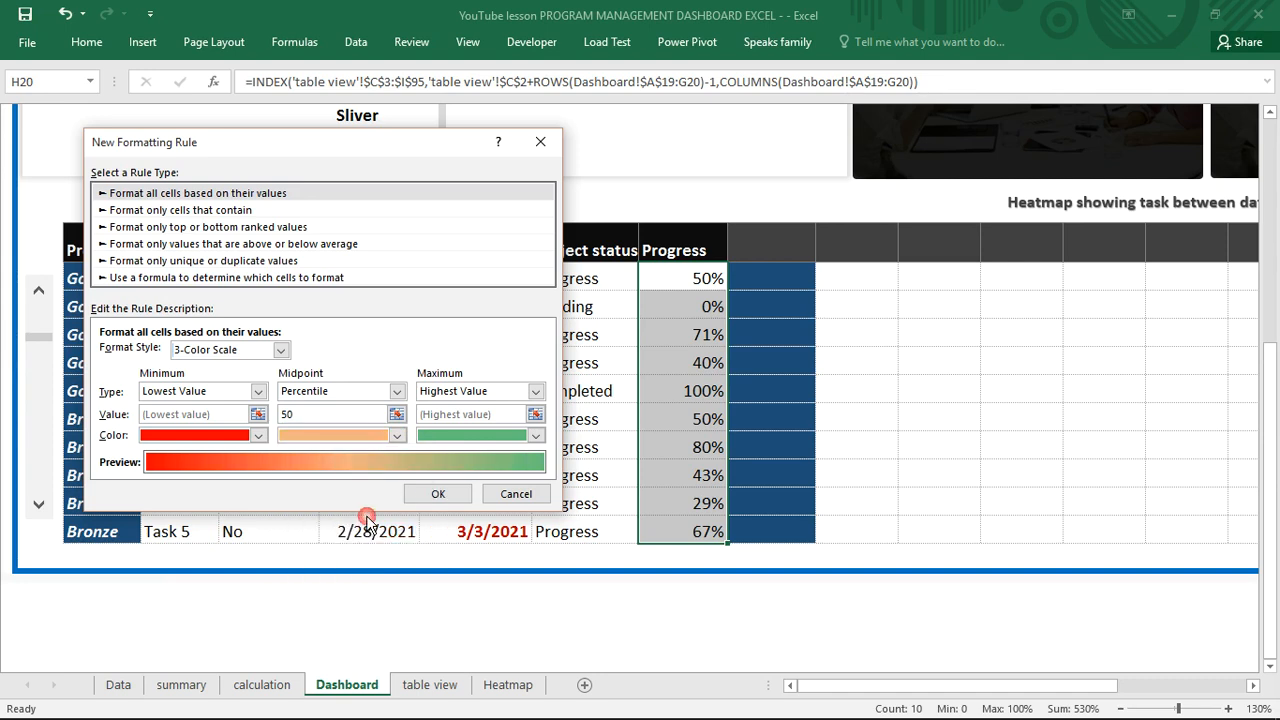
{"action": "left_click", "coordinate": [535, 437]}
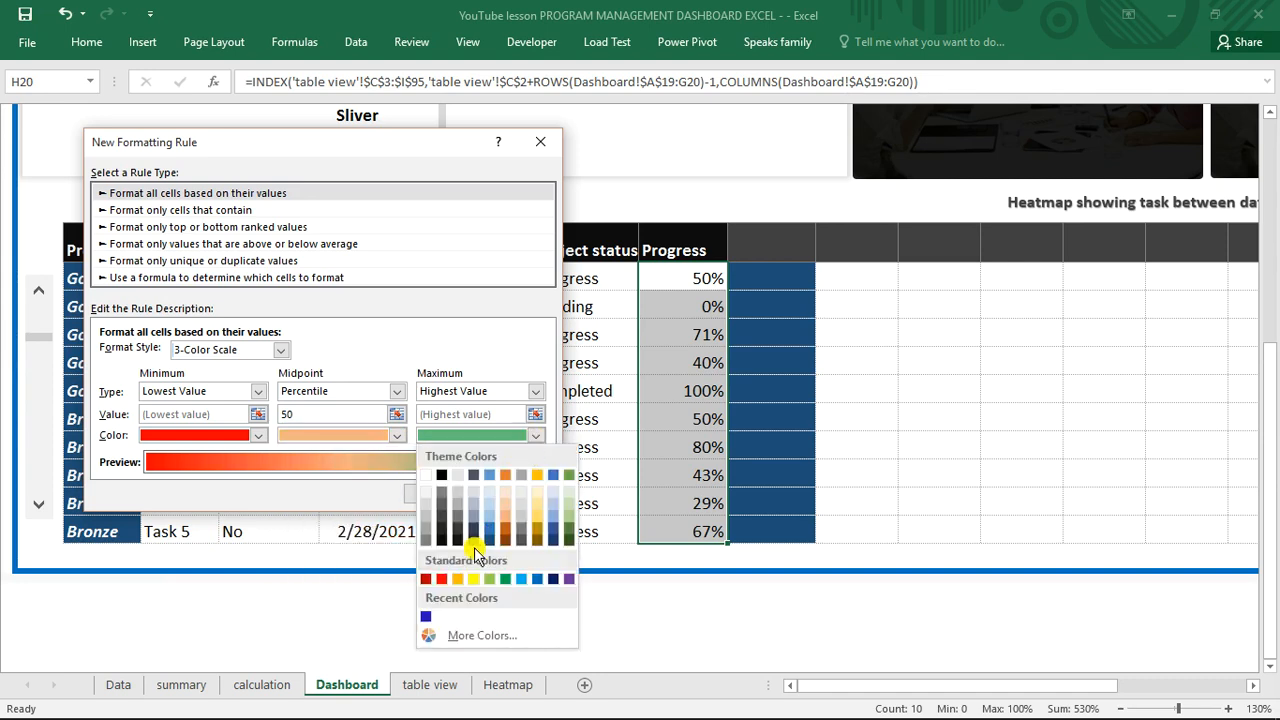
{"action": "left_click", "coordinate": [507, 578]}
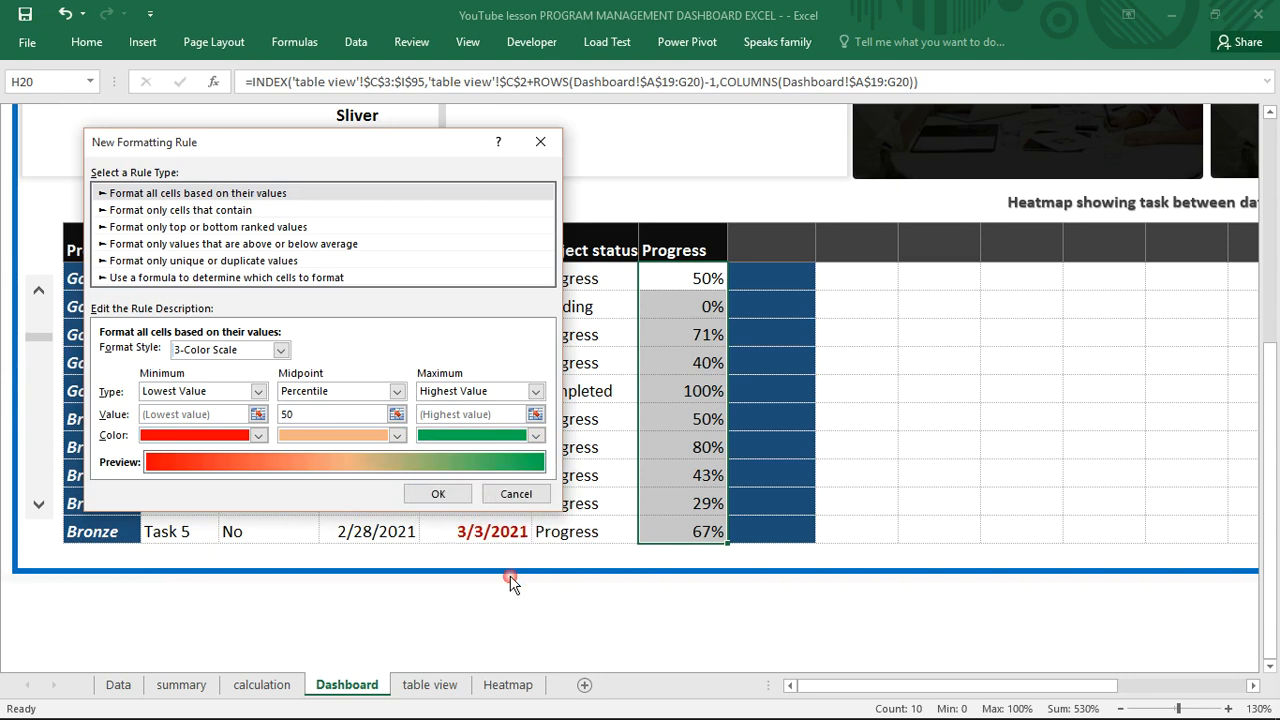
{"action": "left_click", "coordinate": [436, 496]}
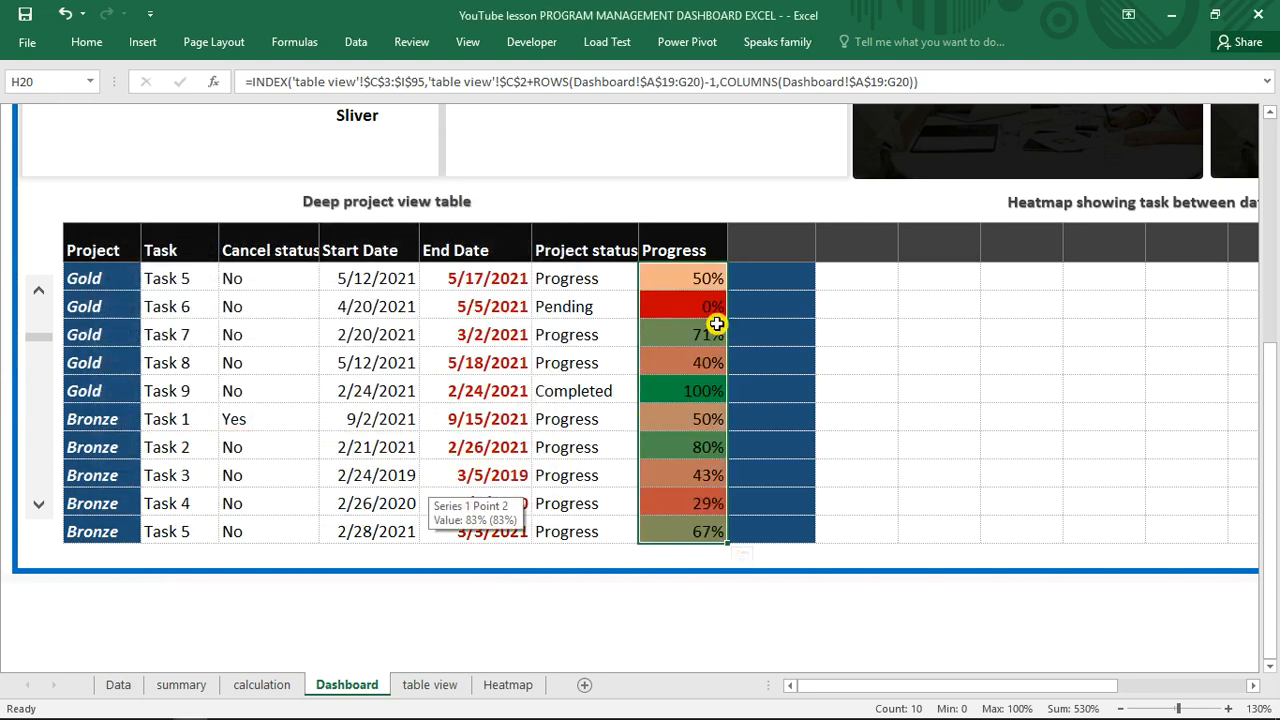
{"action": "left_click", "coordinate": [678, 392]}
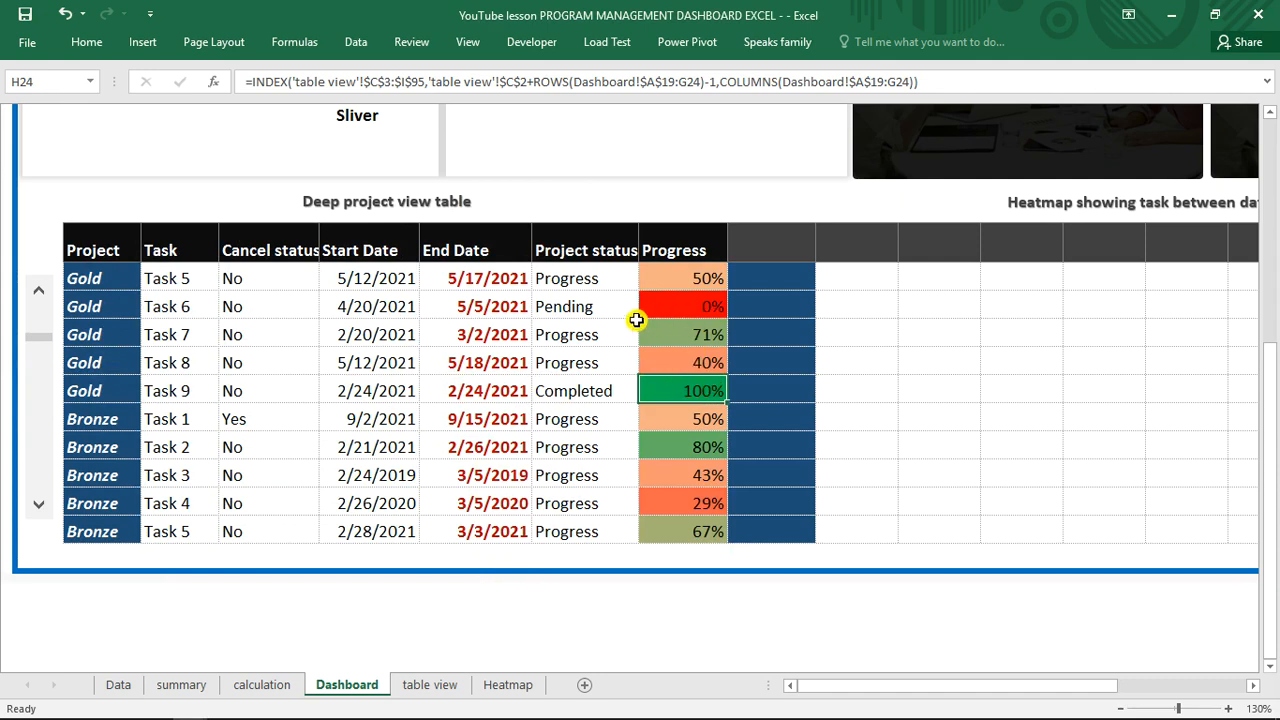
- Create a formula-based conditional formatting rule for the Project status entries in G20:G29 with the formula =$G20="completed"
{"action": "left_click", "coordinate": [565, 282]}
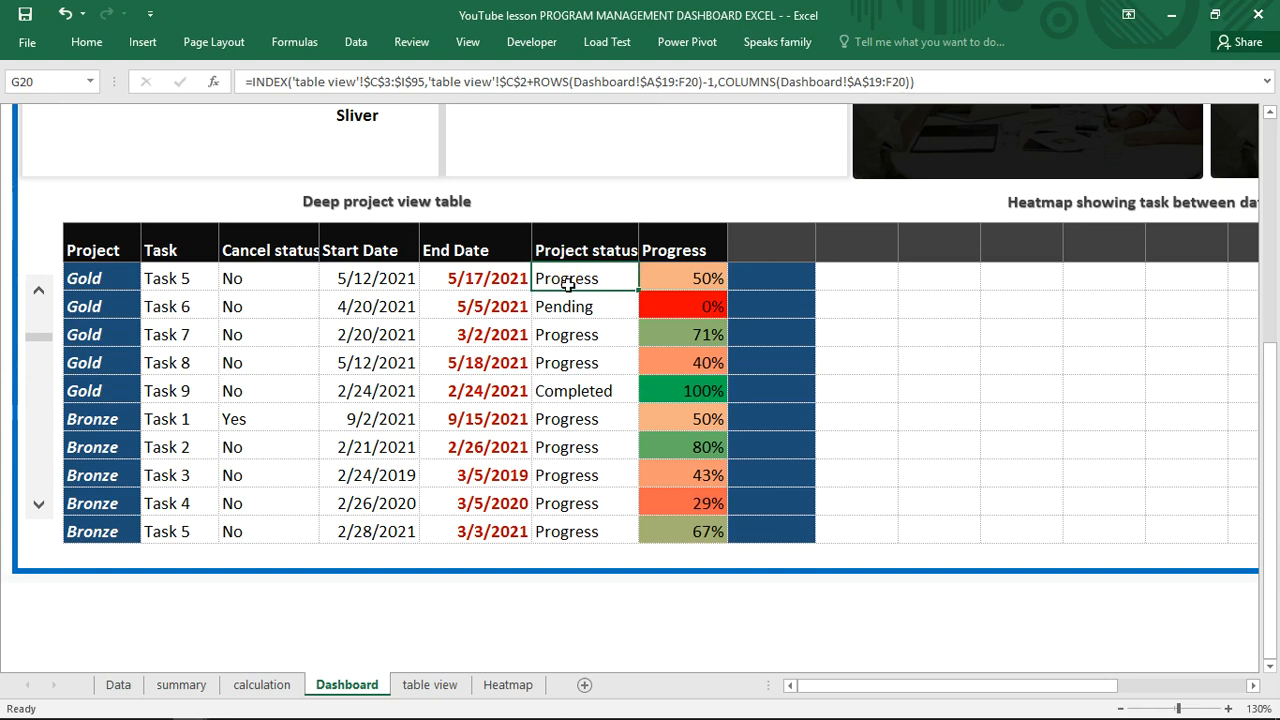
{"action": "left_click_drag", "start_coordinate": [568, 284], "coordinate": [563, 531]}
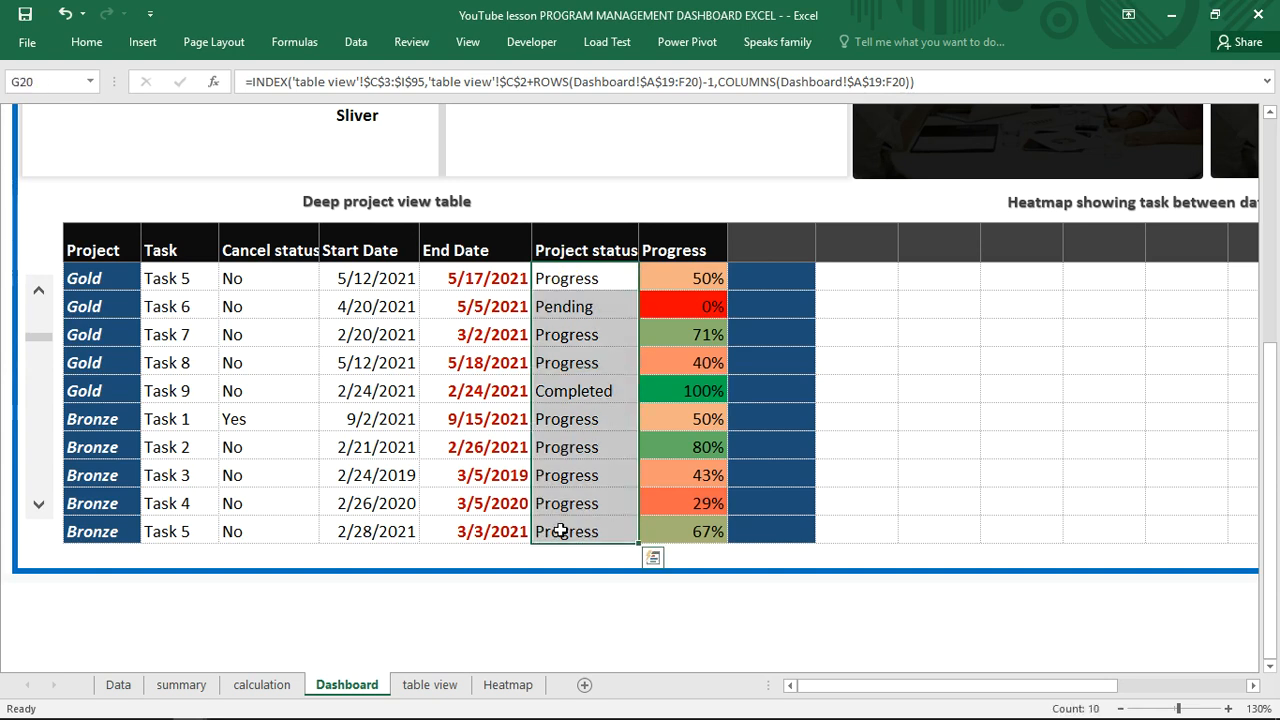
{"action": "left_click", "coordinate": [98, 47]}
{"action": "left_click", "coordinate": [773, 117]}
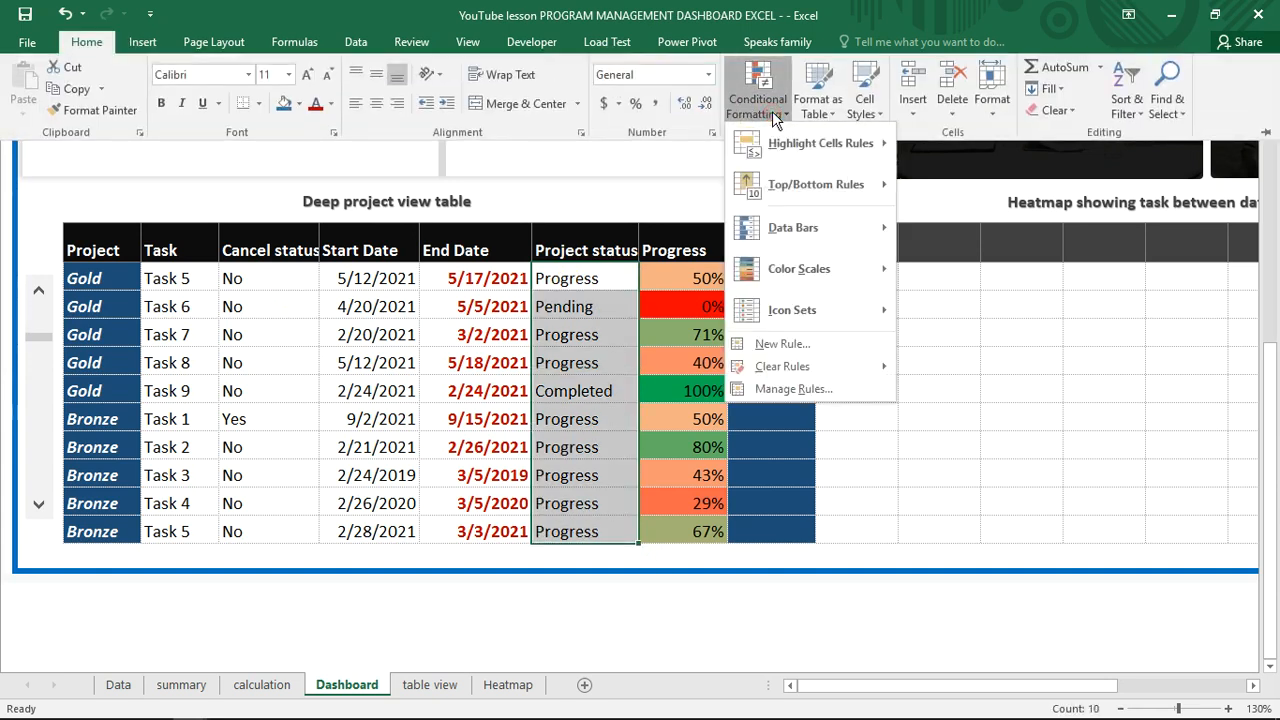
{"action": "mouse_move", "coordinate": [805, 310]}
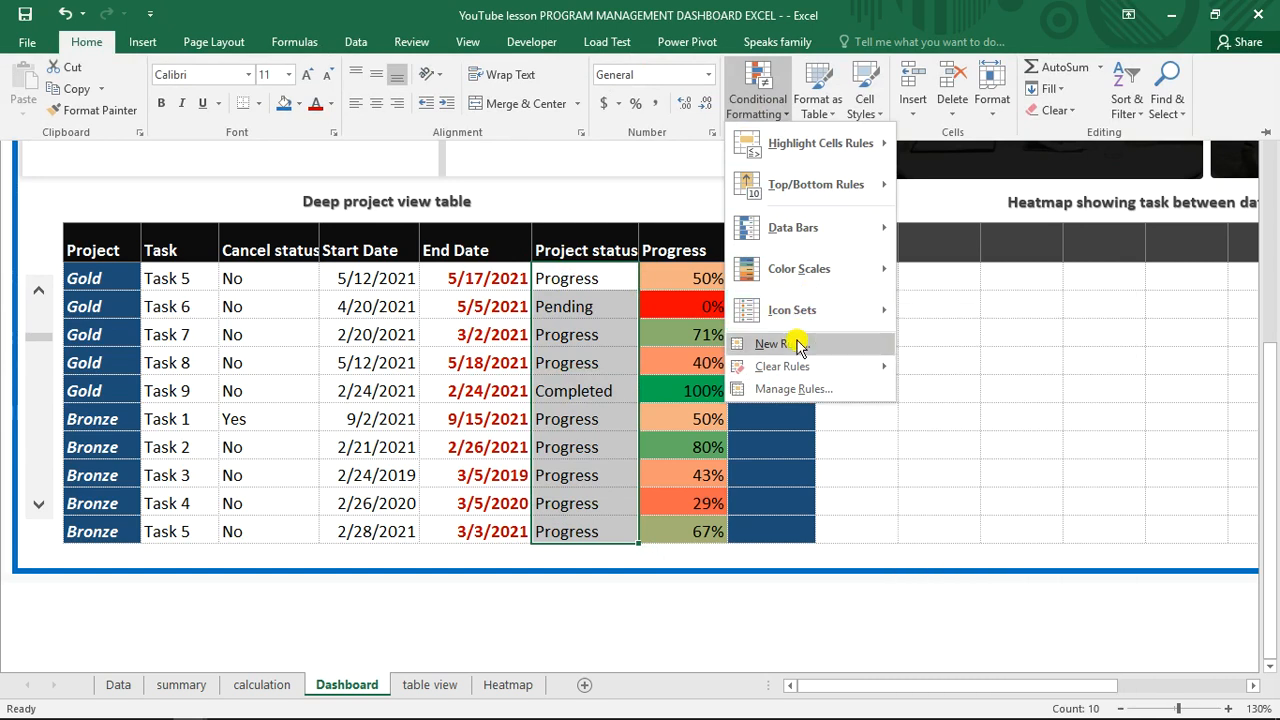
{"action": "left_click", "coordinate": [795, 343]}
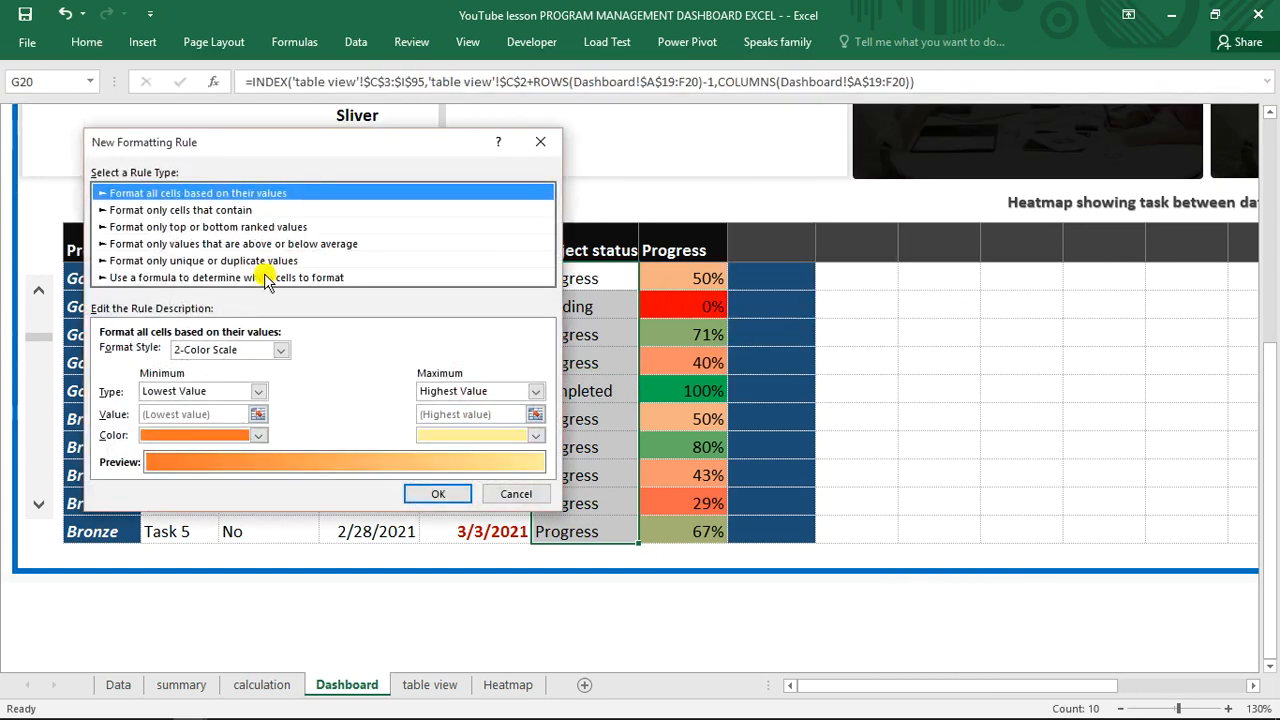
{"action": "left_click", "coordinate": [268, 278]}
{"action": "left_click", "coordinate": [240, 355]}
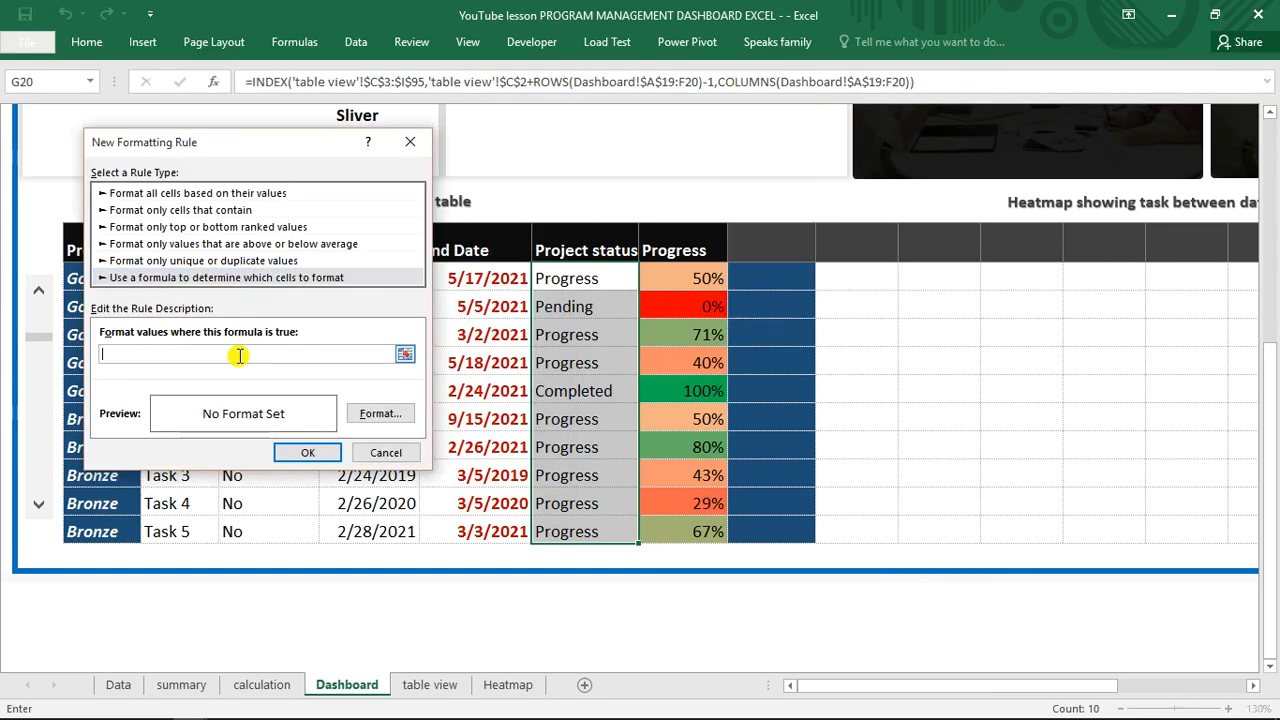
{"action": "type", "text": "="}
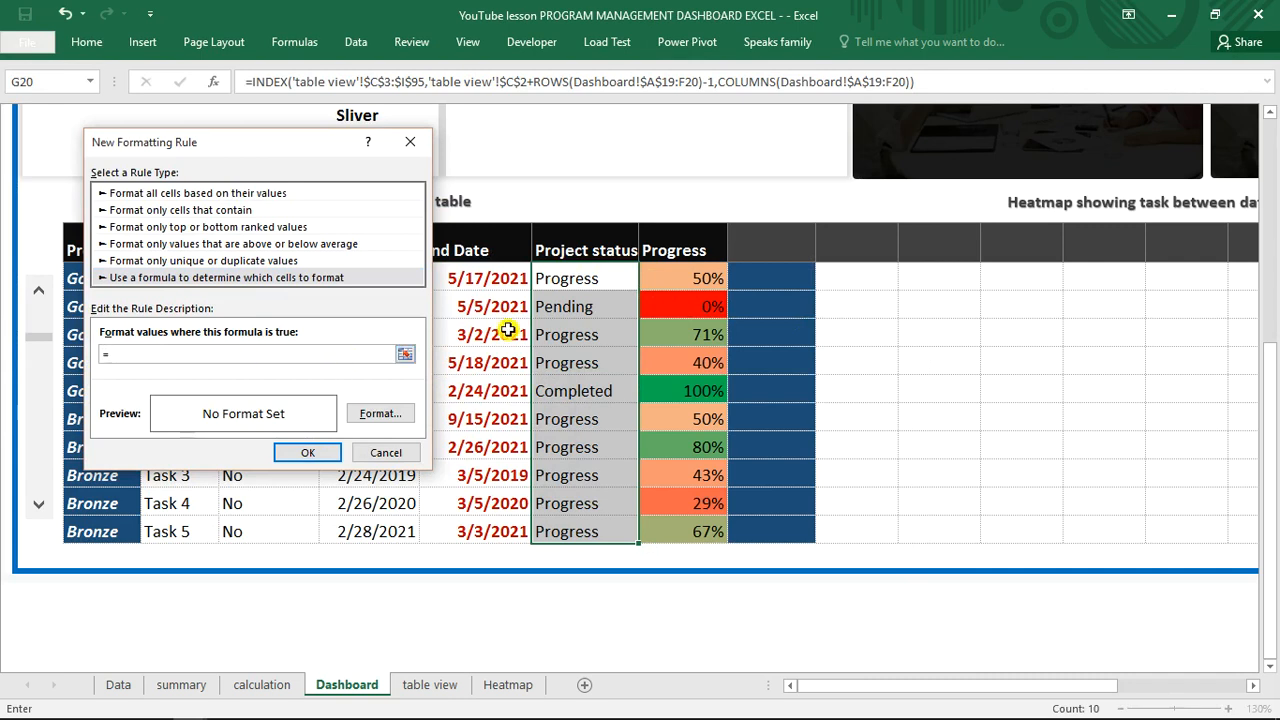
{"action": "left_click", "coordinate": [600, 278]}
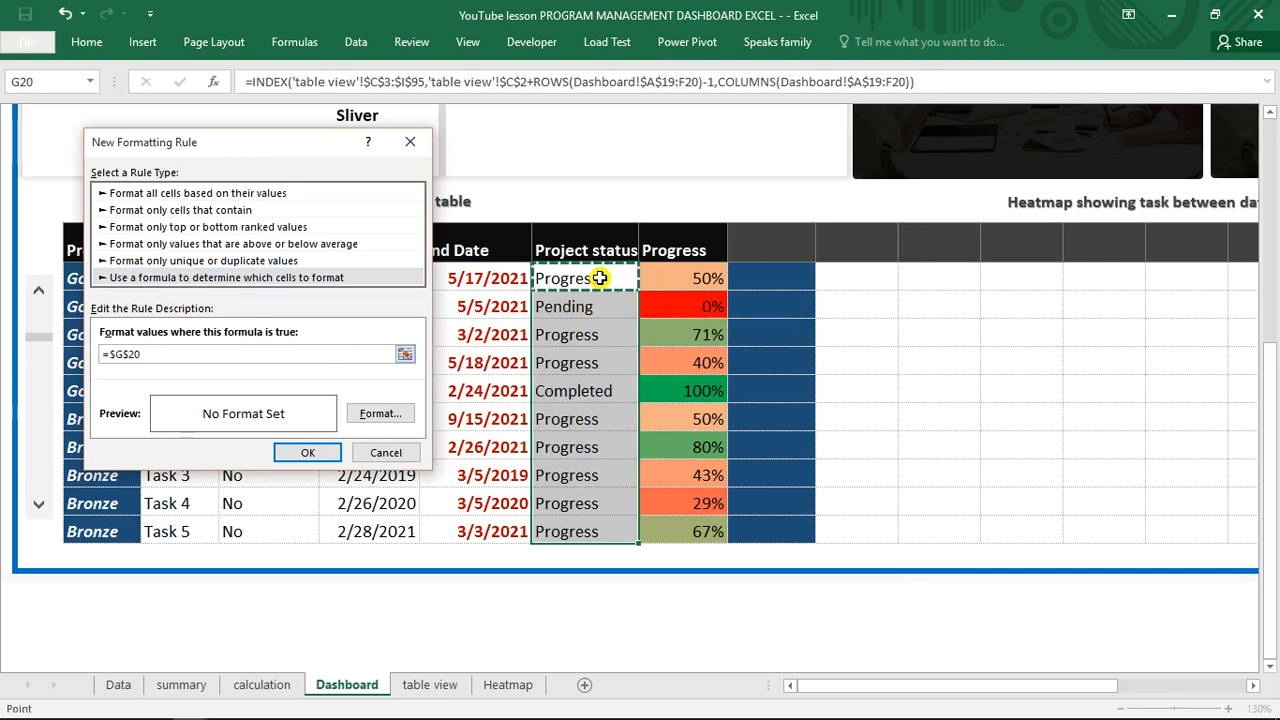
{"action": "type", "text": "=\"completed"}
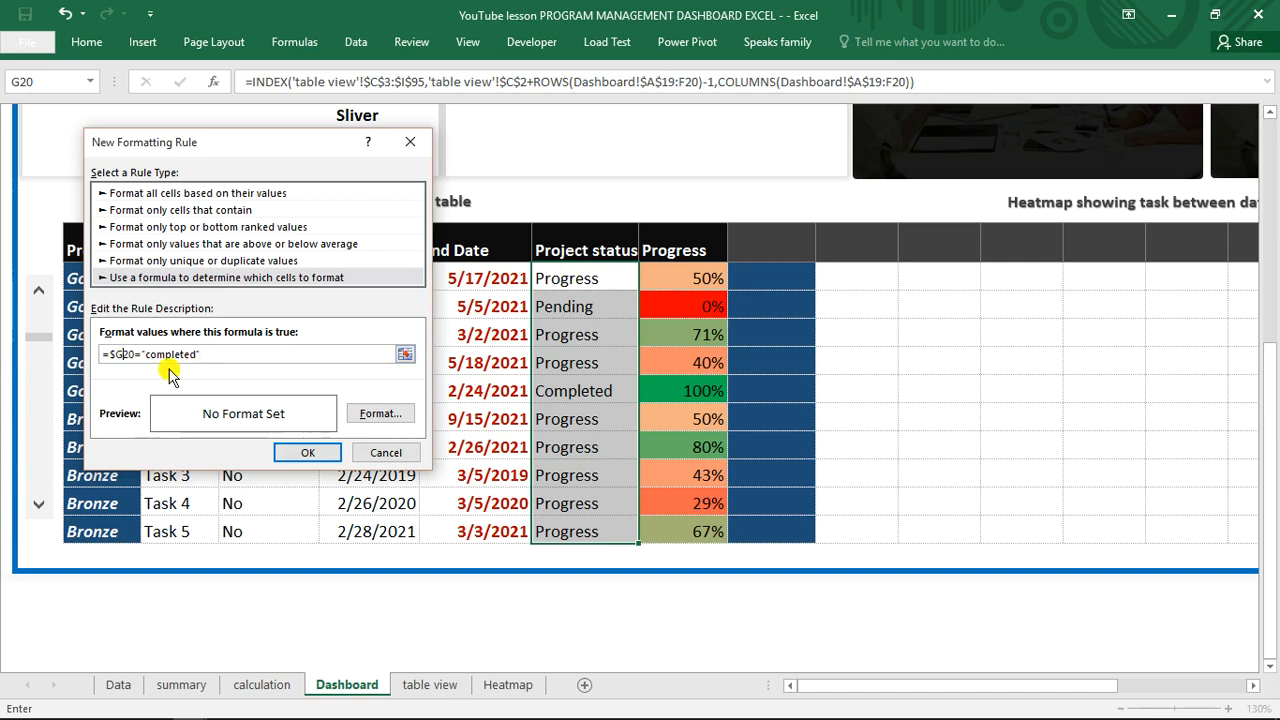
- Give the completed-status rule a green fill and bold font, and apply it to the Project status entries
{"action": "left_click", "coordinate": [370, 420]}
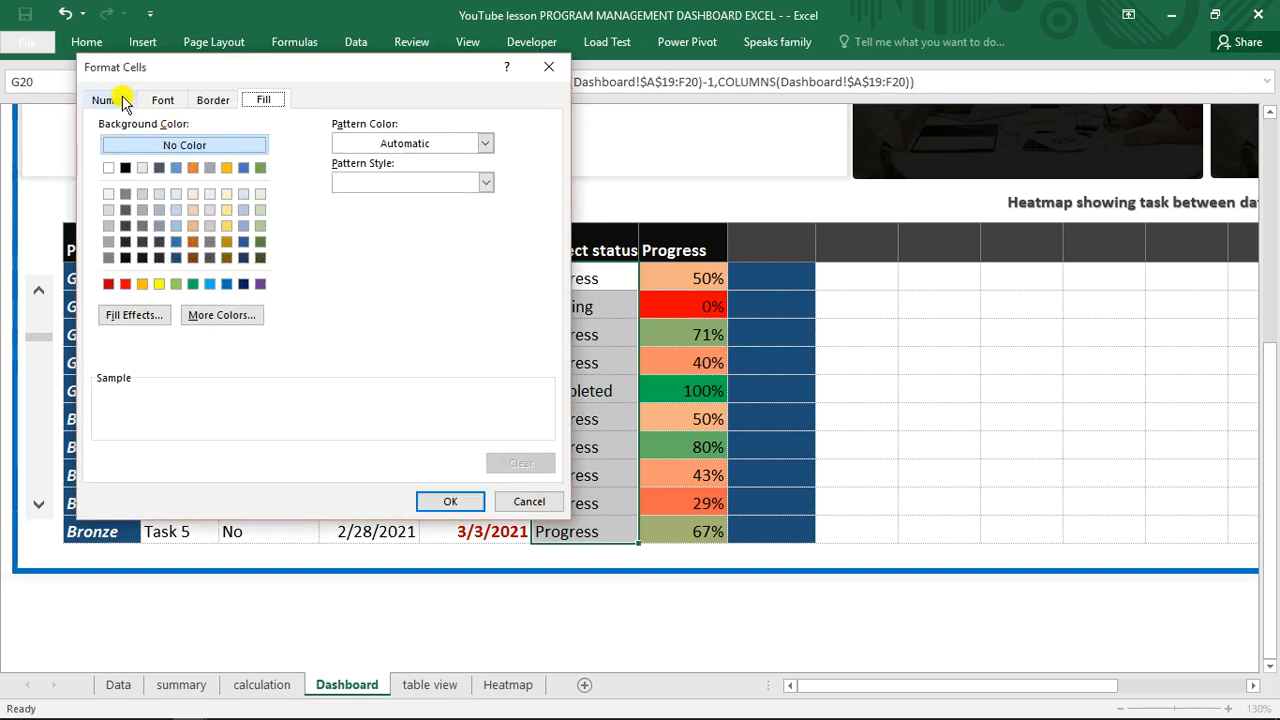
{"action": "left_click", "coordinate": [193, 284]}
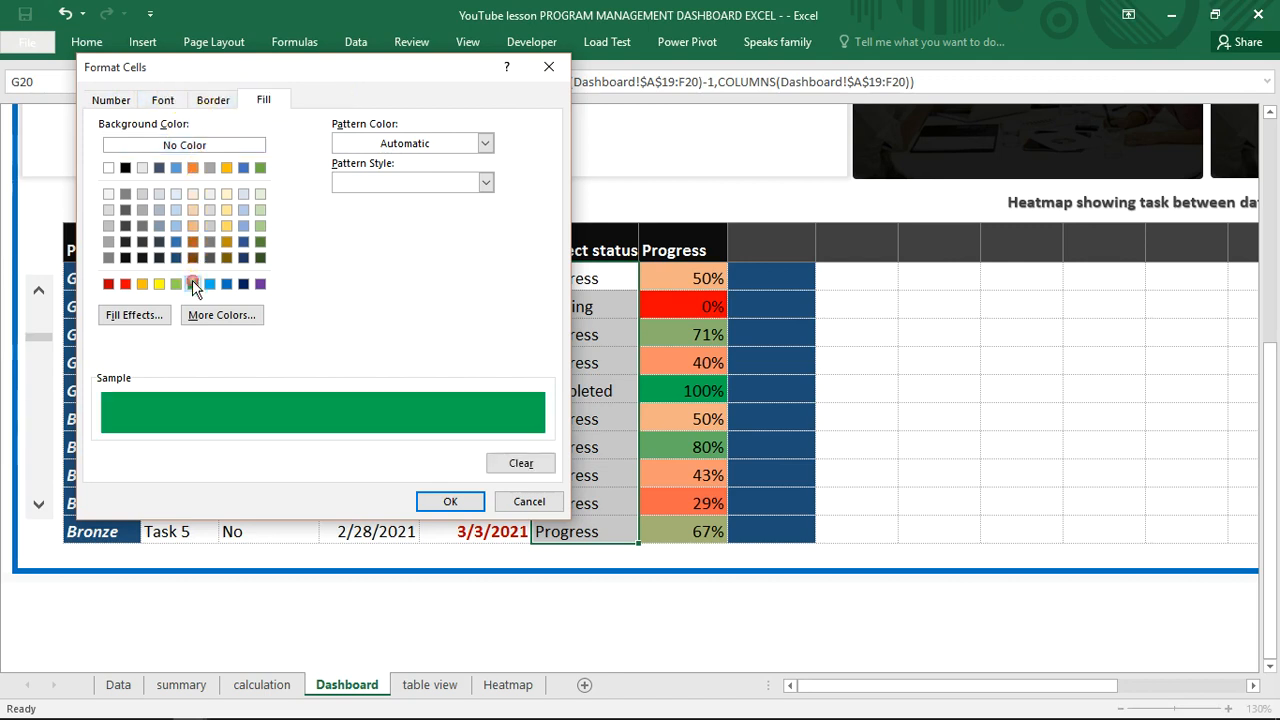
{"action": "left_click", "coordinate": [163, 101]}
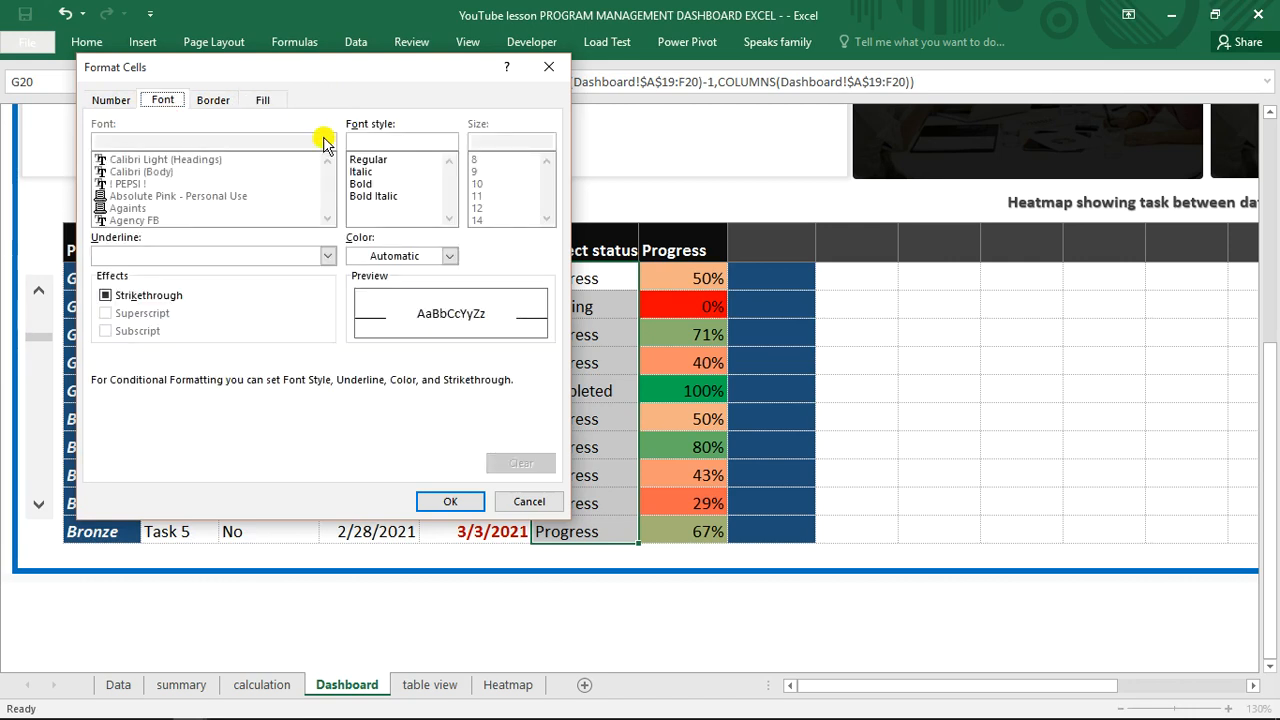
{"action": "left_click", "coordinate": [362, 184]}
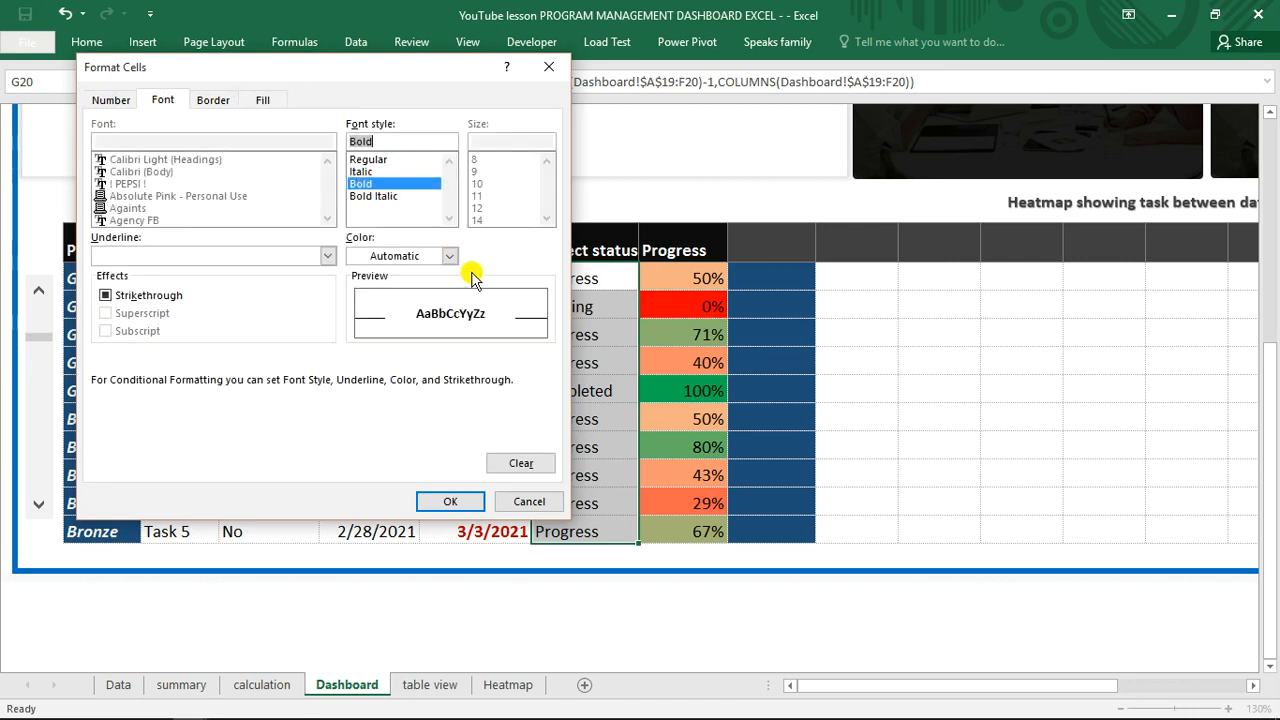
{"action": "left_click", "coordinate": [451, 506]}
{"action": "left_click", "coordinate": [308, 453]}
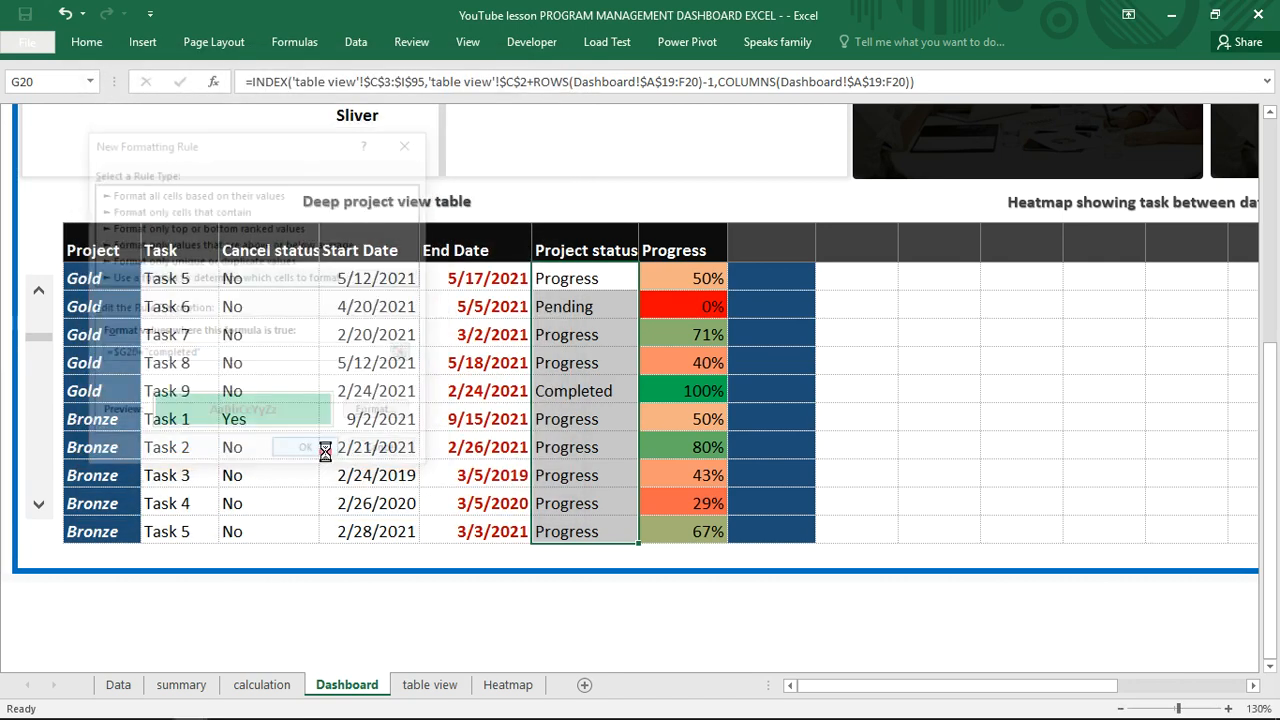
{"action": "left_click", "coordinate": [607, 434]}
{"action": "left_click", "coordinate": [607, 434]}
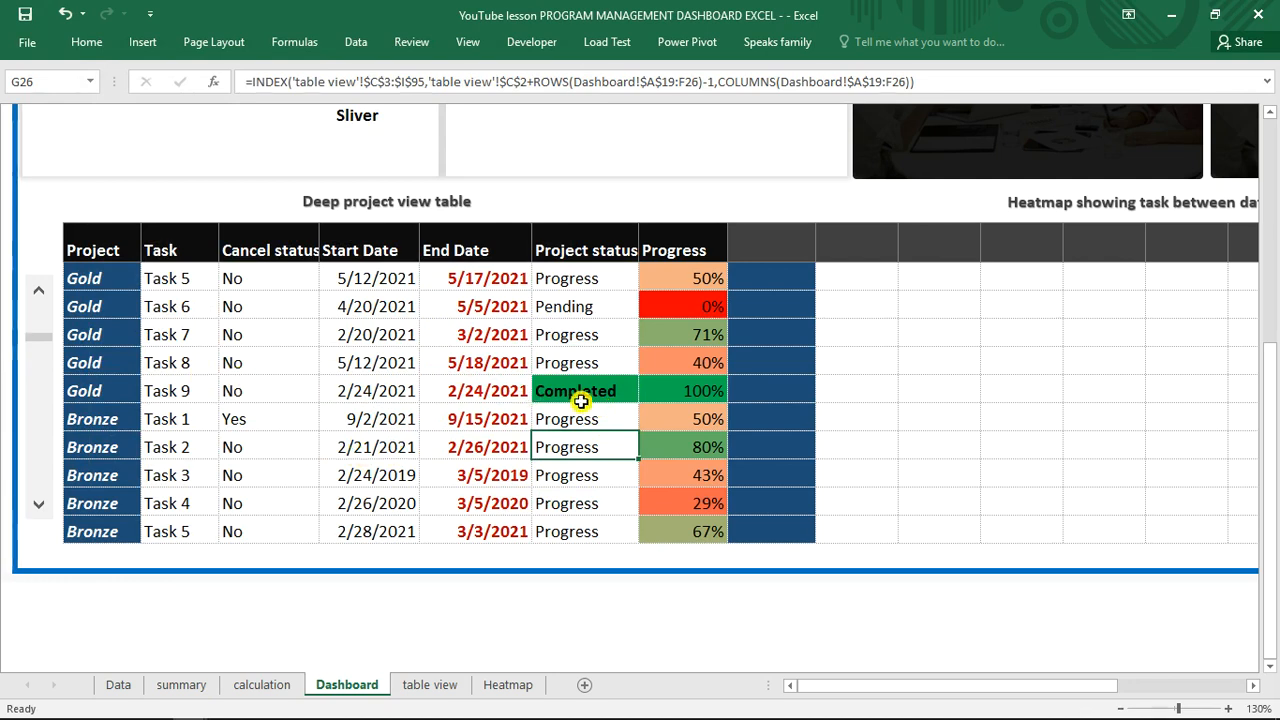
{"action": "left_click", "coordinate": [653, 397]}
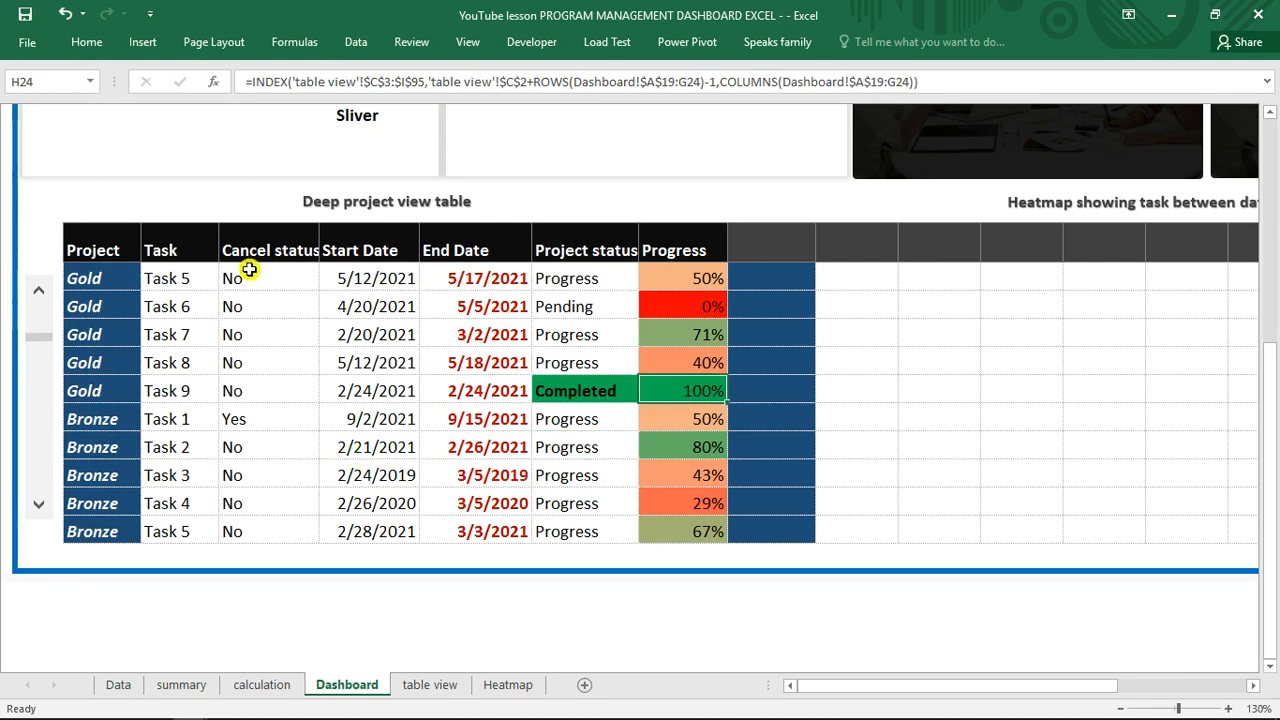
{"action": "left_click_drag", "start_coordinate": [185, 287], "coordinate": [194, 529]}
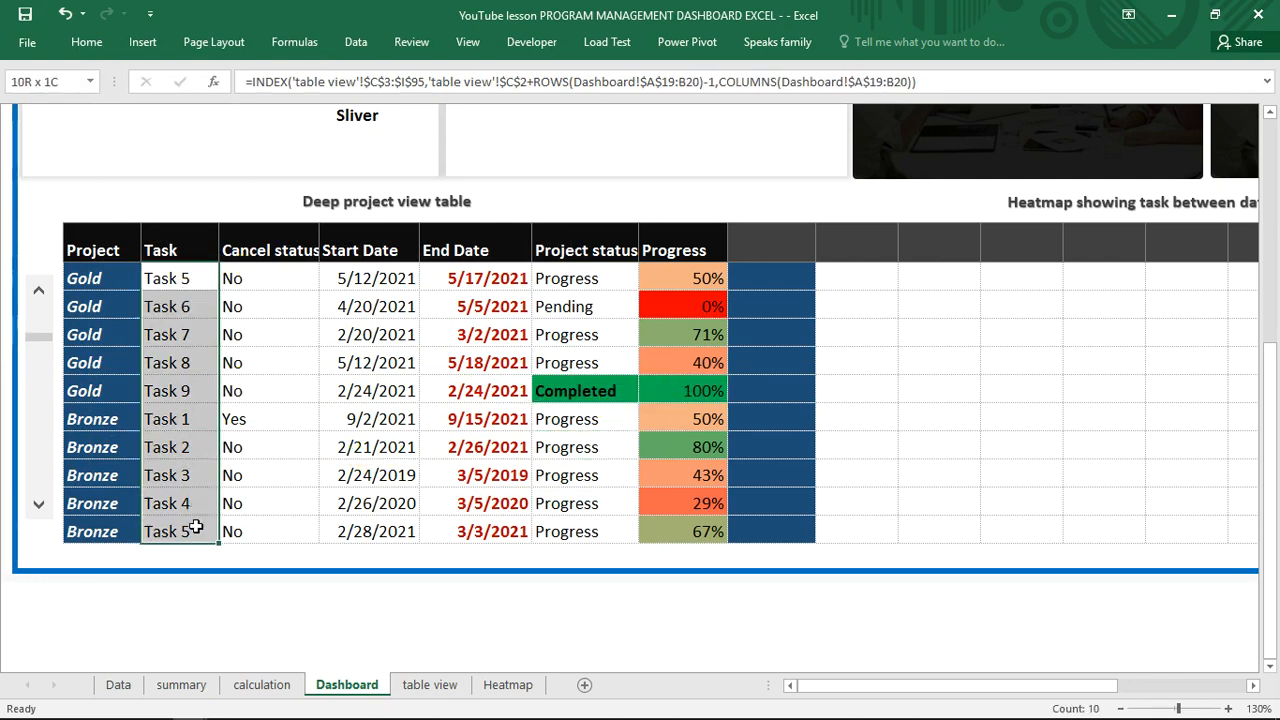
{"action": "left_click", "coordinate": [90, 44]}
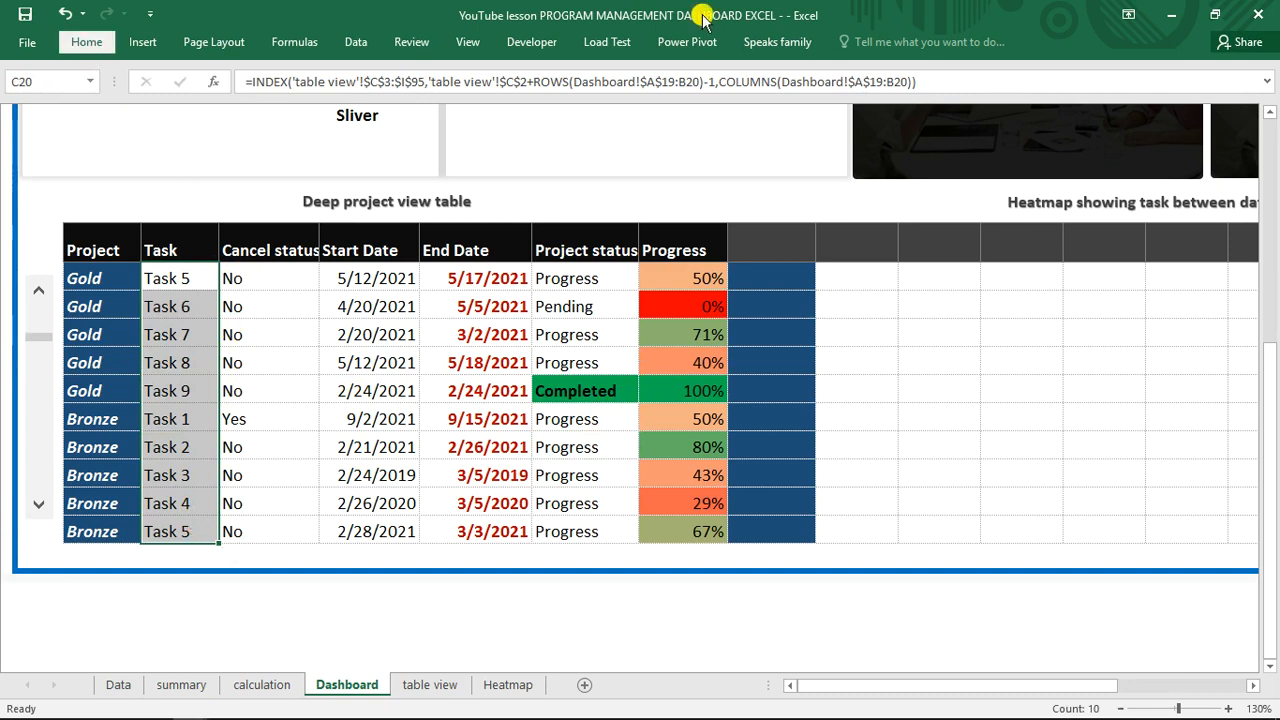
{"action": "left_click", "coordinate": [758, 118]}
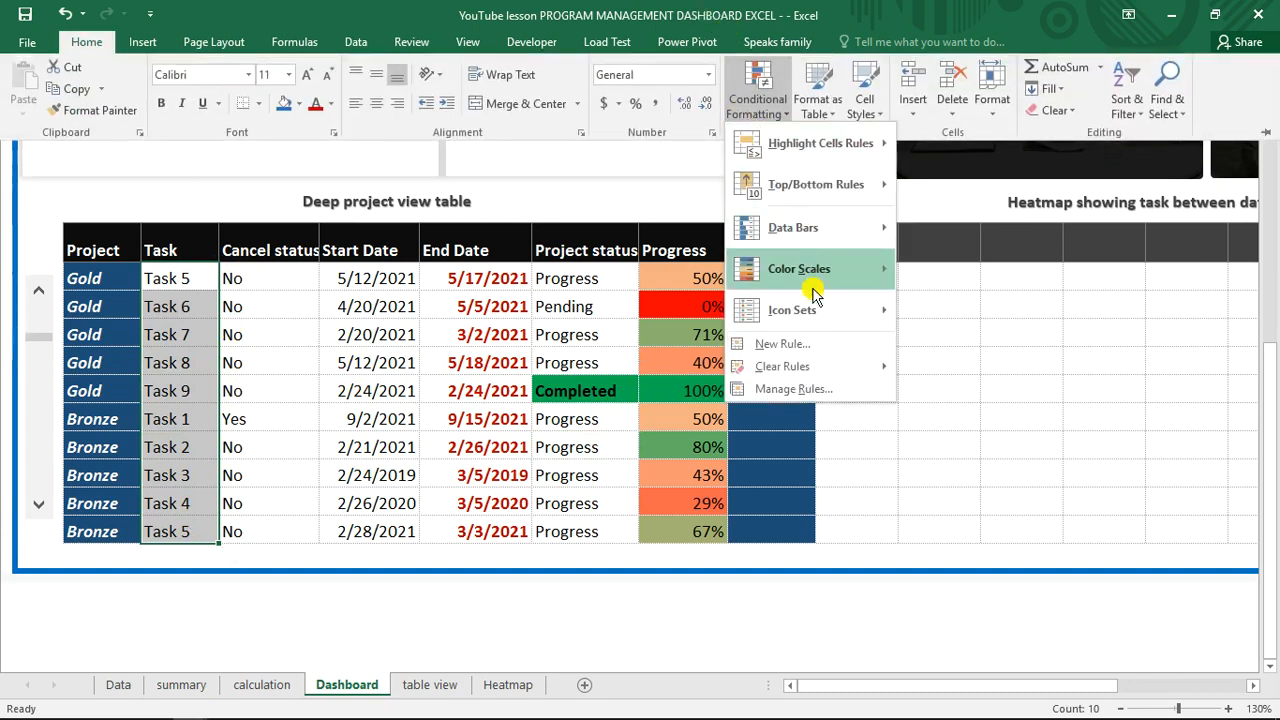
{"action": "left_click", "coordinate": [778, 344]}
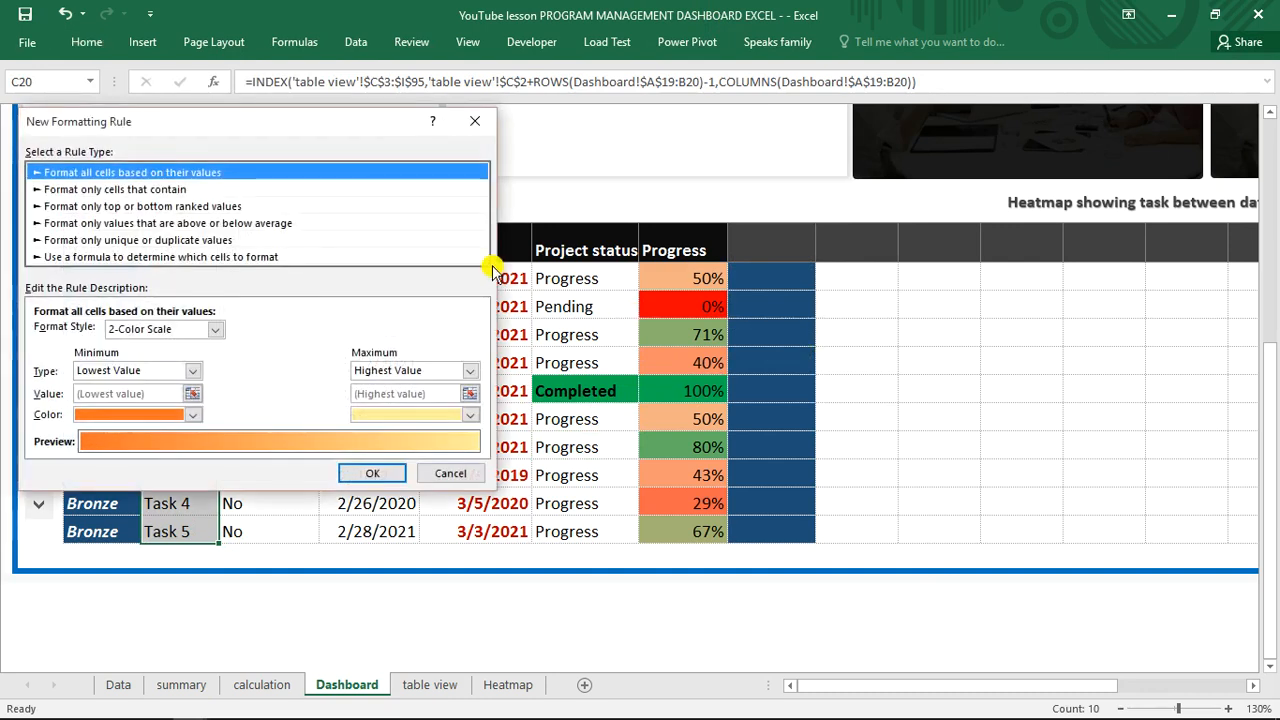
{"action": "left_click_drag", "start_coordinate": [338, 121], "coordinate": [727, 128]}
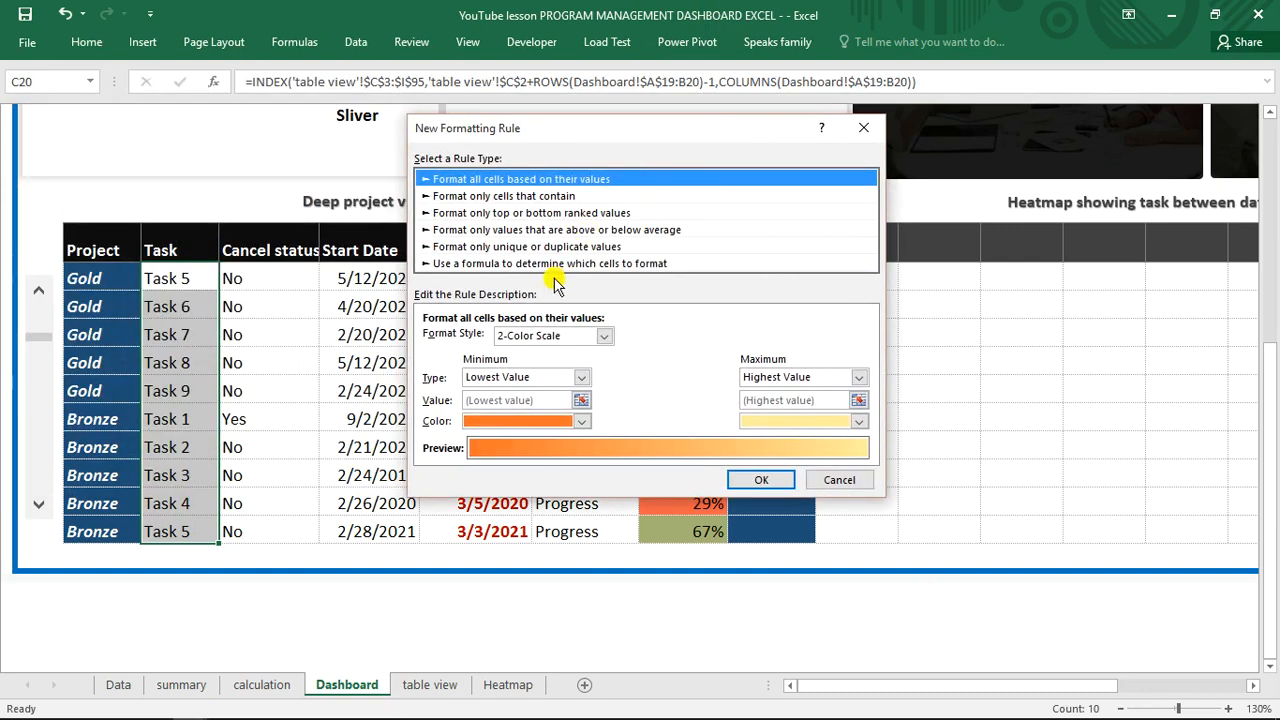
{"action": "left_click", "coordinate": [863, 128]}
- Create a formula-based conditional formatting rule for the Cancel status entries in D20:D29 with the formula =$D20="yes"
{"action": "left_click", "coordinate": [287, 273]}
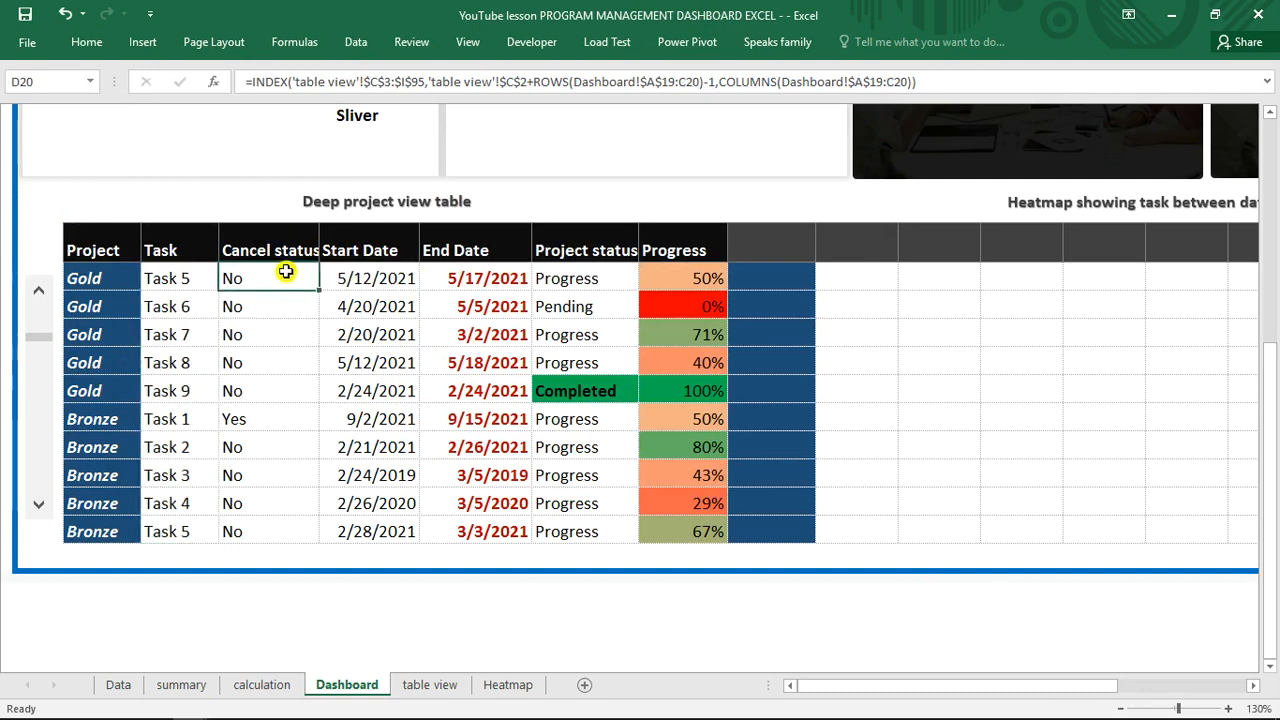
{"action": "left_click_drag", "start_coordinate": [286, 314], "coordinate": [274, 534]}
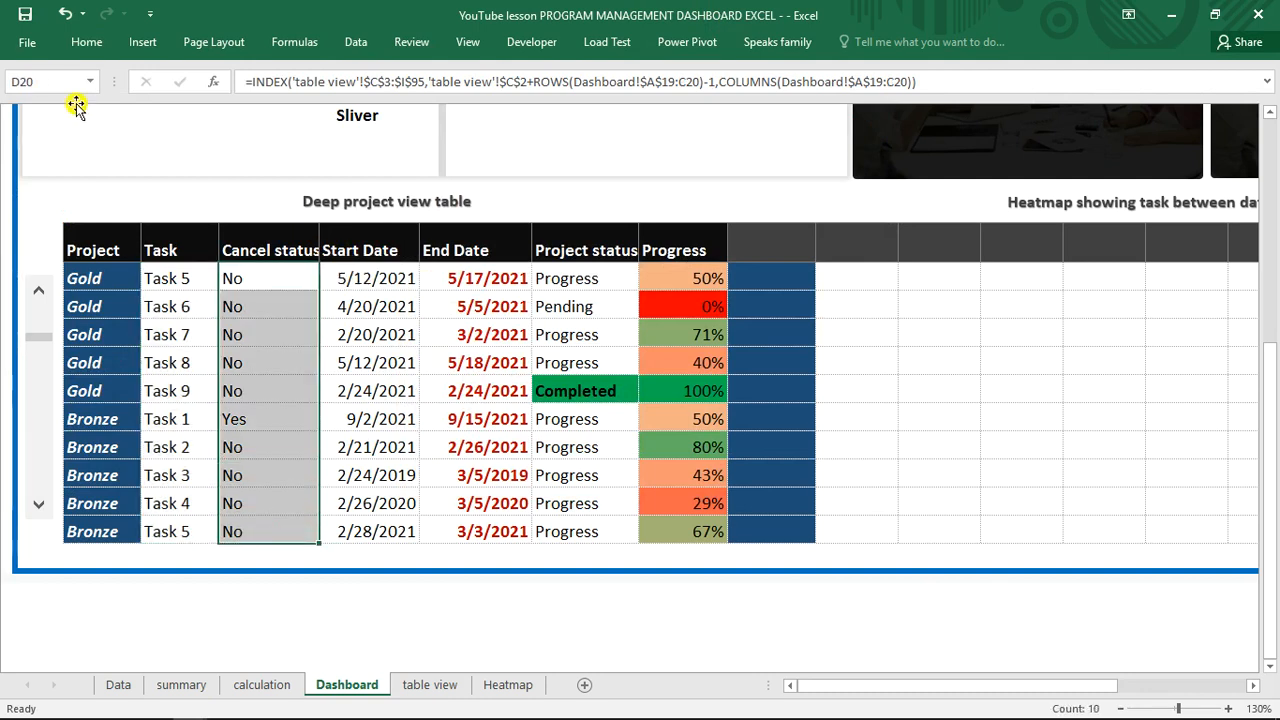
{"action": "left_click", "coordinate": [90, 42]}
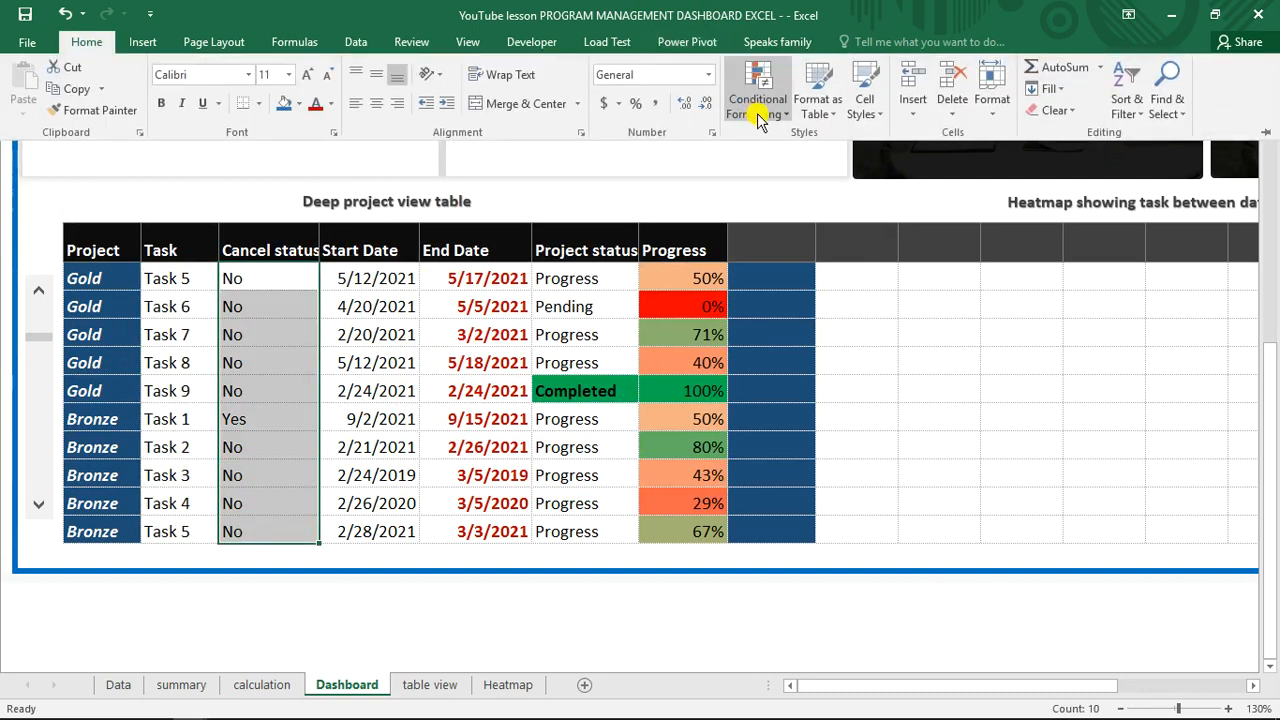
{"action": "left_click", "coordinate": [757, 110]}
{"action": "left_click", "coordinate": [790, 343]}
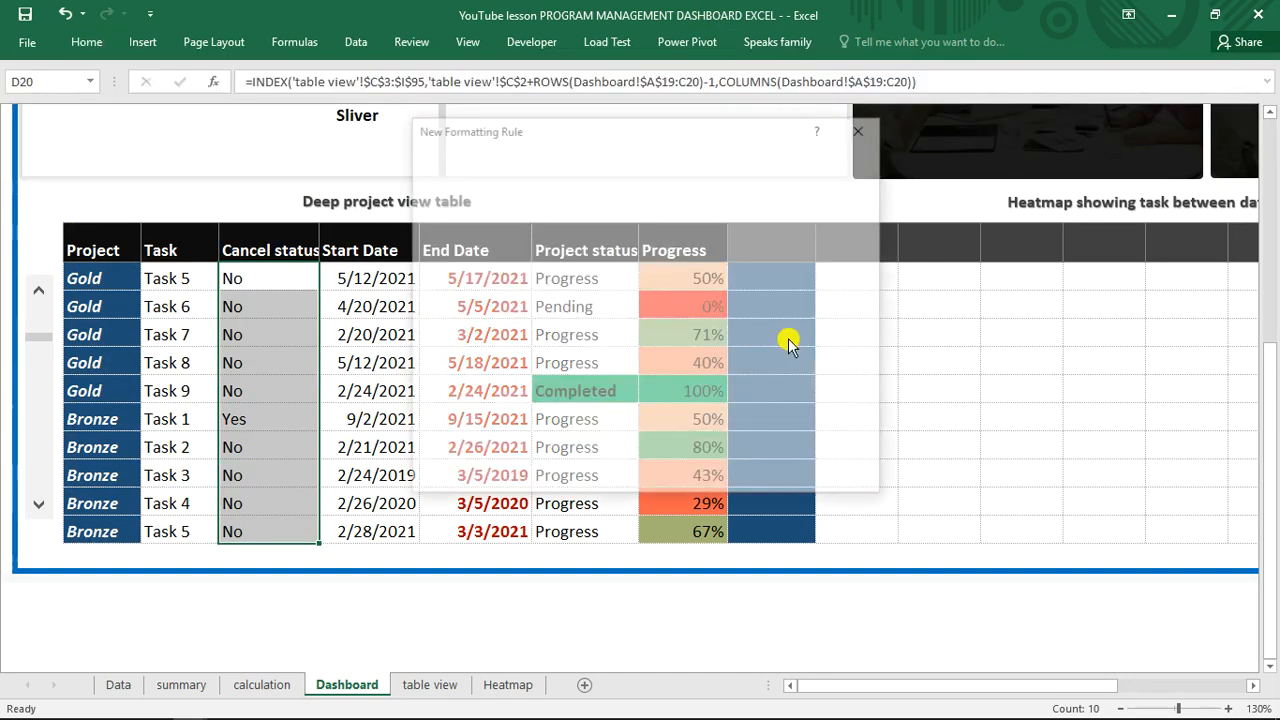
{"action": "left_click", "coordinate": [660, 263]}
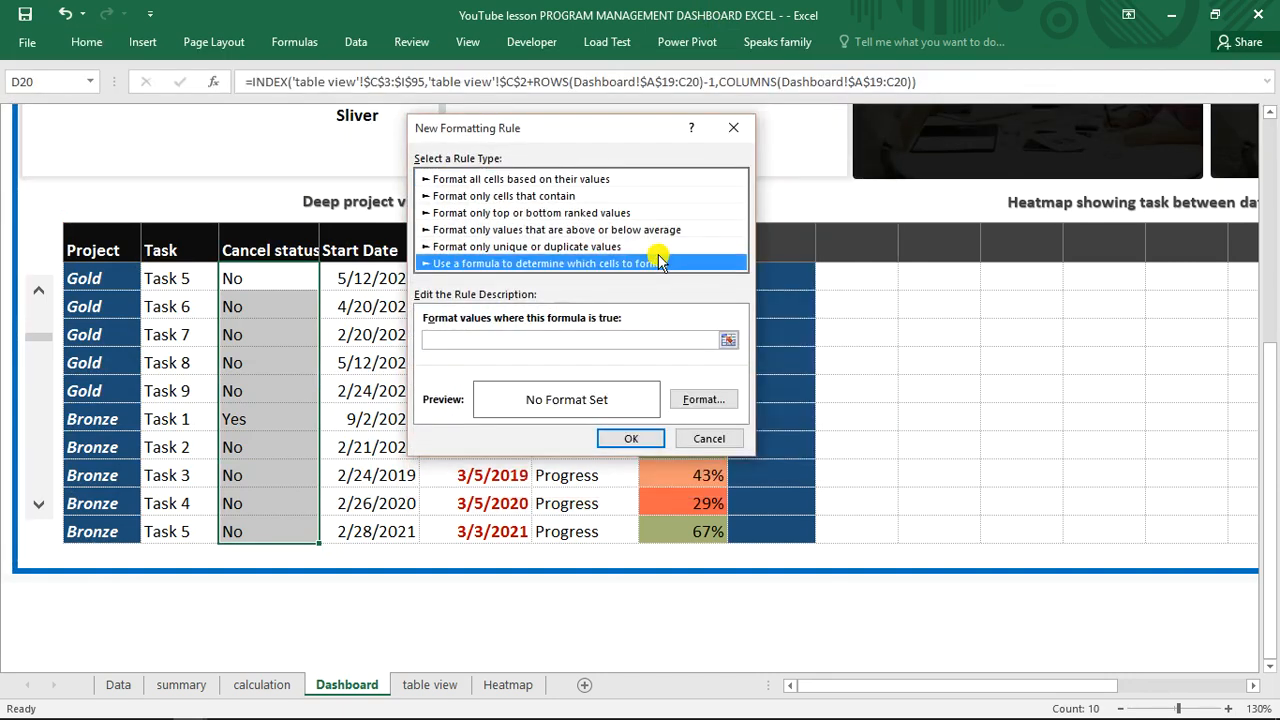
{"action": "left_click", "coordinate": [577, 340]}
{"action": "left_click", "coordinate": [279, 281]}
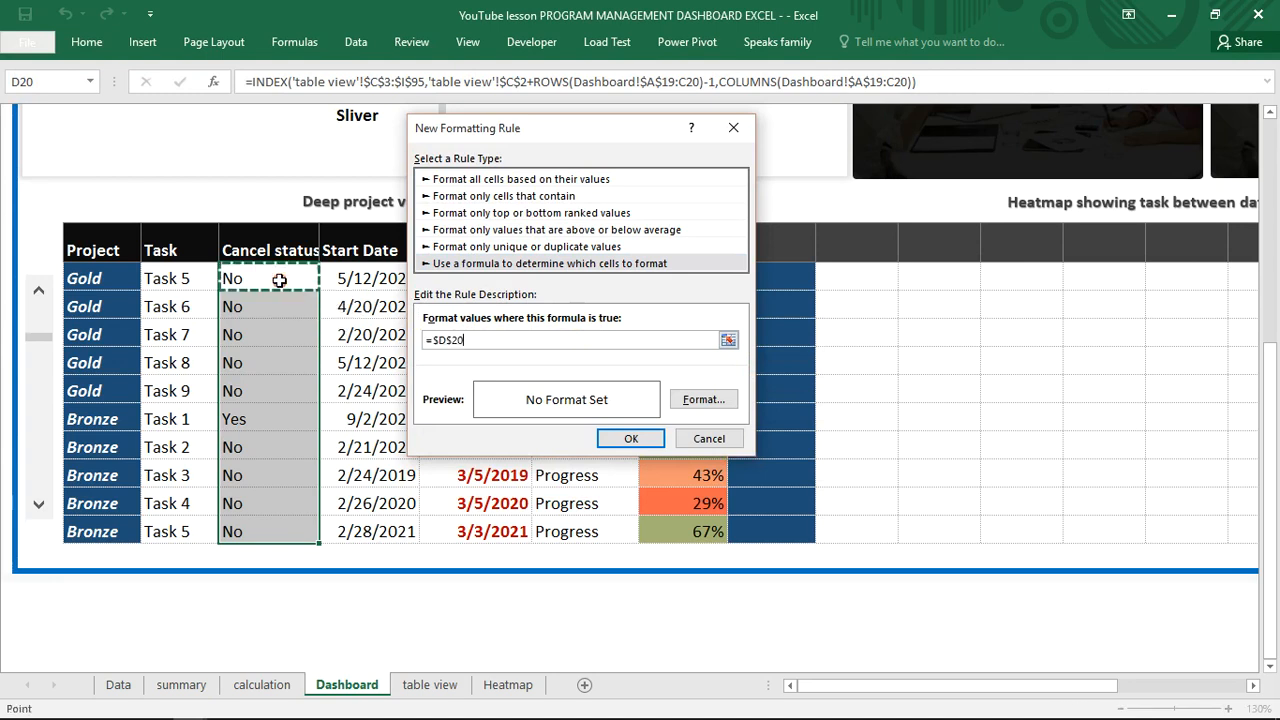
{"action": "type", "text": "=\"yes"}
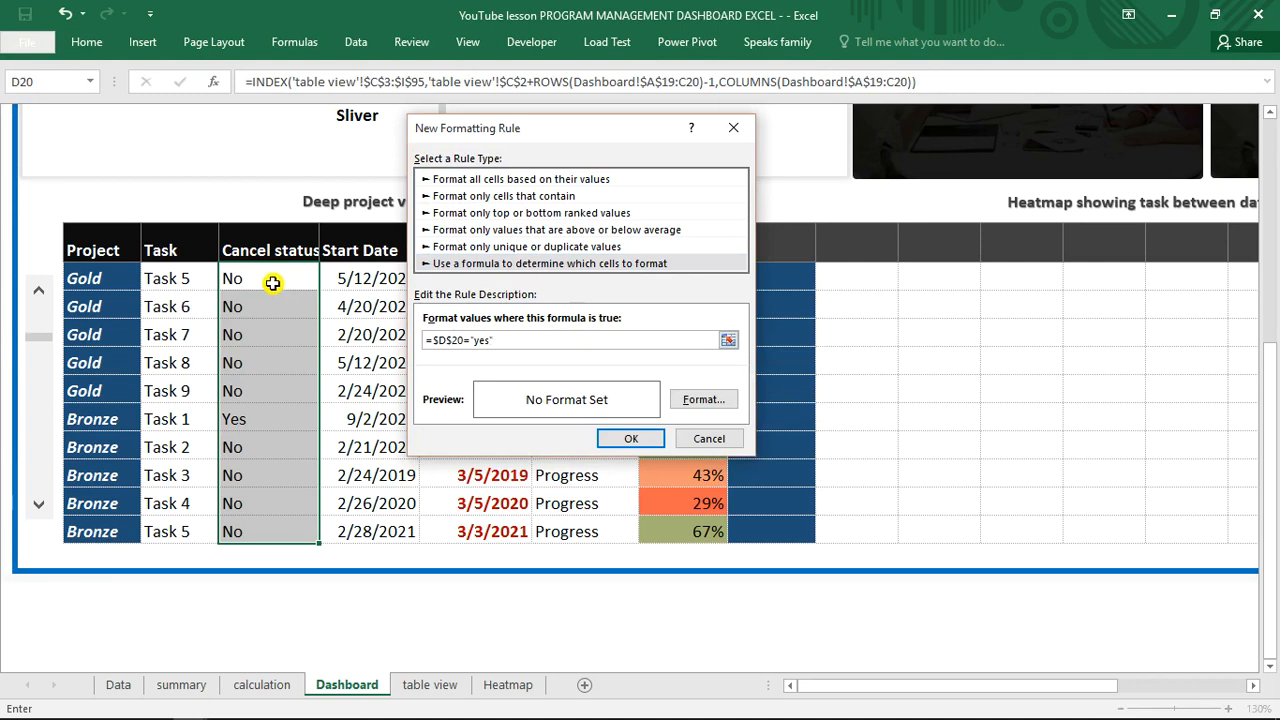
{"action": "left_click", "coordinate": [452, 339]}
{"action": "key", "text": "BackSpace"}
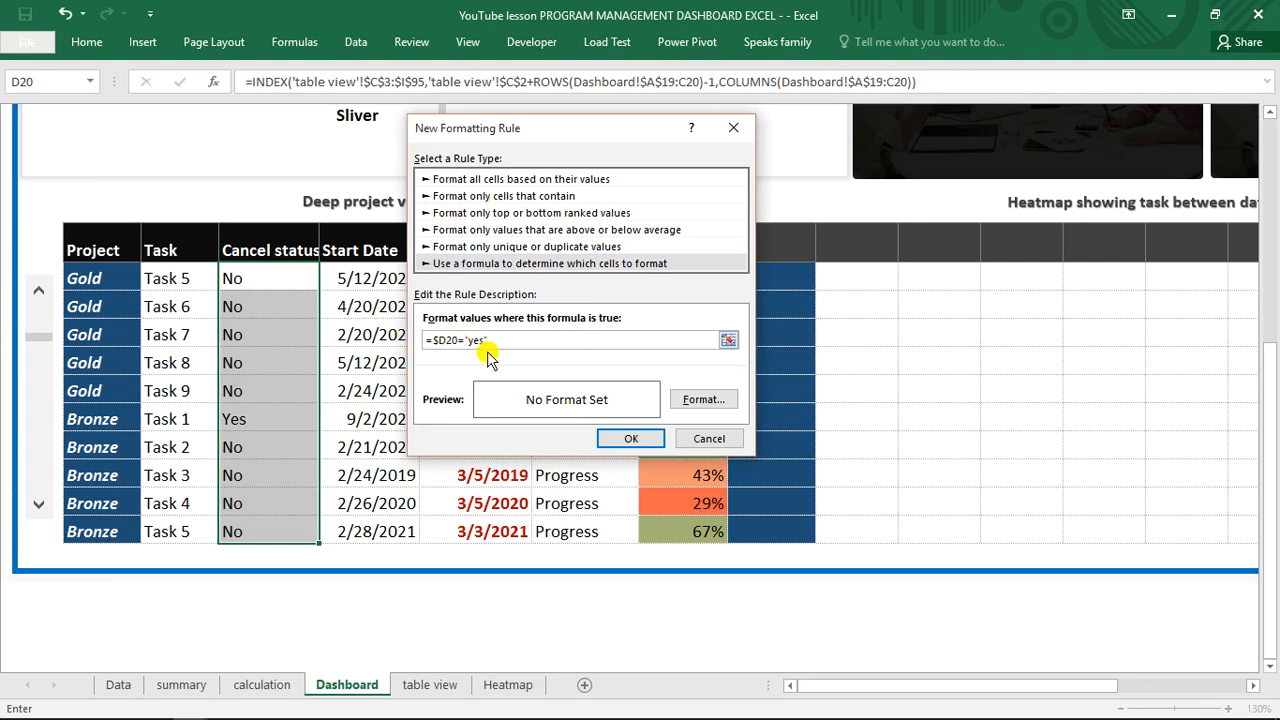
- Give the cancelled-status rule a white bold font and a red fill, and apply it to the Cancel status entries
{"action": "left_click", "coordinate": [688, 399]}
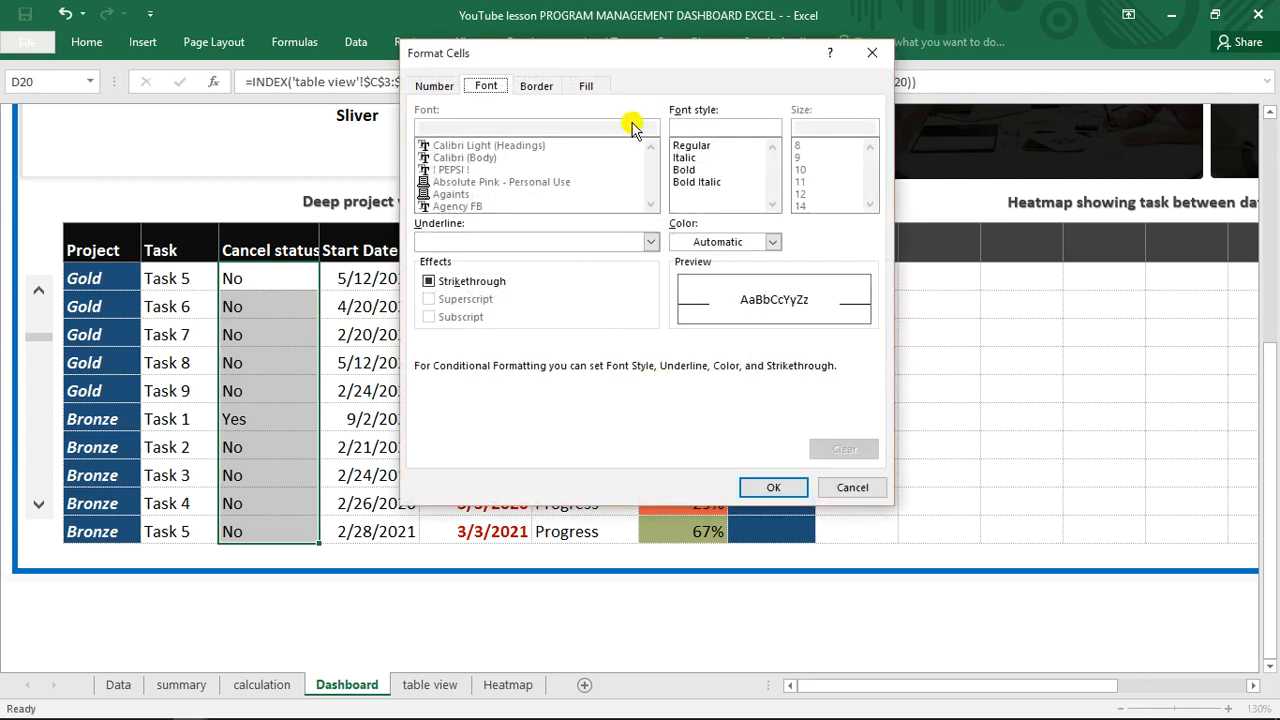
{"action": "left_click", "coordinate": [772, 242]}
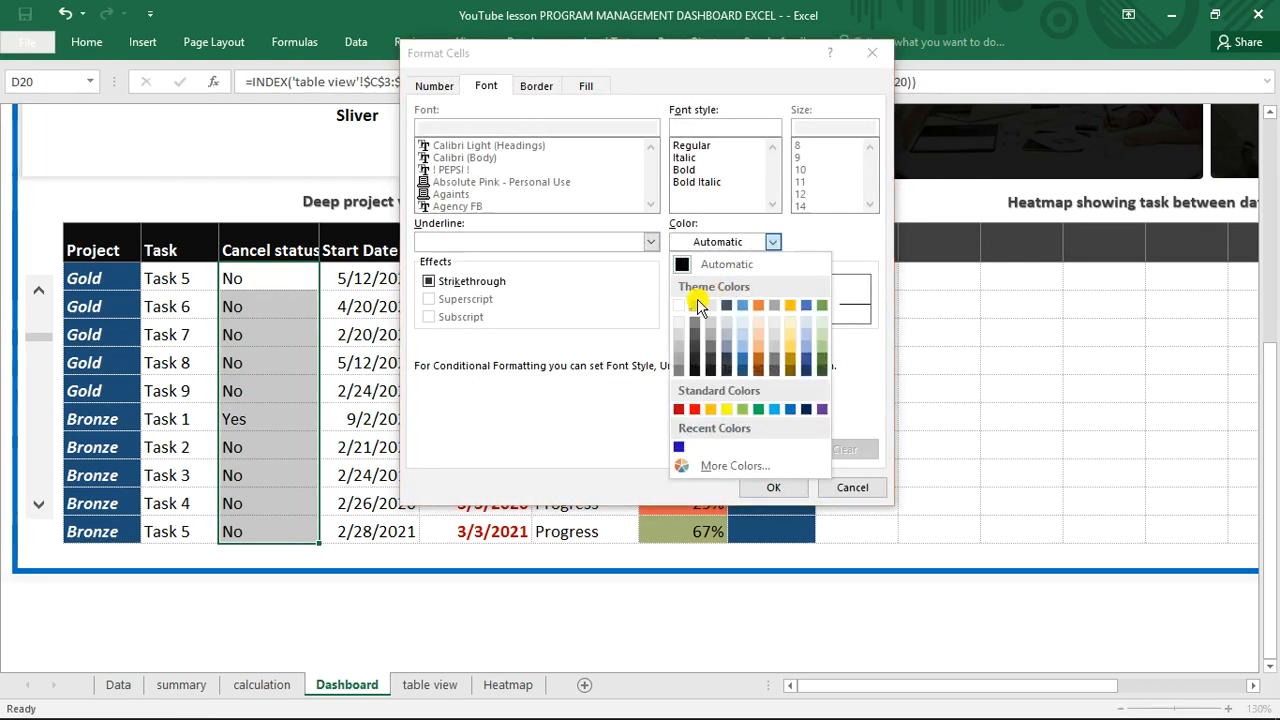
{"action": "left_click", "coordinate": [680, 305]}
{"action": "left_click", "coordinate": [690, 169]}
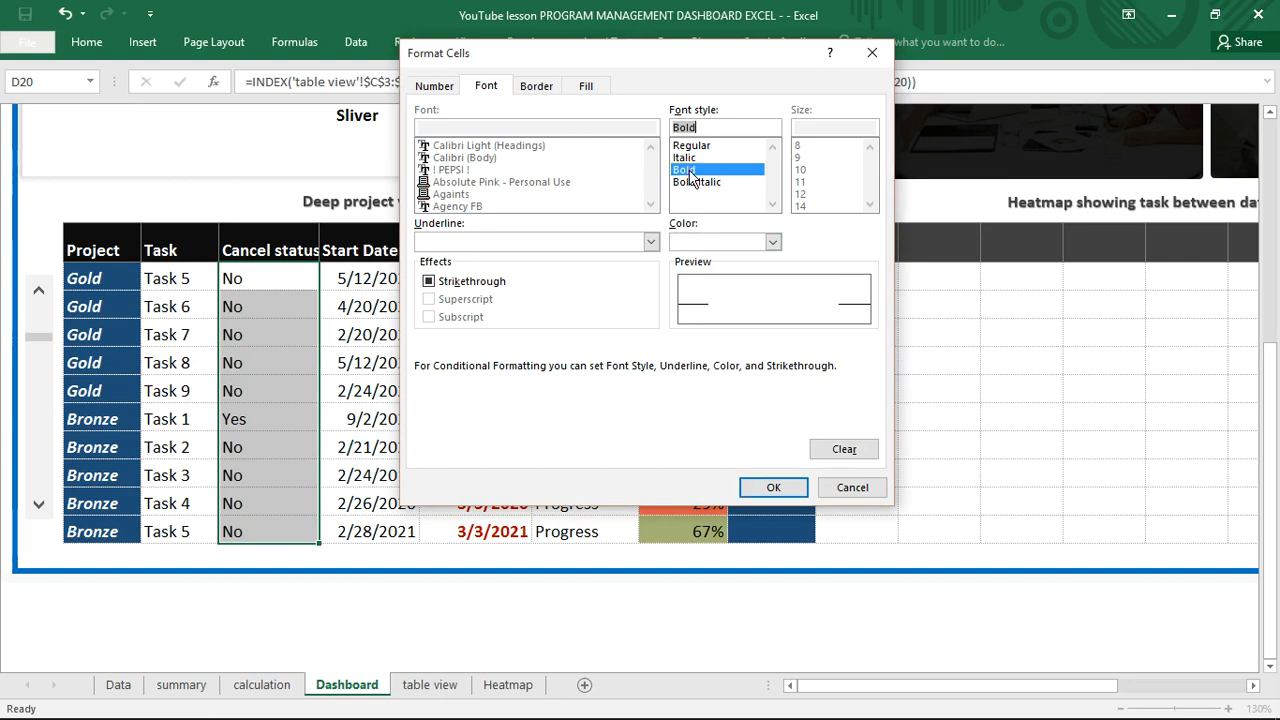
{"action": "left_click", "coordinate": [588, 88]}
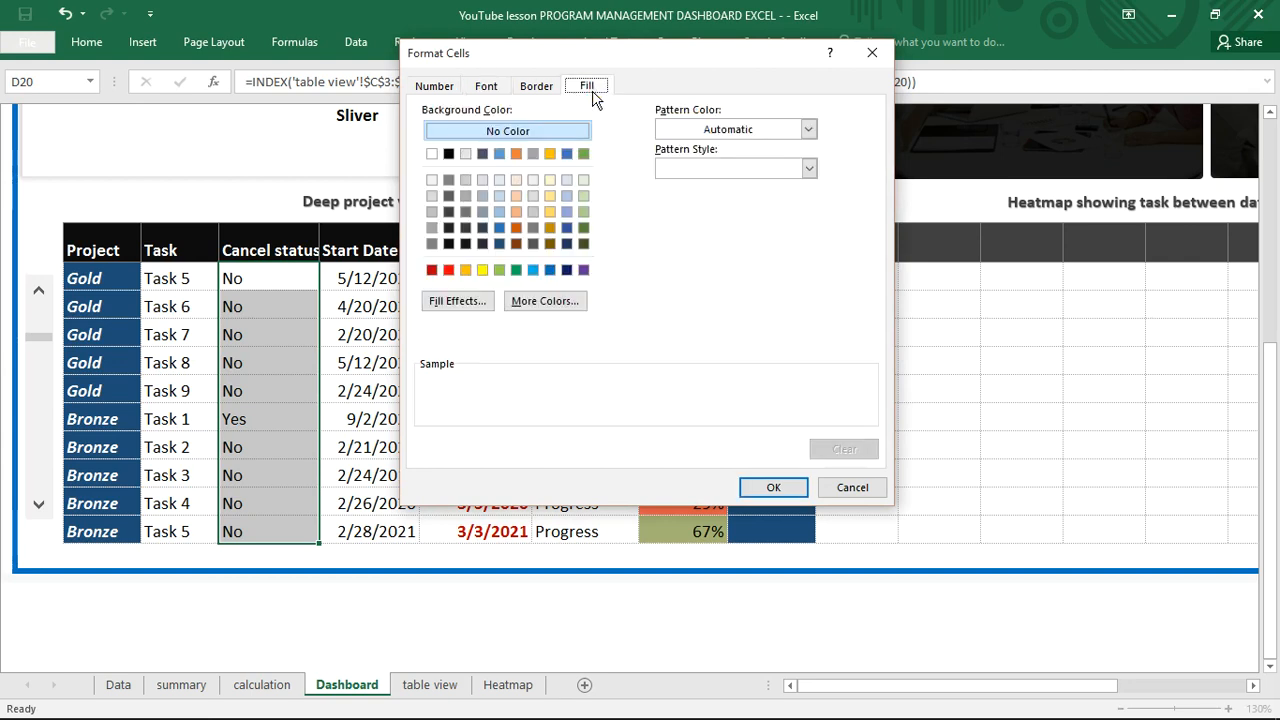
{"action": "left_click", "coordinate": [449, 270]}
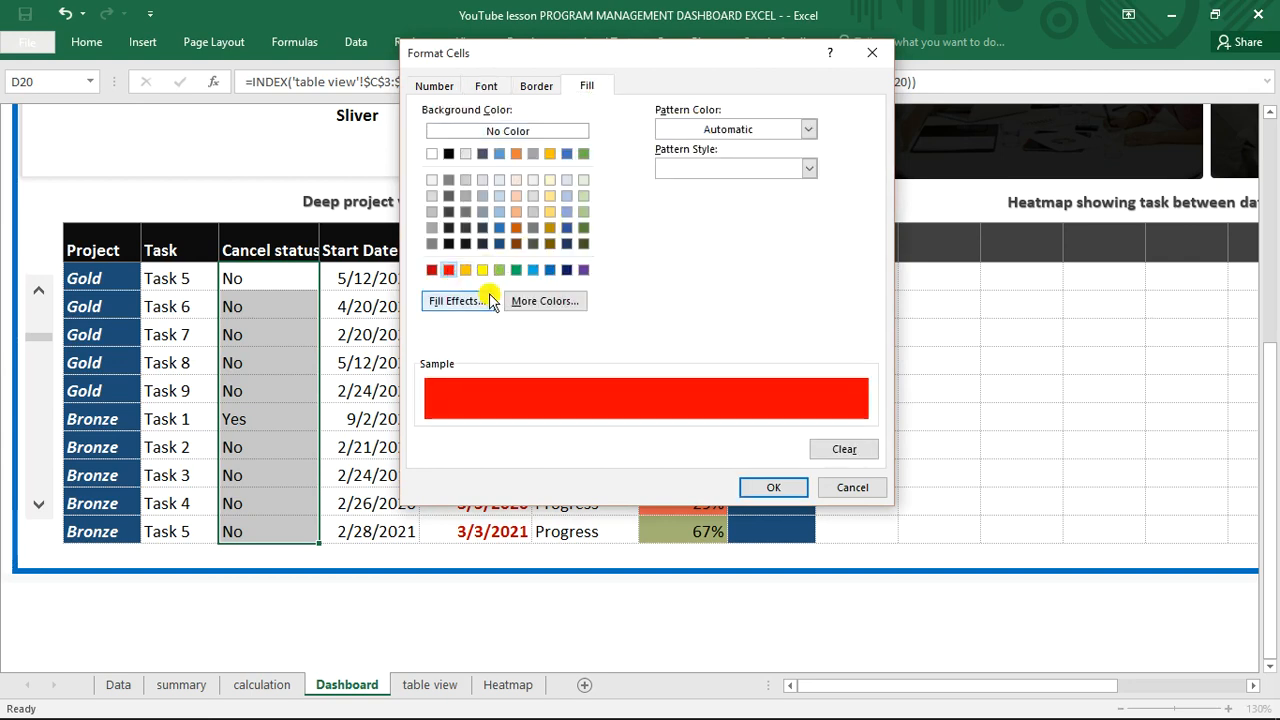
{"action": "left_click", "coordinate": [770, 490]}
{"action": "left_click", "coordinate": [628, 435]}
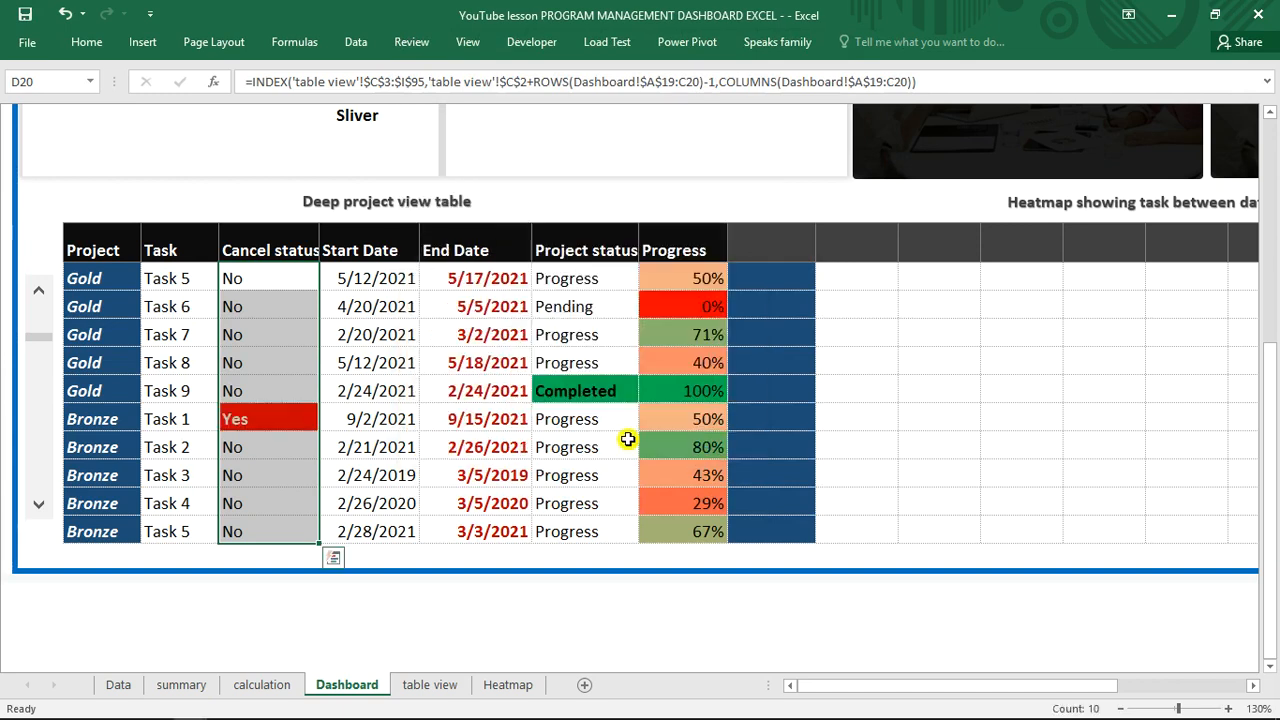
- Examine the cancelled Bronze Task 1 row in the Deep project view table and the empty heatmap grid beside it
{"action": "left_click", "coordinate": [265, 386]}
{"action": "left_click", "coordinate": [263, 412]}
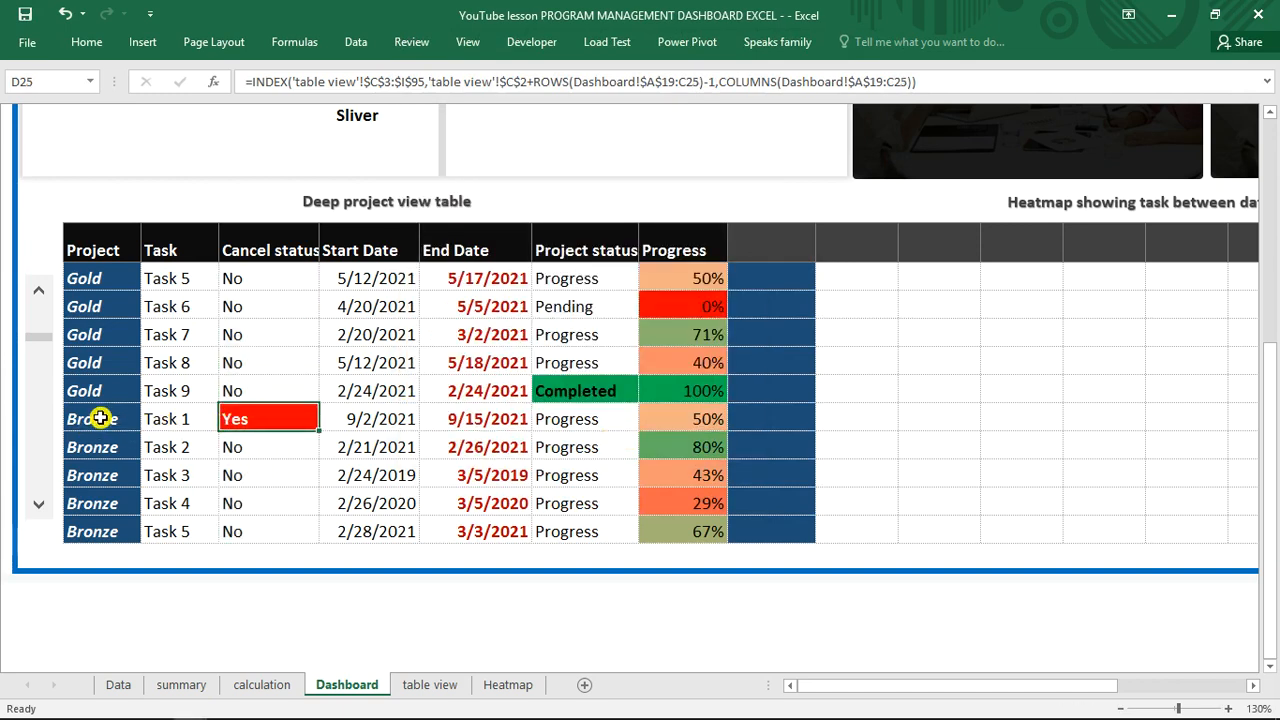
{"action": "left_click", "coordinate": [178, 420]}
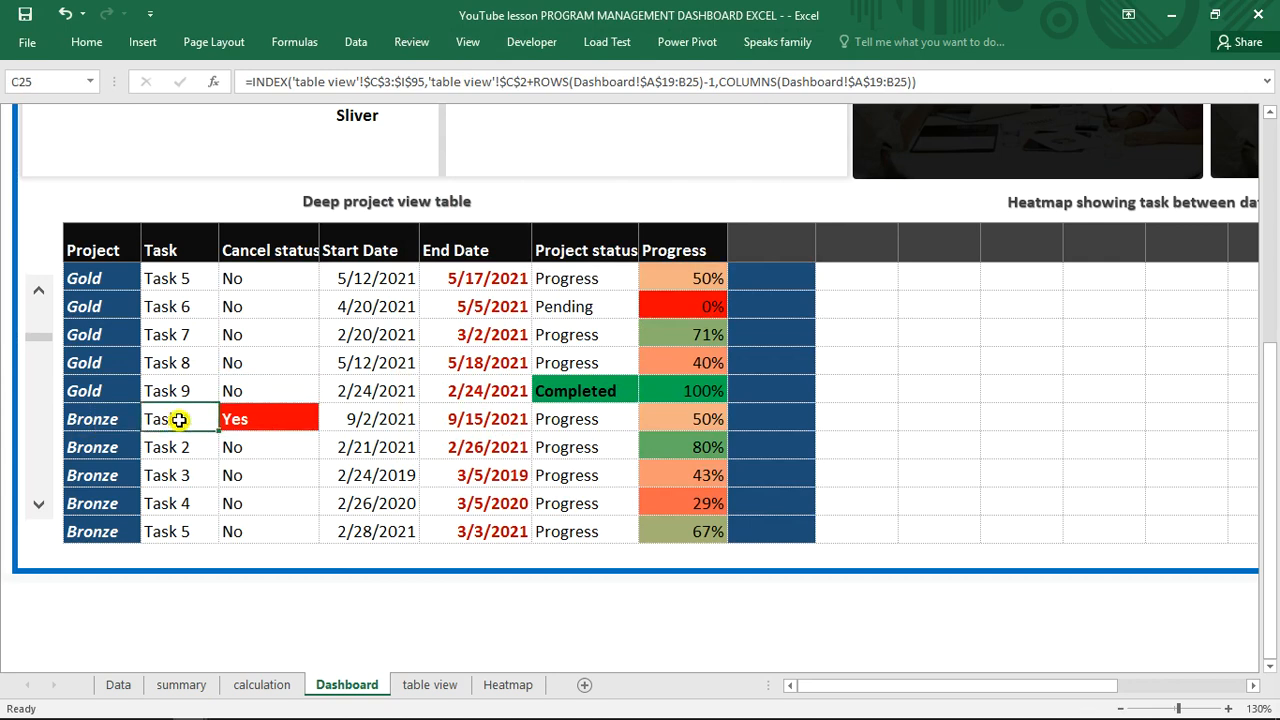
{"action": "left_click", "coordinate": [262, 410]}
{"action": "left_click", "coordinate": [580, 422]}
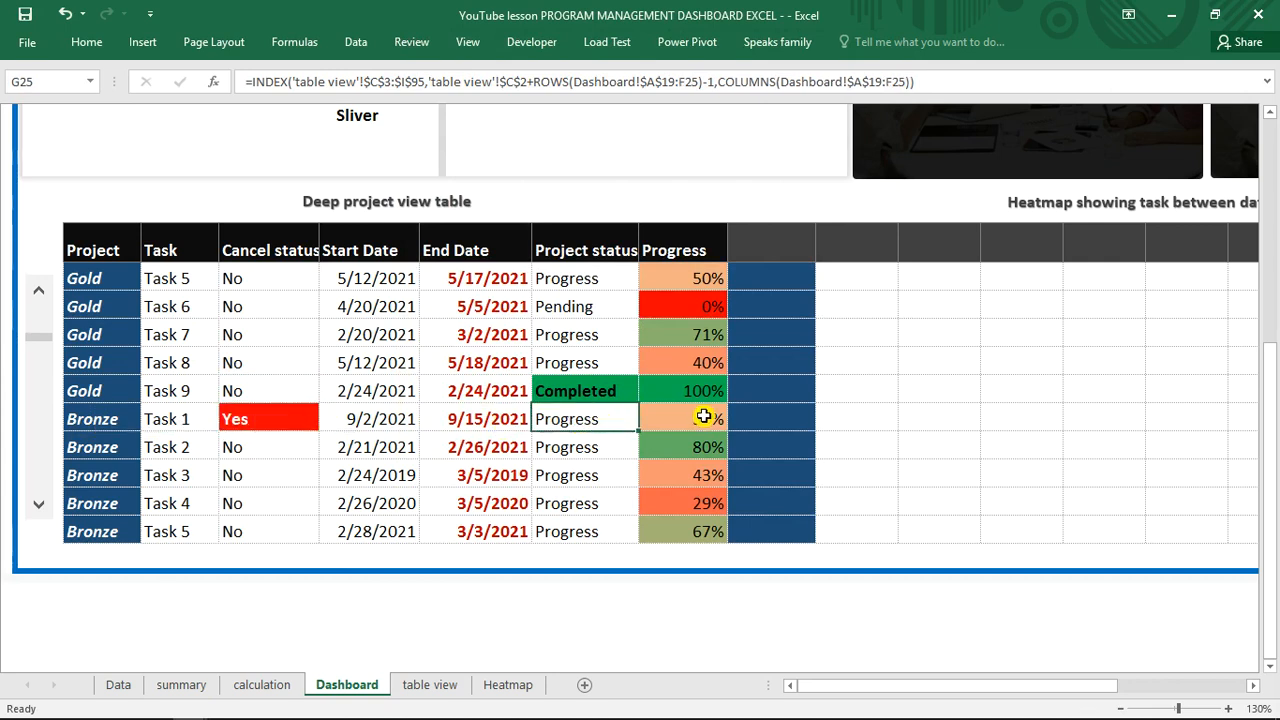
{"action": "left_click", "coordinate": [704, 417]}
{"action": "left_click", "coordinate": [612, 356]}
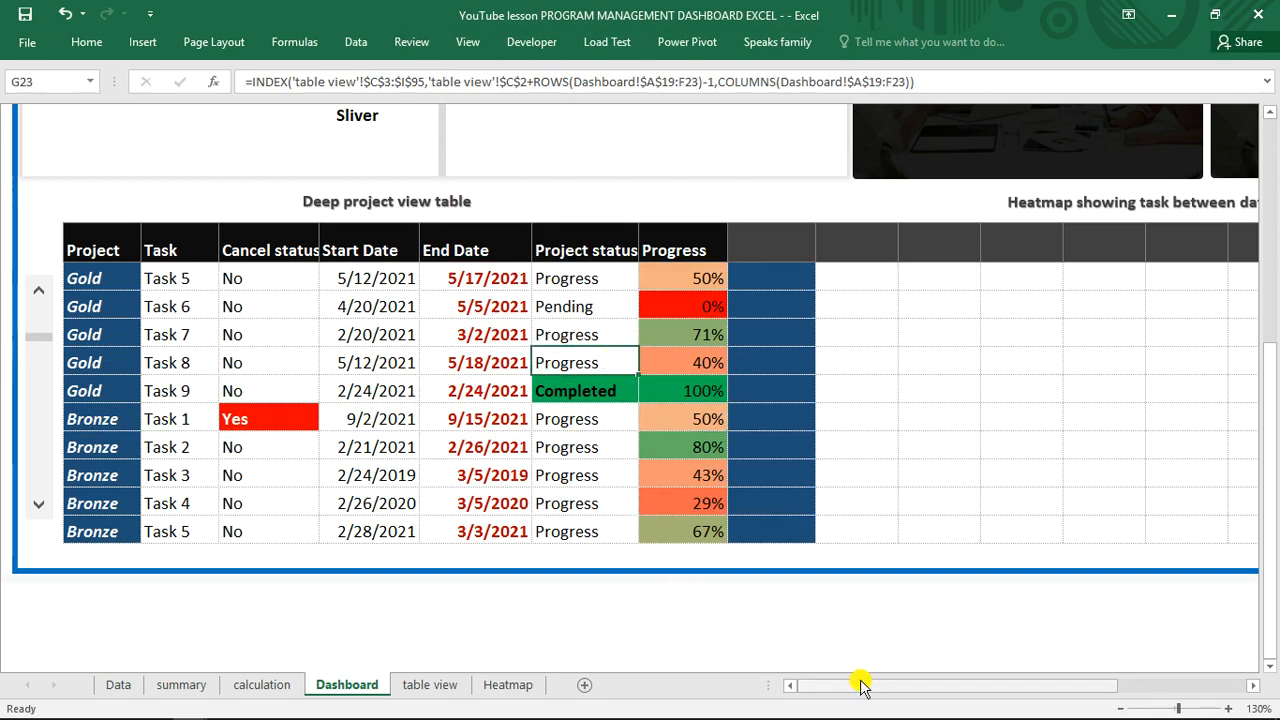
{"action": "left_click_drag", "start_coordinate": [863, 686], "coordinate": [994, 688]}
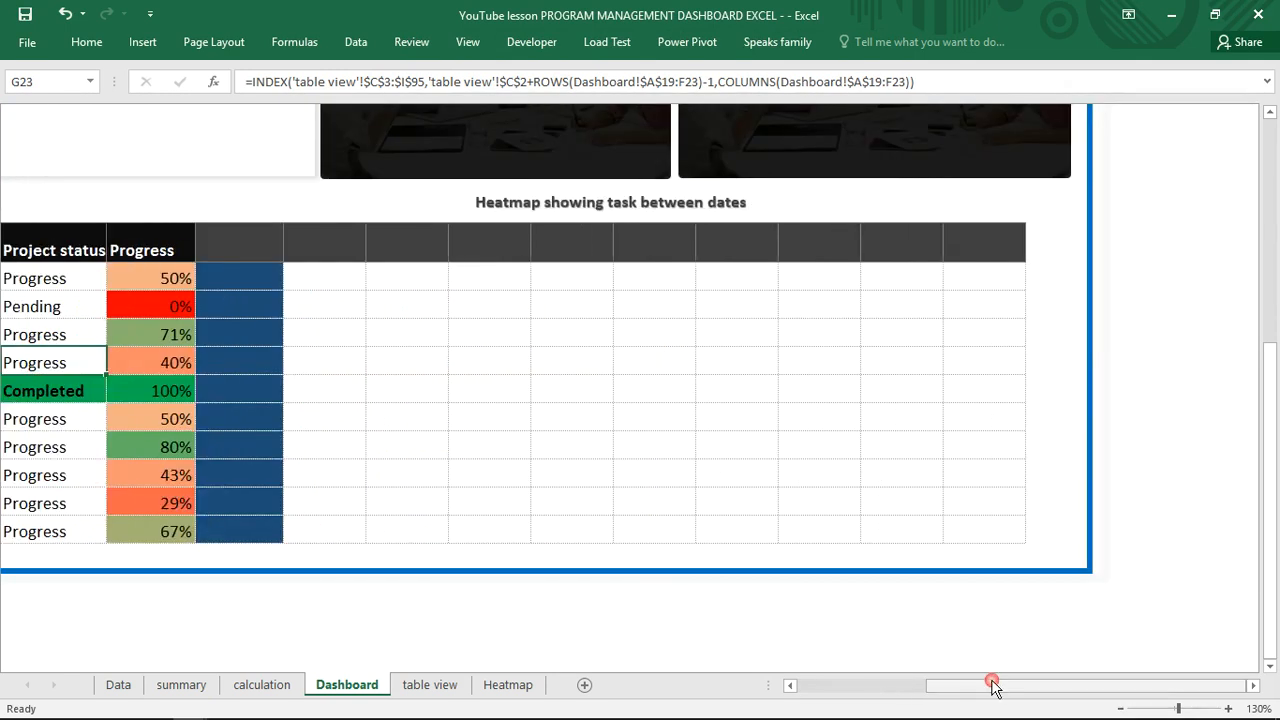
{"action": "left_click", "coordinate": [482, 363]}
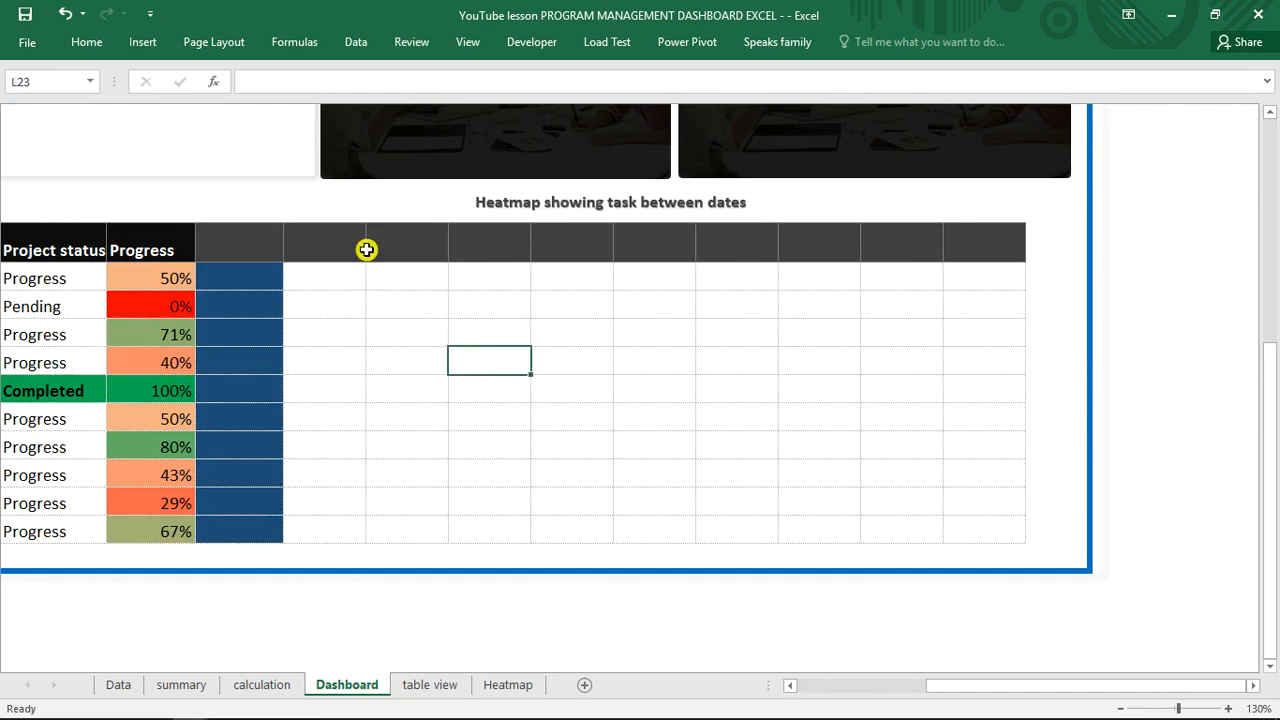
{"action": "left_click", "coordinate": [354, 251]}
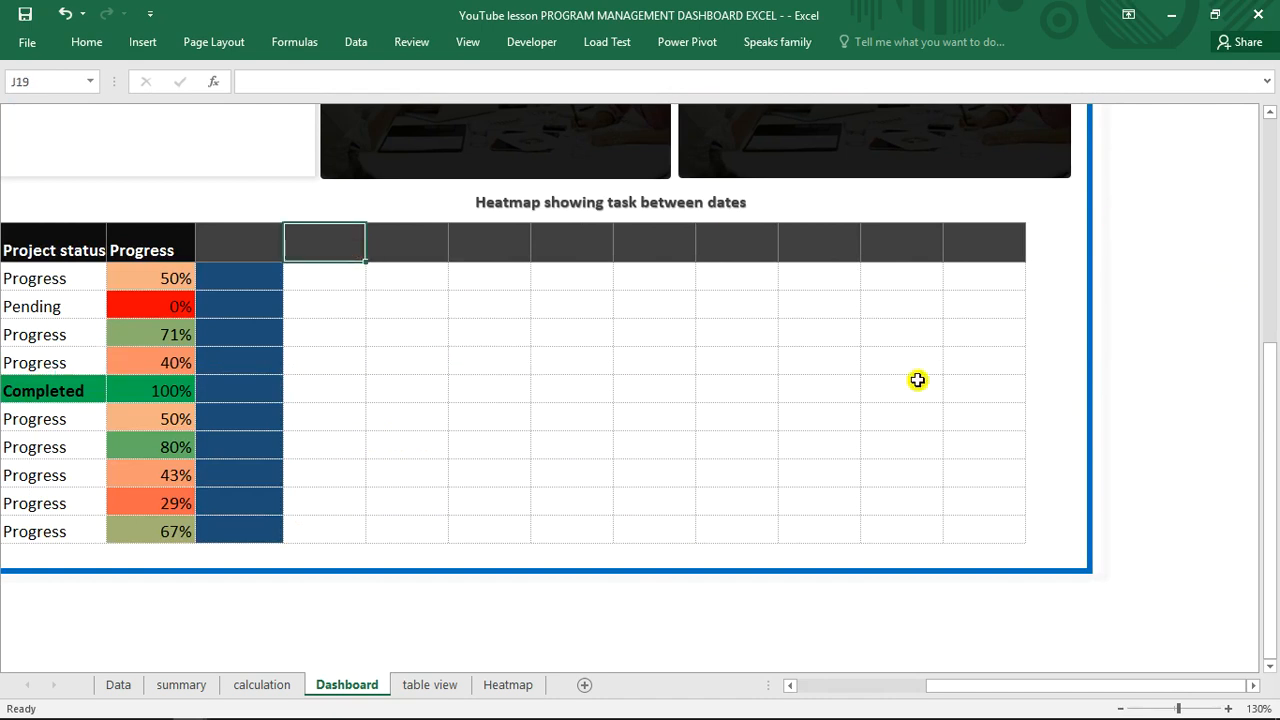
- On the Heatmap sheet, enter the year 2021 in the corner header cell E3
{"action": "left_click", "coordinate": [498, 688]}
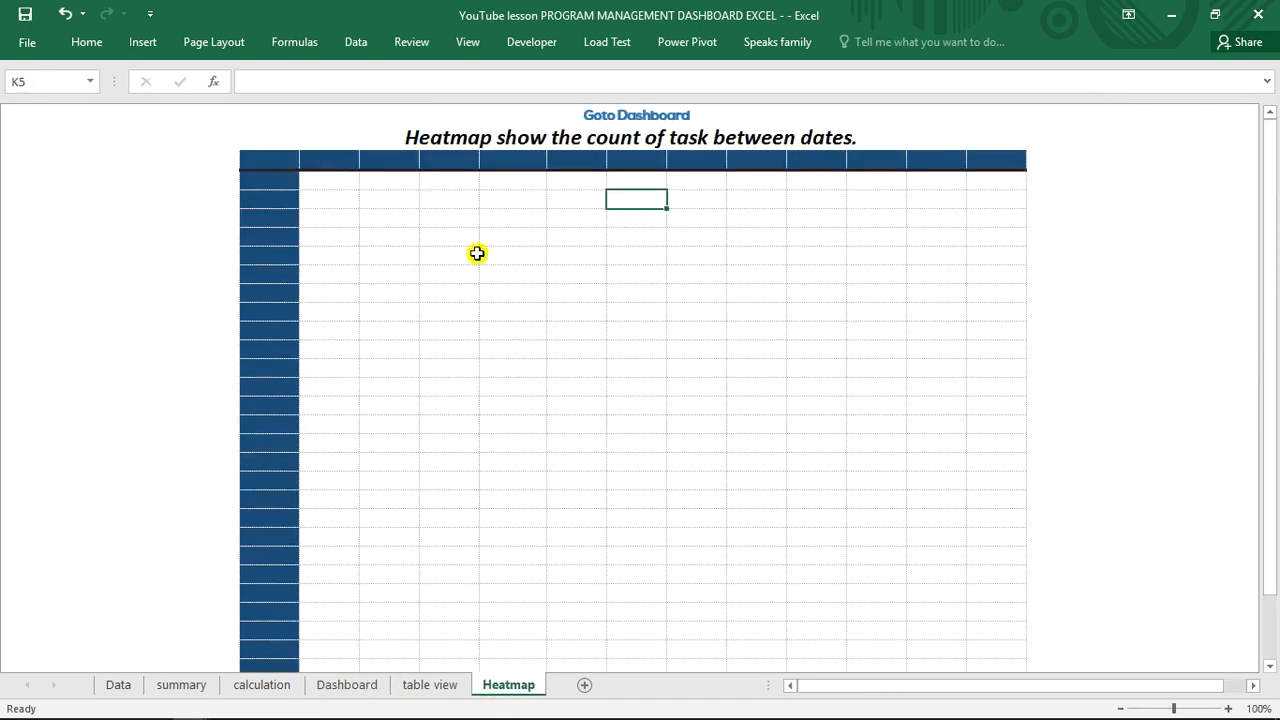
{"action": "left_click", "coordinate": [328, 187]}
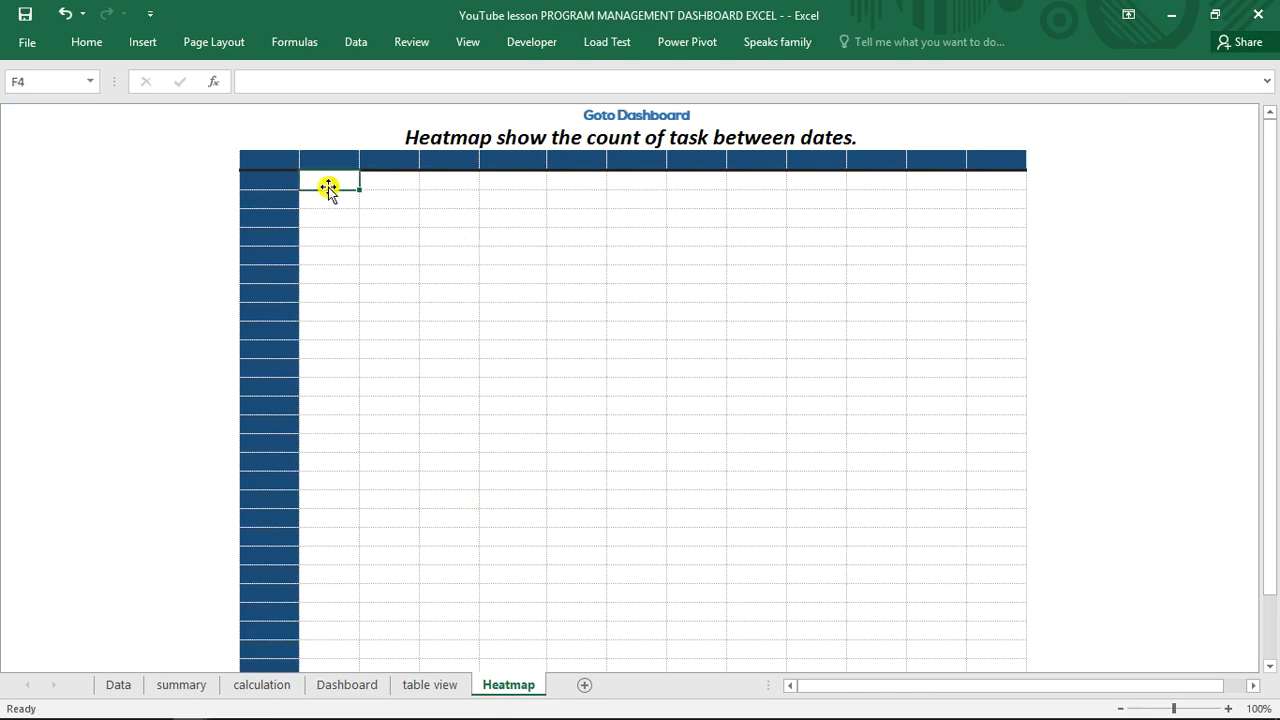
{"action": "left_click", "coordinate": [269, 183]}
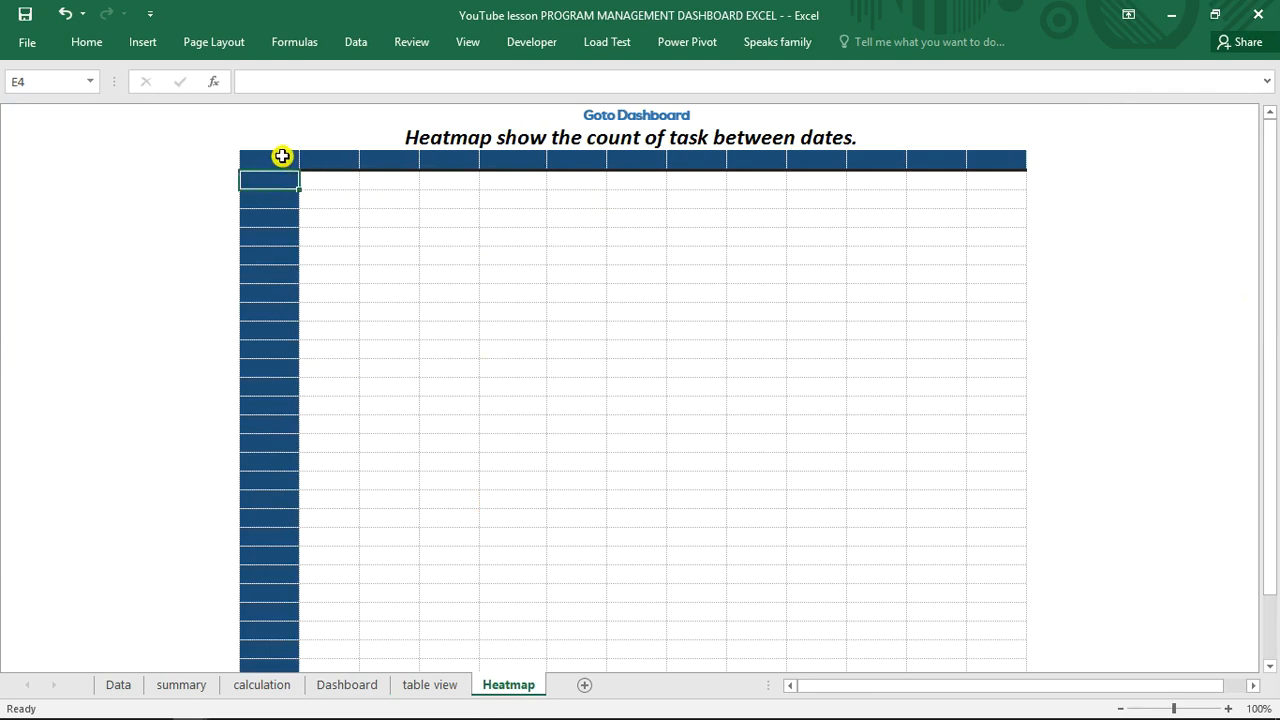
{"action": "left_click", "coordinate": [280, 158]}
{"action": "type", "text": "2021"}
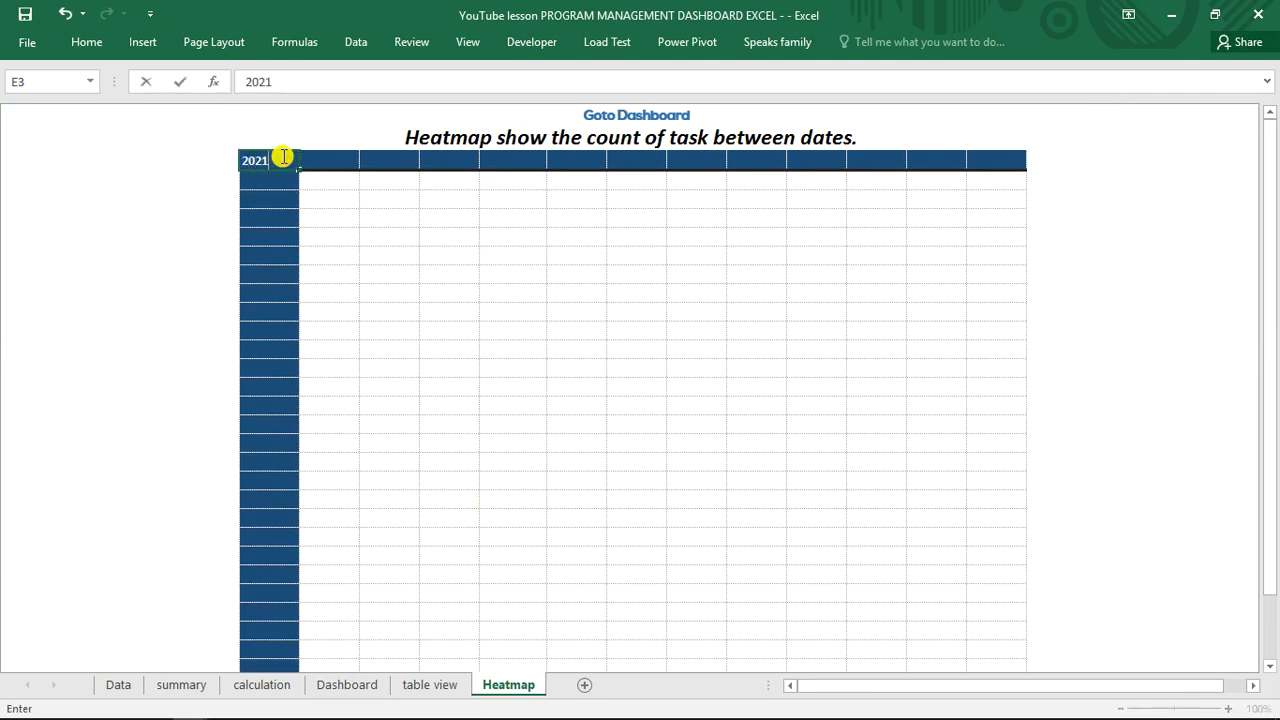
{"action": "key", "text": "Return"}
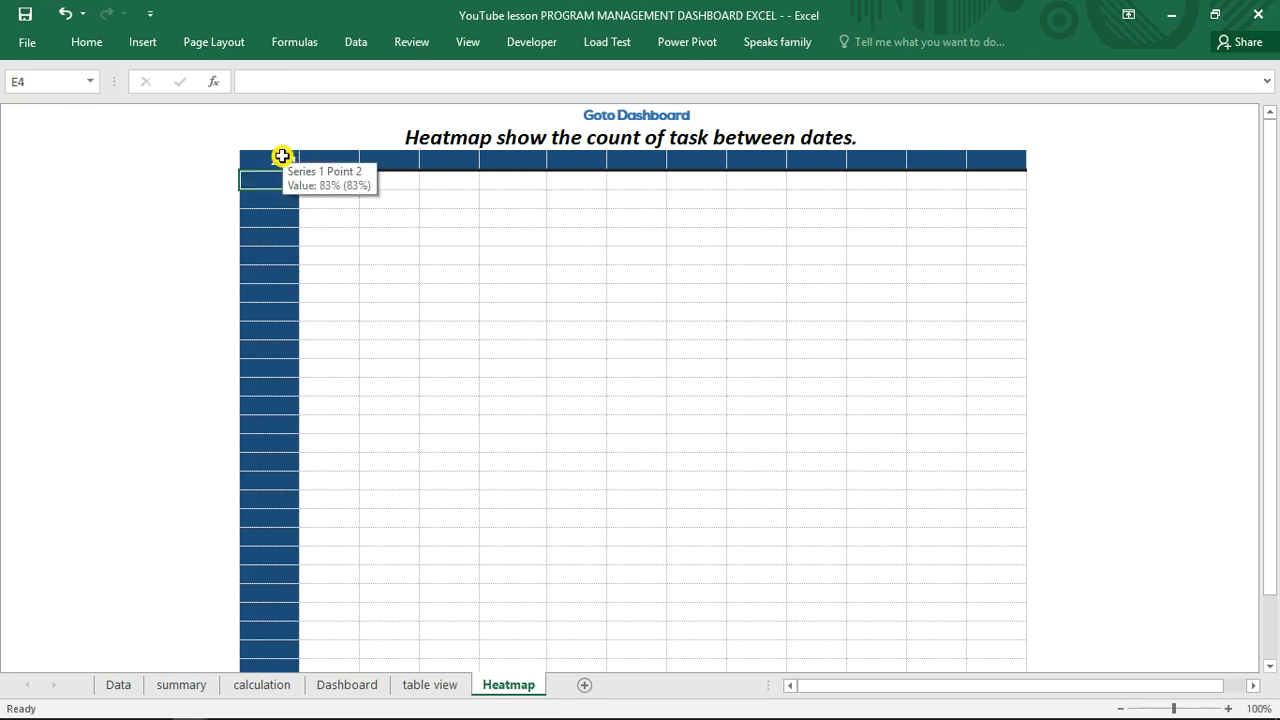
- Enter the day numbers 1 and 2 in E4 and E5 under the year header
{"action": "type", "text": "1"}
{"action": "key", "text": "Return"}
{"action": "type", "text": "2"}
{"action": "key", "text": "Return"}
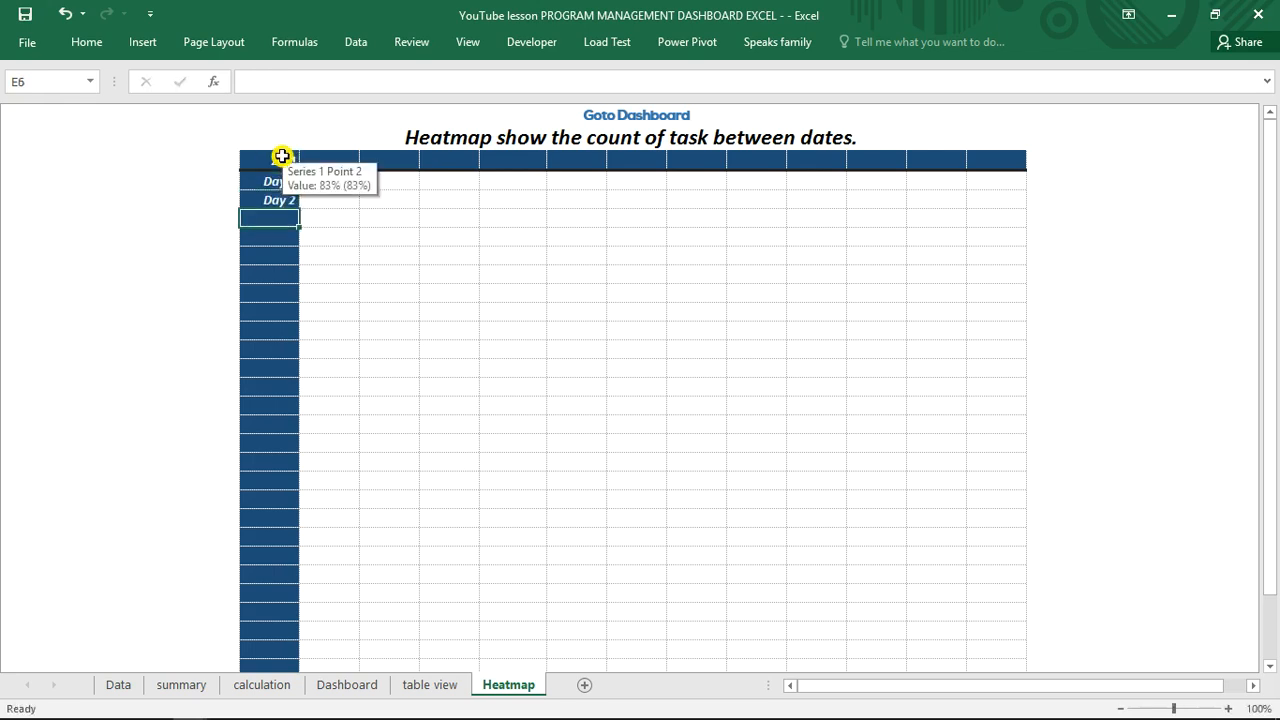
- Enter the text Day 1 in the blank cell B16 as a comparison with the numeric day label in E4
{"action": "left_click", "coordinate": [283, 181]}
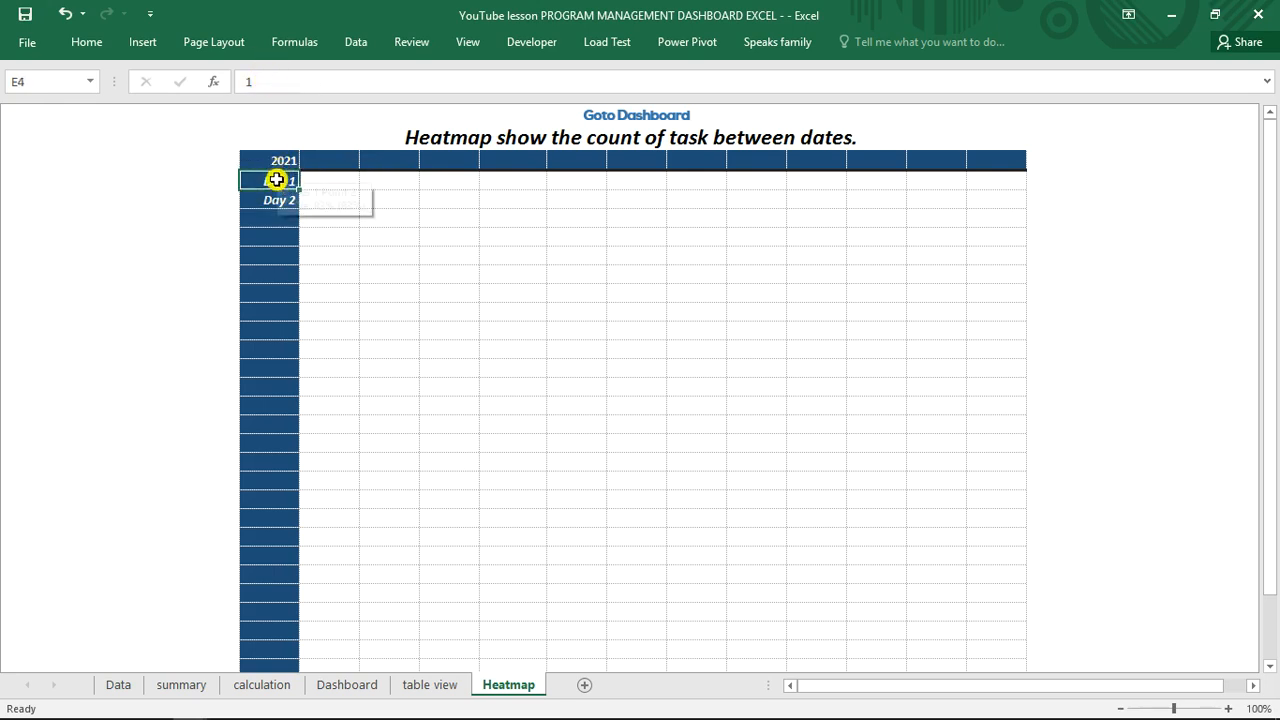
{"action": "left_click", "coordinate": [147, 182]}
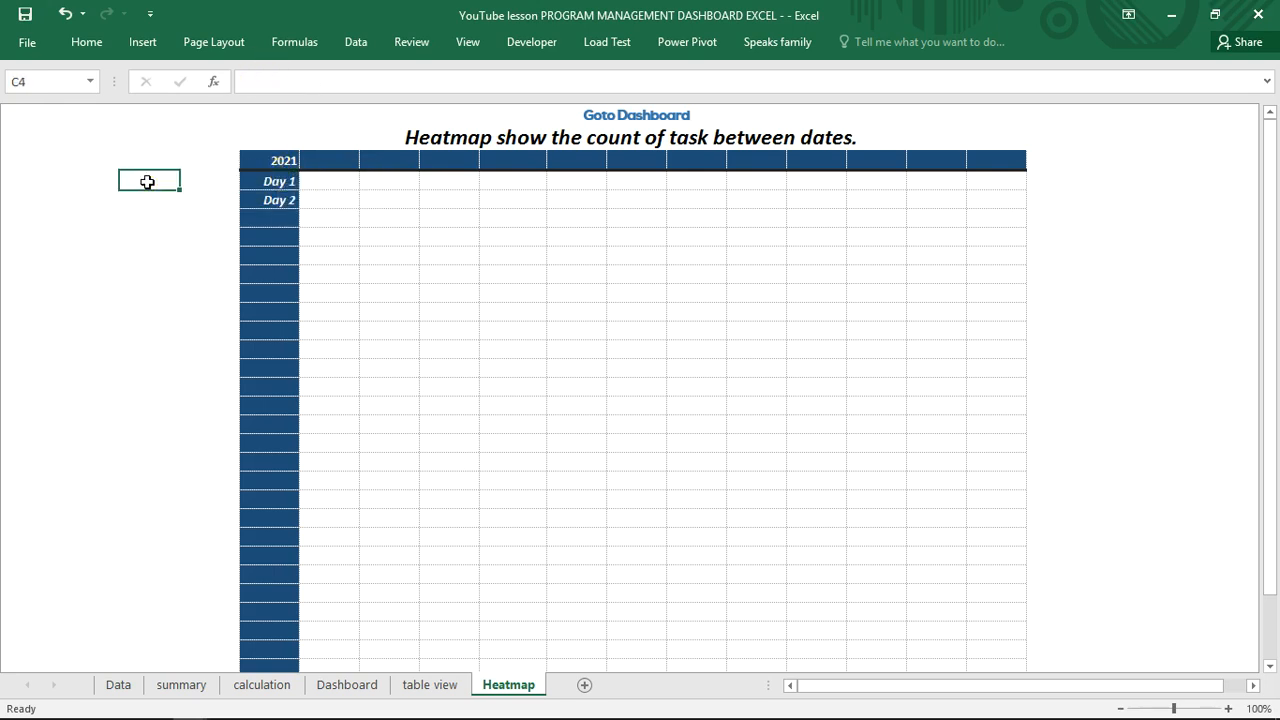
{"action": "left_click", "coordinate": [71, 479]}
{"action": "left_click", "coordinate": [91, 407]}
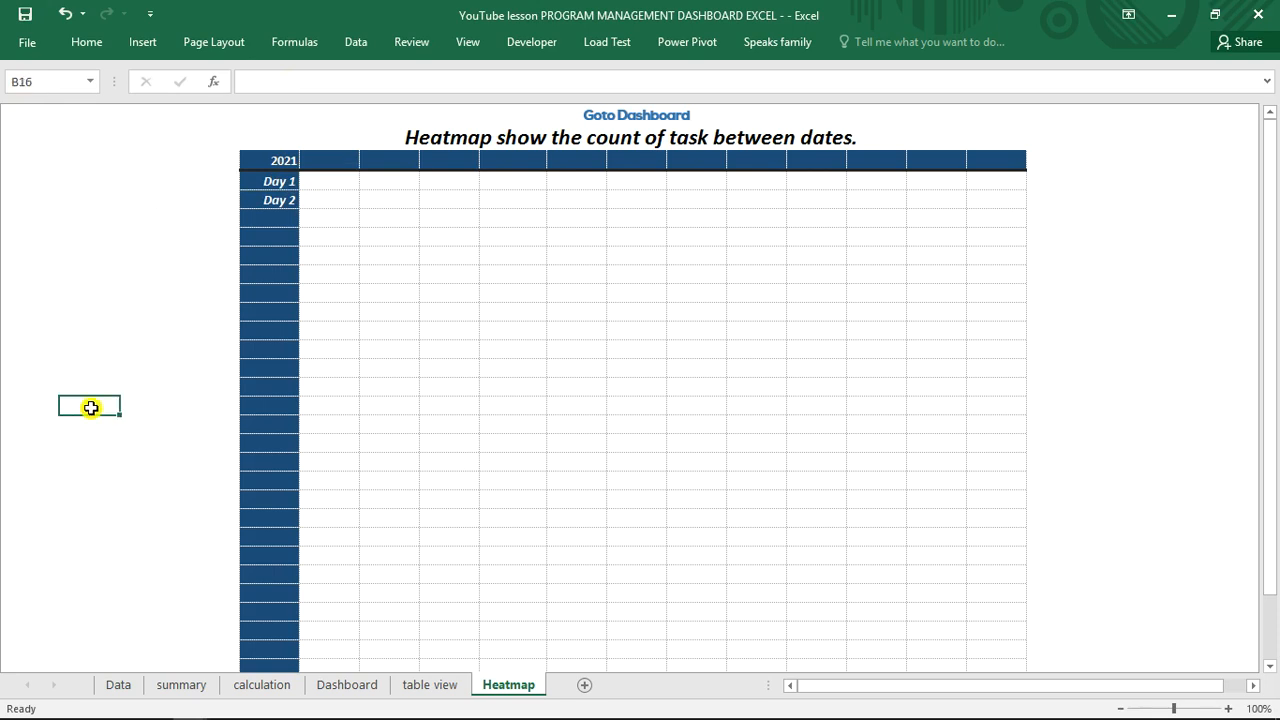
{"action": "type", "text": "D"}
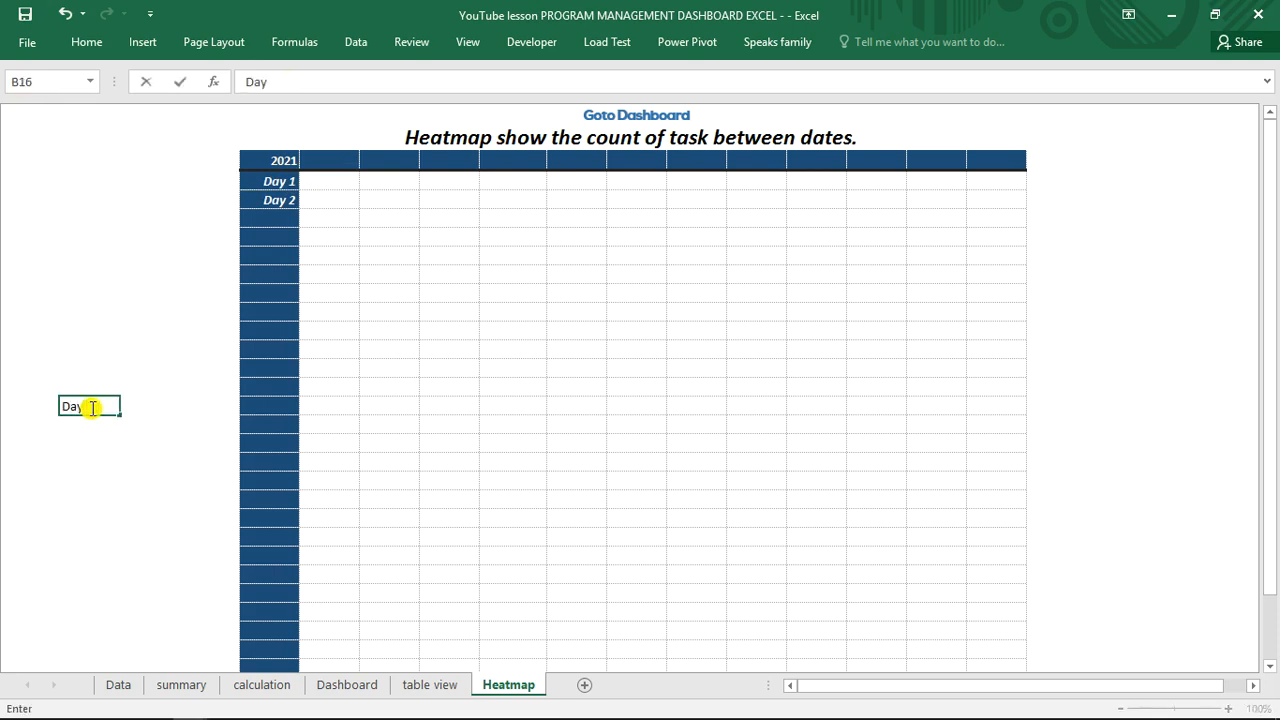
{"action": "type", "text": "ay"}
{"action": "key", "text": "Return"}
{"action": "left_click", "coordinate": [91, 407]}
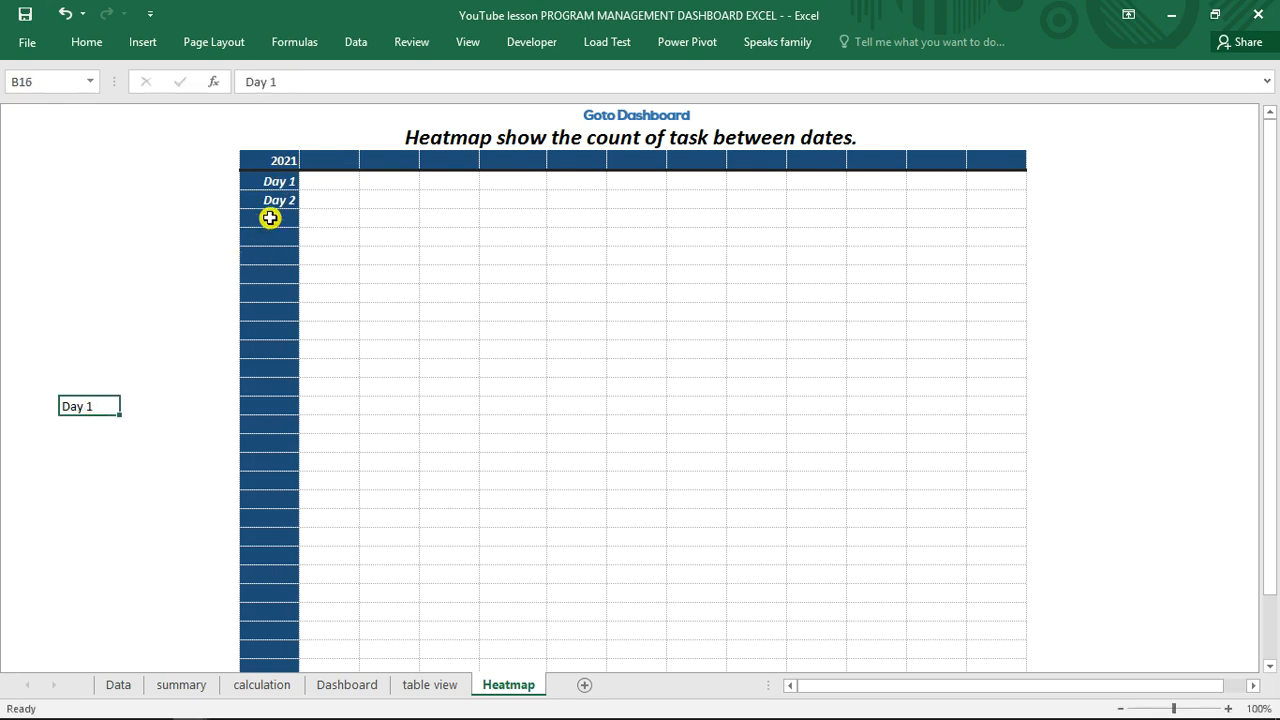
- In B17, enter an ISTEXT formula that tests the typed Day 1 text in B16
{"action": "left_click", "coordinate": [255, 183]}
{"action": "left_click", "coordinate": [91, 433]}
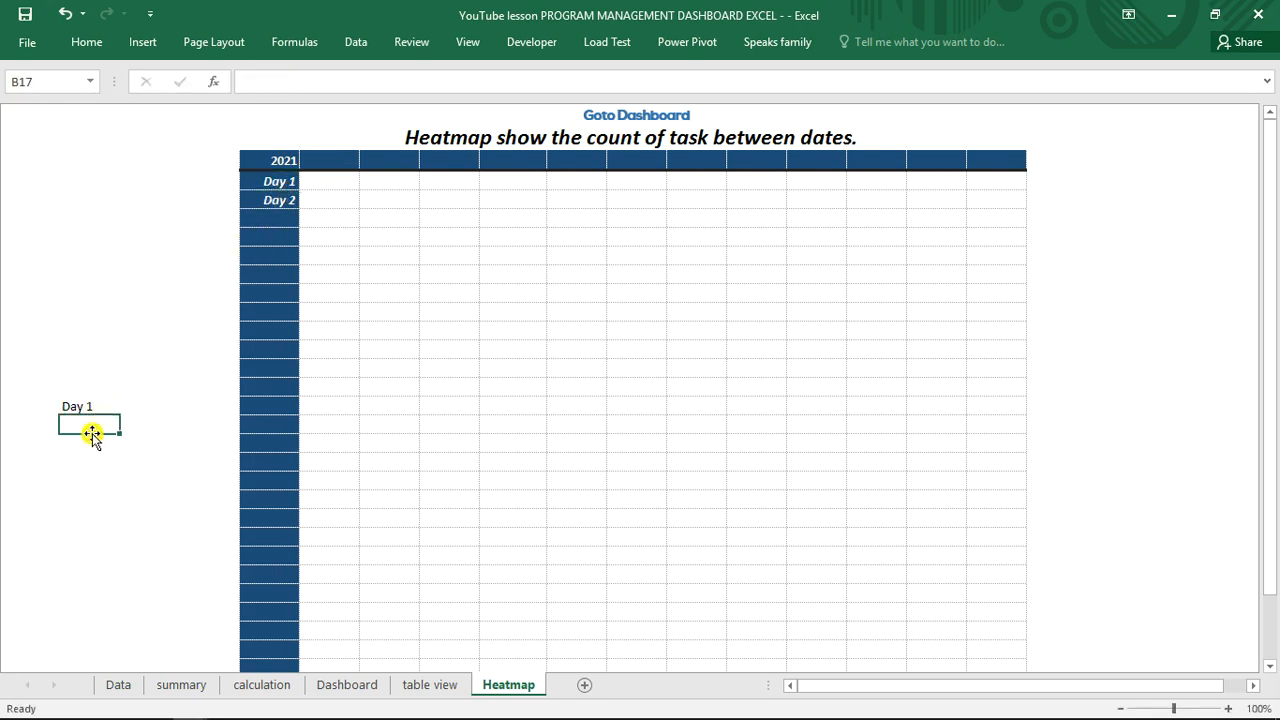
{"action": "type", "text": "=ist"}
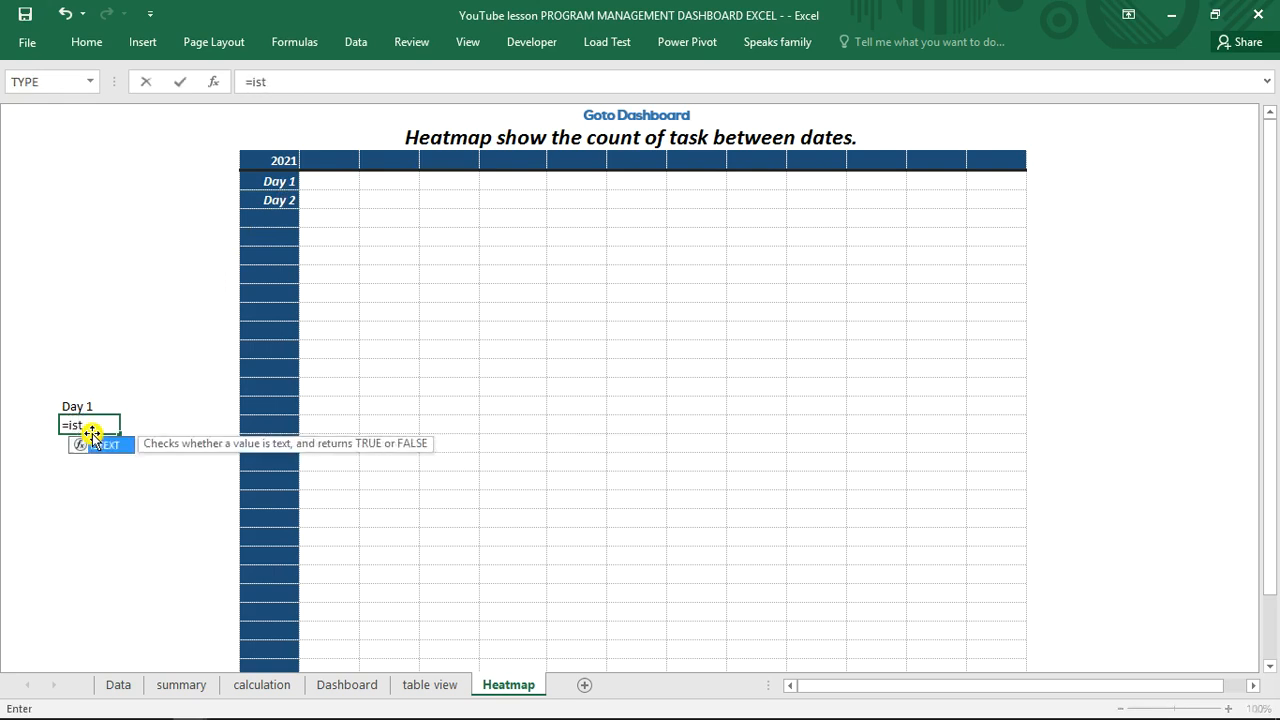
{"action": "key", "text": "Tab"}
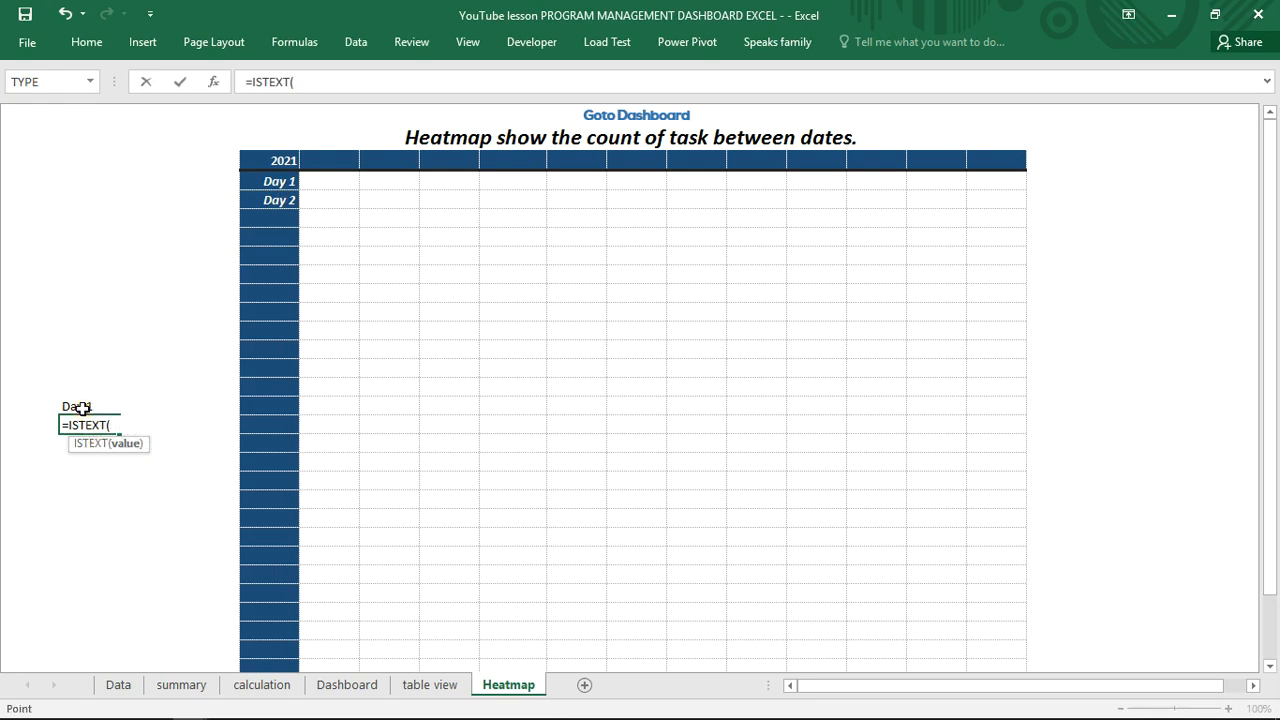
{"action": "left_click", "coordinate": [82, 407]}
{"action": "type", "text": ")"}
{"action": "key", "text": "Return"}
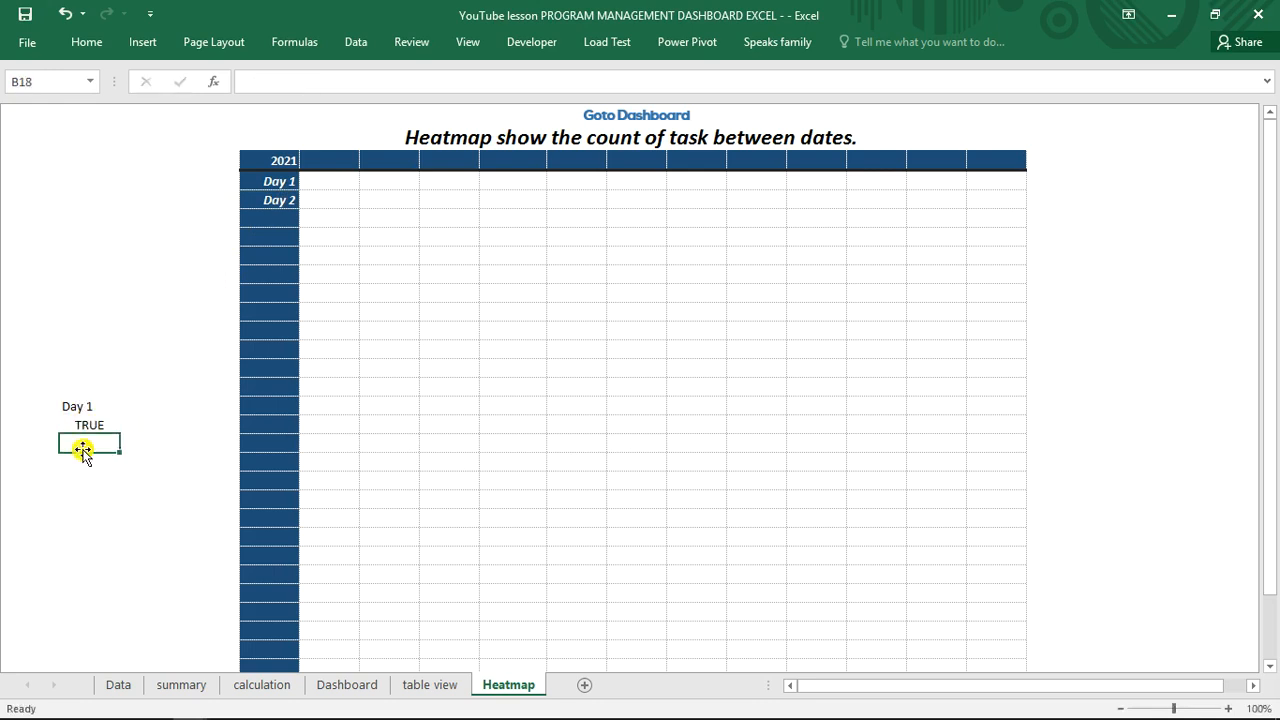
- In B18, enter an ISTEXT formula that tests the formatted Day 1 label in E4
{"action": "type", "text": "["}
{"action": "type", "text": "=ist"}
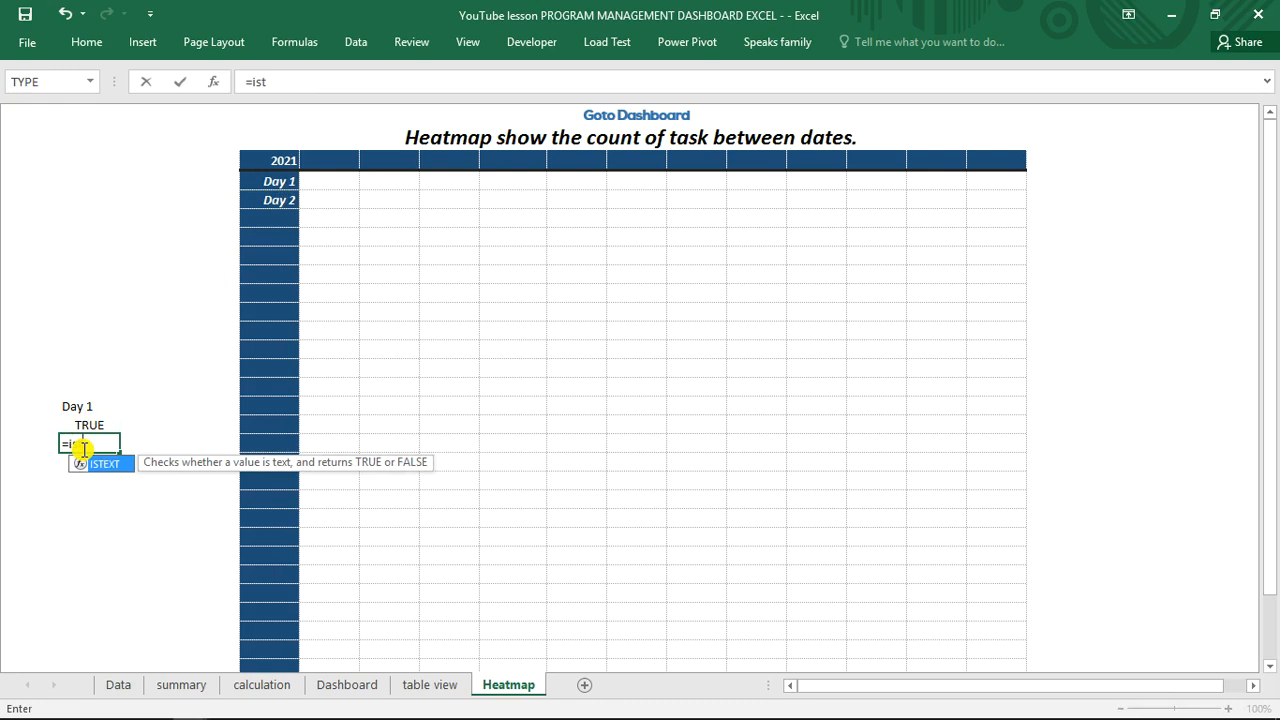
{"action": "key", "text": "Tab"}
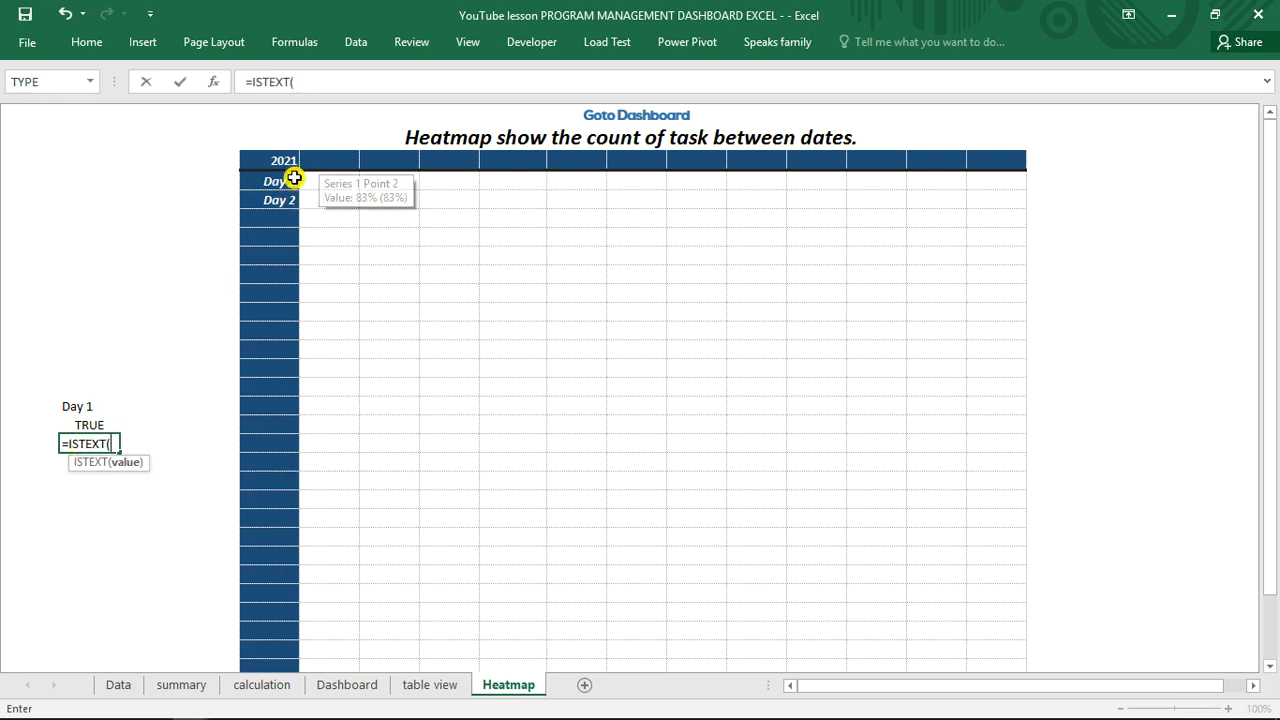
{"action": "left_click", "coordinate": [289, 181]}
{"action": "key", "text": "Return"}
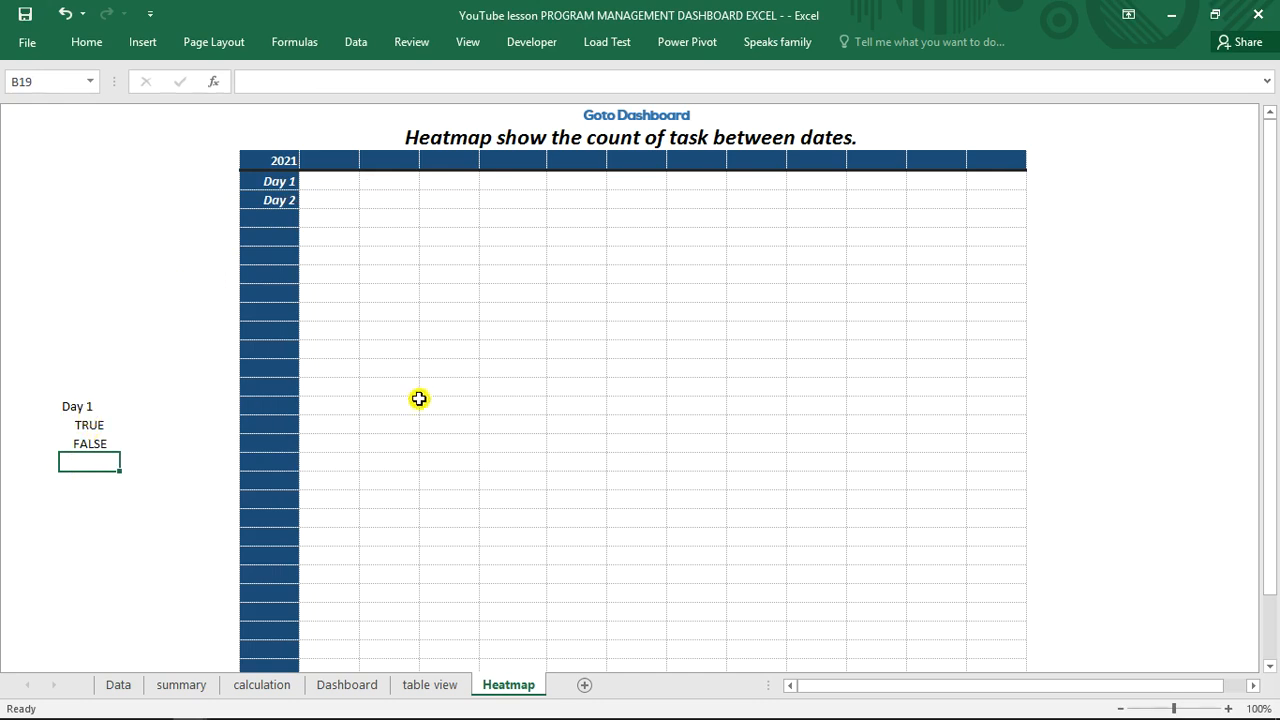
- Extend the day series from E4 down the heatmap's first column to Day 31
{"action": "left_click_drag", "start_coordinate": [287, 183], "coordinate": [297, 641]}
{"action": "scroll", "coordinate": [297, 641], "scroll_direction": "up", "scroll_amount": 2}
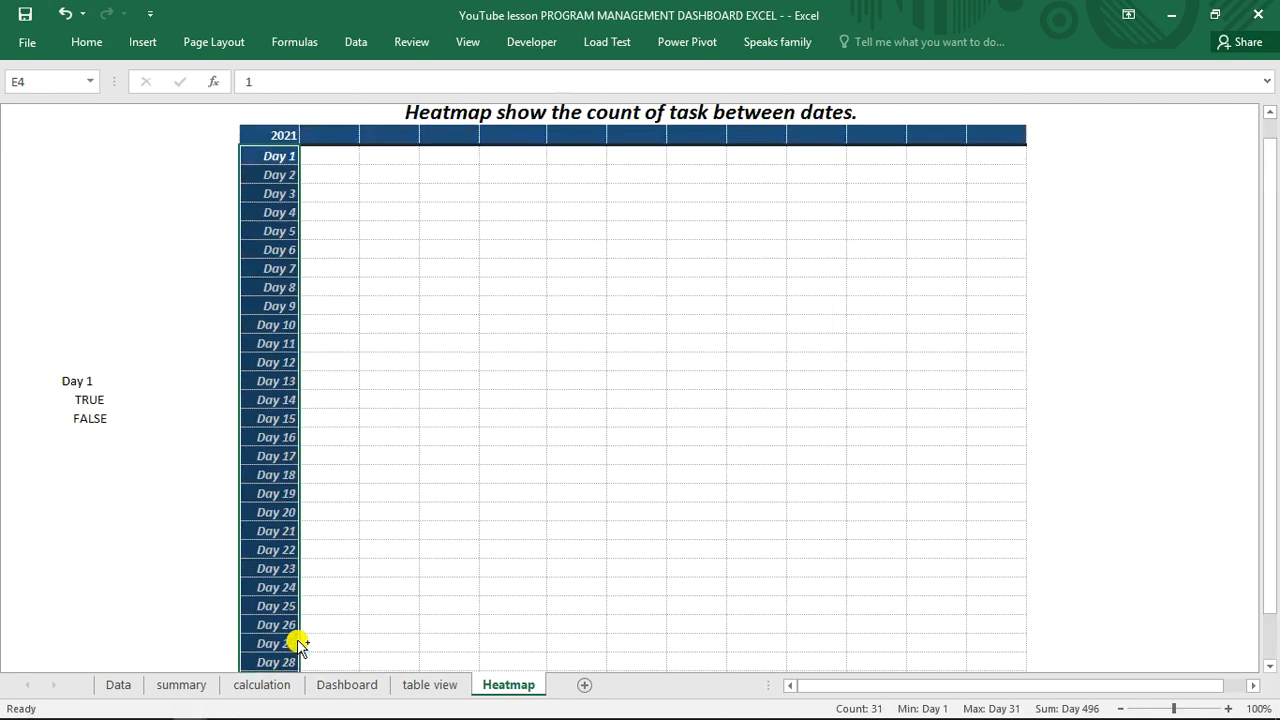
- Clear the custom number format code from the day labels in column E
{"action": "key", "text": "ctrl+1"}
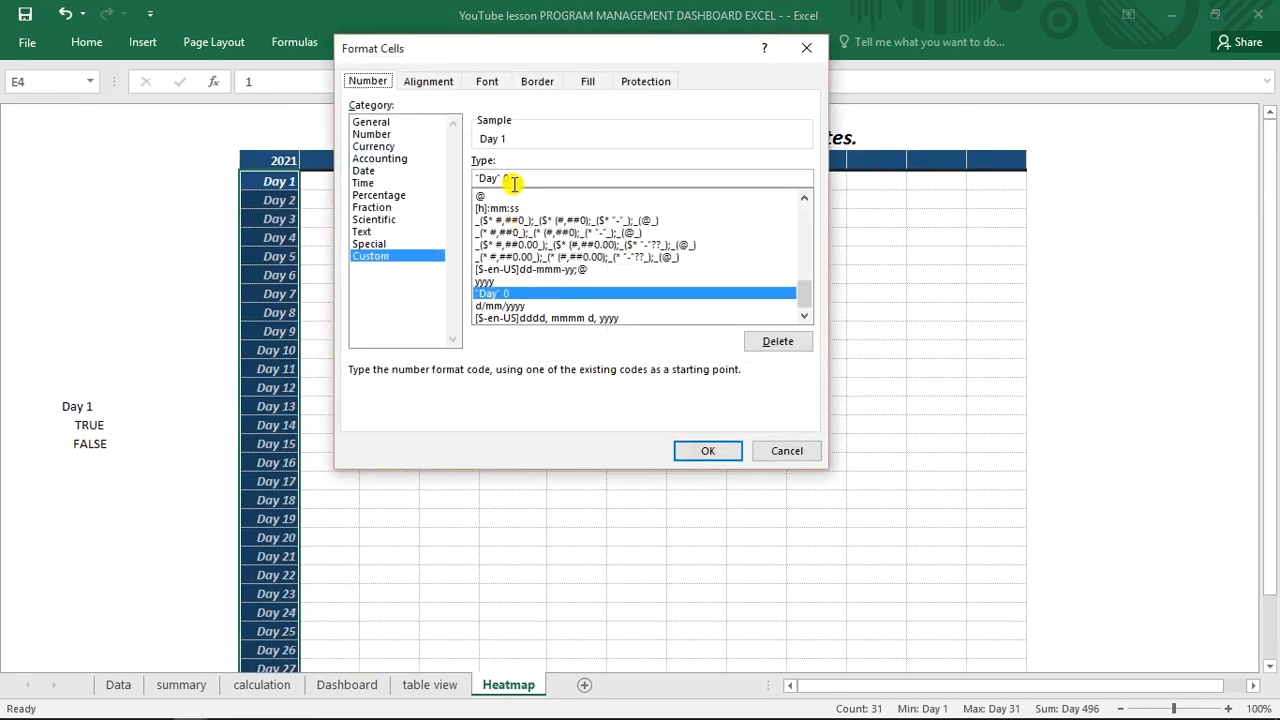
{"action": "left_click_drag", "start_coordinate": [513, 178], "coordinate": [472, 179]}
{"action": "key", "text": "BackSpace"}
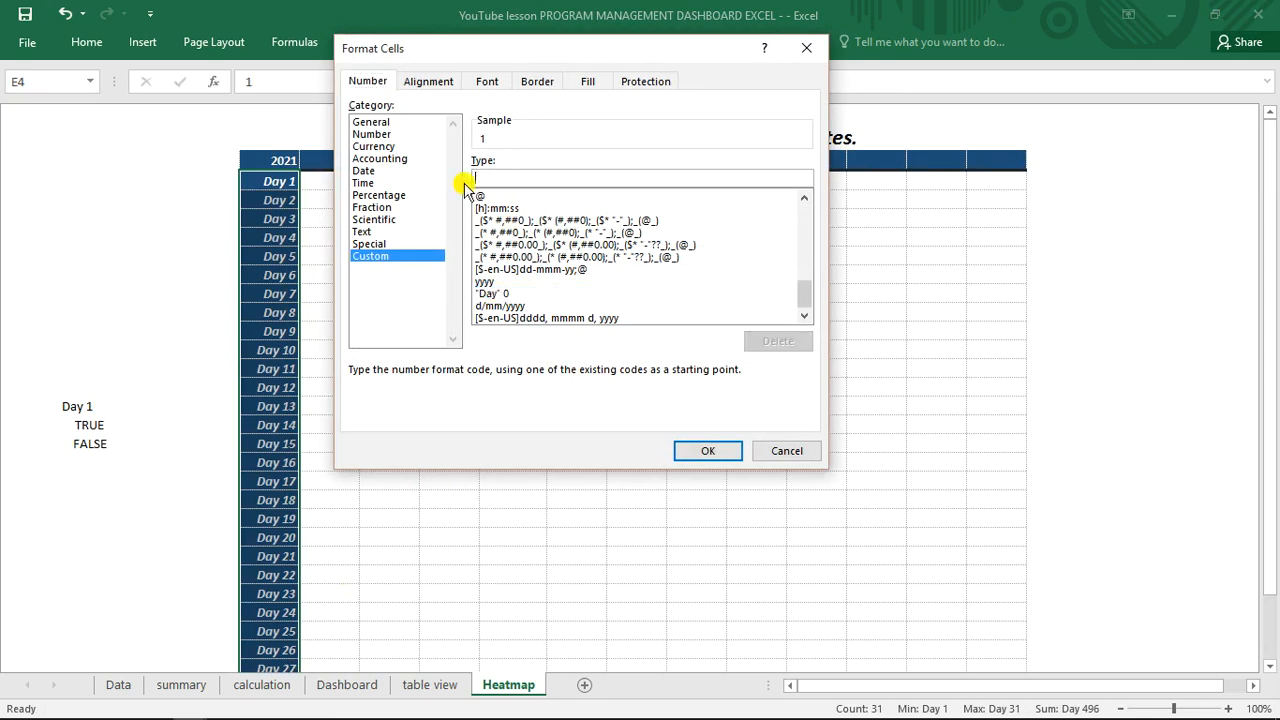
{"action": "left_click", "coordinate": [702, 450]}
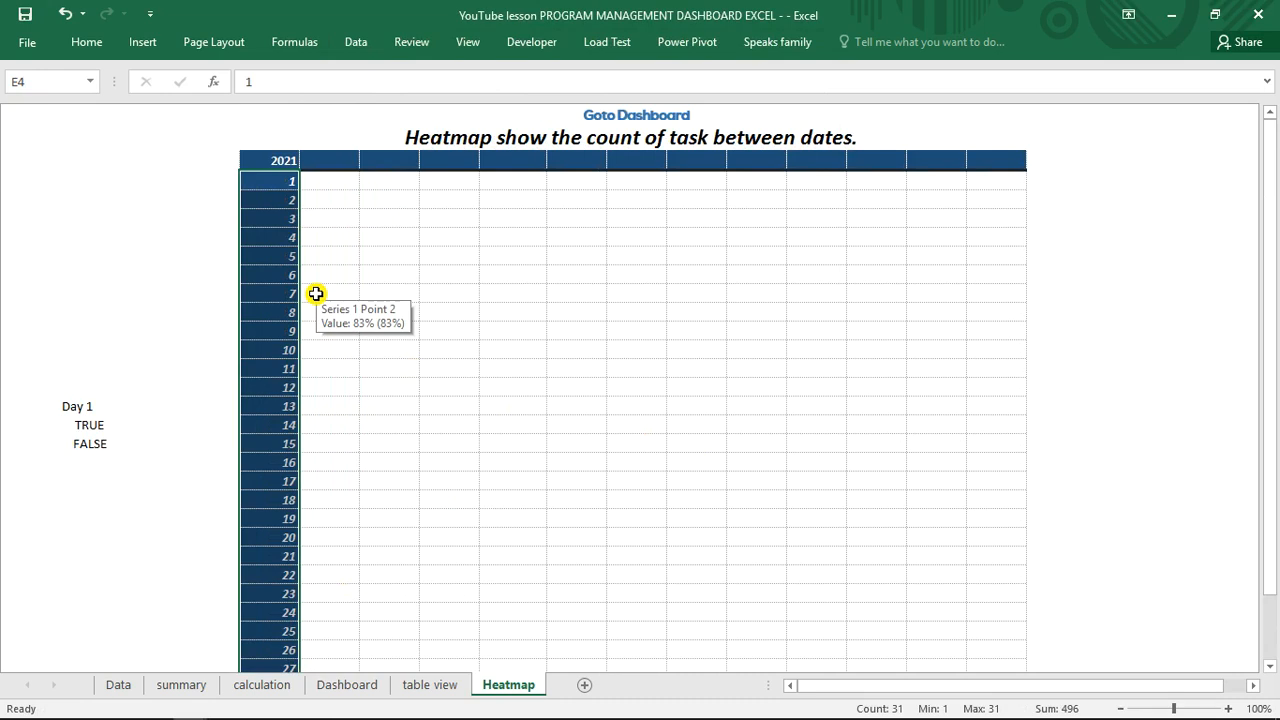
- Apply the custom number format "Day" 0 to the numbers in the heatmap's day column, and check the value in E6
{"action": "key", "text": "ctrl+1"}
{"action": "left_click", "coordinate": [372, 255]}
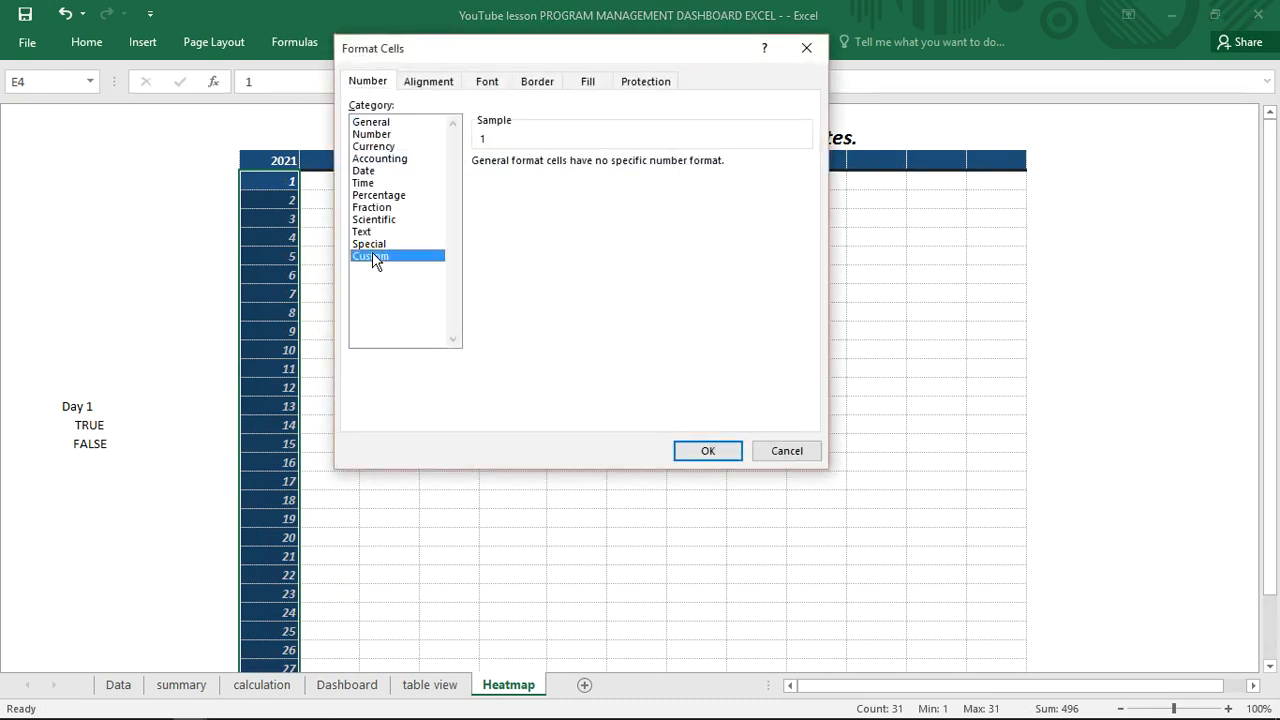
{"action": "left_click_drag", "start_coordinate": [518, 178], "coordinate": [460, 180]}
{"action": "type", "text": "\"Day\" 0"}
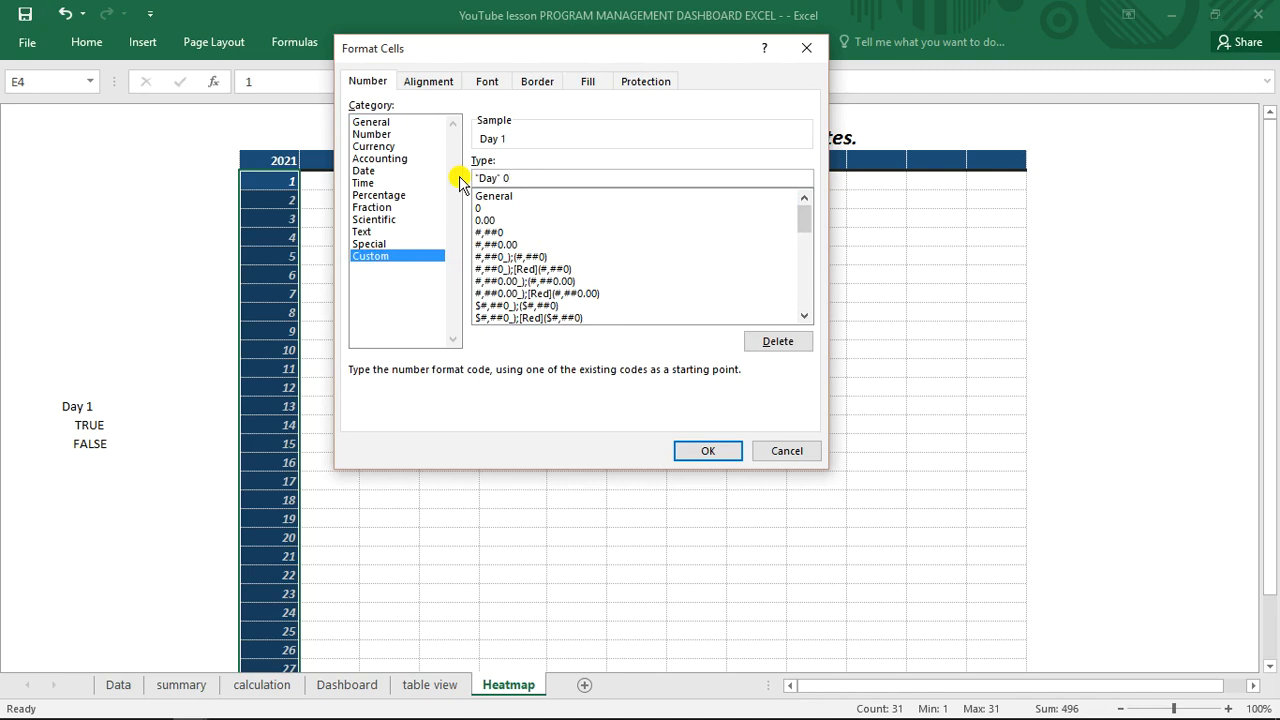
{"action": "left_click", "coordinate": [700, 452]}
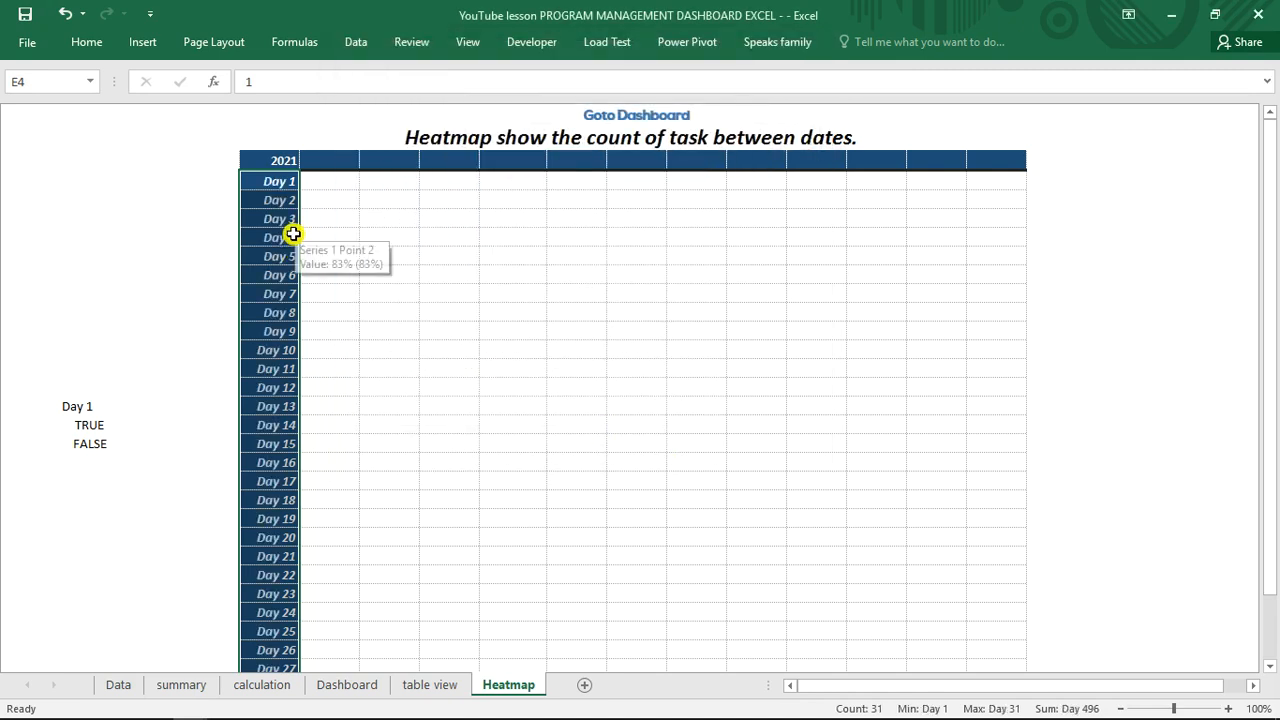
{"action": "left_click", "coordinate": [278, 217]}
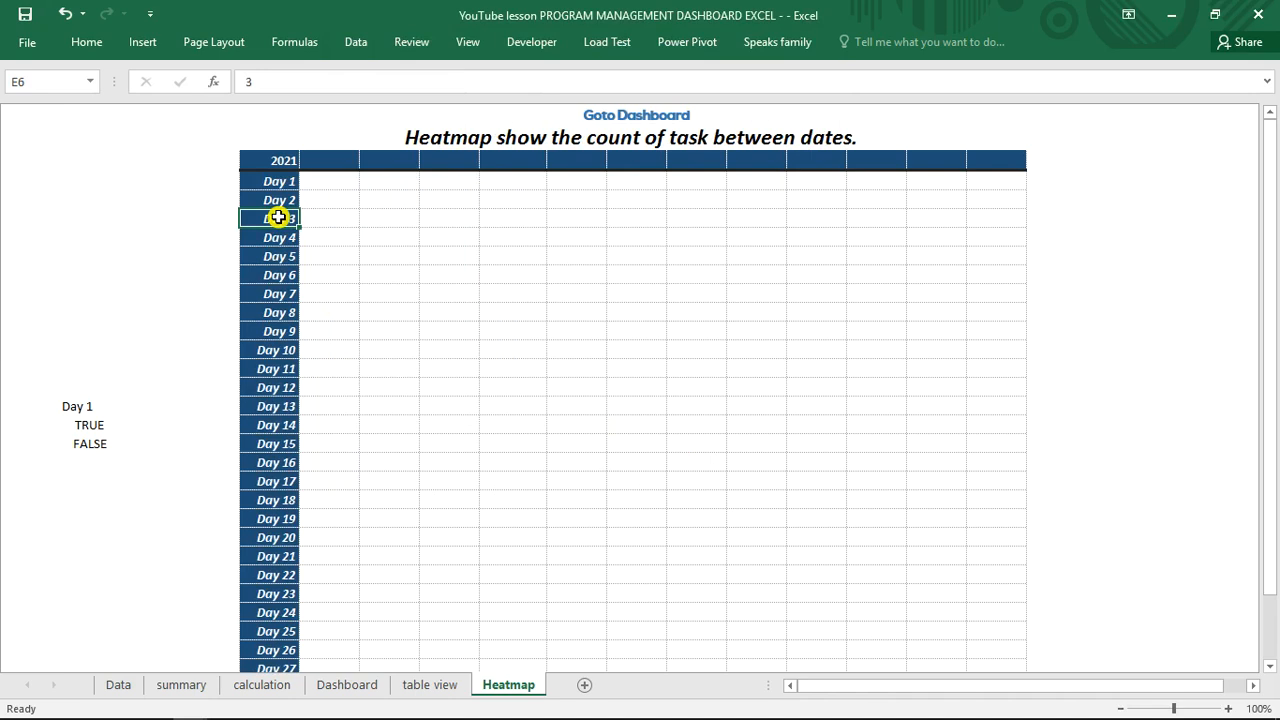
- Enter Jan in F3 and fill the month names across the header row through Dec
{"action": "left_click", "coordinate": [320, 164]}
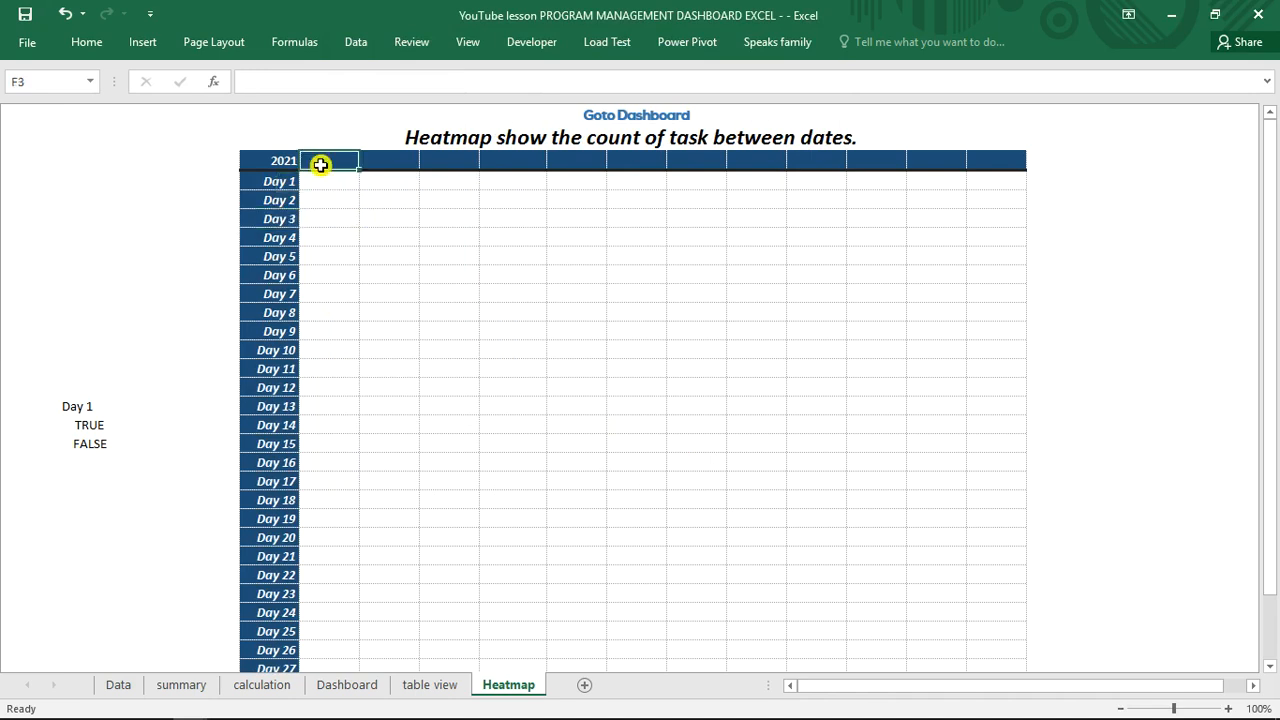
{"action": "type", "text": "J"}
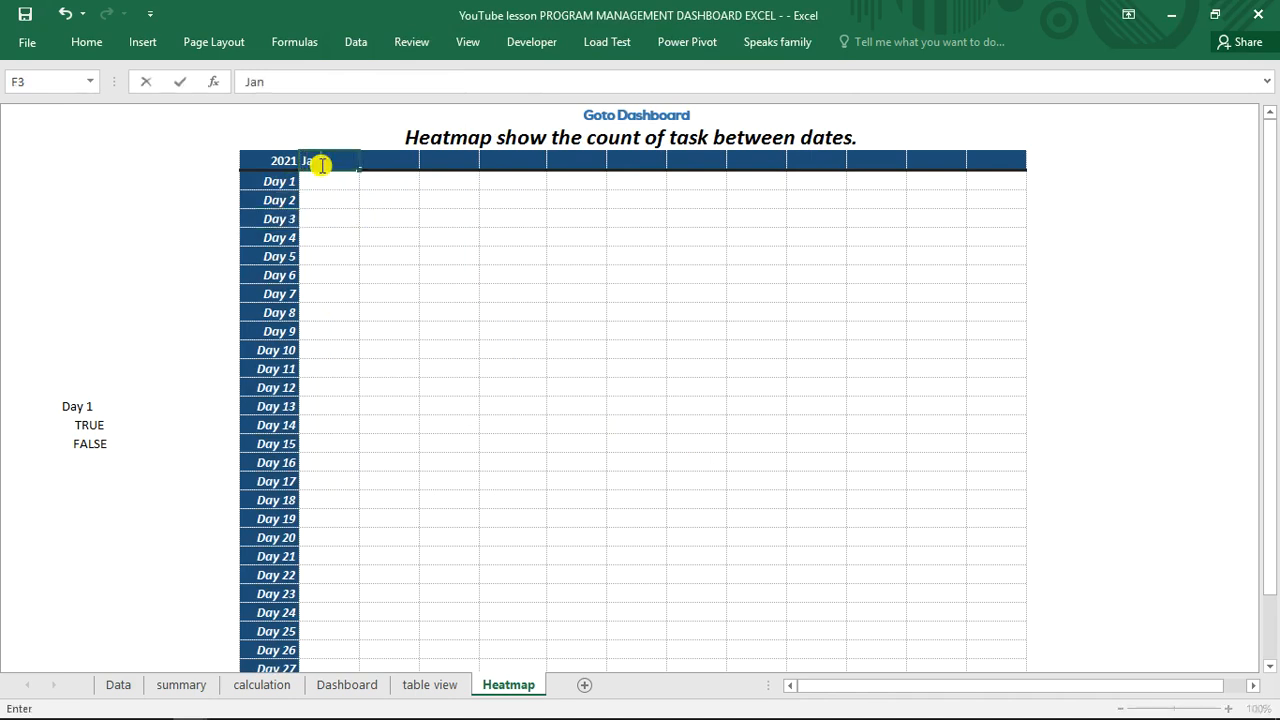
{"action": "type", "text": "an"}
{"action": "key", "text": "Return"}
{"action": "left_click", "coordinate": [322, 163]}
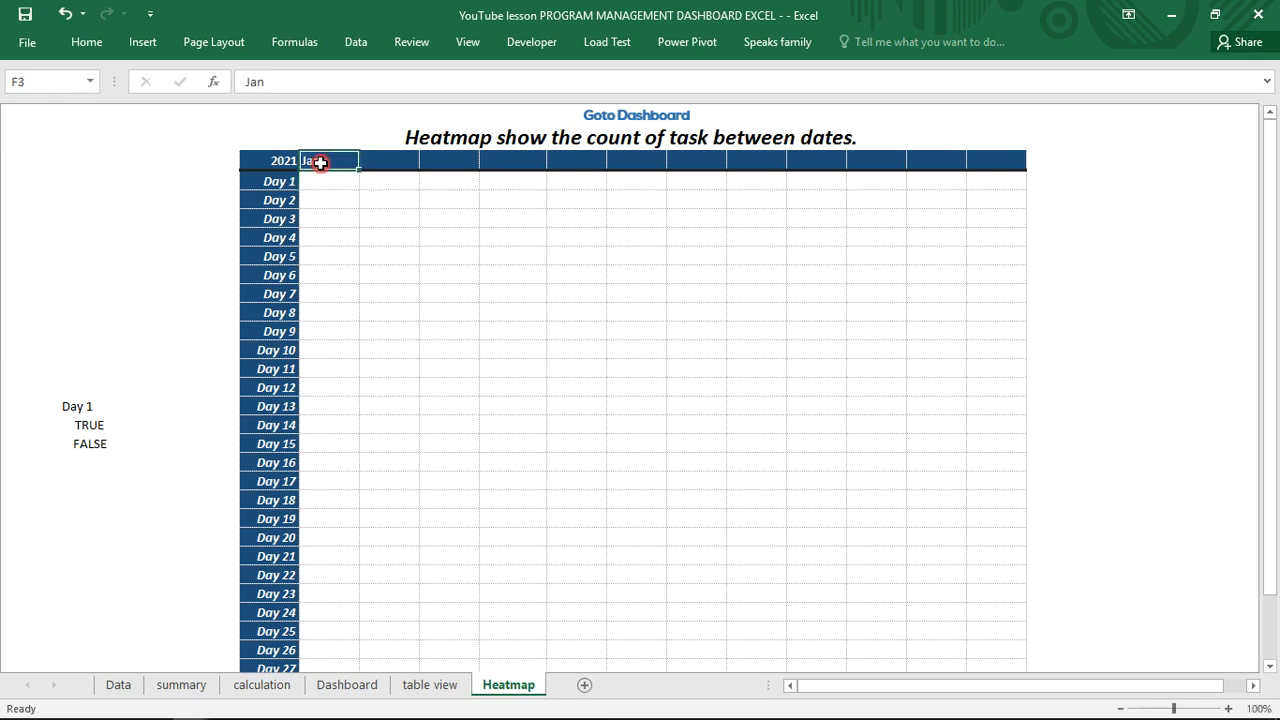
{"action": "left_click_drag", "start_coordinate": [353, 165], "coordinate": [999, 160]}
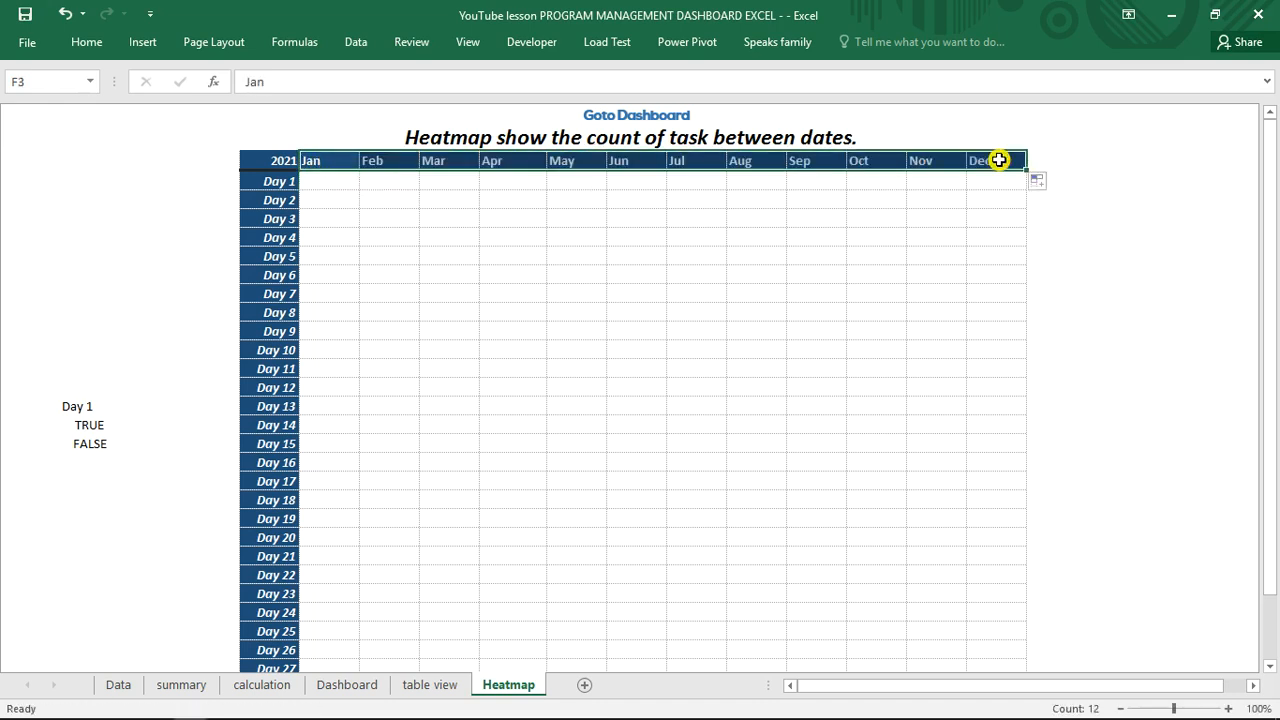
- Start a COUNTIFS formula in F4, the cell for Day 1 of Jan
{"action": "left_click", "coordinate": [401, 179]}
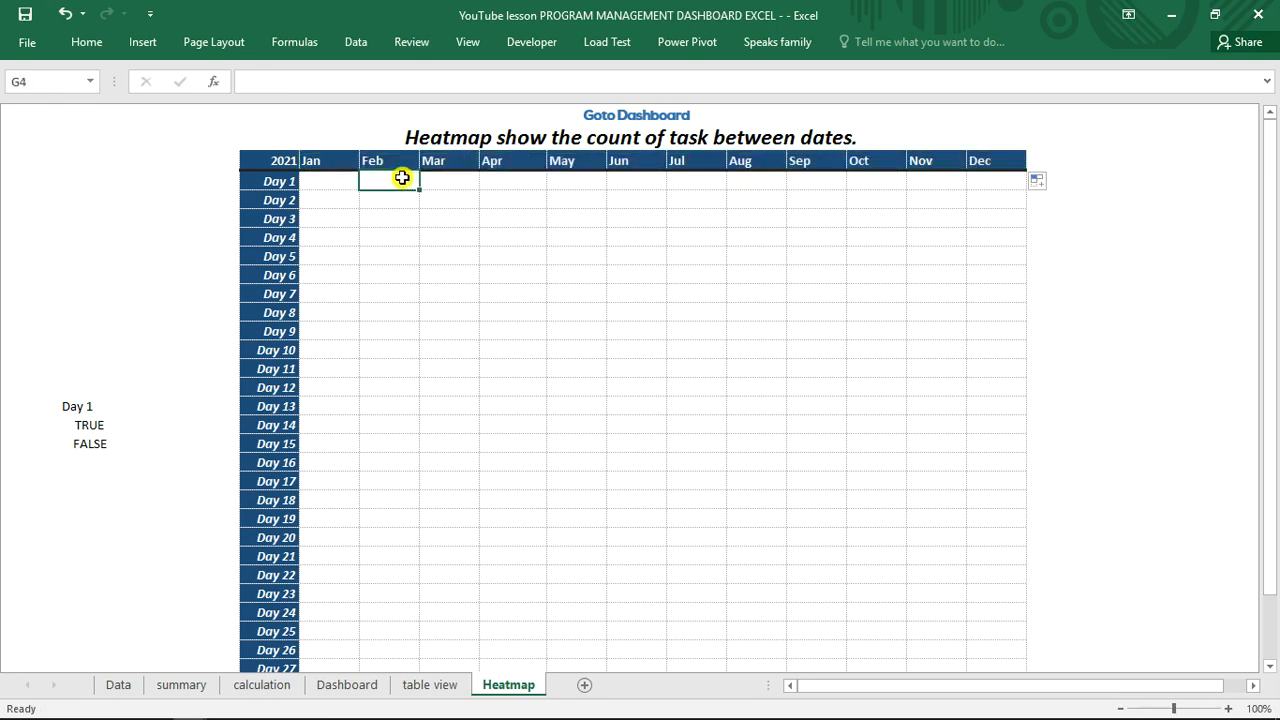
{"action": "left_click", "coordinate": [331, 179]}
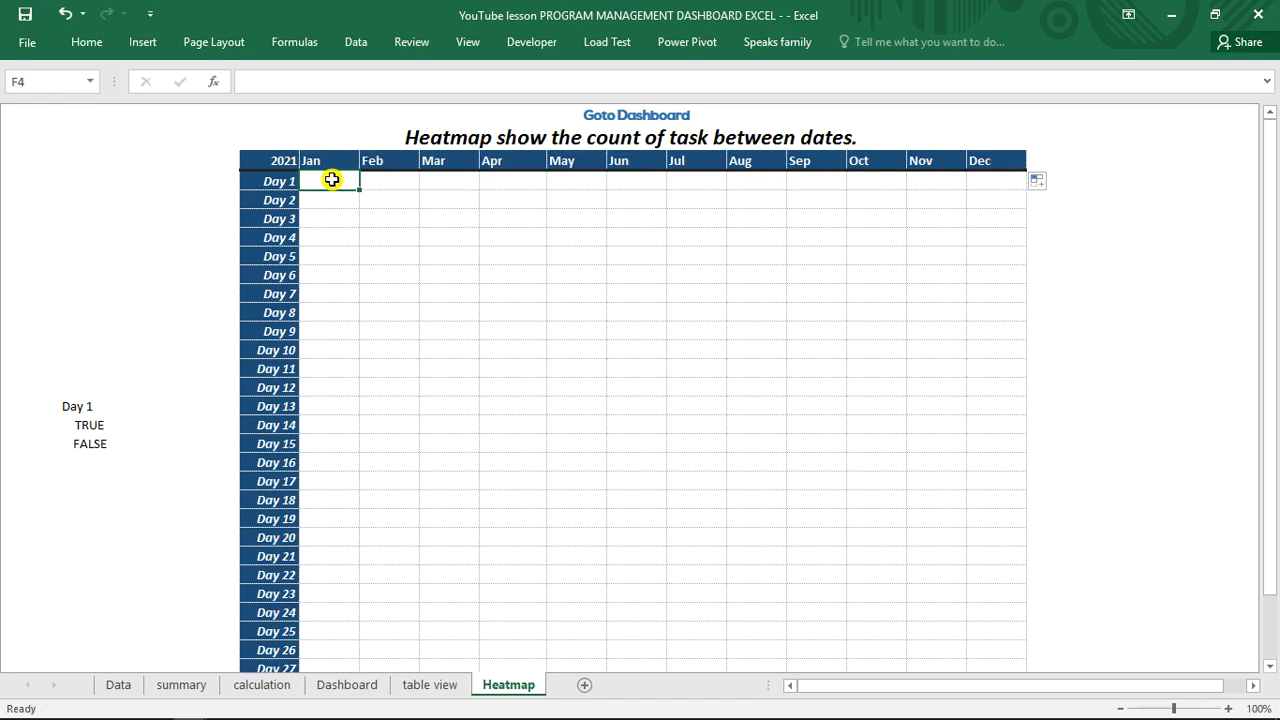
{"action": "type", "text": "="}
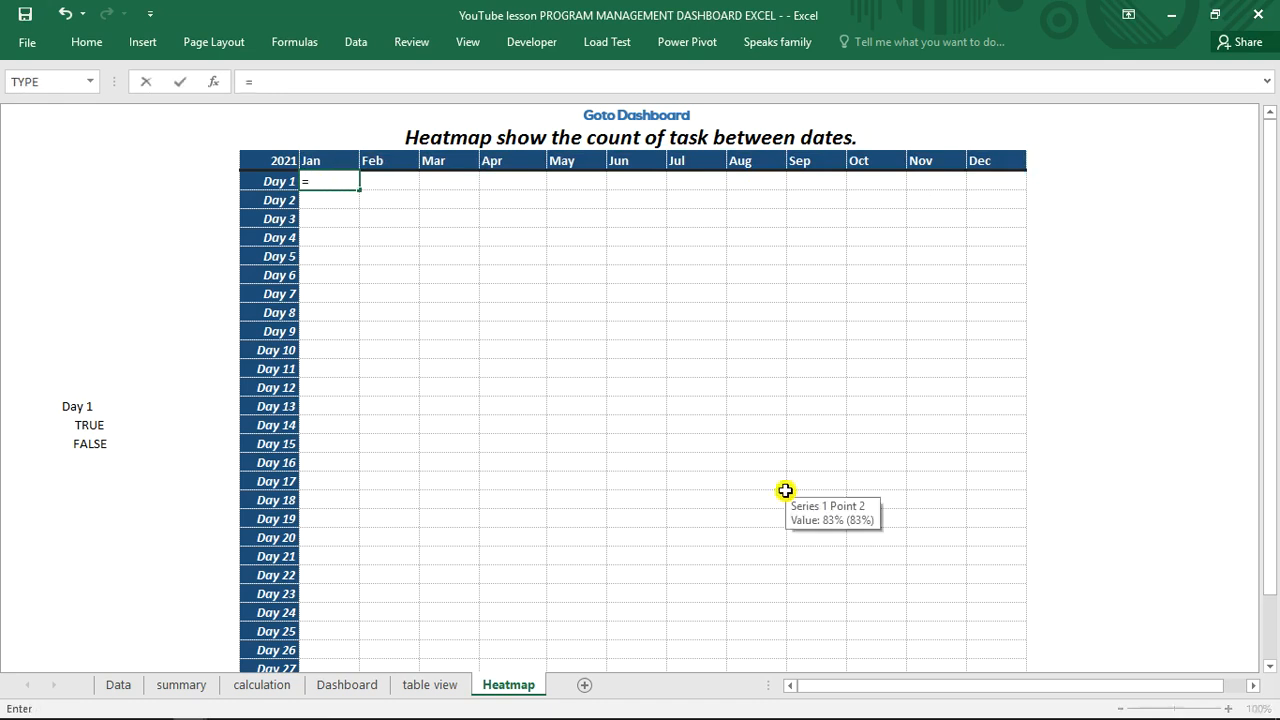
{"action": "type", "text": "cont"}
{"action": "key", "text": "BackSpace"}
{"action": "type", "text": "unt"}
{"action": "key", "text": "BackSpace"}
{"action": "key", "text": "BackSpace"}
{"action": "key", "text": "BackSpace"}
{"action": "key", "text": "BackSpace"}
{"action": "key", "text": "BackSpace"}
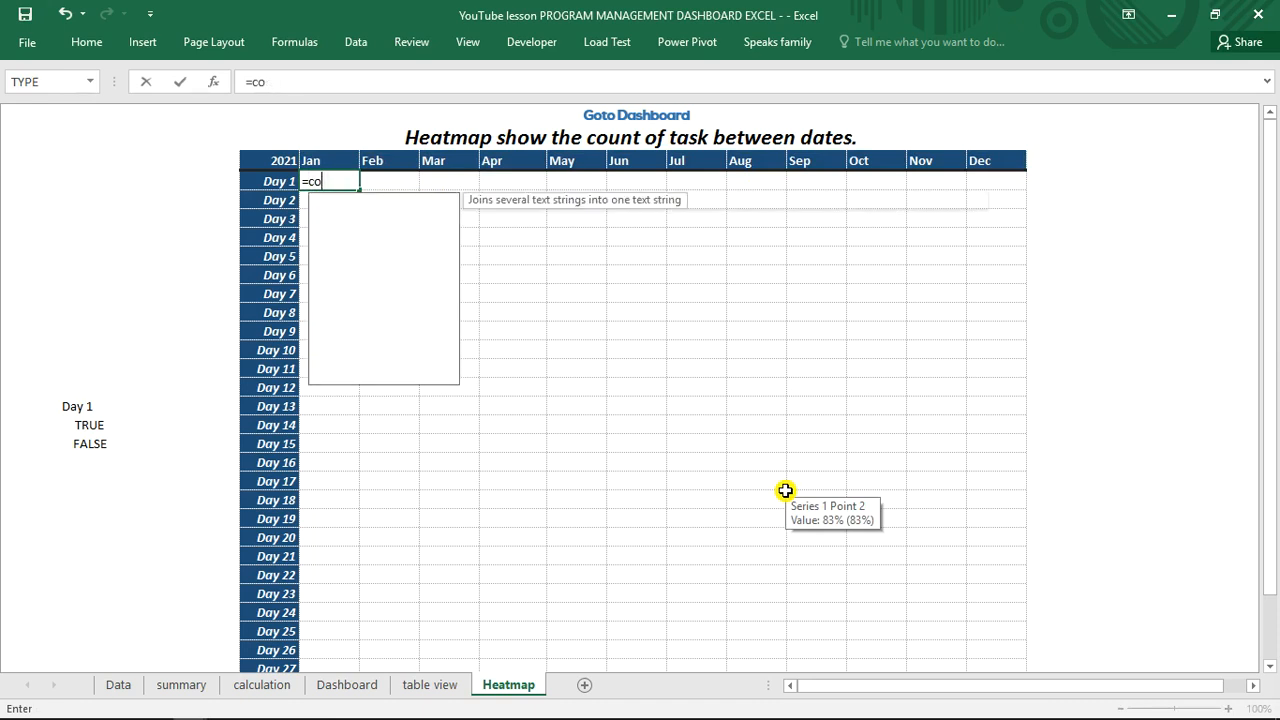
{"action": "type", "text": "unti"}
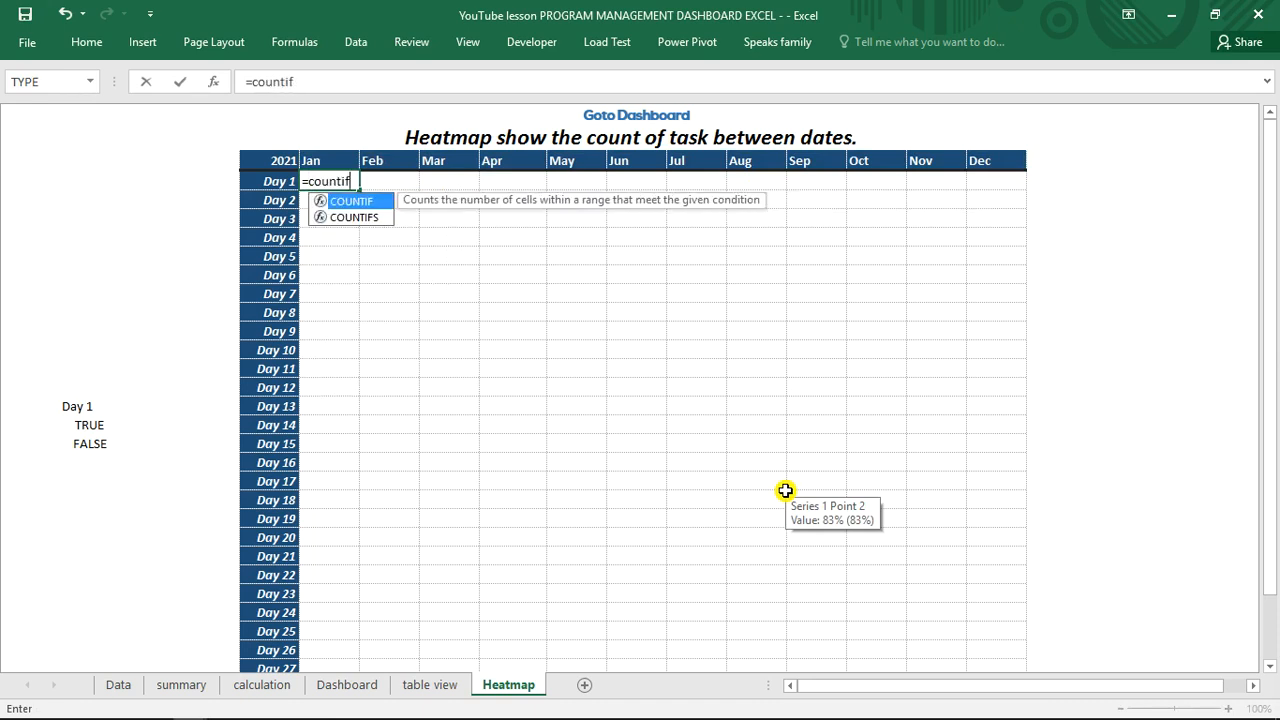
{"action": "type", "text": "f"}
{"action": "key", "text": "Down"}
{"action": "key", "text": "Tab"}
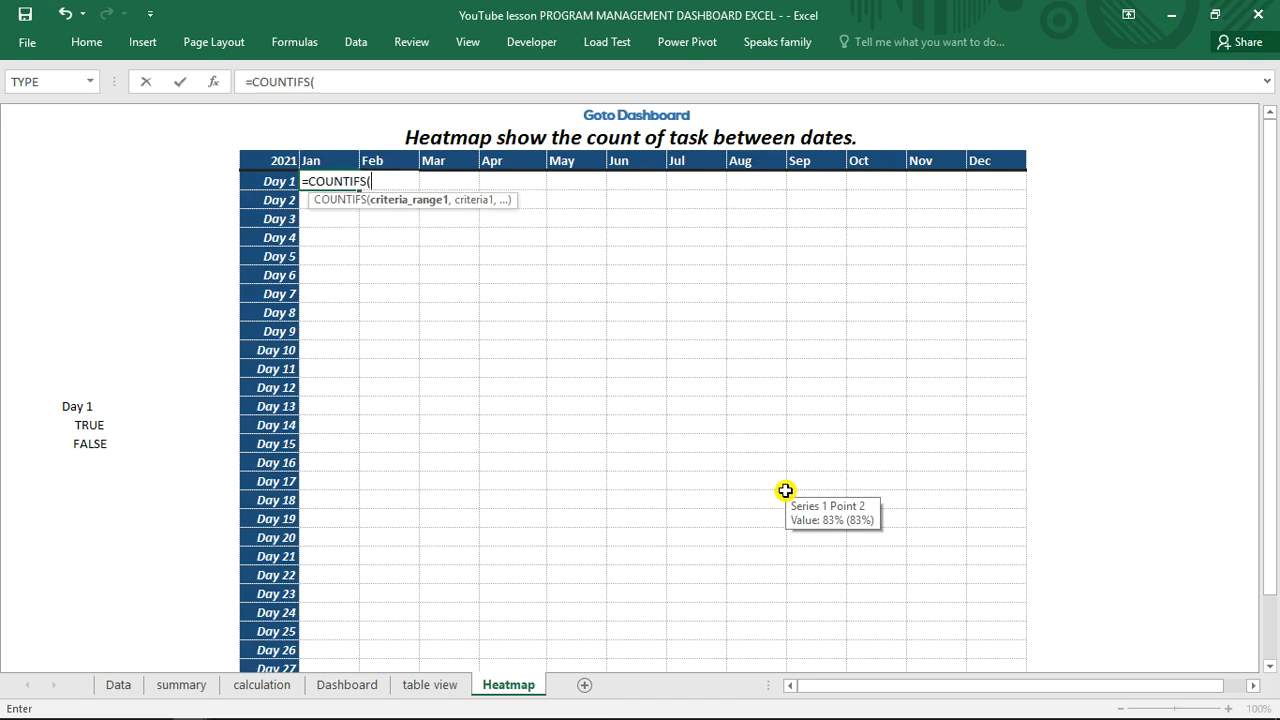
- Set the first criteria range to the Data sheet's Start Date column as $C:$C and give its criterion the operator "<="
{"action": "left_click", "coordinate": [127, 689]}
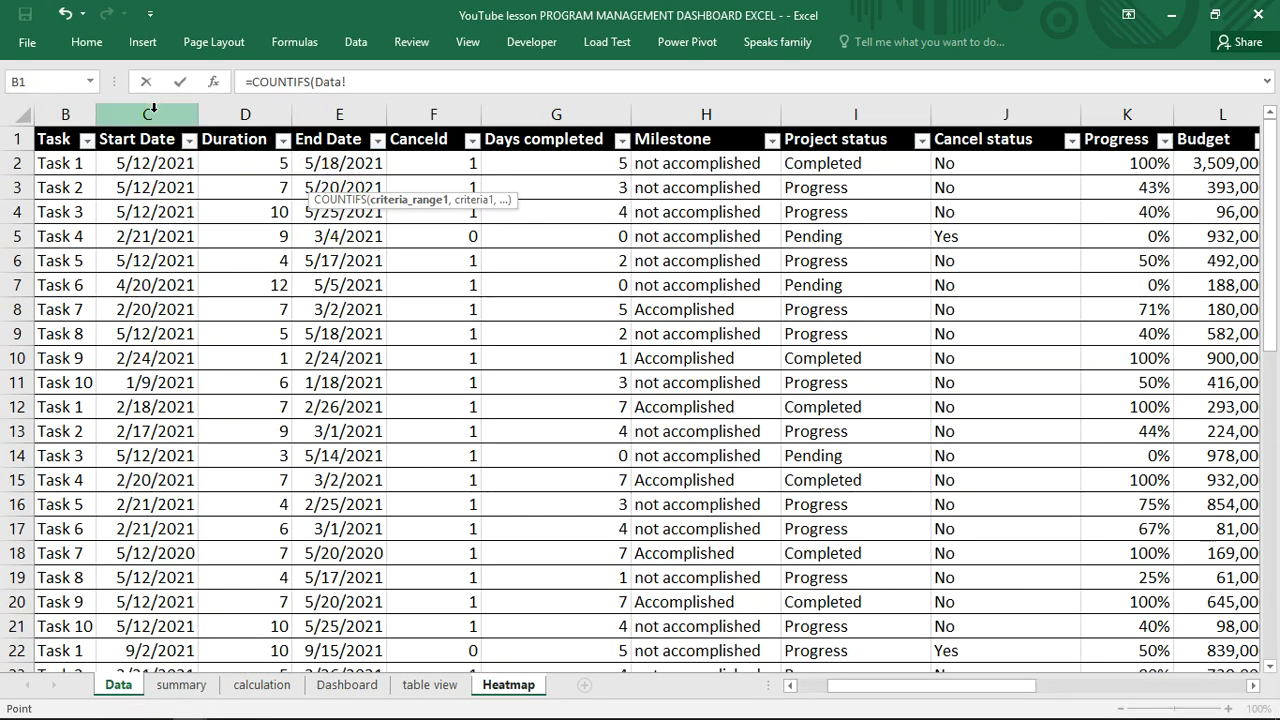
{"action": "left_click", "coordinate": [153, 110]}
{"action": "left_click", "coordinate": [380, 80]}
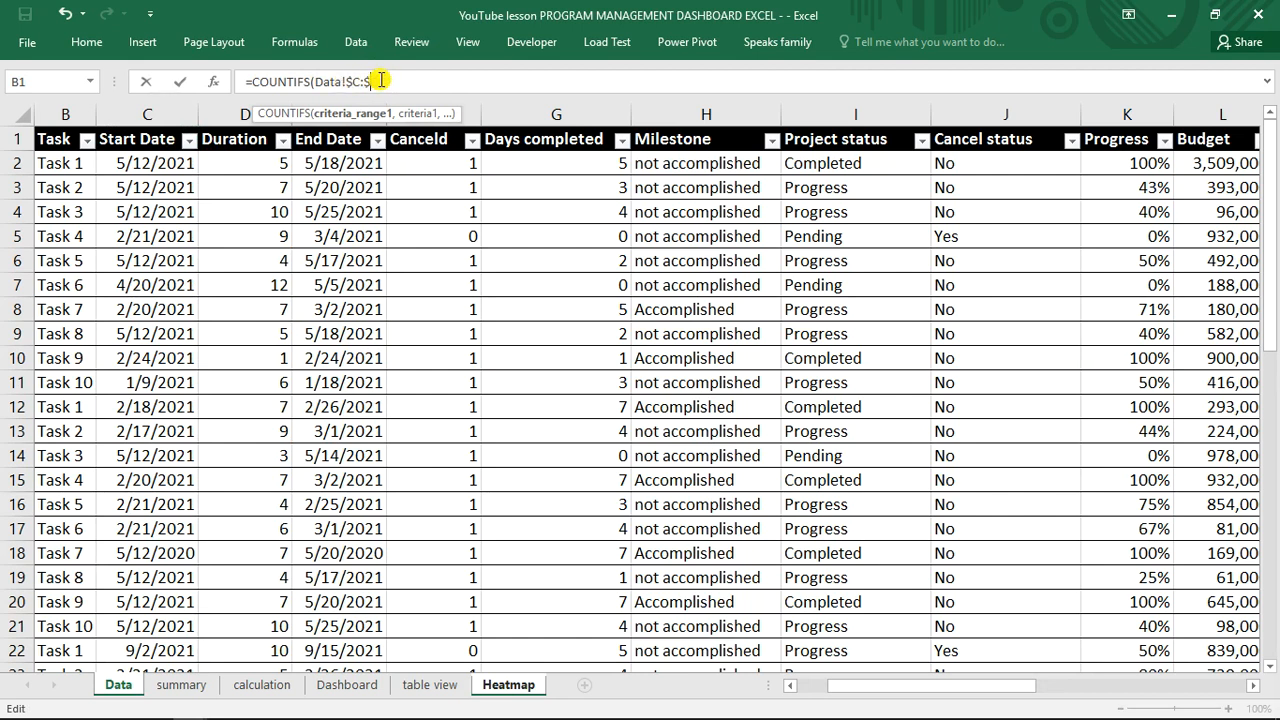
{"action": "type", "text": ","}
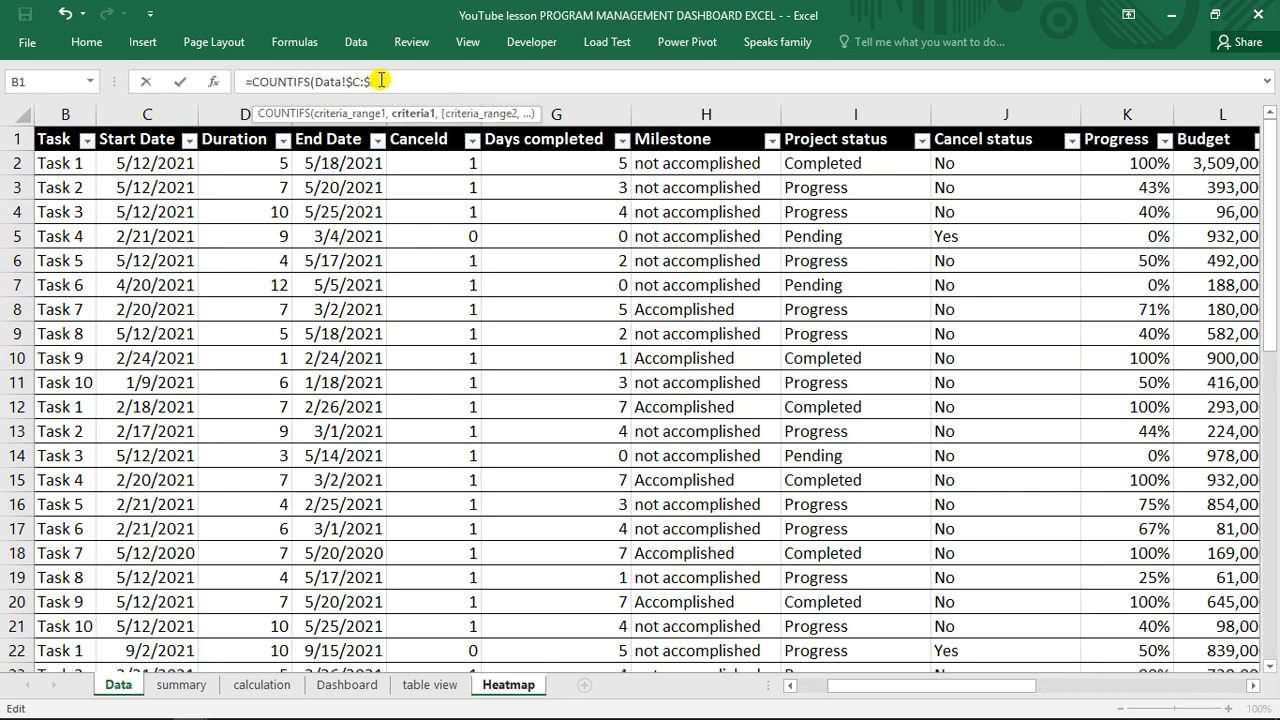
{"action": "type", "text": "\"<="}
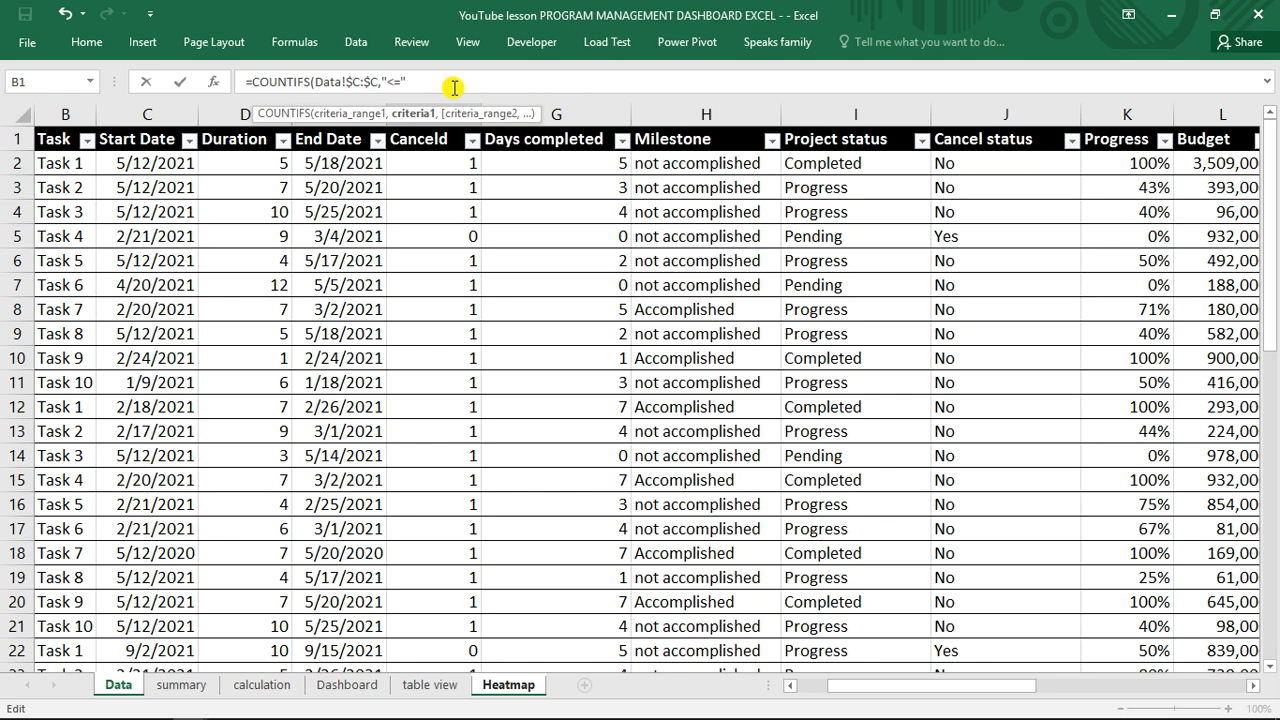
- Return to the Heatmap sheet and remove the surplus comma and sheet reference after the "<=" operator in the F4 formula
{"action": "type", "text": ","}
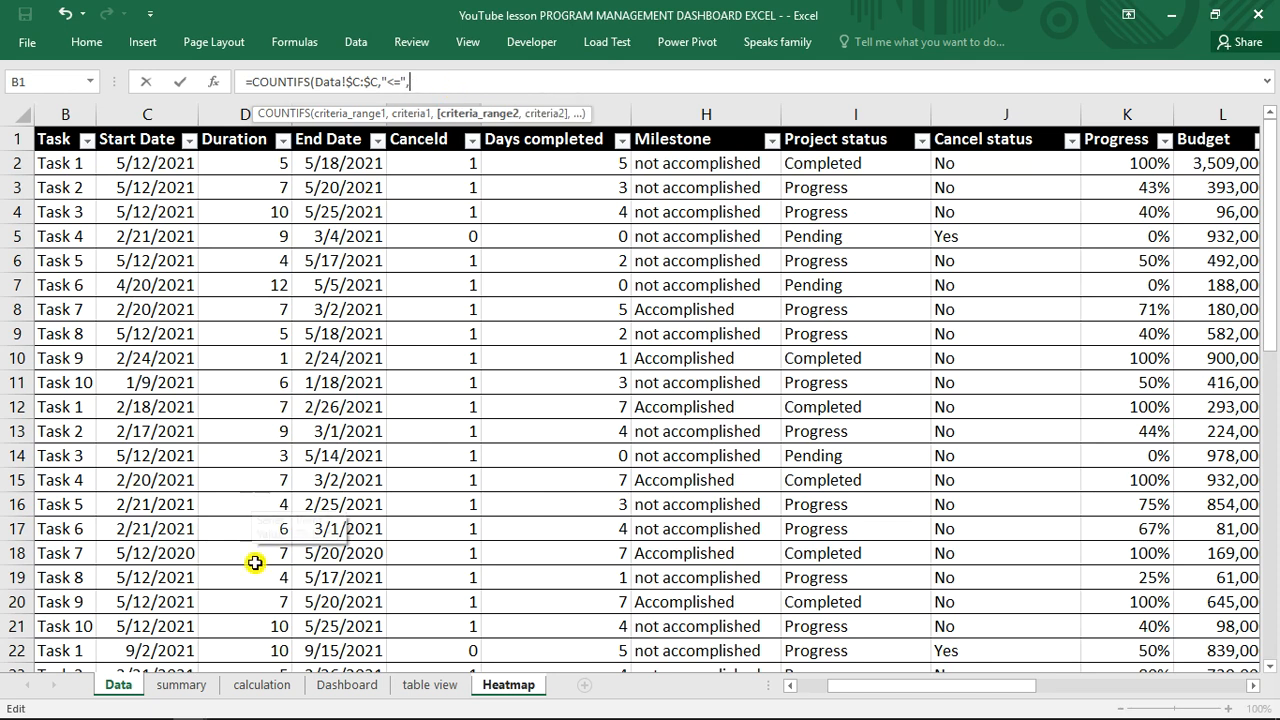
{"action": "left_click", "coordinate": [481, 688]}
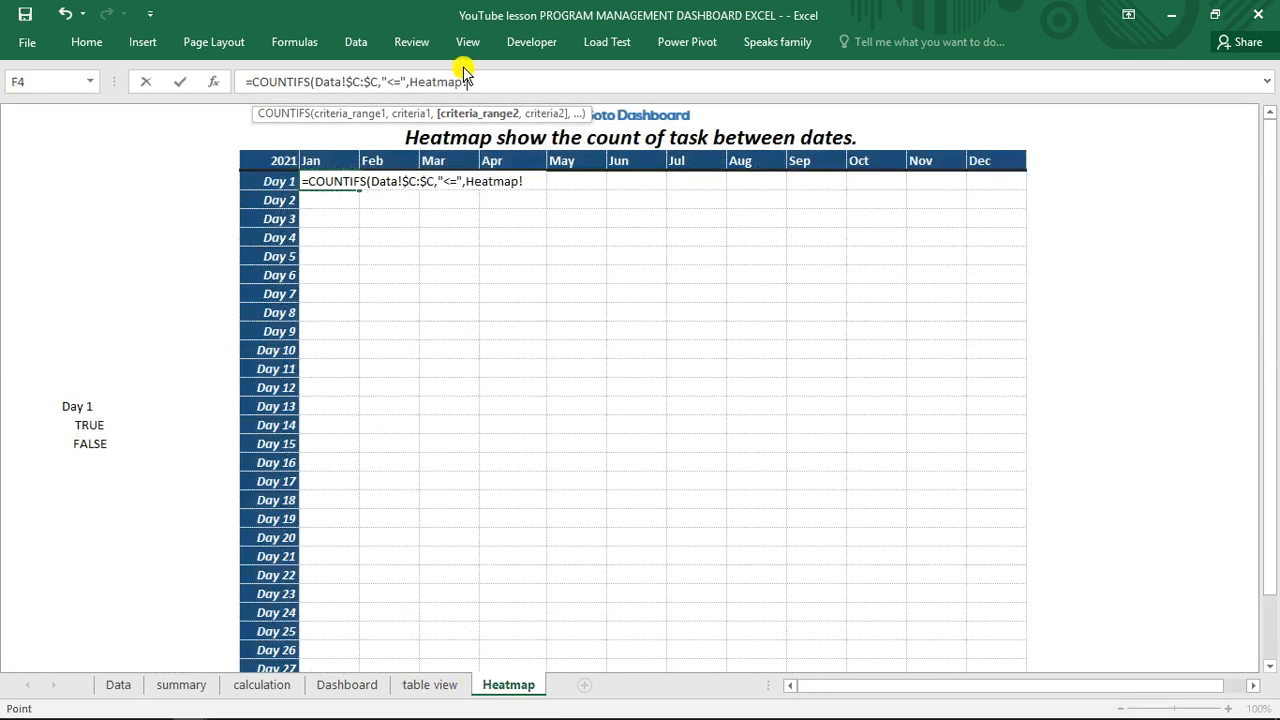
{"action": "key", "text": "BackSpace"}
{"action": "key", "text": "BackSpace"}
{"action": "key", "text": "BackSpace"}
{"action": "key", "text": "BackSpace"}
{"action": "key", "text": "BackSpace"}
{"action": "key", "text": "BackSpace"}
{"action": "key", "text": "BackSpace"}
{"action": "key", "text": "BackSpace"}
{"action": "key", "text": "BackSpace"}
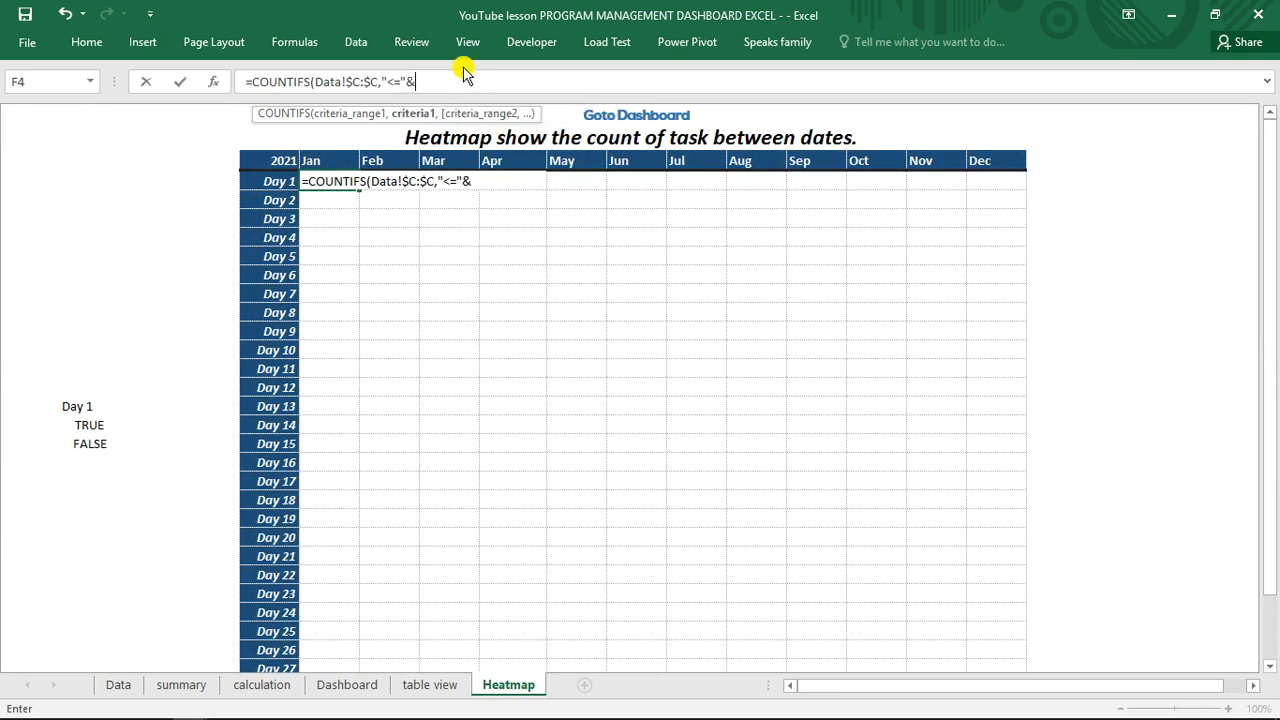
- Append &DATEVALUE to the "<=" criterion, joining Heatmap cells E4, F3 and E3 with "-" separators, and close its parenthesis
{"action": "type", "text": "&date"}
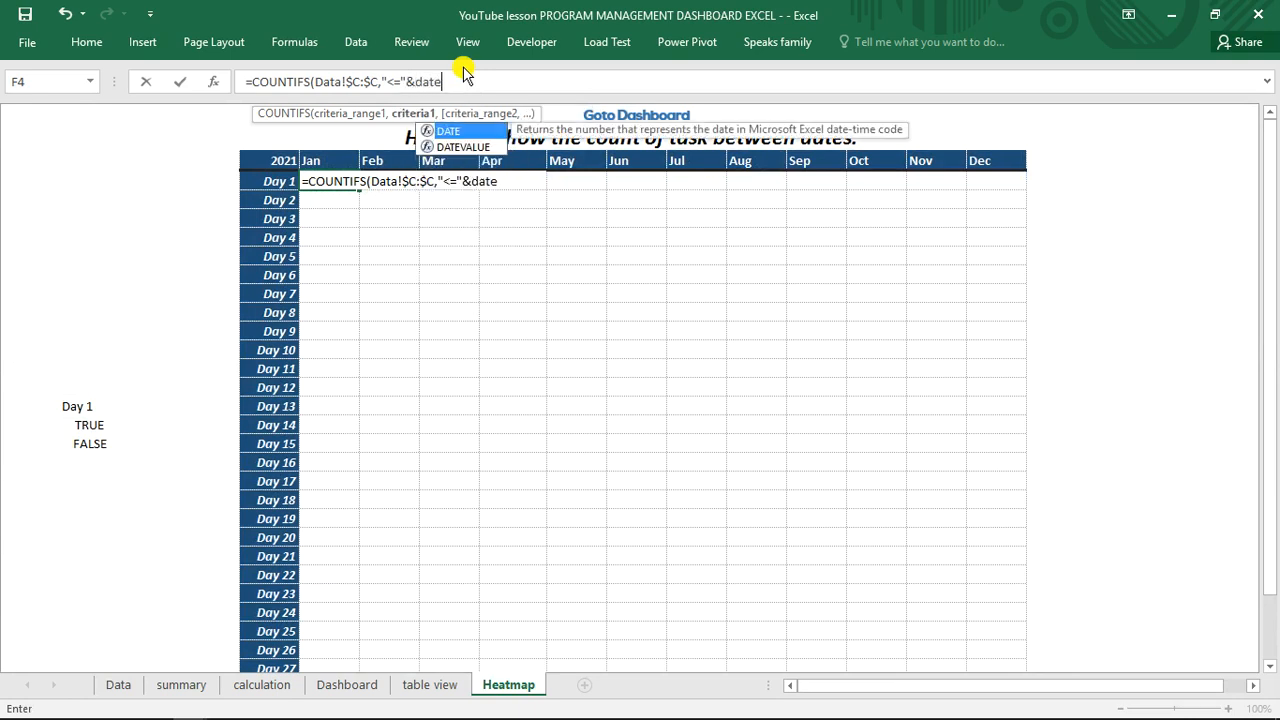
{"action": "key", "text": "Down"}
{"action": "key", "text": "Tab"}
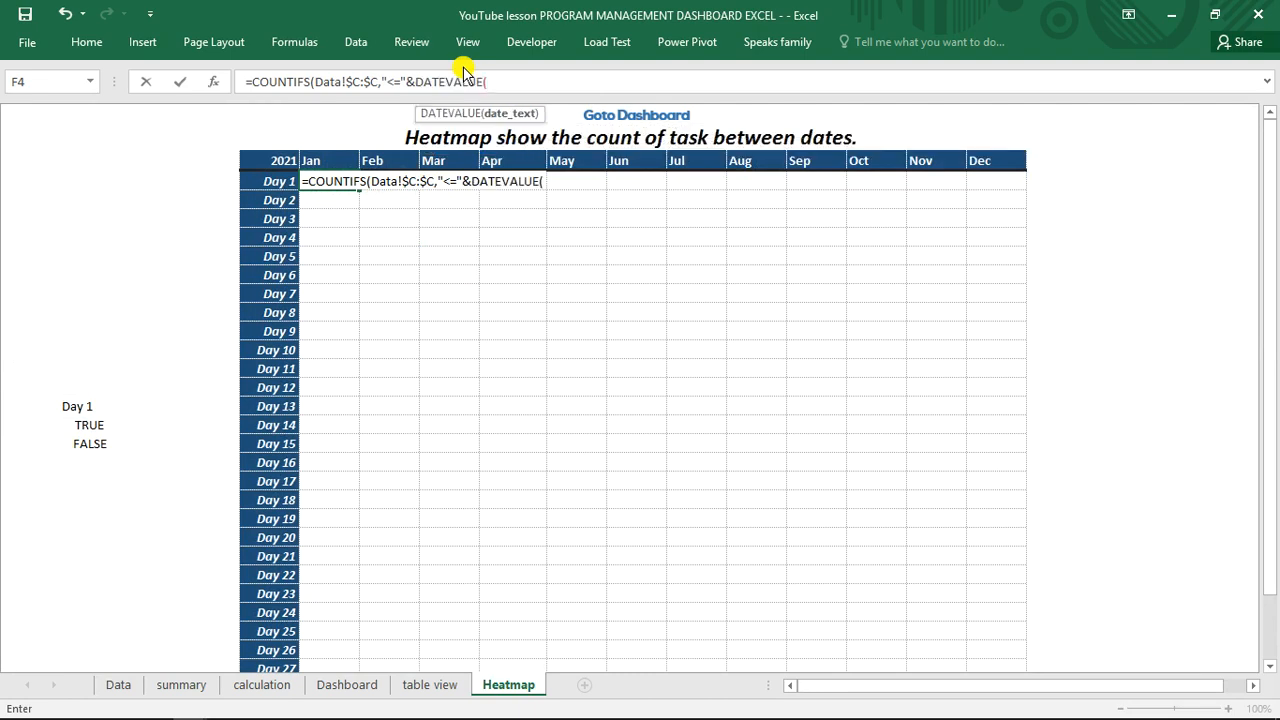
{"action": "left_click", "coordinate": [279, 181]}
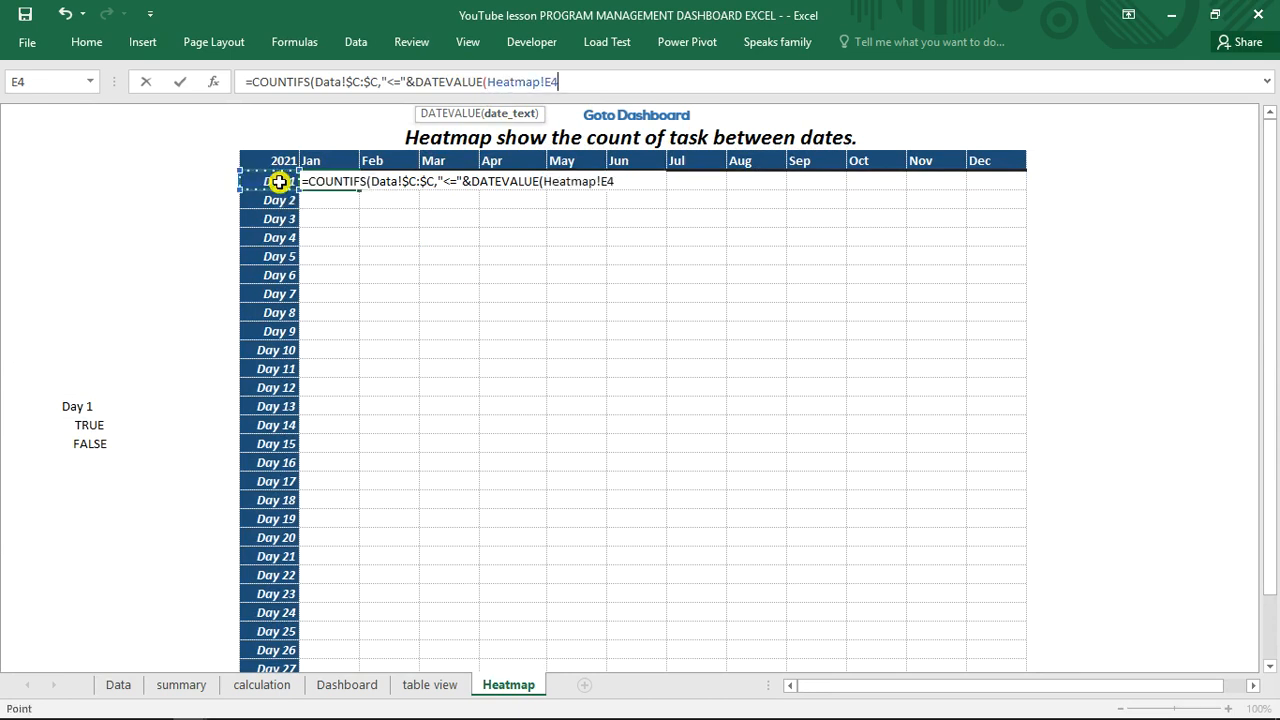
{"action": "type", "text": "&\"-\"&"}
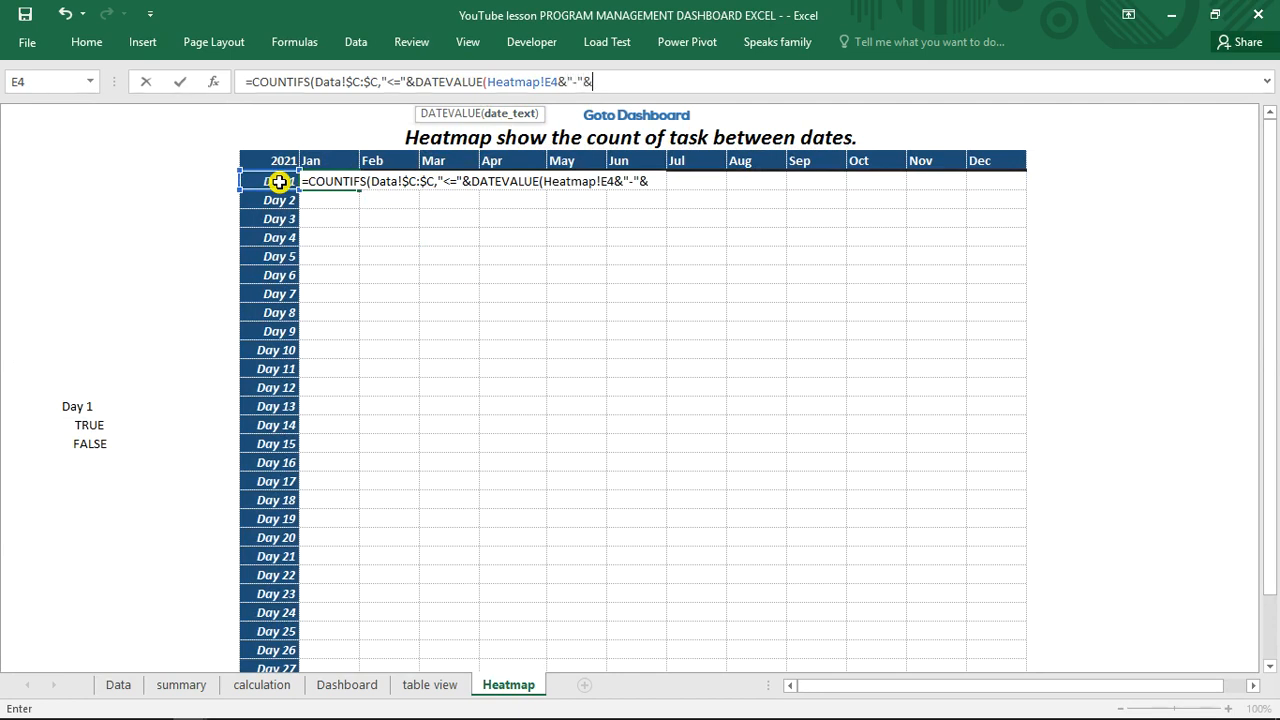
{"action": "left_click", "coordinate": [330, 159]}
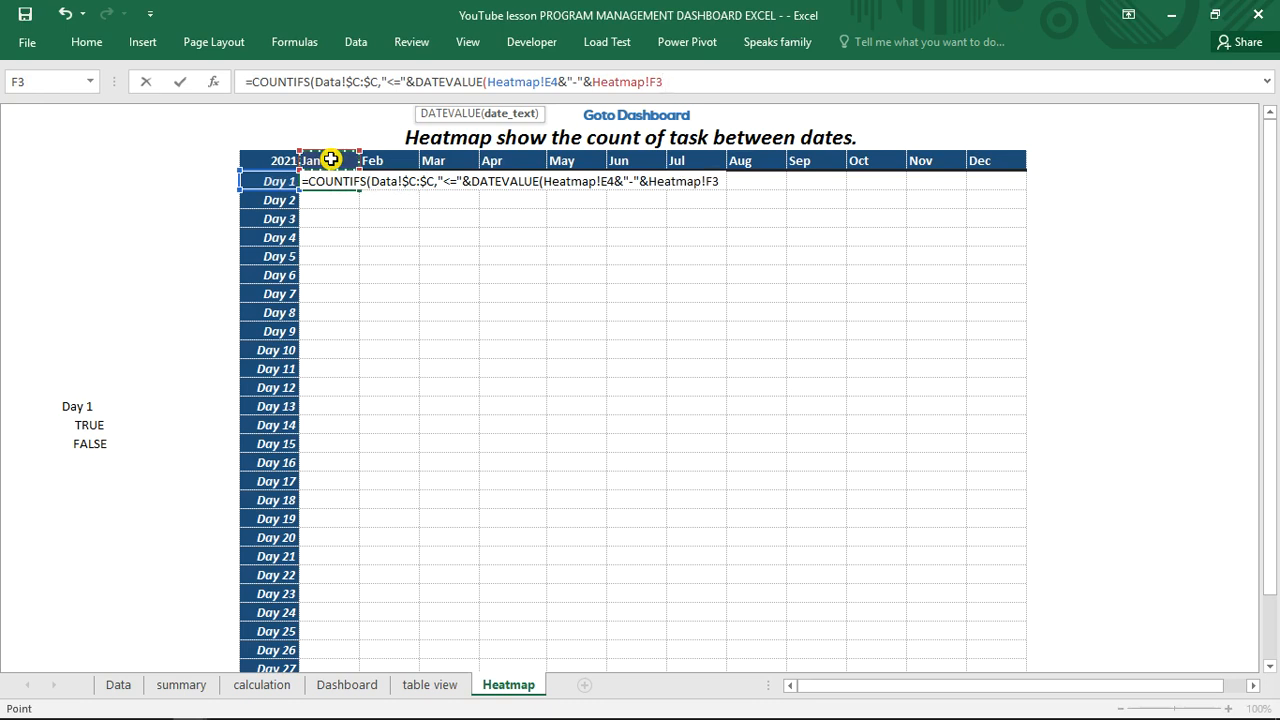
{"action": "type", "text": "&\"-\"&"}
{"action": "left_click", "coordinate": [286, 161]}
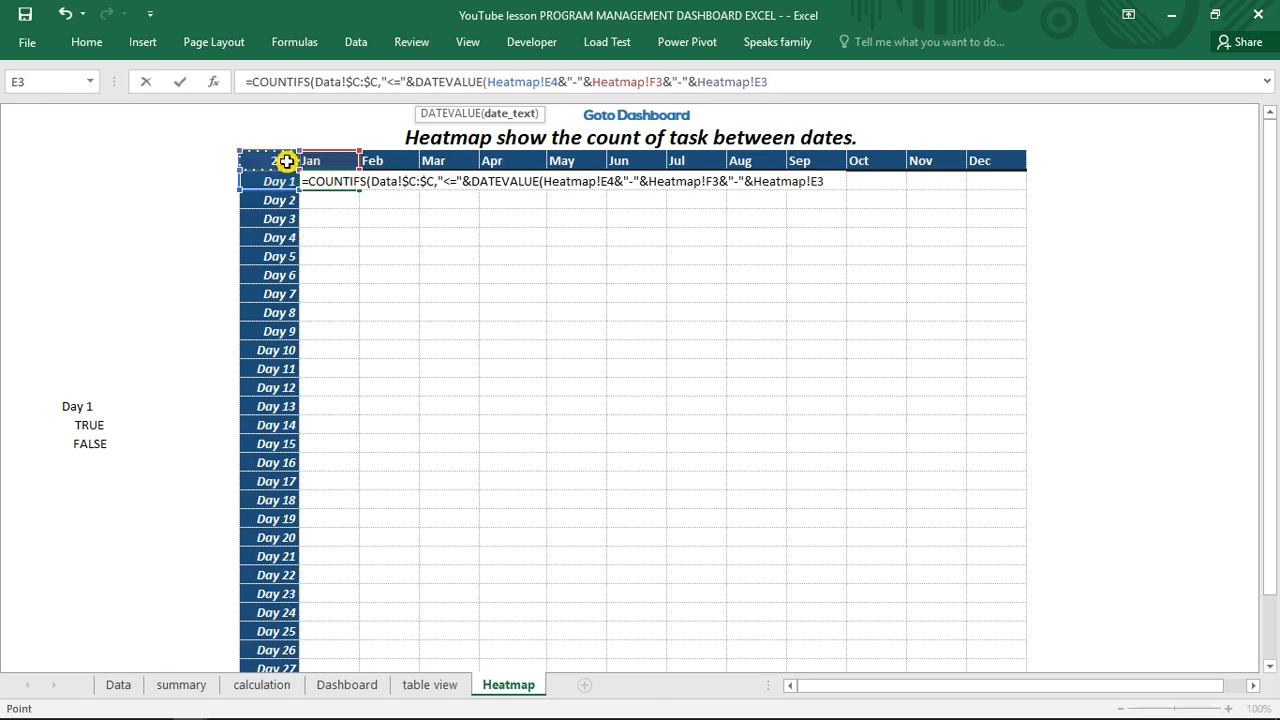
{"action": "type", "text": ")"}
- Anchor the DATEVALUE references as $E4 for the day, $F3 for the month and $E$3 for the year
{"action": "left_click", "coordinate": [555, 82]}
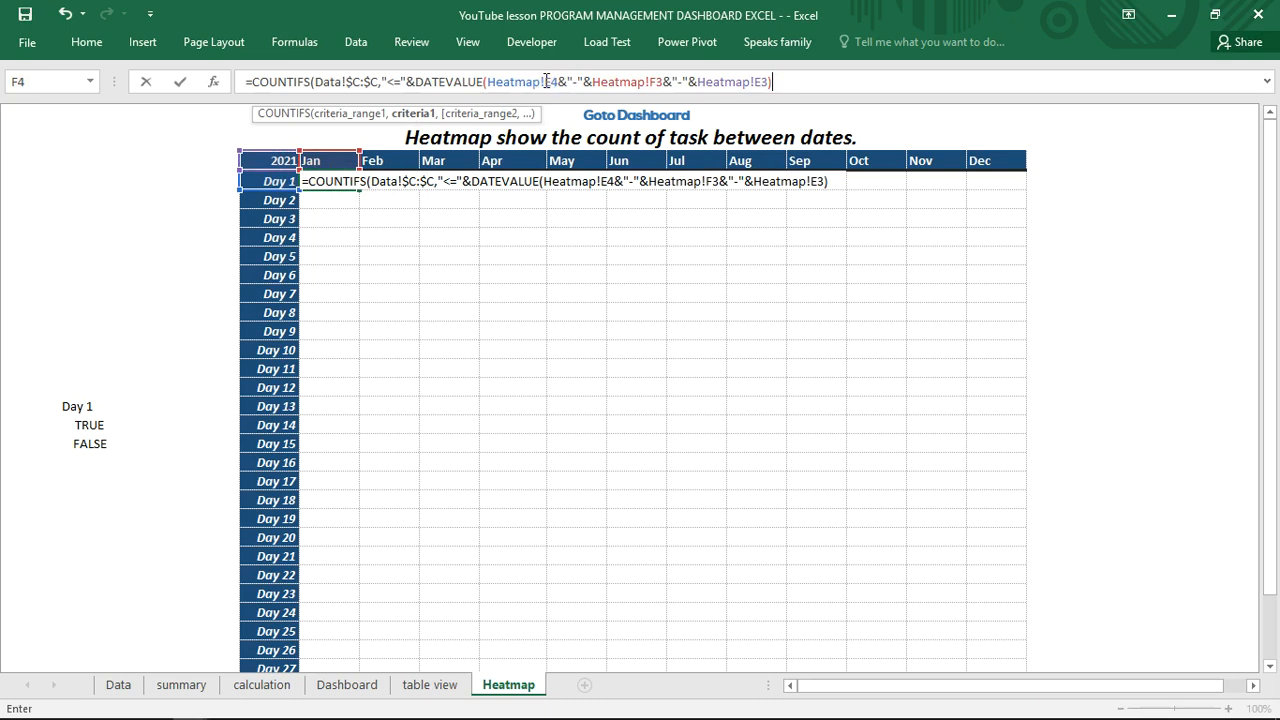
{"action": "left_click", "coordinate": [546, 81]}
{"action": "type", "text": "$E"}
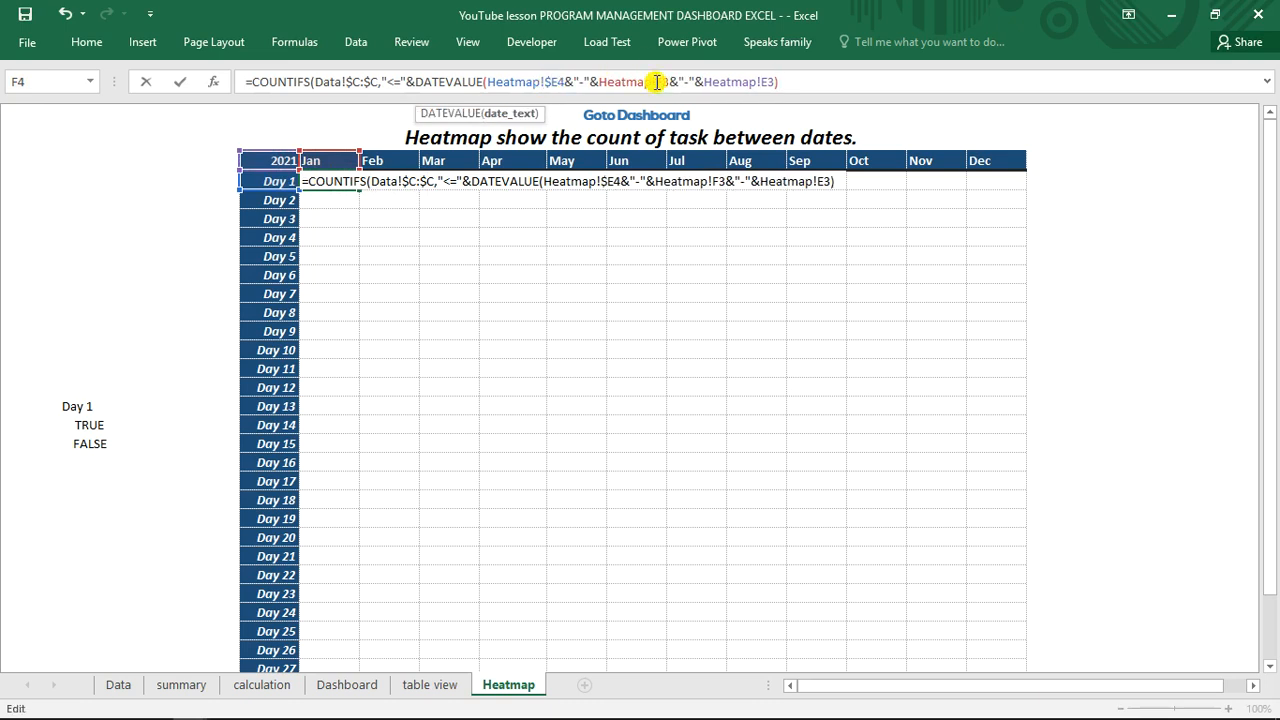
{"action": "type", "text": "4"}
{"action": "key", "text": "BackSpace"}
{"action": "type", "text": "$"}
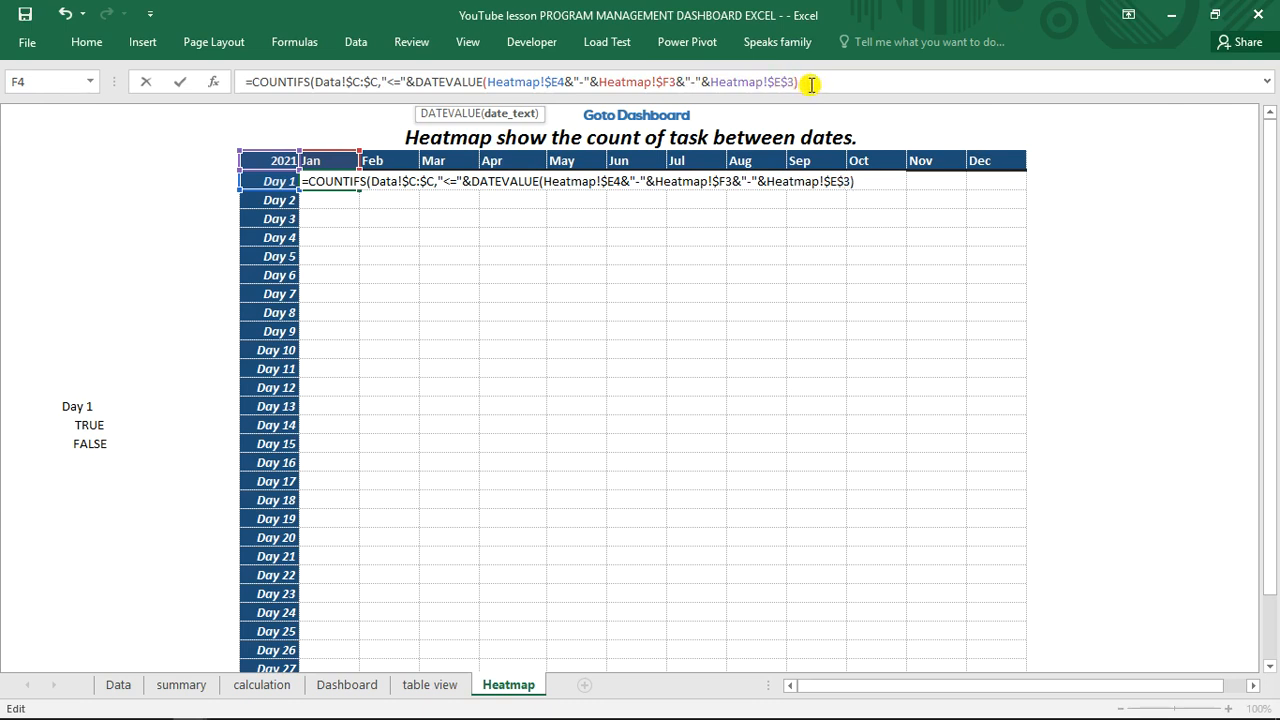
{"action": "left_click", "coordinate": [810, 84]}
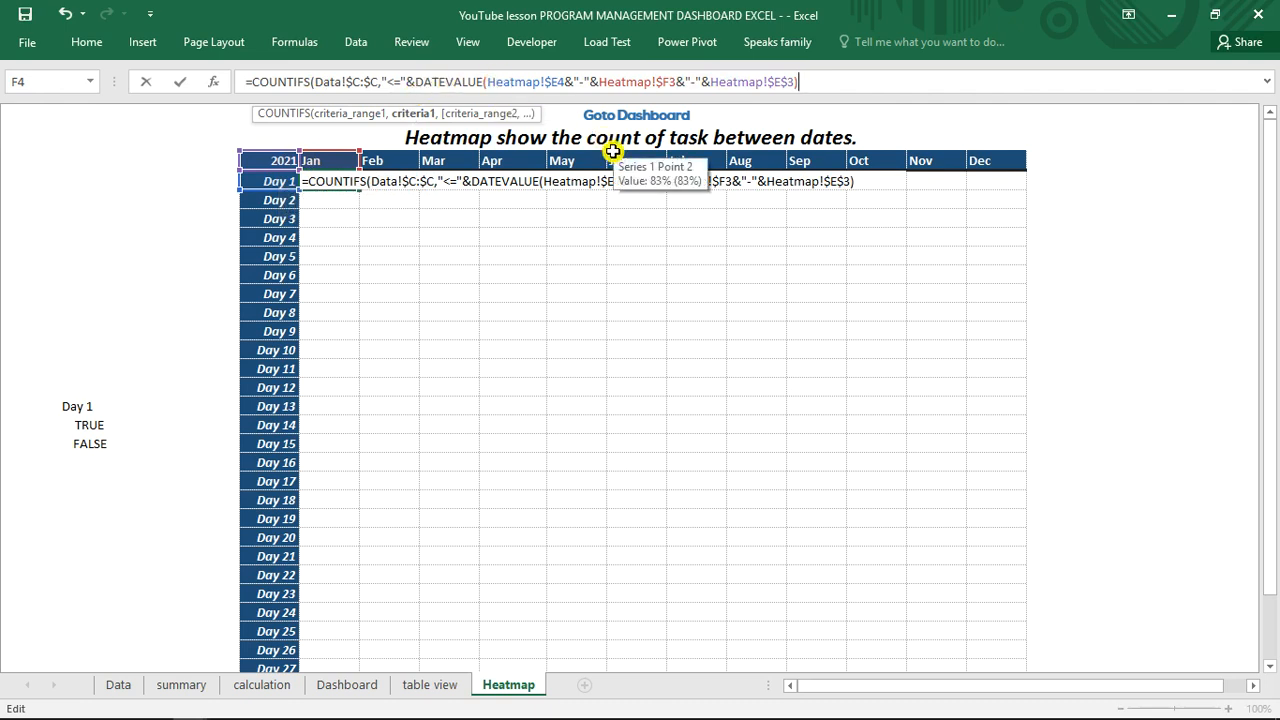
- Add the Data sheet's End Date column, E:E, as the second criteria range of the COUNTIFS formula
{"action": "type", "text": ","}
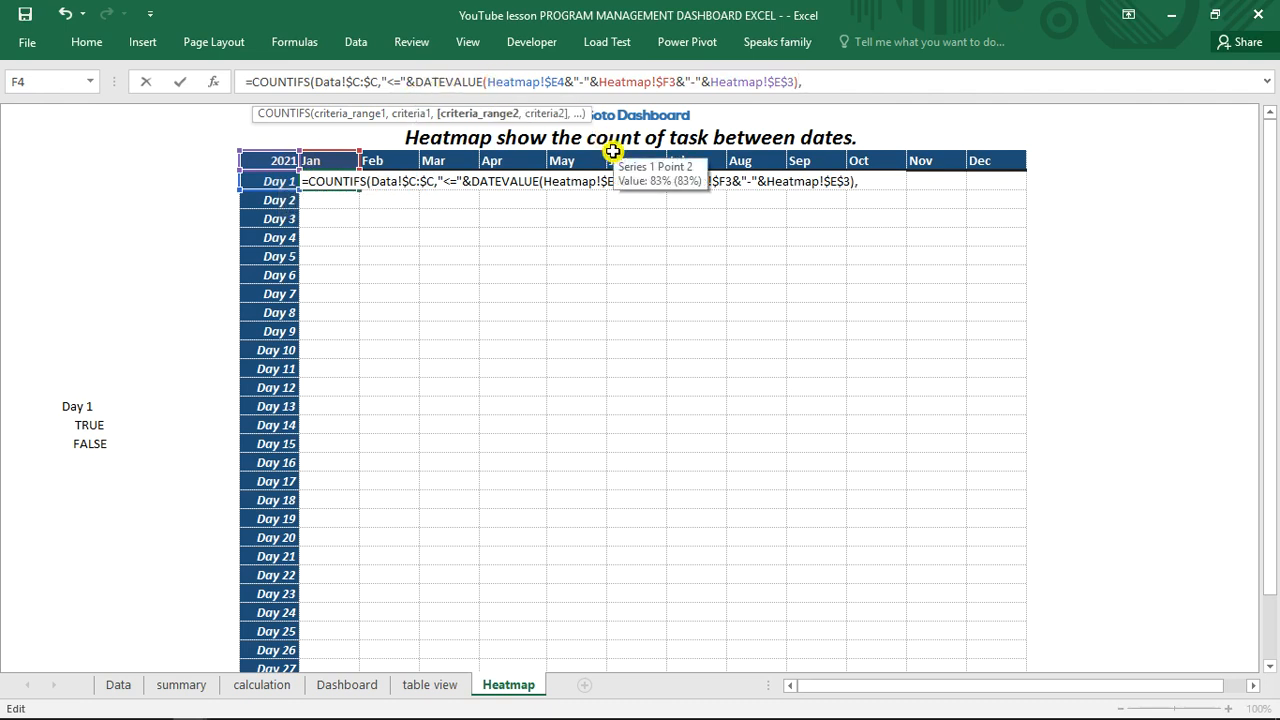
{"action": "left_click", "coordinate": [128, 685]}
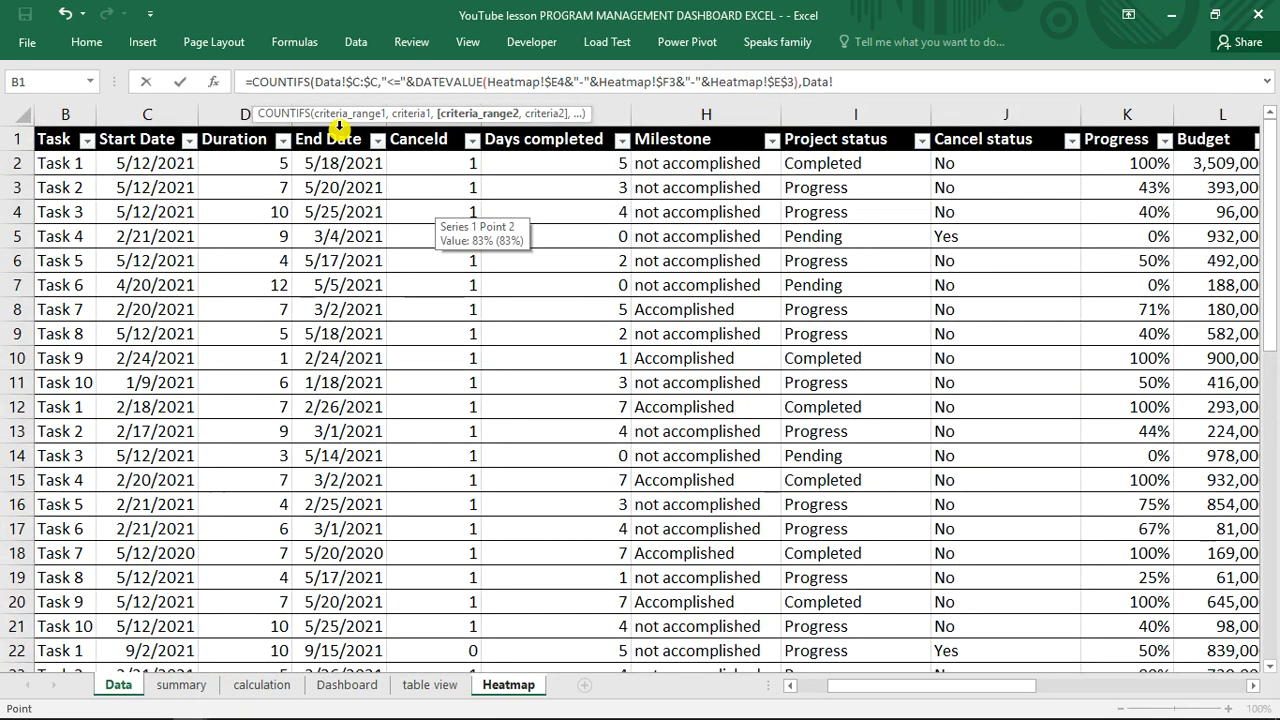
{"action": "left_click_drag", "start_coordinate": [540, 113], "coordinate": [675, 113]}
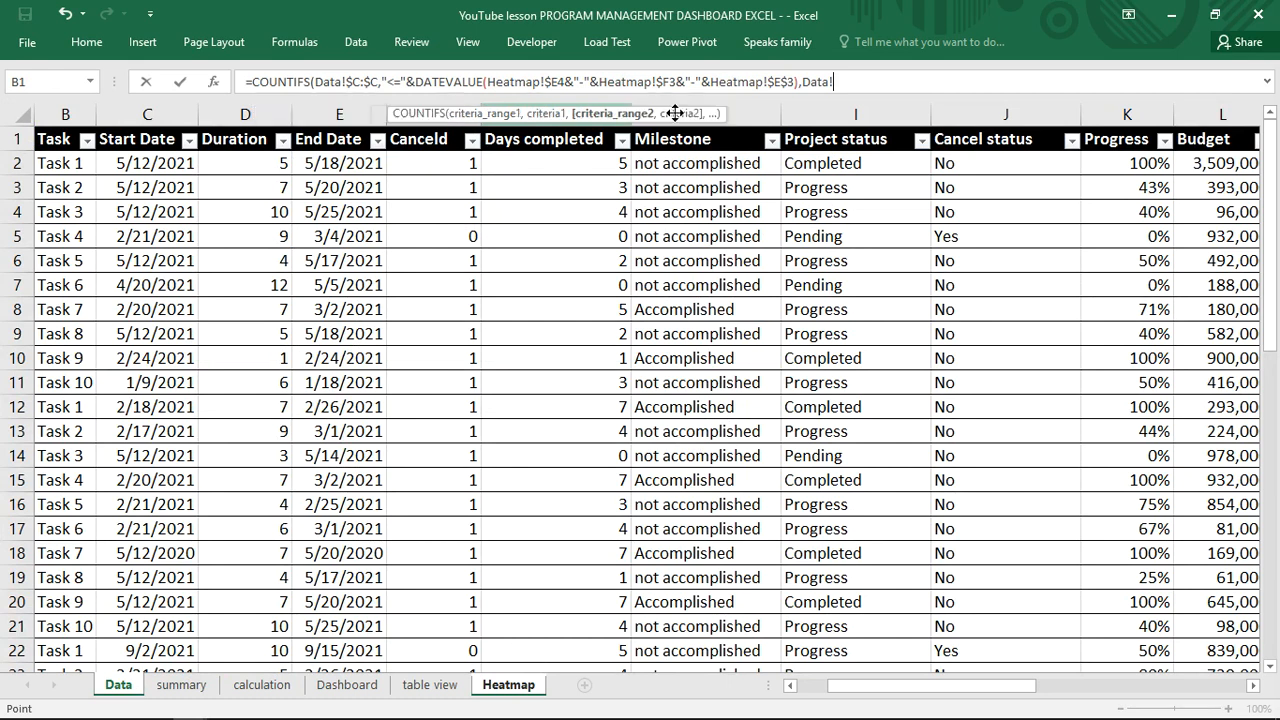
{"action": "left_click", "coordinate": [336, 115]}
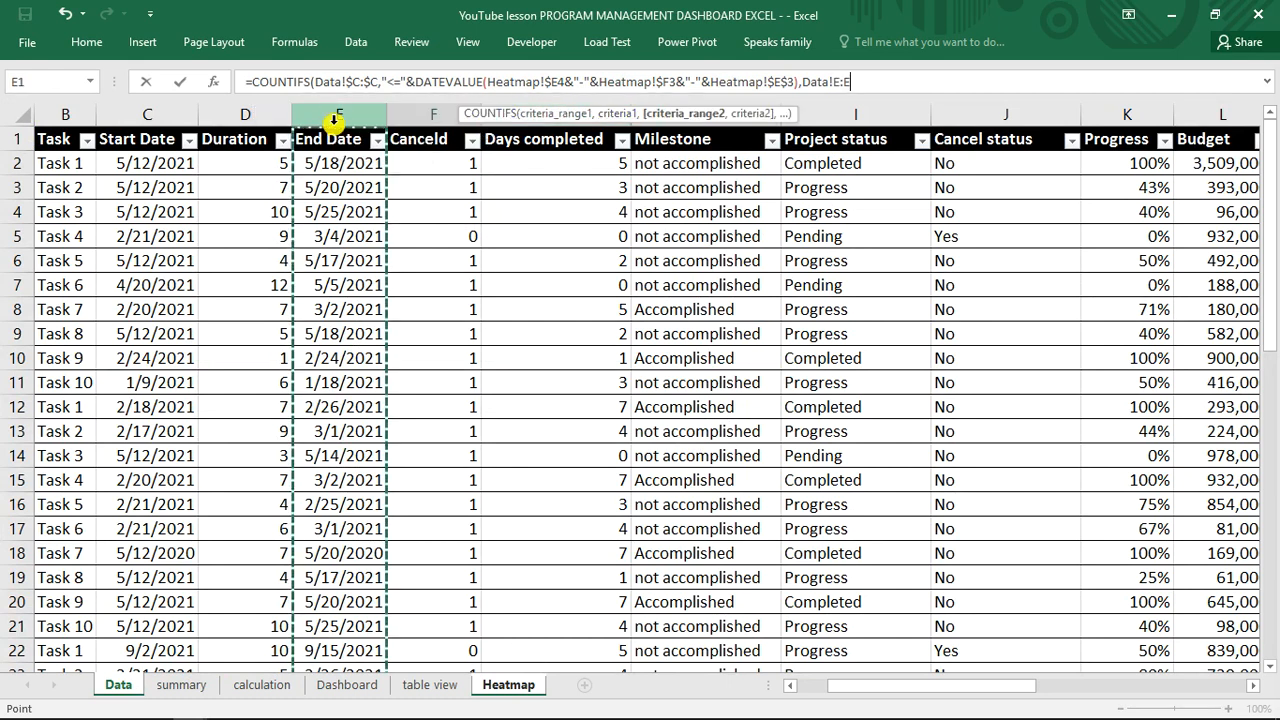
{"action": "type", "text": ","}
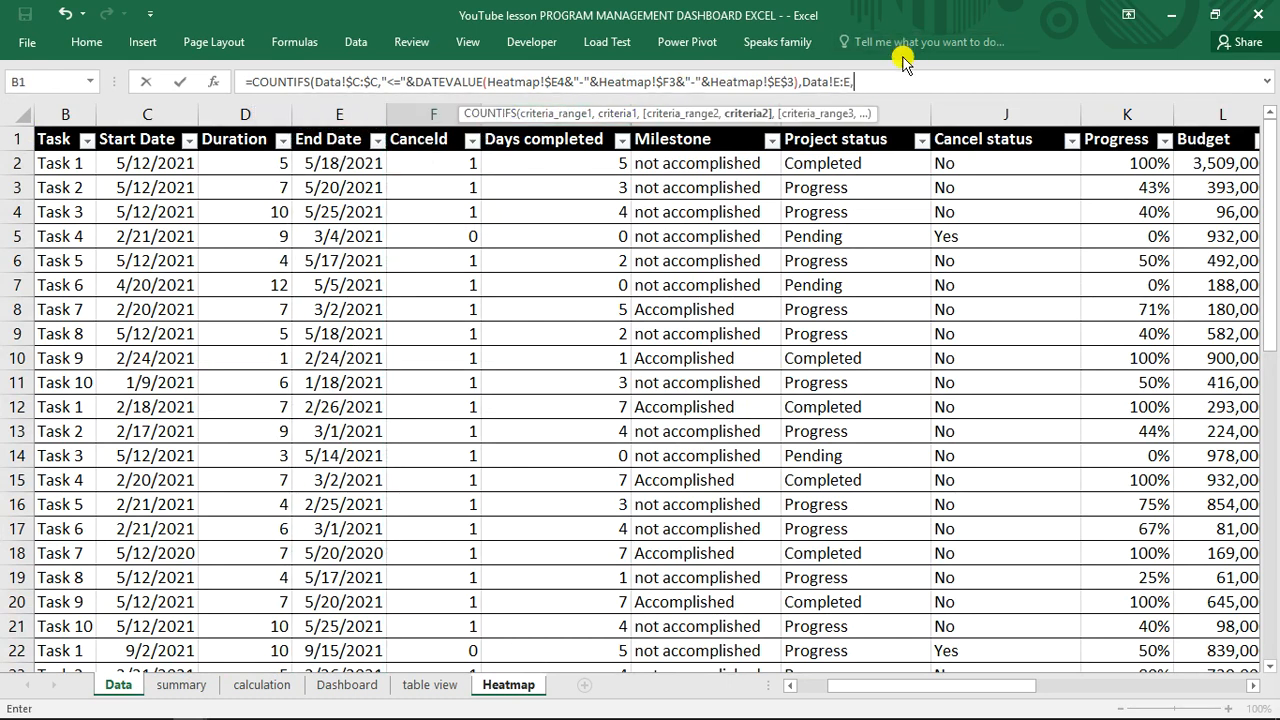
- Enter >= as the second criterion's operator and follow it with a copy of the first criterion's DATEVALUE expression
{"action": "left_click", "coordinate": [416, 687]}
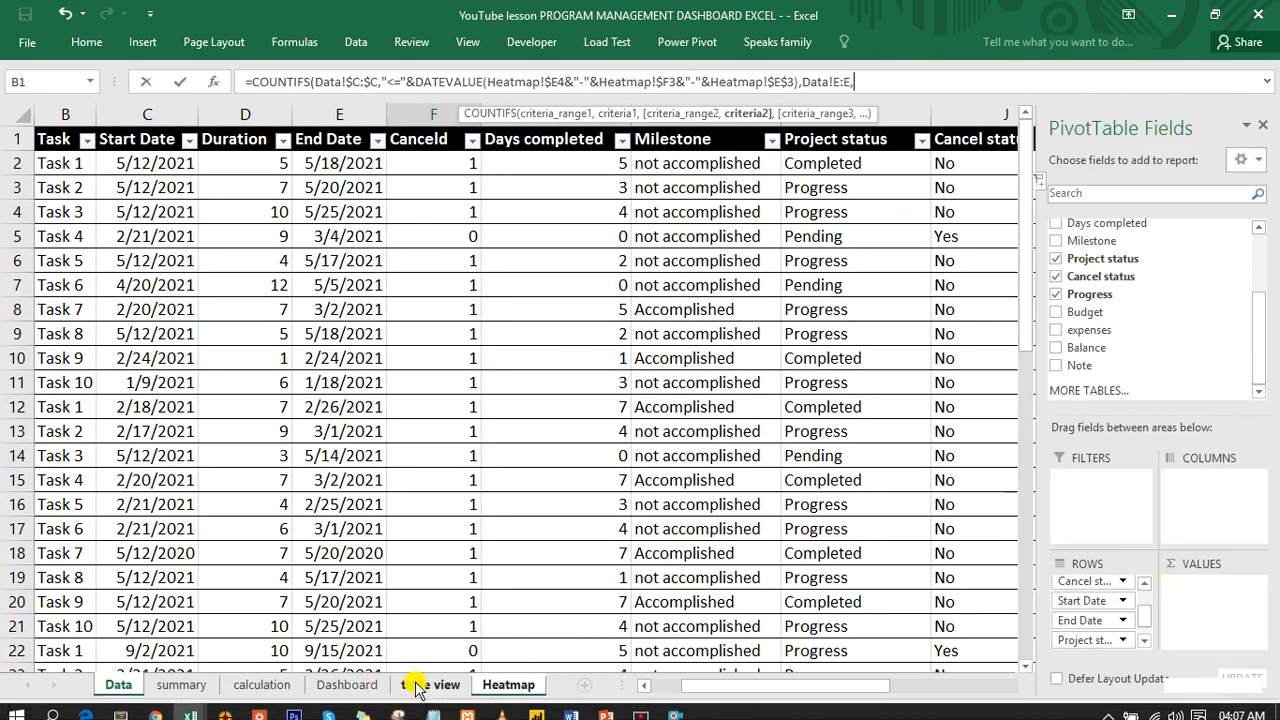
{"action": "left_click", "coordinate": [247, 83]}
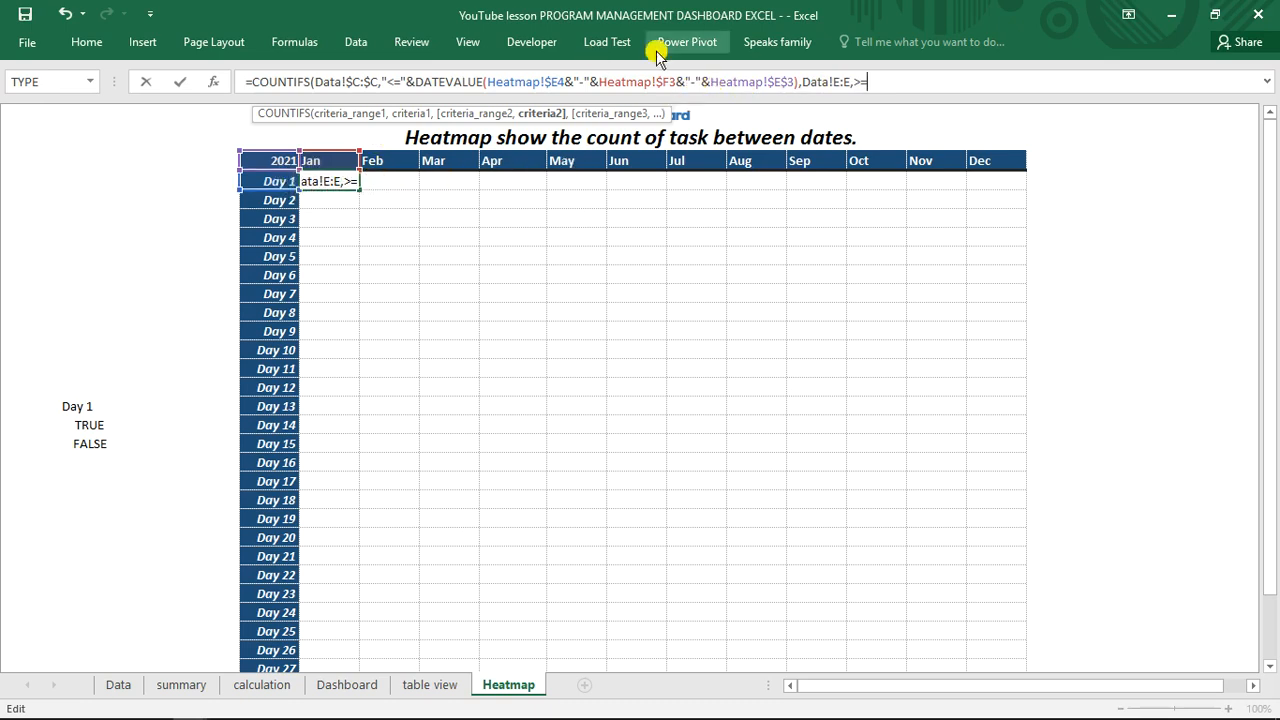
{"action": "left_click", "coordinate": [797, 81]}
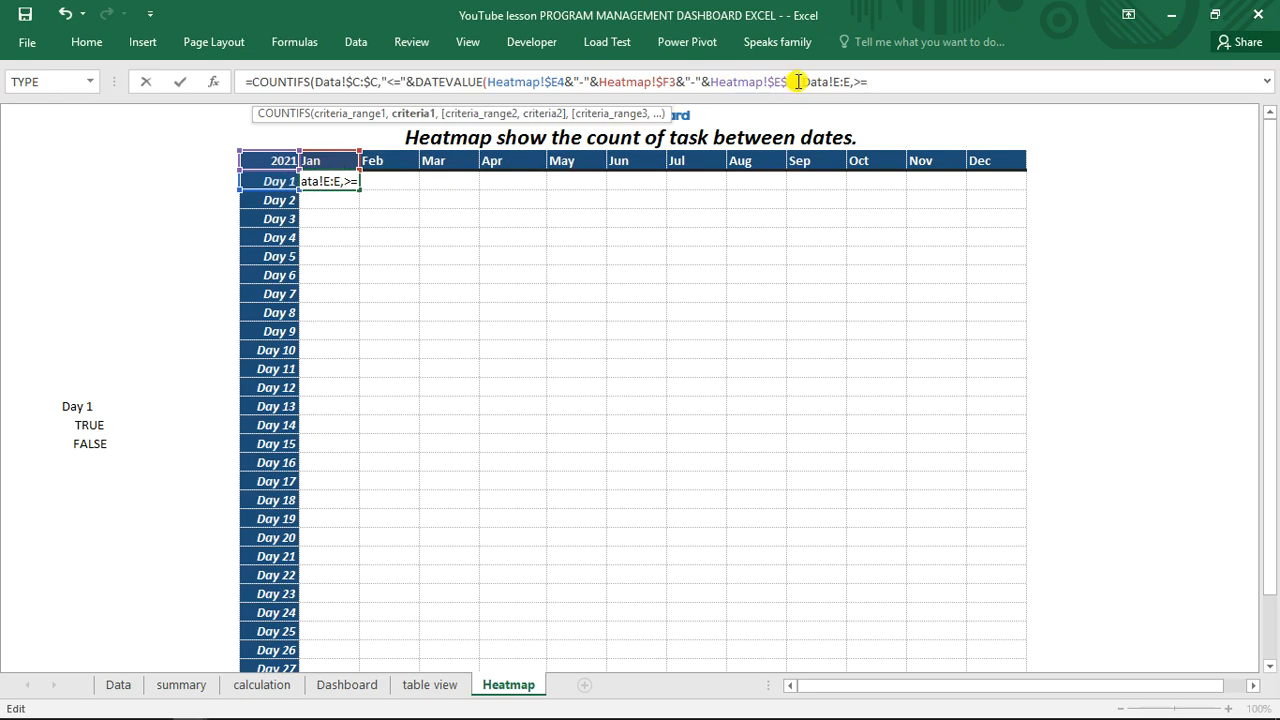
{"action": "left_click_drag", "start_coordinate": [797, 81], "coordinate": [427, 79]}
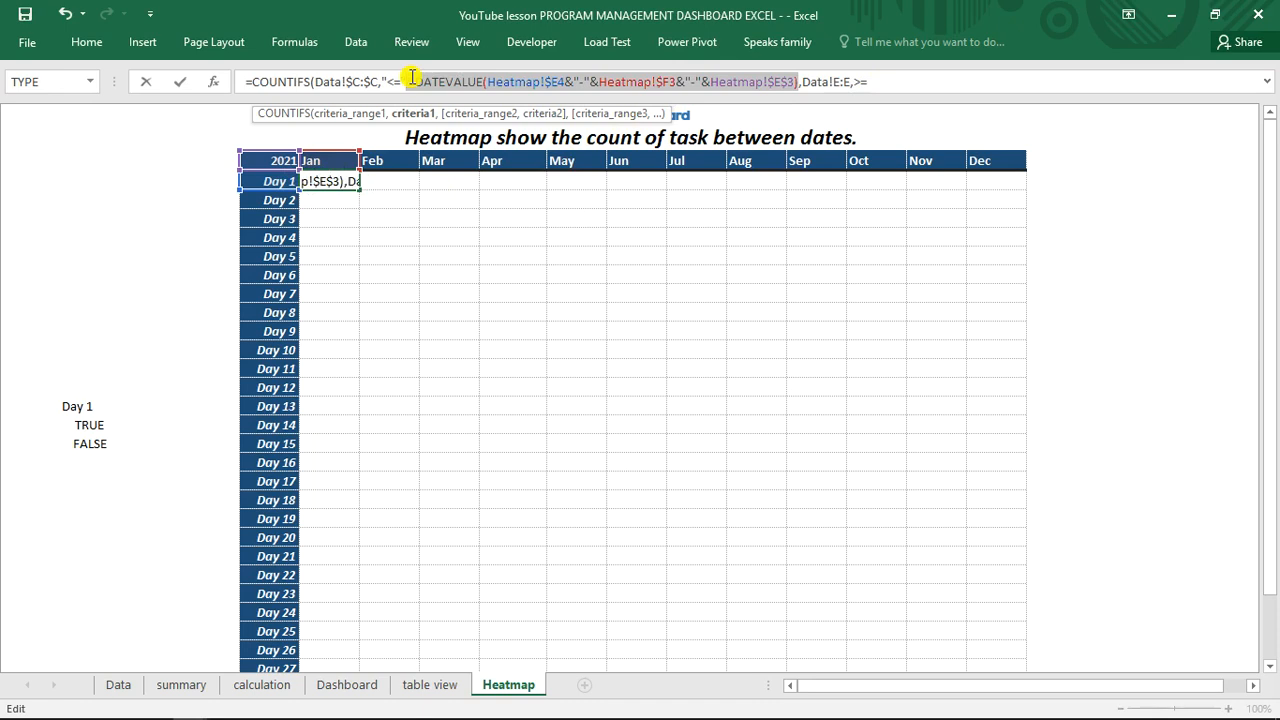
{"action": "left_click", "coordinate": [903, 85]}
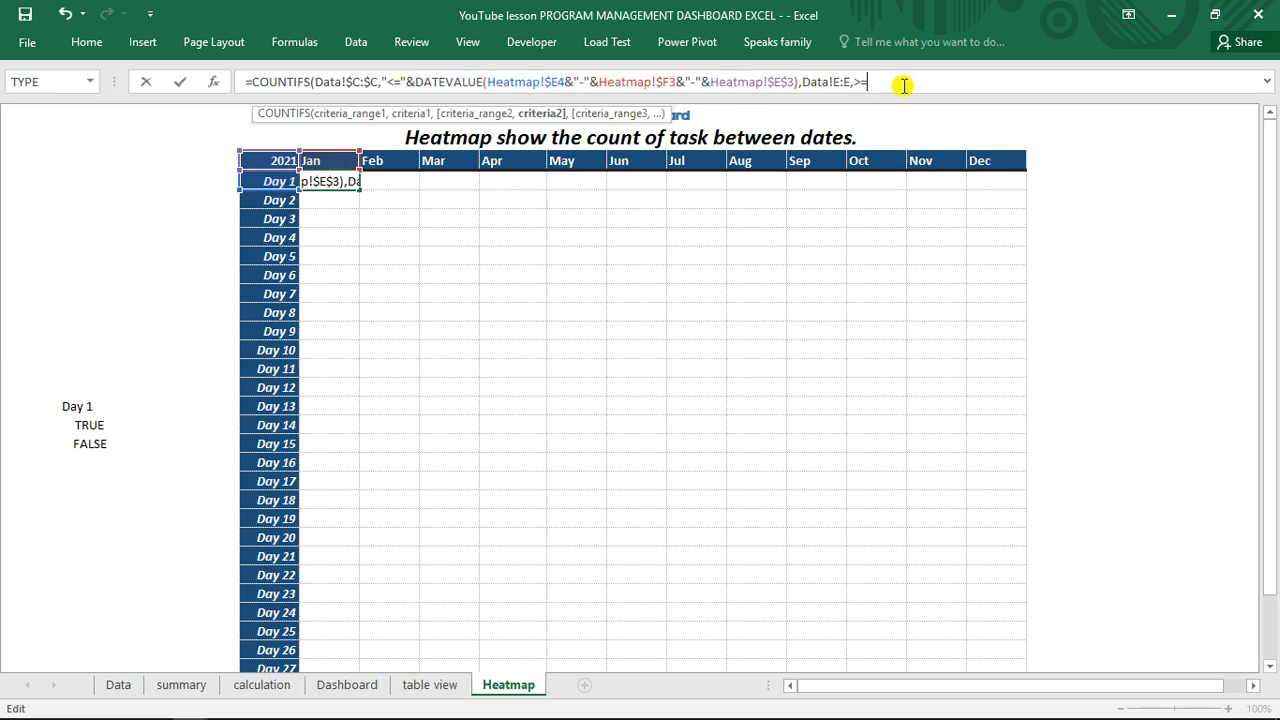
{"action": "type", "text": "DATEVALUE(Heatmap!$E4&\"-\"&Heatmap!$F3&\"-\"&Heatmap!$E$3)"}
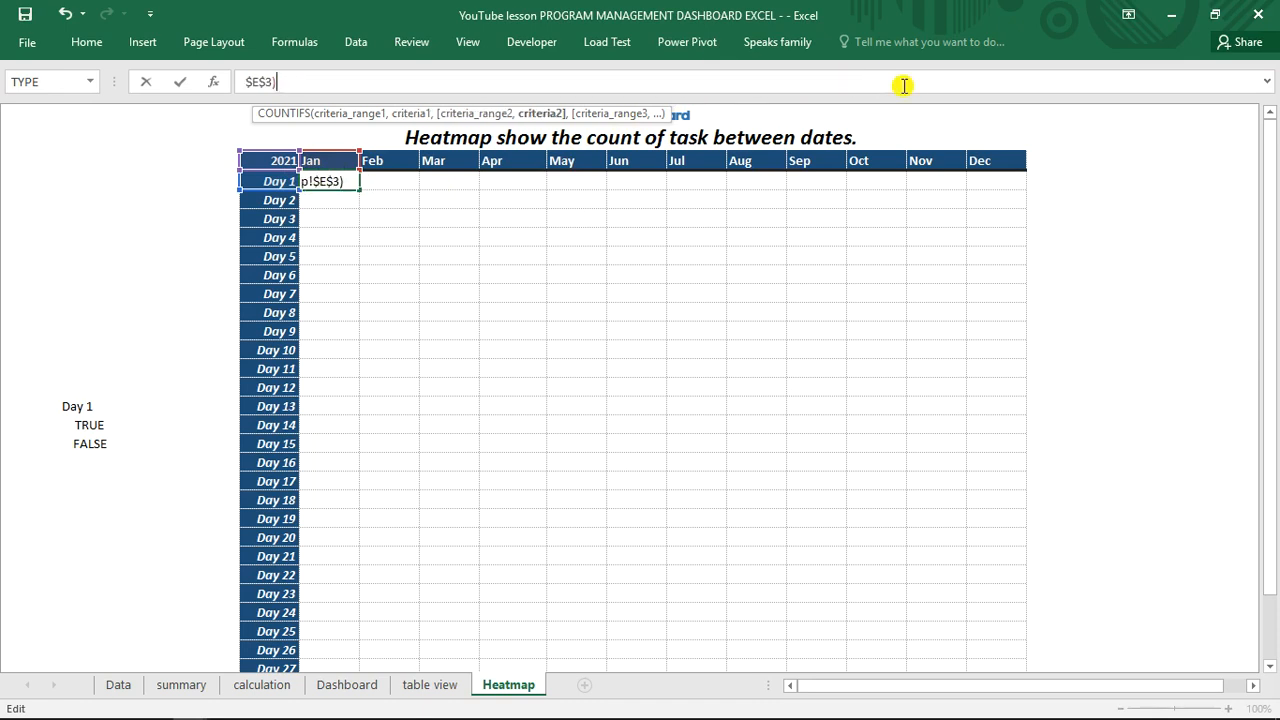
- Complete the January Day 1 COUNTIFS formula with the absolute range Data!$E:$E and a ">="& criterion before the second DATEVALUE, accepting the suggested correction
{"action": "key", "text": "Return"}
{"action": "key", "text": "Return"}
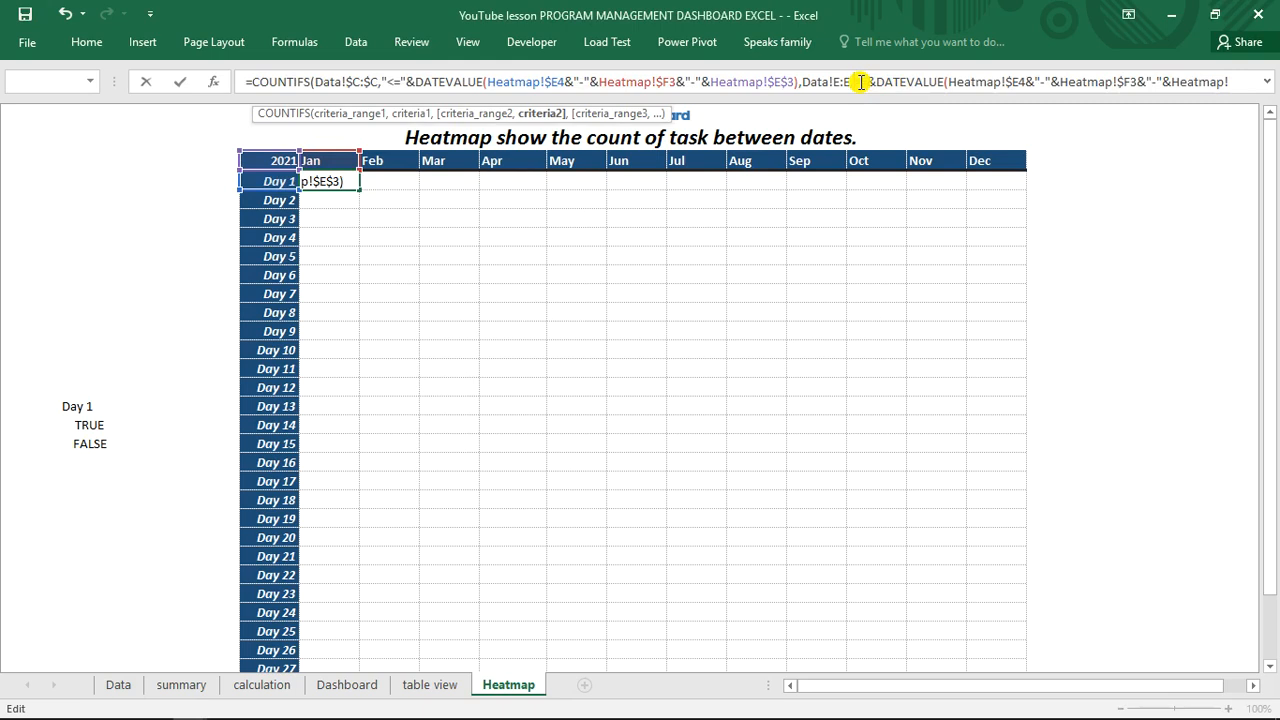
{"action": "left_click", "coordinate": [861, 83]}
{"action": "key", "text": "F4"}
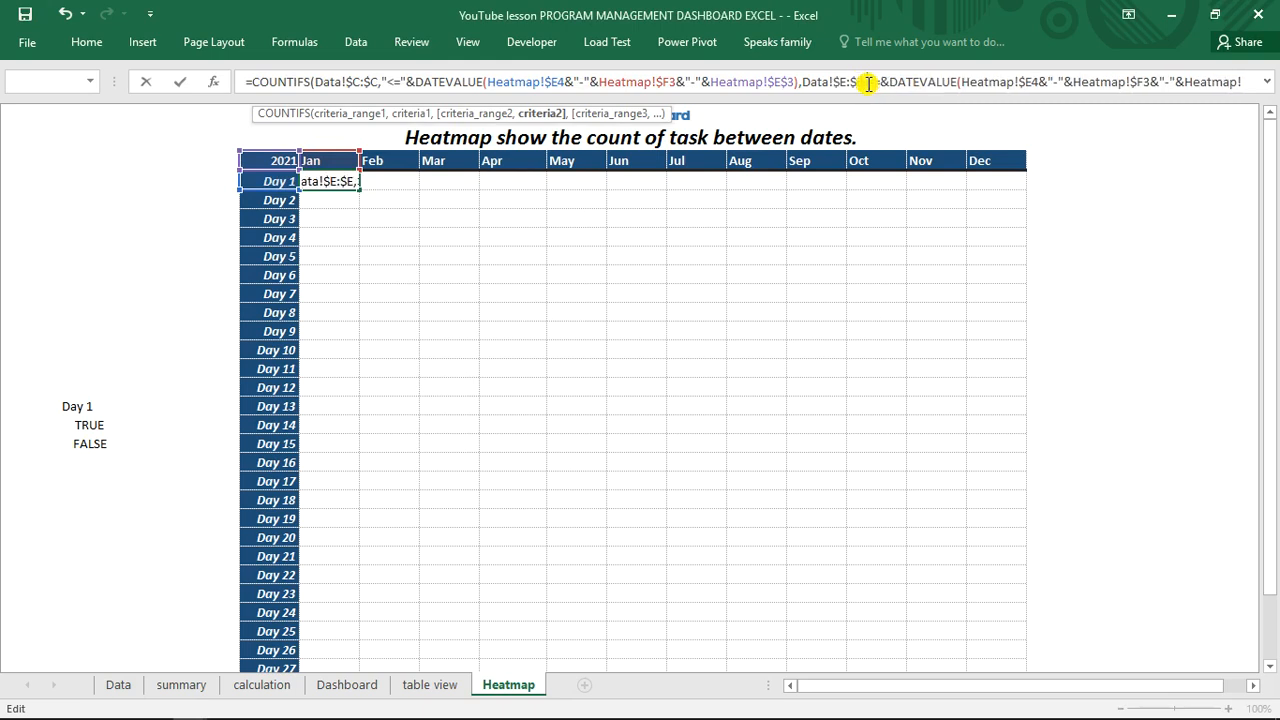
{"action": "type", "text": "\">="}
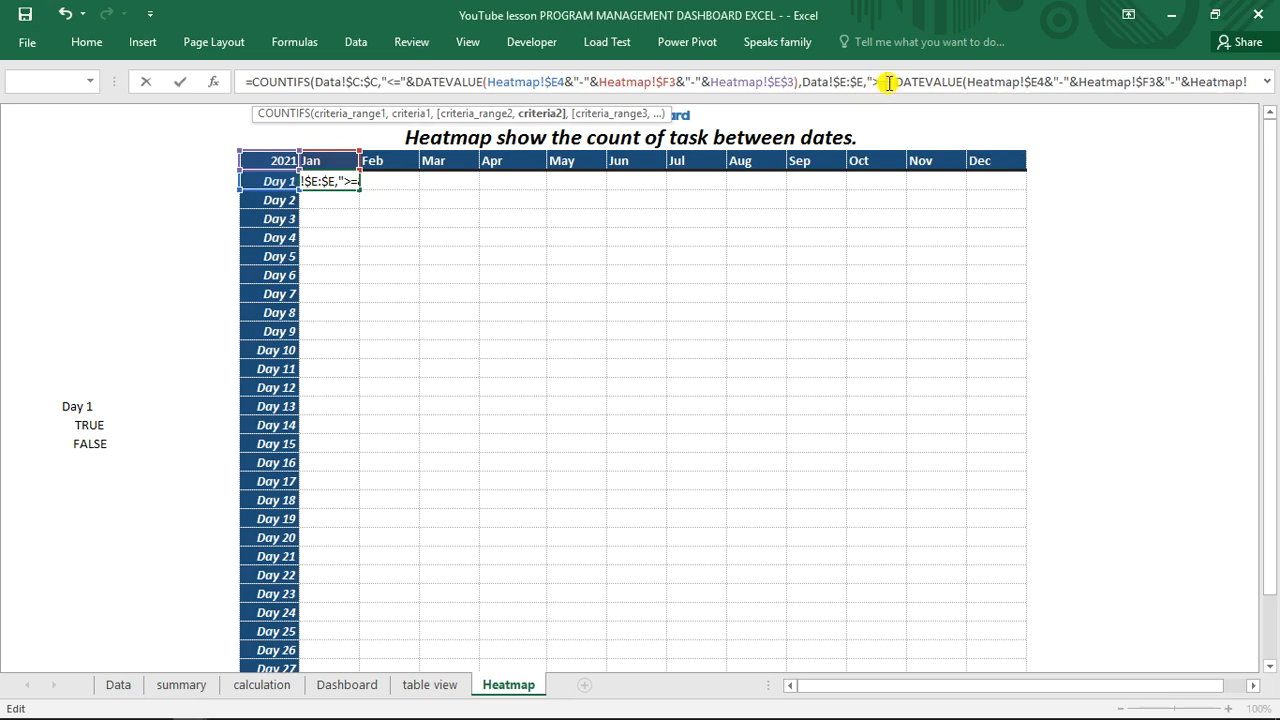
{"action": "type", "text": "\"&"}
{"action": "key", "text": "Return"}
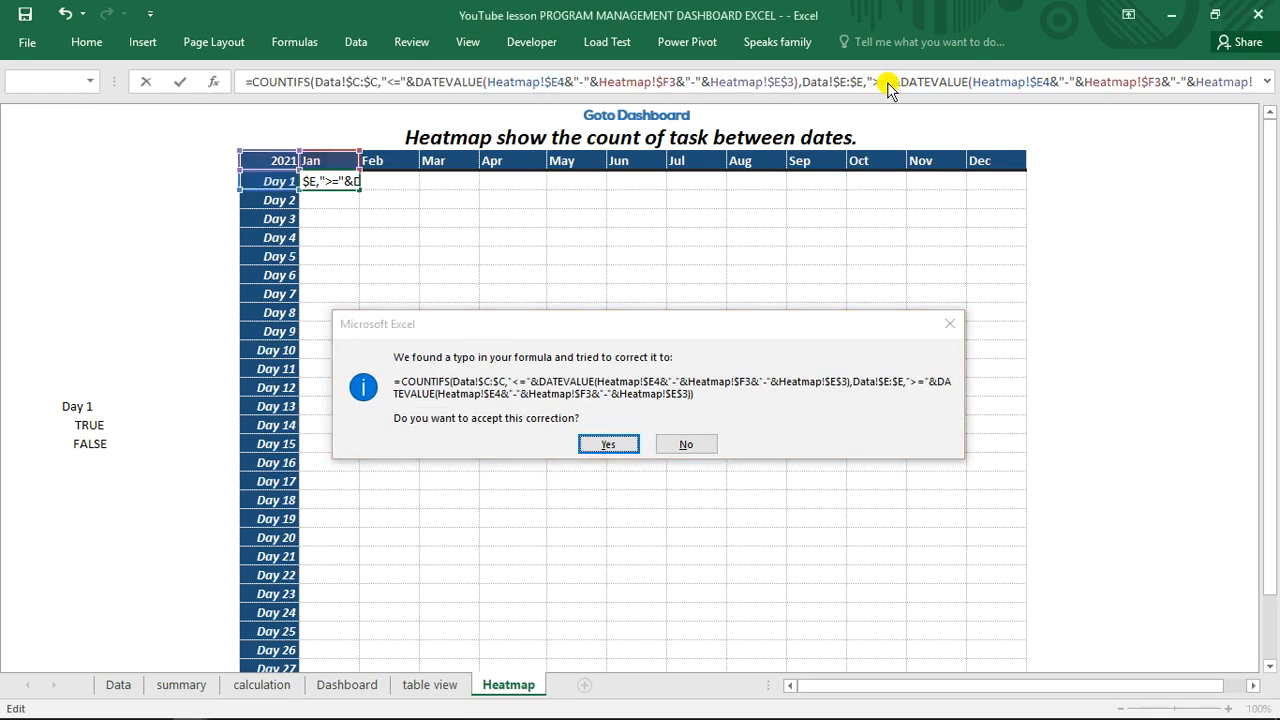
{"action": "key", "text": "Return"}
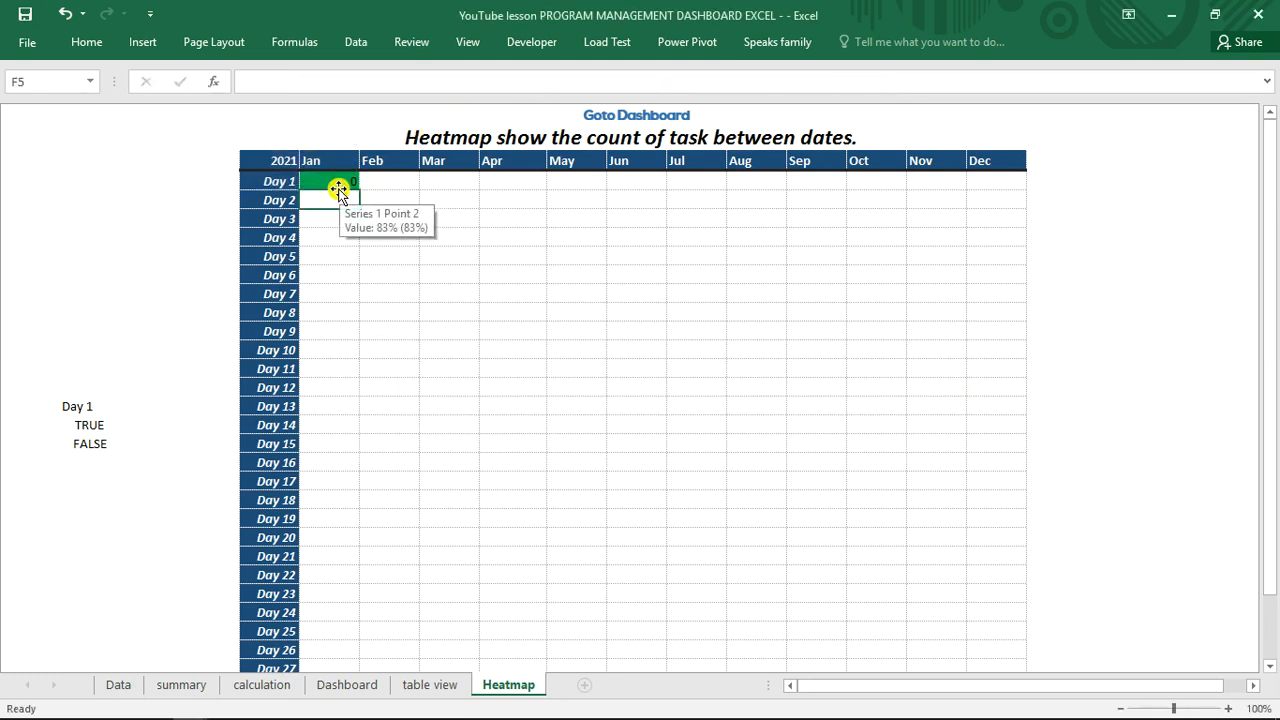
- Fill the January Day 1 formula down the column through Day 31
{"action": "left_click", "coordinate": [338, 183]}
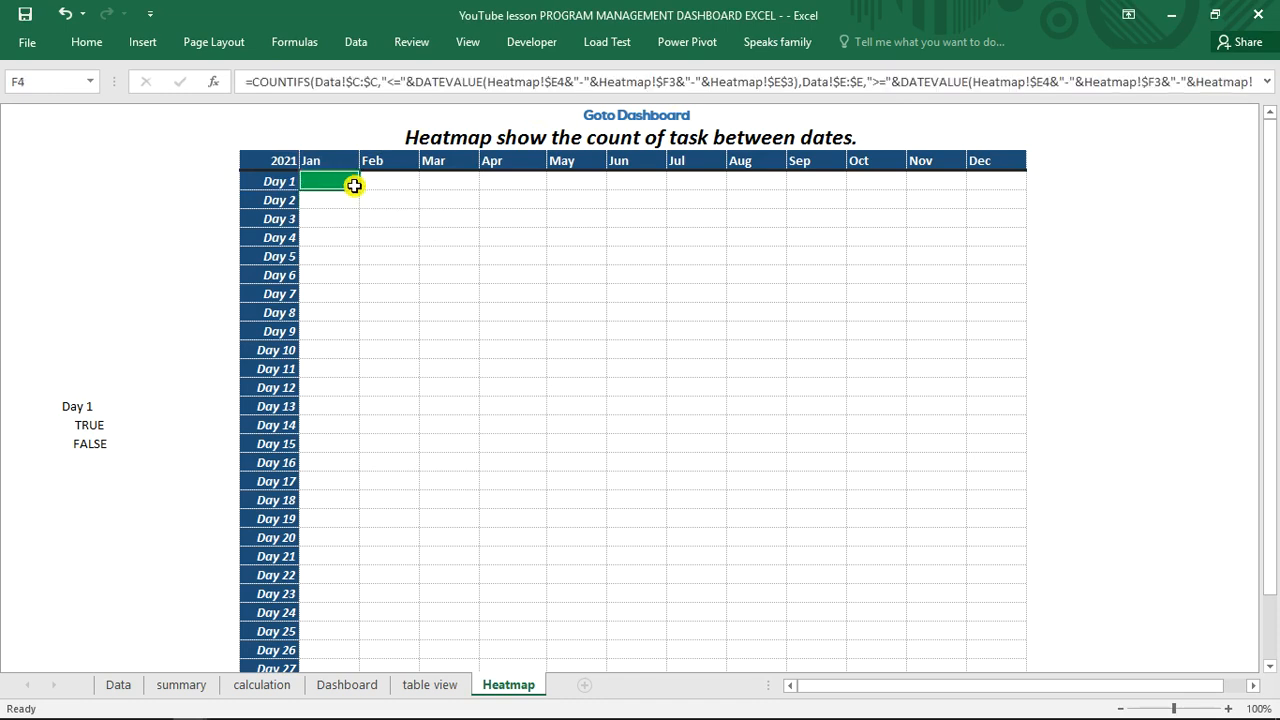
{"action": "left_click_drag", "start_coordinate": [359, 188], "coordinate": [328, 626]}
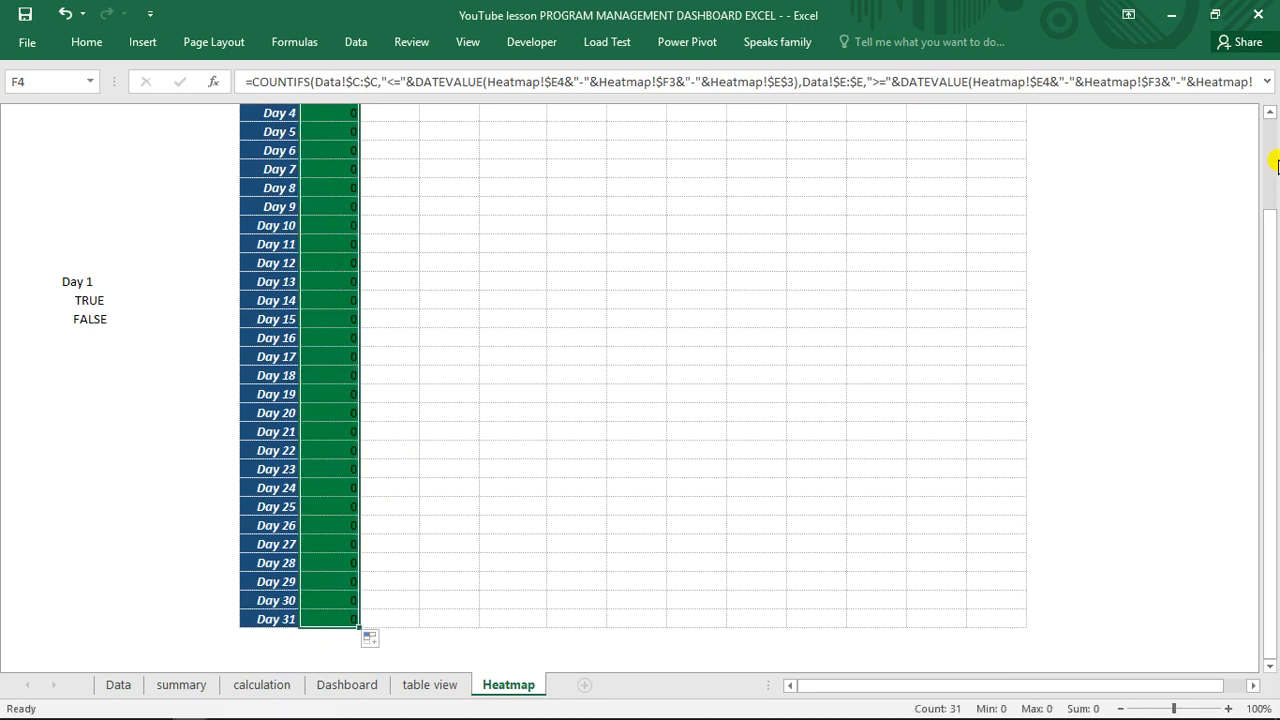
{"action": "left_click_drag", "start_coordinate": [1270, 210], "coordinate": [1270, 140]}
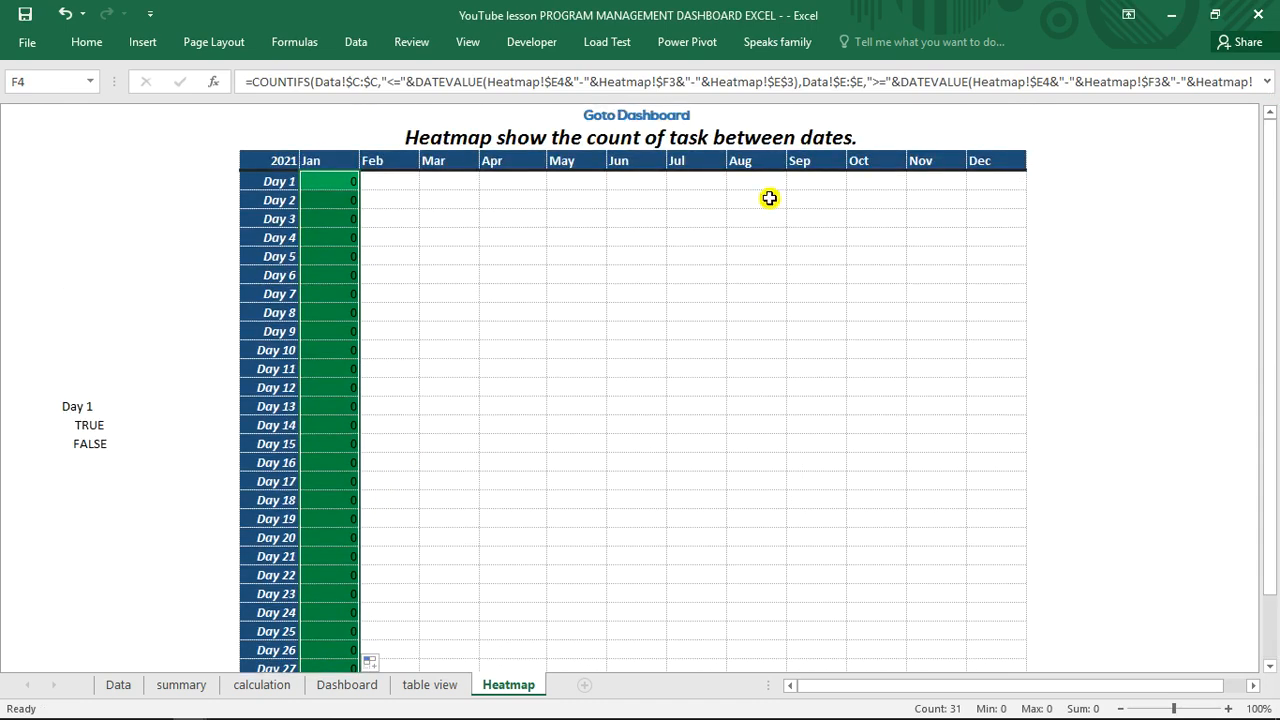
- With the month reference as Heatmap!F$3, fill the January Day 1 formula across to Dec and down through Day 31
{"action": "left_click", "coordinate": [341, 184]}
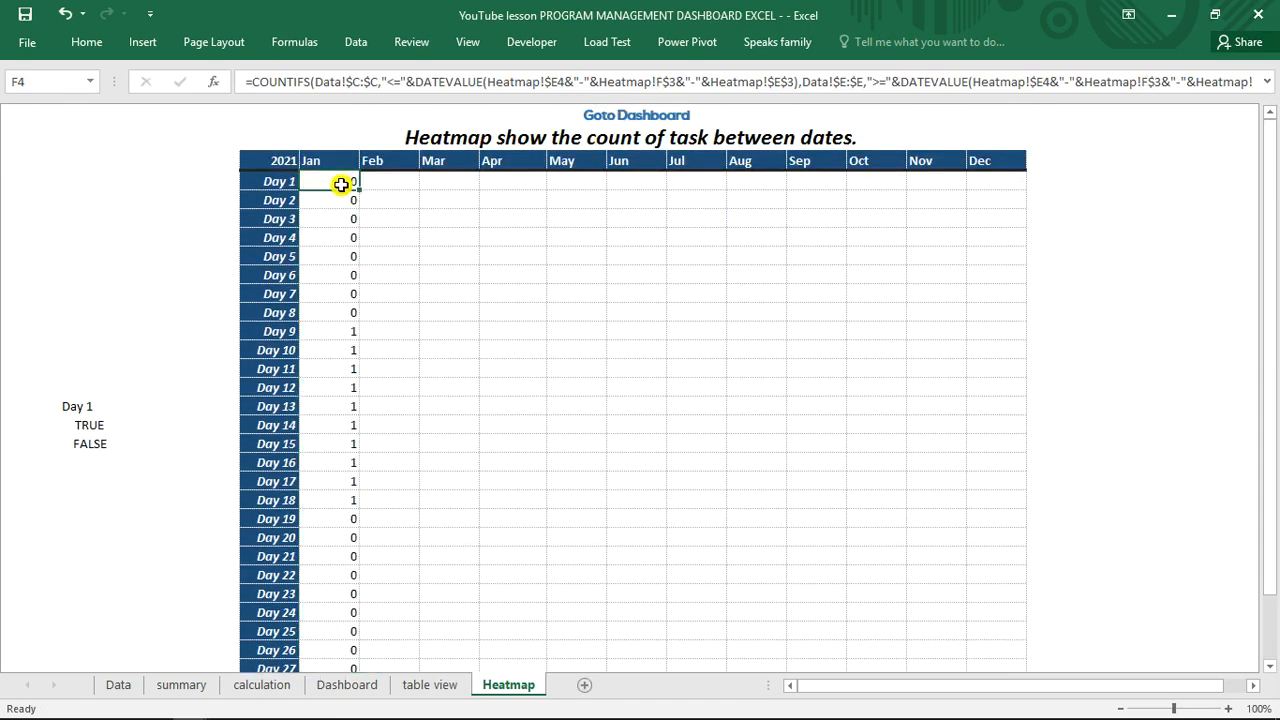
{"action": "left_click_drag", "start_coordinate": [358, 188], "coordinate": [1026, 194]}
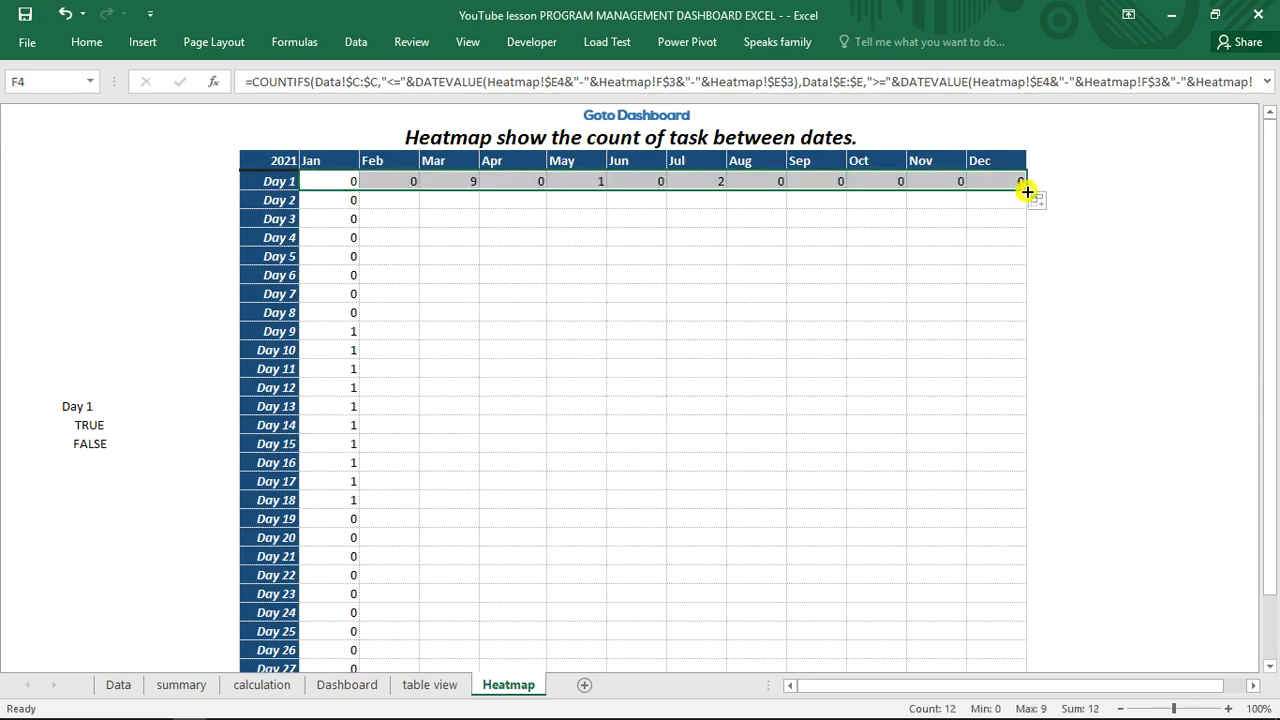
{"action": "left_click_drag", "start_coordinate": [1027, 191], "coordinate": [1012, 645]}
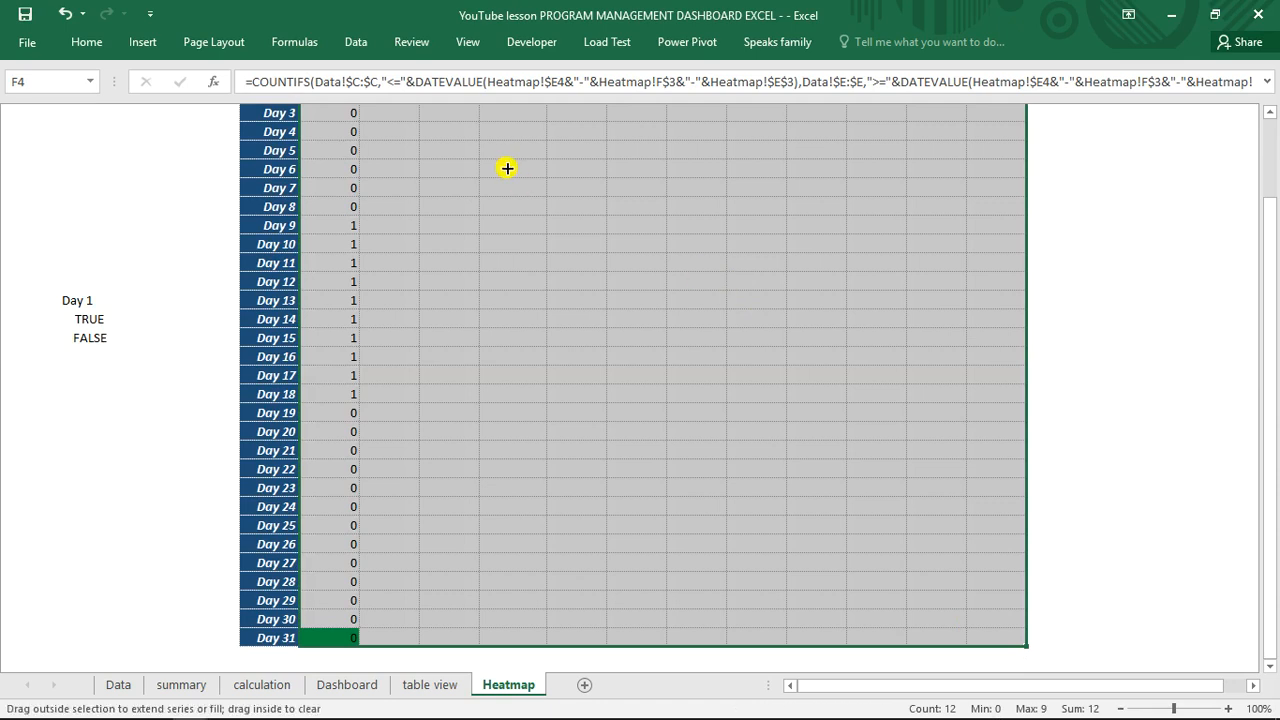
- Create a conditional formatting rule for the whole heatmap grid using the 3-Color Scale style
{"action": "left_click", "coordinate": [86, 42]}
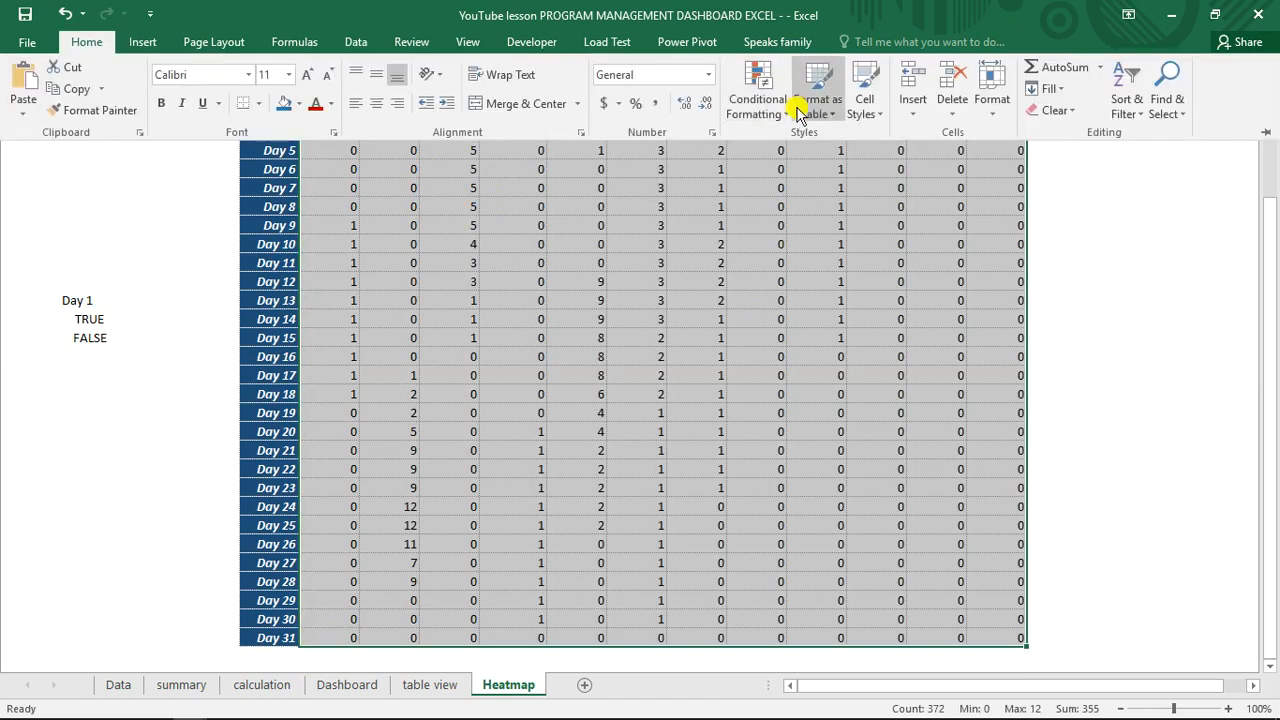
{"action": "left_click", "coordinate": [760, 100]}
{"action": "mouse_move", "coordinate": [815, 288]}
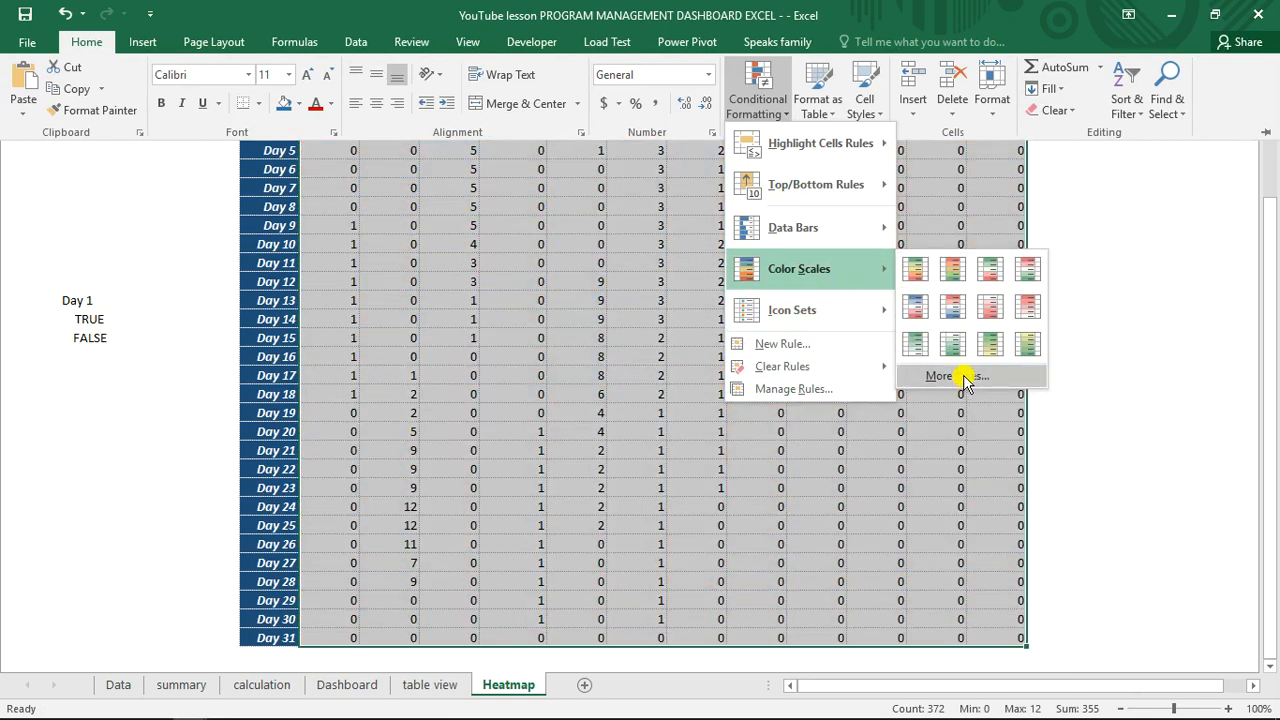
{"action": "left_click", "coordinate": [955, 376]}
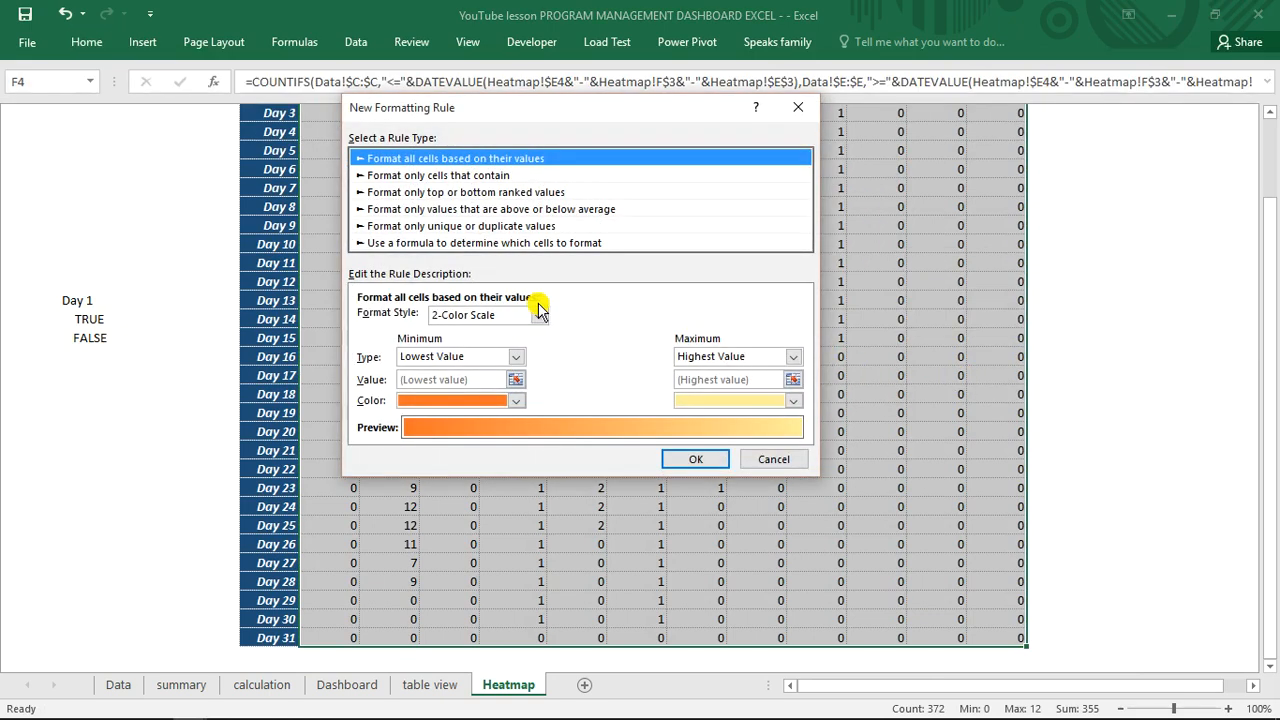
{"action": "left_click", "coordinate": [538, 315]}
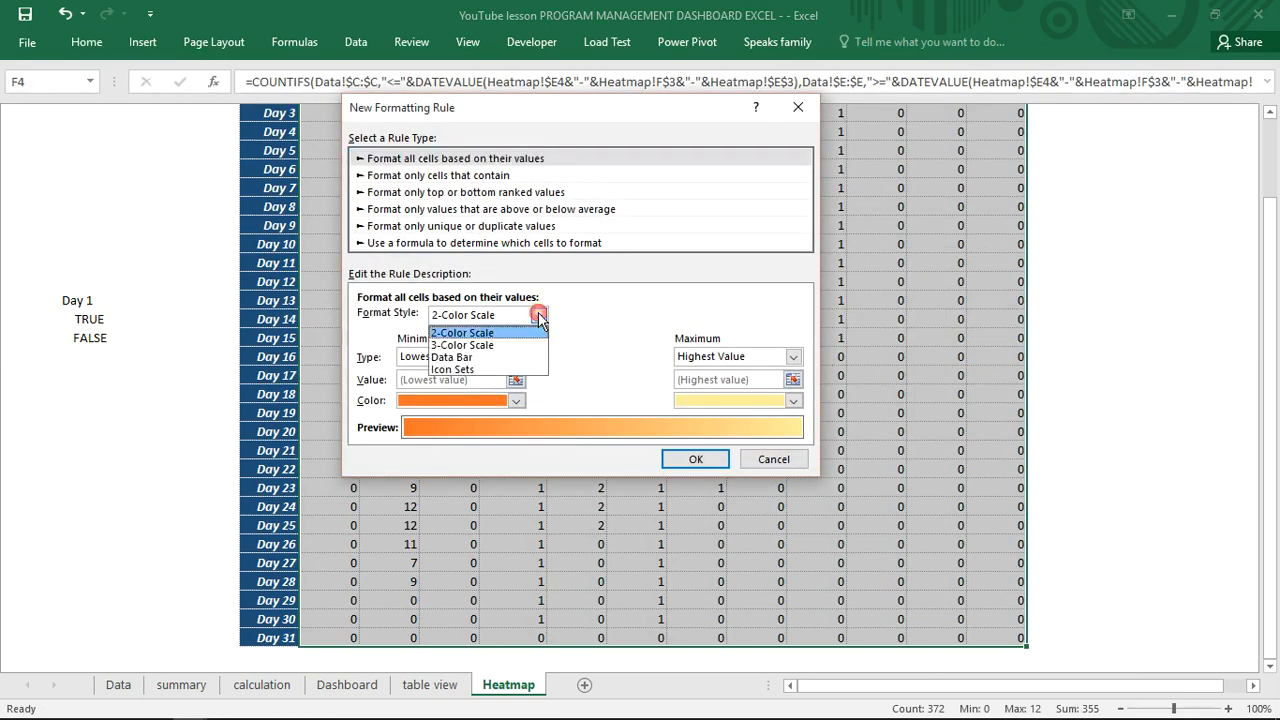
{"action": "left_click", "coordinate": [487, 346]}
- Set the scale colors to dark red for minimum, light orange for midpoint and green for maximum, and apply the rule
{"action": "left_click", "coordinate": [513, 401]}
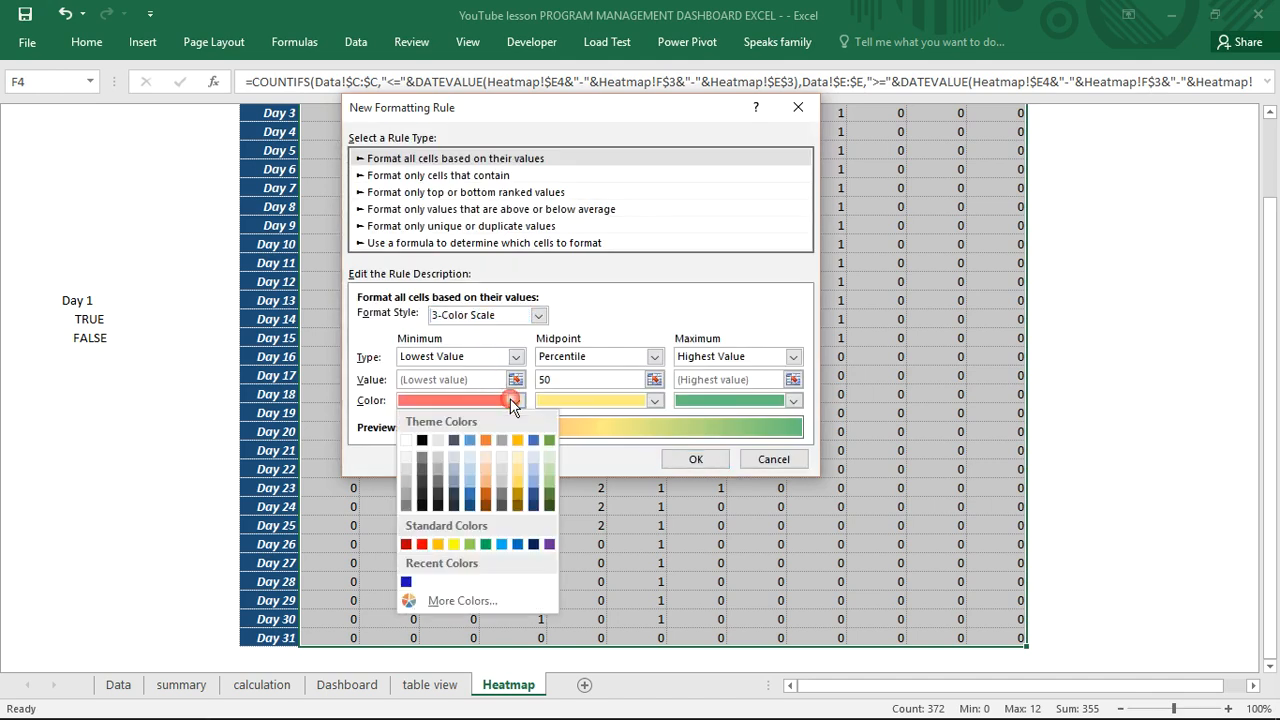
{"action": "left_click", "coordinate": [408, 548]}
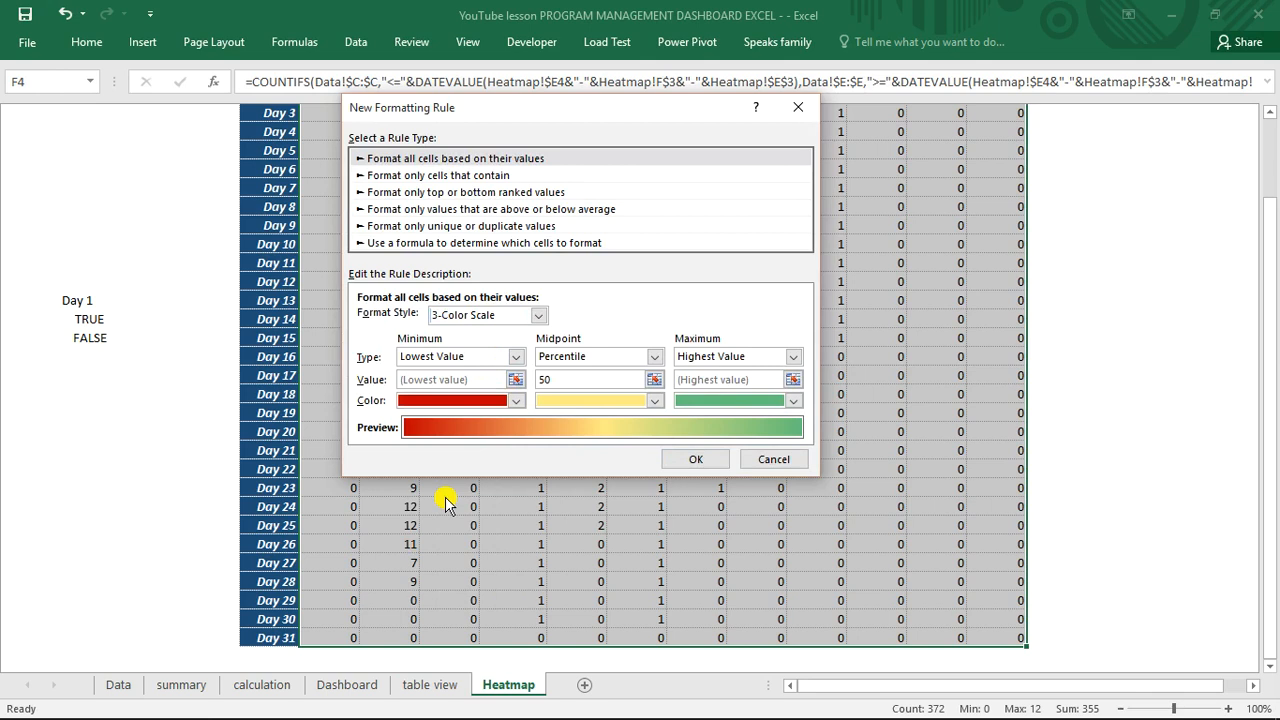
{"action": "left_click", "coordinate": [655, 400]}
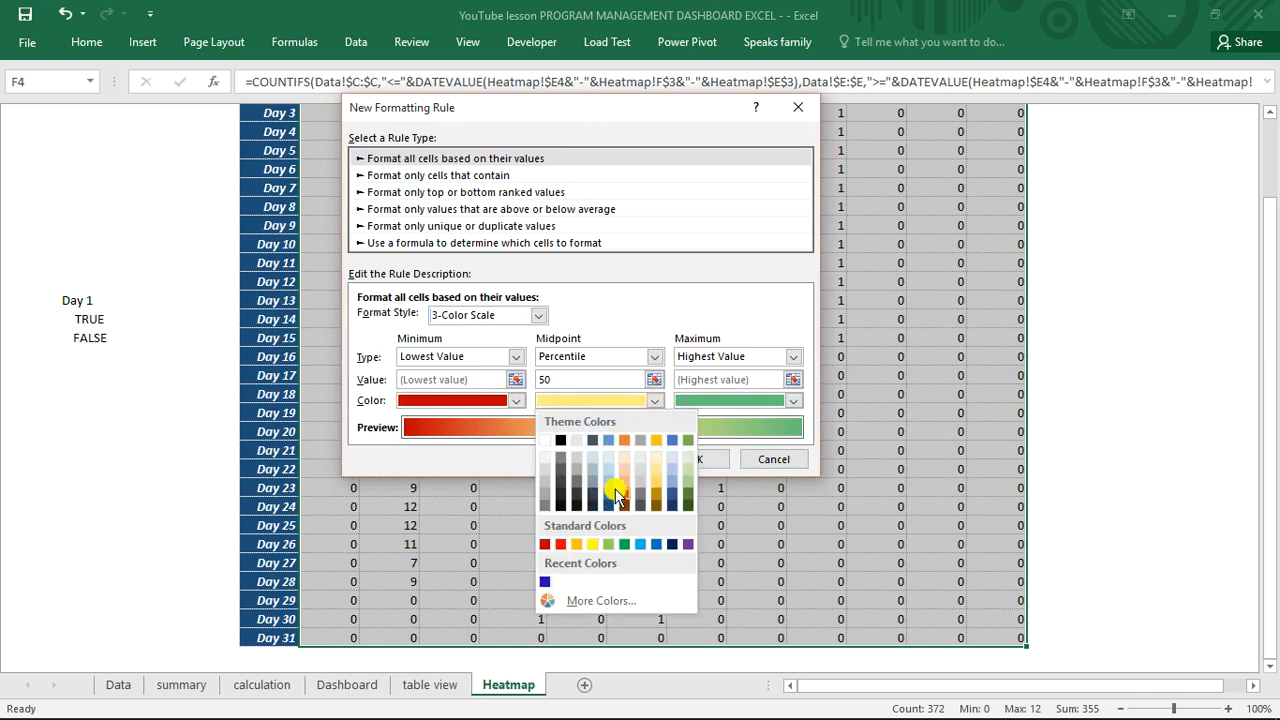
{"action": "left_click", "coordinate": [625, 482]}
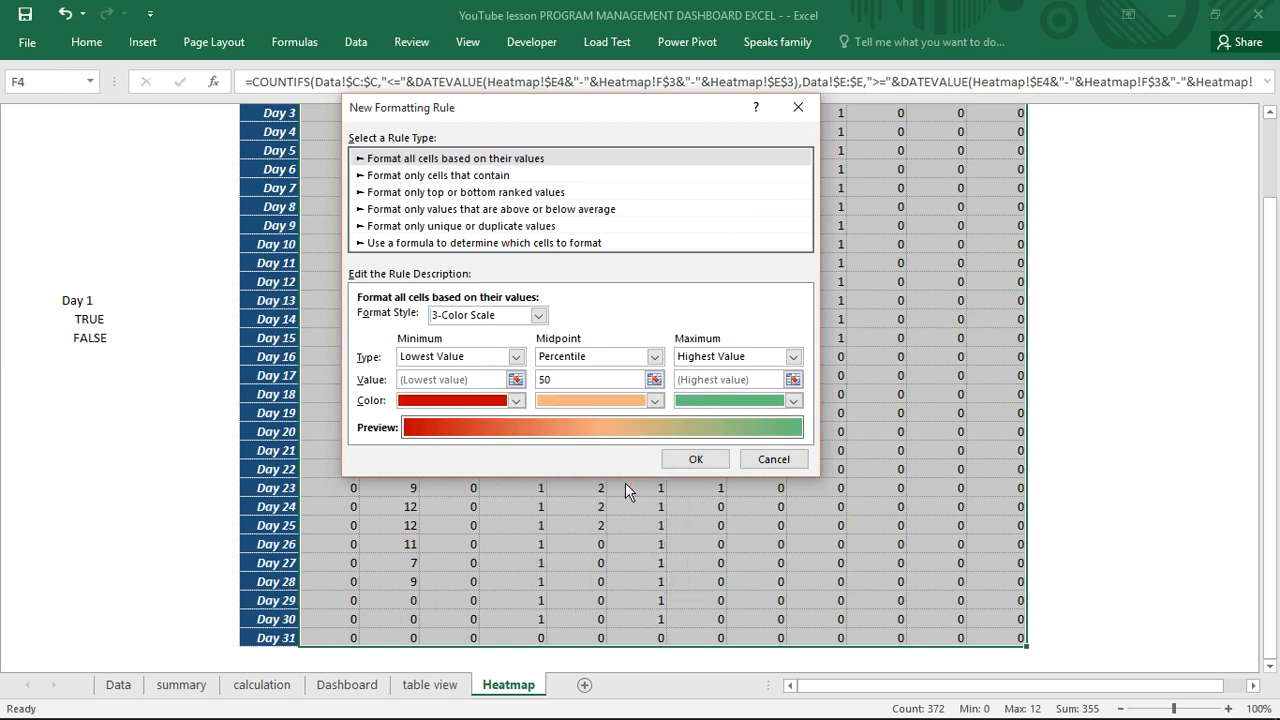
{"action": "left_click", "coordinate": [797, 401]}
{"action": "left_click", "coordinate": [763, 544]}
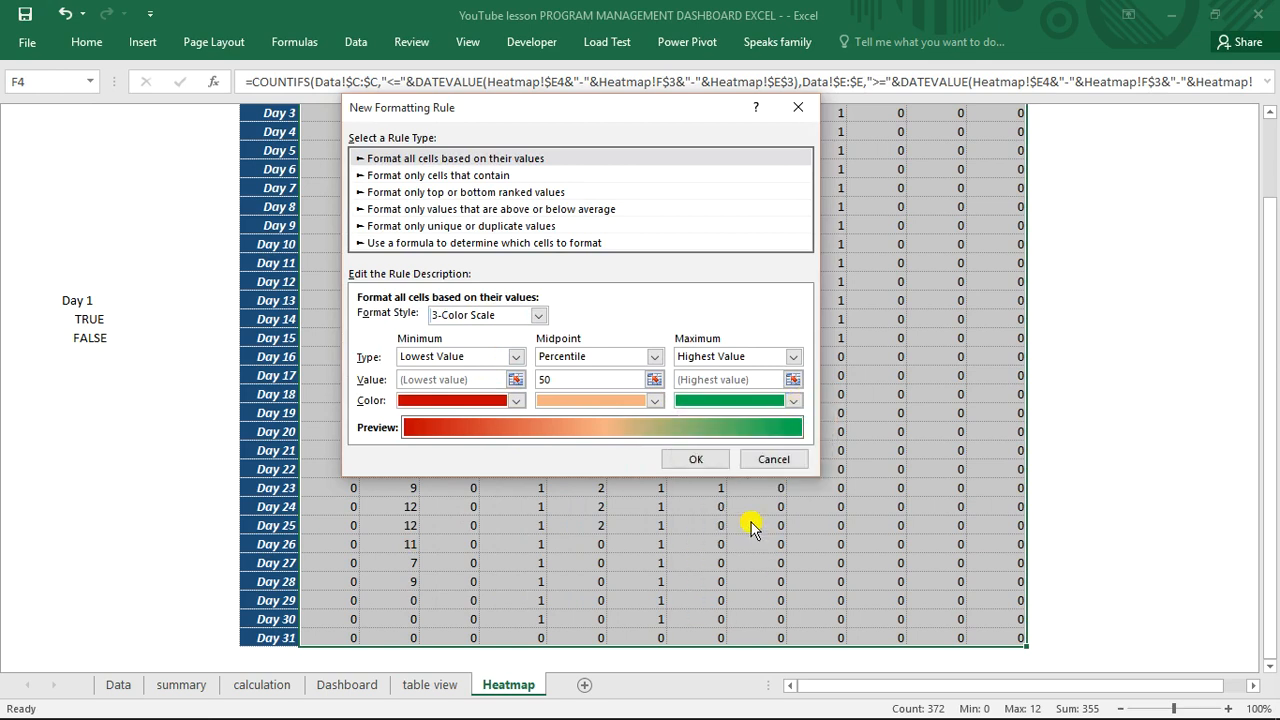
{"action": "left_click", "coordinate": [706, 460]}
{"action": "left_click", "coordinate": [651, 279]}
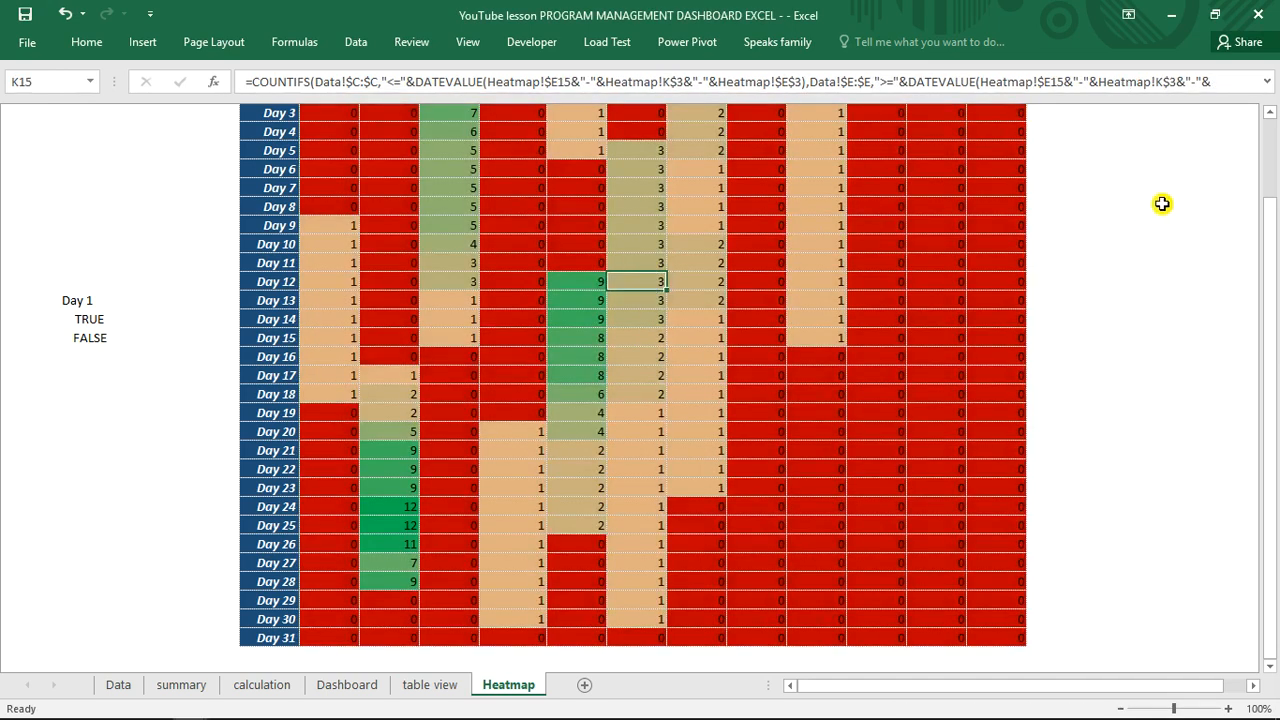
- Examine the colored task counts in the Feb, Mar and Apr columns of the heatmap
{"action": "scroll", "coordinate": [1268, 250], "scroll_direction": "up", "scroll_amount": 2}
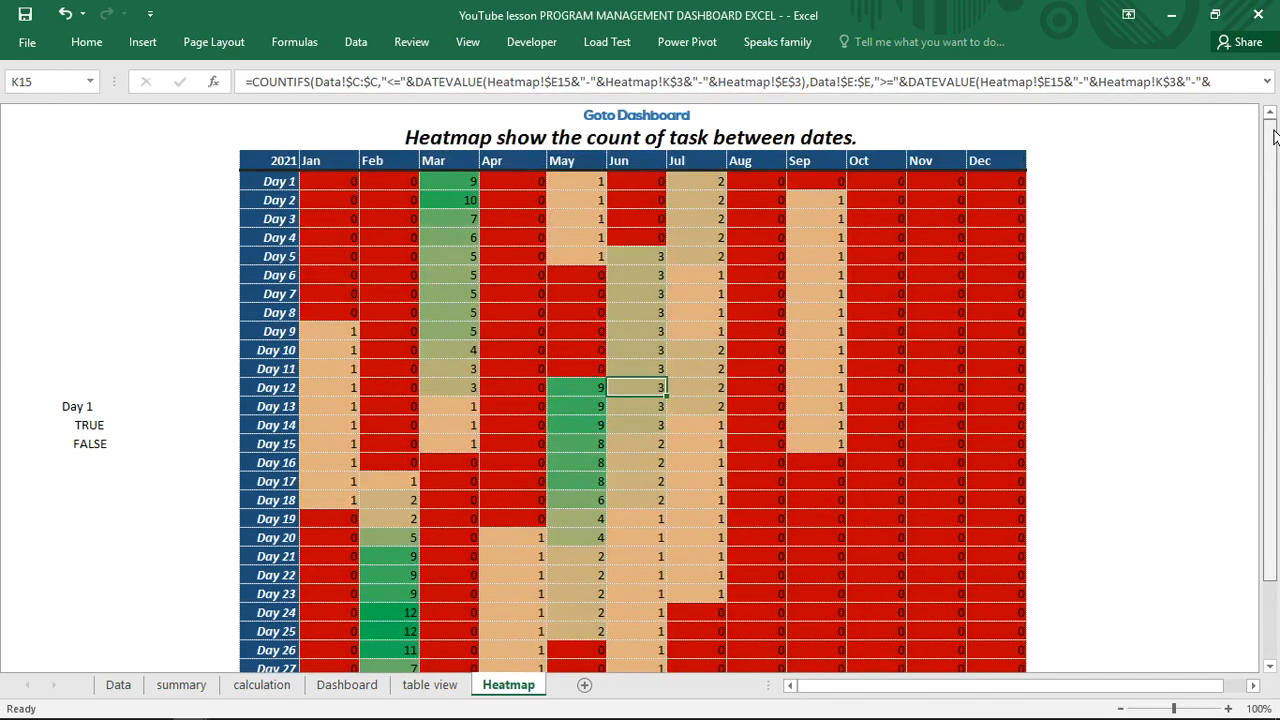
{"action": "left_click", "coordinate": [465, 181]}
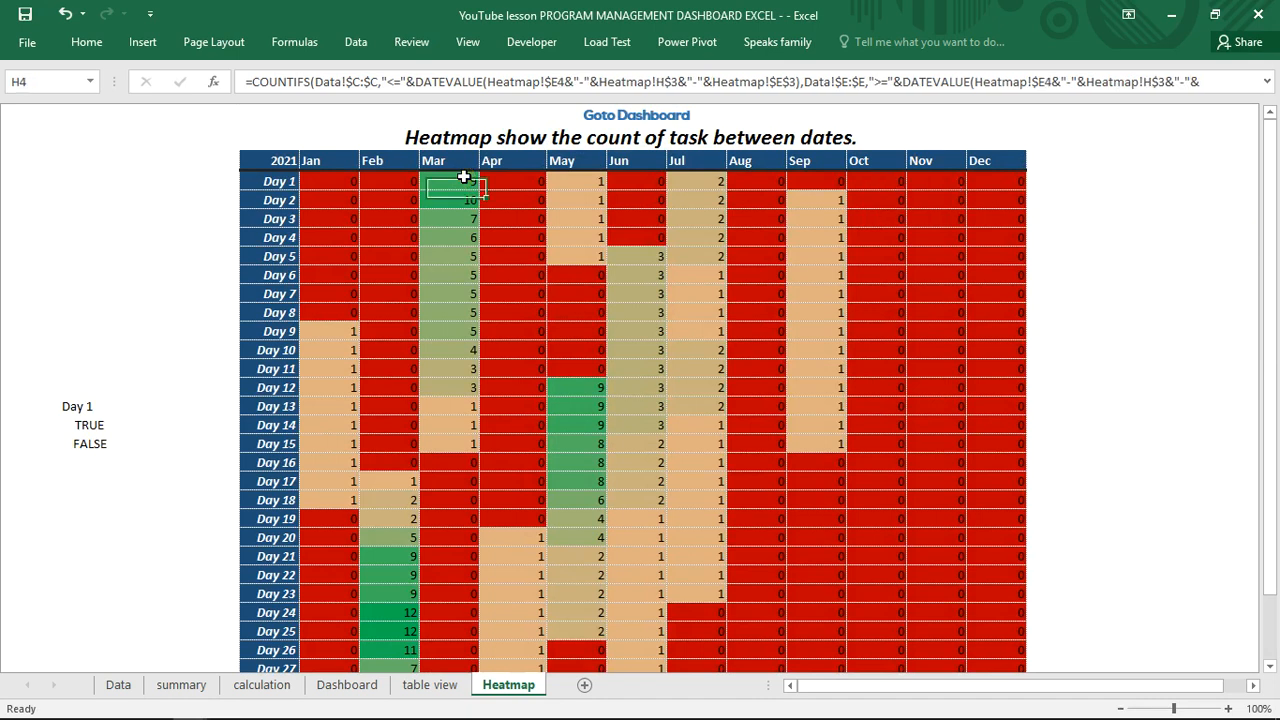
{"action": "left_click", "coordinate": [386, 466]}
{"action": "left_click", "coordinate": [389, 484]}
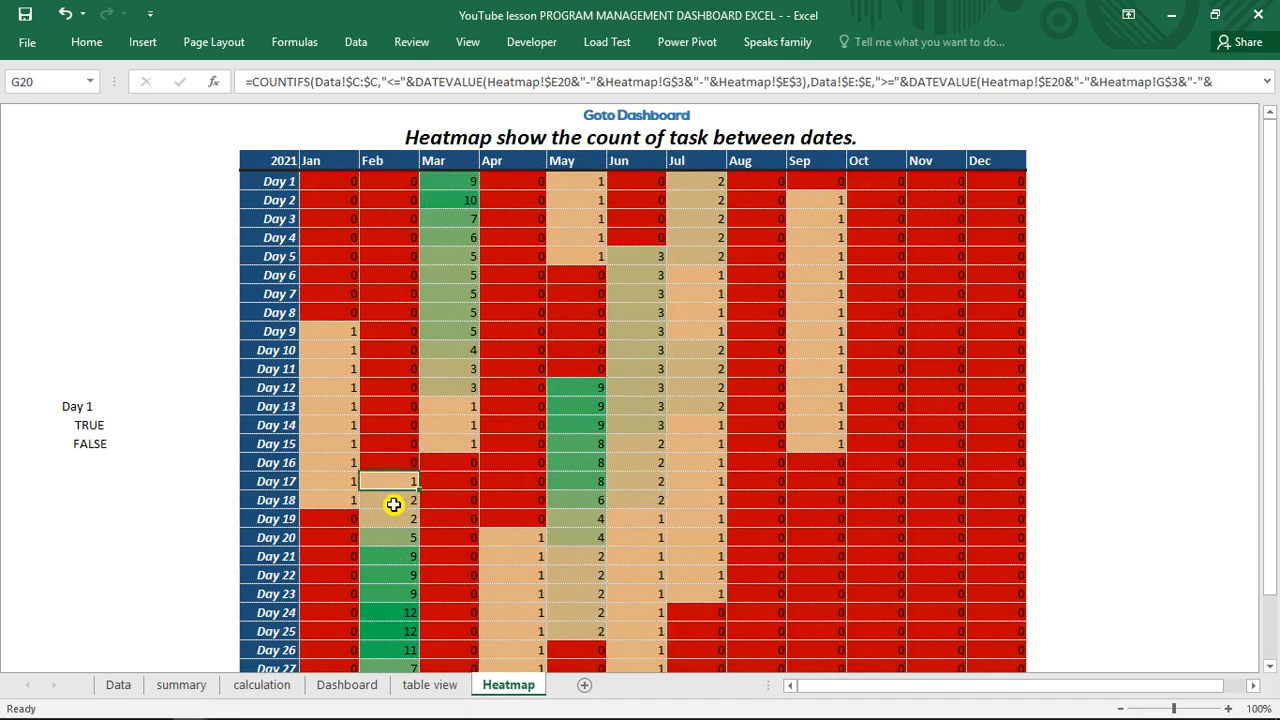
{"action": "left_click_drag", "start_coordinate": [394, 505], "coordinate": [486, 303]}
{"action": "left_click", "coordinate": [510, 198]}
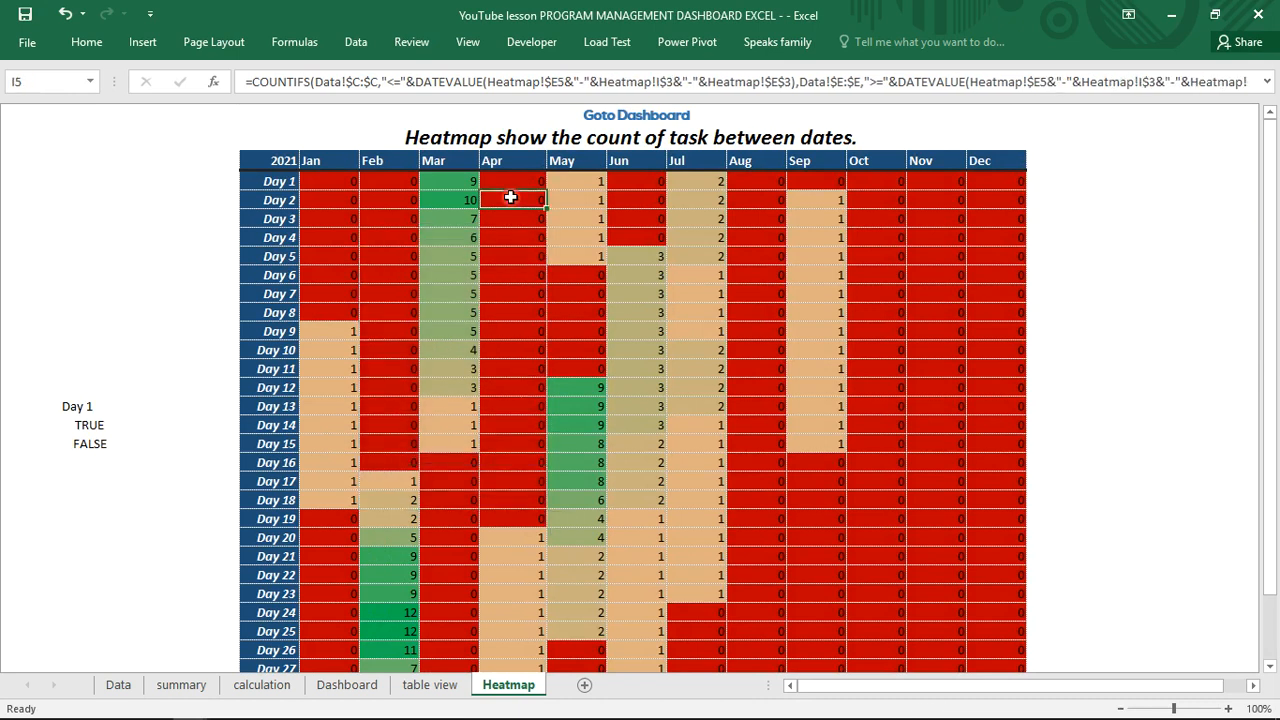
{"action": "left_click_drag", "start_coordinate": [510, 198], "coordinate": [516, 314]}
{"action": "left_click", "coordinate": [516, 256]}
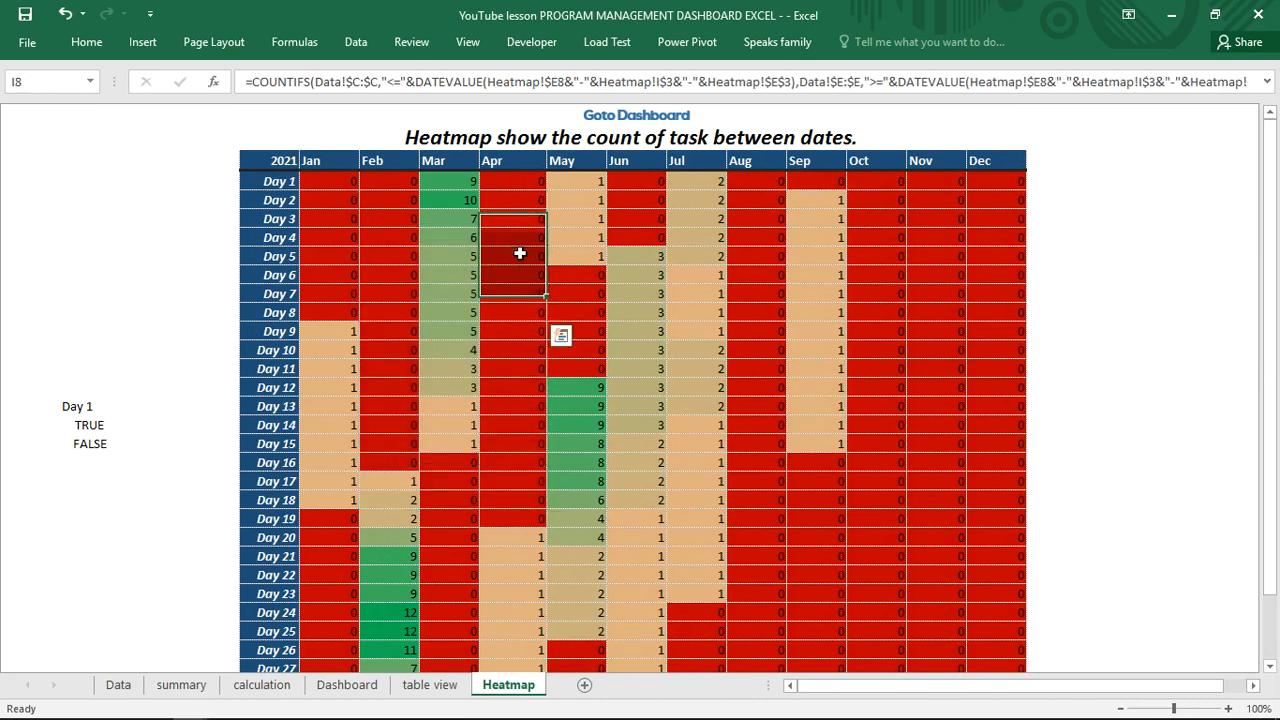
- Open the Dashboard sheet and browse the days shown in its task heatmap
{"action": "left_click", "coordinate": [347, 685]}
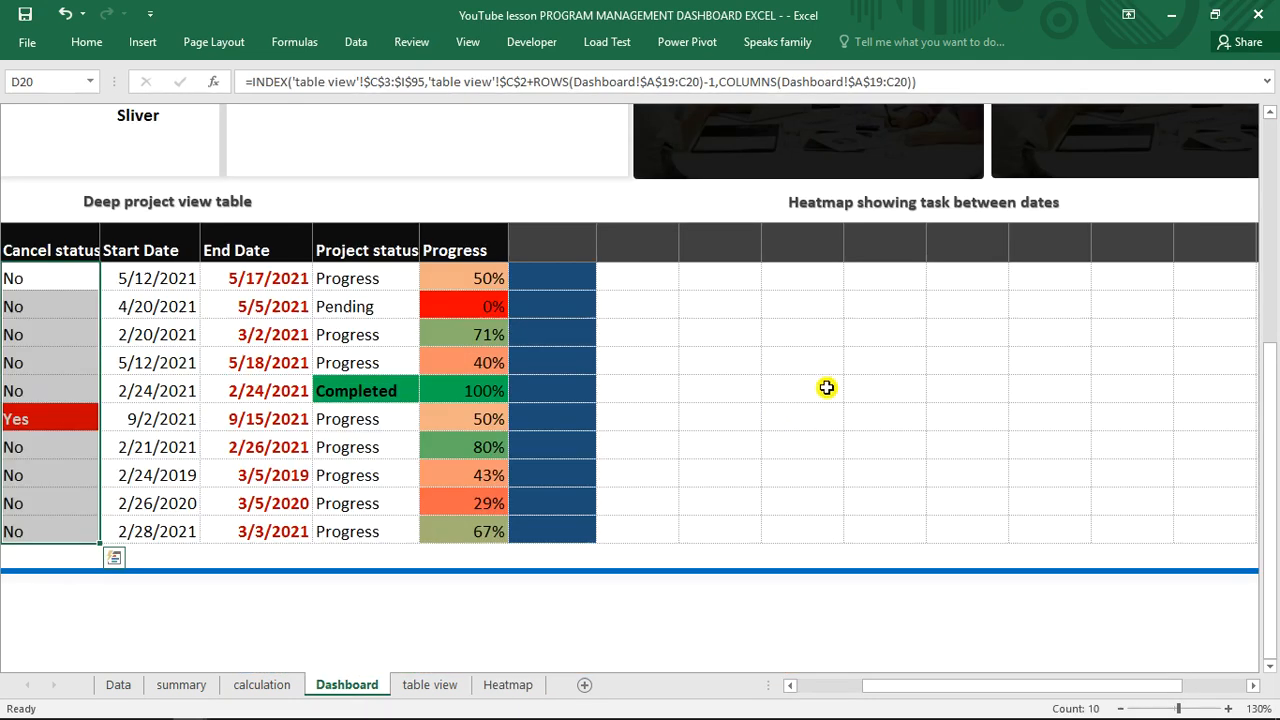
{"action": "left_click", "coordinate": [601, 297]}
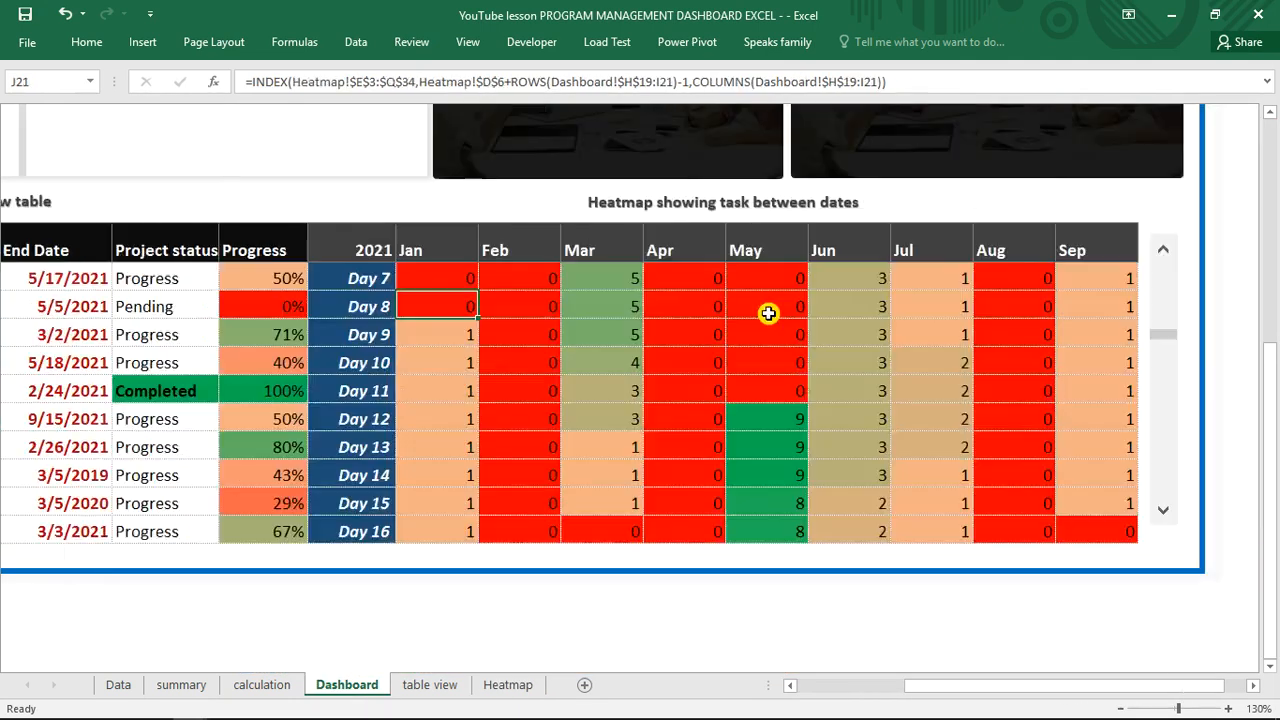
{"action": "left_click", "coordinate": [1160, 374]}
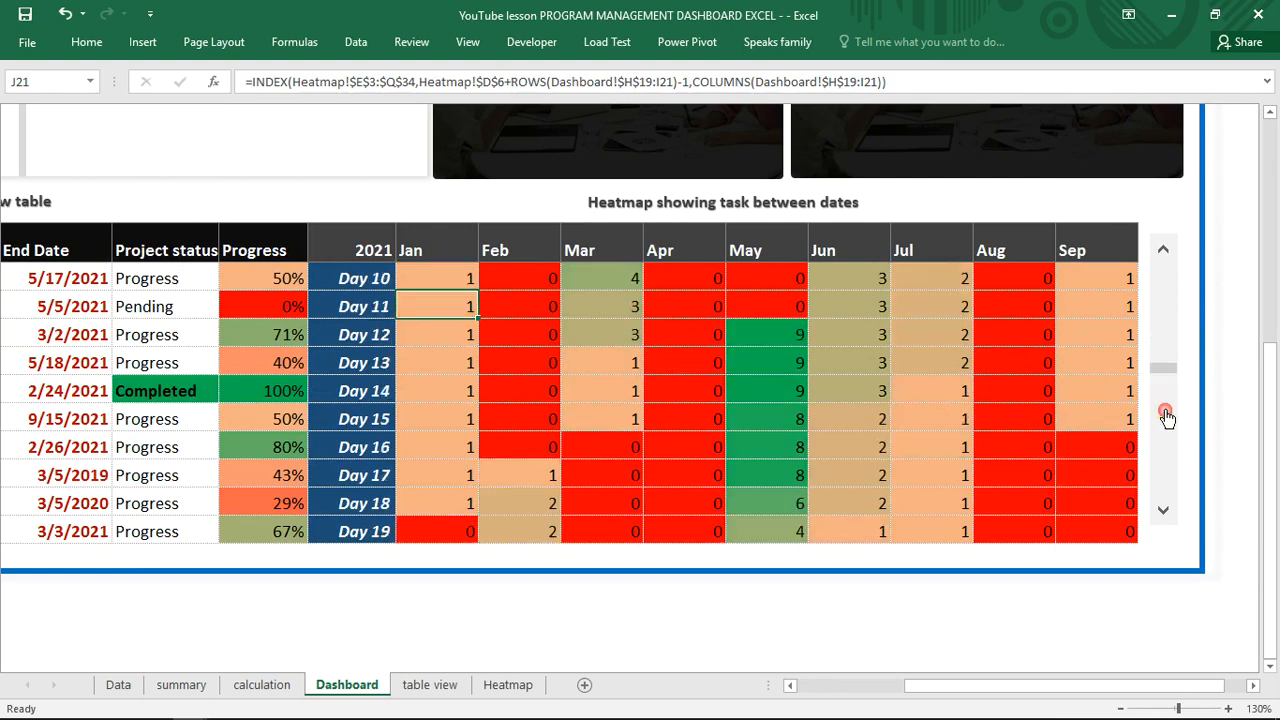
{"action": "left_click", "coordinate": [1163, 409]}
{"action": "left_click", "coordinate": [1162, 444]}
{"action": "left_click", "coordinate": [1162, 444]}
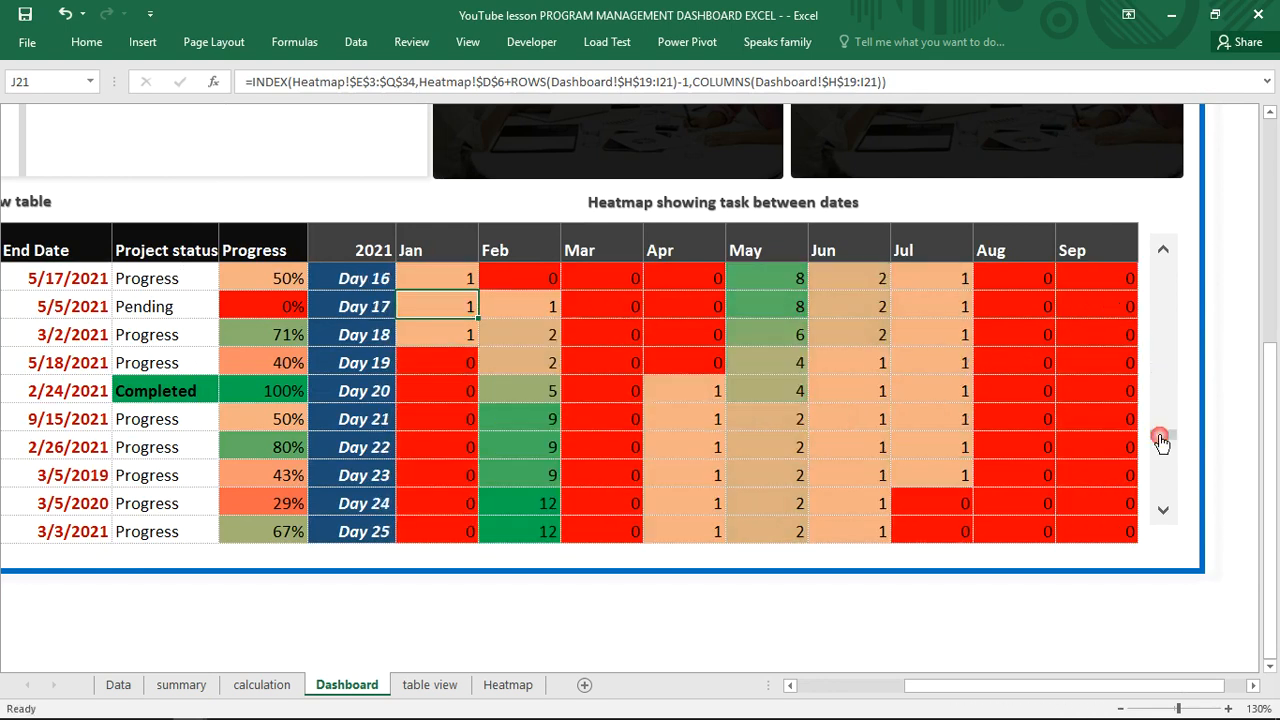
{"action": "left_click", "coordinate": [1163, 250]}
{"action": "left_click", "coordinate": [1163, 250]}
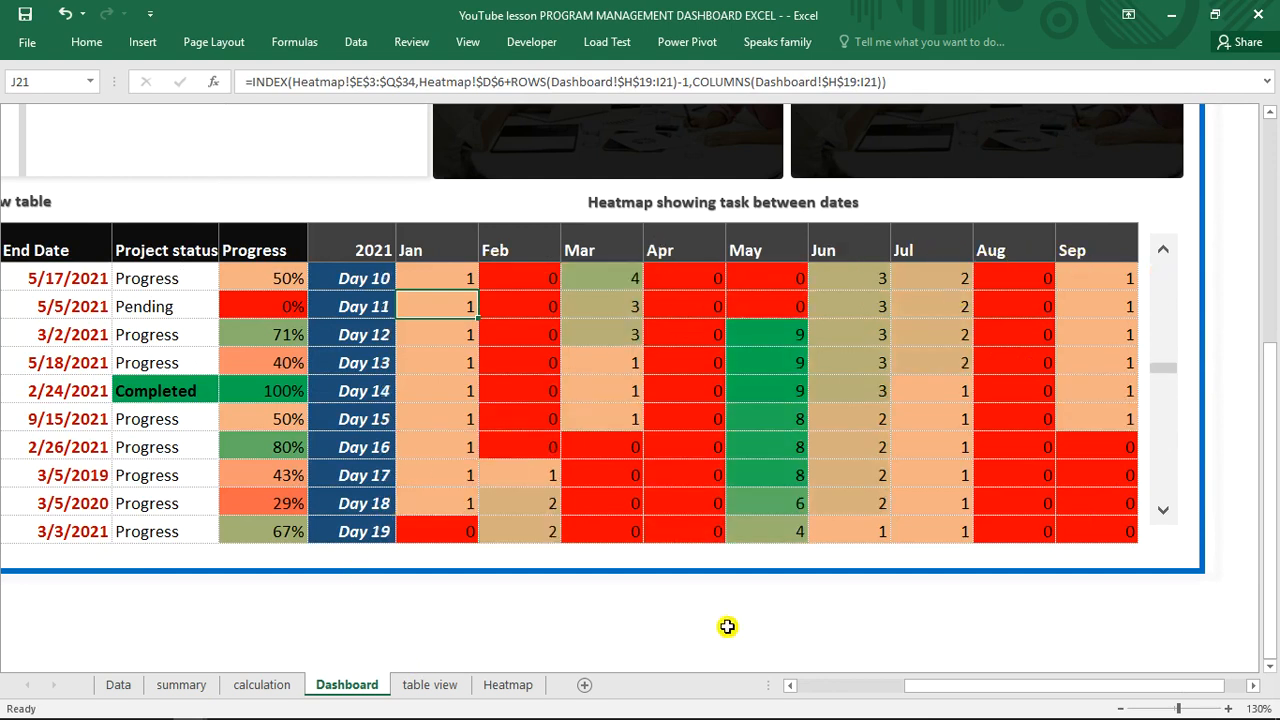
{"action": "left_click_drag", "start_coordinate": [928, 693], "coordinate": [800, 690]}
{"action": "left_click_drag", "start_coordinate": [1272, 475], "coordinate": [1272, 287]}
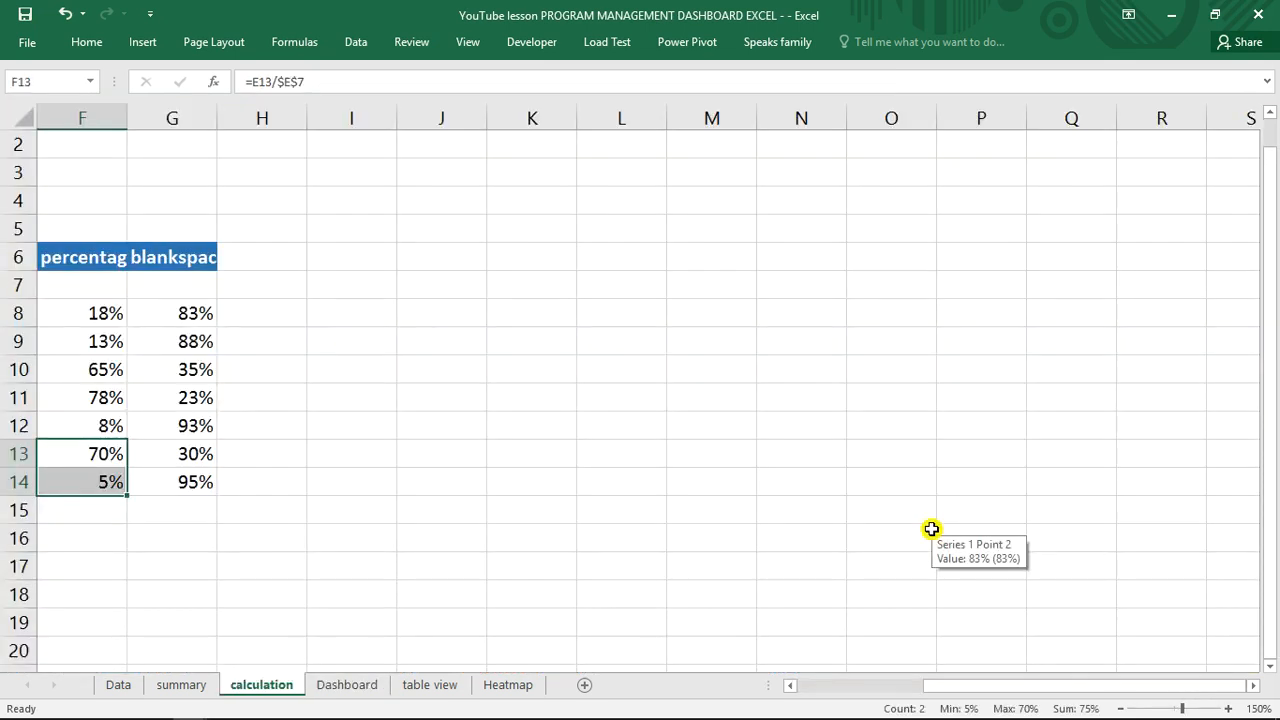
{"action": "key", "text": "ctrl+q"}
{"action": "left_click", "coordinate": [583, 345]}
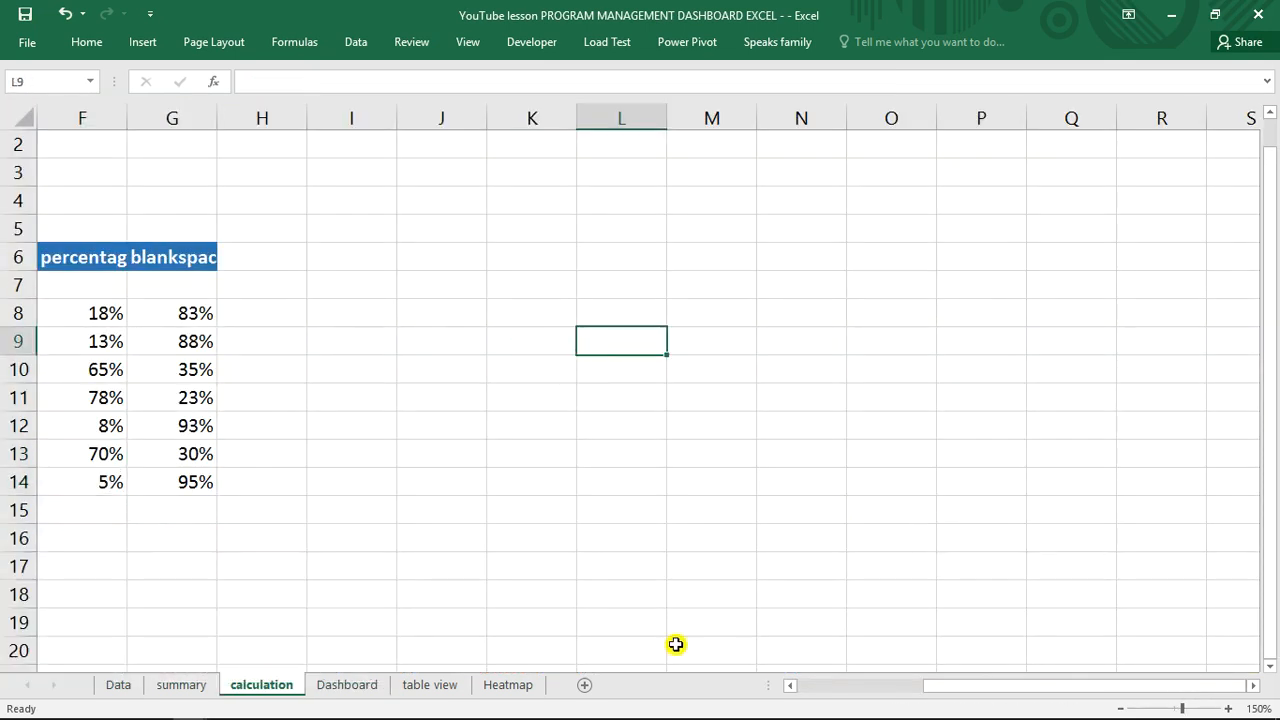
{"action": "left_click", "coordinate": [672, 706]}
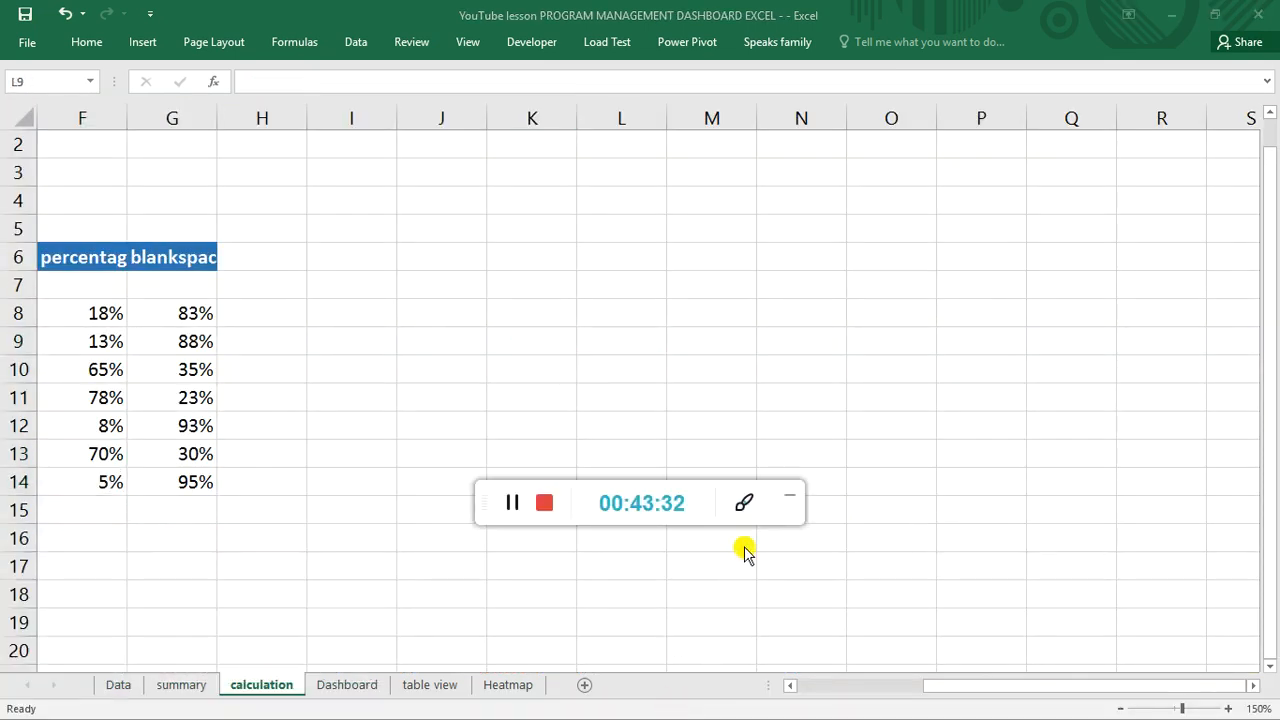
{"action": "left_click", "coordinate": [787, 502]}
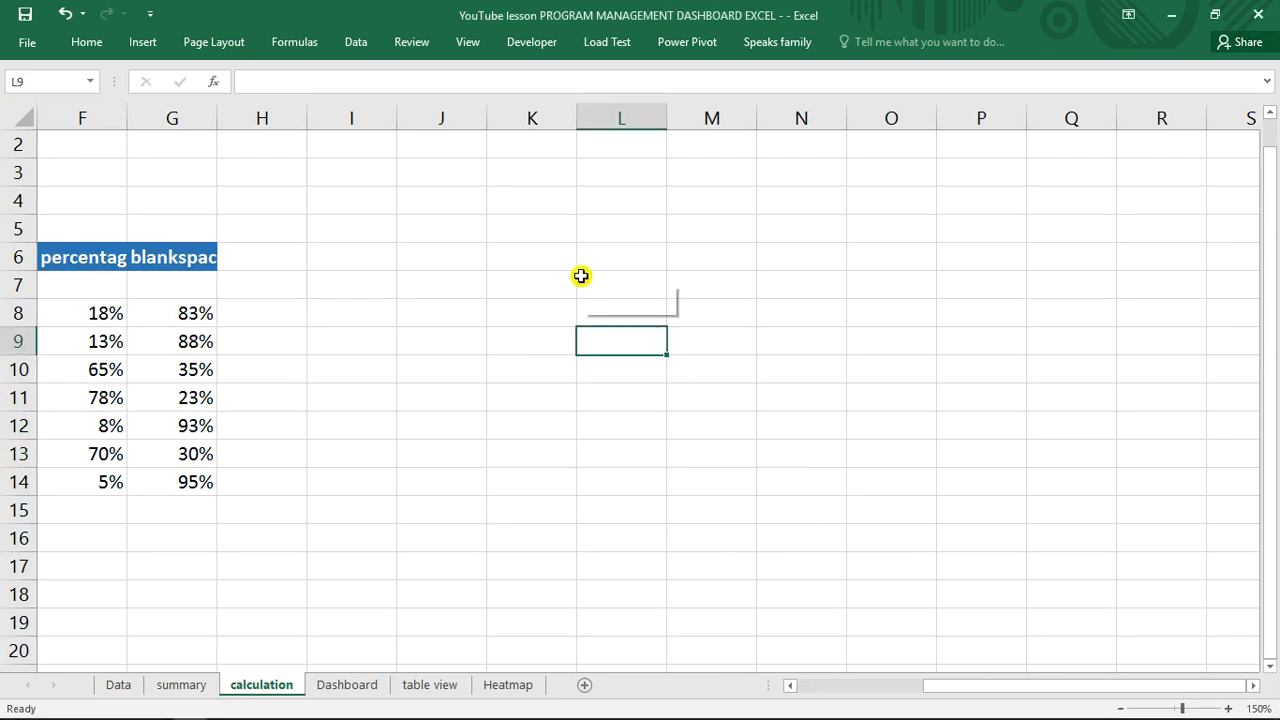
- Insert a PivotTable based on datatable at cell K6 of the existing calculation sheet
{"action": "left_click", "coordinate": [538, 256]}
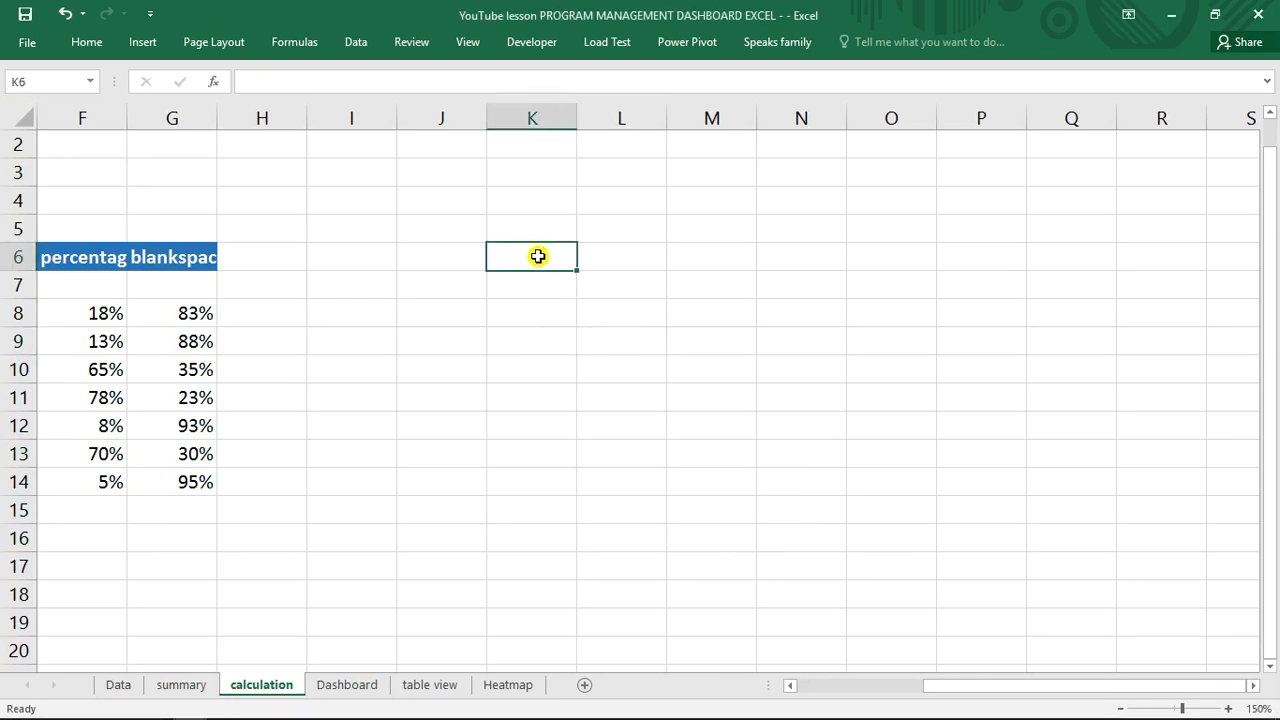
{"action": "key", "text": "alt+n"}
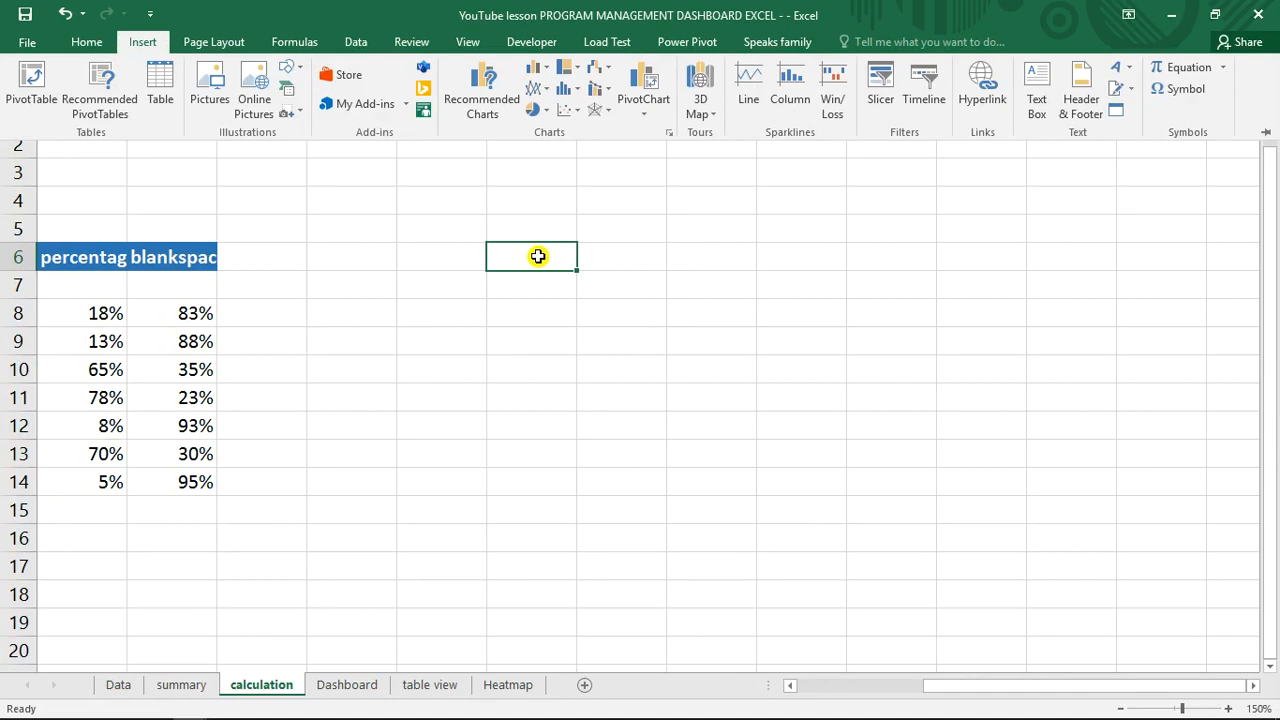
{"action": "key", "text": "v"}
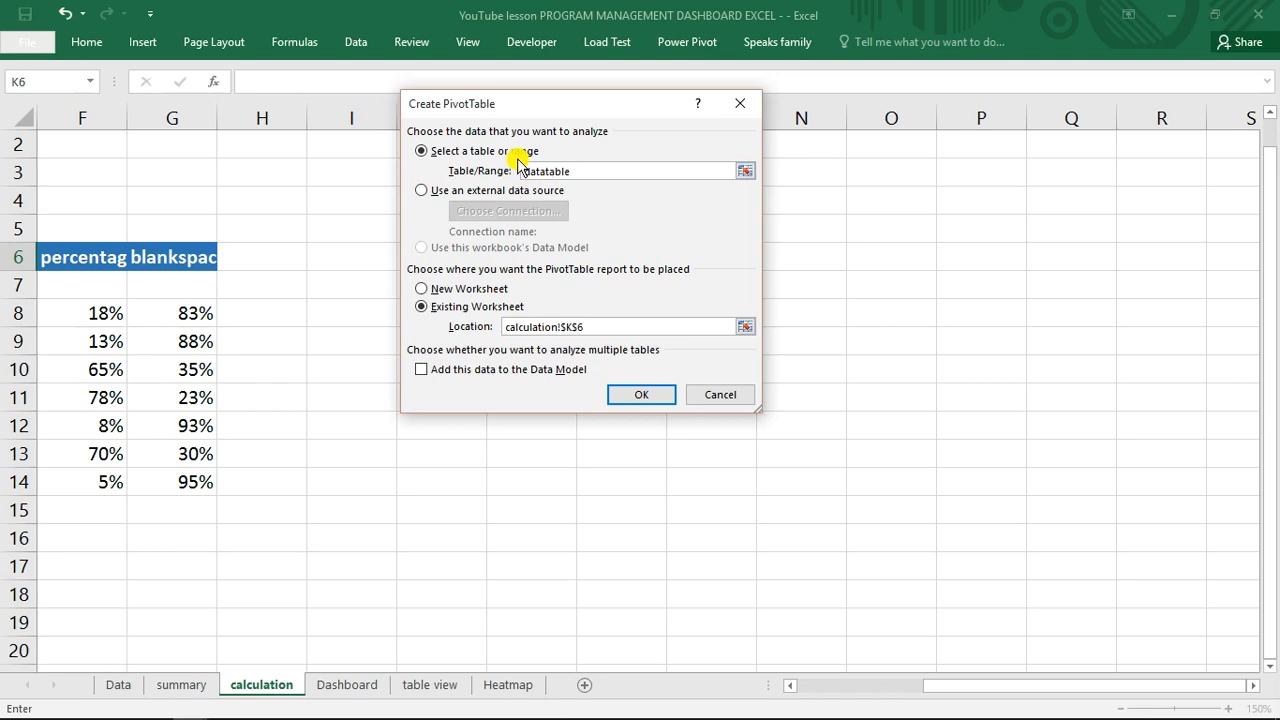
{"action": "key", "text": "Return"}
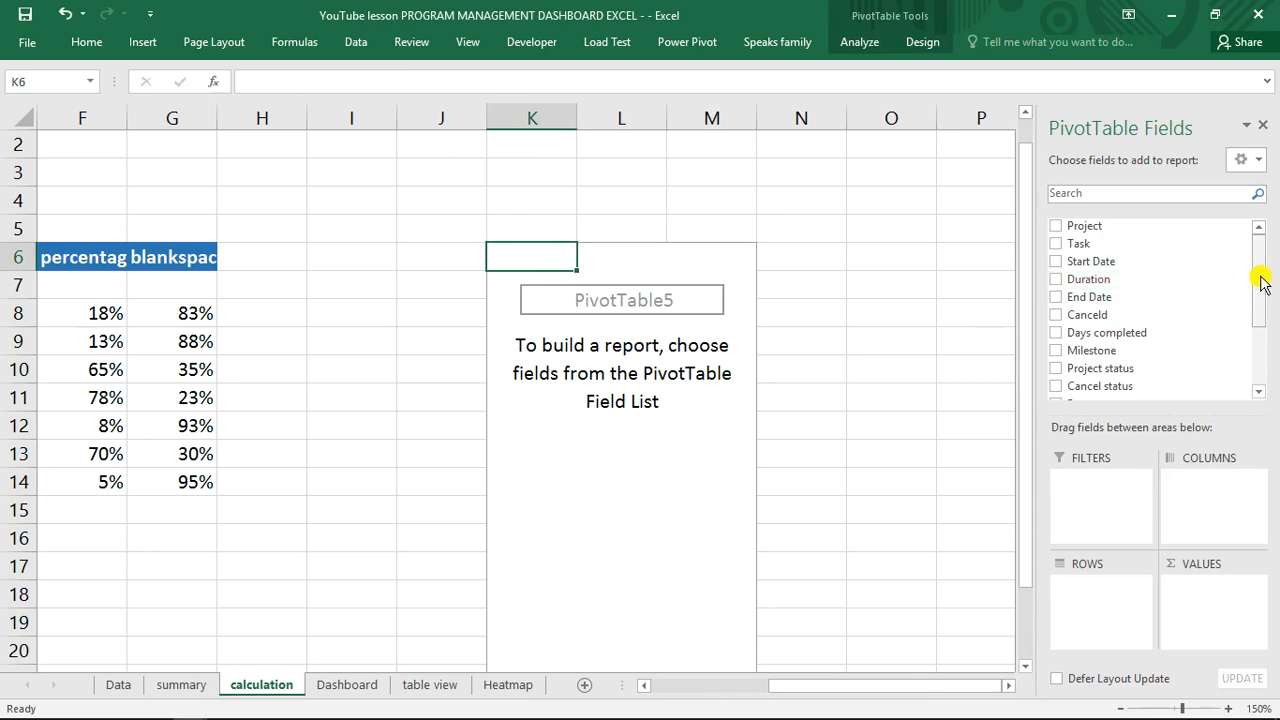
- Add the Days completed and Duration fields to the PivotTable as summed values
{"action": "scroll", "coordinate": [1261, 283], "scroll_direction": "down", "scroll_amount": 3}
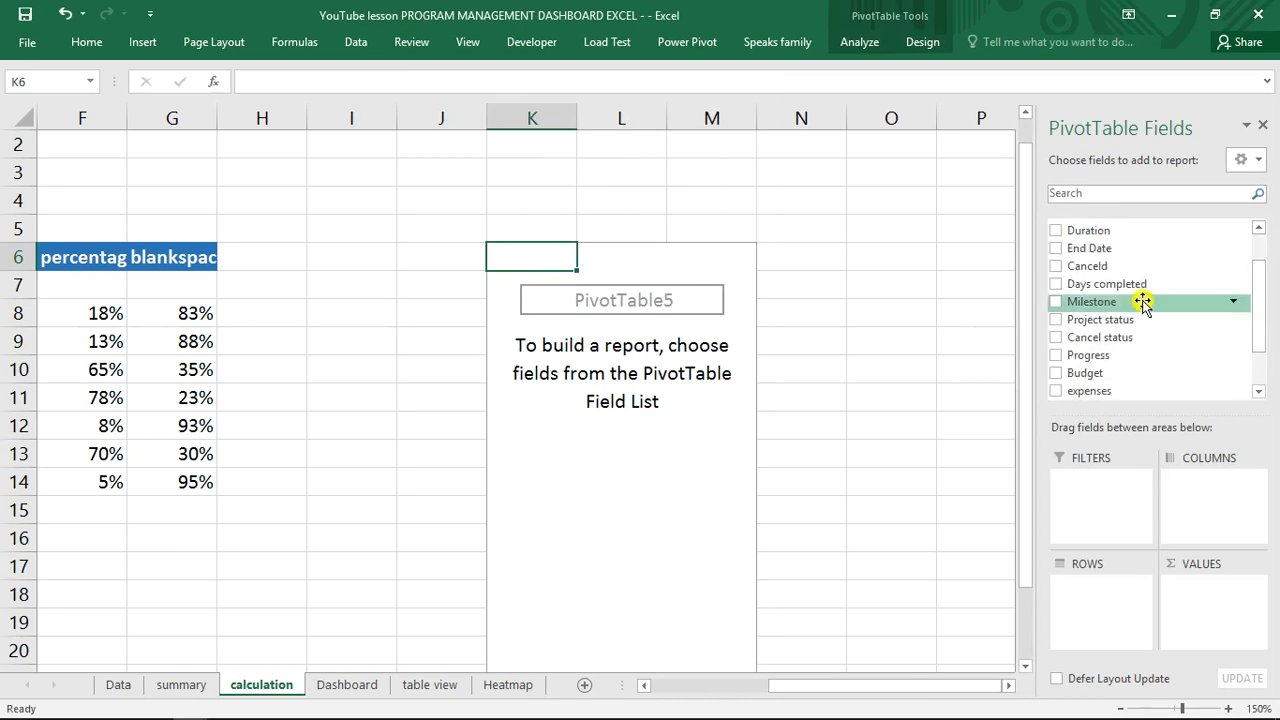
{"action": "left_click", "coordinate": [1056, 284]}
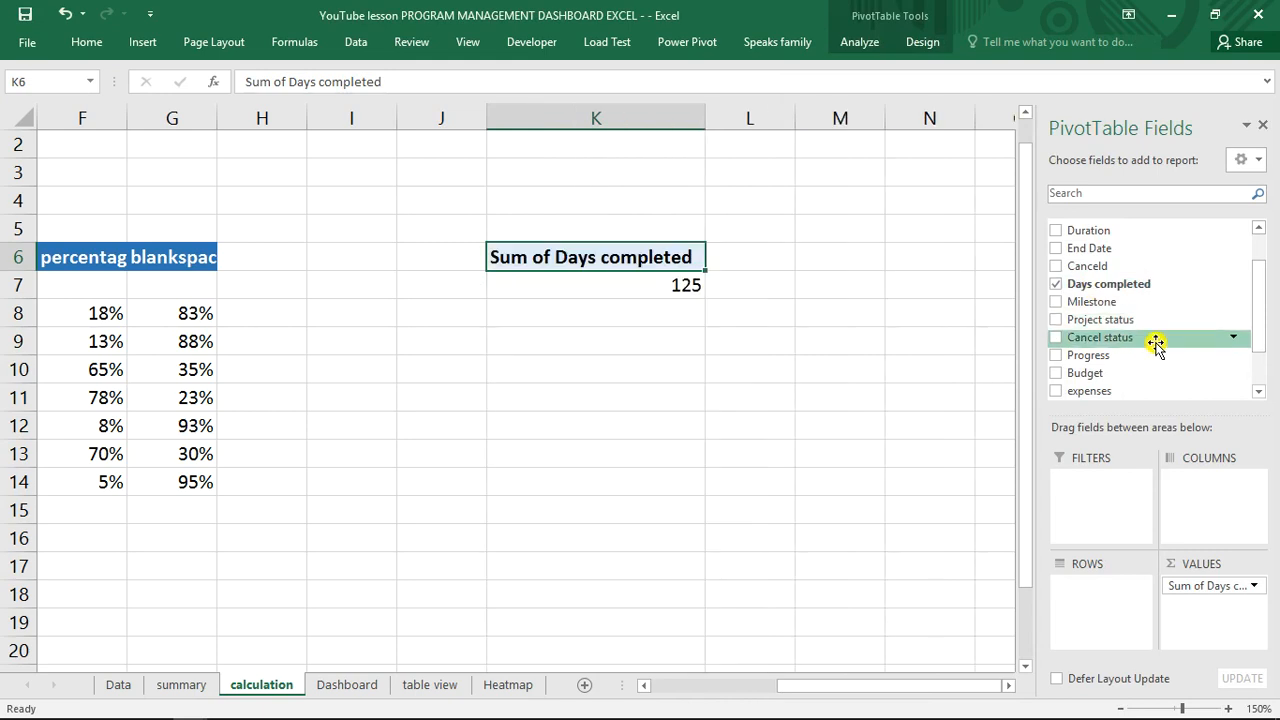
{"action": "left_click_drag", "start_coordinate": [1259, 323], "coordinate": [1258, 272]}
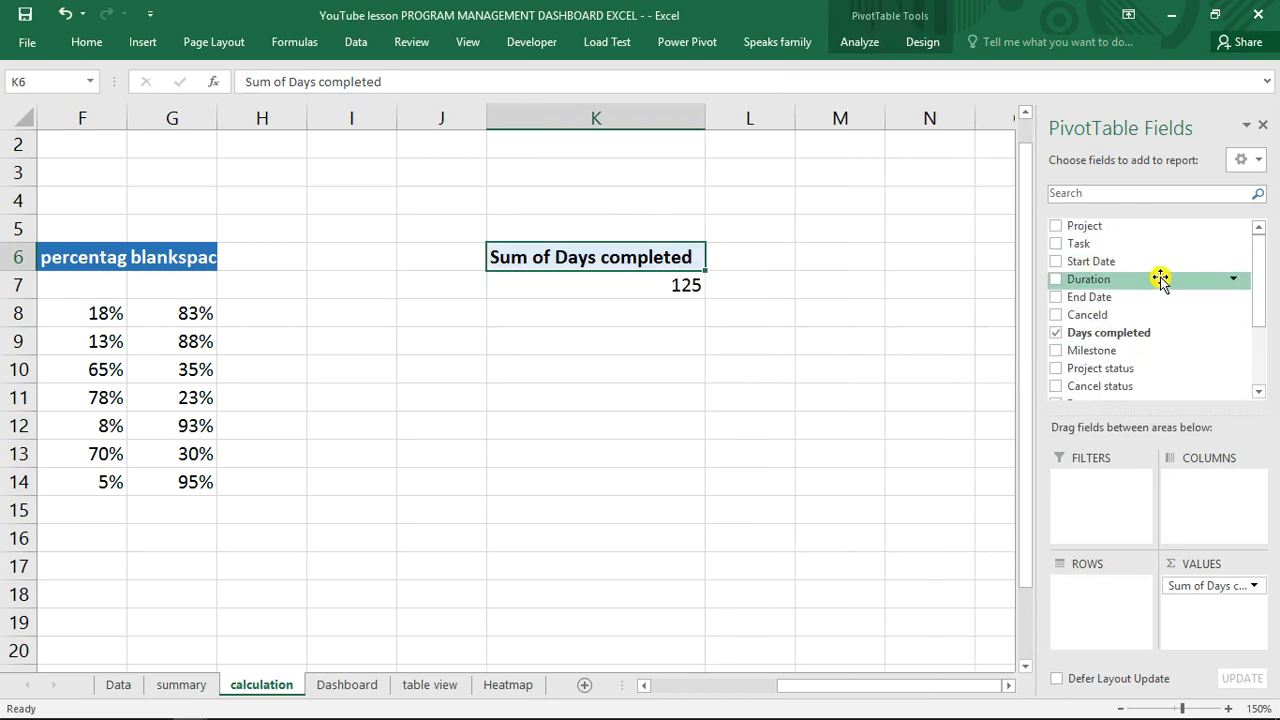
{"action": "left_click", "coordinate": [1056, 279]}
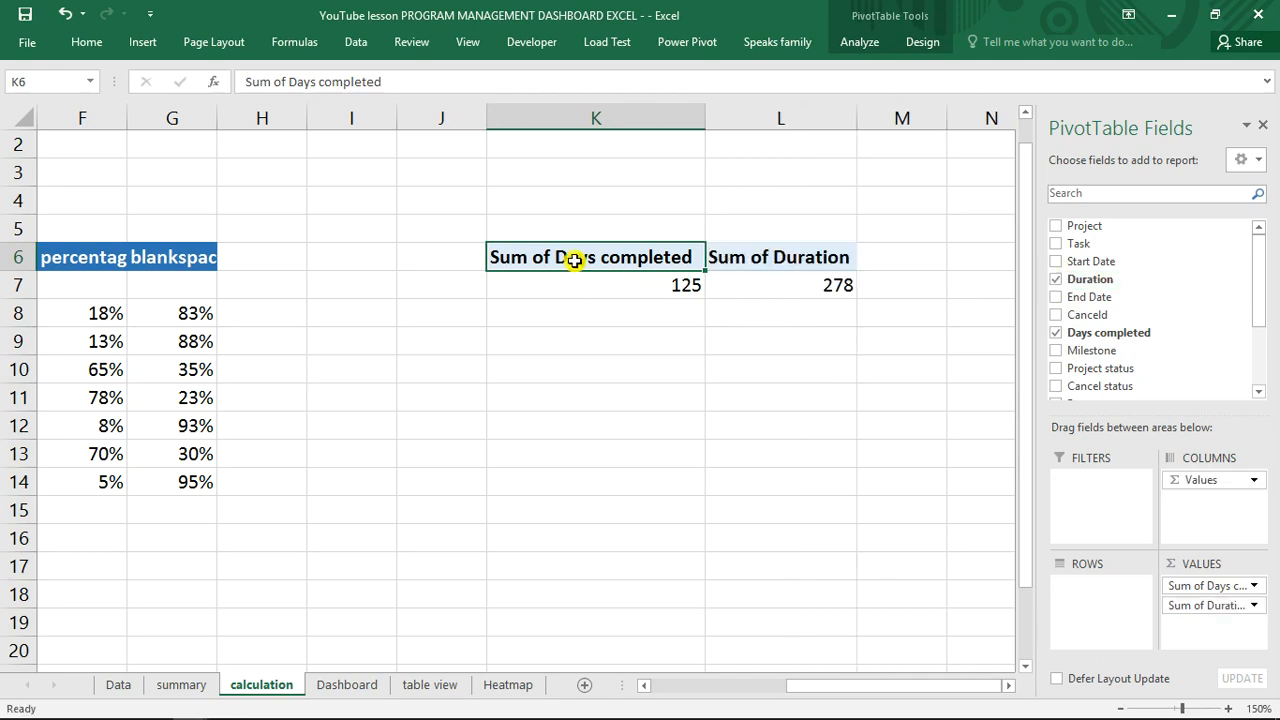
- Remove the text "sum of" from both PivotTable headers in K6:L6 by replacing all occurrences with nothing
{"action": "left_click_drag", "start_coordinate": [724, 259], "coordinate": [771, 258]}
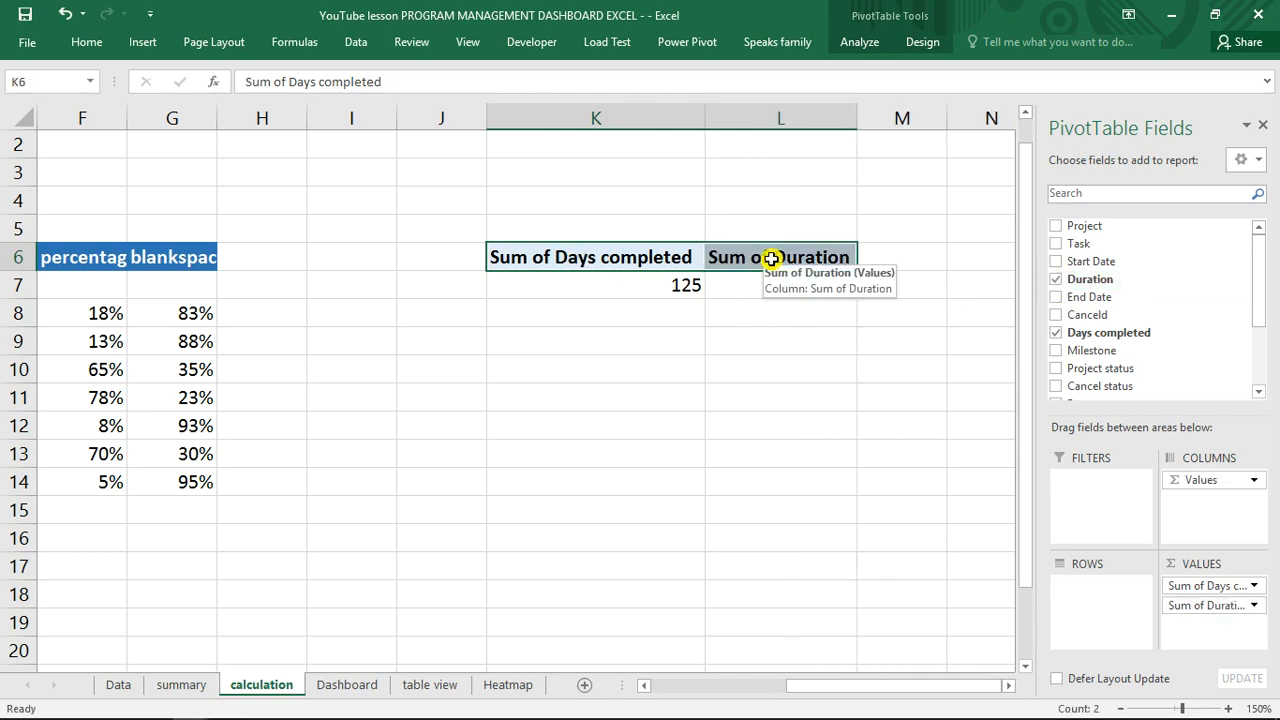
{"action": "key", "text": "ctrl+h"}
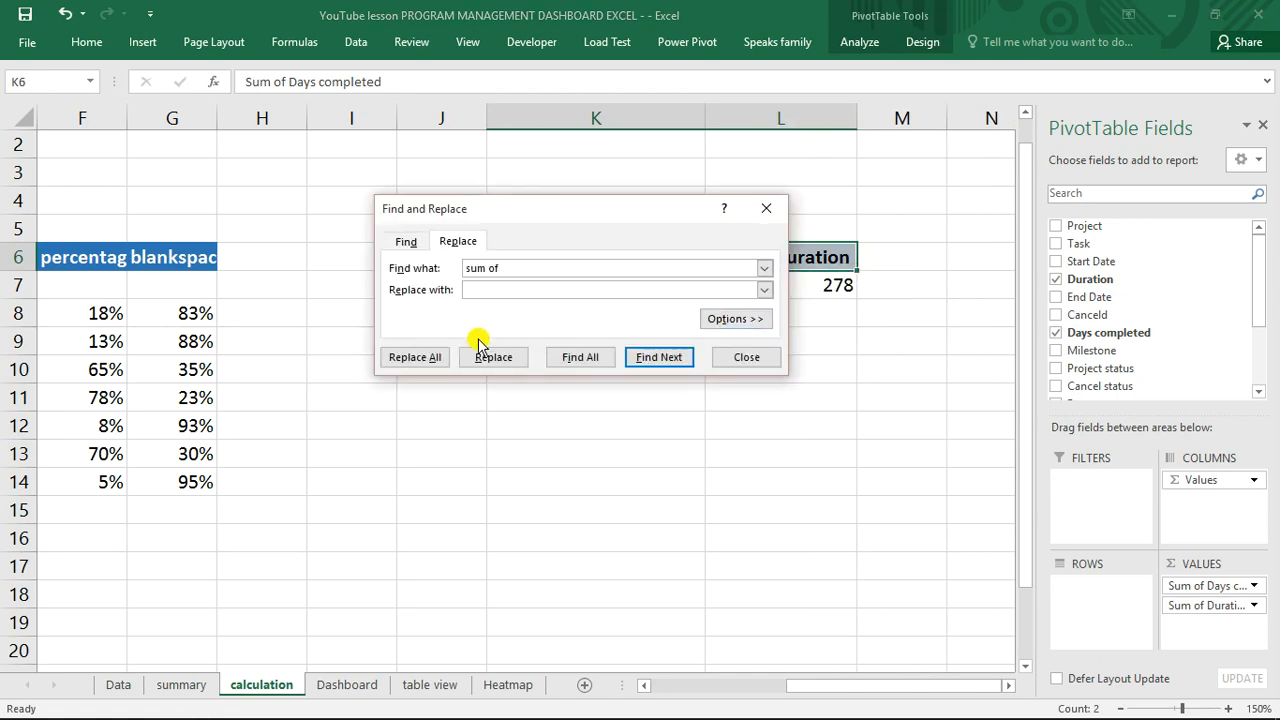
{"action": "left_click", "coordinate": [440, 360]}
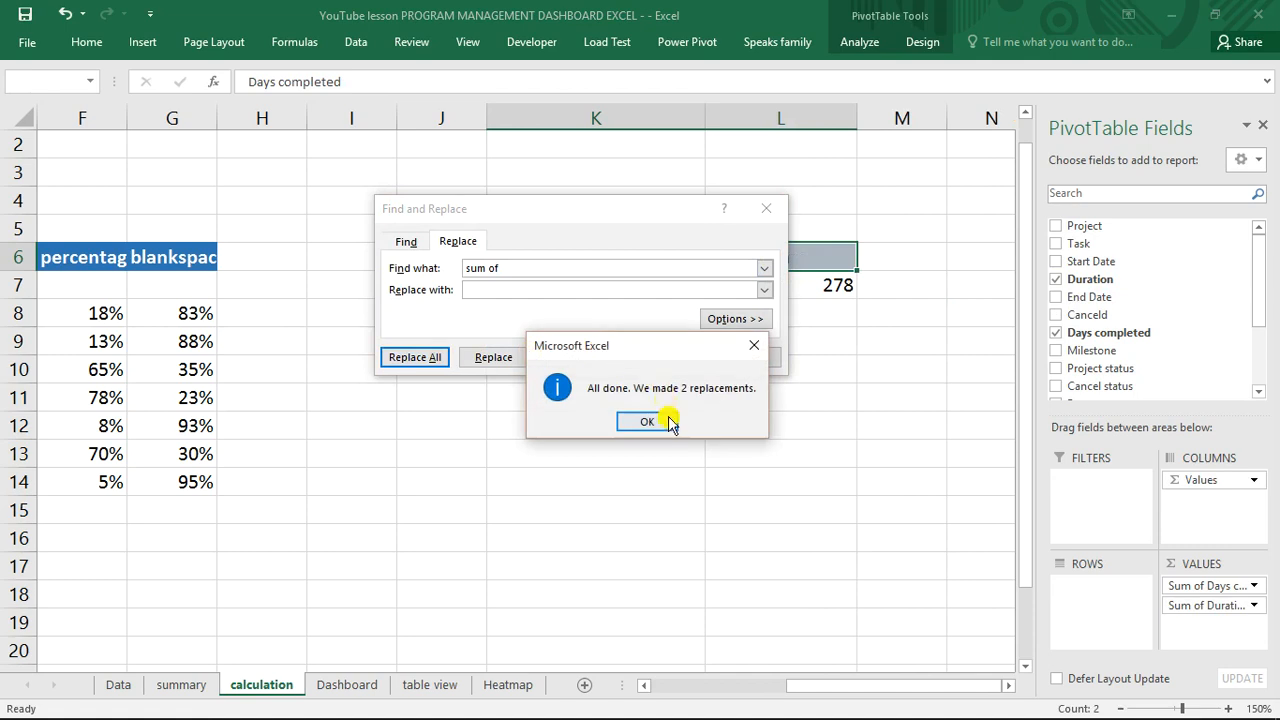
{"action": "left_click", "coordinate": [669, 424]}
{"action": "left_click", "coordinate": [748, 364]}
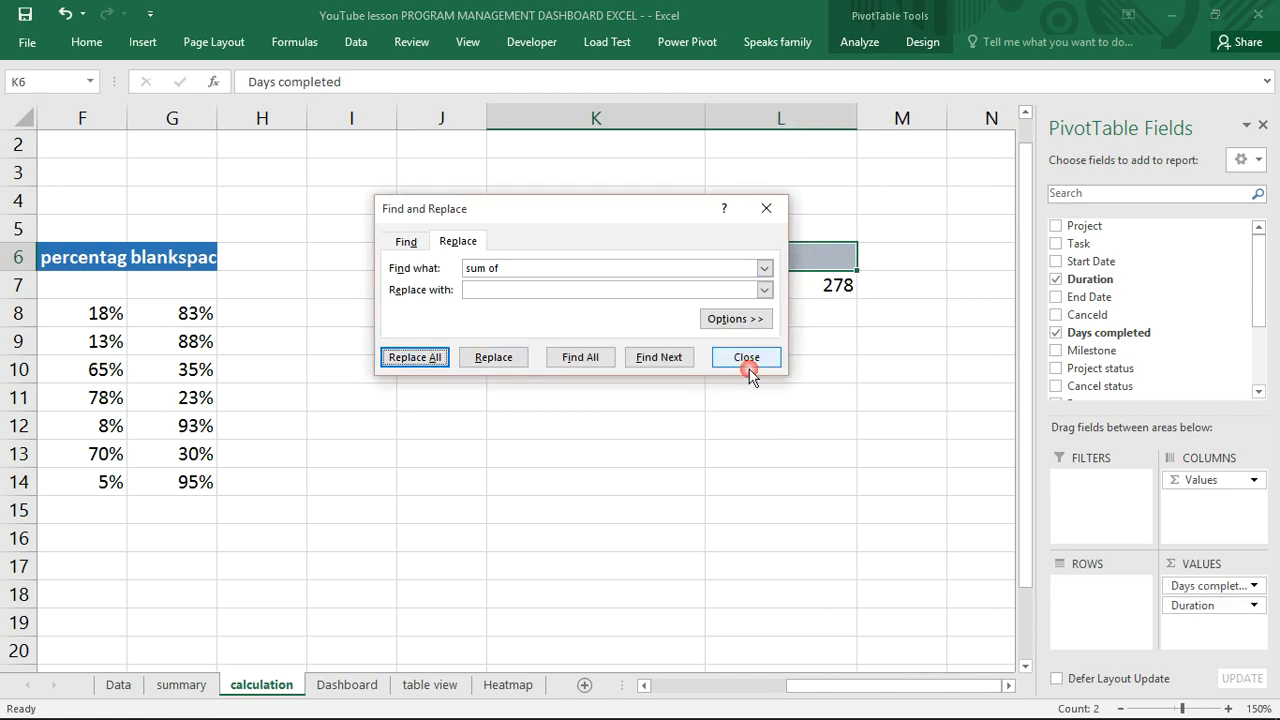
- Copy the Days completed and Duration headers and paste them transposed into a vertical list starting at K10
{"action": "left_click_drag", "start_coordinate": [551, 261], "coordinate": [752, 248]}
{"action": "key", "text": "ctrl+c"}
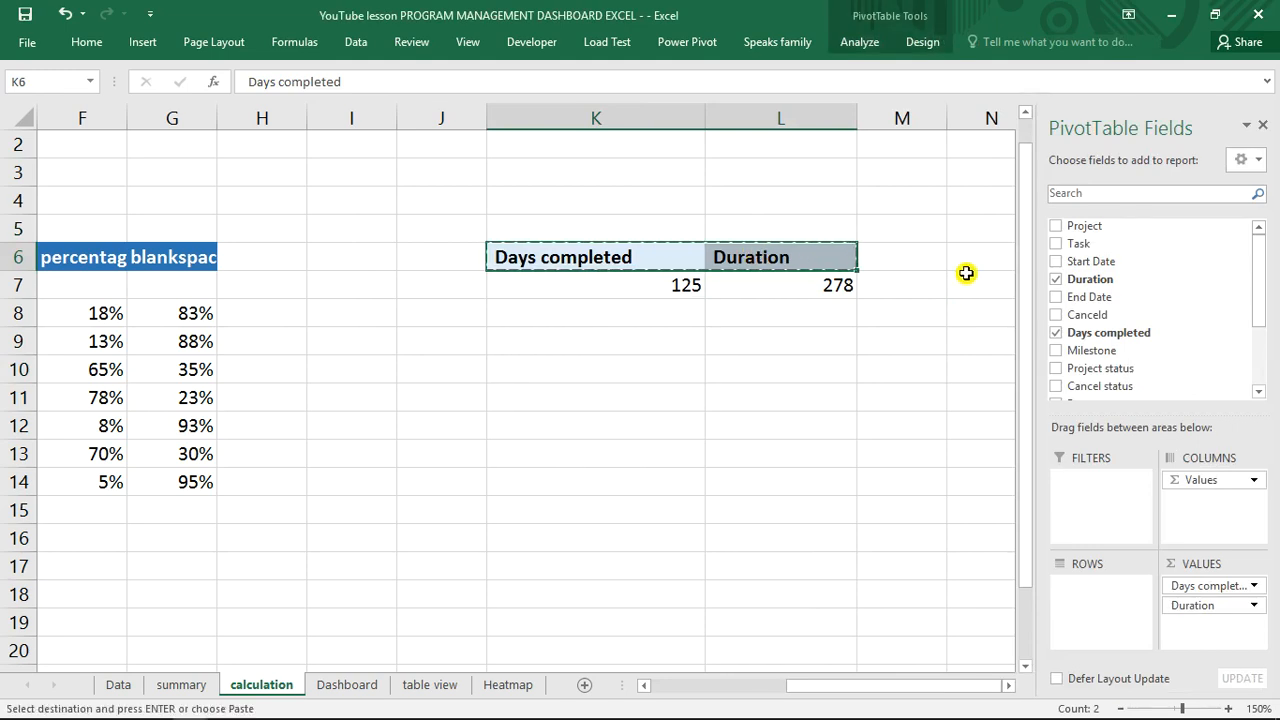
{"action": "left_click", "coordinate": [592, 359]}
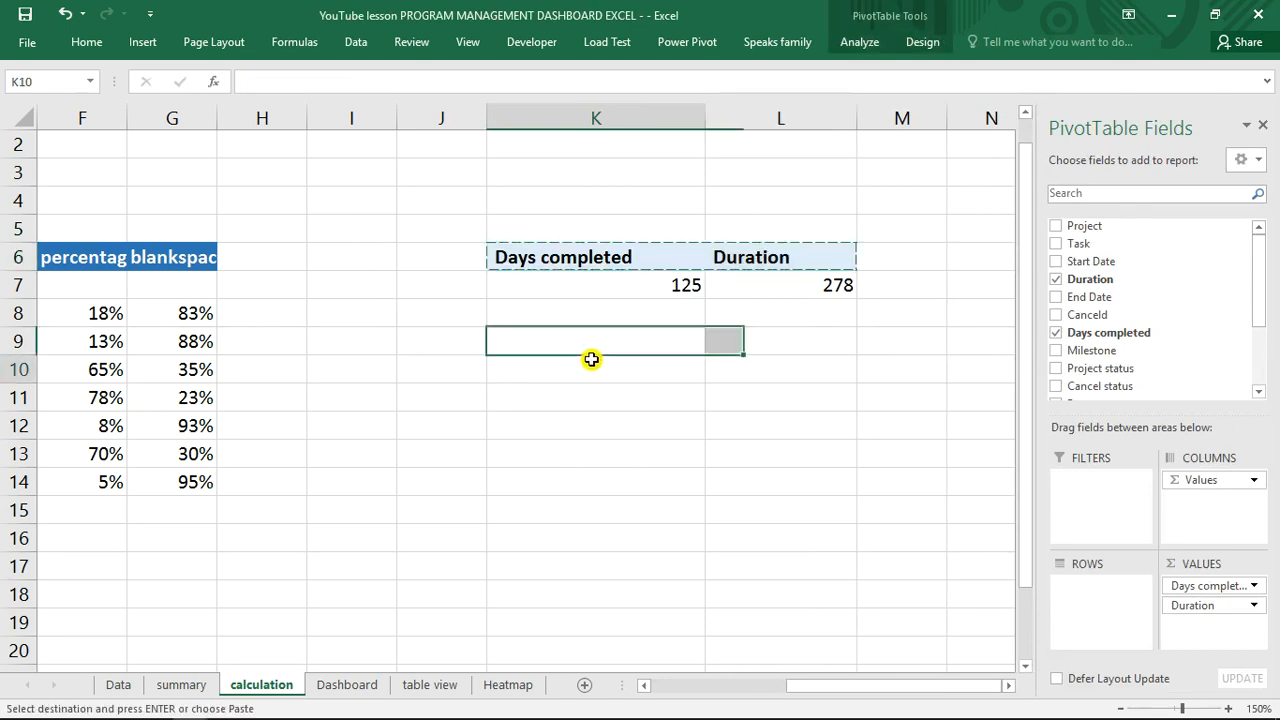
{"action": "right_click", "coordinate": [592, 359]}
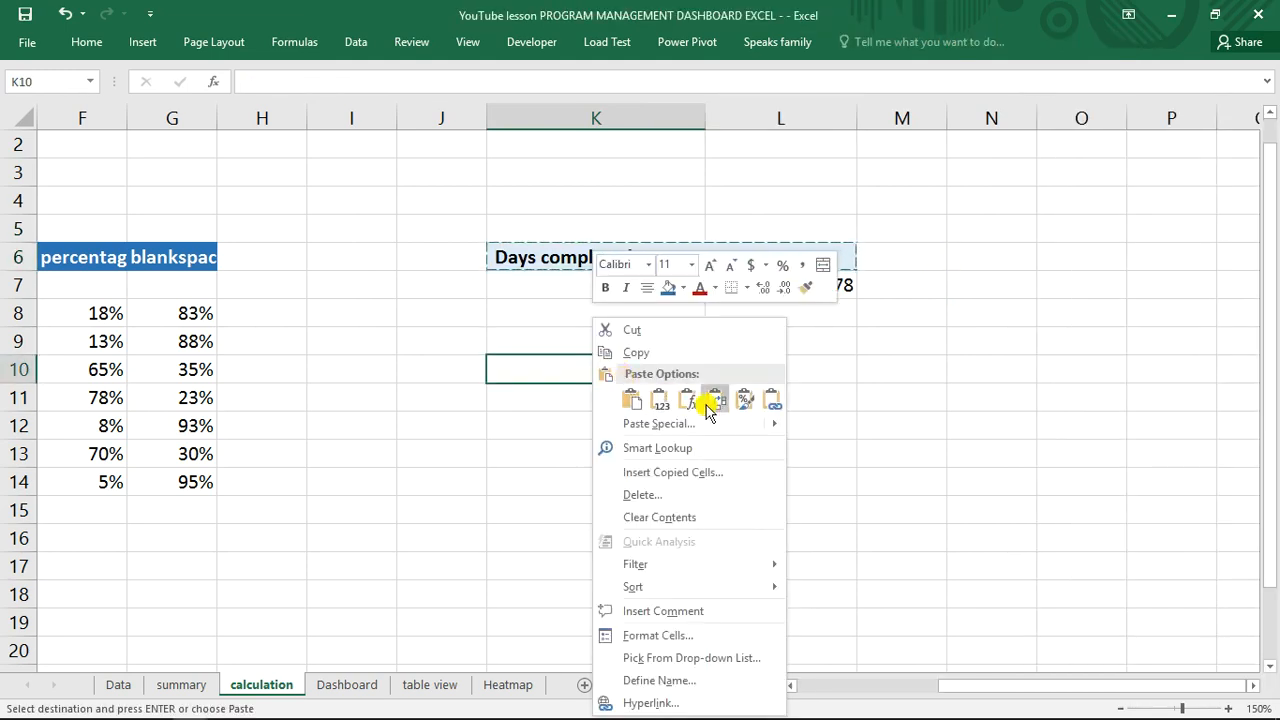
{"action": "mouse_move", "coordinate": [777, 426]}
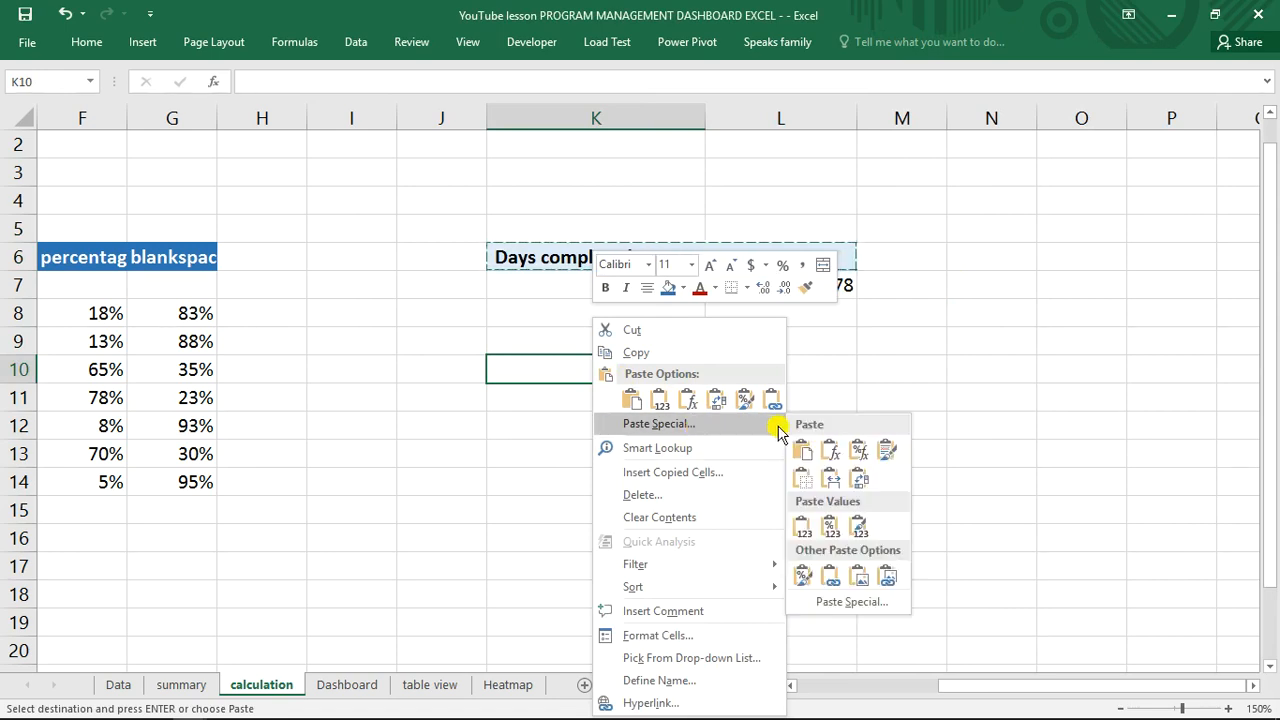
{"action": "left_click", "coordinate": [848, 605]}
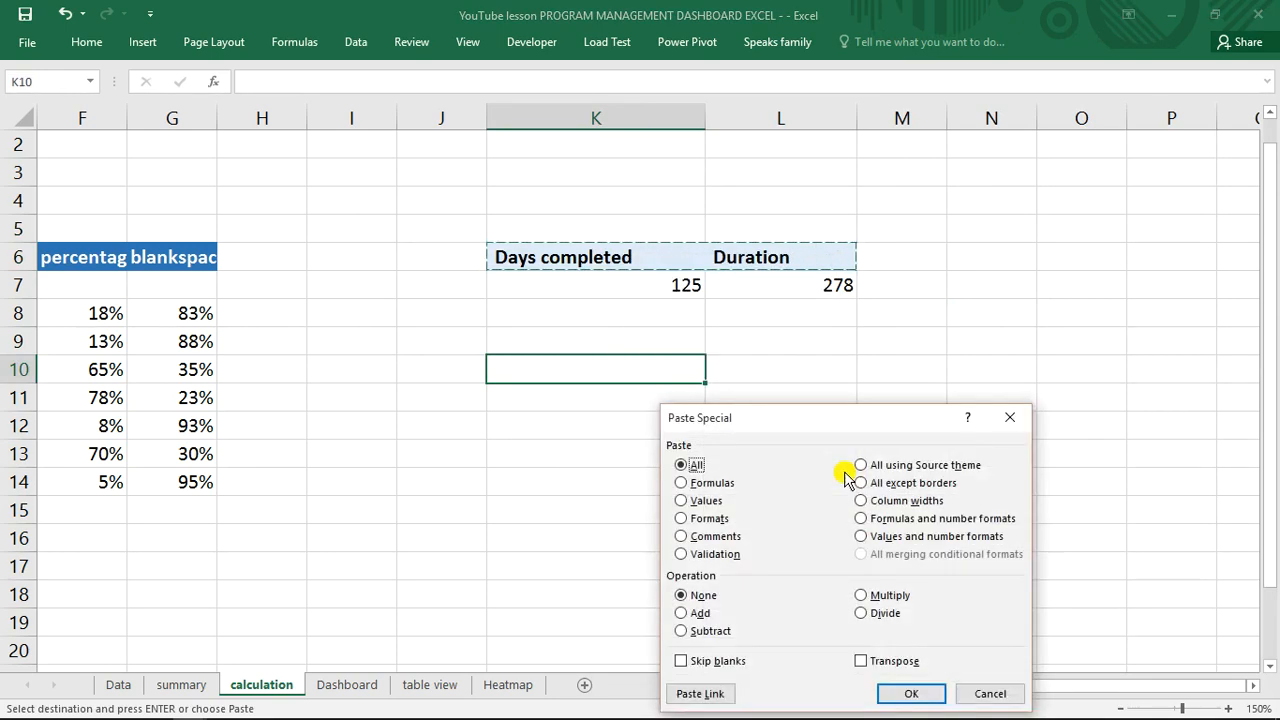
{"action": "left_click", "coordinate": [878, 663]}
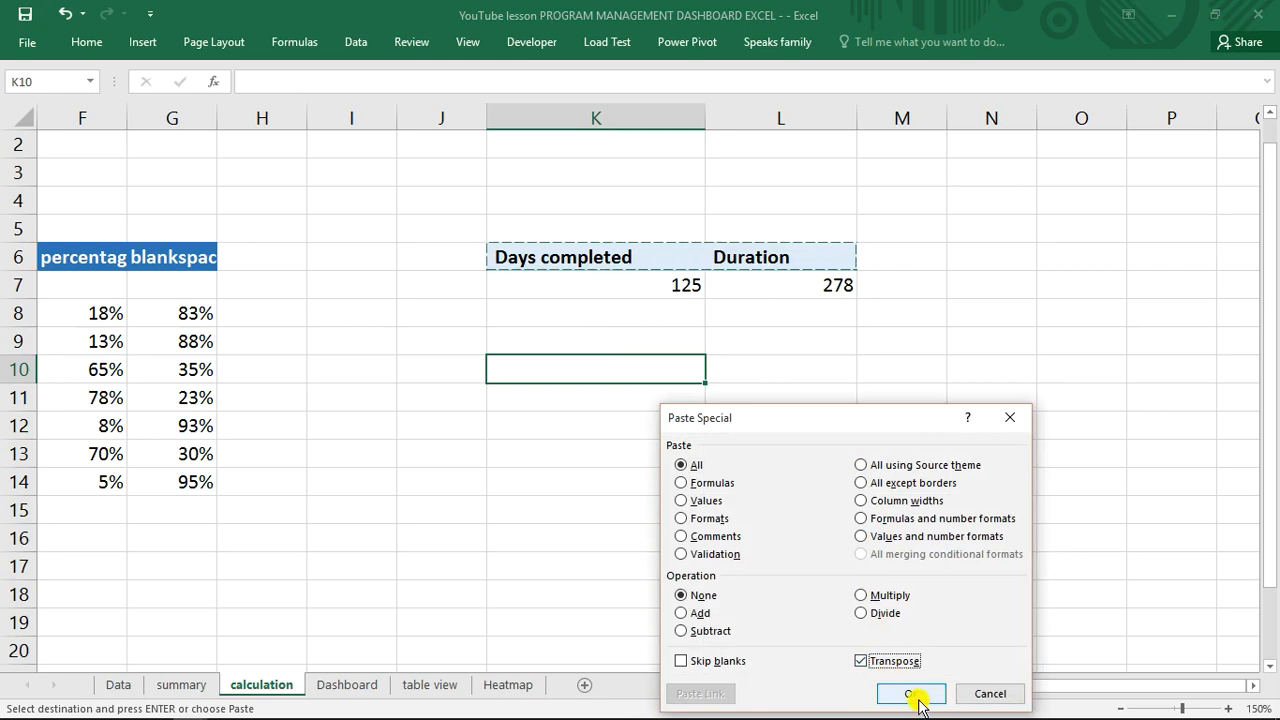
{"action": "left_click", "coordinate": [913, 694]}
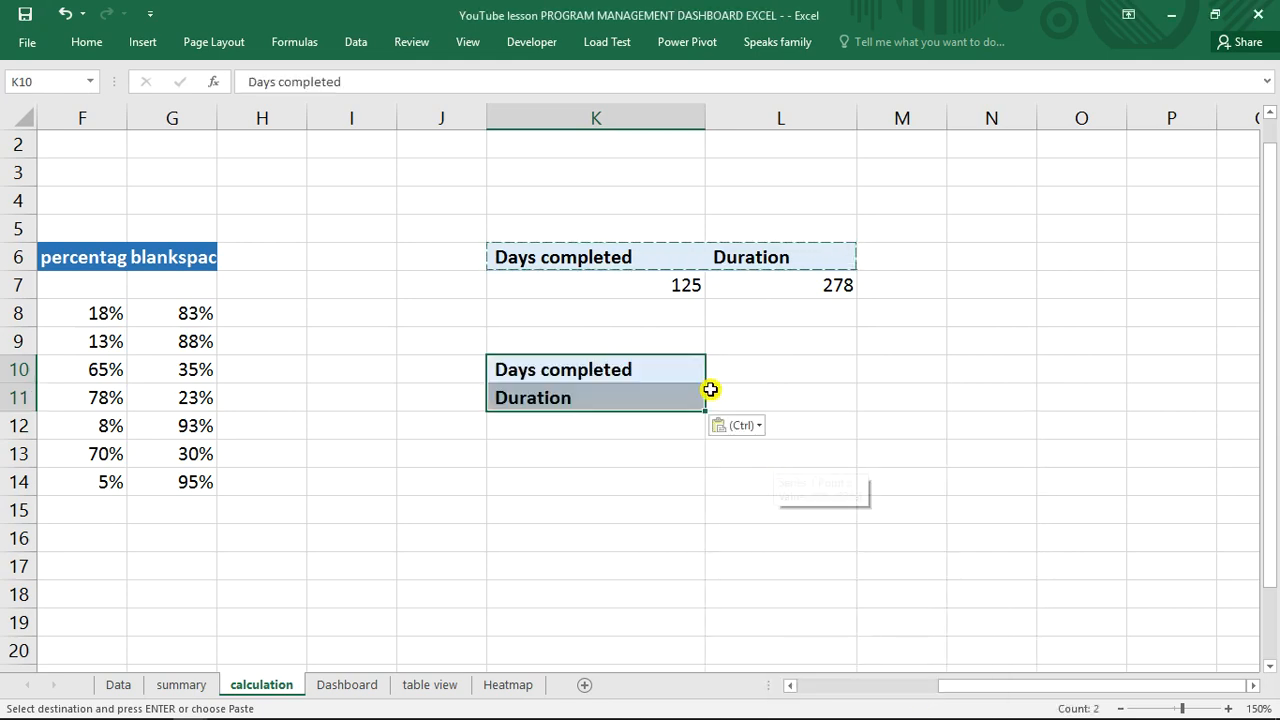
{"action": "left_click", "coordinate": [737, 378]}
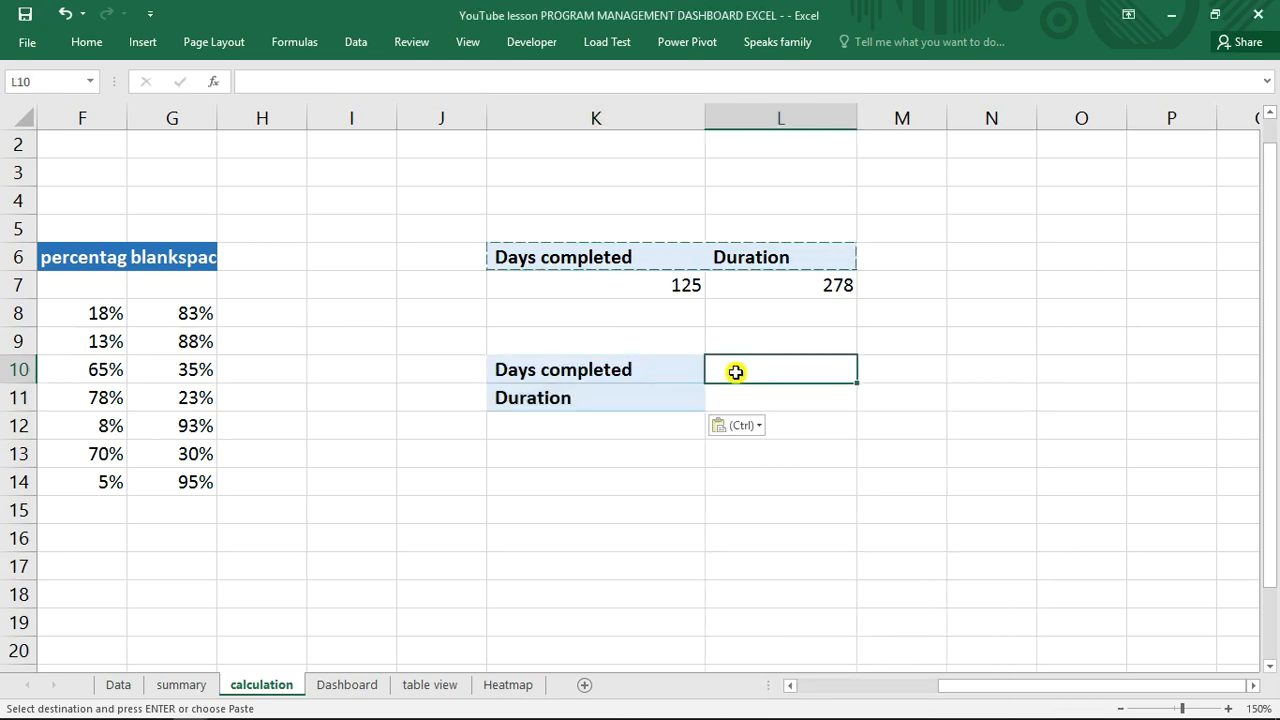
{"action": "double_click", "coordinate": [645, 370]}
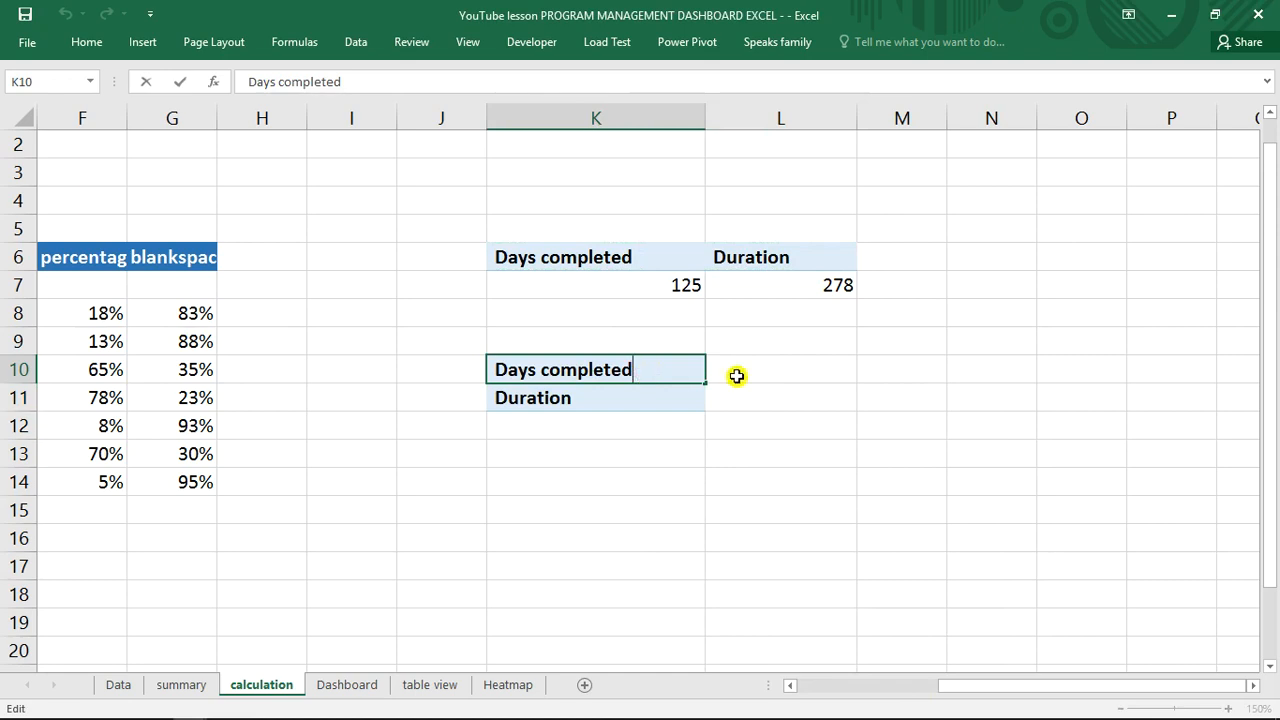
{"action": "key", "text": "Escape"}
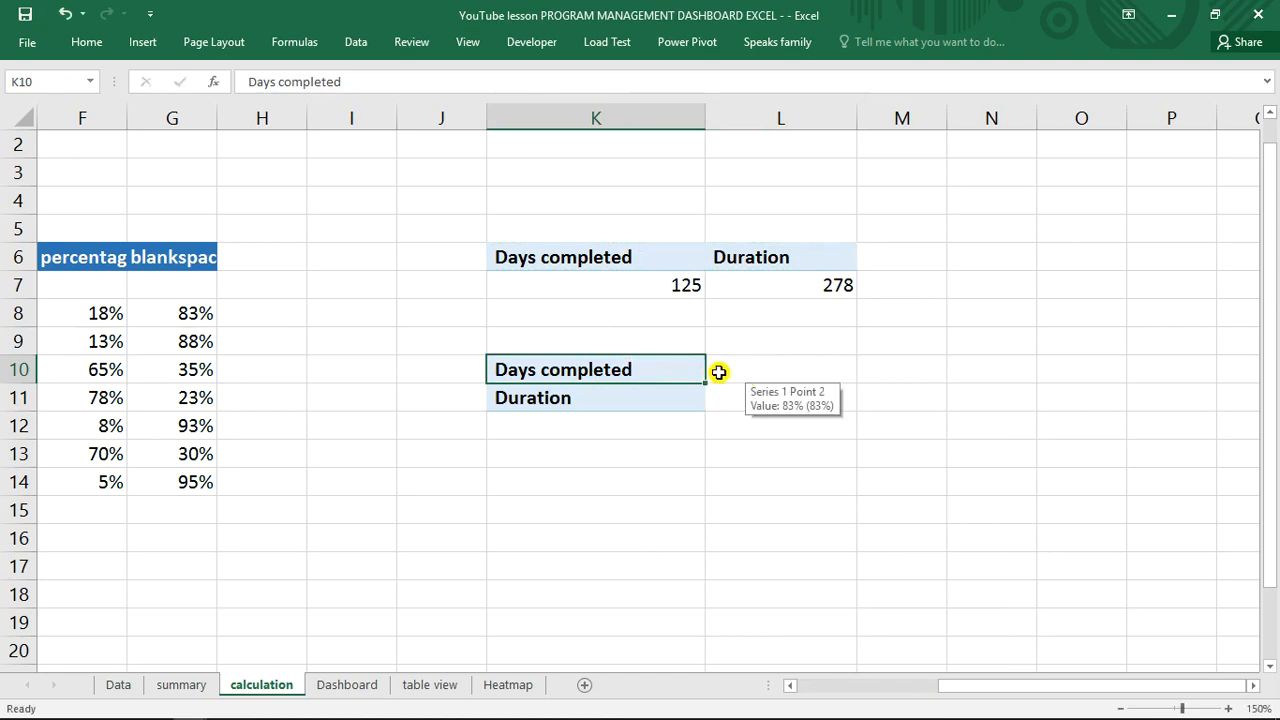
- Format cells L10:L11 as Percentage with 0 decimal places
{"action": "left_click", "coordinate": [720, 372]}
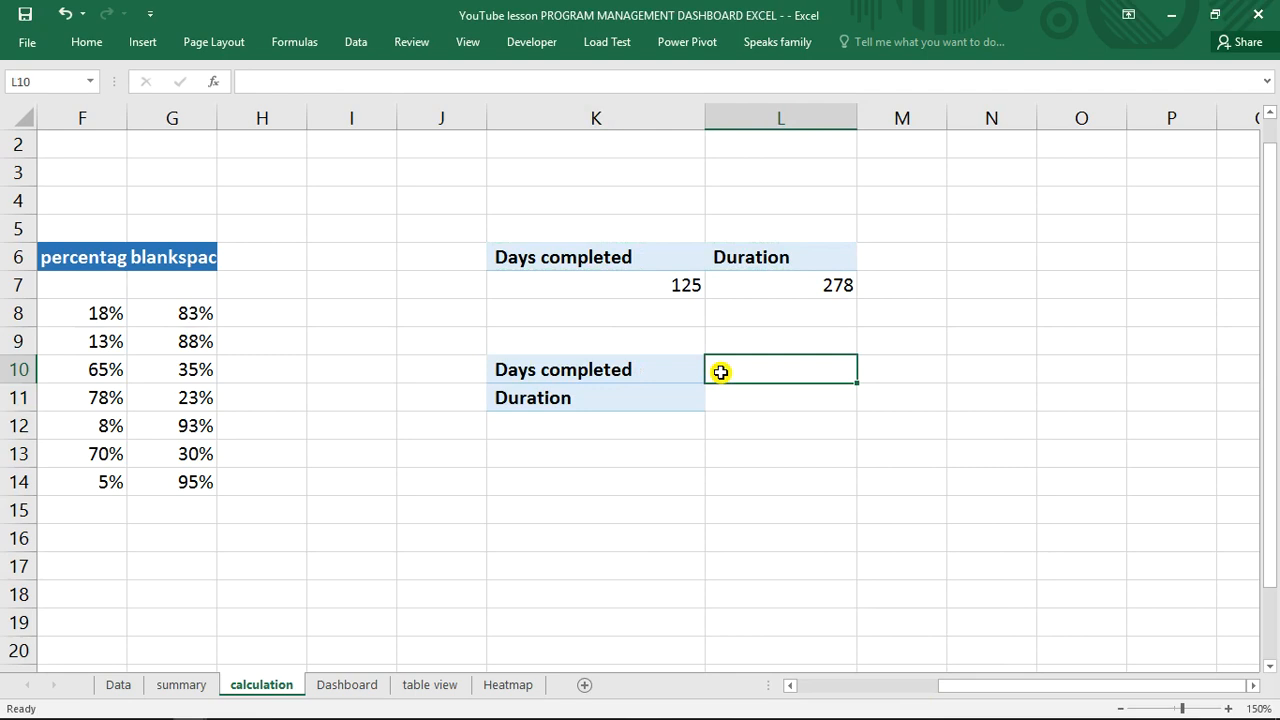
{"action": "left_click_drag", "start_coordinate": [725, 370], "coordinate": [725, 396]}
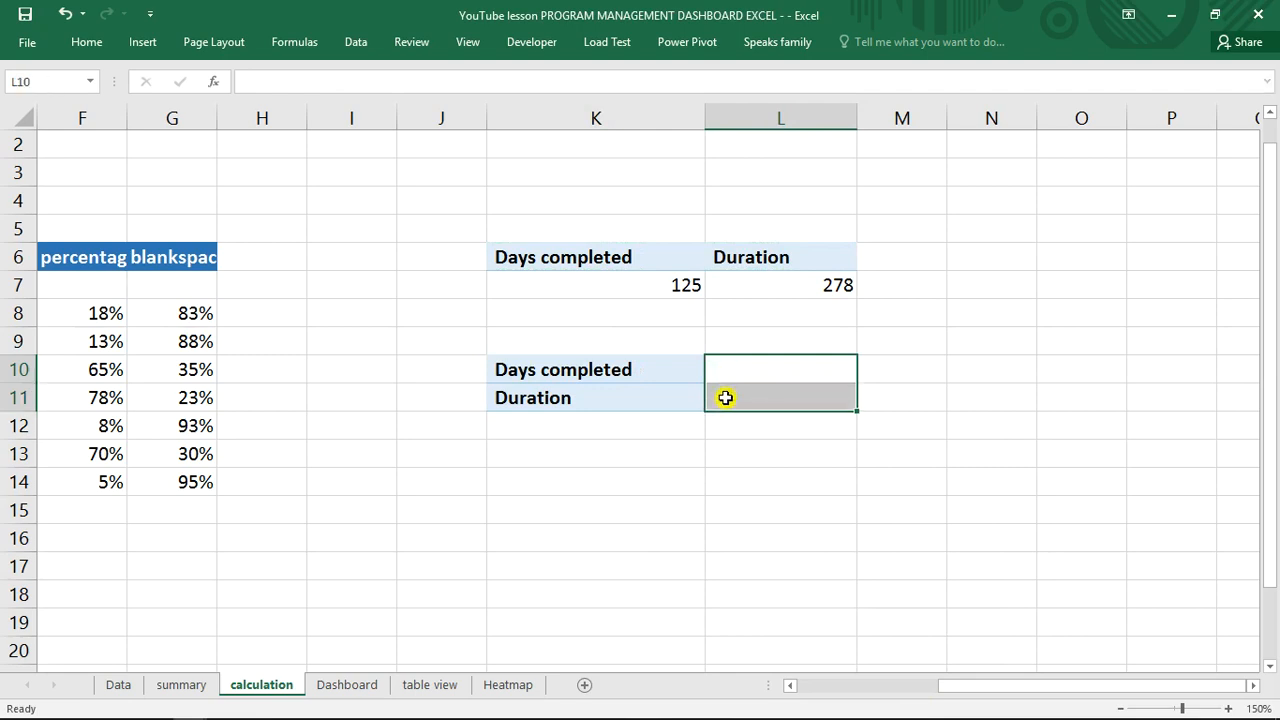
{"action": "key", "text": "ctrl+1"}
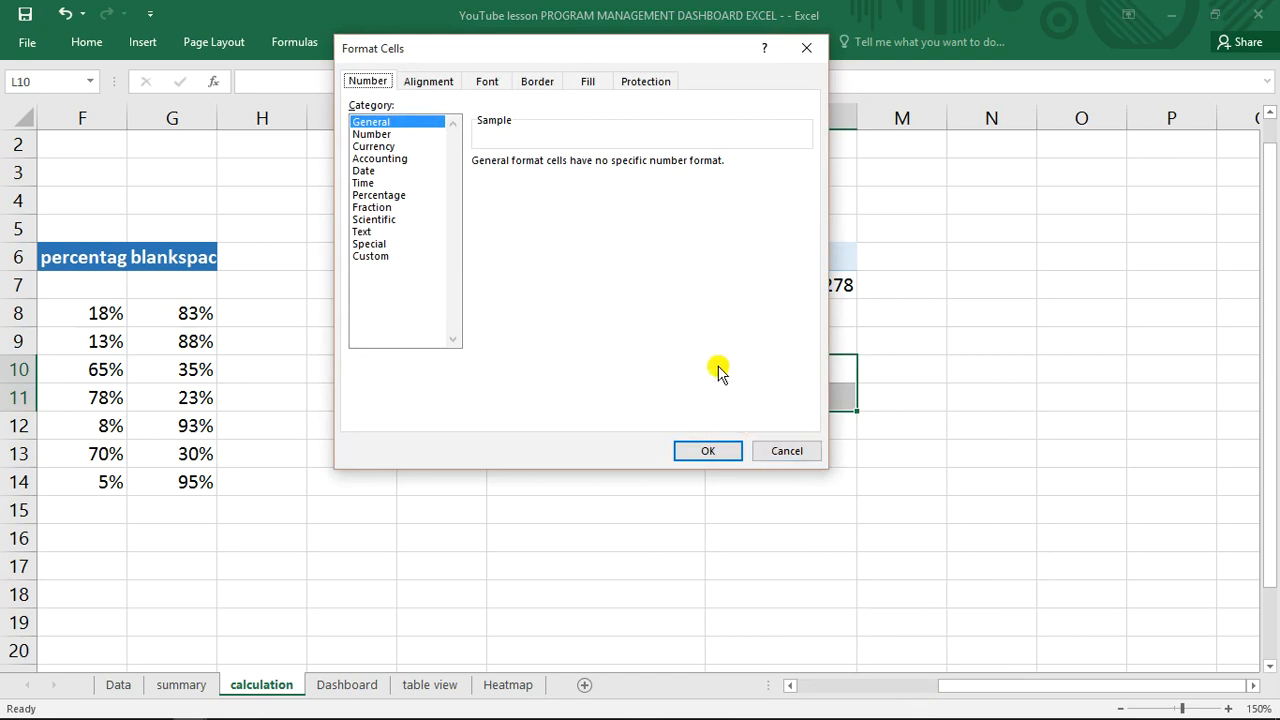
{"action": "left_click", "coordinate": [385, 195]}
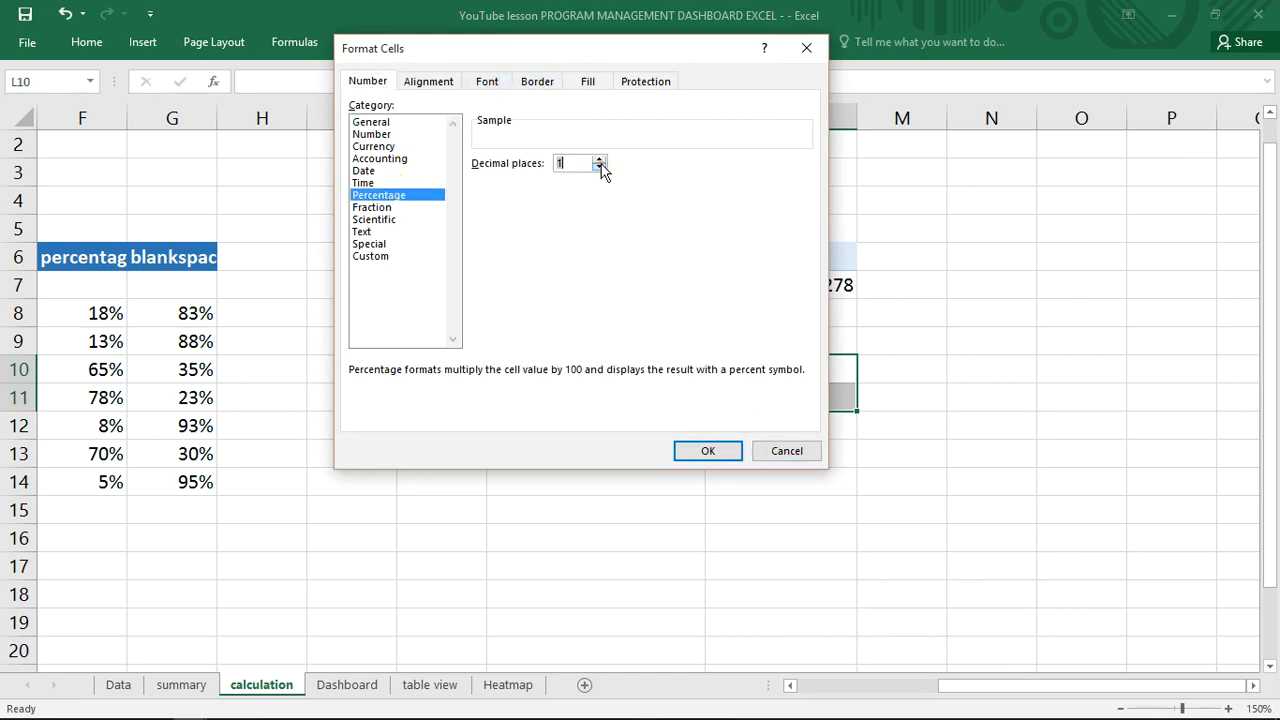
{"action": "left_click", "coordinate": [693, 450]}
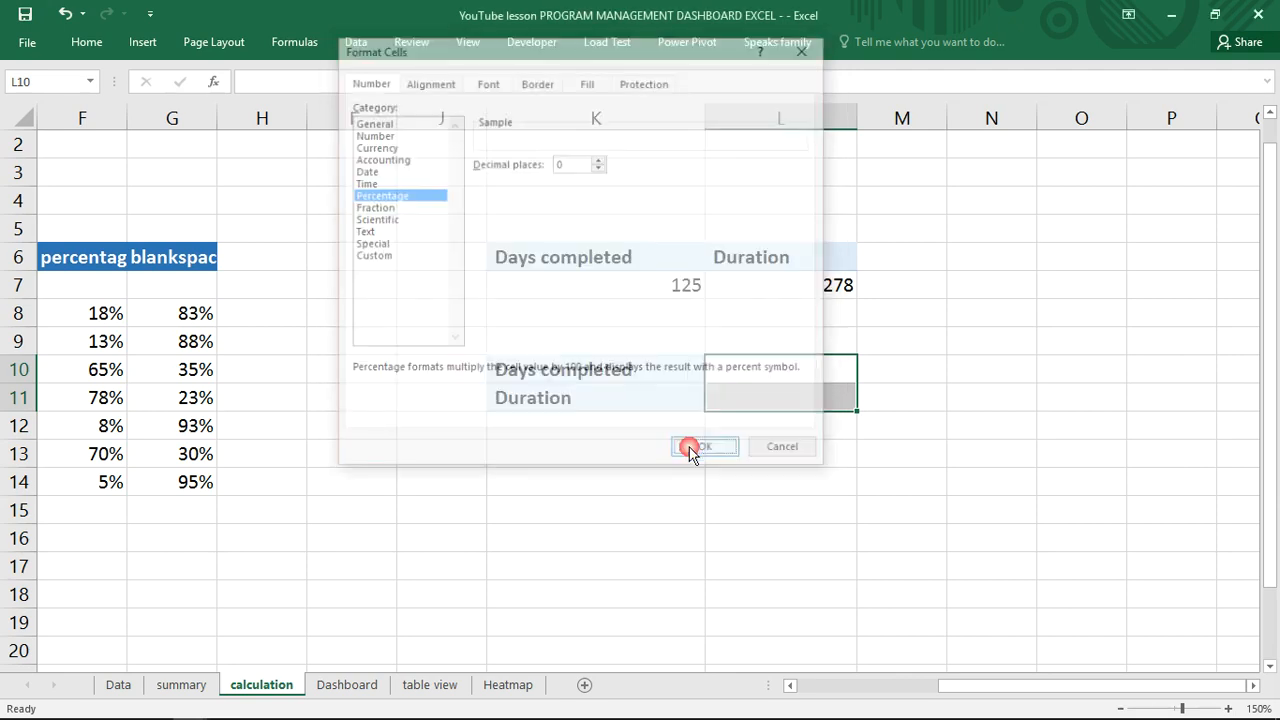
- Calculate the completed share in L10 by dividing days completed by duration with the formula =K7/L7
{"action": "left_click", "coordinate": [790, 364]}
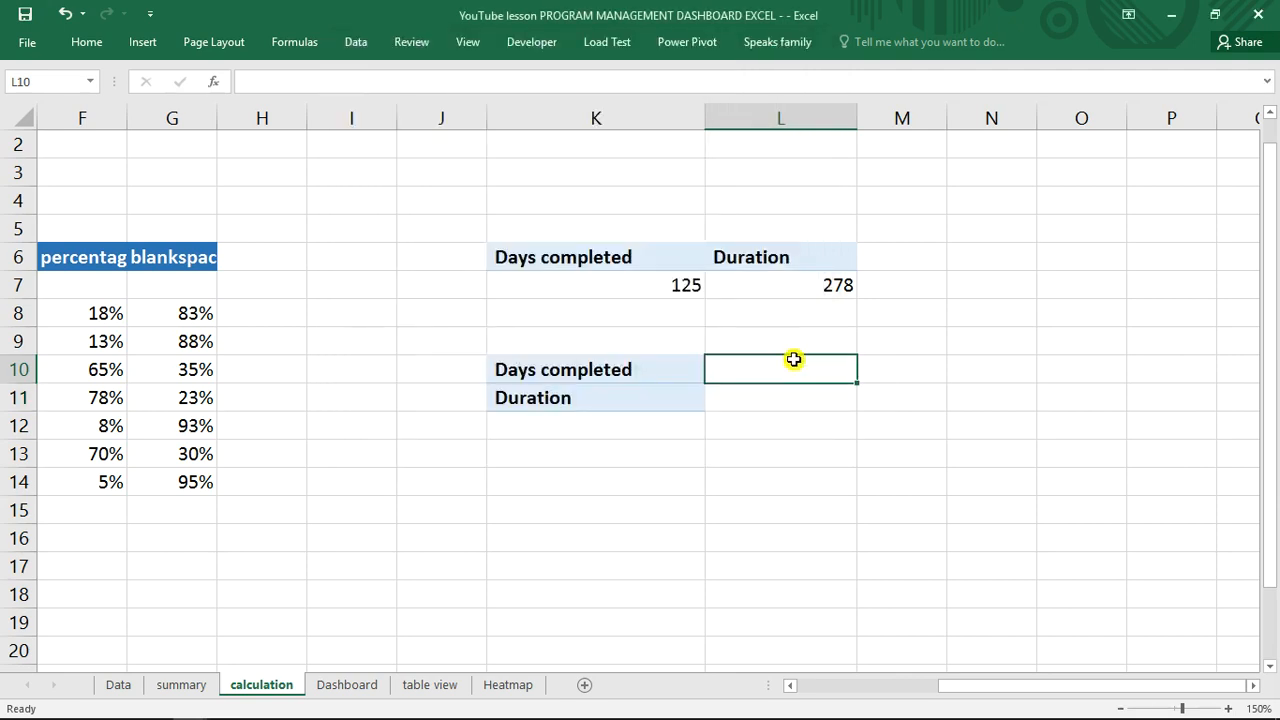
{"action": "type", "text": "="}
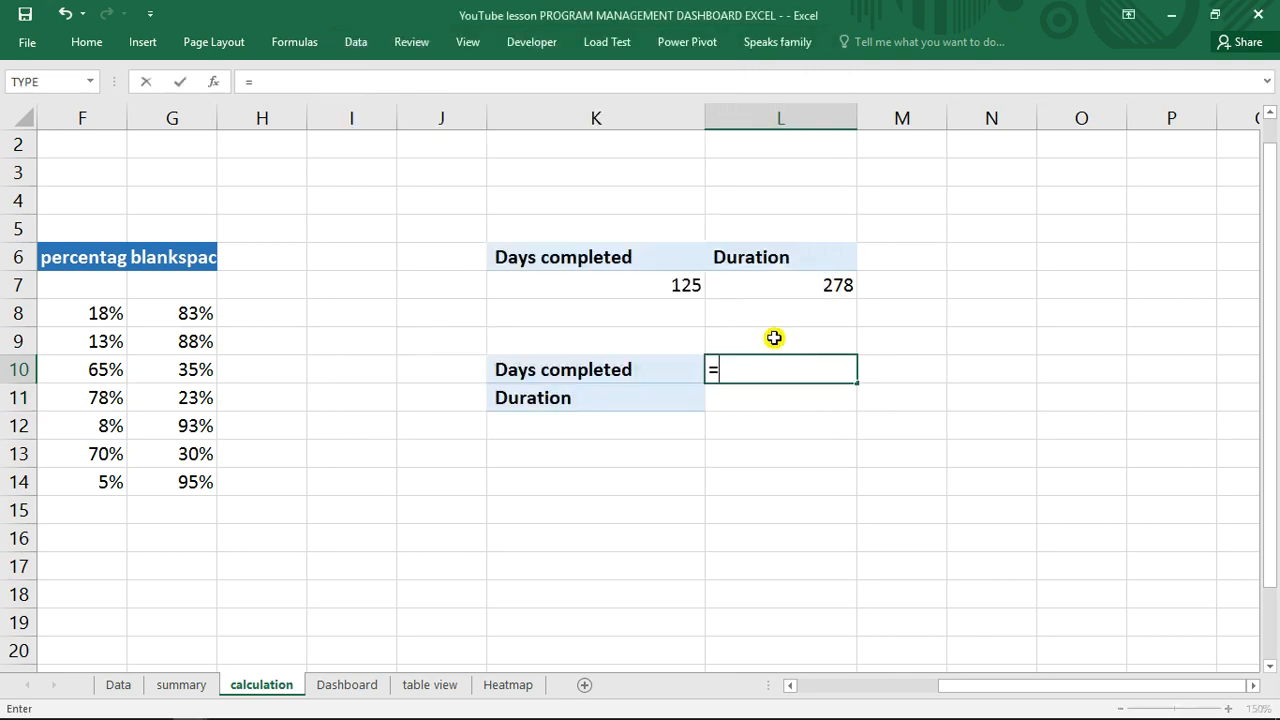
{"action": "left_click", "coordinate": [667, 291]}
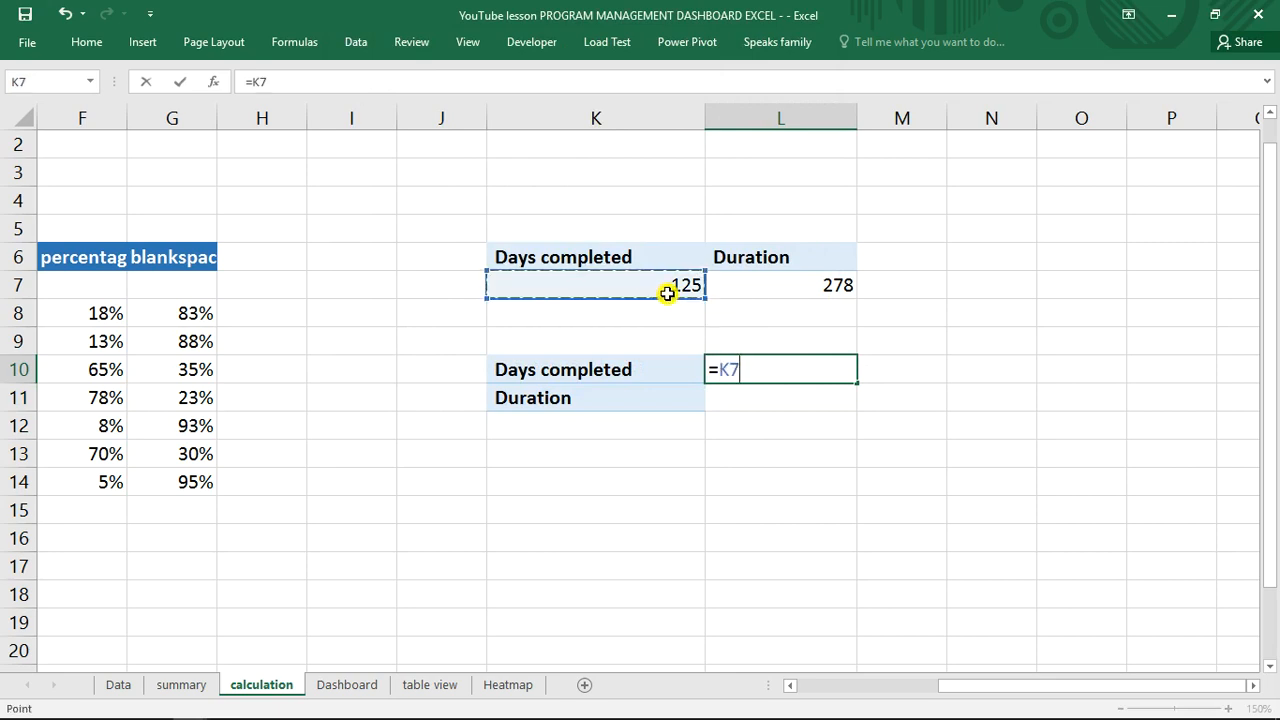
{"action": "type", "text": "//"}
{"action": "left_click", "coordinate": [753, 286]}
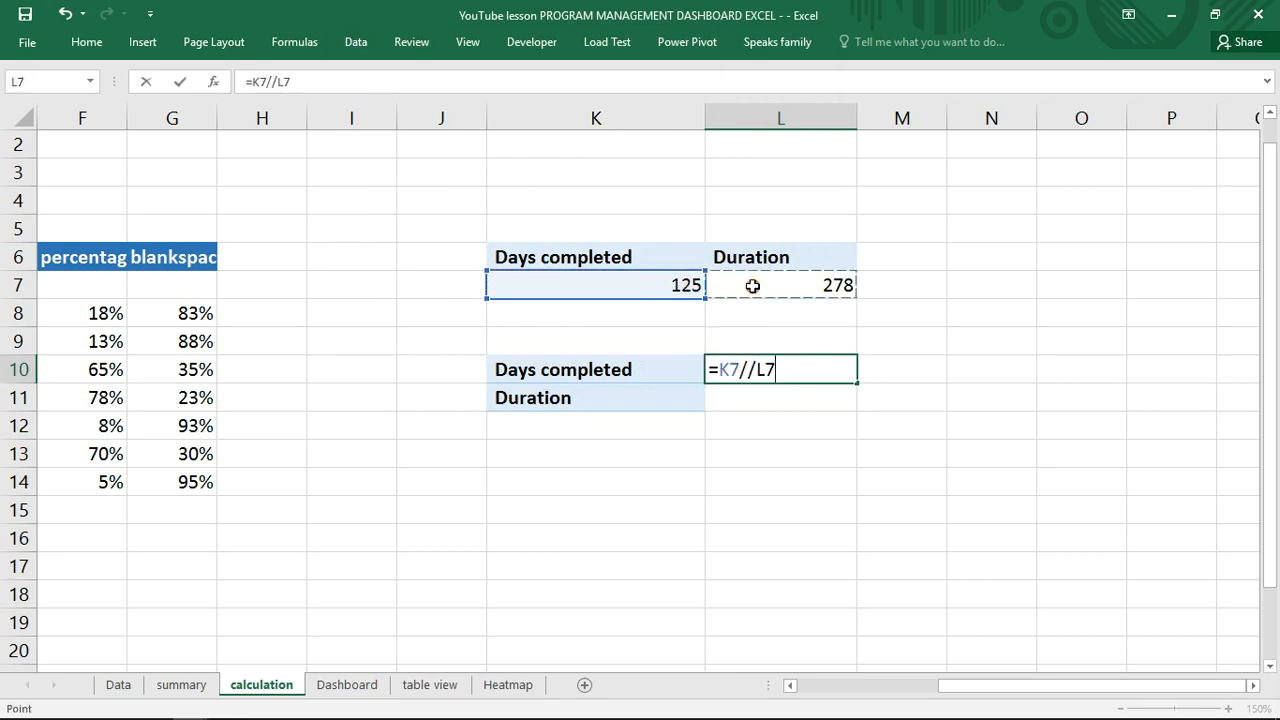
{"action": "key", "text": "Return"}
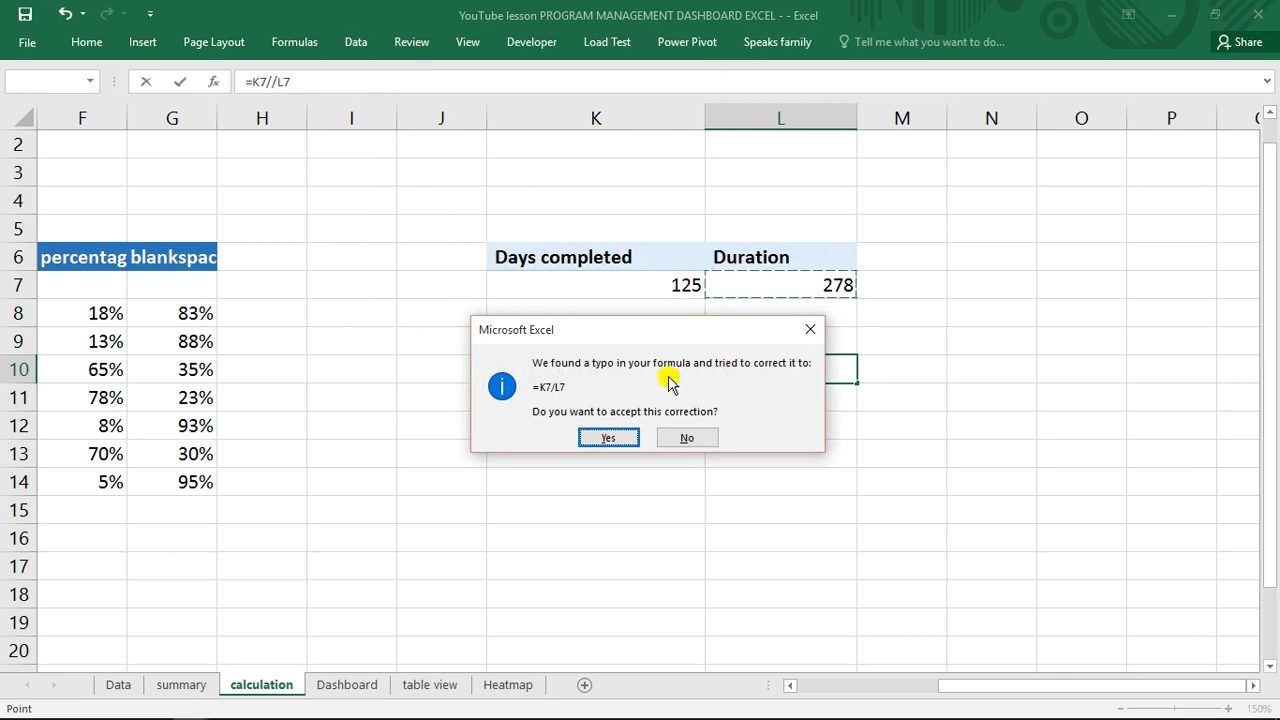
{"action": "left_click", "coordinate": [625, 439]}
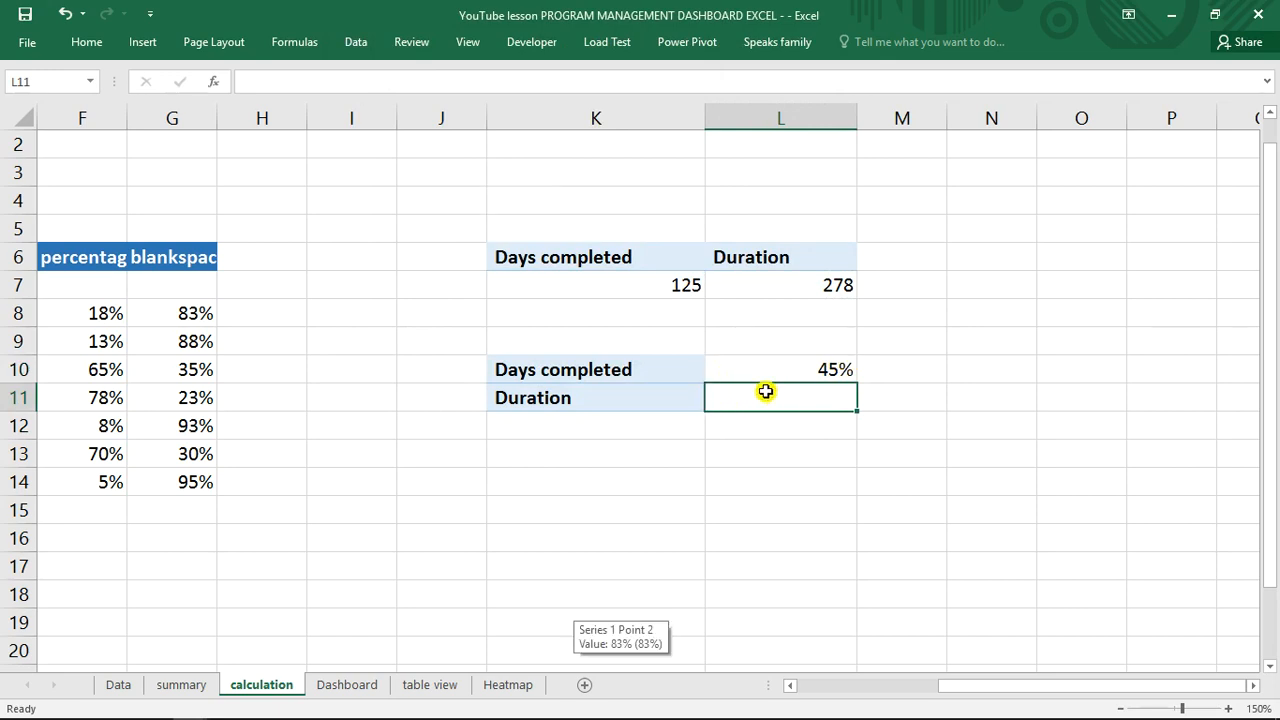
- Change the Duration label in K11 of the transposed list to "Days left"
{"action": "left_click", "coordinate": [618, 401]}
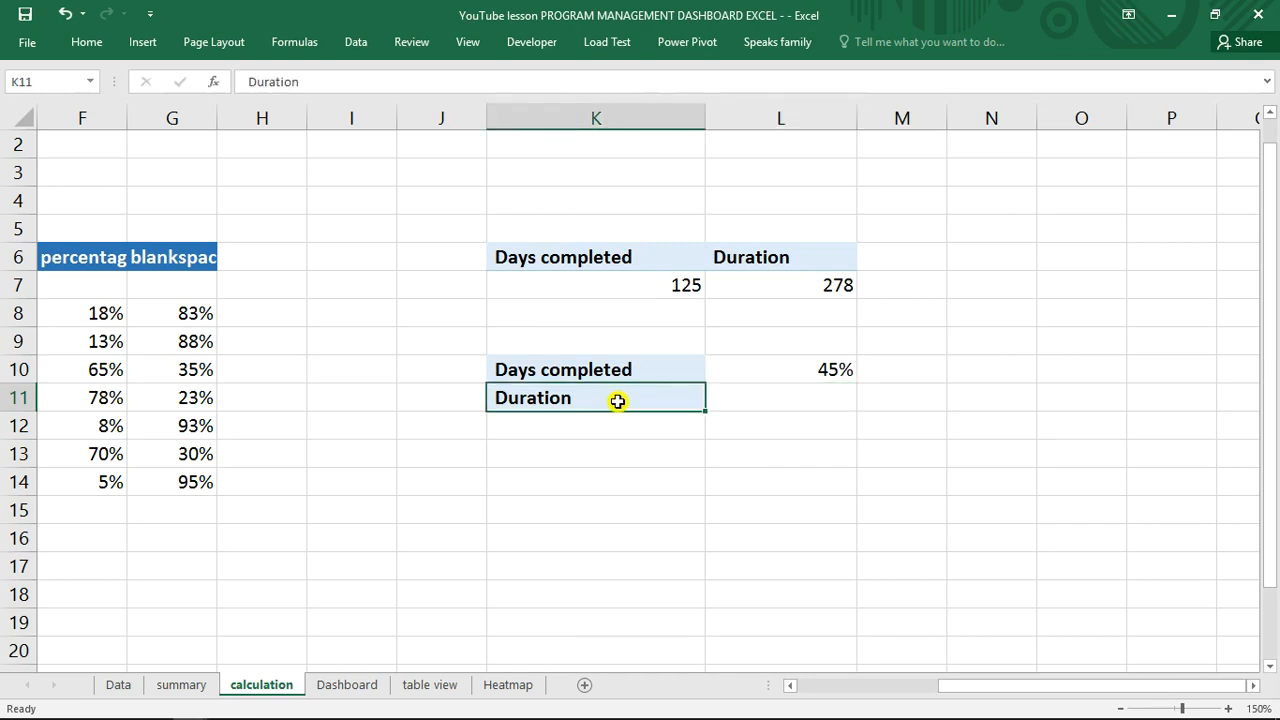
{"action": "double_click", "coordinate": [618, 401]}
{"action": "left_click_drag", "start_coordinate": [607, 399], "coordinate": [527, 398]}
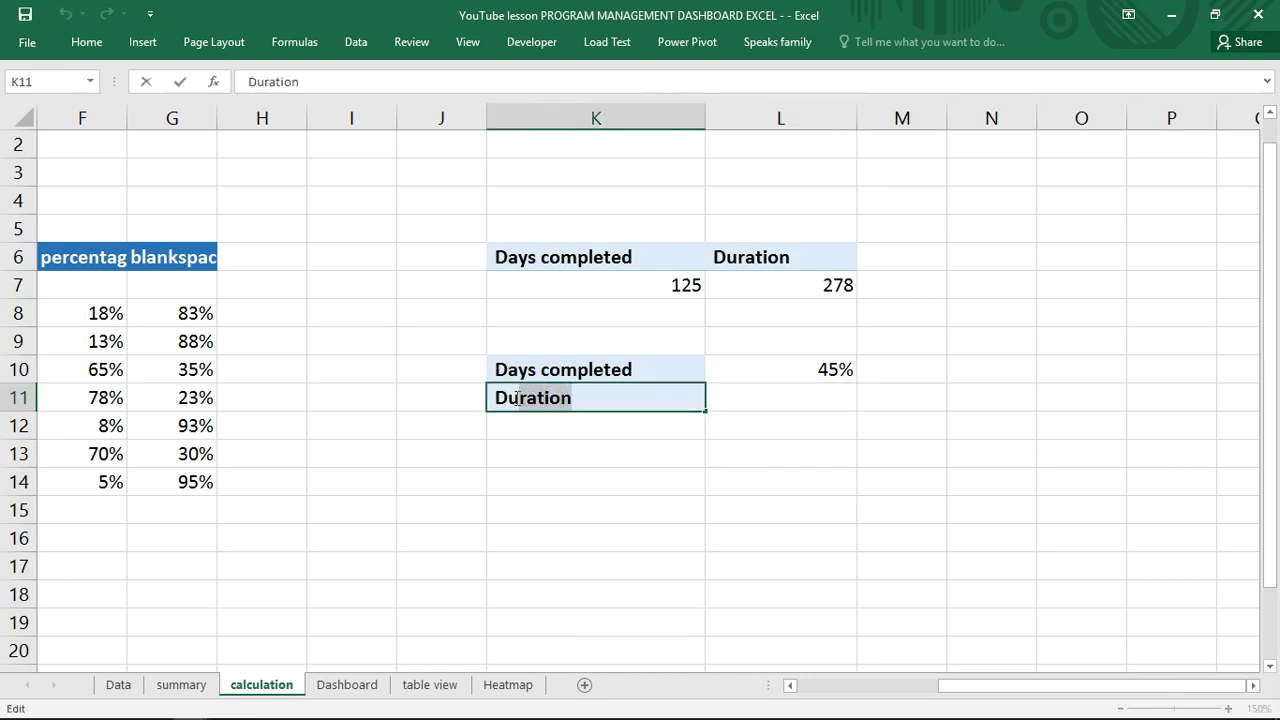
{"action": "type", "text": "a"}
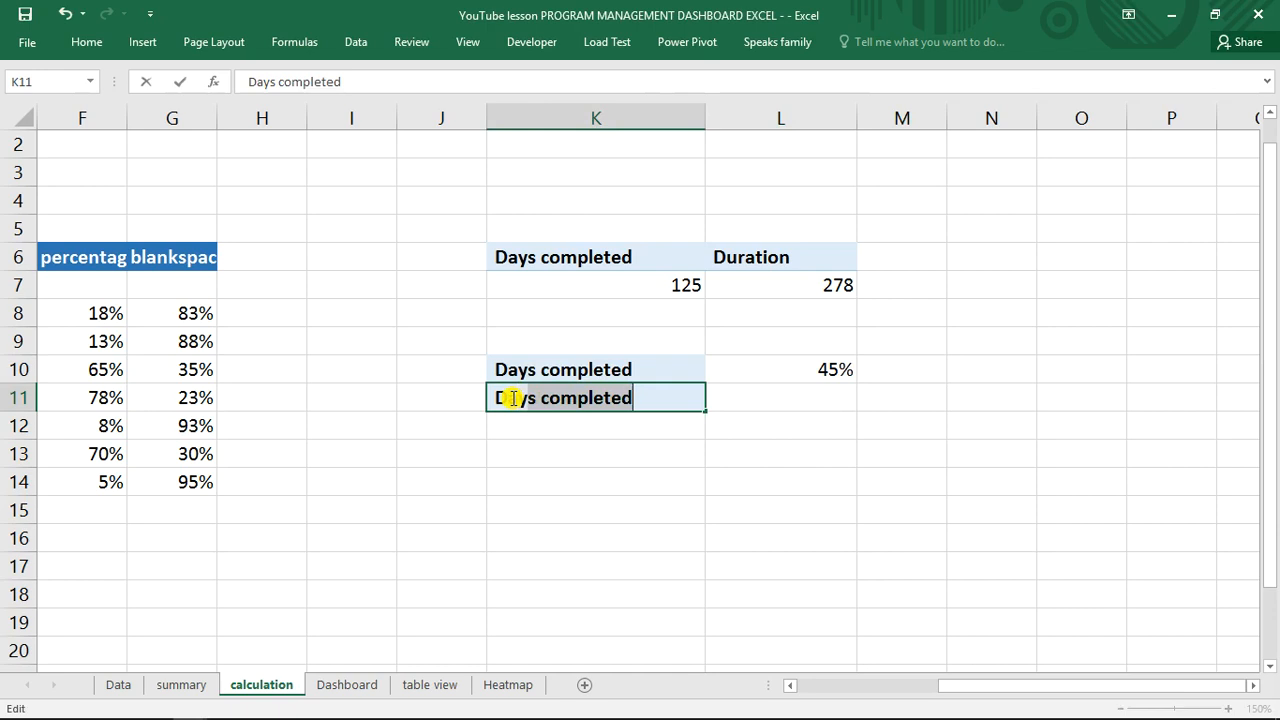
{"action": "type", "text": "ys l"}
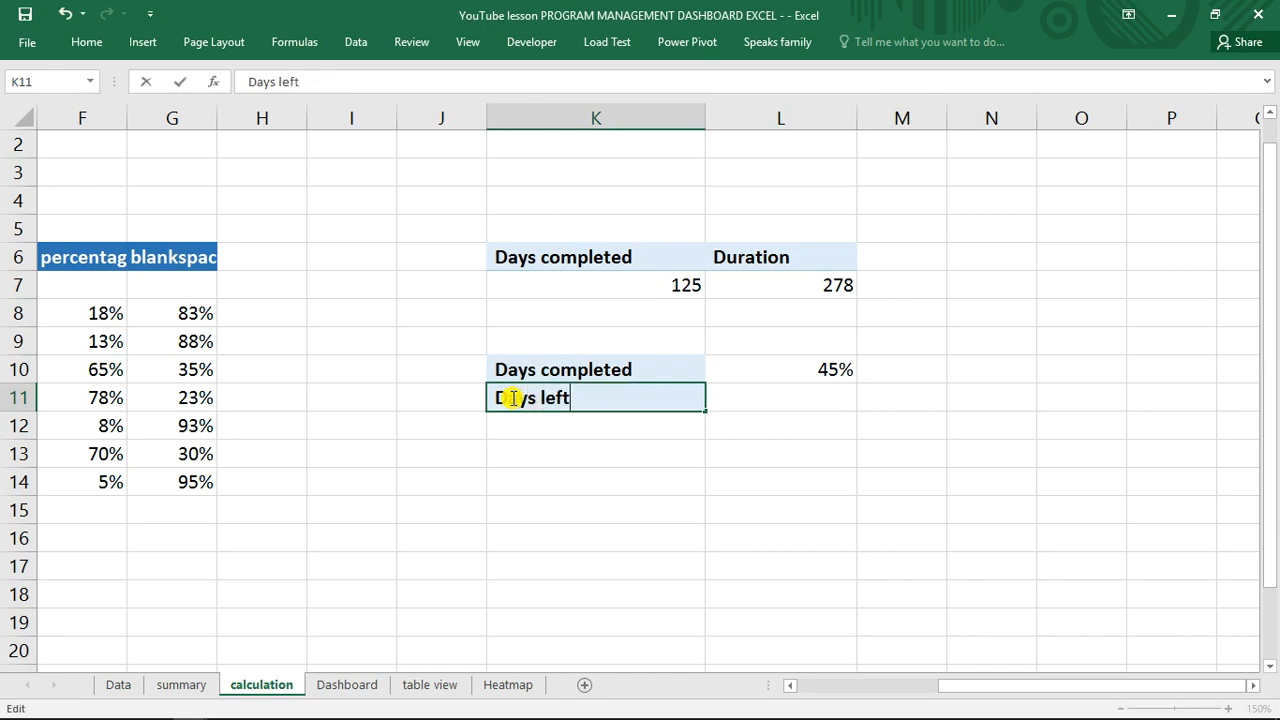
{"action": "type", "text": "eft"}
{"action": "key", "text": "Return"}
- Calculate the remaining share in L11 with the formula =1-L10
{"action": "left_click", "coordinate": [821, 391]}
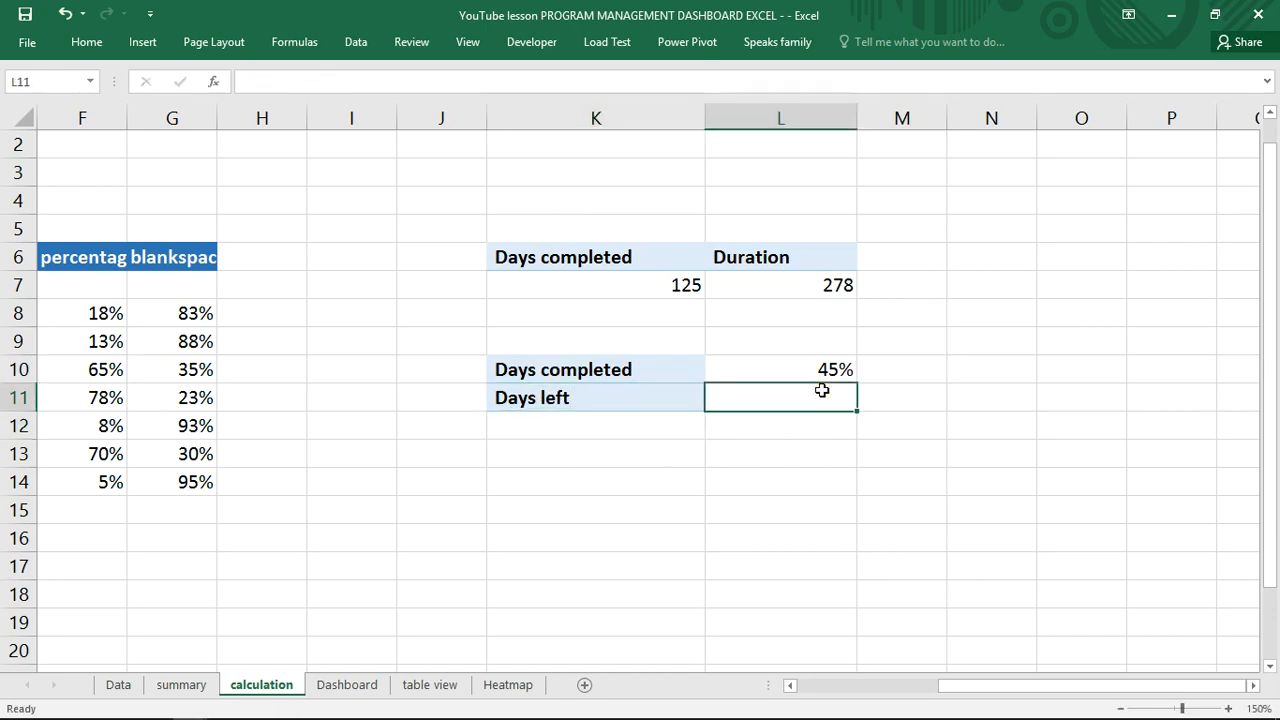
{"action": "type", "text": "="}
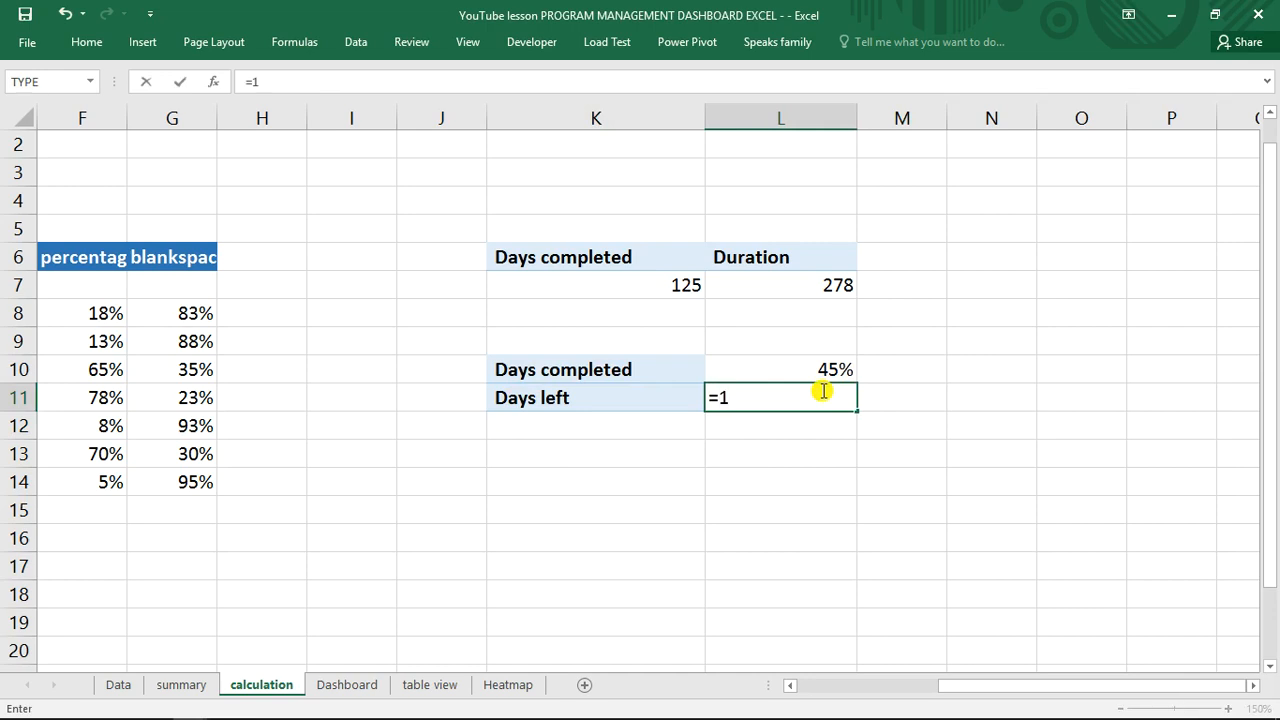
{"action": "type", "text": "1-"}
{"action": "left_click", "coordinate": [827, 369]}
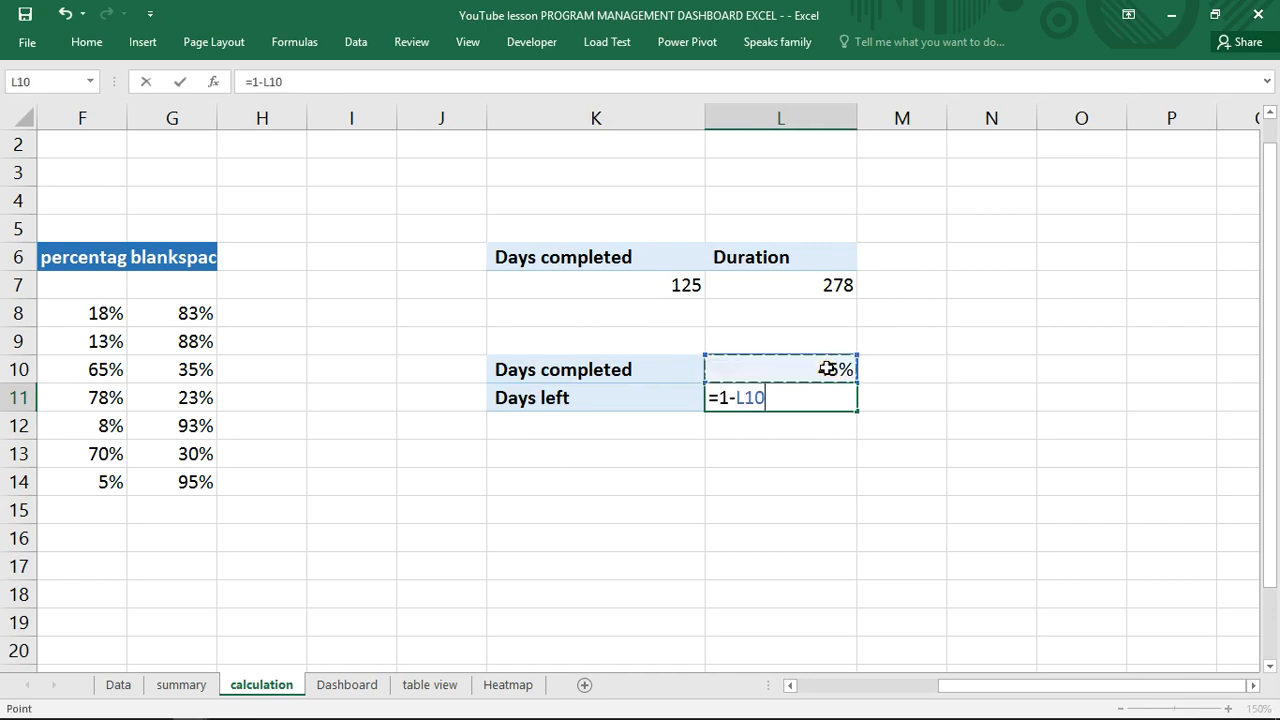
{"action": "key", "text": "Return"}
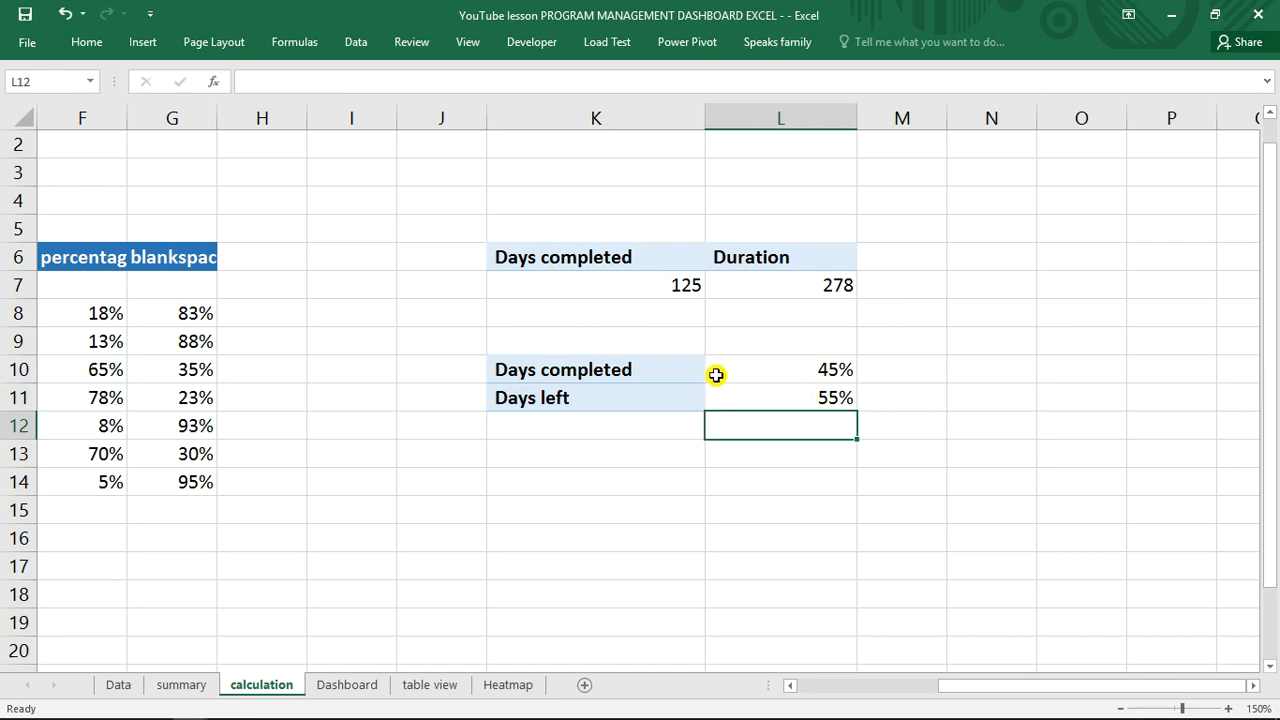
- Insert a 2-D clustered column chart from the Days completed and Days left data in K10:L11
{"action": "left_click_drag", "start_coordinate": [661, 372], "coordinate": [760, 400]}
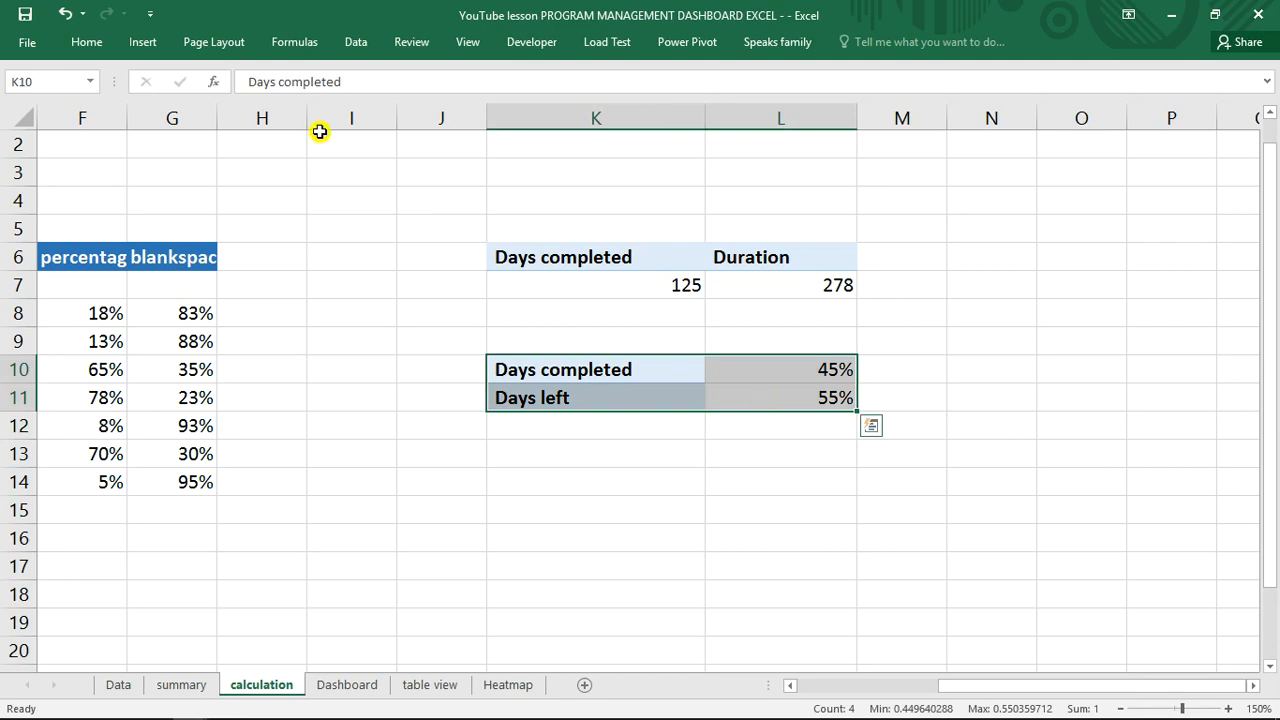
{"action": "left_click", "coordinate": [142, 42]}
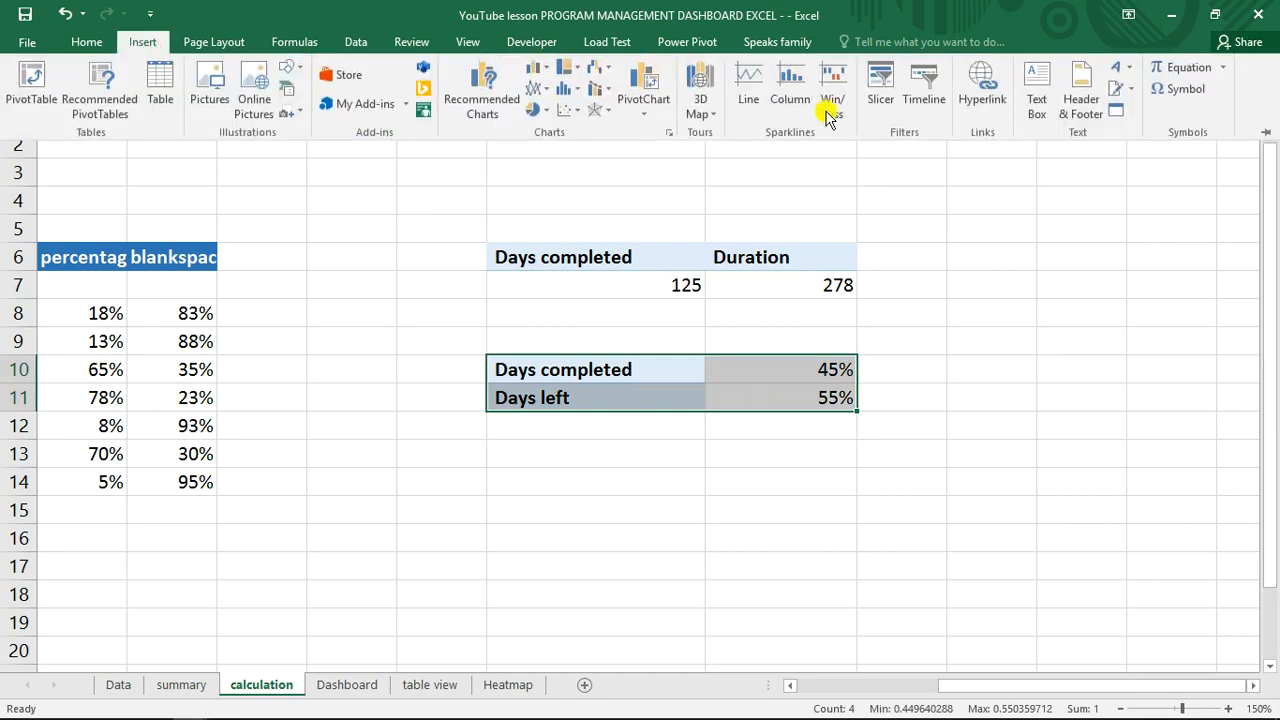
{"action": "left_click", "coordinate": [538, 70]}
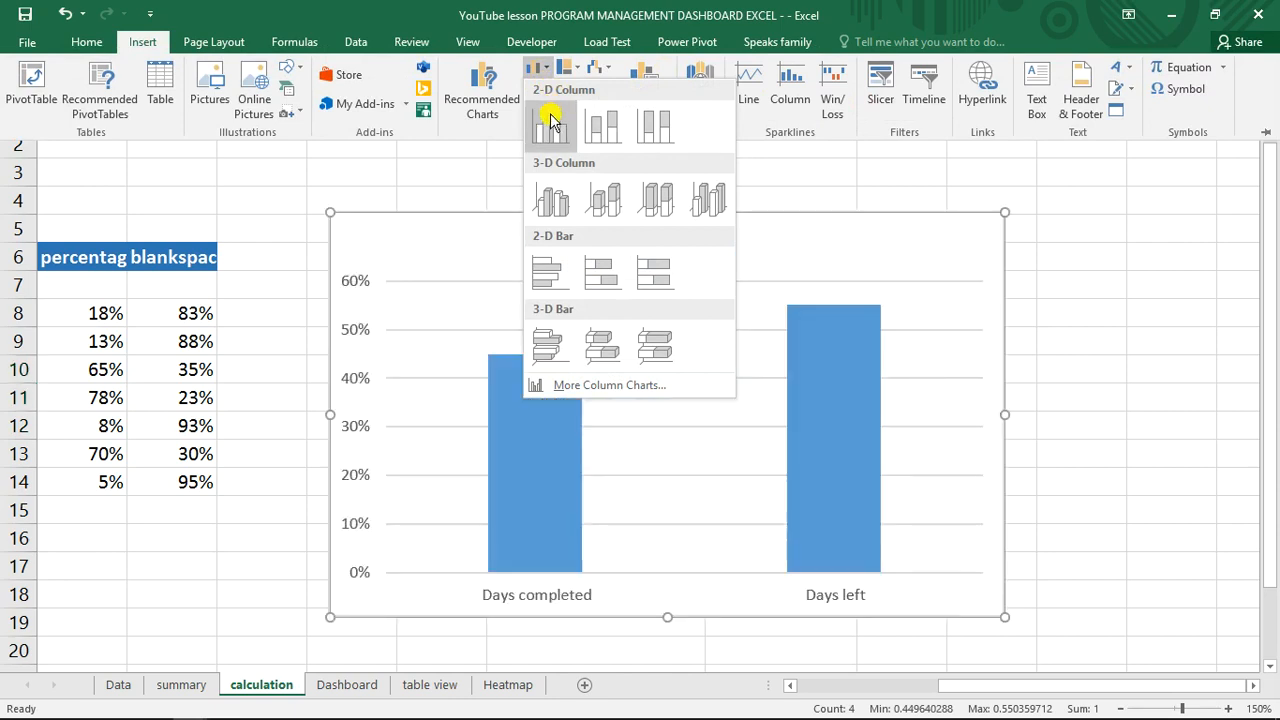
{"action": "left_click", "coordinate": [550, 122]}
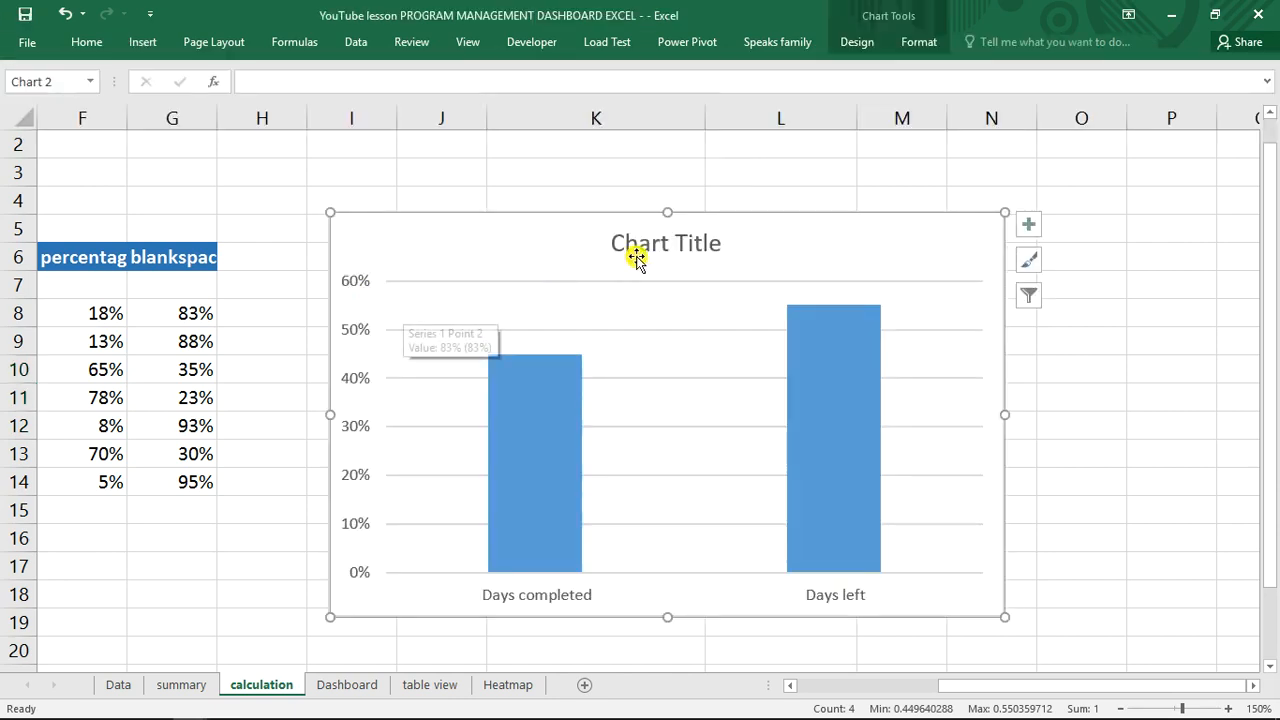
- Delete the column chart's title and shrink the chart so the calculation cells are uncovered
{"action": "left_click", "coordinate": [636, 257]}
{"action": "key", "text": "Delete"}
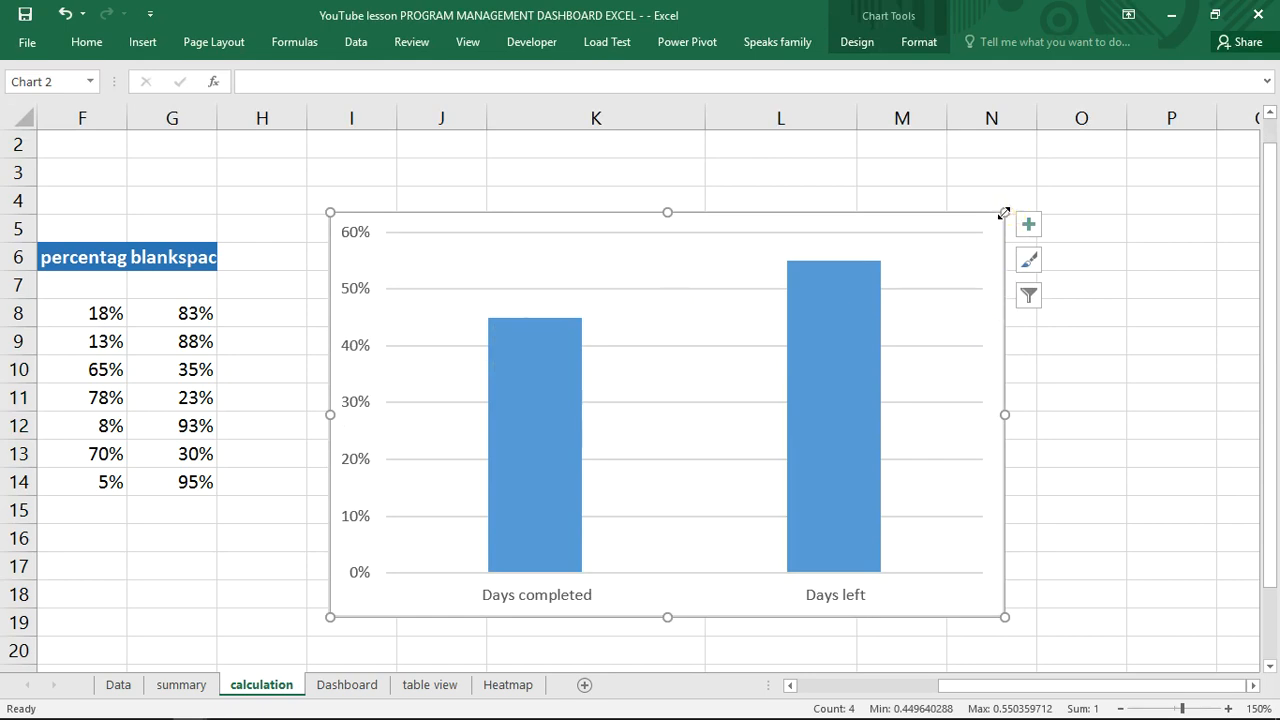
{"action": "left_click_drag", "start_coordinate": [1004, 213], "coordinate": [612, 410]}
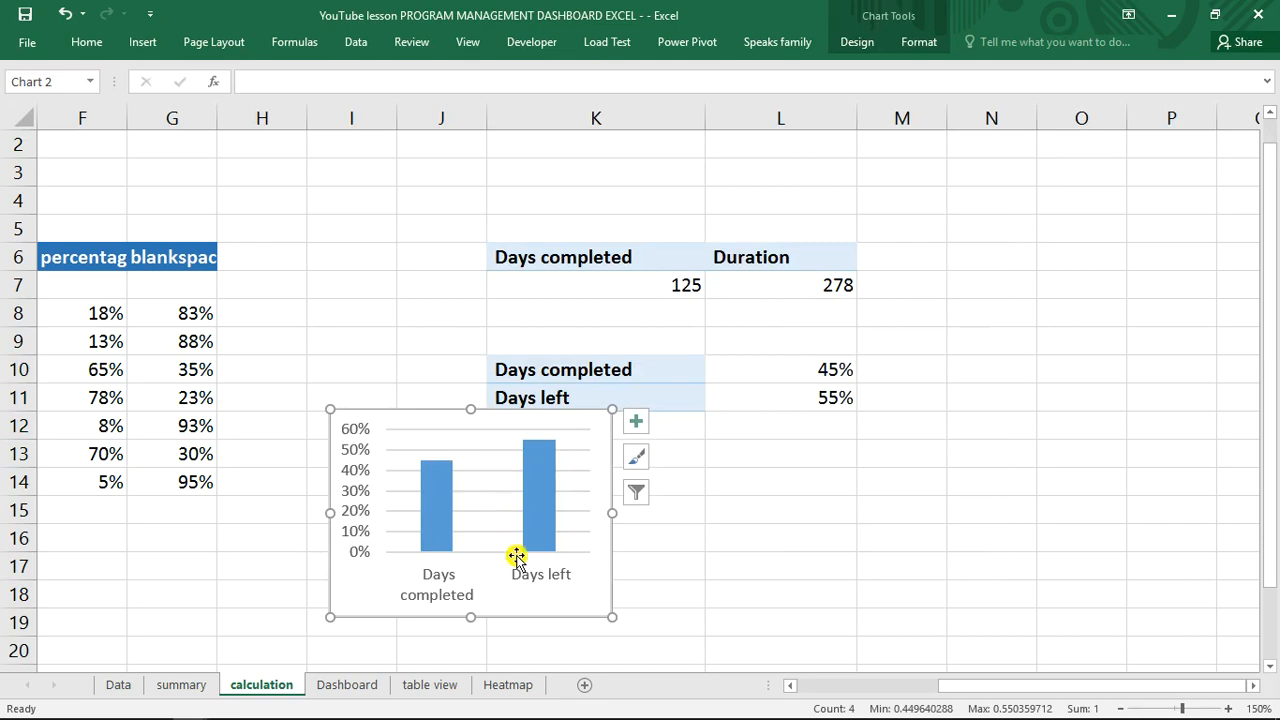
- Remove the primary major horizontal gridlines from the column chart
{"action": "left_click", "coordinate": [636, 421]}
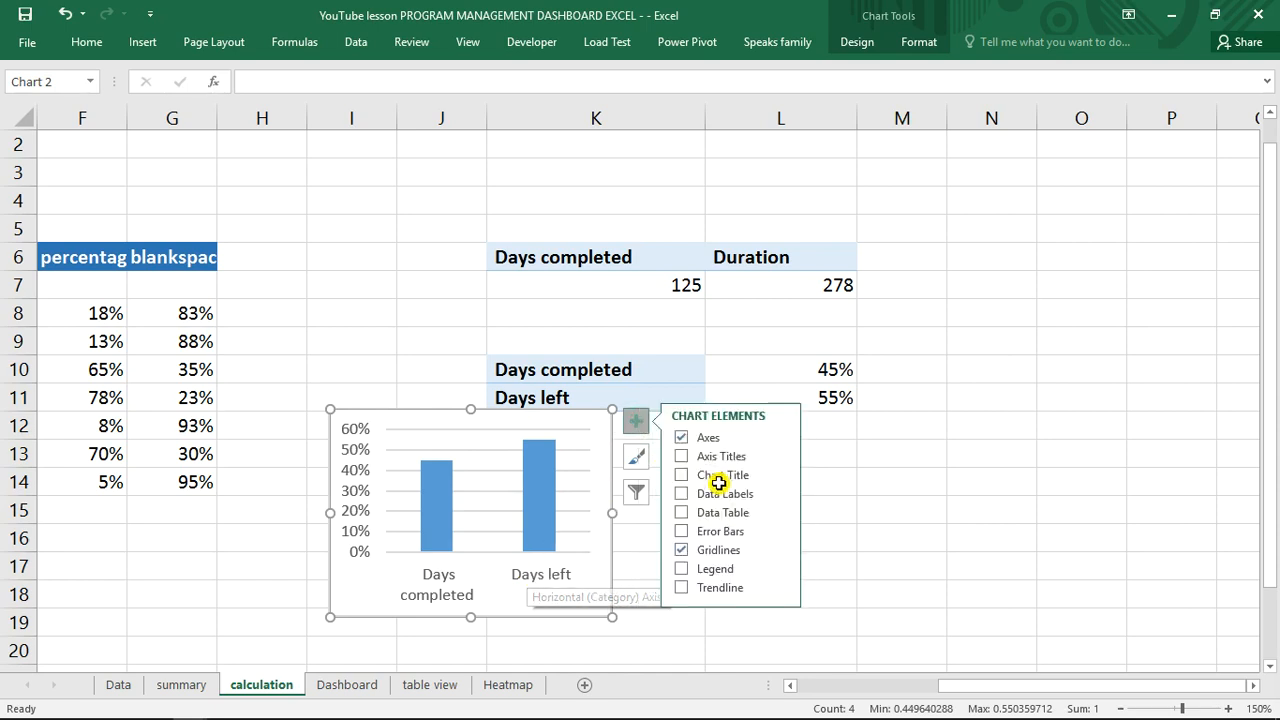
{"action": "left_click", "coordinate": [783, 549]}
{"action": "left_click", "coordinate": [818, 546]}
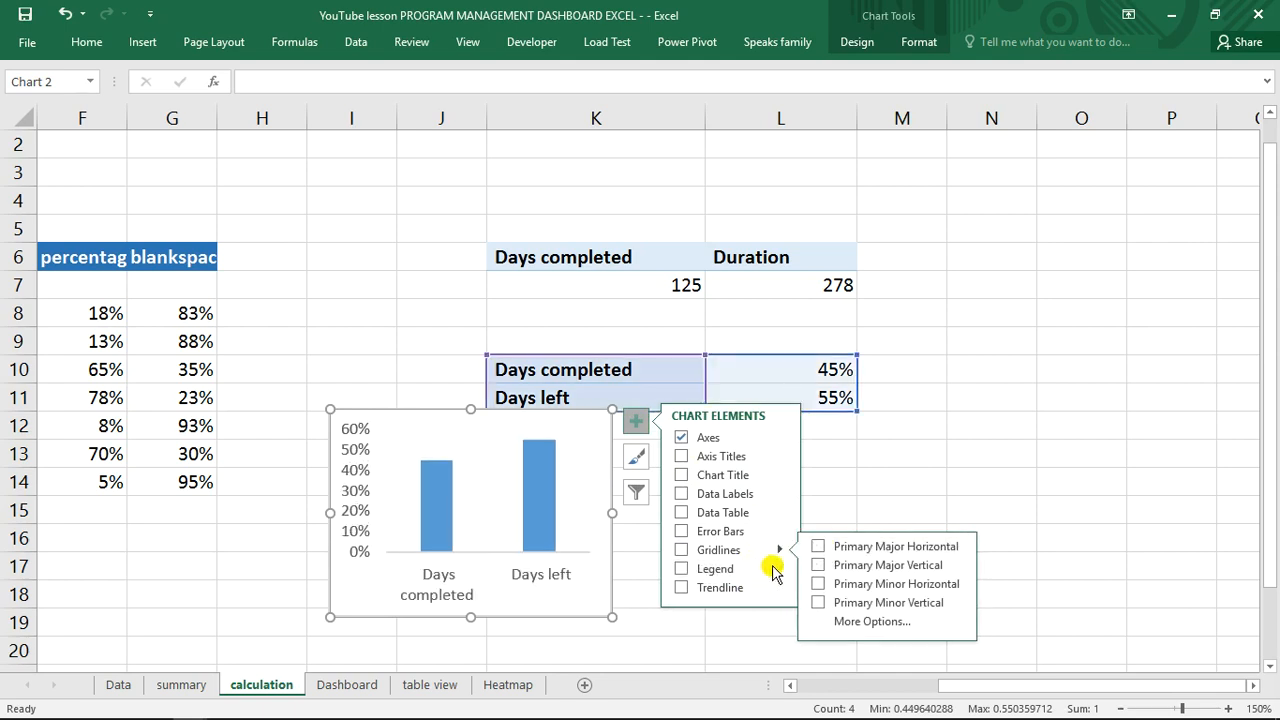
{"action": "left_click", "coordinate": [780, 568]}
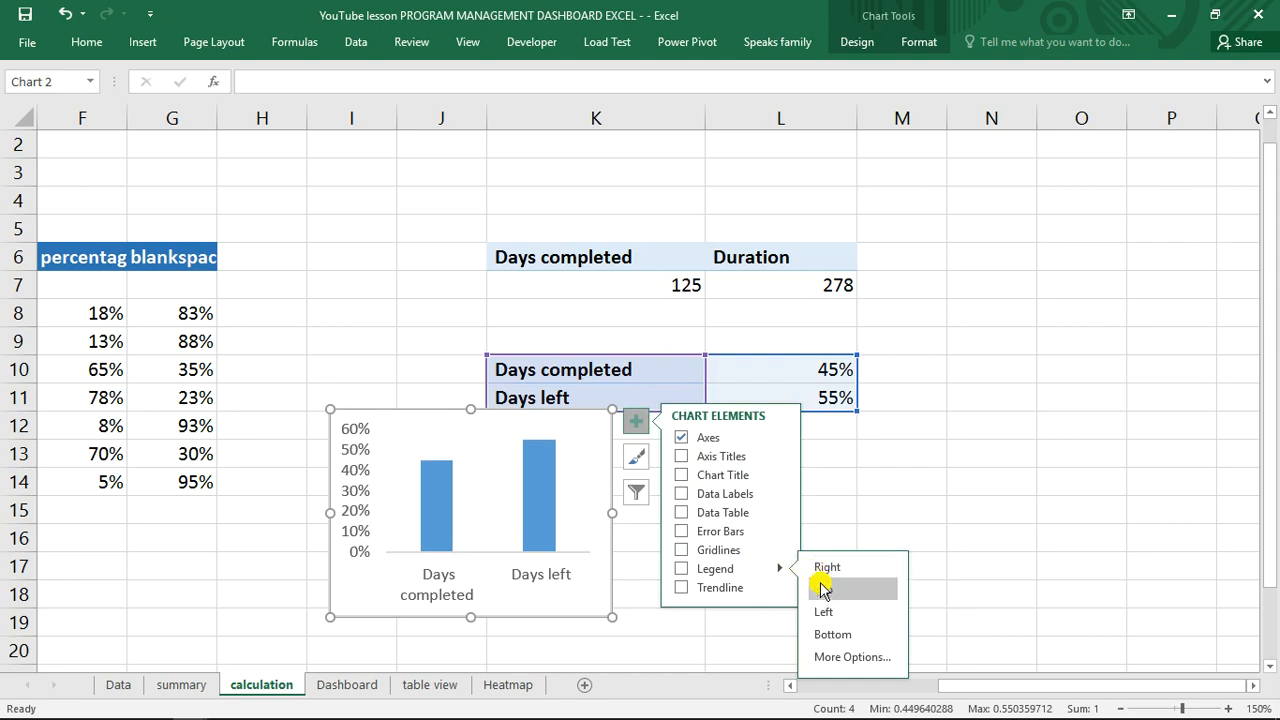
{"action": "left_click", "coordinate": [823, 590]}
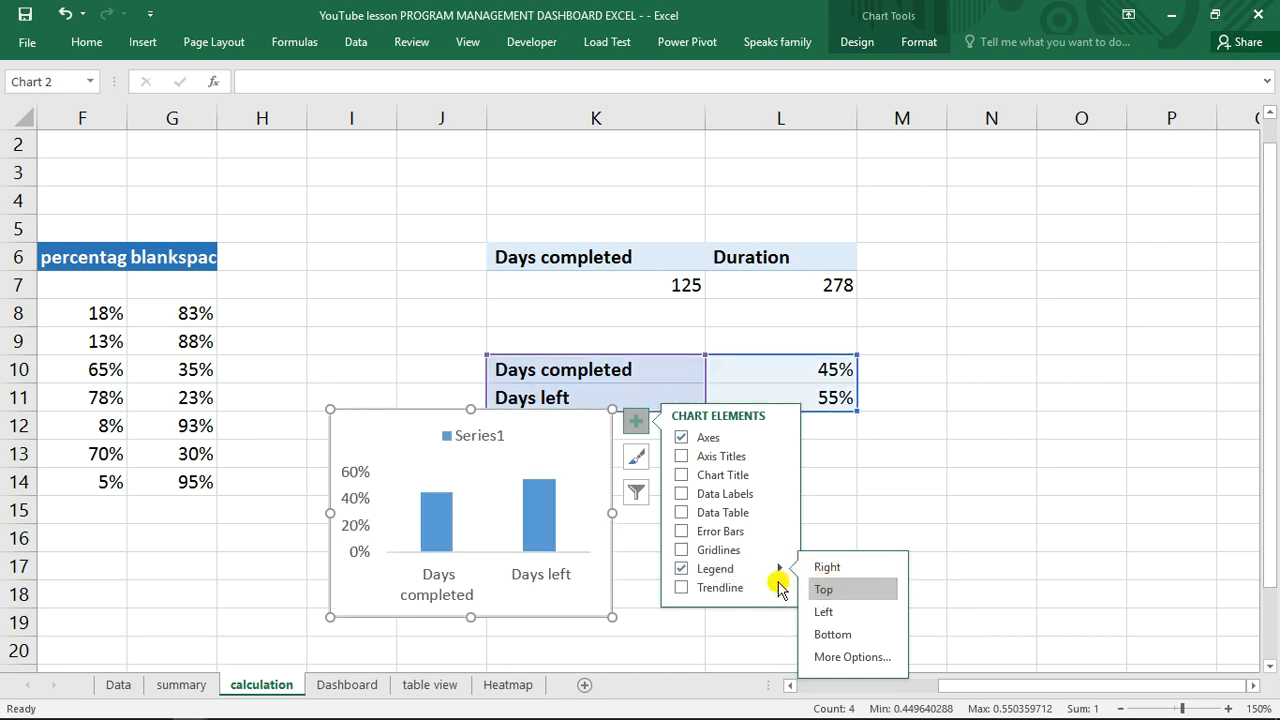
{"action": "left_click", "coordinate": [684, 570]}
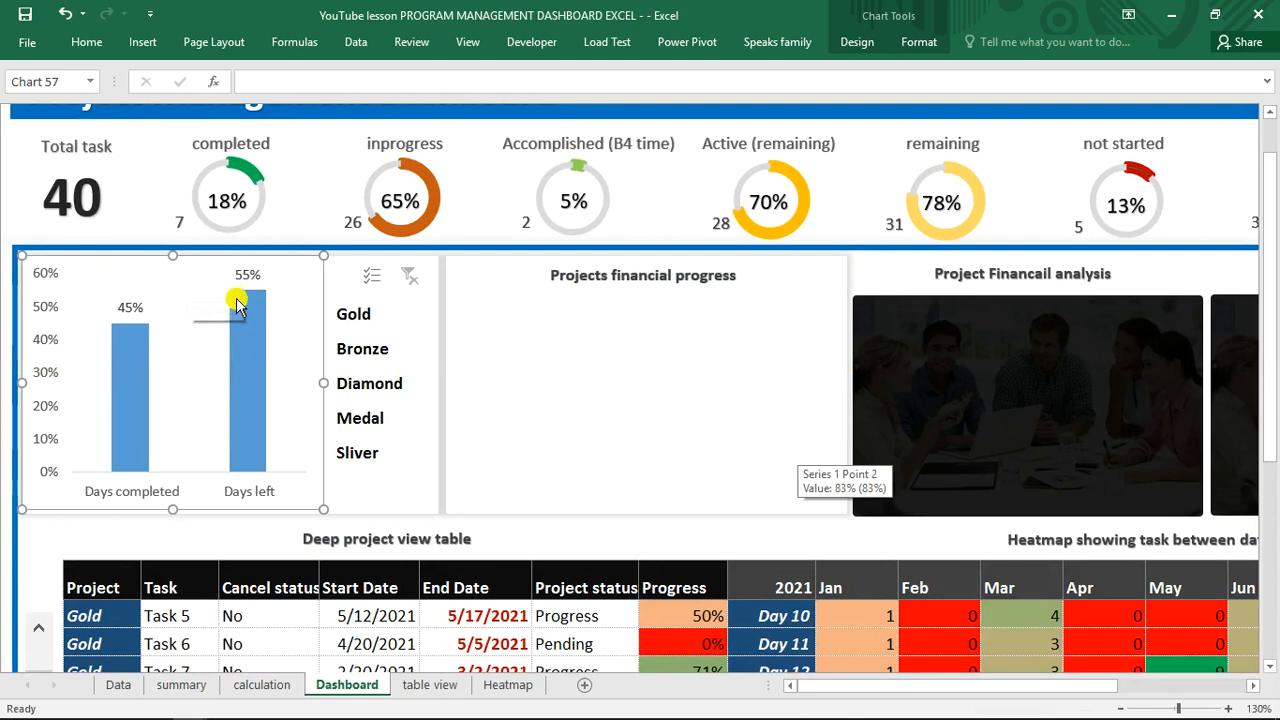
- Fill only the Days left column of the dashboard chart with a lighter blue theme color
{"action": "mouse_move", "coordinate": [238, 306]}
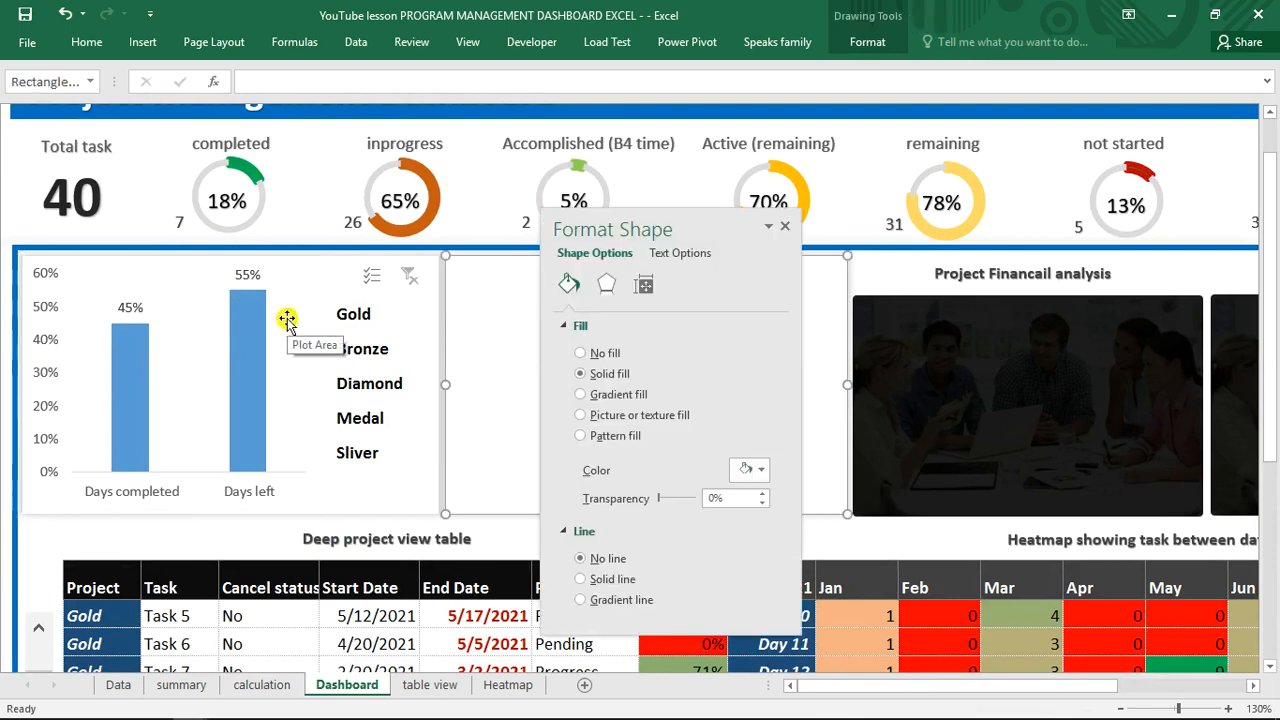
{"action": "left_click", "coordinate": [251, 326]}
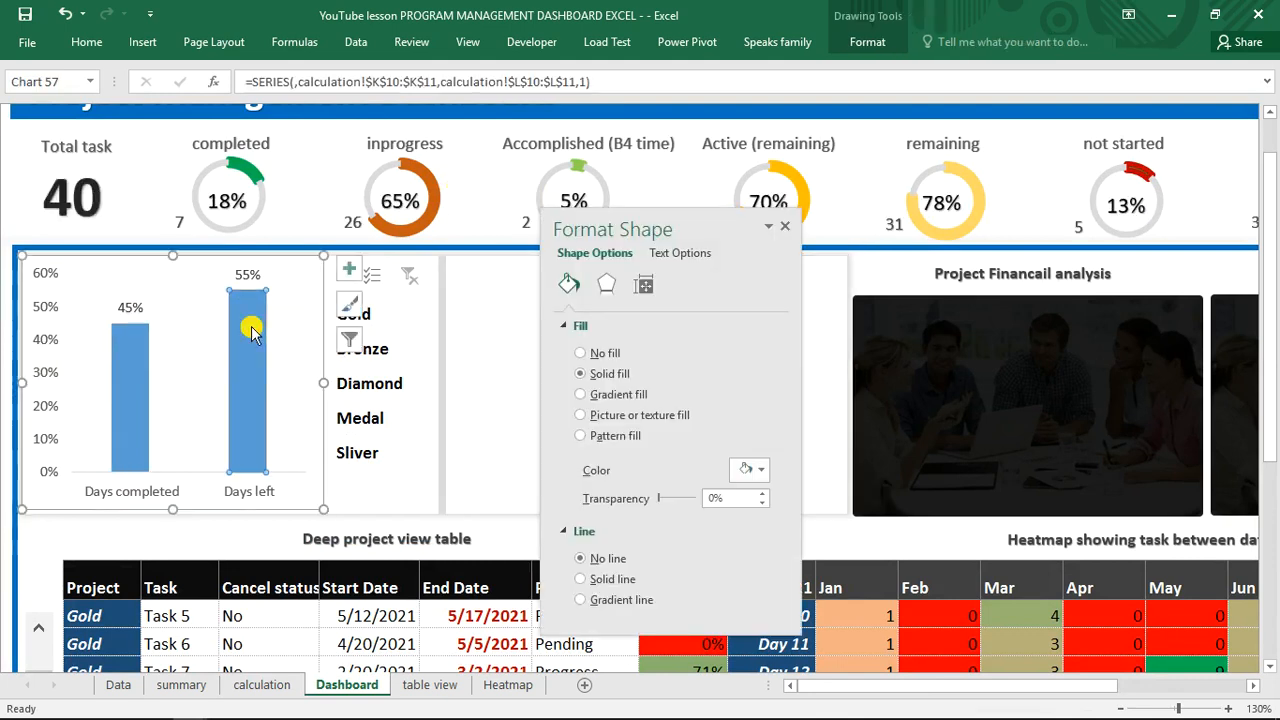
{"action": "left_click", "coordinate": [251, 326]}
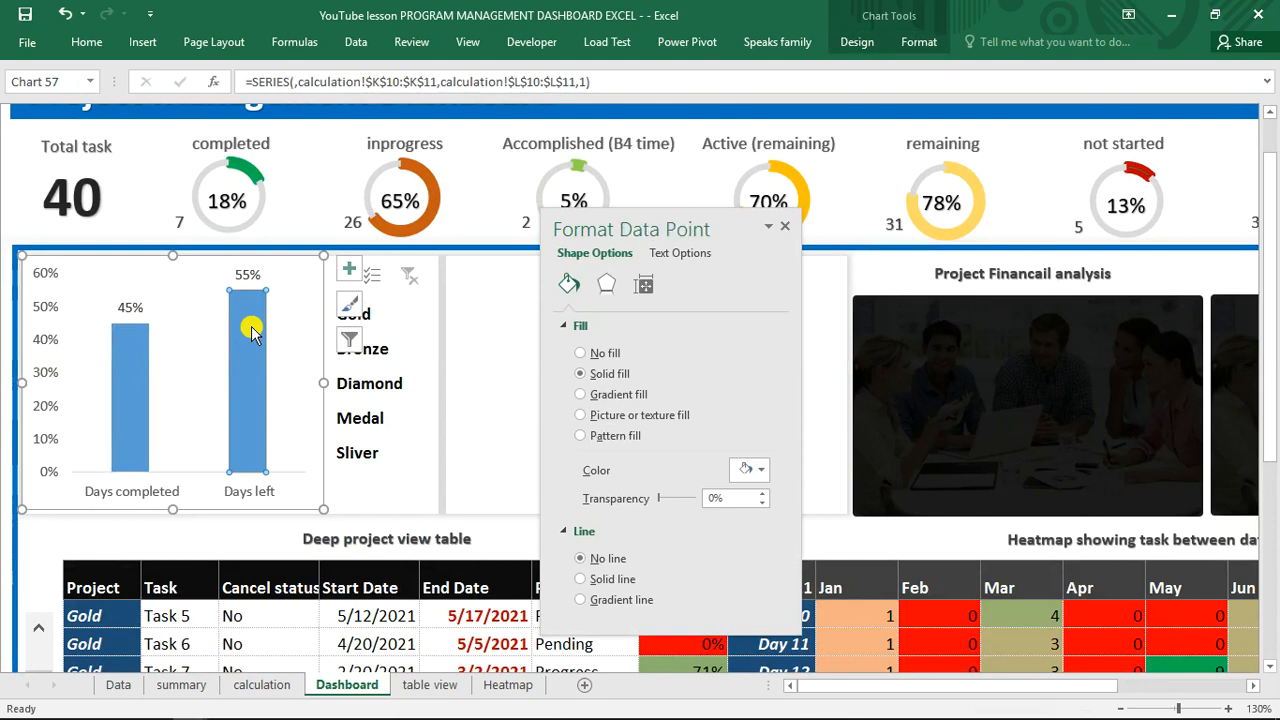
{"action": "left_click", "coordinate": [568, 285]}
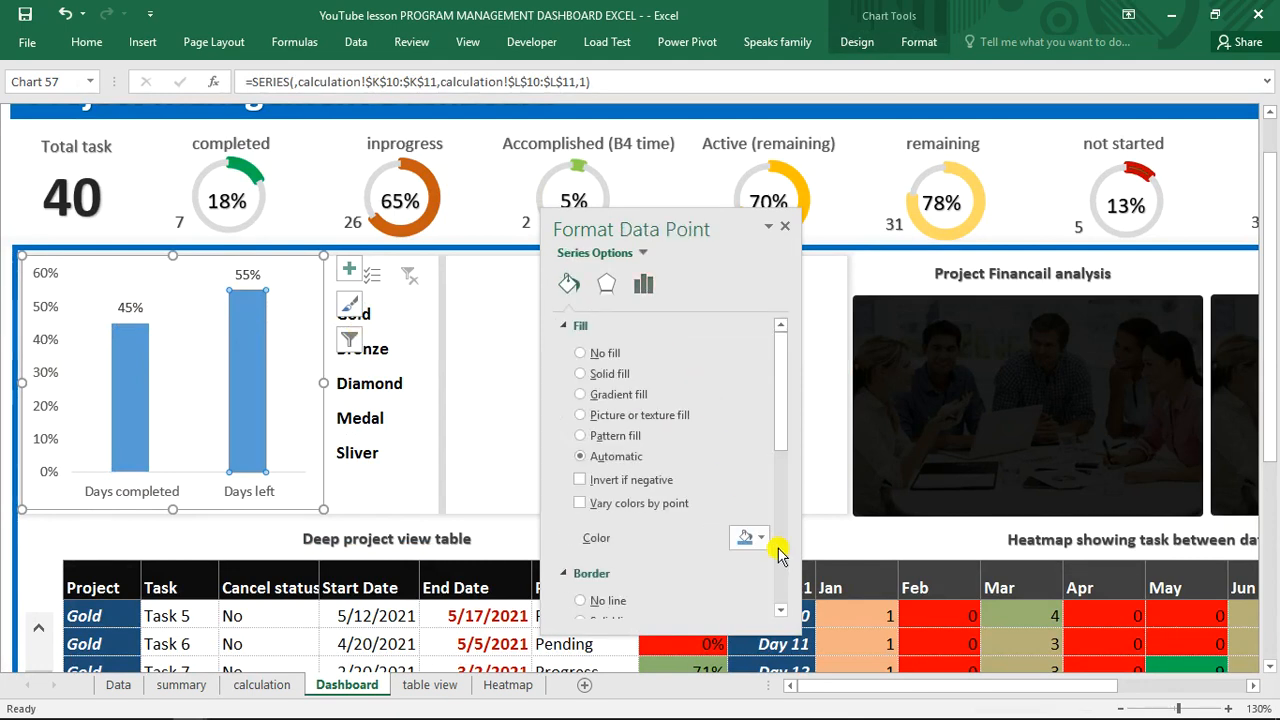
{"action": "left_click", "coordinate": [758, 540]}
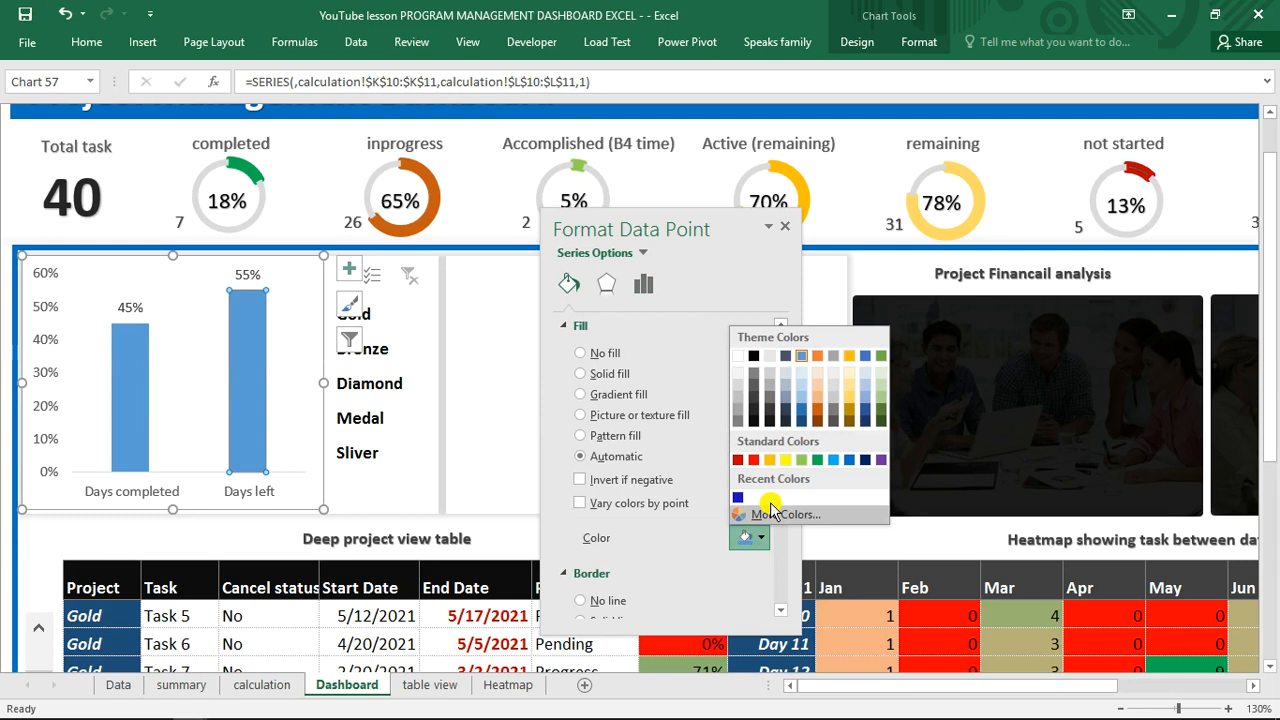
{"action": "left_click", "coordinate": [803, 400]}
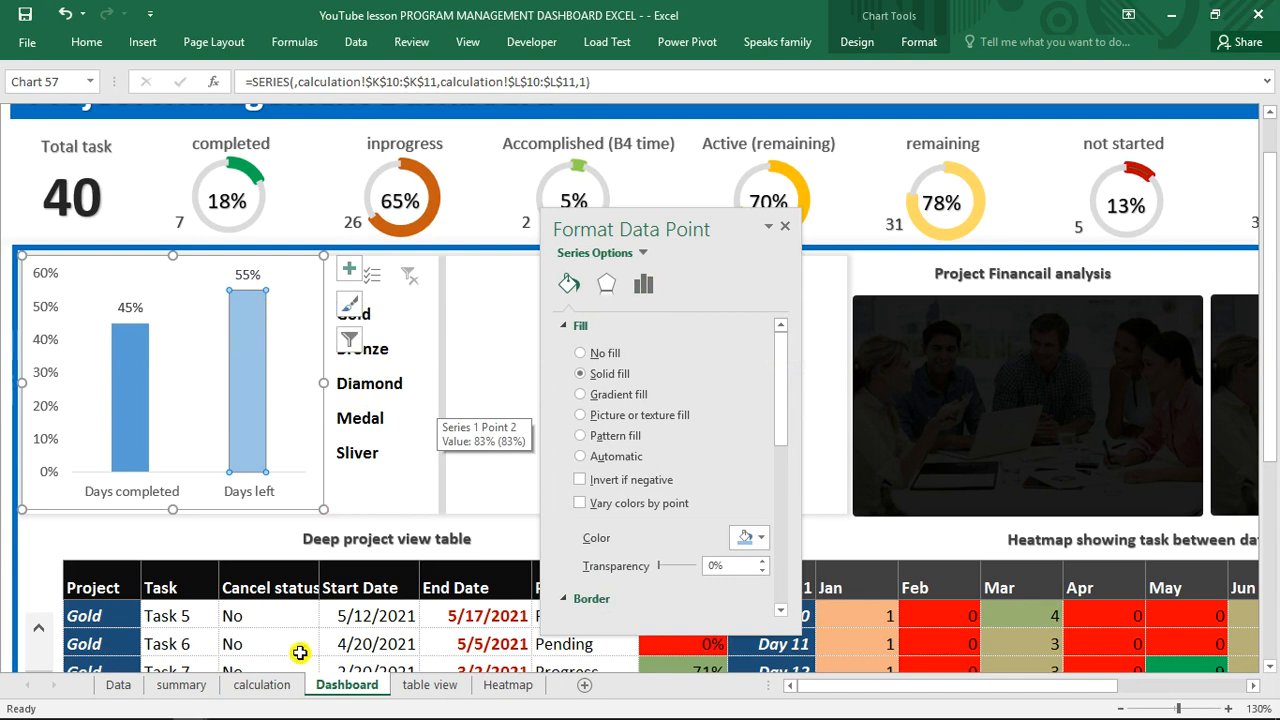
- Filter the dashboard to the Medal project and connect the Days completed and Duration PivotTable at K6 to the Project slicer
{"action": "left_click", "coordinate": [367, 388]}
{"action": "left_click", "coordinate": [366, 418]}
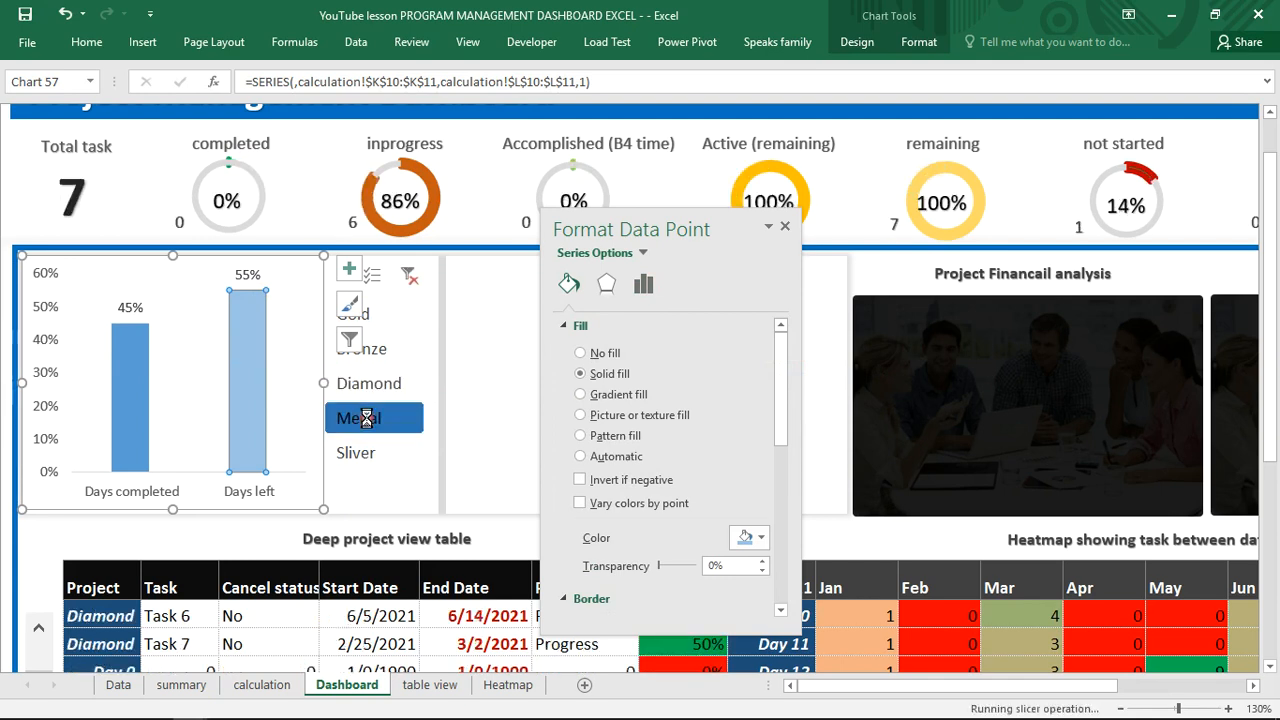
{"action": "left_click", "coordinate": [263, 688]}
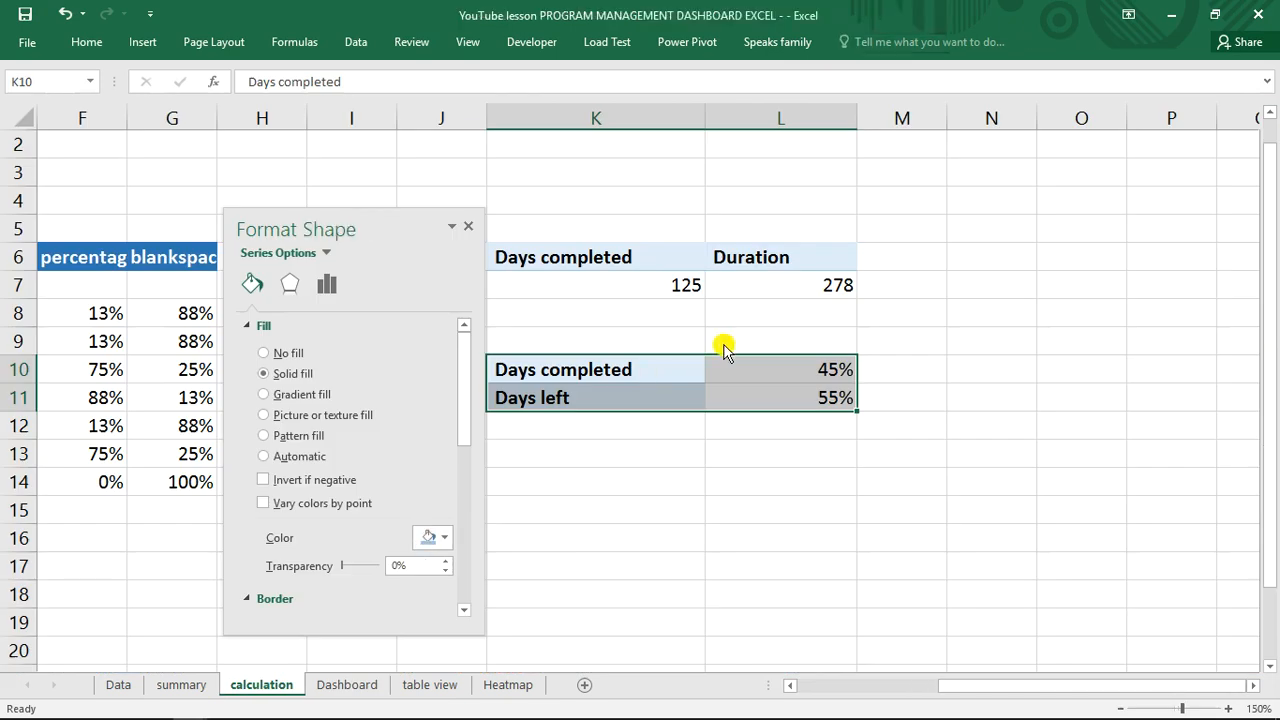
{"action": "left_click", "coordinate": [643, 257]}
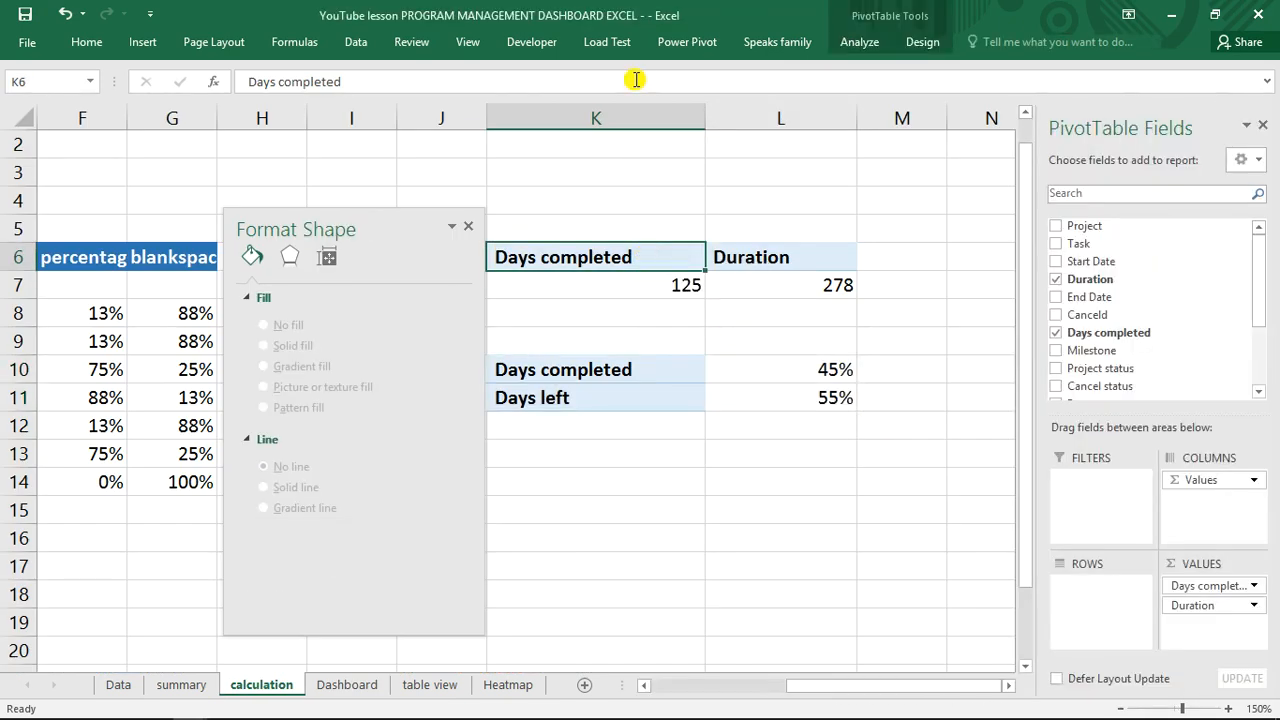
{"action": "left_click", "coordinate": [857, 42]}
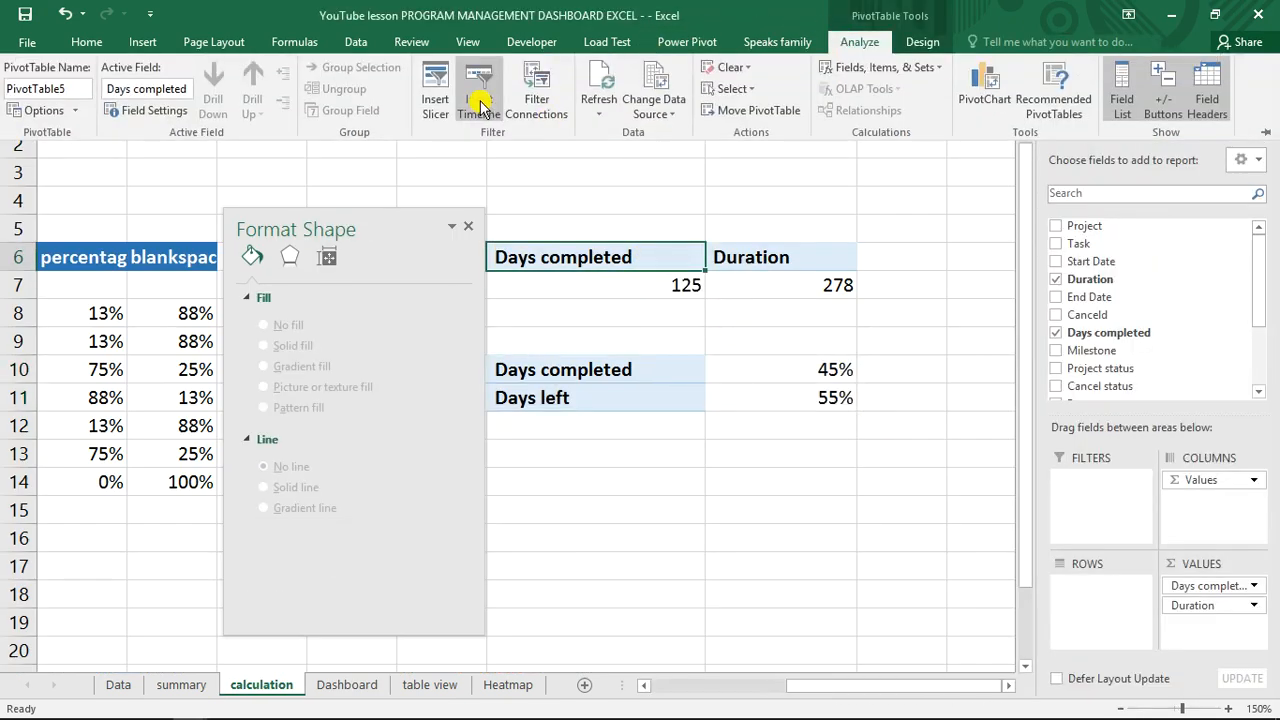
{"action": "left_click", "coordinate": [540, 86]}
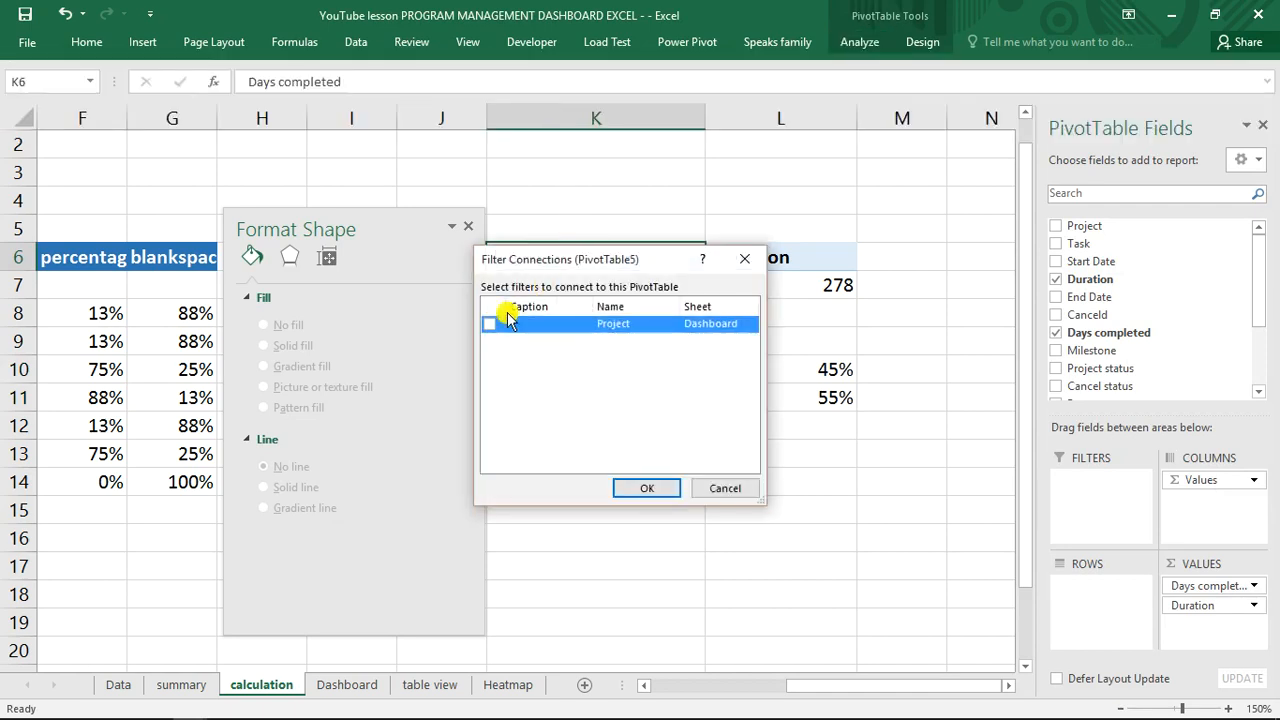
{"action": "left_click", "coordinate": [640, 489]}
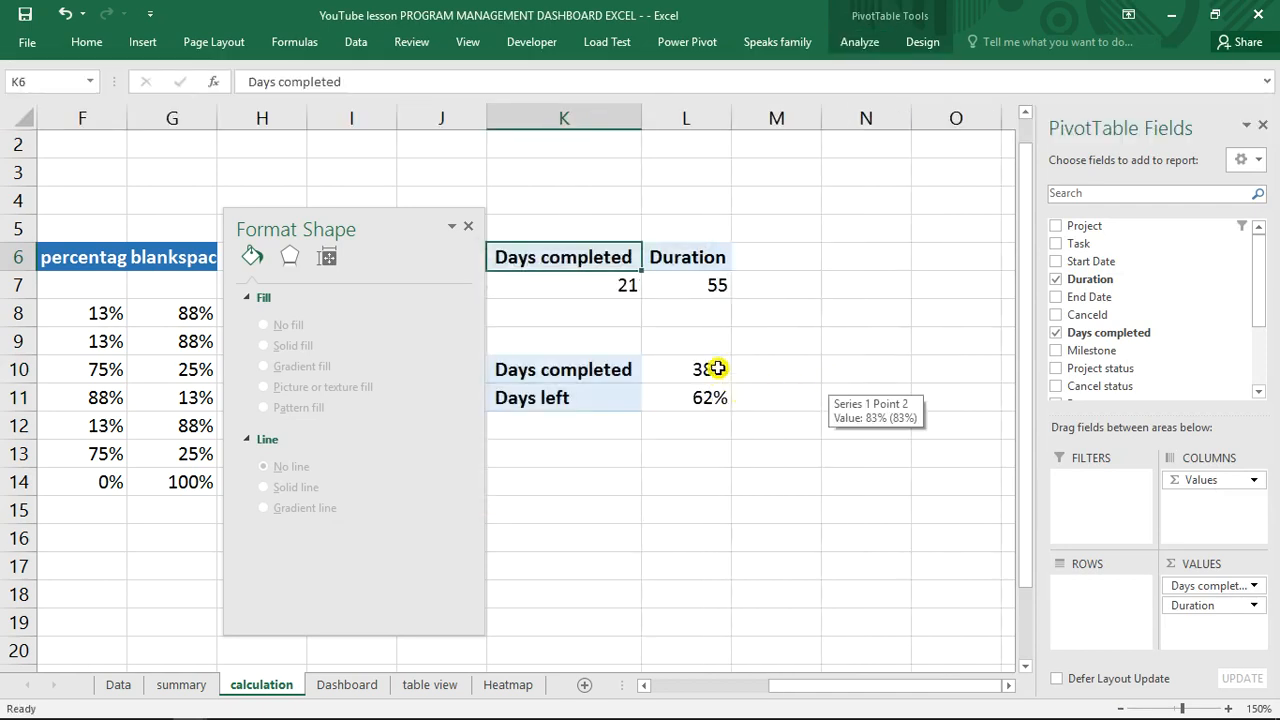
- Close the Format Shape pane and return to the Dashboard sheet to check the filtered days chart
{"action": "left_click", "coordinate": [459, 225]}
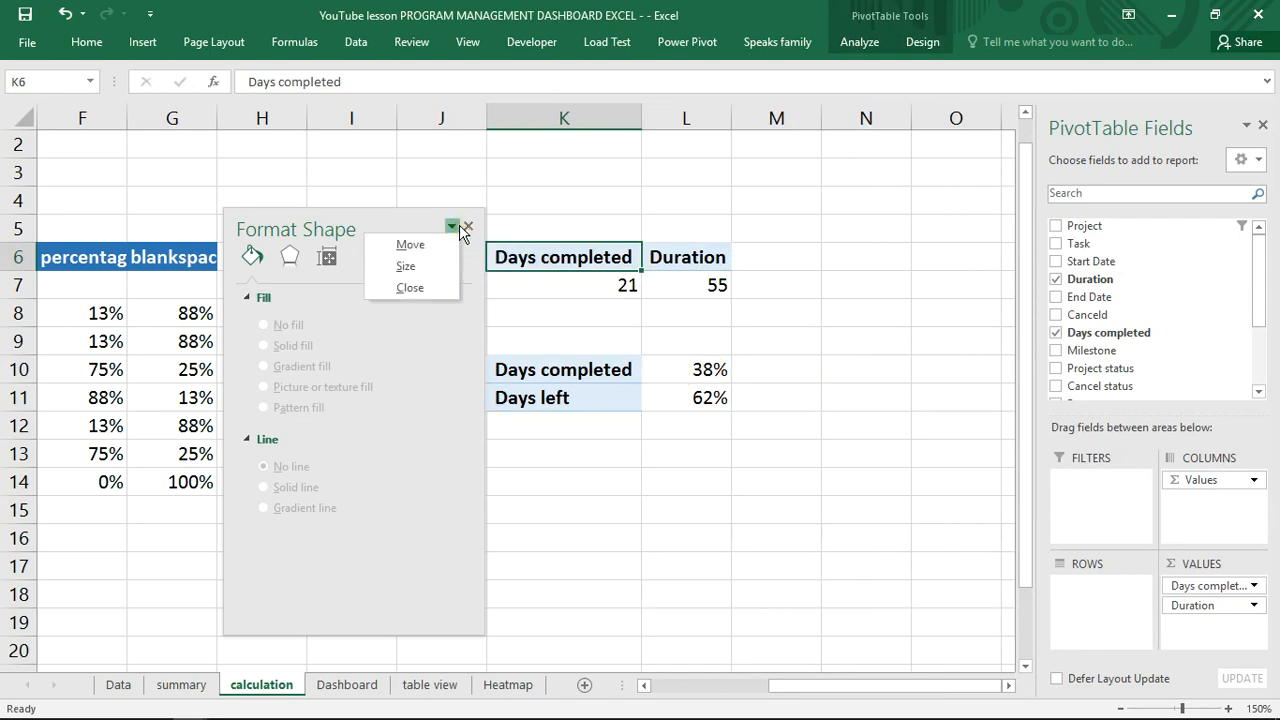
{"action": "left_click", "coordinate": [465, 228]}
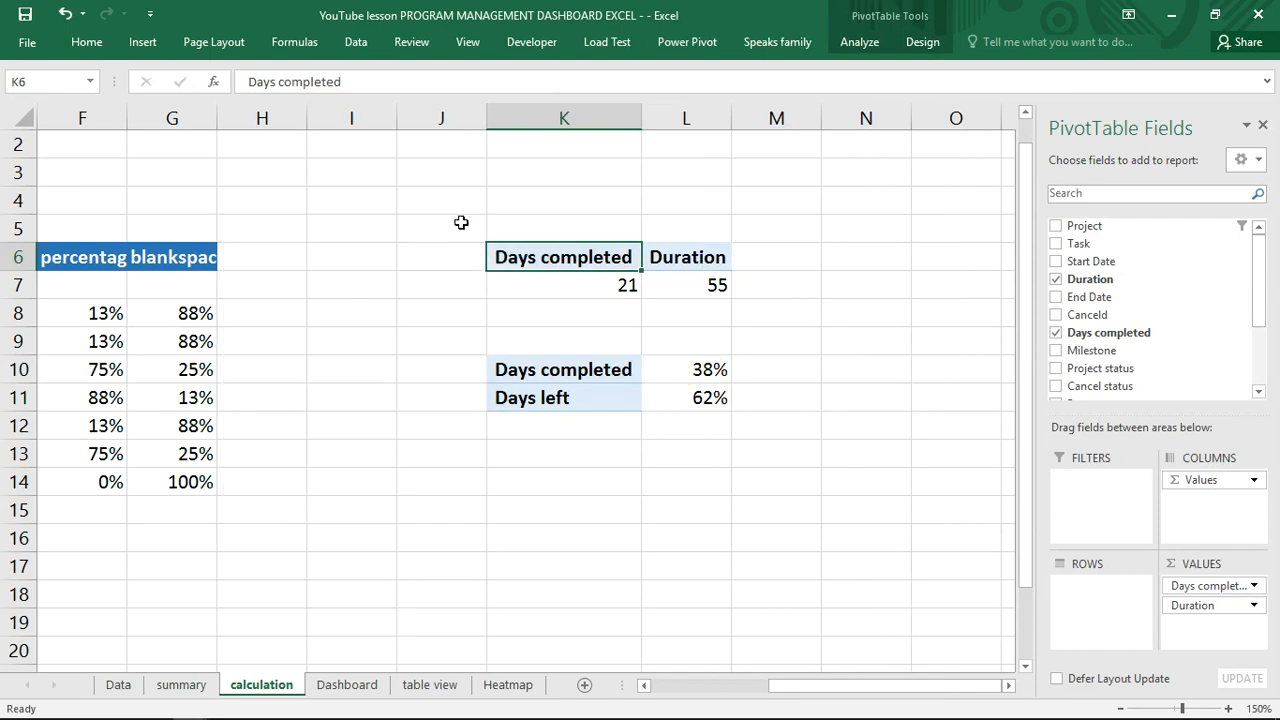
{"action": "left_click", "coordinate": [352, 688]}
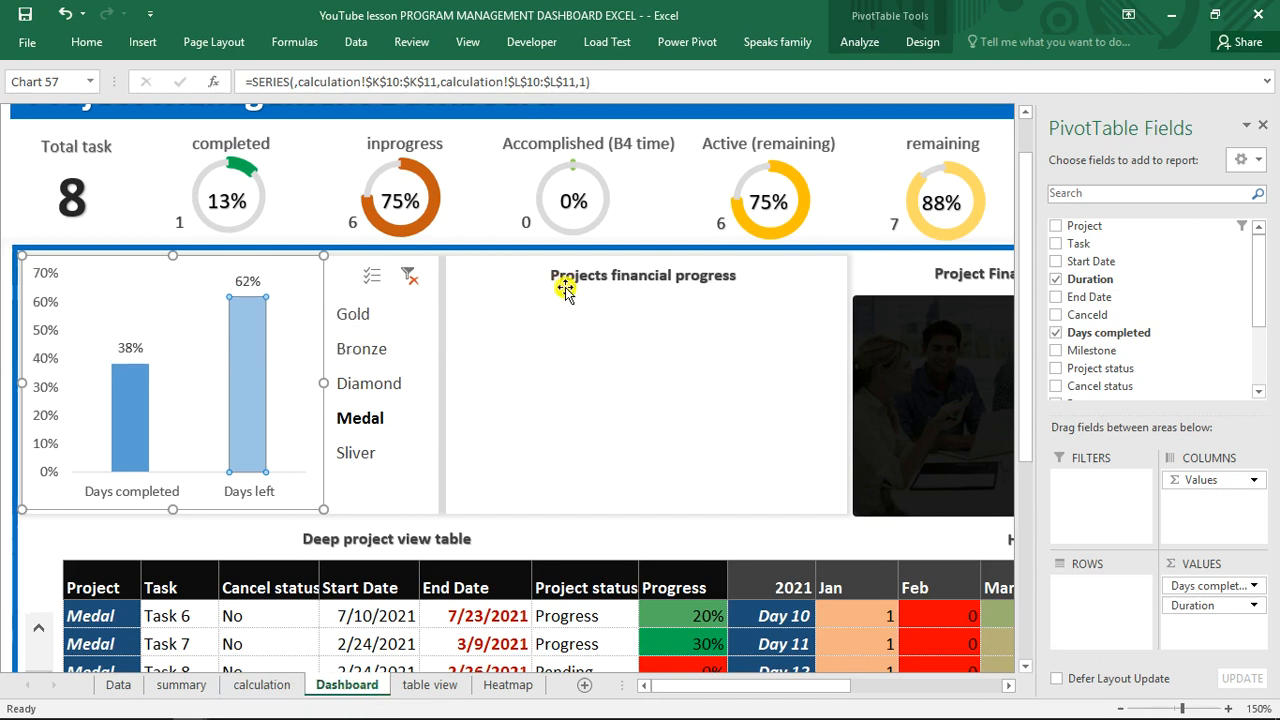
{"action": "mouse_move", "coordinate": [594, 285]}
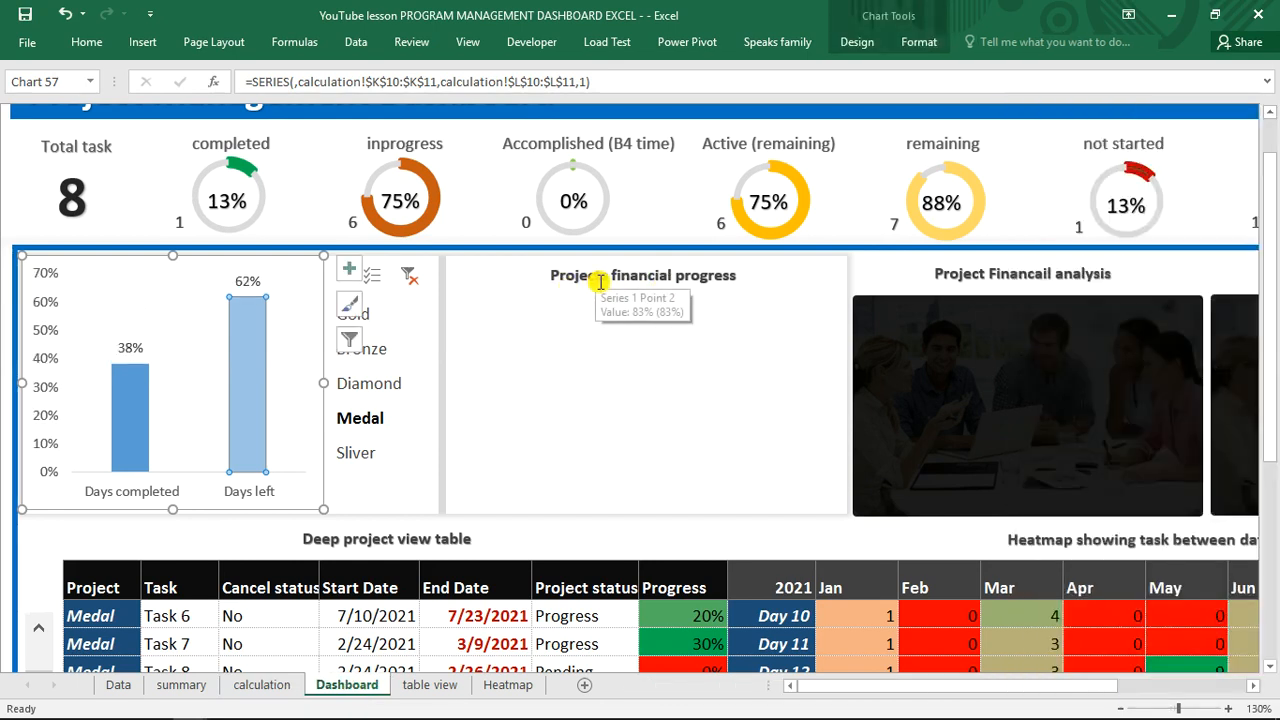
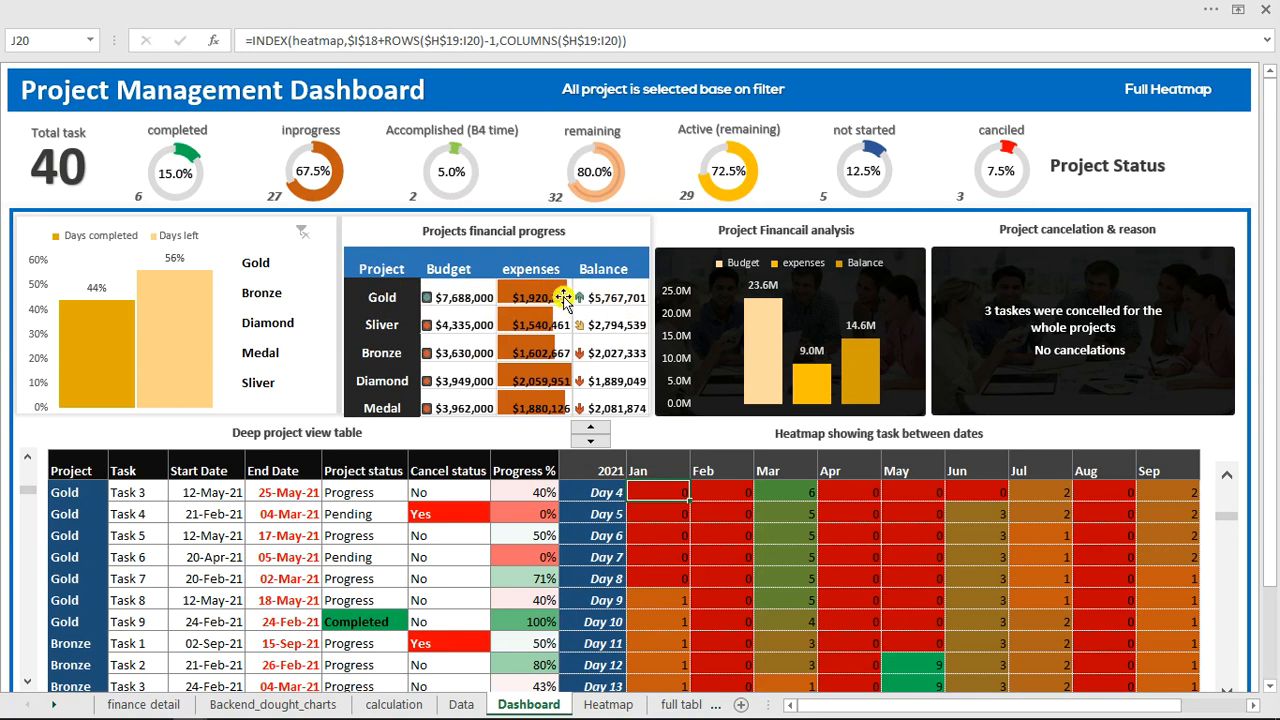
- Return to the lesson workbook's calculation sheet and copy the Days completed and Duration PivotTable from K6:L7 to O6
{"action": "mouse_move", "coordinate": [235, 708]}
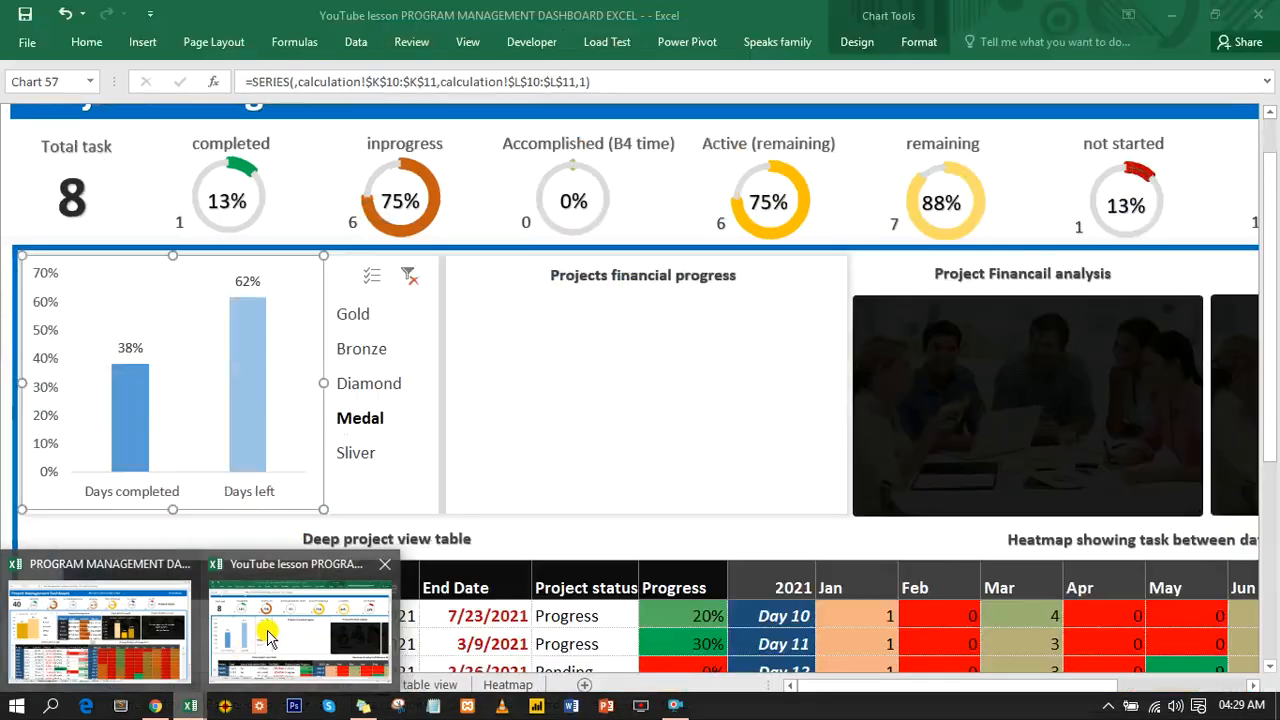
{"action": "left_click", "coordinate": [268, 636]}
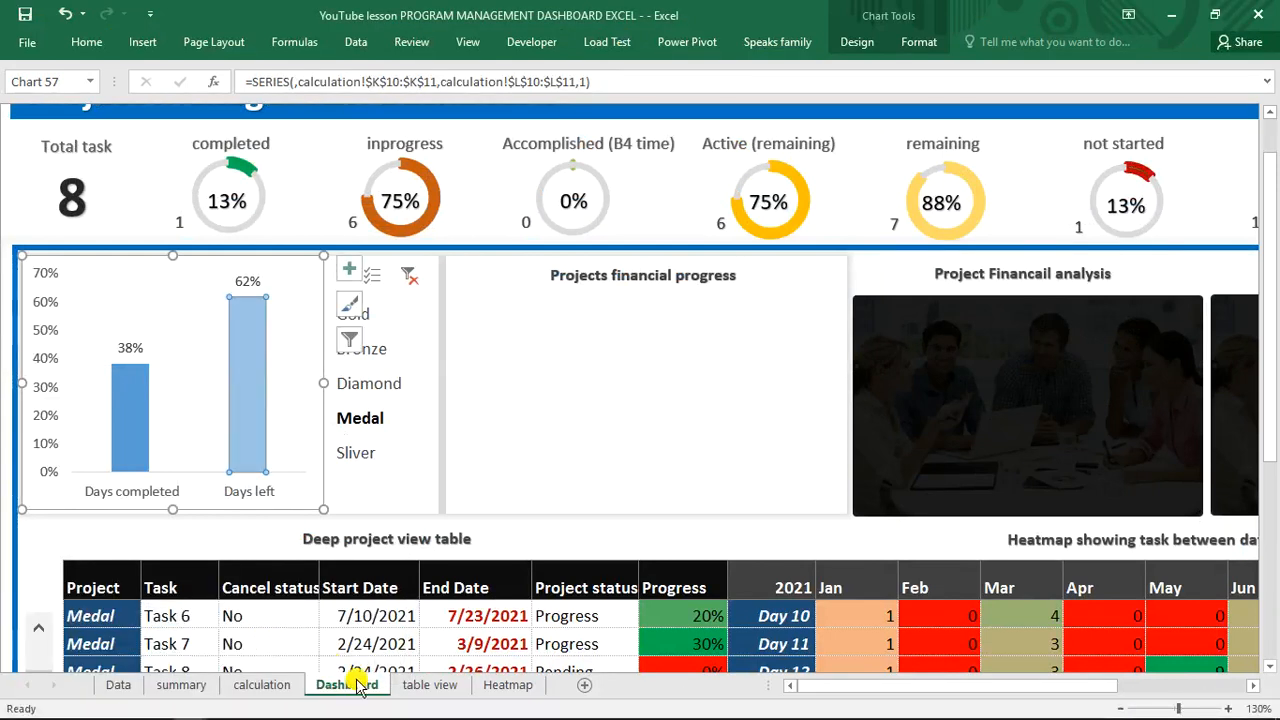
{"action": "left_click", "coordinate": [276, 690]}
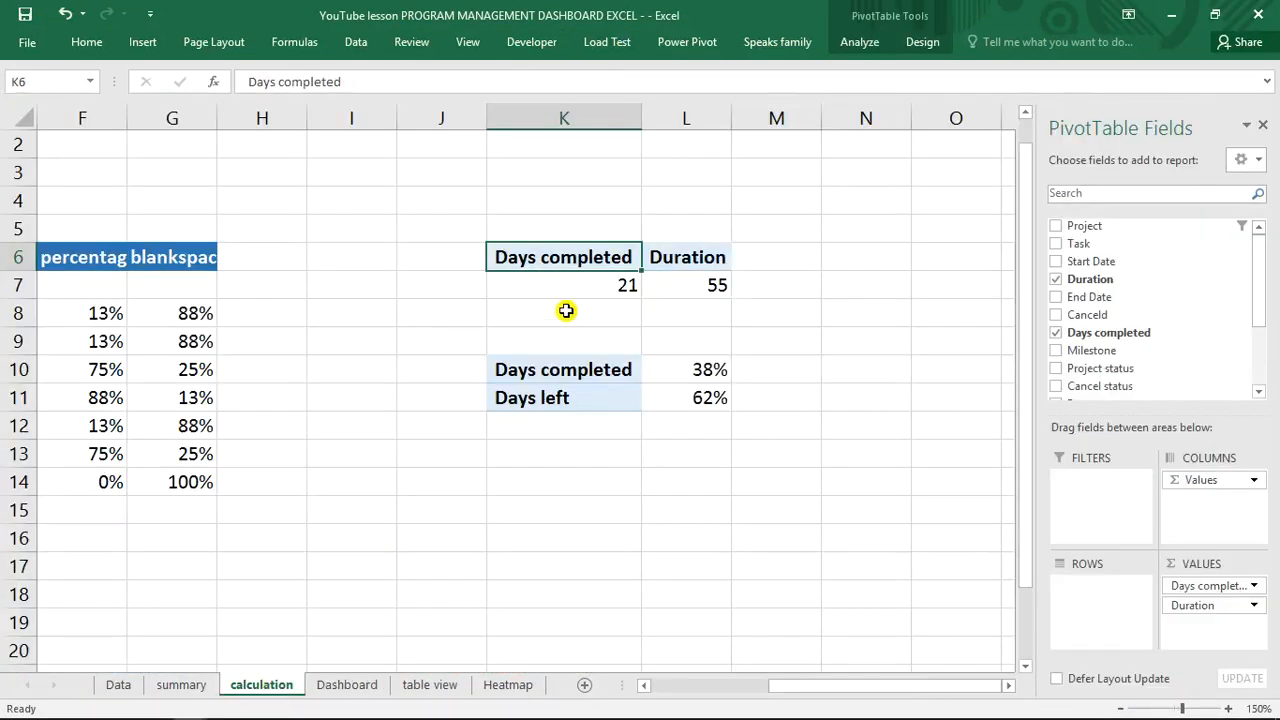
{"action": "left_click", "coordinate": [549, 244]}
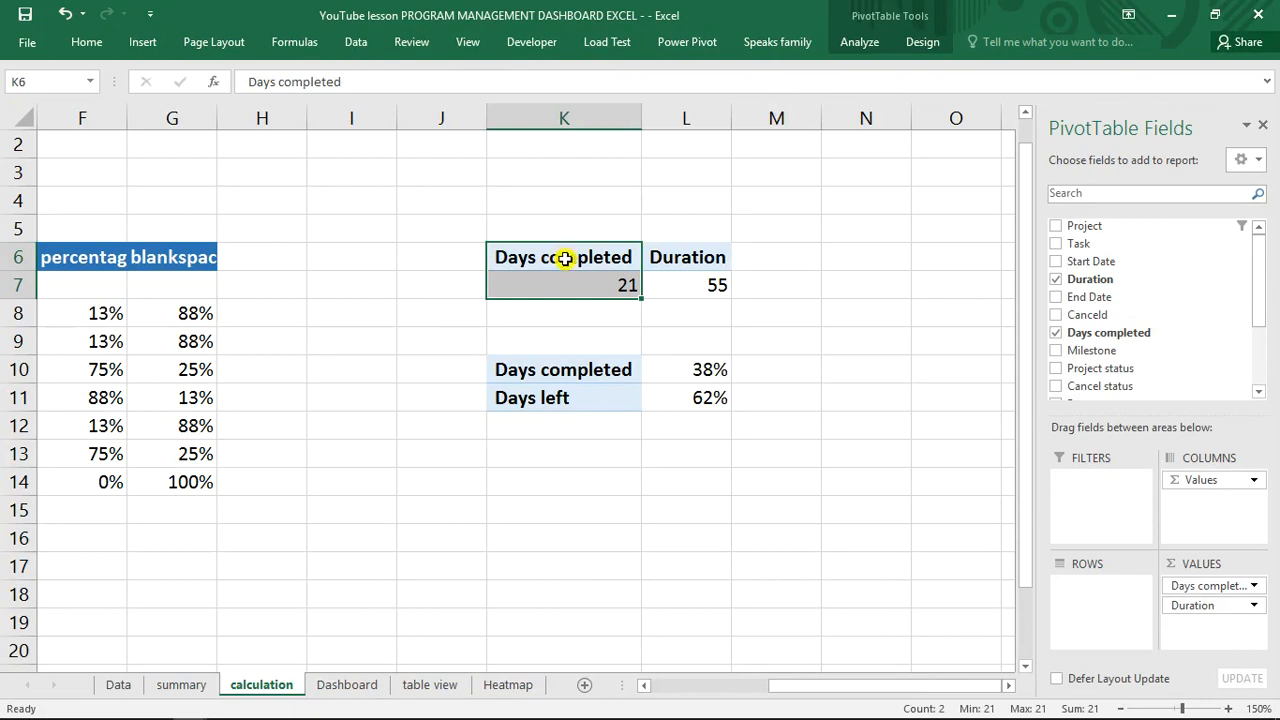
{"action": "left_click_drag", "start_coordinate": [565, 259], "coordinate": [695, 285]}
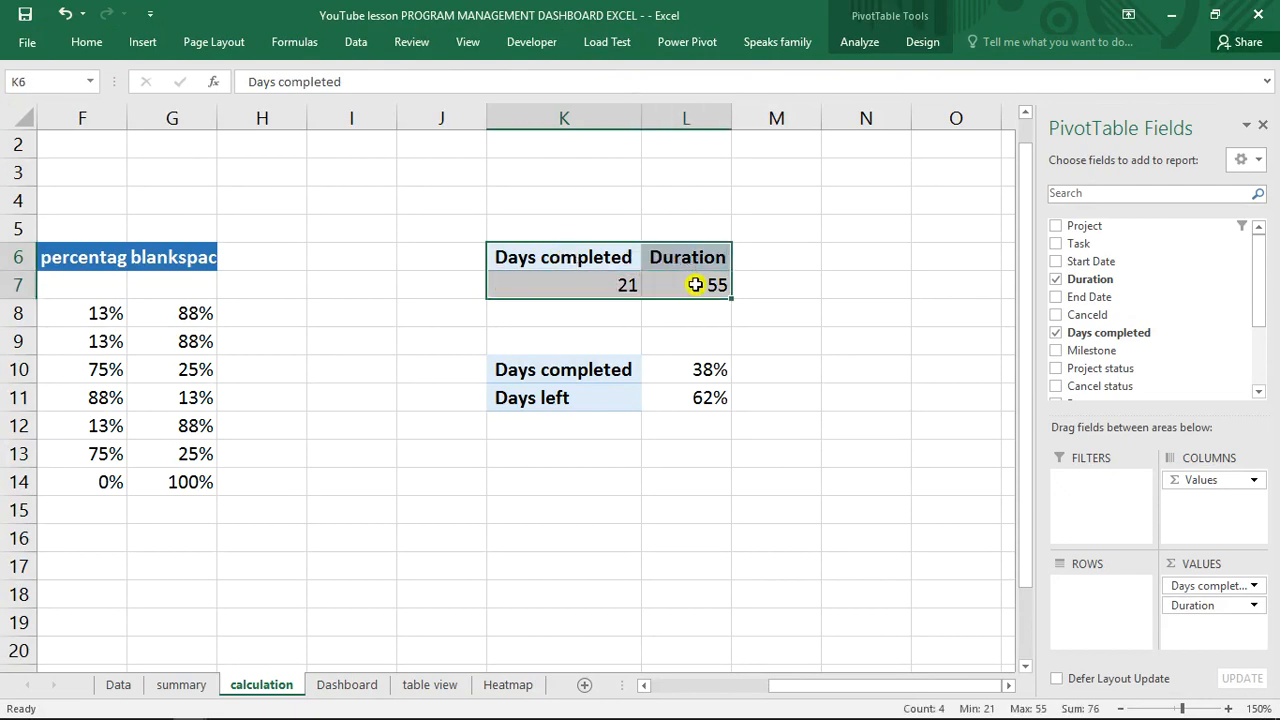
{"action": "key", "text": "ctrl+c"}
{"action": "left_click", "coordinate": [928, 256]}
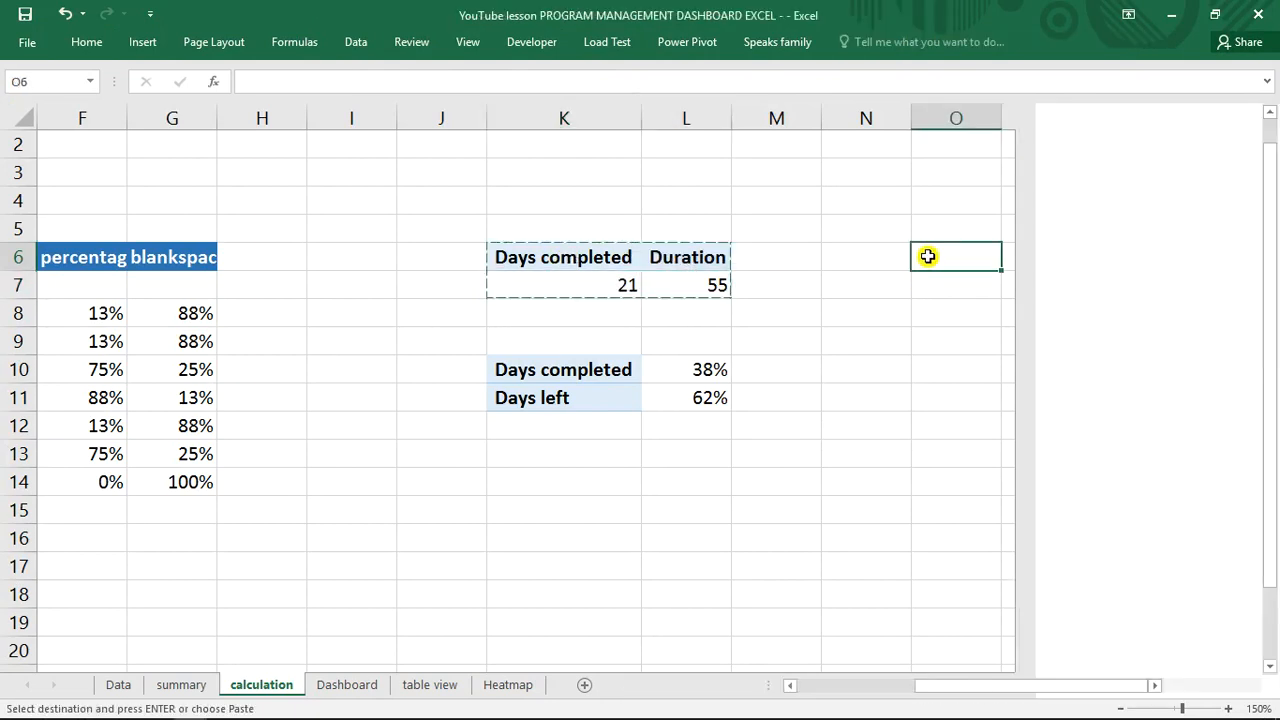
{"action": "key", "text": "ctrl+v"}
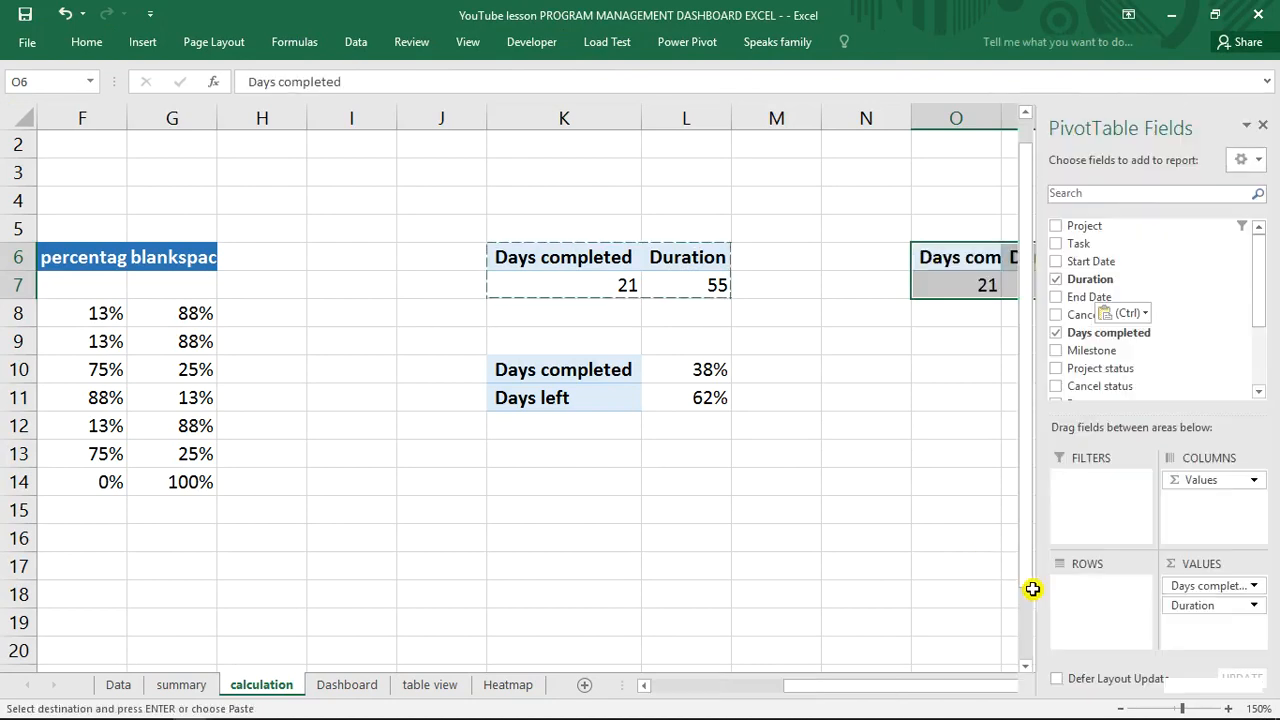
{"action": "left_click", "coordinate": [1005, 686]}
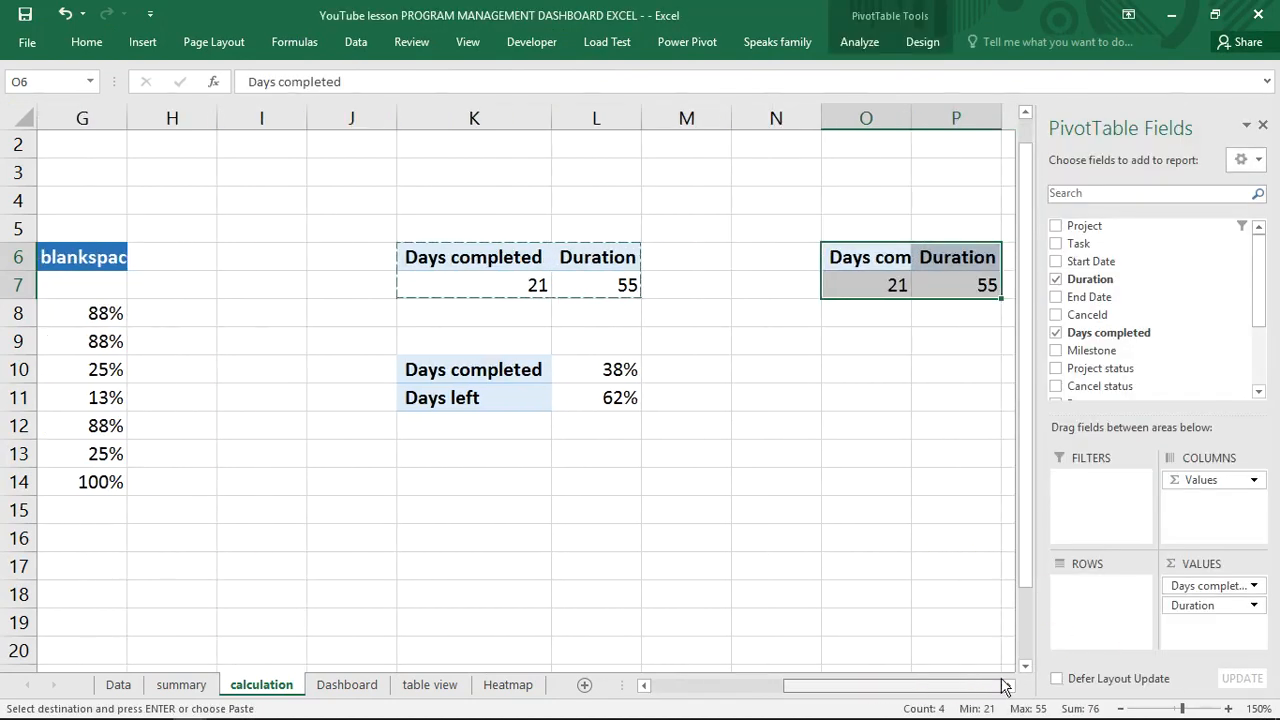
{"action": "left_click", "coordinate": [1008, 686]}
{"action": "left_click", "coordinate": [1008, 686]}
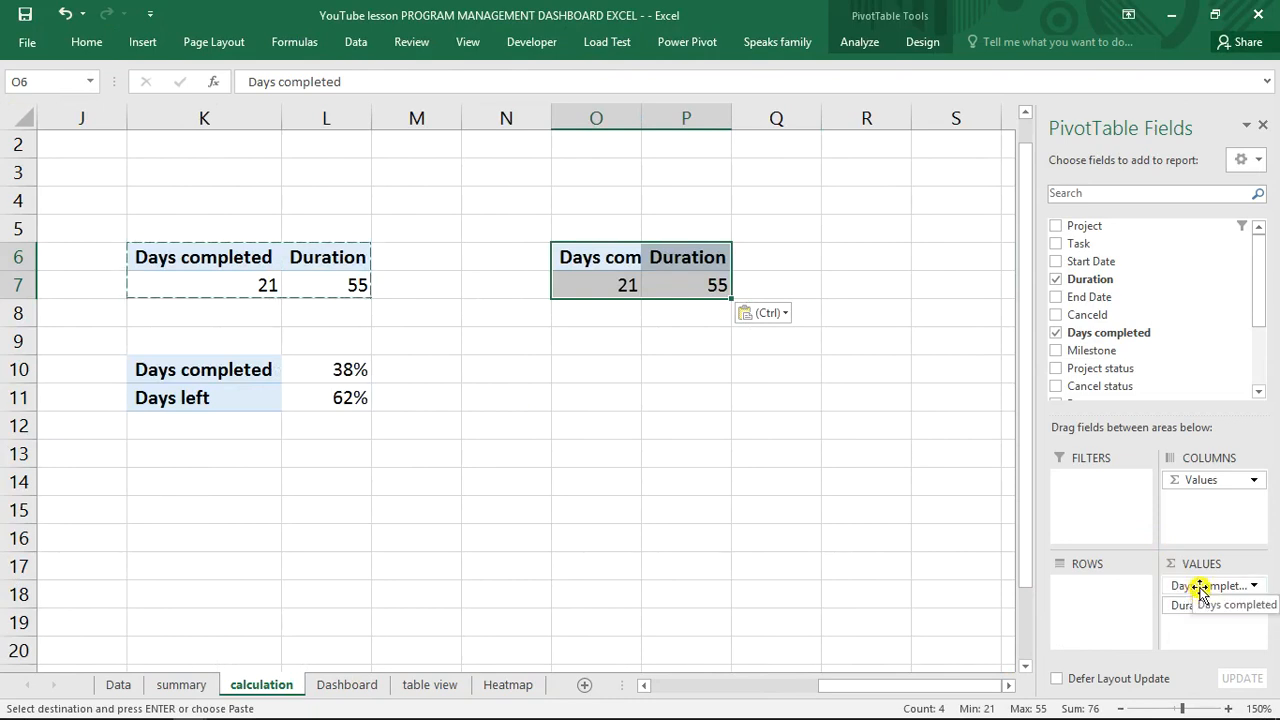
- Replace the fields of the PivotTable at O6 with Project as rows and Budget, expenses and Balance as values
{"action": "left_click_drag", "start_coordinate": [1188, 588], "coordinate": [902, 598]}
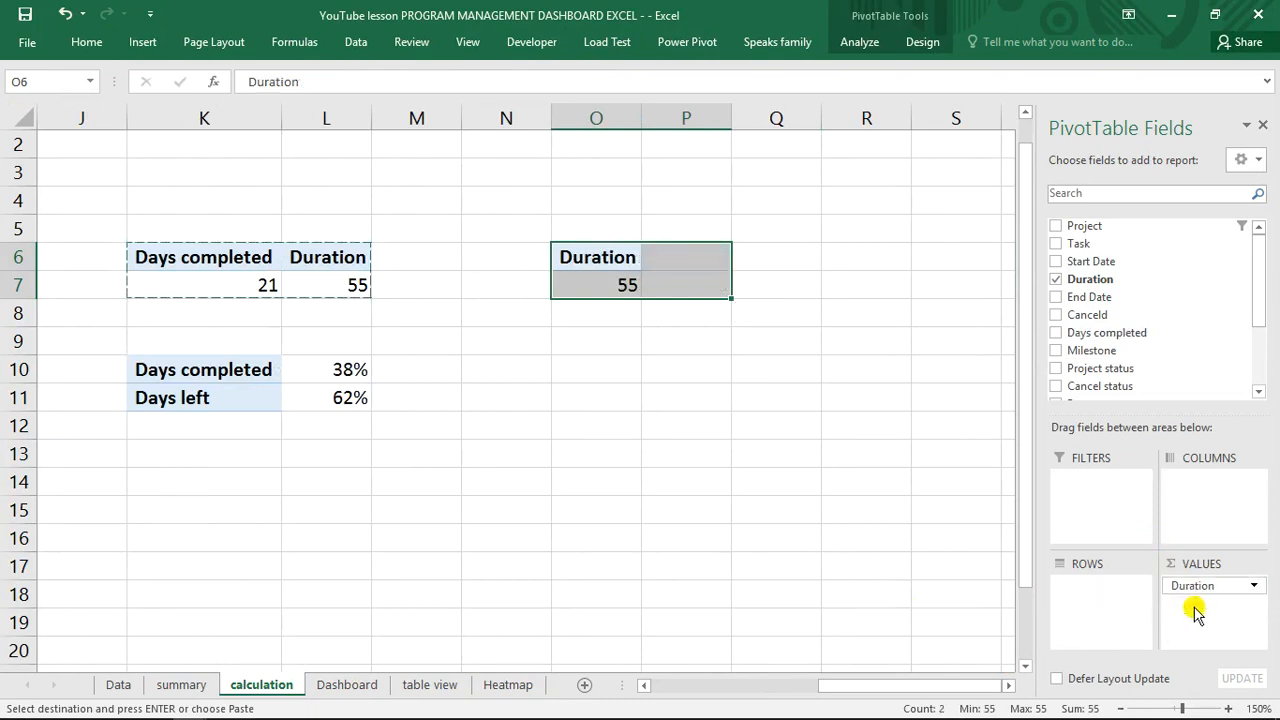
{"action": "left_click_drag", "start_coordinate": [1199, 590], "coordinate": [891, 560]}
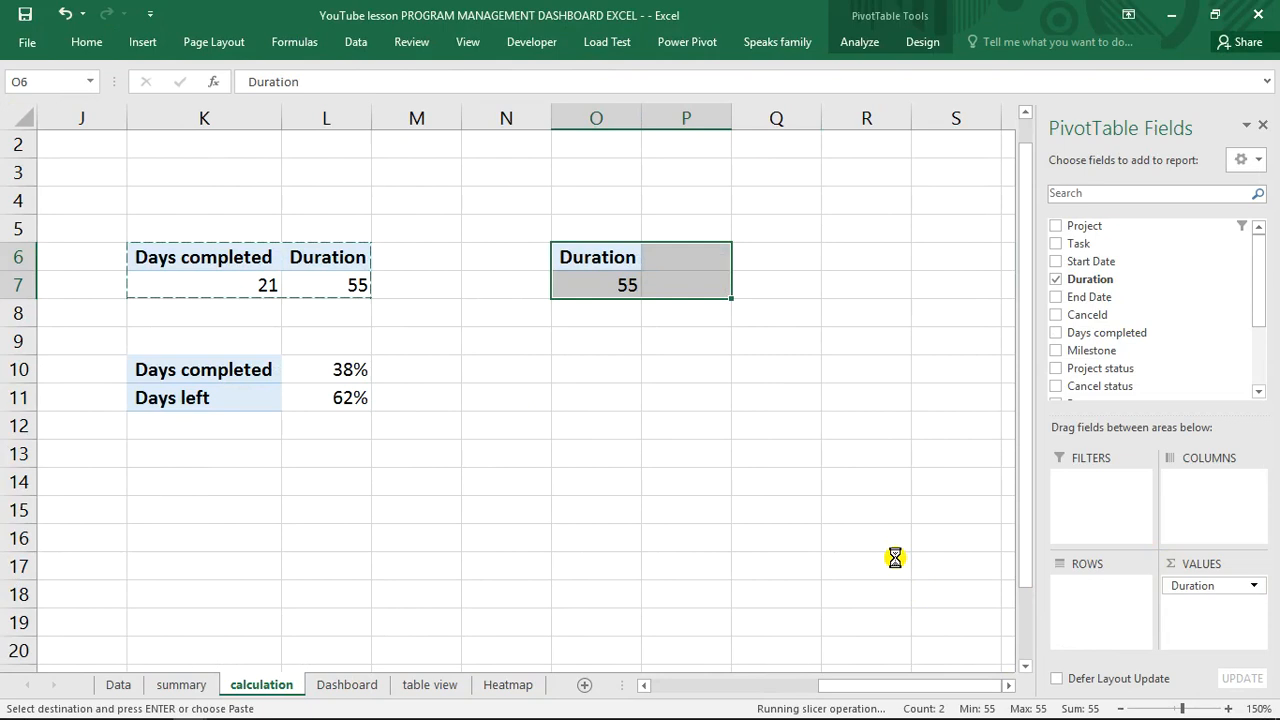
{"action": "left_click", "coordinate": [1058, 228]}
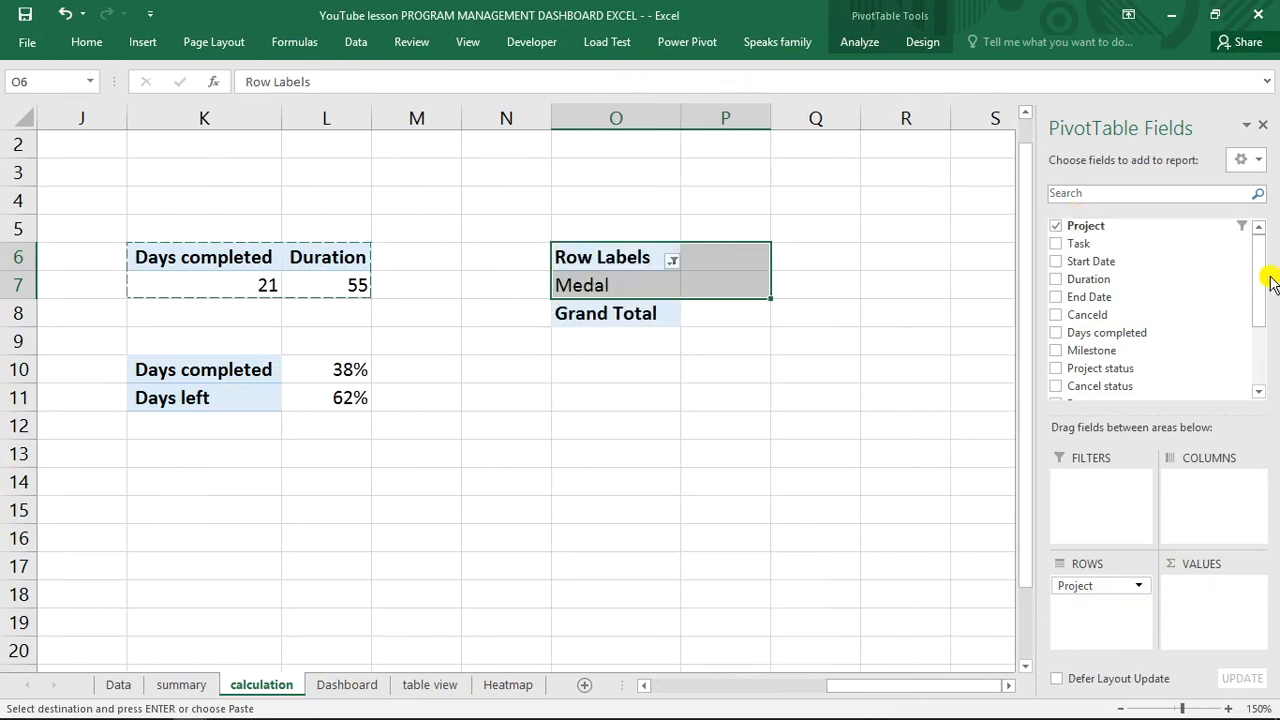
{"action": "left_click_drag", "start_coordinate": [1266, 277], "coordinate": [1261, 357]}
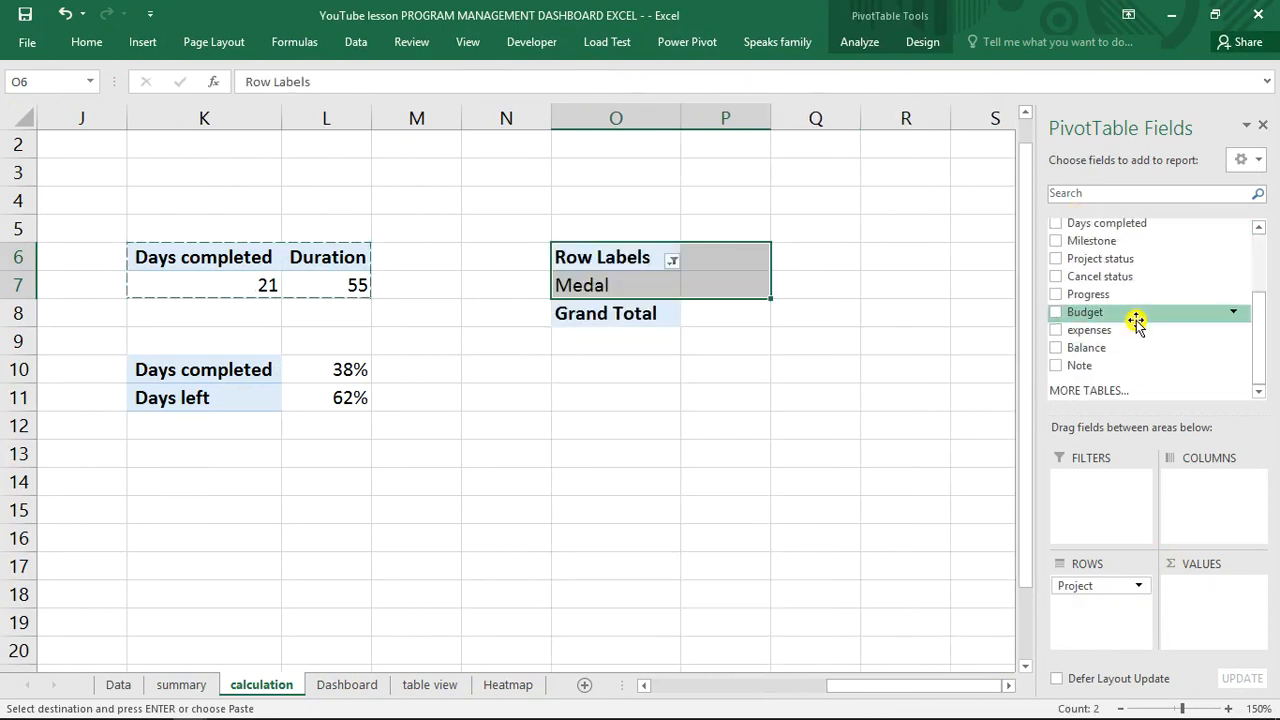
{"action": "left_click", "coordinate": [1056, 317]}
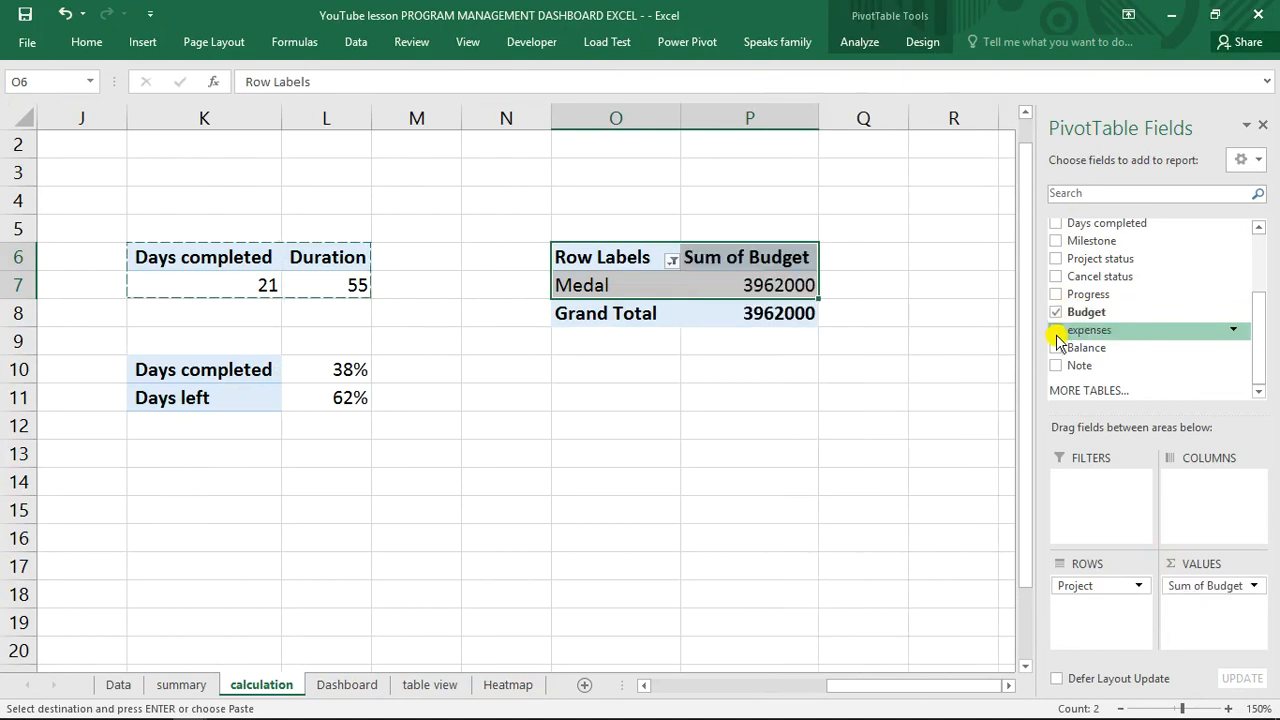
{"action": "left_click", "coordinate": [1056, 333]}
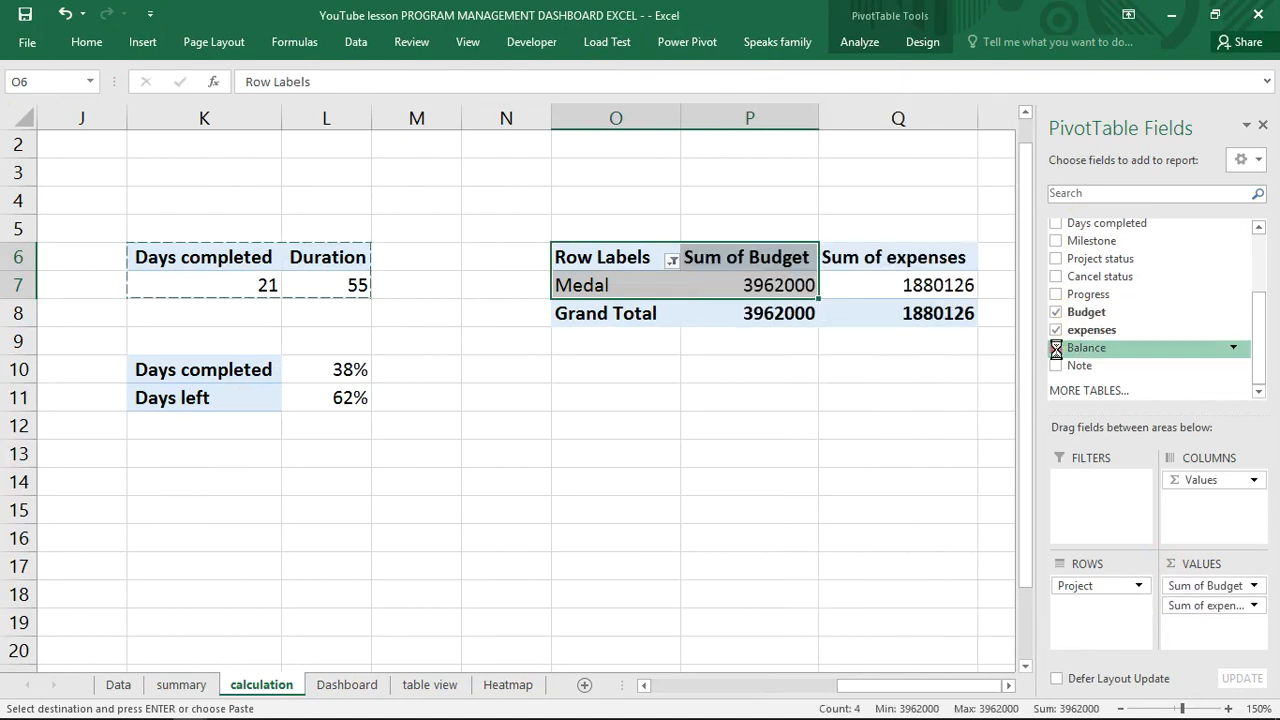
{"action": "left_click", "coordinate": [1056, 349]}
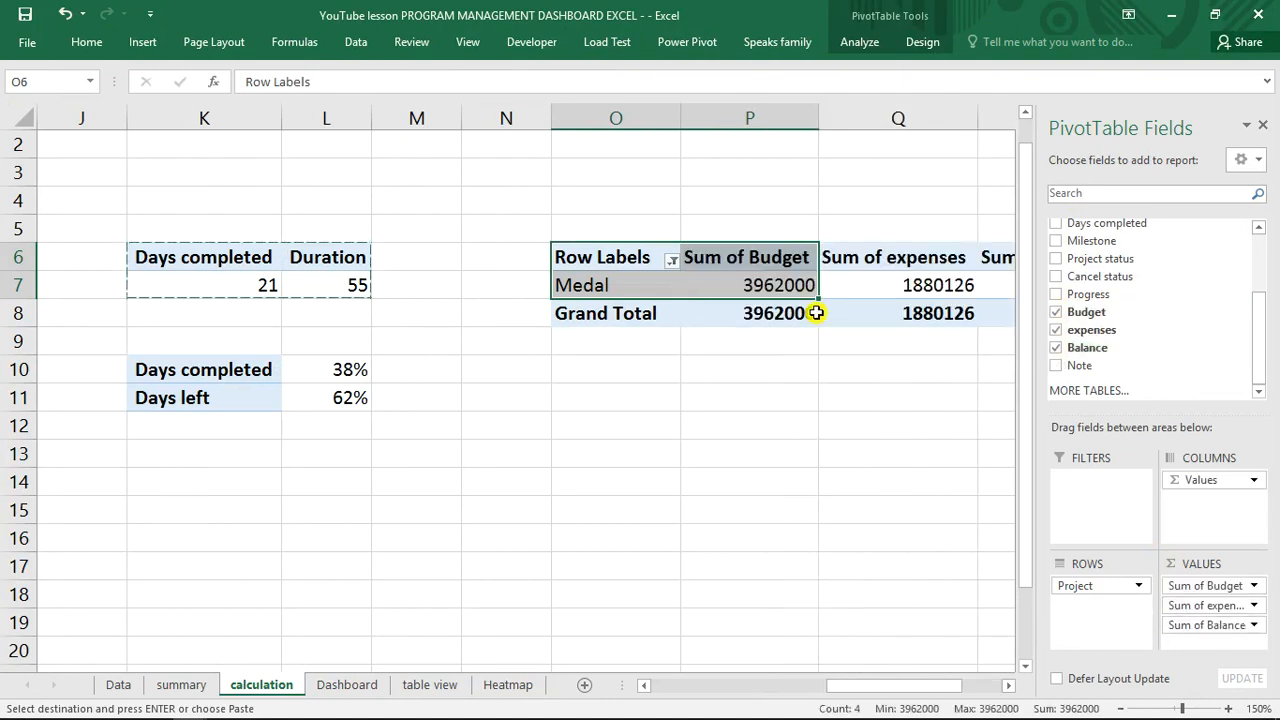
- Disconnect the PivotTable at O6 from the Project slicer and clear its Project filter
{"action": "left_click", "coordinate": [868, 47]}
{"action": "key", "text": "Escape"}
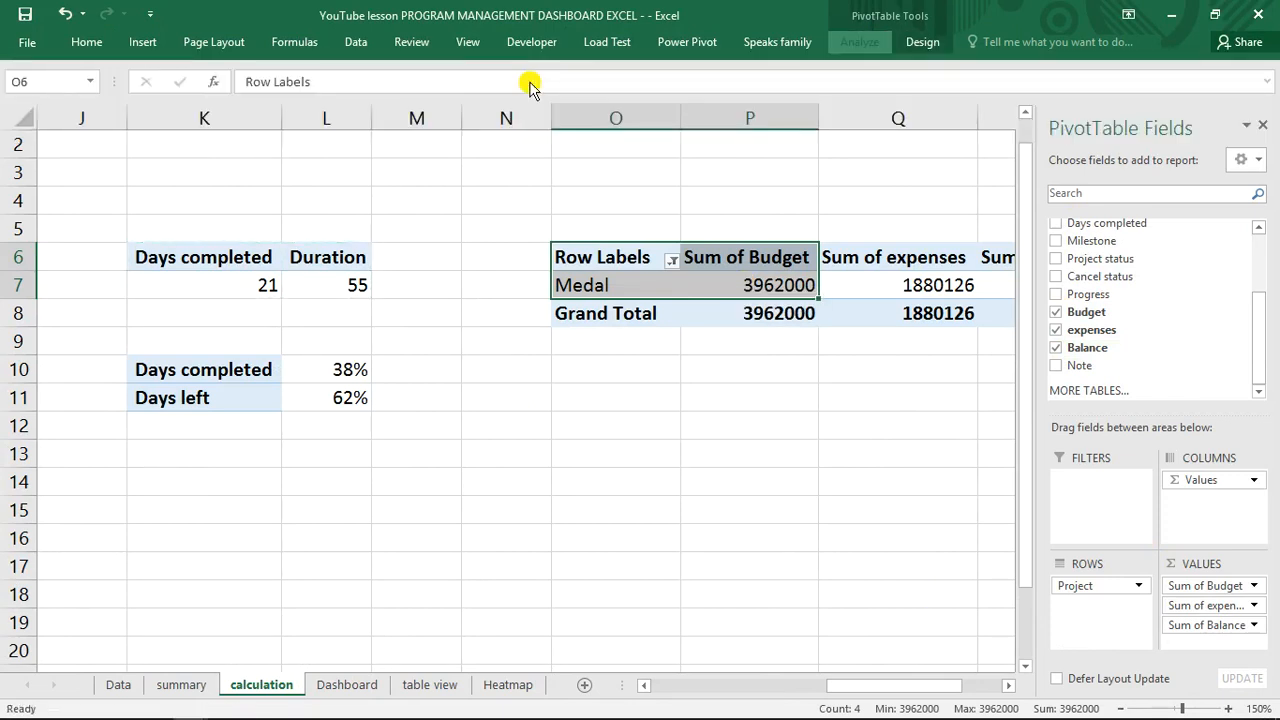
{"action": "left_click", "coordinate": [489, 325]}
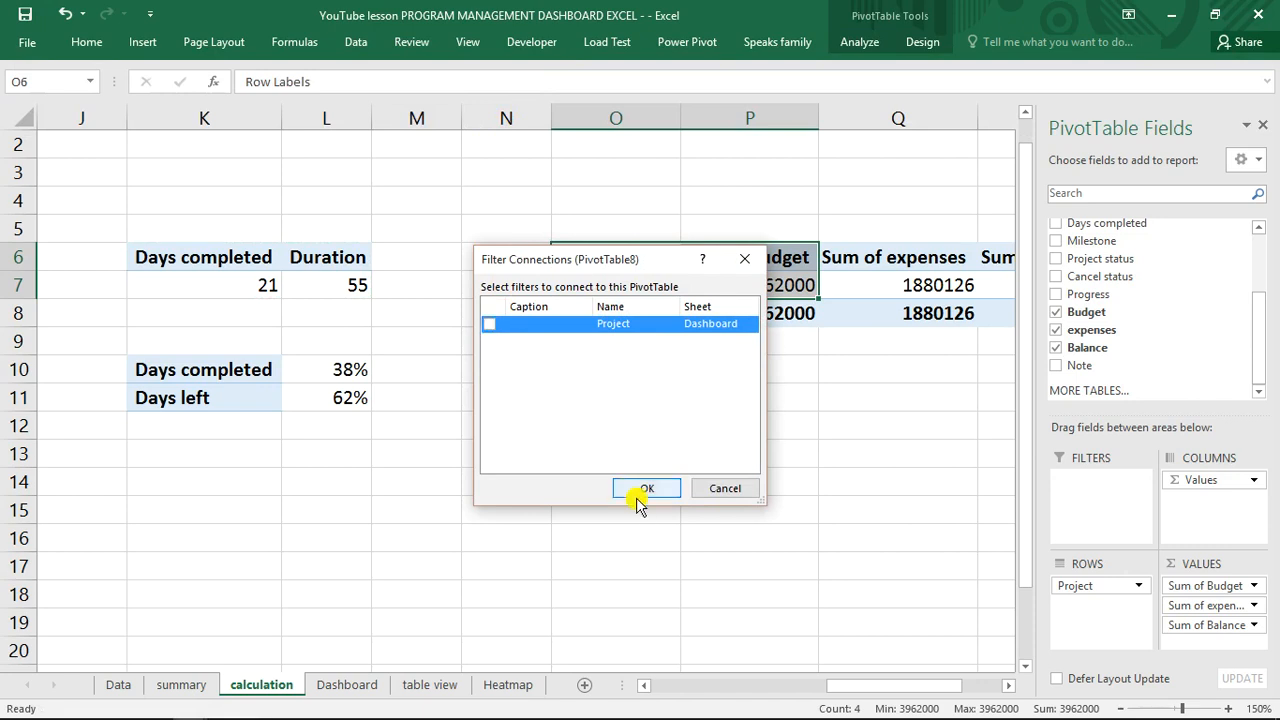
{"action": "left_click", "coordinate": [647, 488]}
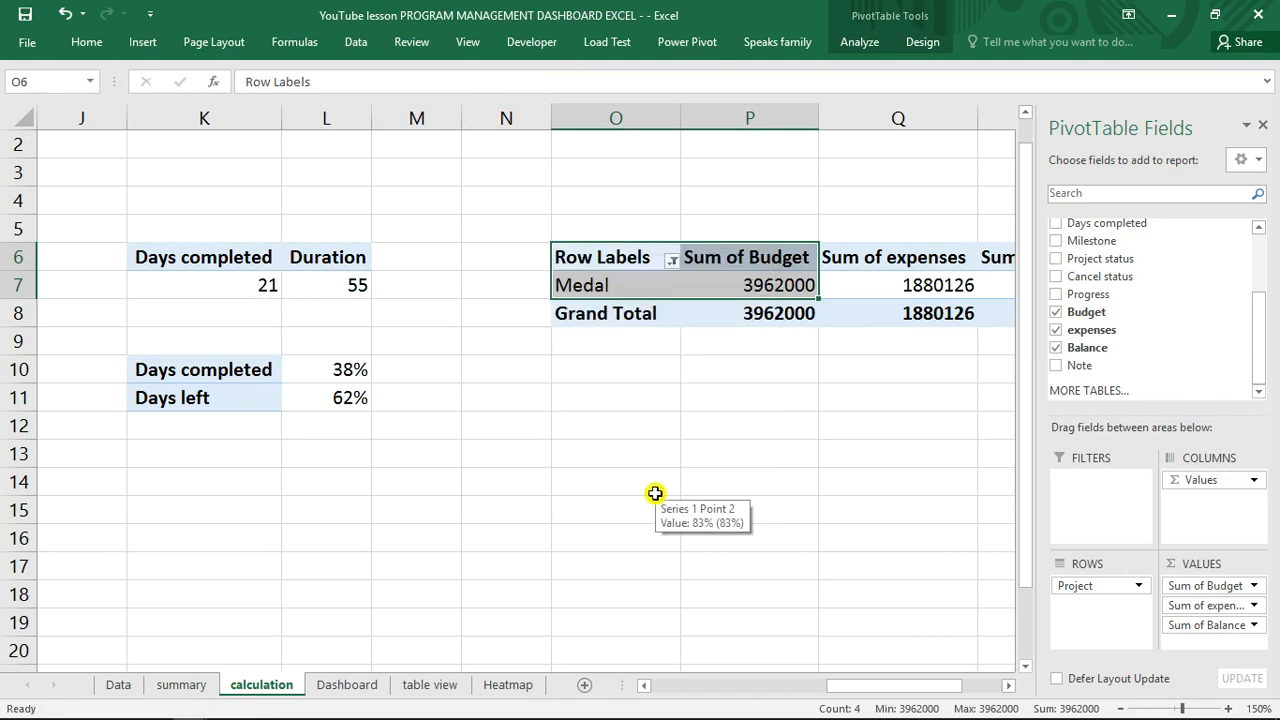
{"action": "left_click", "coordinate": [673, 262]}
{"action": "left_click", "coordinate": [576, 346]}
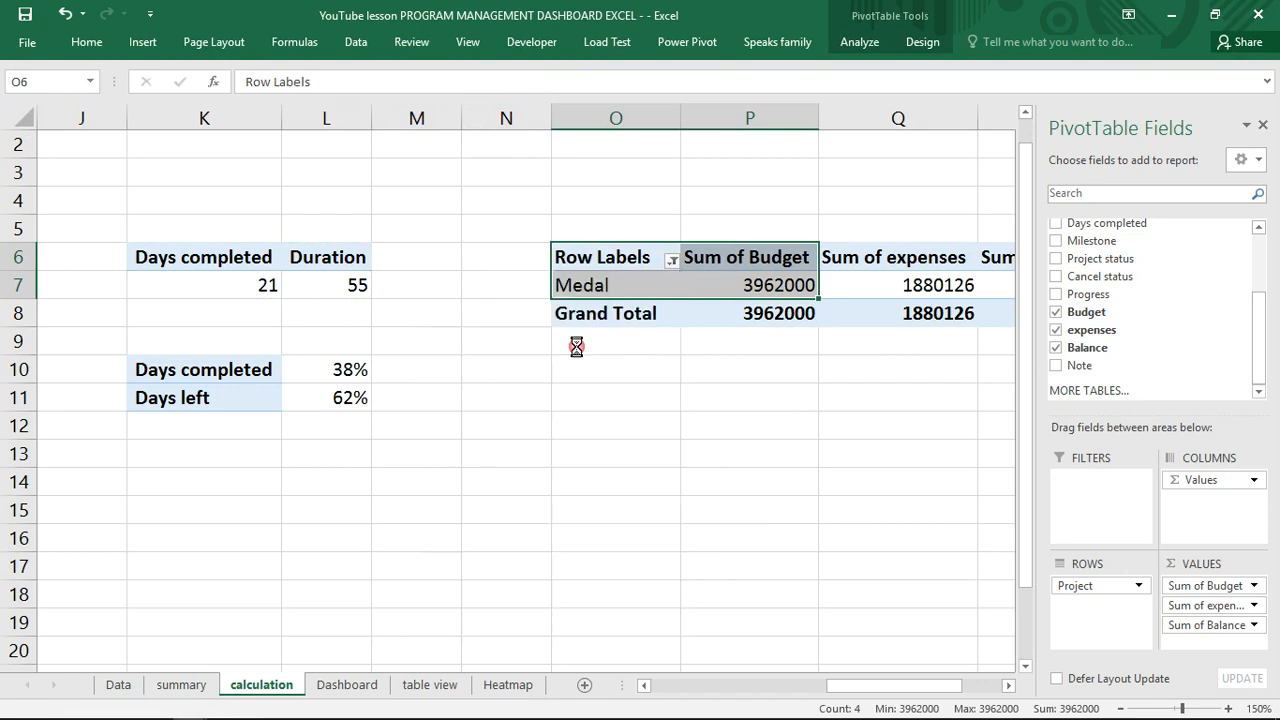
- Close the PivotTable field list and show the financial PivotTable at O6 in tabular form
{"action": "left_click_drag", "start_coordinate": [607, 250], "coordinate": [899, 403]}
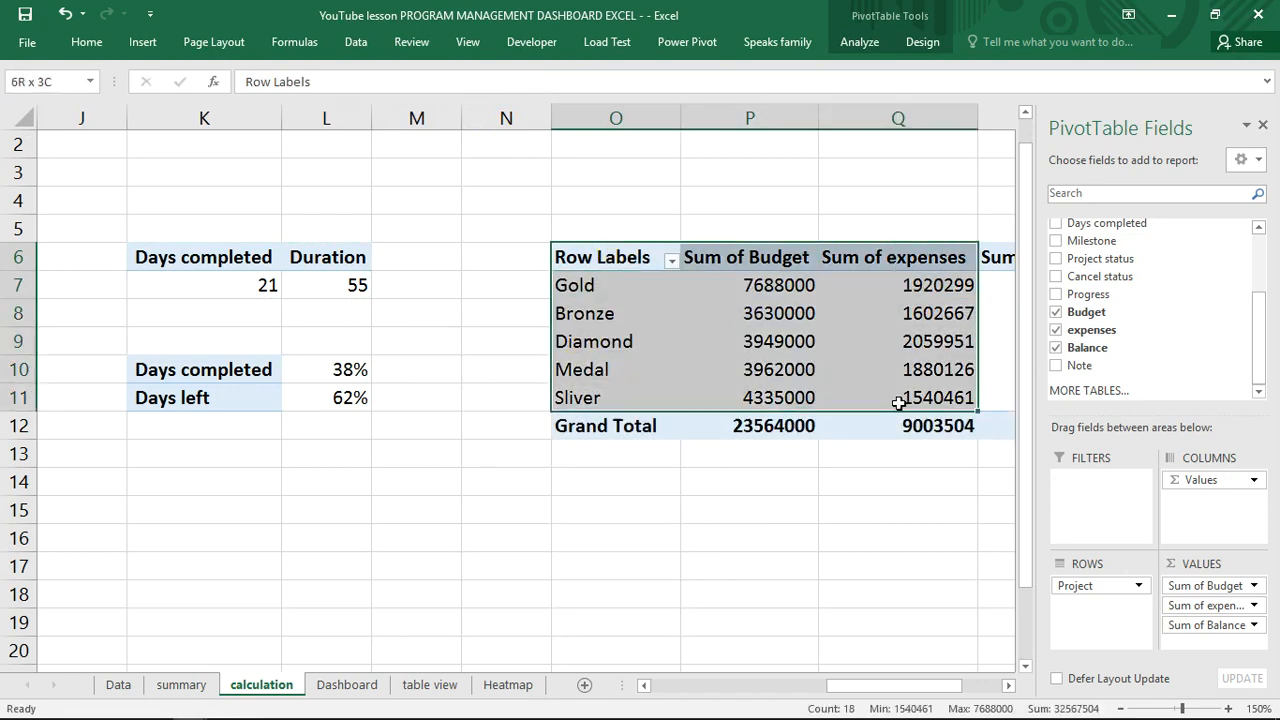
{"action": "left_click", "coordinate": [962, 379]}
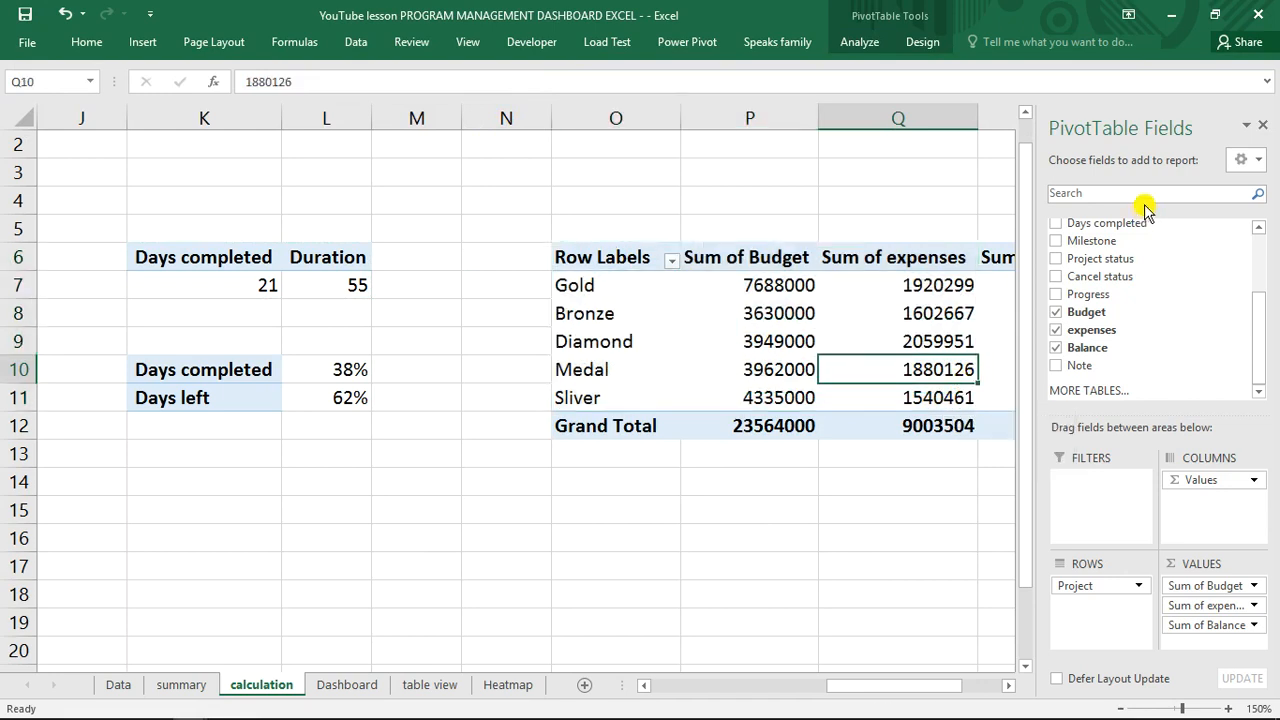
{"action": "left_click", "coordinate": [1265, 128]}
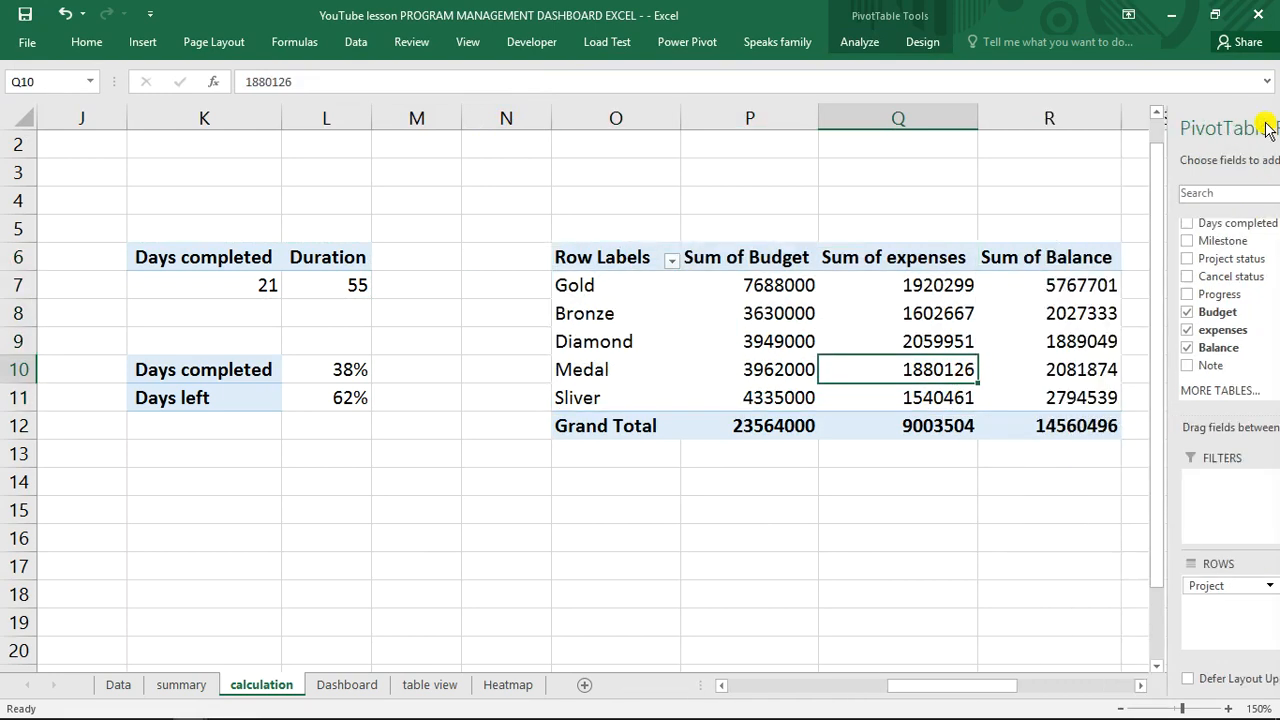
{"action": "left_click", "coordinate": [637, 262]}
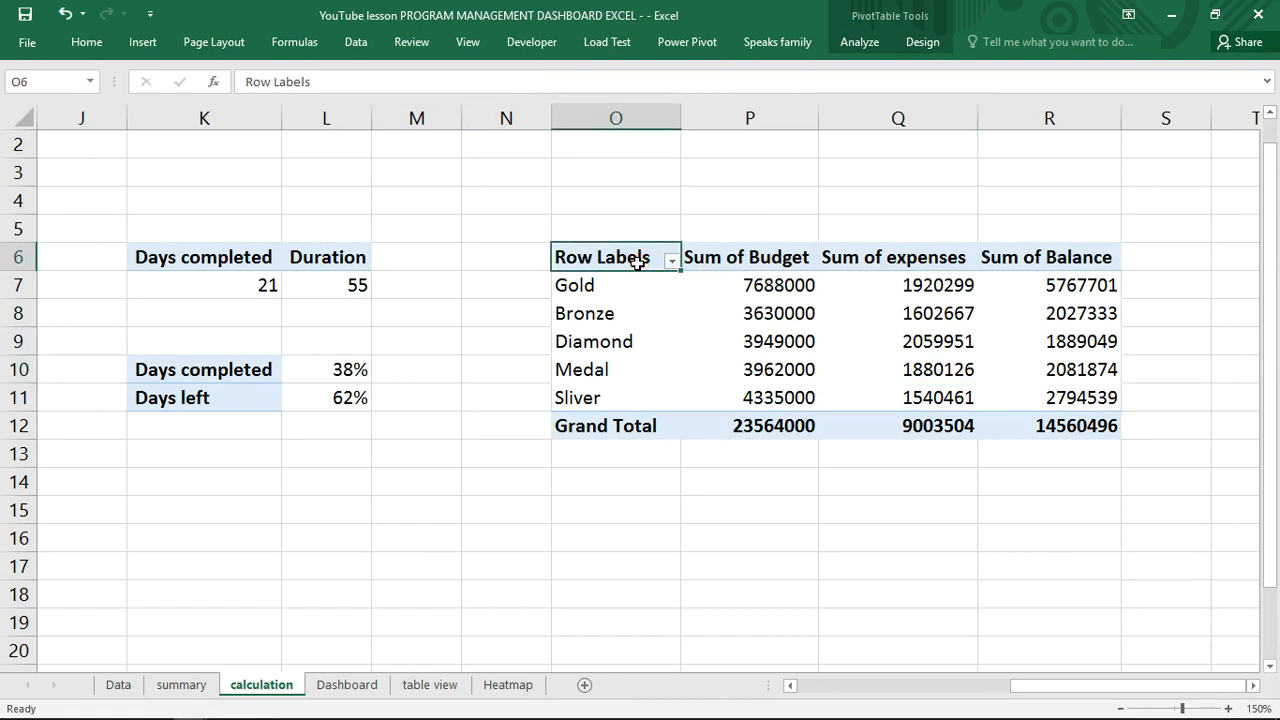
{"action": "left_click", "coordinate": [918, 45]}
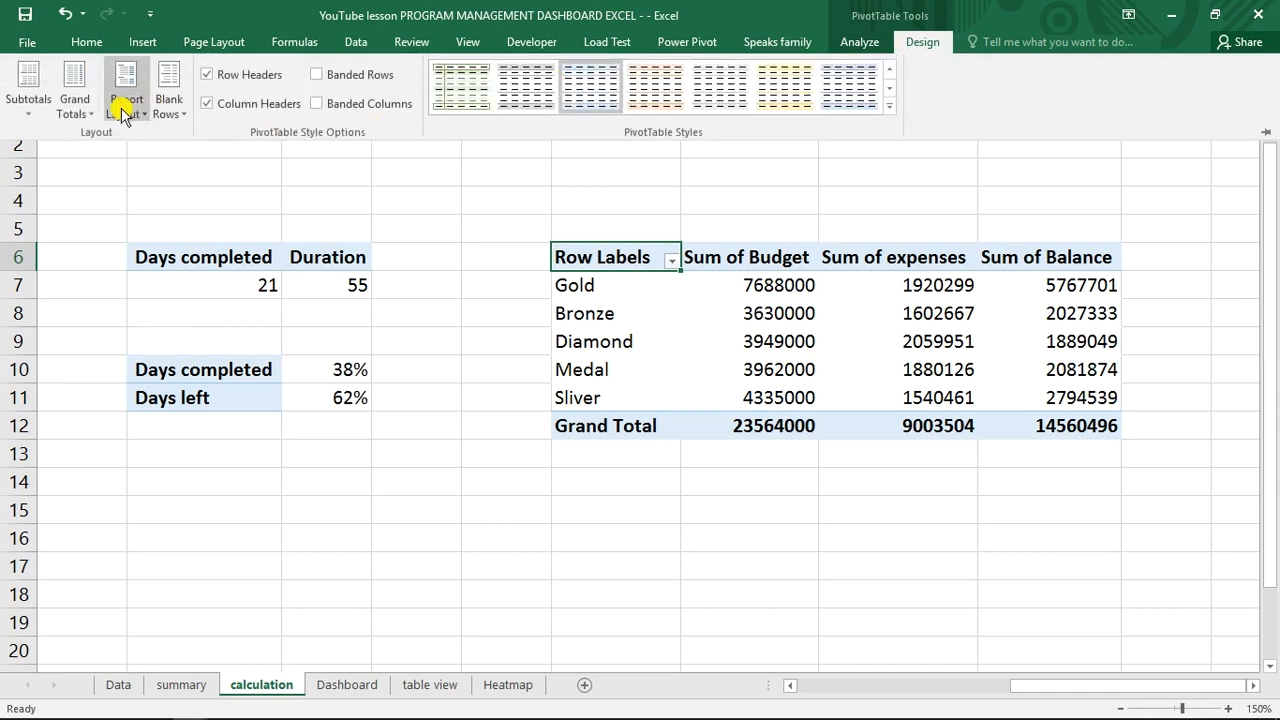
{"action": "left_click", "coordinate": [122, 112]}
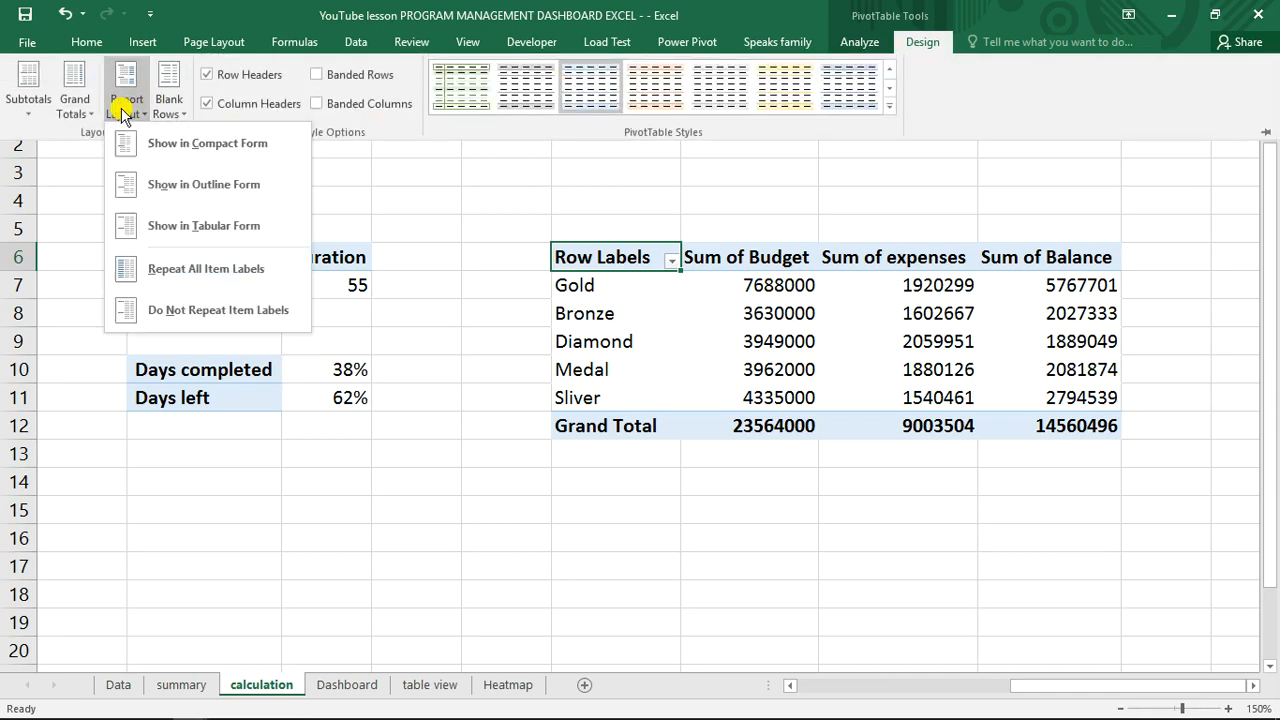
{"action": "left_click", "coordinate": [190, 232]}
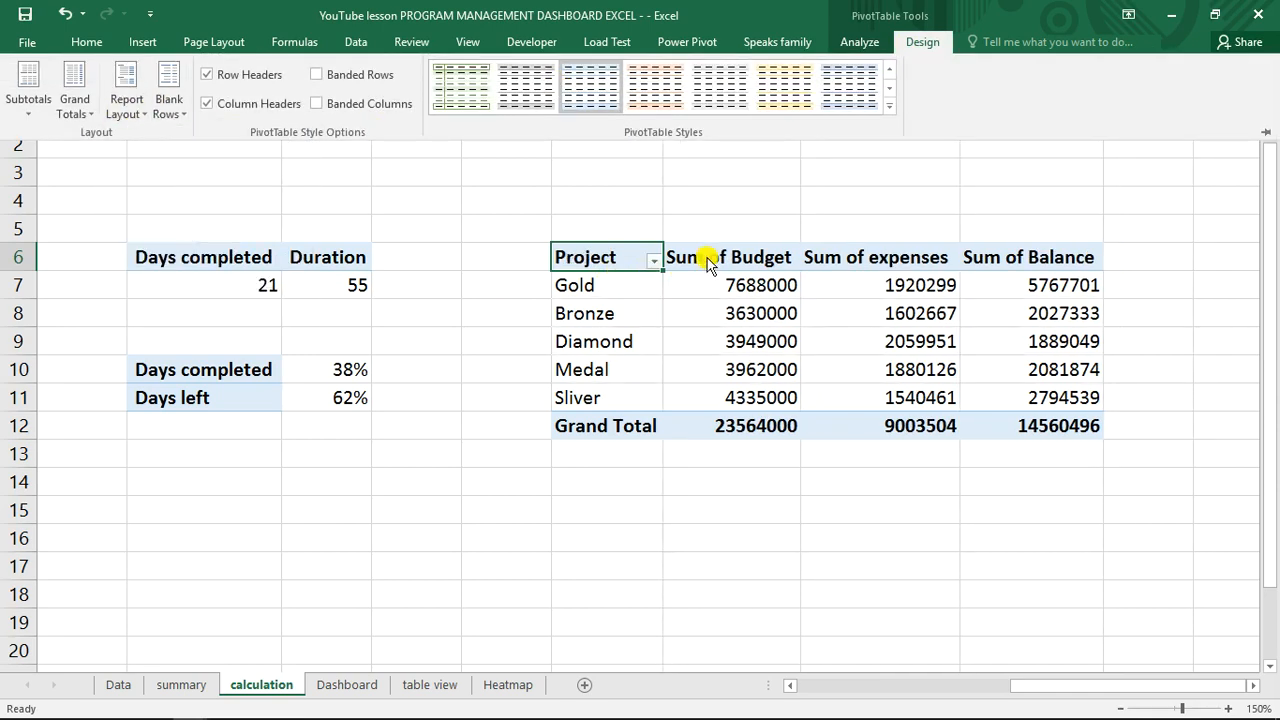
- Strip "sum of" from the Budget, expenses and Balance headers in P6:R6 by replacing it with nothing
{"action": "left_click", "coordinate": [708, 260]}
{"action": "left_click_drag", "start_coordinate": [706, 258], "coordinate": [1042, 259]}
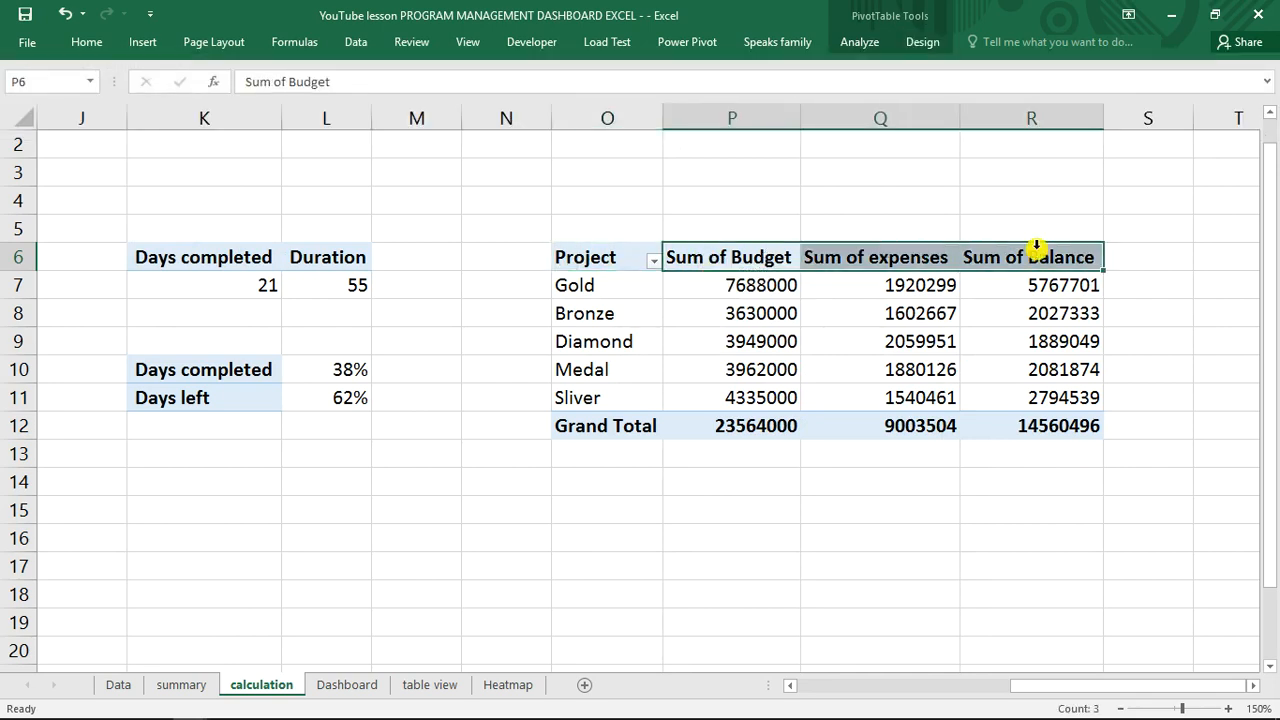
{"action": "key", "text": "ctrl+h"}
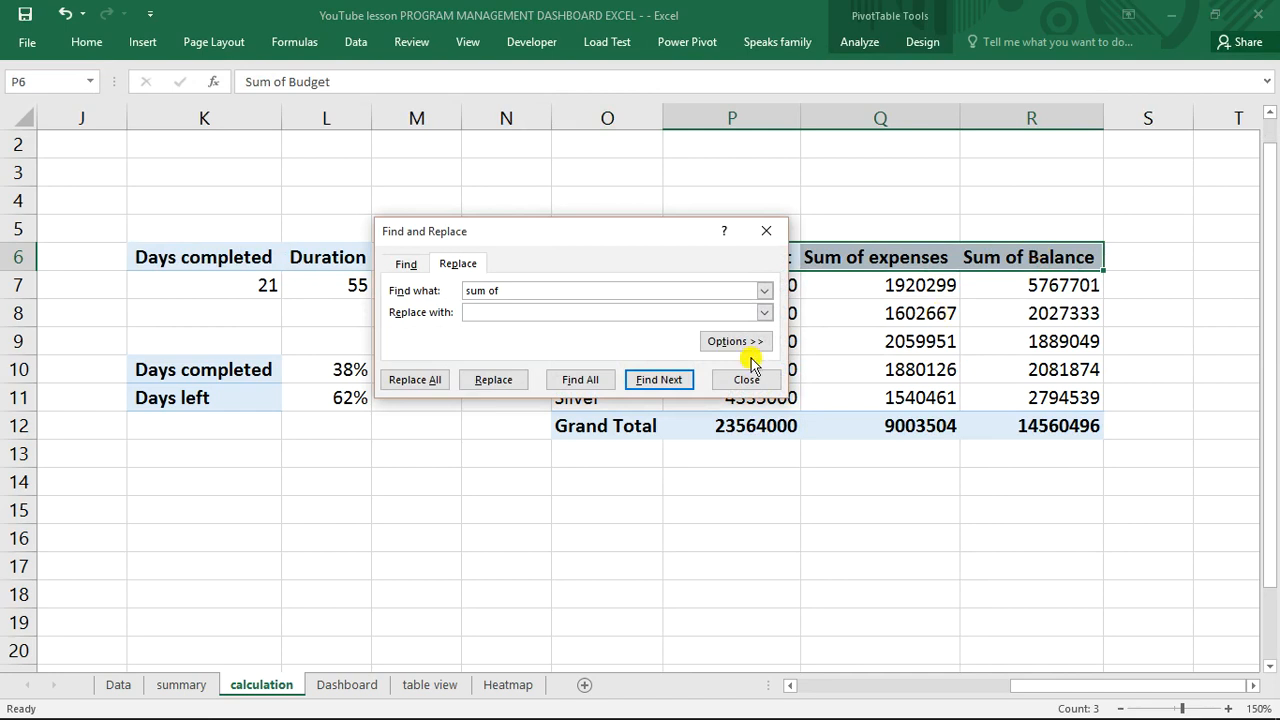
{"action": "left_click", "coordinate": [420, 381]}
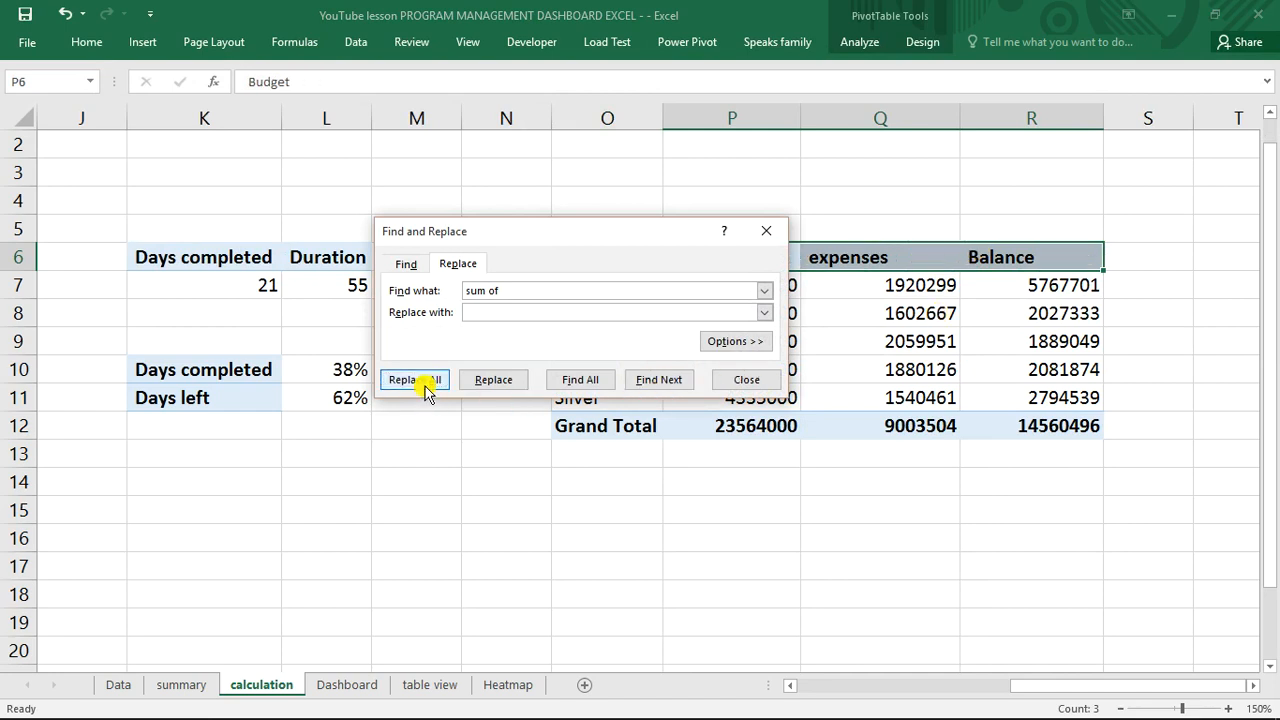
{"action": "left_click", "coordinate": [652, 423]}
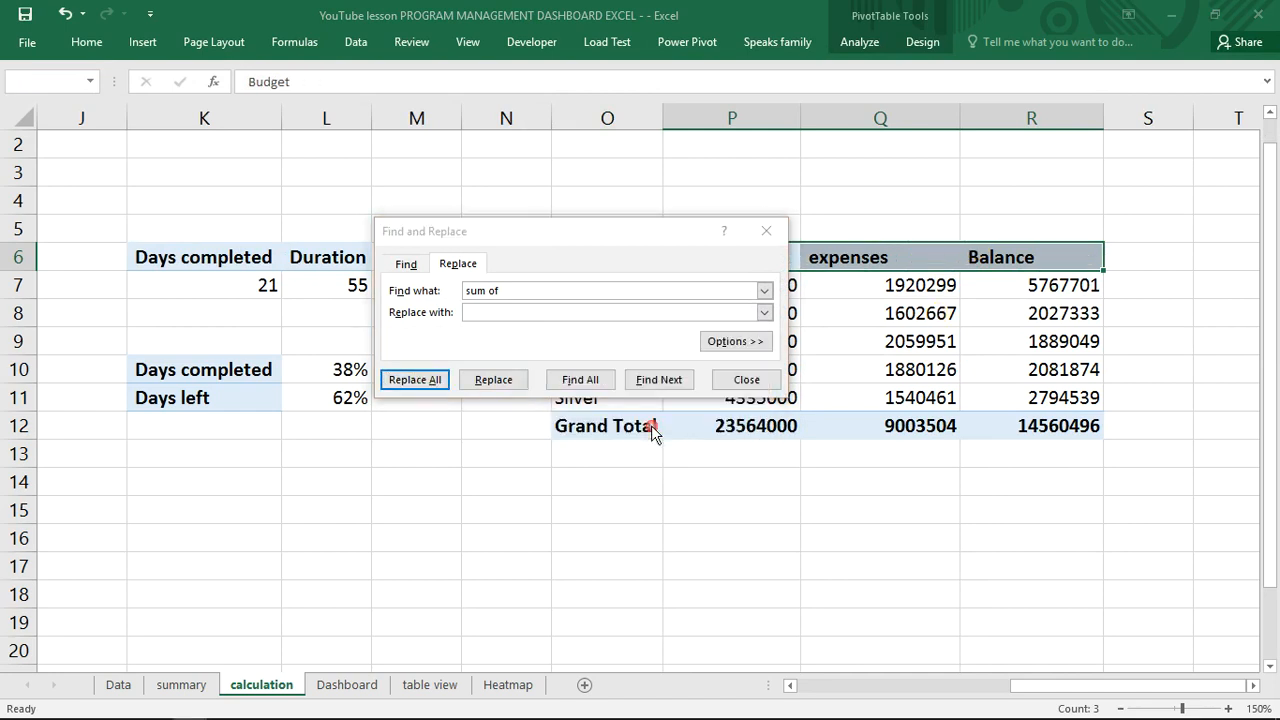
{"action": "left_click", "coordinate": [755, 384]}
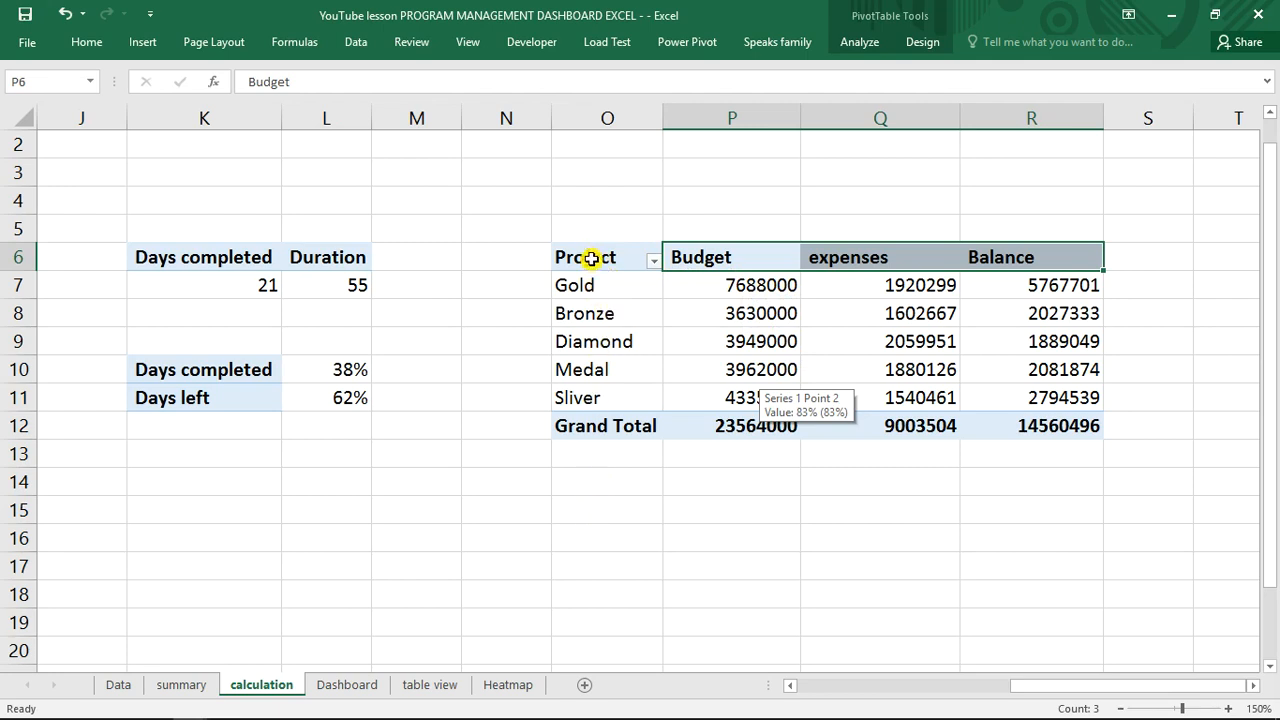
- Copy the financial PivotTable O6:R12, paste it as links at O16, and check the link formula in P17
{"action": "left_click_drag", "start_coordinate": [591, 259], "coordinate": [1030, 424]}
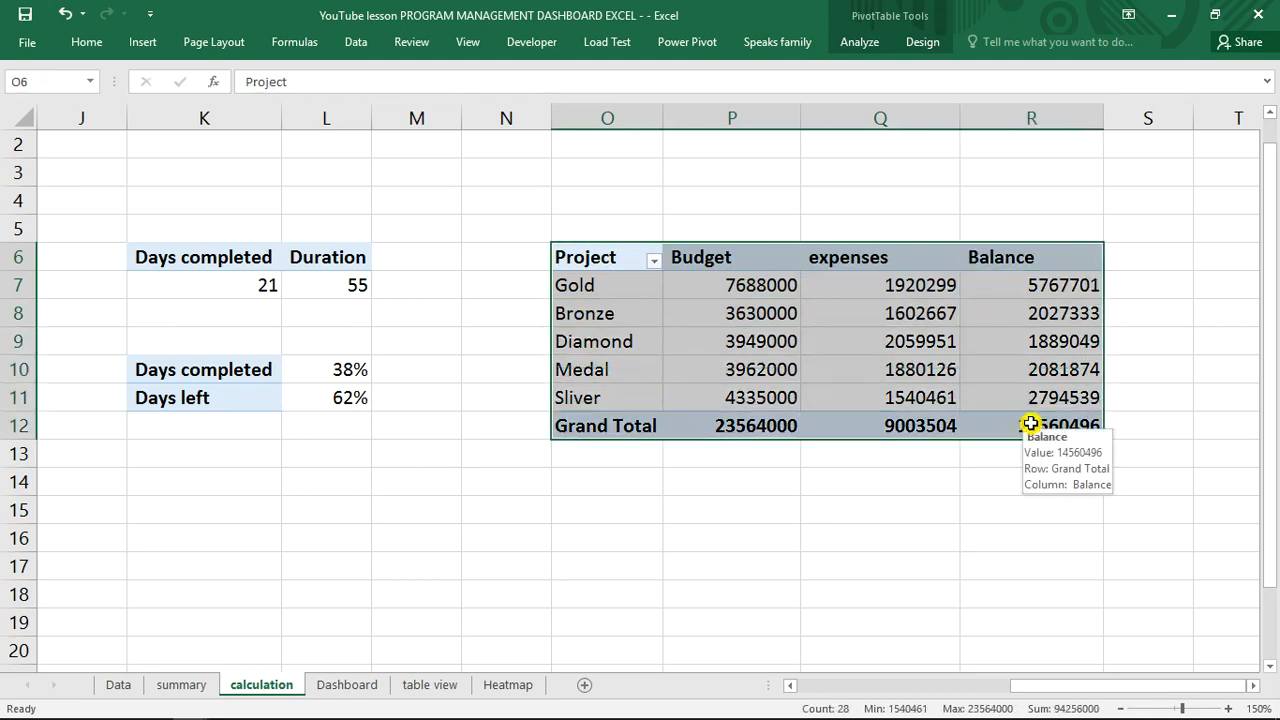
{"action": "key", "text": "ctrl+c"}
{"action": "left_click", "coordinate": [610, 536]}
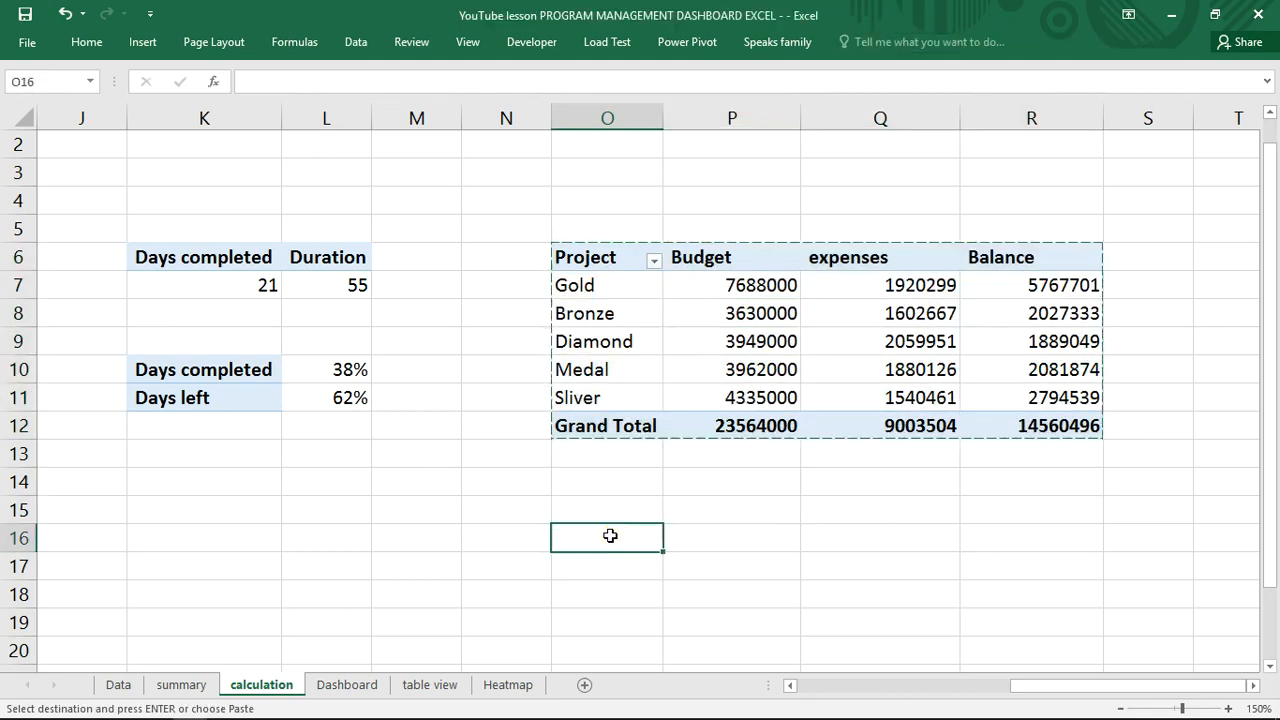
{"action": "right_click", "coordinate": [610, 536]}
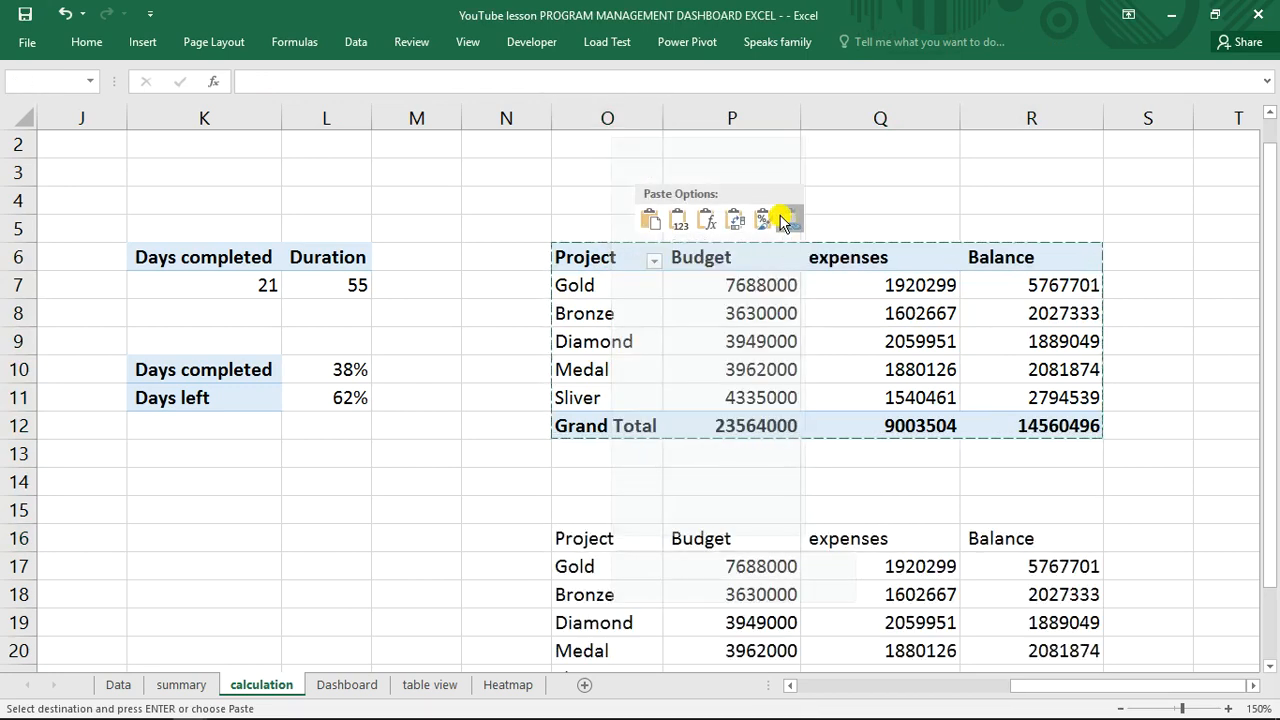
{"action": "left_click", "coordinate": [785, 220]}
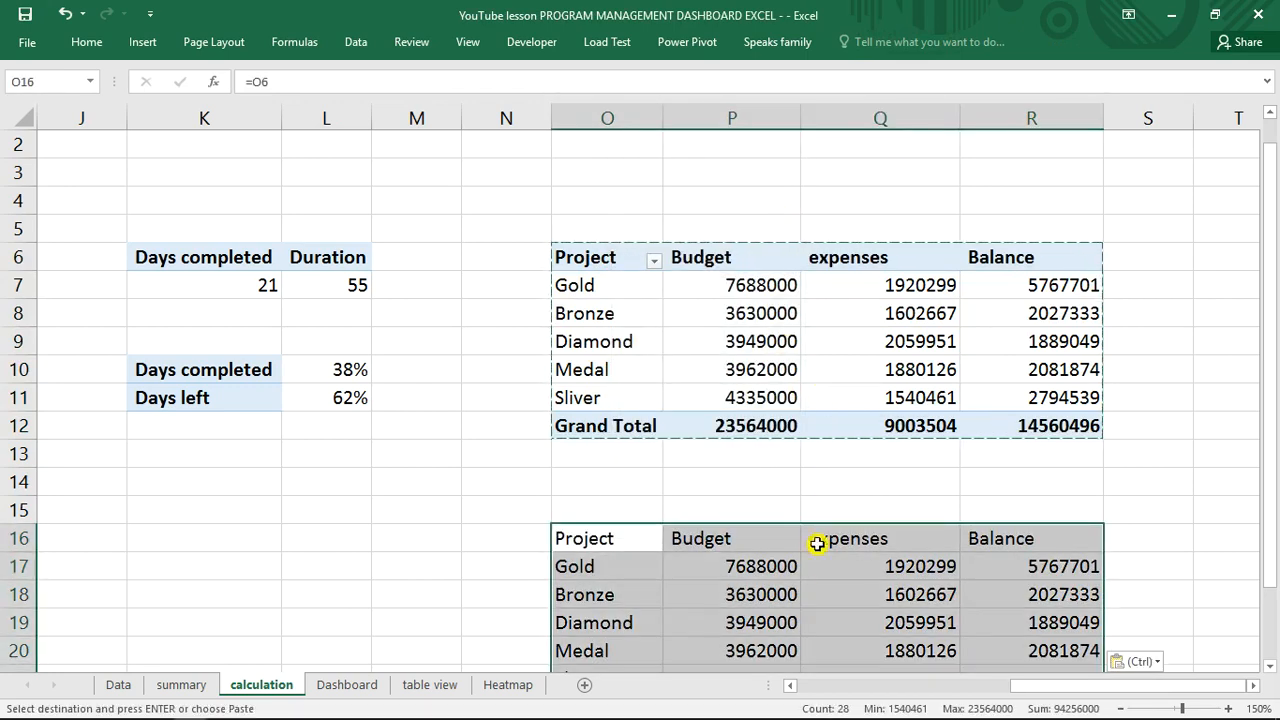
{"action": "left_click", "coordinate": [784, 567]}
{"action": "key", "text": "Escape"}
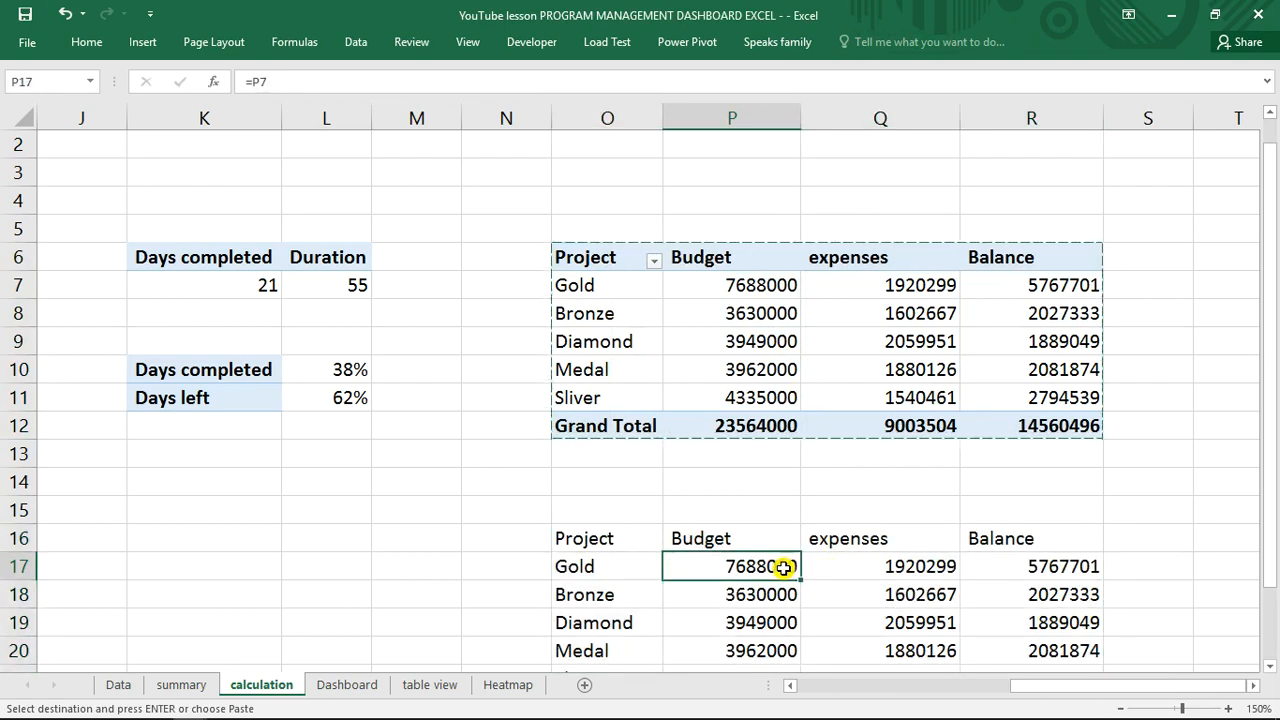
{"action": "double_click", "coordinate": [784, 567]}
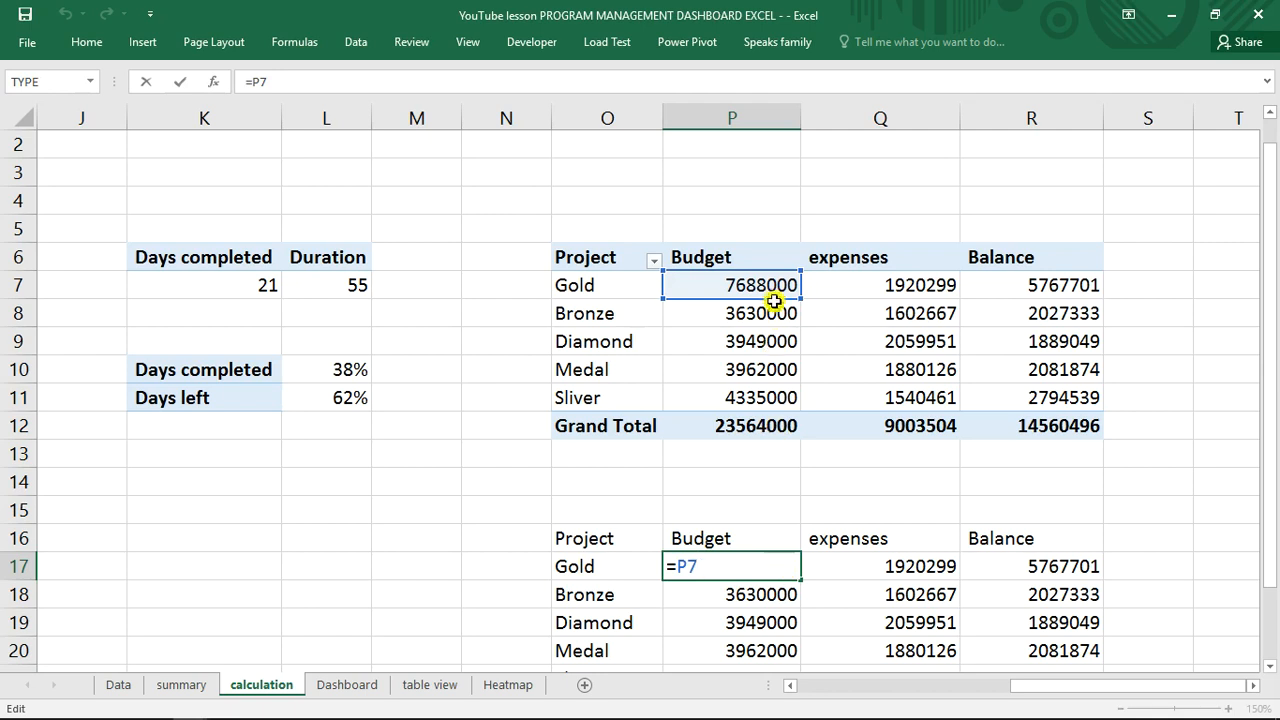
{"action": "key", "text": "Escape"}
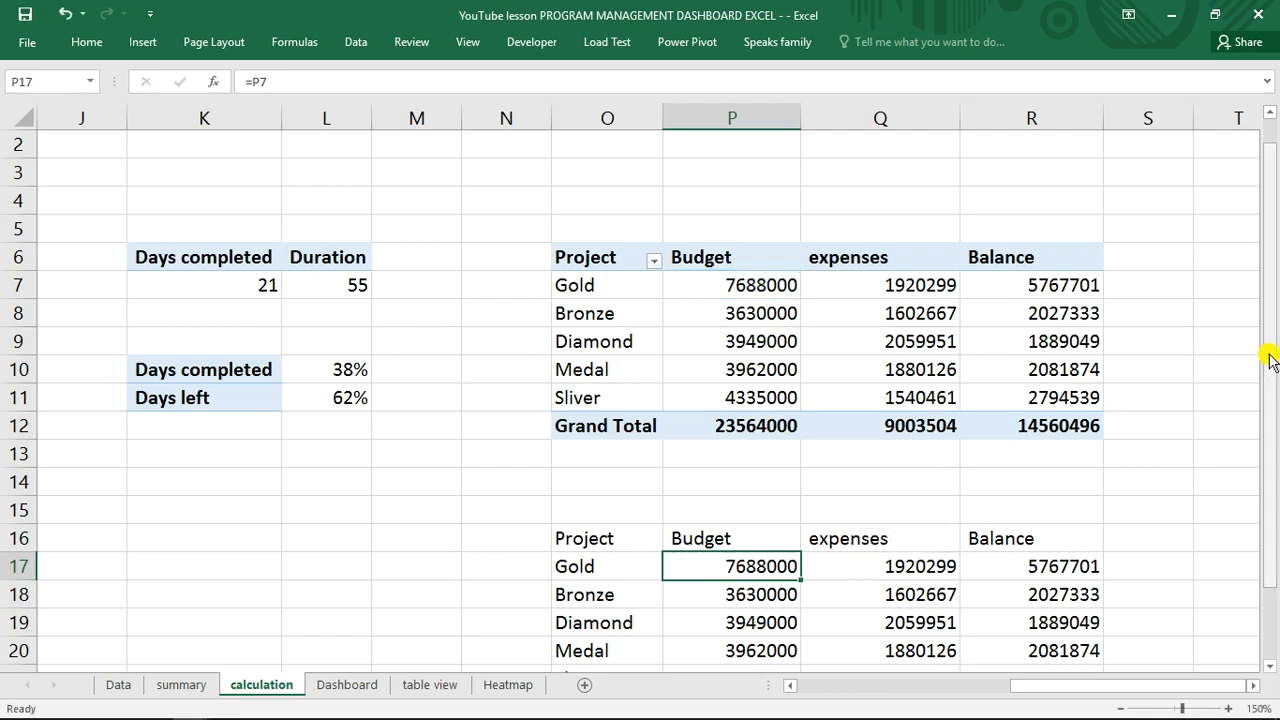
- Format the linked amounts in P17:R22 as Currency with the $ symbol and 0 decimal places
{"action": "scroll", "coordinate": [1264, 357], "scroll_direction": "down", "scroll_amount": 1}
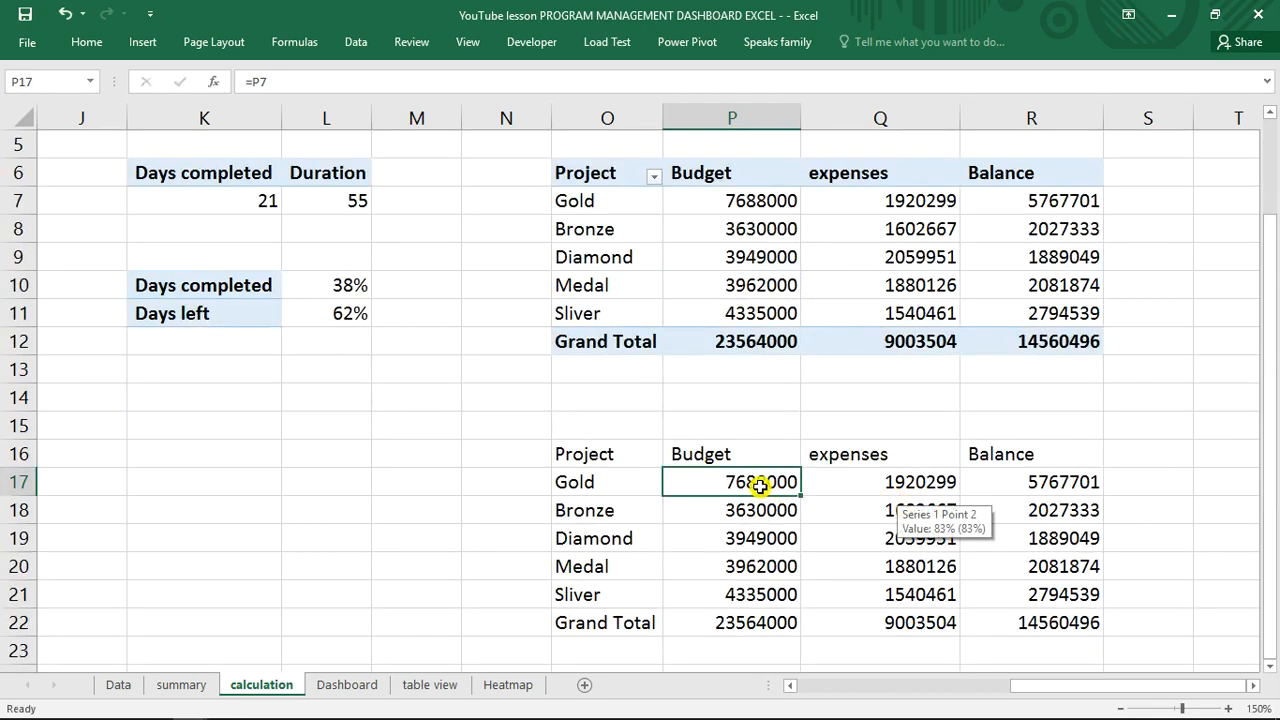
{"action": "left_click_drag", "start_coordinate": [757, 481], "coordinate": [1018, 614]}
{"action": "key", "text": "ctrl+1"}
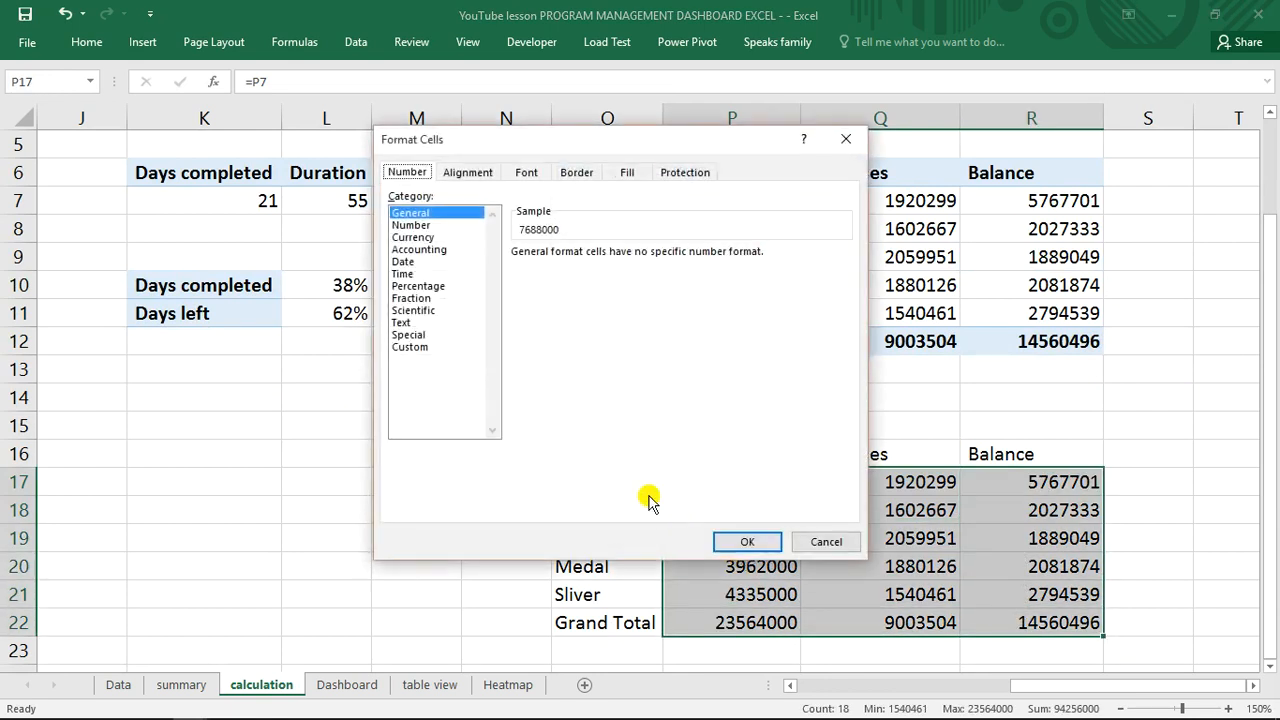
{"action": "left_click", "coordinate": [414, 237]}
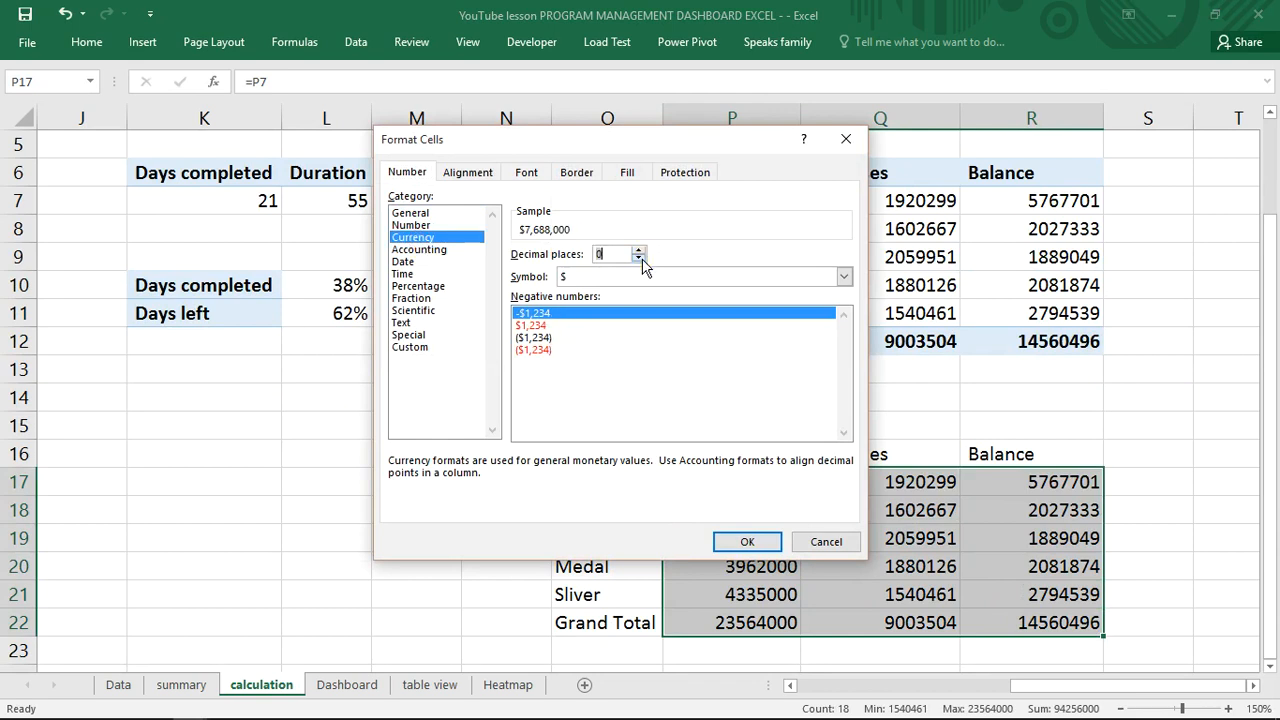
{"action": "left_click", "coordinate": [746, 543]}
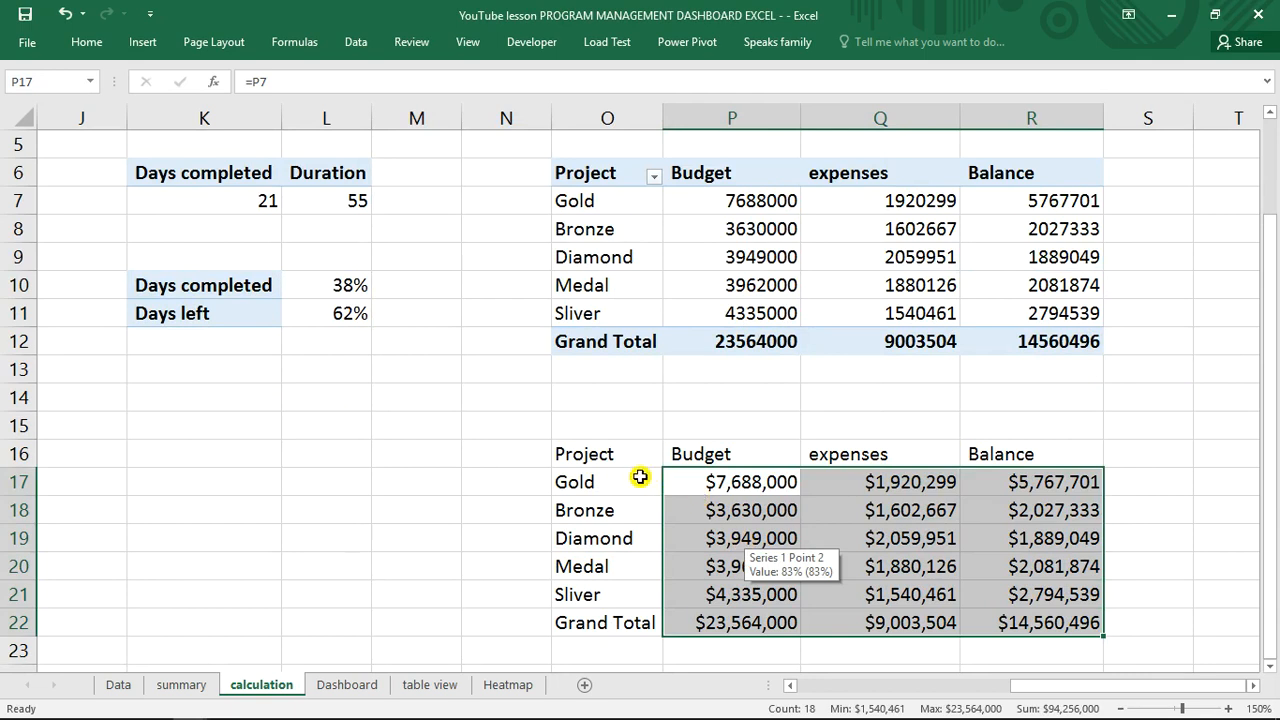
- Delete the contents of the Grand Total row O22:R22 from the linked table
{"action": "left_click", "coordinate": [615, 620]}
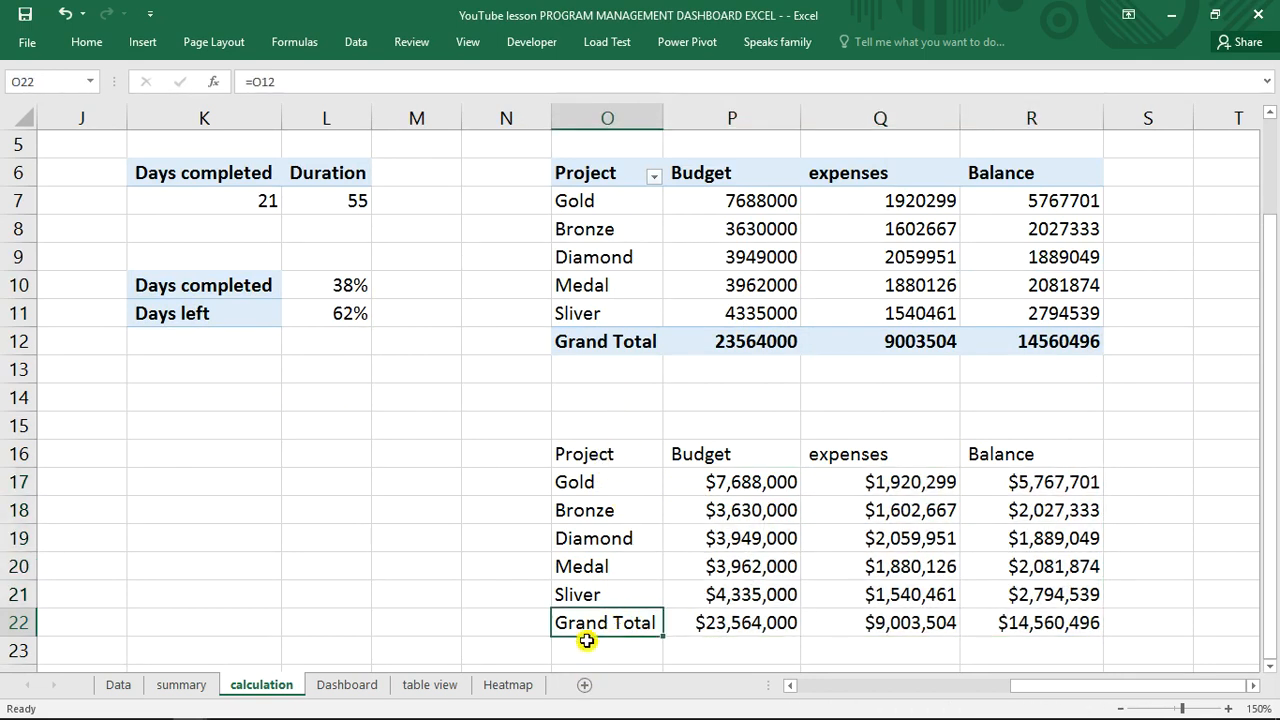
{"action": "left_click_drag", "start_coordinate": [580, 617], "coordinate": [1078, 616]}
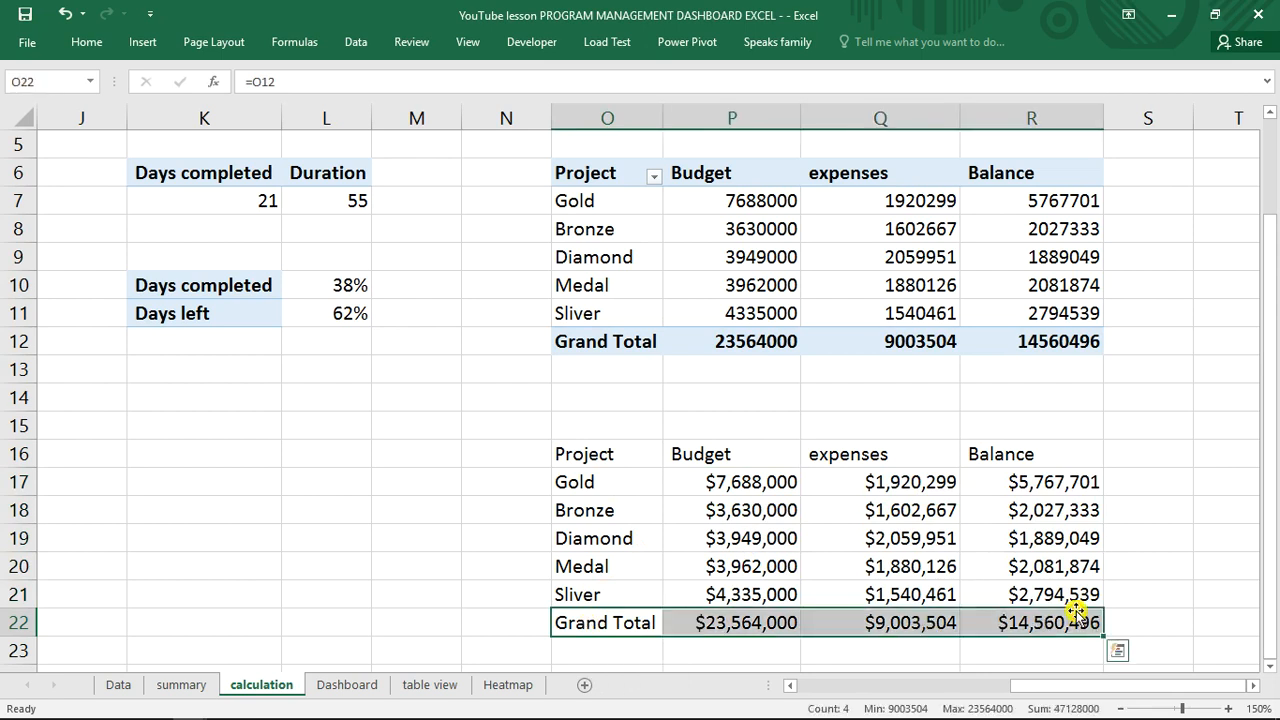
{"action": "key", "text": "Delete"}
{"action": "left_click", "coordinate": [837, 530]}
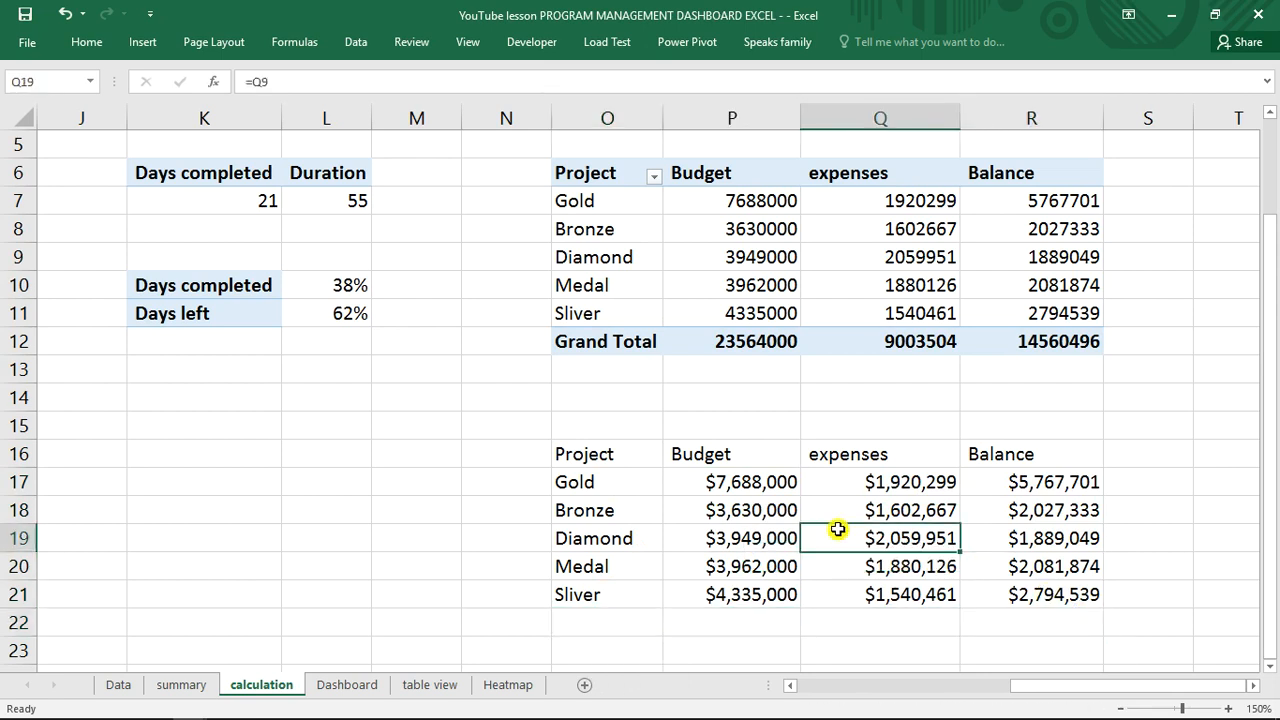
- Format the linked table's header row O16:R16 with a blue fill and bold white text
{"action": "left_click", "coordinate": [592, 454]}
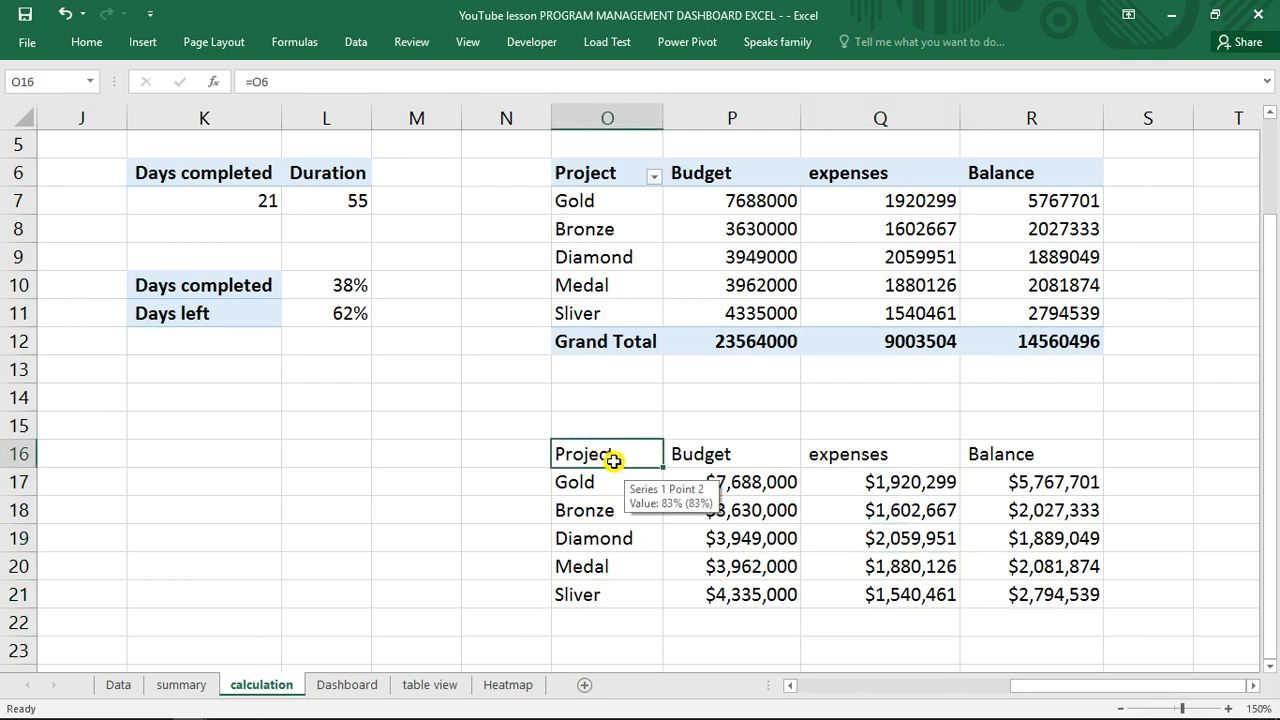
{"action": "left_click_drag", "start_coordinate": [613, 460], "coordinate": [974, 455]}
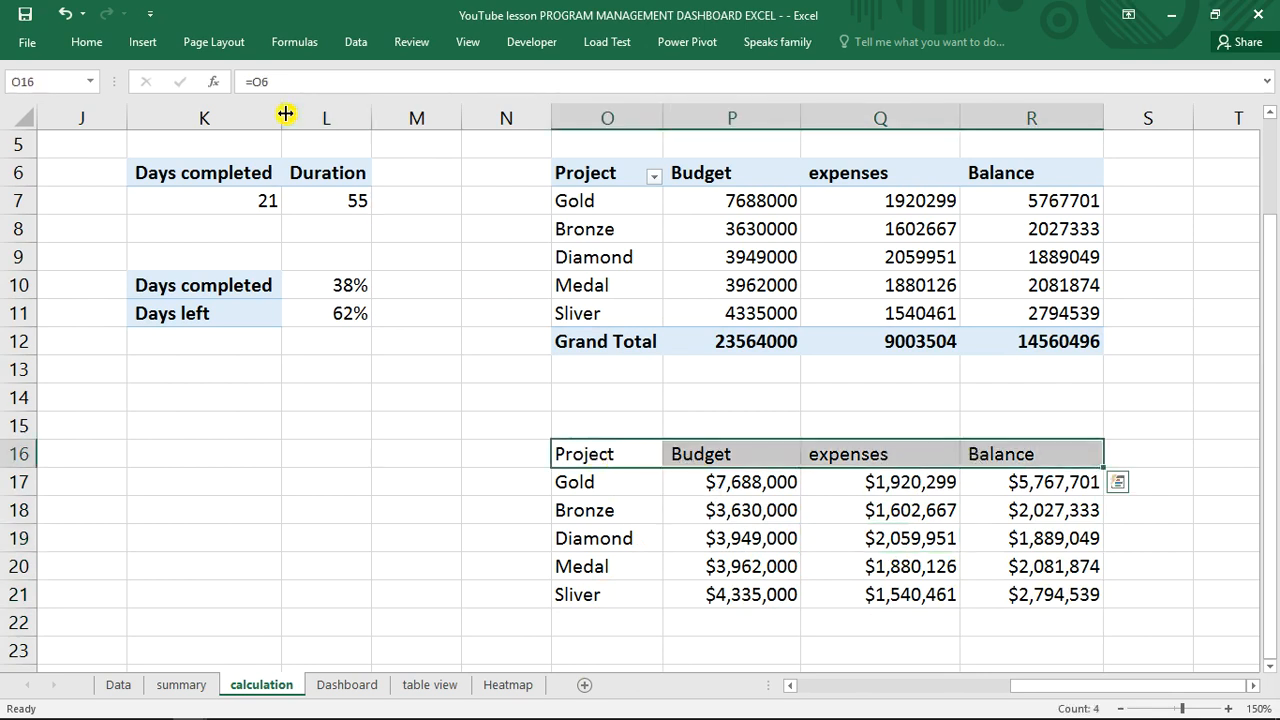
{"action": "left_click", "coordinate": [88, 44]}
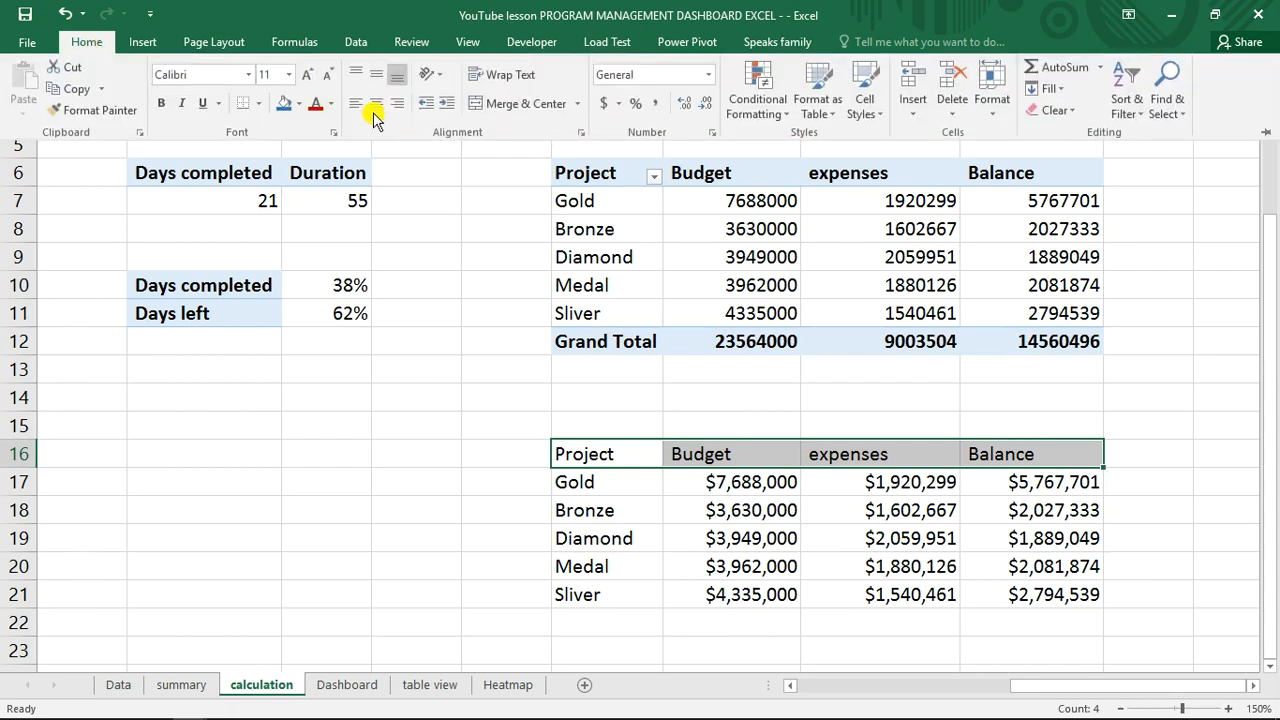
{"action": "left_click", "coordinate": [285, 103]}
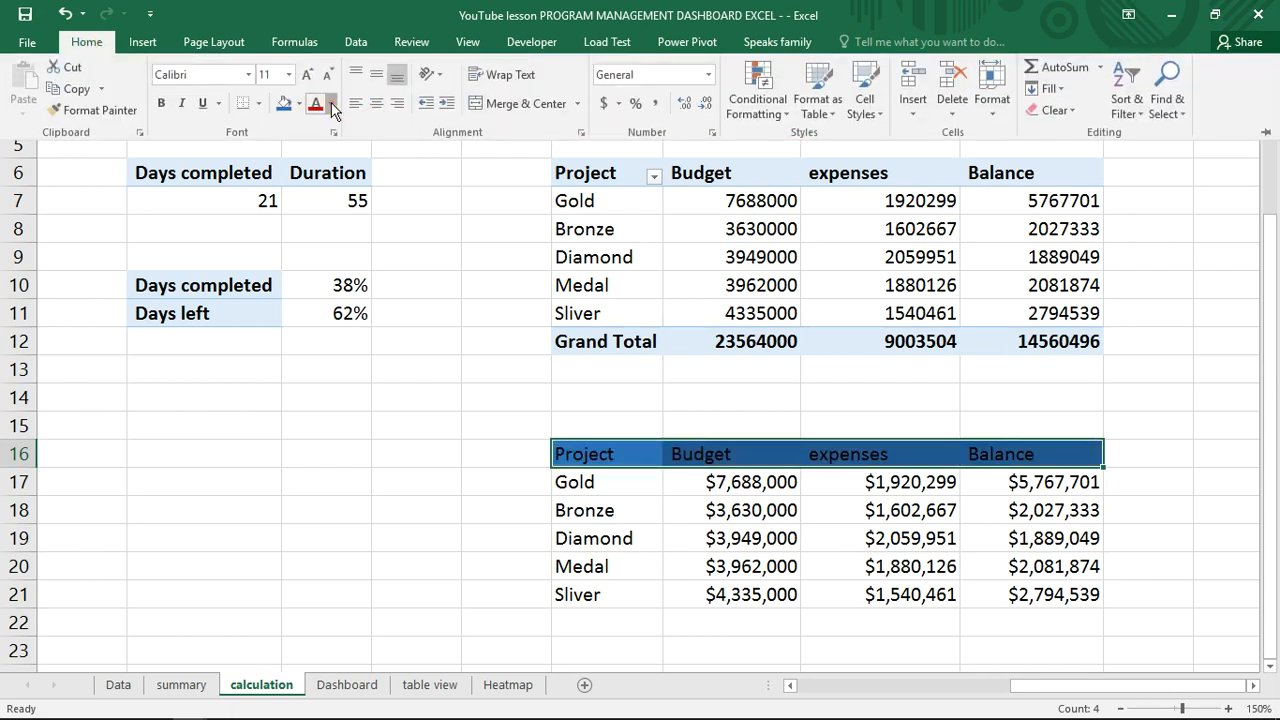
{"action": "left_click", "coordinate": [332, 108]}
{"action": "left_click", "coordinate": [321, 163]}
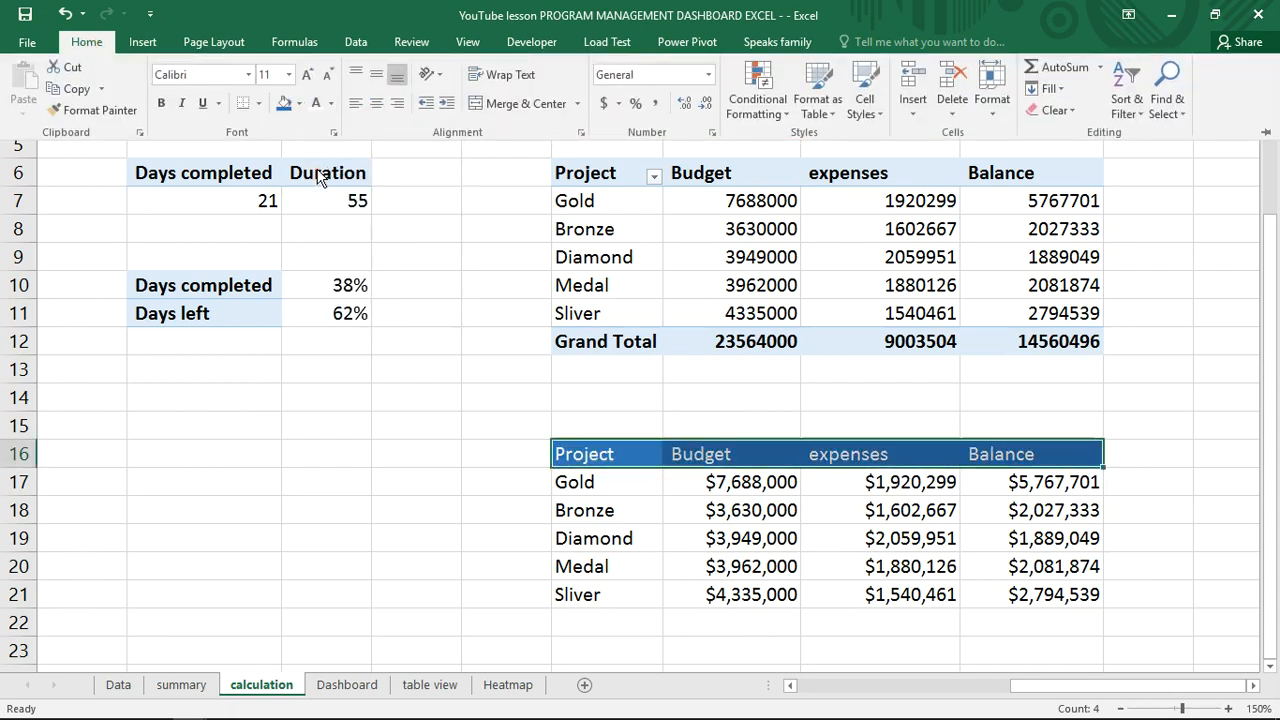
{"action": "left_click", "coordinate": [161, 104]}
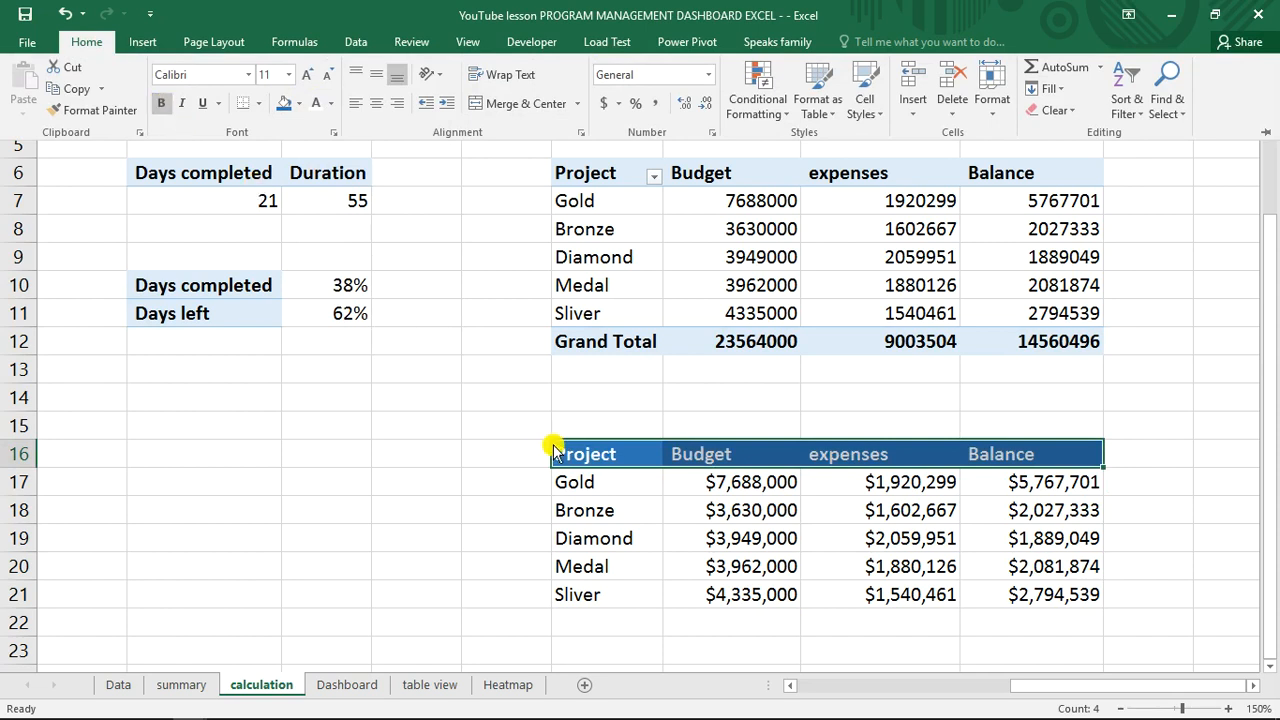
{"action": "key", "text": "ctrl+F1"}
- Format the project names in O17:O21 with a black fill and bold white text
{"action": "left_click", "coordinate": [588, 484]}
{"action": "left_click_drag", "start_coordinate": [588, 484], "coordinate": [606, 594]}
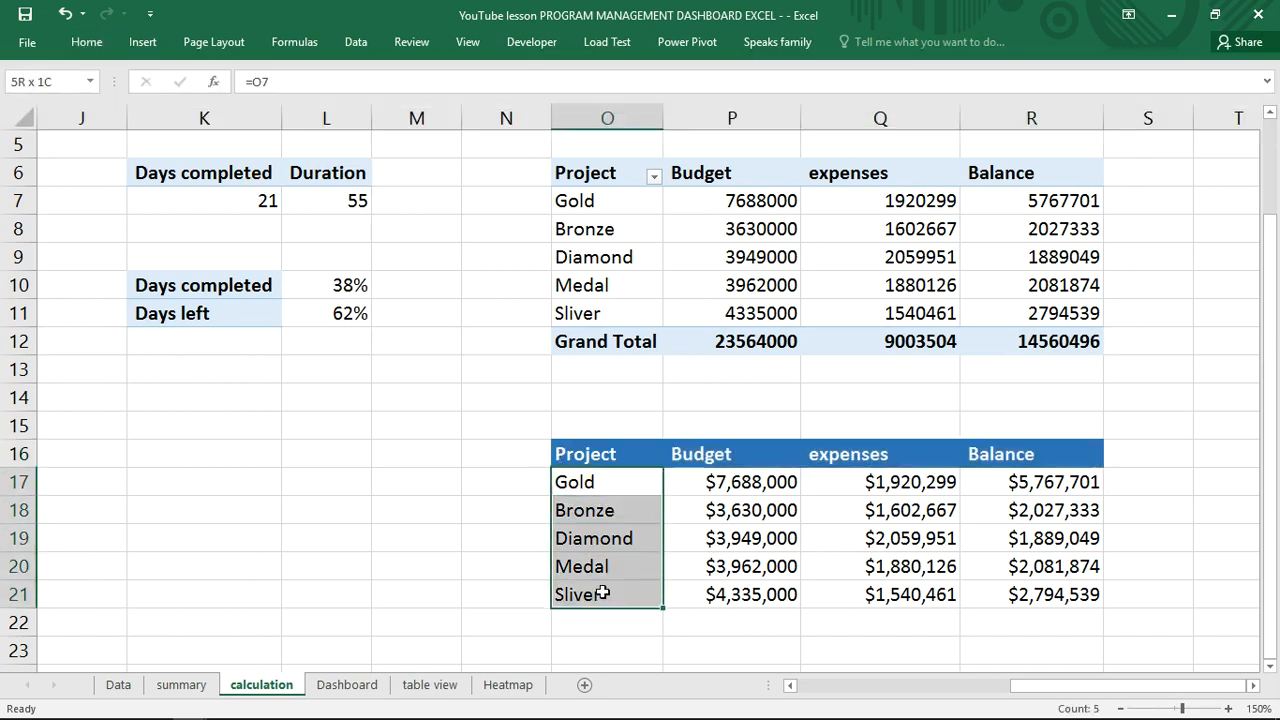
{"action": "left_click", "coordinate": [86, 42]}
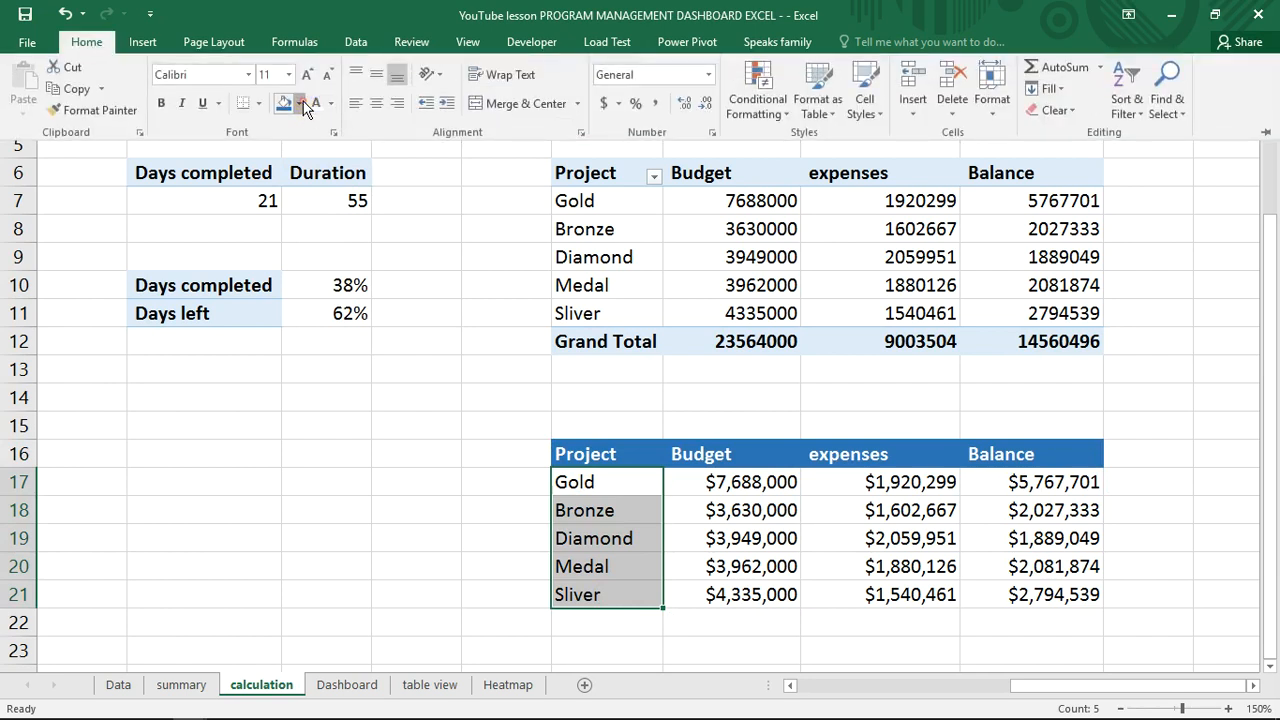
{"action": "left_click", "coordinate": [300, 104]}
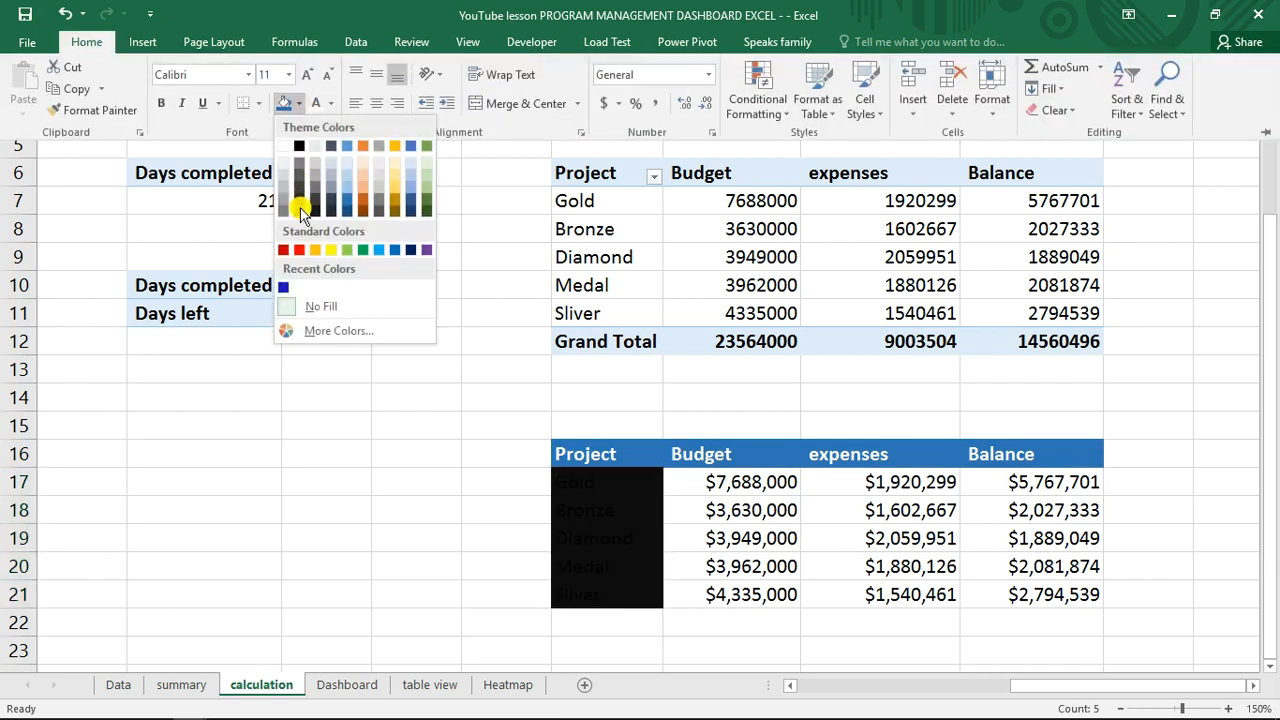
{"action": "left_click", "coordinate": [301, 213]}
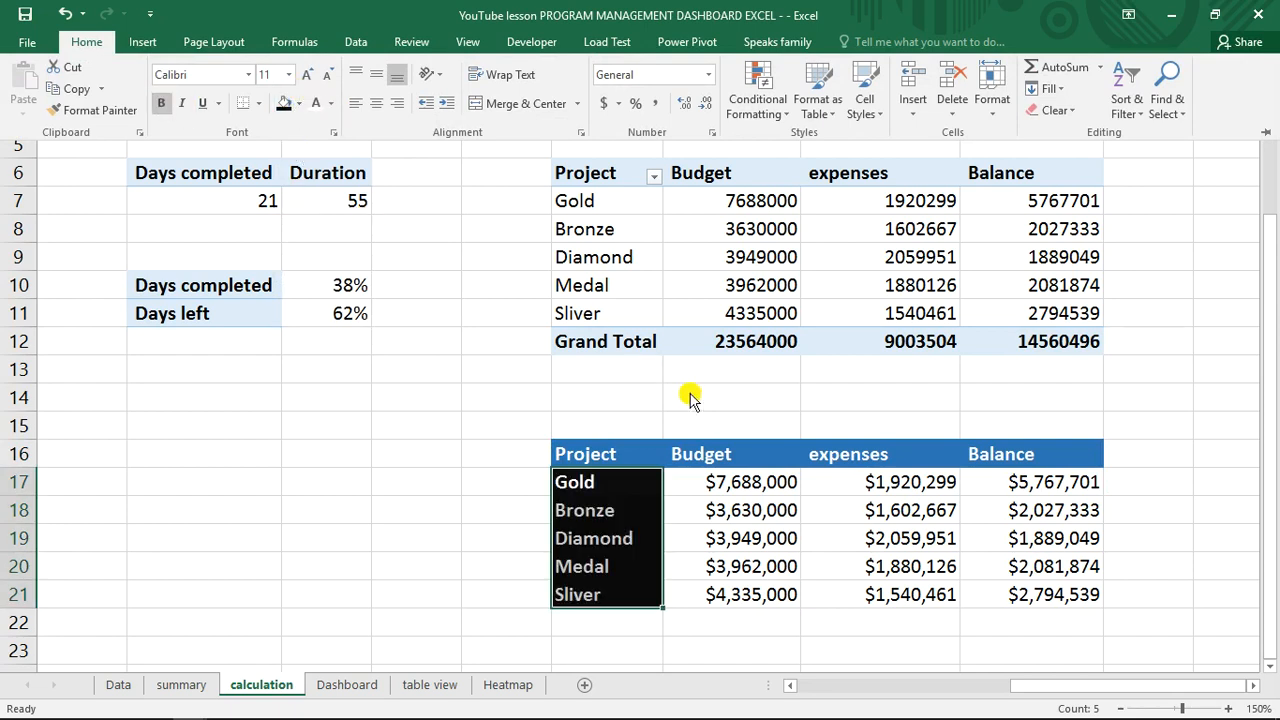
- Reduce the font size of the amounts in P17:R21 to 10
{"action": "left_click", "coordinate": [731, 485]}
{"action": "left_click", "coordinate": [737, 481]}
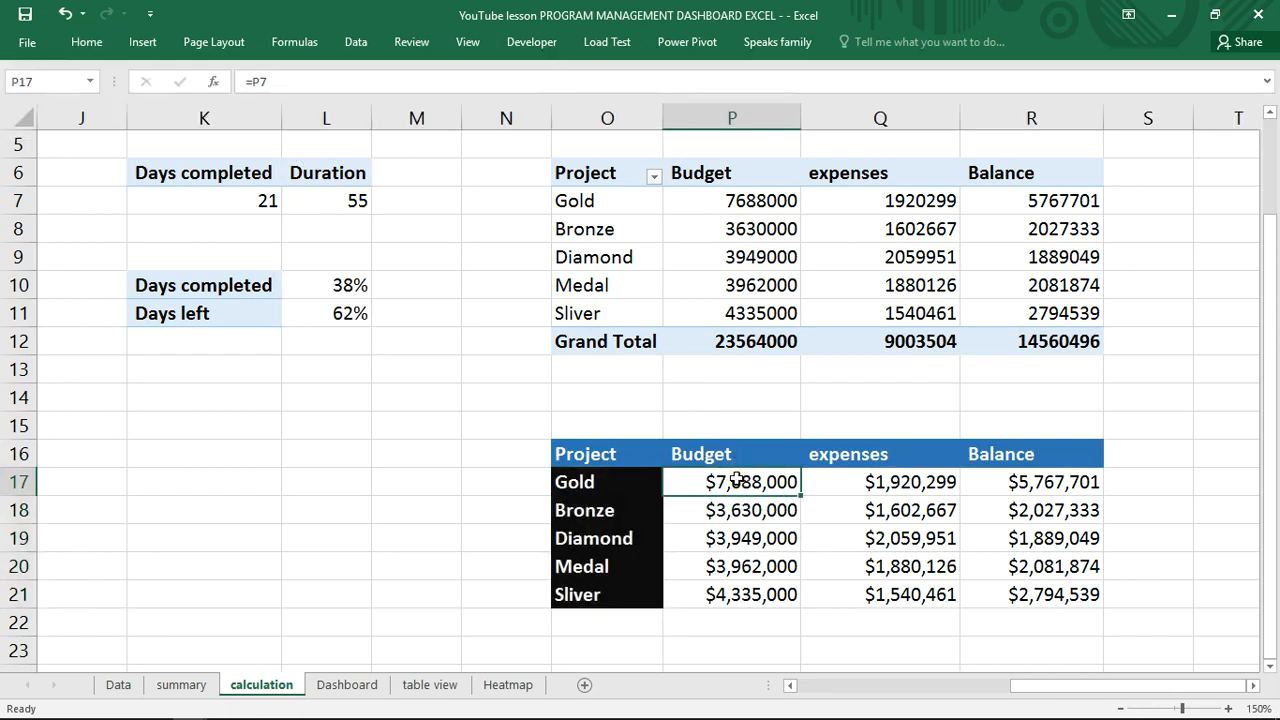
{"action": "left_click_drag", "start_coordinate": [781, 489], "coordinate": [1032, 592]}
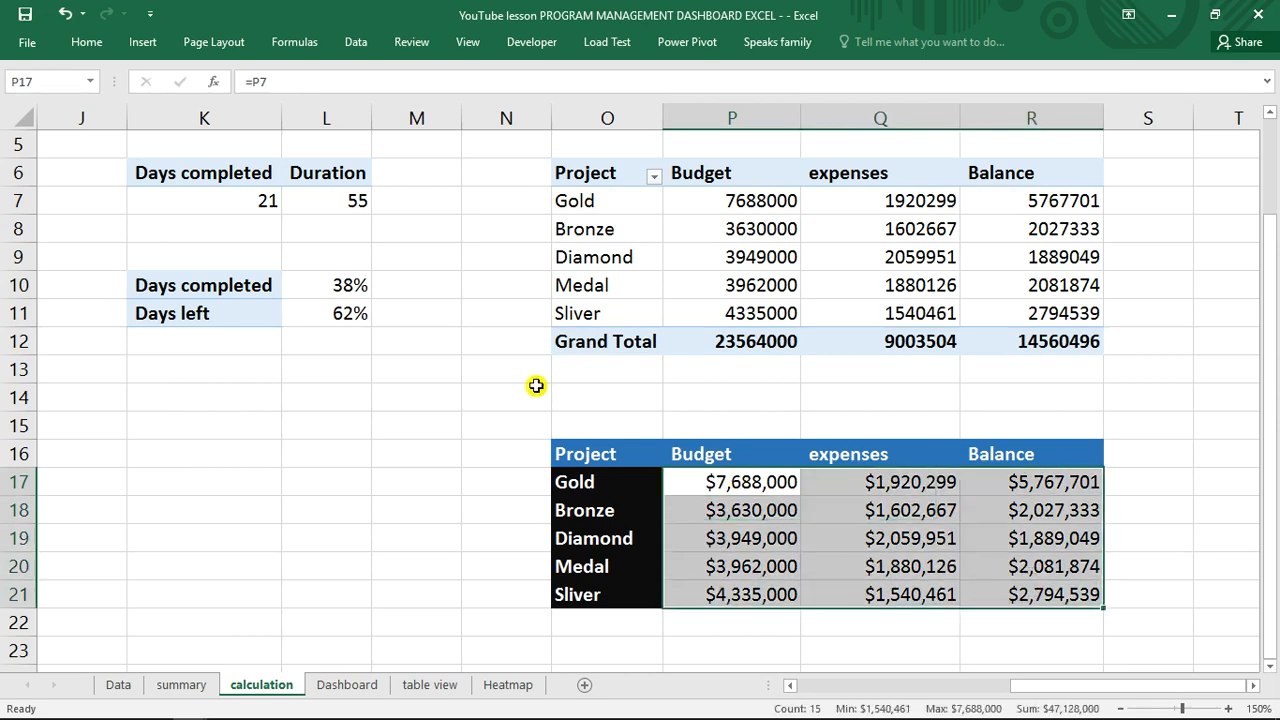
{"action": "left_click", "coordinate": [84, 43]}
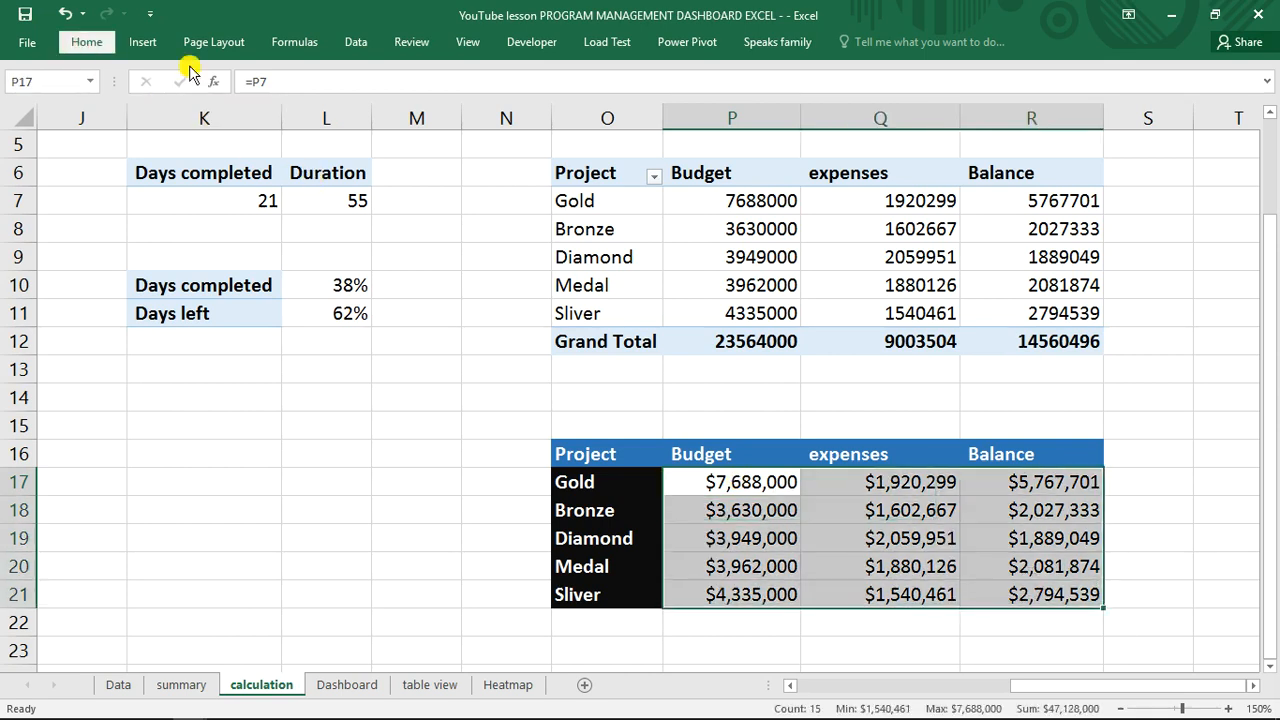
{"action": "left_click", "coordinate": [320, 76]}
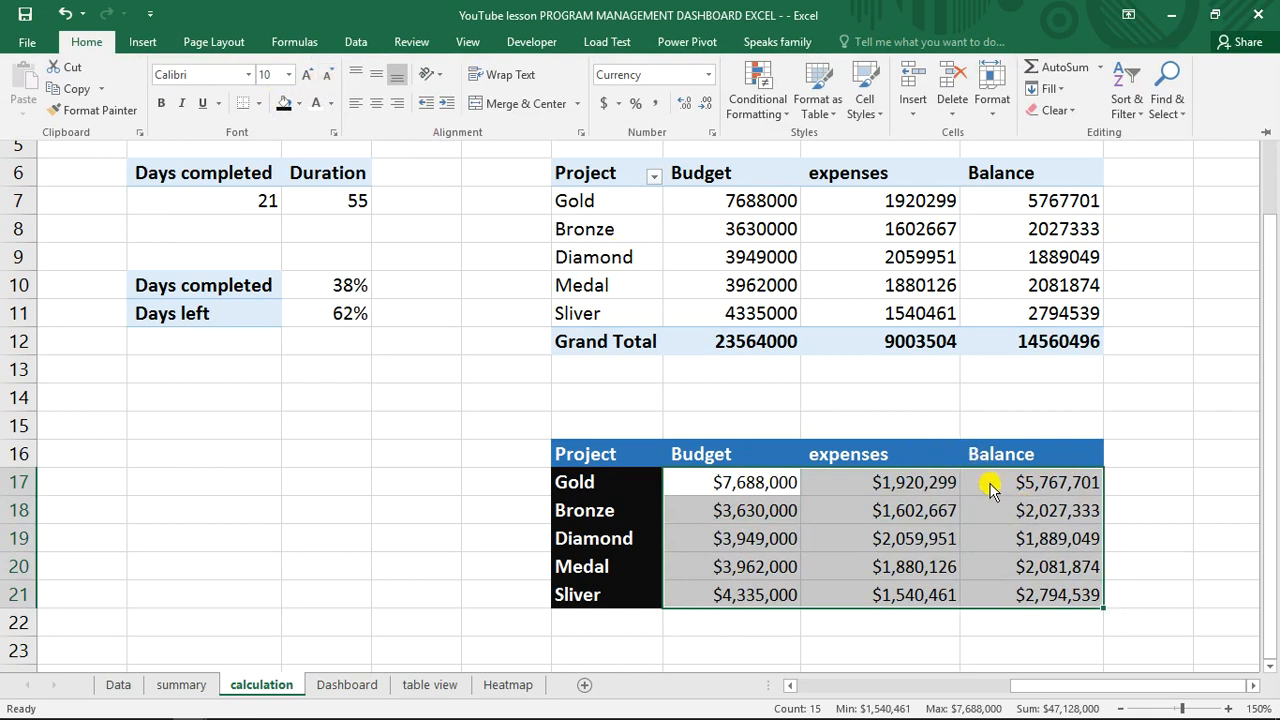
- Add solid blue data bars to the expenses values in Q17:Q21 with conditional formatting
{"action": "left_click", "coordinate": [910, 481]}
{"action": "left_click", "coordinate": [905, 481]}
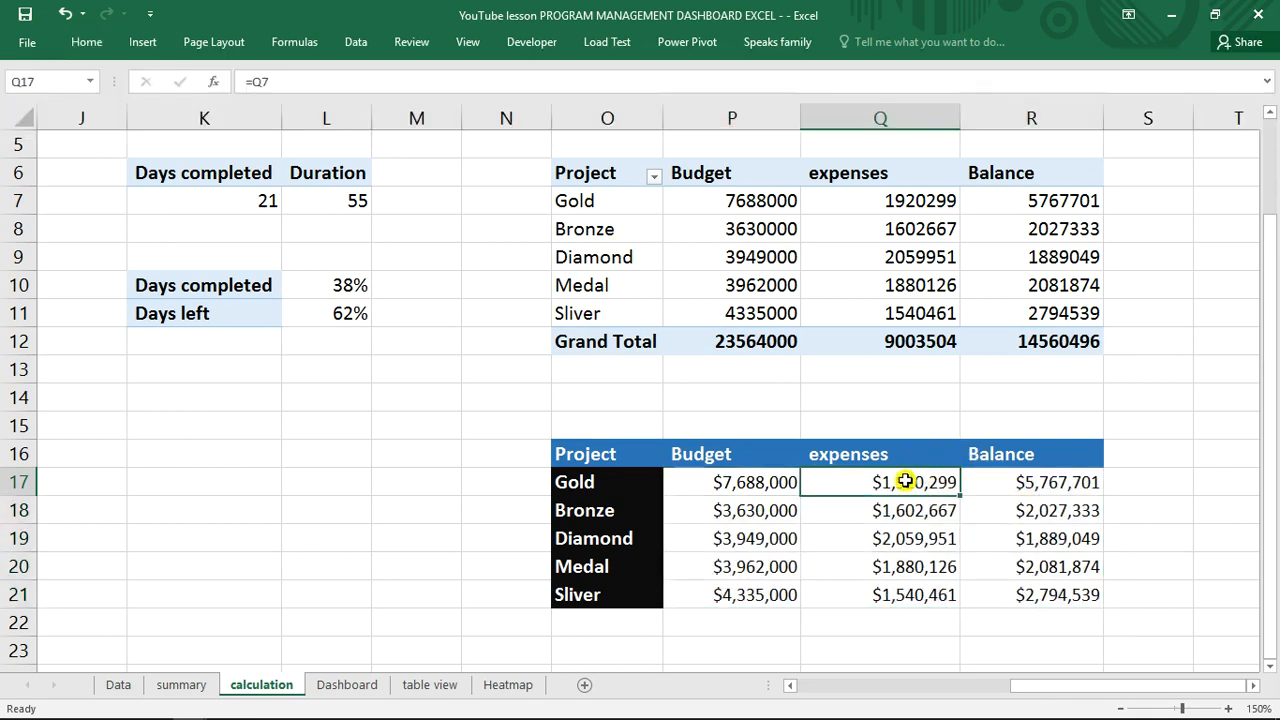
{"action": "left_click_drag", "start_coordinate": [905, 484], "coordinate": [910, 590]}
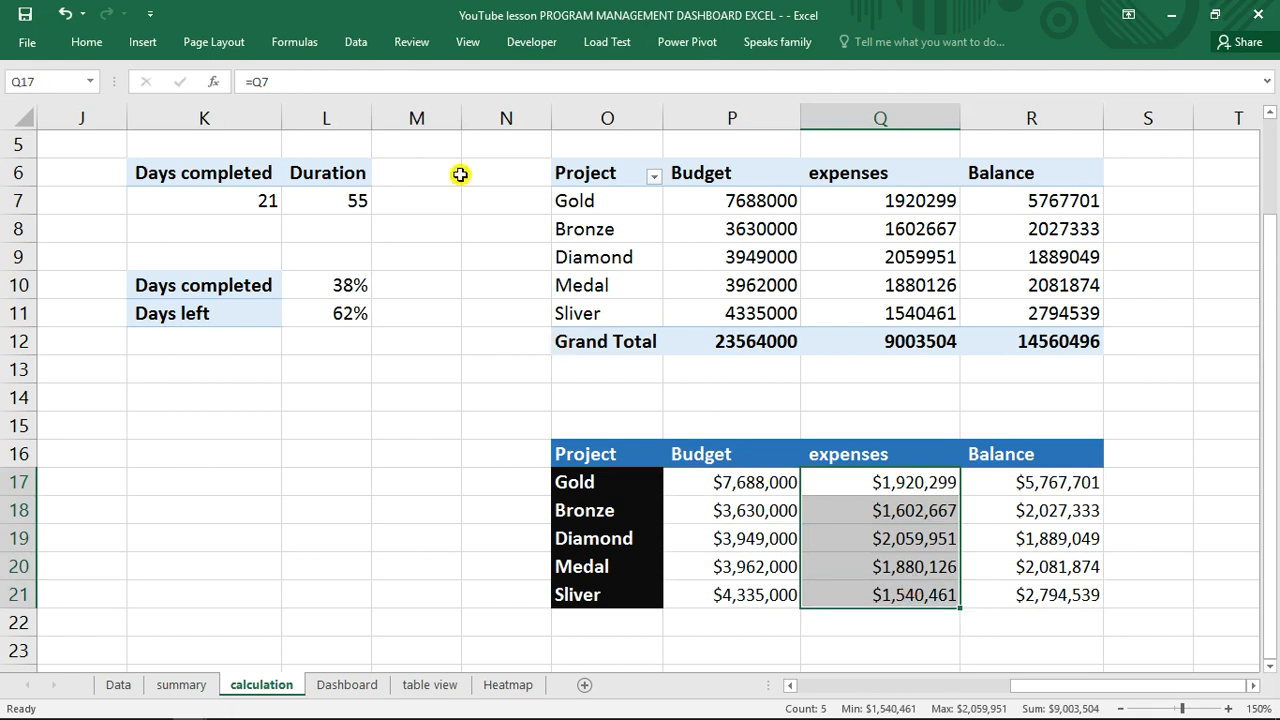
{"action": "left_click", "coordinate": [86, 41]}
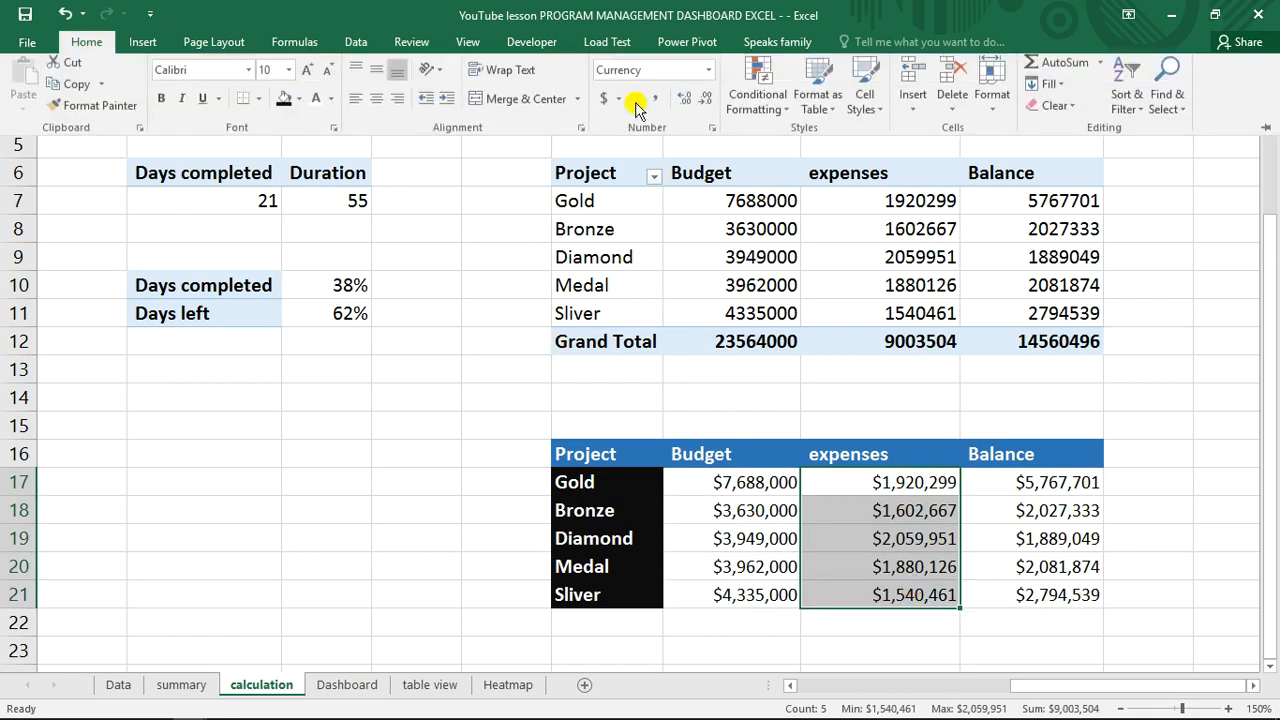
{"action": "left_click", "coordinate": [750, 118]}
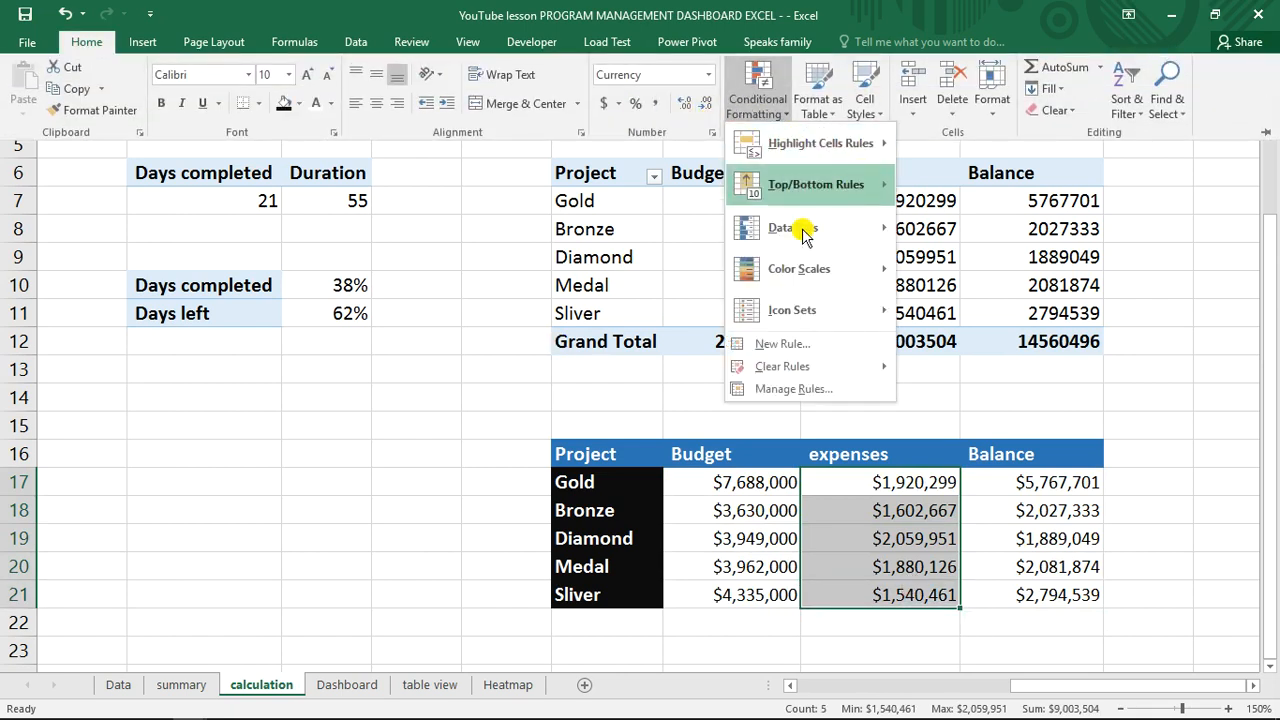
{"action": "mouse_move", "coordinate": [814, 230]}
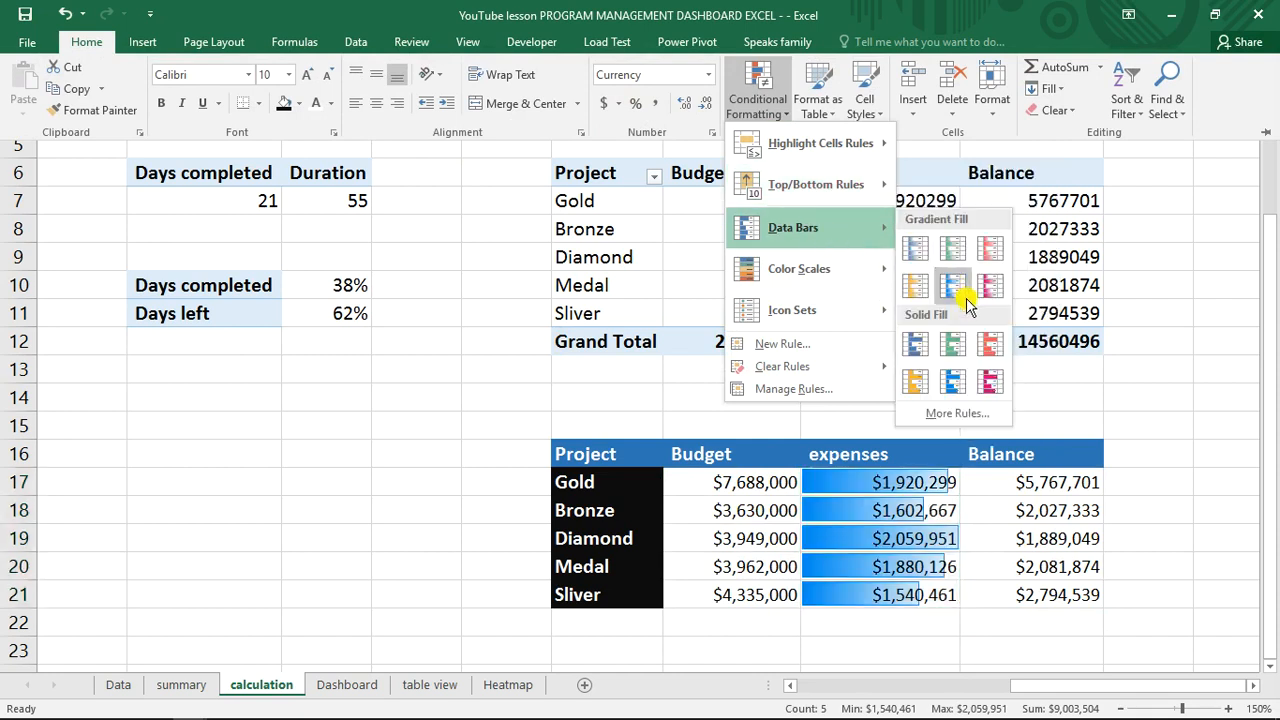
{"action": "left_click", "coordinate": [919, 343]}
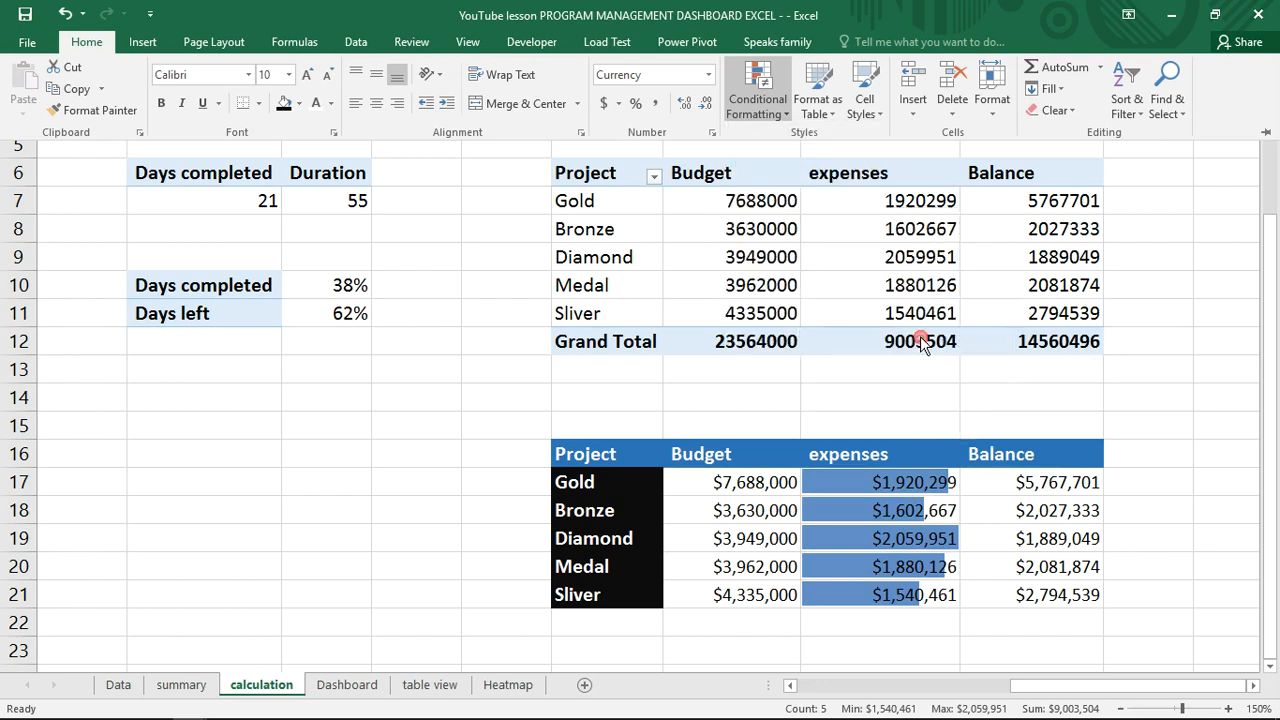
- Add the coloured three-arrow icon set to the budget values in P17:P21 with conditional formatting
{"action": "left_click", "coordinate": [748, 482]}
{"action": "left_click_drag", "start_coordinate": [748, 482], "coordinate": [755, 594]}
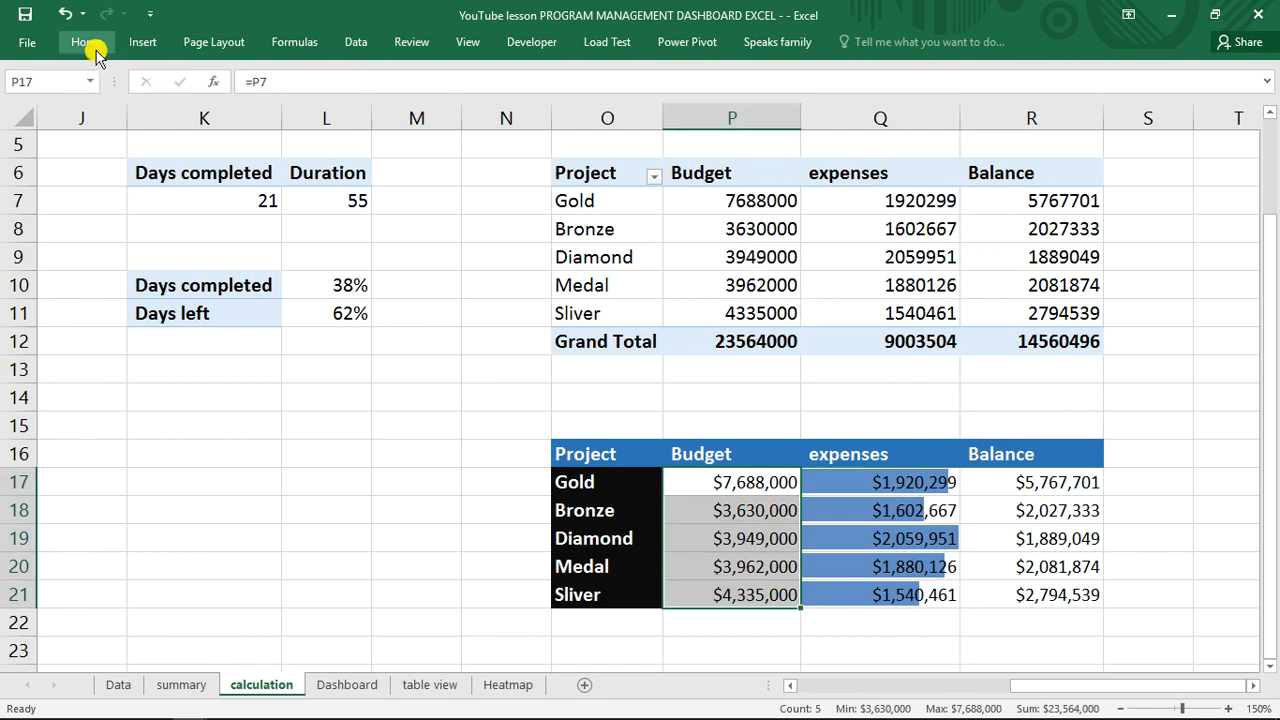
{"action": "left_click", "coordinate": [96, 50]}
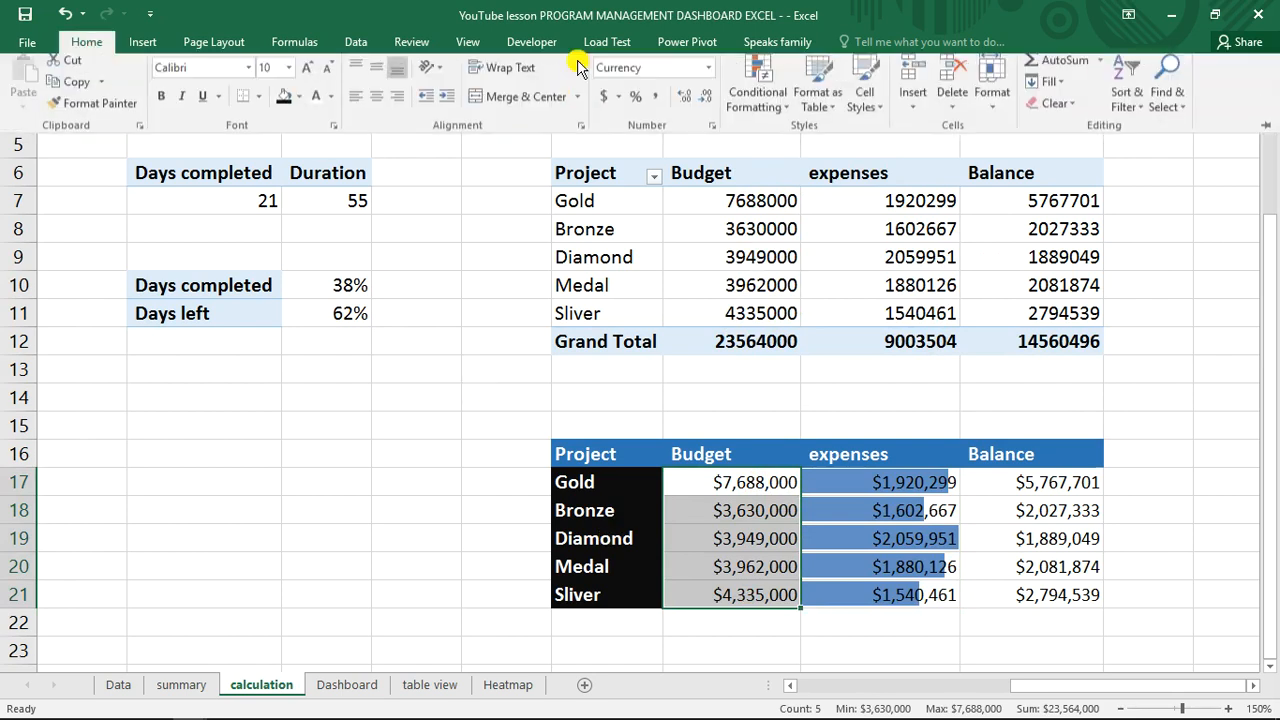
{"action": "left_click", "coordinate": [762, 108]}
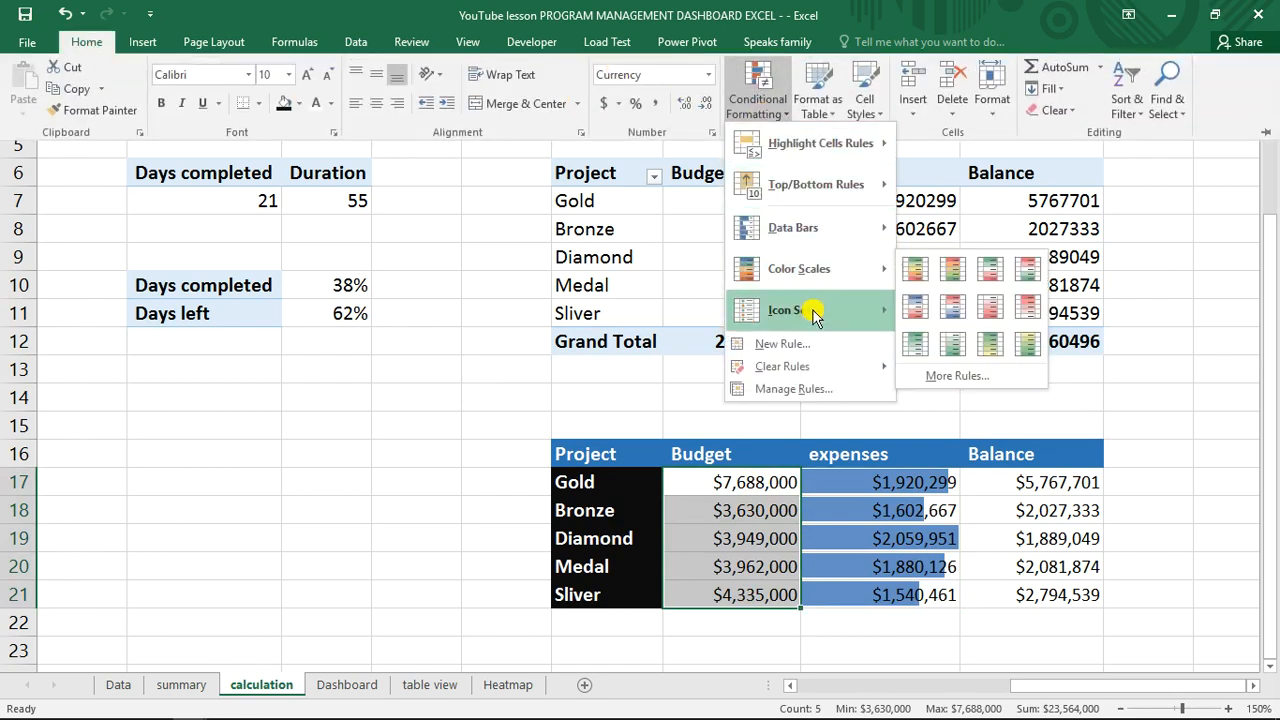
{"action": "mouse_move", "coordinate": [840, 310]}
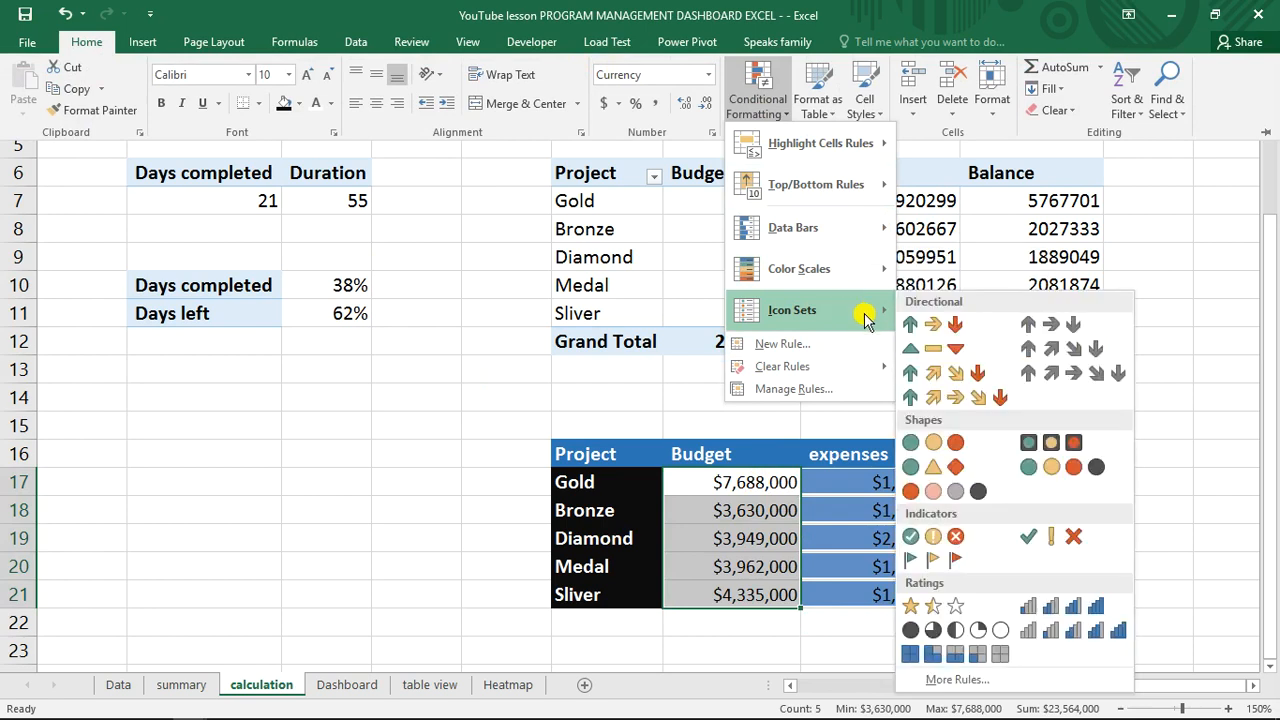
{"action": "left_click", "coordinate": [932, 327]}
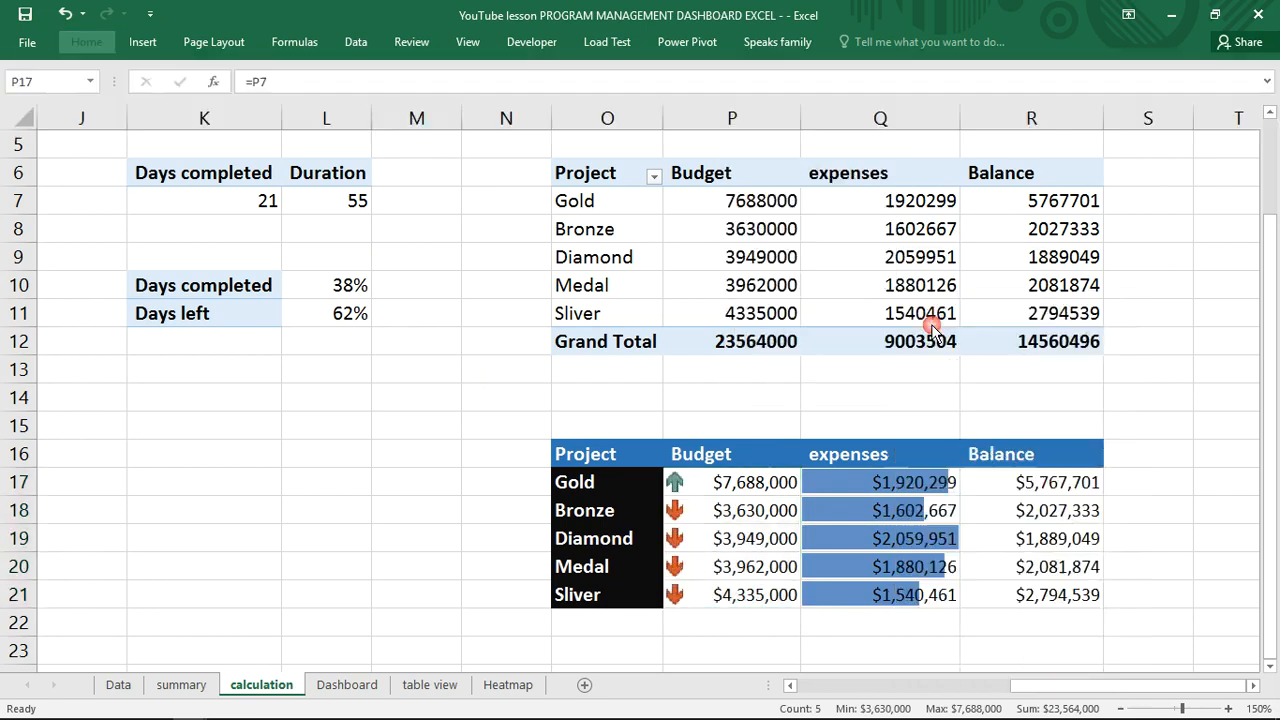
- Add the rimmed three-traffic-lights icon set to the balance values in R17:R21 with conditional formatting
{"action": "left_click", "coordinate": [1028, 492]}
{"action": "left_click_drag", "start_coordinate": [1028, 483], "coordinate": [1030, 594]}
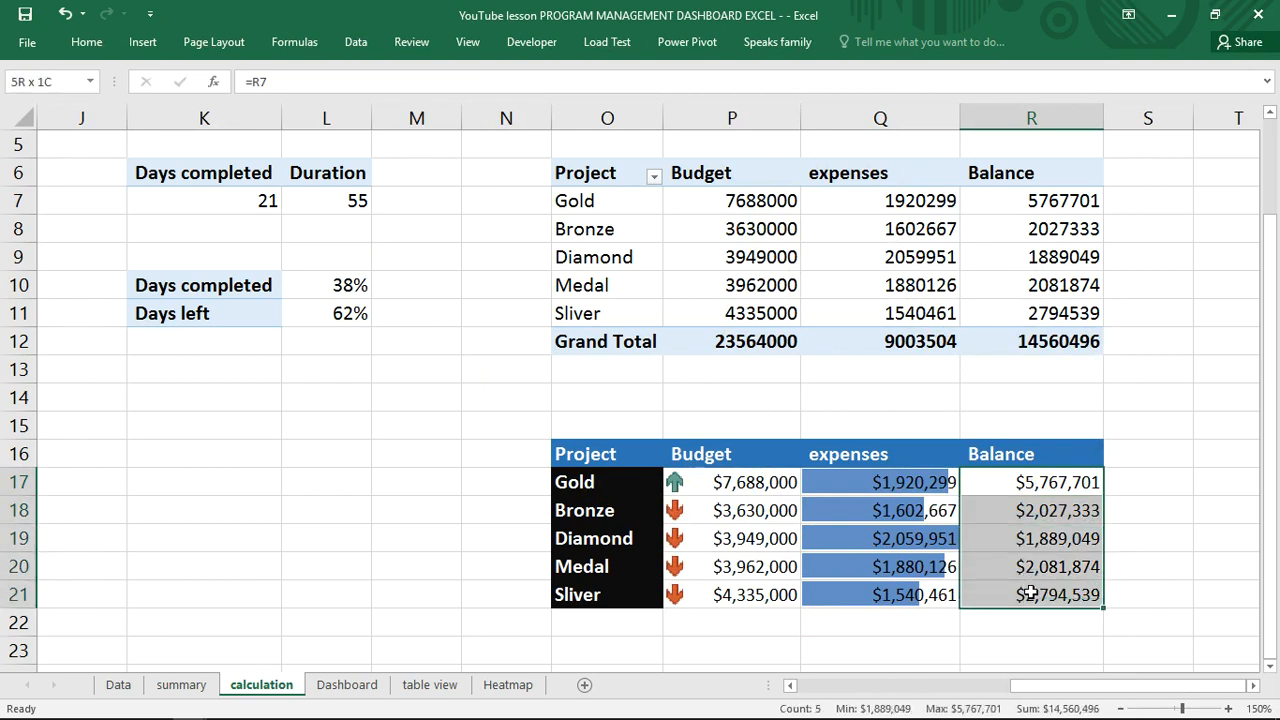
{"action": "left_click", "coordinate": [87, 42]}
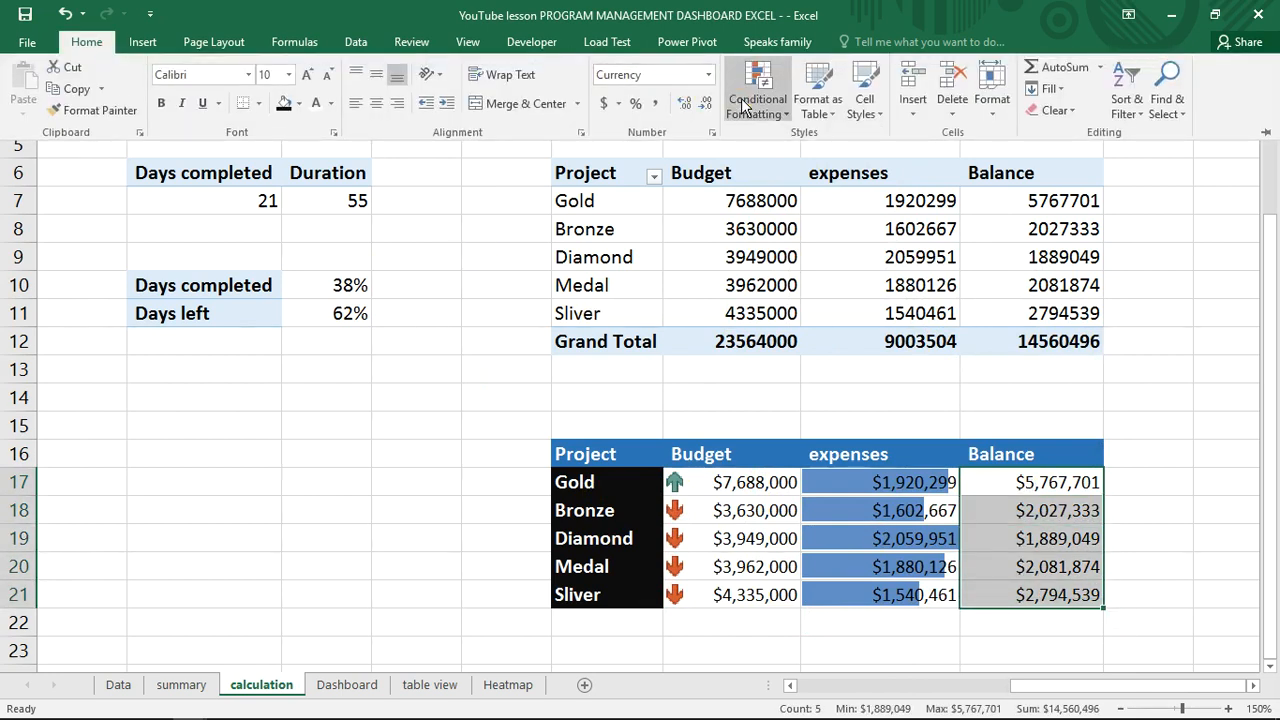
{"action": "left_click", "coordinate": [760, 112]}
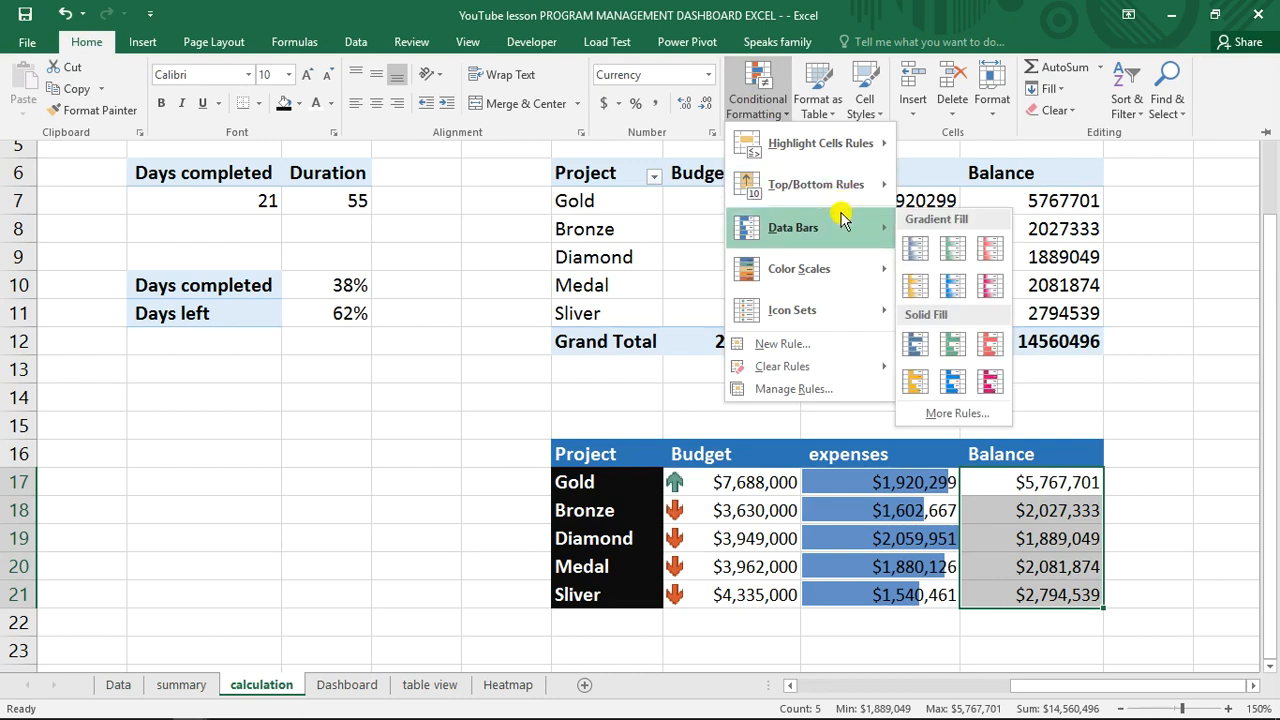
{"action": "mouse_move", "coordinate": [829, 268]}
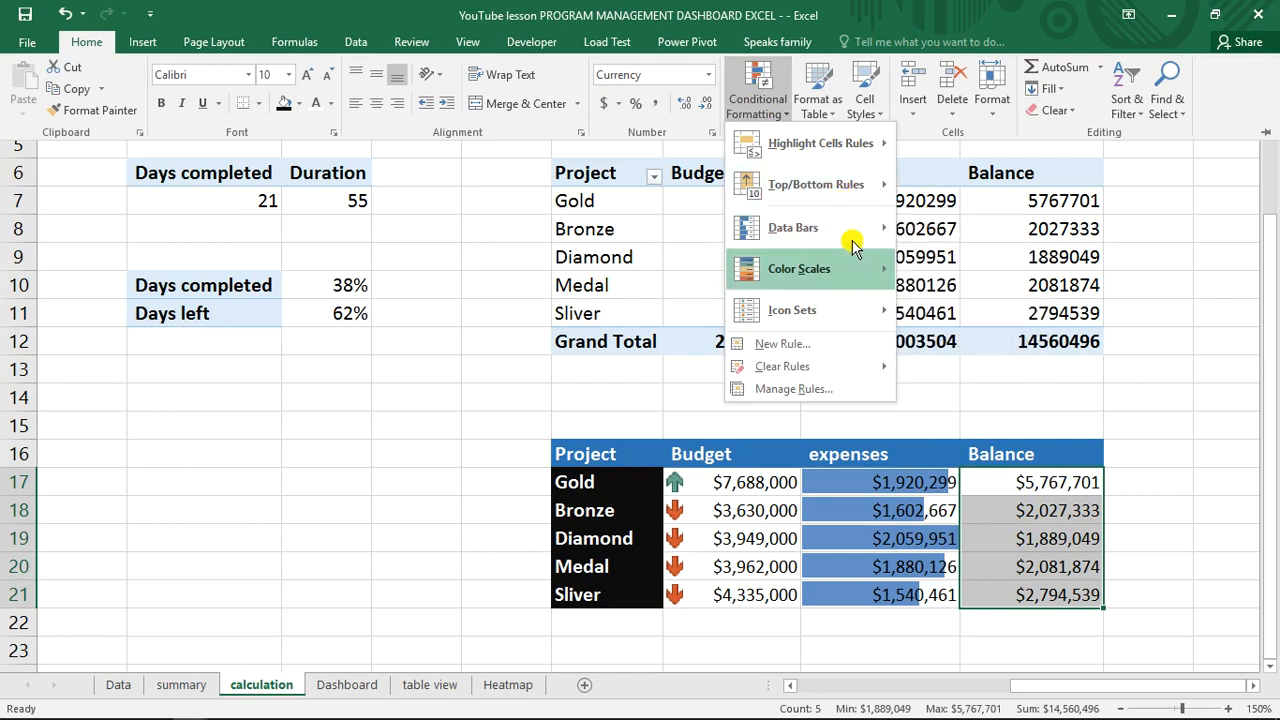
{"action": "mouse_move", "coordinate": [832, 312]}
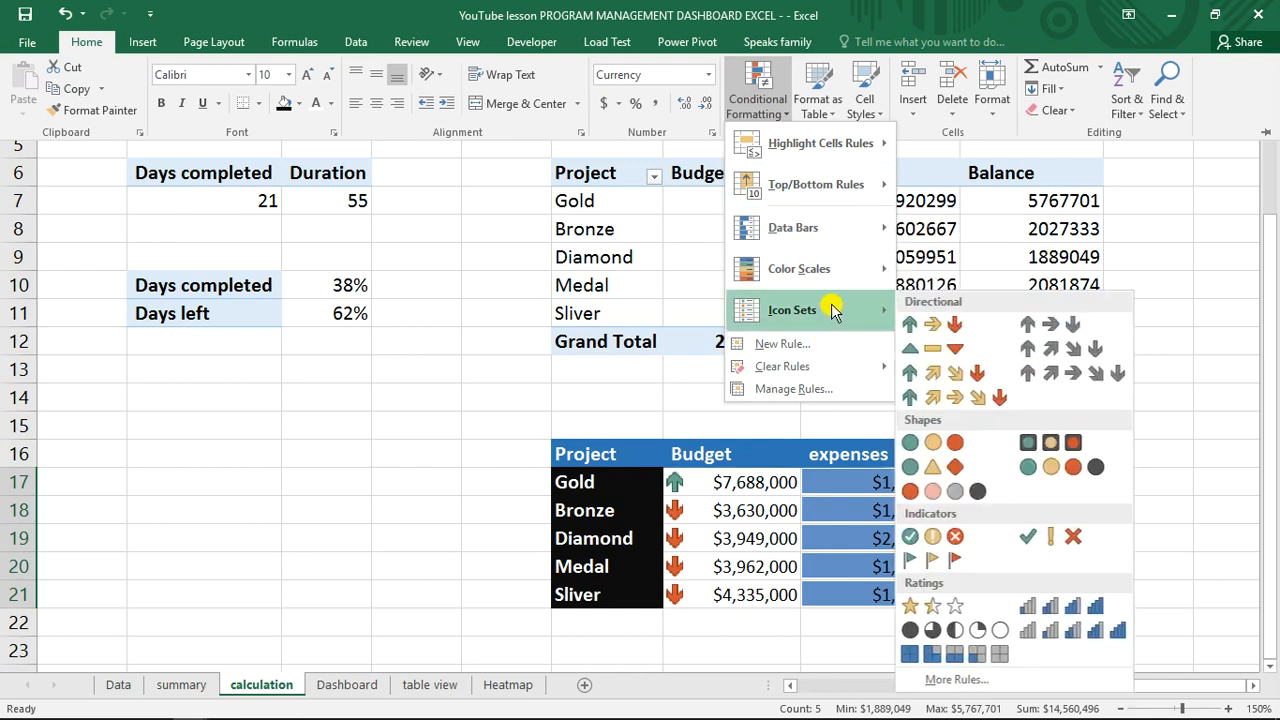
{"action": "left_click", "coordinate": [1051, 442]}
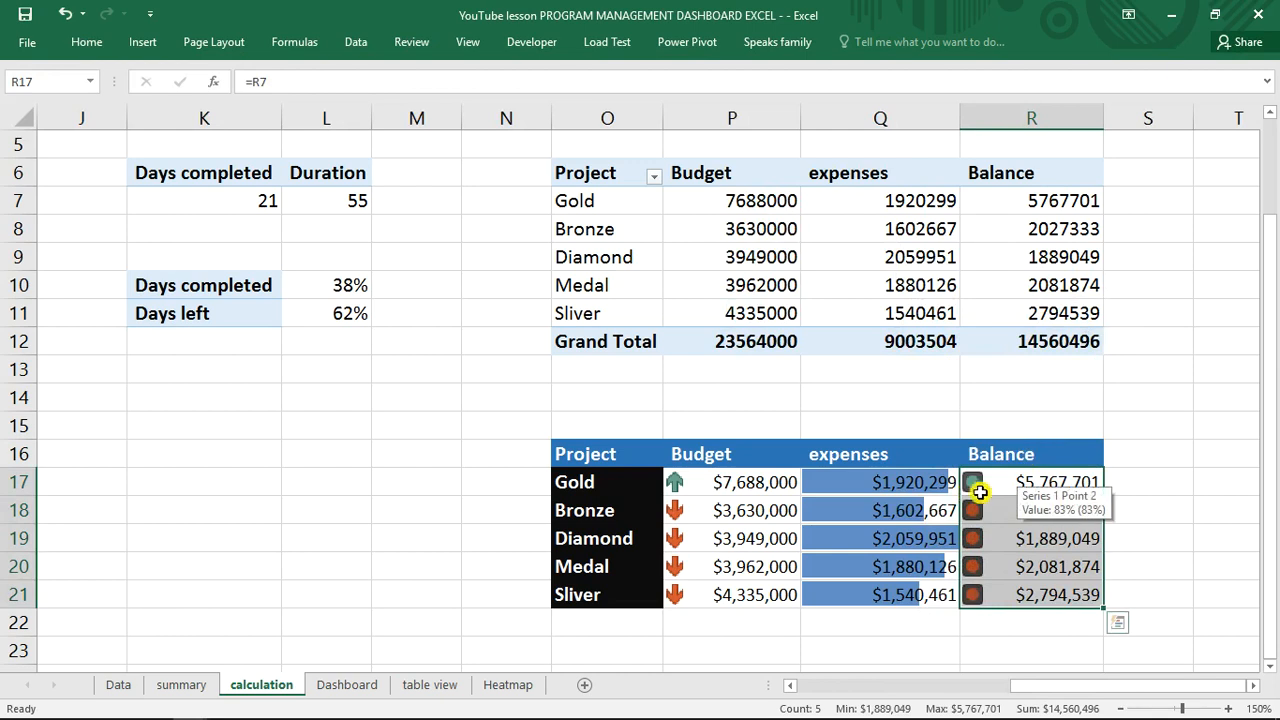
{"action": "left_click", "coordinate": [982, 494]}
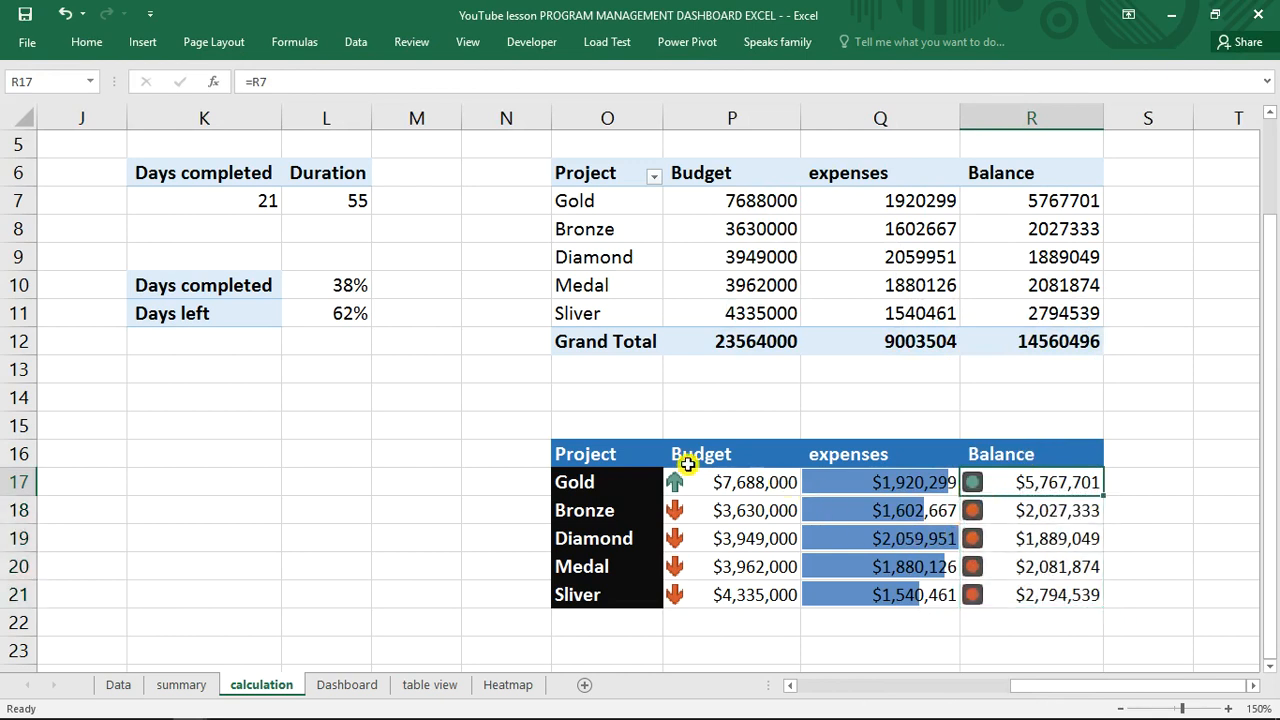
- Create a linked Camera picture of O16:R21 on the calculation sheet and move it over the pivot table
{"action": "left_click", "coordinate": [592, 456]}
{"action": "left_click_drag", "start_coordinate": [592, 456], "coordinate": [1029, 594]}
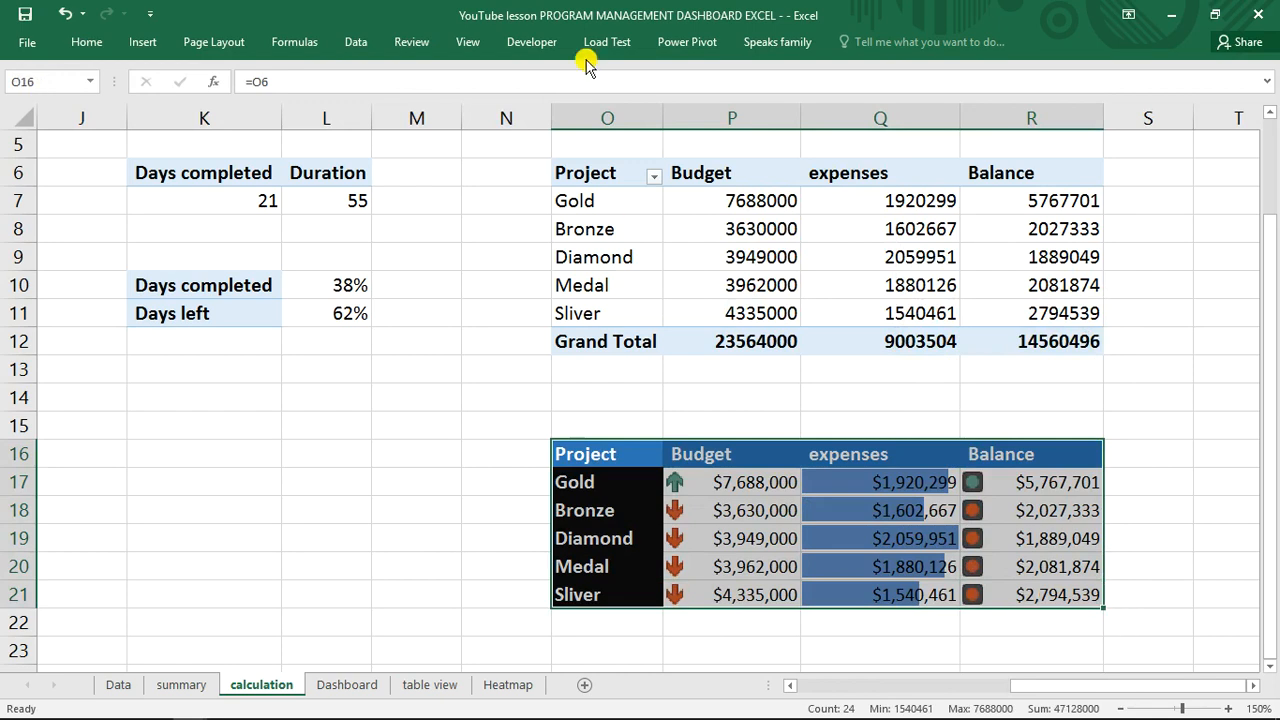
{"action": "left_click", "coordinate": [466, 42]}
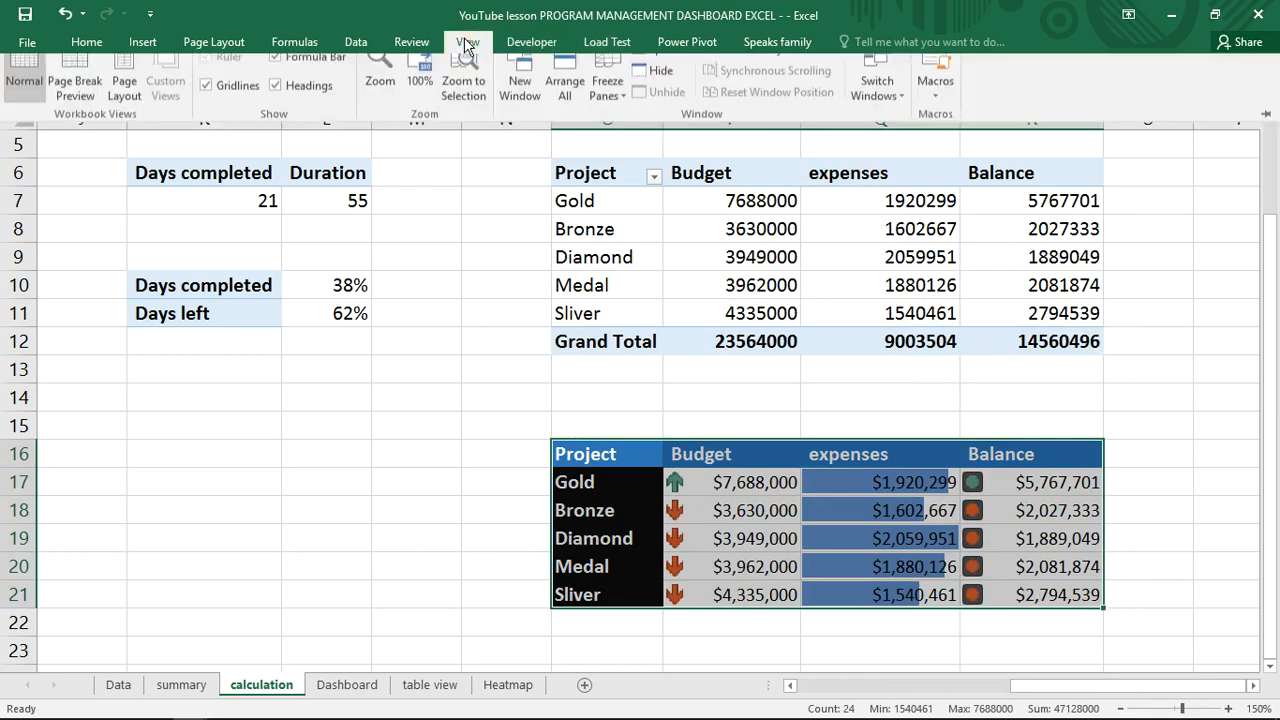
{"action": "left_click", "coordinate": [778, 44]}
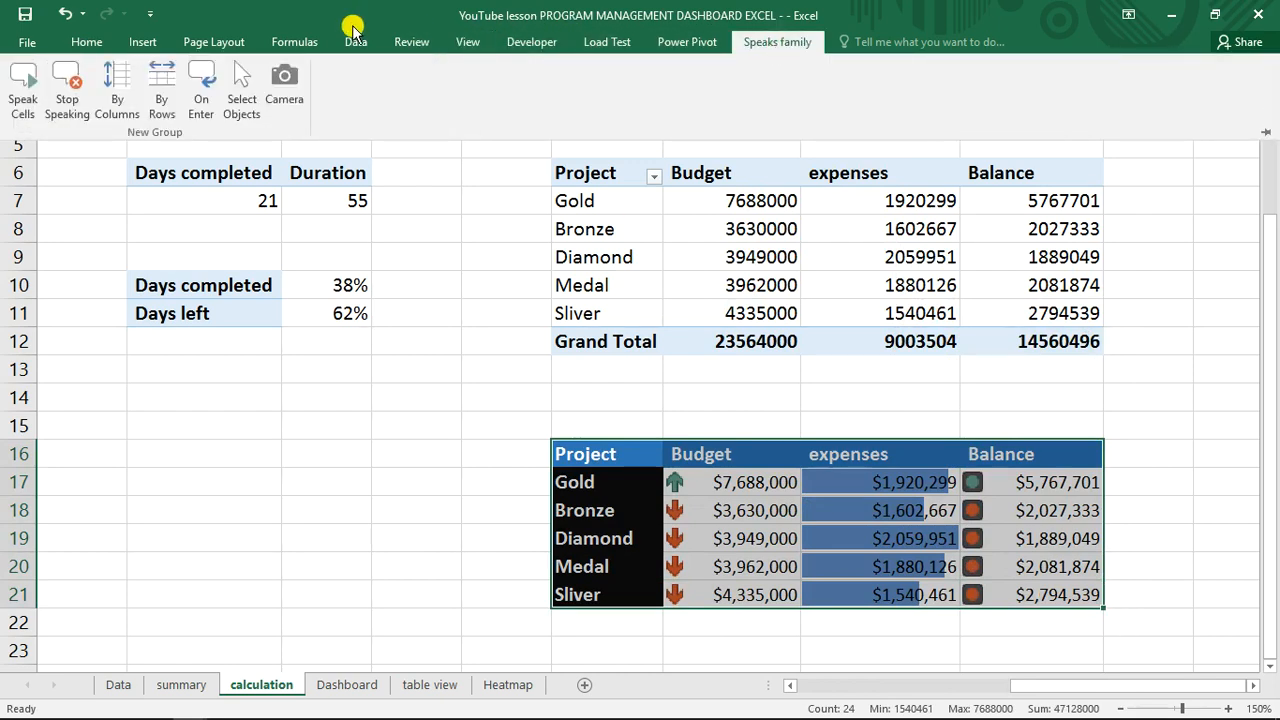
{"action": "left_click", "coordinate": [292, 78]}
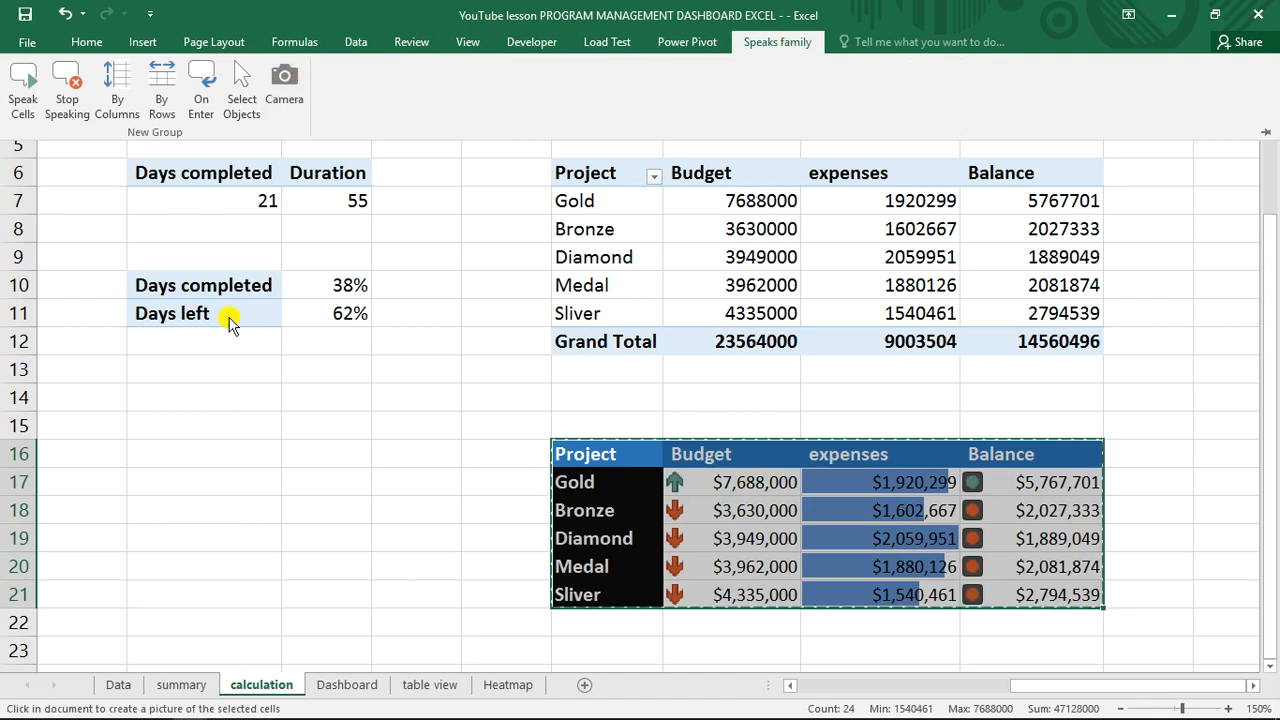
{"action": "left_click", "coordinate": [192, 388]}
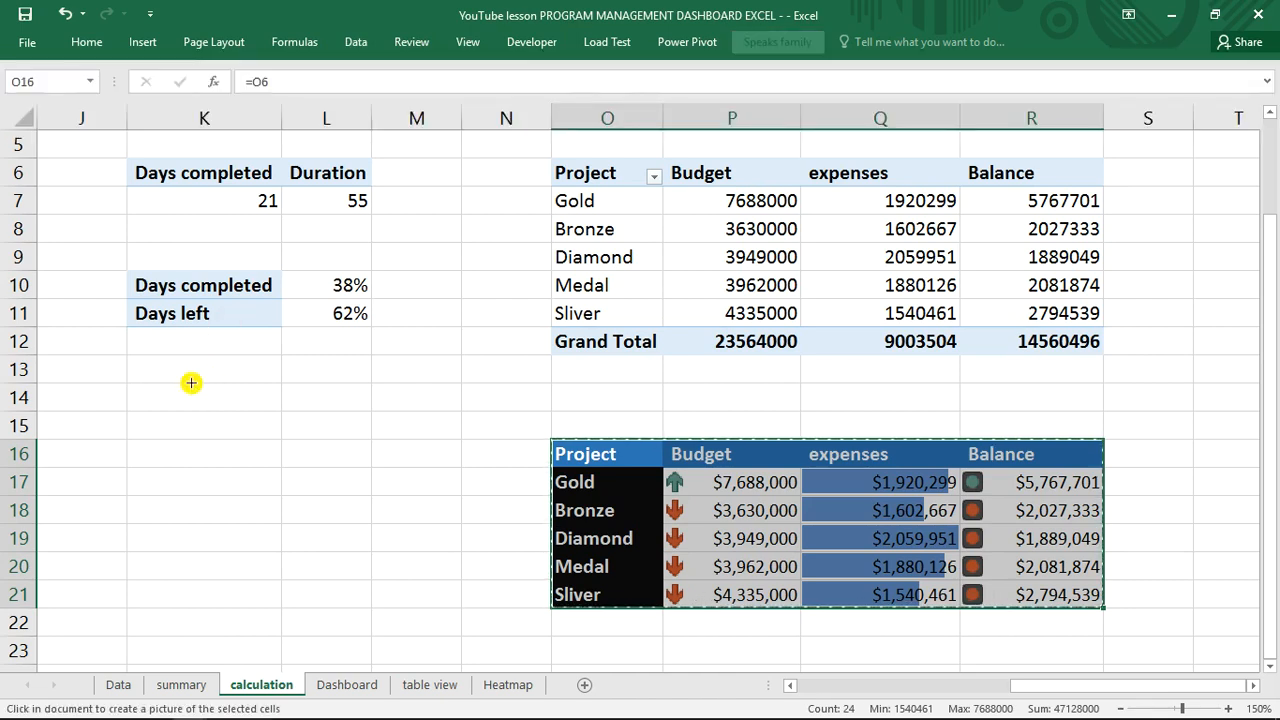
{"action": "left_click", "coordinate": [191, 382]}
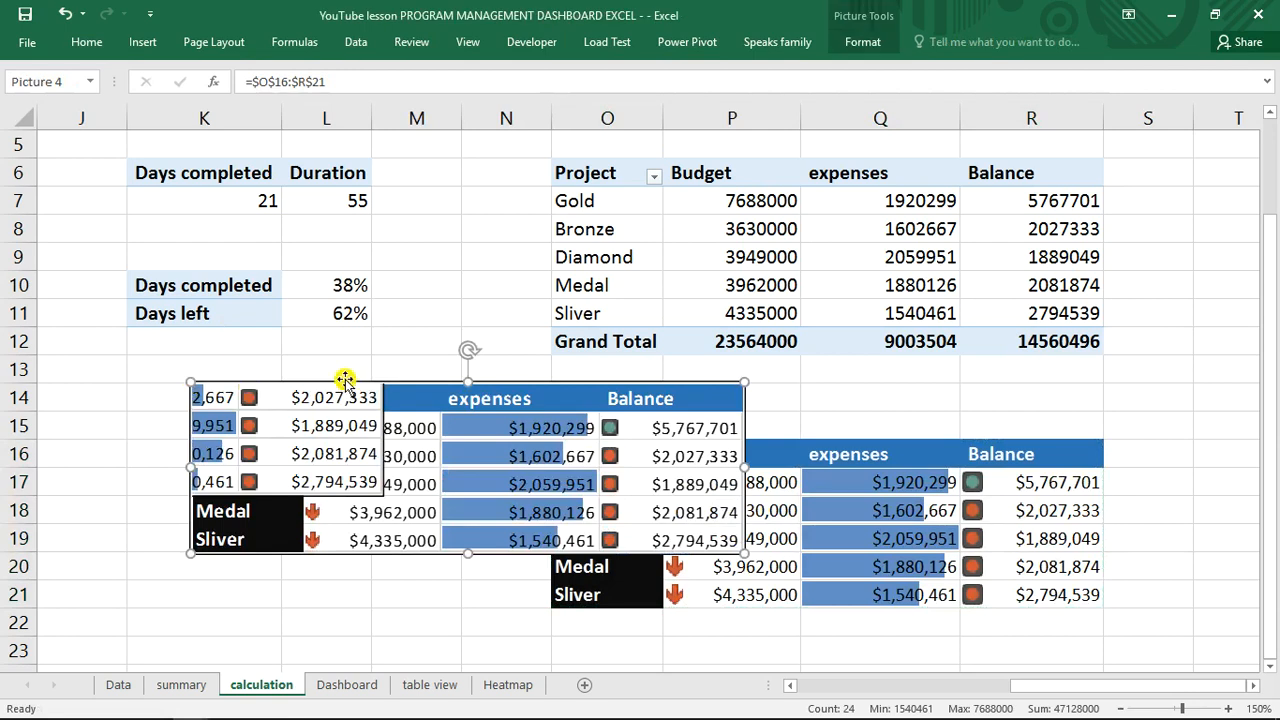
{"action": "left_click_drag", "start_coordinate": [482, 385], "coordinate": [764, 184]}
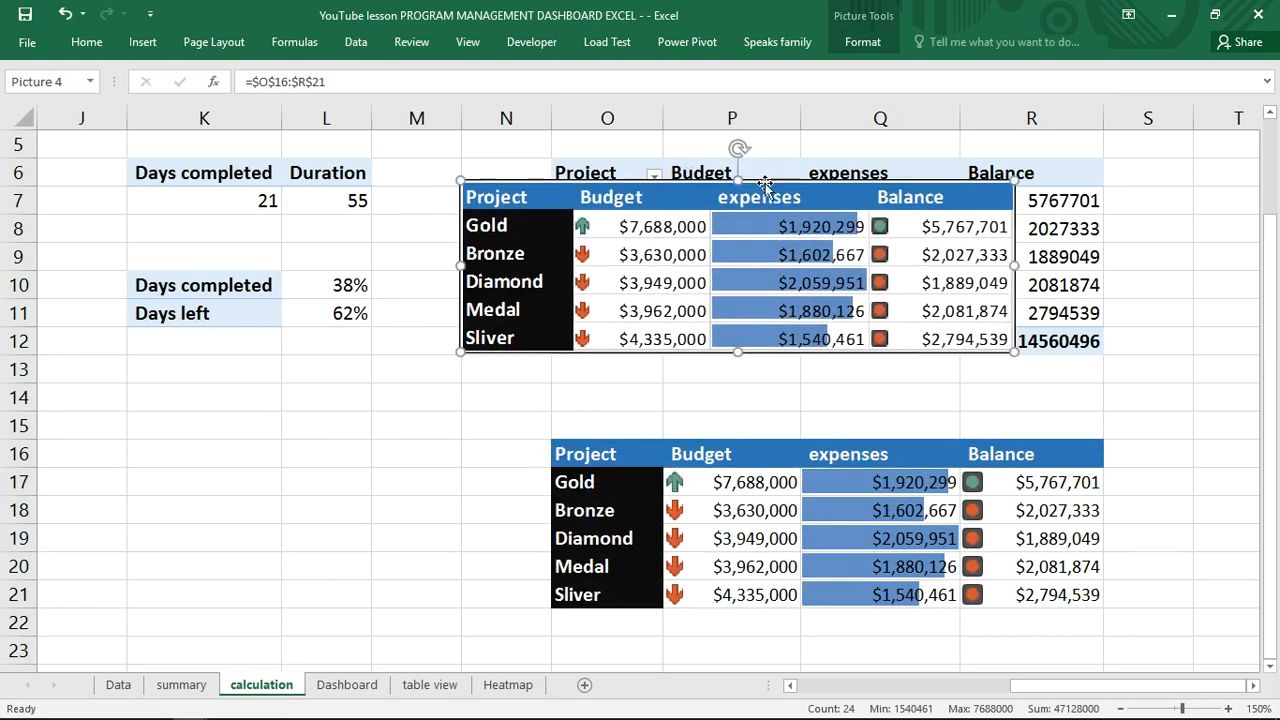
{"action": "left_click", "coordinate": [413, 380]}
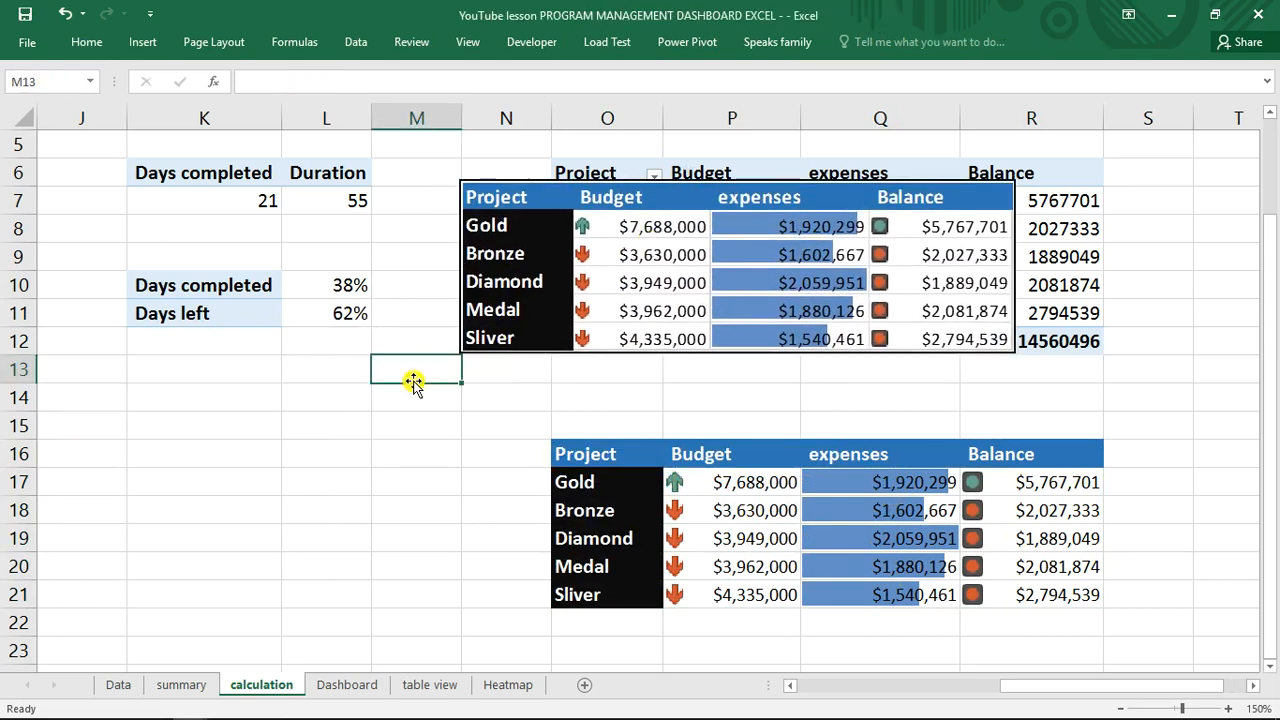
- Try to copy the linked table picture into the Dashboard's Projects financial progress panel, then delete the pasted copy
{"action": "left_click", "coordinate": [765, 187]}
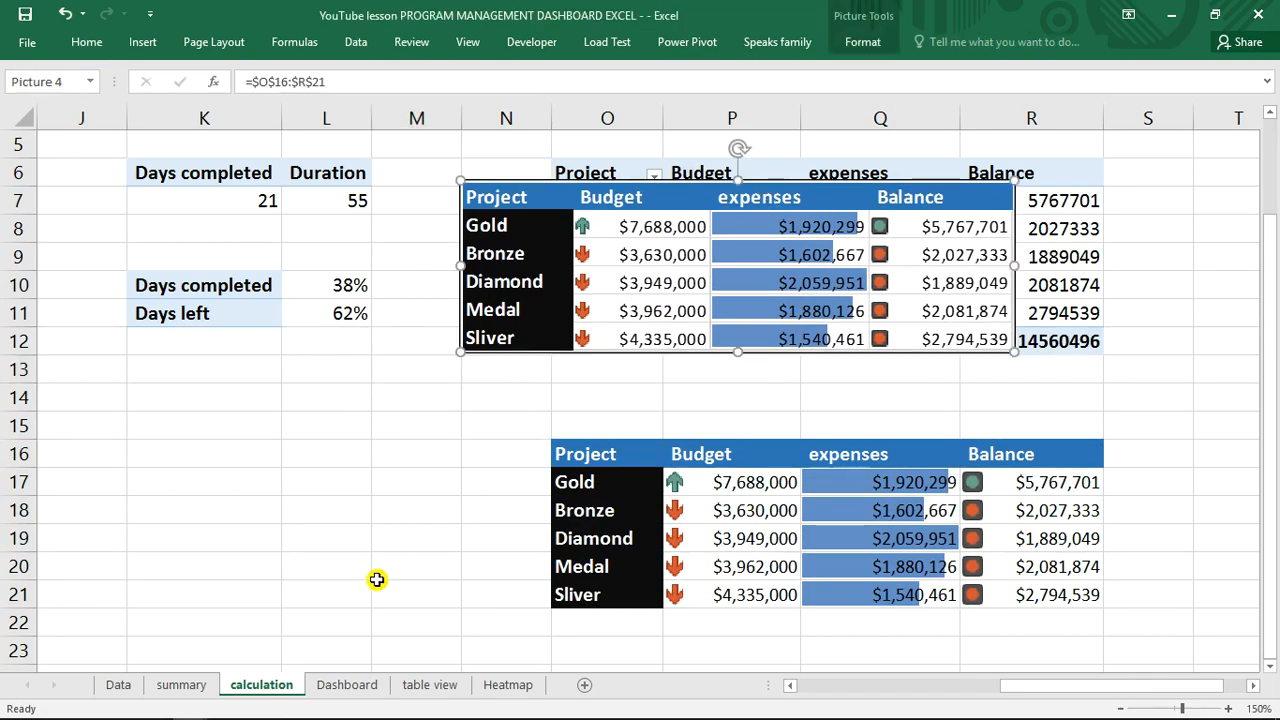
{"action": "left_click", "coordinate": [345, 688]}
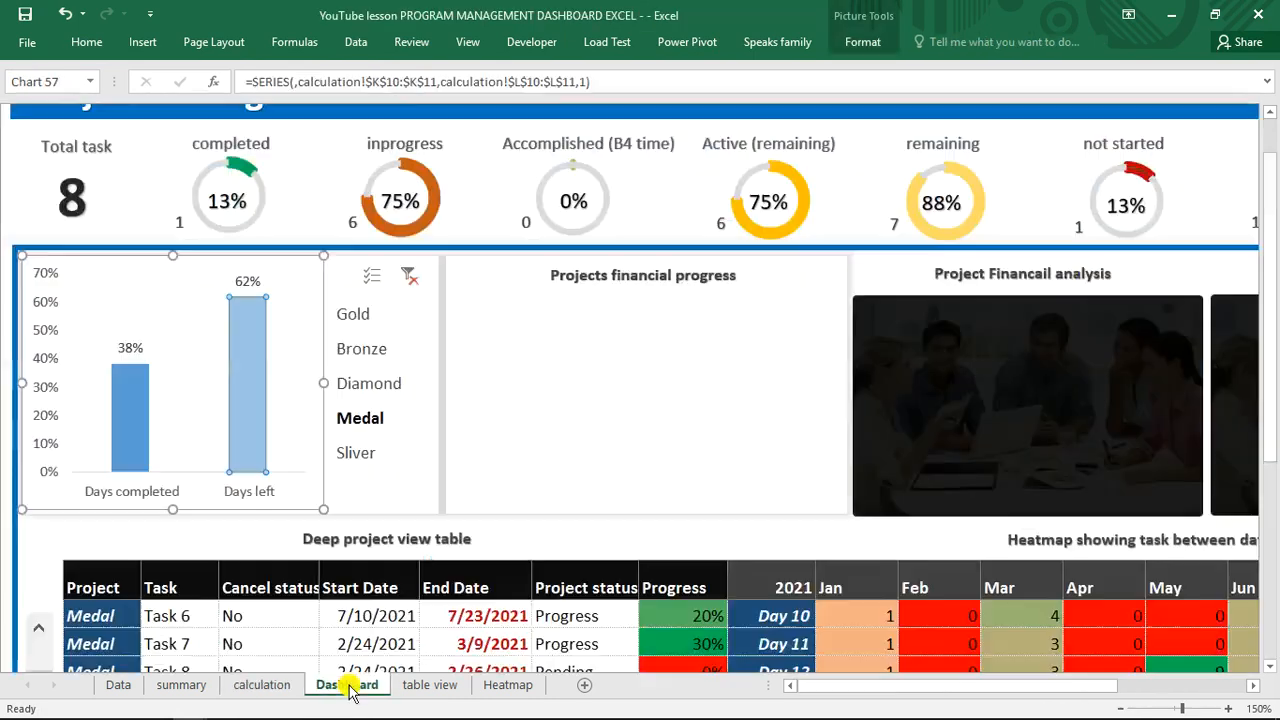
{"action": "left_click", "coordinate": [630, 347]}
{"action": "left_click", "coordinate": [631, 348]}
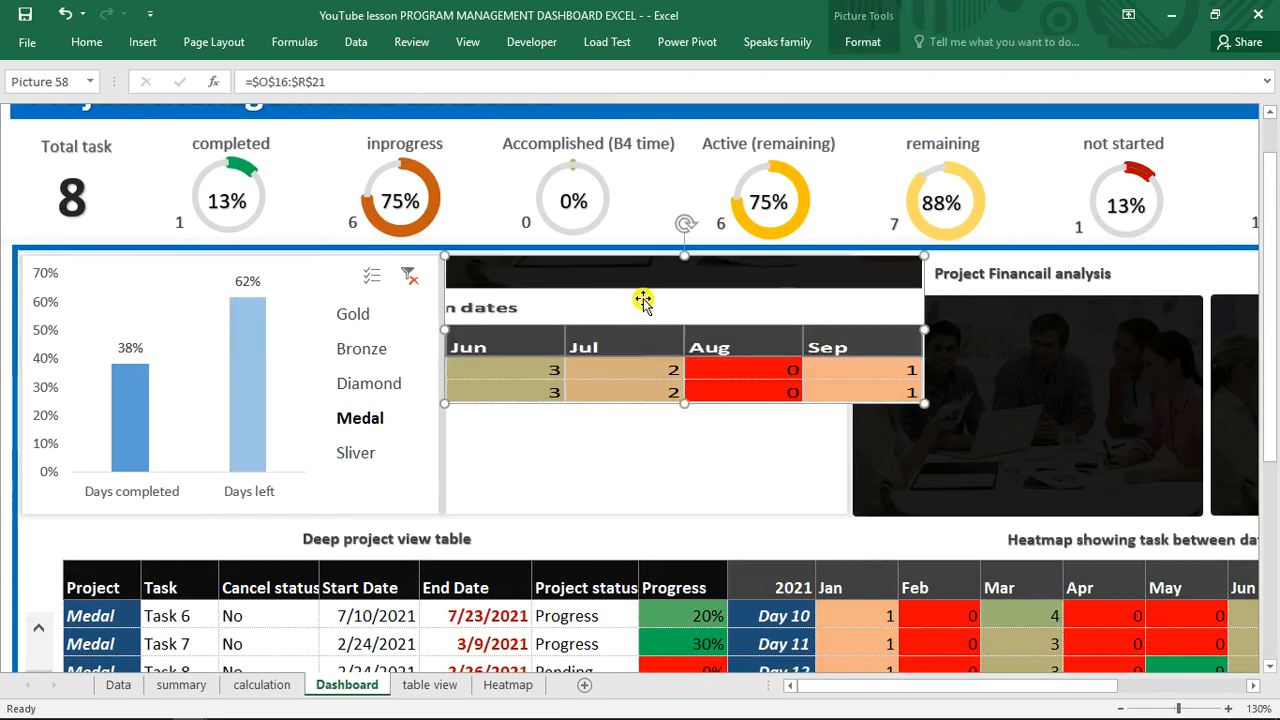
{"action": "left_click_drag", "start_coordinate": [643, 300], "coordinate": [659, 393]}
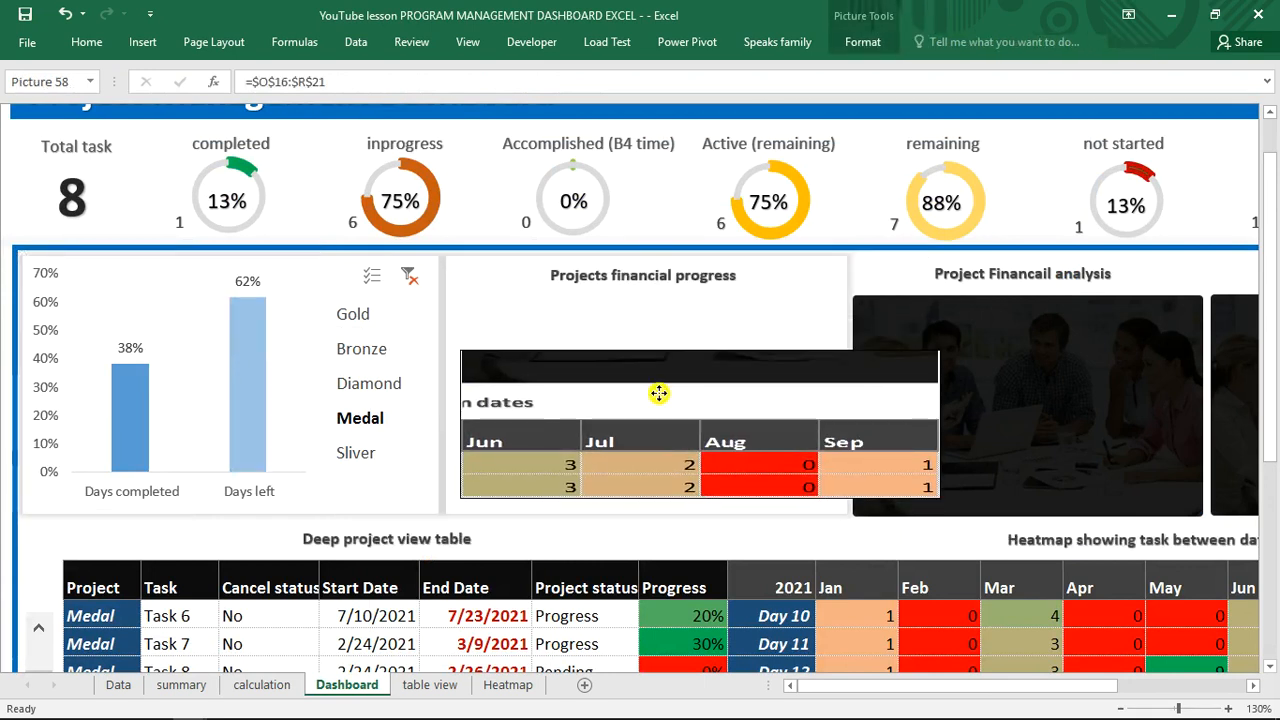
{"action": "key", "text": "Delete"}
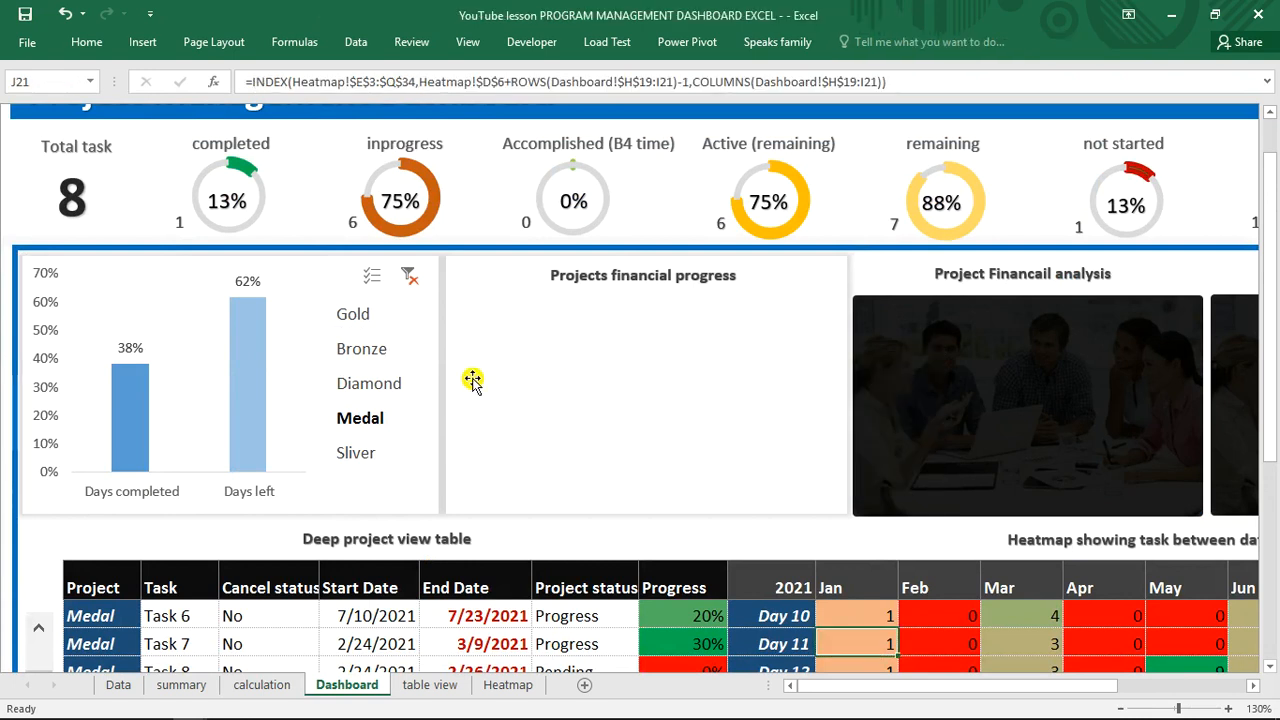
- Delete the linked table picture from the calculation sheet
{"action": "left_click", "coordinate": [447, 690]}
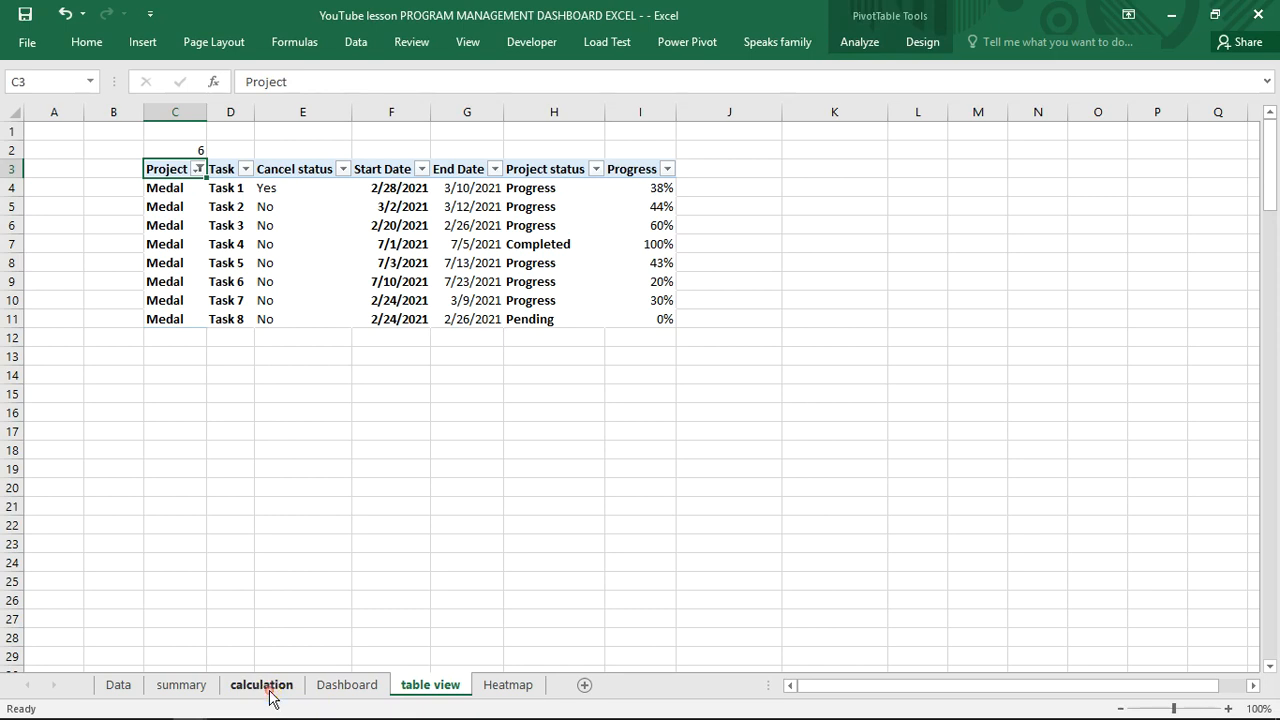
{"action": "left_click", "coordinate": [268, 692]}
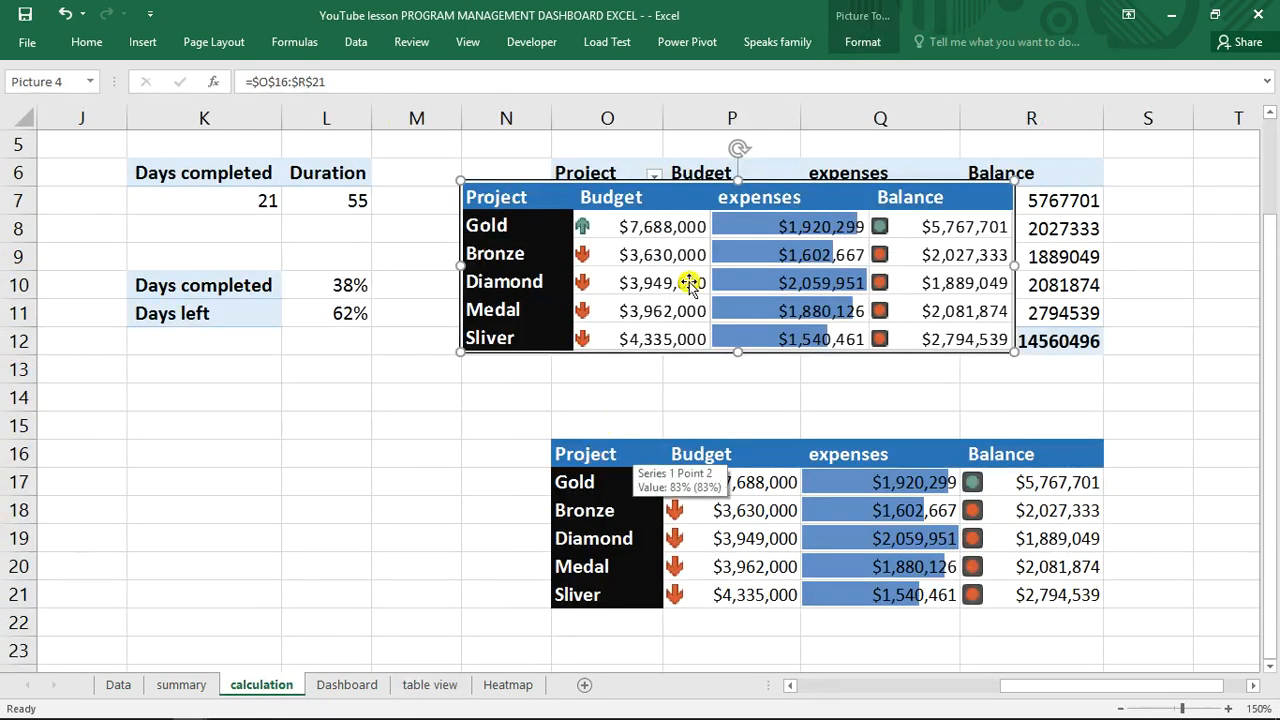
{"action": "key", "text": "Delete"}
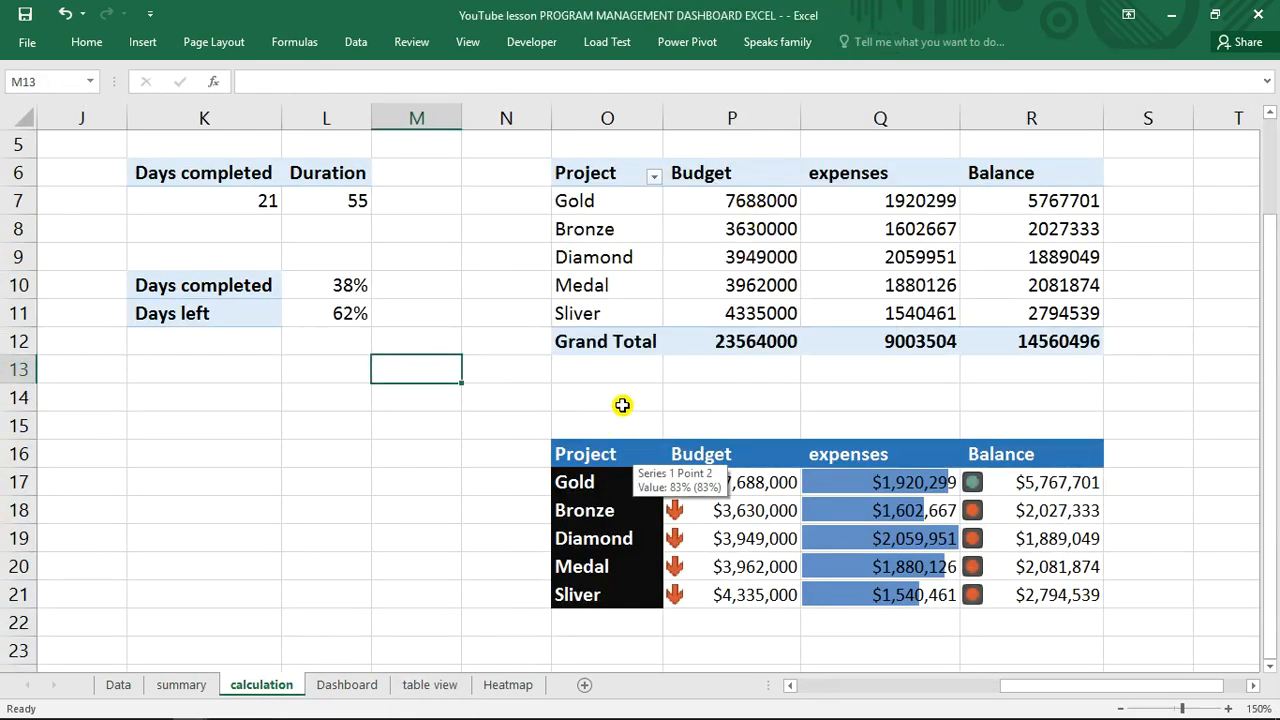
- Capture O16:R21 of the calculation sheet with the Camera tool and place the linked picture in the Dashboard's Projects financial progress panel
{"action": "left_click_drag", "start_coordinate": [600, 453], "coordinate": [1037, 587]}
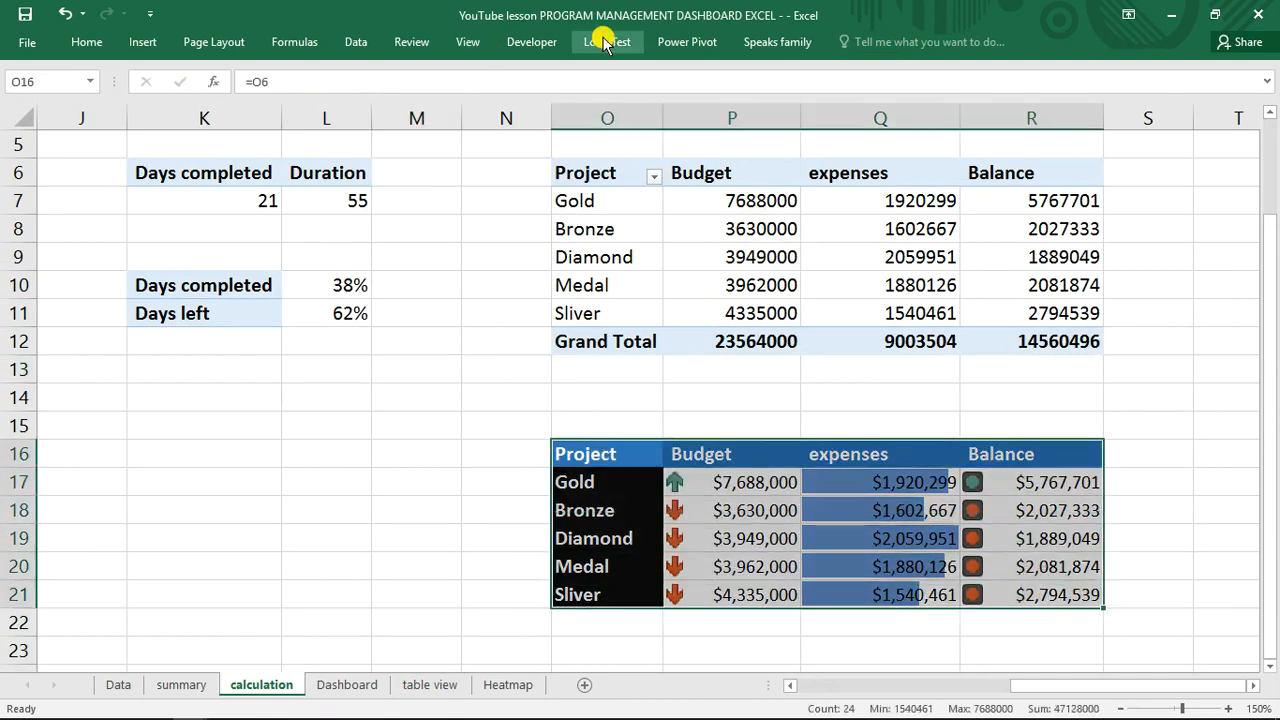
{"action": "left_click", "coordinate": [750, 44]}
{"action": "left_click", "coordinate": [284, 85]}
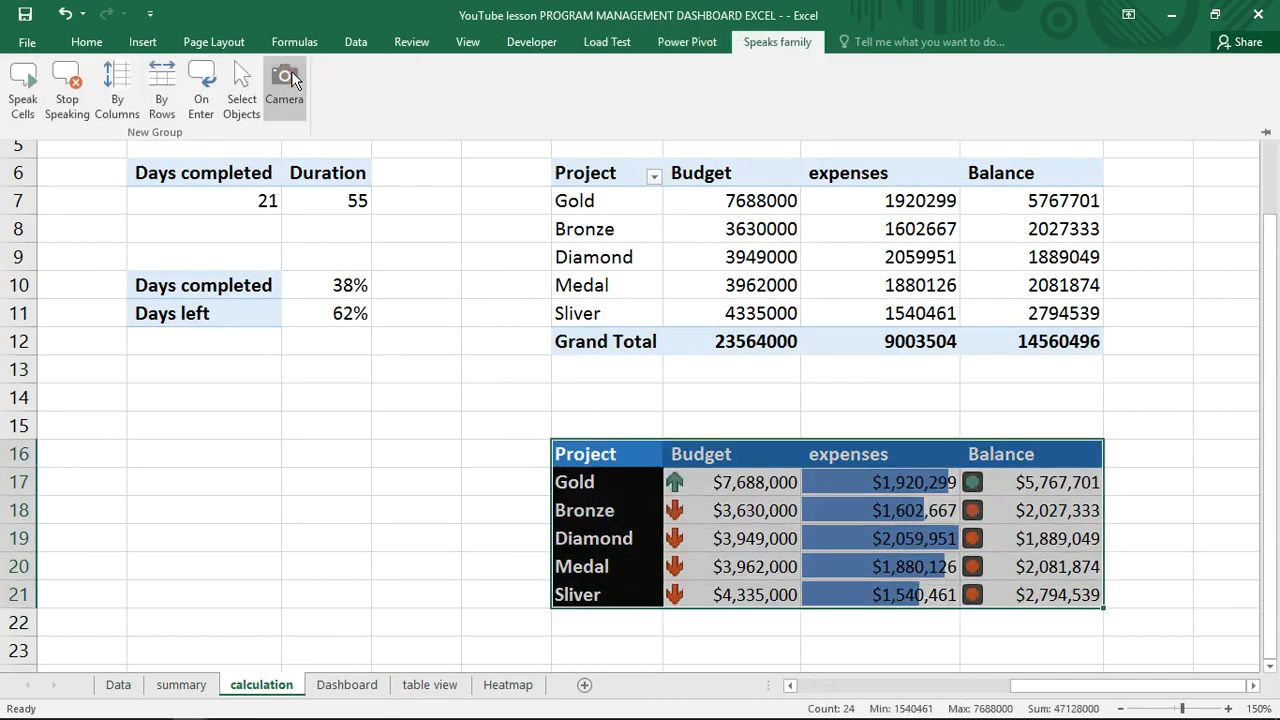
{"action": "left_click", "coordinate": [372, 688]}
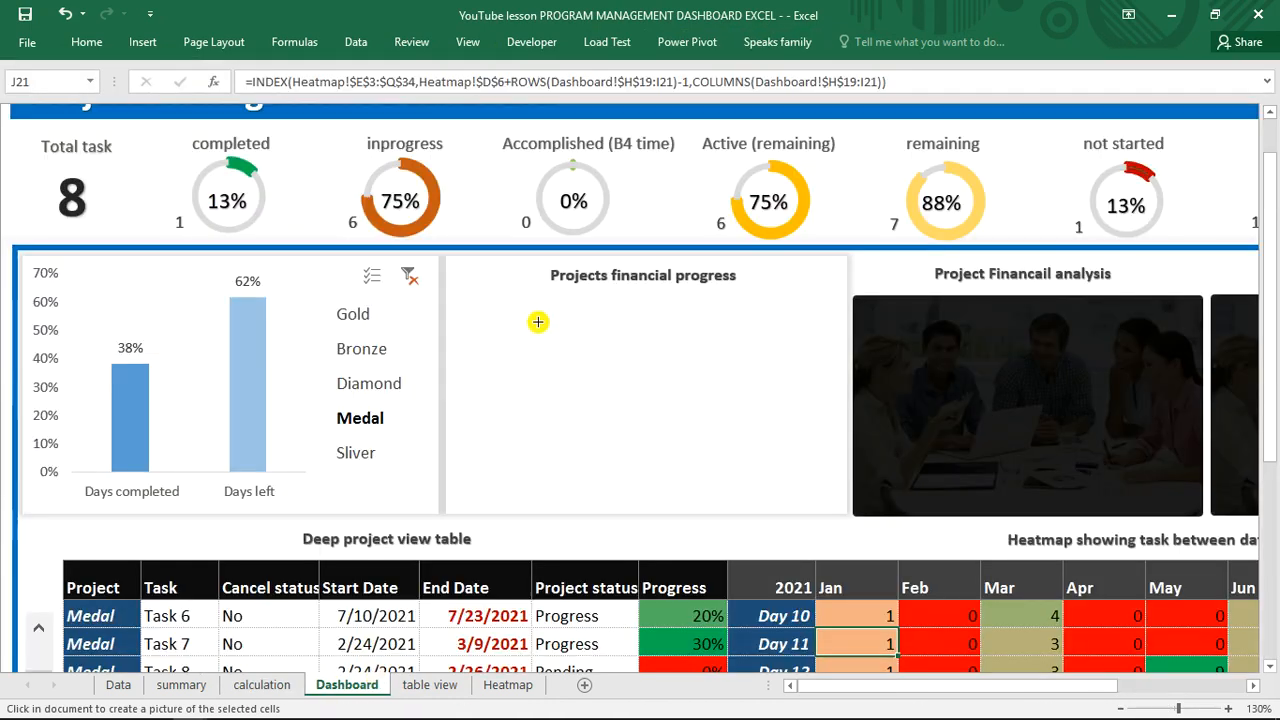
{"action": "left_click", "coordinate": [494, 356]}
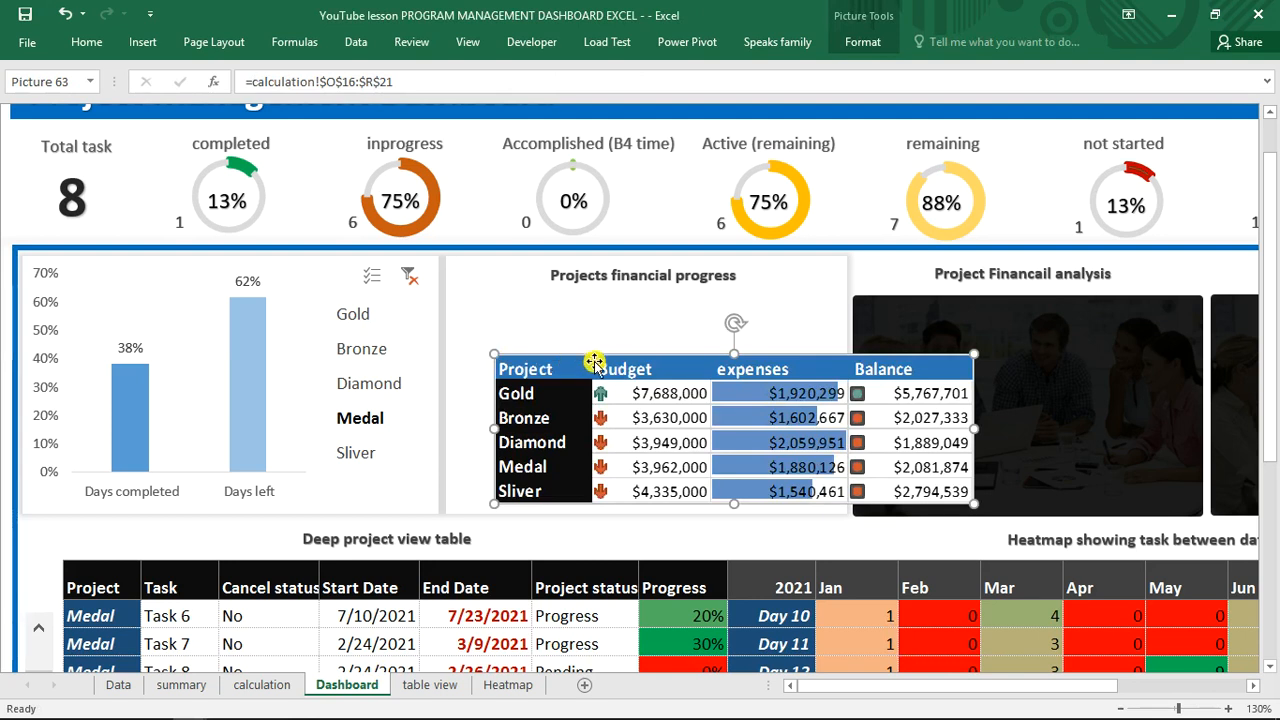
- Move and resize the linked table picture to fit under the Projects financial progress heading
{"action": "left_click_drag", "start_coordinate": [592, 362], "coordinate": [549, 303]}
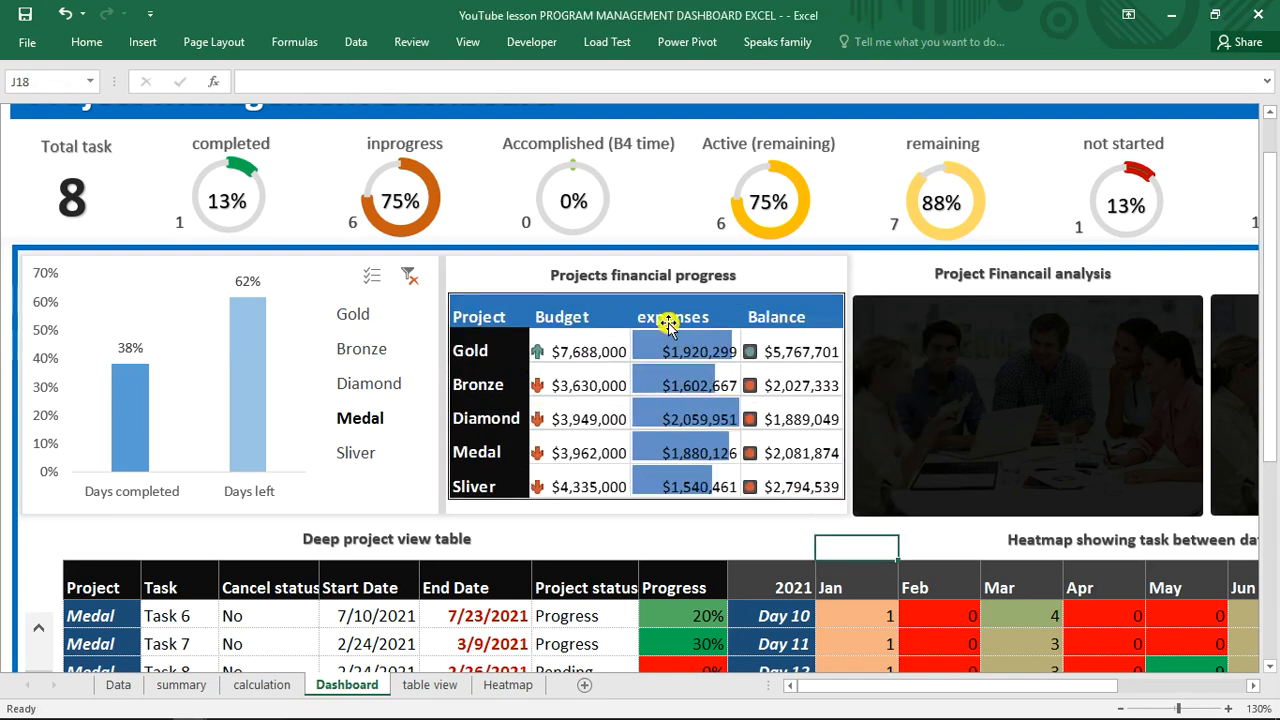
{"action": "left_click", "coordinate": [668, 326]}
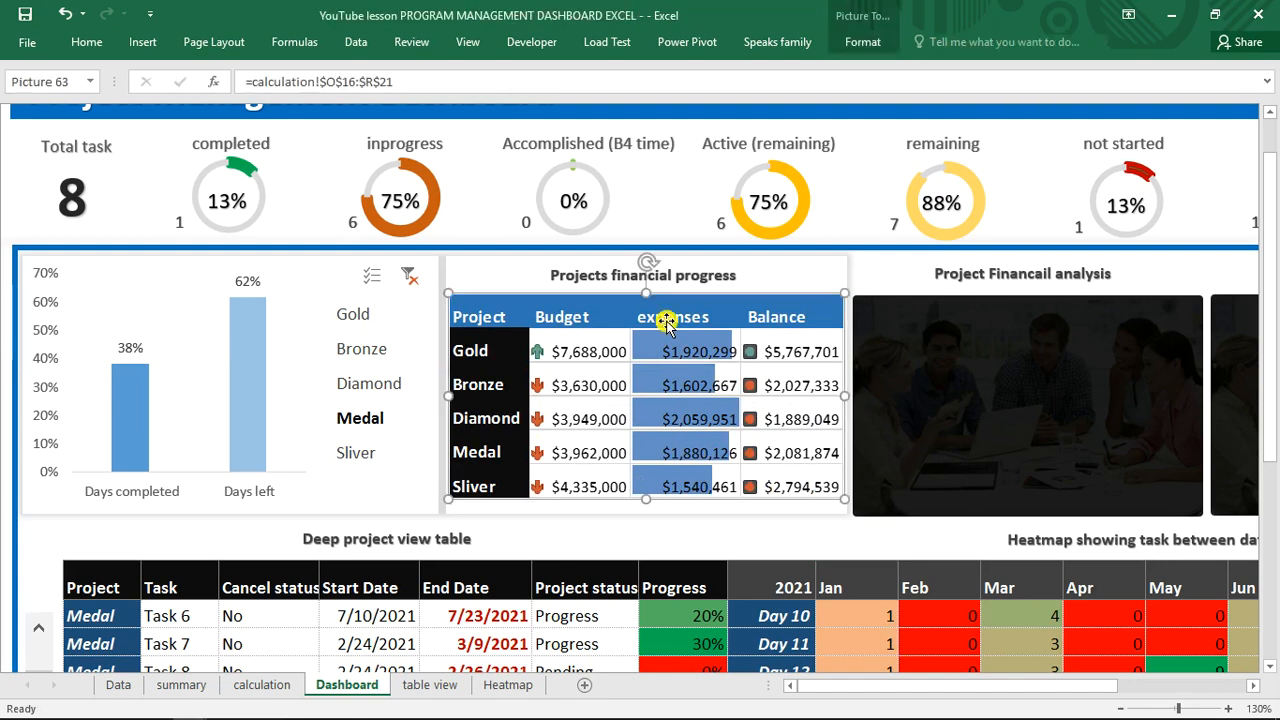
{"action": "left_click", "coordinate": [686, 528]}
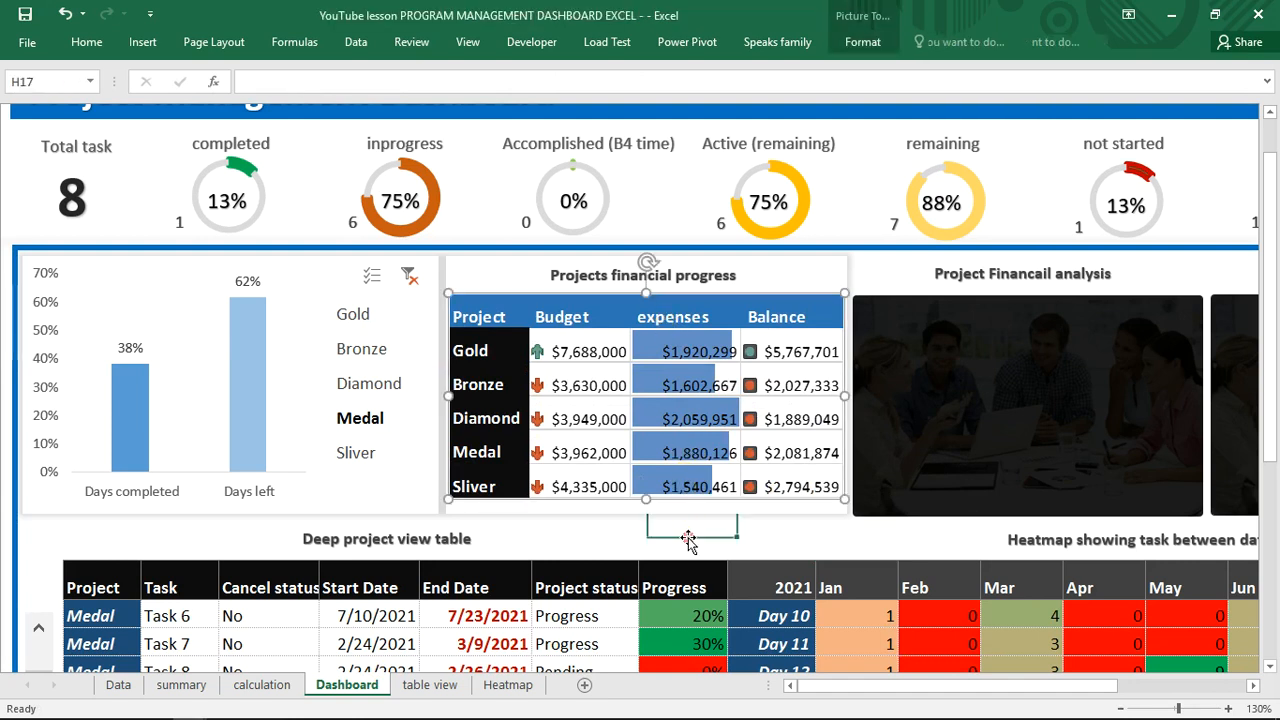
- Set the linked financial table picture on the Dashboard to no fill and no line
{"action": "left_click", "coordinate": [615, 311]}
{"action": "right_click", "coordinate": [615, 311]}
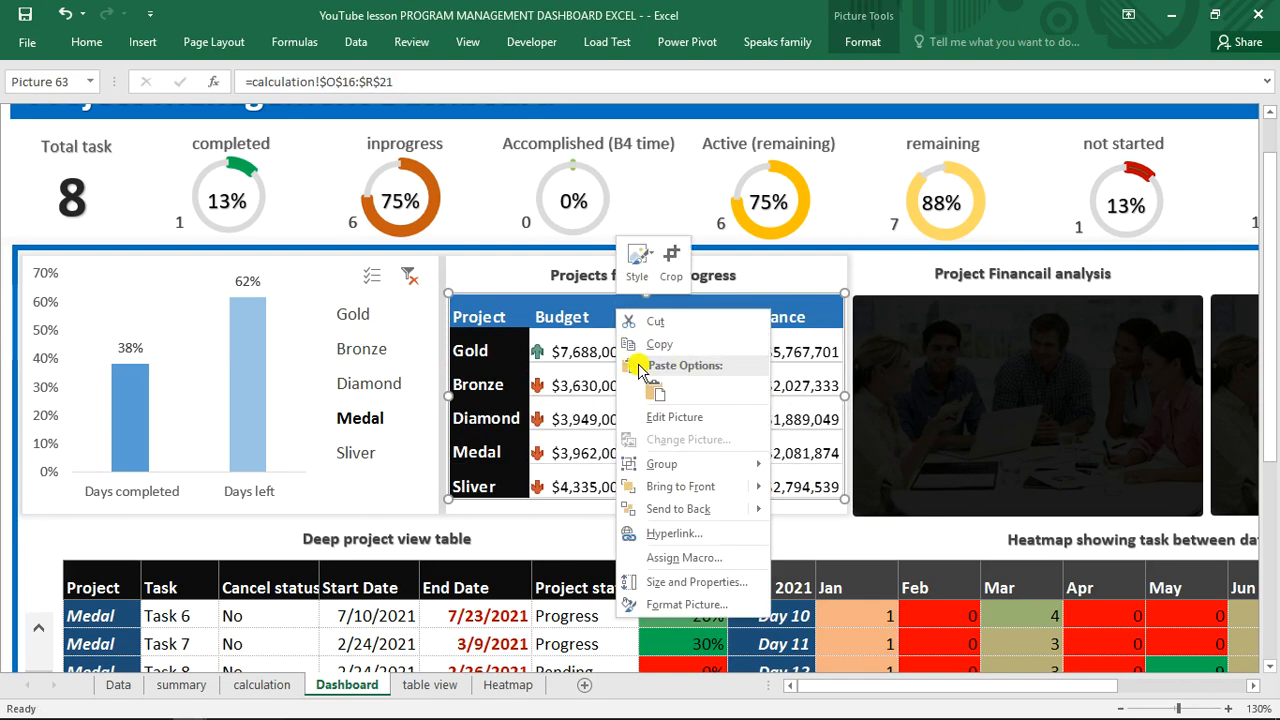
{"action": "left_click", "coordinate": [665, 610]}
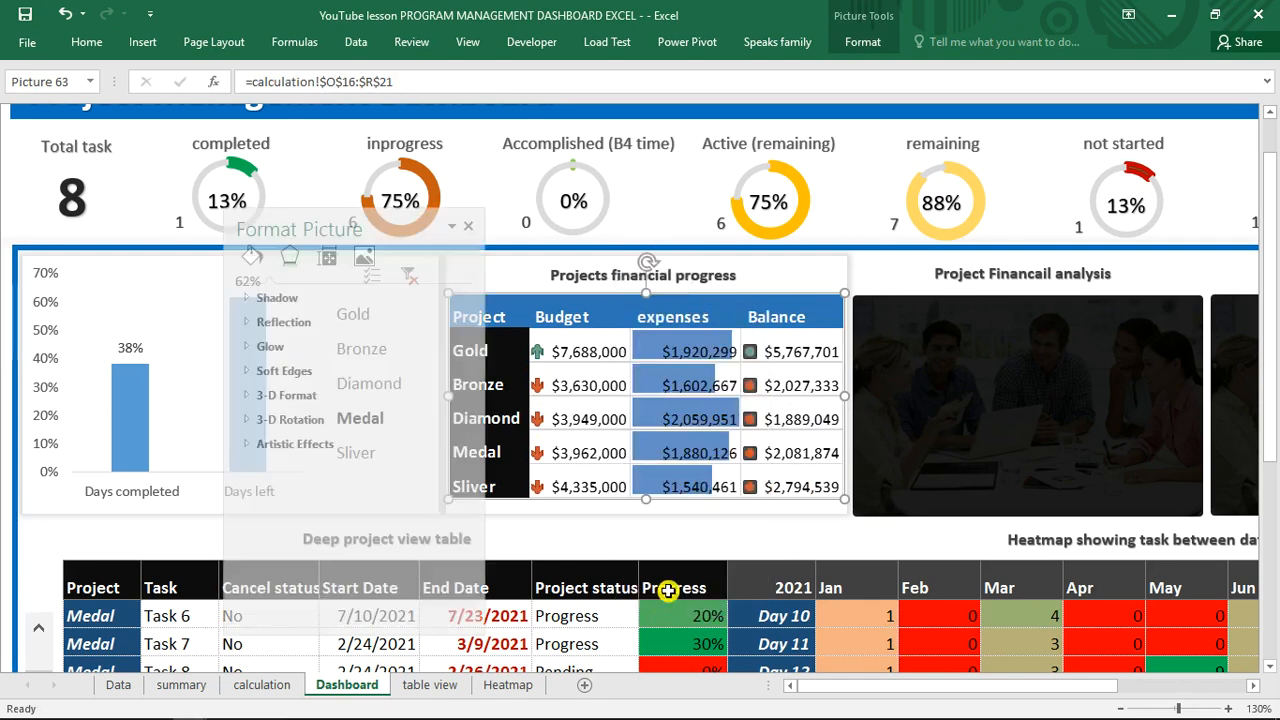
{"action": "left_click", "coordinate": [251, 268]}
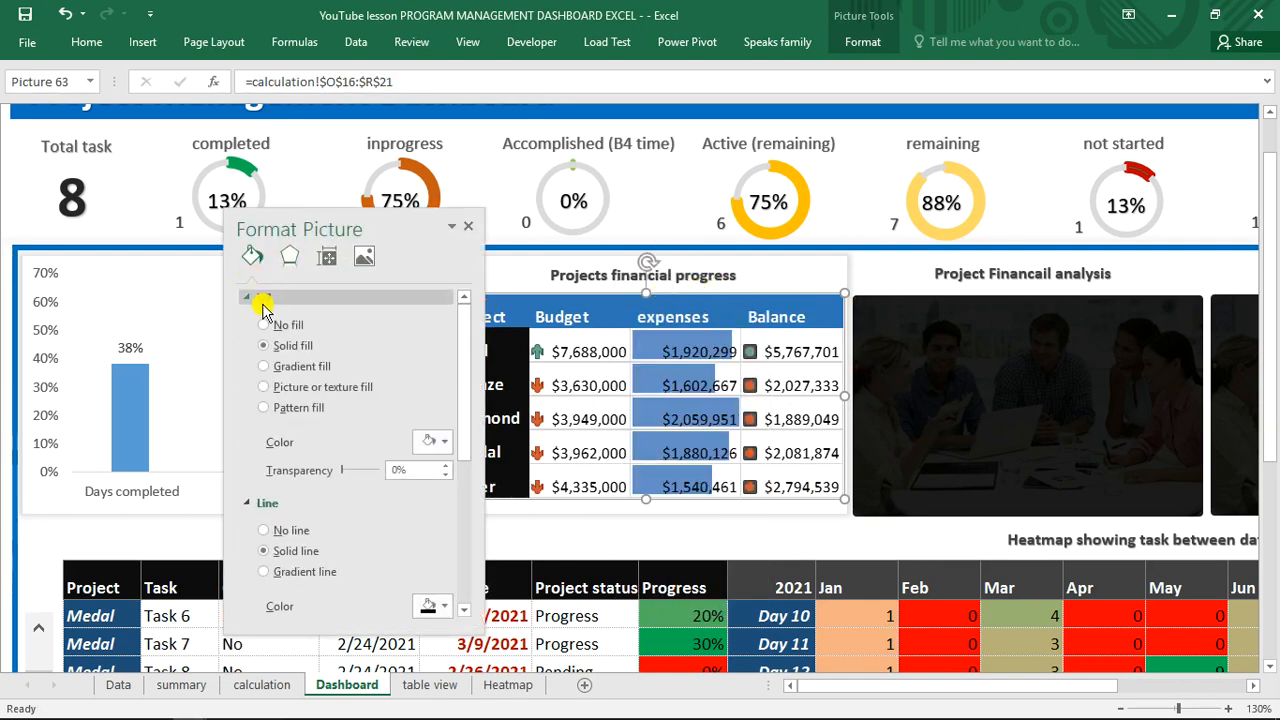
{"action": "left_click", "coordinate": [265, 531]}
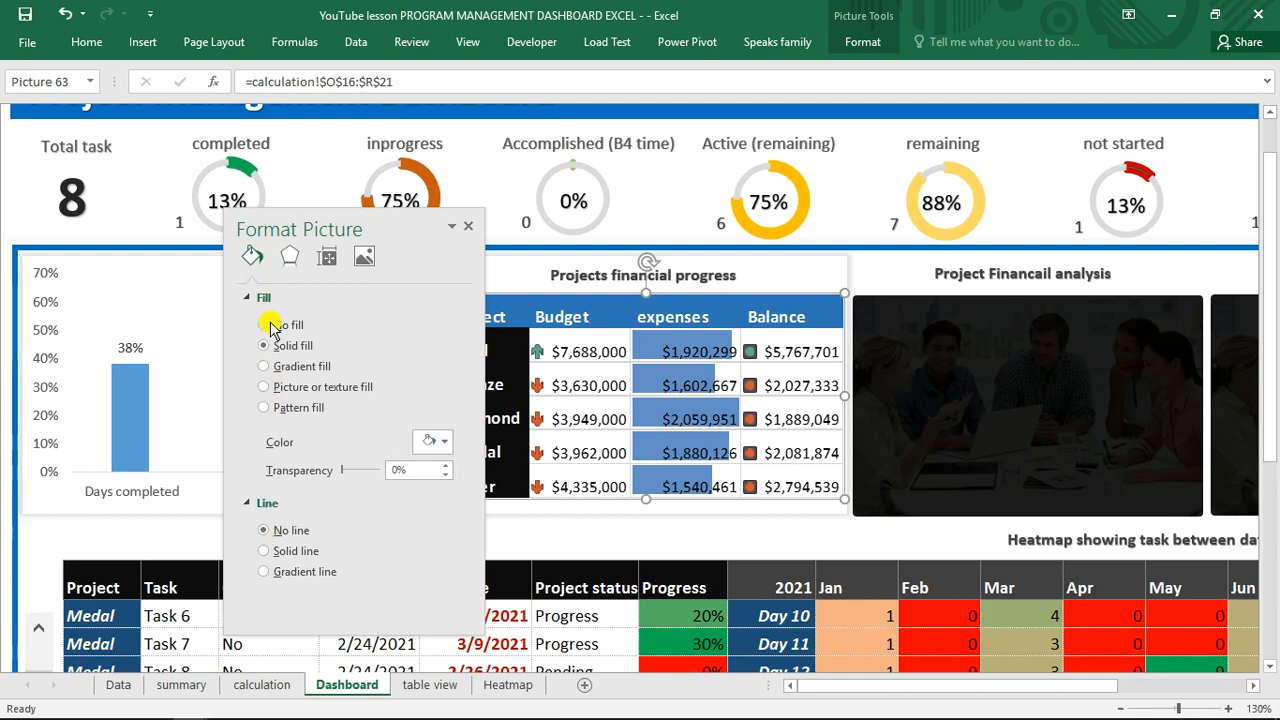
{"action": "left_click", "coordinate": [265, 325]}
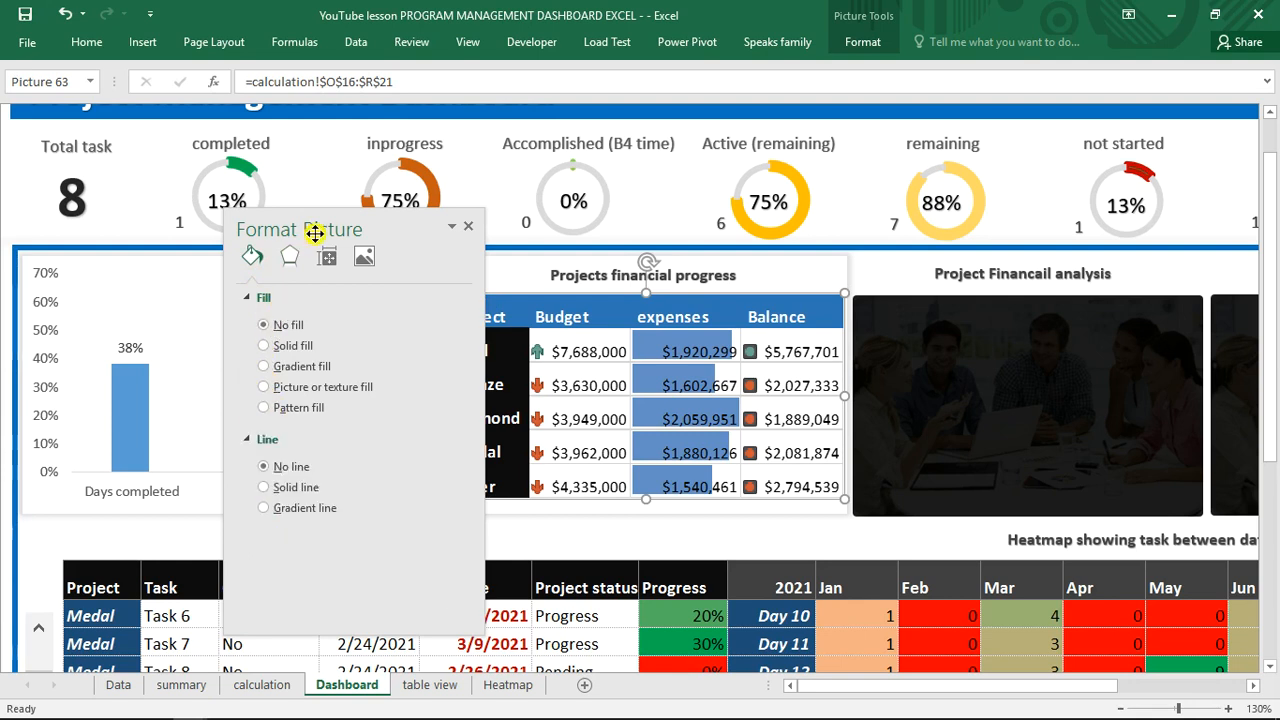
{"action": "left_click_drag", "start_coordinate": [325, 220], "coordinate": [246, 226]}
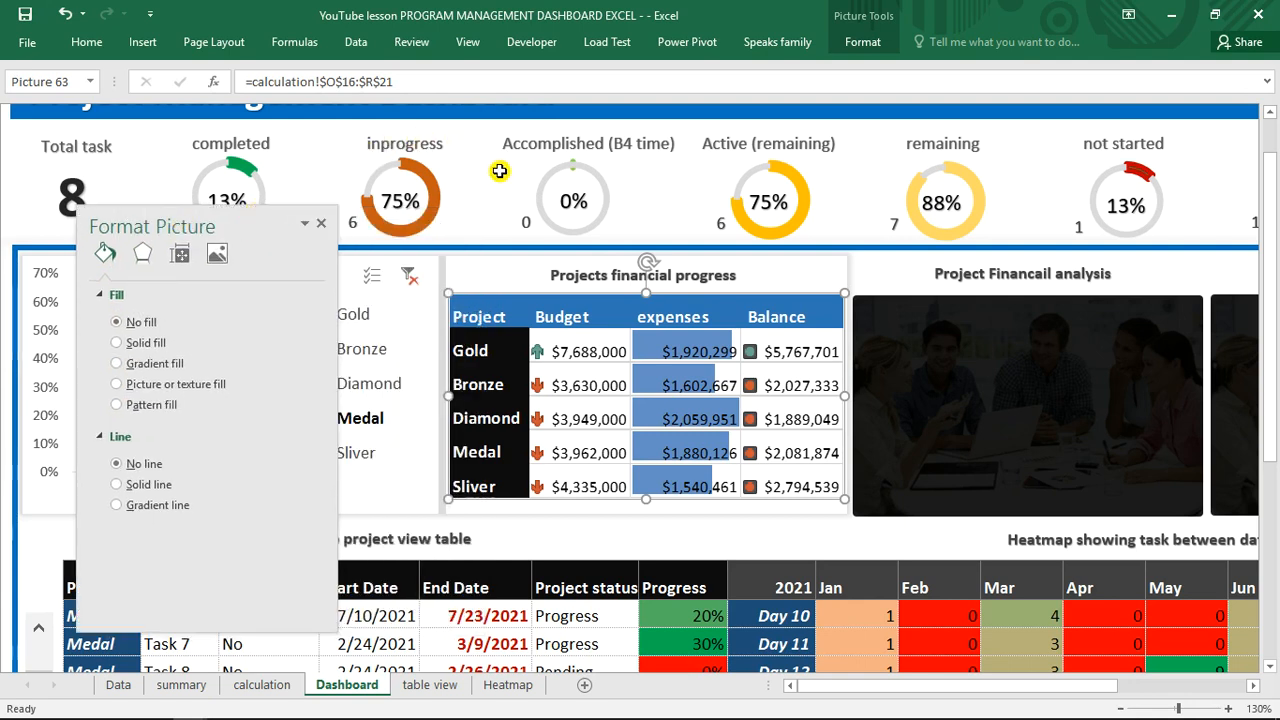
{"action": "left_click", "coordinate": [621, 537]}
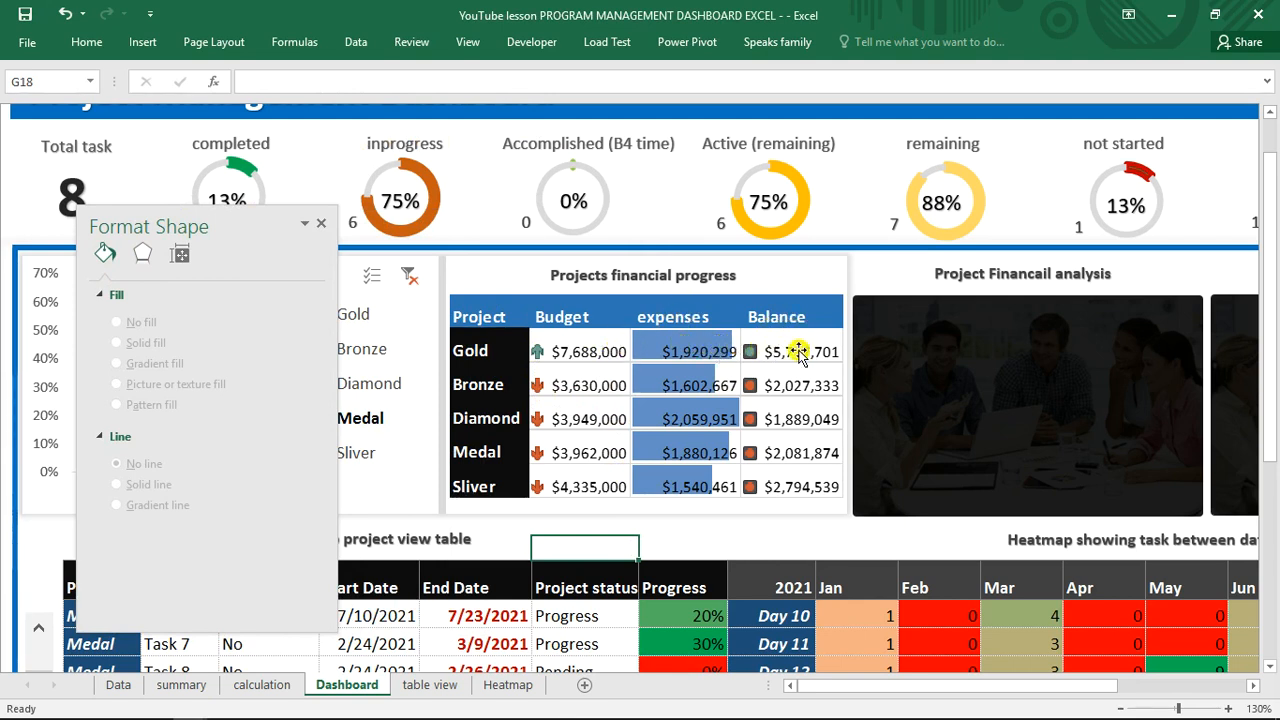
{"action": "left_click", "coordinate": [321, 223]}
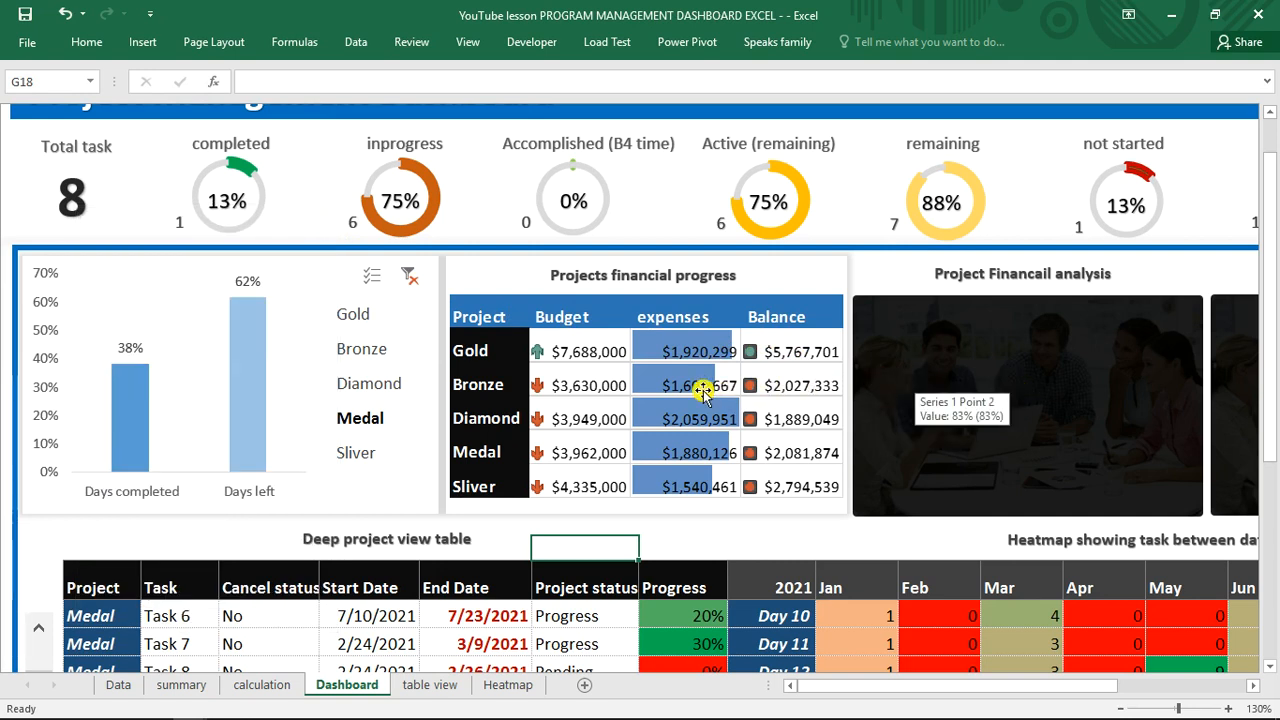
- Examine the Project Financail analysis chart in the finished reference dashboard workbook, then return to the lesson workbook
{"action": "mouse_move", "coordinate": [200, 712]}
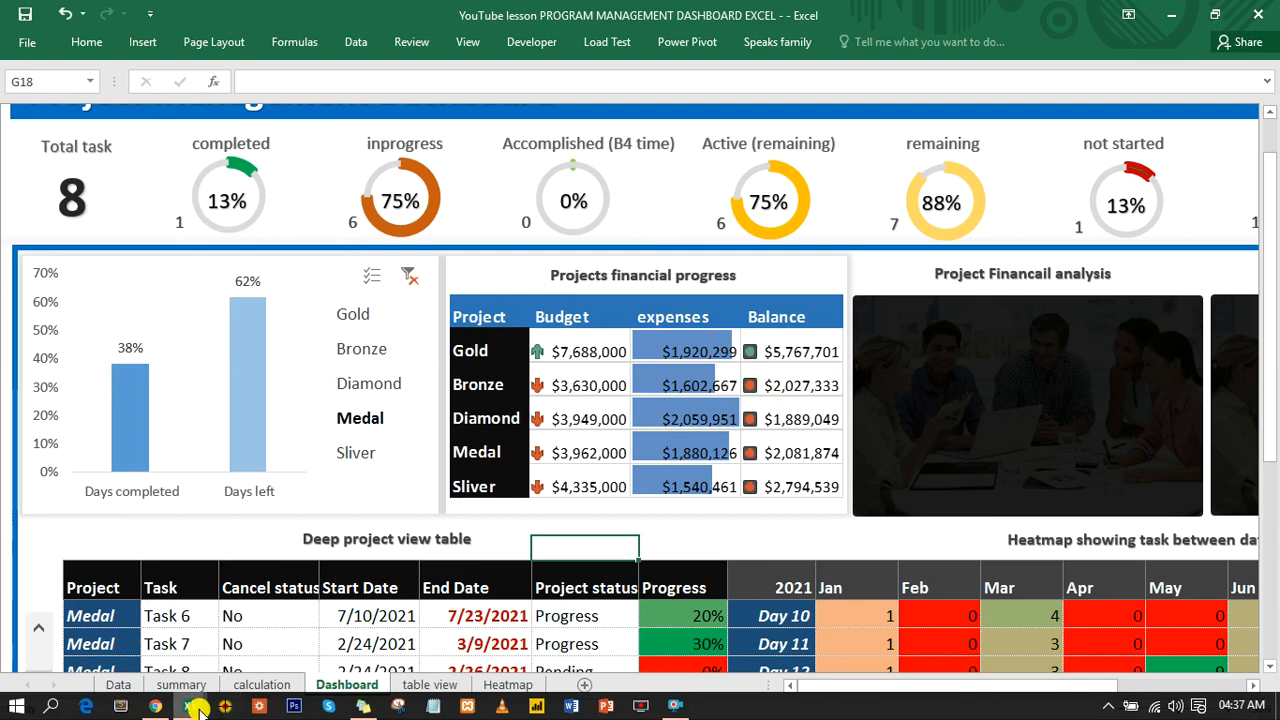
{"action": "left_click", "coordinate": [110, 640]}
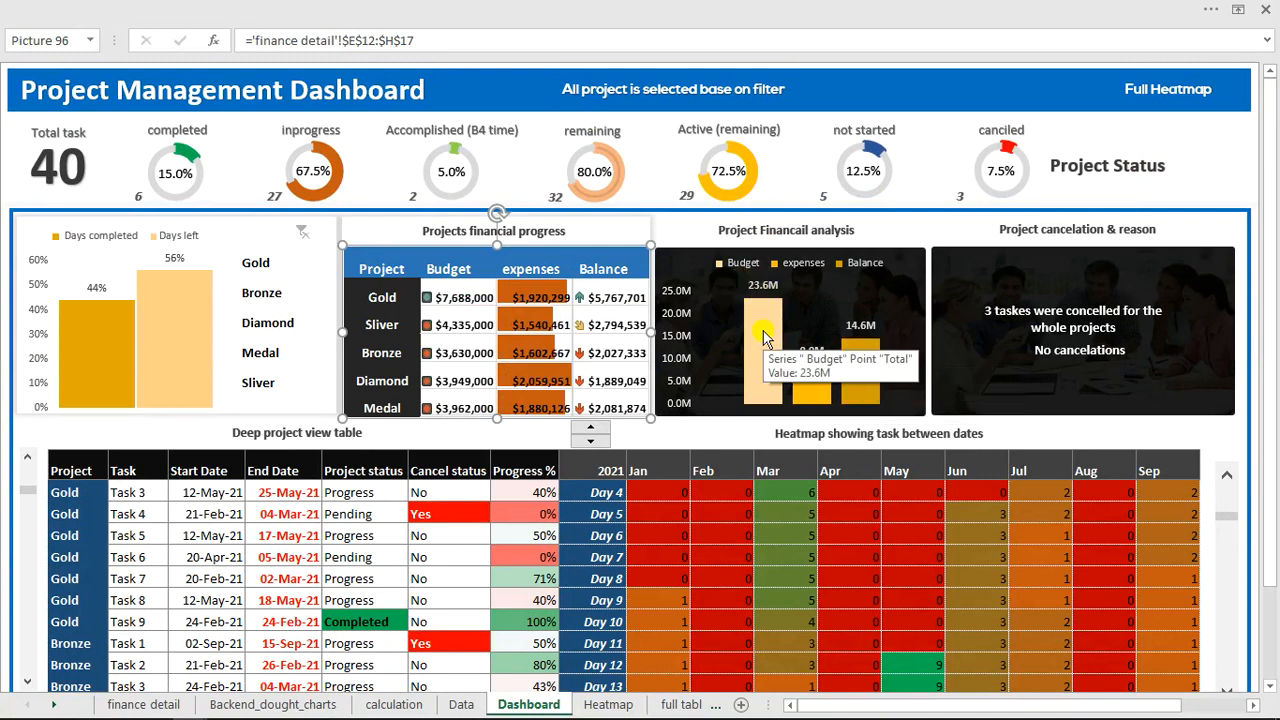
{"action": "mouse_move", "coordinate": [185, 708]}
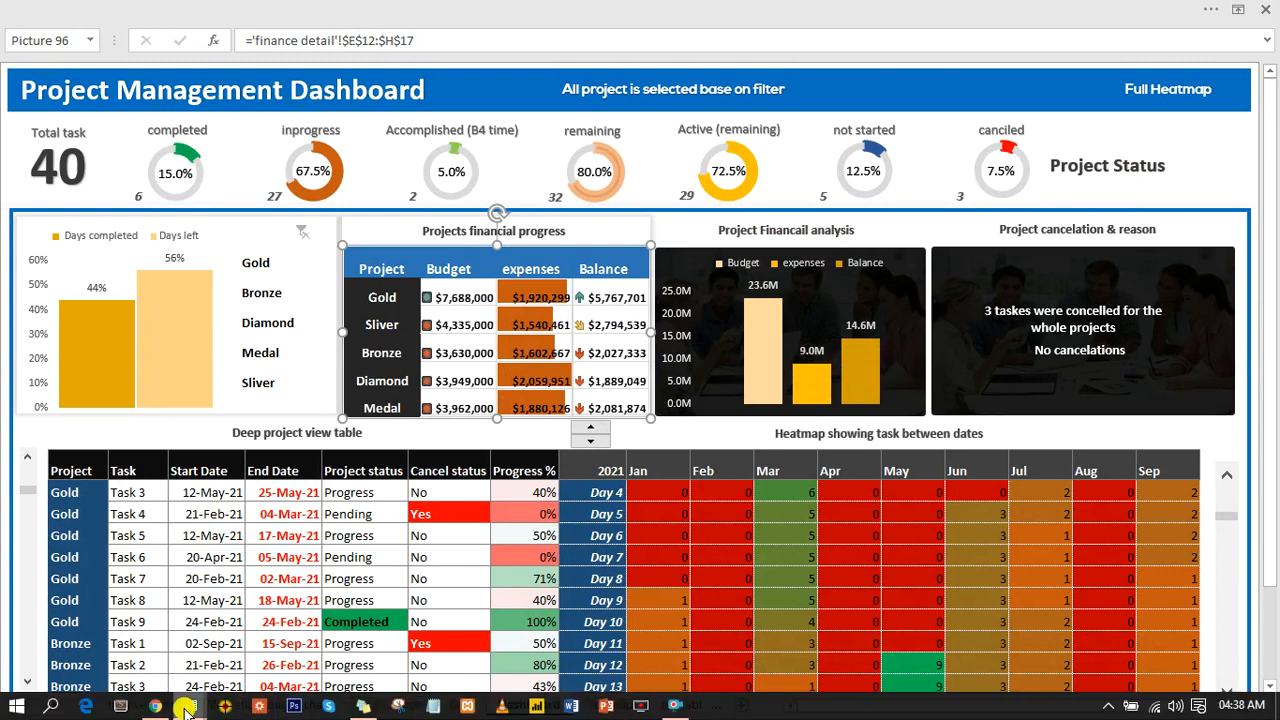
{"action": "left_click", "coordinate": [258, 628]}
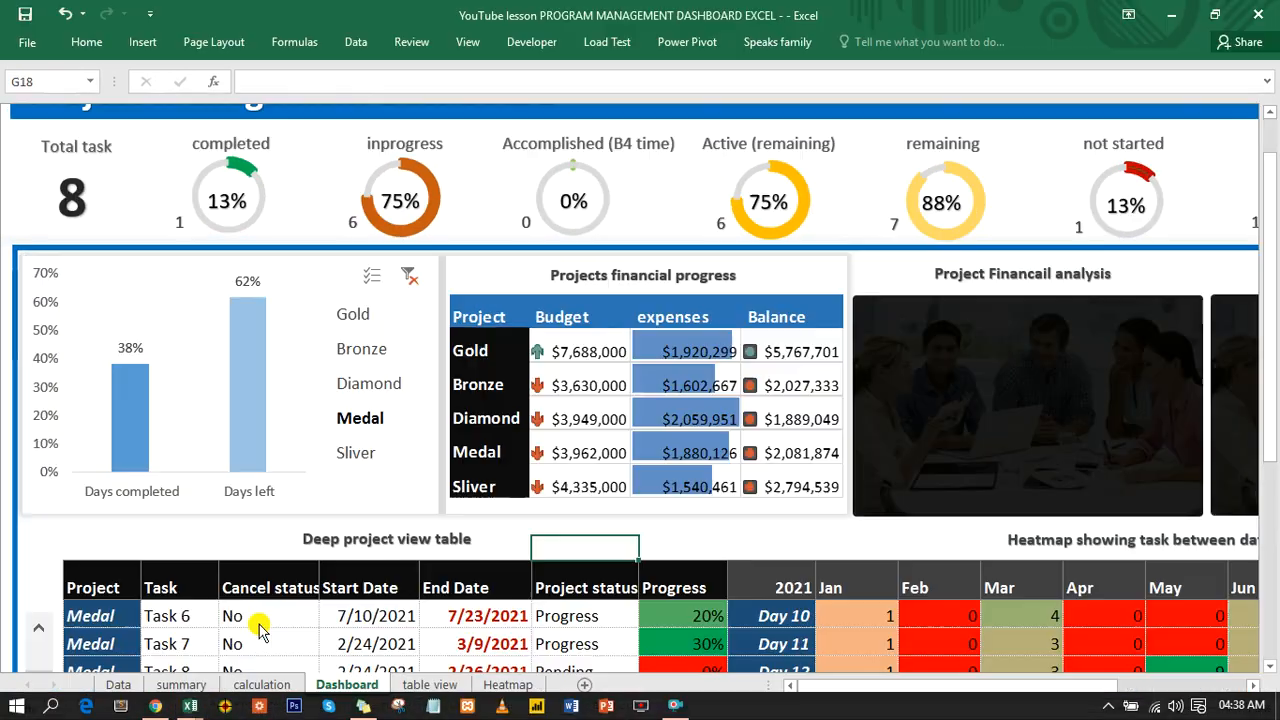
- Copy the project financial pivot table O6:R12 on the calculation sheet and paste it at U6
{"action": "left_click", "coordinate": [280, 686]}
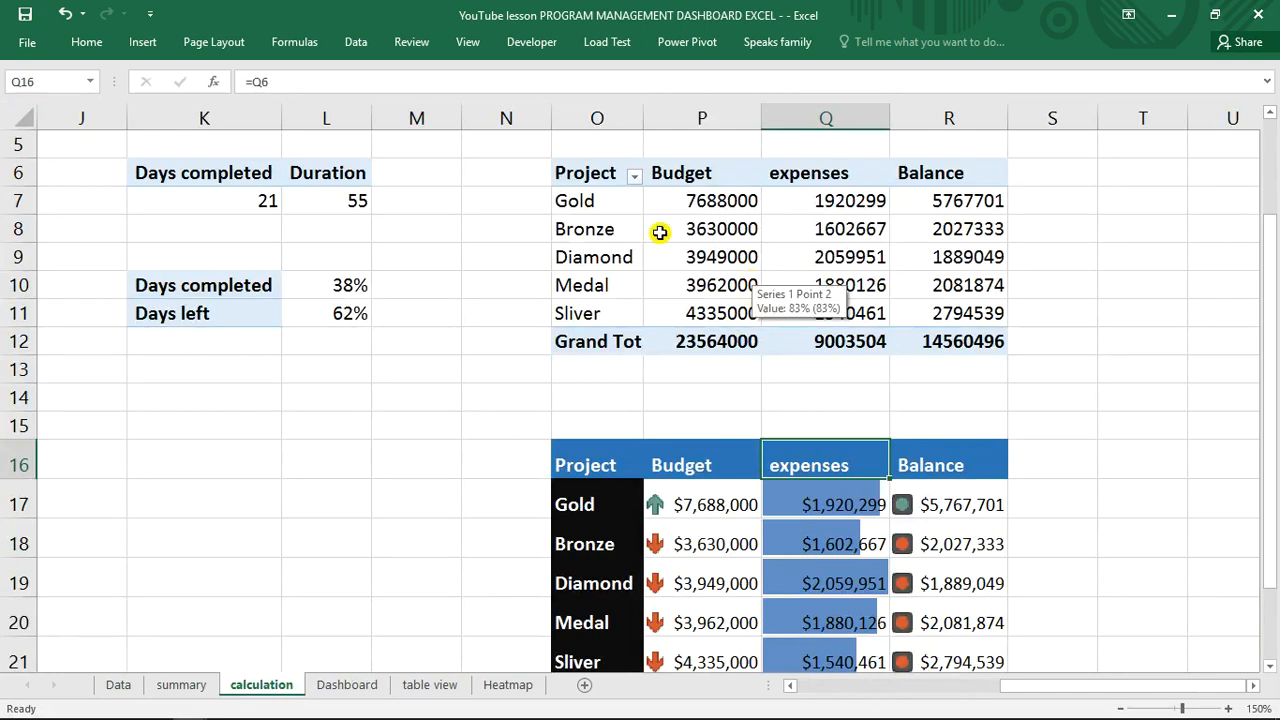
{"action": "left_click_drag", "start_coordinate": [598, 176], "coordinate": [967, 338]}
{"action": "key", "text": "ctrl+c"}
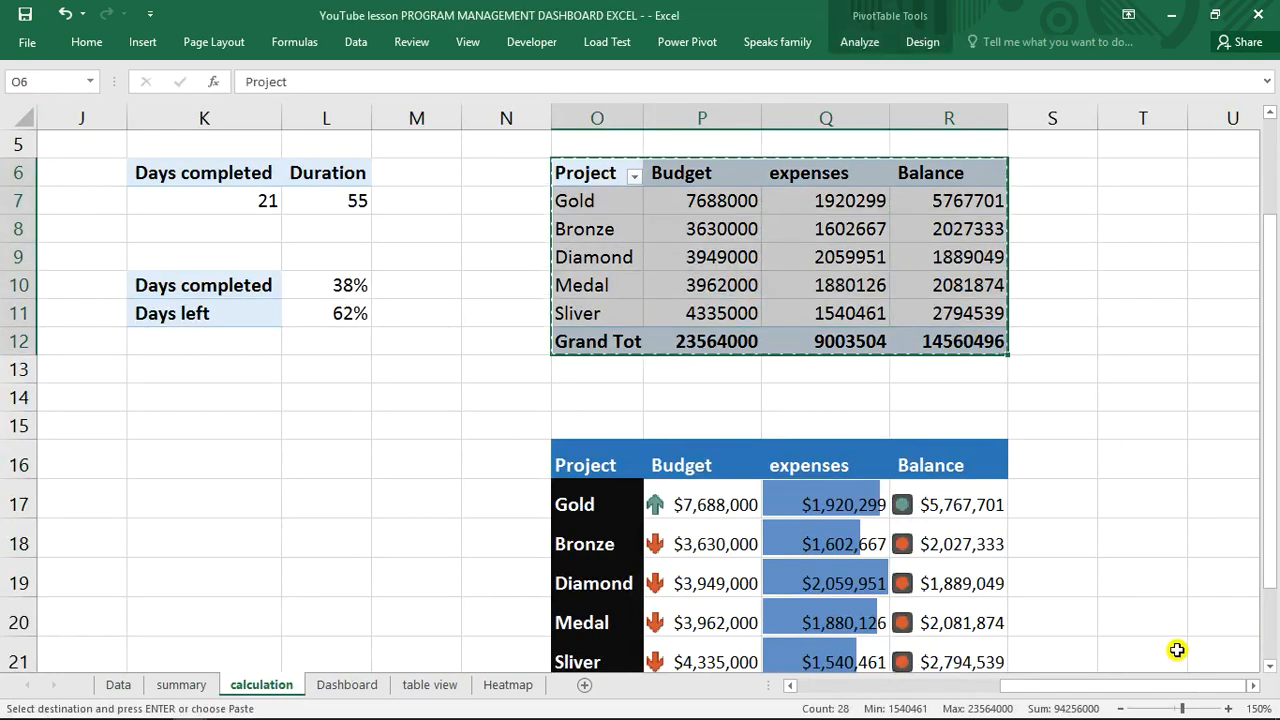
{"action": "scroll", "coordinate": [1252, 688], "scroll_direction": "right", "scroll_amount": 5}
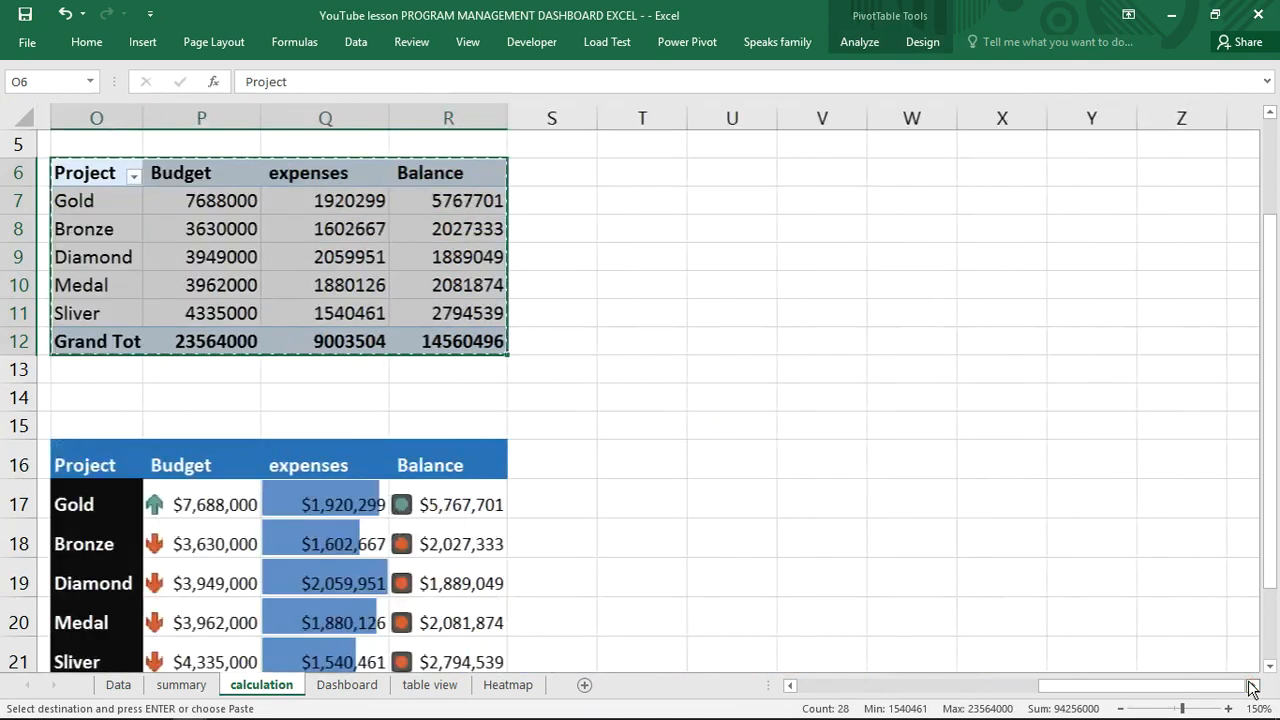
{"action": "left_click", "coordinate": [688, 185]}
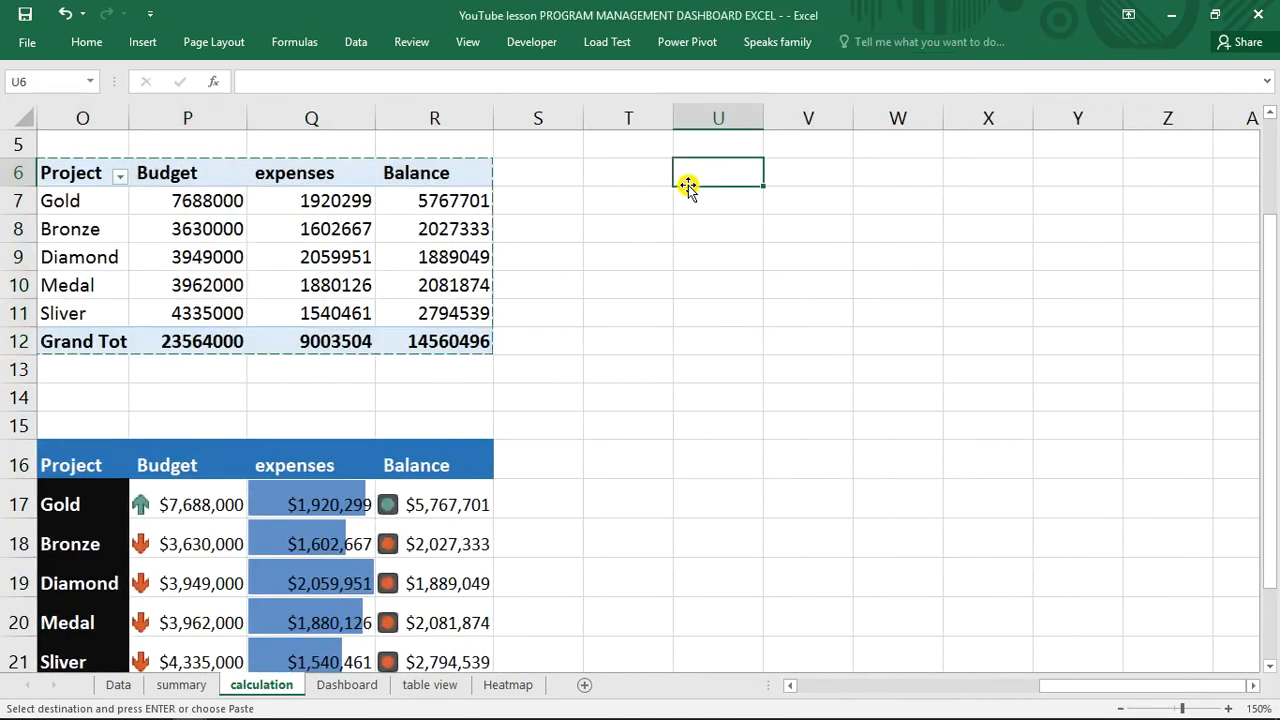
{"action": "key", "text": "ctrl+v"}
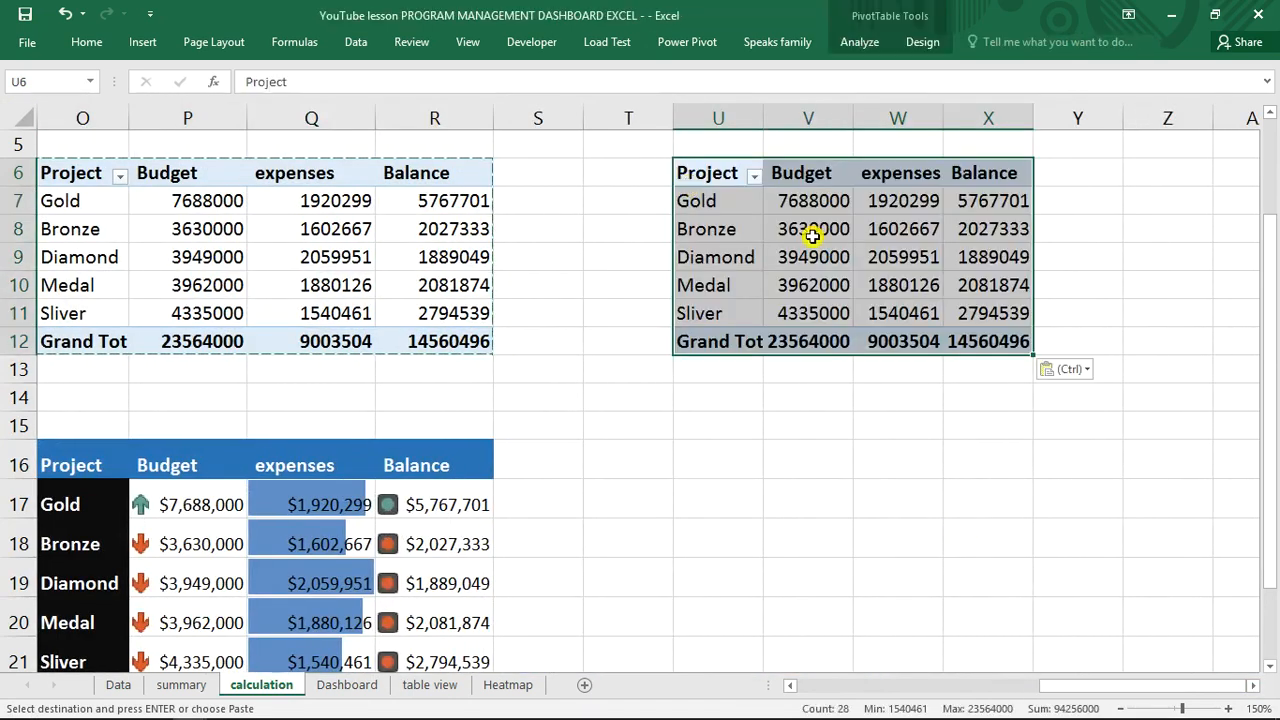
- Remove the Project field from the rows of the copied pivot table, leaving only the Budget, expenses and Balance totals
{"action": "left_click", "coordinate": [810, 233]}
{"action": "right_click", "coordinate": [813, 232]}
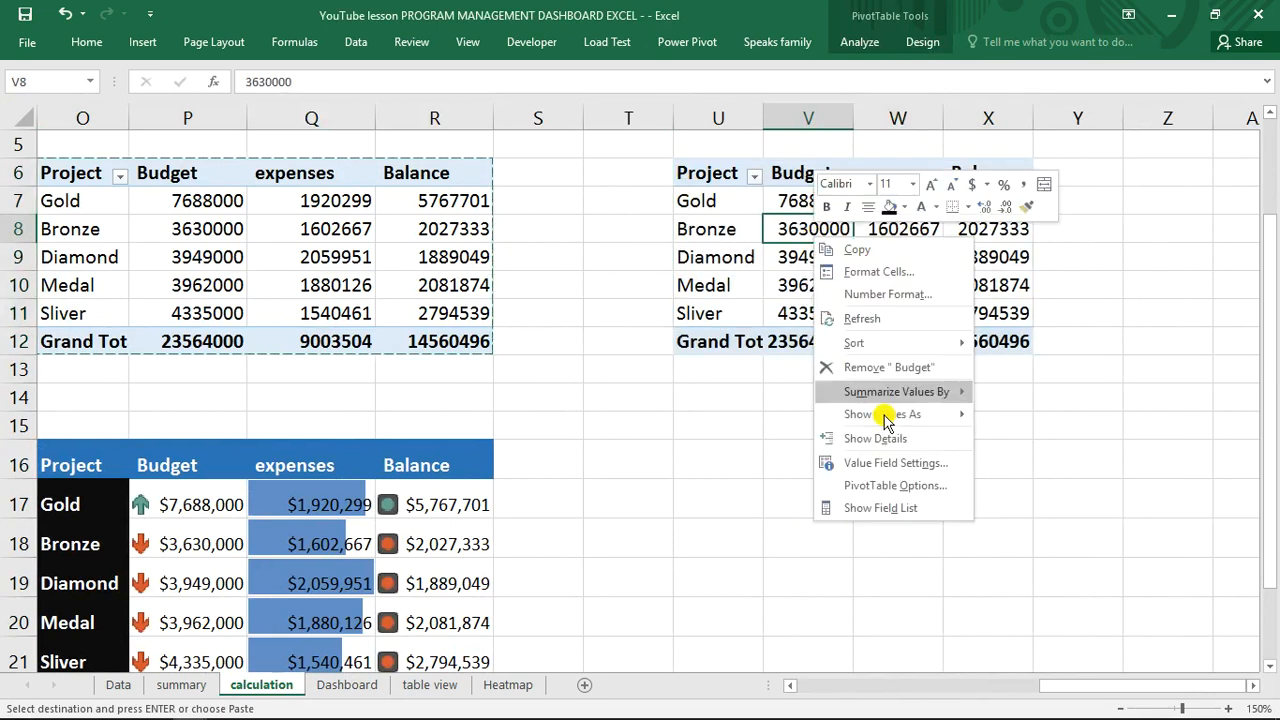
{"action": "left_click", "coordinate": [910, 508]}
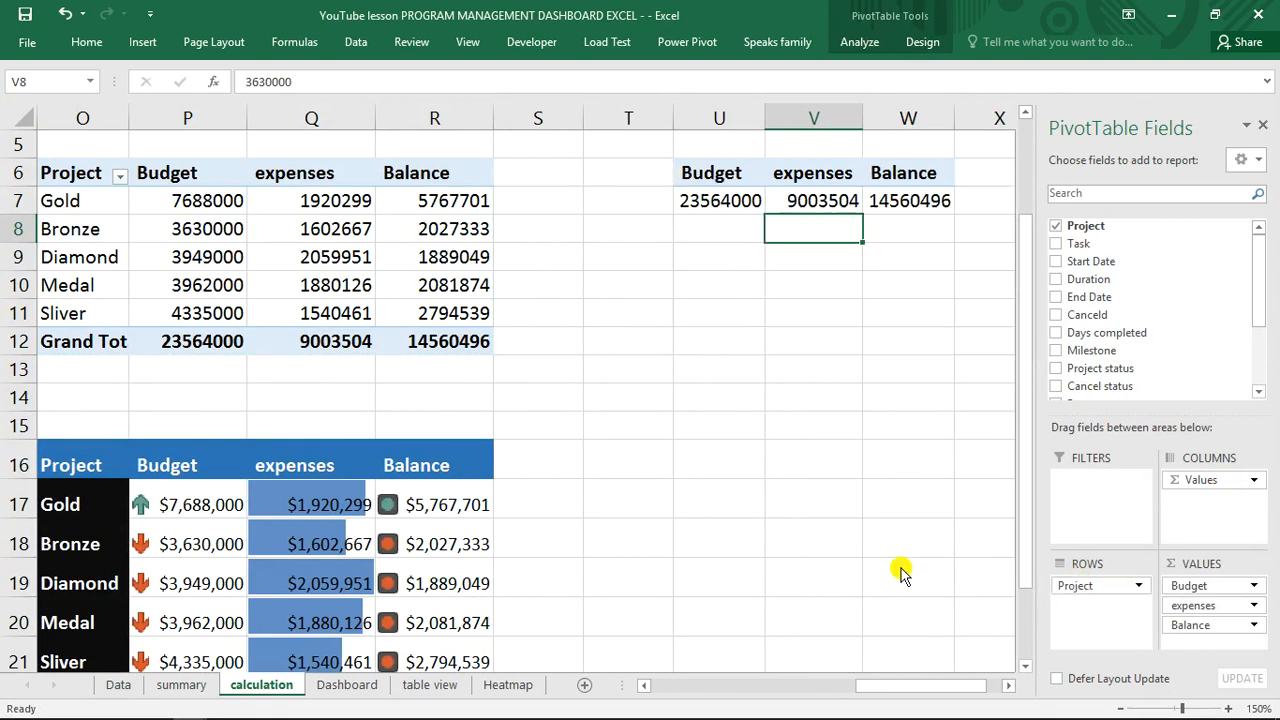
- Insert a Clustered Column pivot chart based on the Budget, expenses and Balance totals pivot table
{"action": "left_click", "coordinate": [848, 203]}
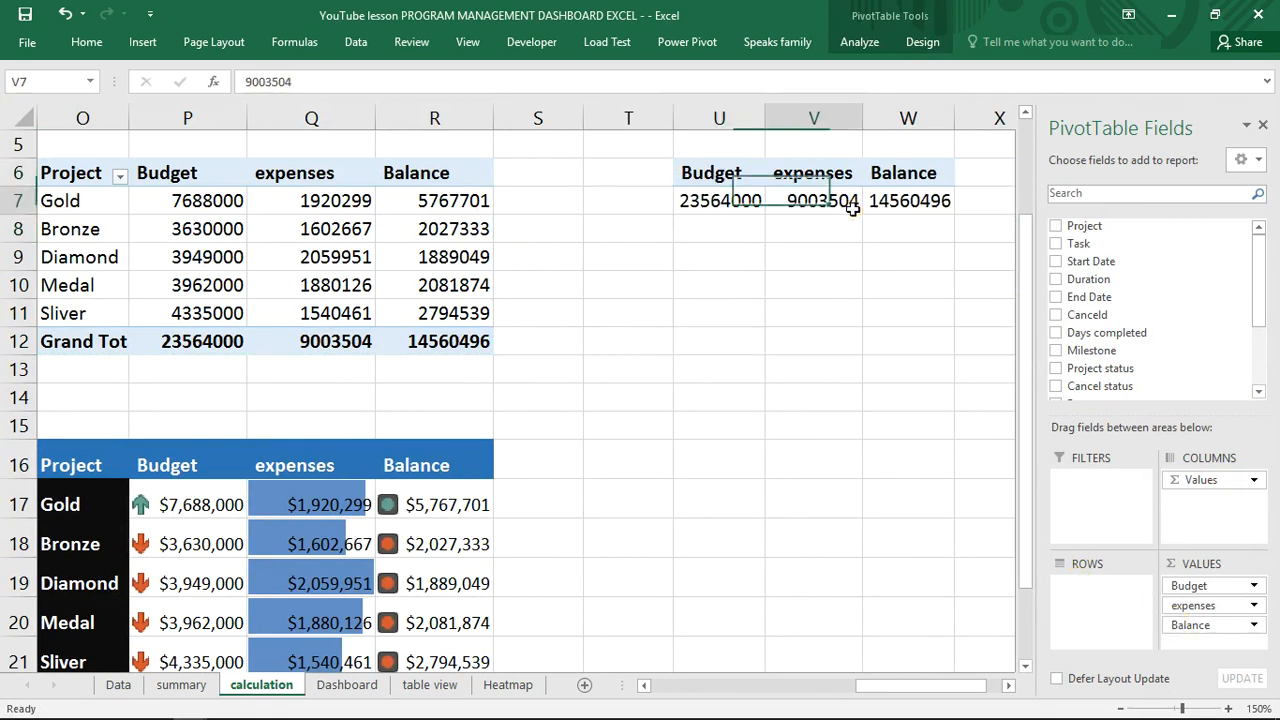
{"action": "left_click", "coordinate": [849, 46]}
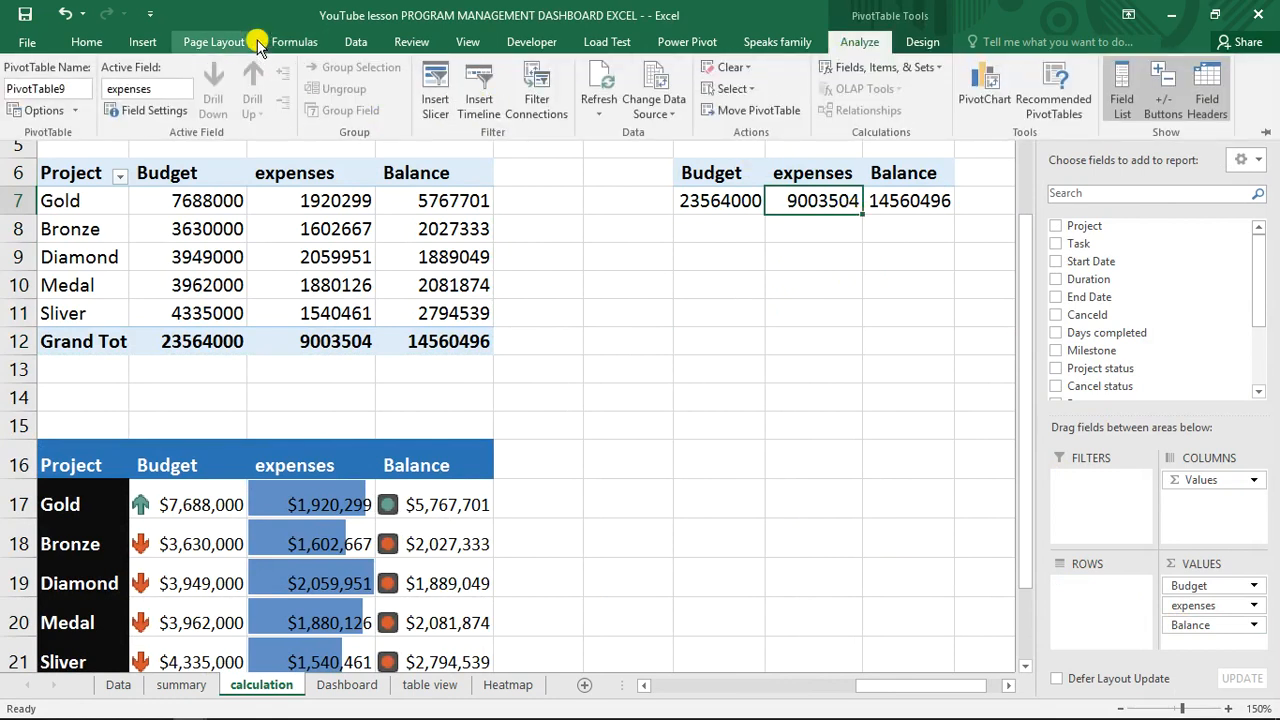
{"action": "left_click", "coordinate": [139, 44]}
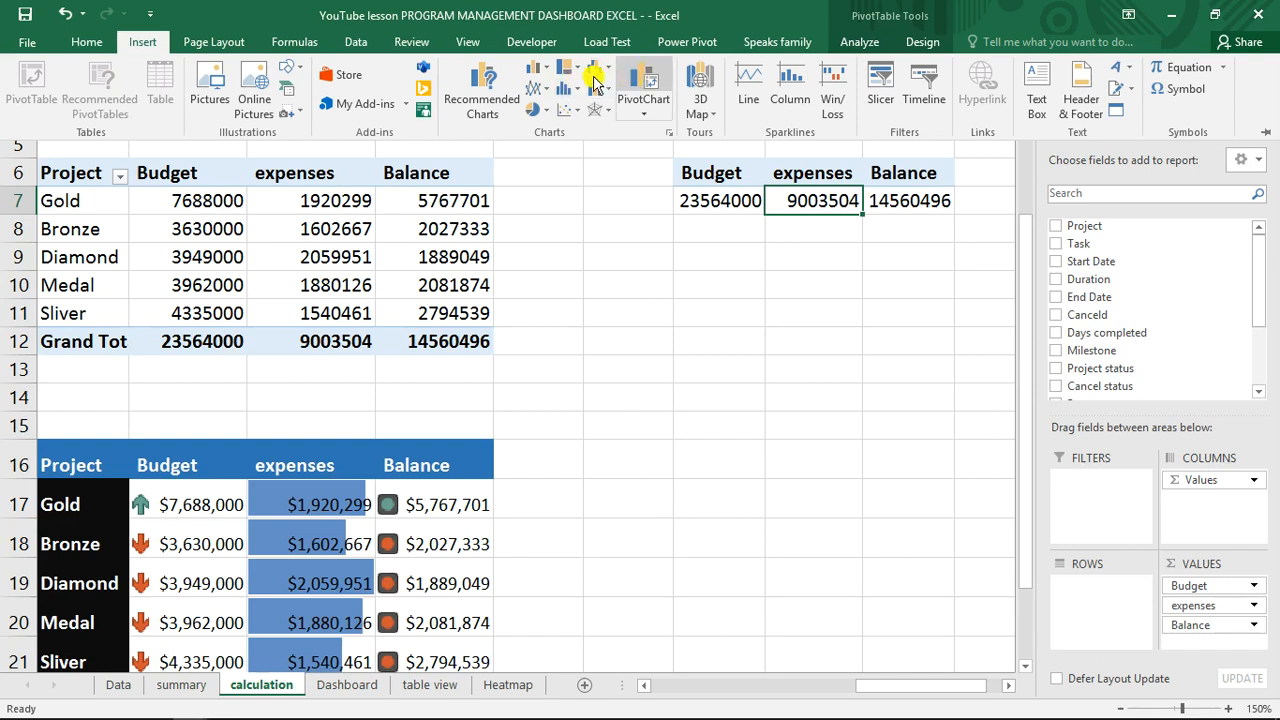
{"action": "left_click", "coordinate": [862, 42]}
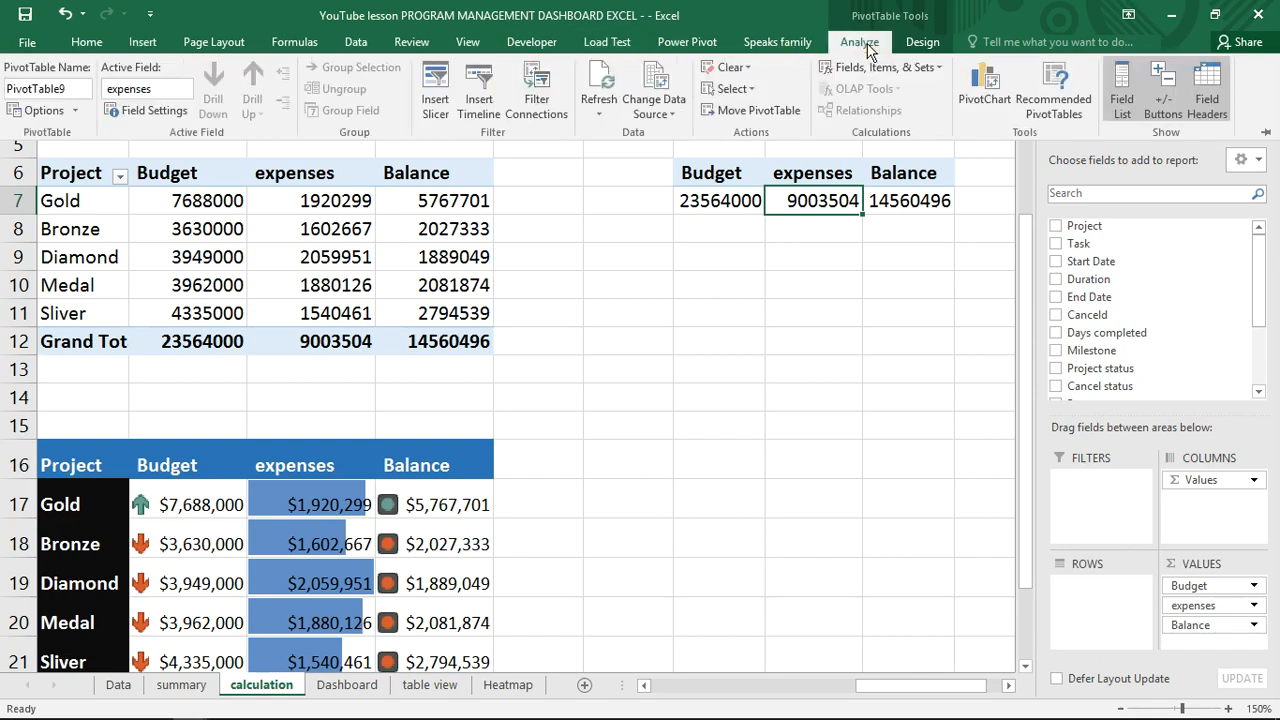
{"action": "left_click", "coordinate": [980, 70]}
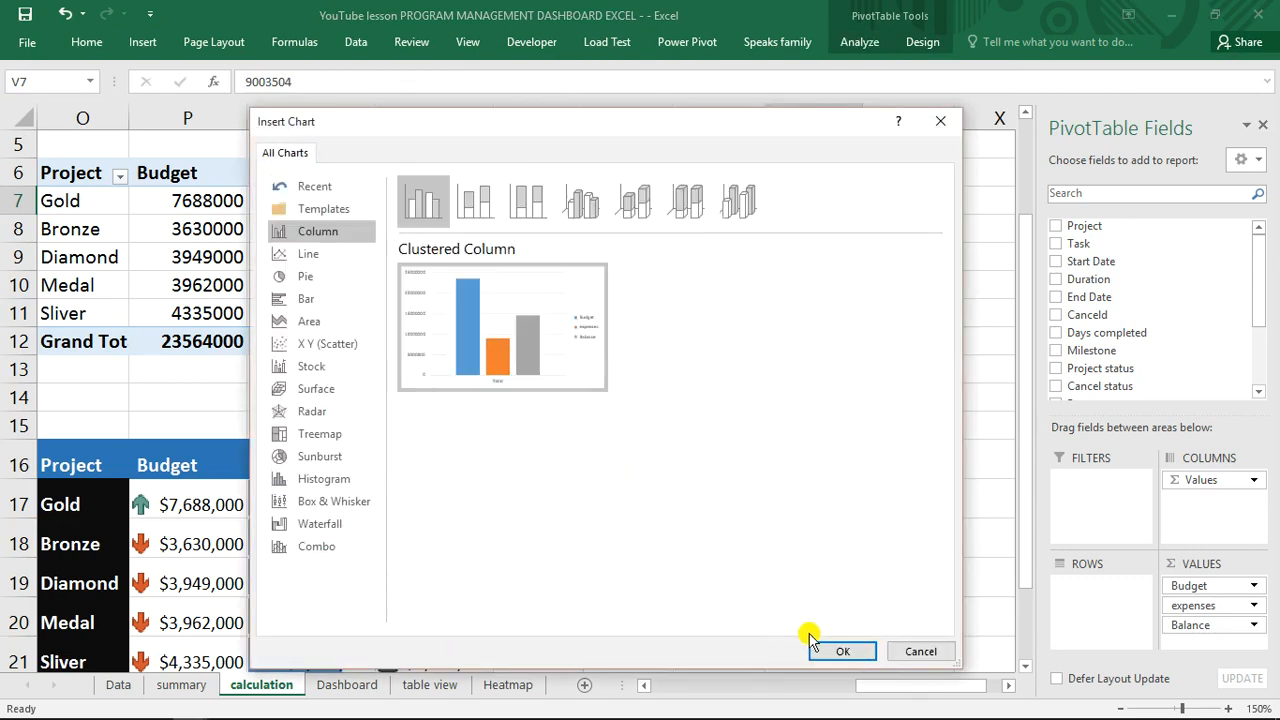
{"action": "mouse_move", "coordinate": [561, 375]}
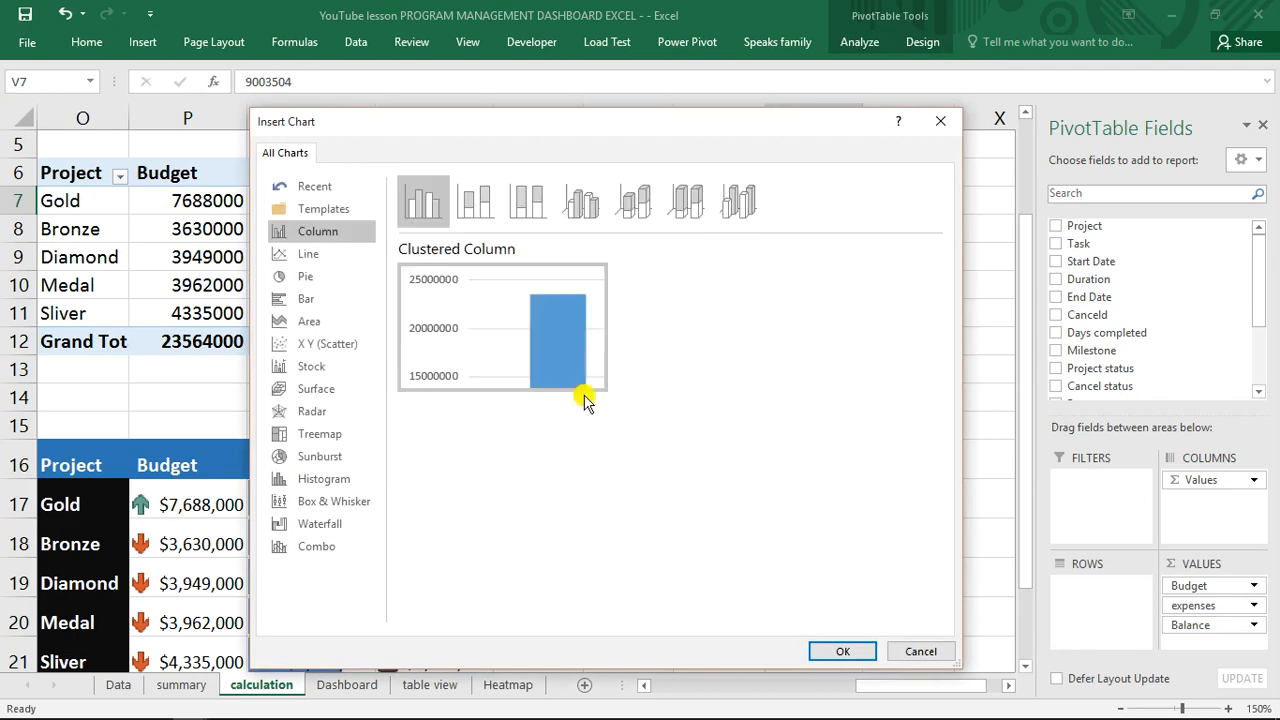
{"action": "left_click", "coordinate": [843, 652]}
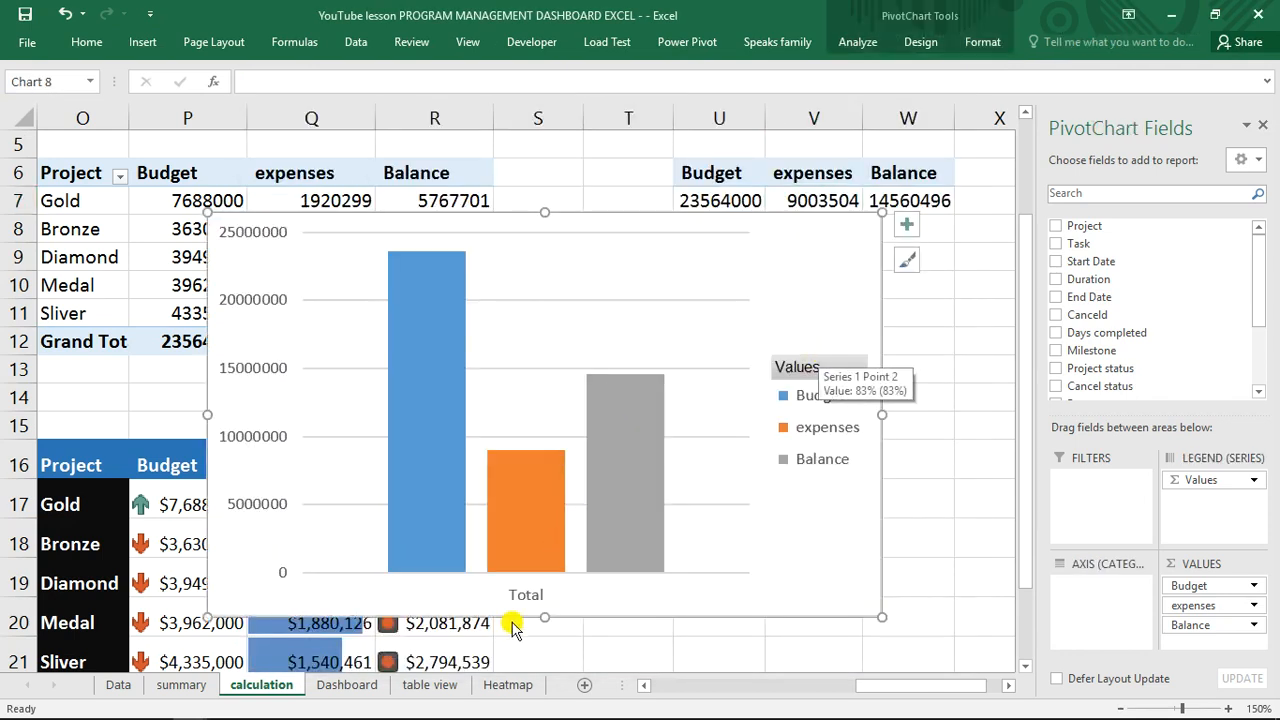
- Delete the horizontal axis label Total and the gridlines from the totals pivot chart
{"action": "left_click", "coordinate": [533, 600]}
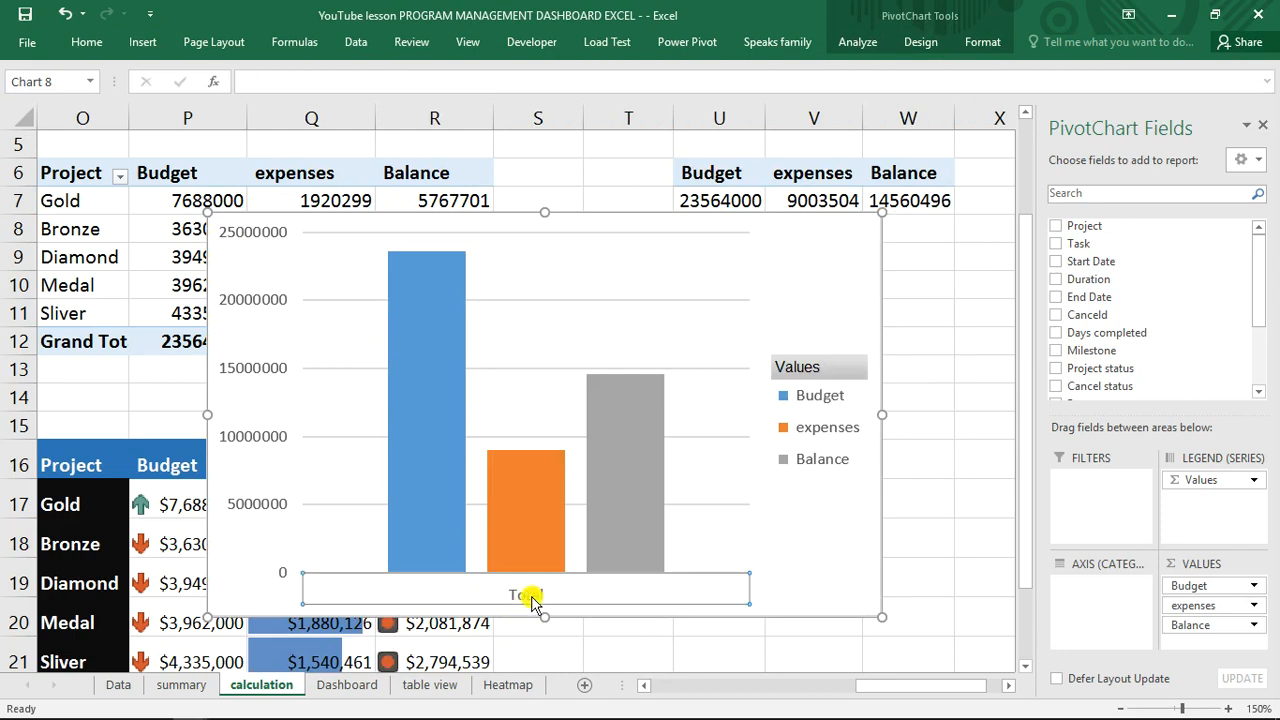
{"action": "key", "text": "Delete"}
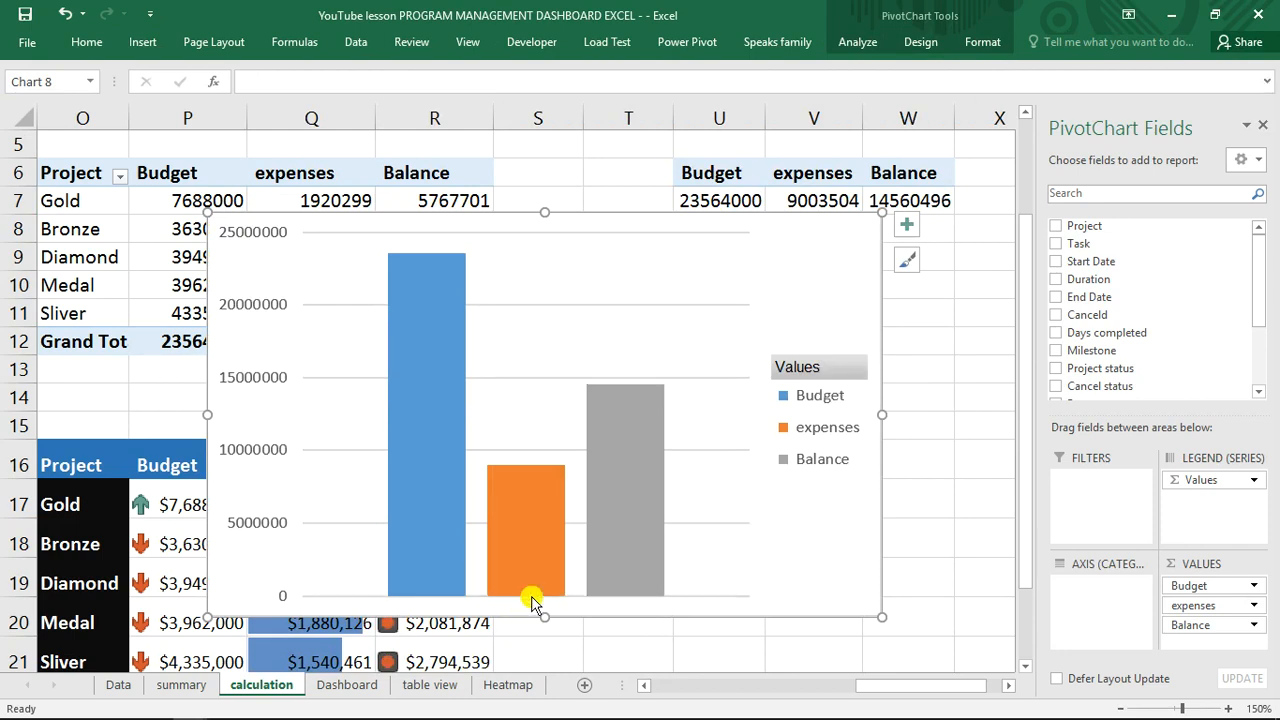
{"action": "left_click", "coordinate": [362, 305]}
{"action": "key", "text": "Delete"}
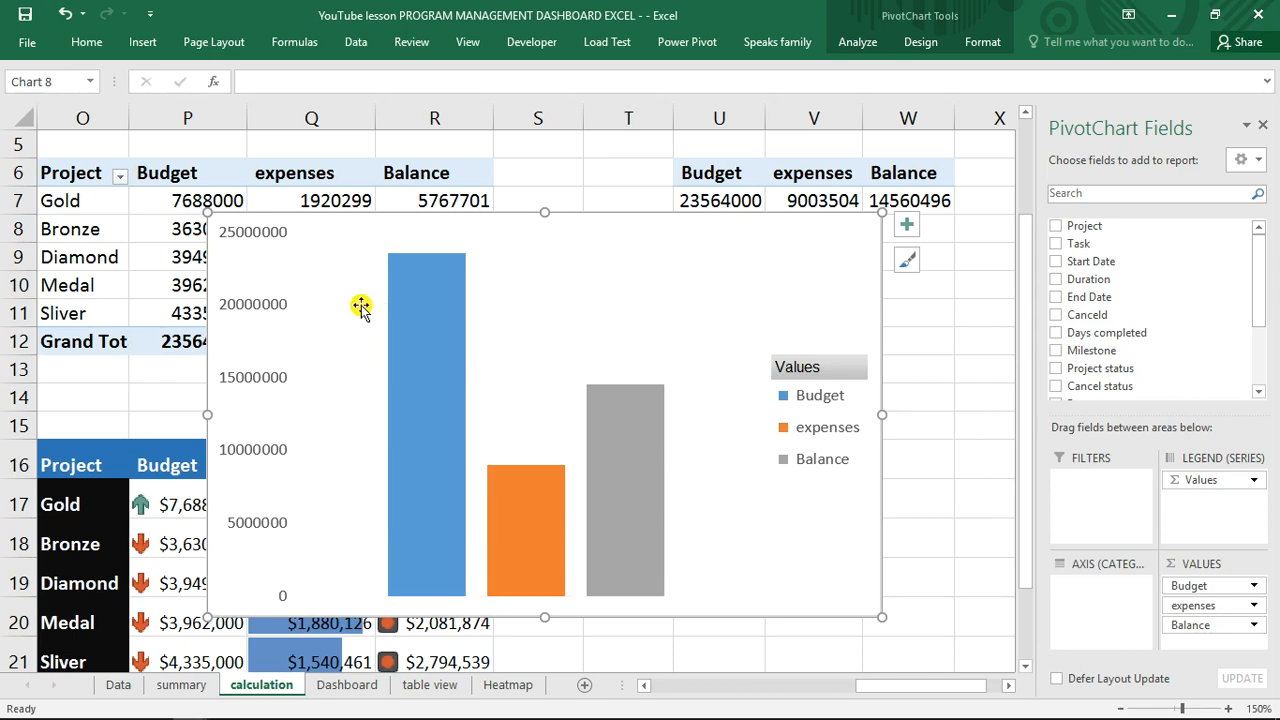
- Hide all field buttons on the totals pivot chart and add data labels to its columns
{"action": "right_click", "coordinate": [803, 369]}
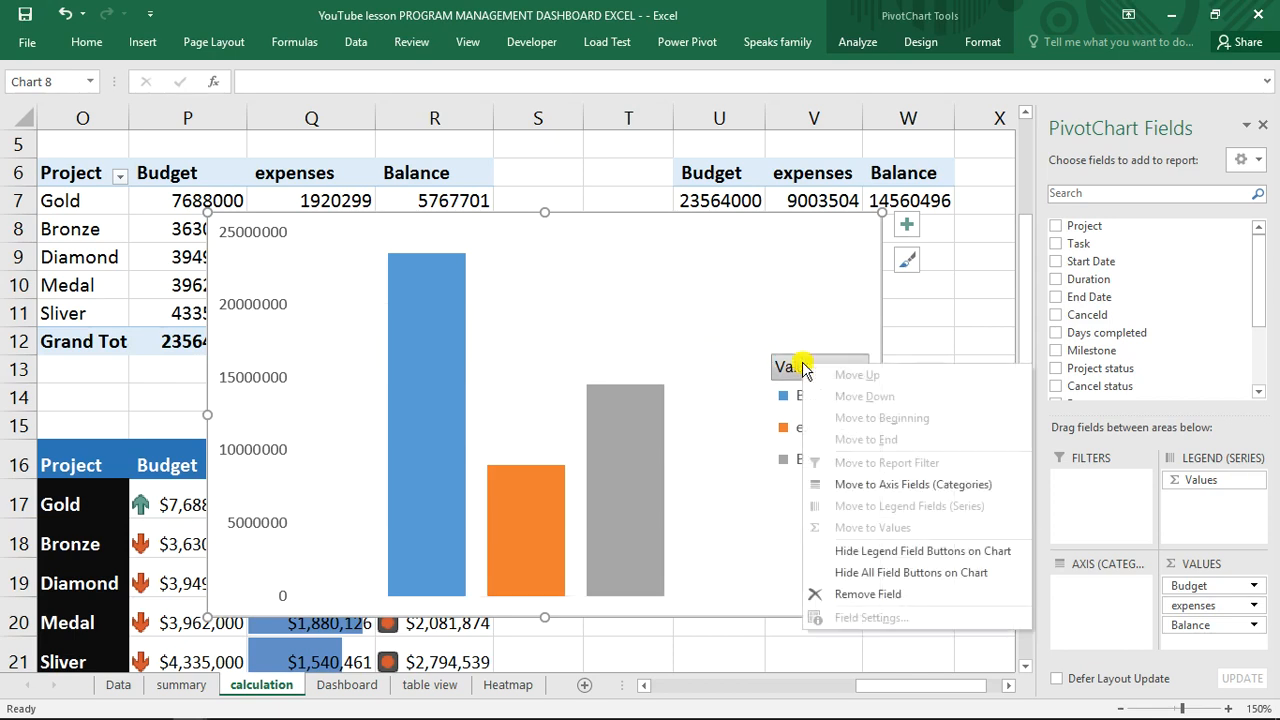
{"action": "left_click", "coordinate": [881, 573]}
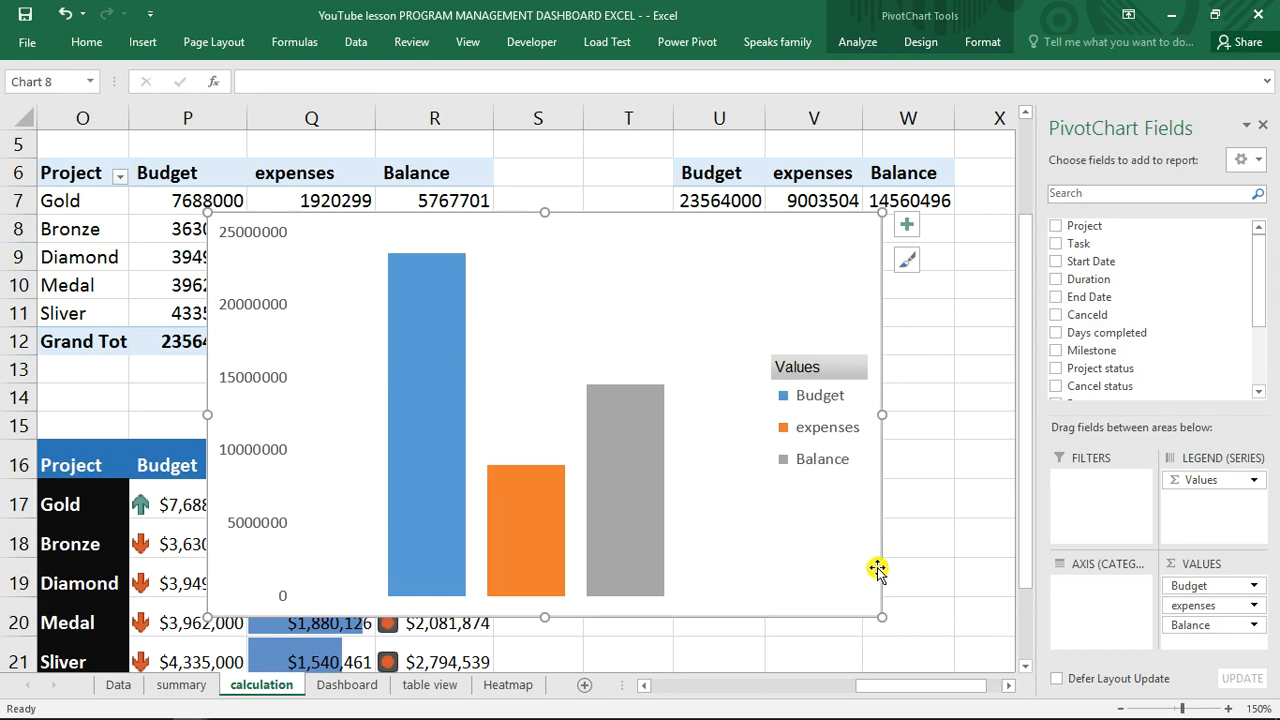
{"action": "left_click", "coordinate": [908, 228]}
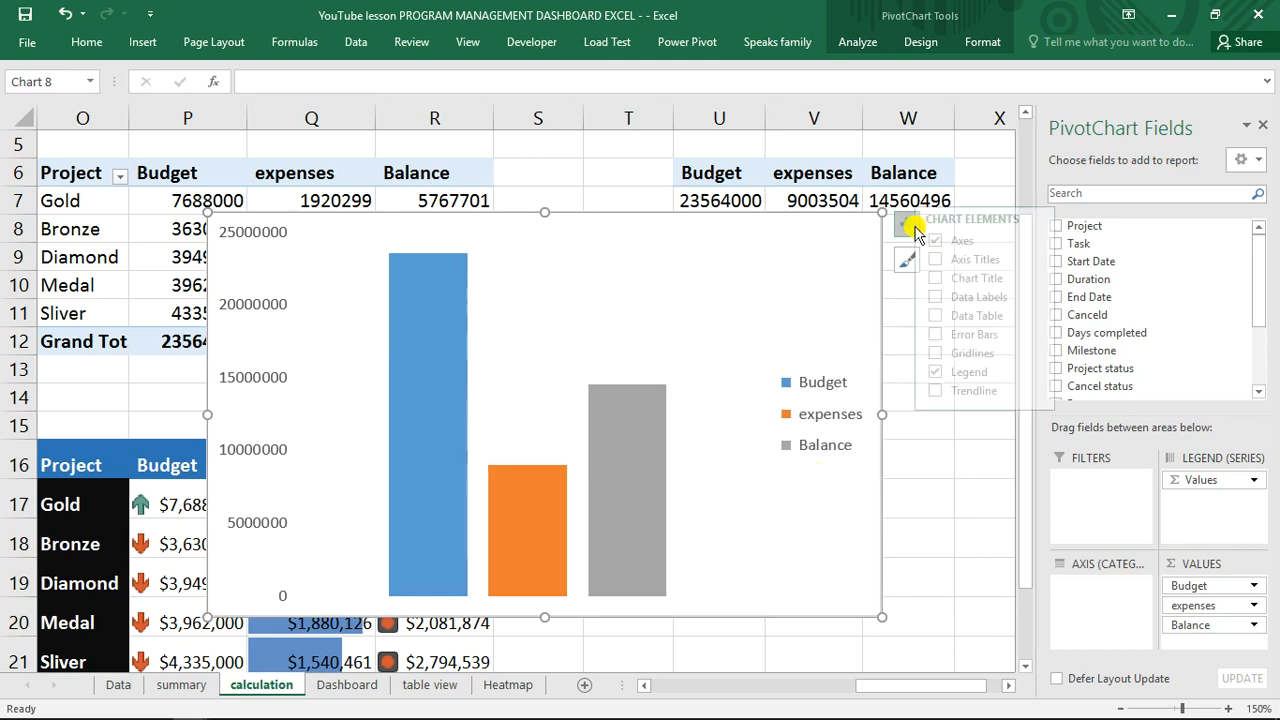
{"action": "left_click", "coordinate": [951, 298]}
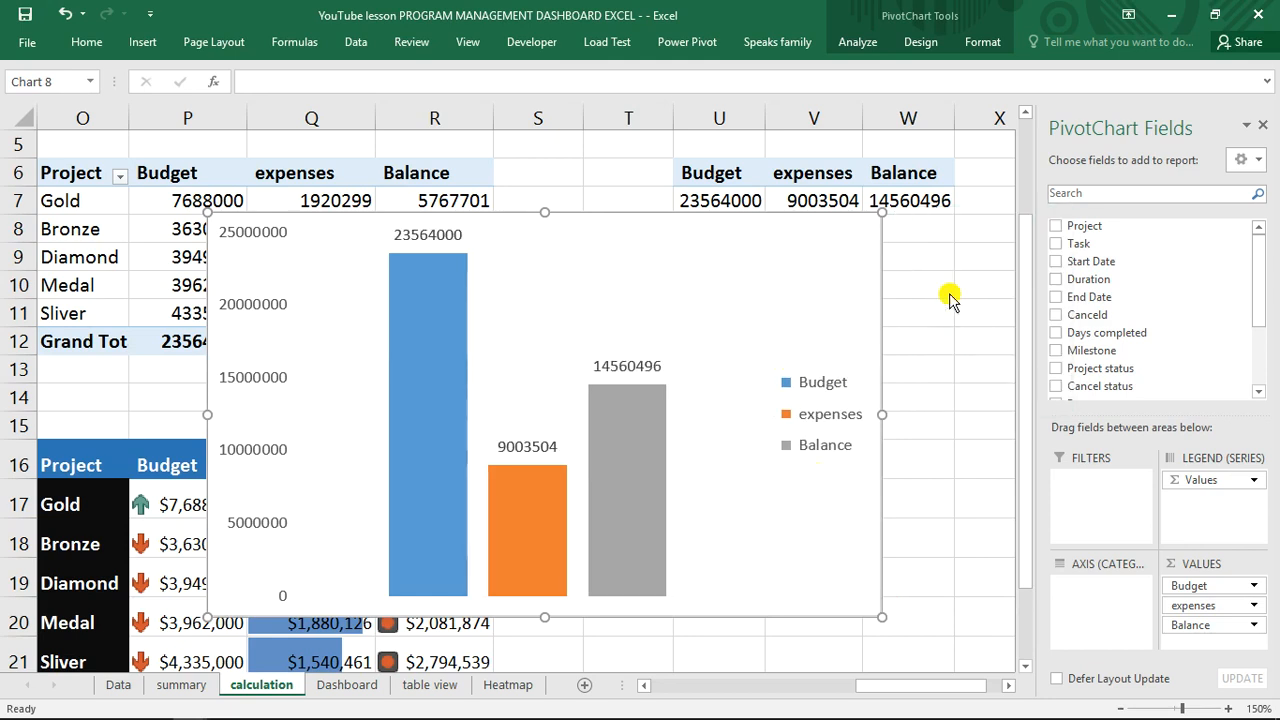
- Shrink the totals pivot chart and move it below the two financial pivot tables
{"action": "left_click_drag", "start_coordinate": [881, 212], "coordinate": [757, 327]}
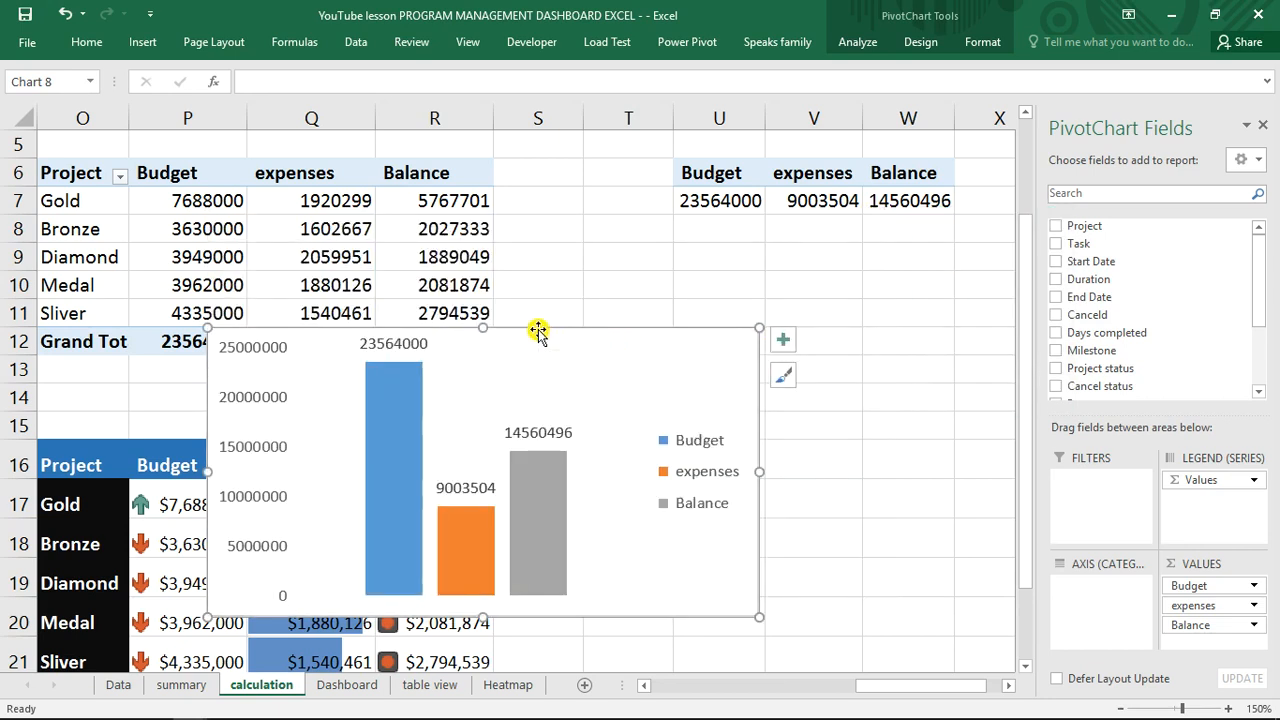
{"action": "left_click_drag", "start_coordinate": [560, 333], "coordinate": [679, 360]}
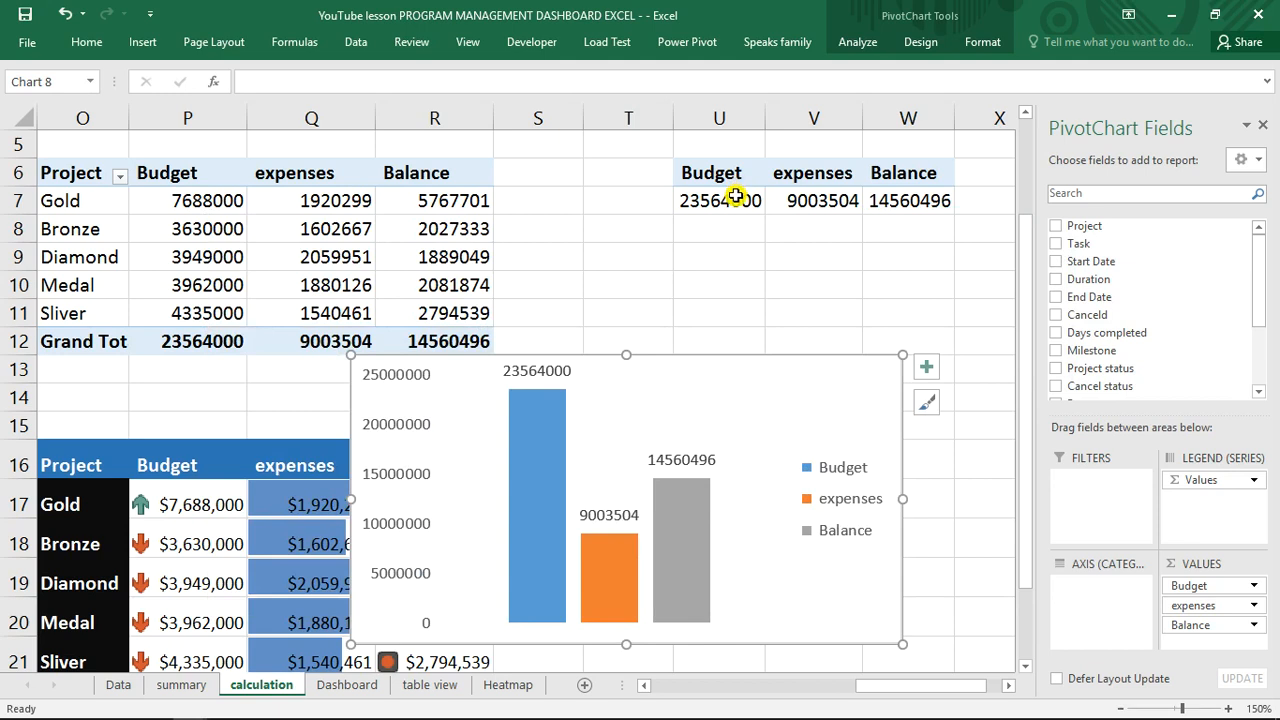
- Format the Budget, expenses and Balance values in the totals pivot table as Currency with 0 decimal places
{"action": "left_click_drag", "start_coordinate": [735, 196], "coordinate": [905, 200]}
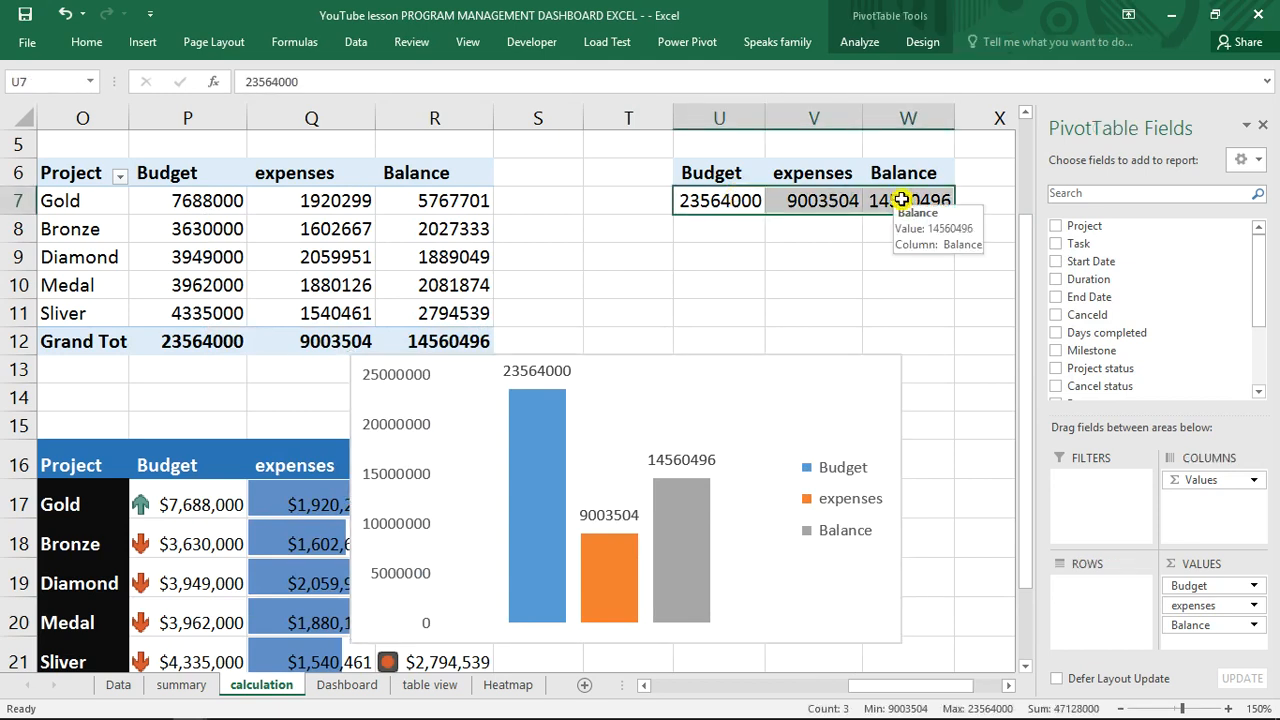
{"action": "key", "text": "ctrl+1"}
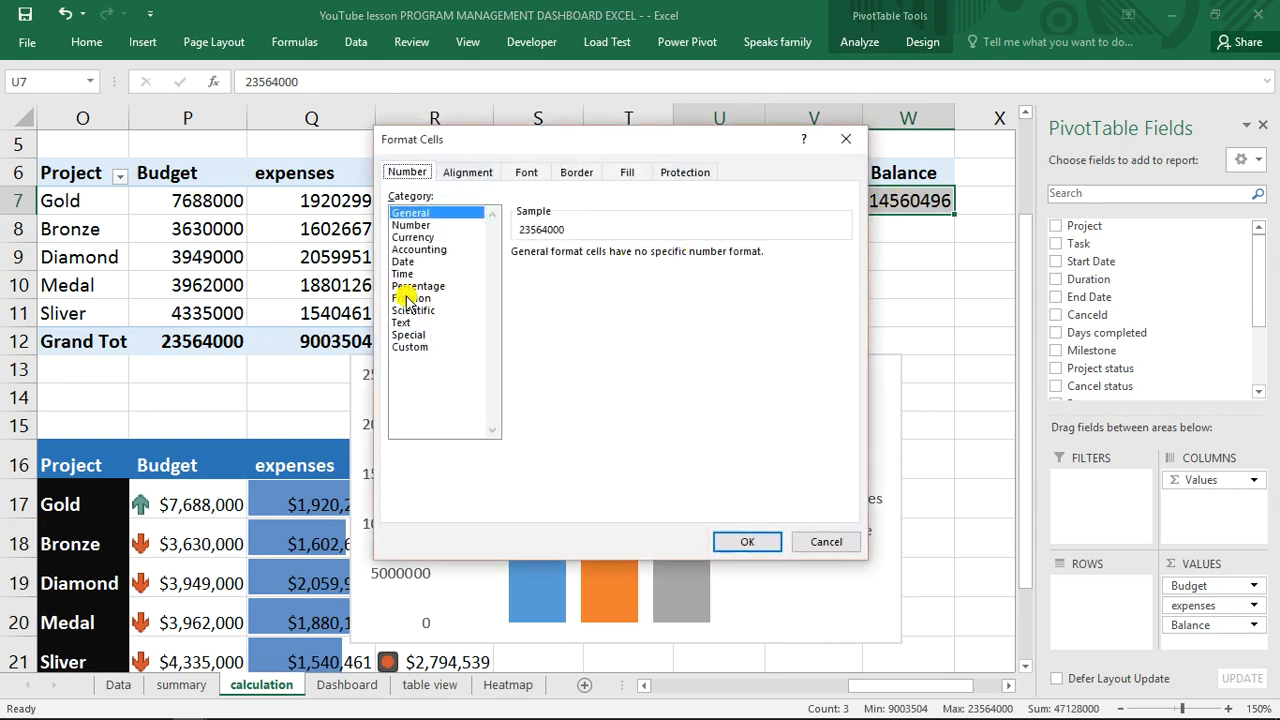
{"action": "left_click", "coordinate": [415, 249]}
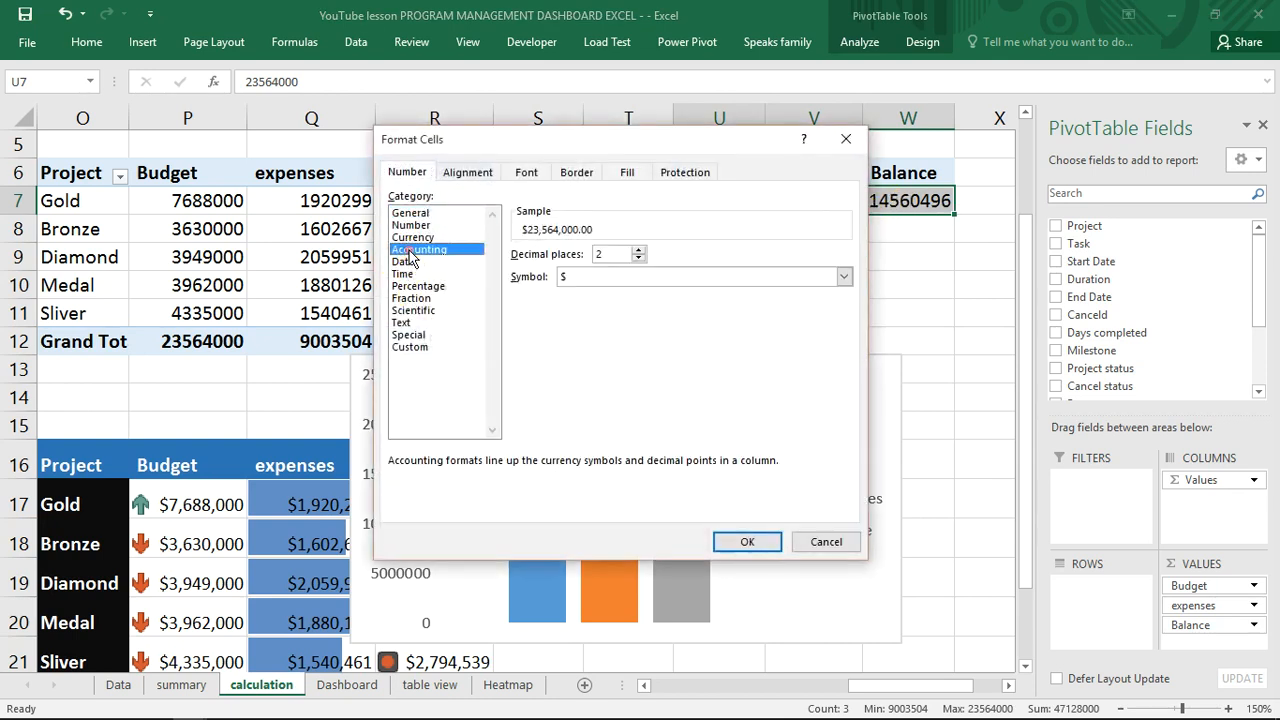
{"action": "left_click", "coordinate": [412, 238]}
{"action": "left_click", "coordinate": [638, 259]}
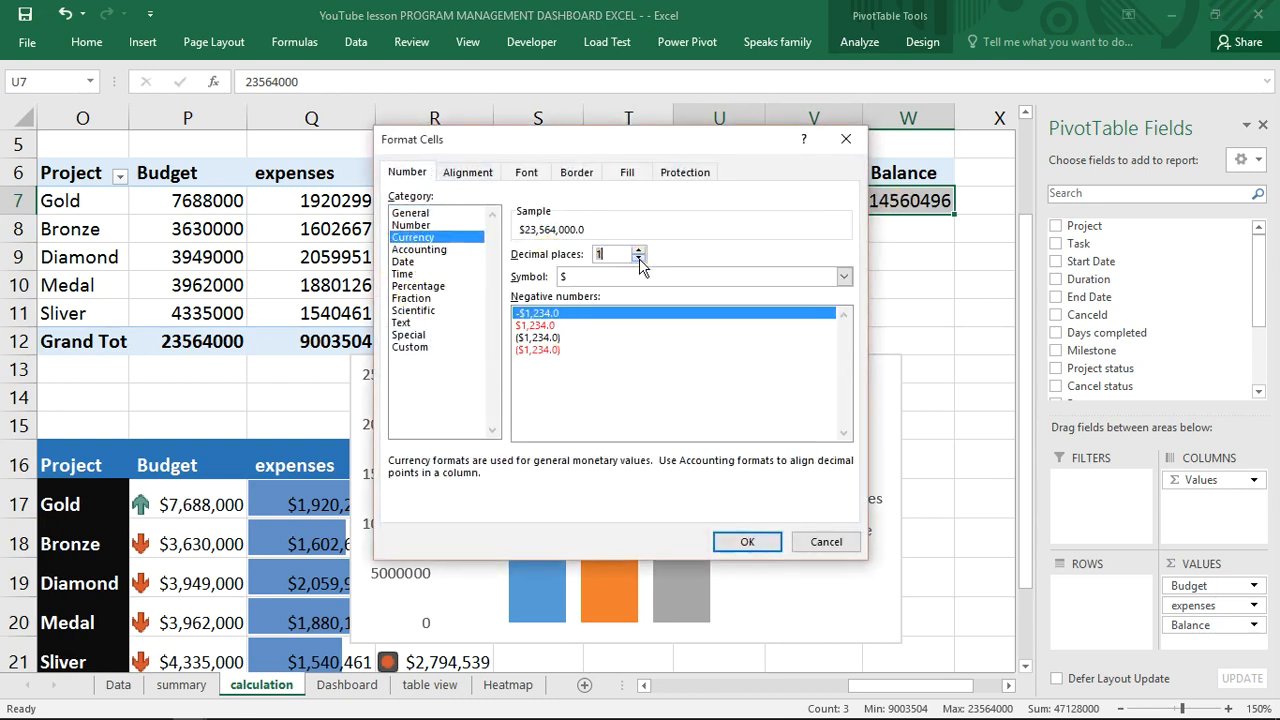
{"action": "left_click", "coordinate": [781, 546]}
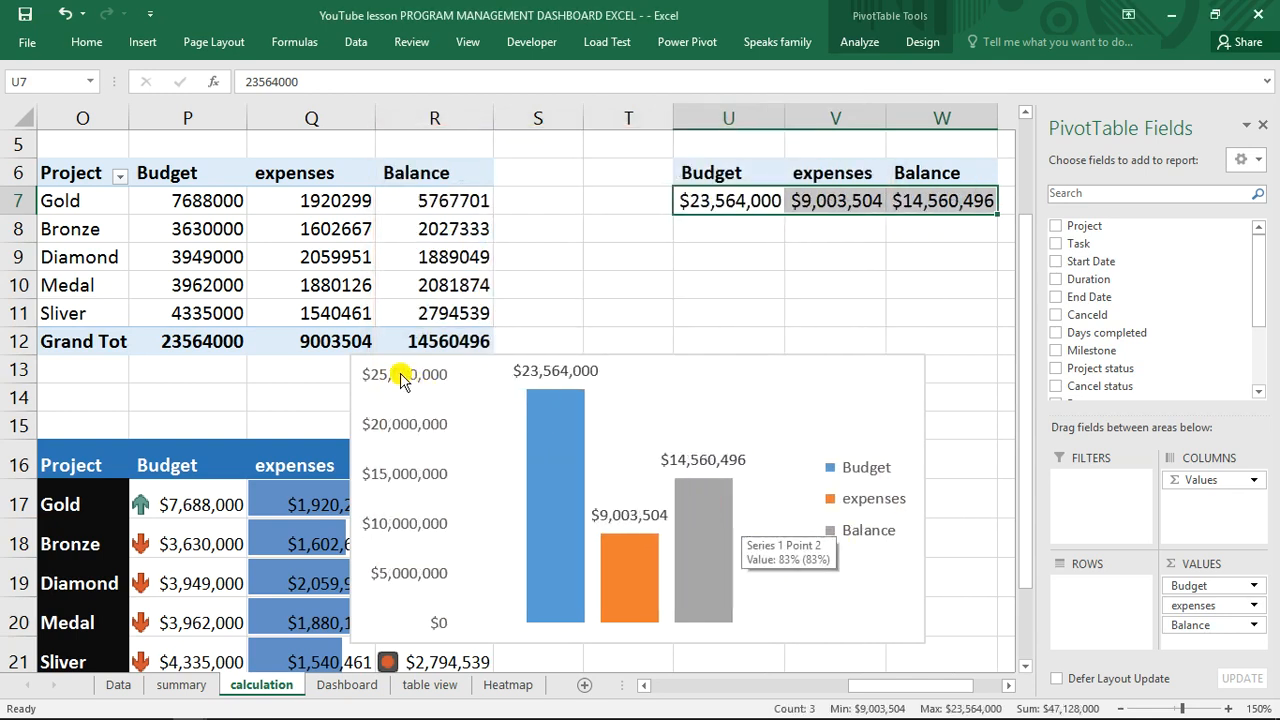
- Shrink the totals pivot chart so it no longer covers the formatted project financial table beside it
{"action": "left_click", "coordinate": [362, 371]}
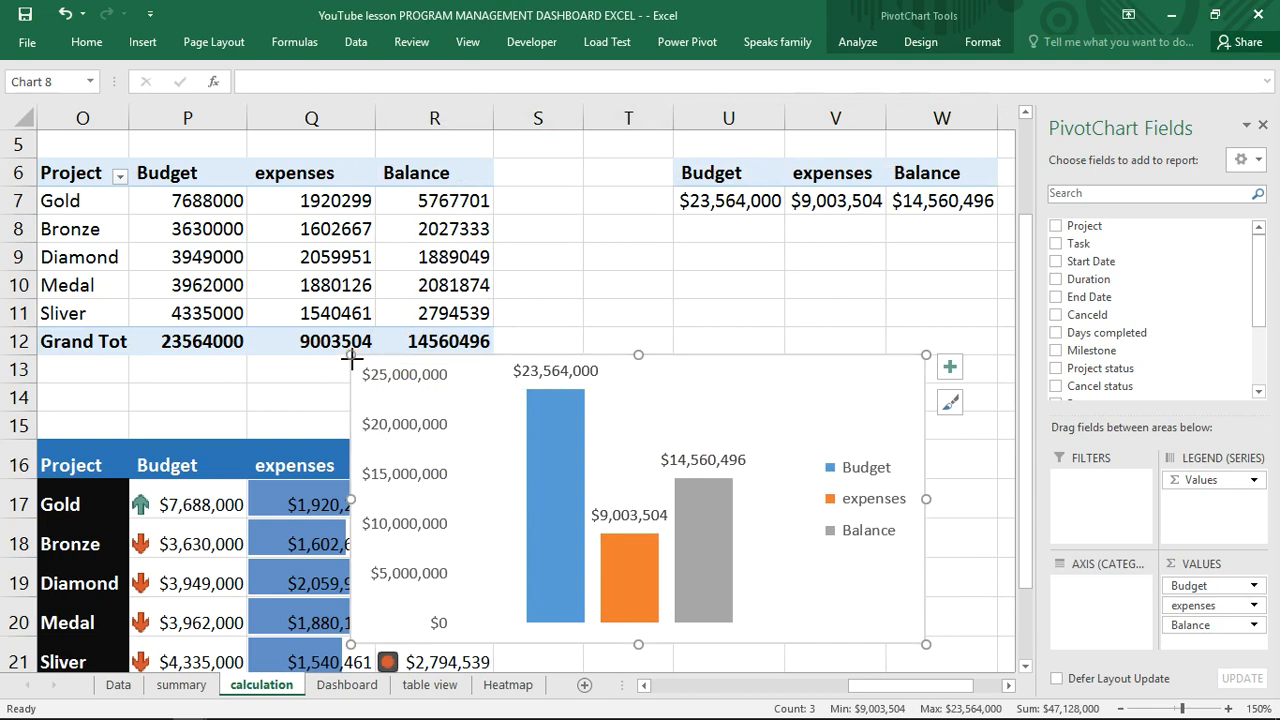
{"action": "left_click_drag", "start_coordinate": [352, 358], "coordinate": [528, 428]}
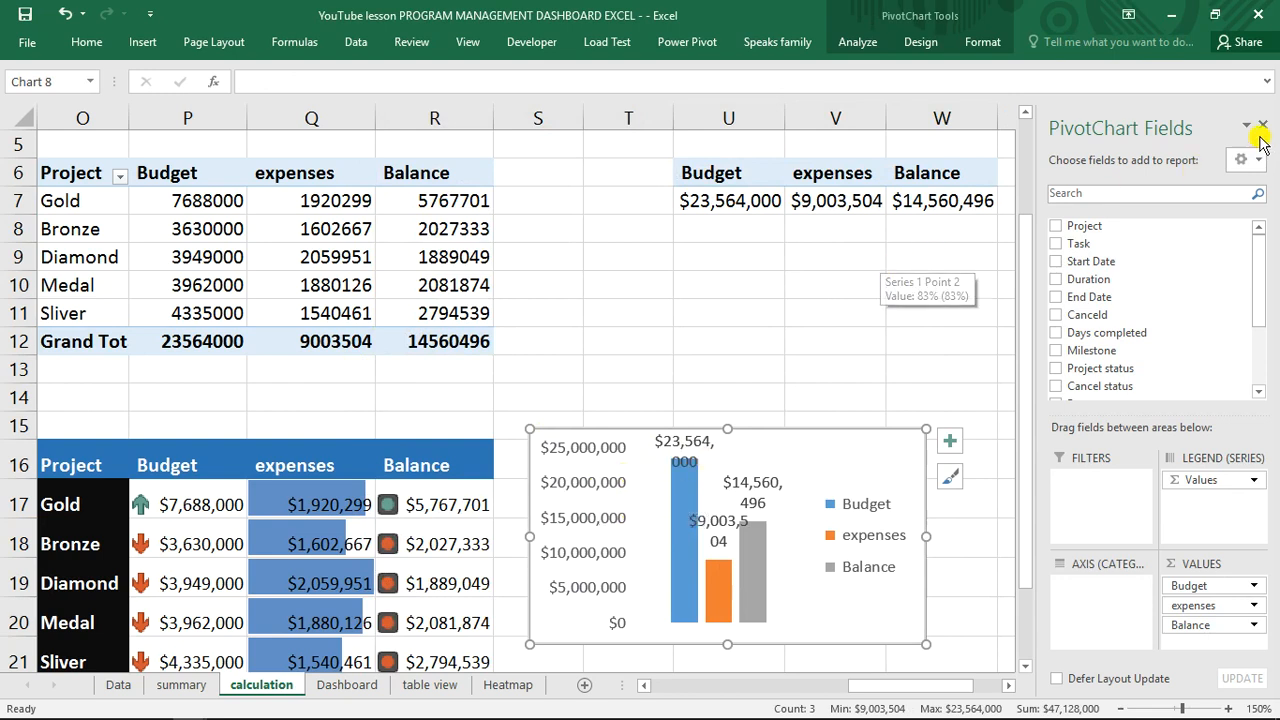
{"action": "mouse_move", "coordinate": [778, 716]}
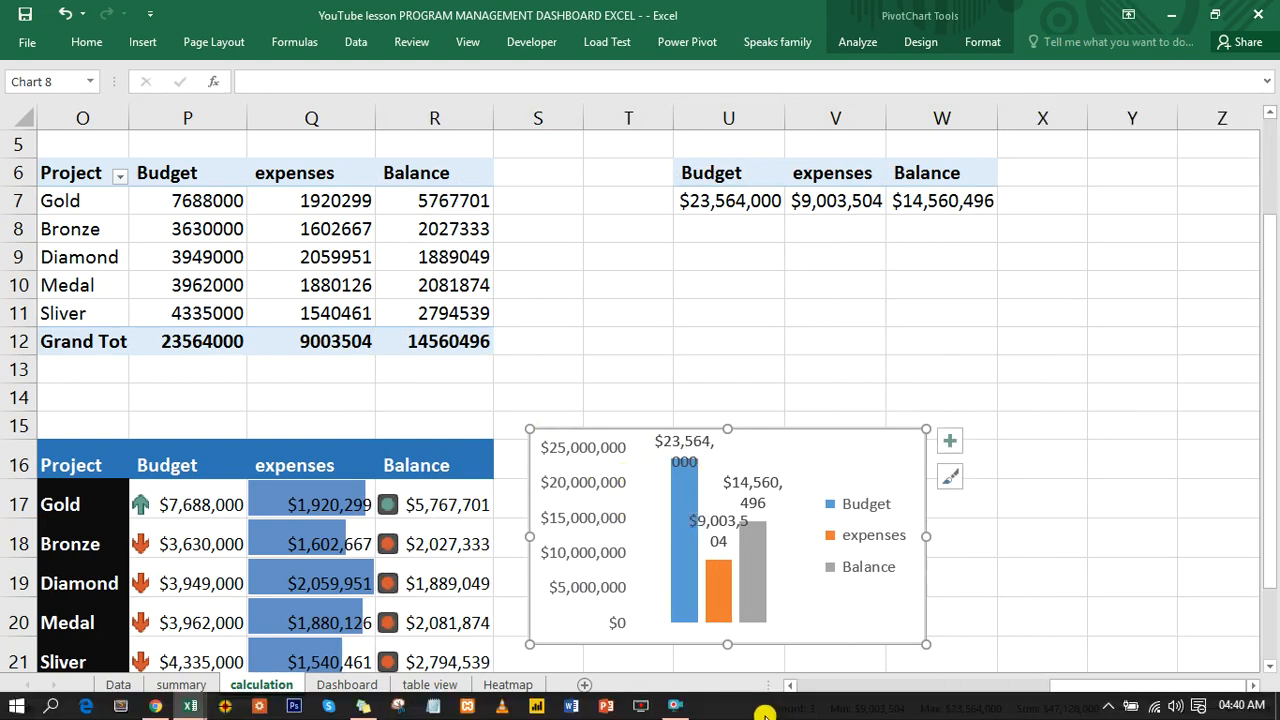
{"action": "left_click", "coordinate": [688, 711]}
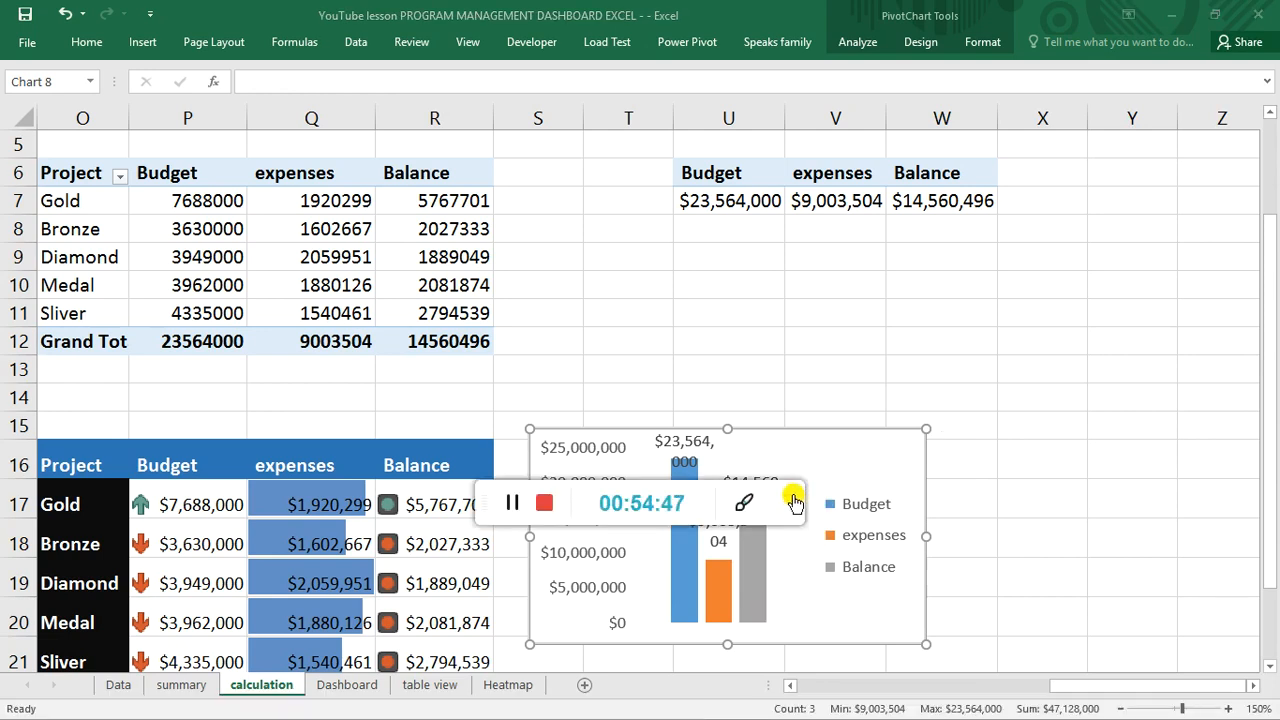
{"action": "left_click", "coordinate": [790, 495]}
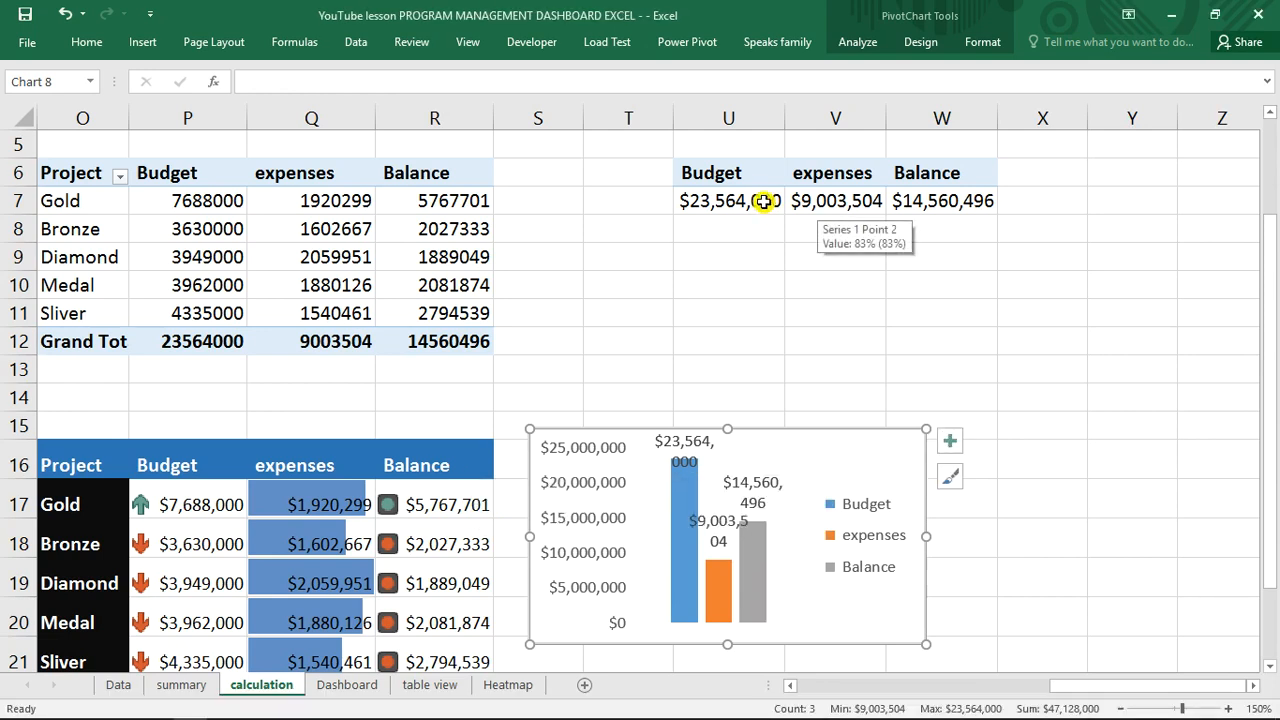
- Apply the custom number format 0.0,,\M;-0.0,,\M to the Budget, expenses and Balance values in the totals pivot table
{"action": "left_click_drag", "start_coordinate": [766, 209], "coordinate": [921, 201]}
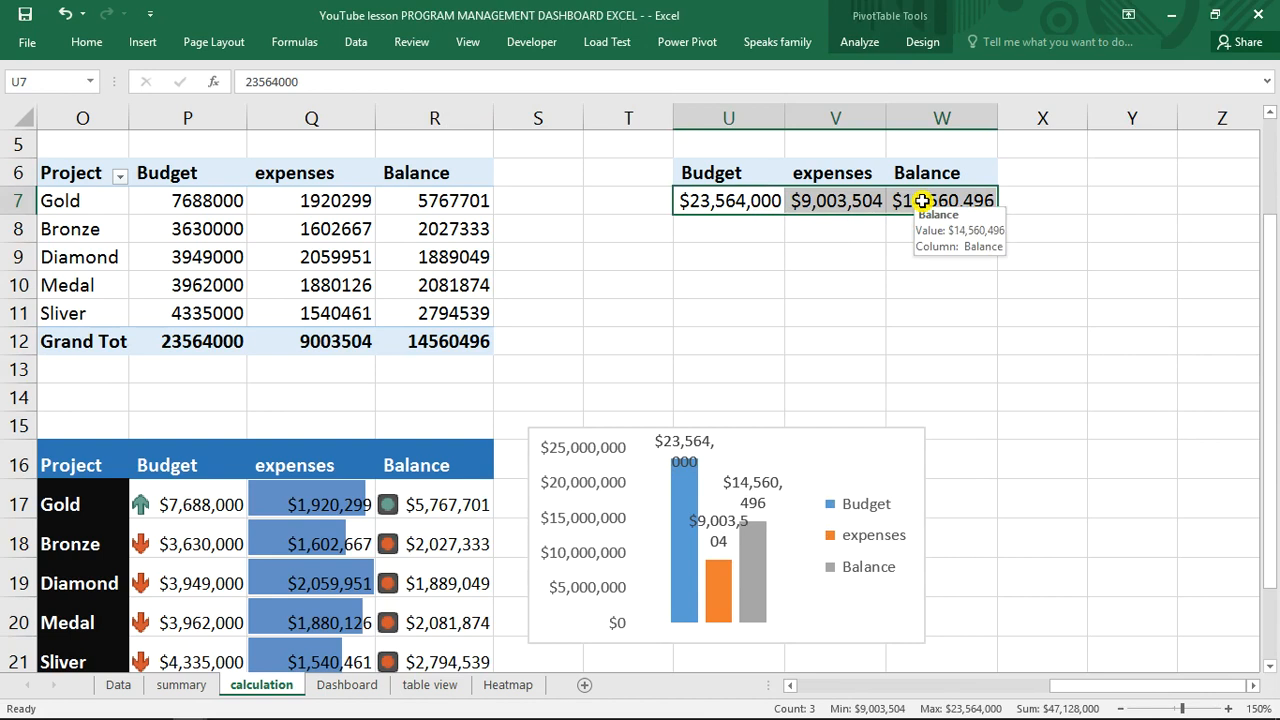
{"action": "key", "text": "ctrl+1"}
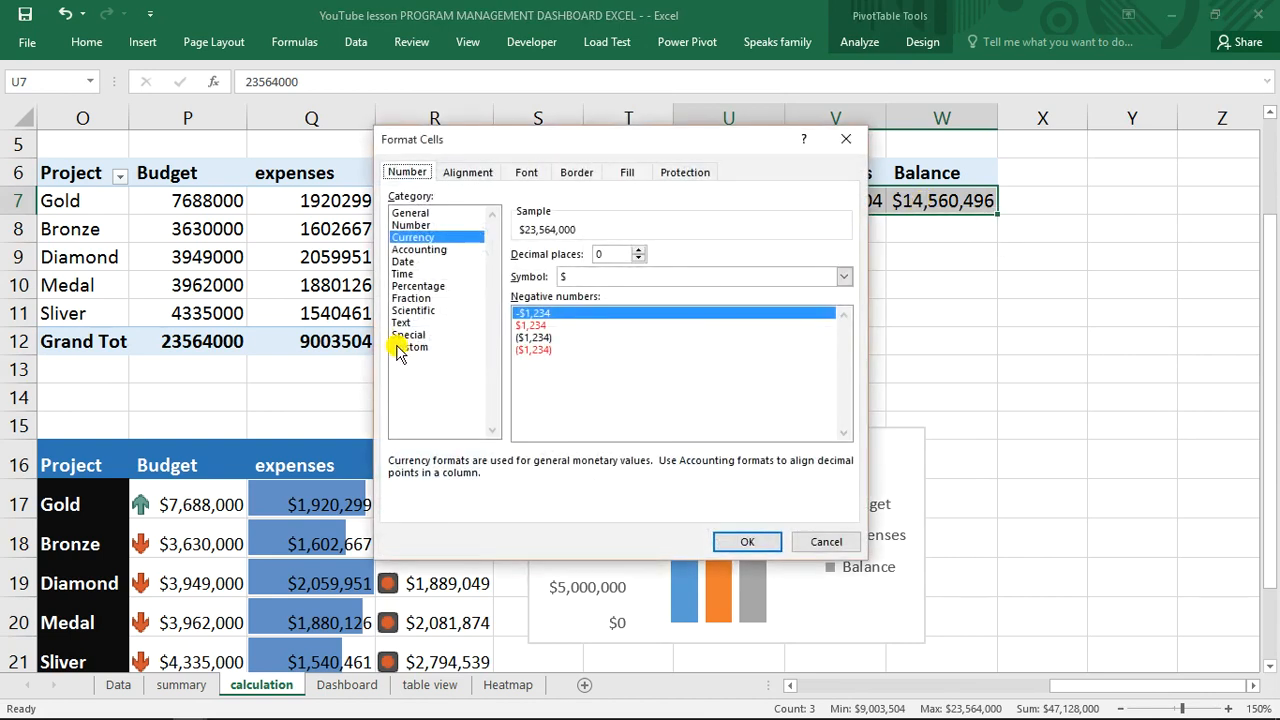
{"action": "left_click", "coordinate": [405, 347]}
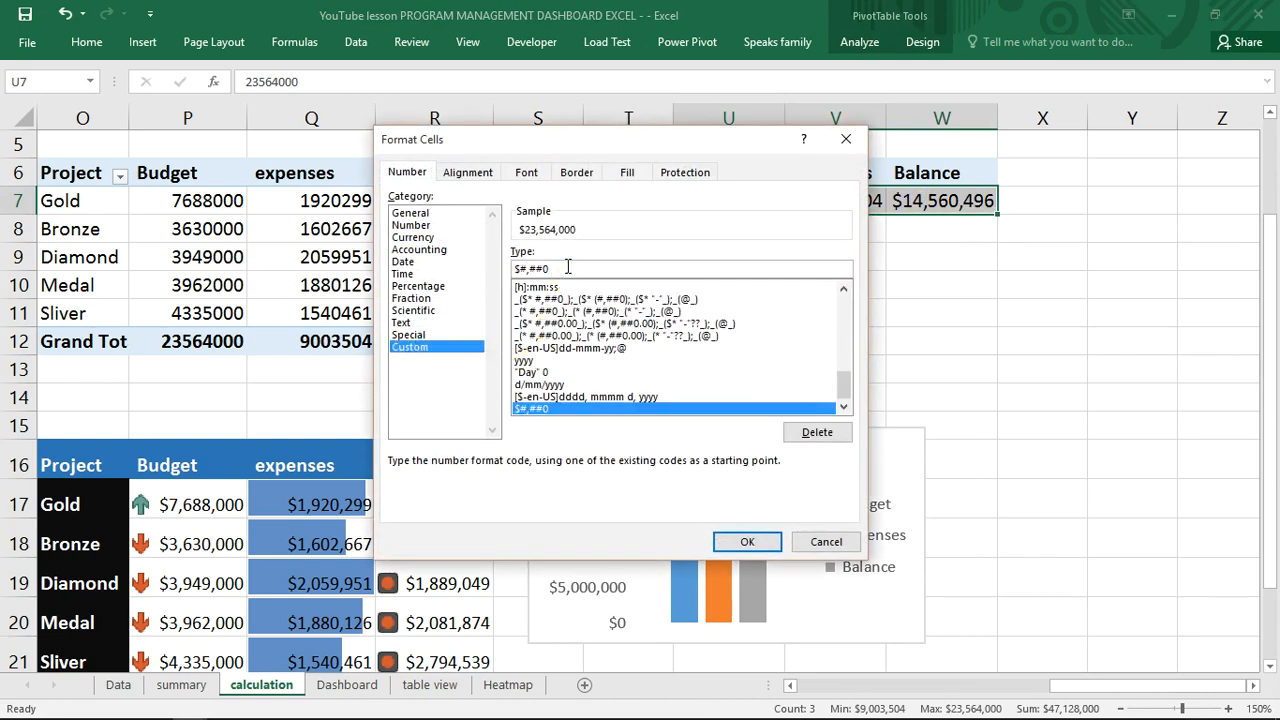
{"action": "type", "text": "0.0,,\\M;-0.0,,\\M"}
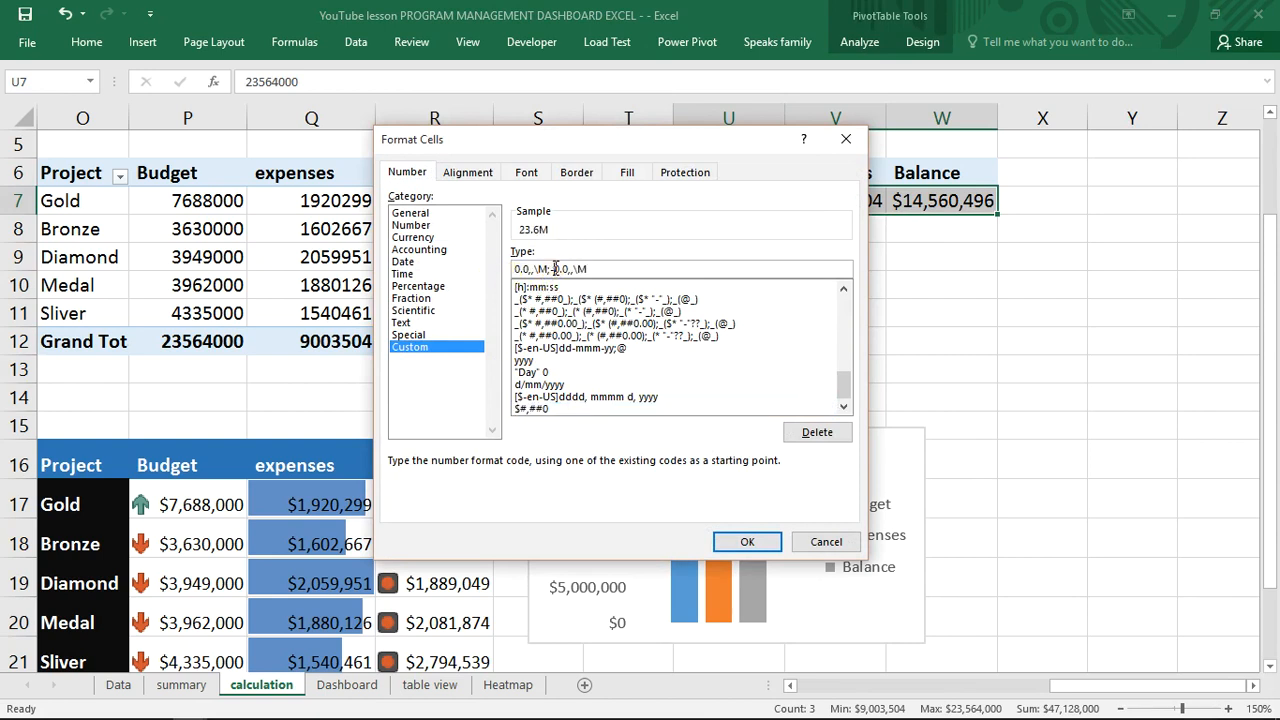
{"action": "left_click", "coordinate": [747, 541]}
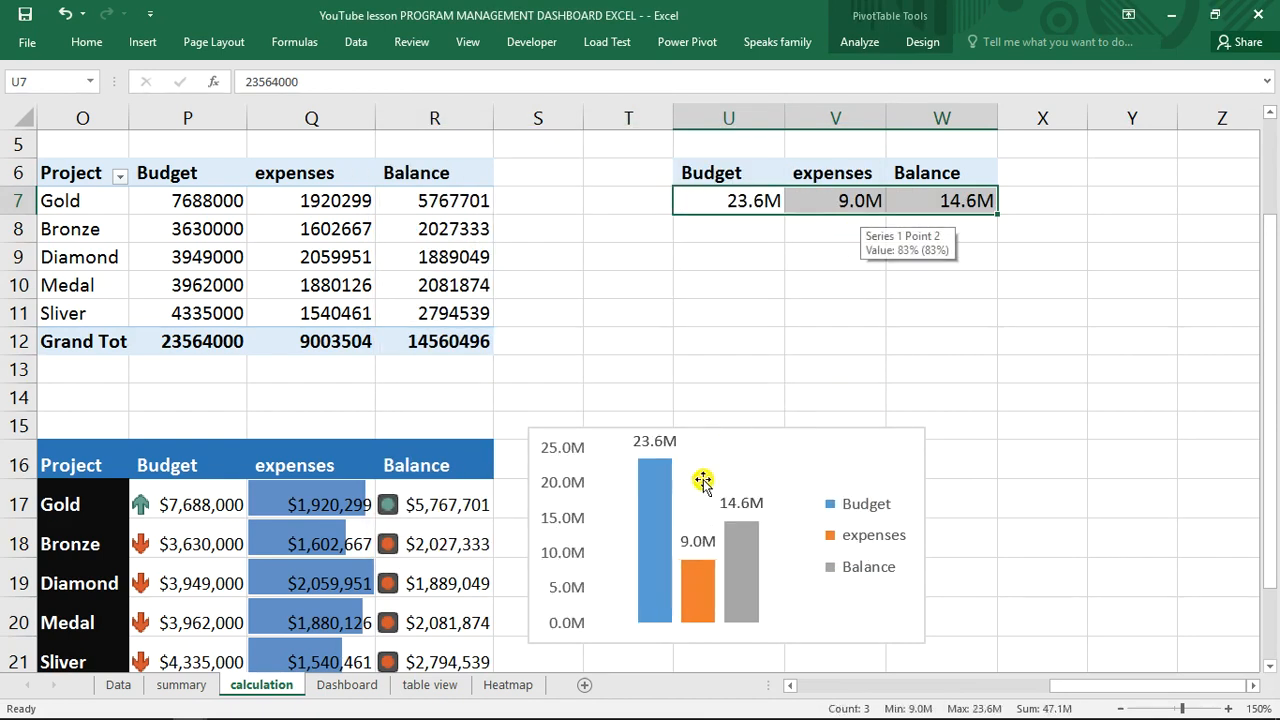
- Move the totals pivot chart from the calculation sheet to the Project Financail analysis area of the Dashboard sheet
{"action": "left_click", "coordinate": [729, 434]}
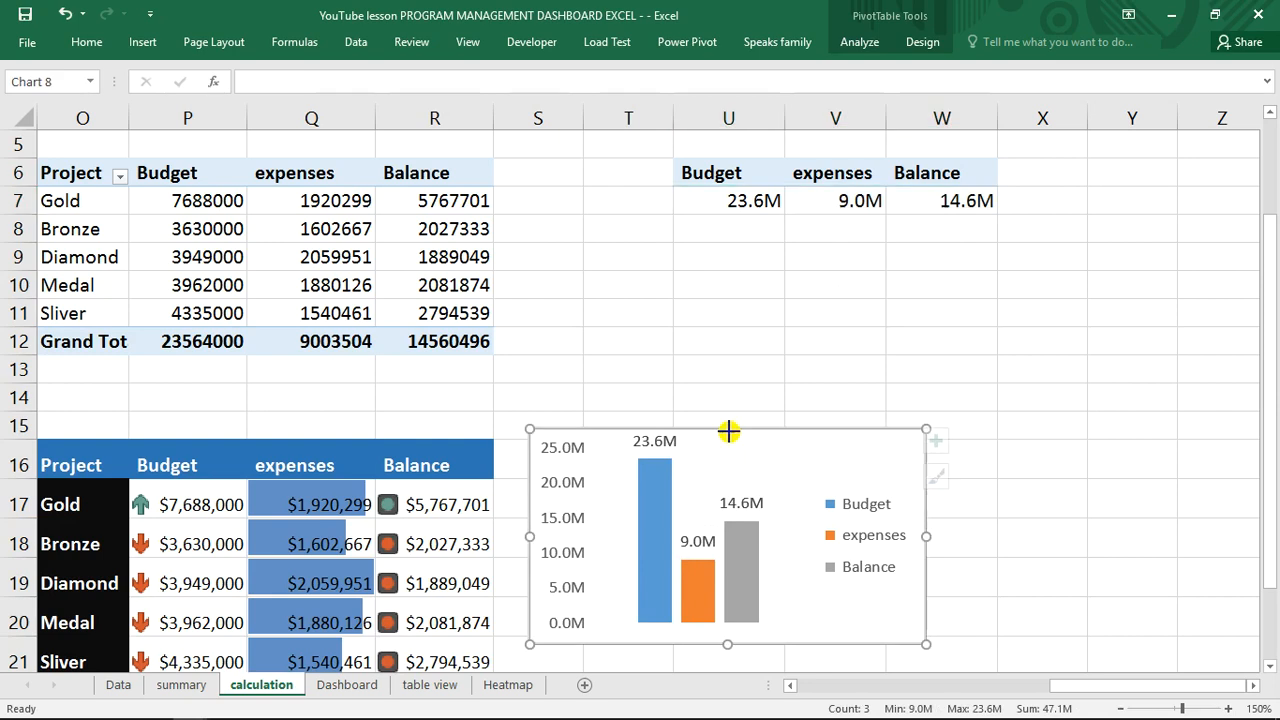
{"action": "left_click_drag", "start_coordinate": [743, 428], "coordinate": [796, 333]}
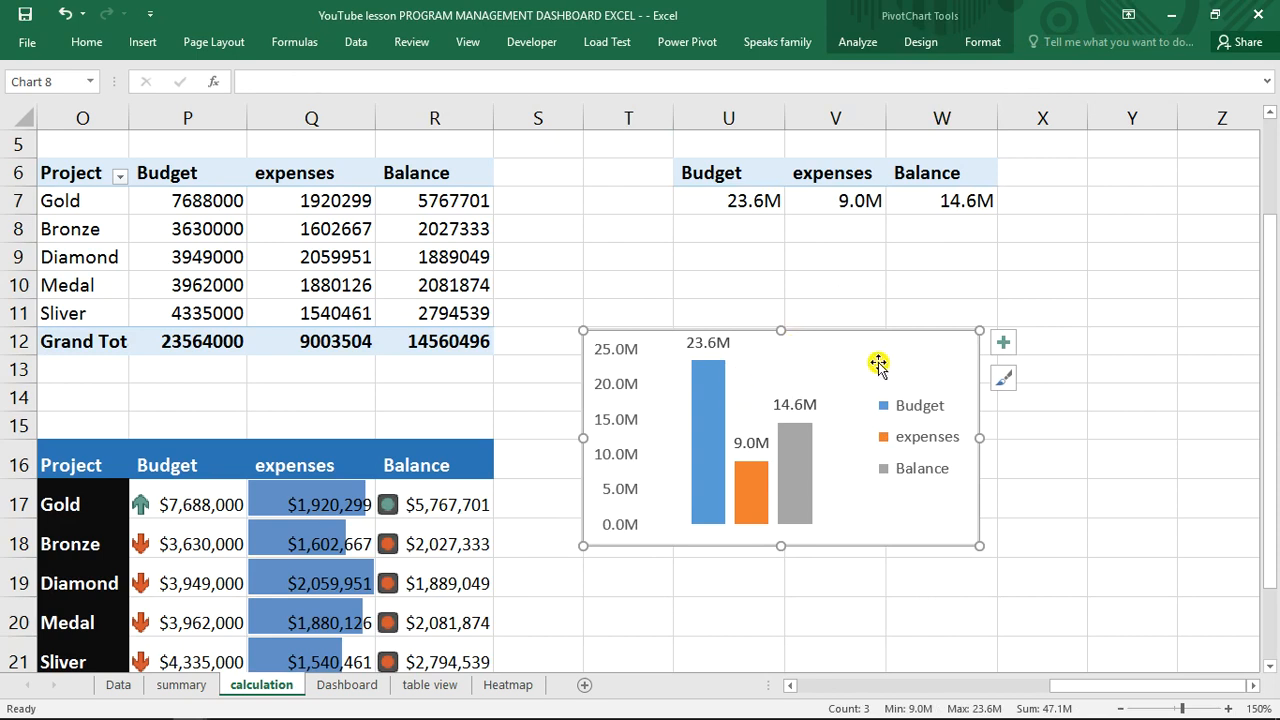
{"action": "key", "text": "Delete"}
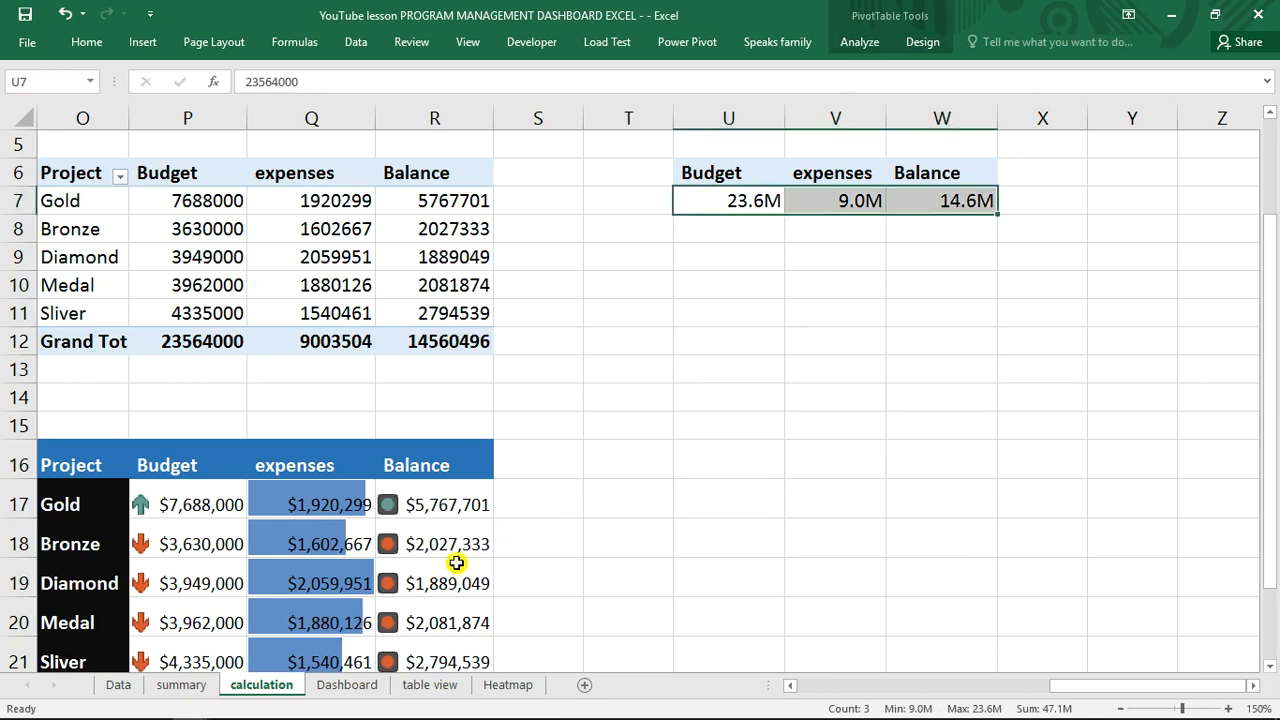
{"action": "left_click", "coordinate": [347, 685]}
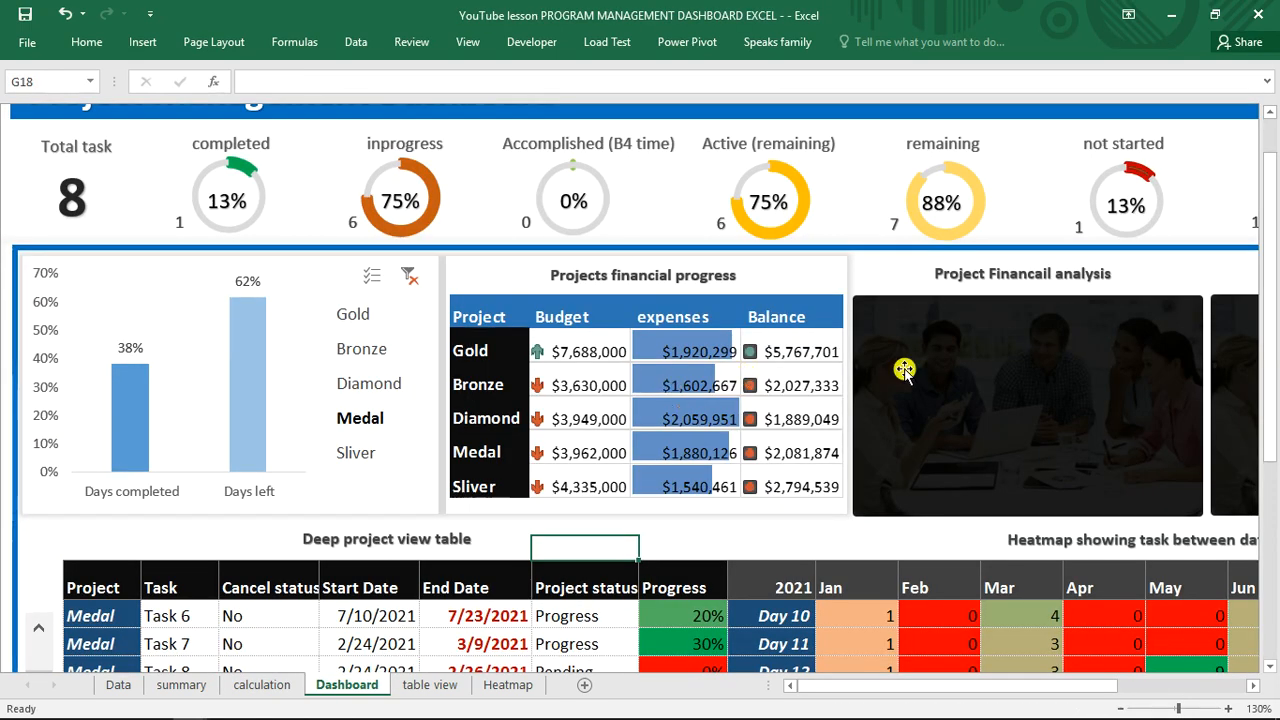
{"action": "left_click", "coordinate": [904, 369]}
{"action": "left_click", "coordinate": [904, 369]}
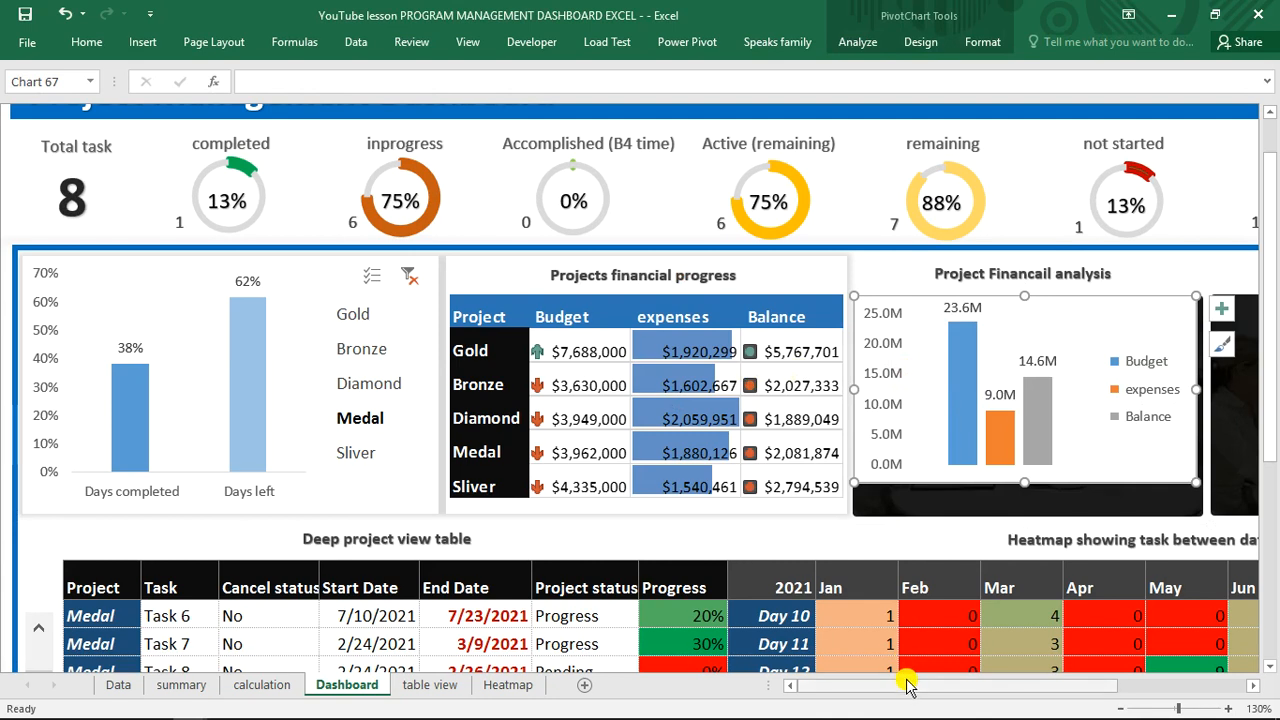
{"action": "left_click_drag", "start_coordinate": [908, 686], "coordinate": [1114, 683]}
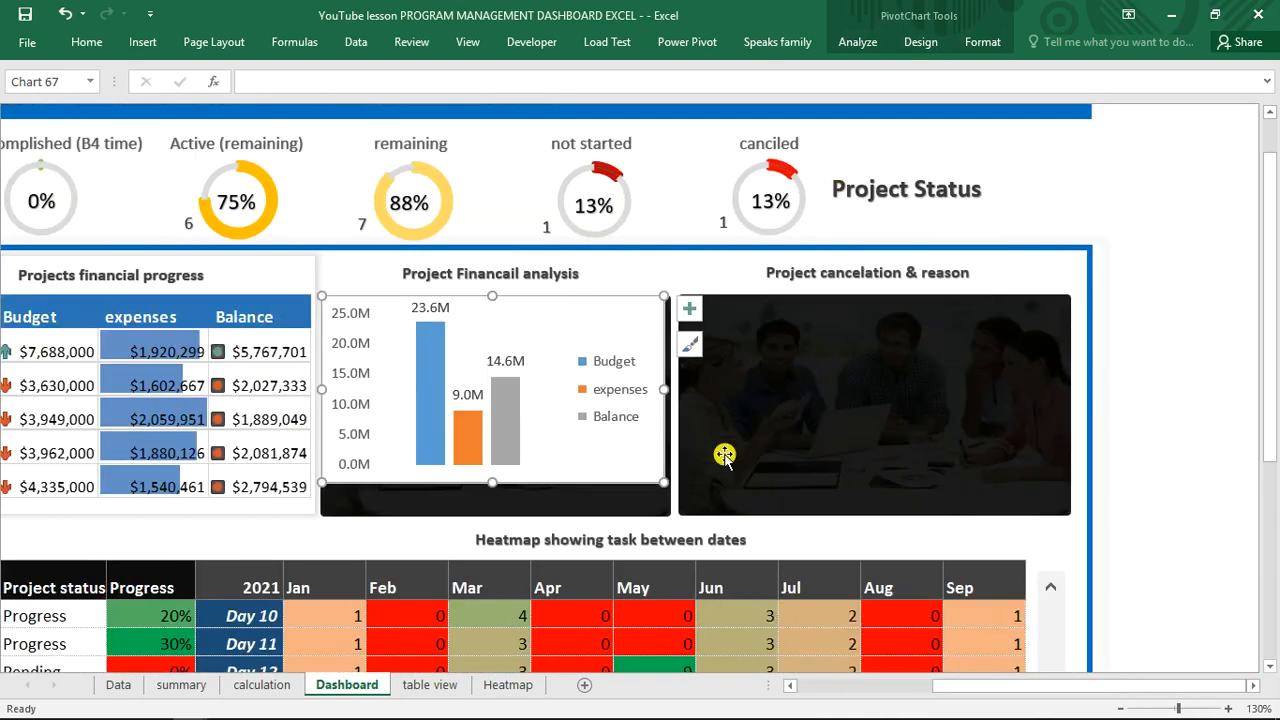
{"action": "left_click", "coordinate": [555, 338]}
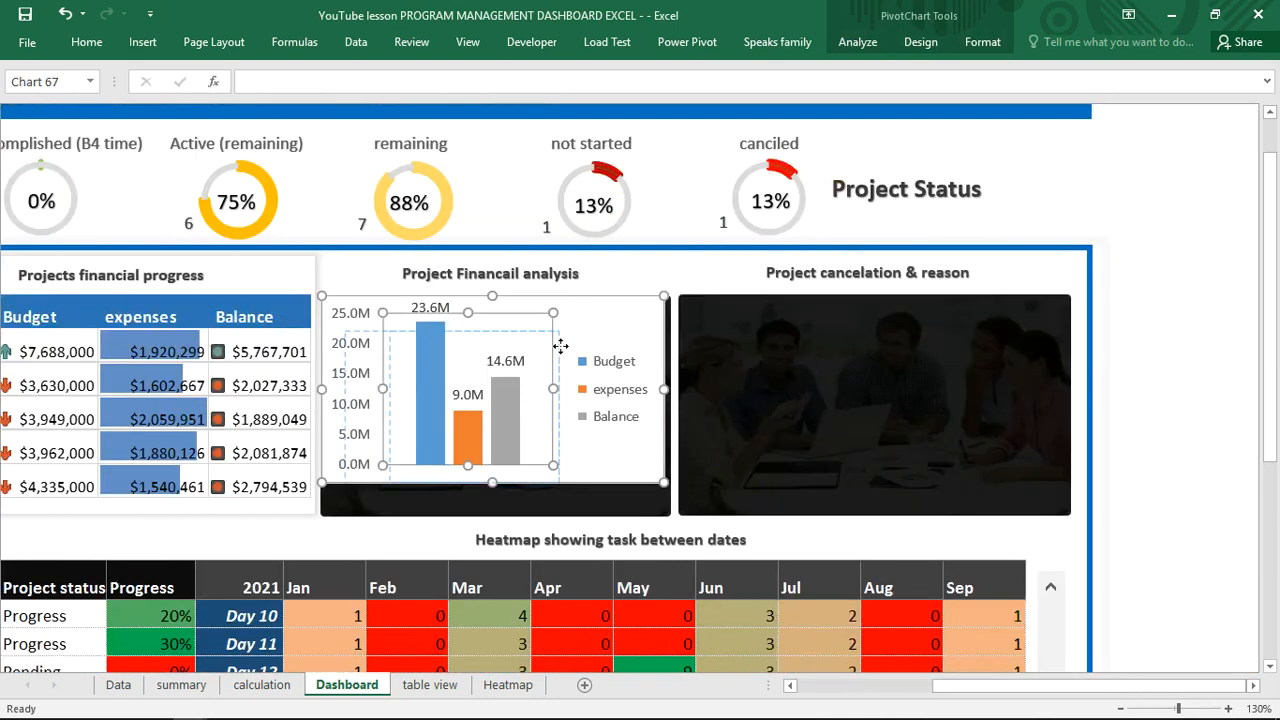
{"action": "left_click_drag", "start_coordinate": [555, 339], "coordinate": [560, 346]}
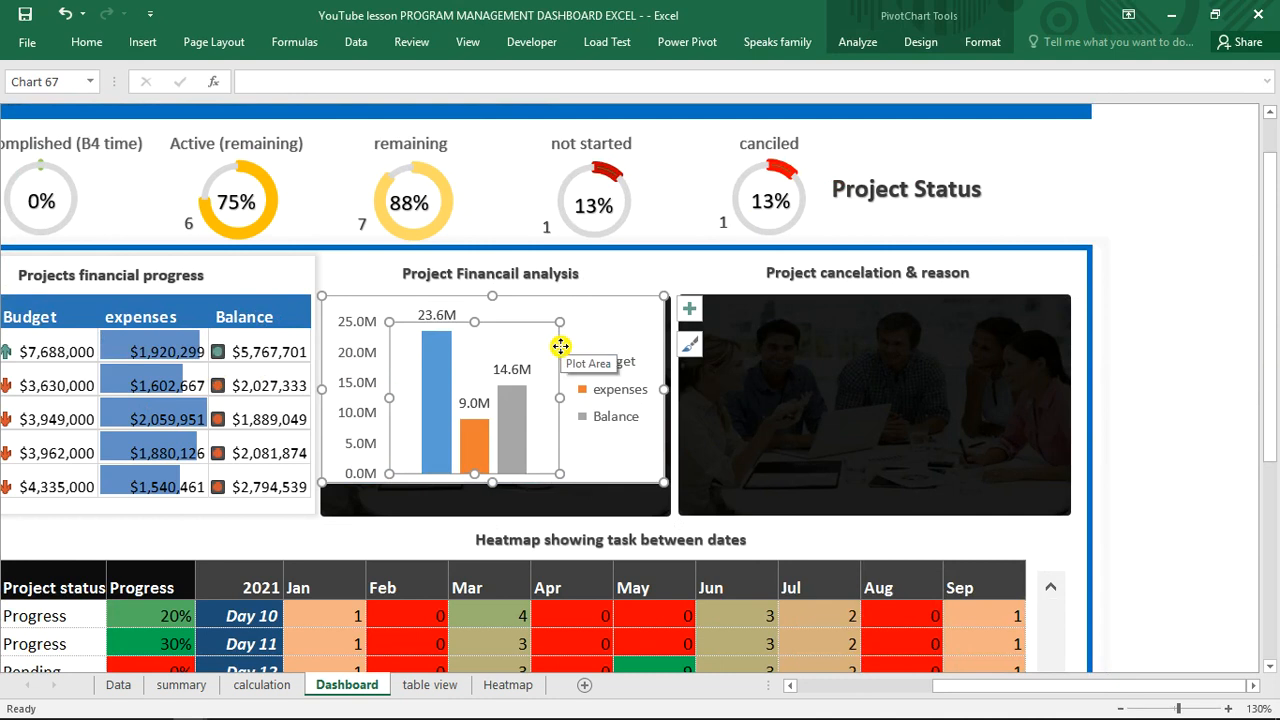
{"action": "key", "text": "ctrl+z"}
- Set the totals chart area to No fill and No line, and enlarge the chart to cover the dark Project Financail analysis panel
{"action": "left_click", "coordinate": [618, 301]}
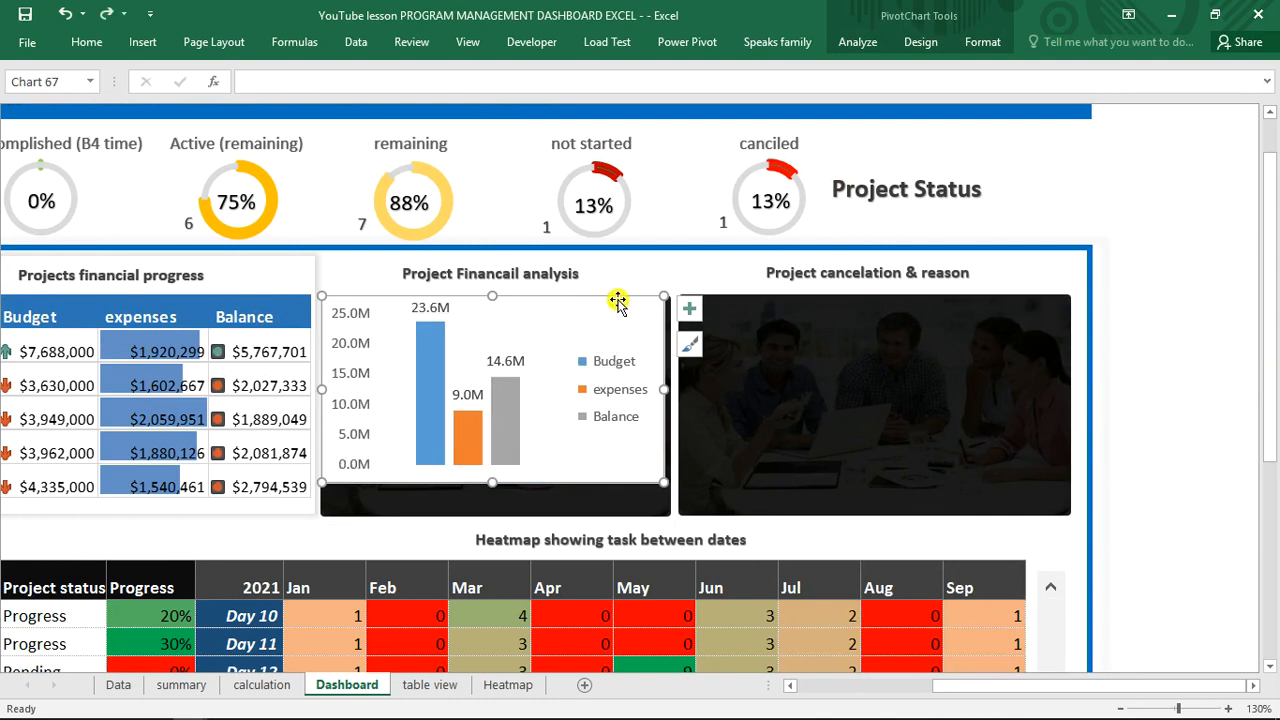
{"action": "double_click", "coordinate": [618, 301]}
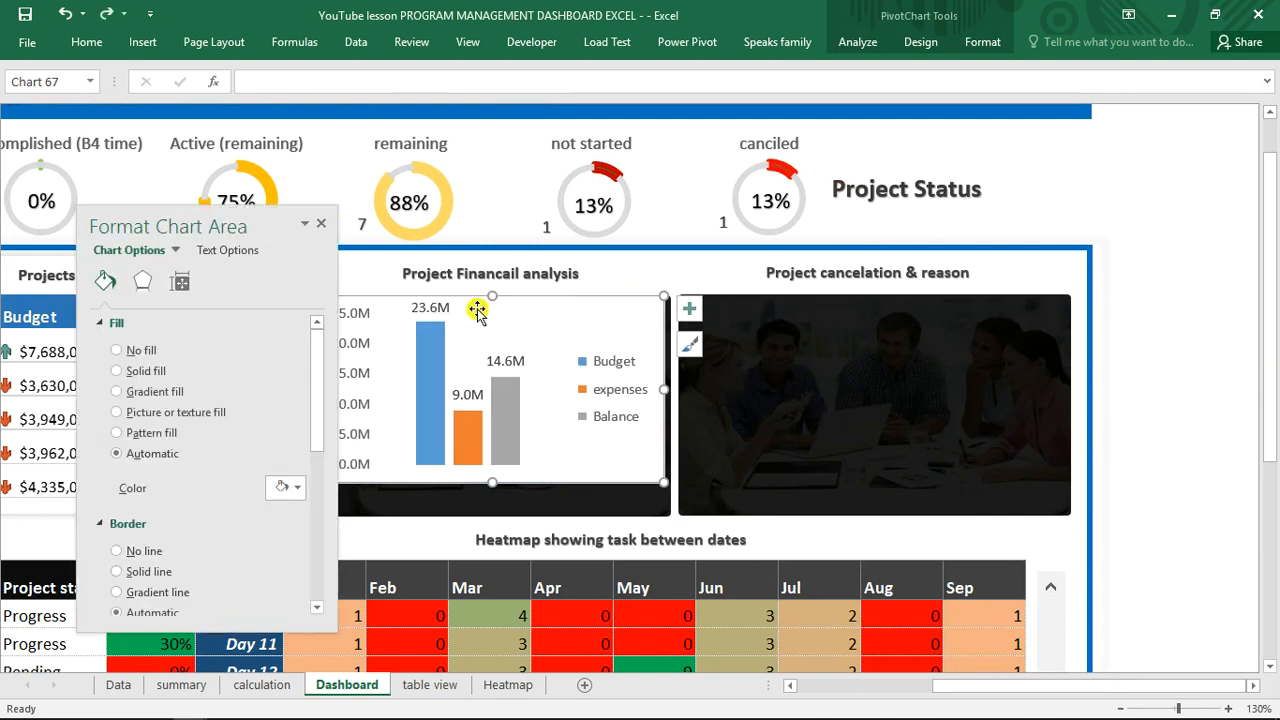
{"action": "left_click_drag", "start_coordinate": [251, 228], "coordinate": [936, 185]}
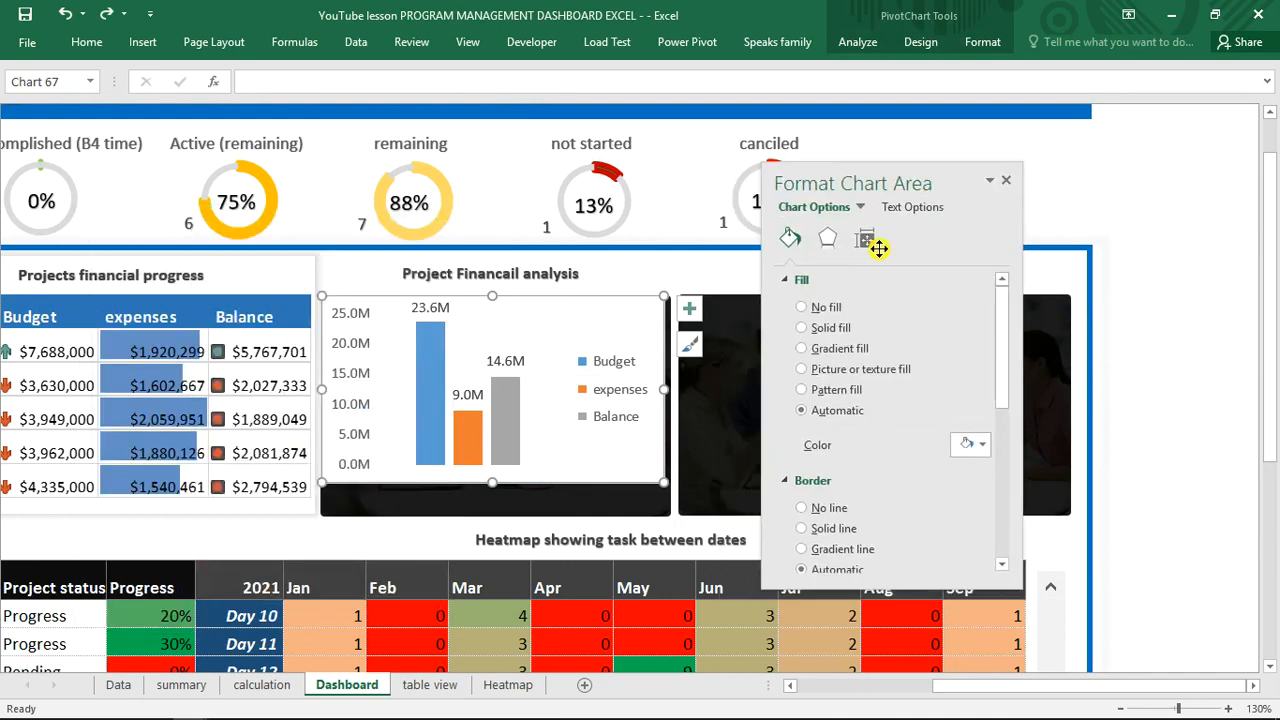
{"action": "left_click", "coordinate": [802, 308]}
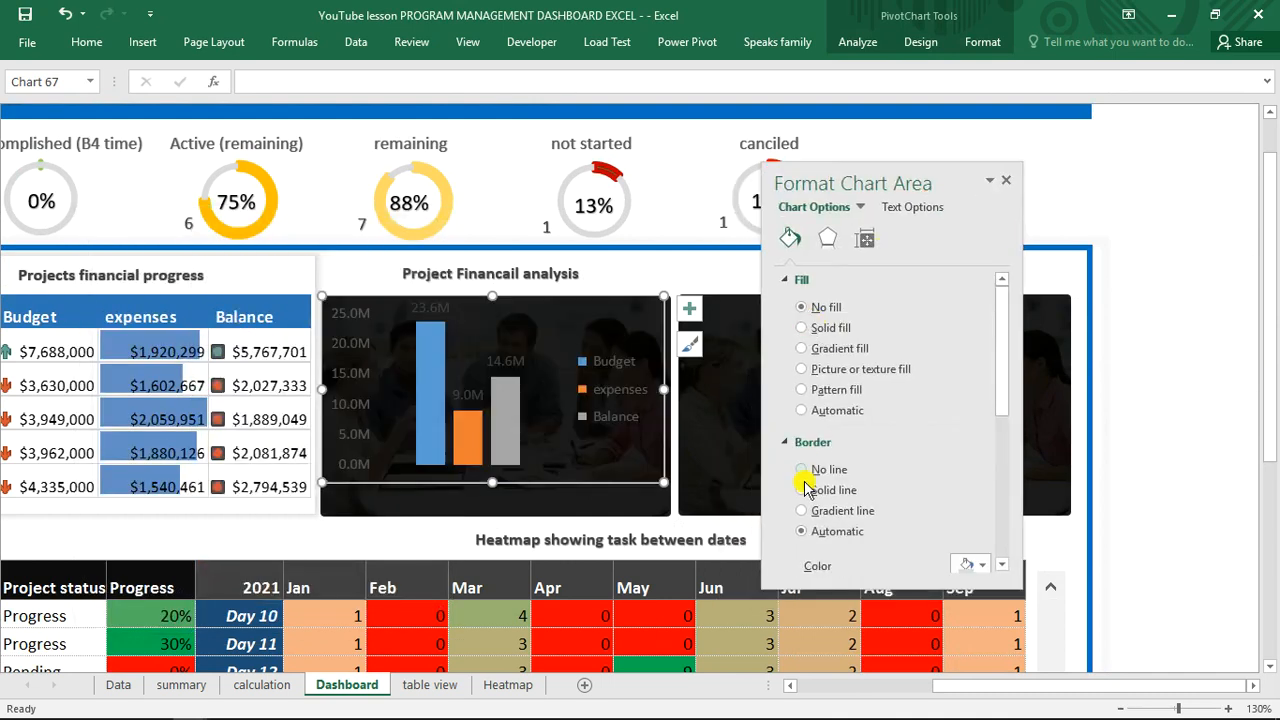
{"action": "left_click", "coordinate": [803, 473]}
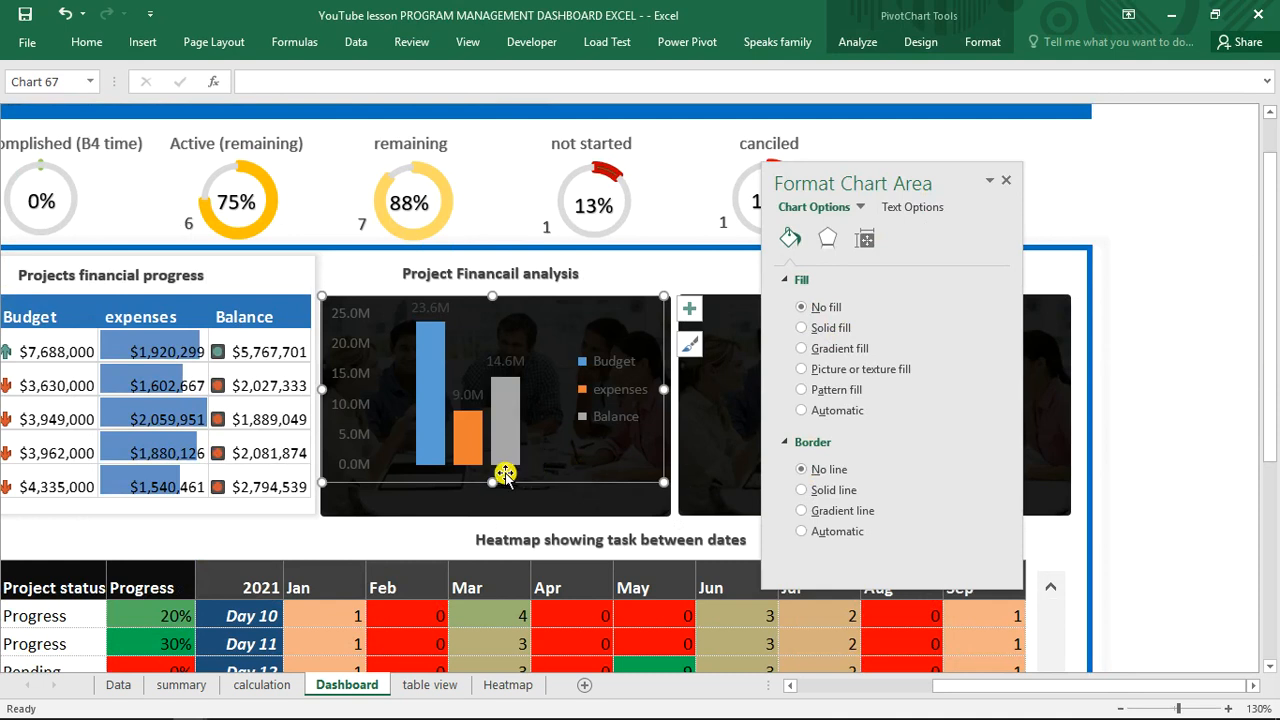
{"action": "left_click_drag", "start_coordinate": [491, 483], "coordinate": [492, 518]}
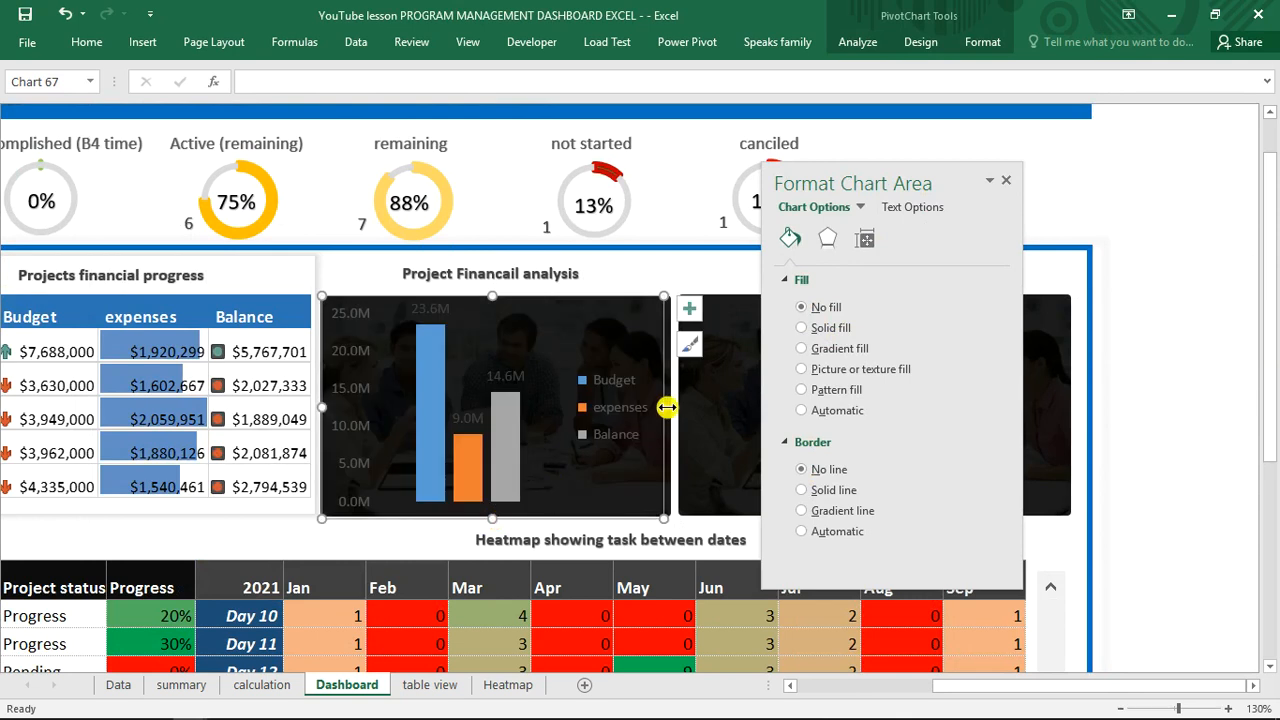
{"action": "left_click_drag", "start_coordinate": [665, 406], "coordinate": [672, 406]}
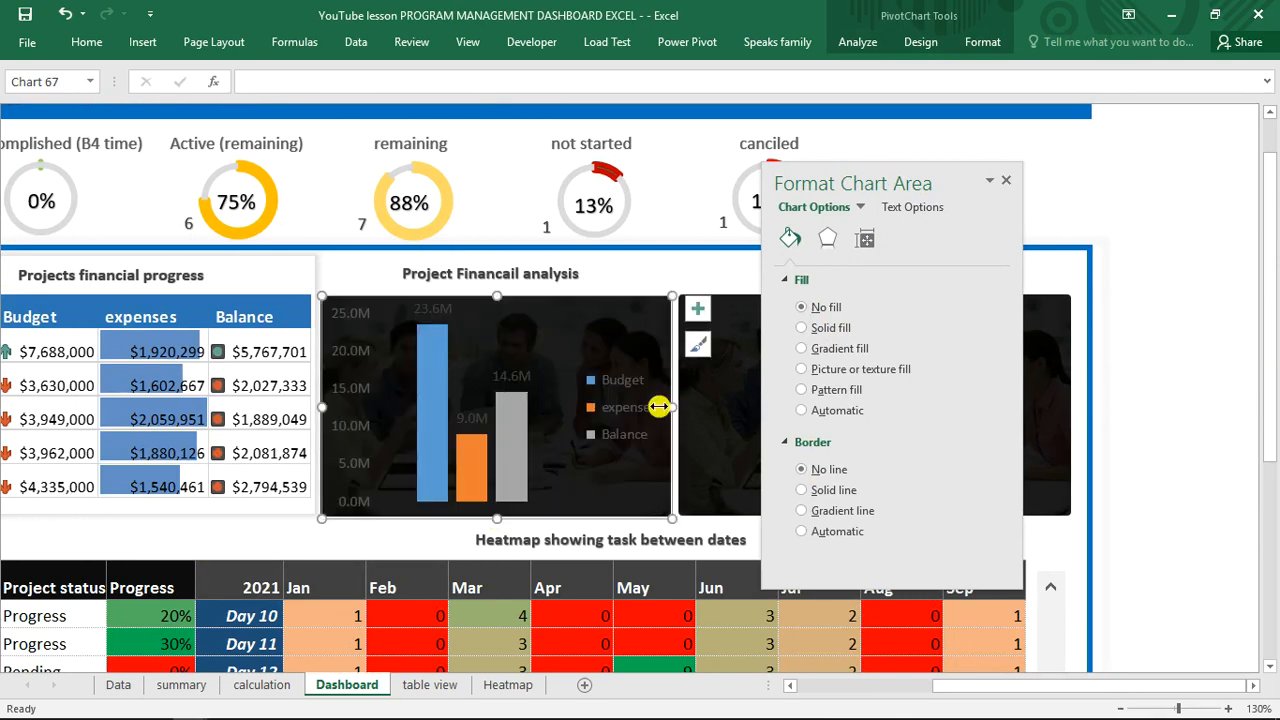
- Change the font color of the totals chart's vertical axis labels to white
{"action": "left_click", "coordinate": [352, 355]}
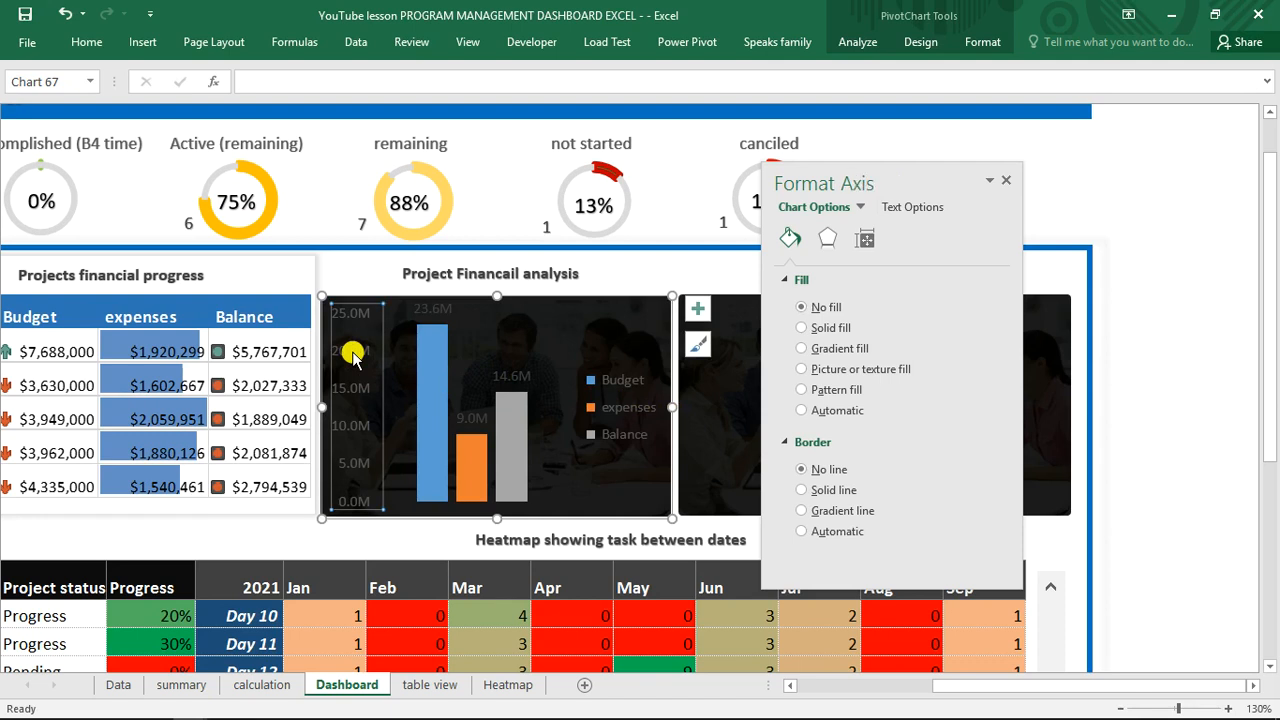
{"action": "left_click", "coordinate": [86, 40]}
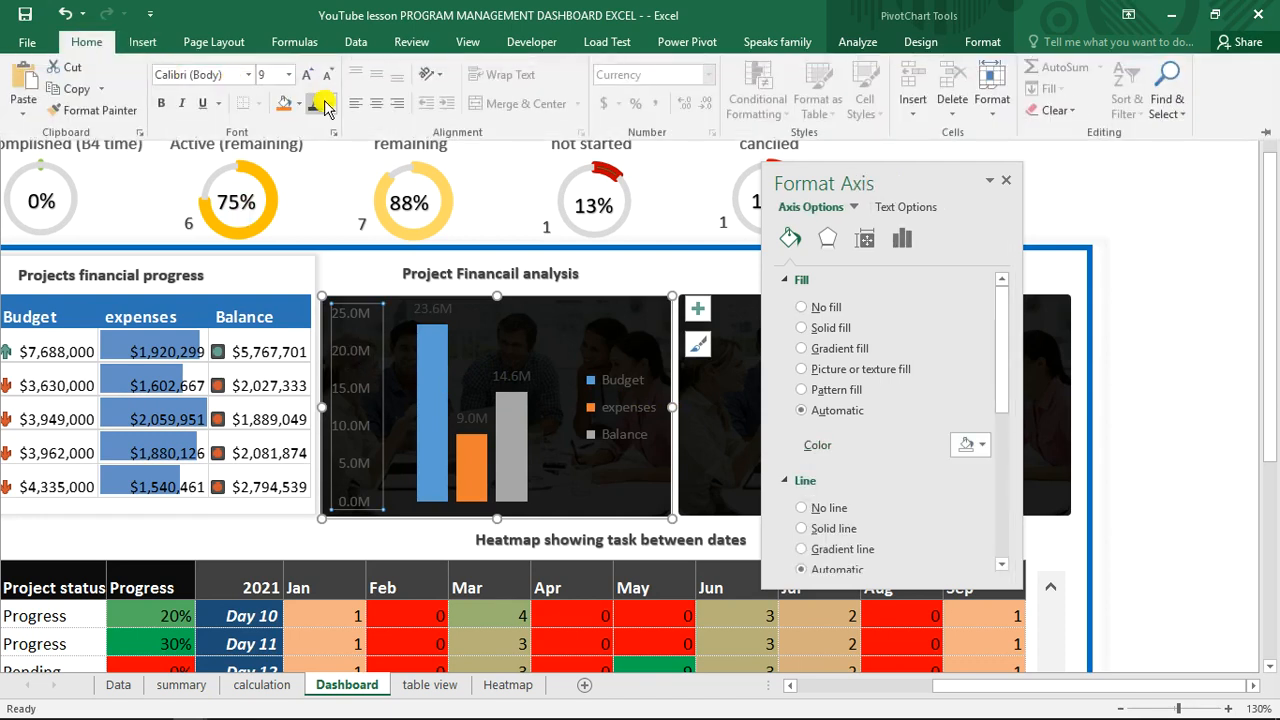
{"action": "left_click", "coordinate": [330, 104]}
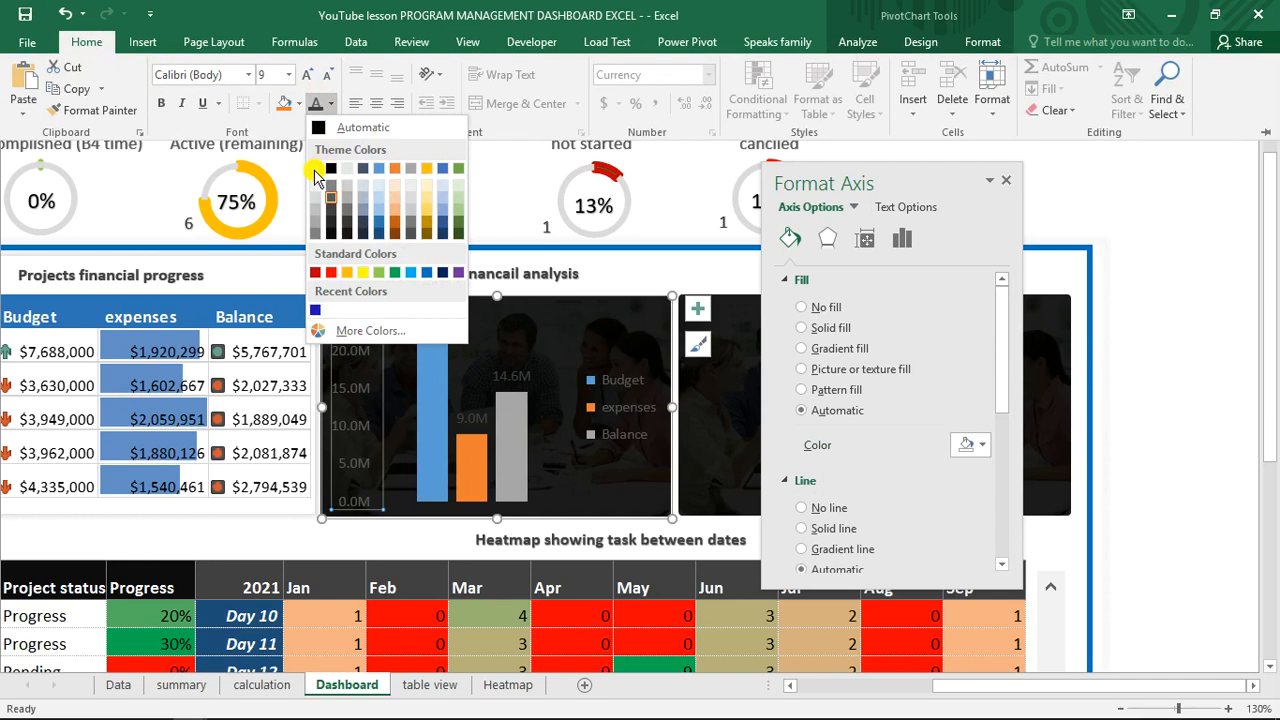
{"action": "left_click", "coordinate": [317, 169]}
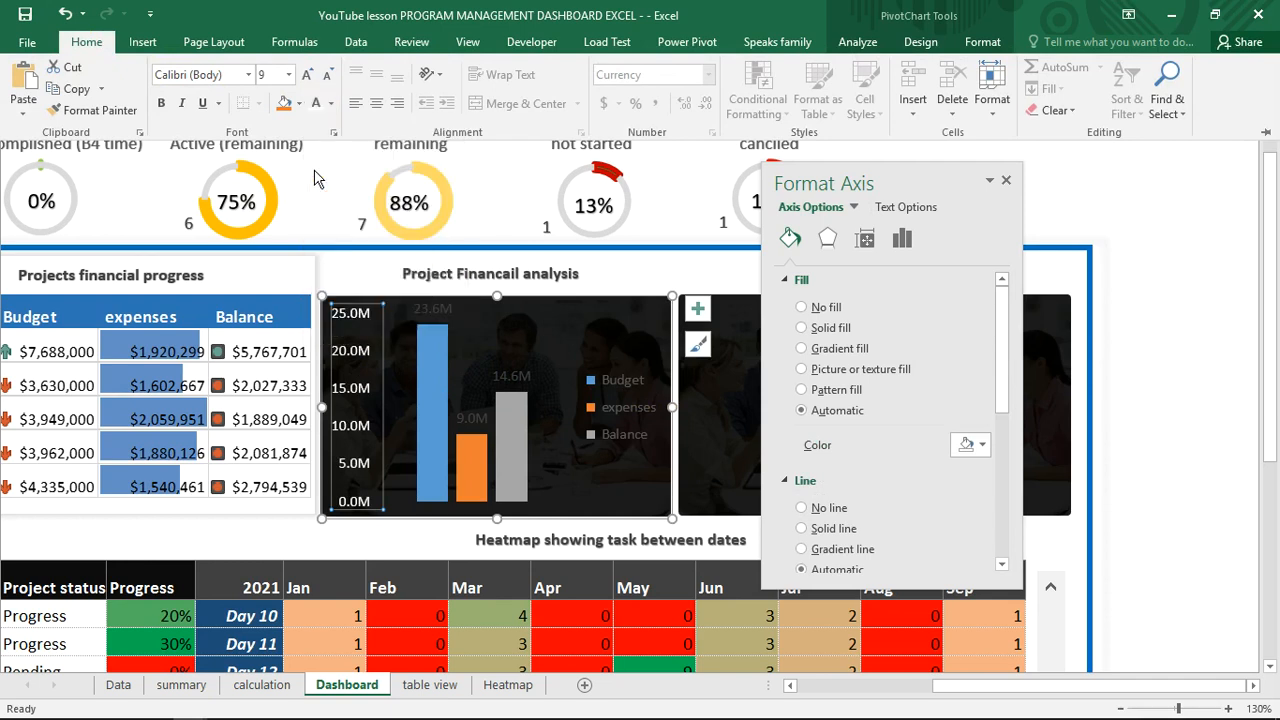
- Make the totals chart's data labels white and bold and its legend text white, then close the formatting options
{"action": "left_click", "coordinate": [433, 318]}
{"action": "left_click", "coordinate": [431, 310]}
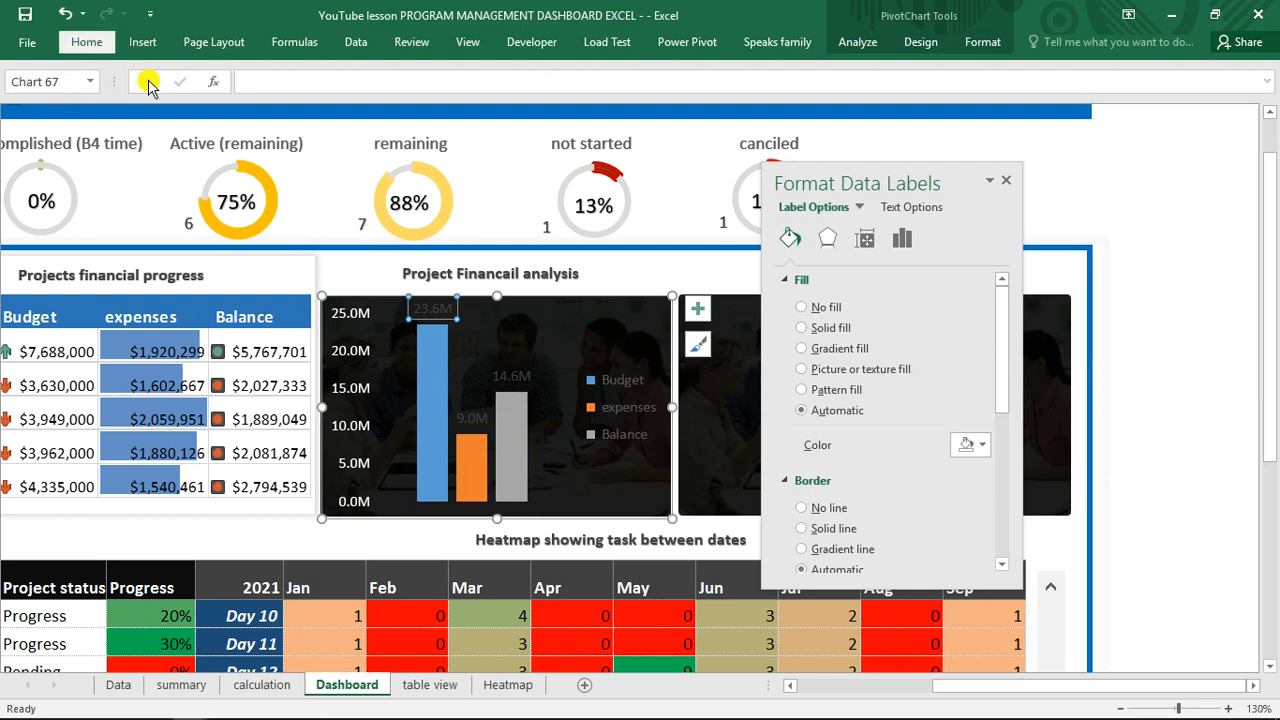
{"action": "left_click", "coordinate": [86, 41]}
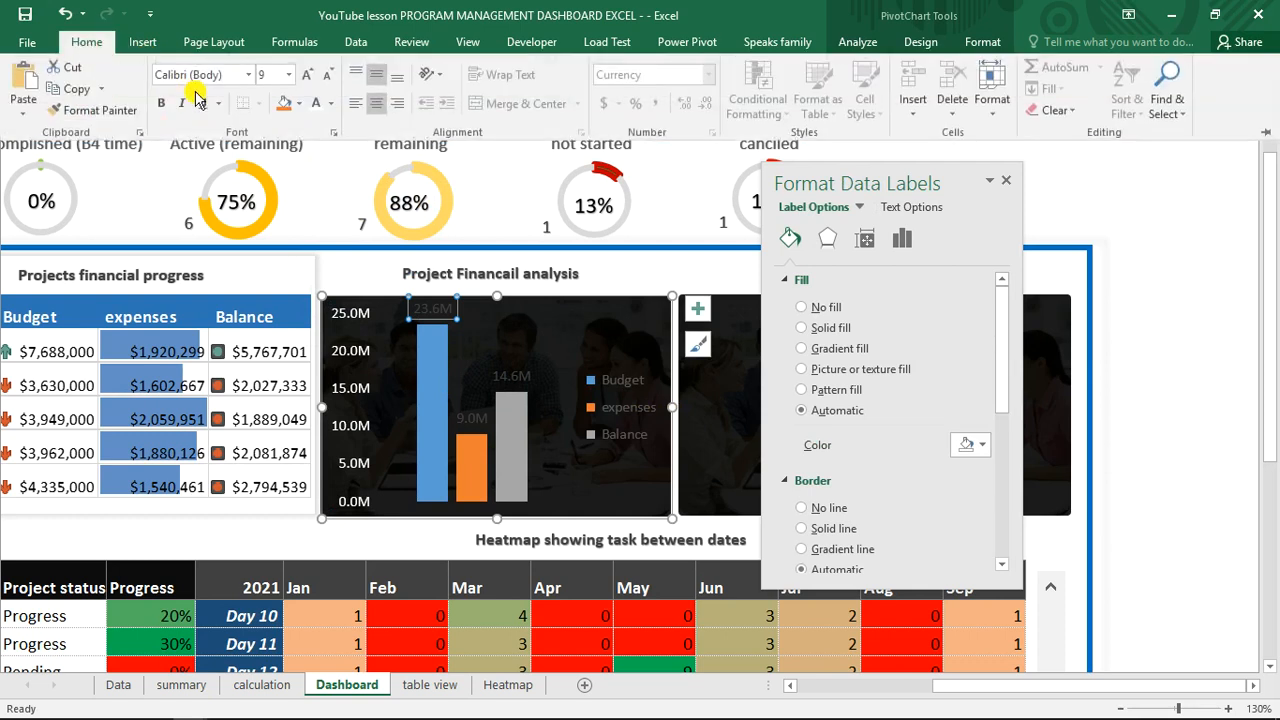
{"action": "left_click", "coordinate": [312, 106]}
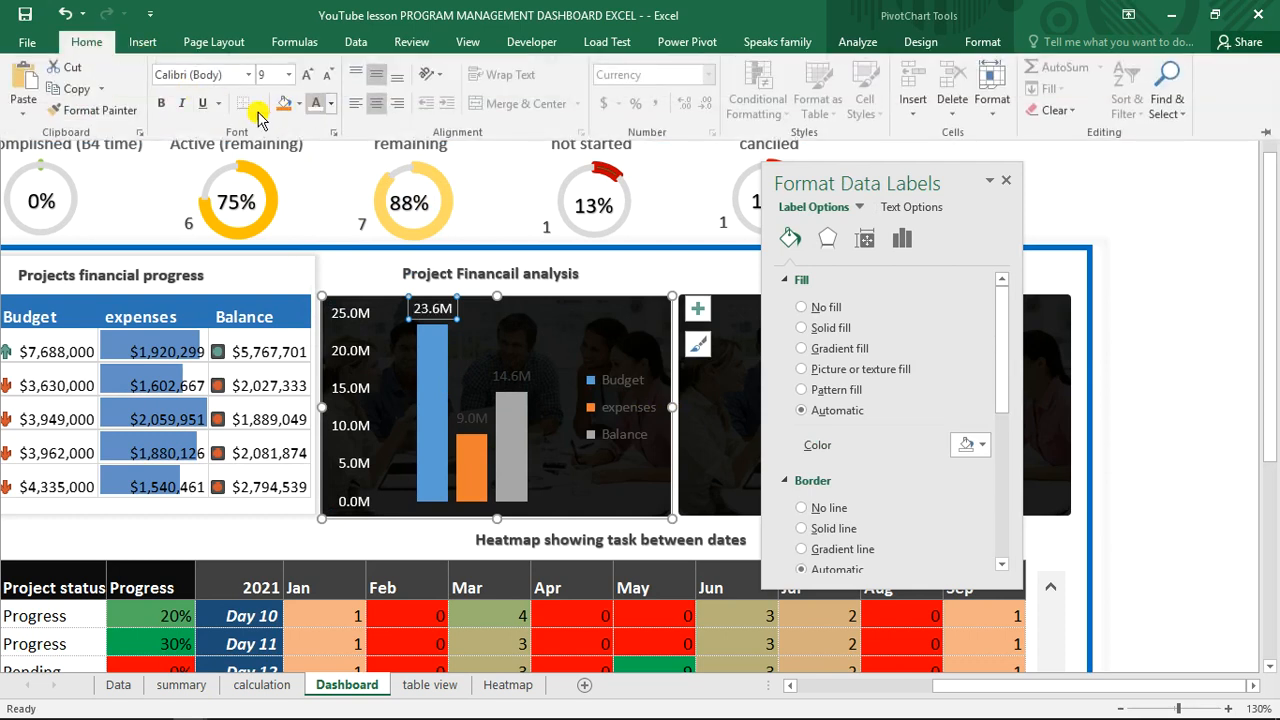
{"action": "left_click", "coordinate": [163, 104]}
{"action": "left_click", "coordinate": [508, 374]}
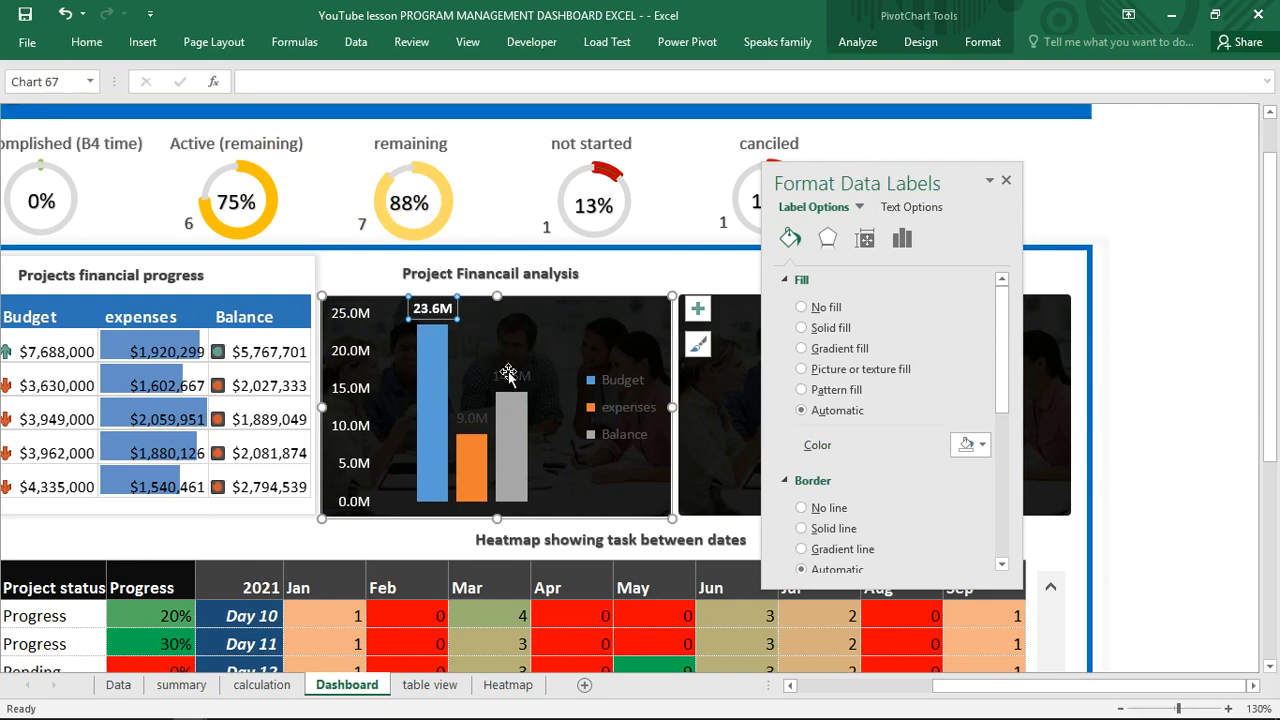
{"action": "left_click", "coordinate": [508, 374]}
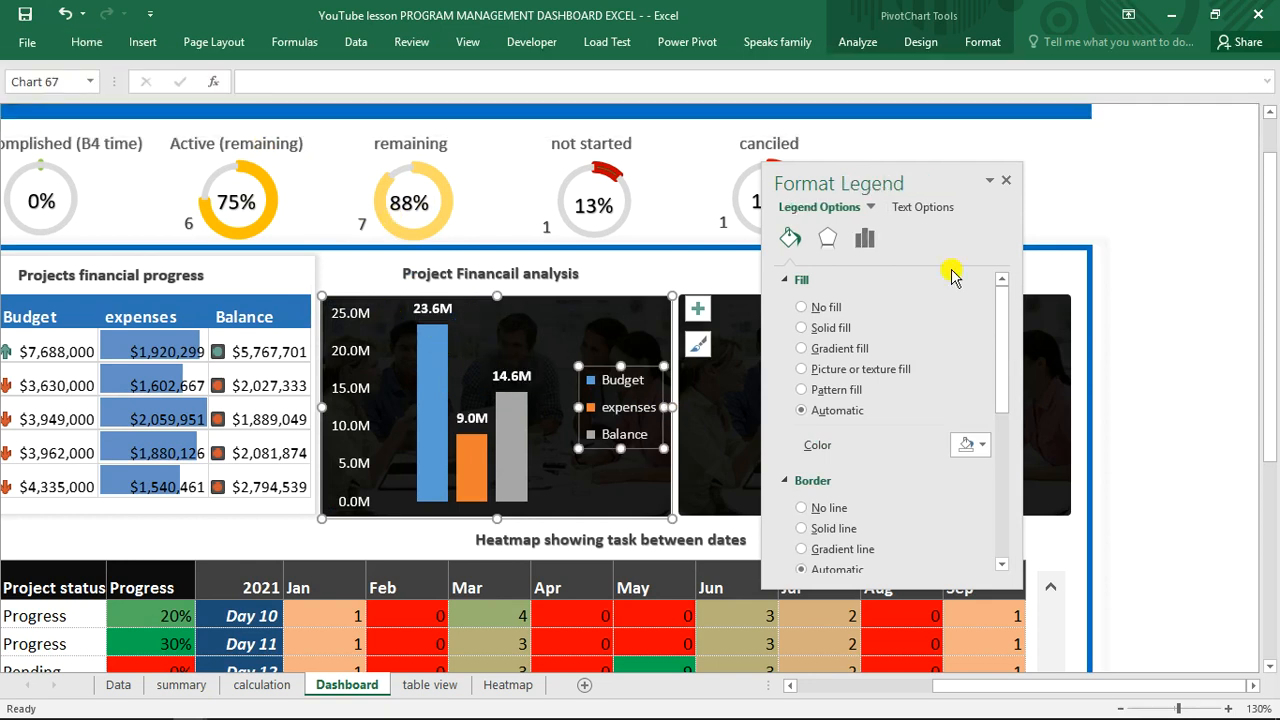
{"action": "left_click", "coordinate": [698, 309]}
{"action": "left_click", "coordinate": [598, 331]}
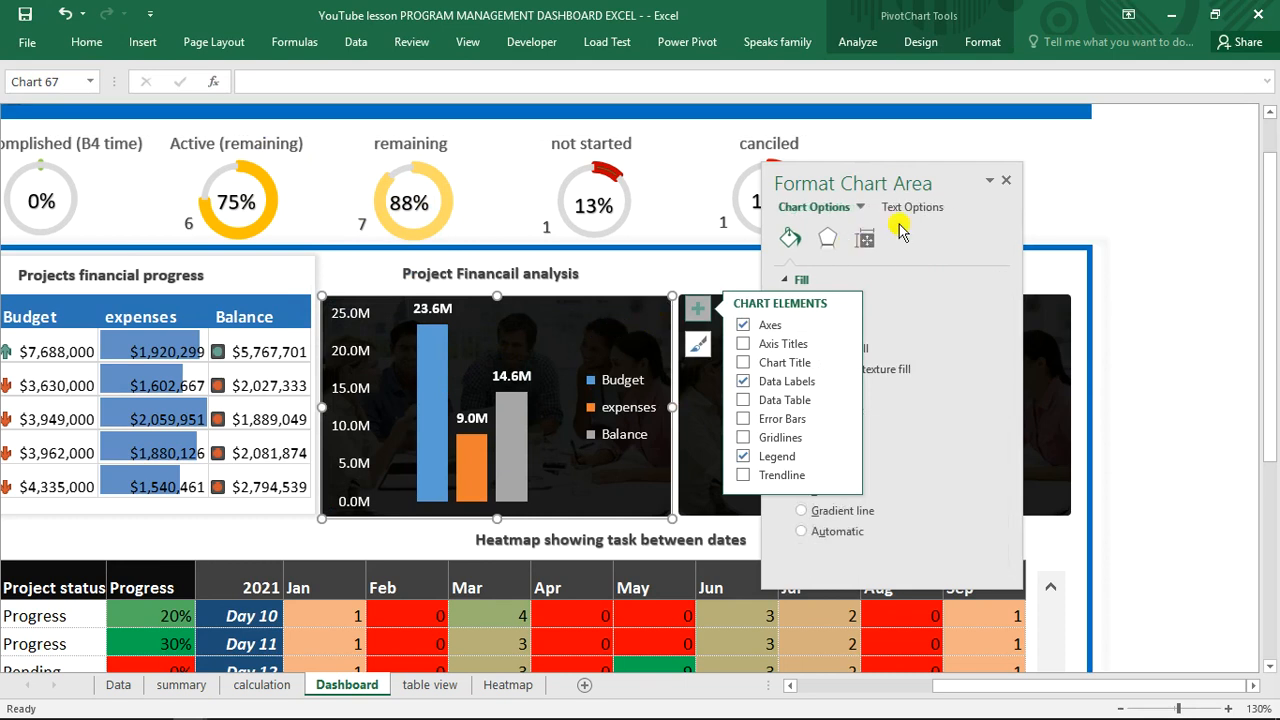
{"action": "left_click", "coordinate": [1007, 190]}
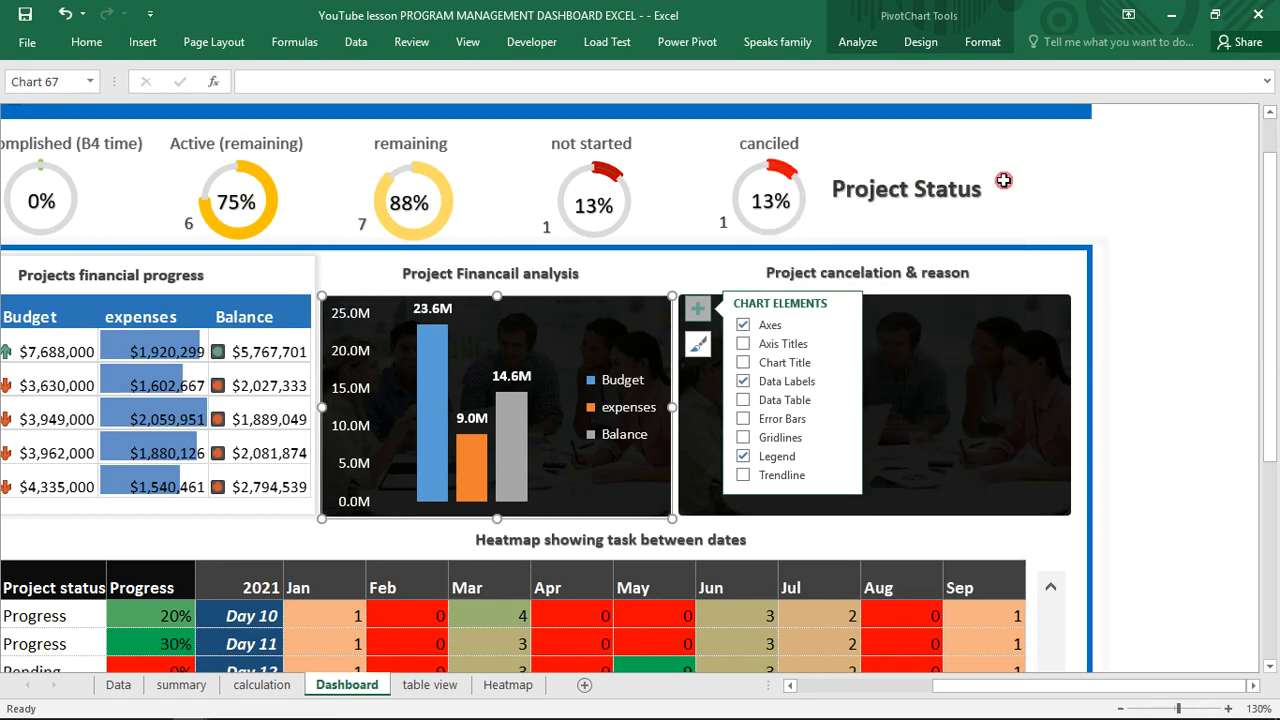
{"action": "left_click", "coordinate": [1172, 235]}
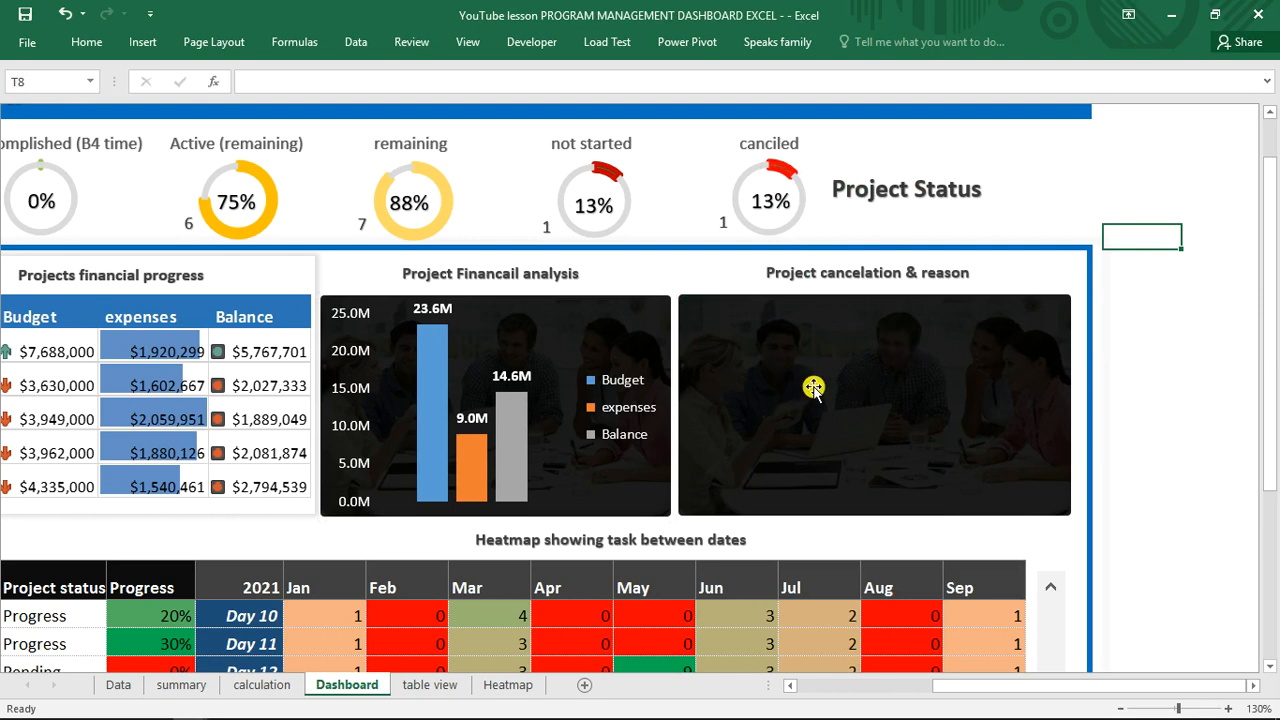
- Switch to the finished Project Management Dashboard workbook, examine its Project cancelation & reason panel, and return to the lesson workbook
{"action": "mouse_move", "coordinate": [180, 713]}
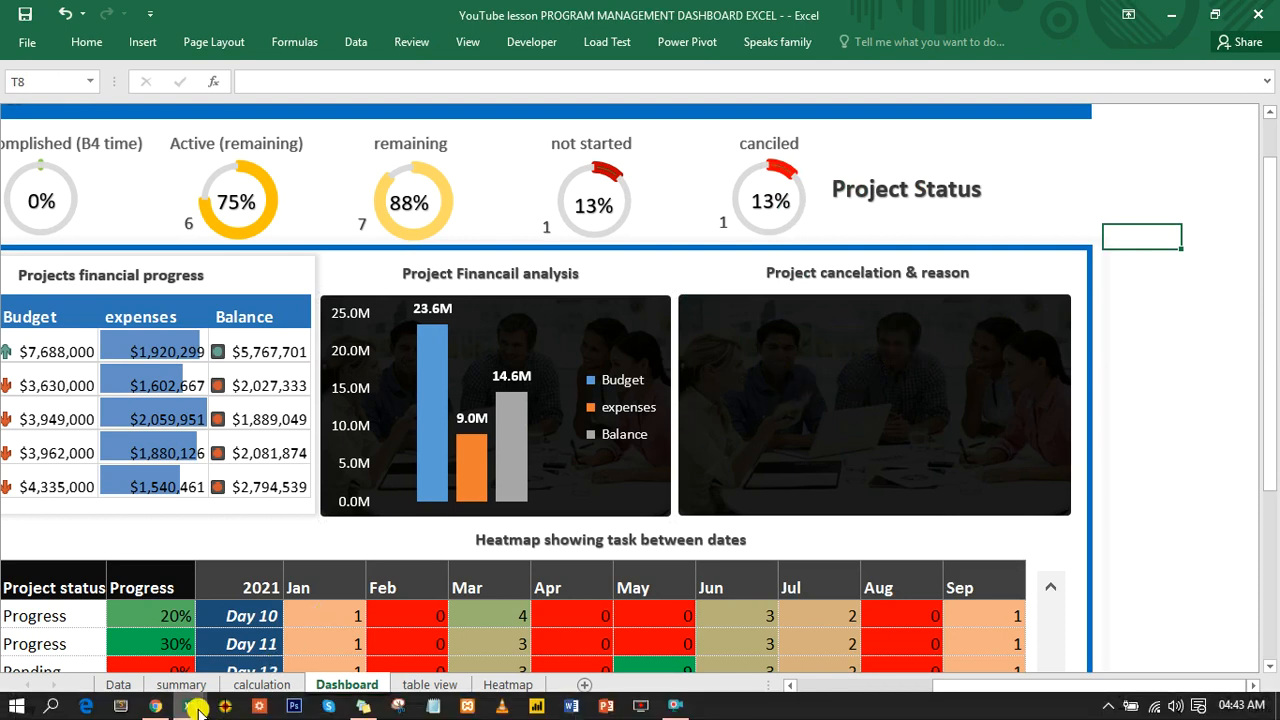
{"action": "left_click", "coordinate": [143, 643]}
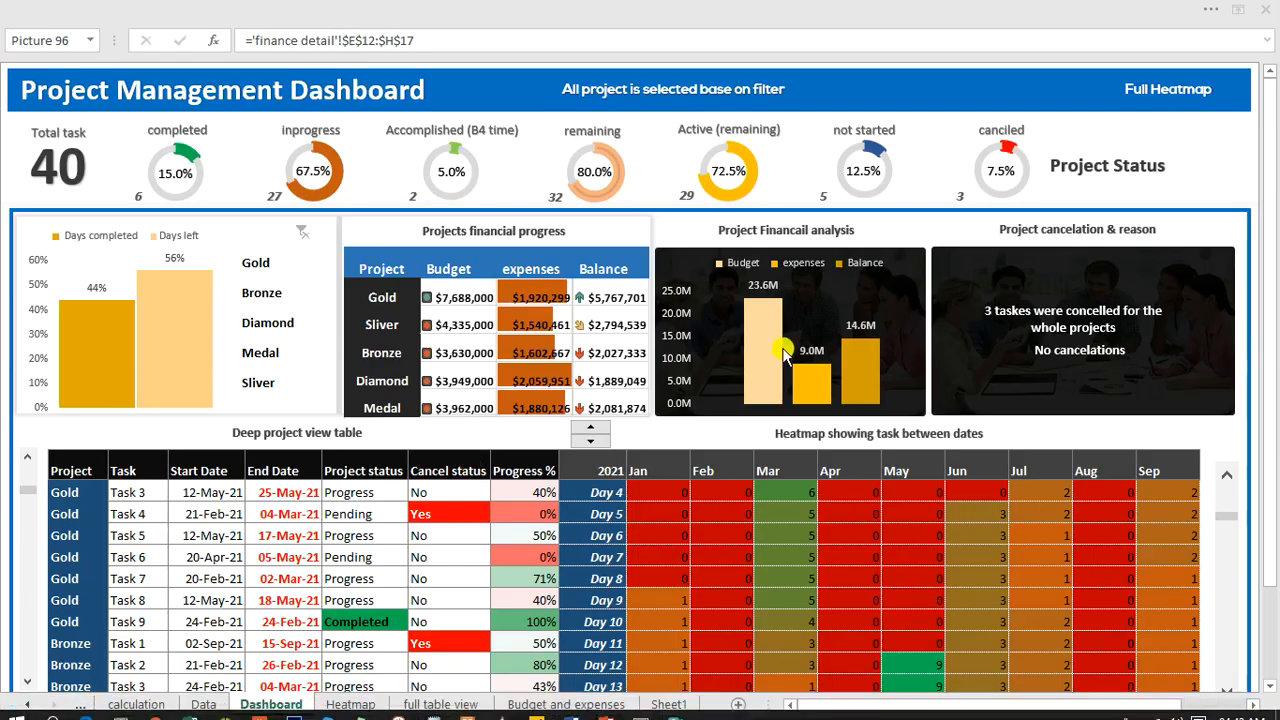
{"action": "left_click", "coordinate": [258, 290]}
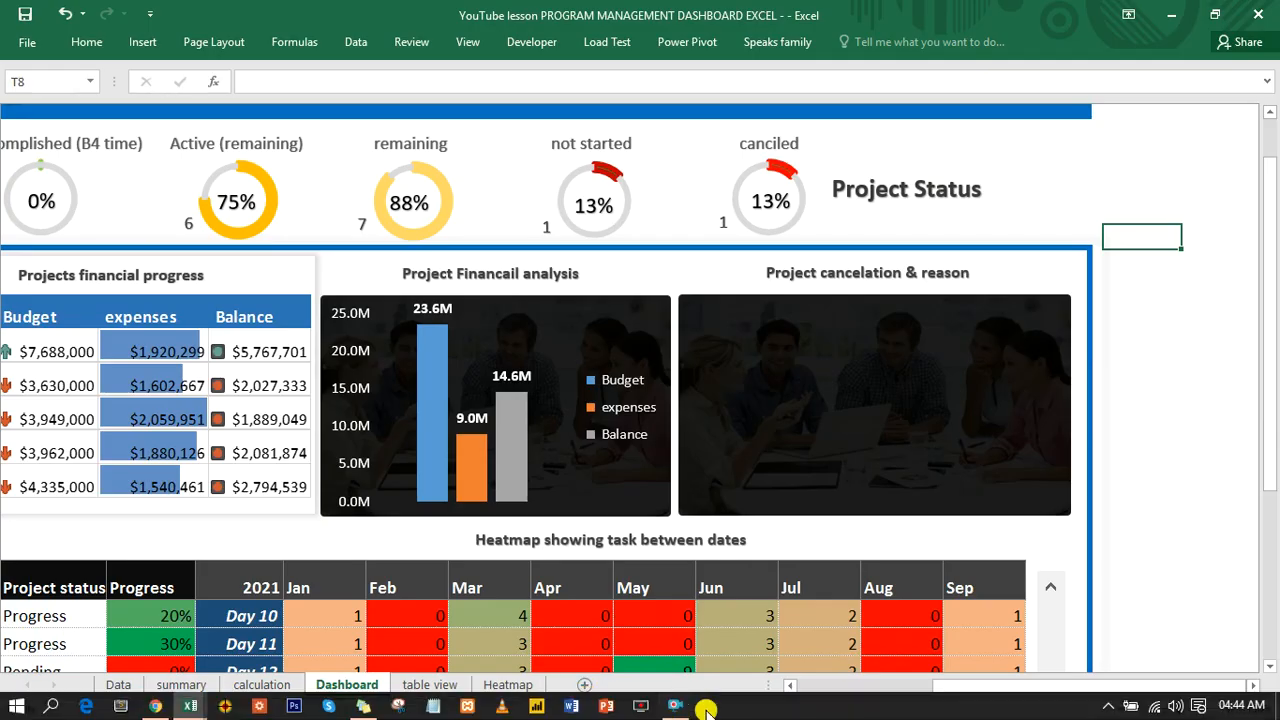
{"action": "left_click", "coordinate": [677, 710]}
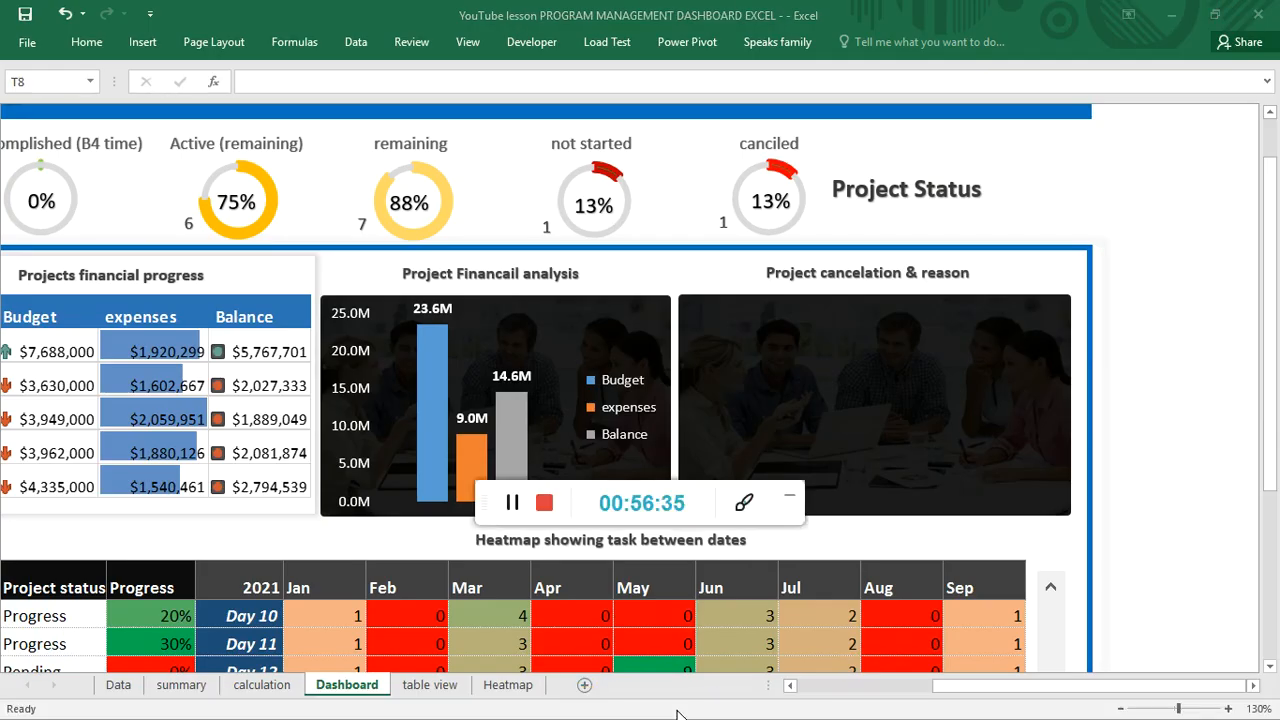
{"action": "left_click", "coordinate": [792, 496]}
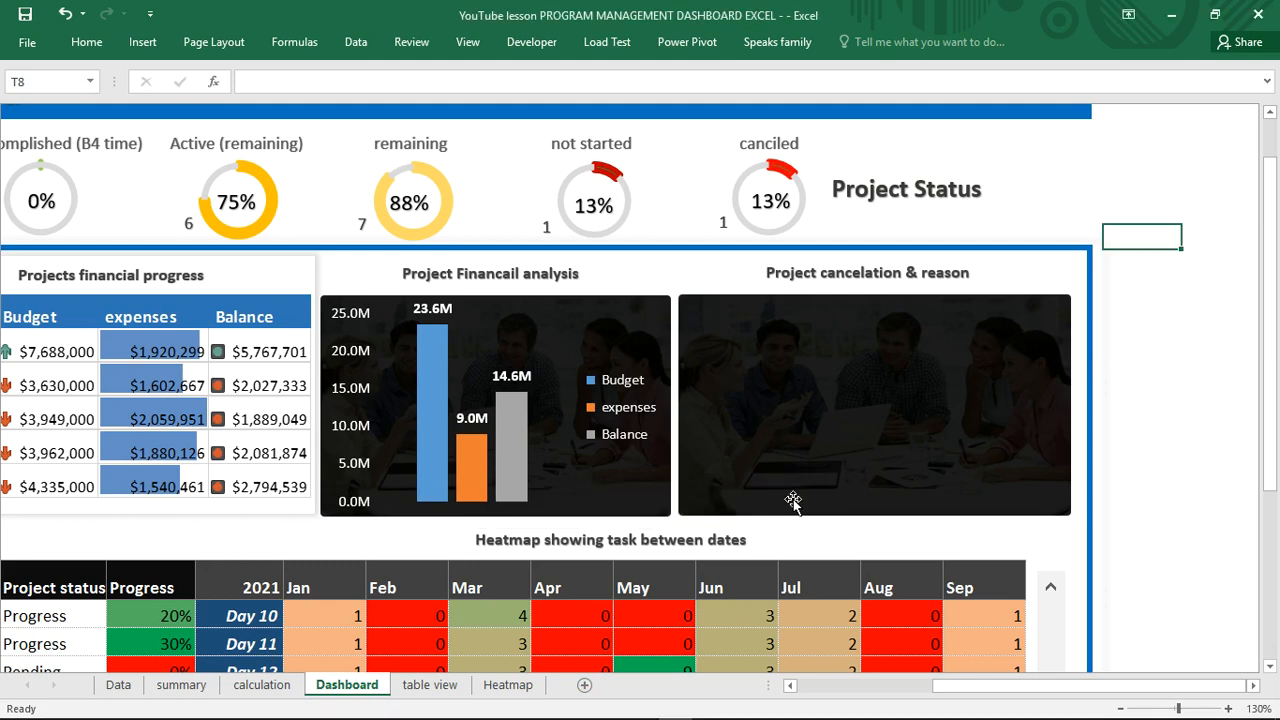
- Add a new worksheet after the Dashboard sheet and name it note
{"action": "left_click", "coordinate": [585, 686]}
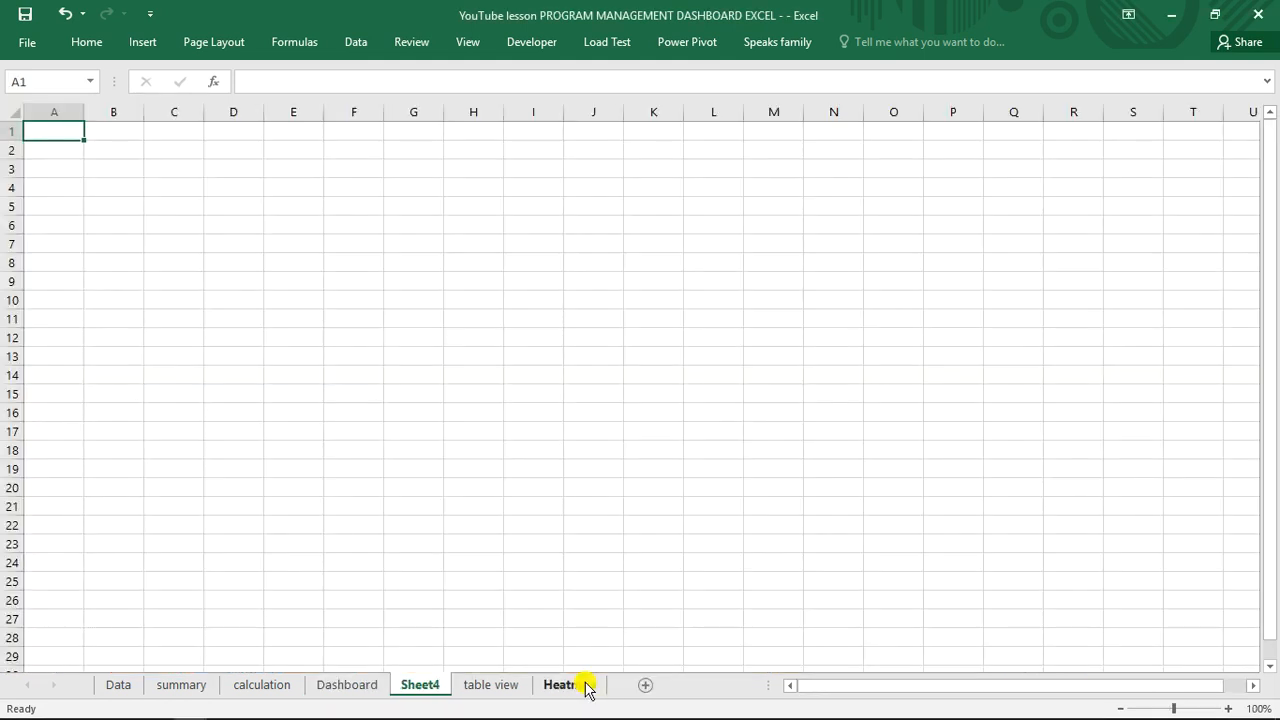
{"action": "double_click", "coordinate": [420, 690]}
{"action": "type", "text": "notes"}
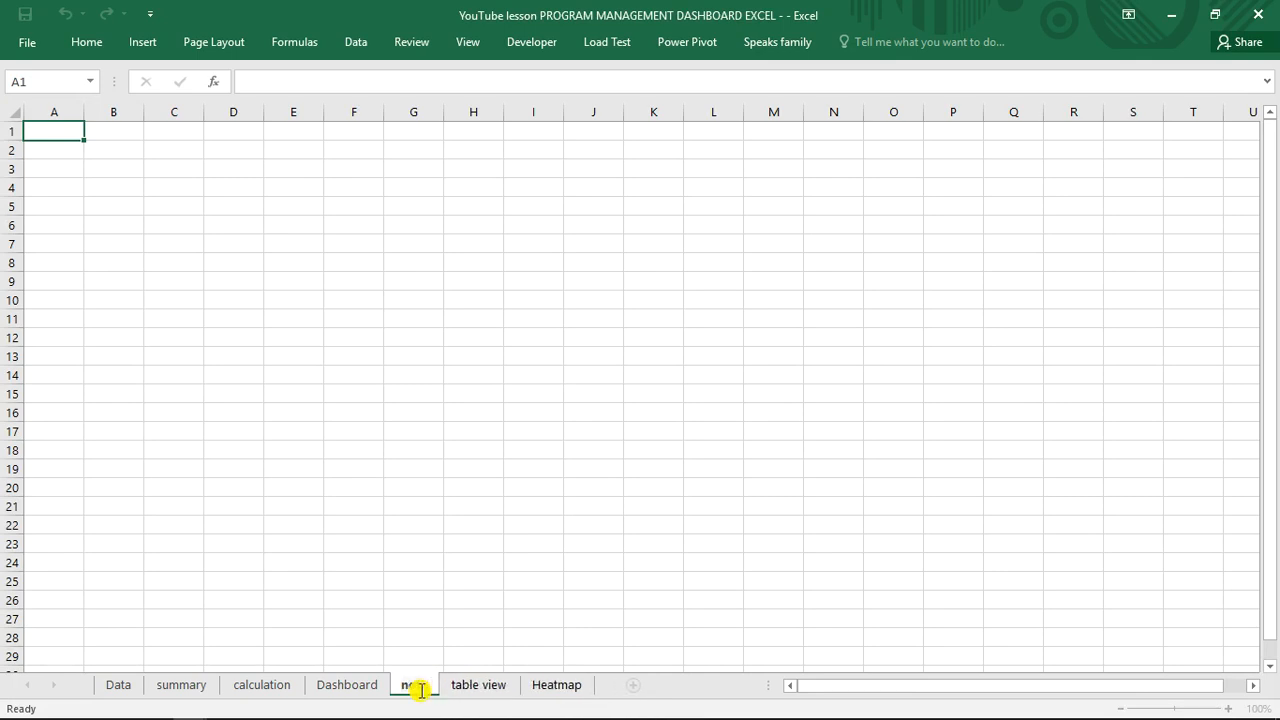
{"action": "key", "text": "Return"}
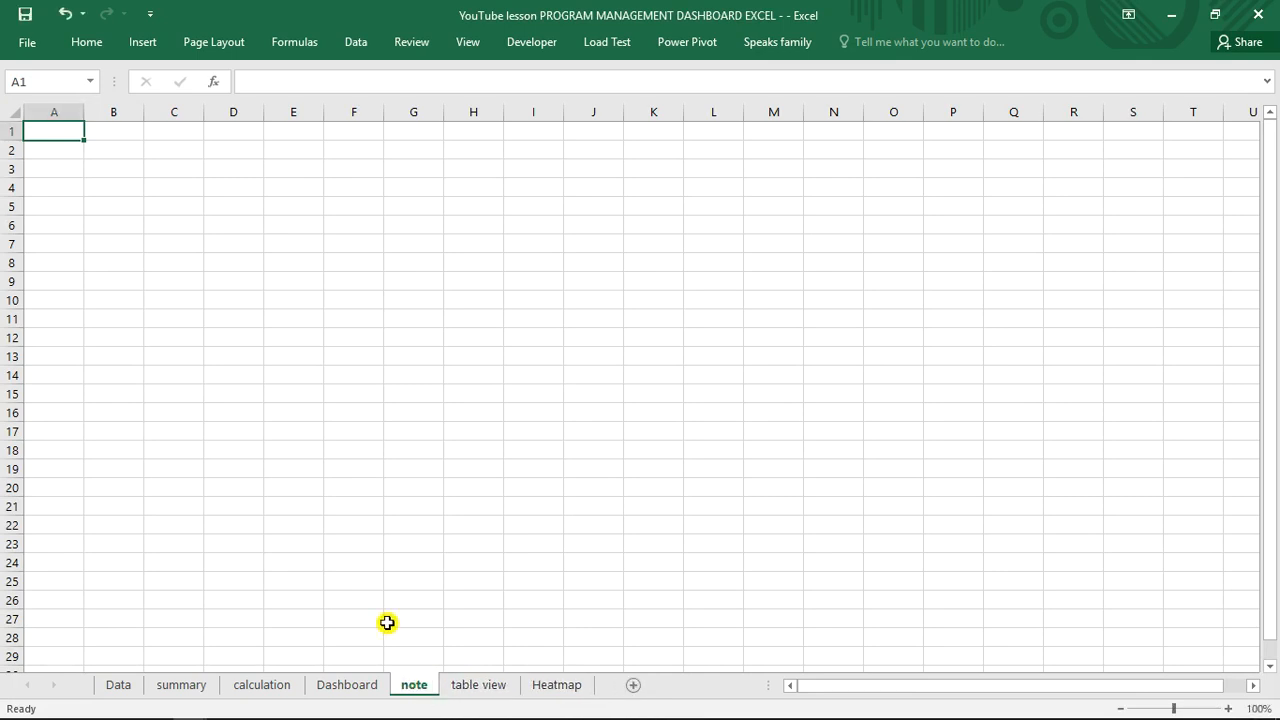
- Insert a pivot table based on the data table at cell E7 of the note sheet
{"action": "left_click", "coordinate": [304, 250]}
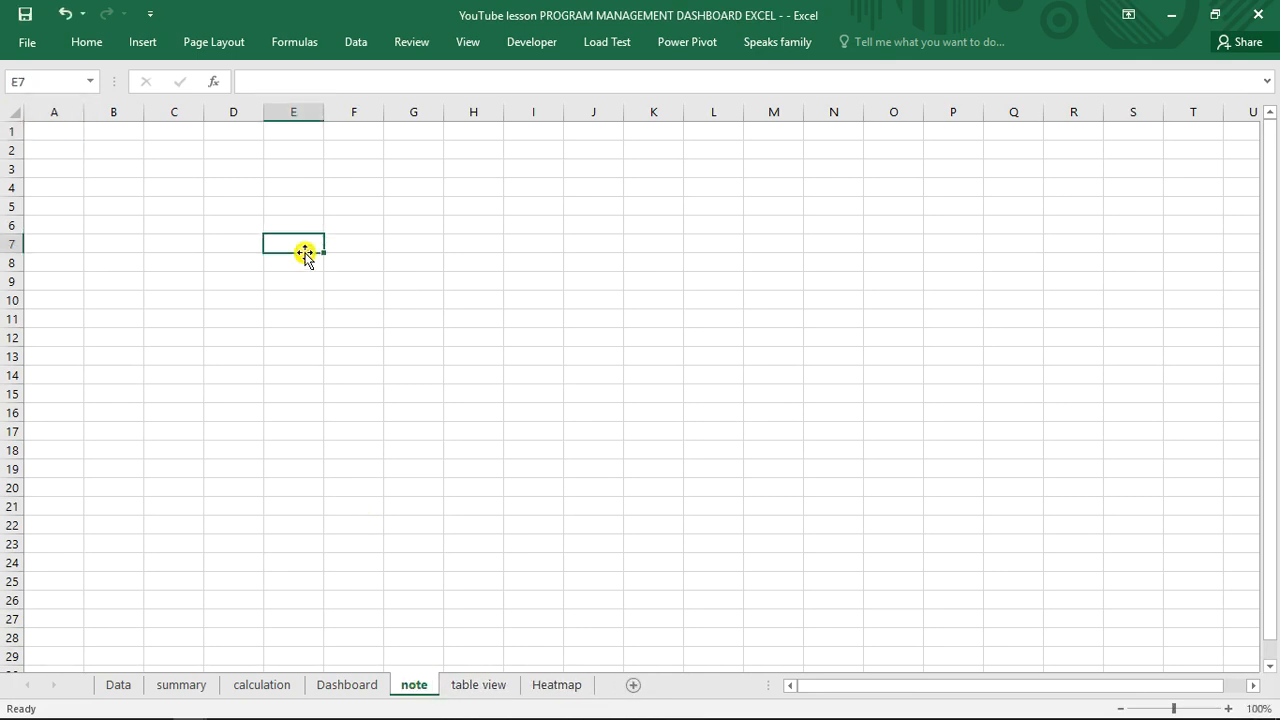
{"action": "key", "text": "alt+n"}
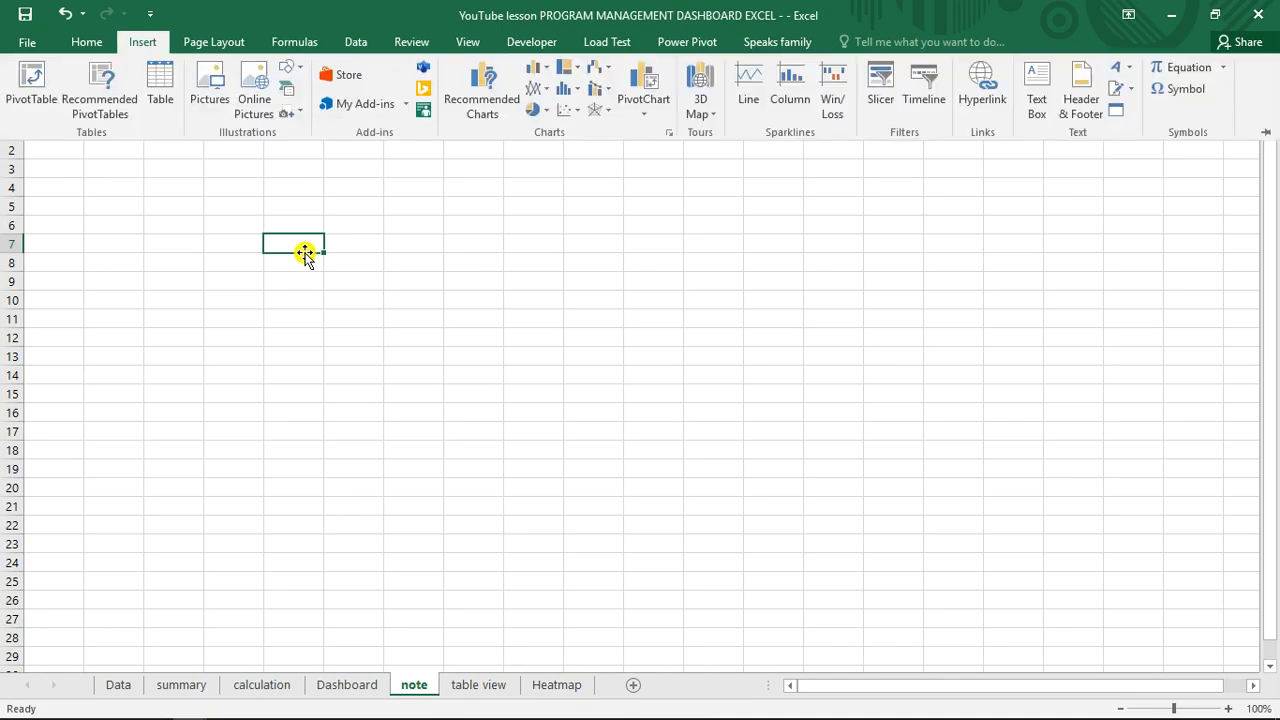
{"action": "key", "text": "v"}
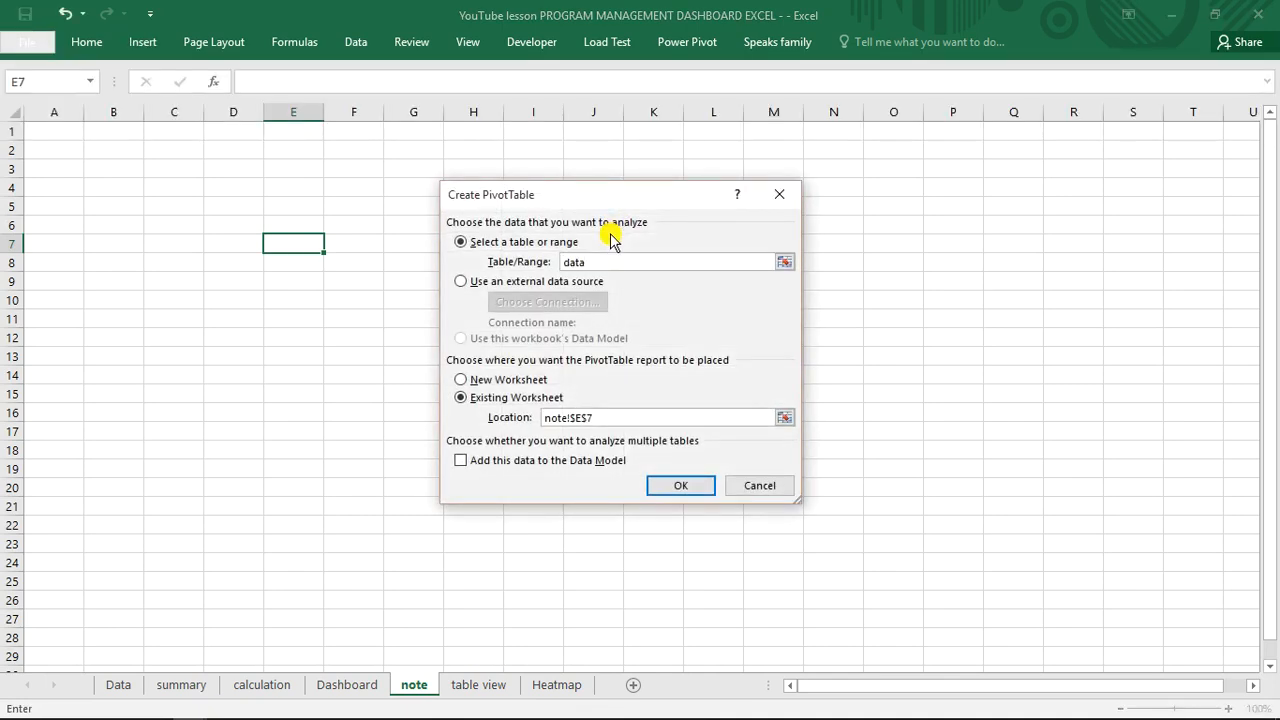
{"action": "key", "text": "Return"}
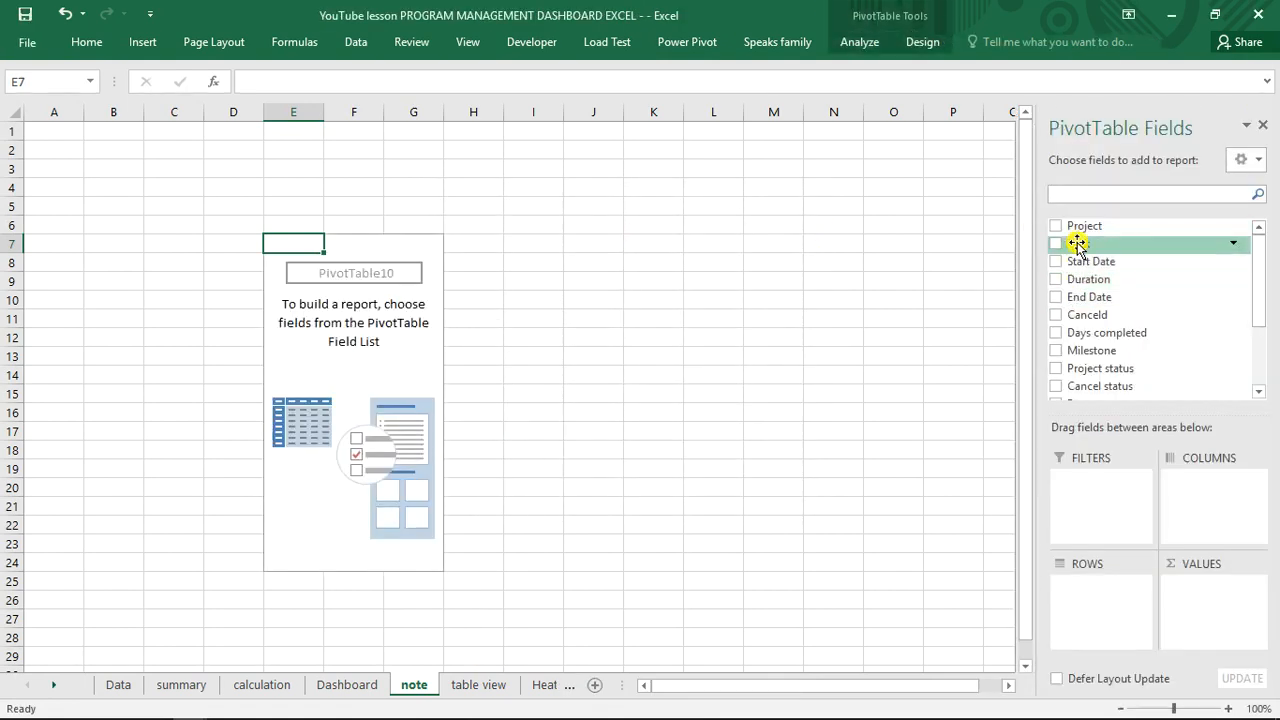
- Add the Project, Cancel status and Note fields to the pivot table's rows
{"action": "left_click", "coordinate": [1057, 227]}
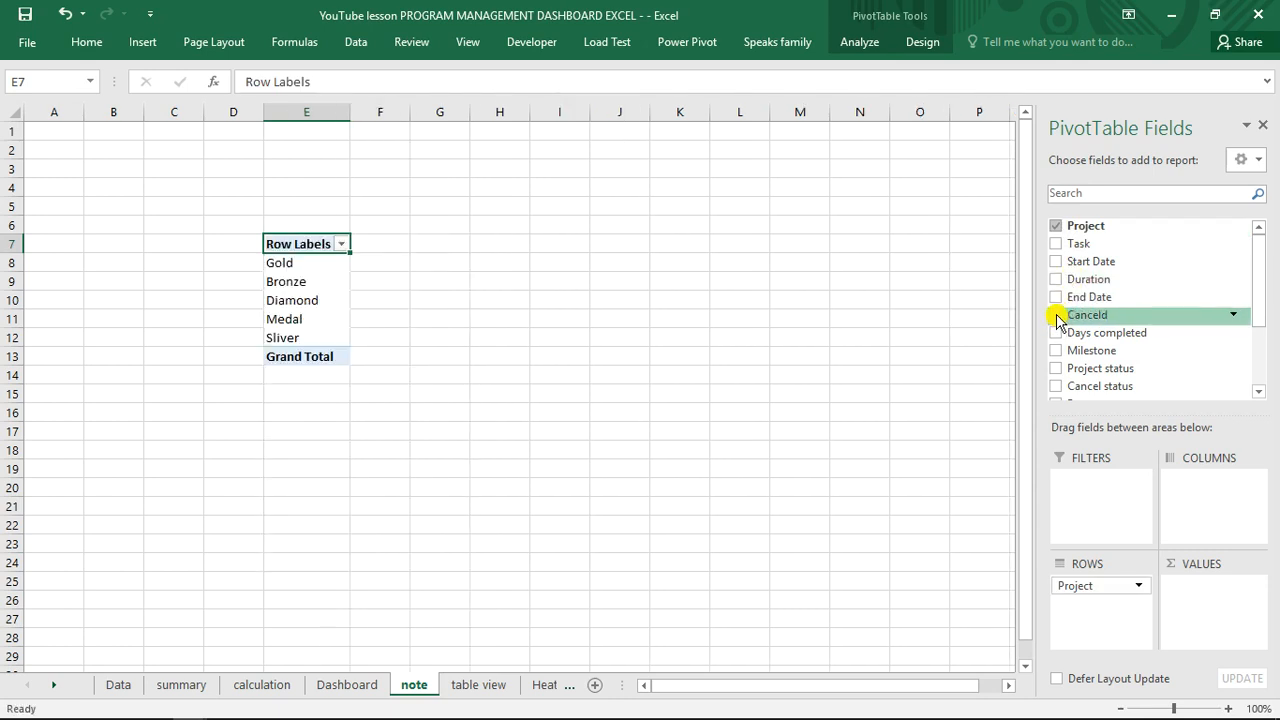
{"action": "left_click", "coordinate": [1056, 387]}
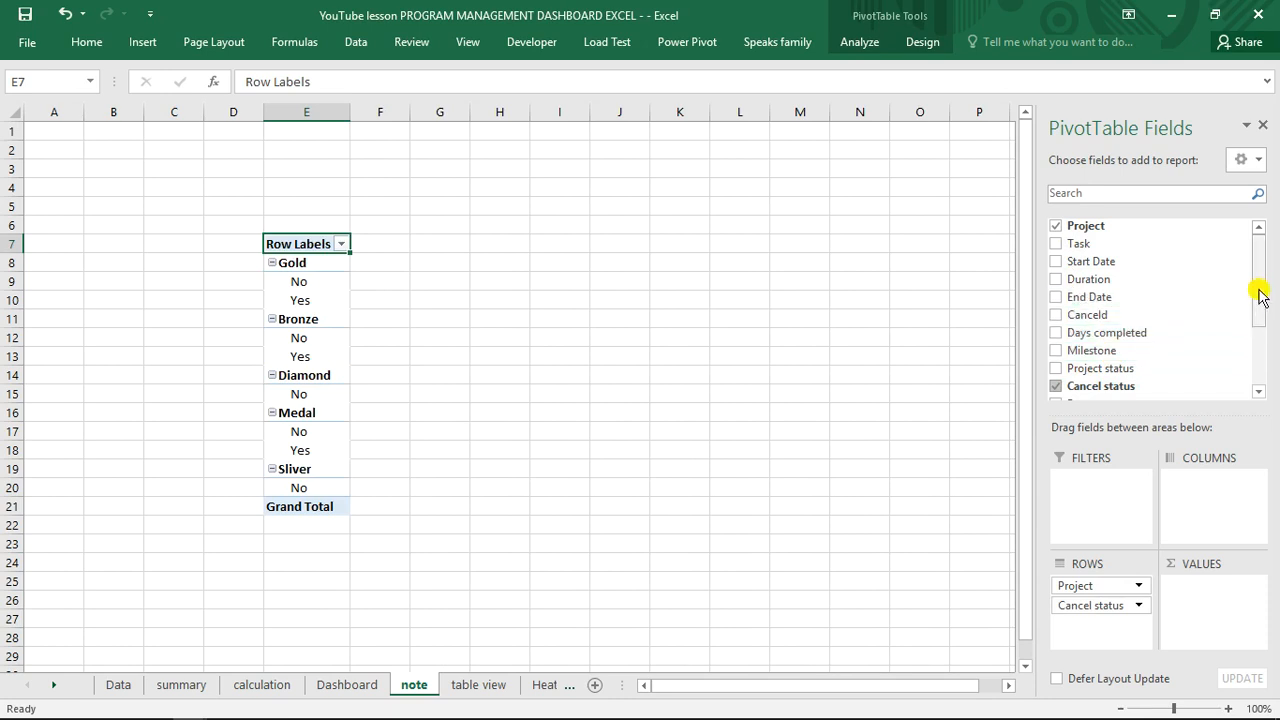
{"action": "scroll", "coordinate": [1258, 295], "scroll_direction": "down", "scroll_amount": 3}
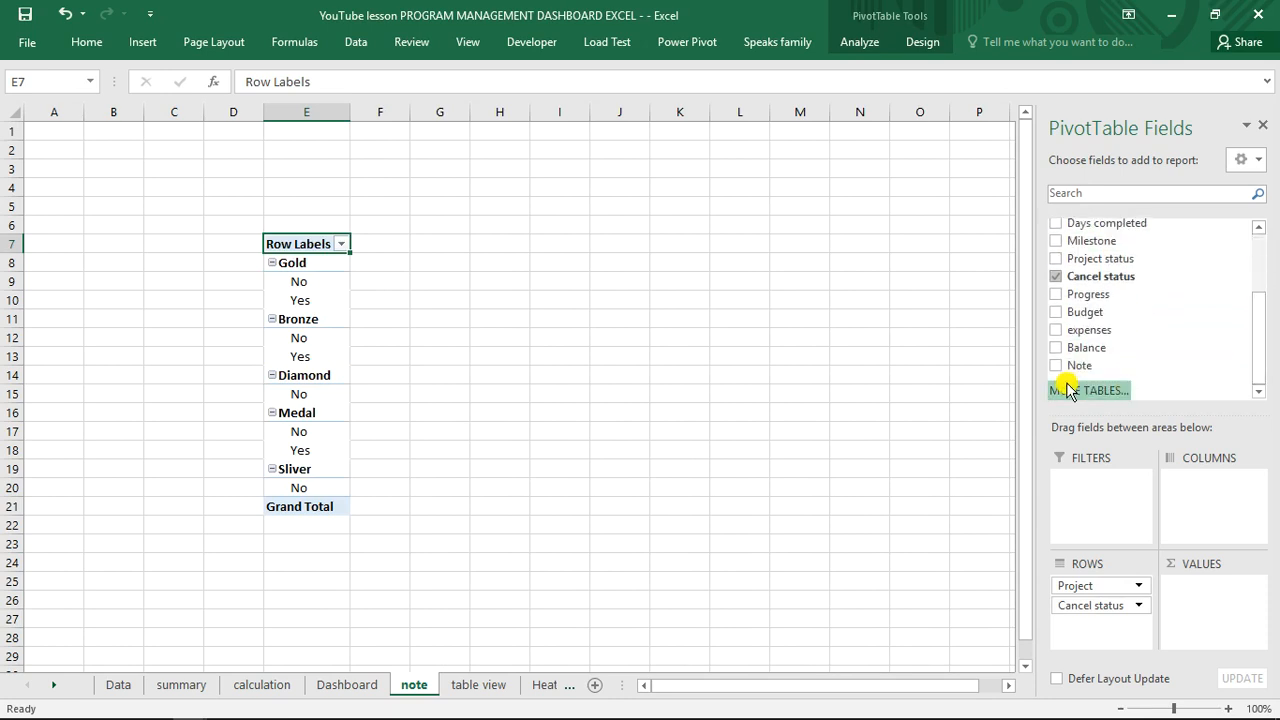
{"action": "left_click", "coordinate": [1055, 365]}
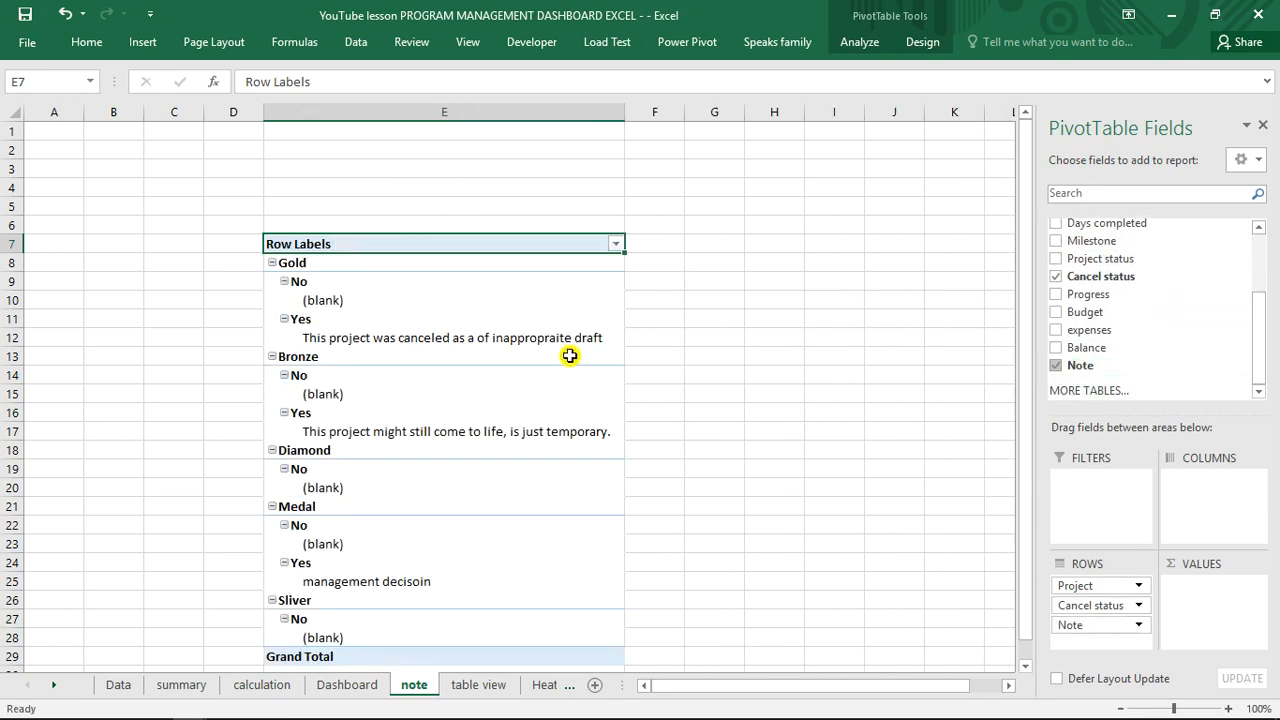
- Set the note pivot table's report layout to tabular form
{"action": "left_click", "coordinate": [446, 300]}
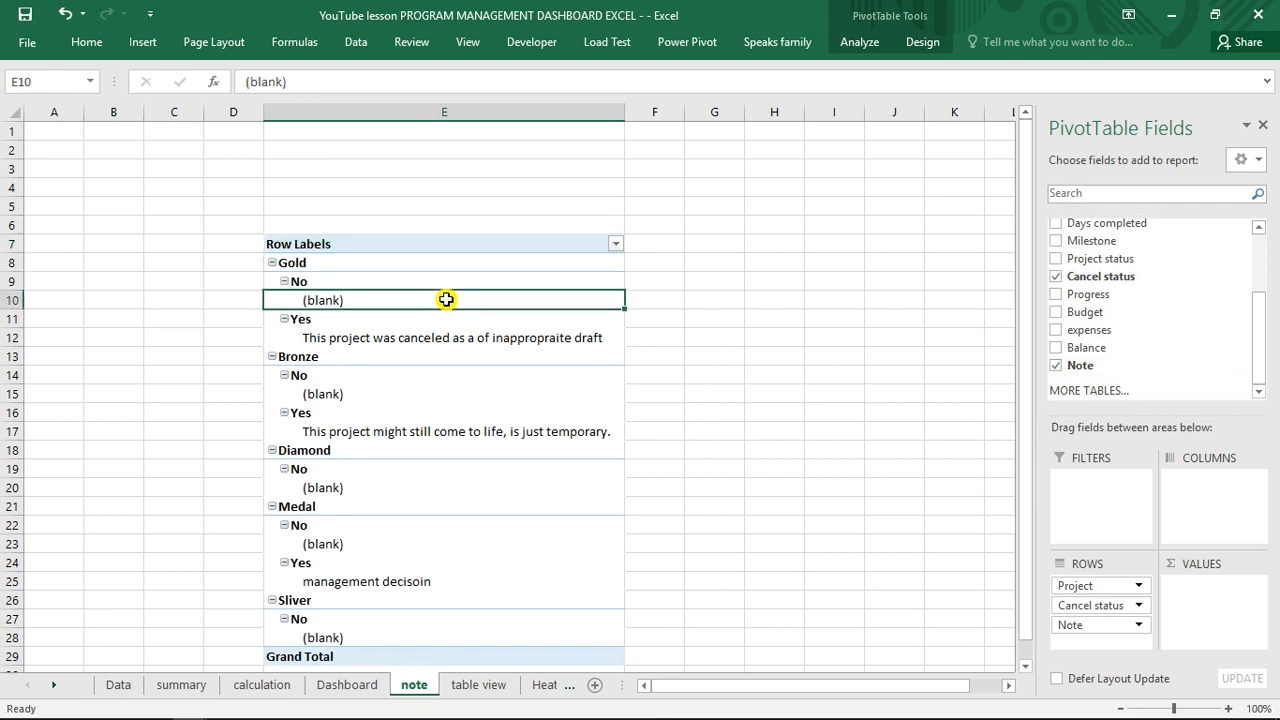
{"action": "left_click", "coordinate": [862, 44]}
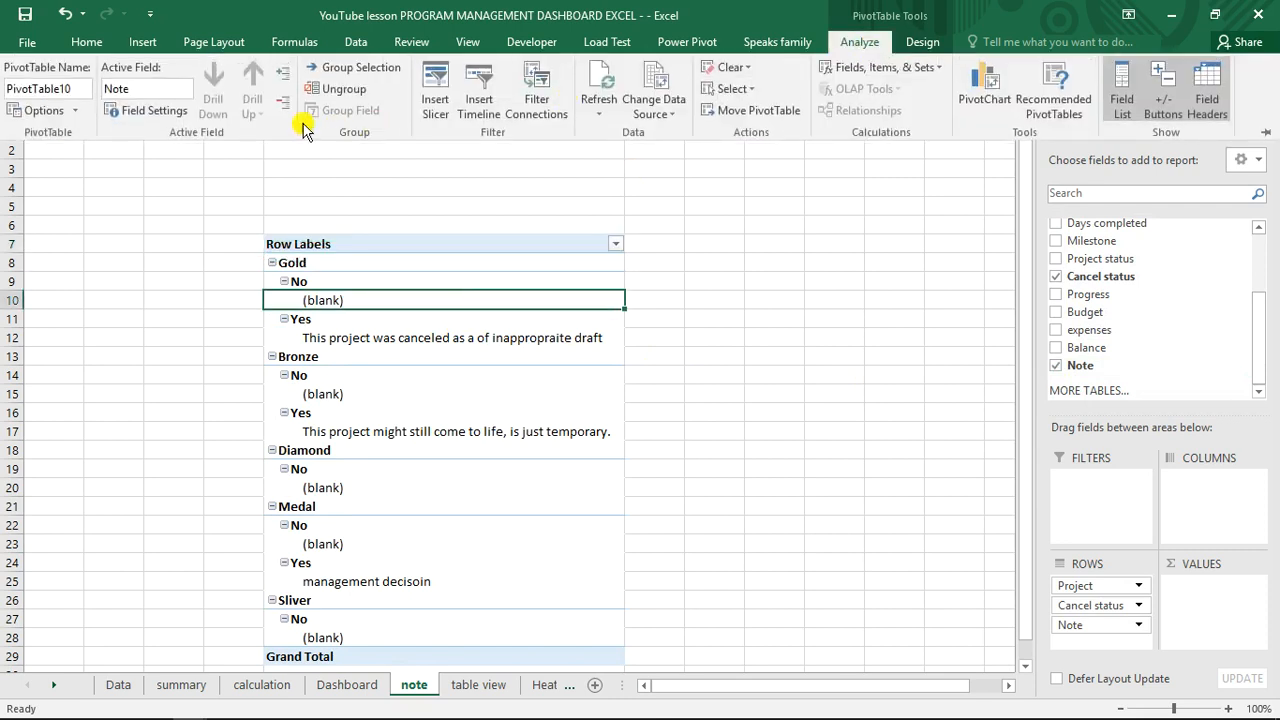
{"action": "left_click", "coordinate": [940, 44]}
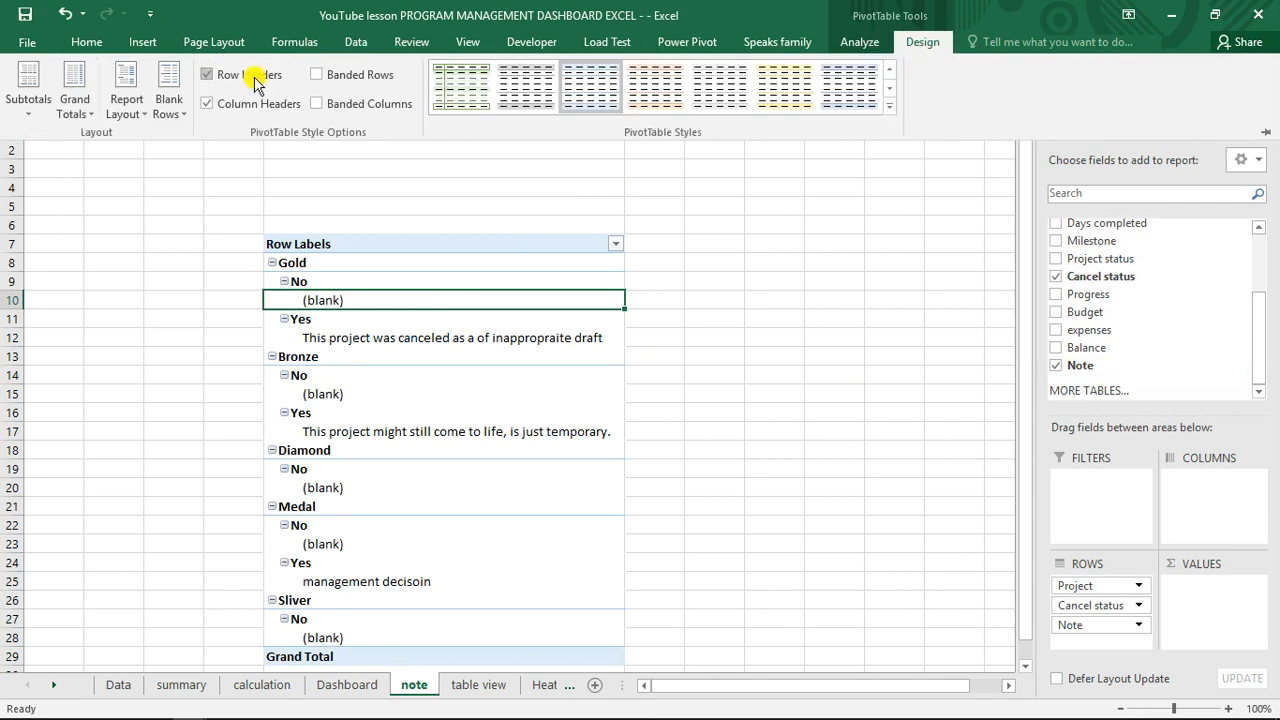
{"action": "left_click", "coordinate": [128, 120]}
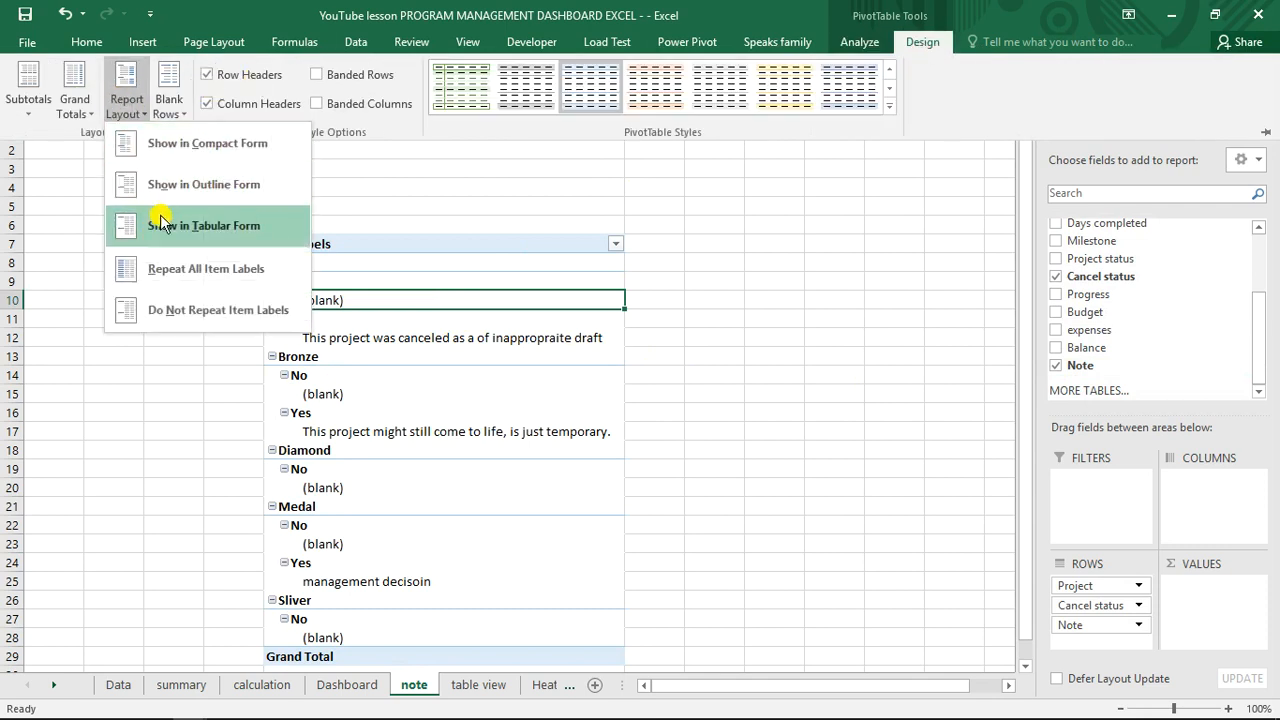
{"action": "left_click", "coordinate": [163, 221]}
- Remove the subtotals from the note pivot table and turn grand totals off for rows and columns
{"action": "left_click", "coordinate": [44, 128]}
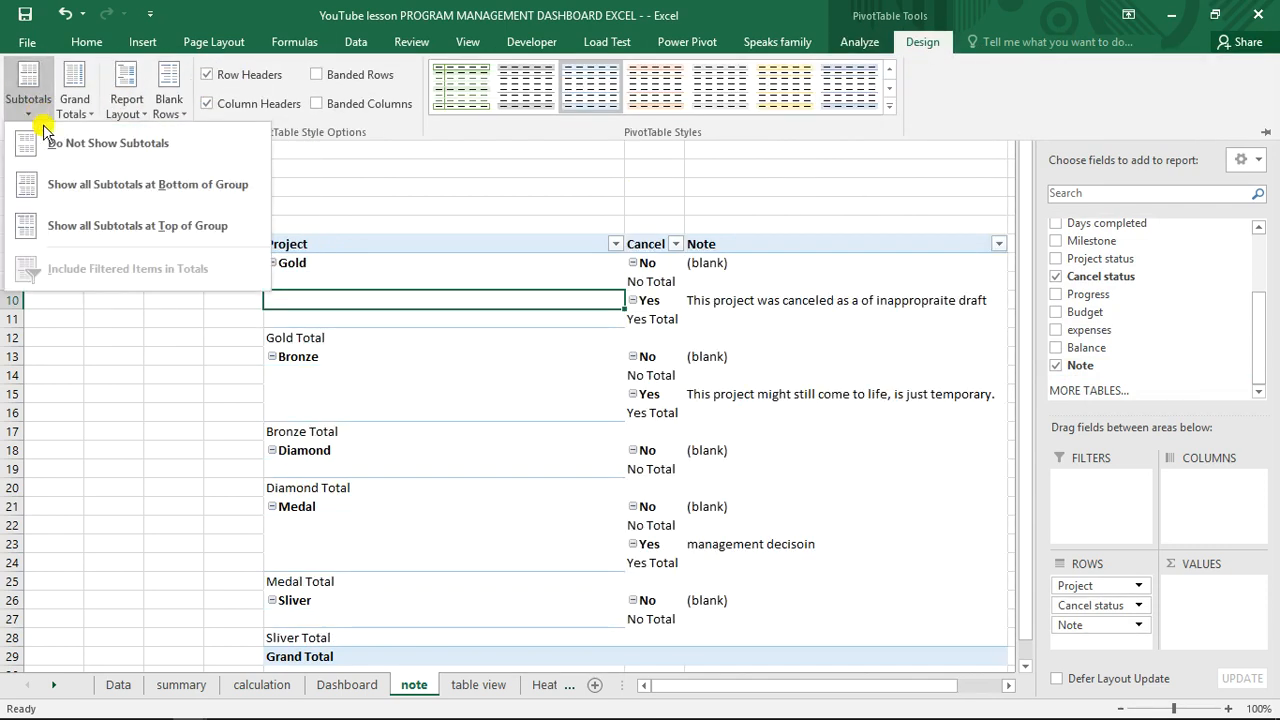
{"action": "left_click", "coordinate": [52, 145]}
{"action": "left_click", "coordinate": [78, 105]}
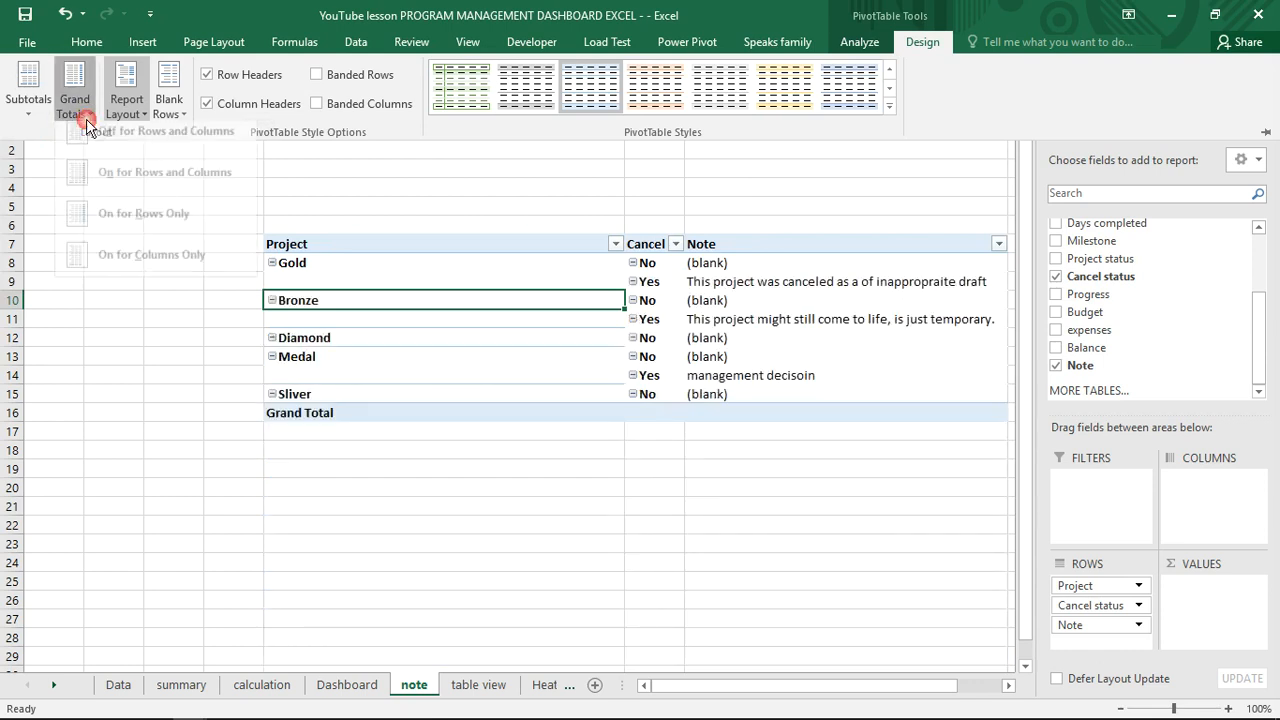
{"action": "left_click", "coordinate": [130, 152]}
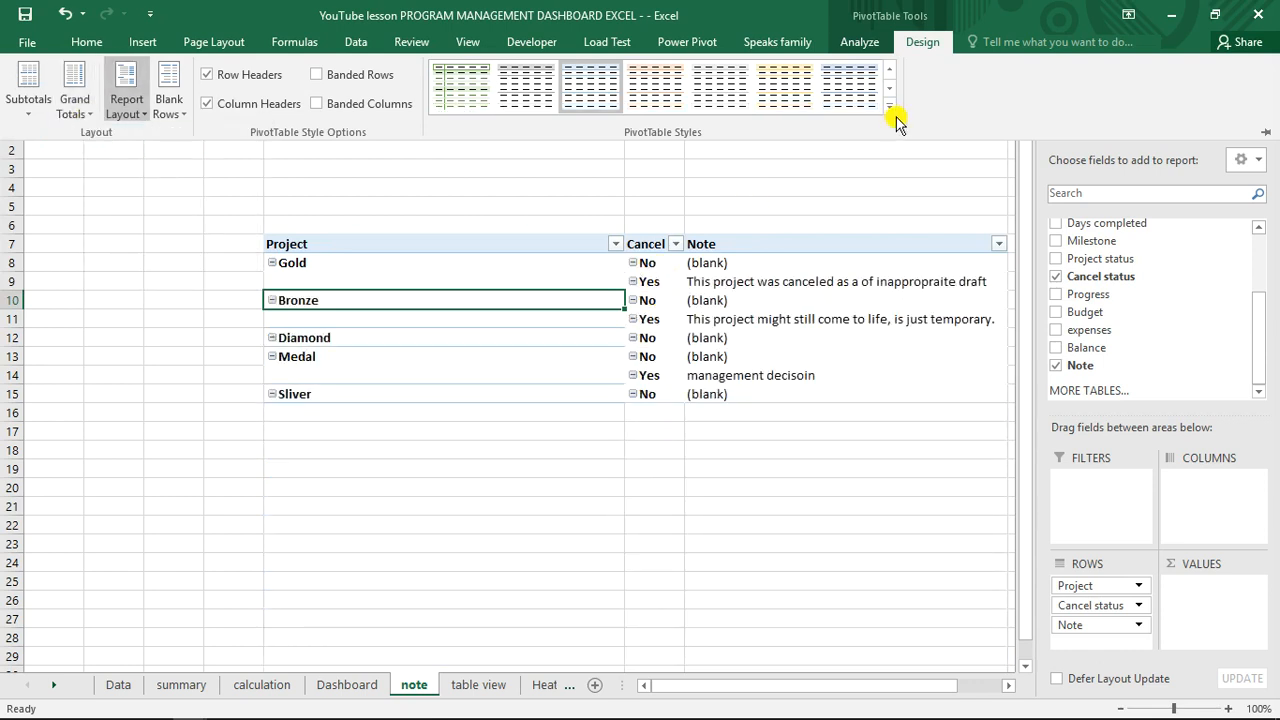
- Hide the note pivot table's expand/collapse buttons and close its field list
{"action": "left_click", "coordinate": [856, 42]}
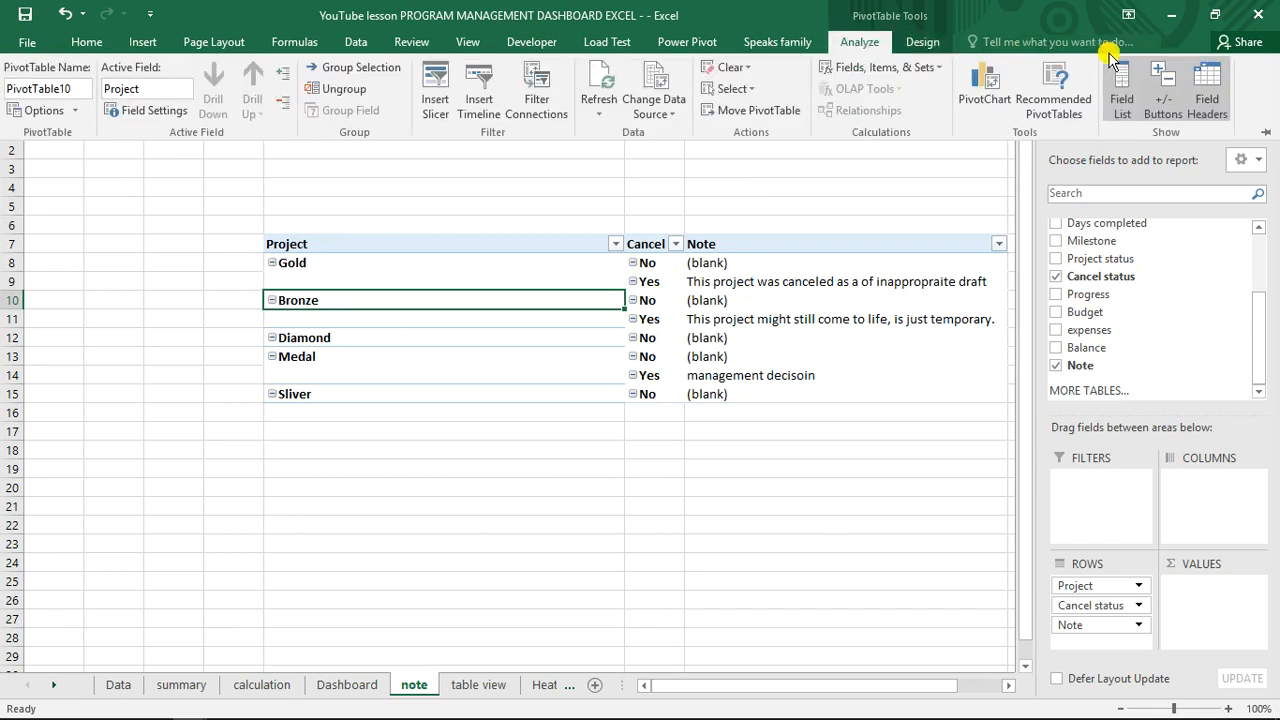
{"action": "left_click", "coordinate": [1162, 90]}
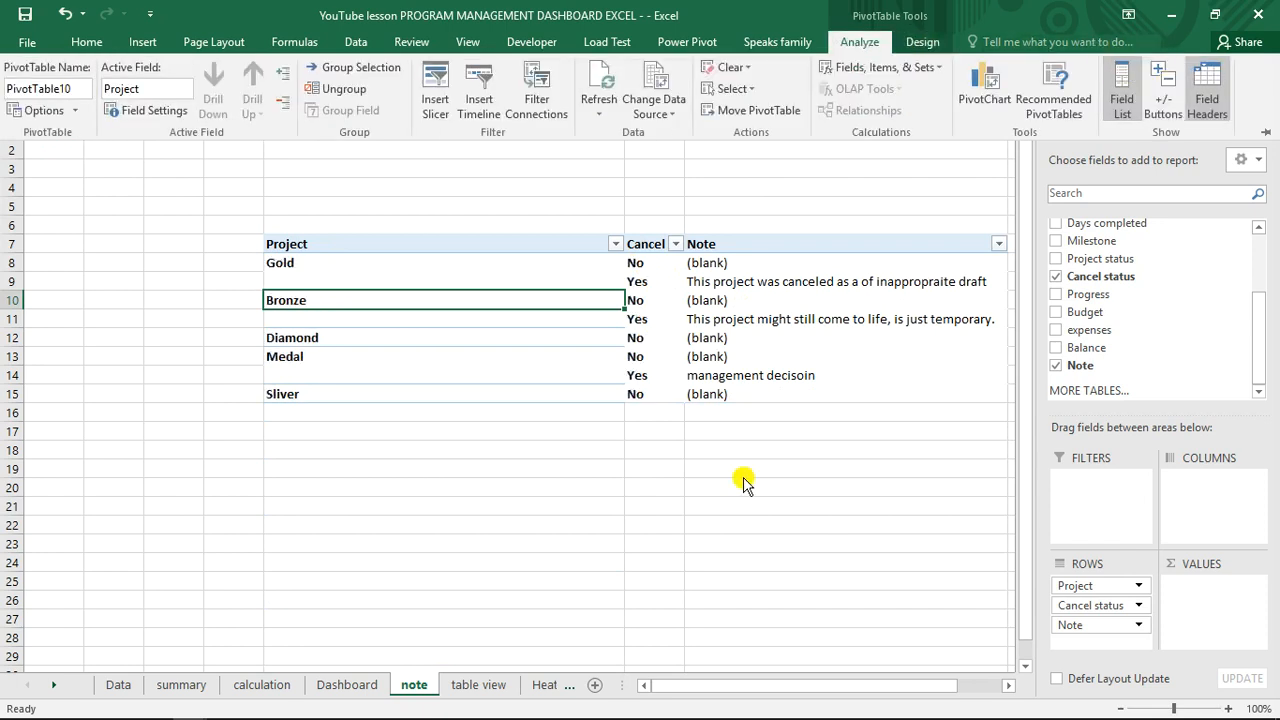
{"action": "left_click", "coordinate": [1264, 128]}
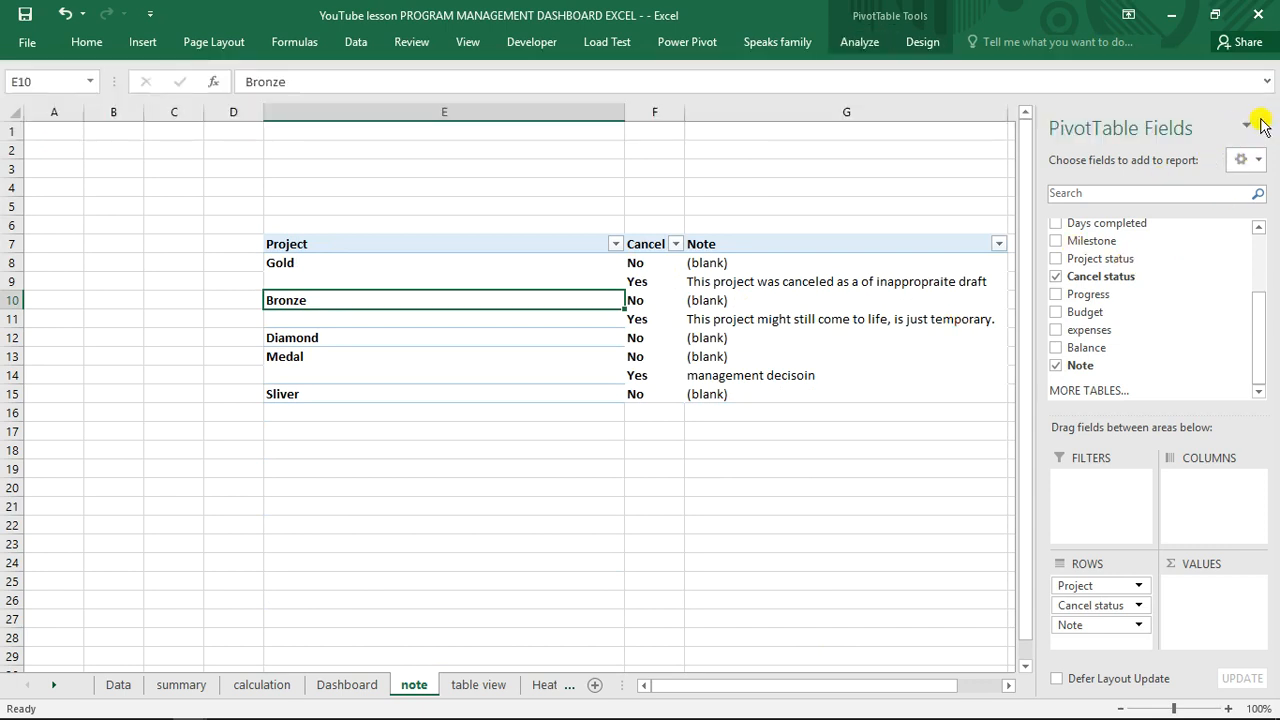
{"action": "left_click", "coordinate": [1262, 125]}
{"action": "left_click", "coordinate": [820, 323]}
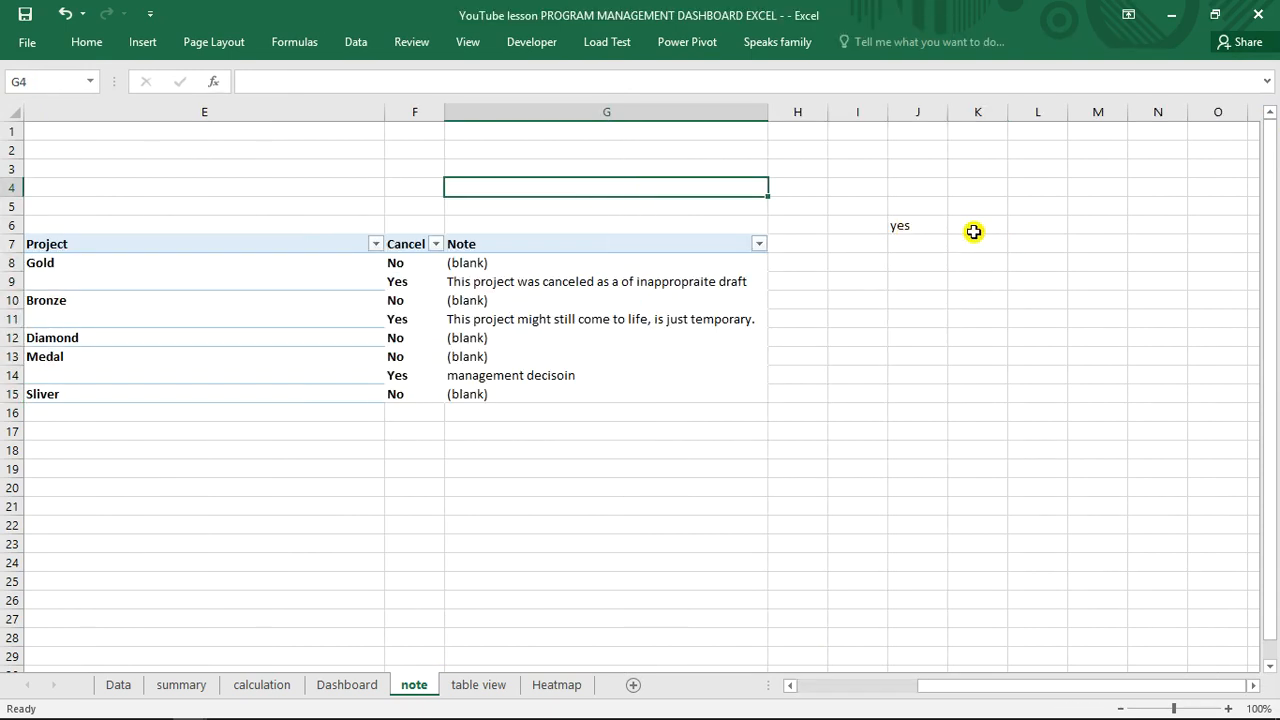
- Enter a COUNTA formula in F5 of the note sheet that counts the project names in E8:E29
{"action": "left_click", "coordinate": [924, 231]}
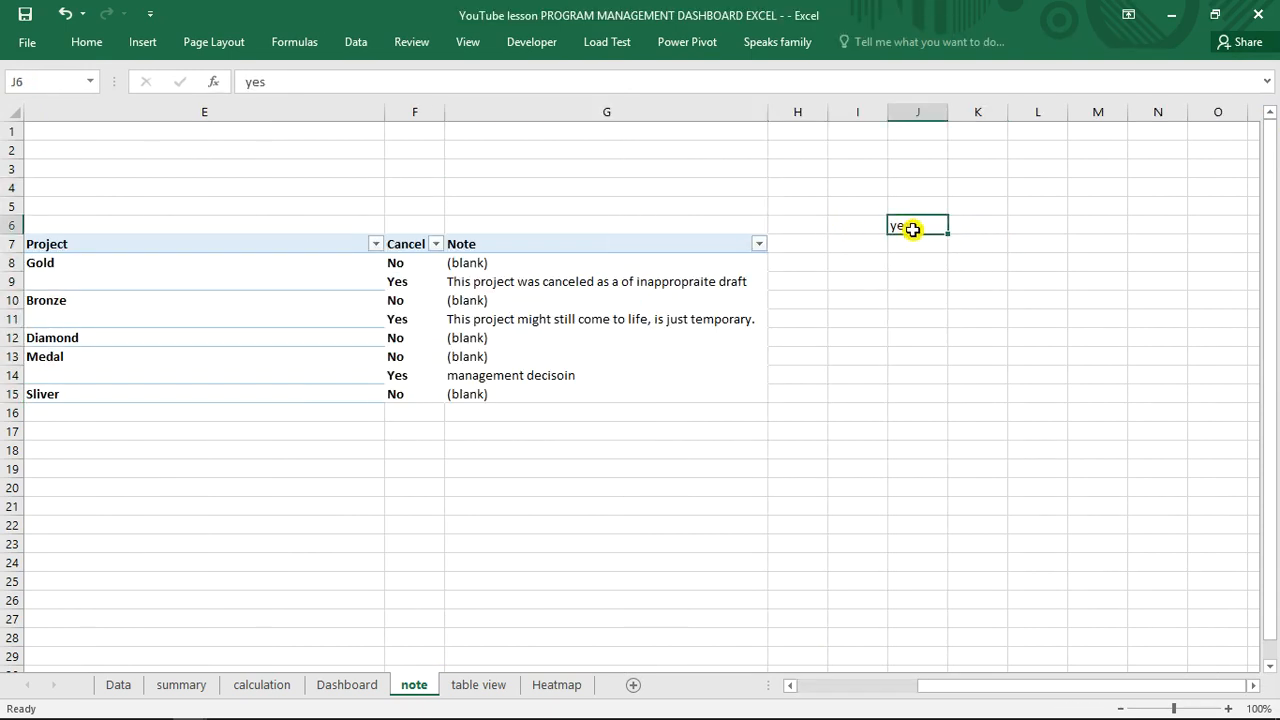
{"action": "left_click", "coordinate": [342, 205]}
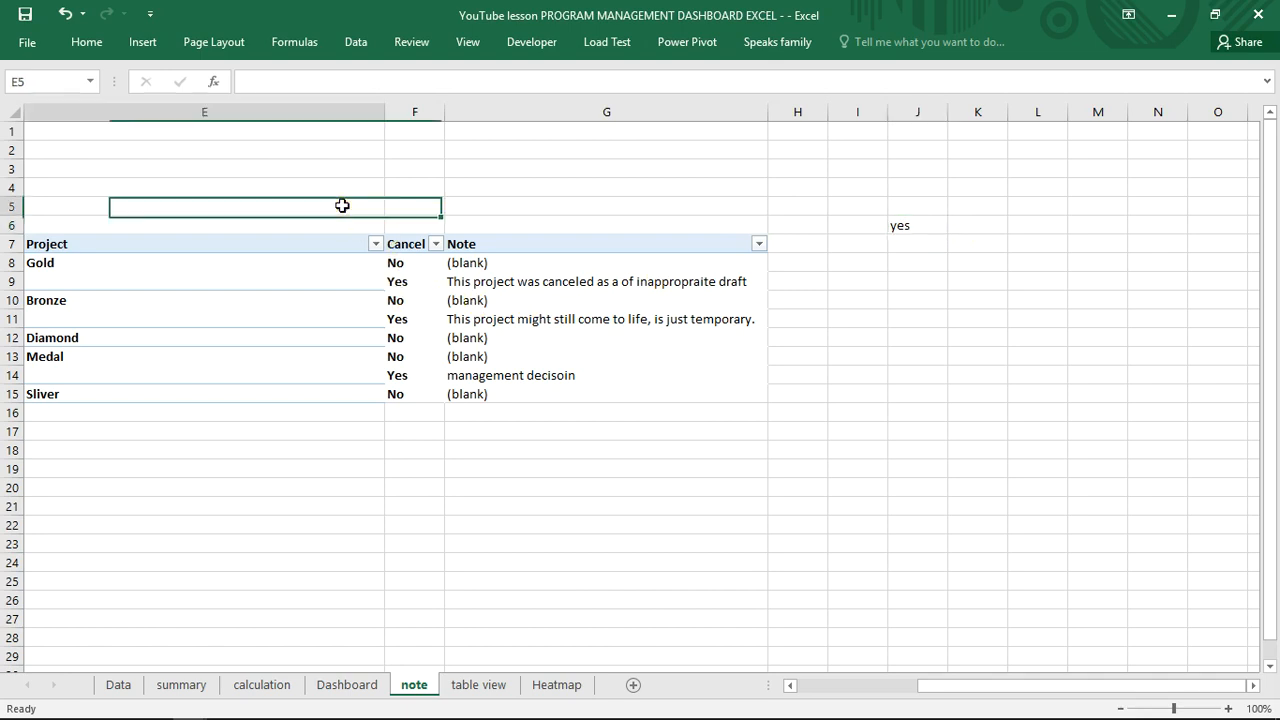
{"action": "left_click", "coordinate": [412, 210]}
{"action": "type", "text": "="}
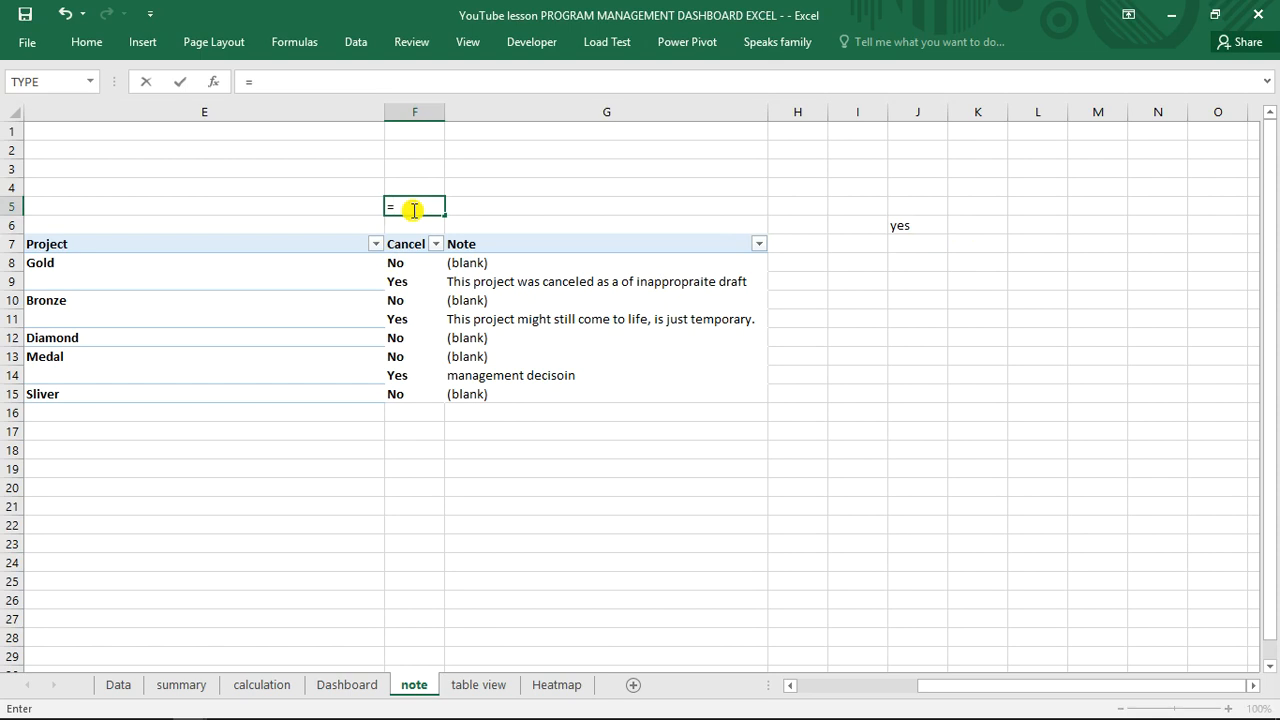
{"action": "type", "text": "counta"}
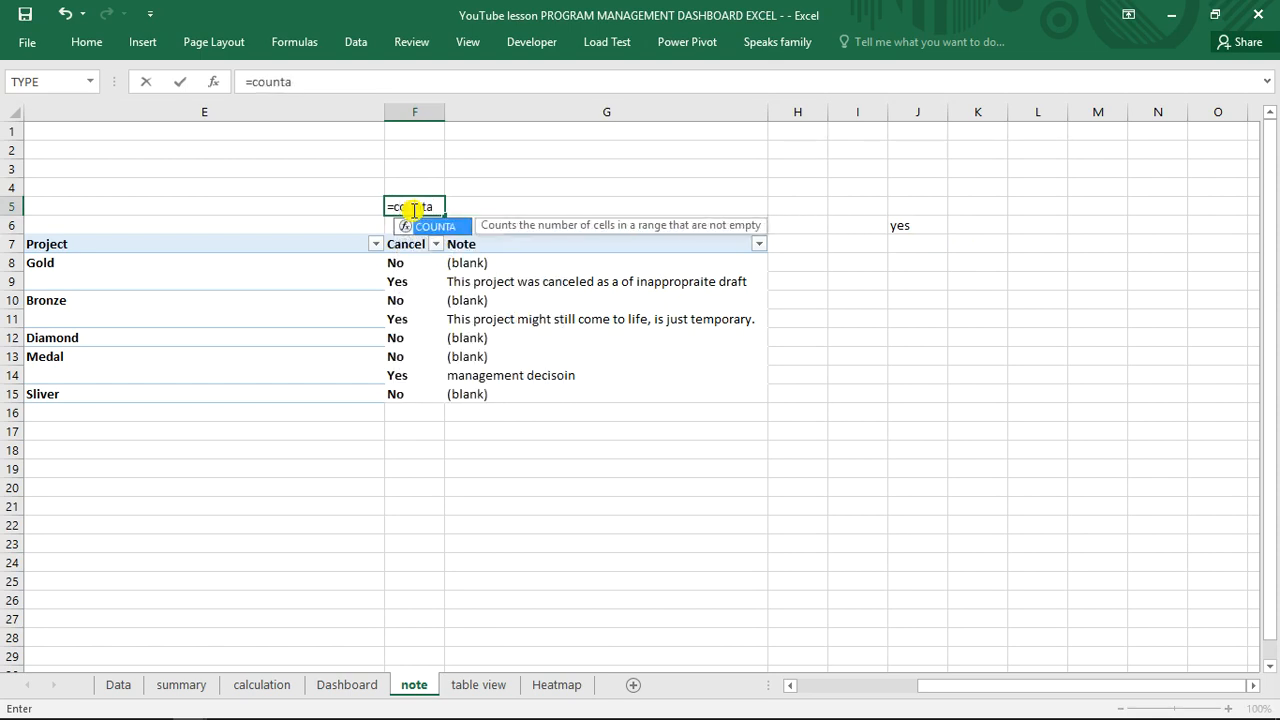
{"action": "key", "text": "Tab"}
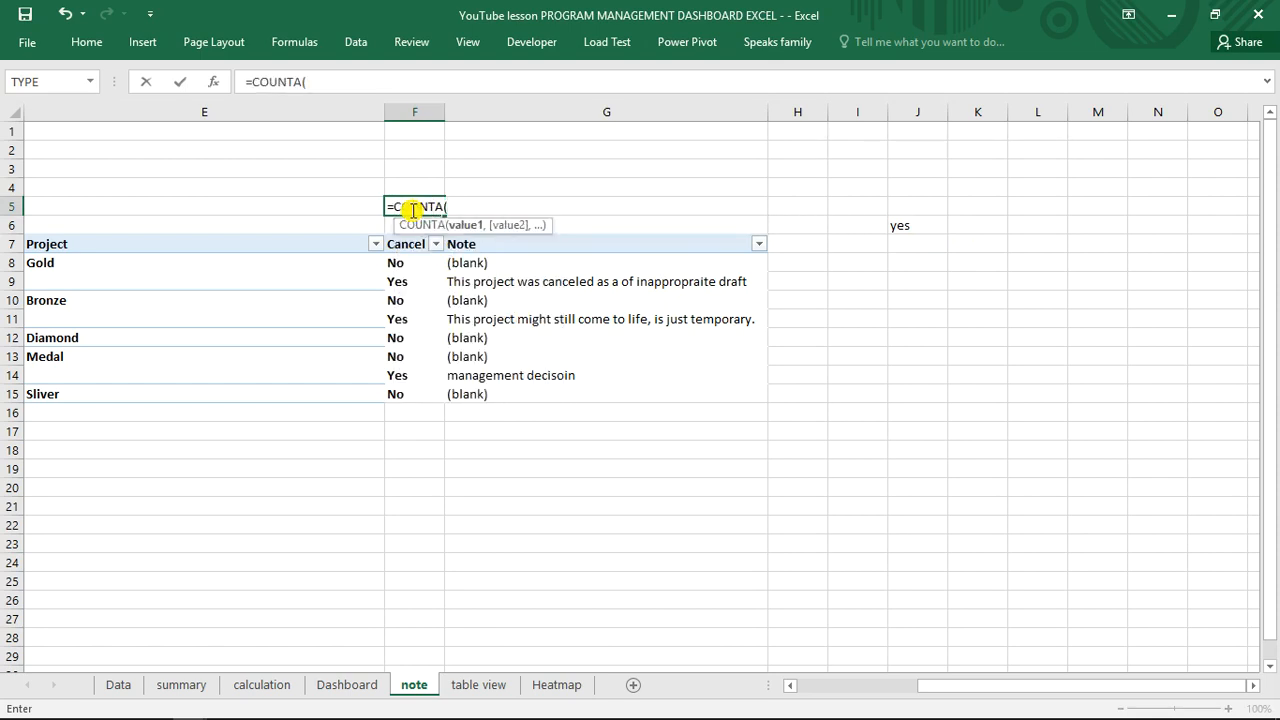
{"action": "left_click", "coordinate": [136, 108]}
{"action": "left_click_drag", "start_coordinate": [91, 263], "coordinate": [103, 426]}
{"action": "left_click_drag", "start_coordinate": [113, 381], "coordinate": [157, 630]}
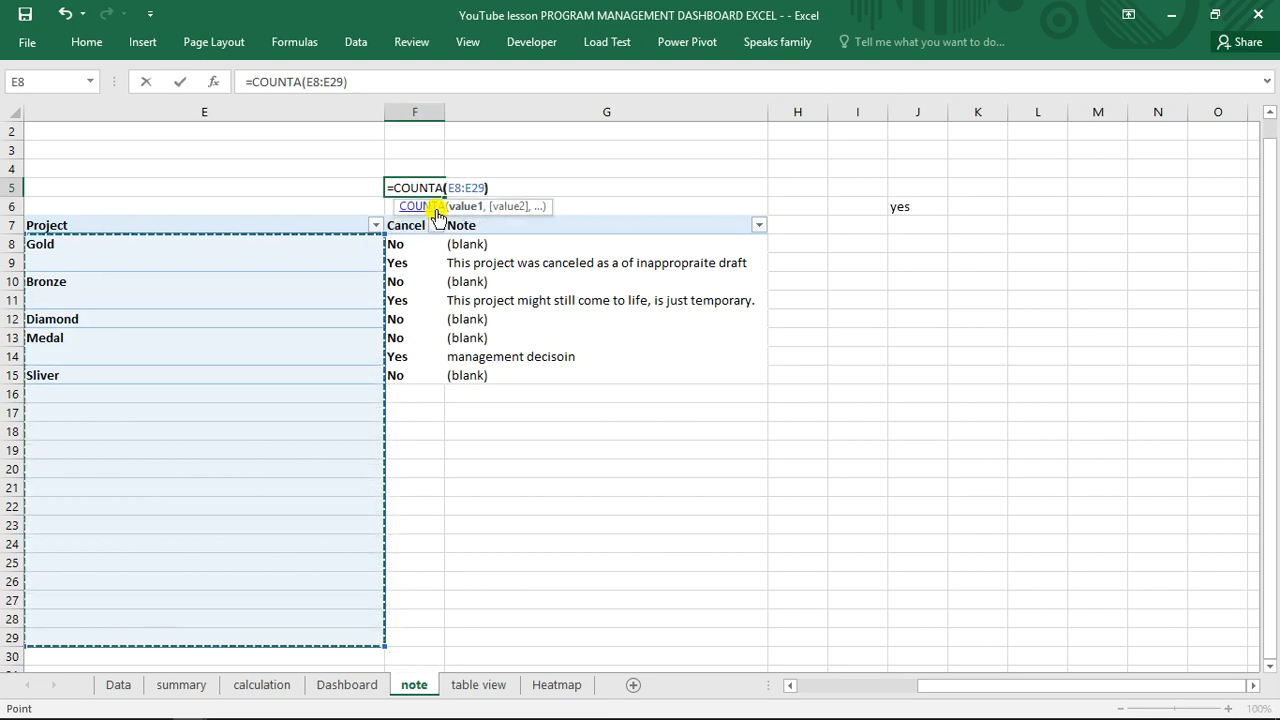
{"action": "key", "text": "Return"}
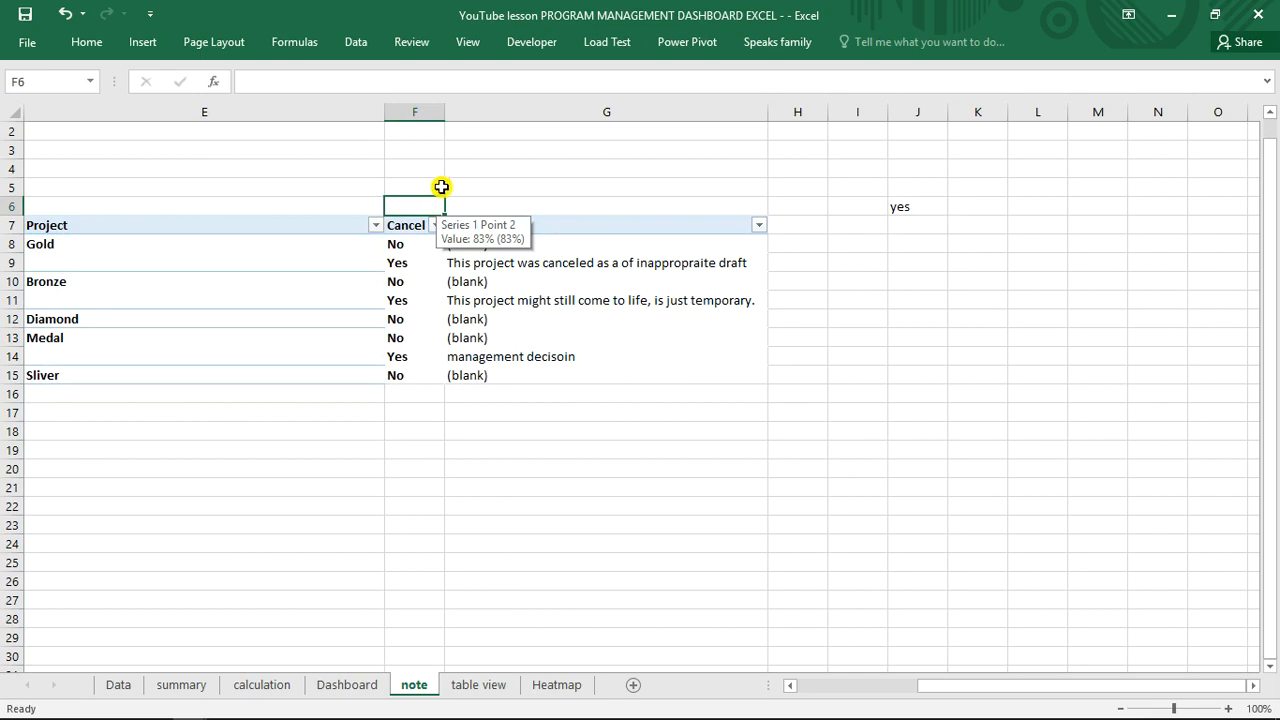
- Enter the formula =IF(F5=1,E8,"") in J7 to return the project name when only one project is listed
{"action": "left_click", "coordinate": [923, 229]}
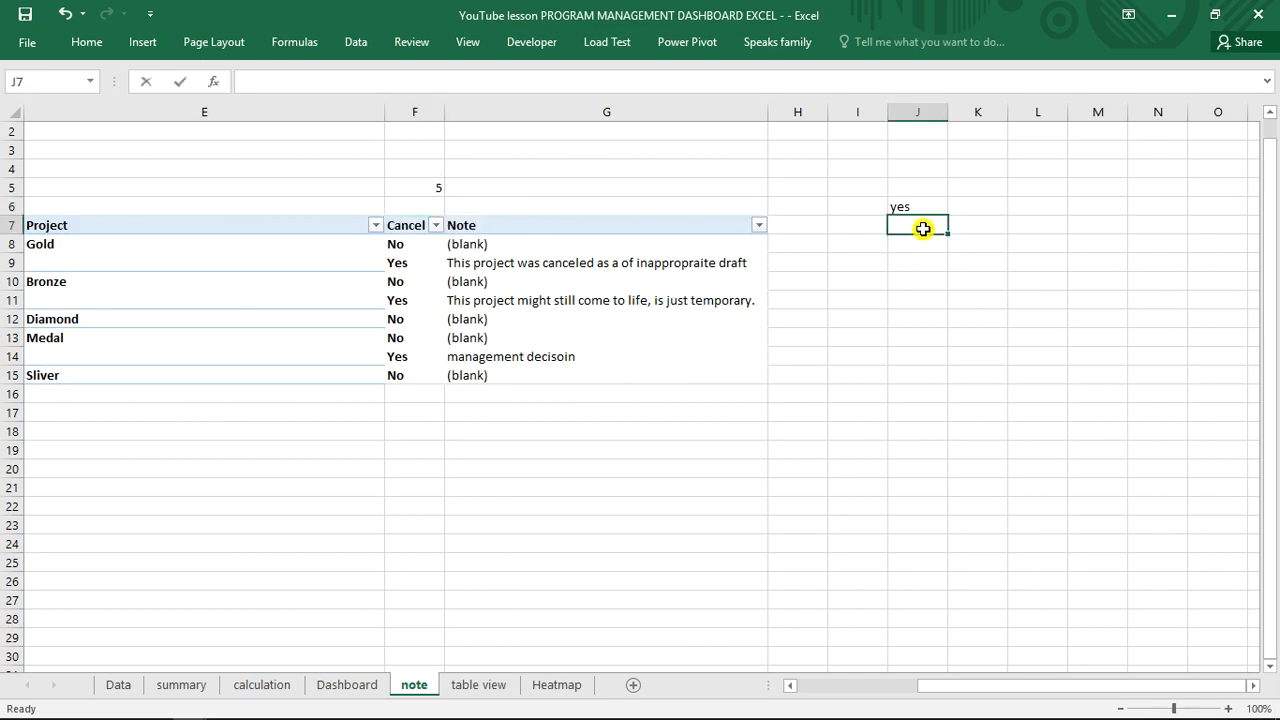
{"action": "type", "text": "=if"}
{"action": "key", "text": "Tab"}
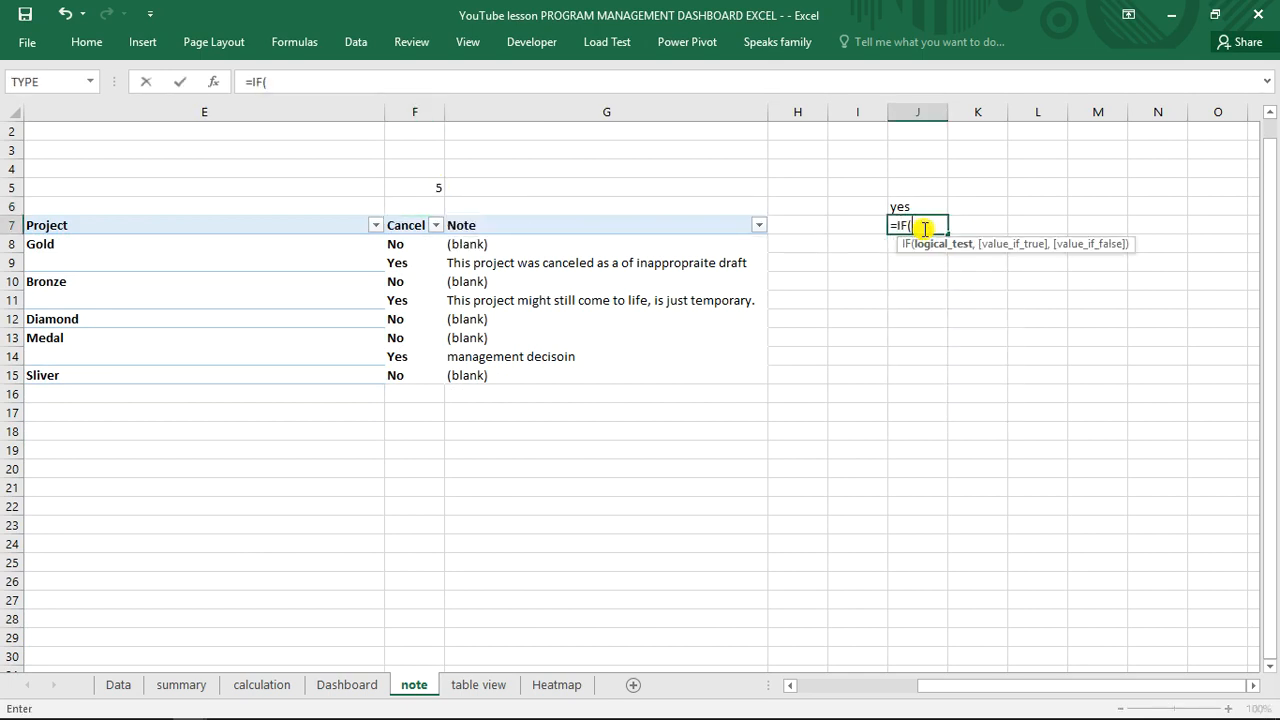
{"action": "left_click", "coordinate": [425, 182]}
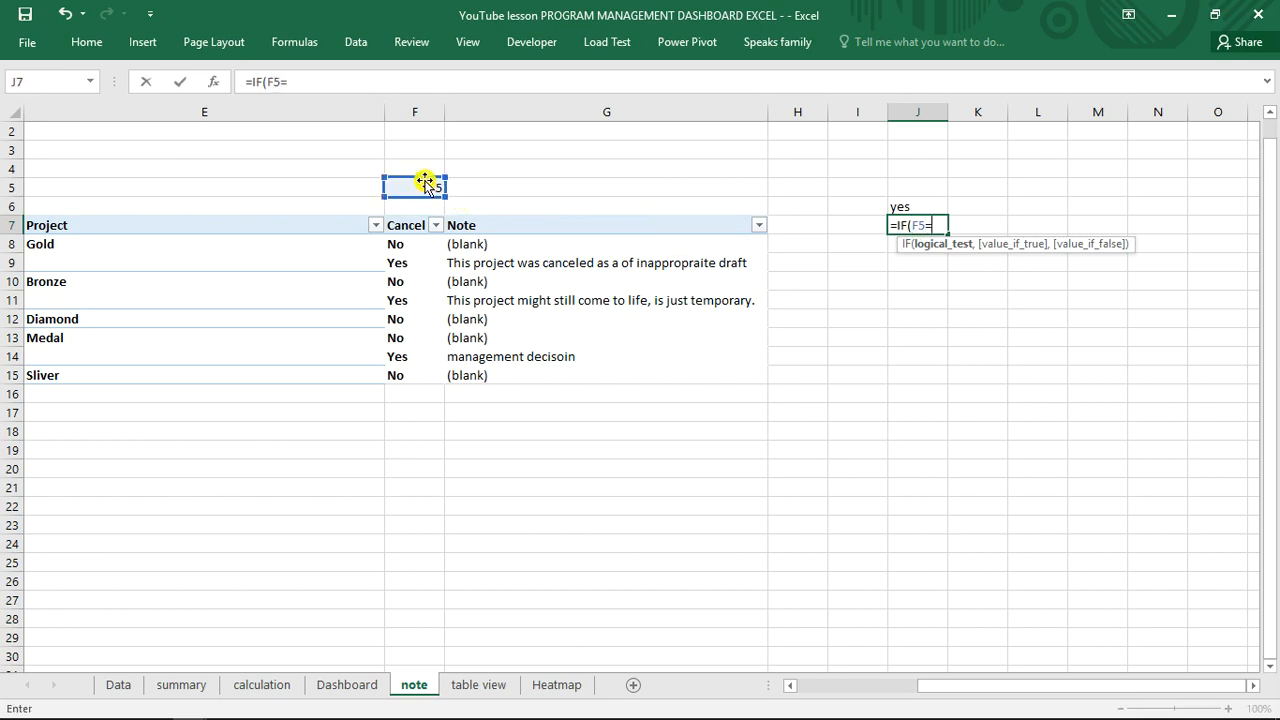
{"action": "type", "text": "=1,"}
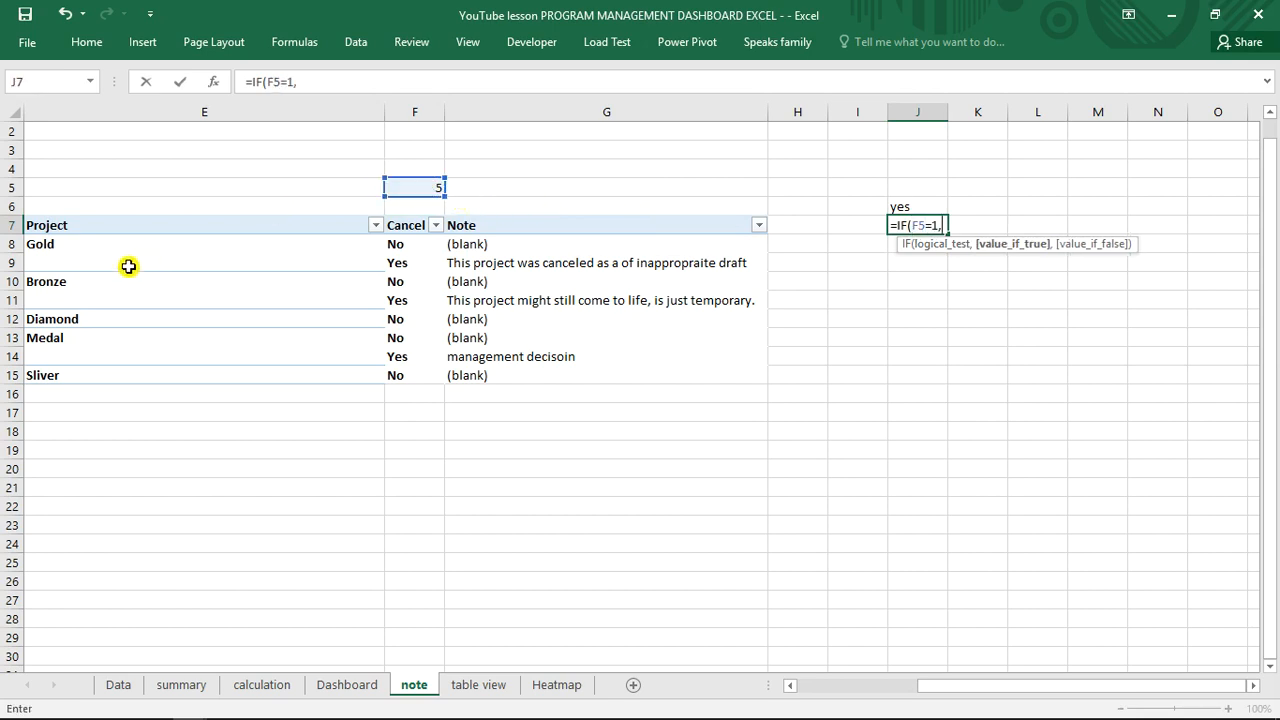
{"action": "left_click", "coordinate": [94, 245]}
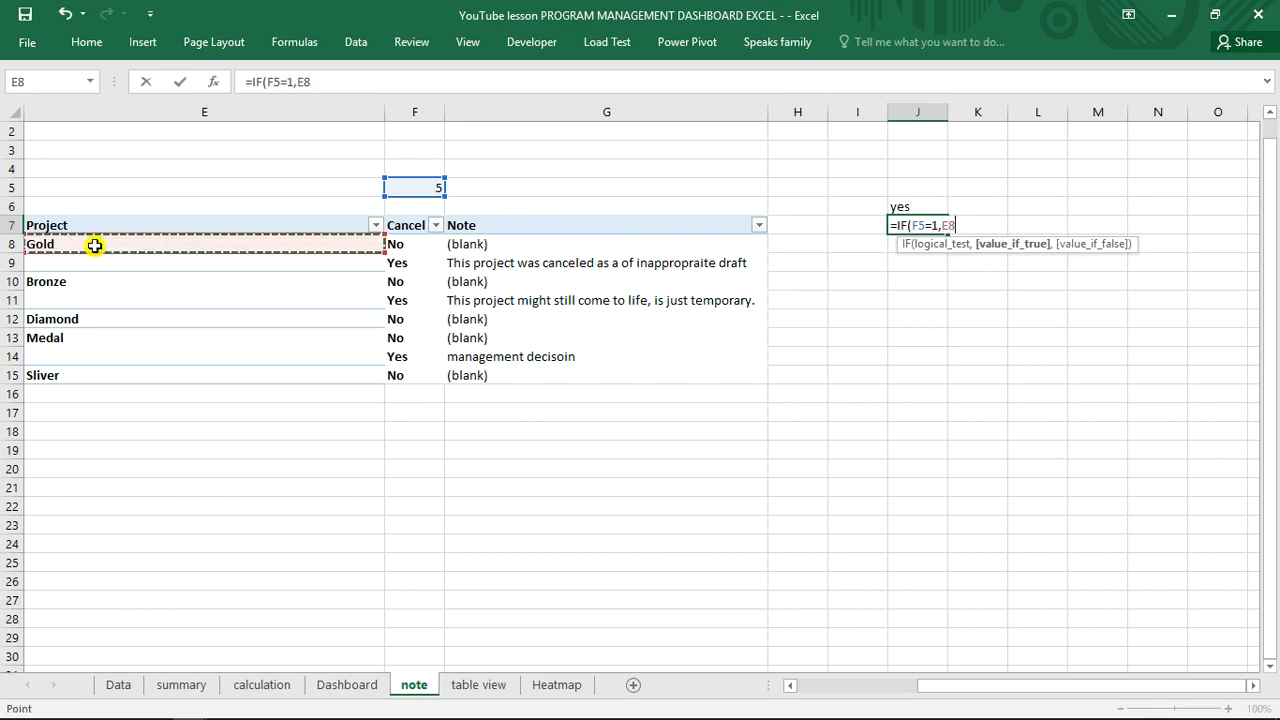
{"action": "type", "text": ","}
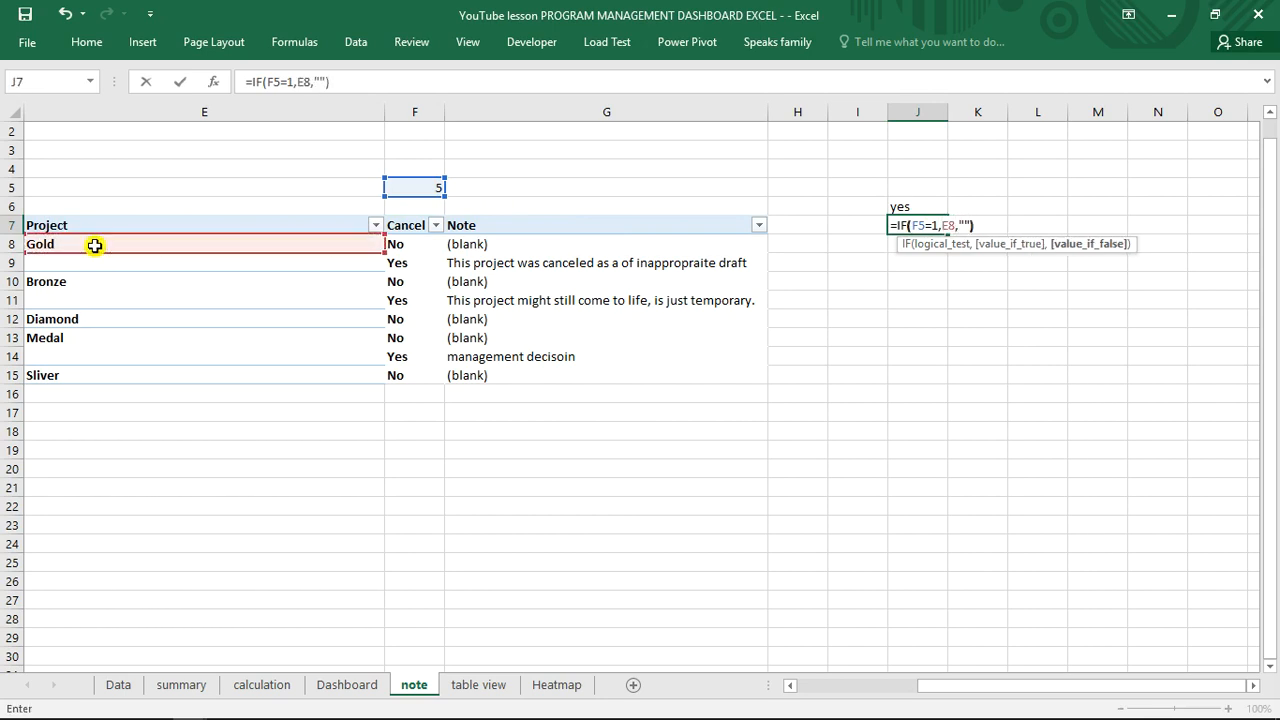
{"action": "key", "text": "Return"}
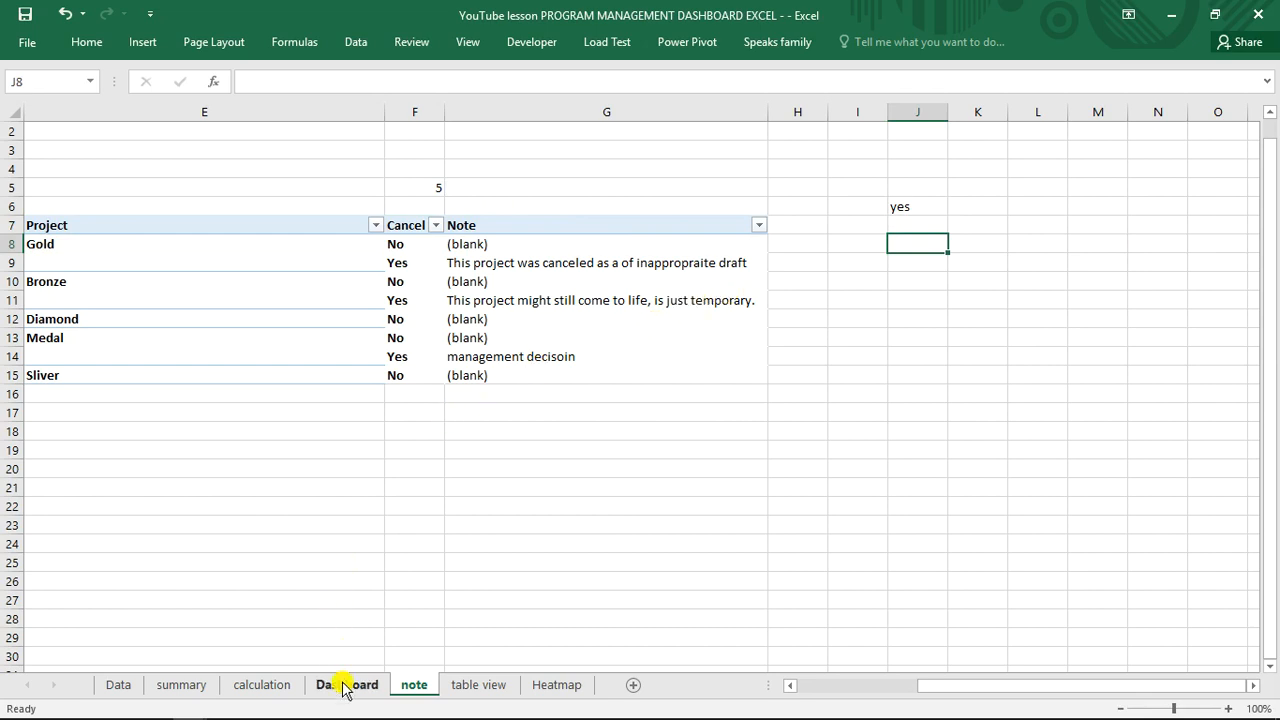
- Connect the note pivot table to the dashboard's Project slicer through its filter connections
{"action": "left_click", "coordinate": [357, 353]}
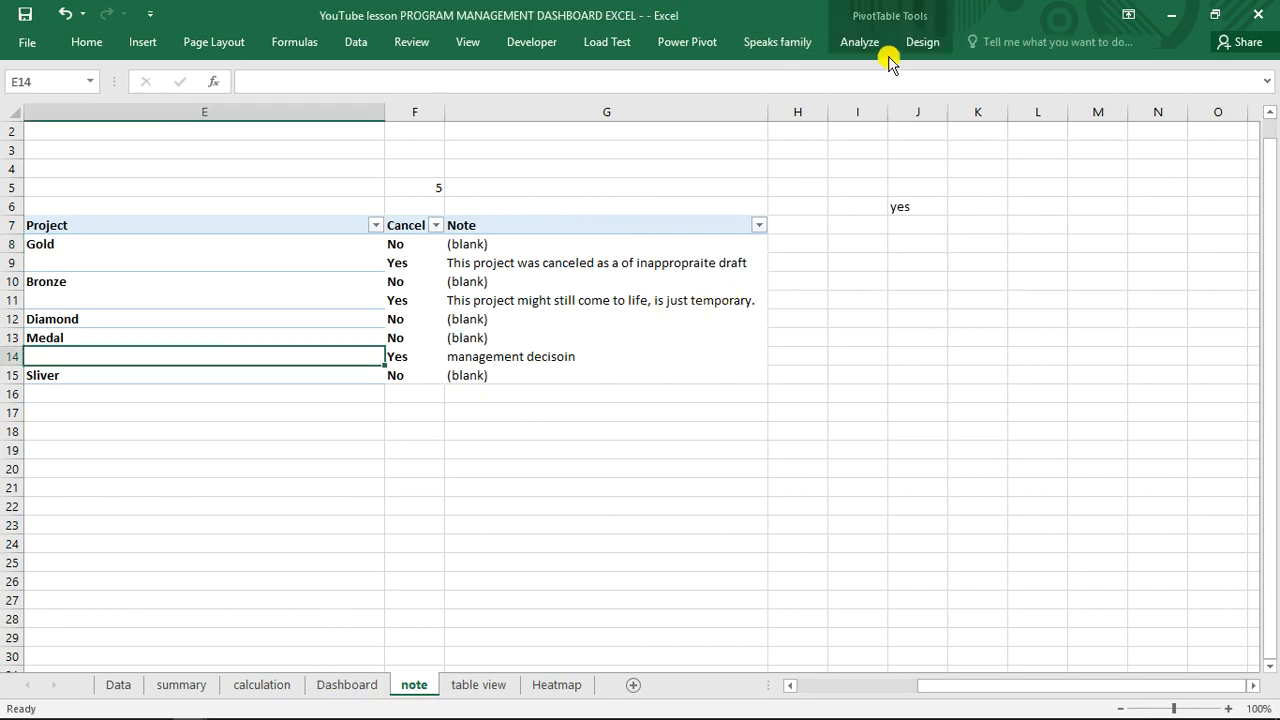
{"action": "left_click", "coordinate": [859, 42]}
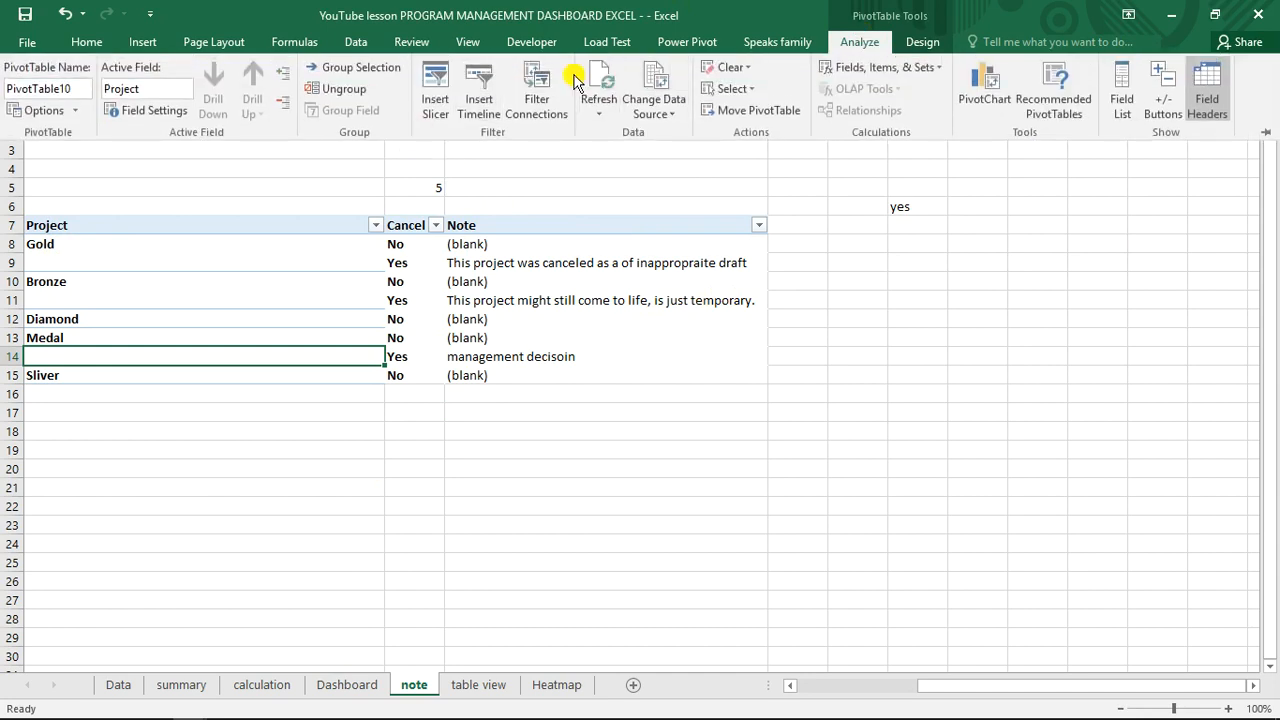
{"action": "left_click", "coordinate": [537, 90]}
{"action": "left_click", "coordinate": [490, 325]}
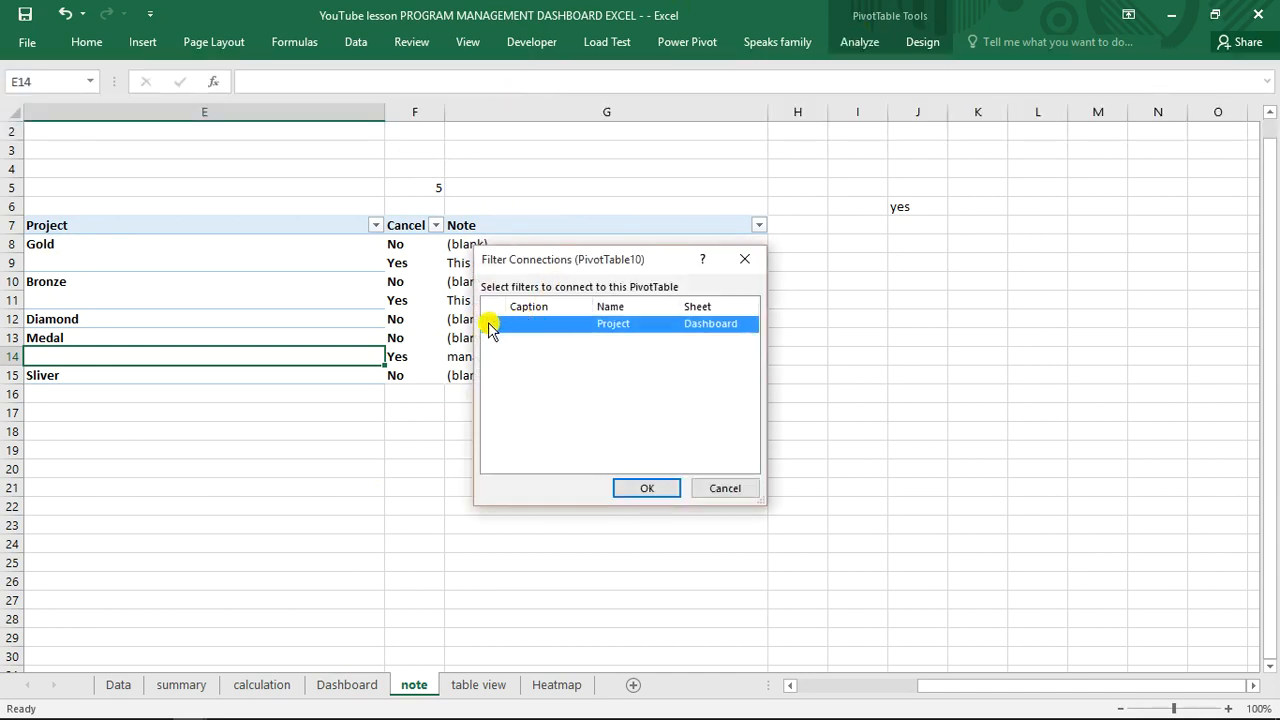
{"action": "left_click", "coordinate": [650, 490]}
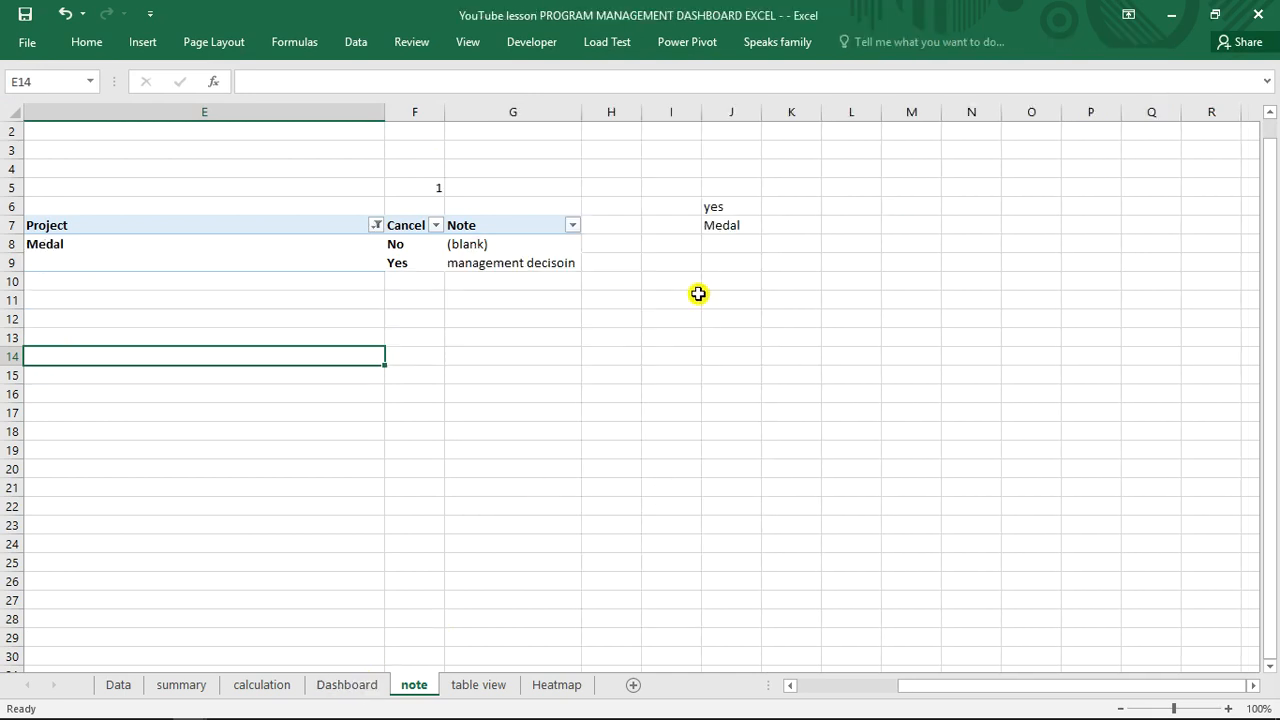
{"action": "left_click", "coordinate": [711, 225]}
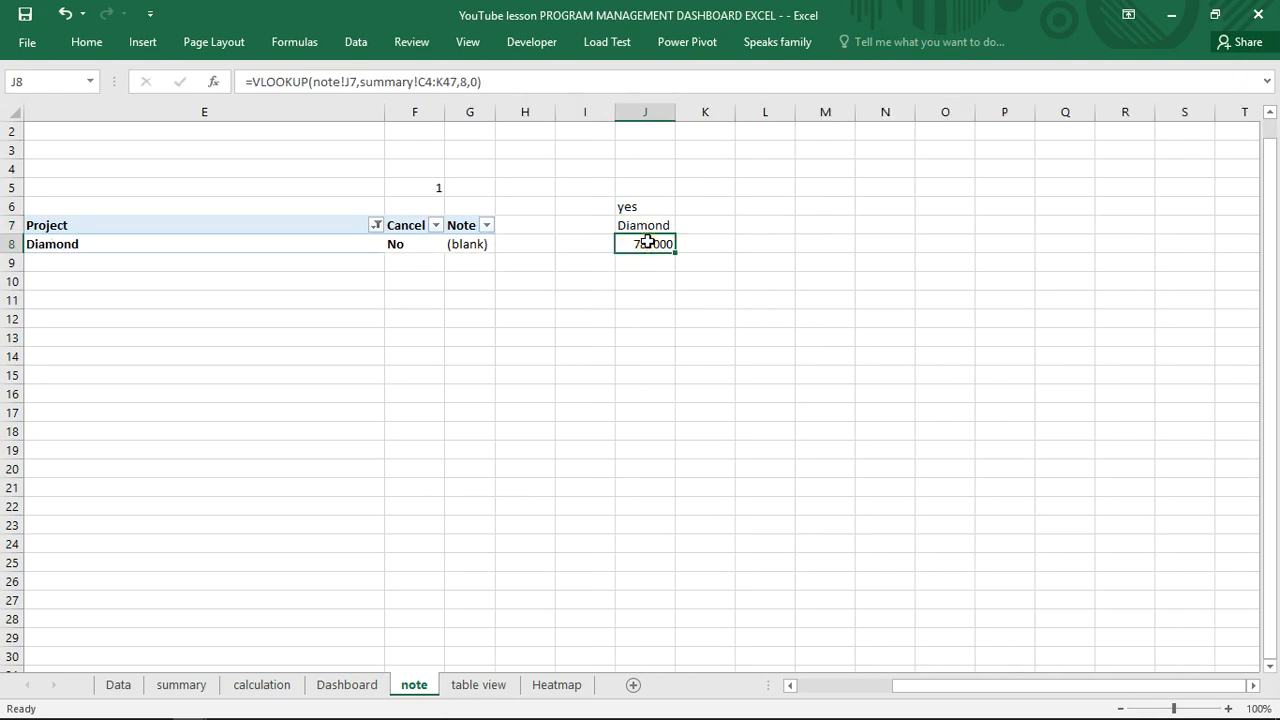
- Switch to the finished PROGRAM MANAGEMENT workbook and examine the cancellation note formulas in T6 to T8 of its calculation sheet
{"action": "left_click", "coordinate": [182, 255]}
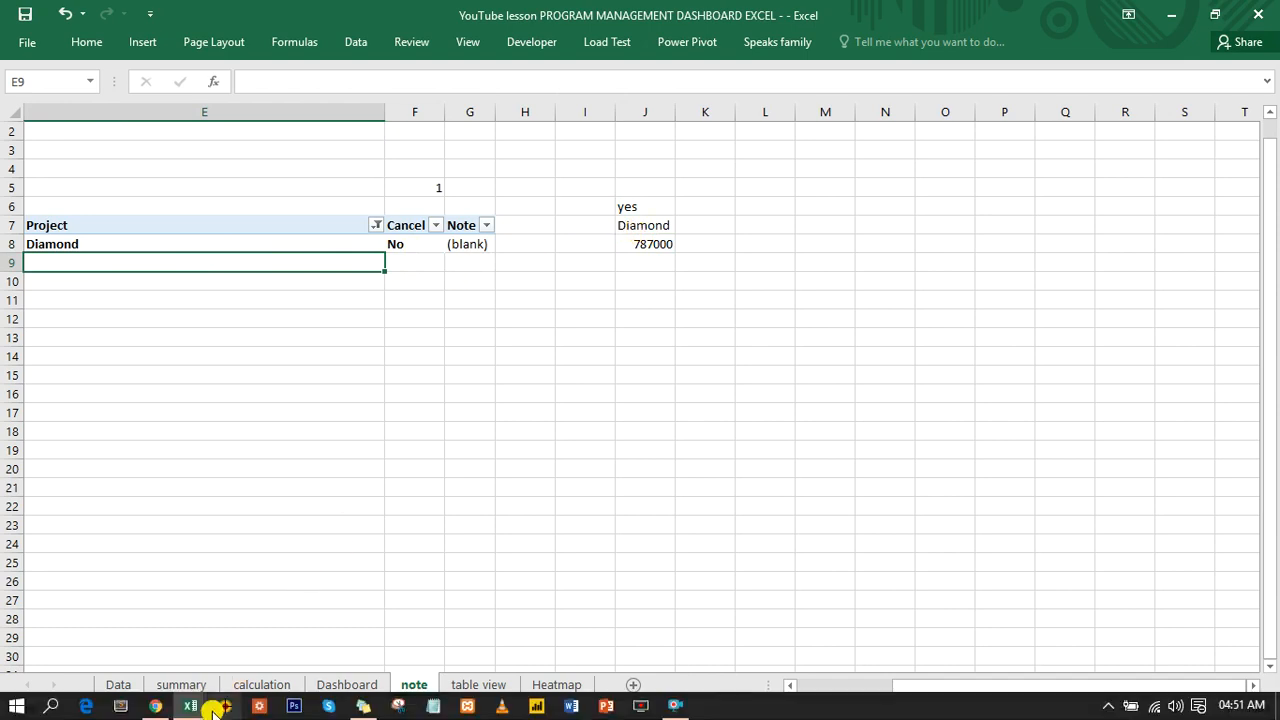
{"action": "mouse_move", "coordinate": [188, 705]}
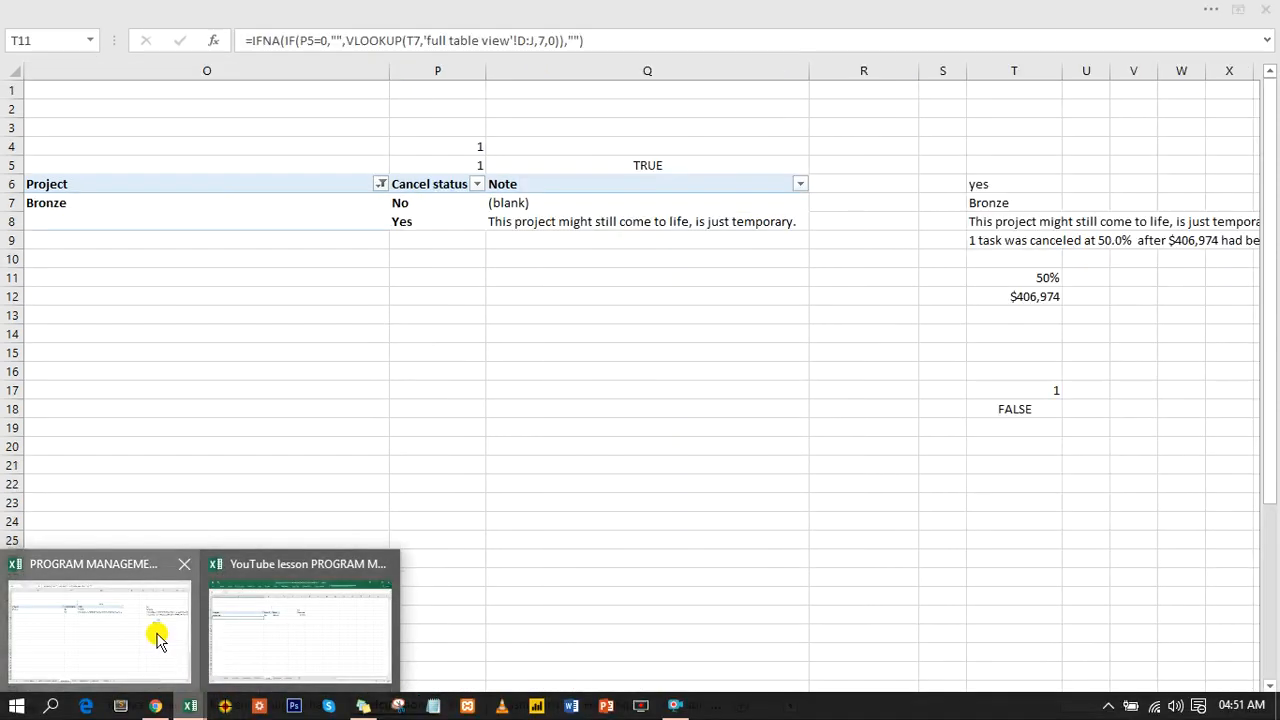
{"action": "left_click", "coordinate": [155, 634]}
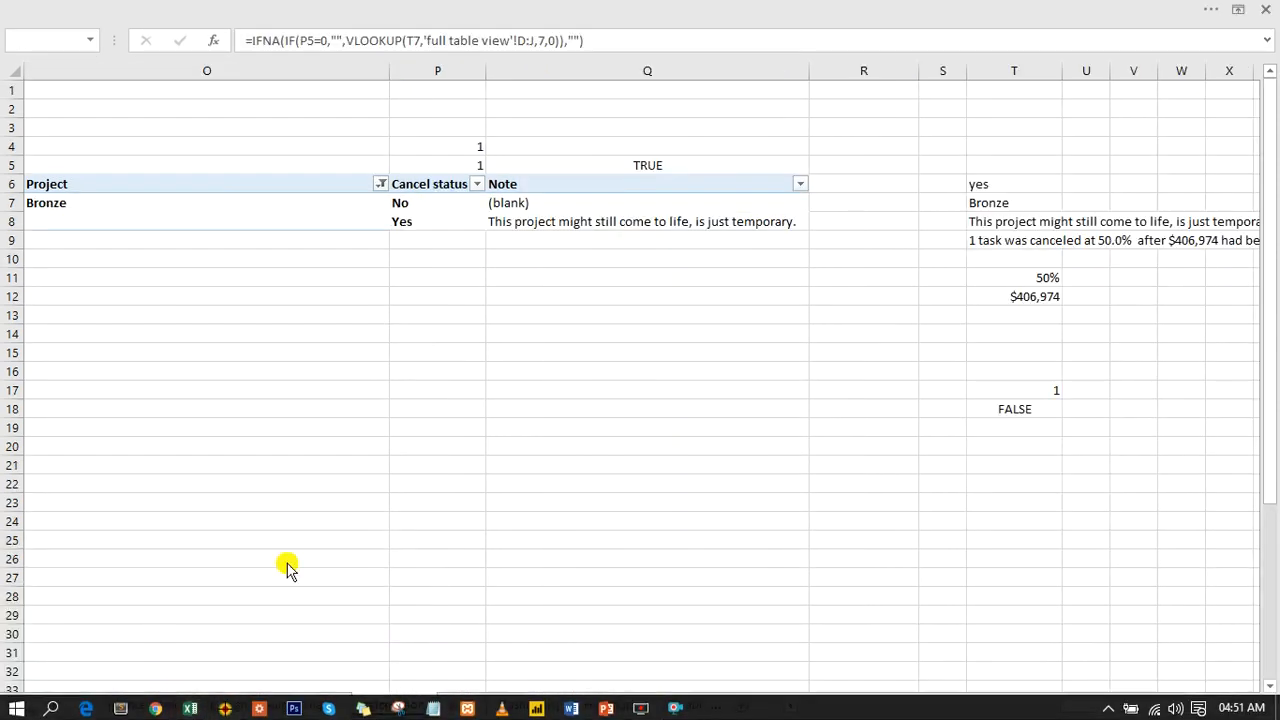
{"action": "left_click", "coordinate": [972, 182]}
{"action": "left_click", "coordinate": [983, 204]}
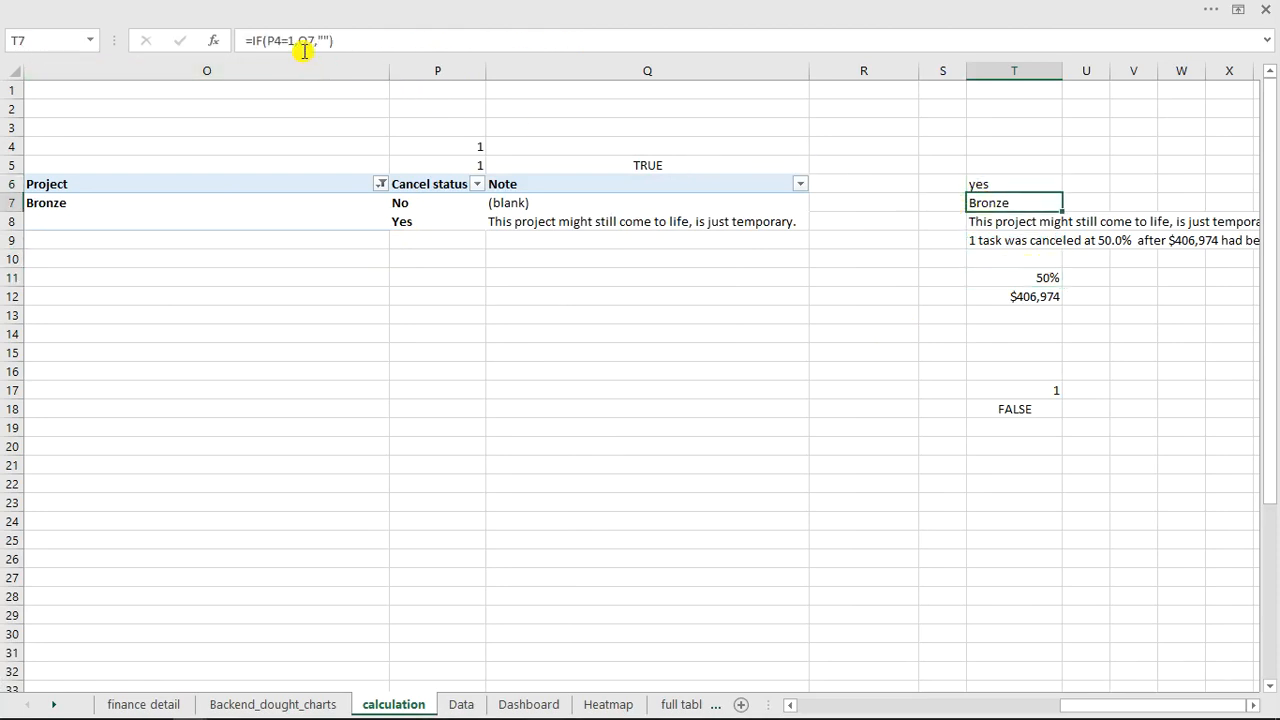
{"action": "left_click", "coordinate": [985, 187]}
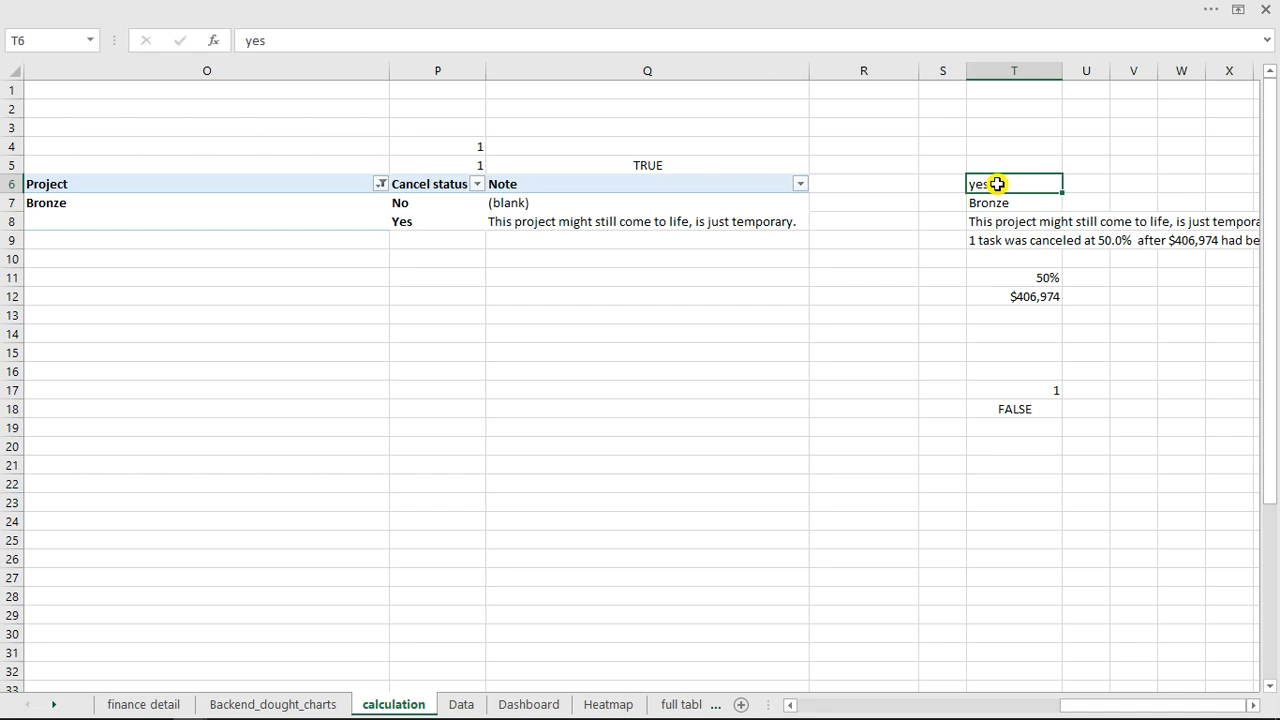
{"action": "left_click", "coordinate": [1003, 226]}
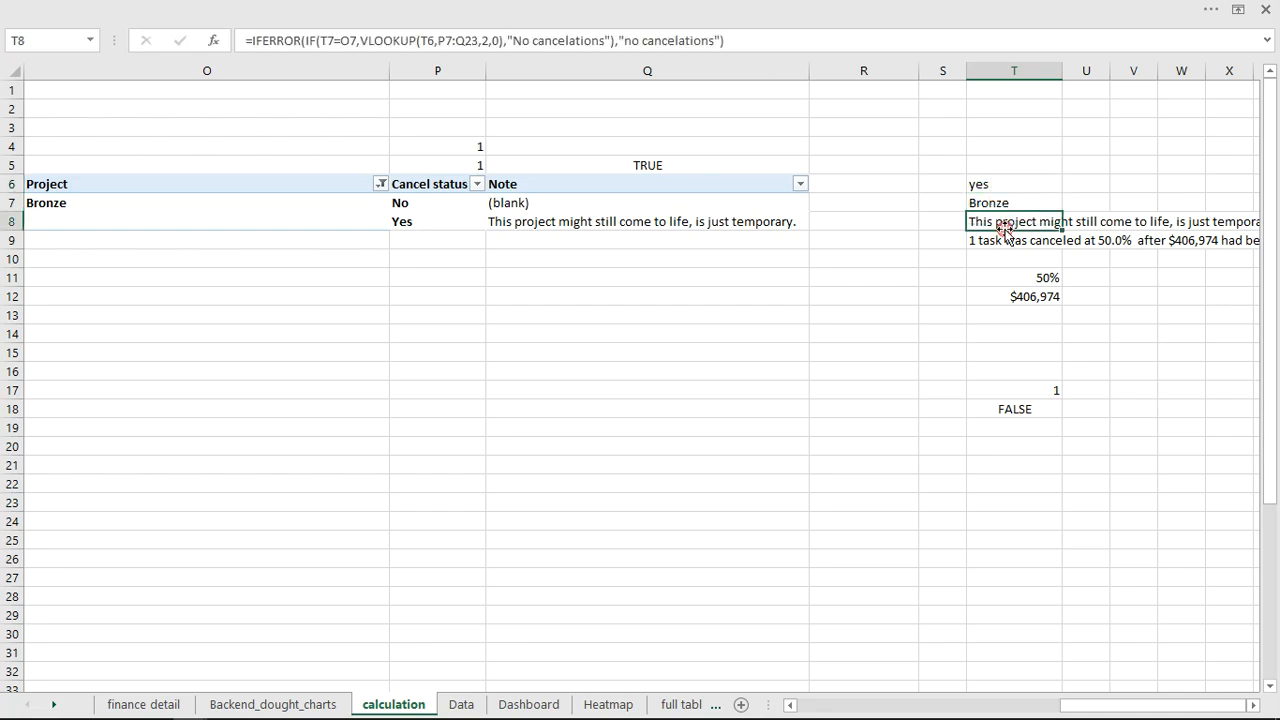
{"action": "left_click", "coordinate": [512, 40]}
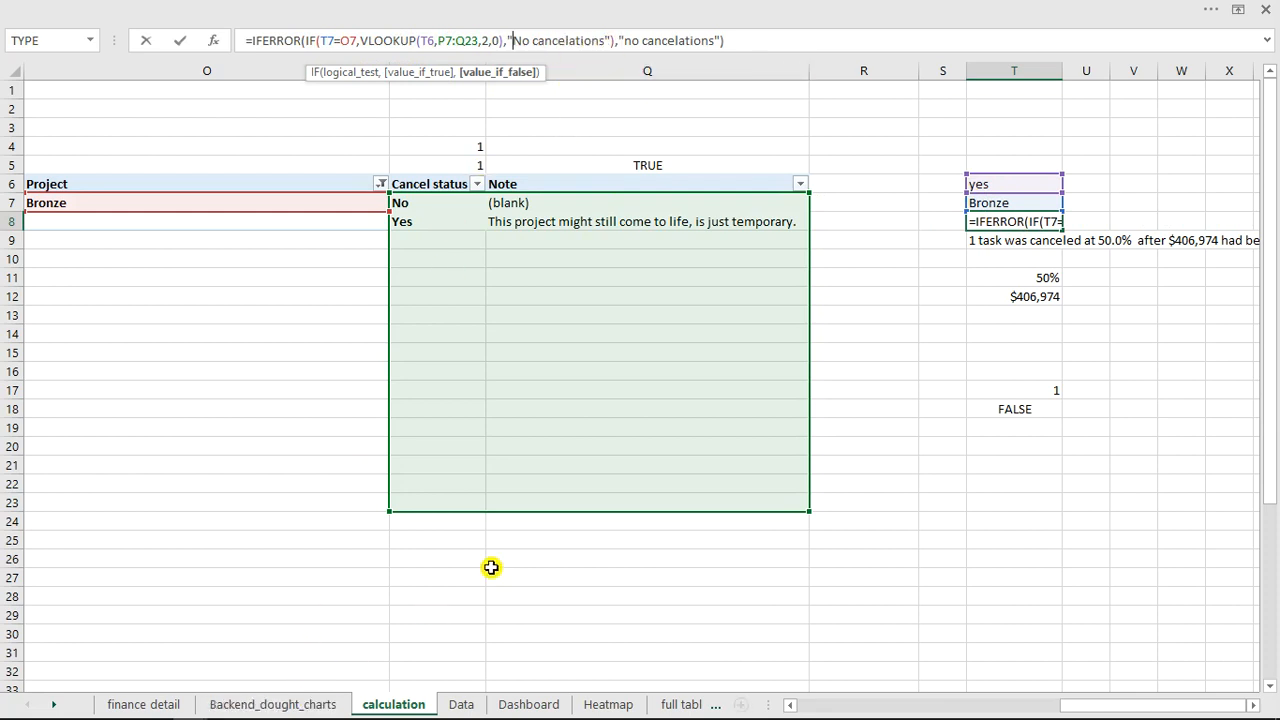
{"action": "key", "text": "ctrl+Return"}
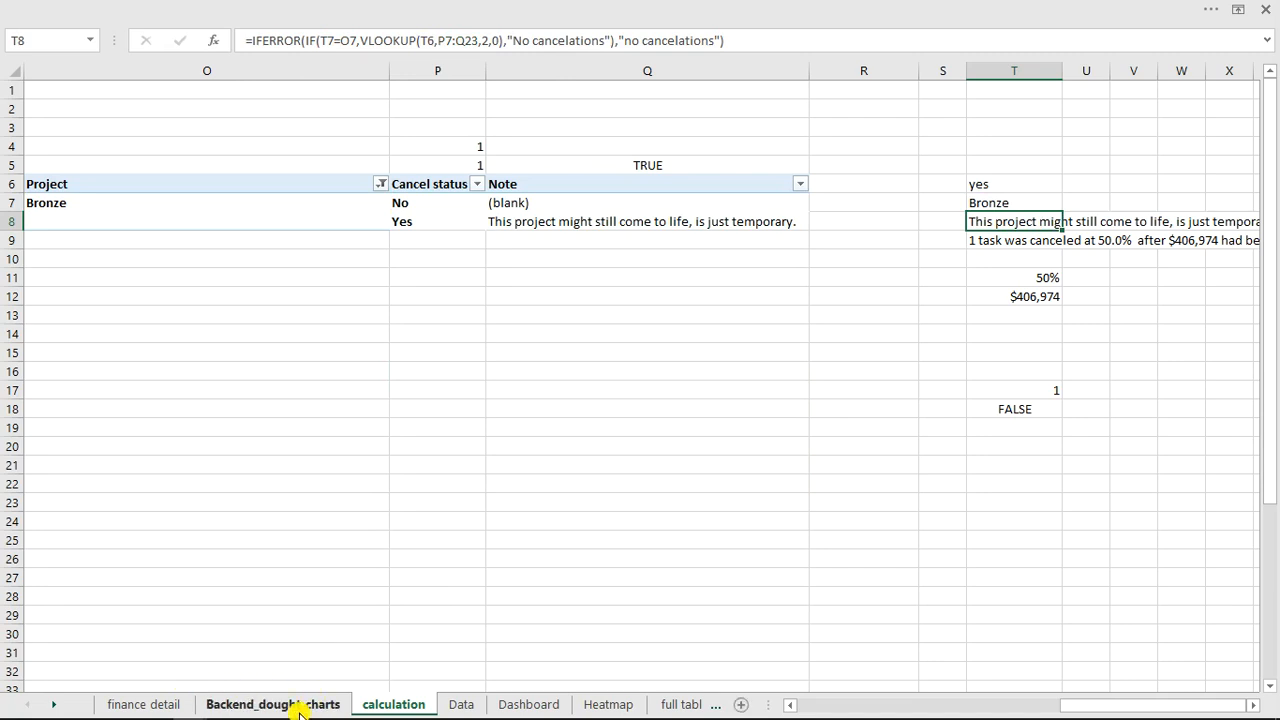
- Examine the calculation sheet's task pivot table and the formulas behind the cancellation message in T8, T9, T11, T12 and T17
{"action": "left_click", "coordinate": [299, 710]}
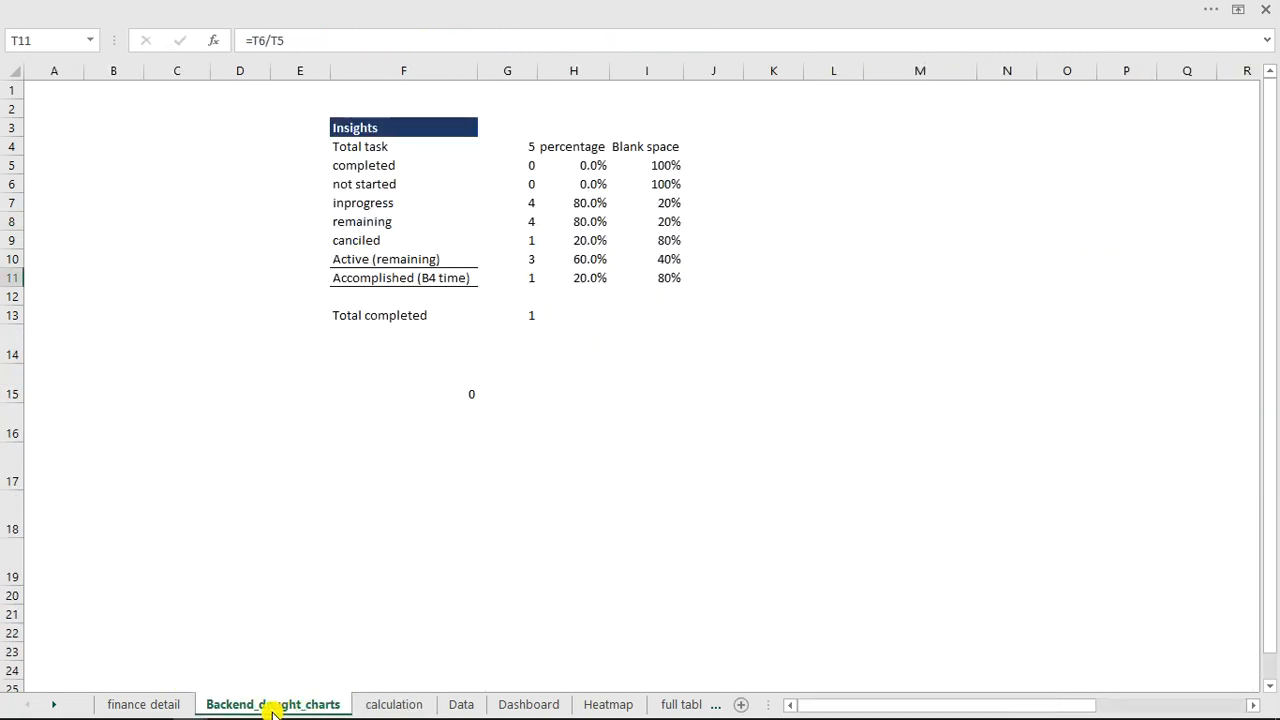
{"action": "left_click", "coordinate": [418, 704]}
{"action": "left_click_drag", "start_coordinate": [1064, 703], "coordinate": [812, 716]}
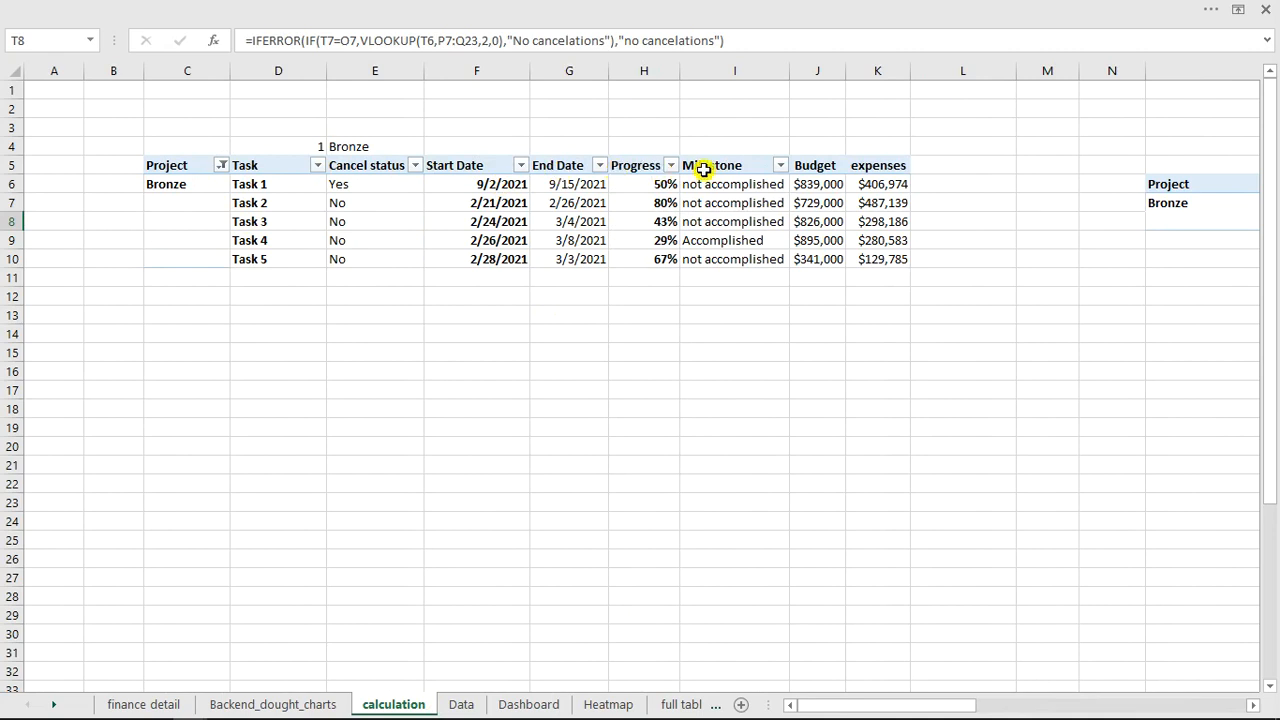
{"action": "mouse_move", "coordinate": [823, 192]}
{"action": "left_click_drag", "start_coordinate": [957, 706], "coordinate": [1207, 708]}
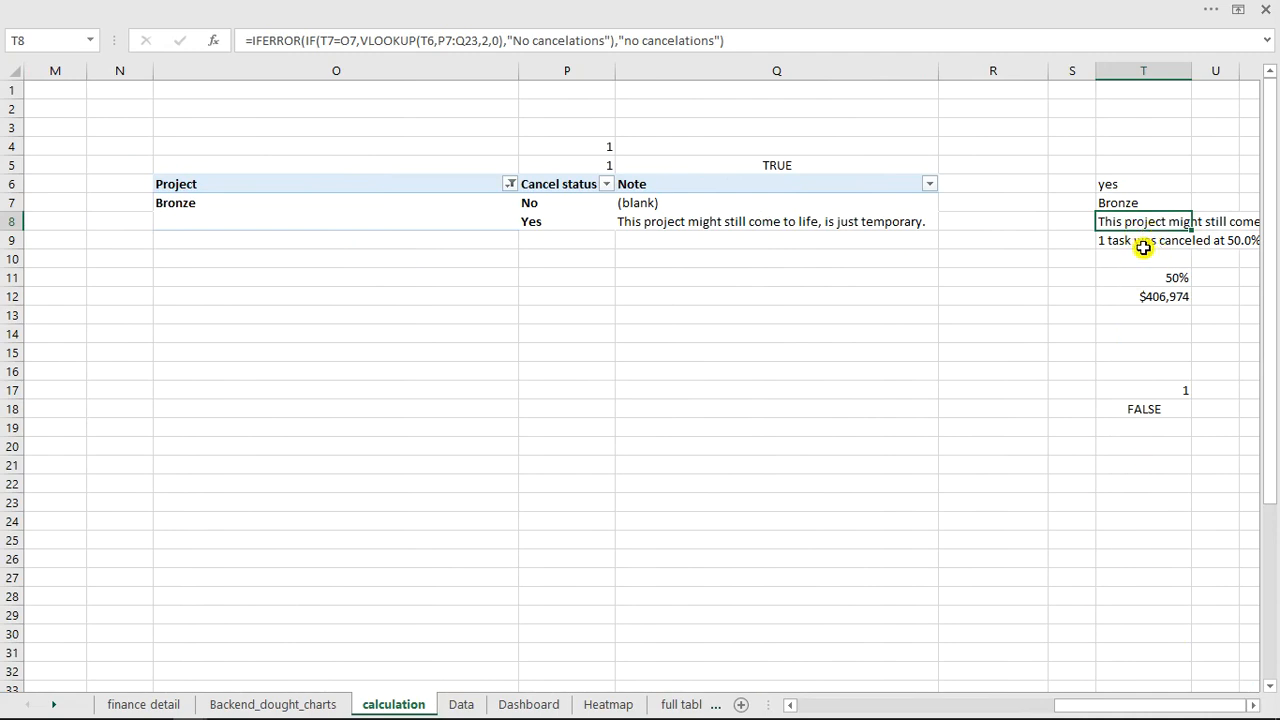
{"action": "left_click", "coordinate": [456, 40]}
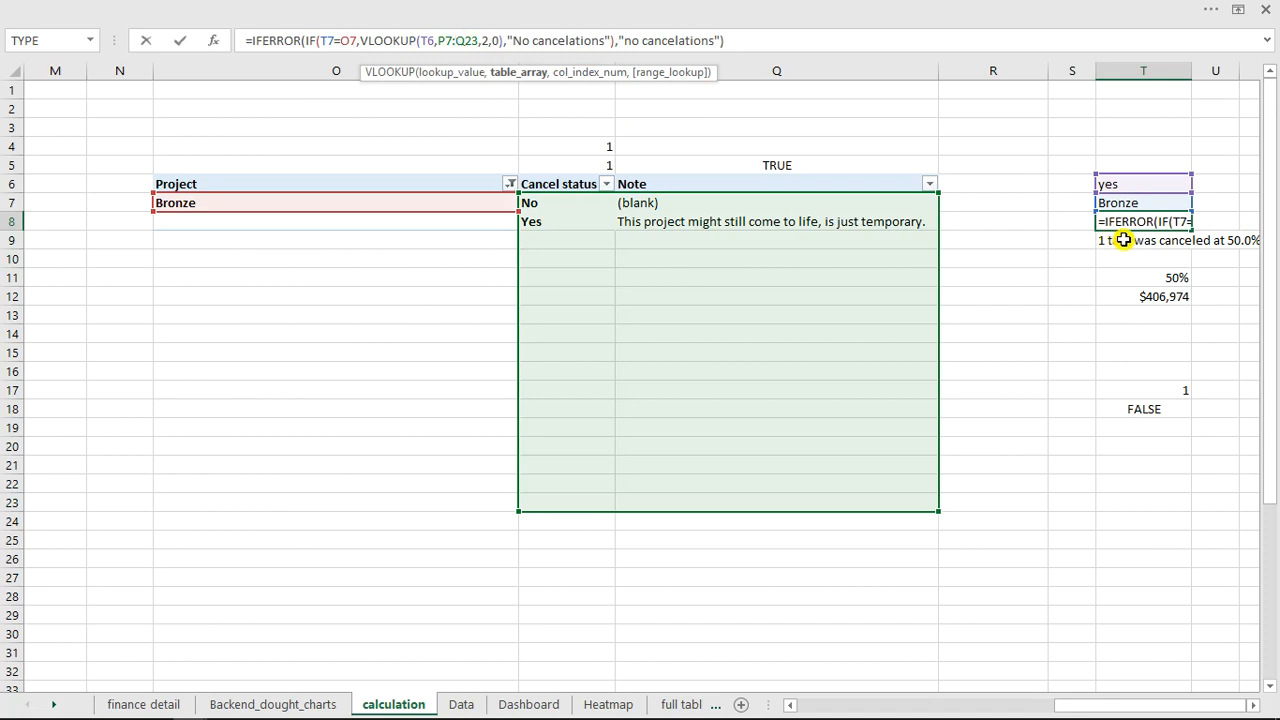
{"action": "key", "text": "Return"}
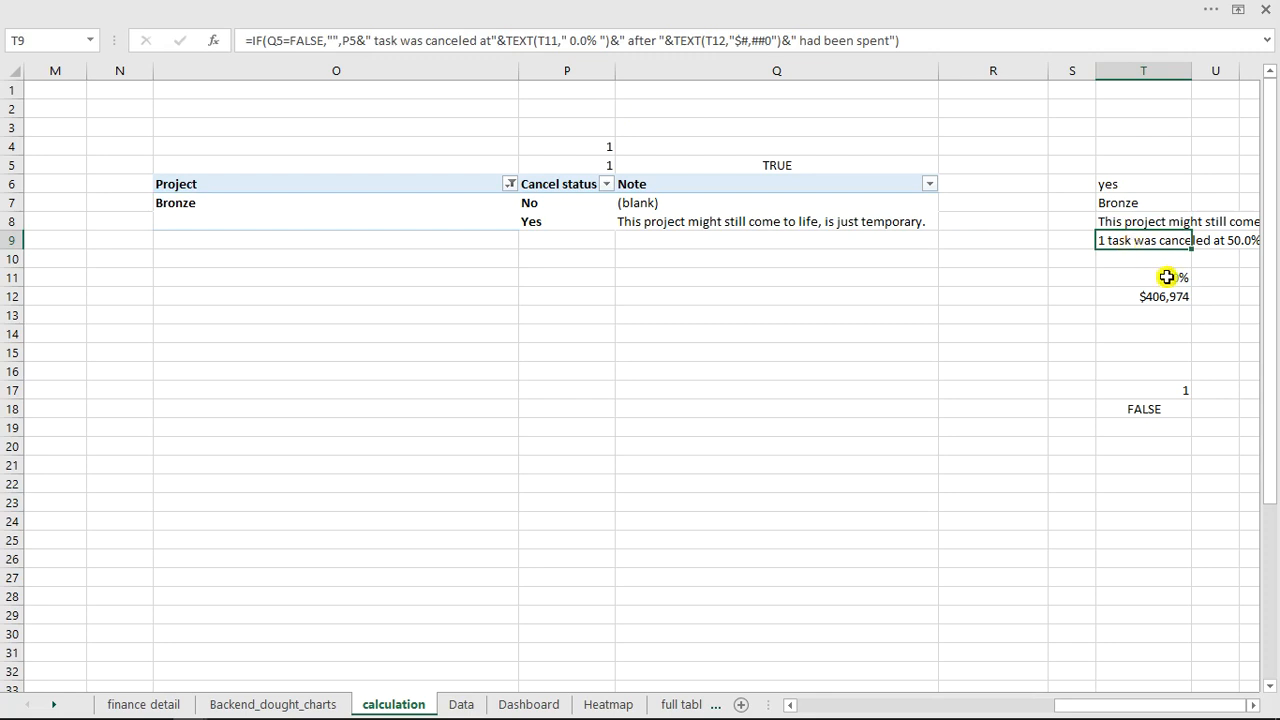
{"action": "left_click", "coordinate": [1167, 277]}
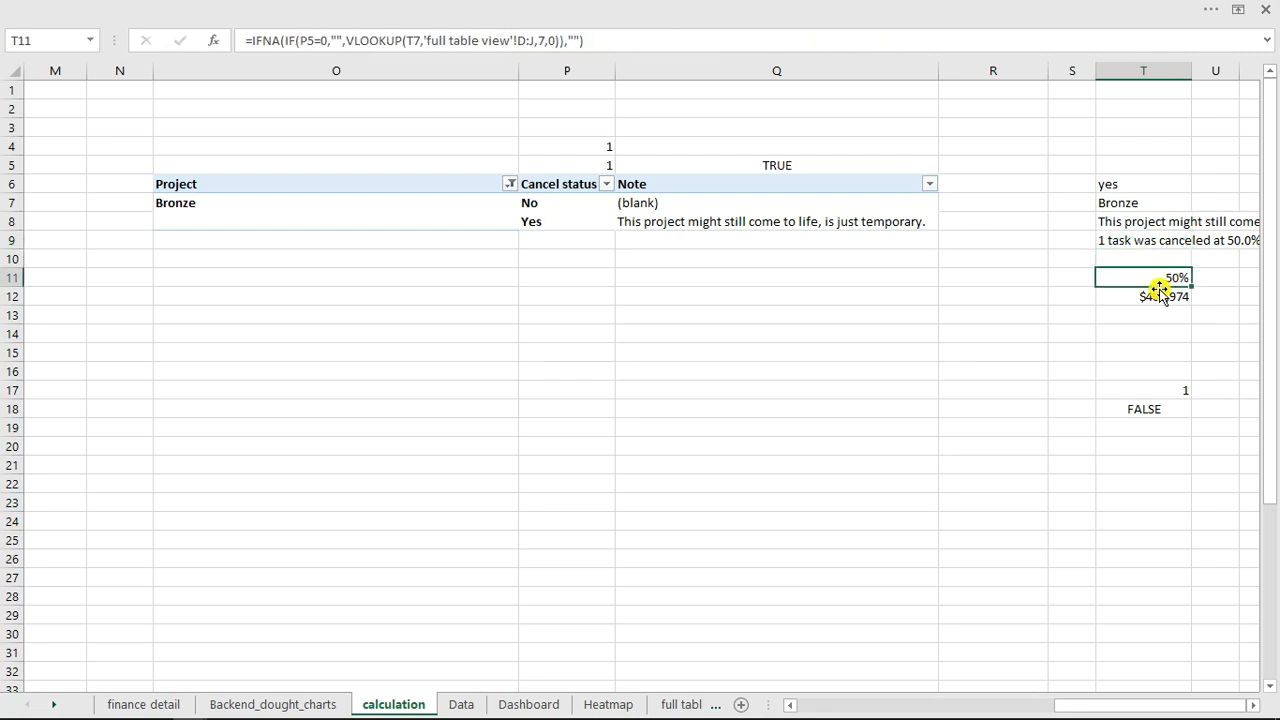
{"action": "left_click", "coordinate": [1155, 298]}
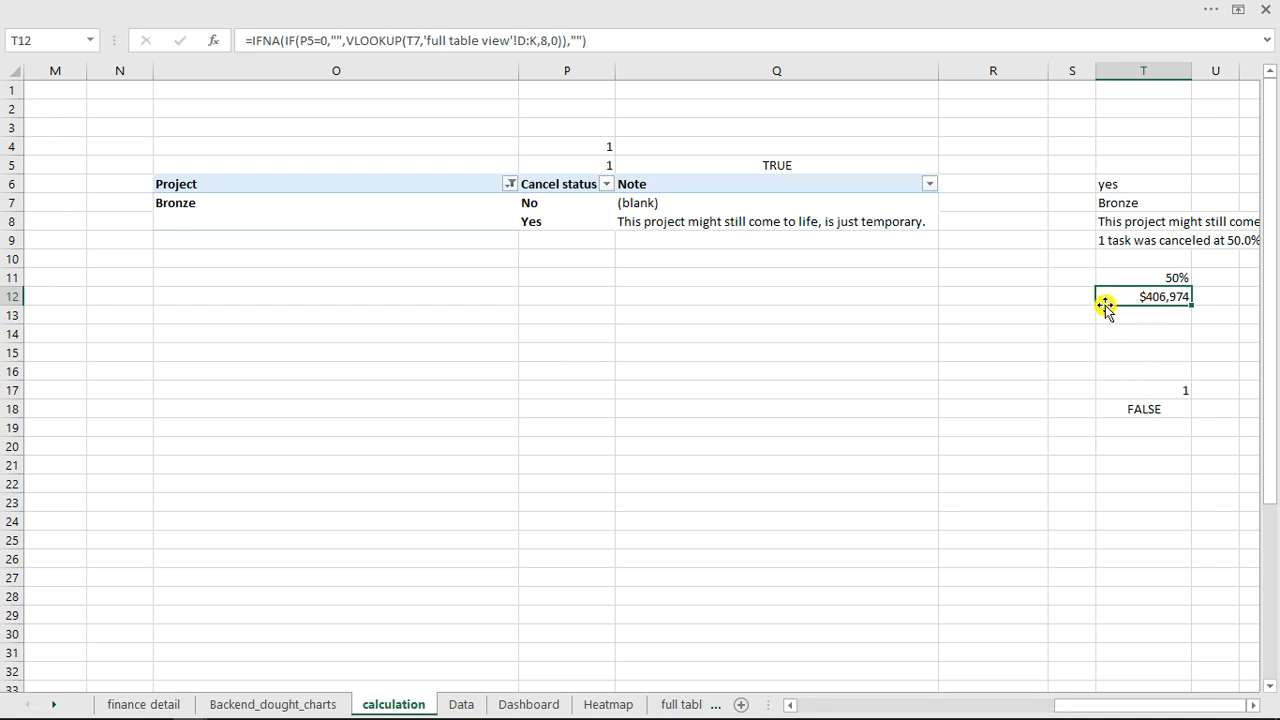
{"action": "left_click", "coordinate": [1170, 346]}
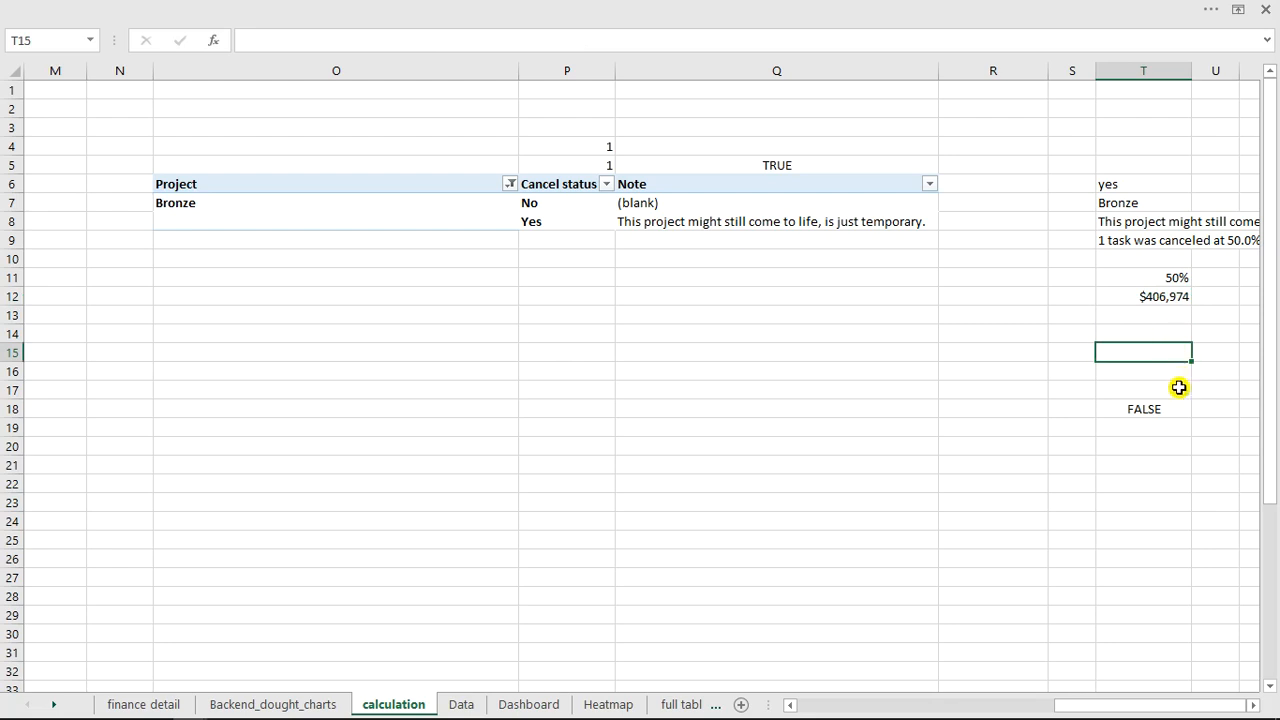
{"action": "left_click", "coordinate": [1179, 390]}
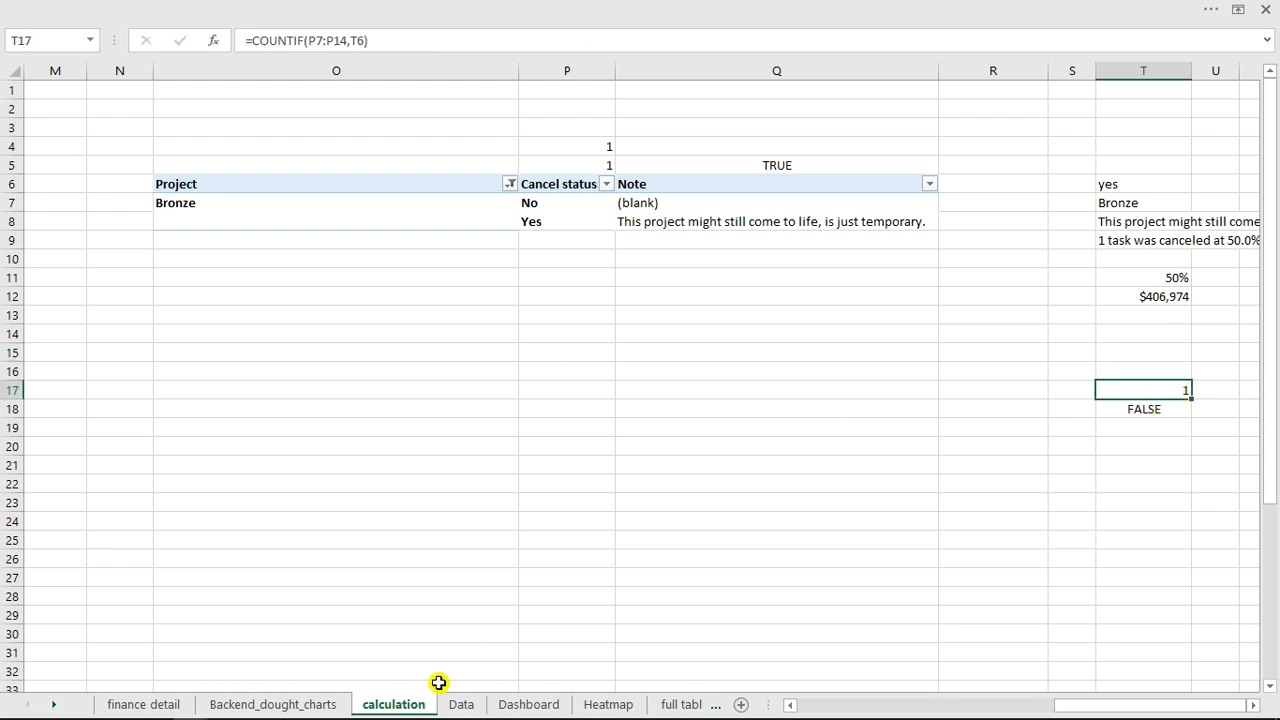
- Filter the finished workbook's Dashboard sheet to the Medal project to check its Project cancelation & reason panel
{"action": "left_click", "coordinate": [519, 707]}
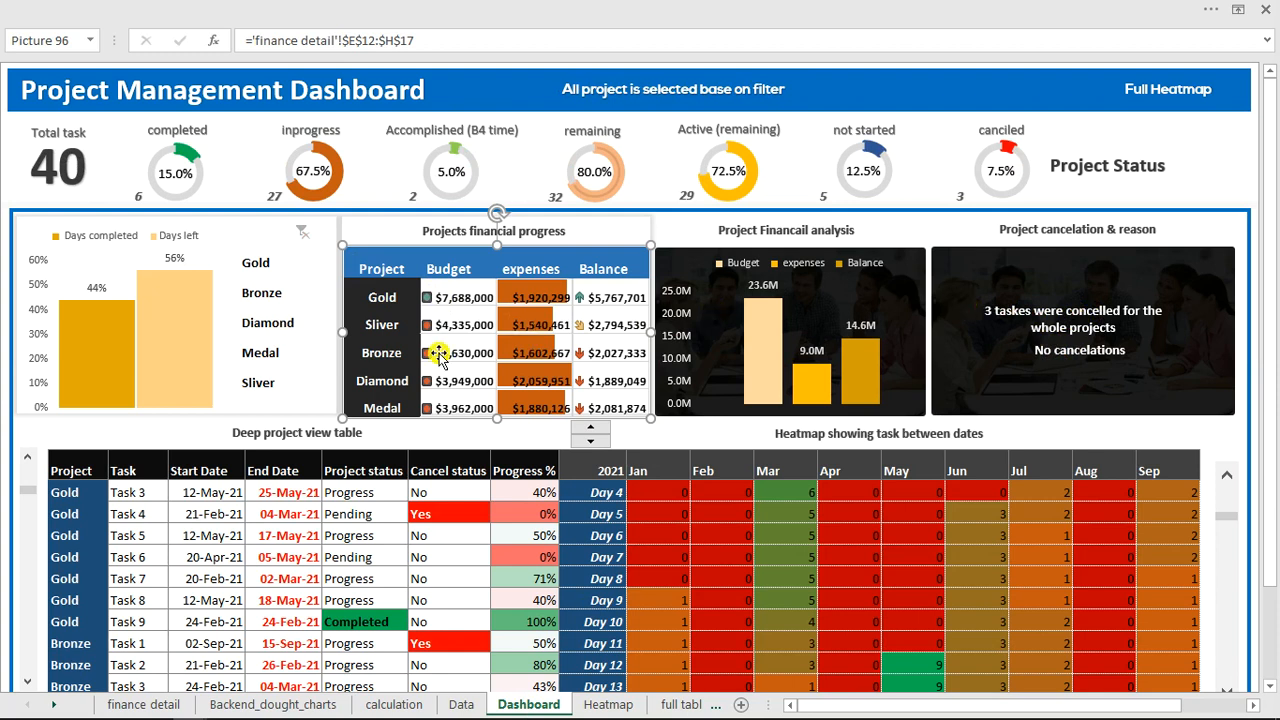
{"action": "left_click", "coordinate": [265, 353]}
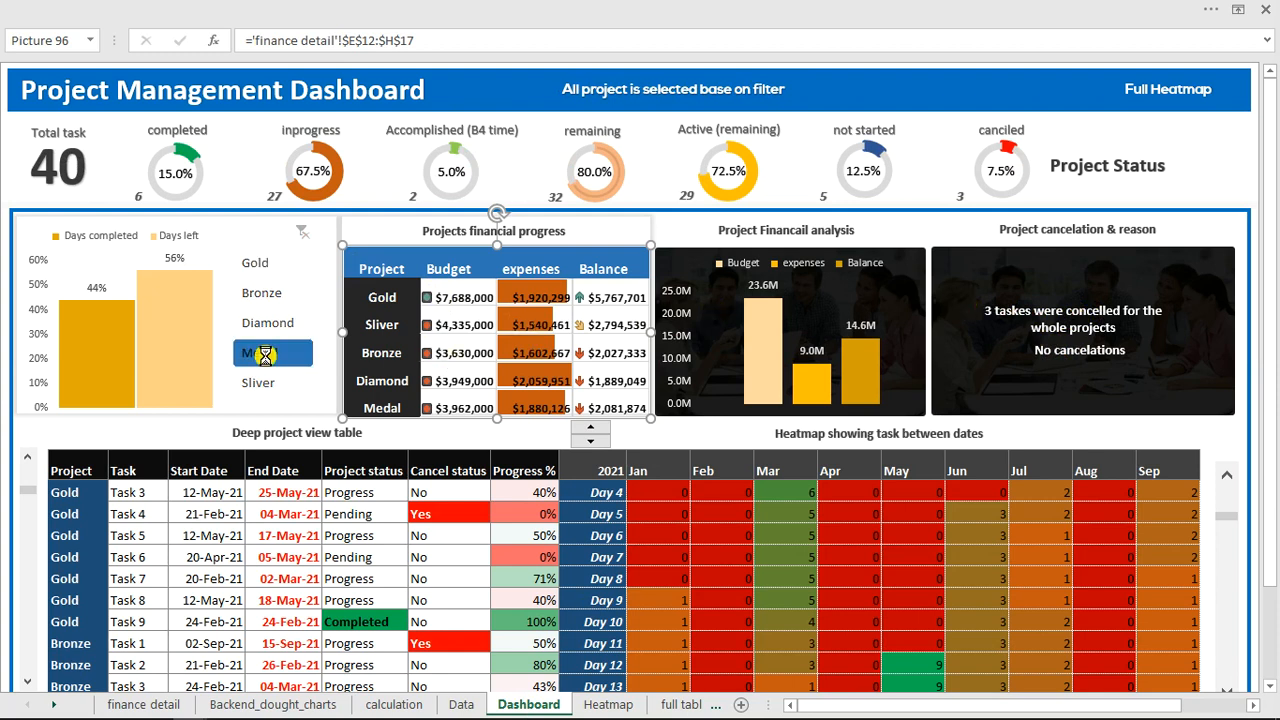